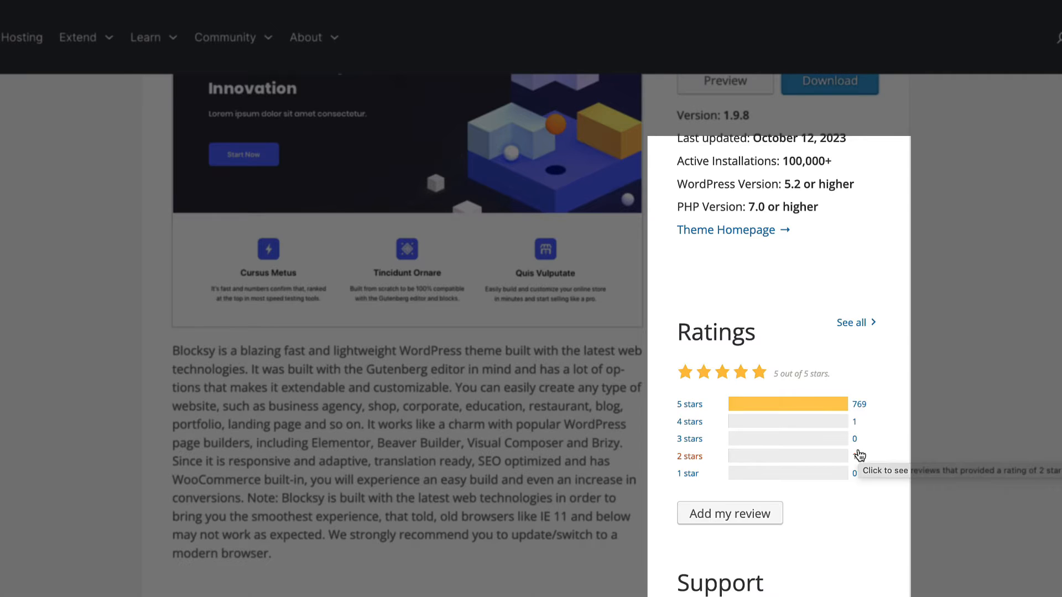
Step: Review the Blocksy theme's version details and ratings on its WordPress theme directory page
scroll(888, 422, "up", 6)
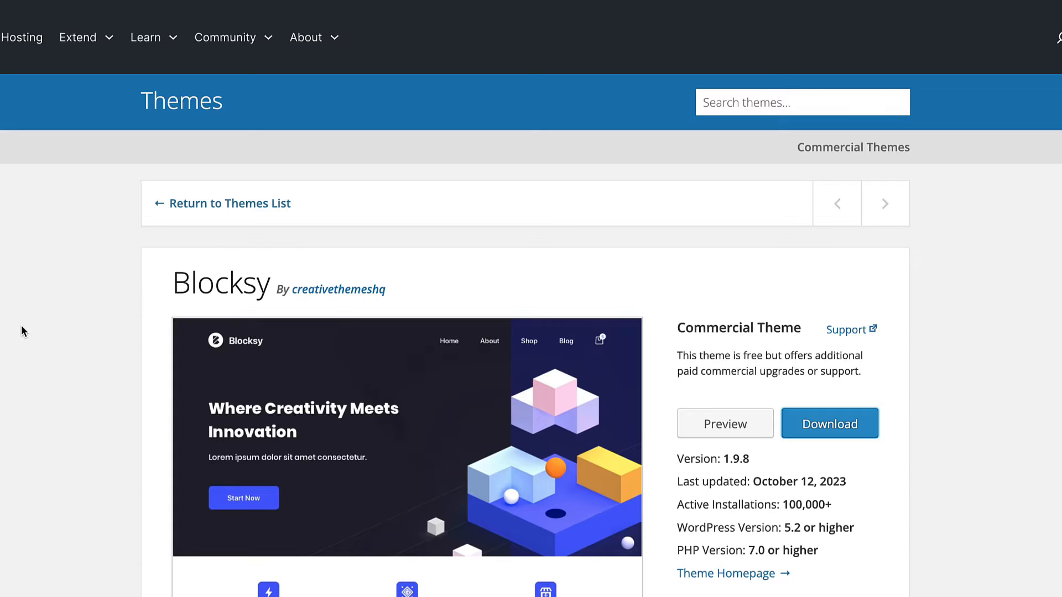
scroll(22, 330, "down", 6)
scroll(21, 330, "up", 6)
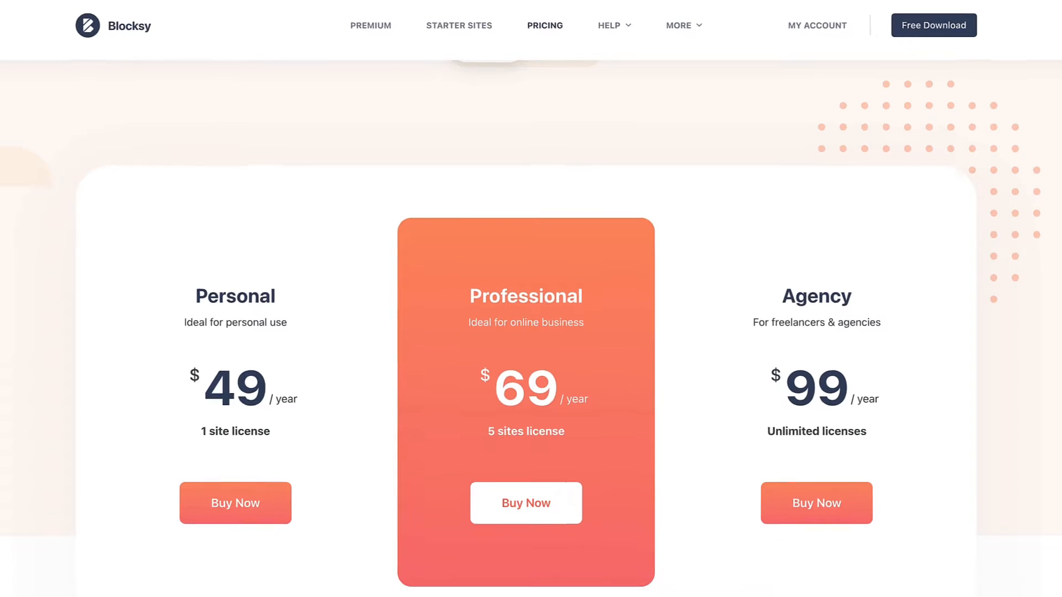
Step: Compare the Personal, Professional and Agency plans on the Blocksy pricing page, switching from Annual to Lifetime pricing
scroll(13, 221, "down", 1)
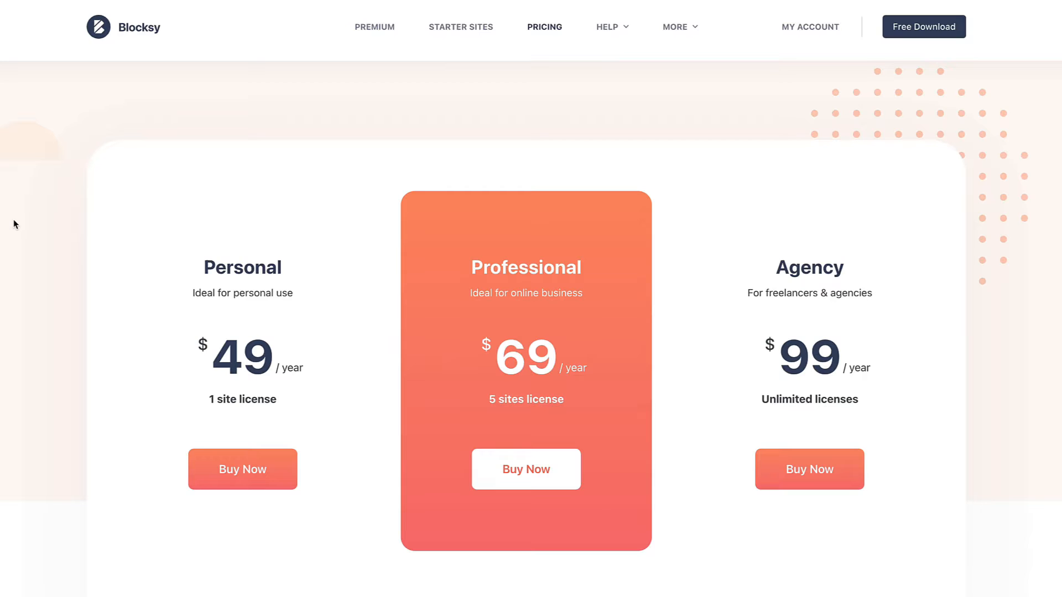
scroll(13, 222, "up", 2)
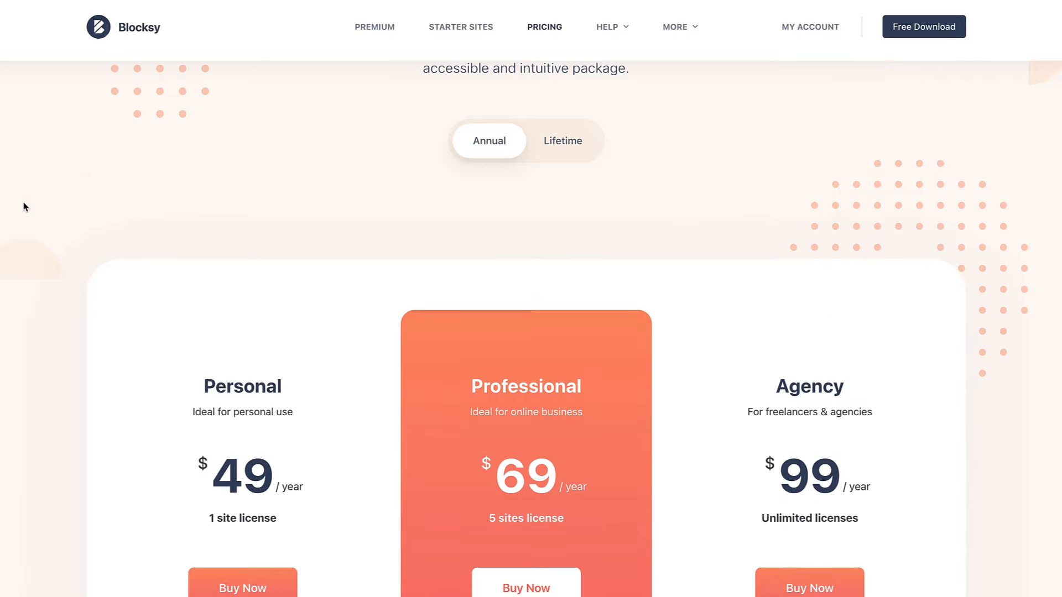
left_click(576, 142)
scroll(138, 241, "down", 2)
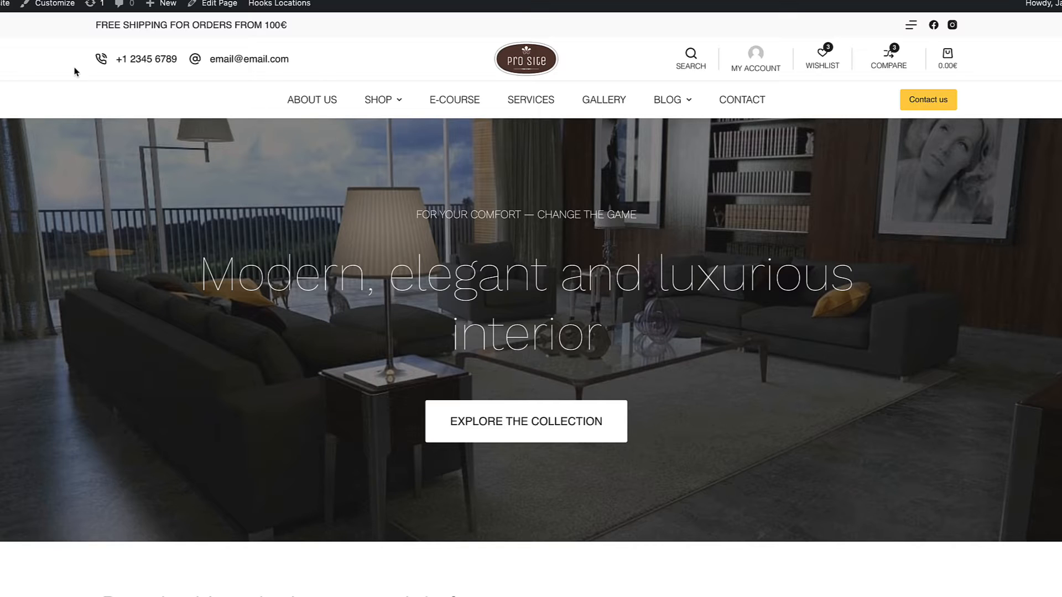
Step: Go from the live site to the Blocksy dashboard in the WordPress admin and look through its customizer shortcuts
mouse_move(3, 4)
left_click(2, 25)
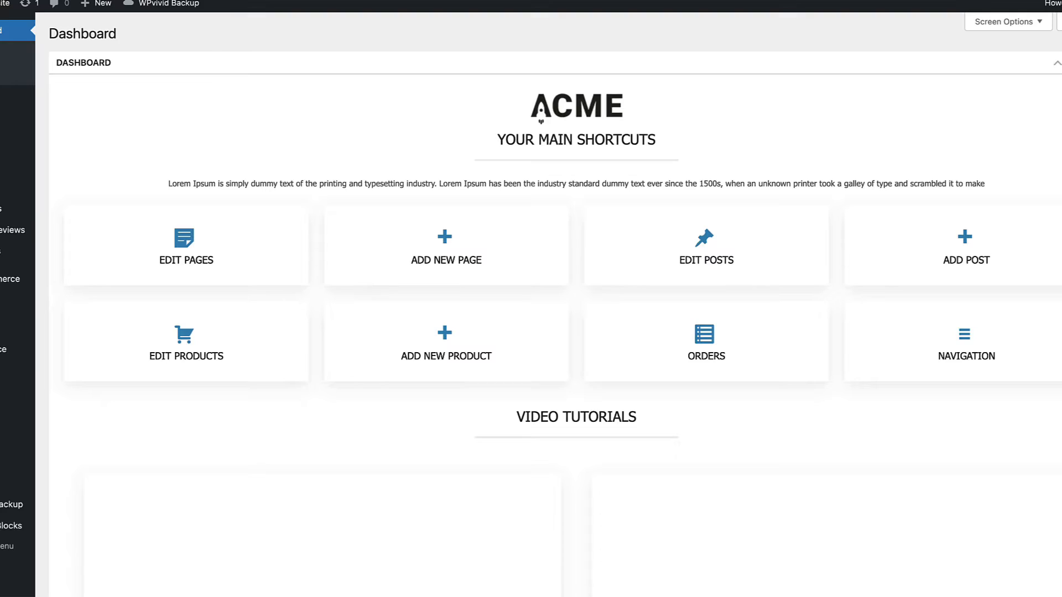
mouse_move(44, 98)
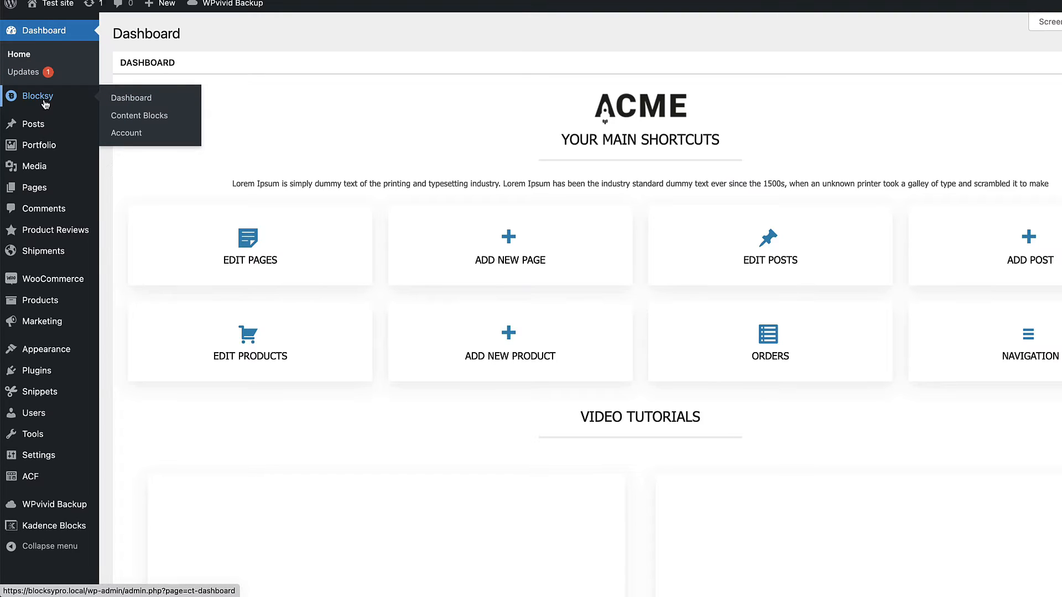
left_click(138, 99)
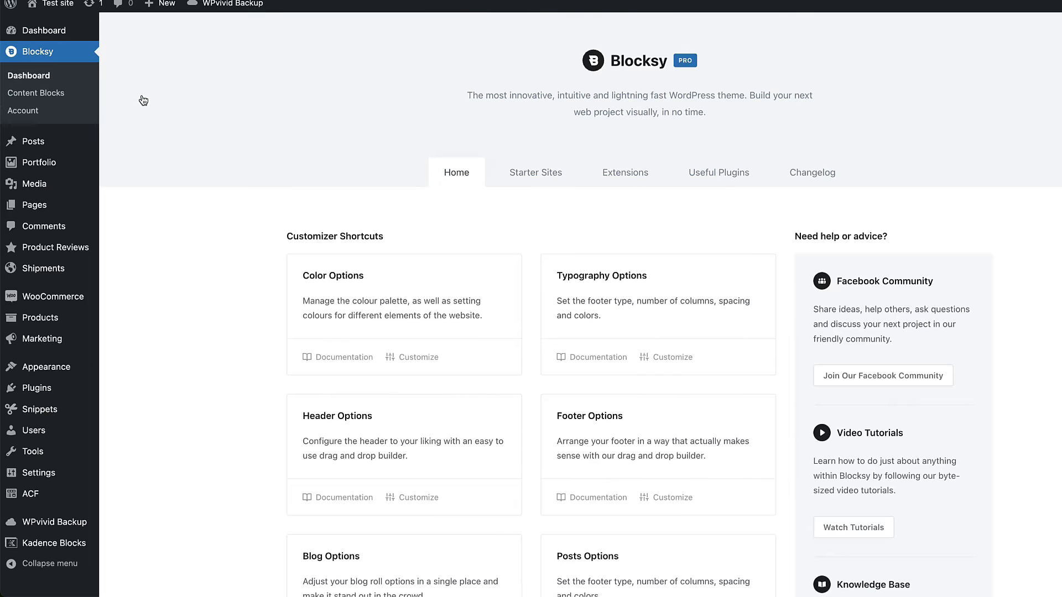
scroll(227, 199, "down", 3)
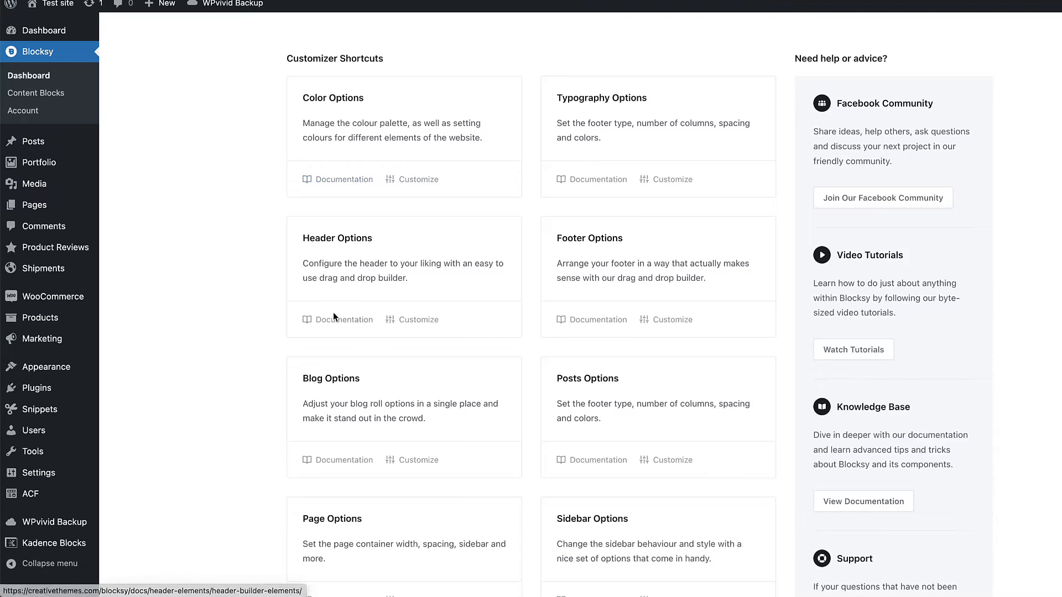
scroll(267, 354, "down", 3)
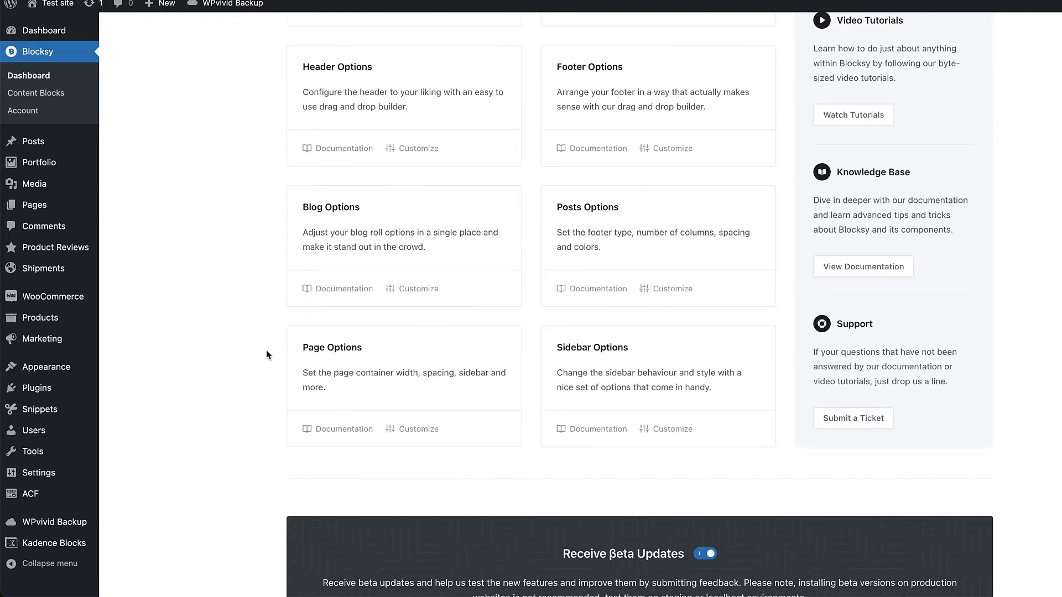
scroll(267, 349, "up", 5)
Step: Preview the Photo Studio starter site and check which page builders Photo Studio and Modern Shop are available for
left_click(528, 174)
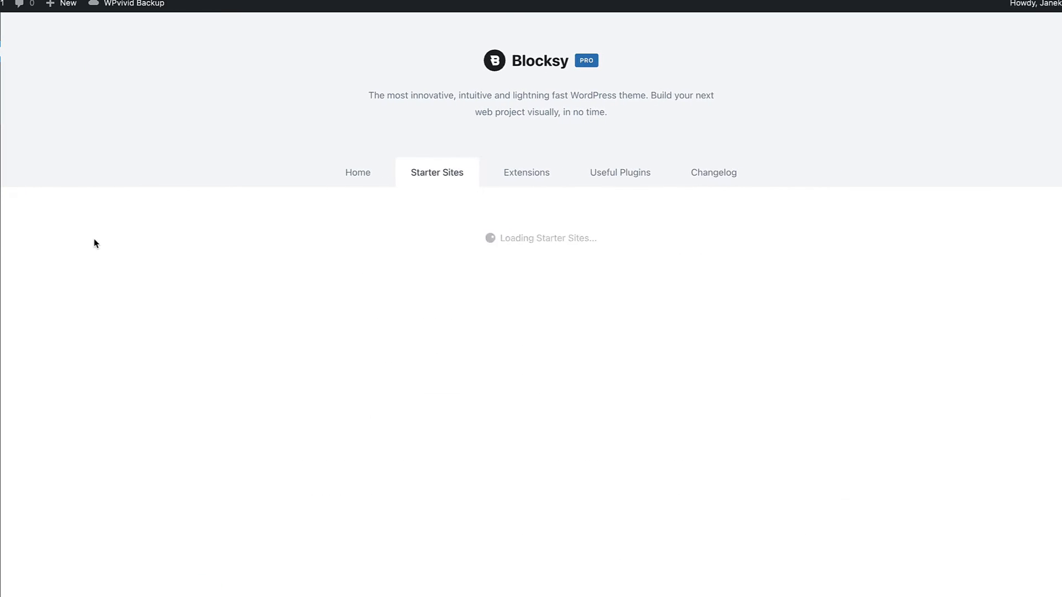
left_click(319, 426)
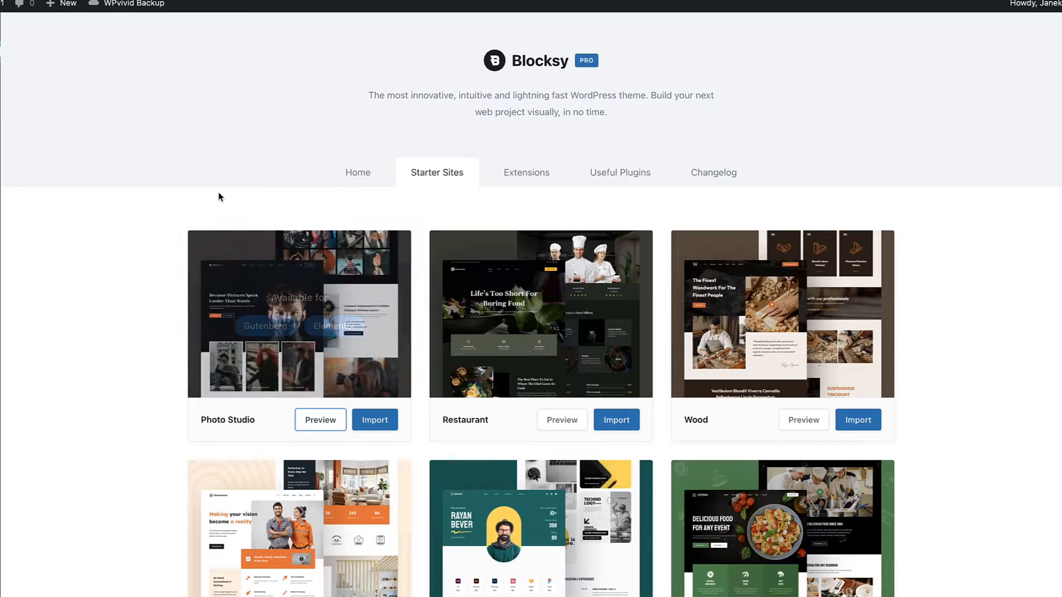
mouse_move(277, 336)
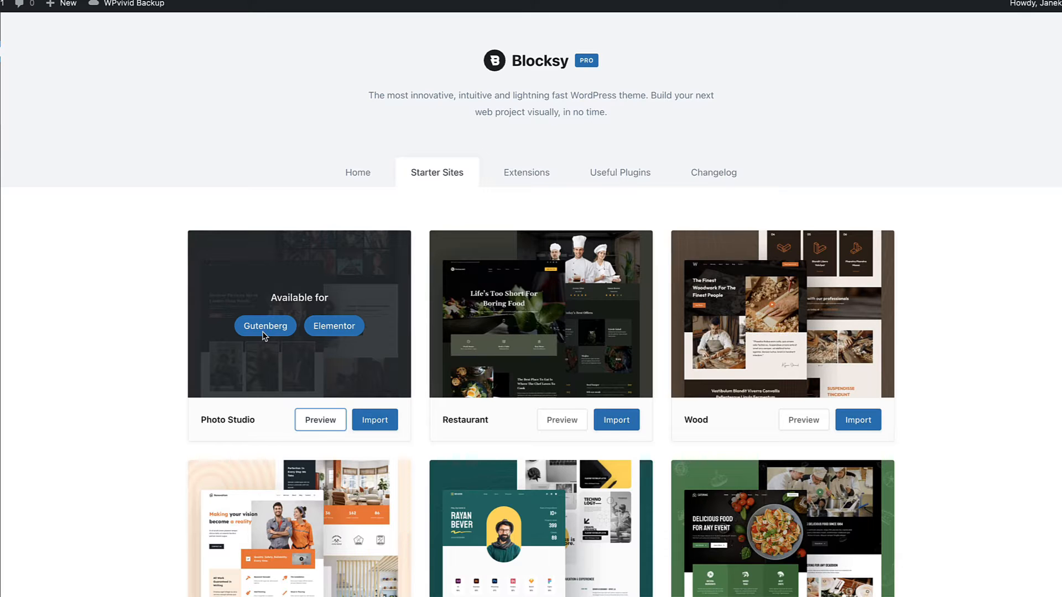
scroll(350, 329, "down", 15)
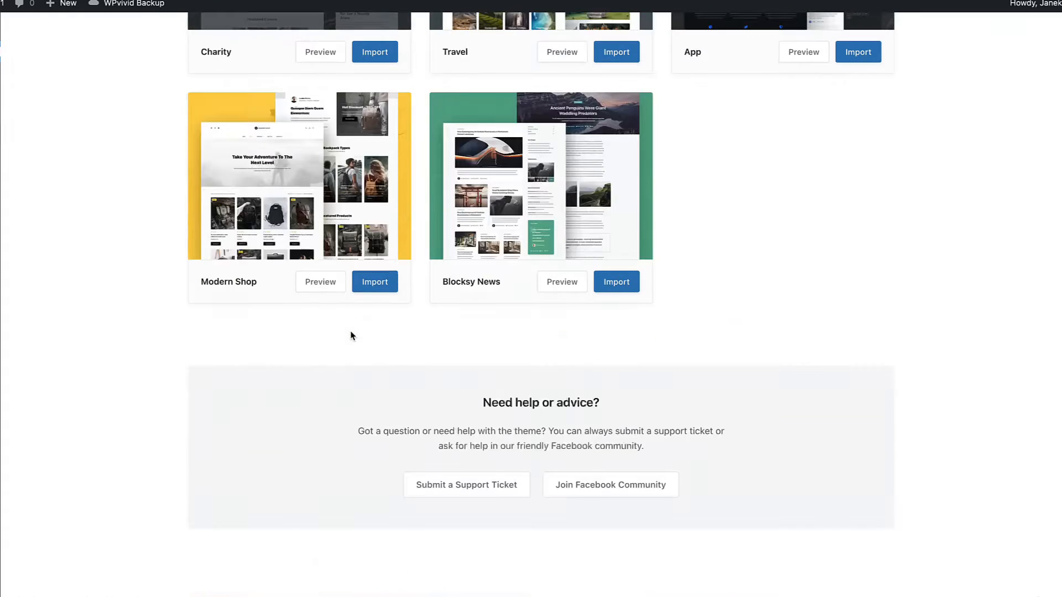
mouse_move(297, 189)
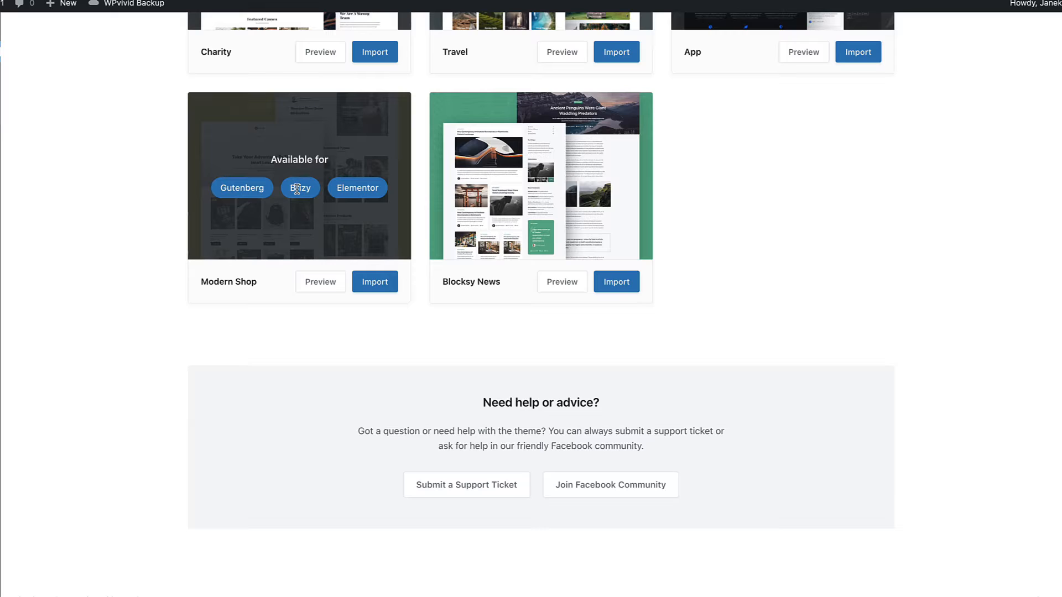
scroll(319, 221, "up", 15)
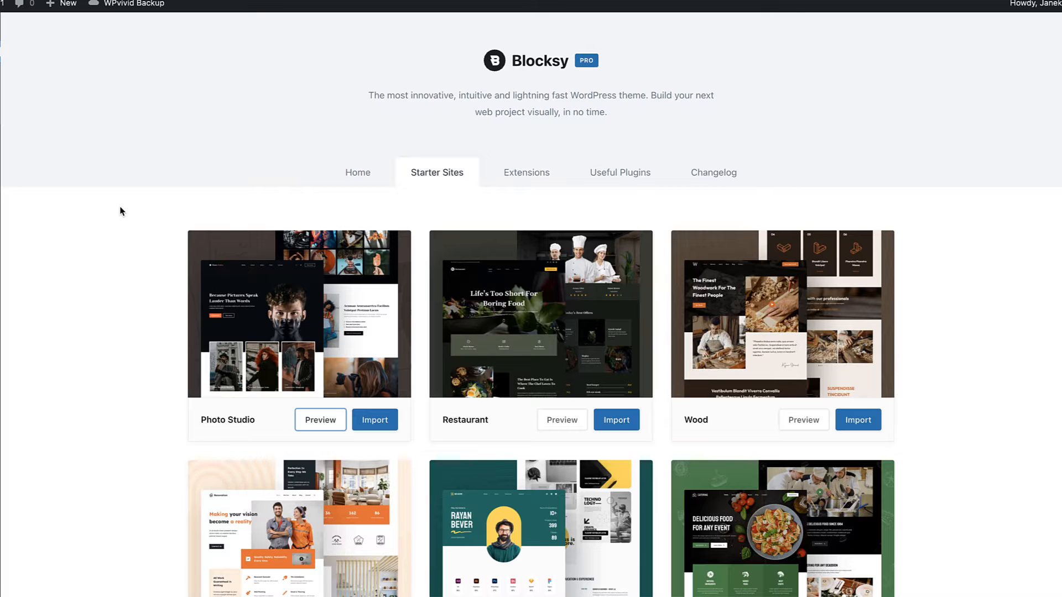
Step: Examine the free Blocksy extensions: Cookies Consent, Newsletter Subscribe, Product Reviews and Trending Posts
left_click(527, 173)
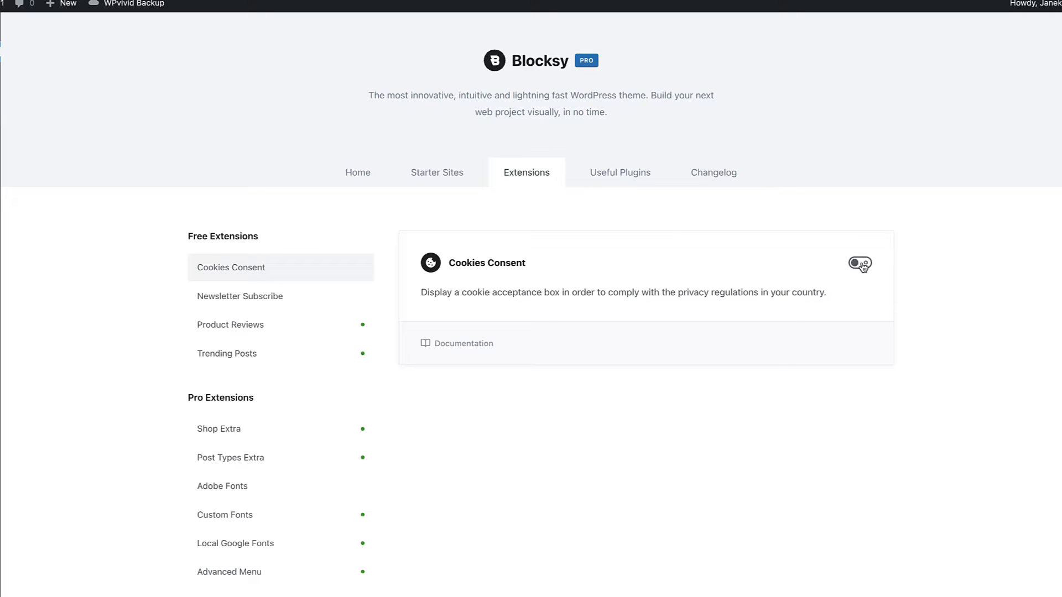
left_click(239, 296)
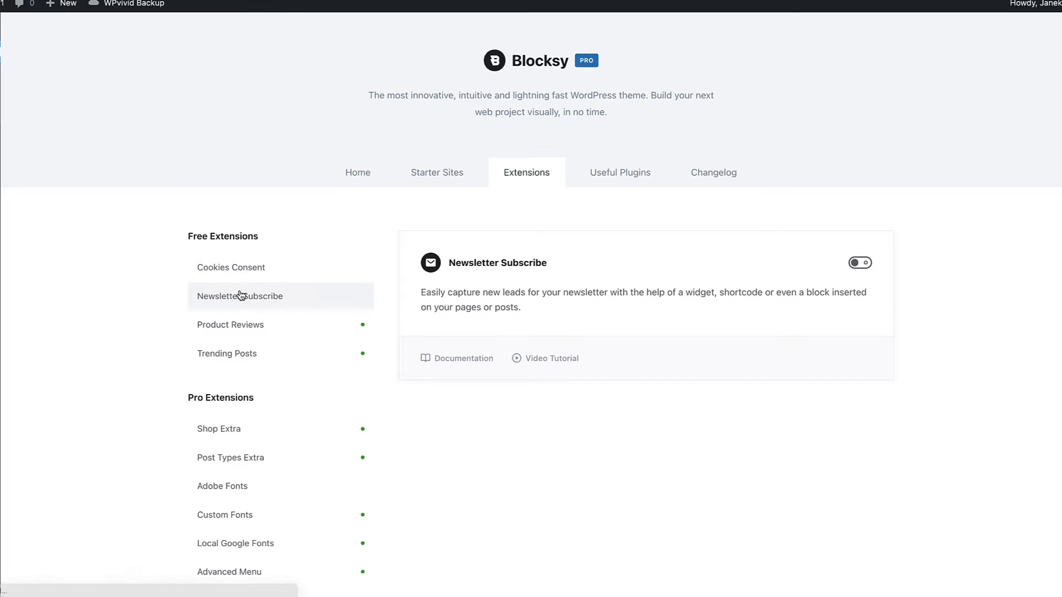
left_click(243, 326)
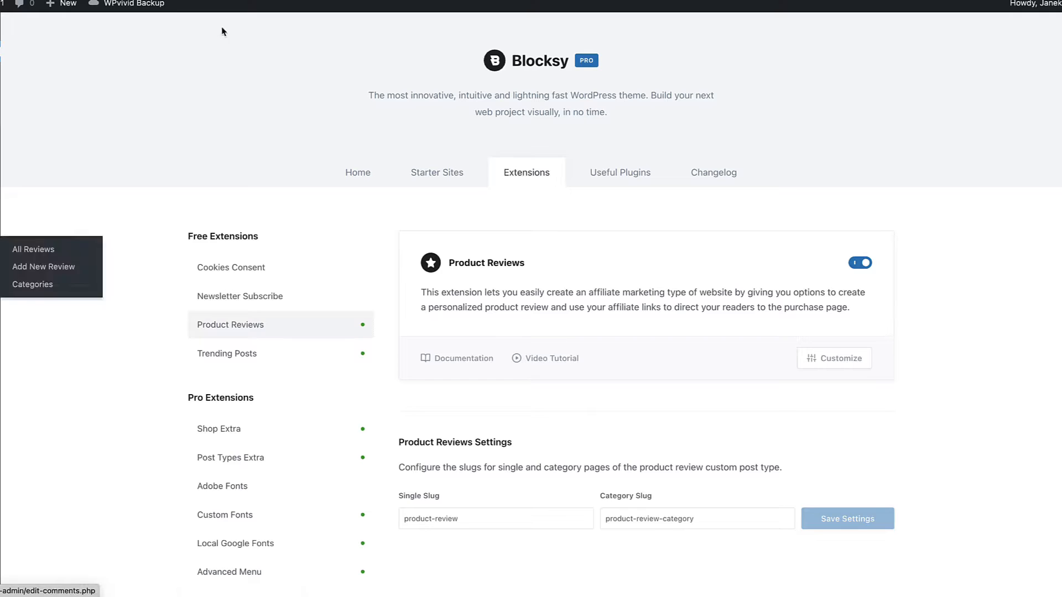
left_click(226, 353)
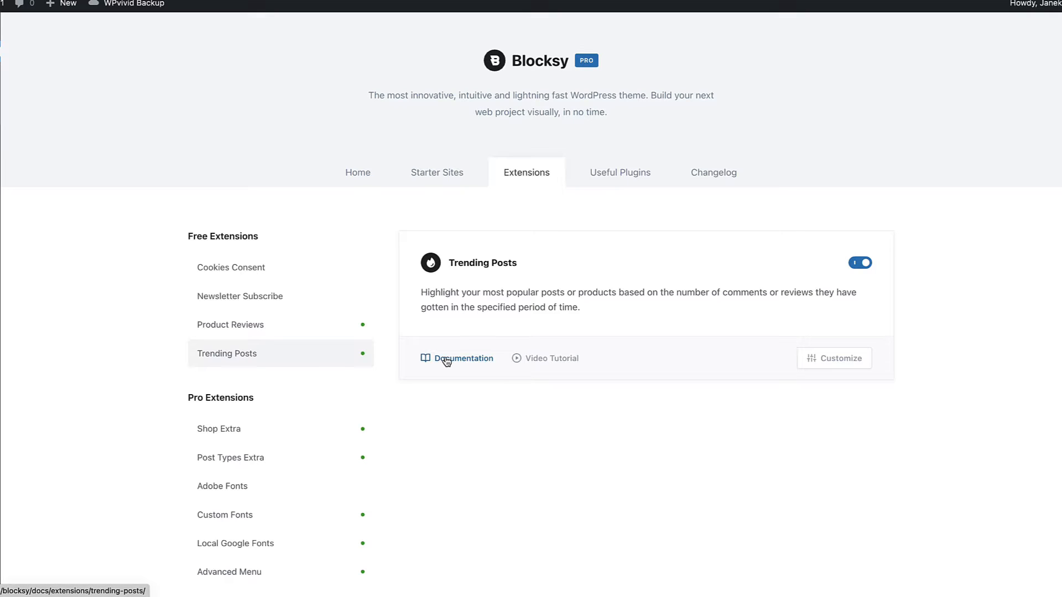
Step: Review the Shop Extra pro extension's features from Floating Cart to Advanced Reviews, and toggle Floating Cart off and on again
scroll(311, 396, "down", 2)
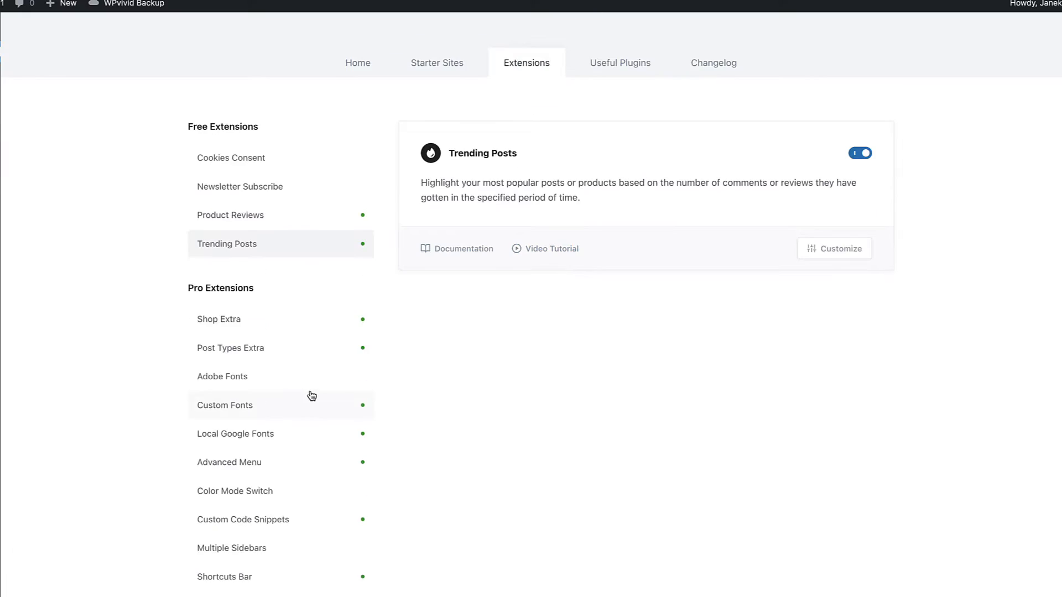
scroll(311, 396, "down", 1)
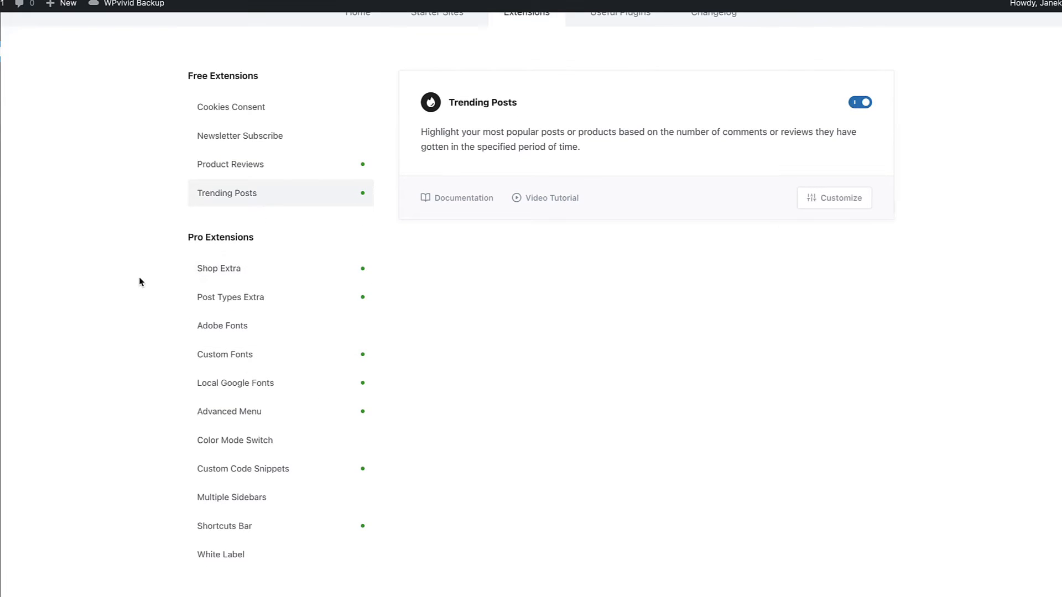
left_click(233, 269)
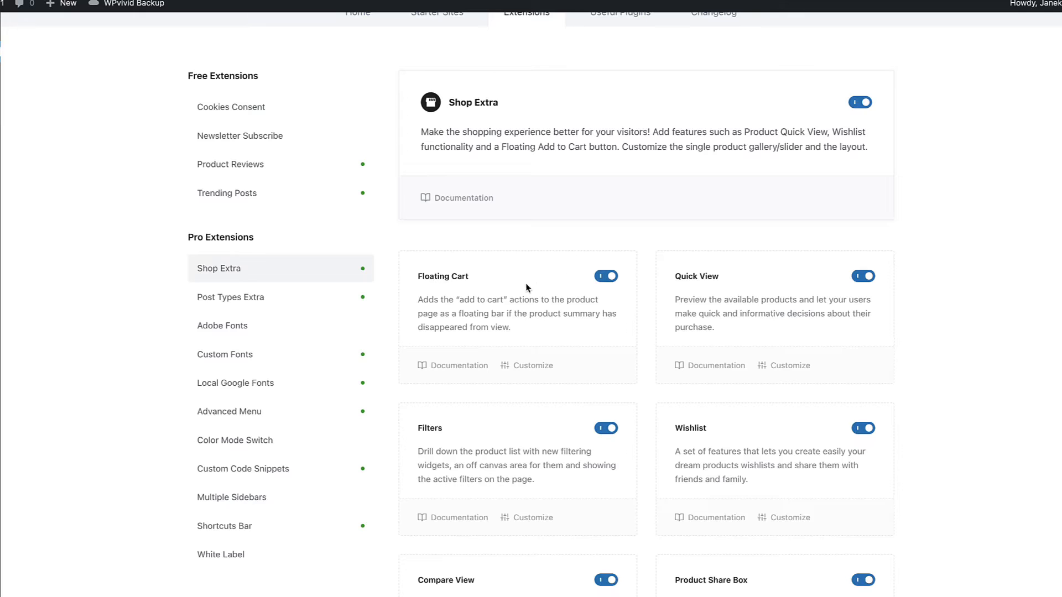
scroll(852, 272, "down", 1)
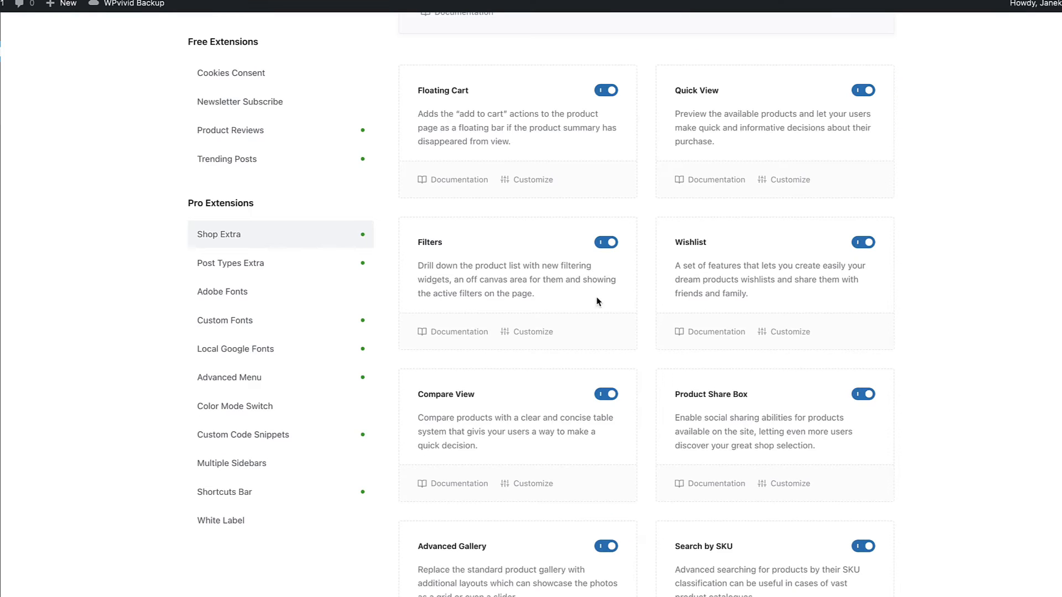
scroll(836, 274, "down", 3)
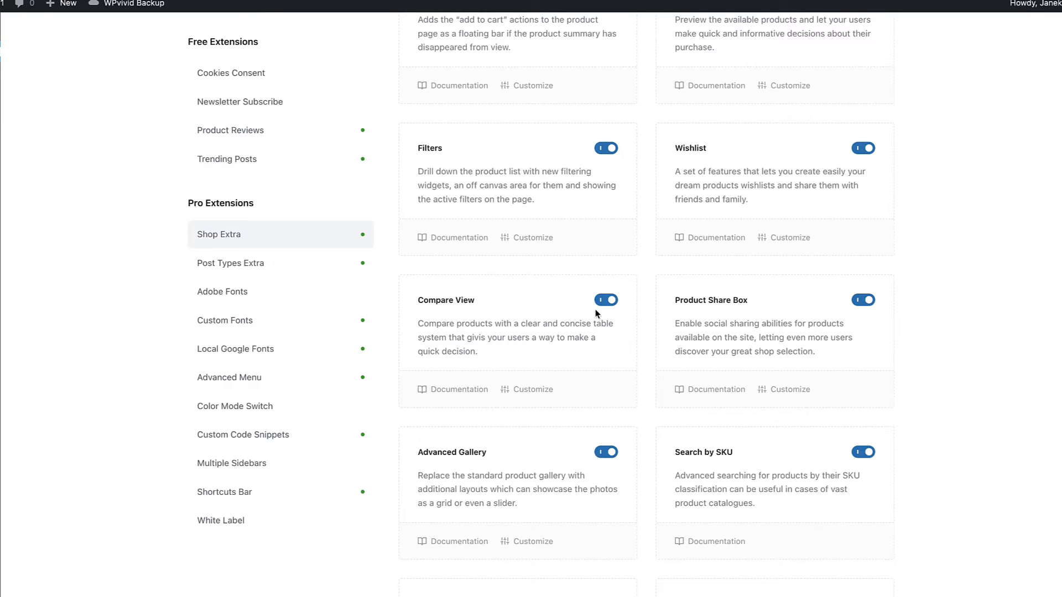
scroll(573, 338, "down", 3)
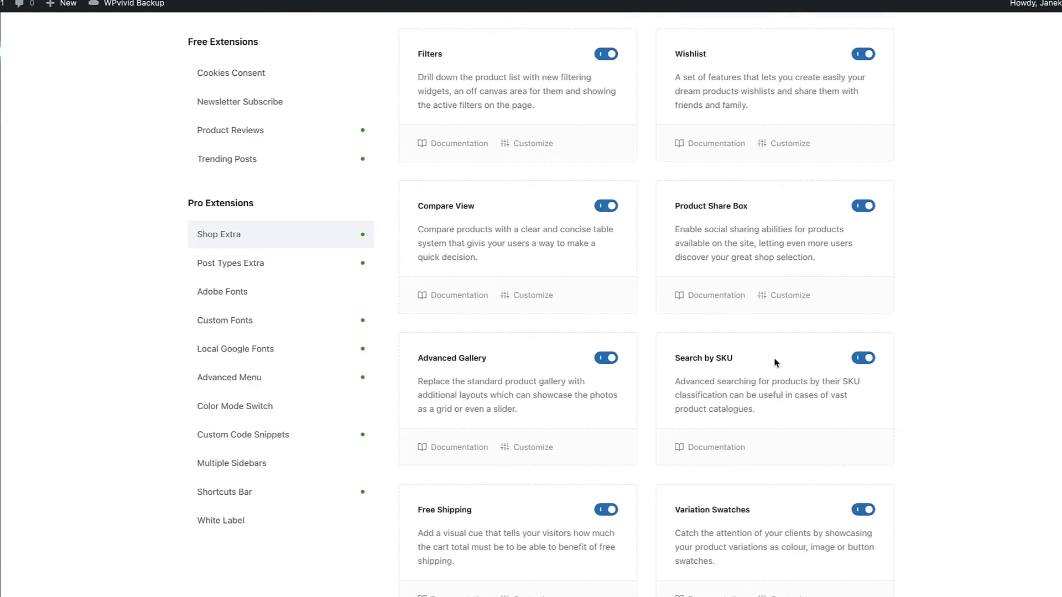
scroll(790, 379, "down", 4)
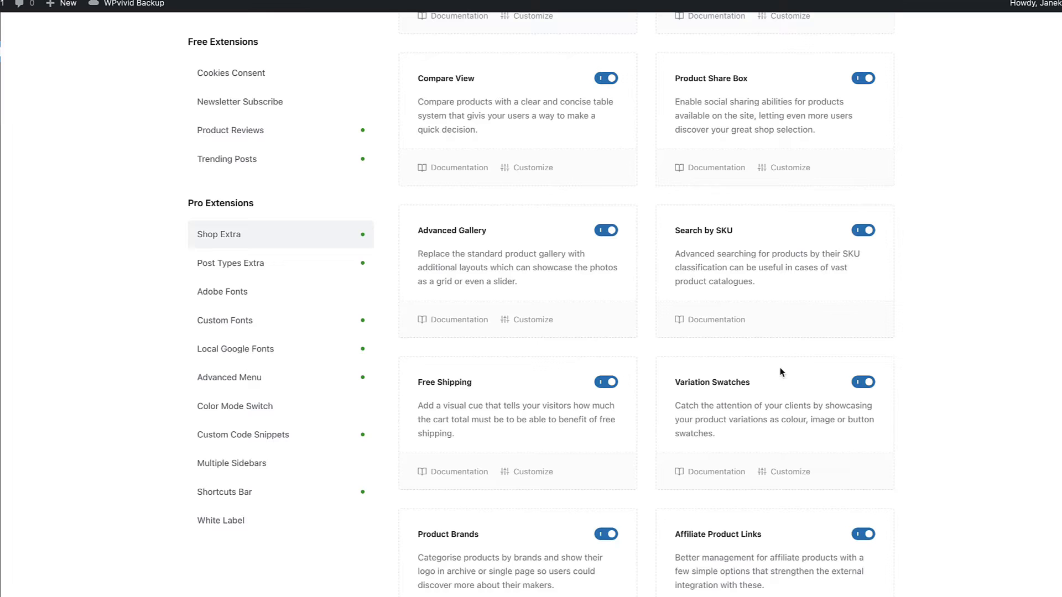
scroll(783, 375, "down", 2)
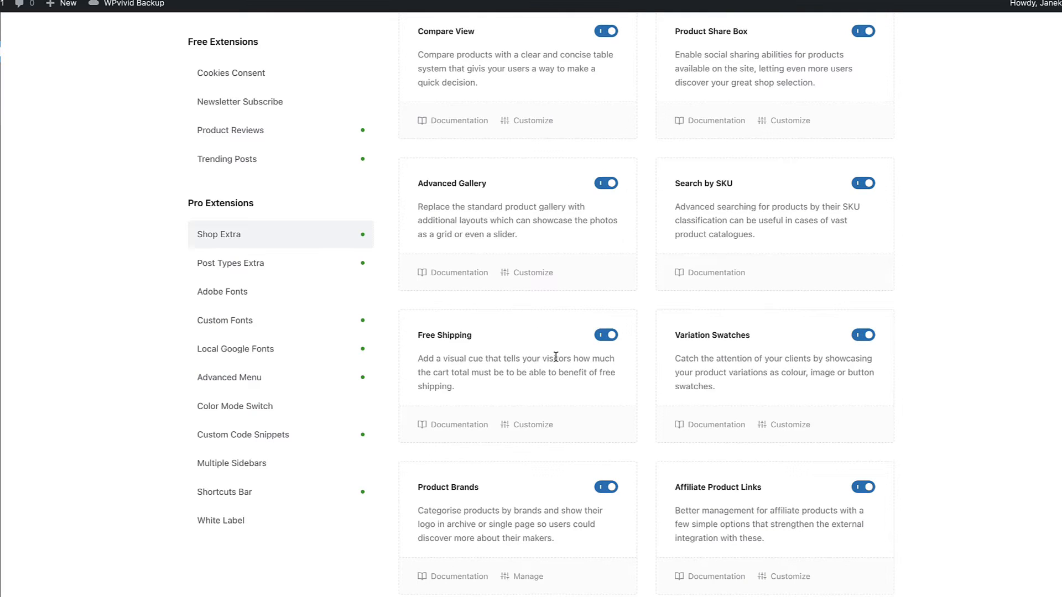
scroll(559, 354, "down", 1)
scroll(585, 322, "down", 9)
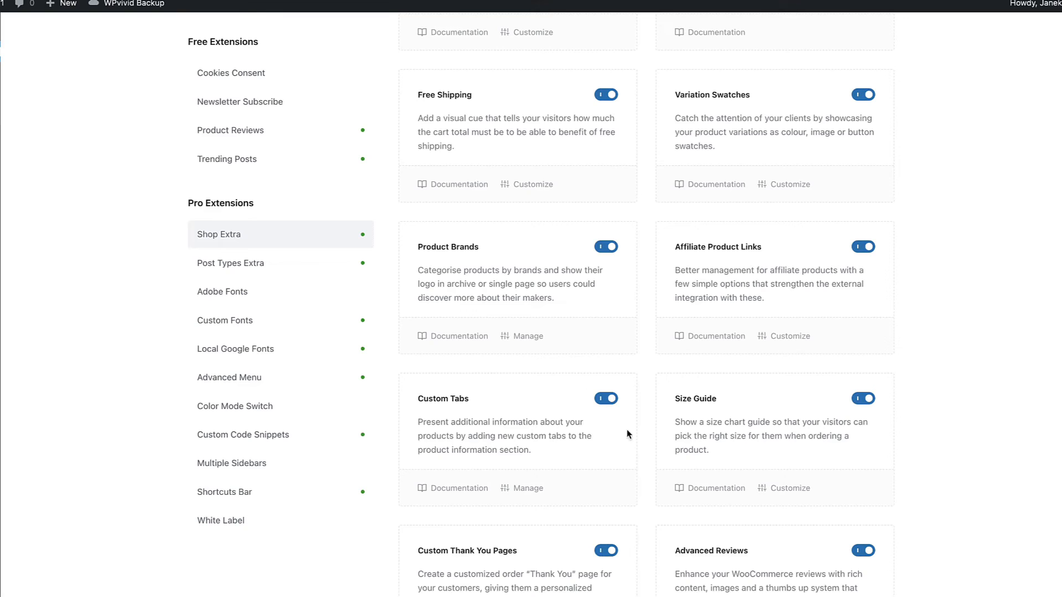
scroll(812, 418, "down", 12)
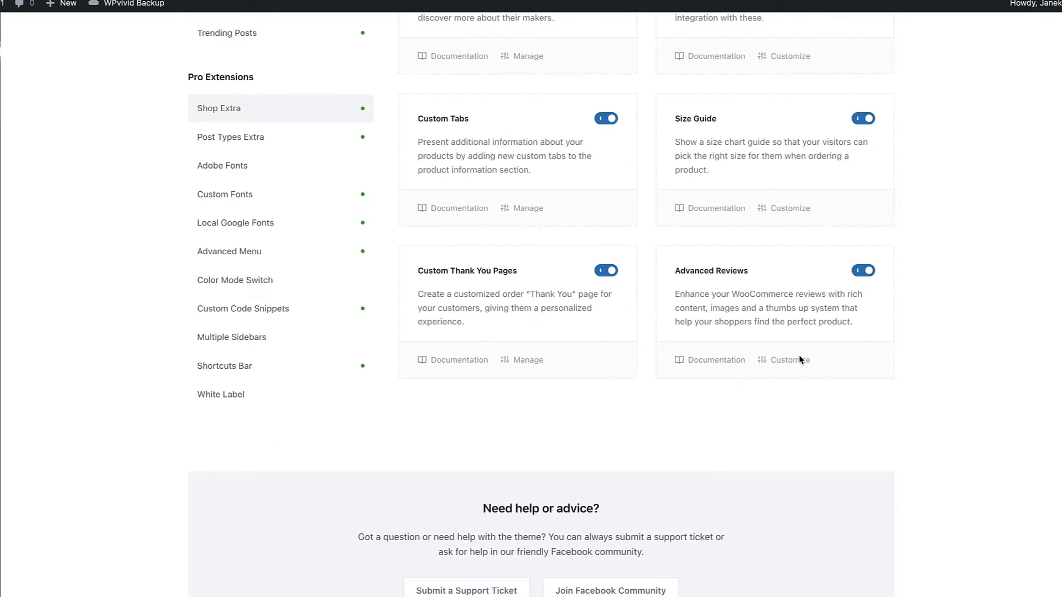
scroll(740, 403, "up", 6)
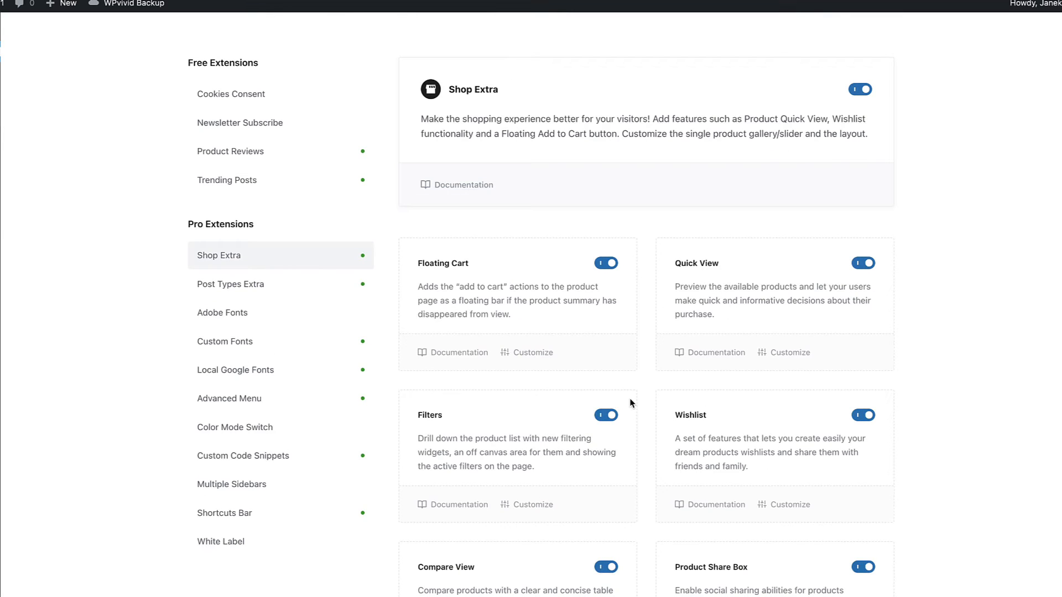
left_click(609, 265)
left_click(608, 265)
Step: Review the features of the Post Types Extra extension and the description of the Adobe Fonts extension
left_click(248, 288)
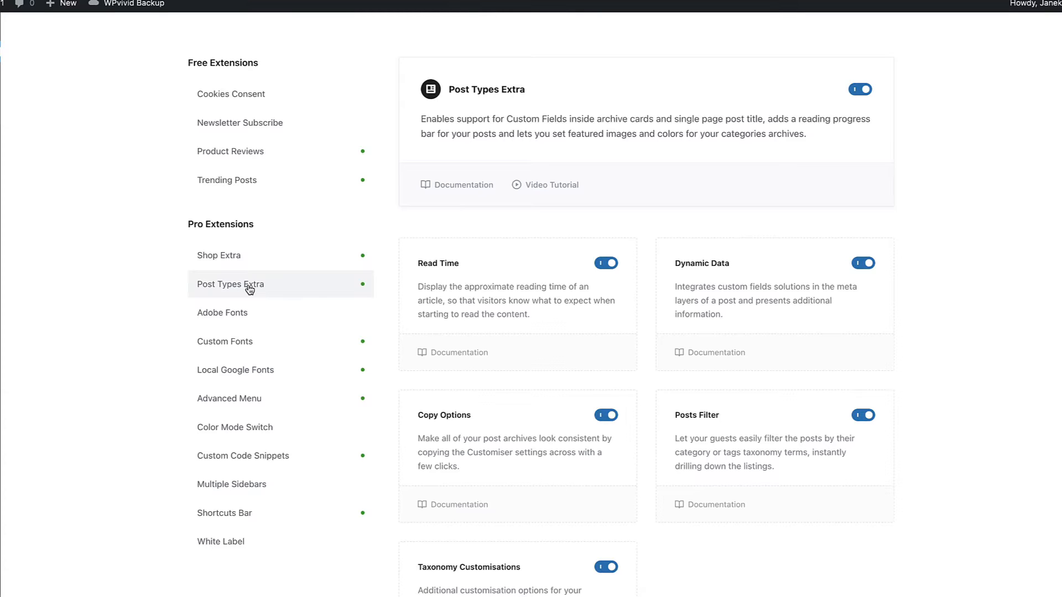
scroll(249, 289, "down", 5)
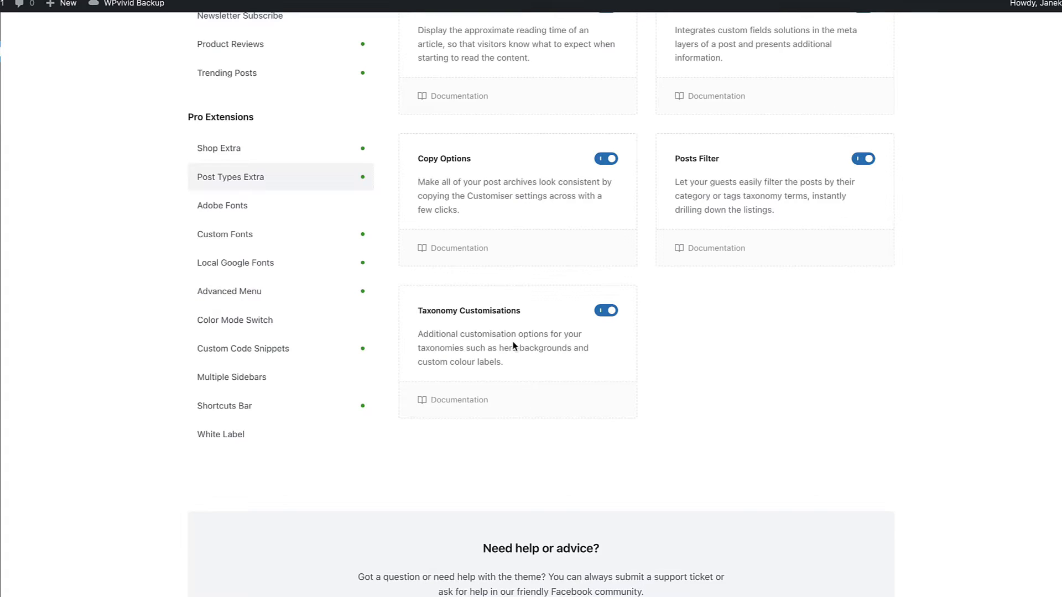
left_click(244, 207)
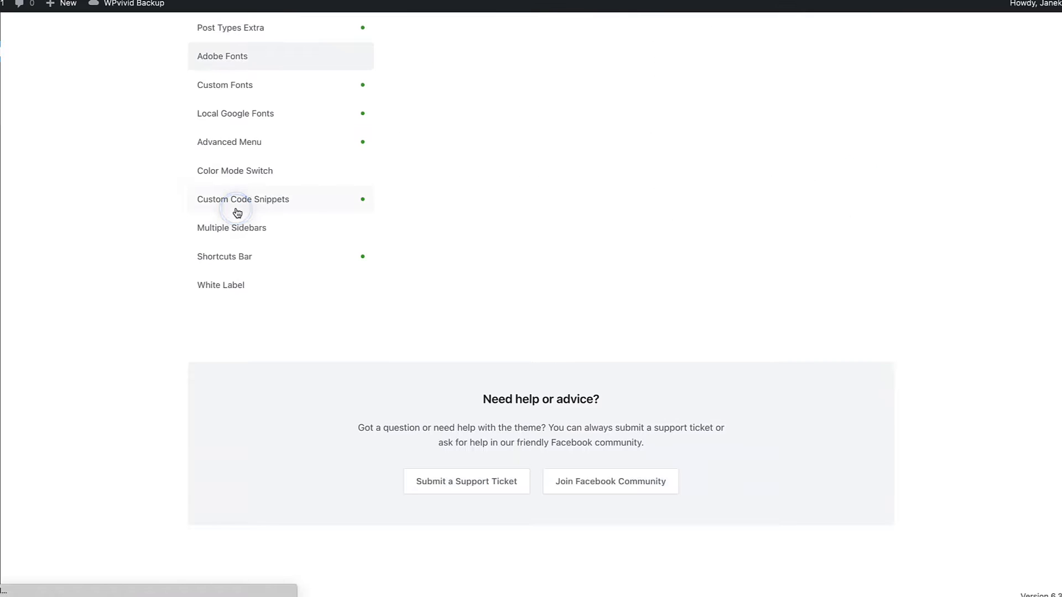
scroll(187, 341, "up", 5)
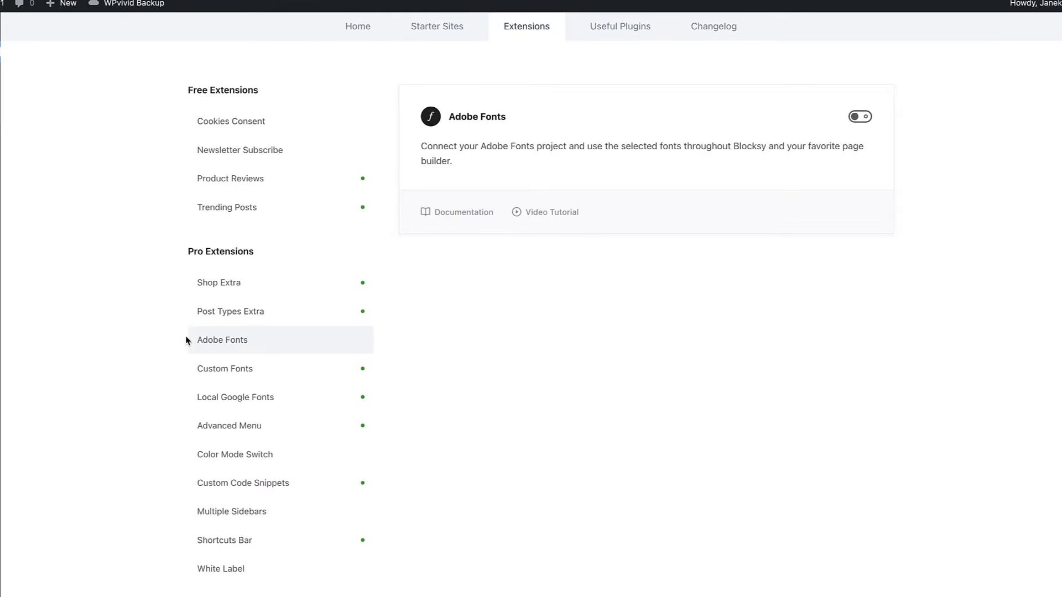
Step: Review the Custom Fonts and Local Google Fonts extensions, including the variation and preload options of the Open Sans font
left_click(241, 370)
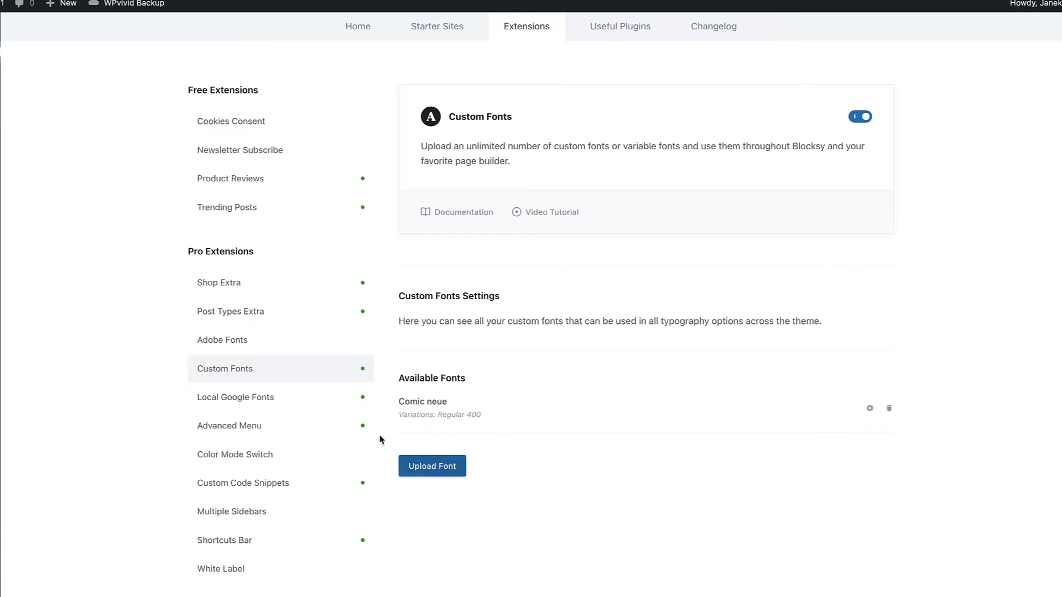
left_click(241, 398)
scroll(112, 353, "down", 1)
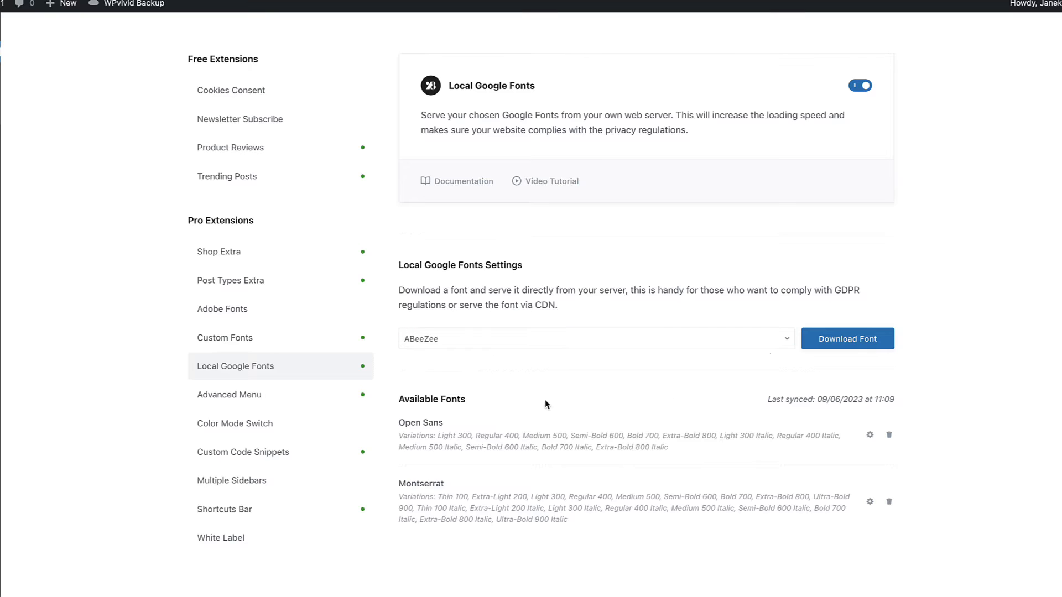
left_click(869, 434)
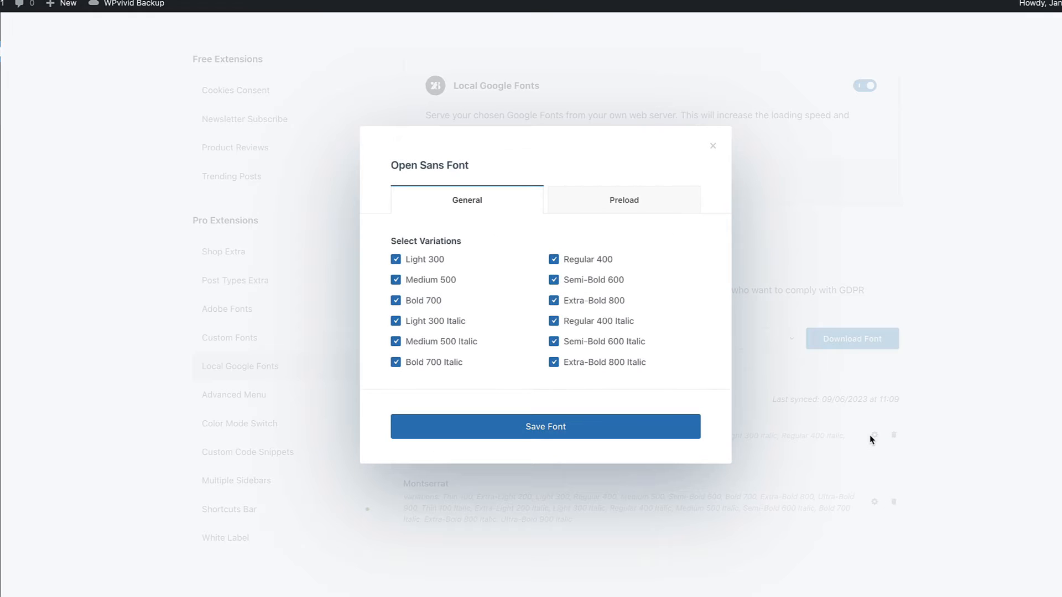
left_click(652, 139)
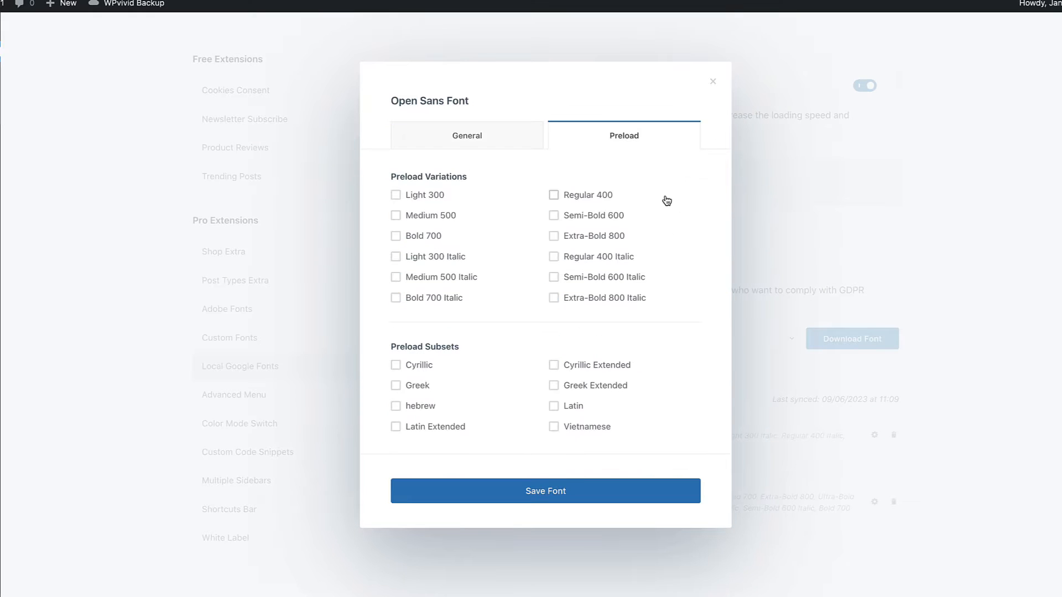
left_click(713, 82)
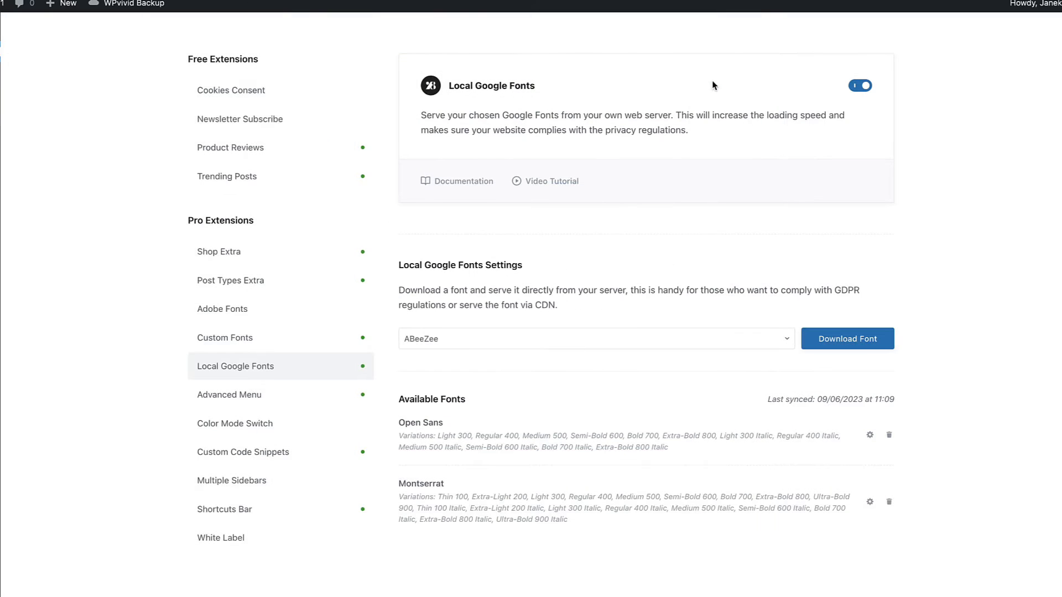
Step: Read the description of the Advanced Menu extension and enable the Color Mode Switch extension
left_click(231, 396)
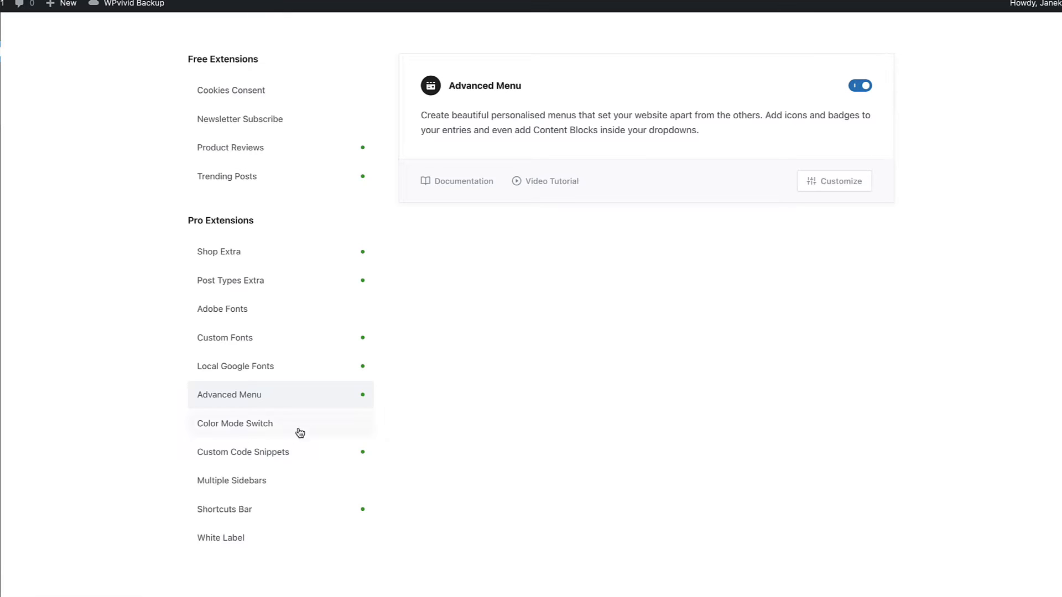
left_click(247, 427)
scroll(775, 294, "up", 2)
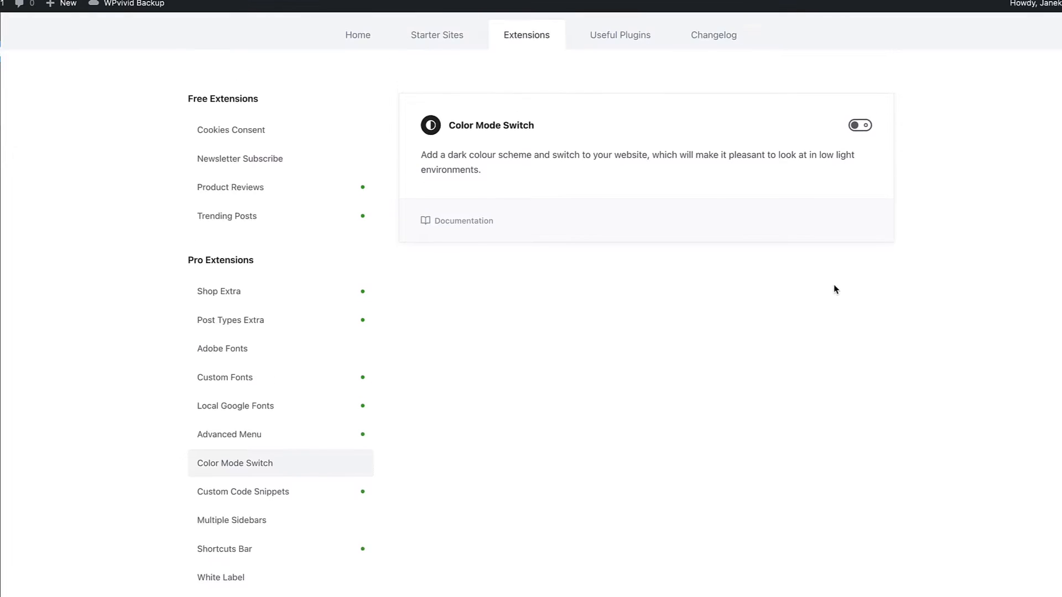
left_click(863, 133)
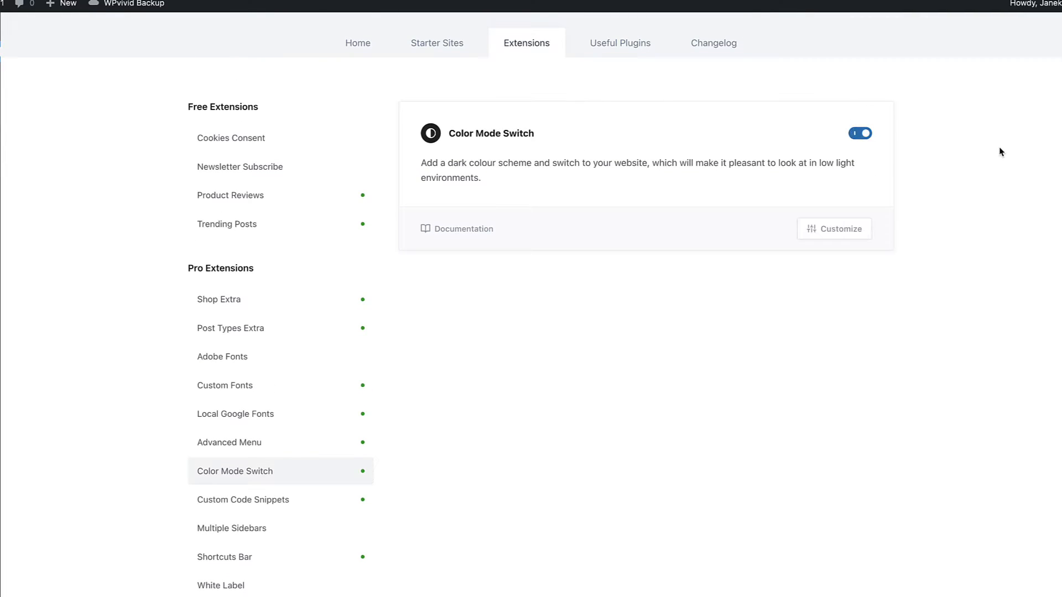
Step: Review the Custom Code Snippets extension and enable the Multiple Sidebars extension
scroll(656, 288, "down", 2)
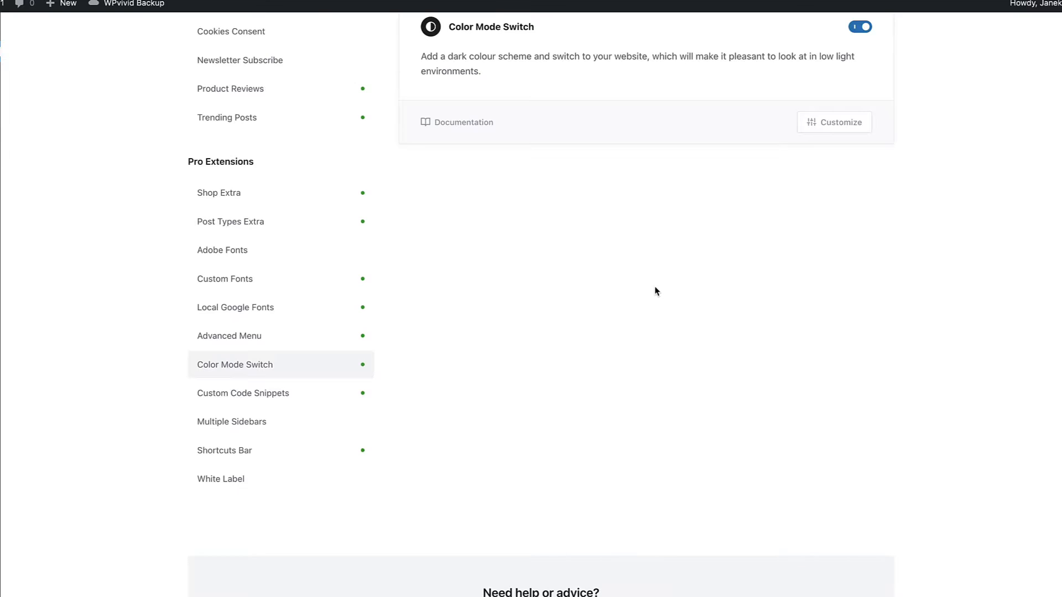
left_click(285, 398)
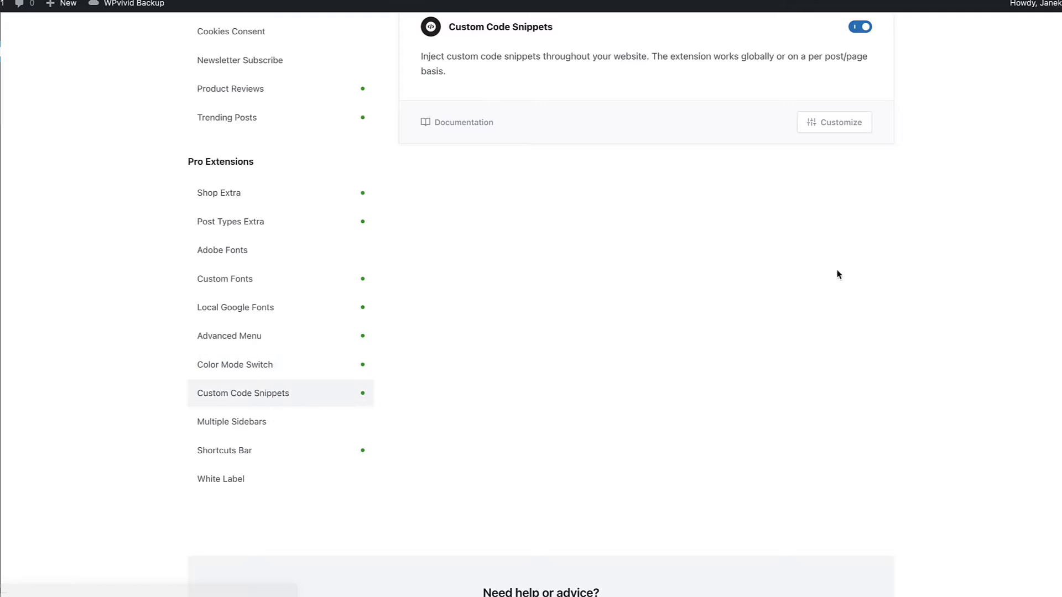
scroll(838, 287, "up", 4)
scroll(686, 346, "down", 4)
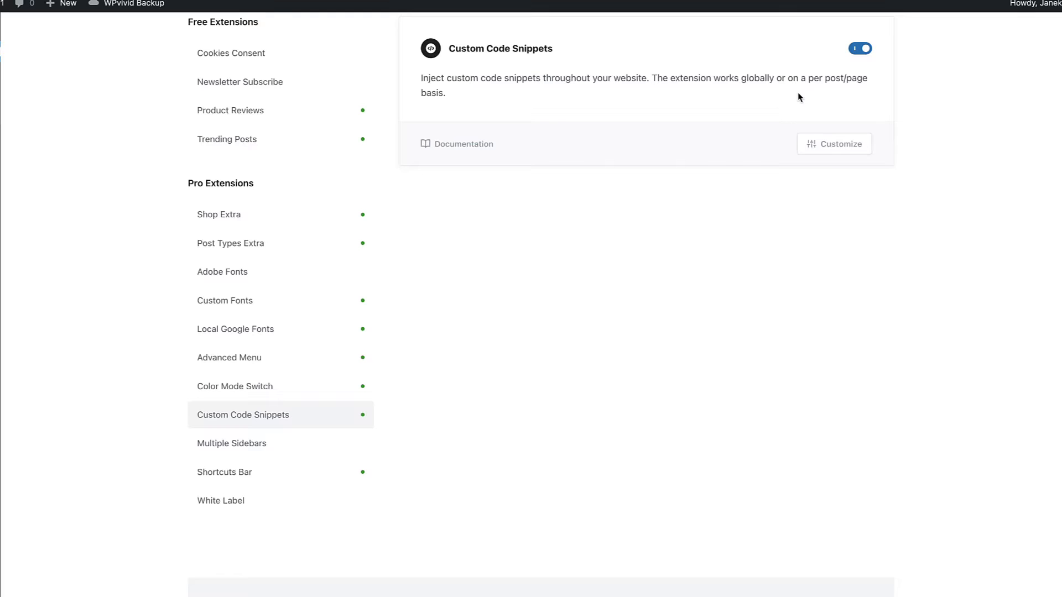
left_click(250, 444)
scroll(724, 290, "up", 3)
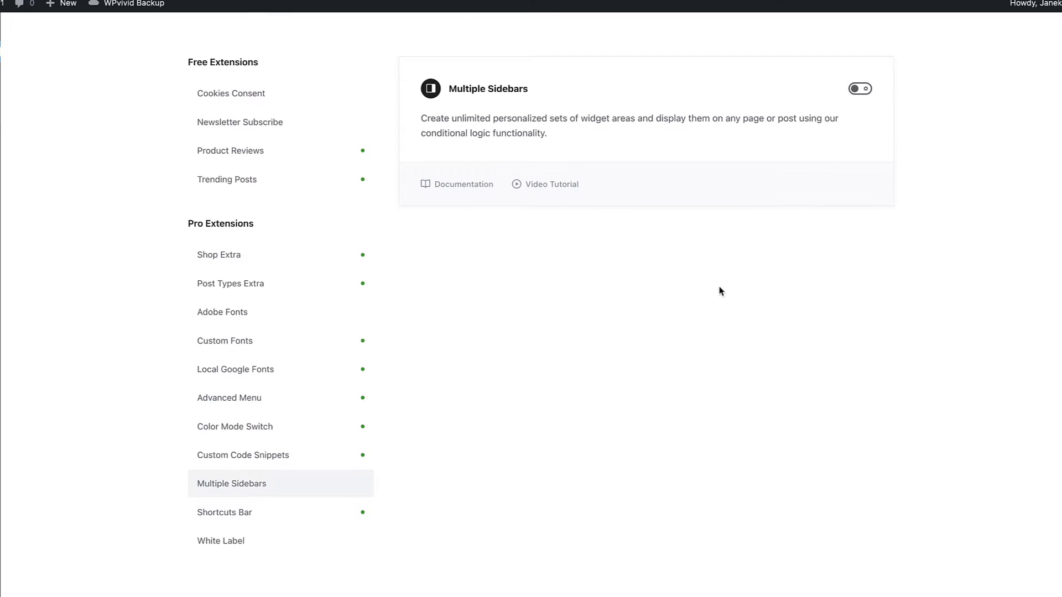
left_click(863, 141)
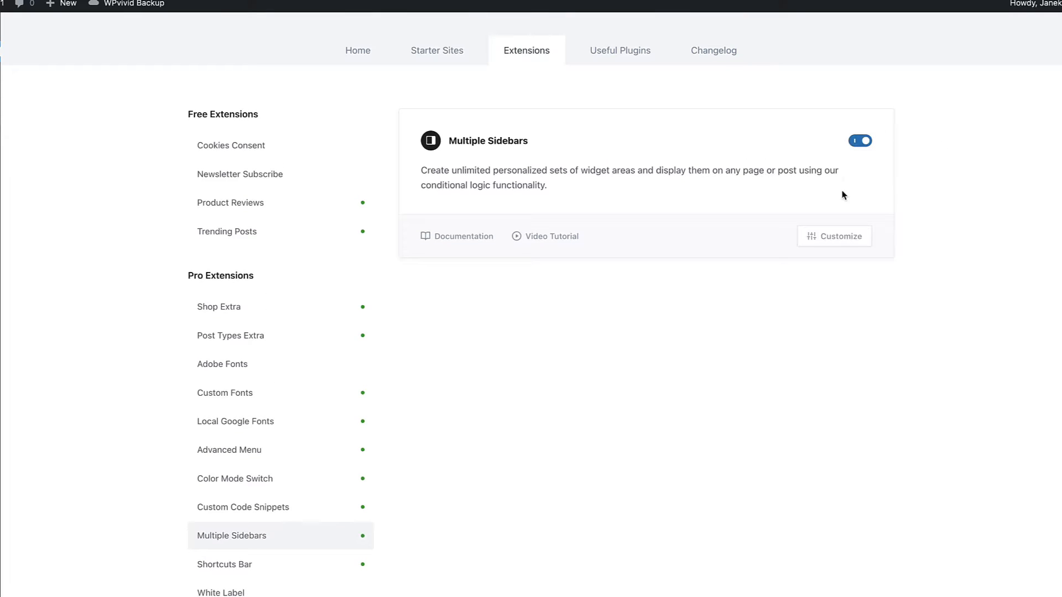
Step: Read the descriptions of the Shortcuts Bar and White Label pro extensions
scroll(662, 346, "down", 1)
left_click(243, 518)
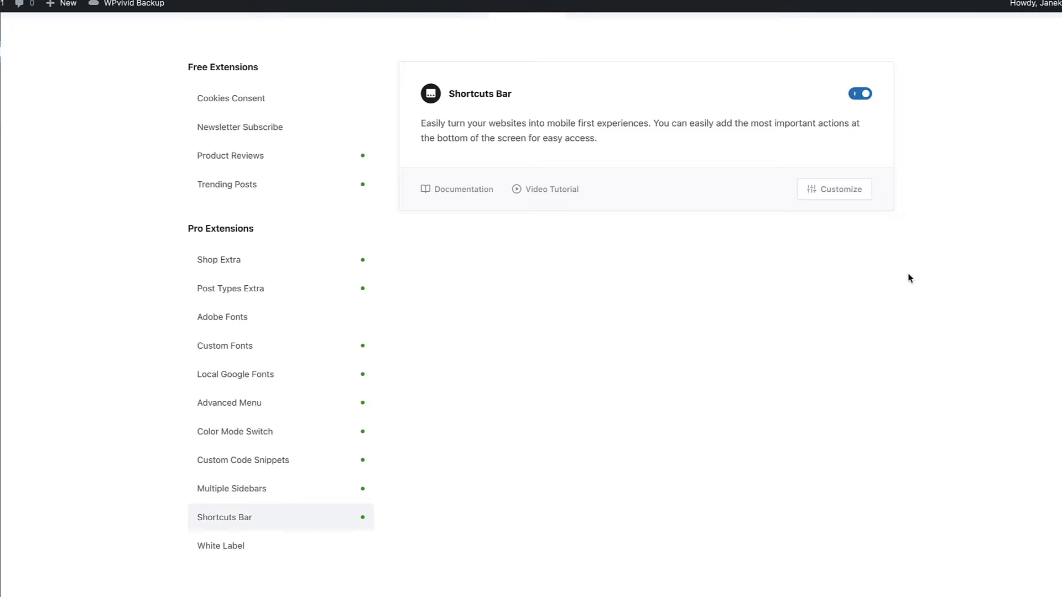
scroll(774, 310, "down", 4)
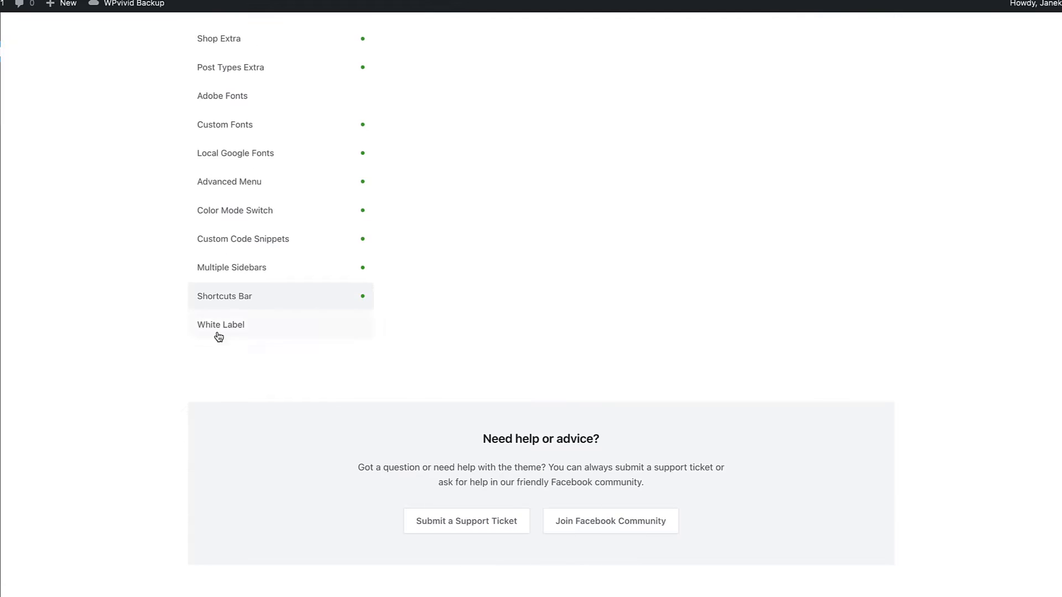
left_click(247, 323)
scroll(608, 312, "up", 5)
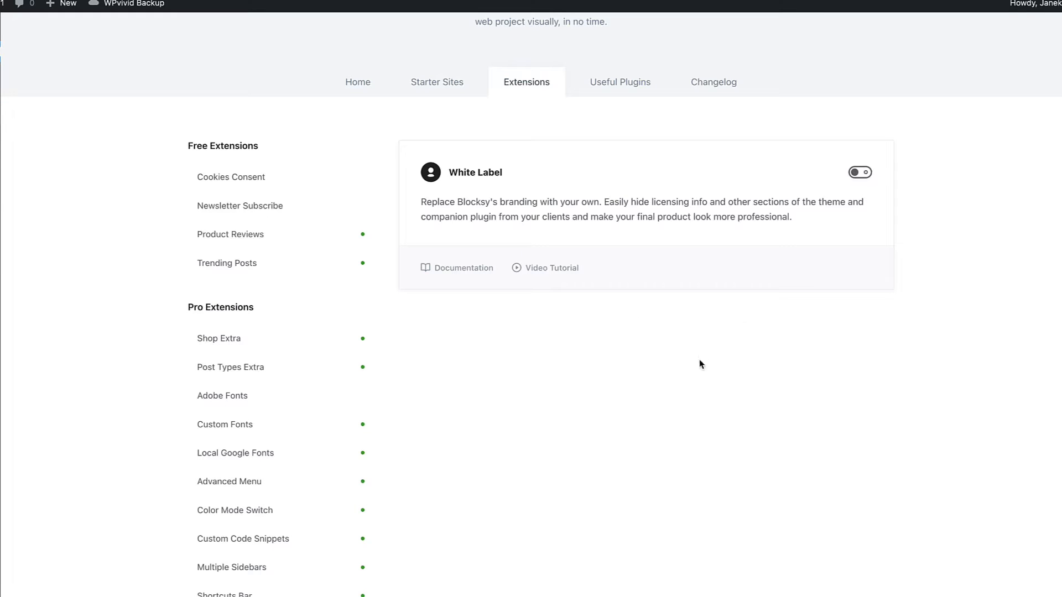
Step: Browse the useful plugins that Blocksy recommends
scroll(663, 249, "up", 2)
left_click(636, 177)
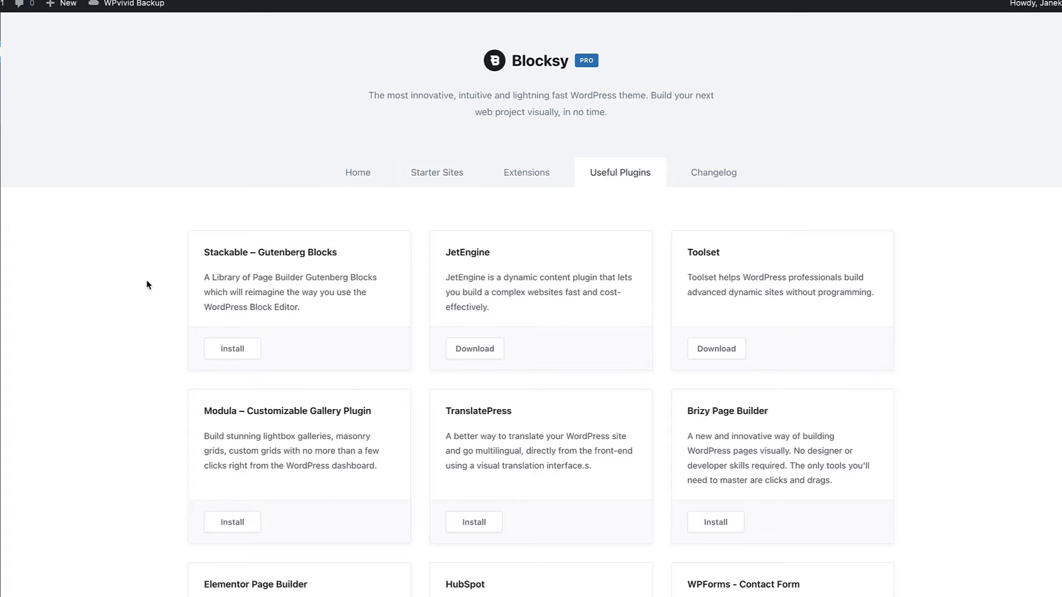
scroll(147, 284, "down", 2)
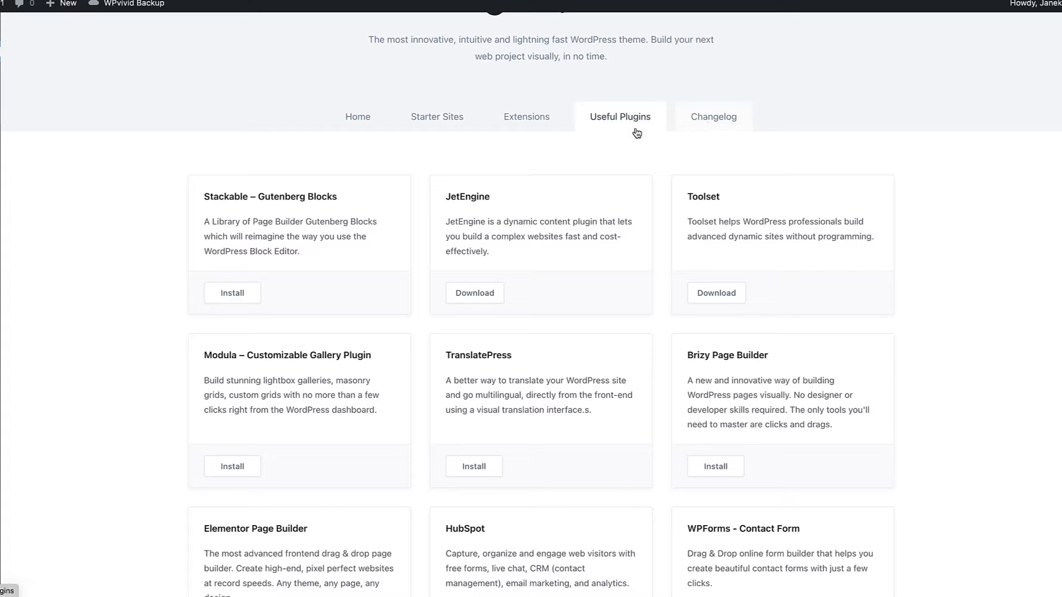
scroll(232, 180, "up", 2)
Step: Start a new Blocksy content block and examine the Popup and Custom Template types, including the available template types
left_click(37, 95)
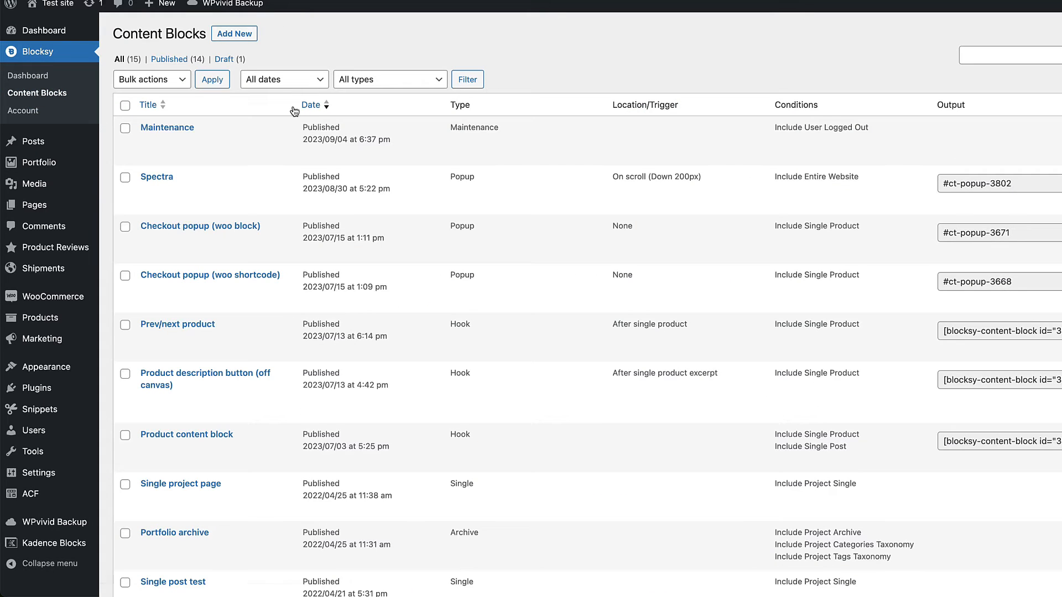
left_click(108, 31)
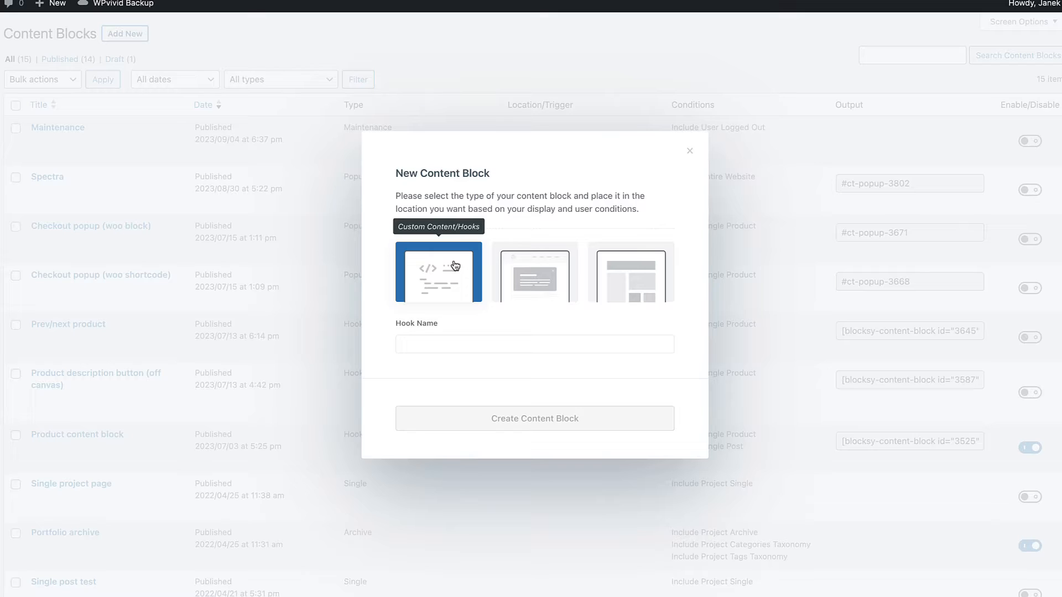
left_click(528, 283)
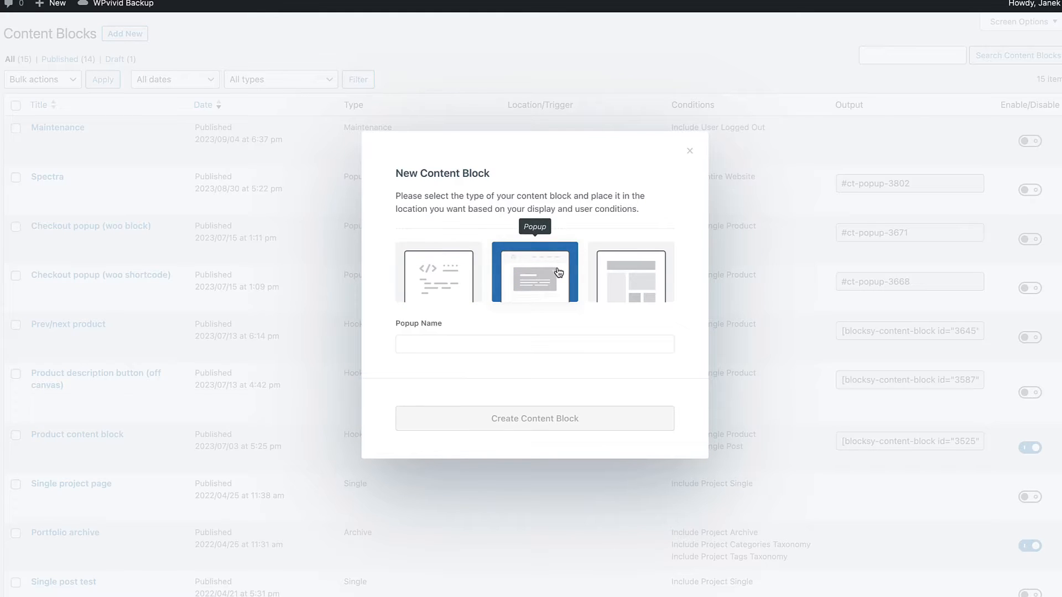
left_click(634, 272)
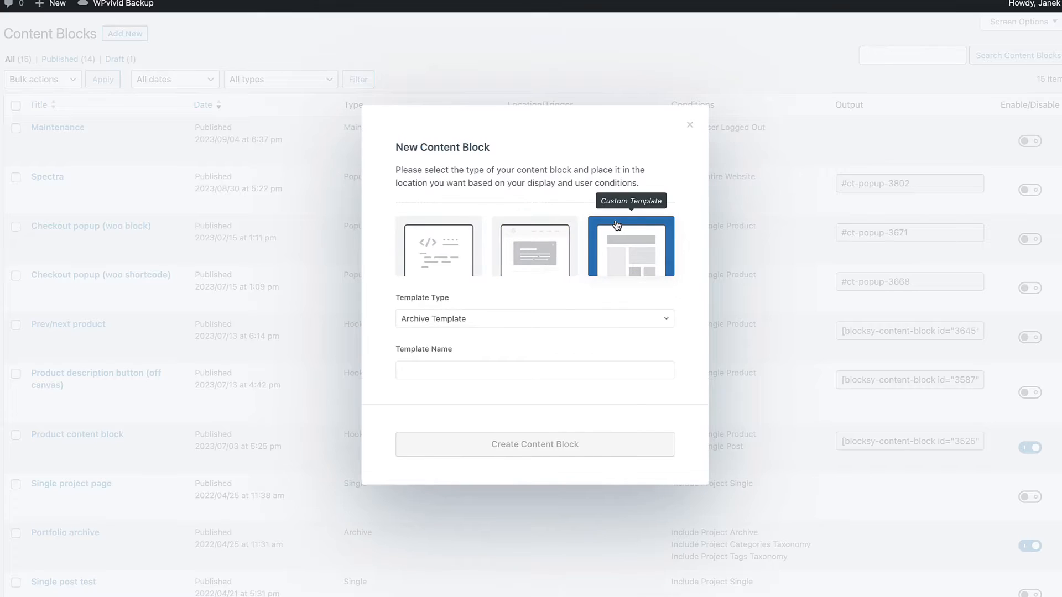
left_click(464, 318)
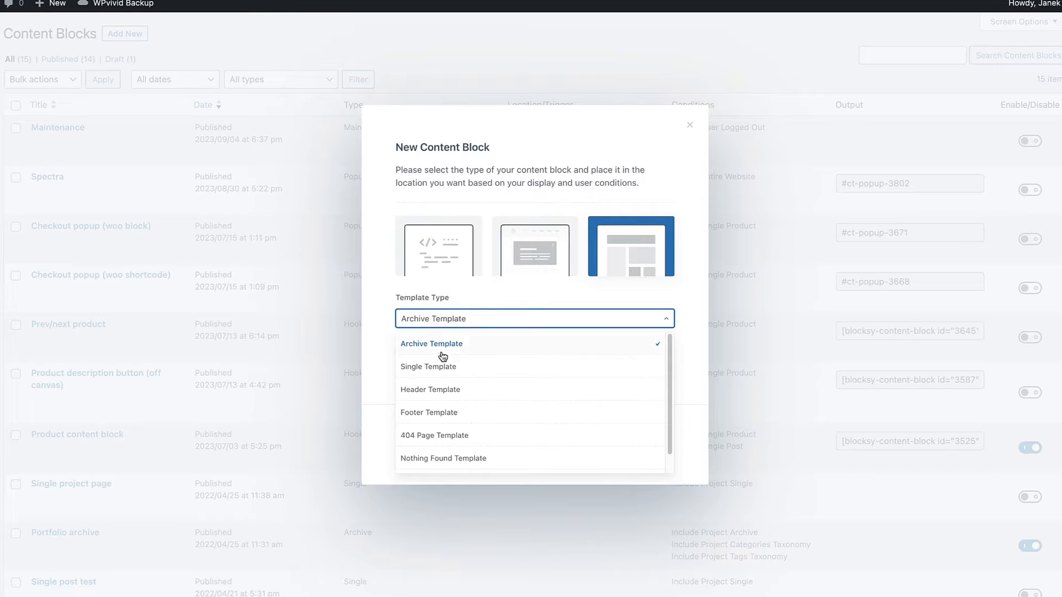
scroll(438, 390, "down", 1)
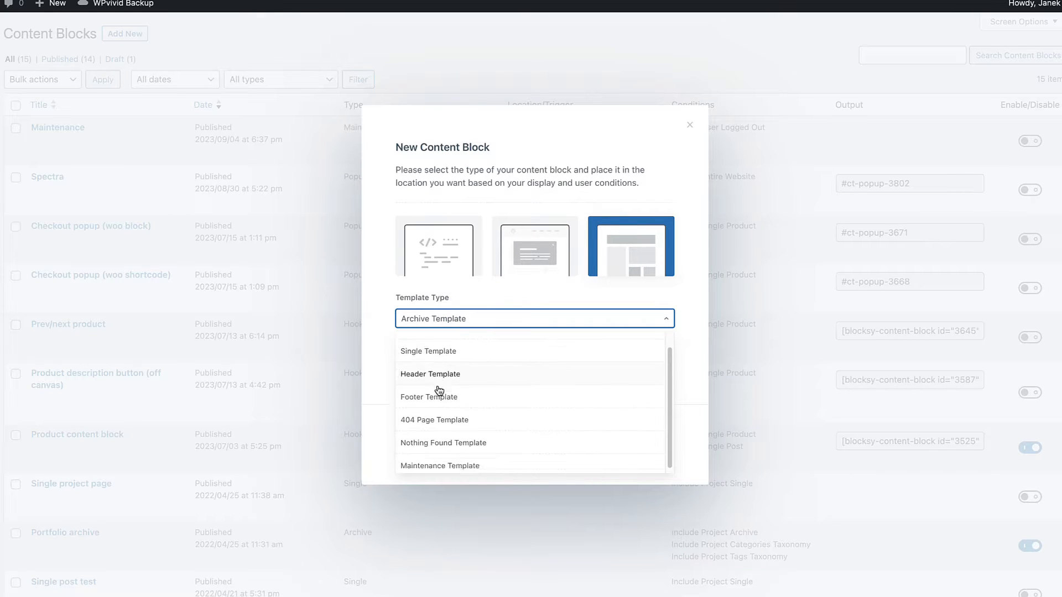
scroll(457, 421, "down", 1)
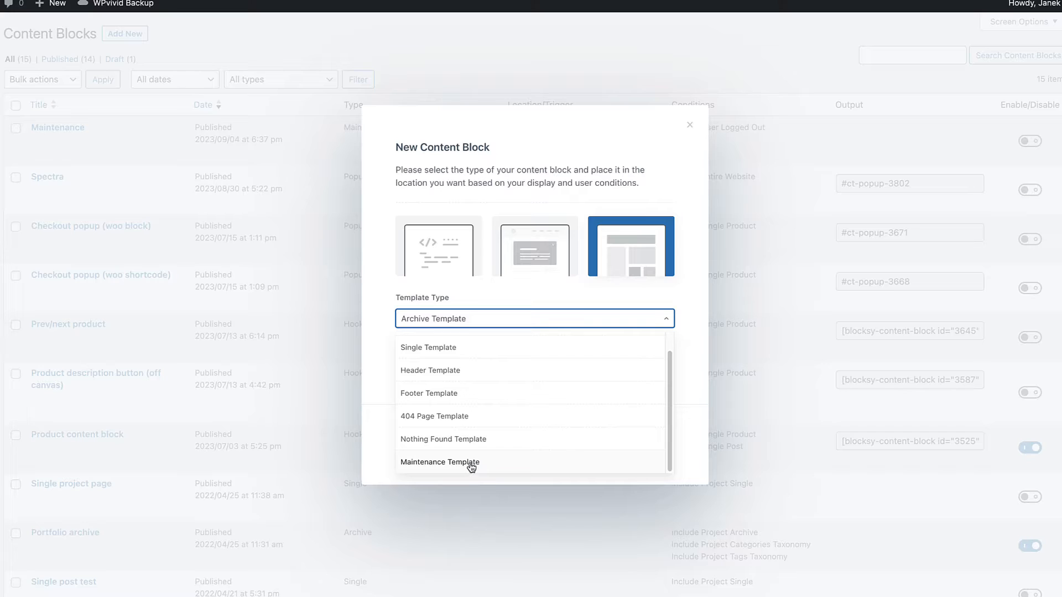
Step: Create a Custom Content/Hooks content block named "Demo hook" containing the paragraph "Some random text"
left_click(459, 270)
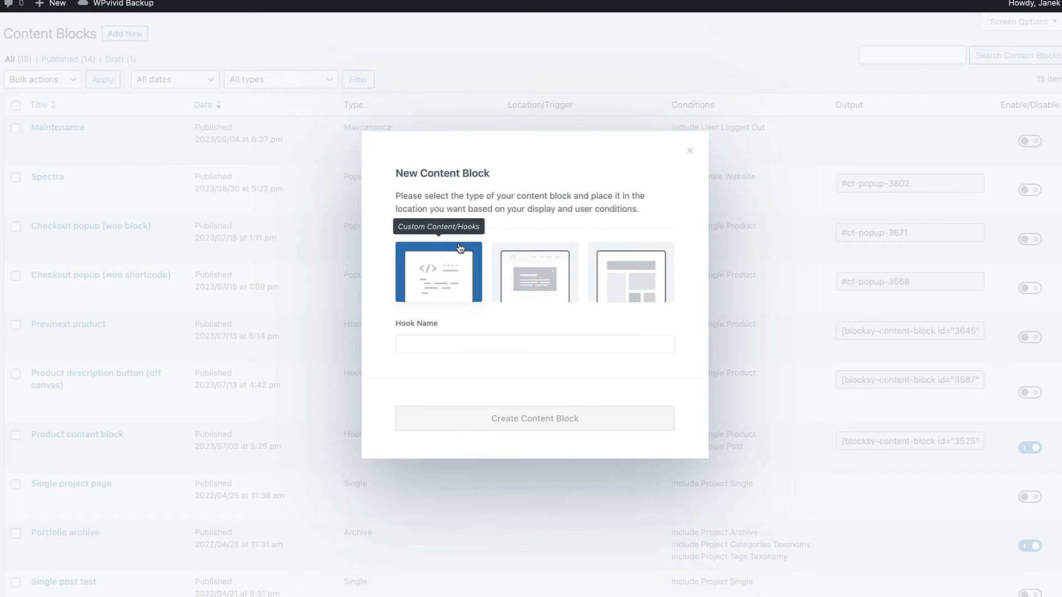
left_click(450, 346)
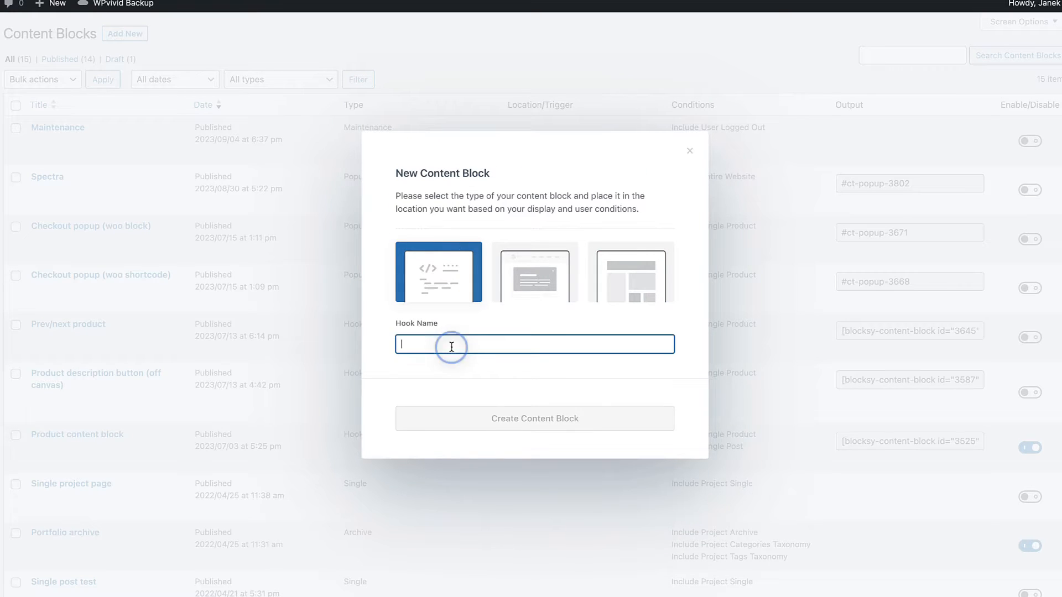
type("Demo hook")
left_click(529, 420)
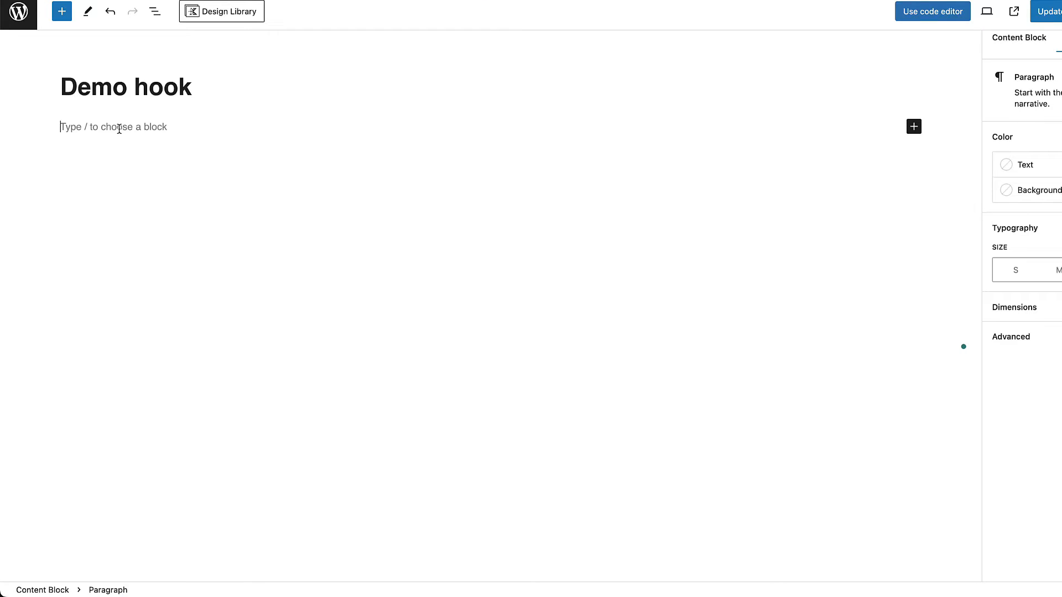
type("Some random text")
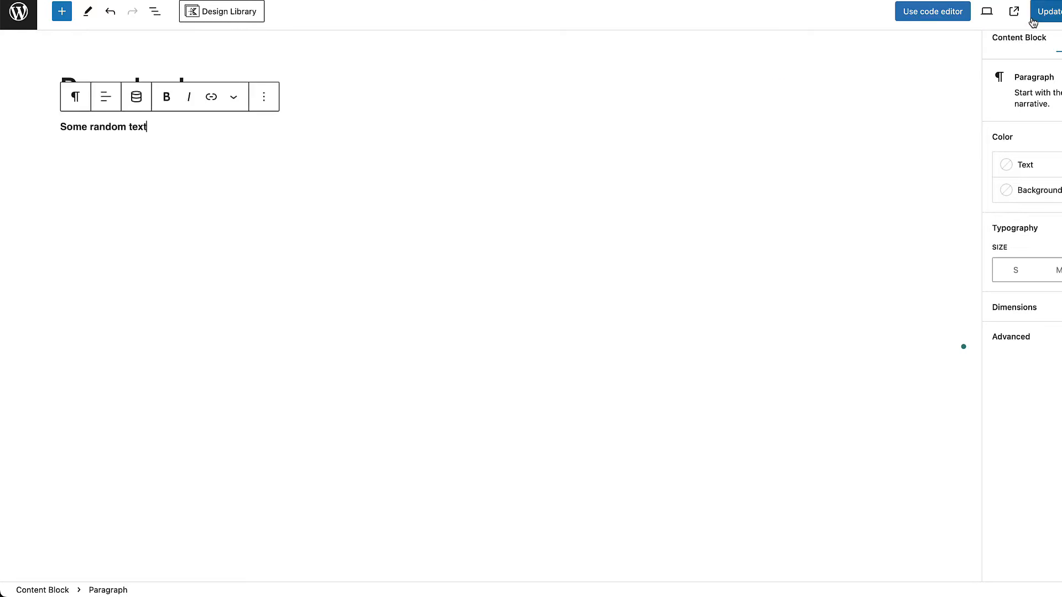
Step: Set the hook's location to After single product excerpt in the Blocksy page settings
left_click(985, 10)
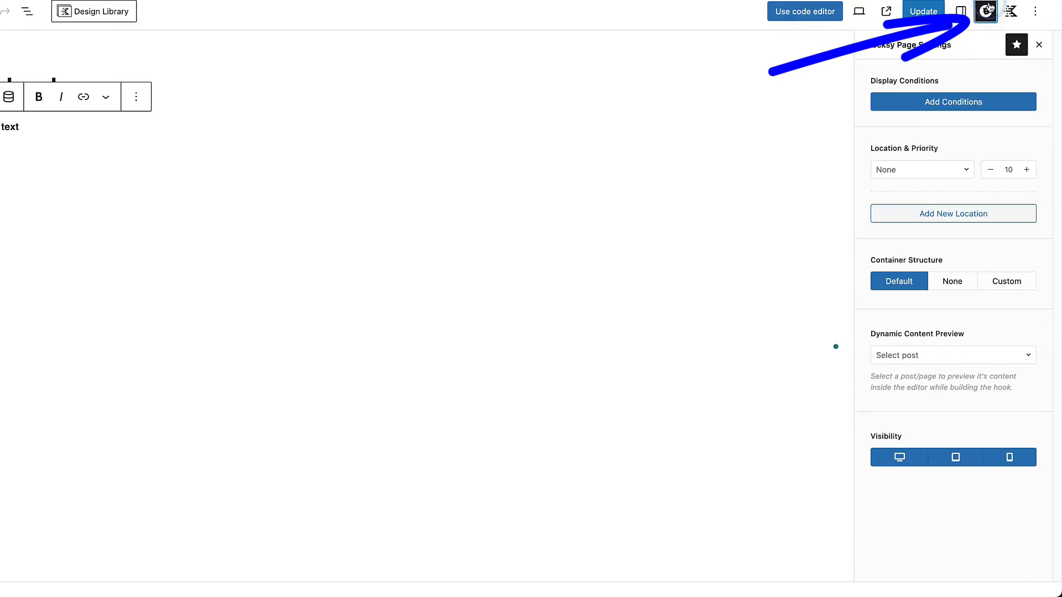
left_click(910, 172)
type("sing")
scroll(910, 260, "down", 3)
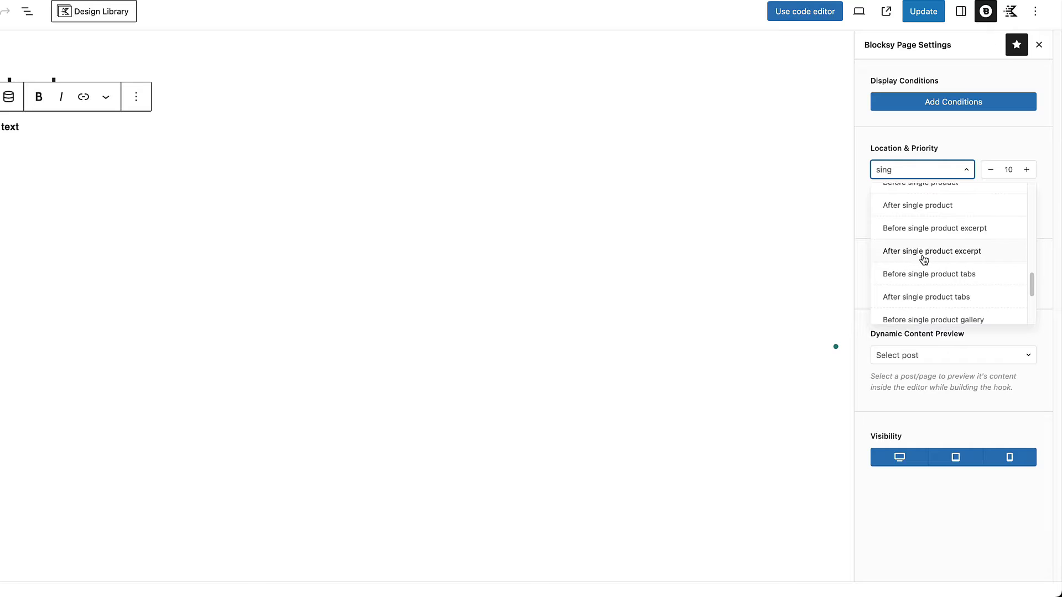
left_click(922, 253)
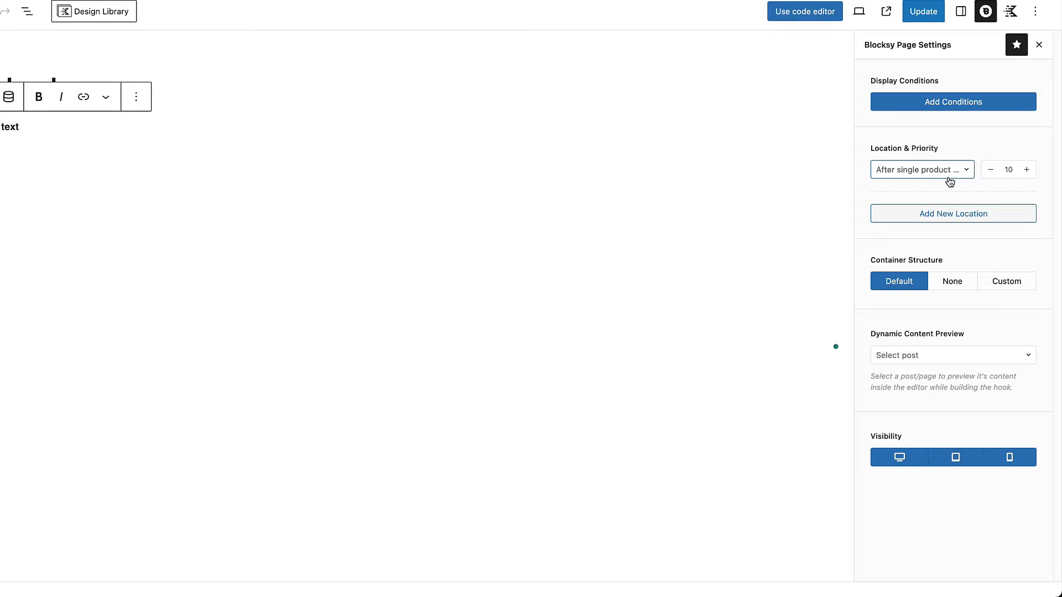
Step: Add a display condition that includes Single Product to the hook, save the conditions and update the content block
left_click(948, 100)
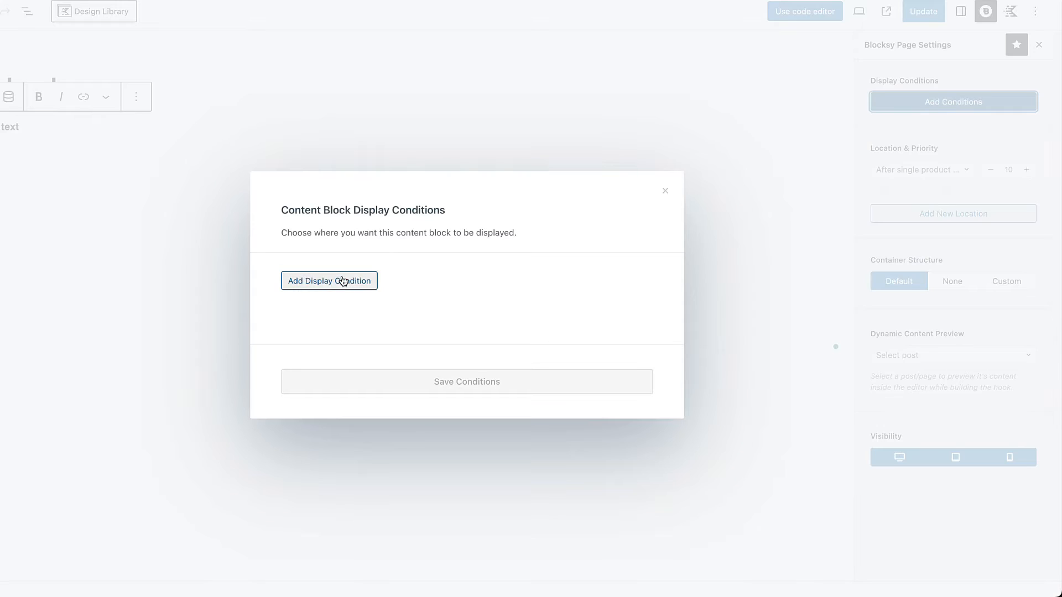
left_click(343, 281)
left_click(429, 274)
type("sing")
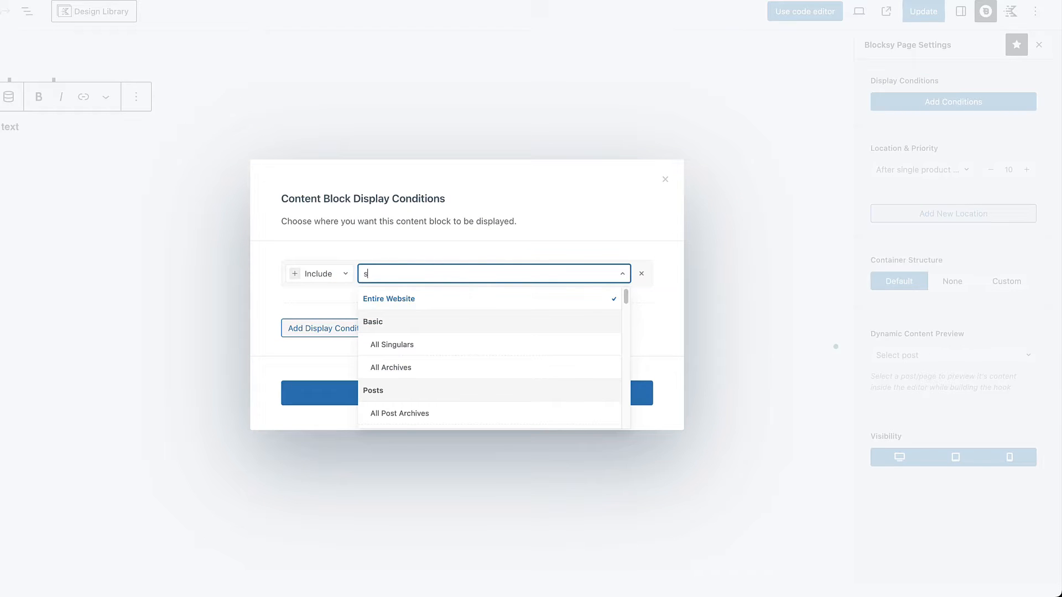
left_click(393, 324)
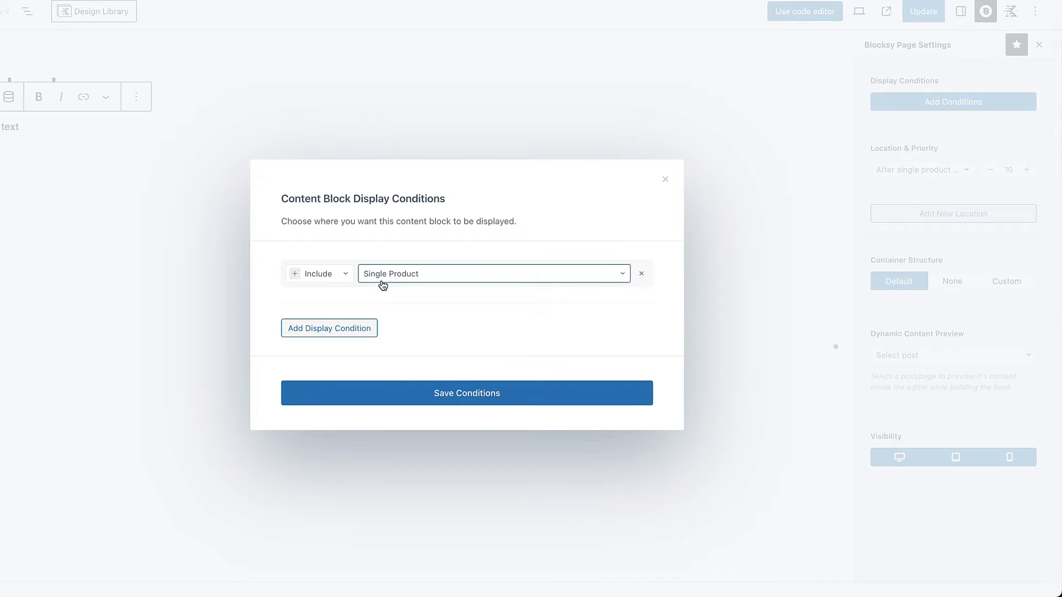
left_click(454, 396)
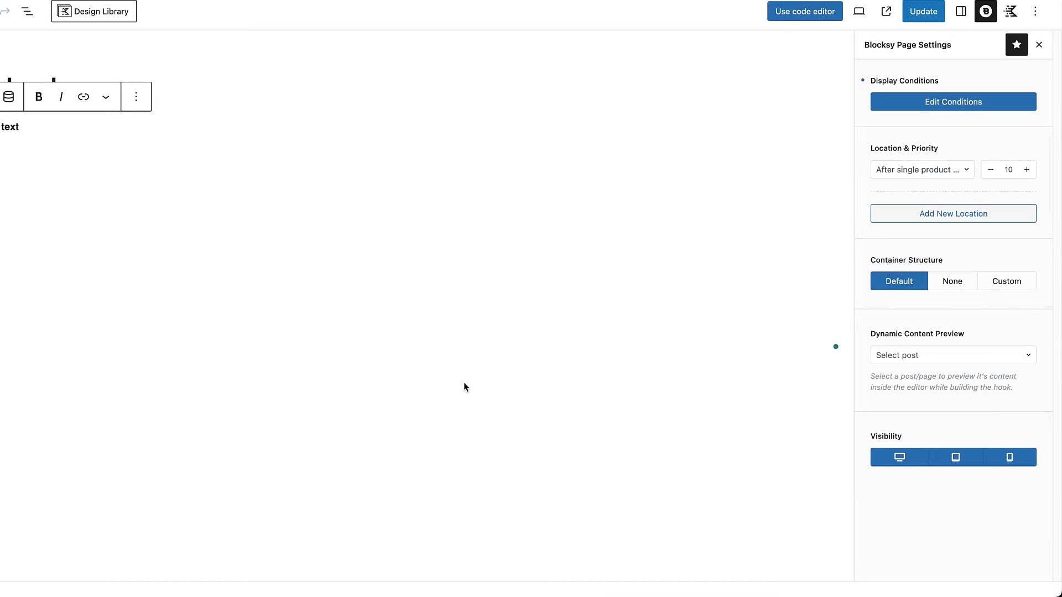
left_click(920, 14)
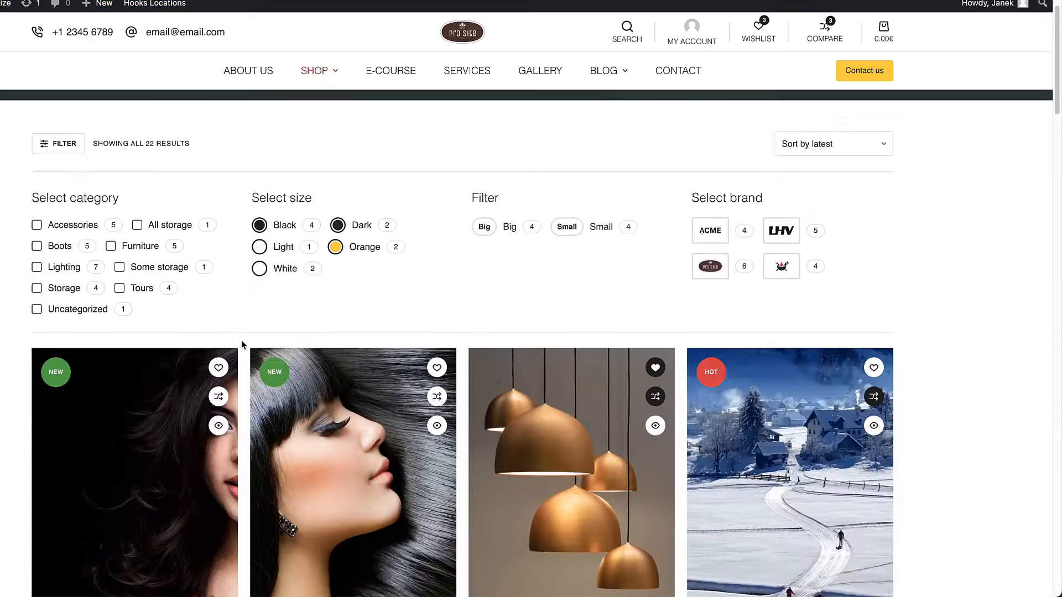
Step: Open the New variable product page on the site and check the hook's "Some random text" below the excerpt
scroll(241, 340, "down", 3)
left_click(324, 311)
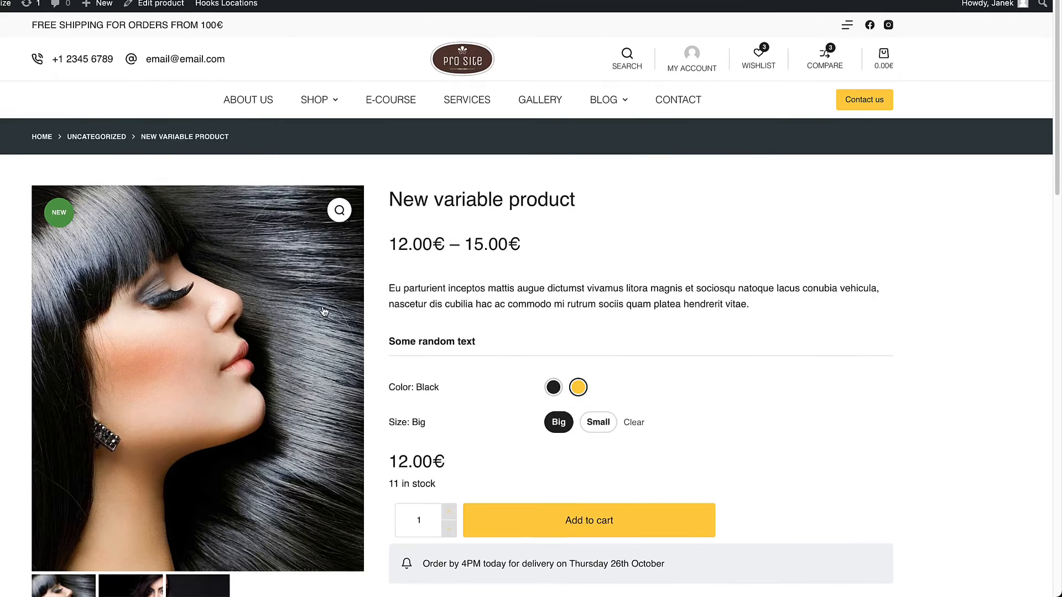
left_click_drag(477, 342, 383, 342)
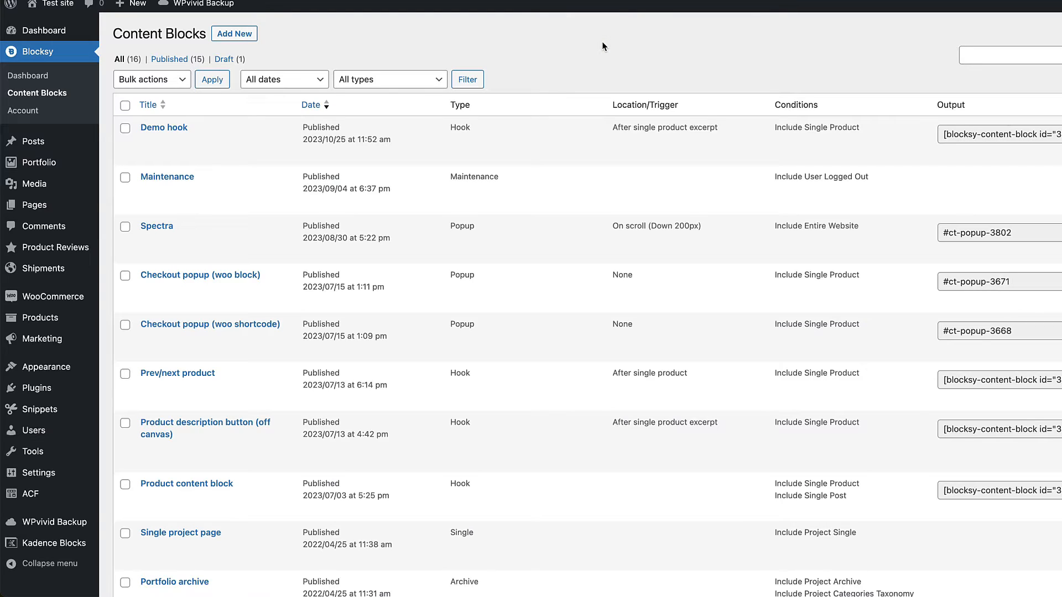
Step: Show the theme hook locations on the site's front page, examine the header and content hooks, and hide them again
left_click(50, 5)
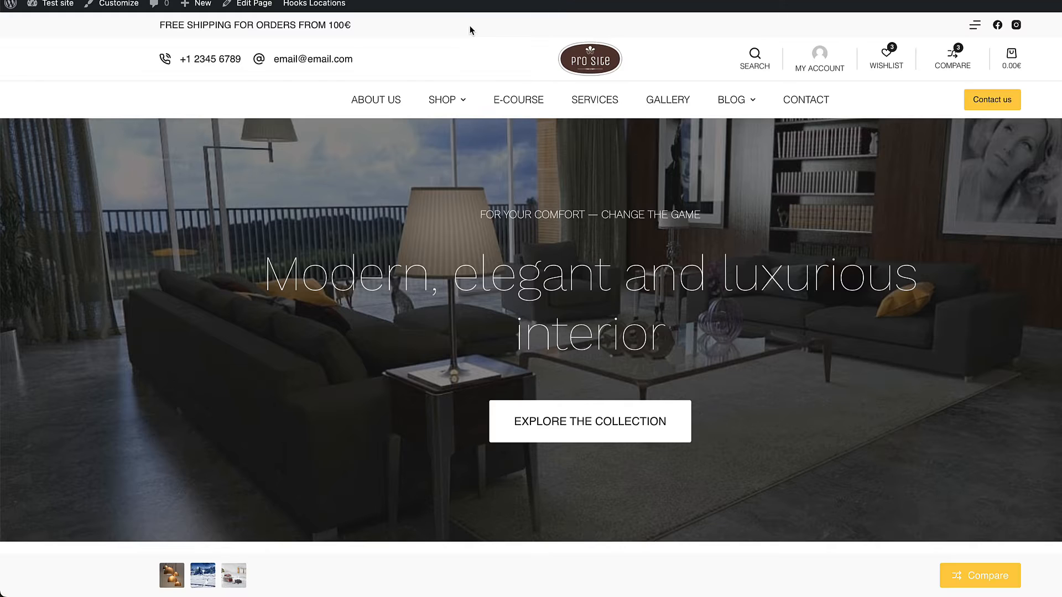
mouse_move(311, 4)
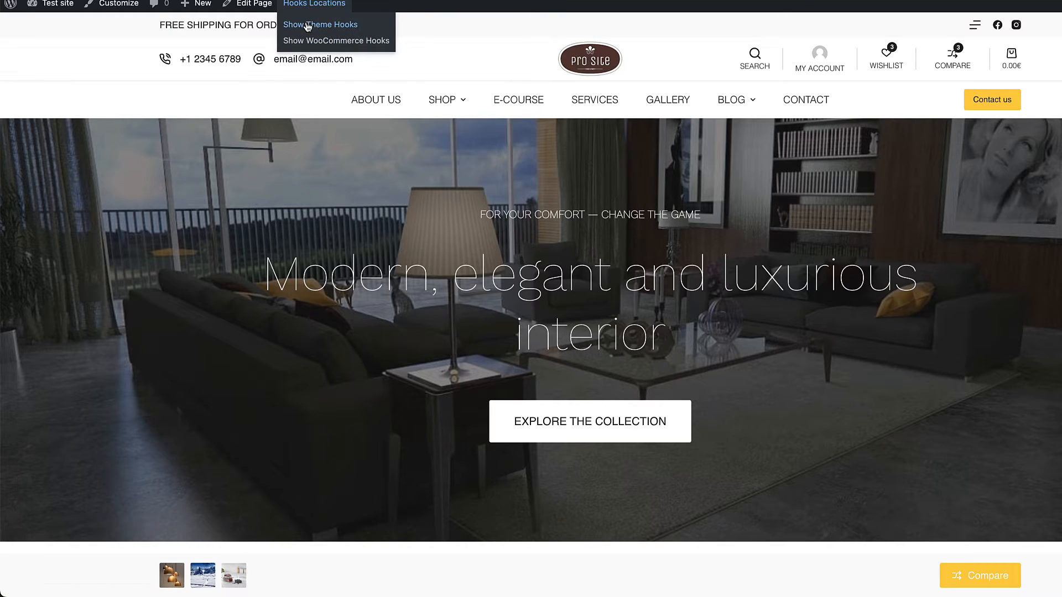
left_click(307, 26)
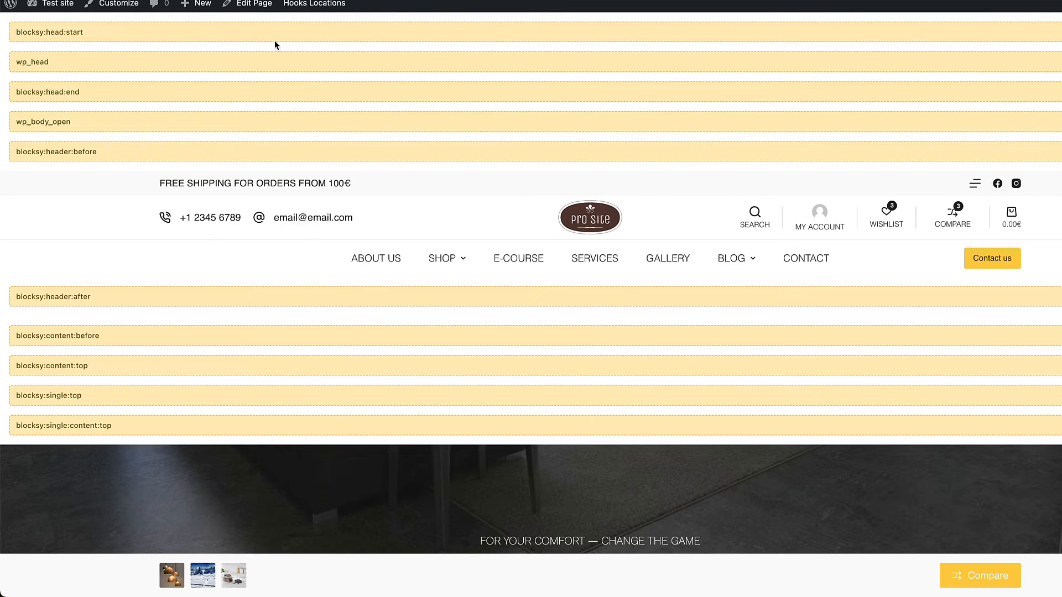
scroll(116, 176, "down", 2)
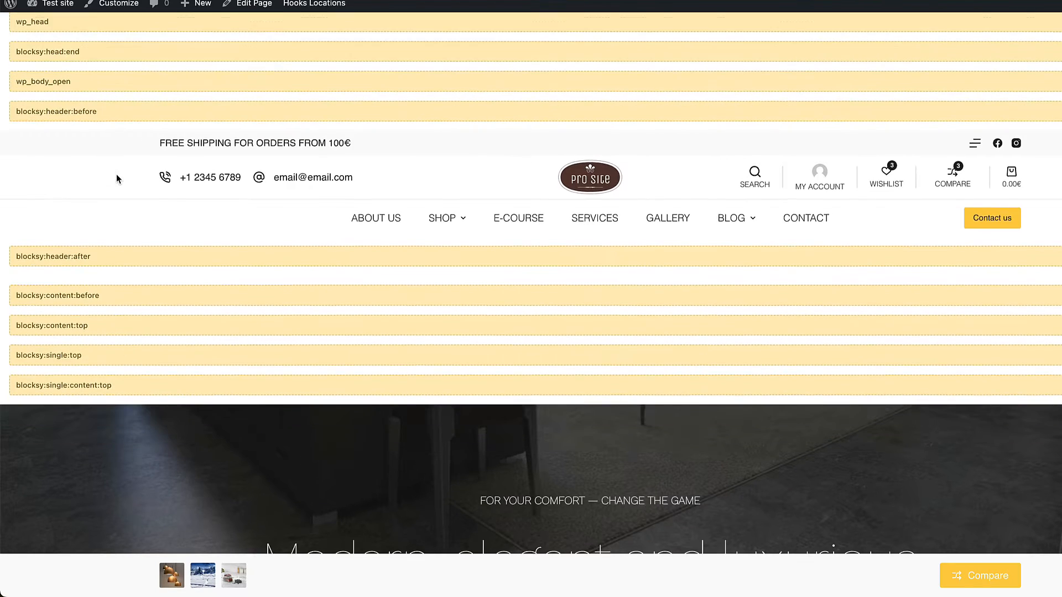
left_click_drag(105, 222, 8, 221)
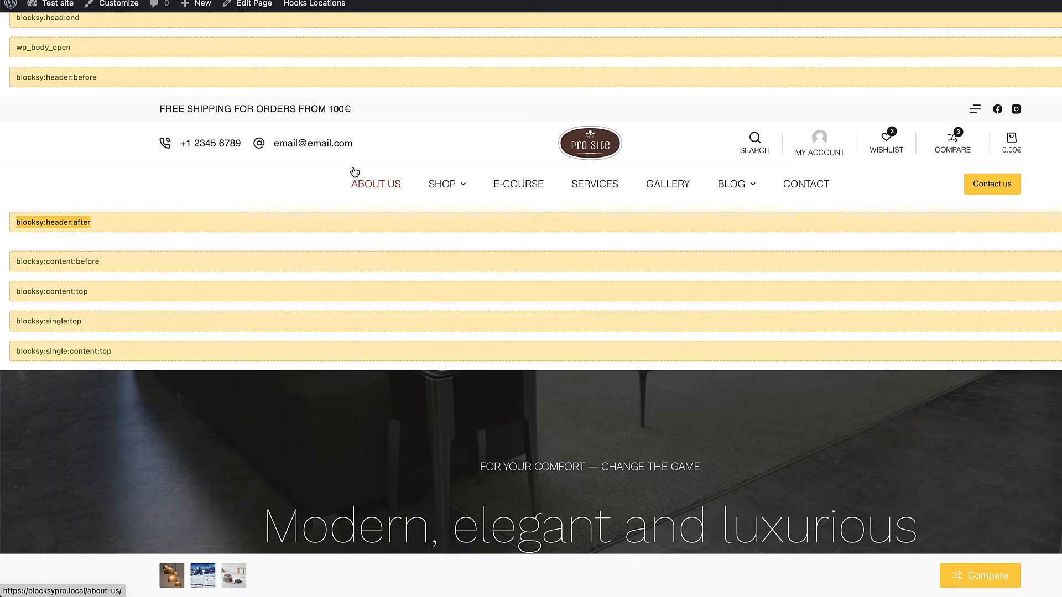
left_click(315, 4)
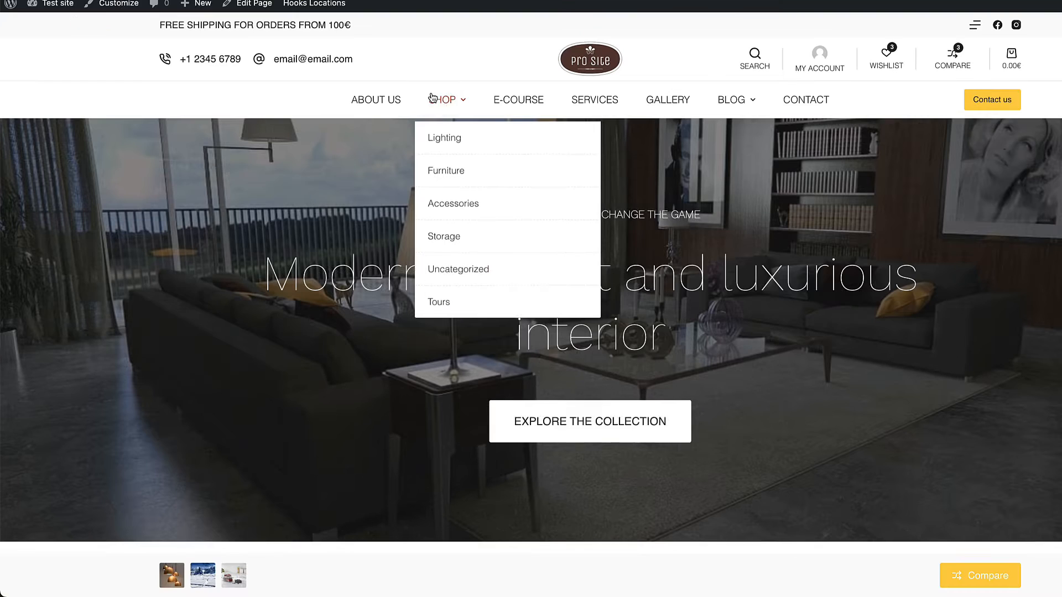
Step: Show the WooCommerce hook locations on the Shop page, examine the product card hooks, and turn the display off
left_click(439, 98)
mouse_move(260, 6)
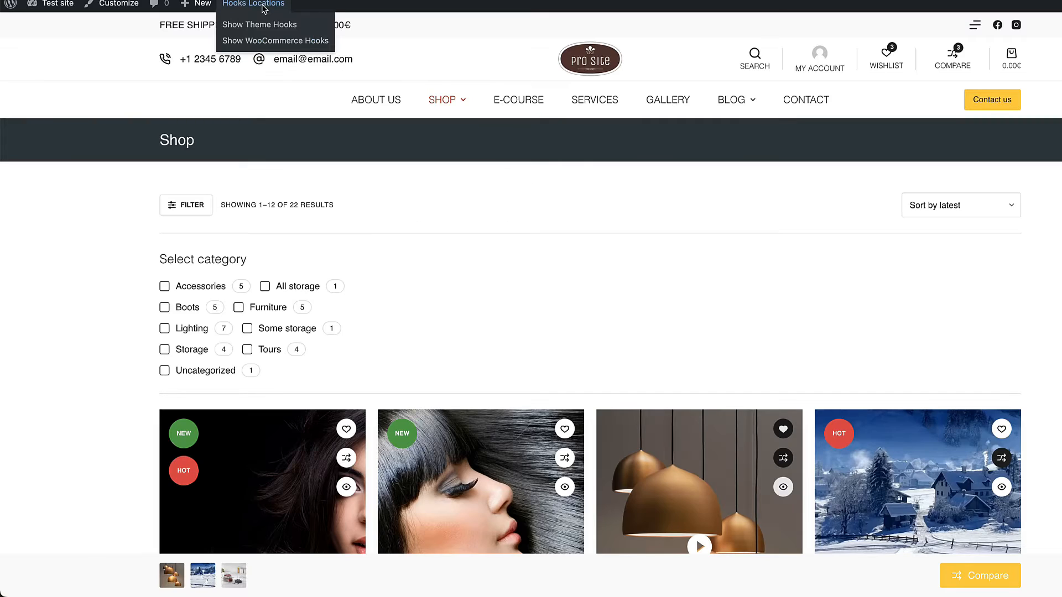
left_click(253, 42)
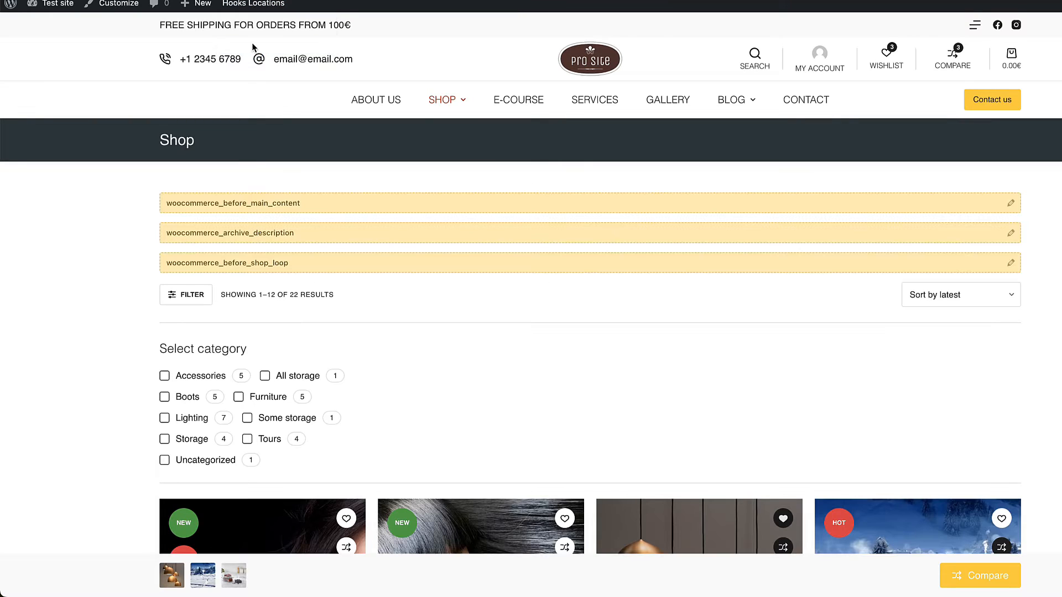
scroll(343, 217, "down", 8)
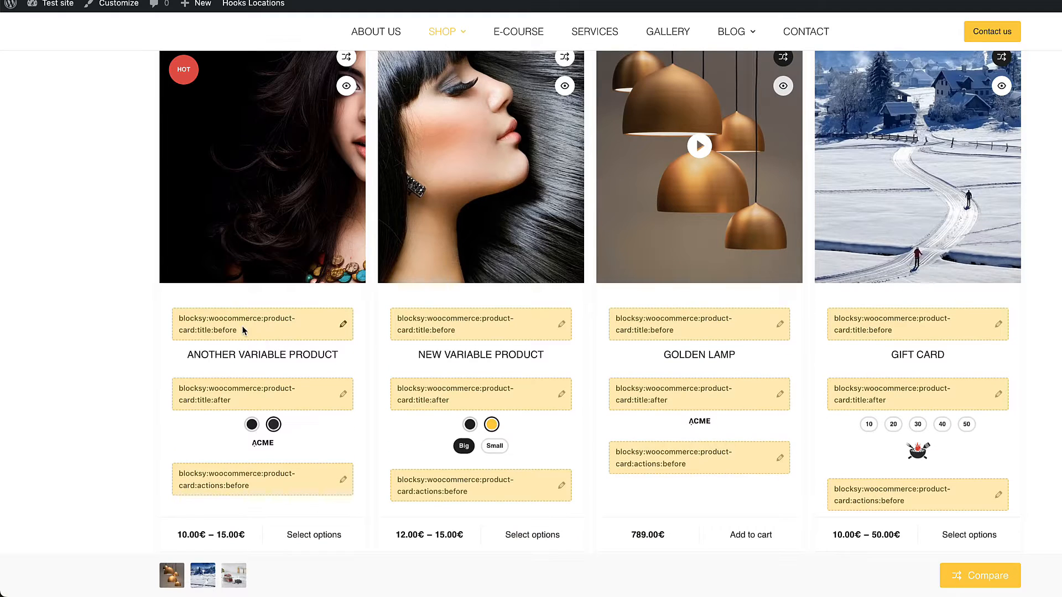
left_click_drag(244, 330, 171, 317)
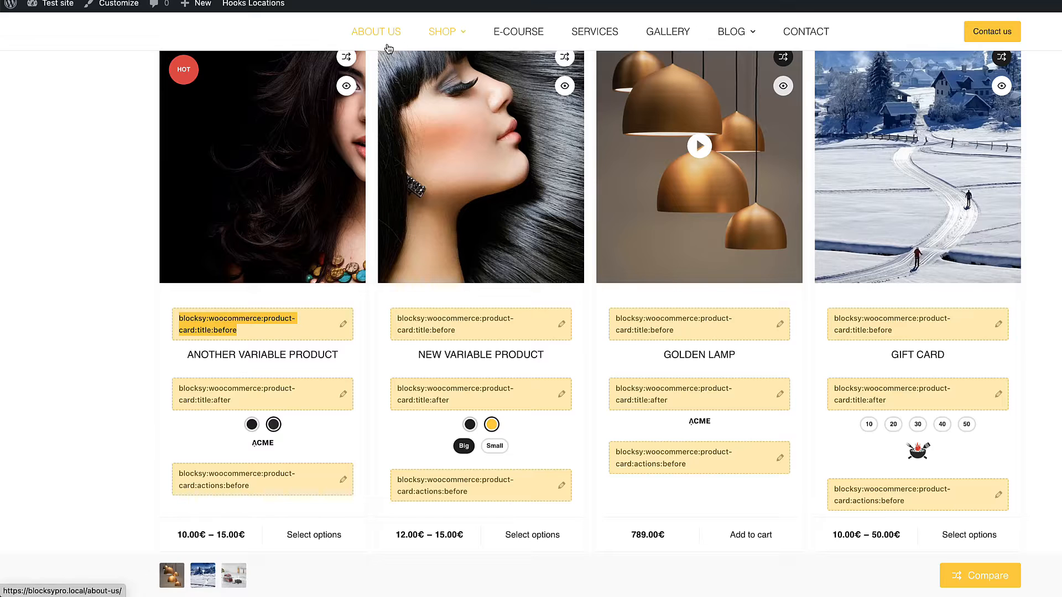
mouse_move(247, 9)
left_click(243, 40)
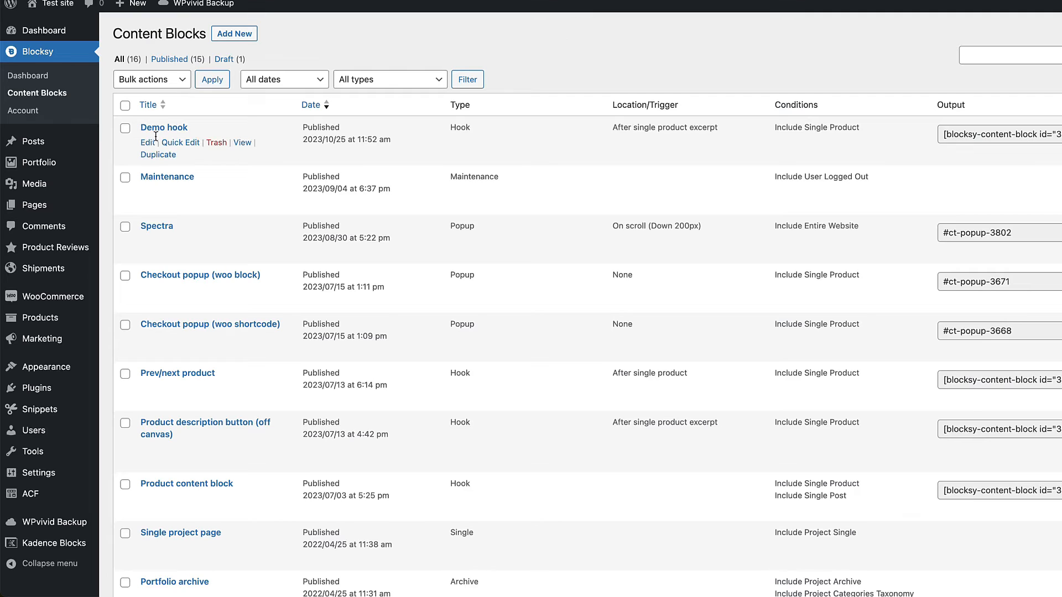
Step: Open the Demo hook content block for editing, add an empty paragraph below the text and browse the available Blocksy blocks
left_click(163, 129)
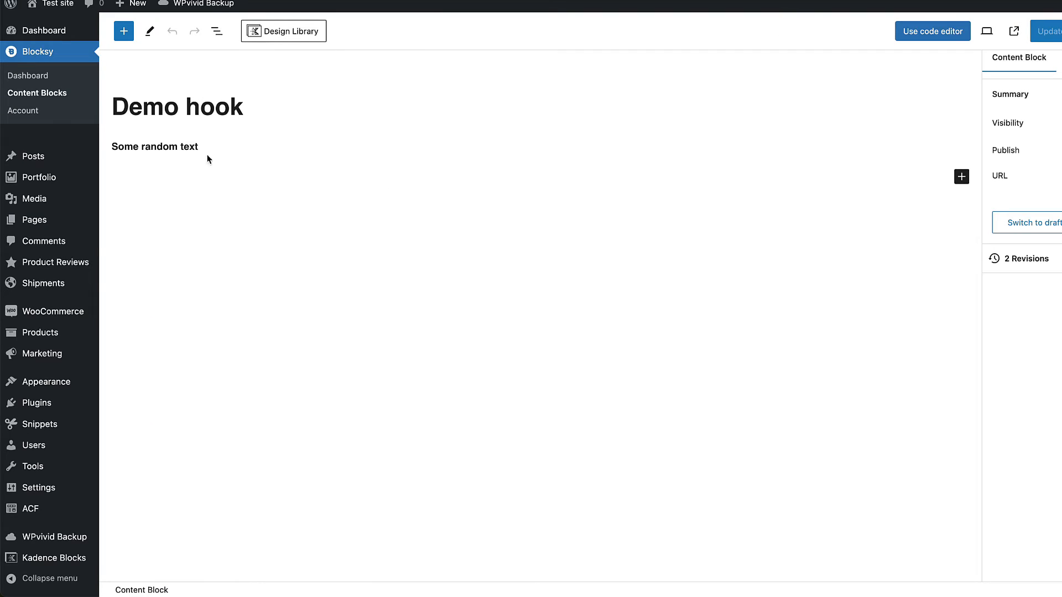
left_click(208, 147)
key("Return")
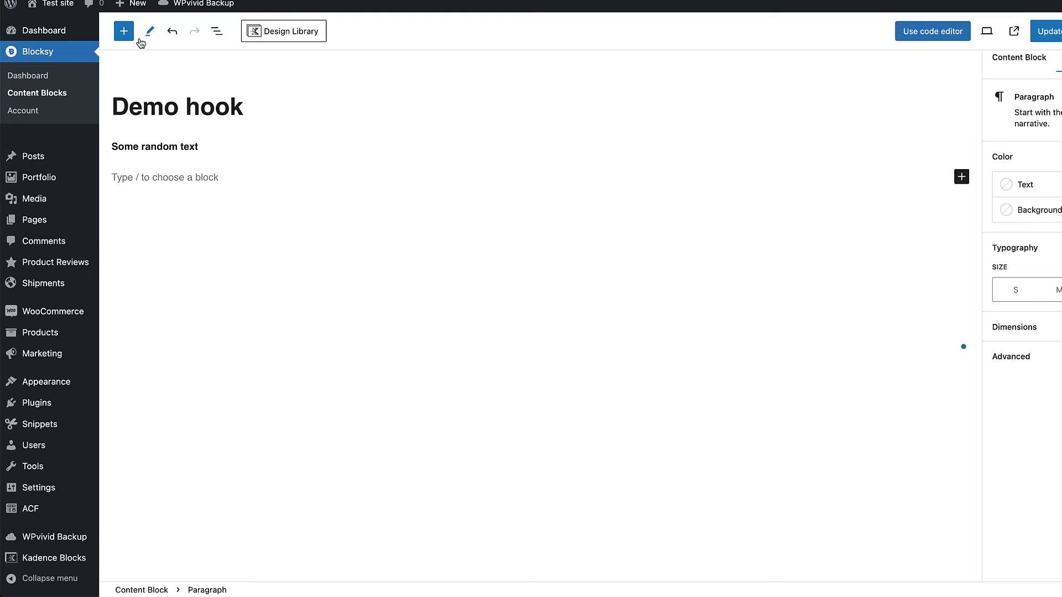
left_click(123, 30)
left_click_drag(311, 142, 296, 283)
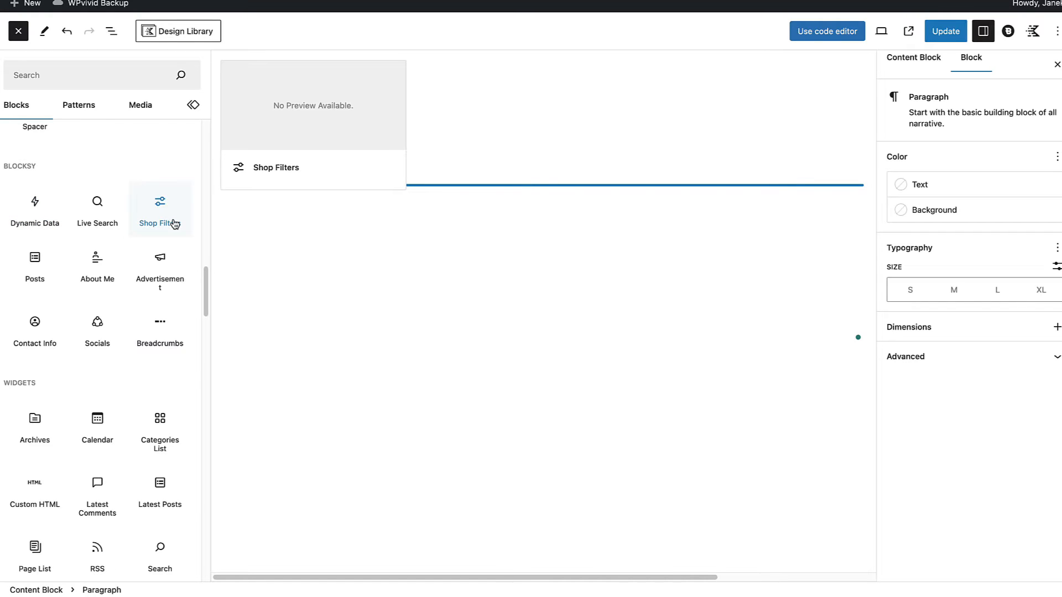
Step: Try the About Me and Live Search blocks below the Demo hook's text and view their settings
left_click(107, 262)
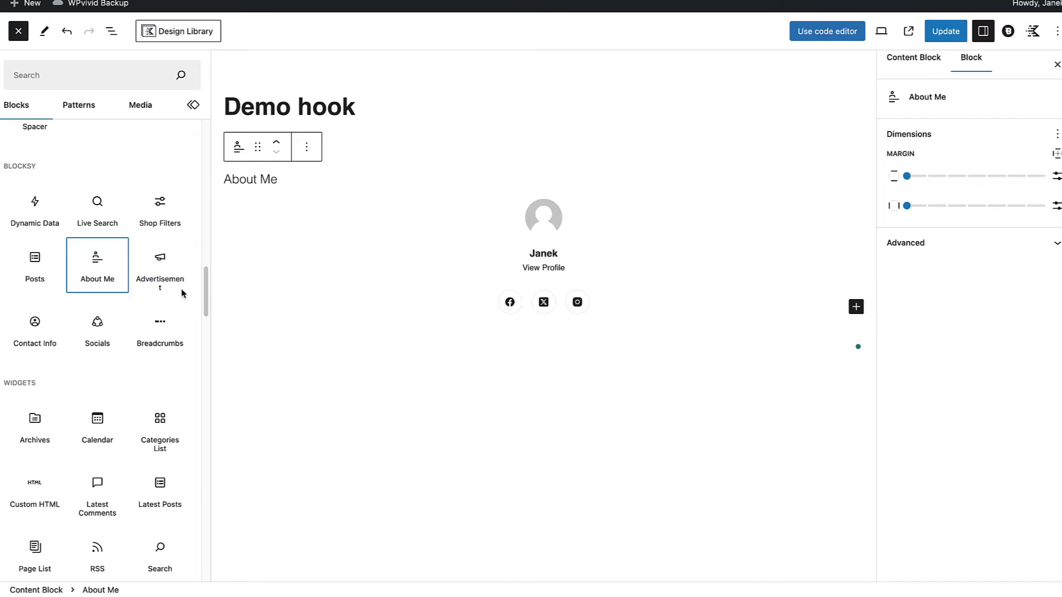
left_click(547, 232)
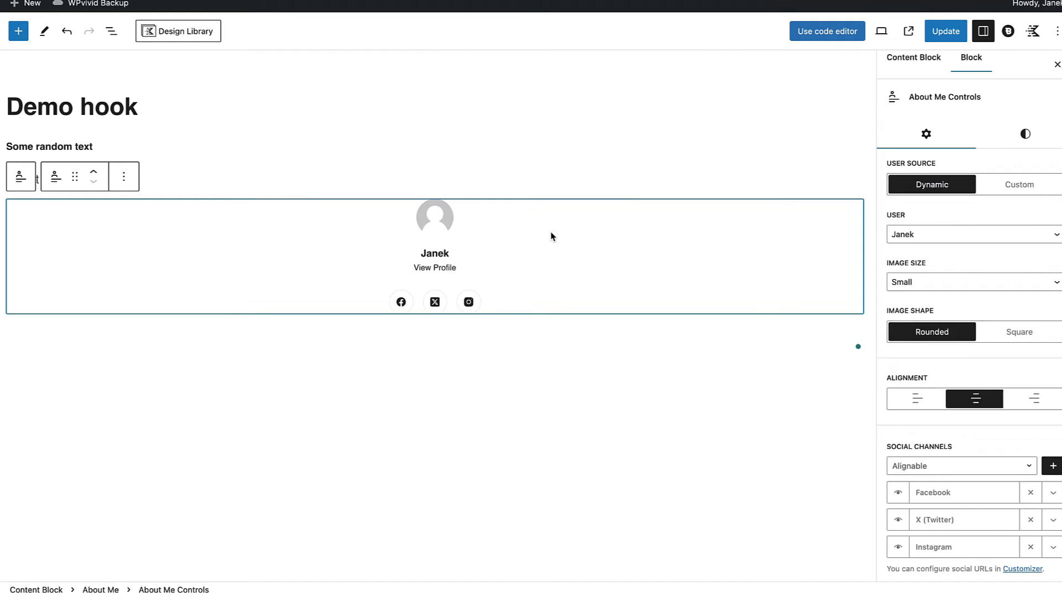
left_click(18, 31)
left_click(98, 232)
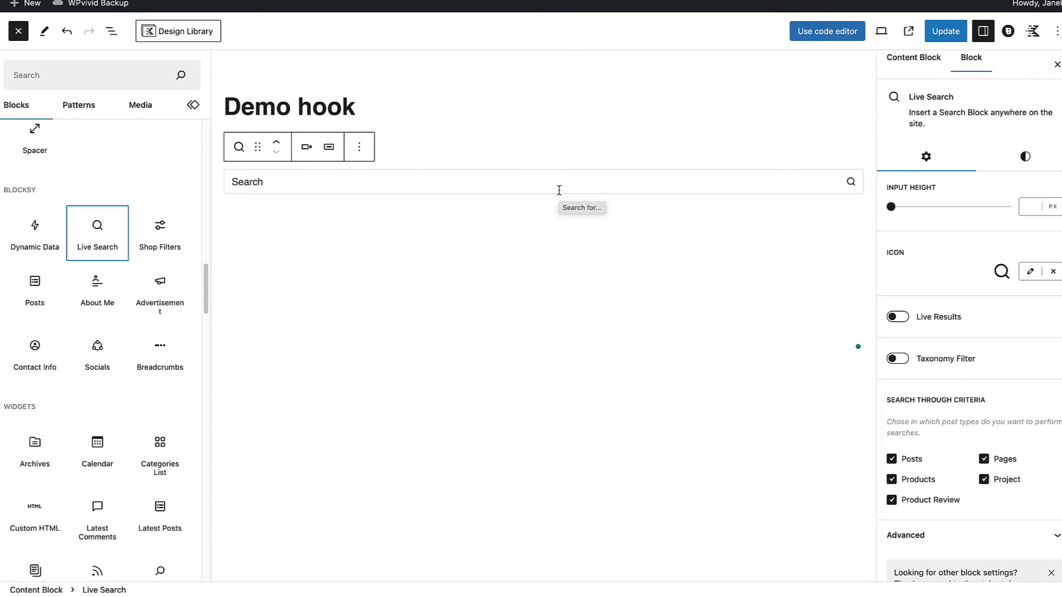
Step: Try the Posts and Advertisement blocks in the Demo hook, inspect the advertisement's code setting, and remove the advertisement
left_click(38, 291)
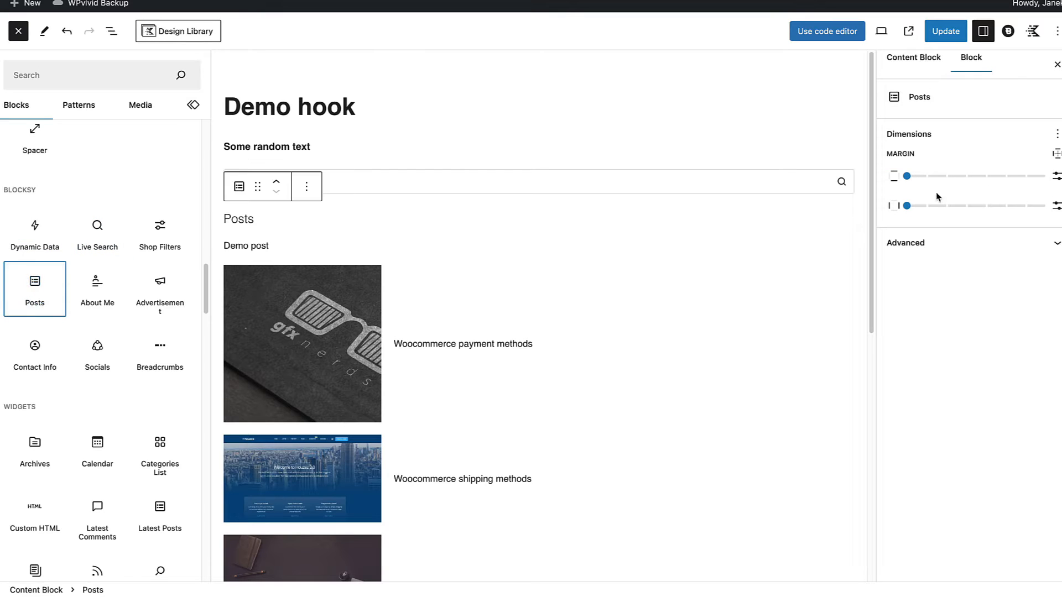
left_click(608, 310)
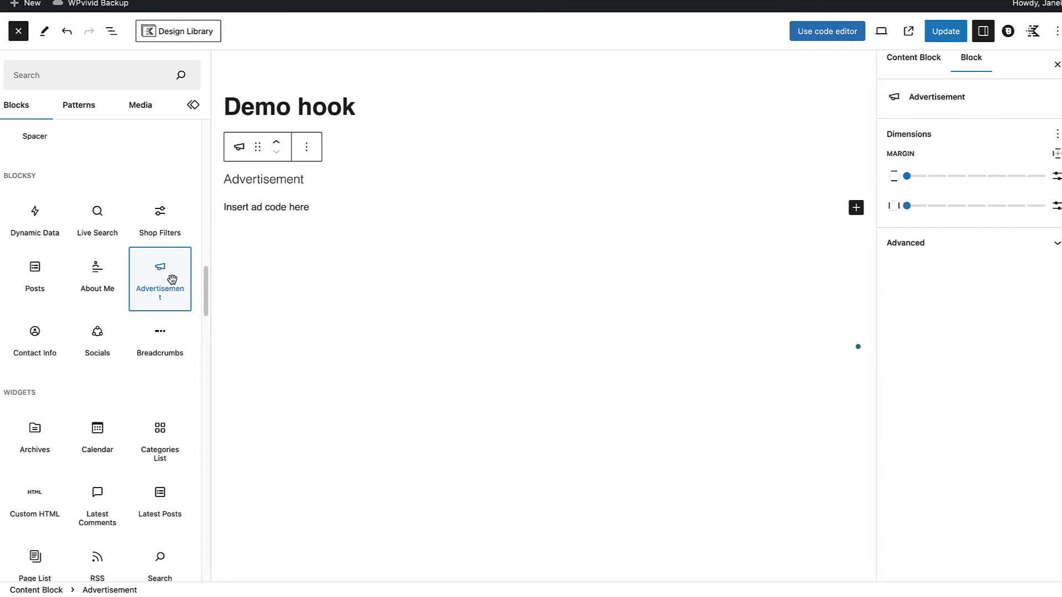
left_click(320, 208)
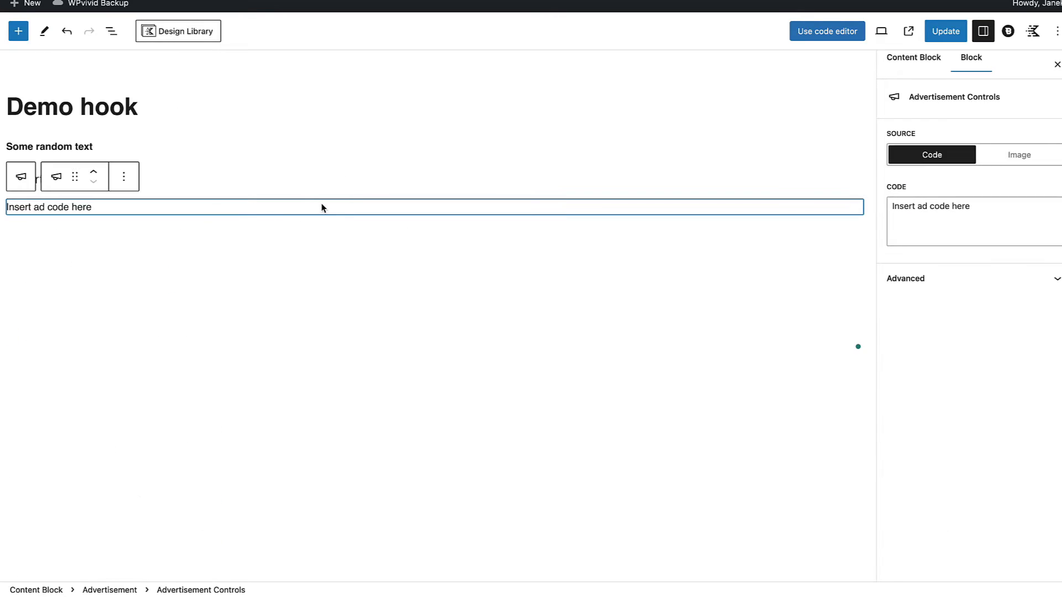
triple_click(968, 207)
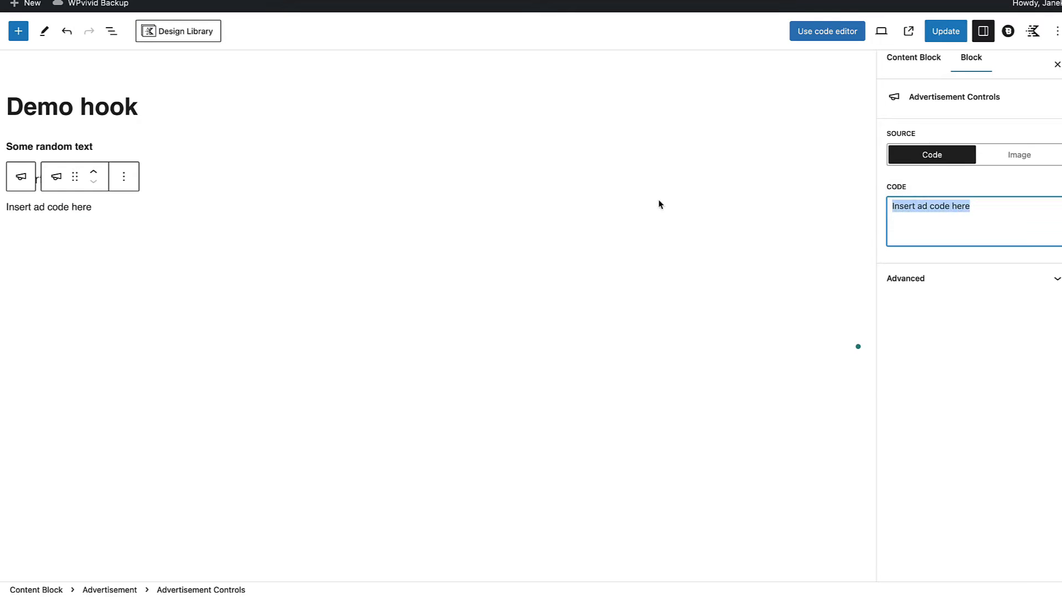
left_click(211, 204)
left_click(124, 176)
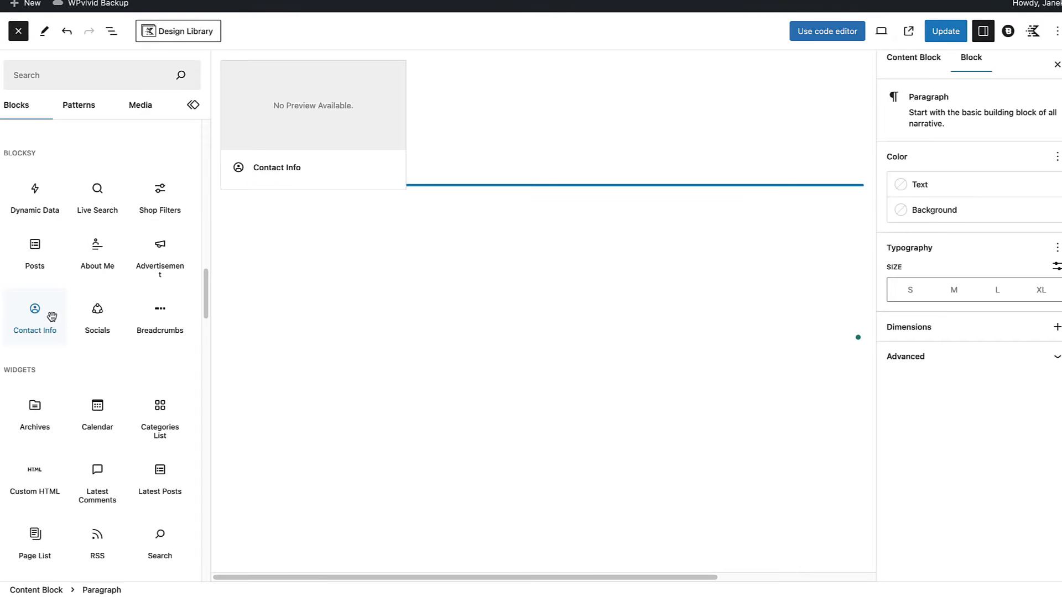
Step: Insert Contact Info, Socials and Breadcrumbs blocks below the "Some random text" paragraph
left_click(48, 313)
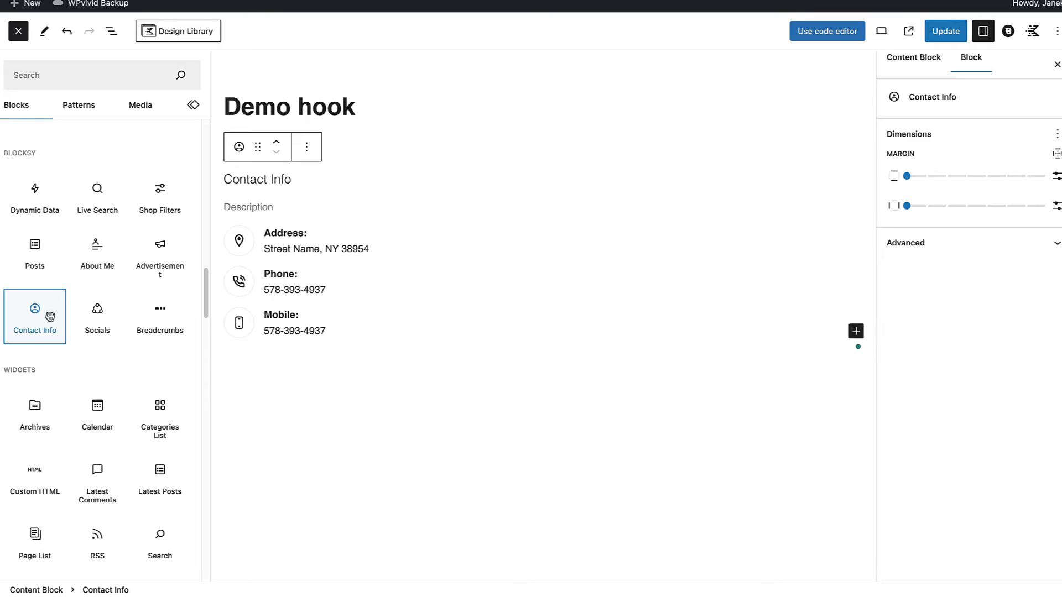
left_click(97, 309)
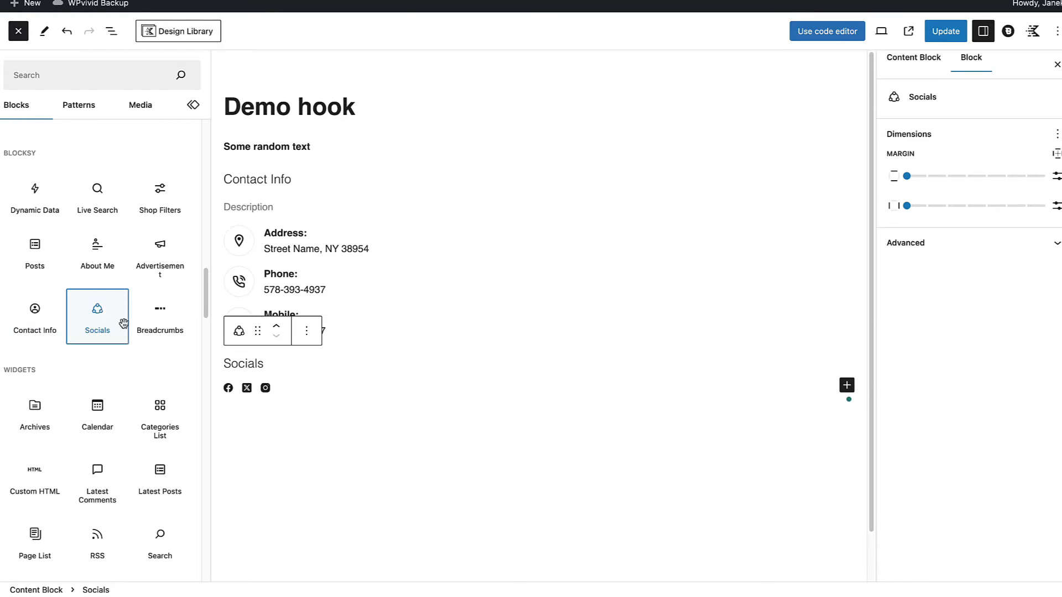
left_click(156, 332)
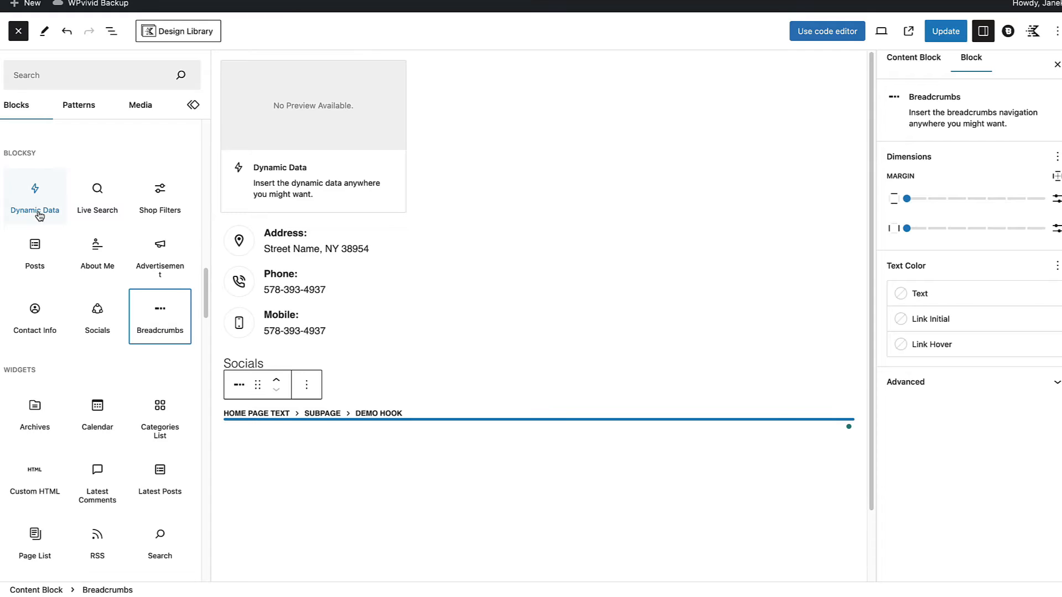
Step: Insert a Dynamic Data block below the breadcrumbs in the Demo hook and browse its available content sources
left_click(40, 193)
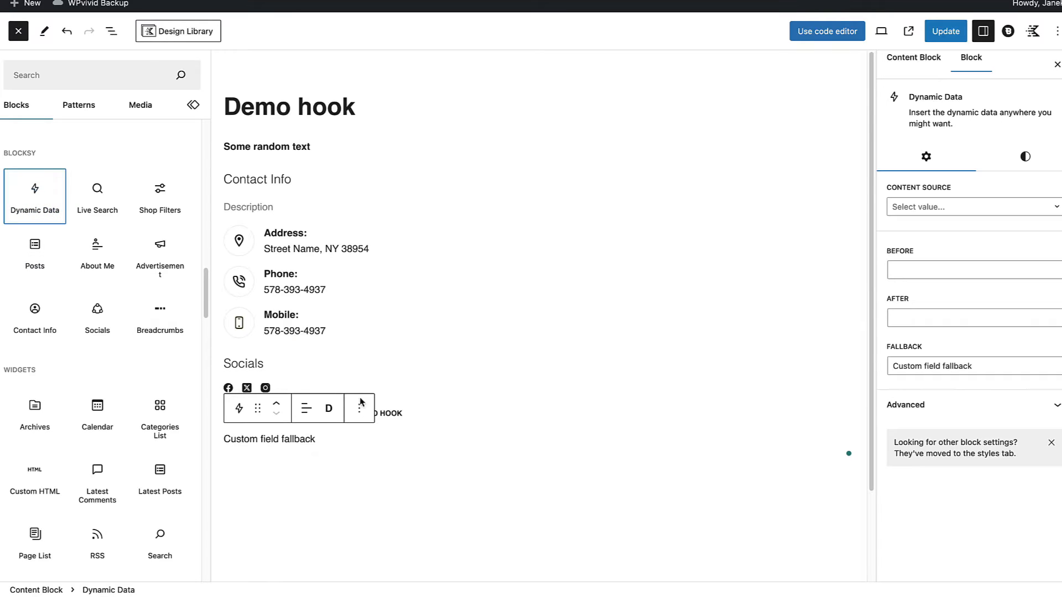
scroll(390, 410, "down", 3)
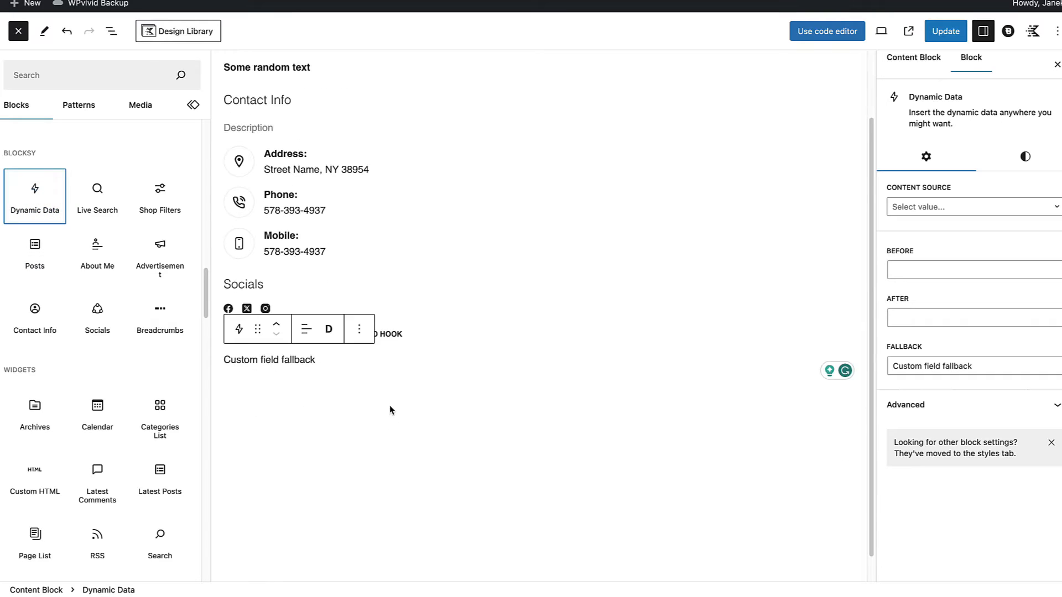
left_click(381, 345)
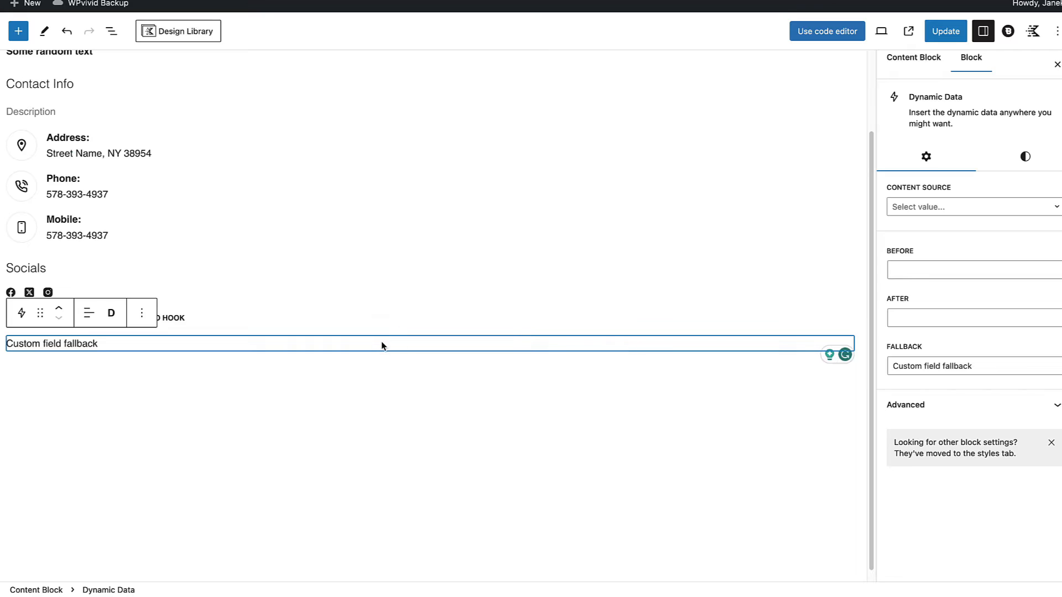
left_click(960, 207)
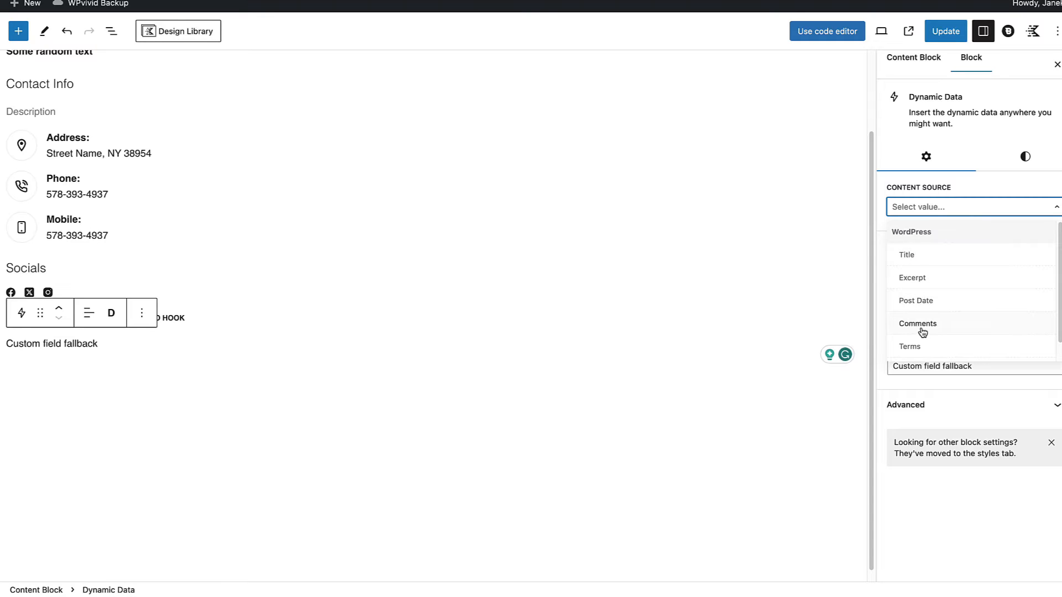
scroll(922, 332, "down", 1)
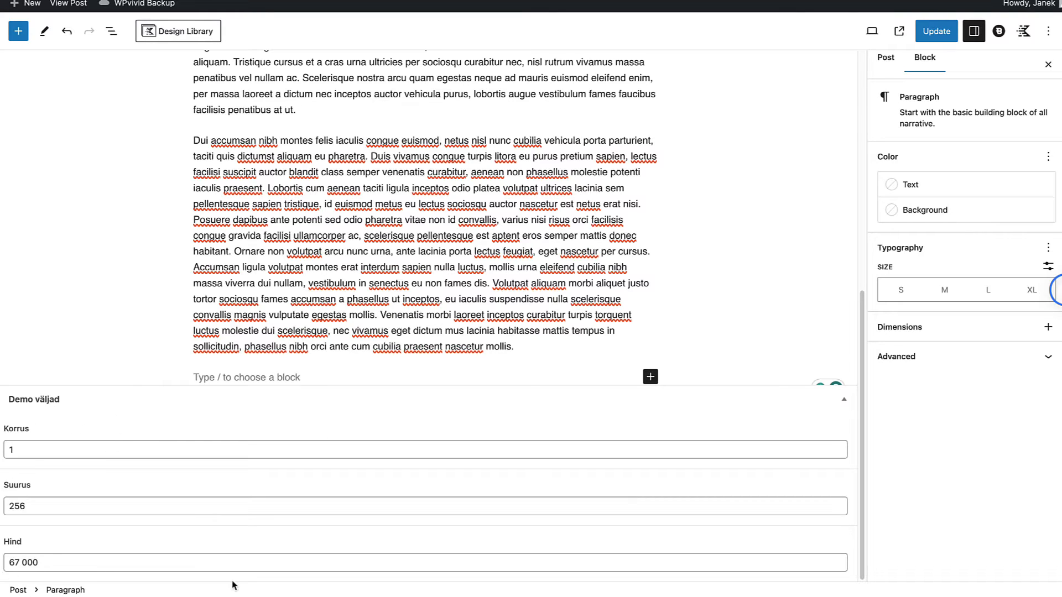
Step: Add a Dynamic Data block below the post's last paragraph and set its content source to the ACF field Korrus
left_click(217, 378)
type("/")
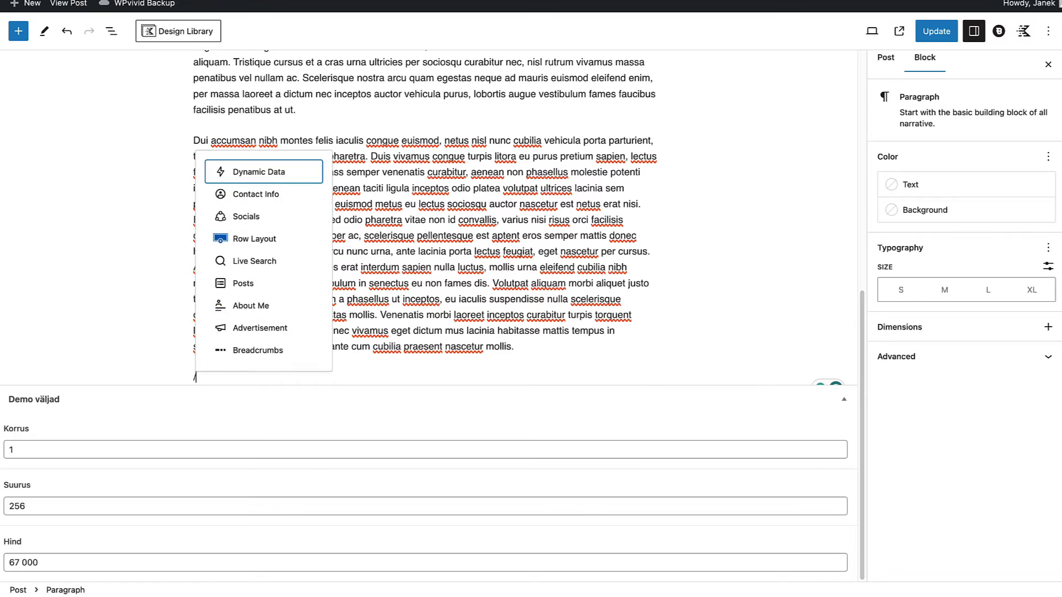
type("dyna")
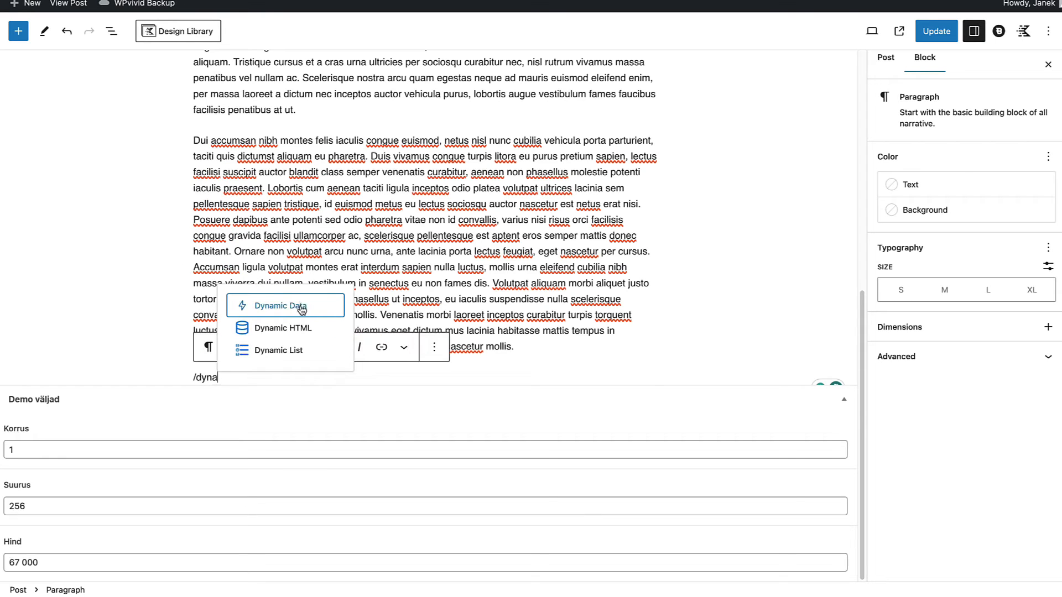
left_click(298, 304)
left_click(926, 208)
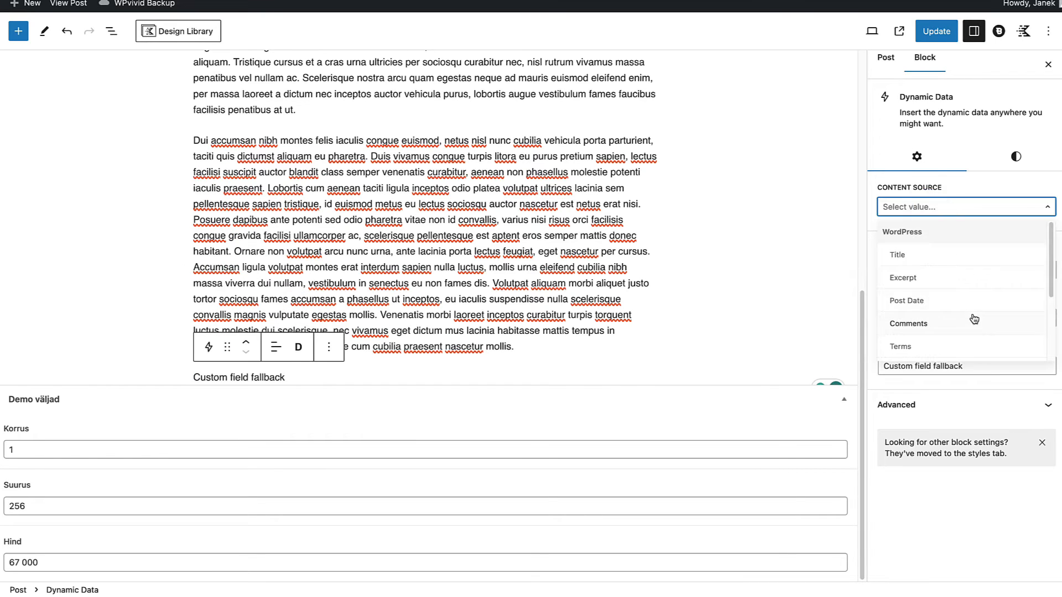
scroll(971, 315, "down", 2)
scroll(971, 314, "down", 1)
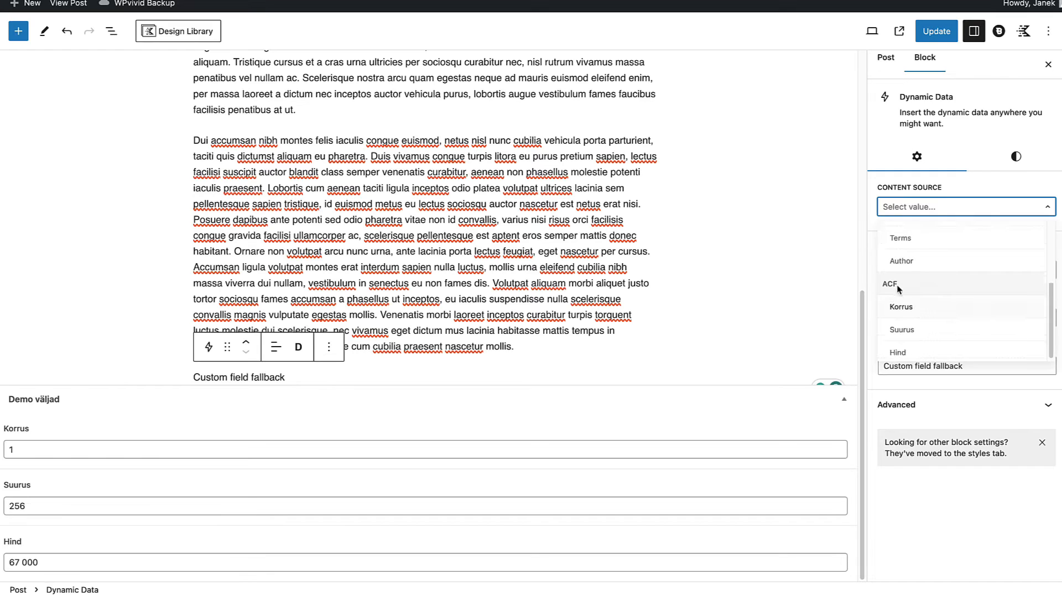
left_click(912, 310)
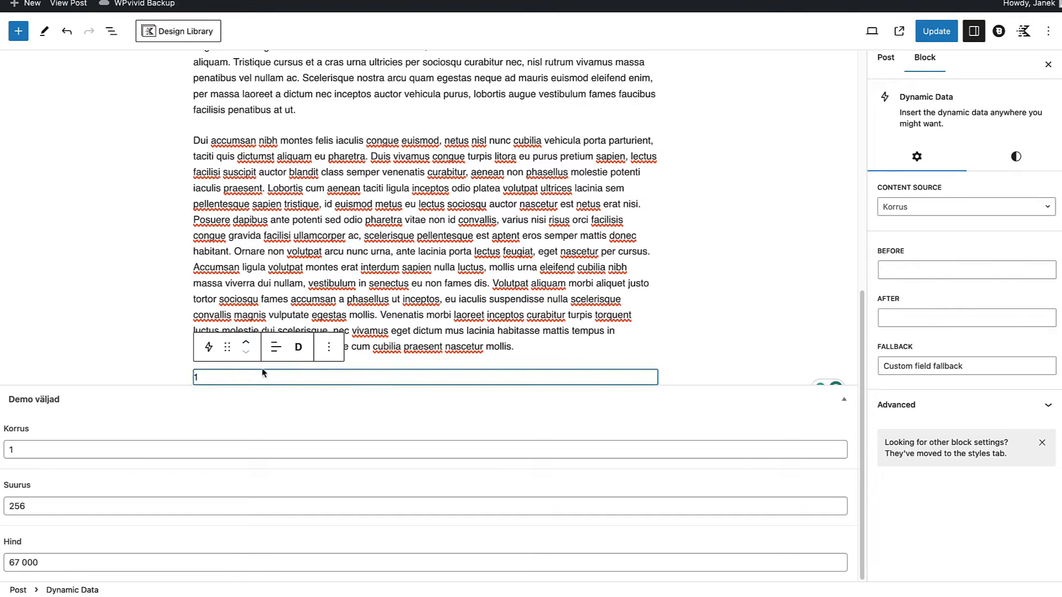
Step: Try the Heading 1 and Paragraph tags on the Korrus dynamic data block, and set it to Heading 2
left_click(299, 347)
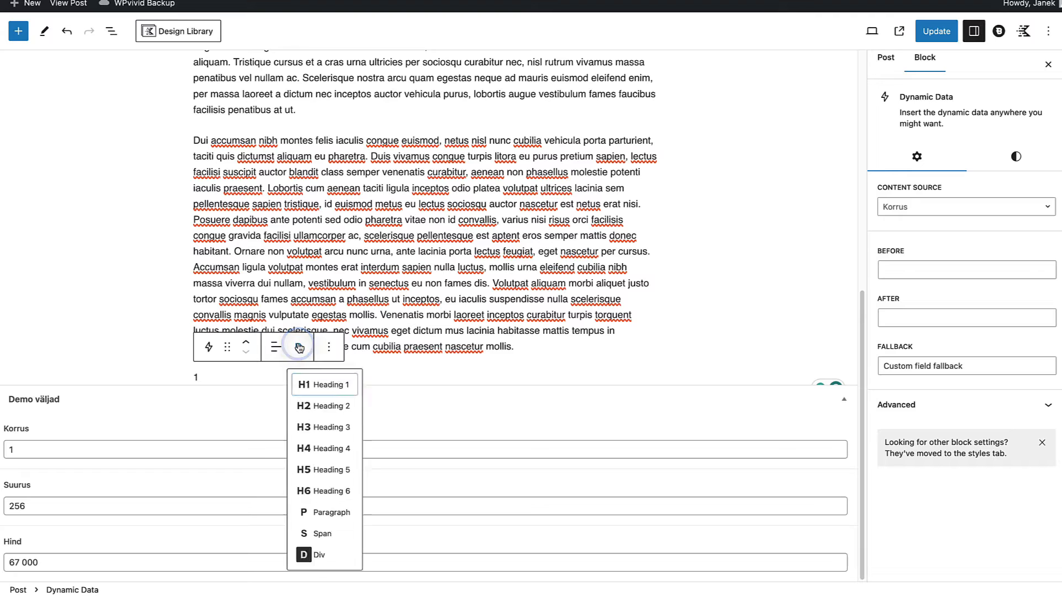
left_click(322, 386)
left_click(299, 363)
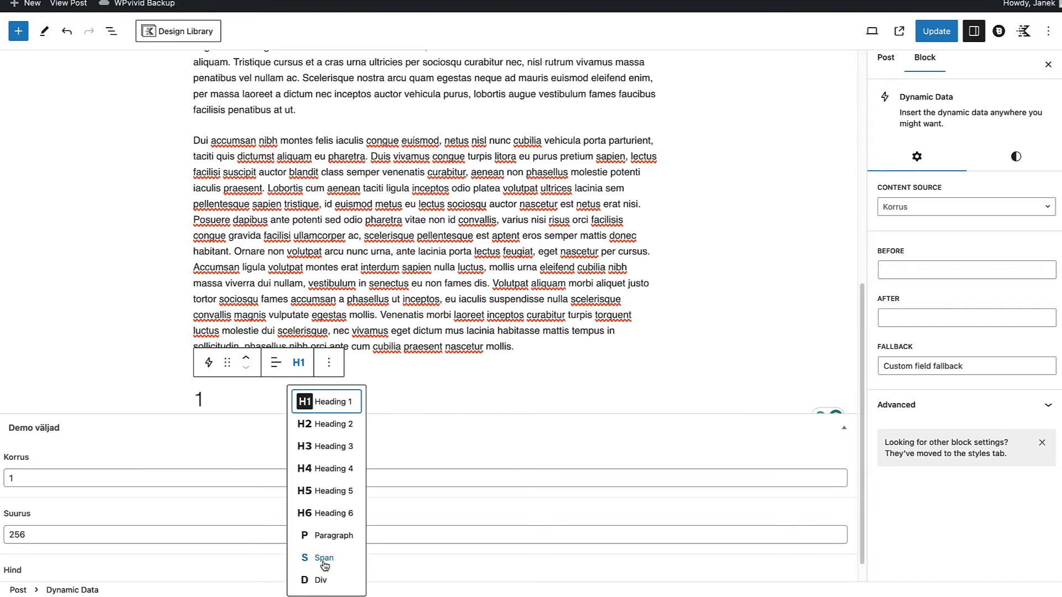
left_click(333, 536)
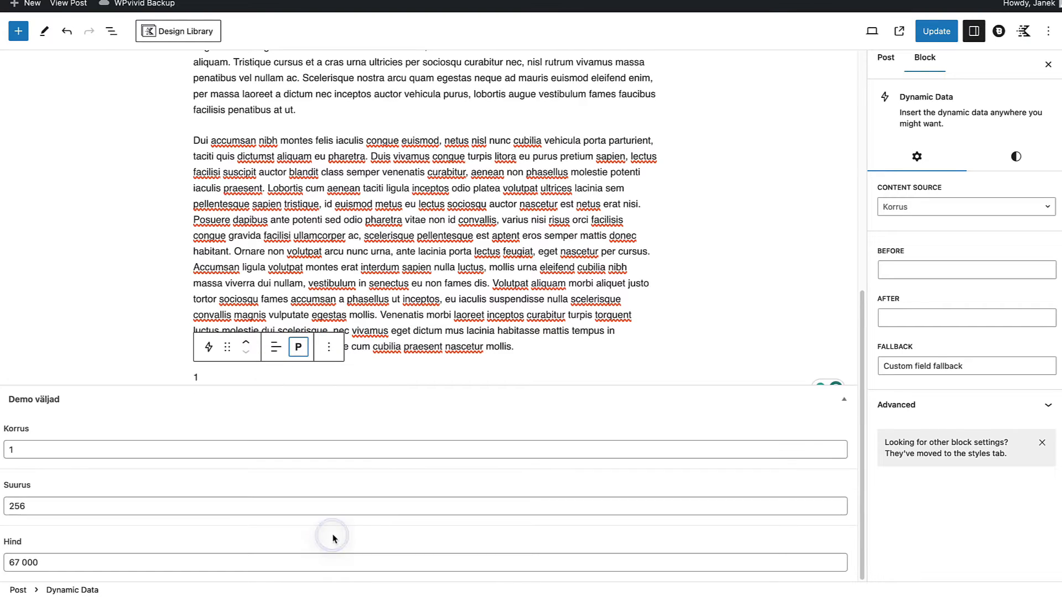
left_click(299, 346)
left_click(321, 407)
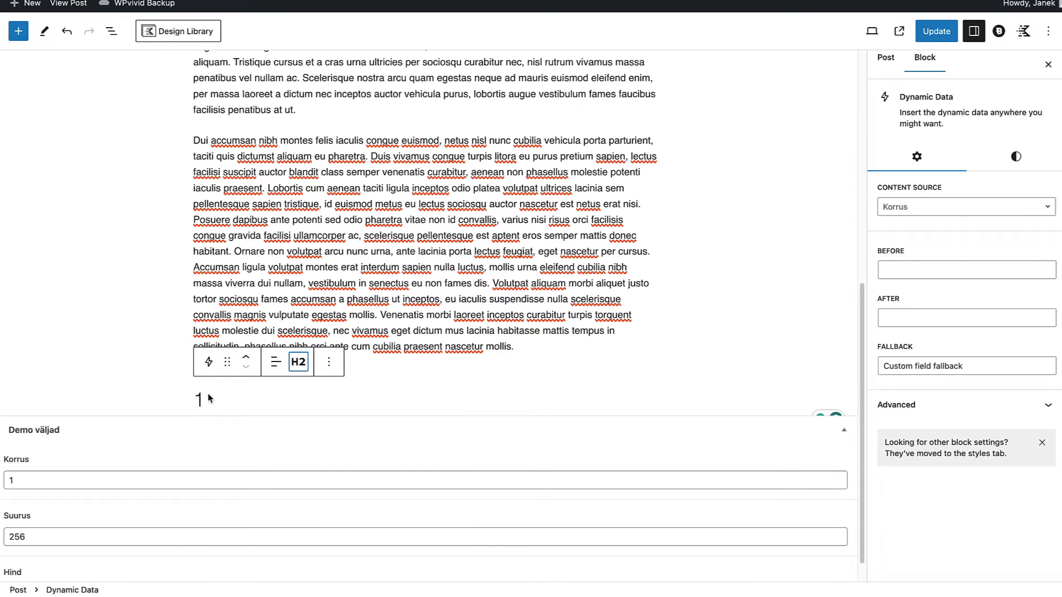
left_click(11, 479)
left_click(203, 397)
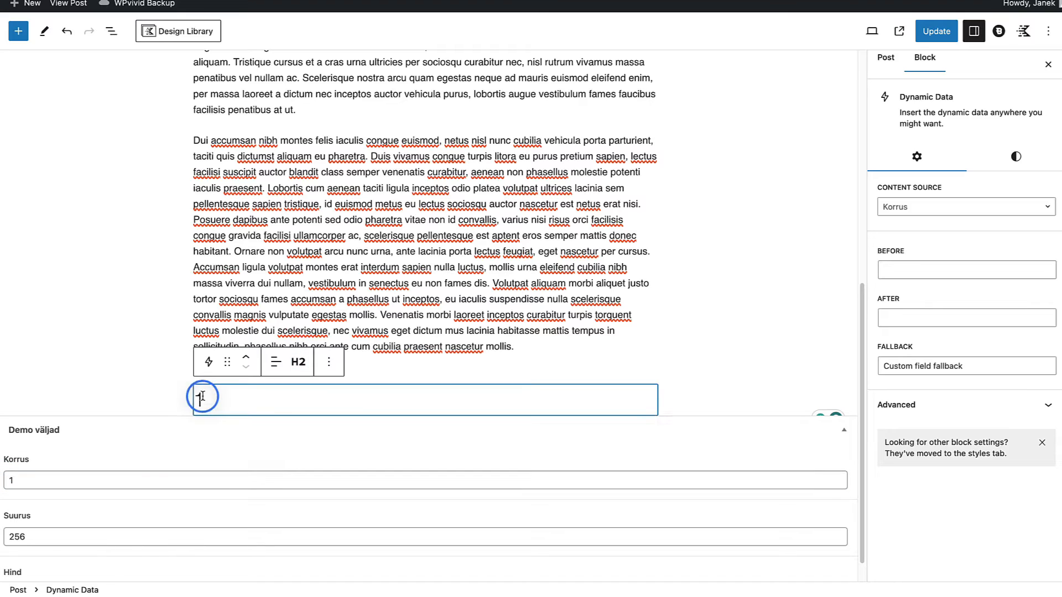
Step: Surround the Korrus value with "What is it?:" before and "Is it?" after, and view the block's fallback and style settings
left_click(934, 260)
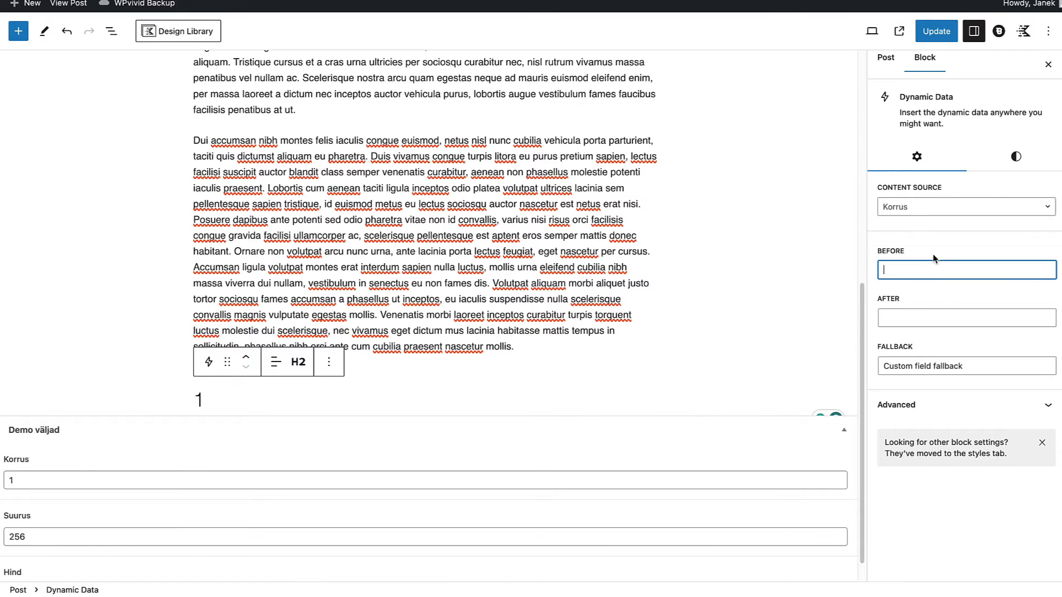
type("What is it?:")
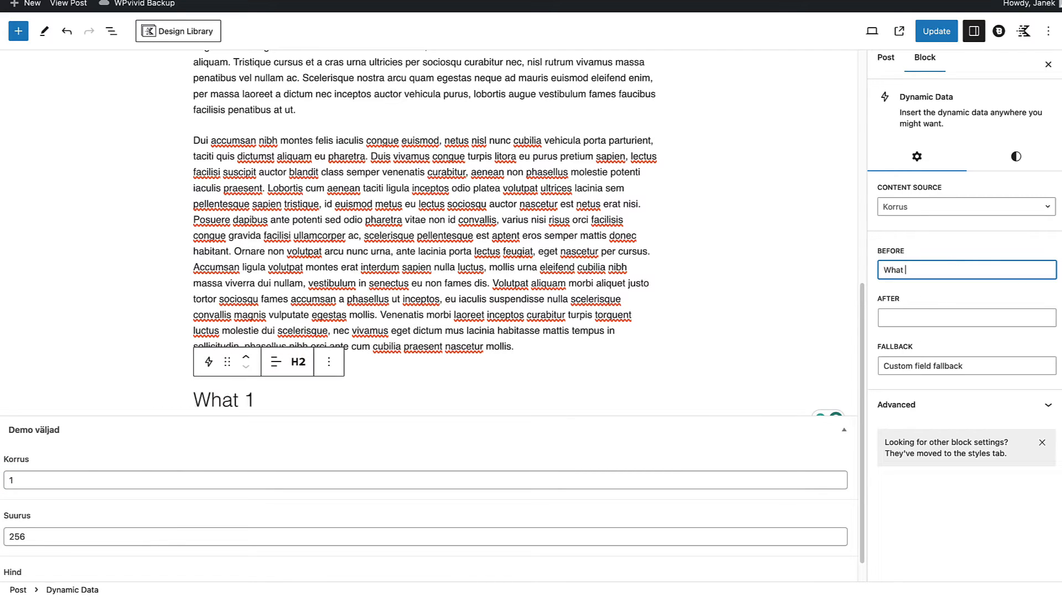
left_click(901, 318)
type("Is it?")
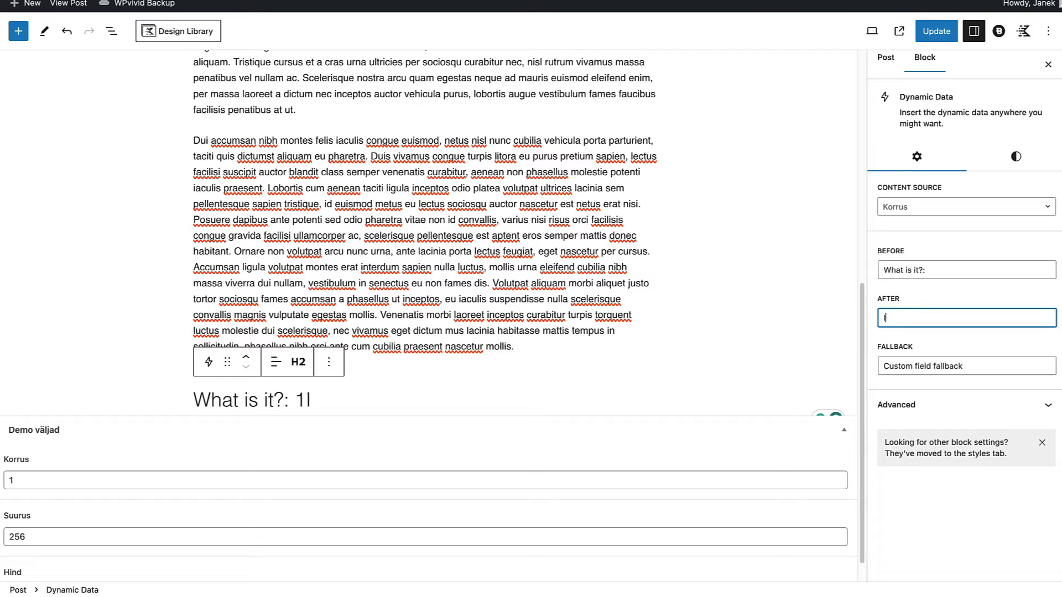
left_click(906, 449)
left_click_drag(973, 368, 877, 365)
left_click(1020, 159)
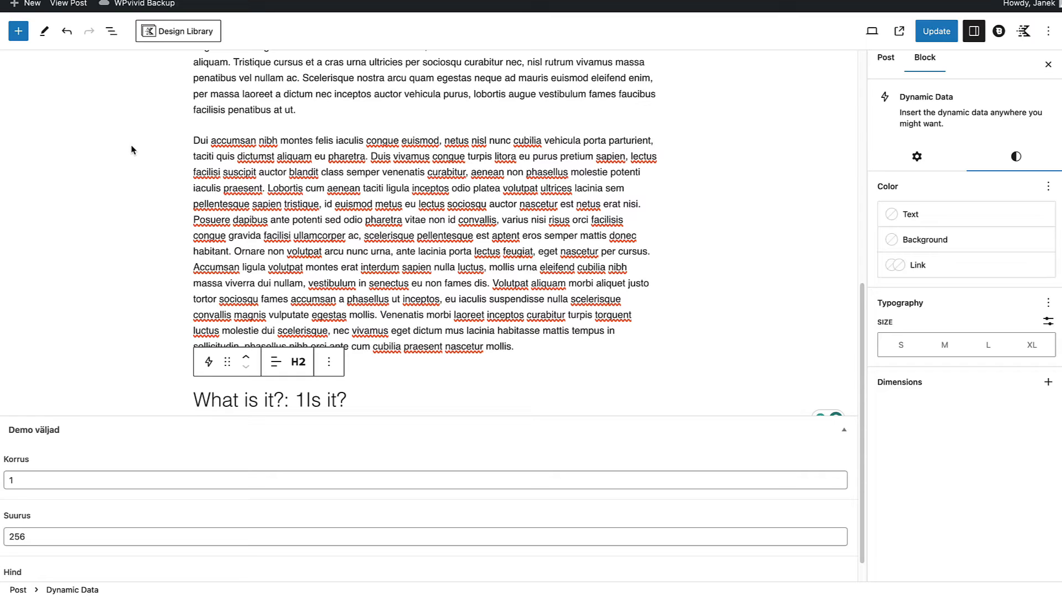
Step: Insert a Blocksy Content Block below the dynamic heading and choose Cart page banner as its content
left_click(19, 31)
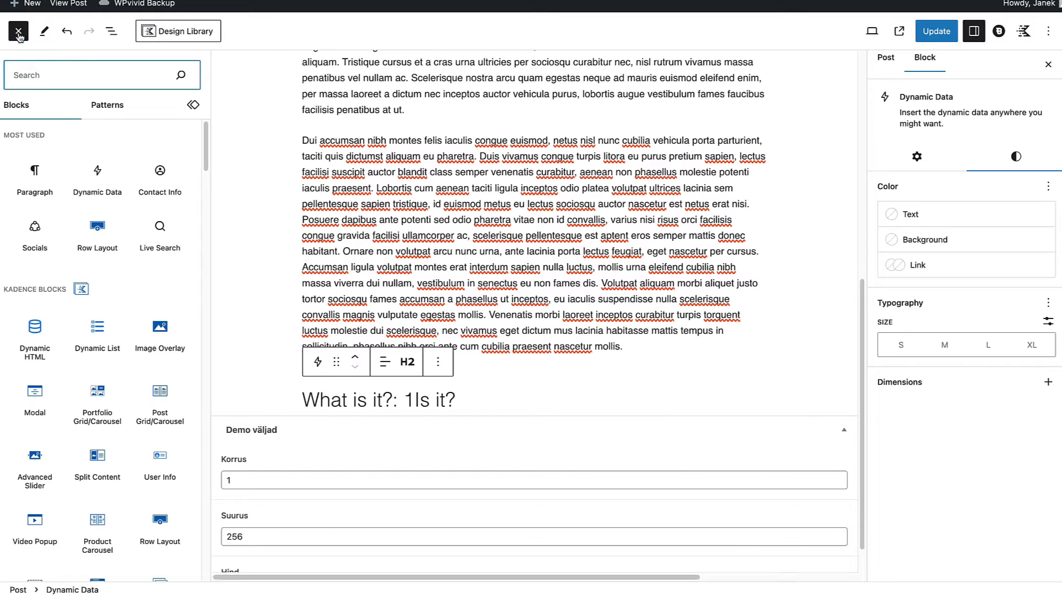
left_click_drag(206, 158, 205, 288)
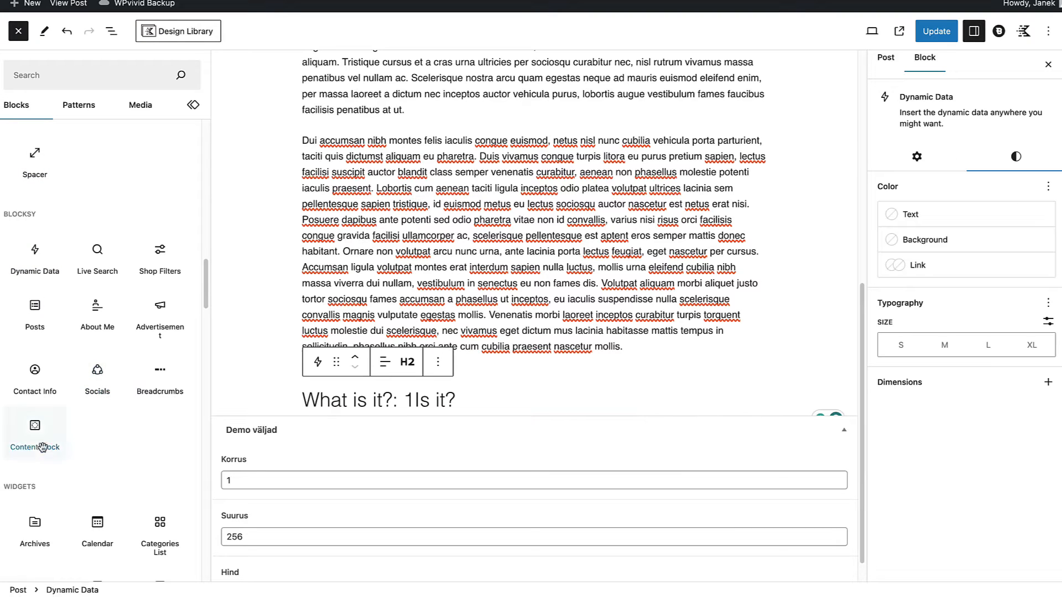
mouse_move(34, 434)
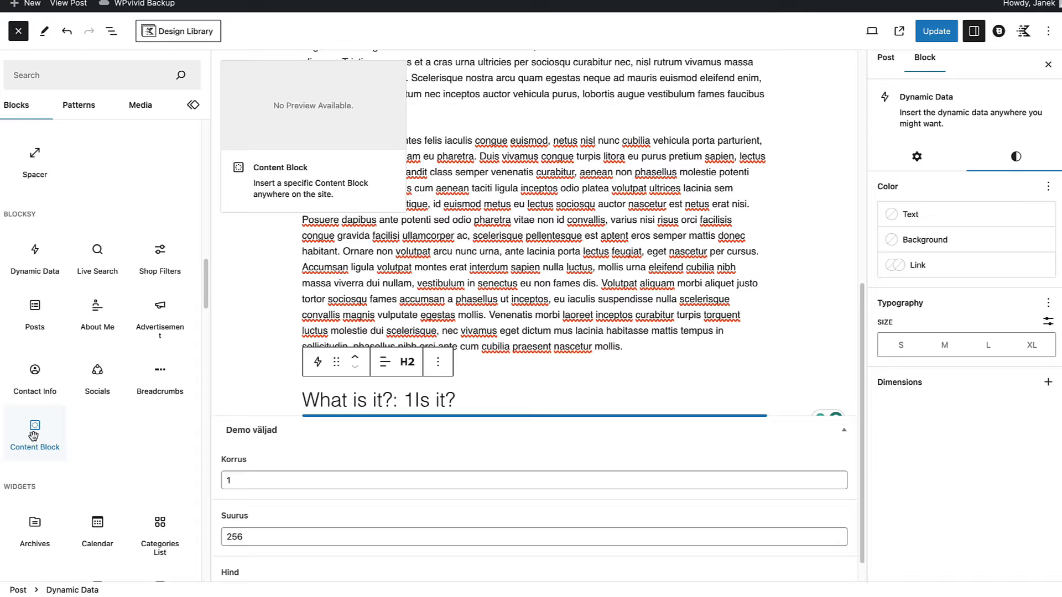
left_click(34, 434)
left_click(476, 505)
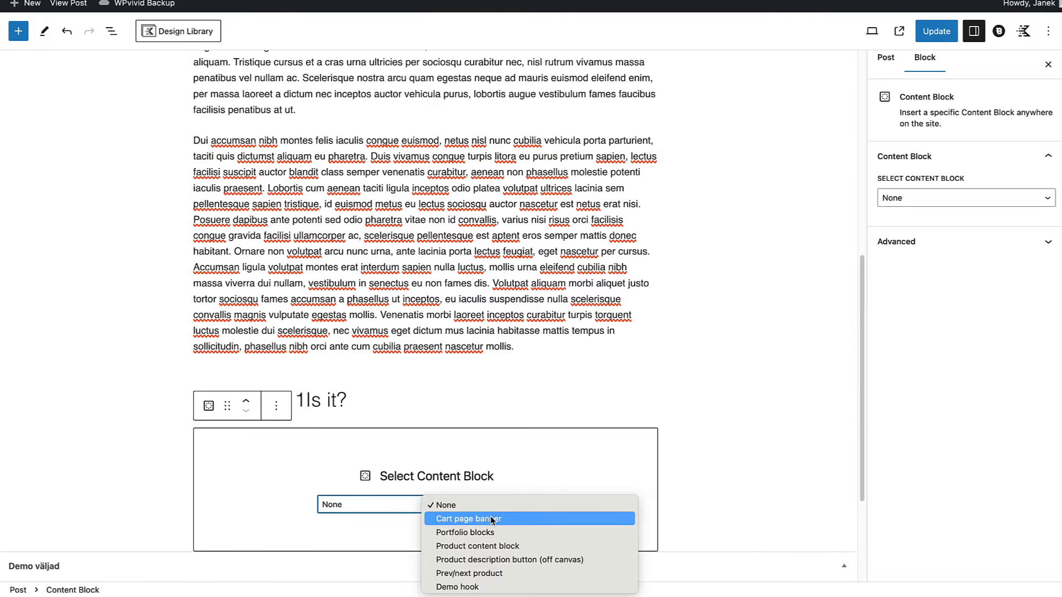
left_click(490, 519)
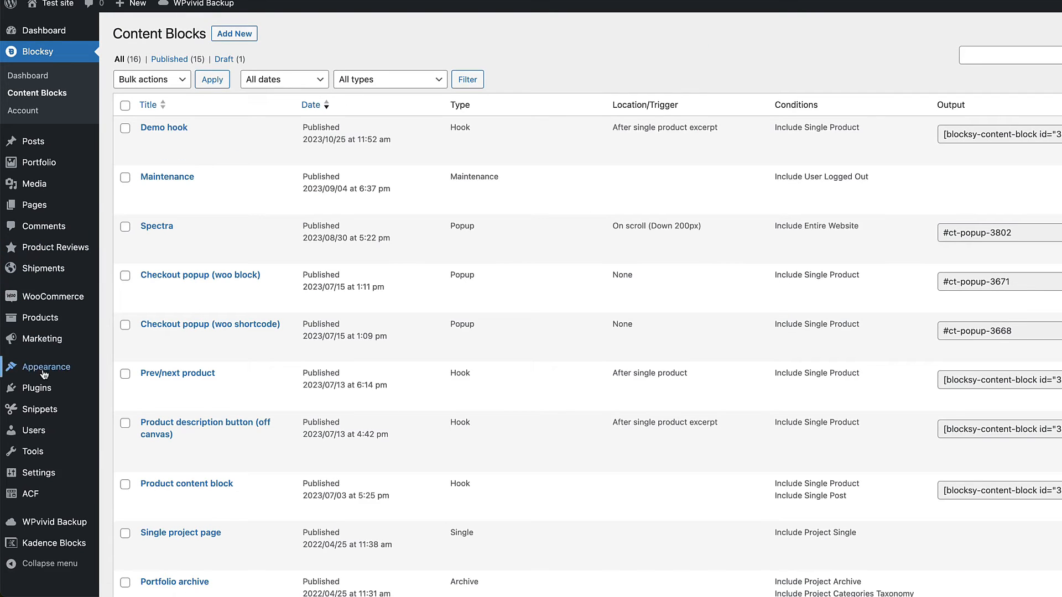
Step: Open the Main menu for editing in the site's Menus screen and open the Shop item's Menu Item Settings
mouse_move(44, 375)
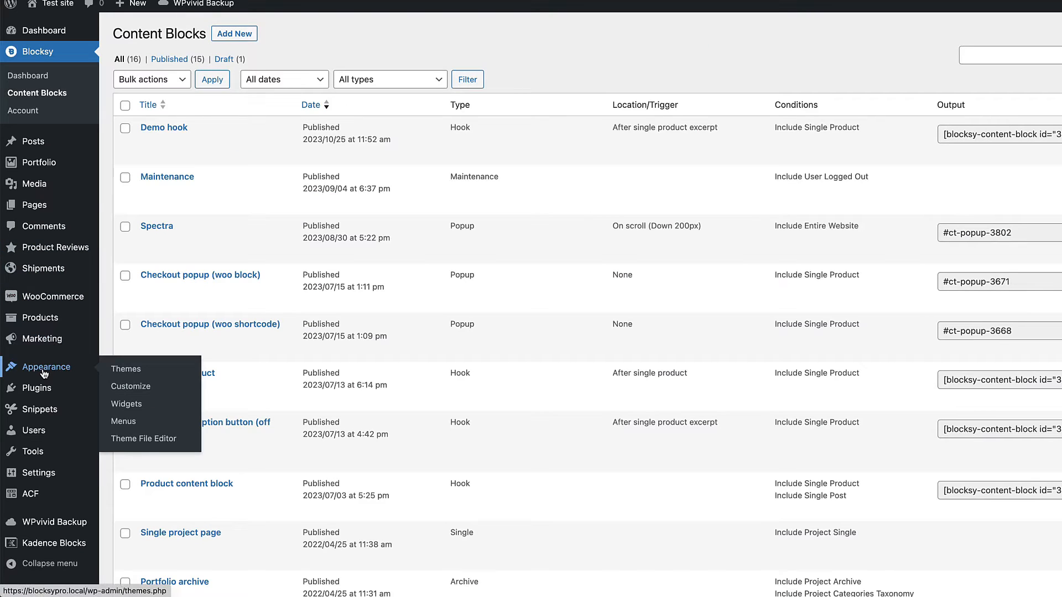
left_click(134, 422)
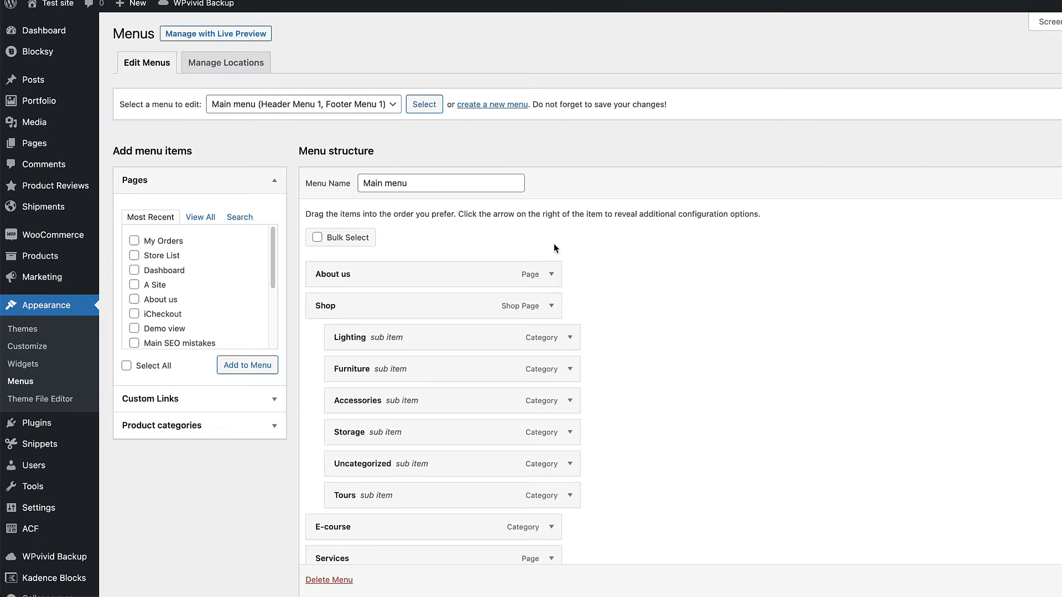
scroll(556, 249, "down", 3)
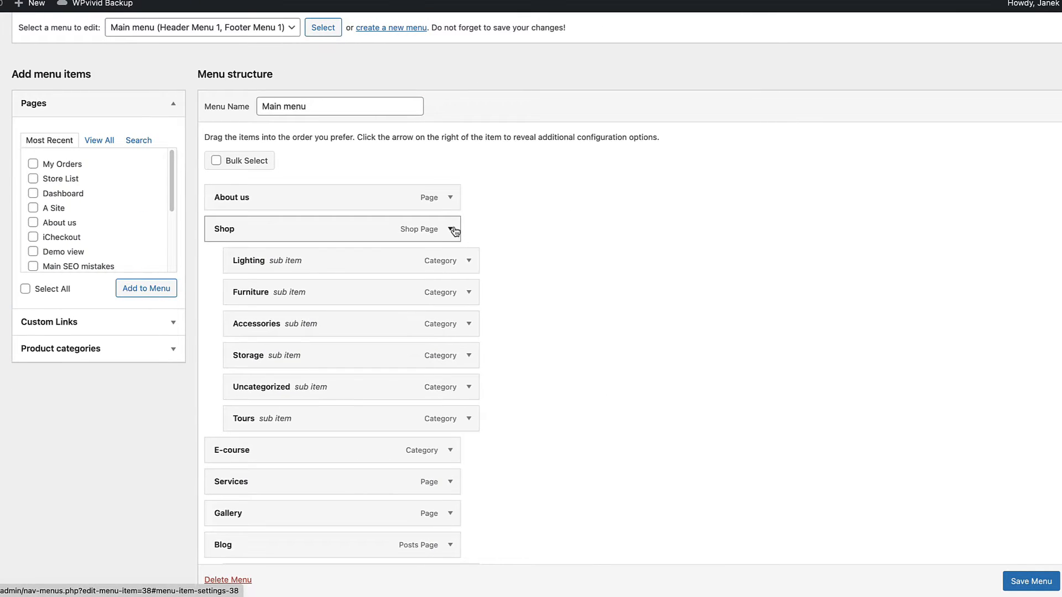
left_click(529, 228)
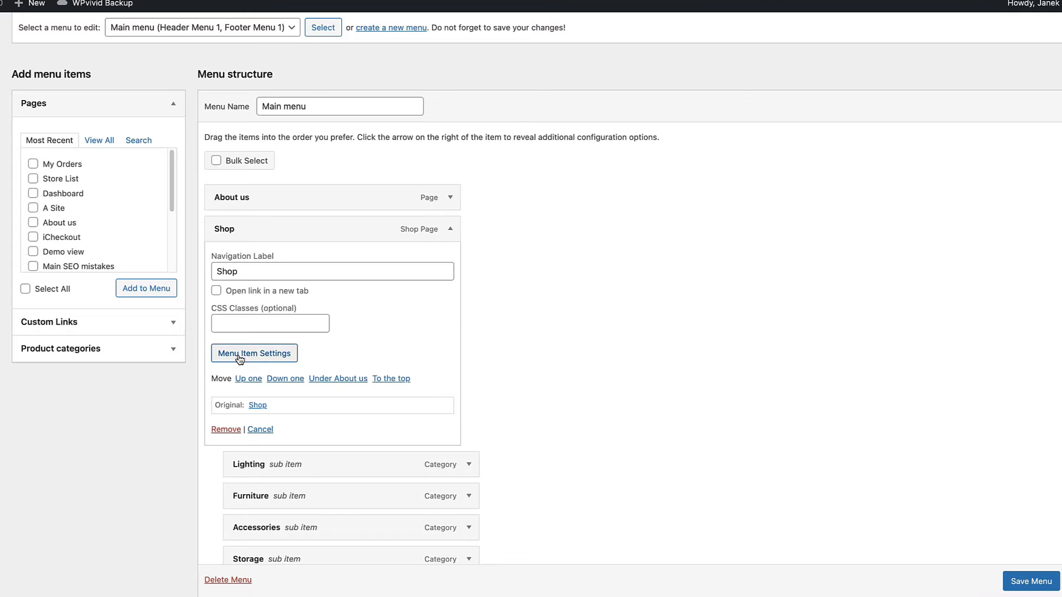
left_click(243, 355)
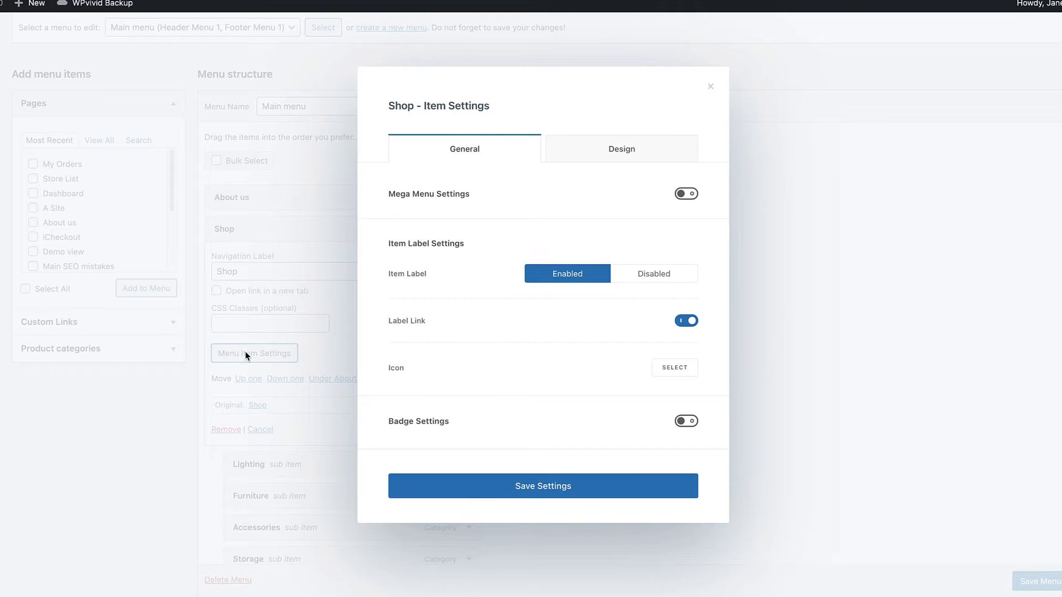
Step: Enable the mega menu for the Shop item and view its dropdown width options
left_click(686, 194)
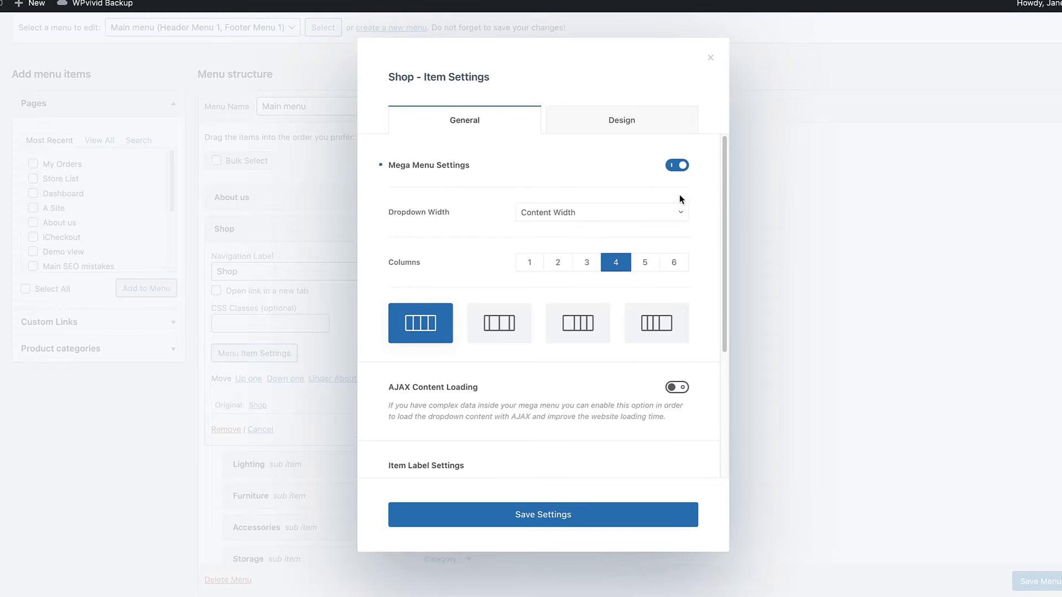
left_click(545, 214)
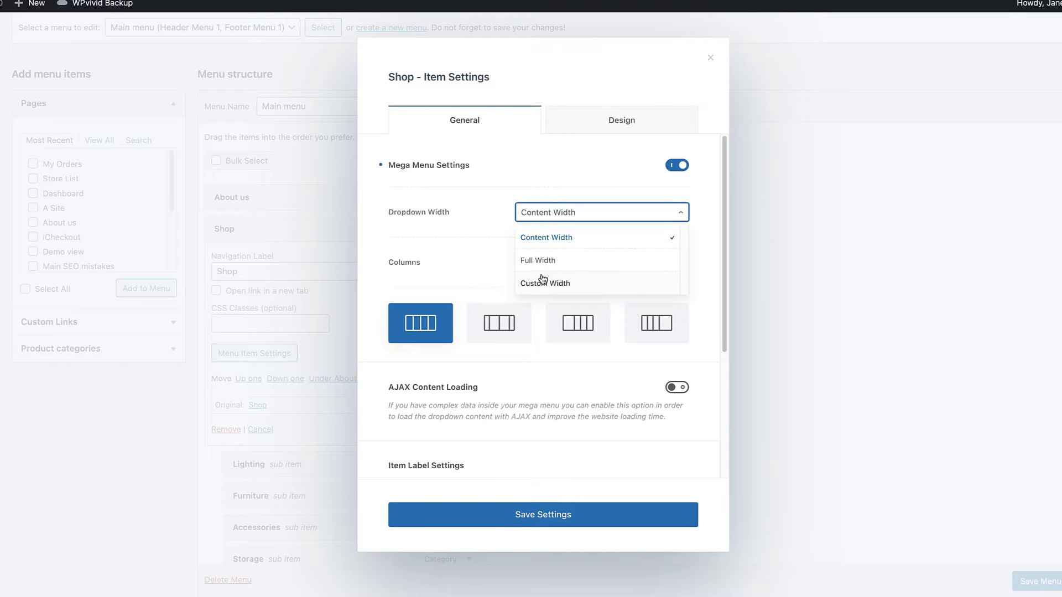
left_click(447, 248)
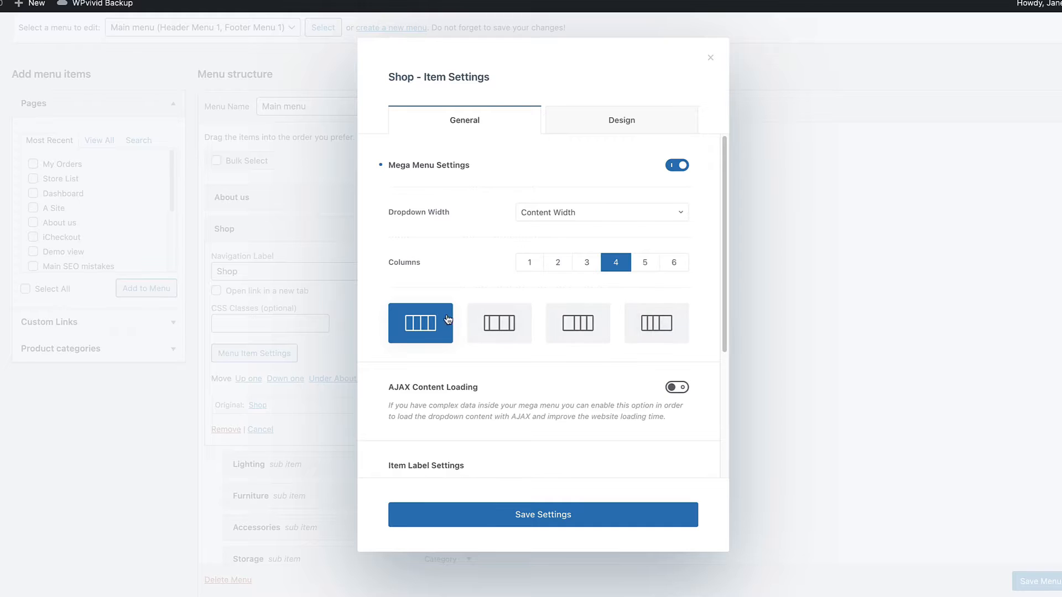
Step: Give the Shop item a shopping bag icon from the Theme Icons, found by searching for "cart"
scroll(468, 312, "down", 2)
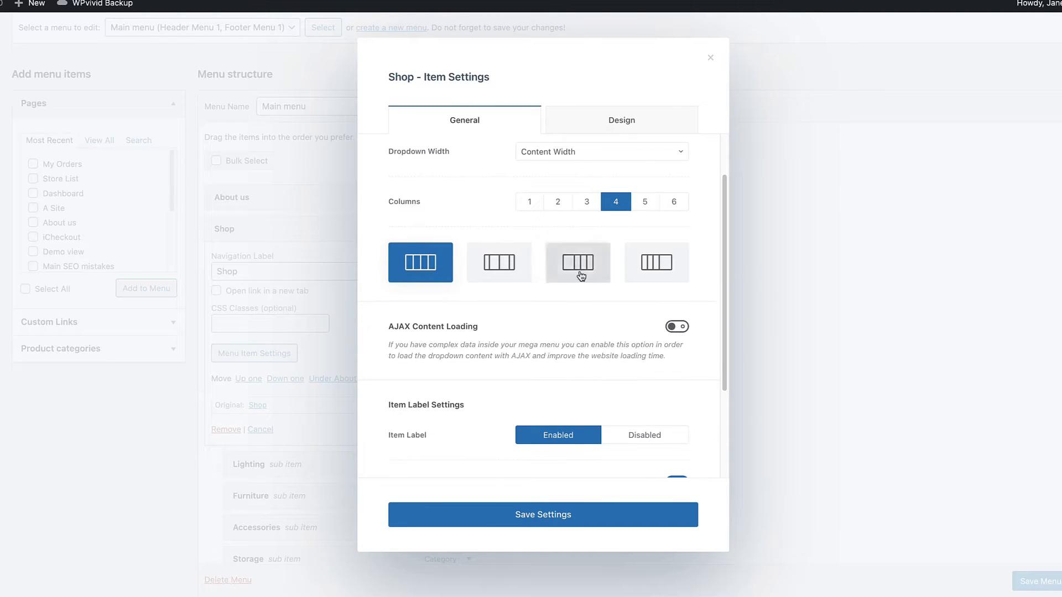
scroll(540, 322, "down", 2)
scroll(540, 325, "down", 1)
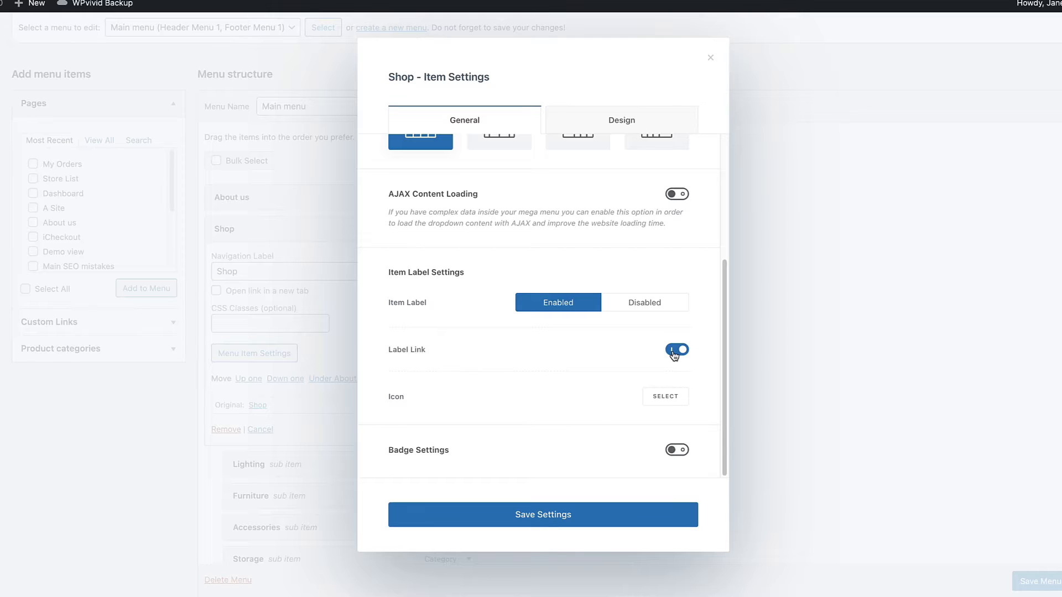
left_click(670, 400)
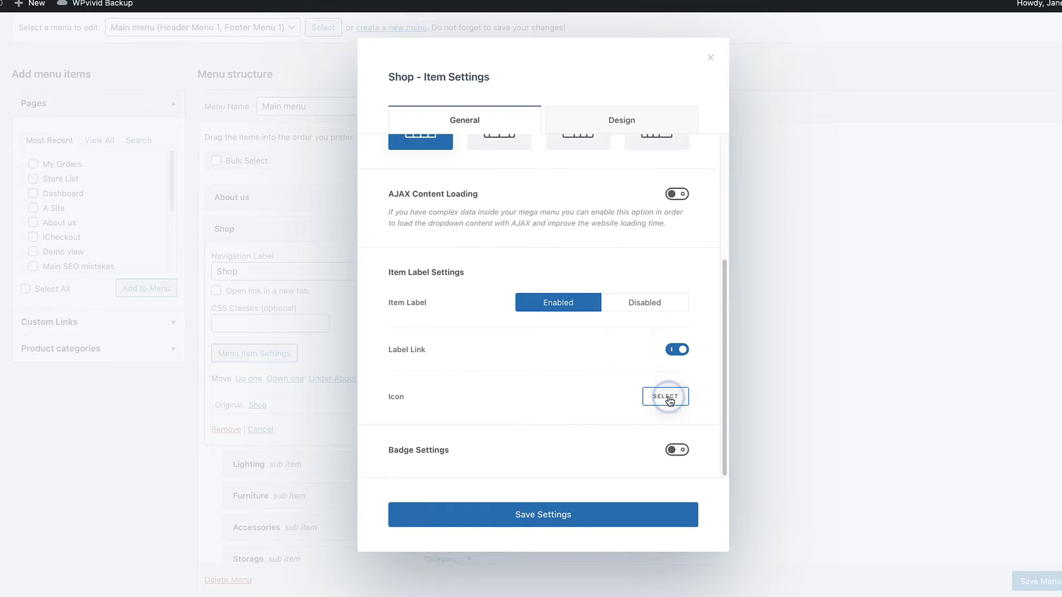
left_click(527, 226)
left_click(555, 155)
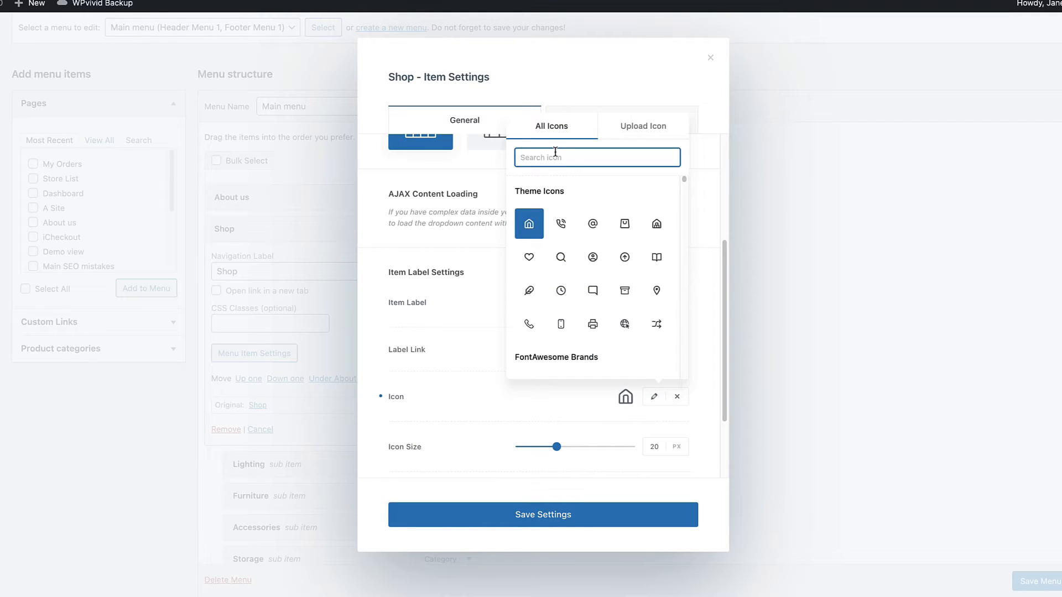
type("cart")
left_click(531, 225)
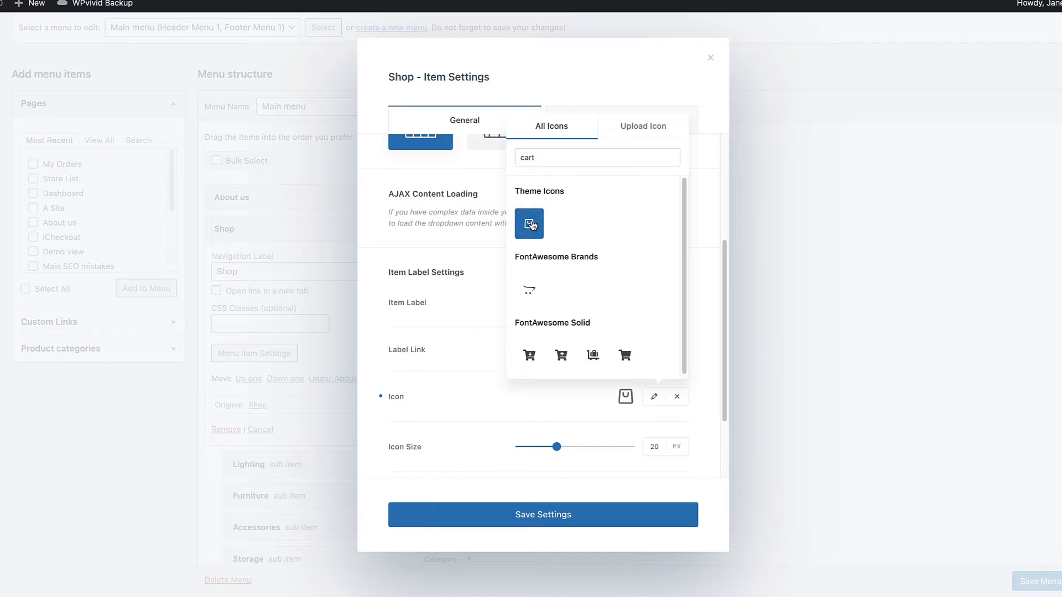
left_click(505, 396)
Step: Enable the badge for the Shop item with the text HOT and lower its vertical alignment value
scroll(504, 396, "down", 1)
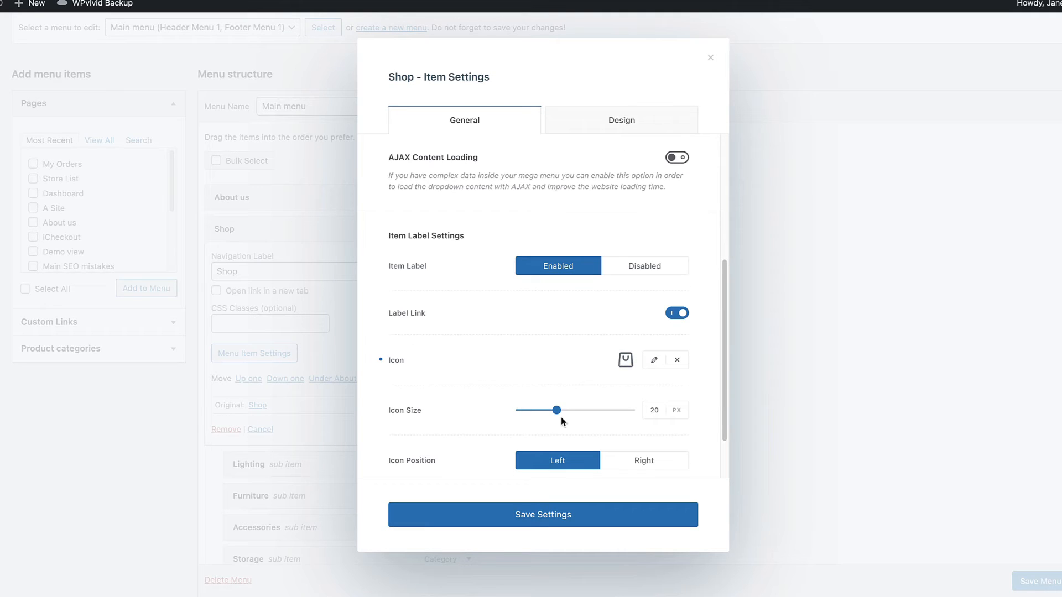
scroll(564, 429, "down", 2)
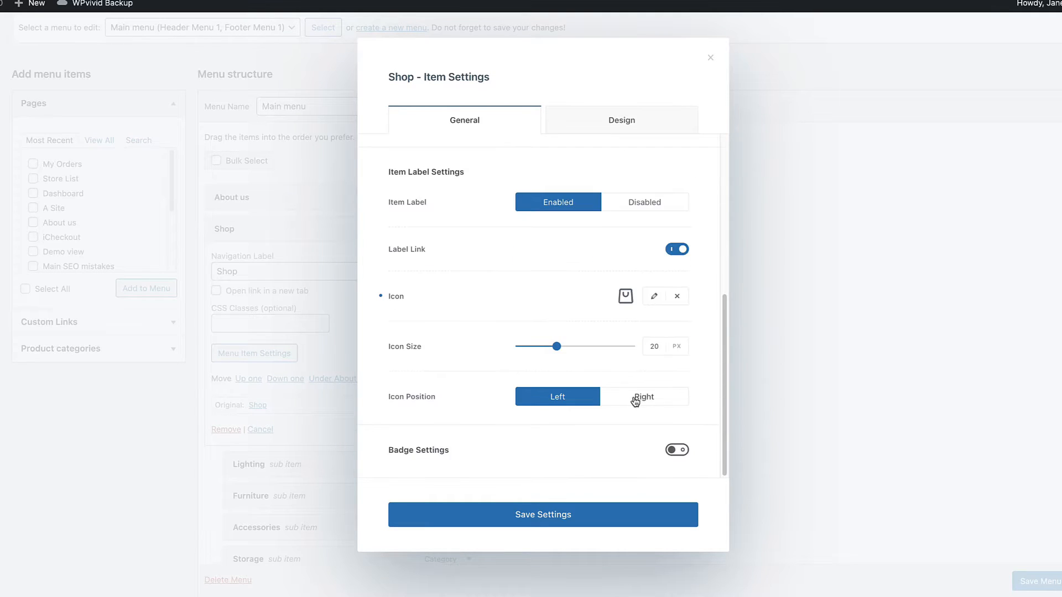
left_click(688, 451)
left_click(545, 407)
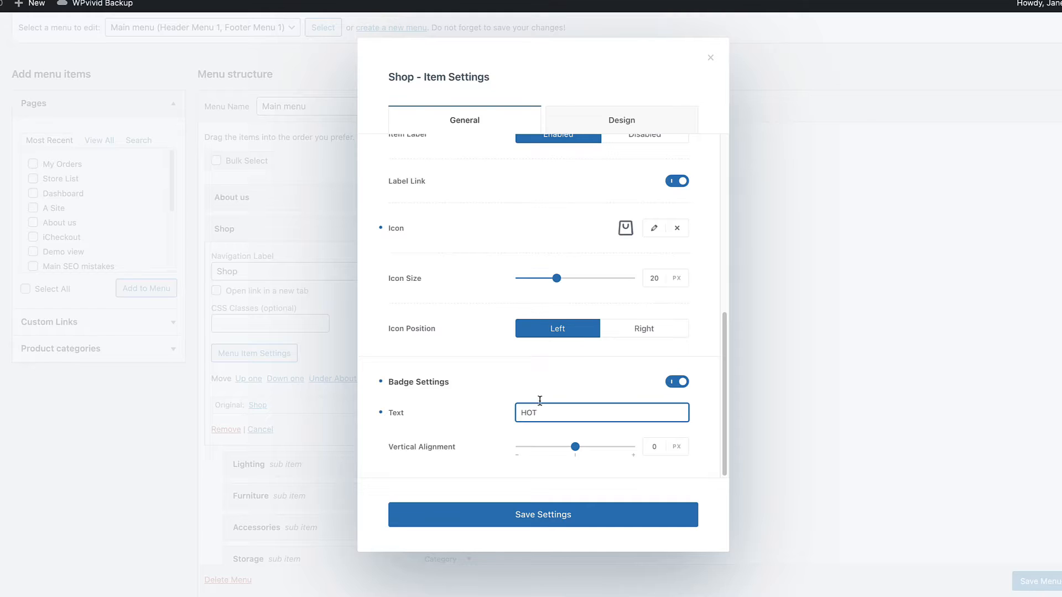
left_click_drag(578, 452, 533, 446)
Step: Set the Columns Divider color to theme palette color 6 in the Shop item's design settings
left_click(645, 116)
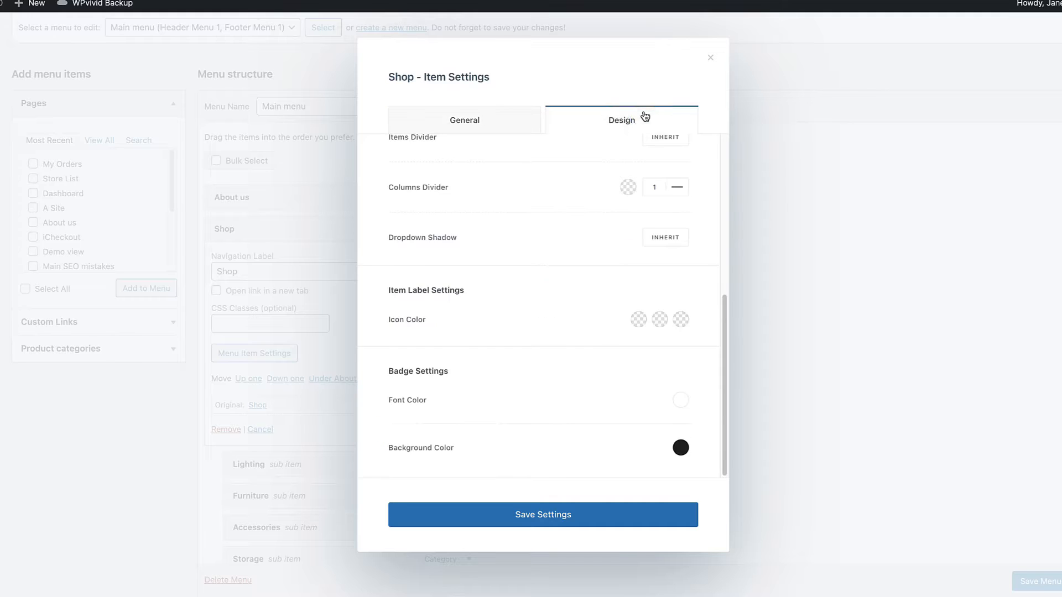
scroll(581, 221, "up", 10)
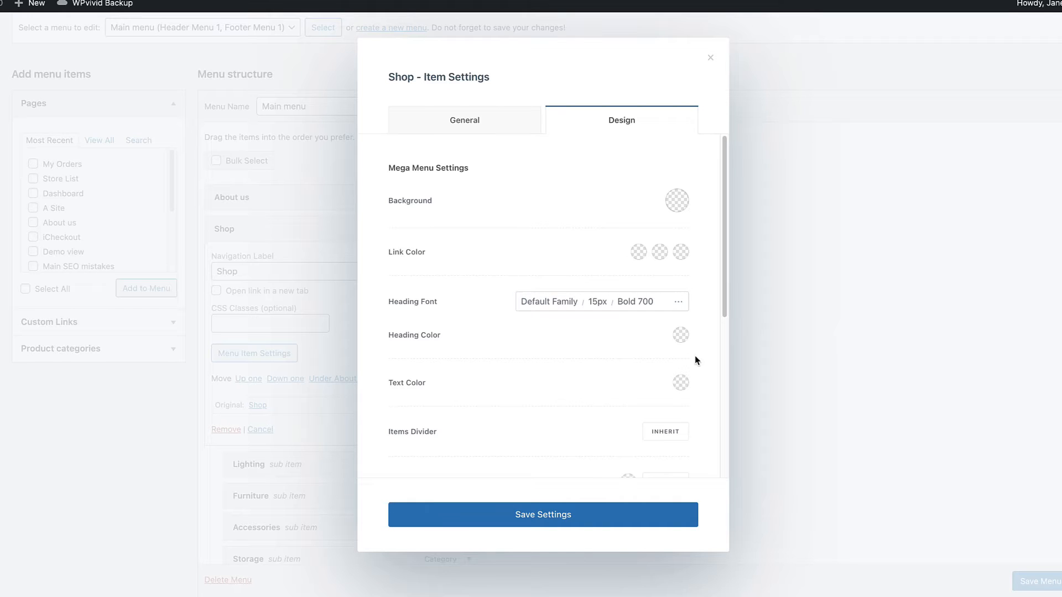
scroll(680, 364, "down", 2)
scroll(679, 359, "down", 3)
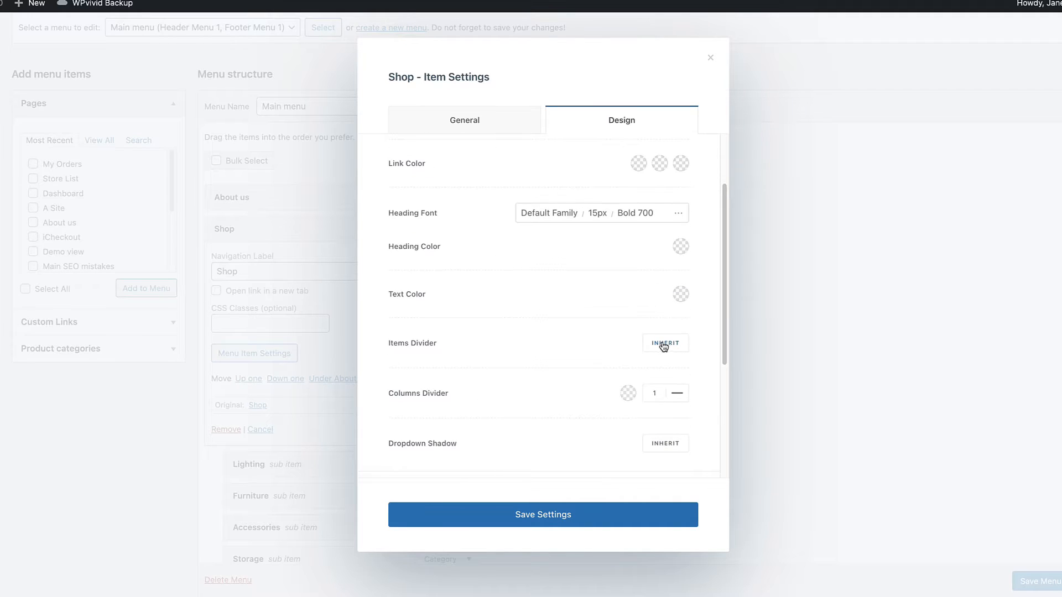
scroll(657, 348, "down", 2)
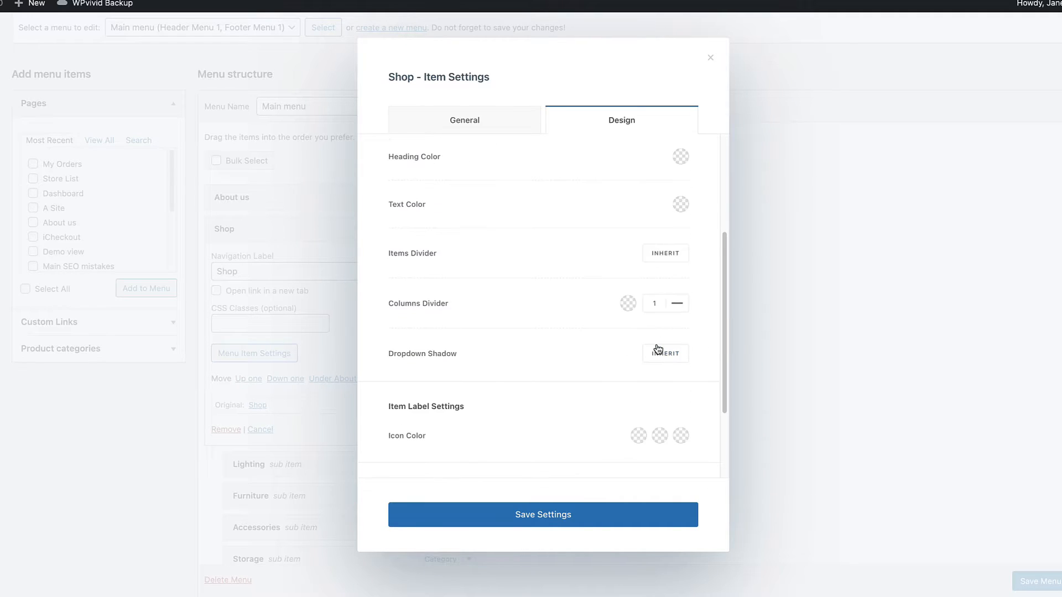
left_click(629, 304)
left_click(576, 543)
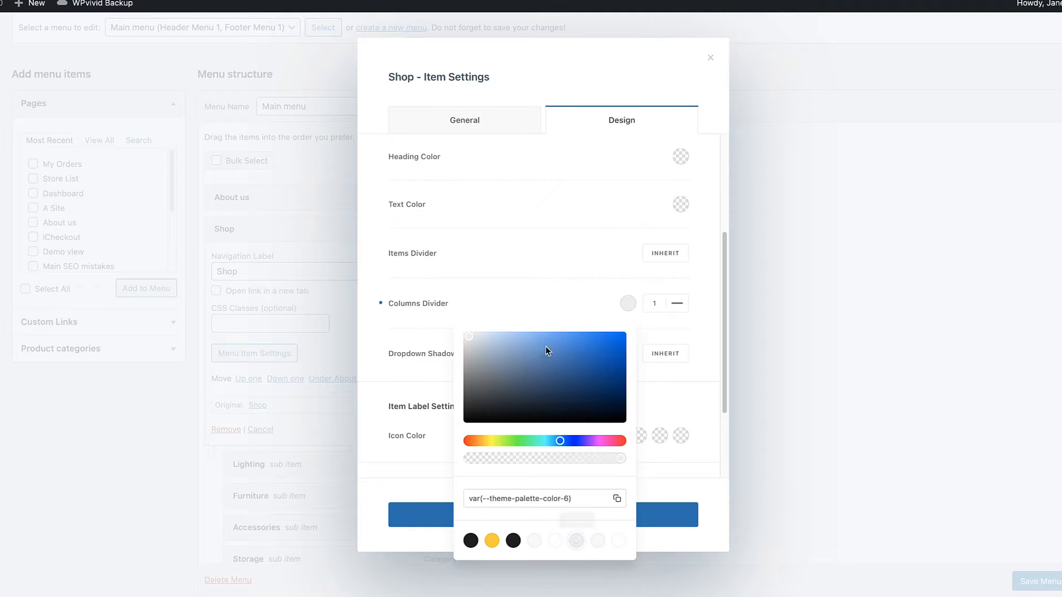
left_click(551, 305)
Step: Set the badge background to the yellow theme palette color 2 and save the Shop item's settings
scroll(609, 343, "down", 3)
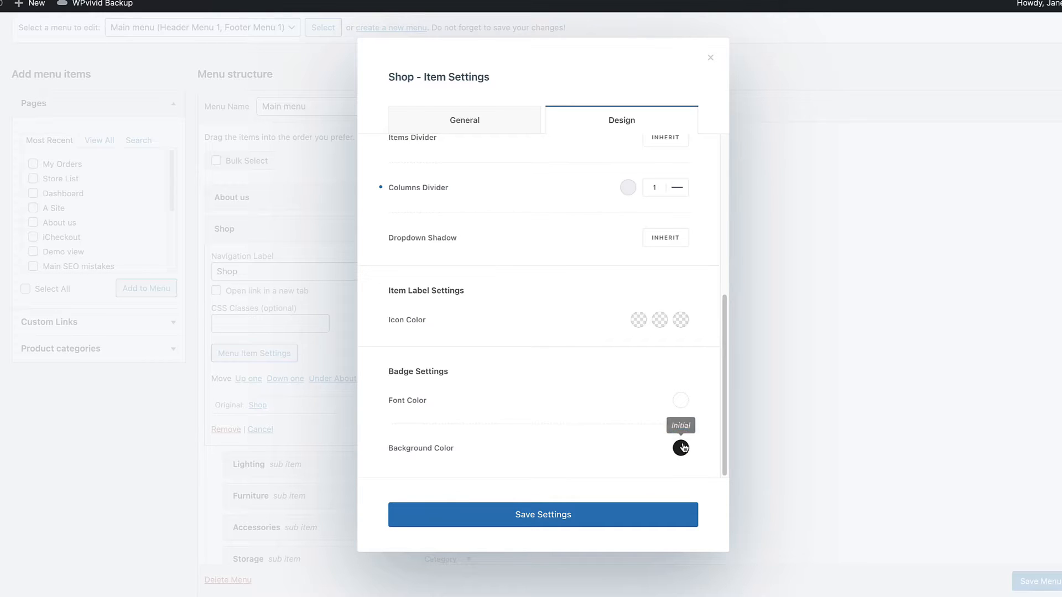
left_click(680, 401)
left_click(545, 415)
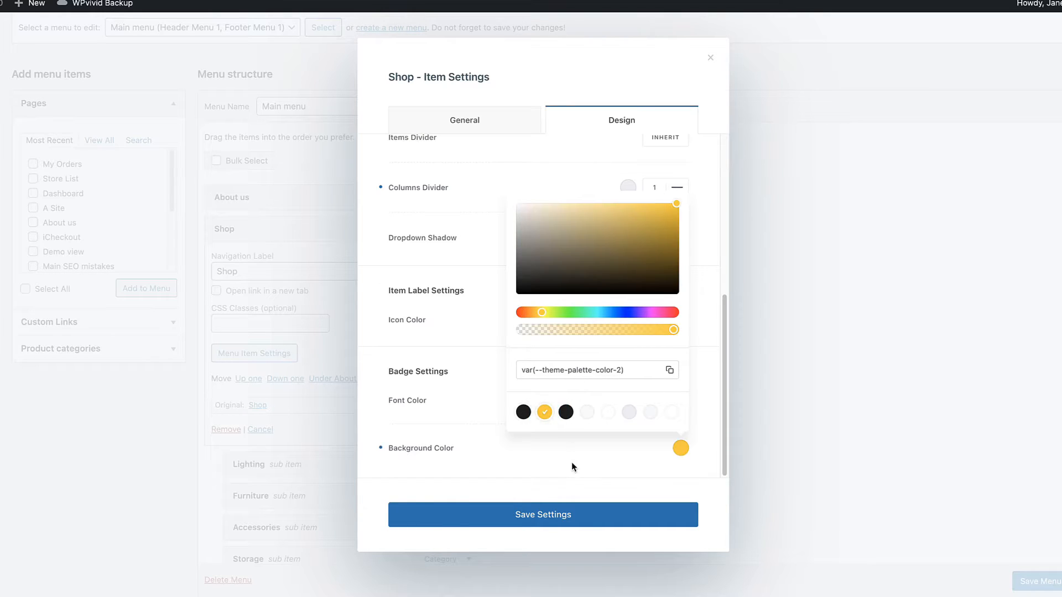
left_click(564, 495)
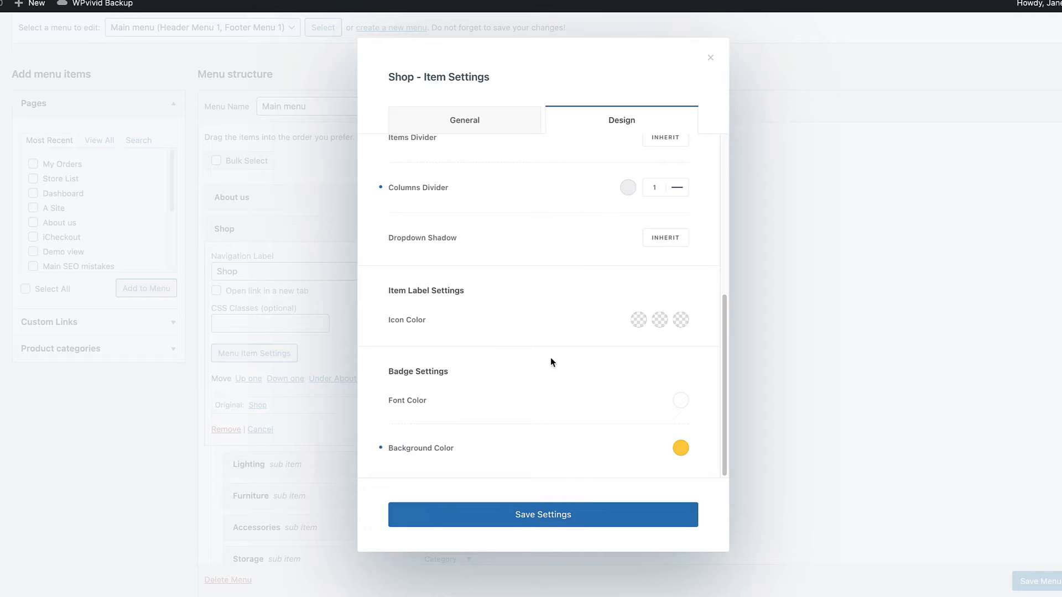
left_click(566, 515)
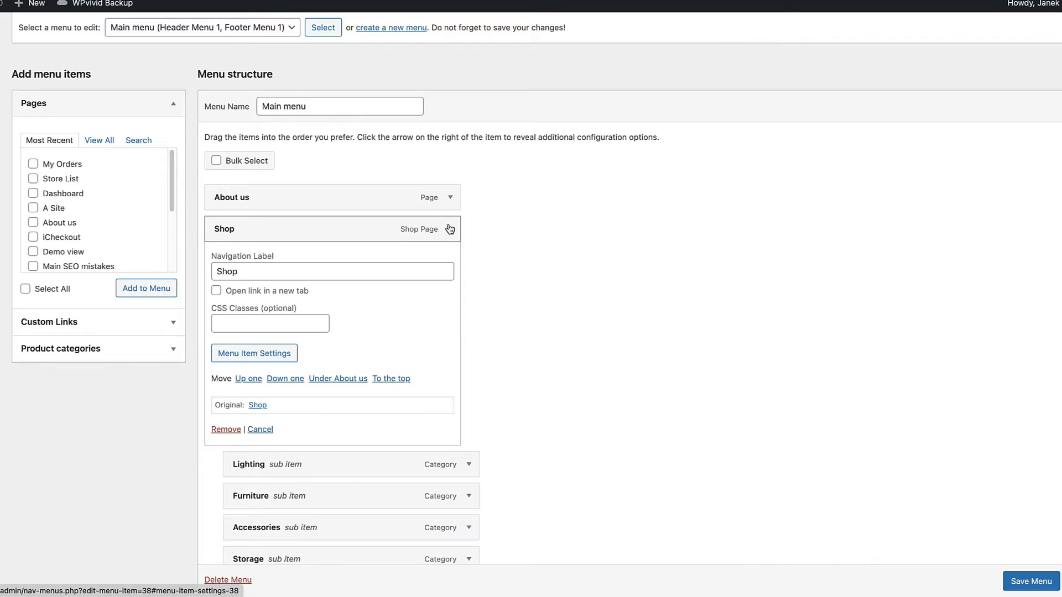
Step: Collapse Shop and nest Furniture and Accessories under Lighting, and Uncategorized and Tours under Storage
left_click(448, 228)
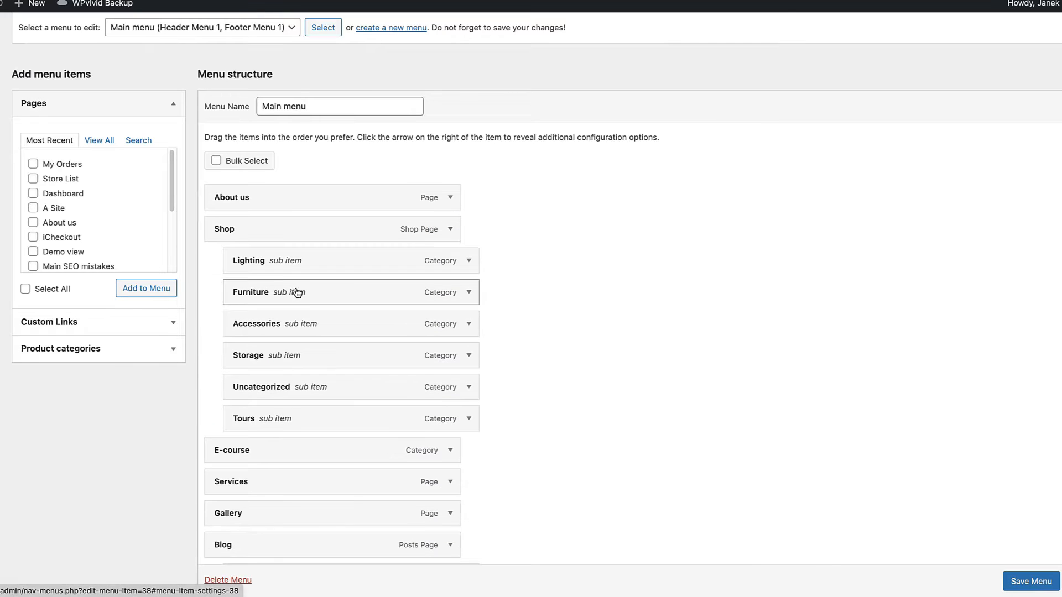
left_click_drag(297, 291, 320, 292)
left_click_drag(289, 324, 311, 324)
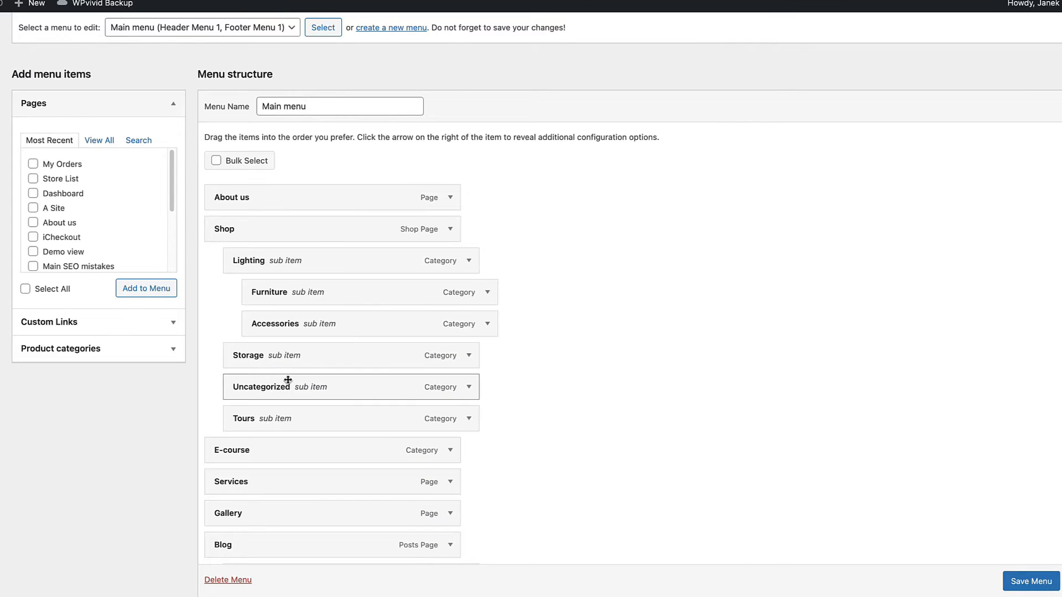
left_click_drag(287, 381, 315, 380)
left_click_drag(282, 421, 331, 416)
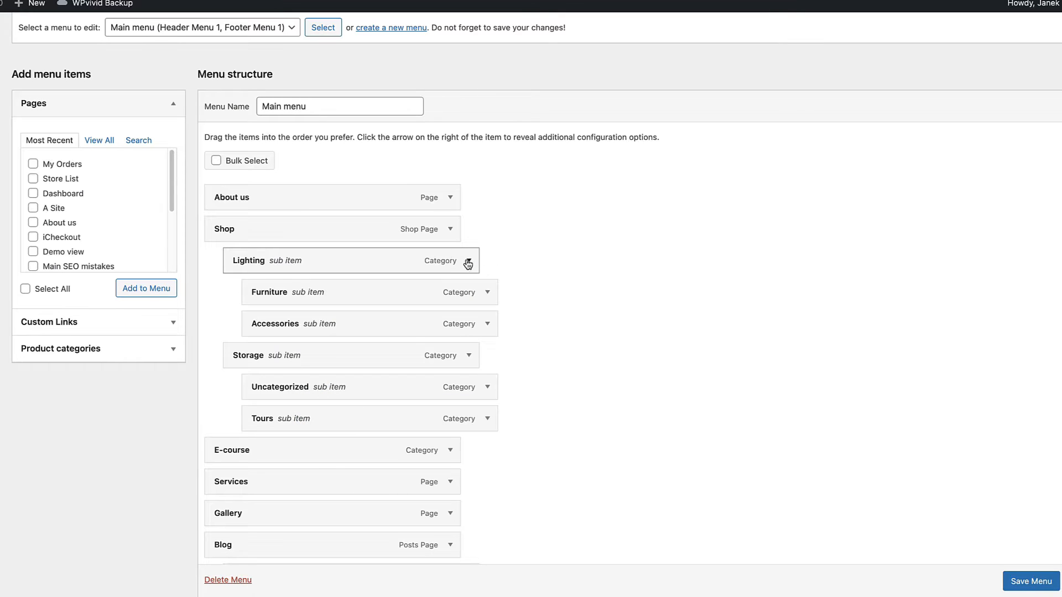
Step: Set the Lighting item's label to Heading, view its design options, and close its settings
left_click(469, 261)
left_click(264, 387)
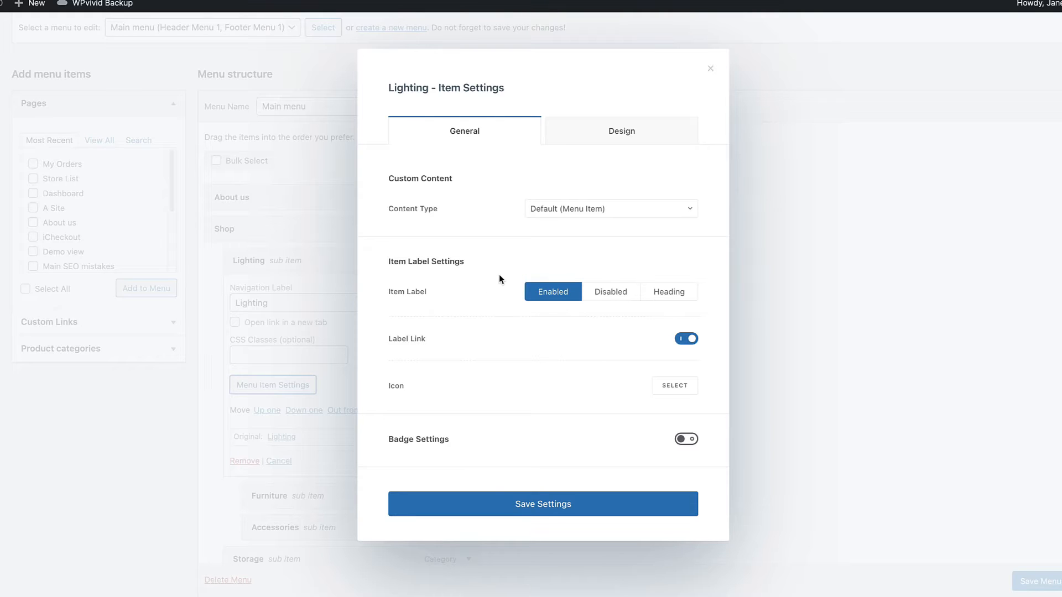
left_click(669, 294)
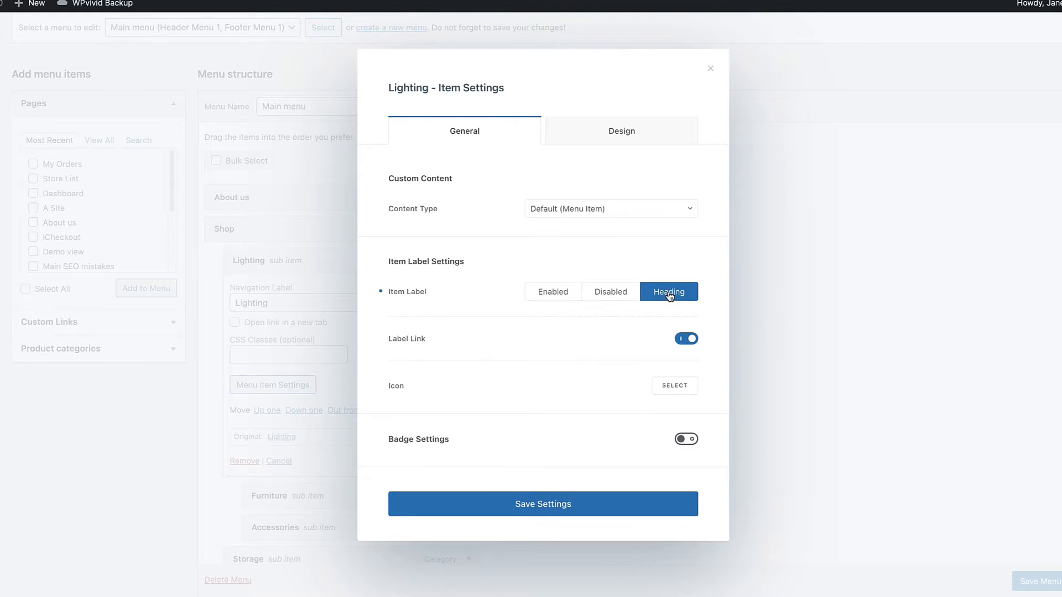
left_click(641, 133)
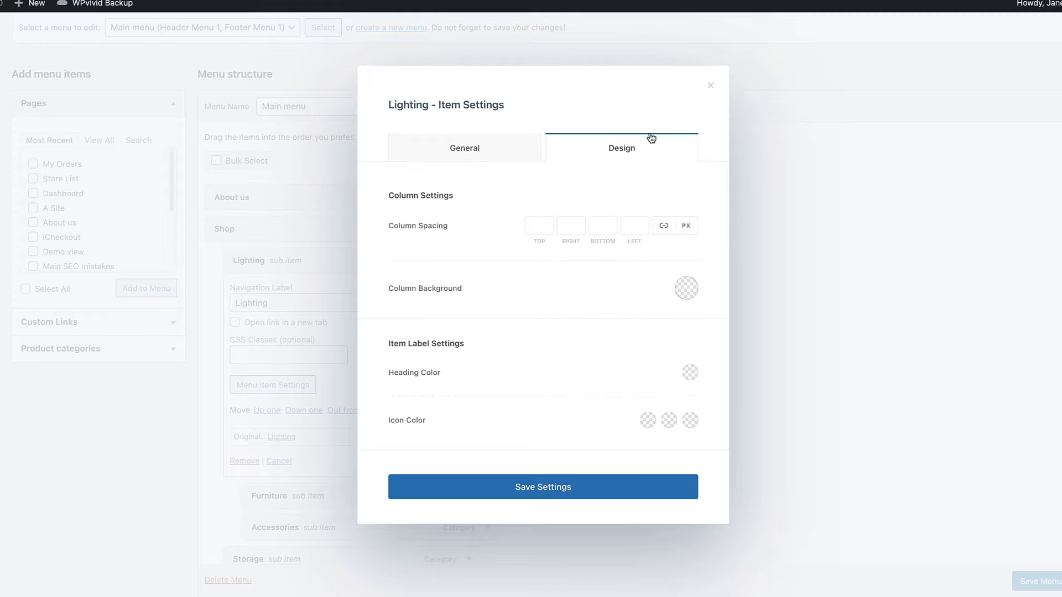
left_click(466, 148)
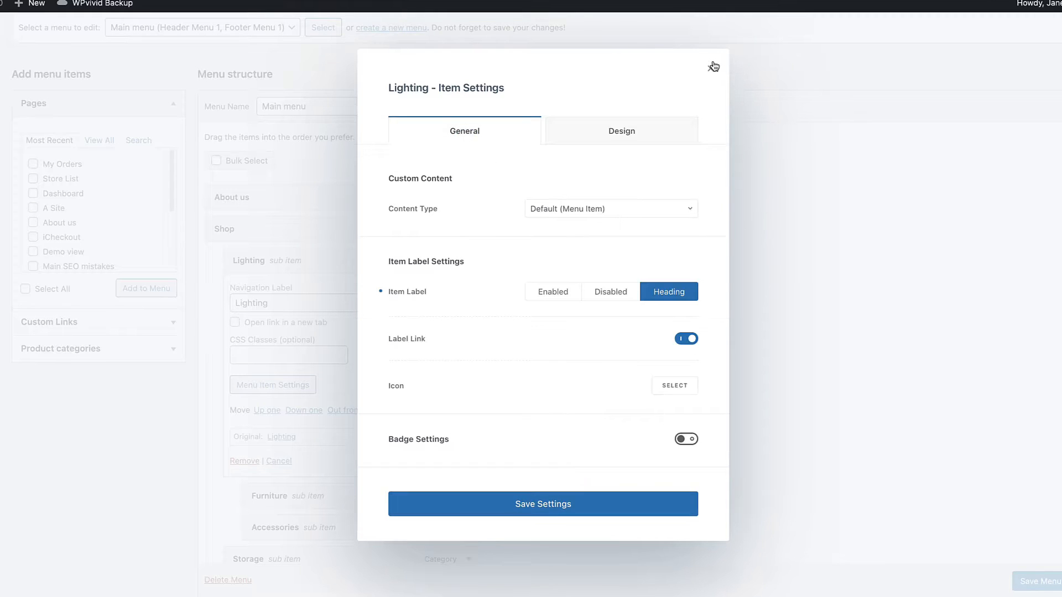
left_click(712, 65)
left_click(479, 256)
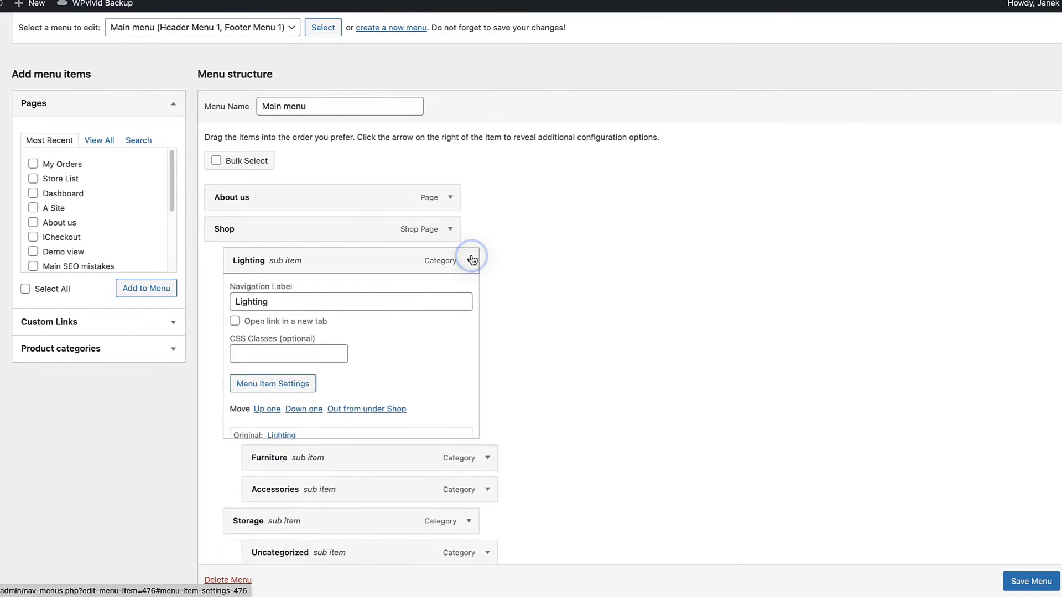
Step: Set the Storage item's label to Heading, save its settings, and collapse the item
left_click(468, 354)
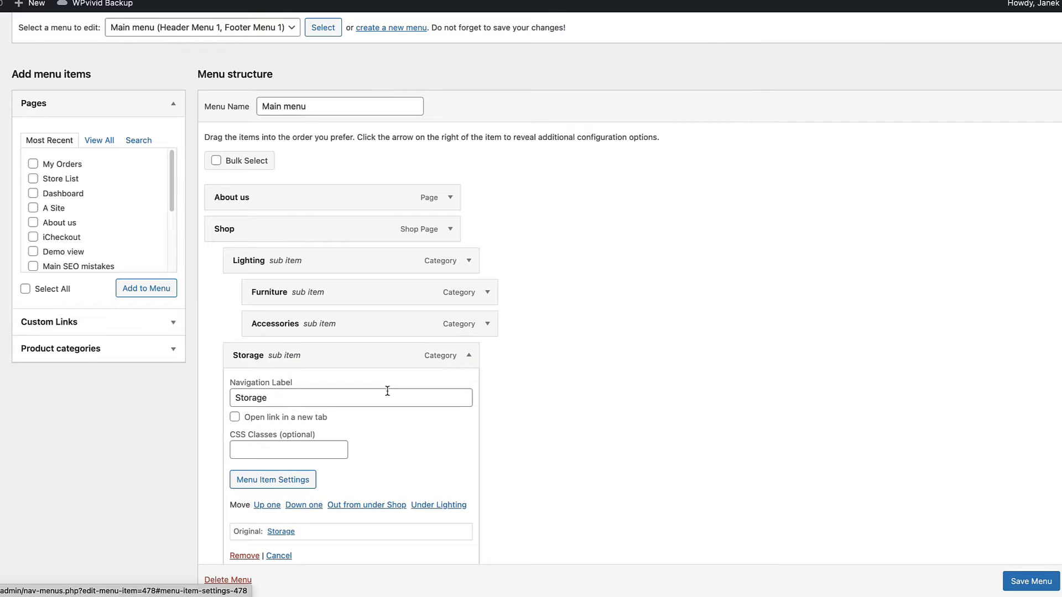
left_click(272, 480)
left_click(671, 298)
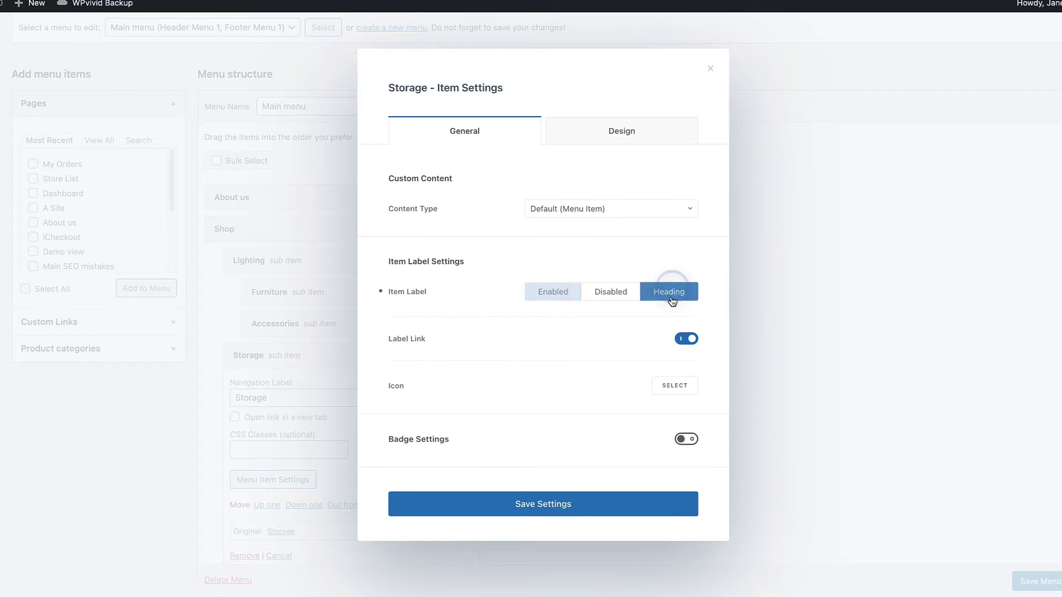
left_click(541, 500)
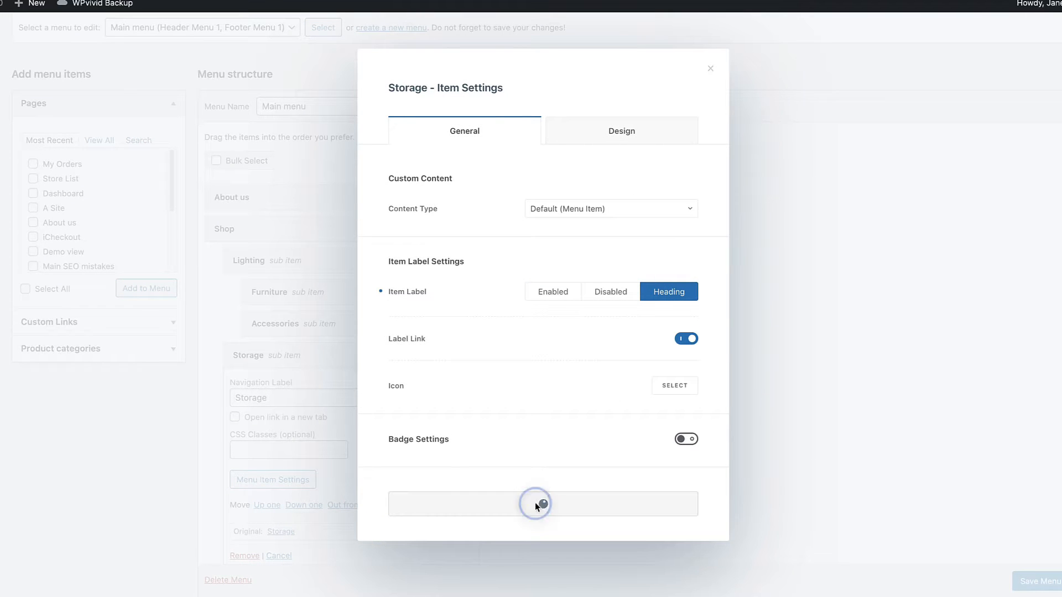
left_click(711, 72)
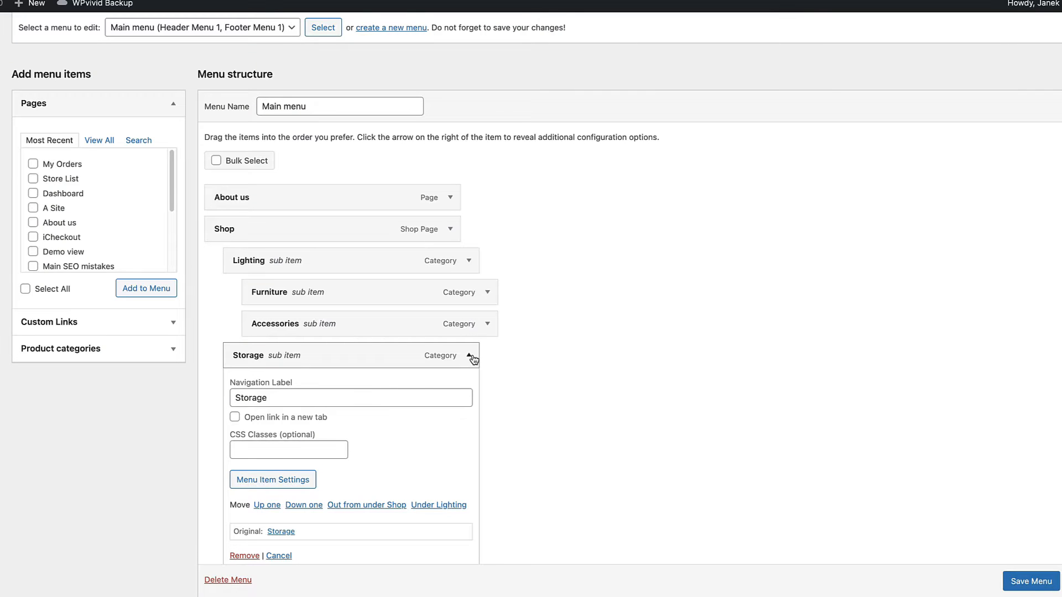
left_click(470, 356)
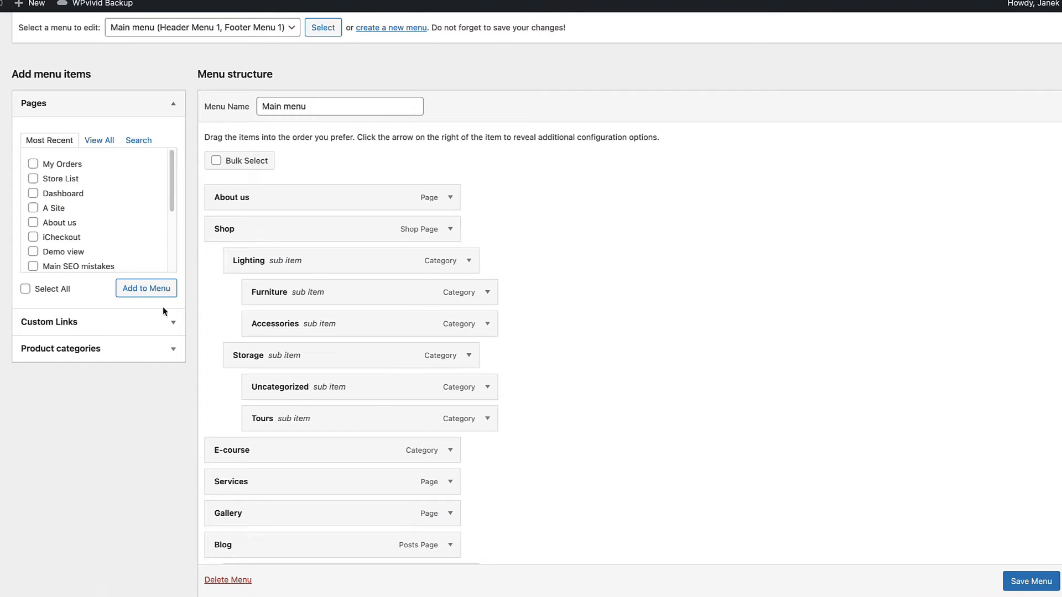
Step: Add a custom link to the menu with the URL # and the link text Block
left_click(145, 326)
left_click(112, 165)
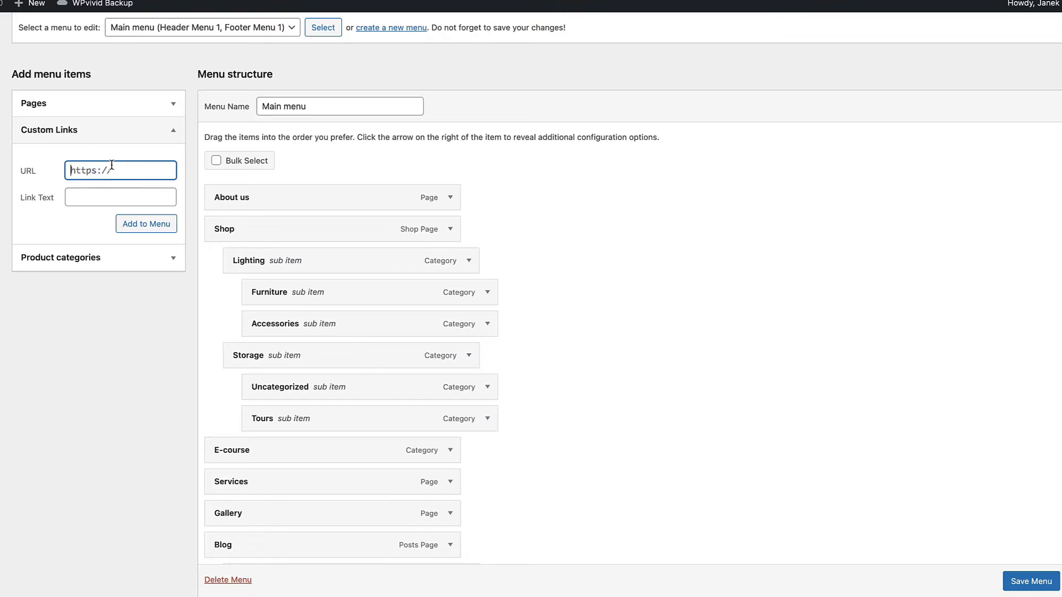
type("#")
left_click(105, 200)
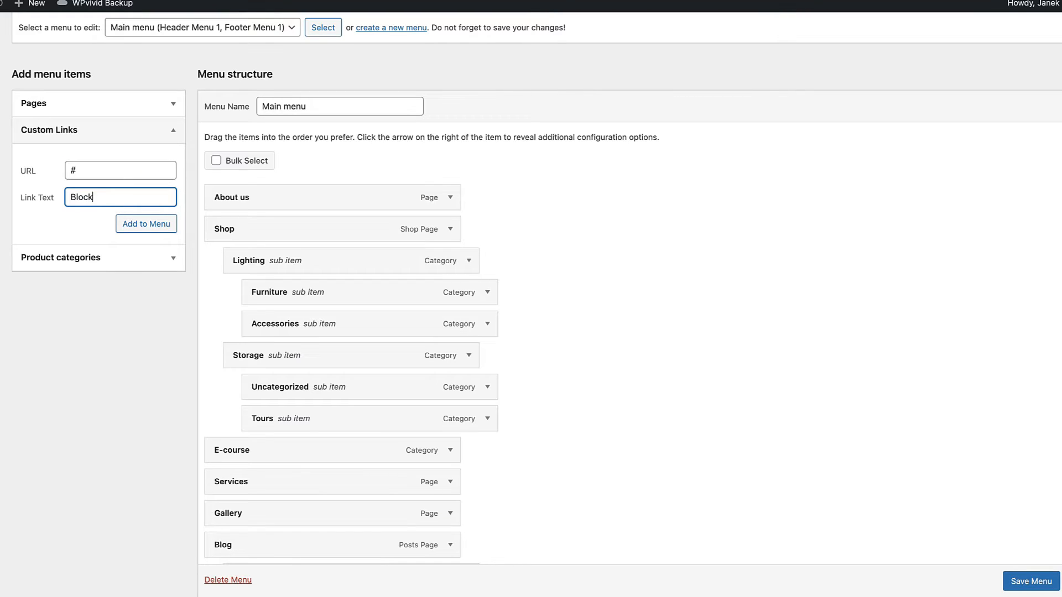
left_click(141, 222)
Step: Move the Block item below Tours as a direct sub item of Shop and open its Menu Item Settings
scroll(781, 413, "down", 7)
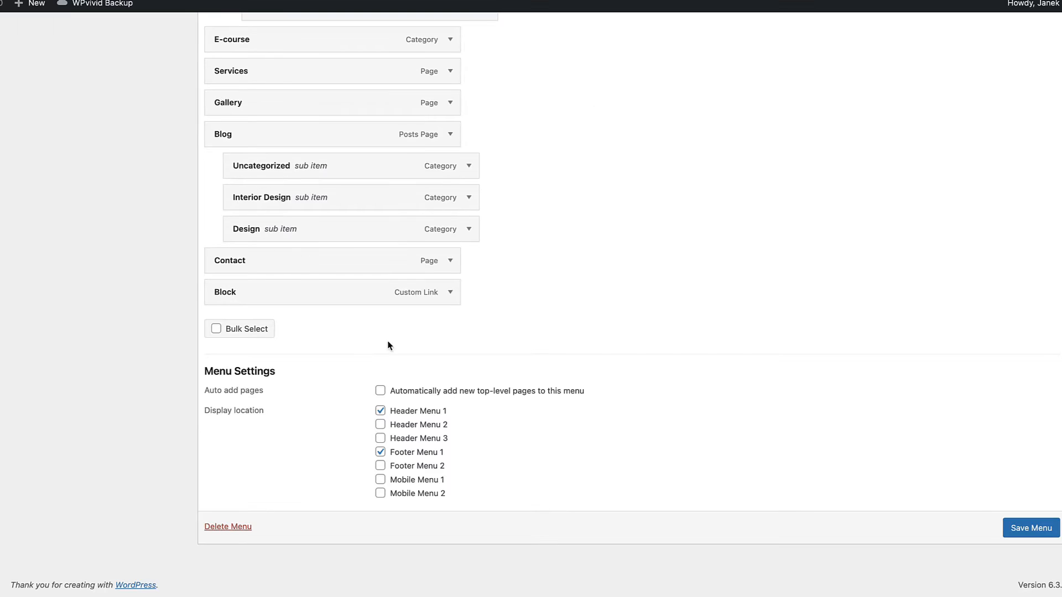
left_click_drag(239, 290, 269, 250)
left_click(465, 249)
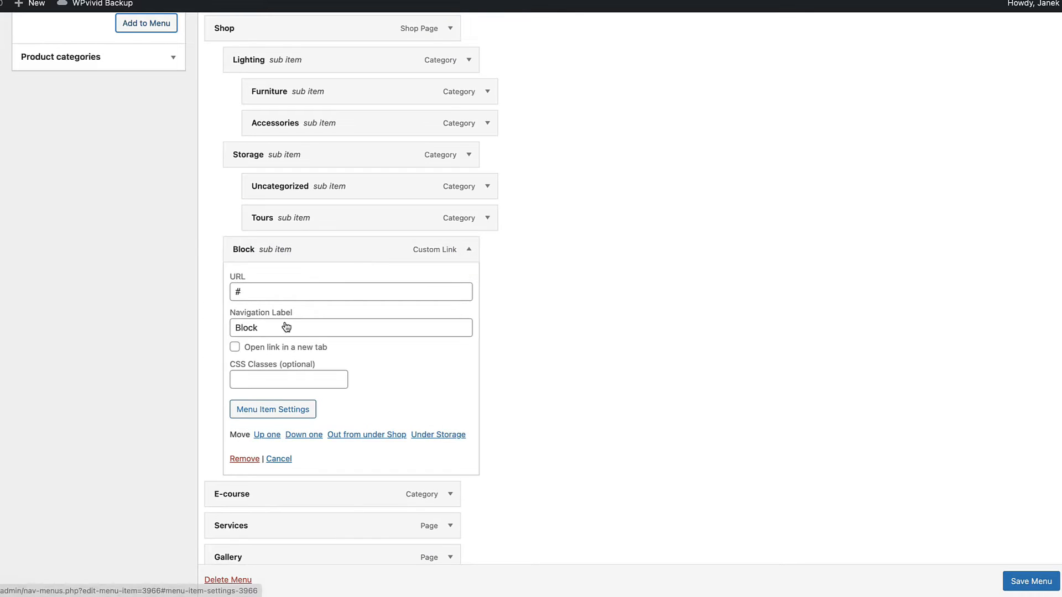
left_click(271, 411)
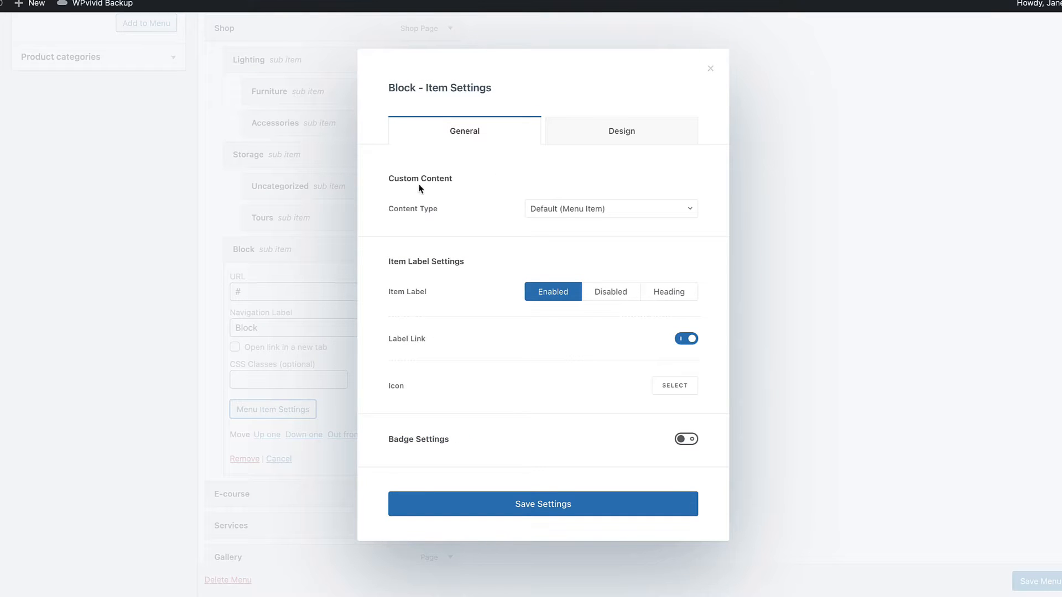
Step: Set the Block item's content type to Content Block with Cart page banner, disable its item label, and save the settings
left_click(585, 210)
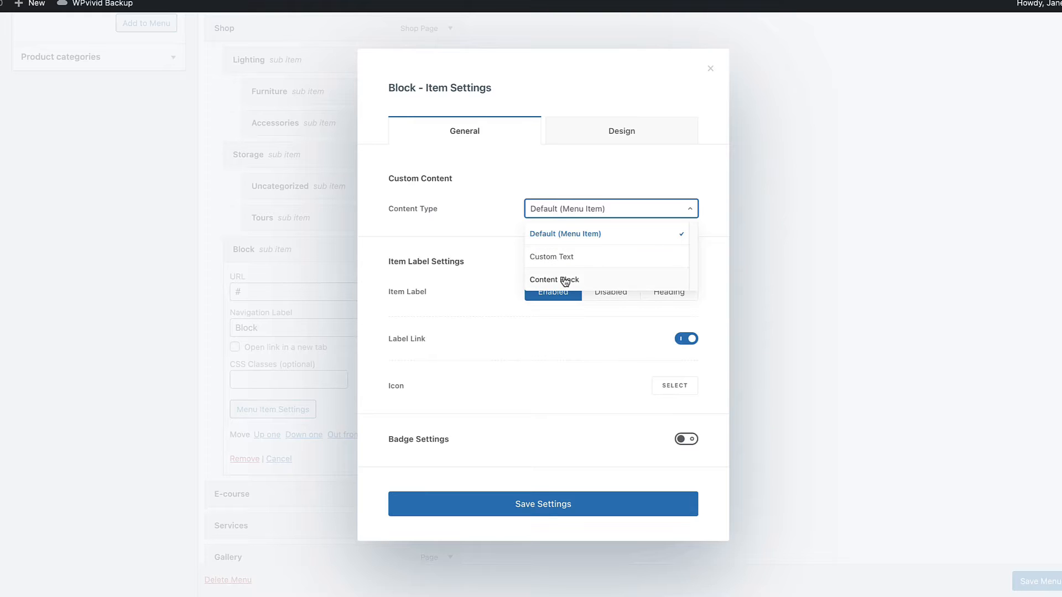
left_click(565, 280)
left_click(556, 235)
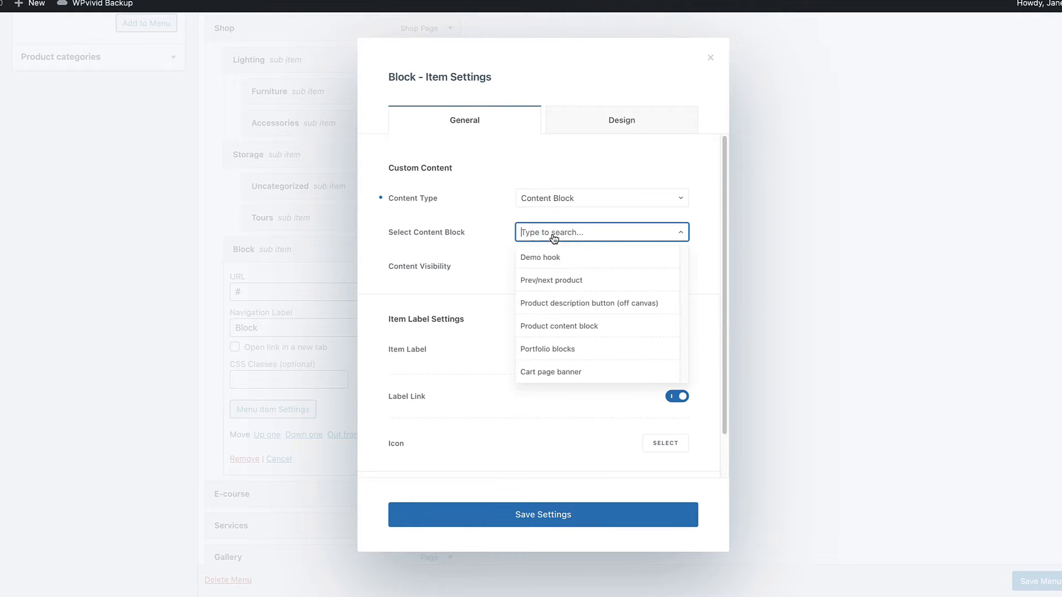
left_click(551, 372)
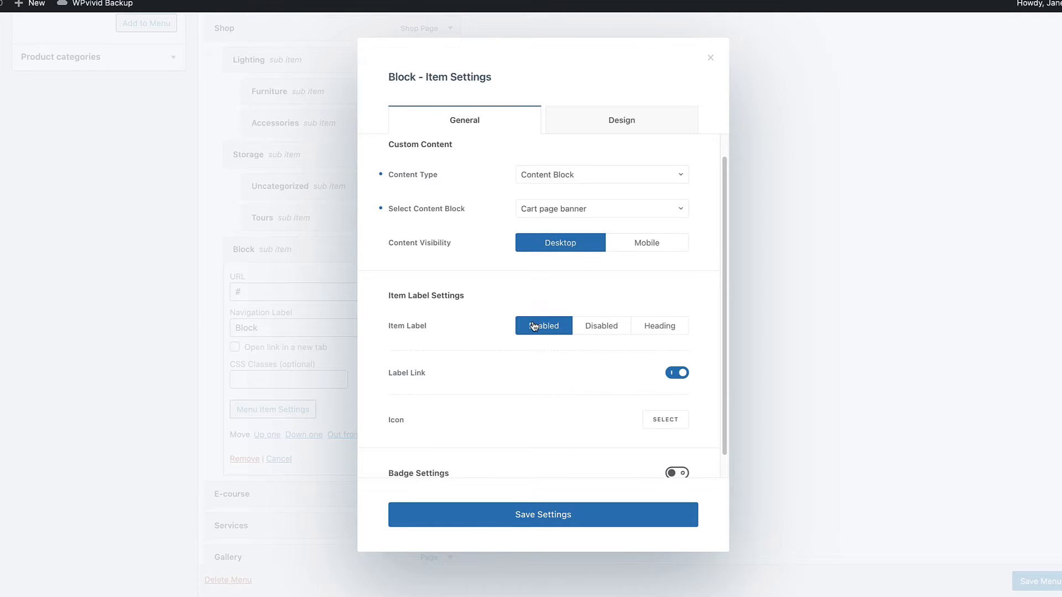
left_click(618, 327)
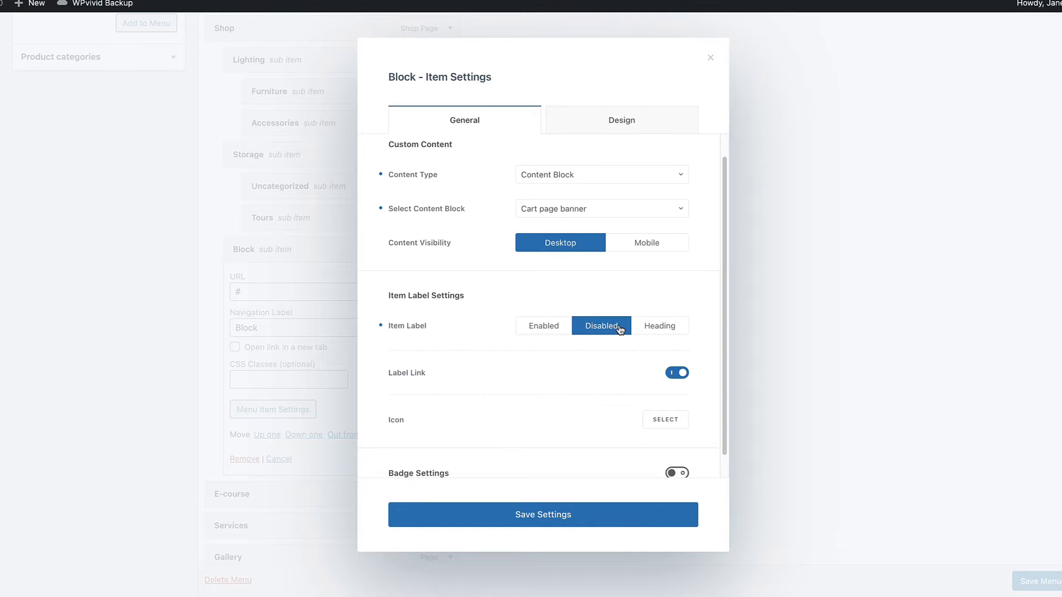
left_click(529, 513)
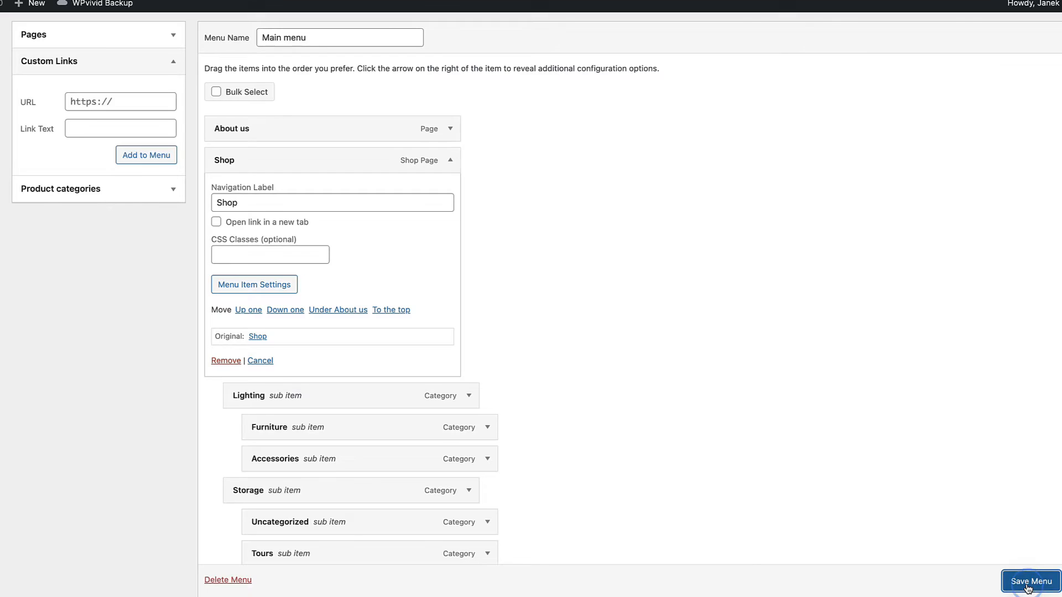
Step: Save the main menu, preview the Shop mega menu on the live site, and review the menu structure
left_click(1020, 581)
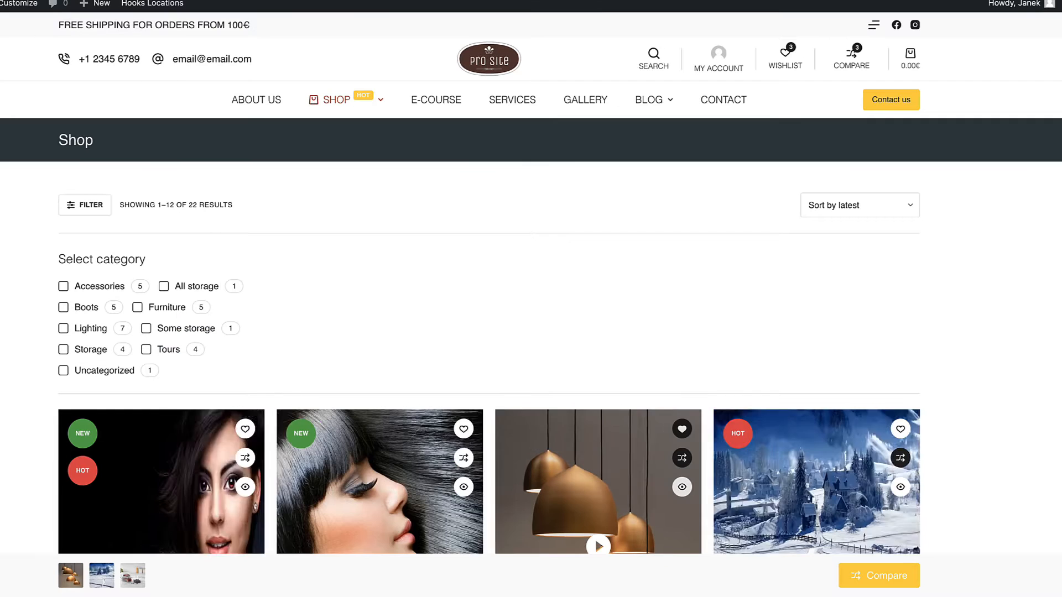
mouse_move(361, 103)
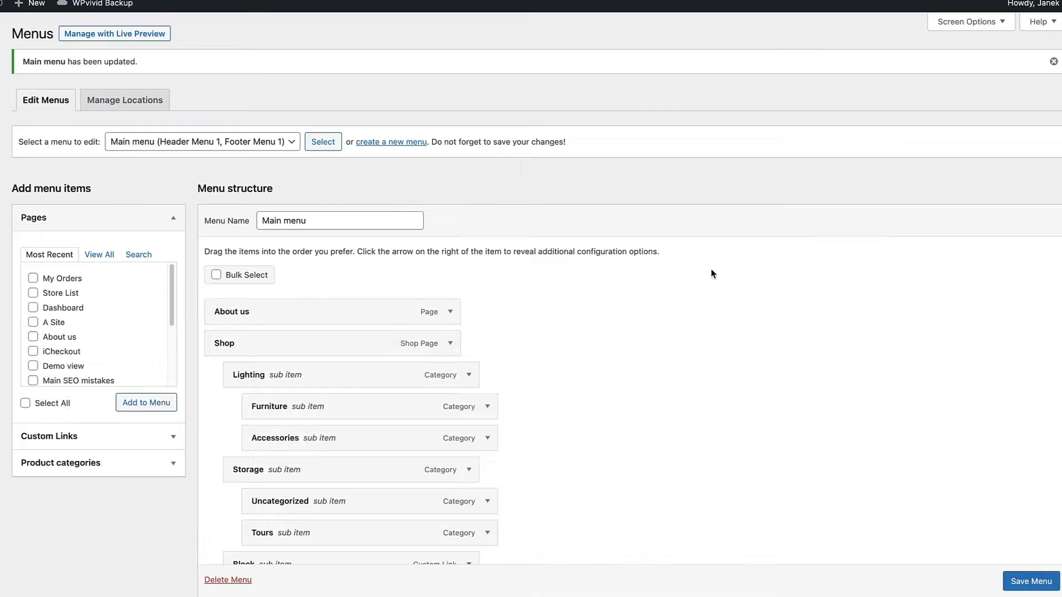
scroll(711, 268, "down", 2)
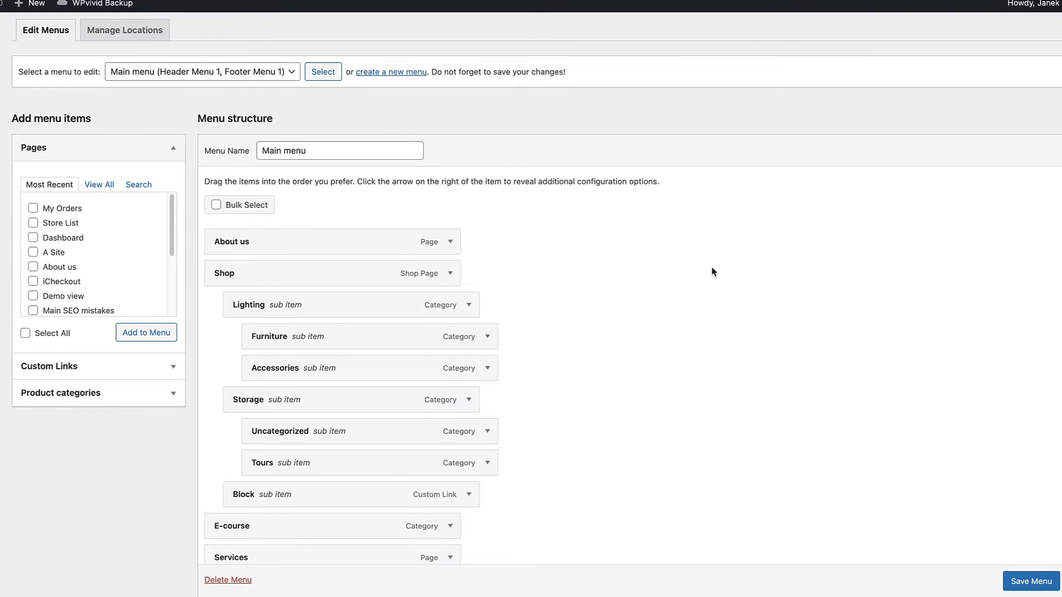
scroll(716, 140, "down", 3)
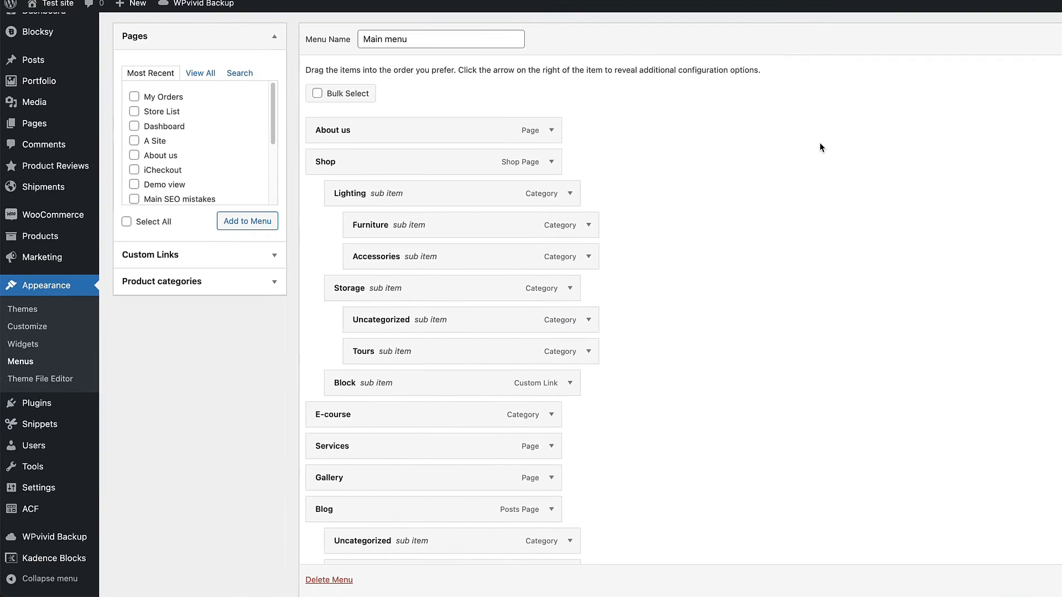
Step: Open the Blocksy dashboard's extensions and view the Multiple Sidebars extension
left_click(16, 344)
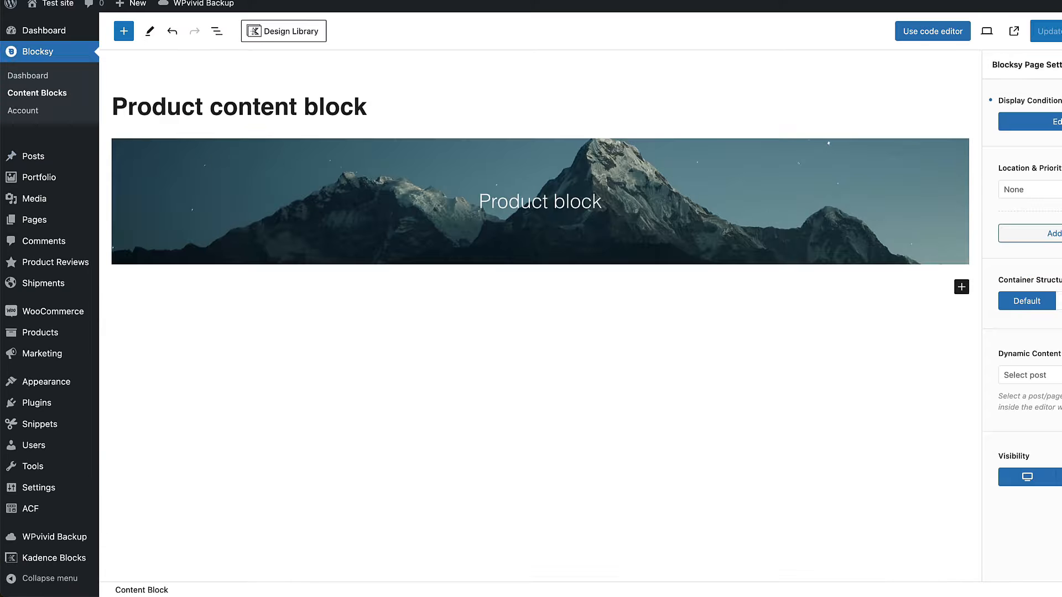
left_click(35, 78)
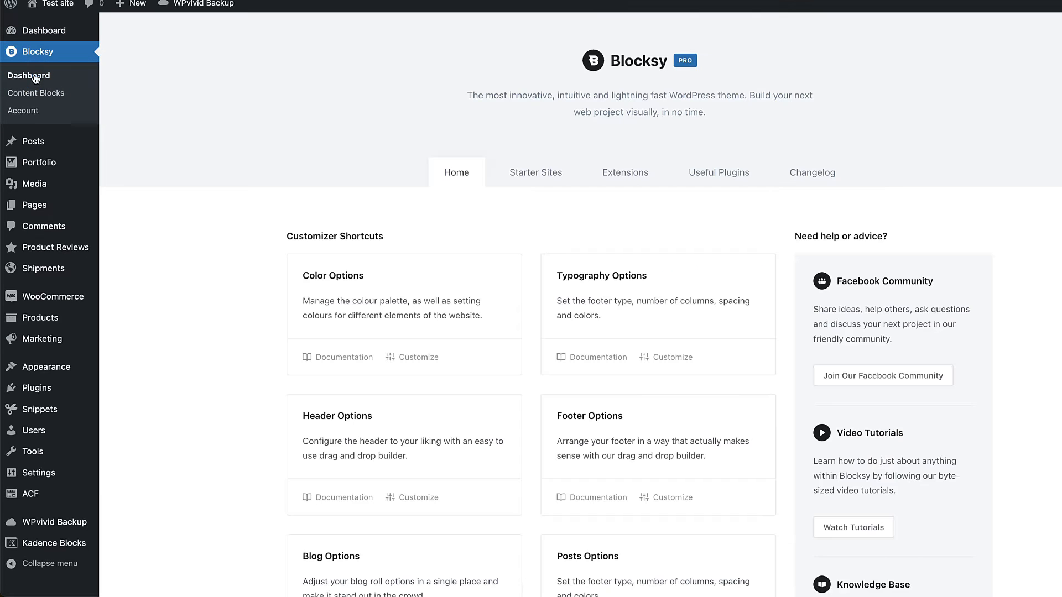
left_click(645, 174)
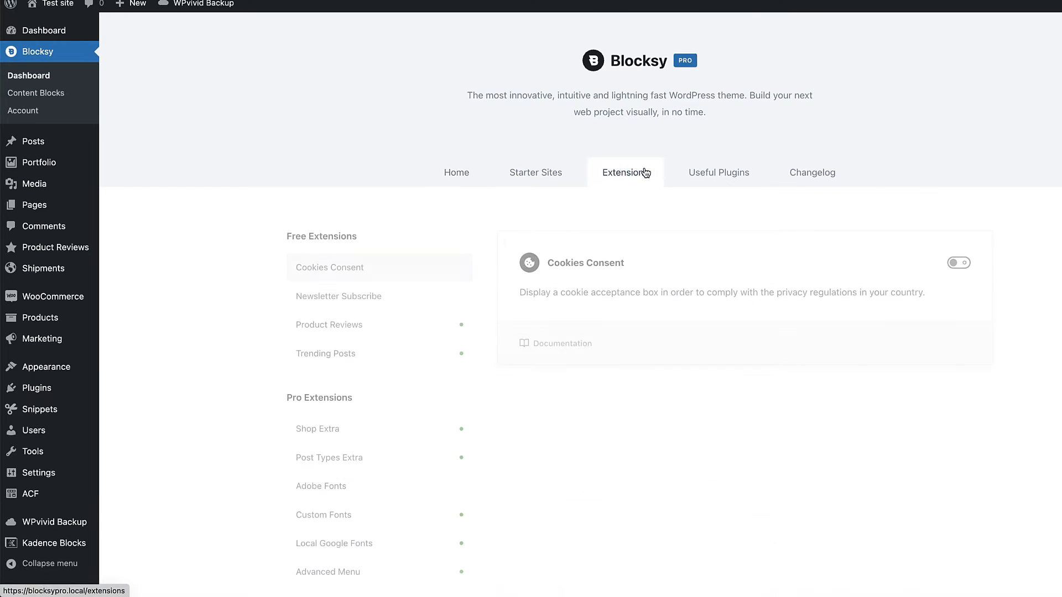
scroll(380, 261, "down", 4)
left_click(335, 438)
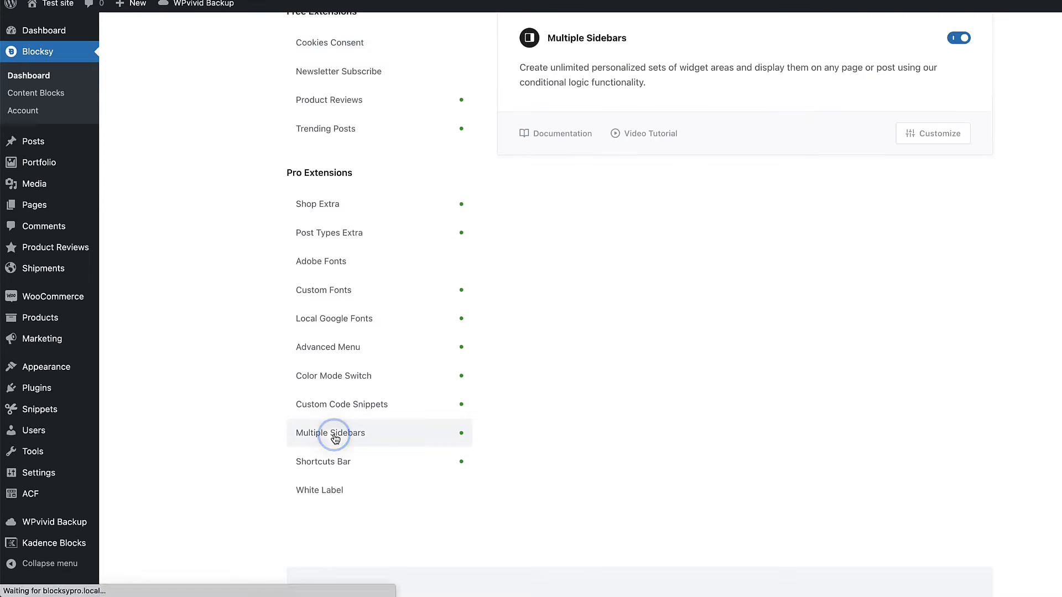
scroll(873, 159, "up", 3)
Step: Create a new sidebar widget area named Demo sidebar on the Widgets page
left_click(959, 128)
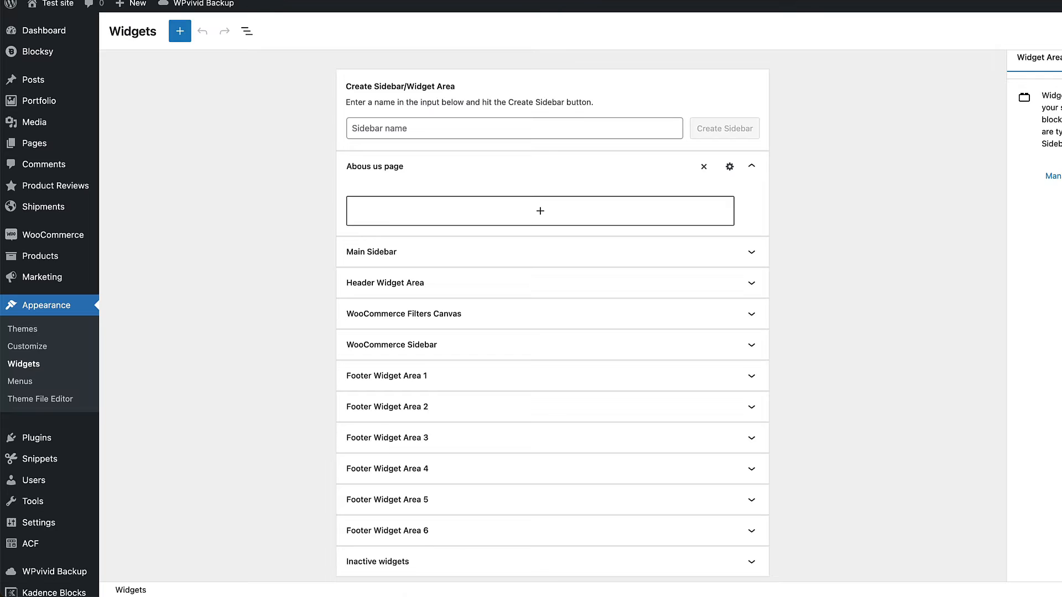
key("super+r")
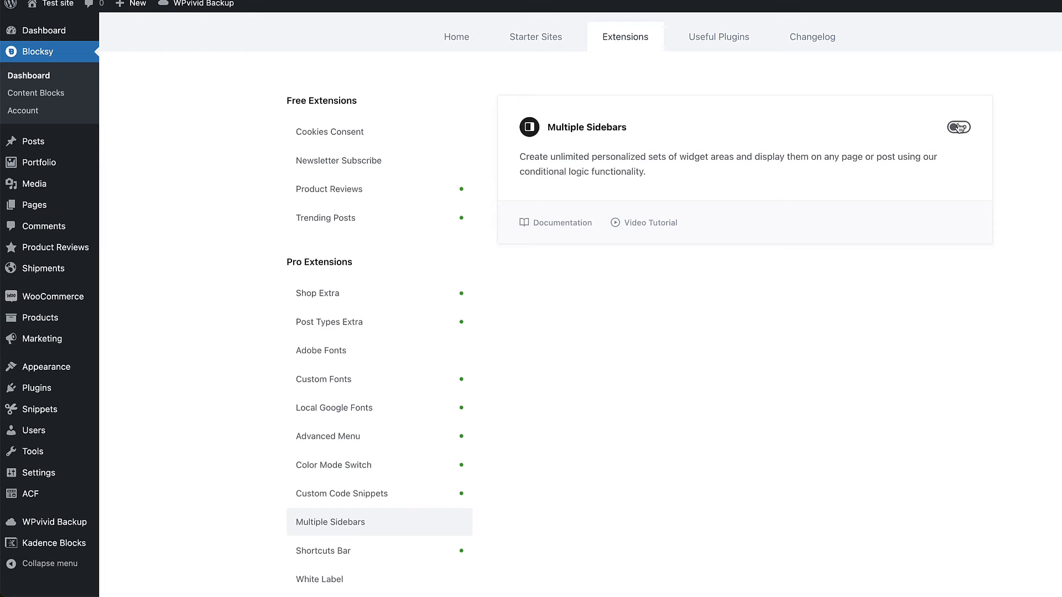
left_click(965, 127)
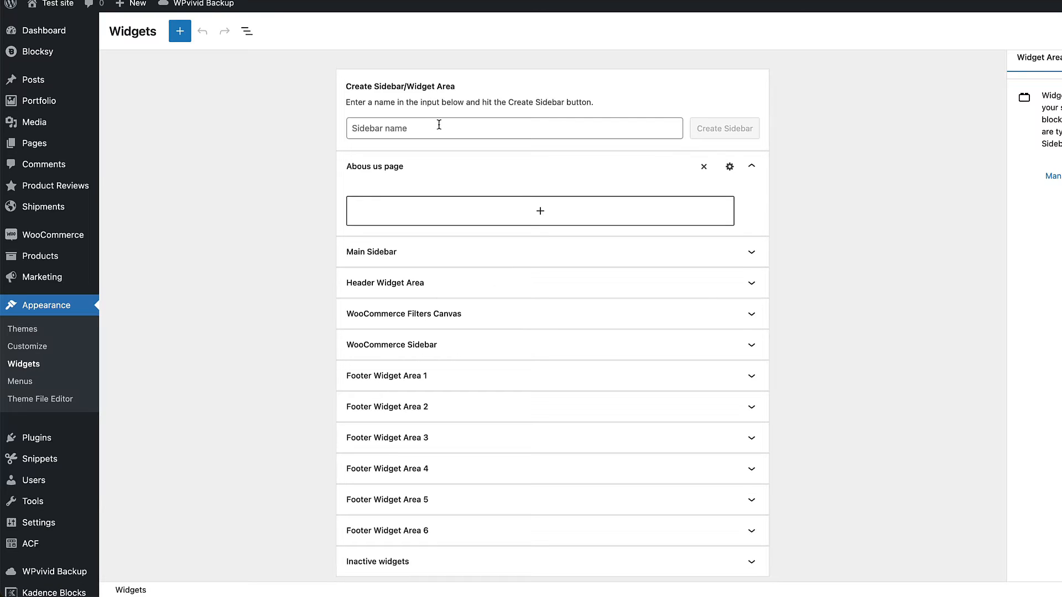
left_click(420, 125)
type("Demo")
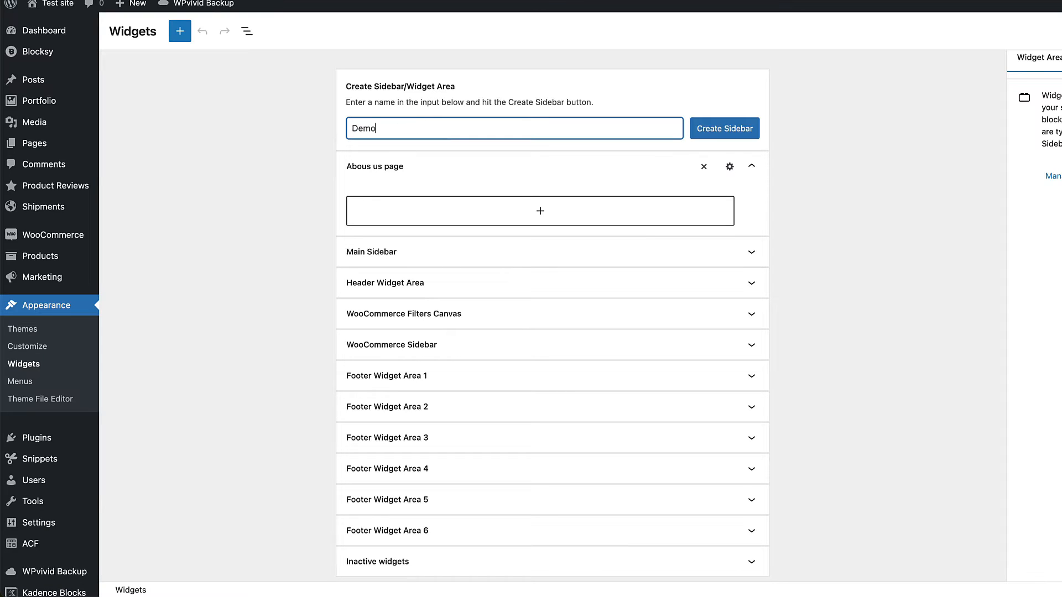
type(" sidebar")
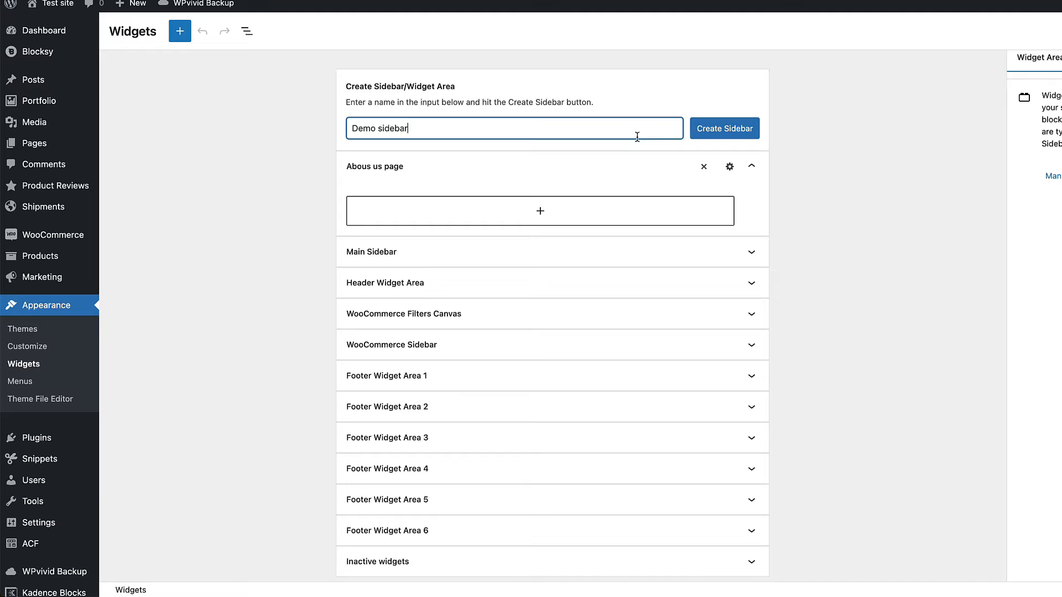
left_click(734, 131)
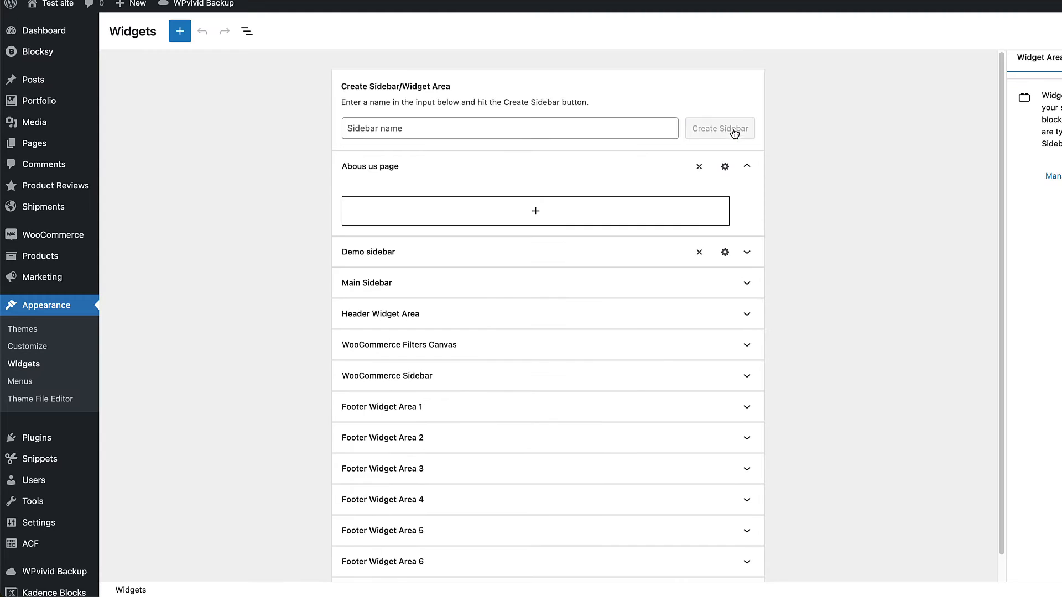
Step: Try an Include Entire Website display condition on Demo sidebar without saving it, and delete the sidebar
left_click(725, 254)
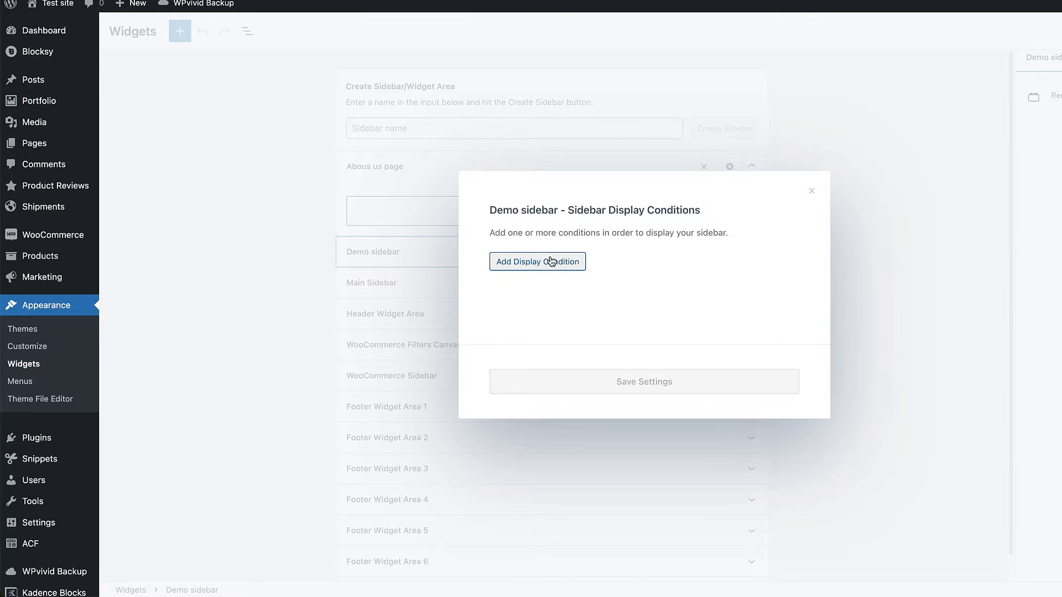
left_click(550, 262)
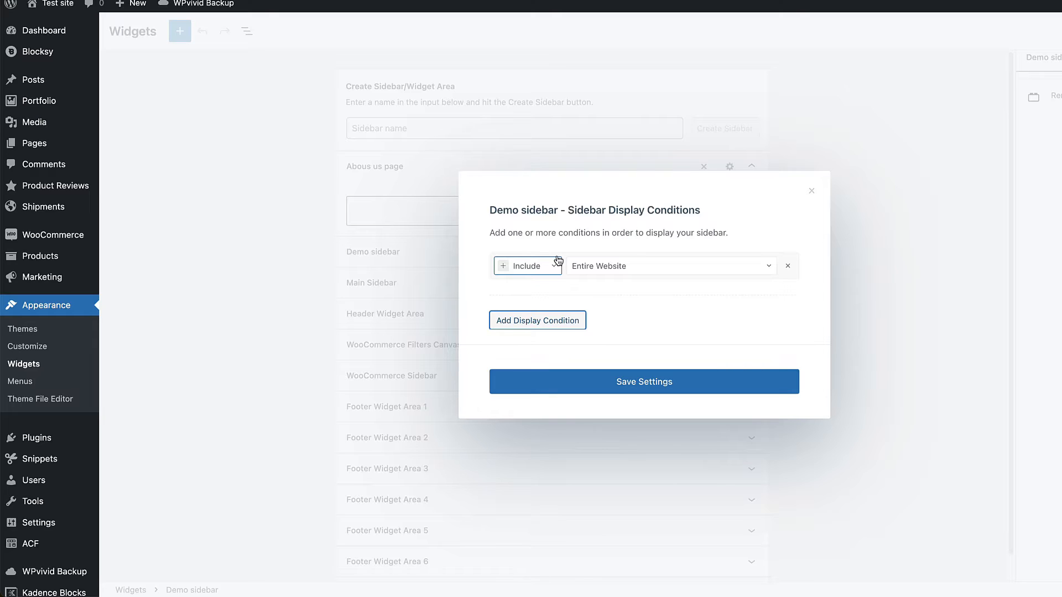
left_click(811, 191)
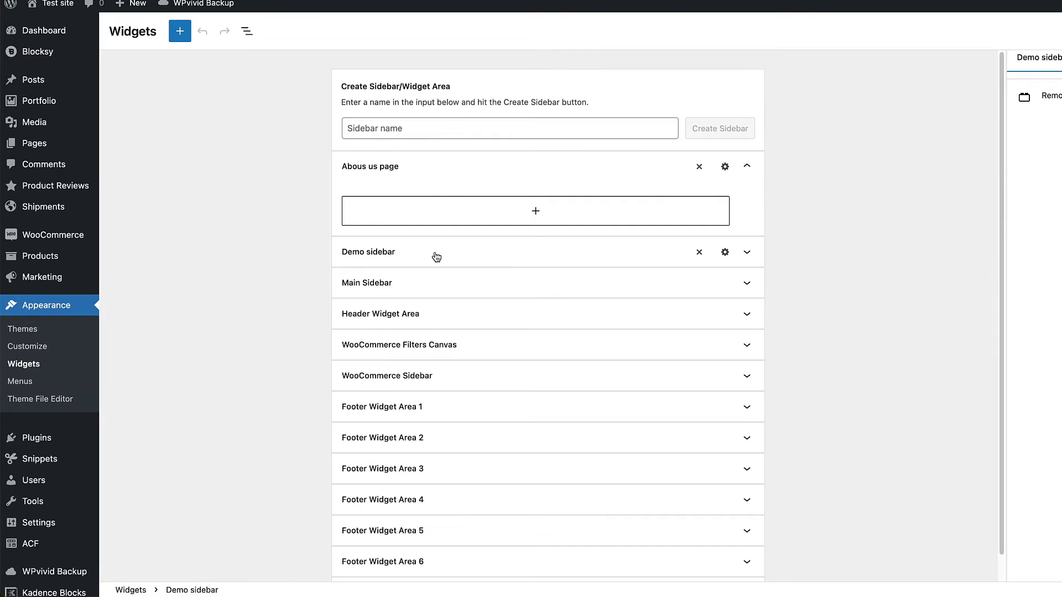
left_click(699, 253)
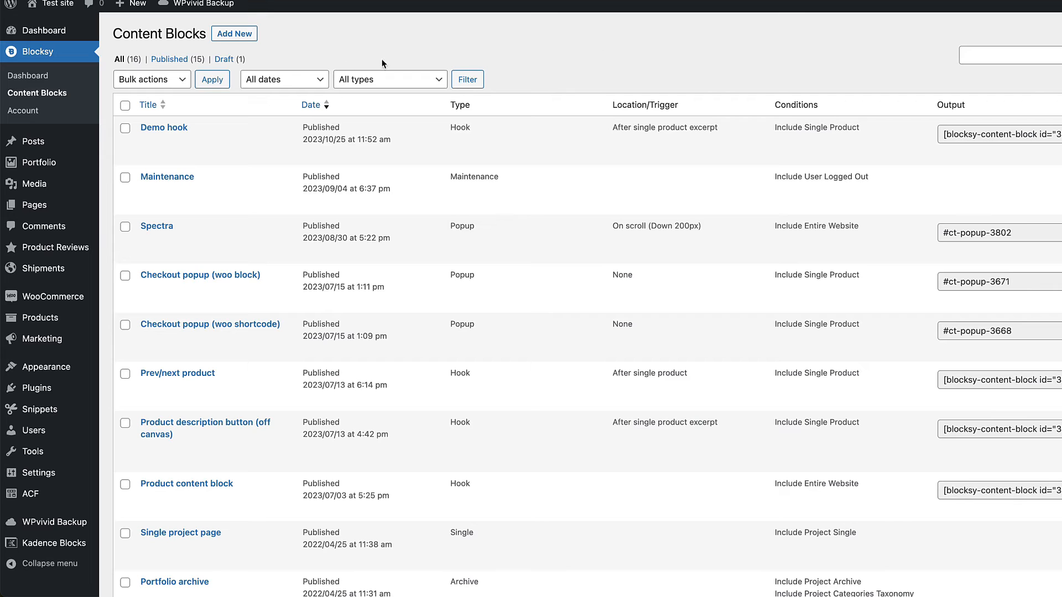
Step: Open the Post Types Extra extension in the Blocksy dashboard and review its modules through Taxonomy Customisations
left_click(23, 77)
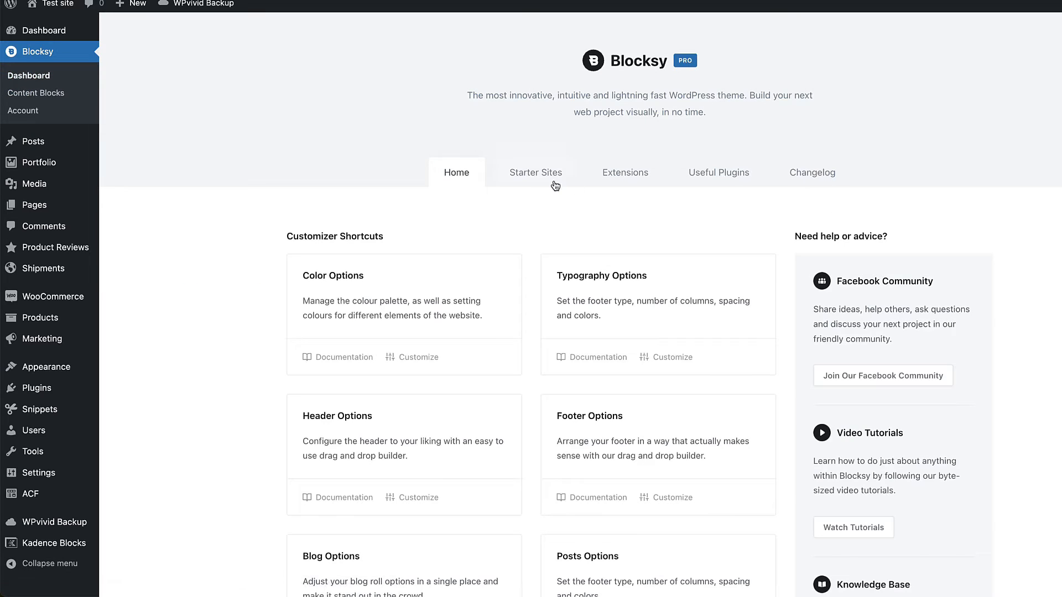
left_click(635, 167)
scroll(423, 299, "down", 1)
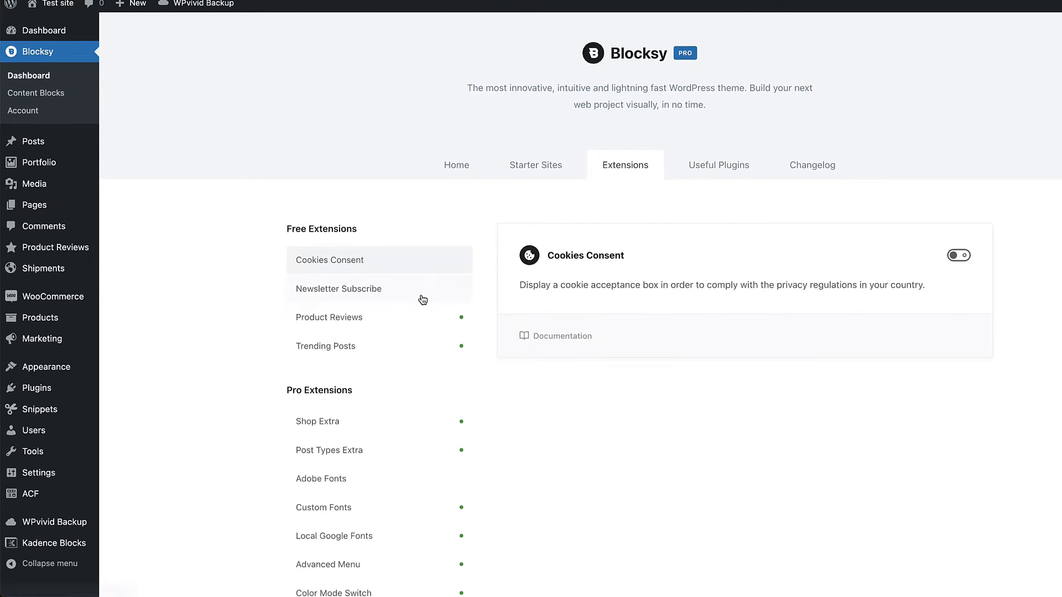
scroll(423, 300, "down", 4)
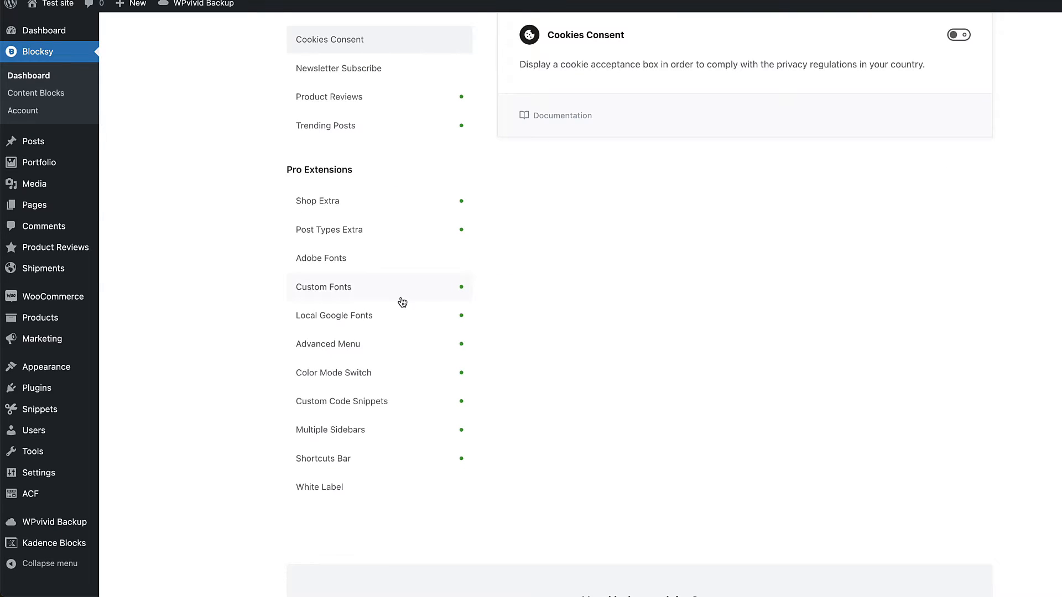
left_click(354, 229)
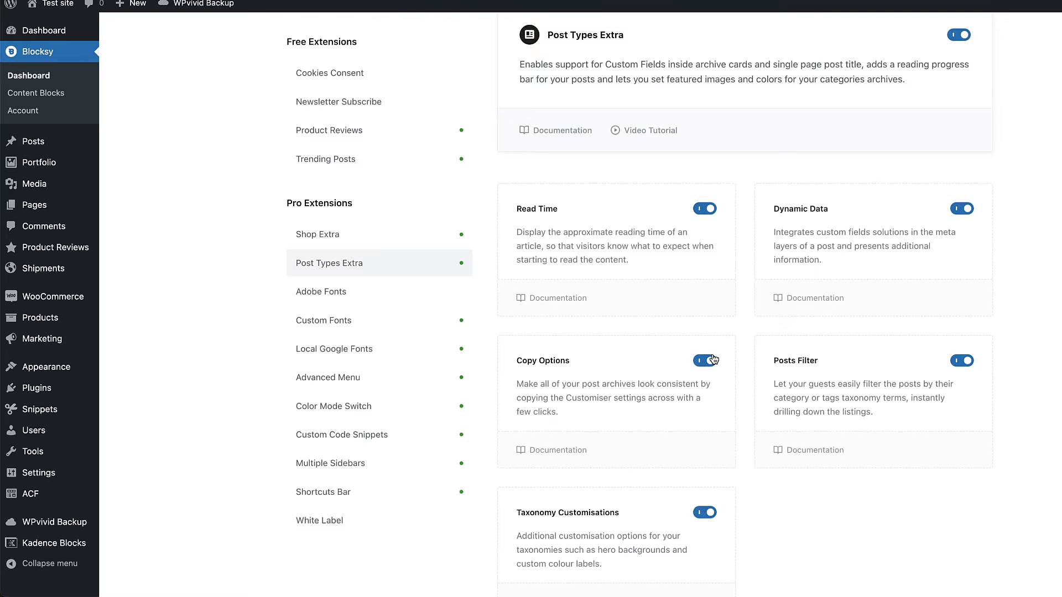
scroll(884, 339, "down", 3)
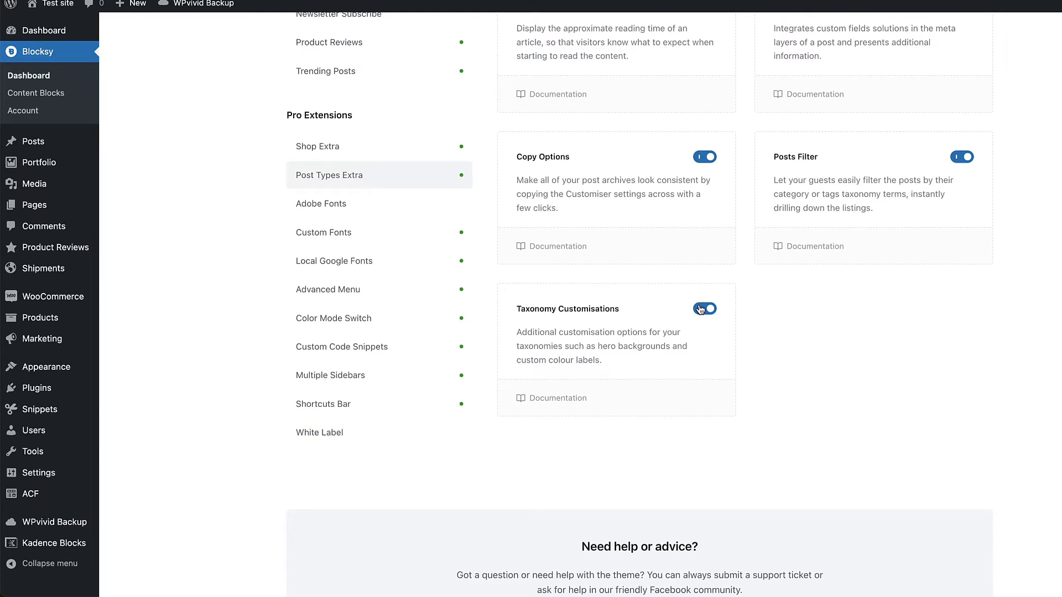
Step: Open the site's posts in the admin and view the Blog page on the live site
left_click(33, 142)
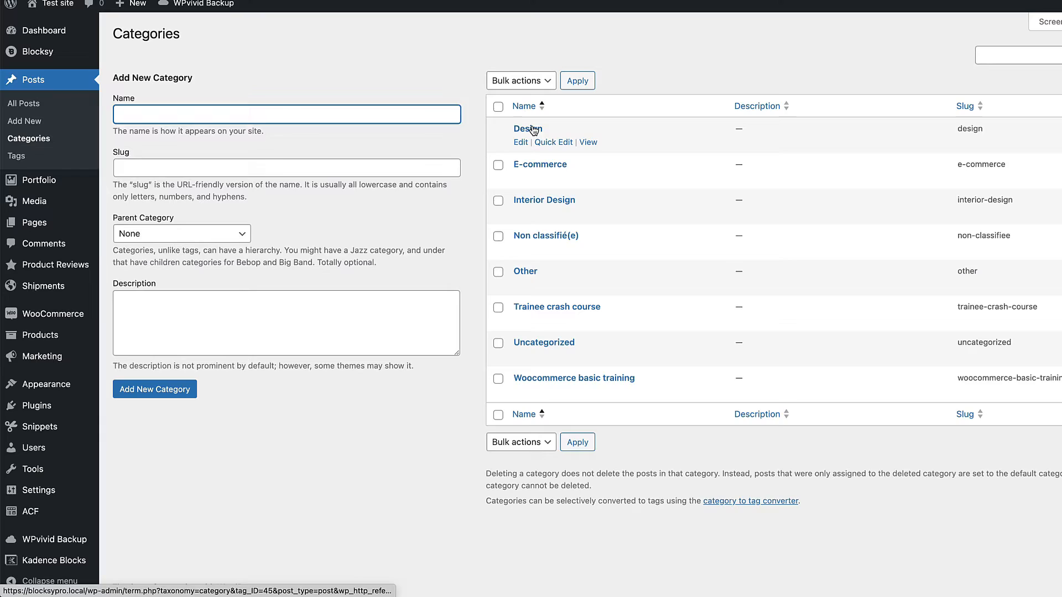
left_click(526, 130)
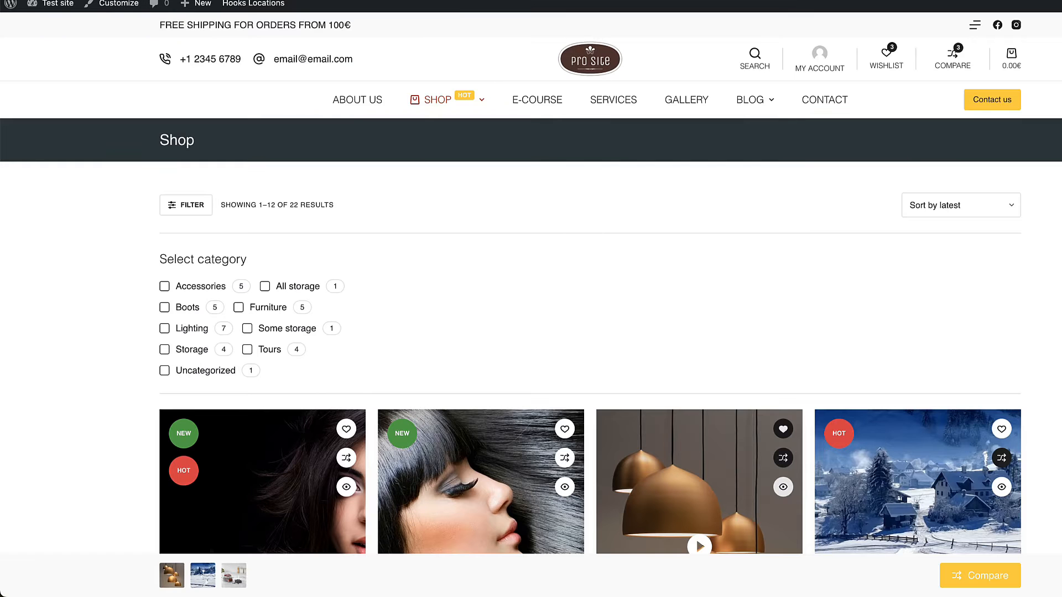
left_click(740, 98)
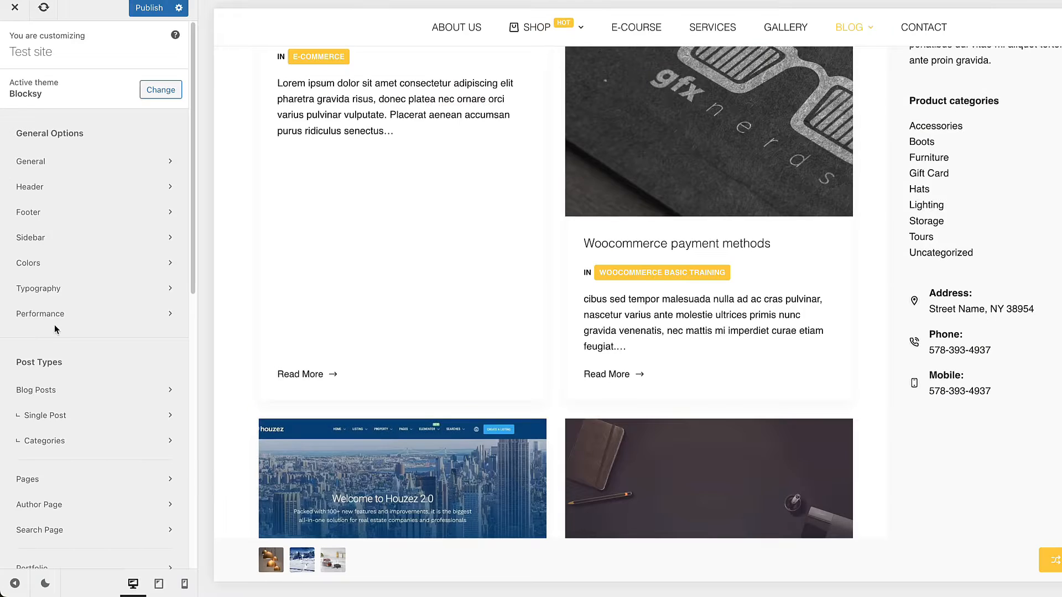
Step: Review the Taxonomies options in the blog card's Post Meta element and the Accent Color picker on the Design category's edit page
left_click(64, 391)
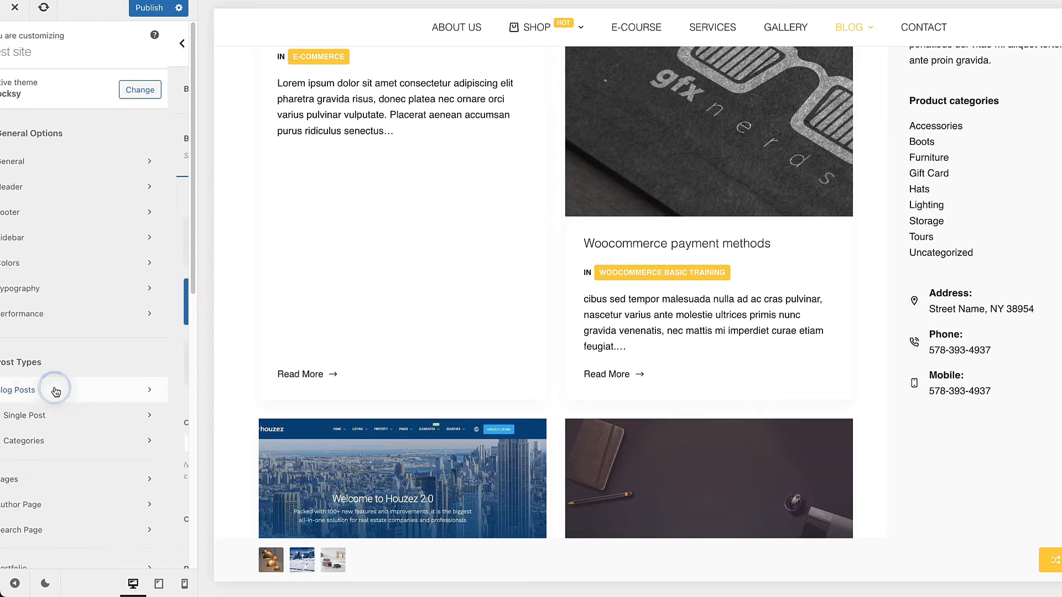
scroll(123, 341, "down", 5)
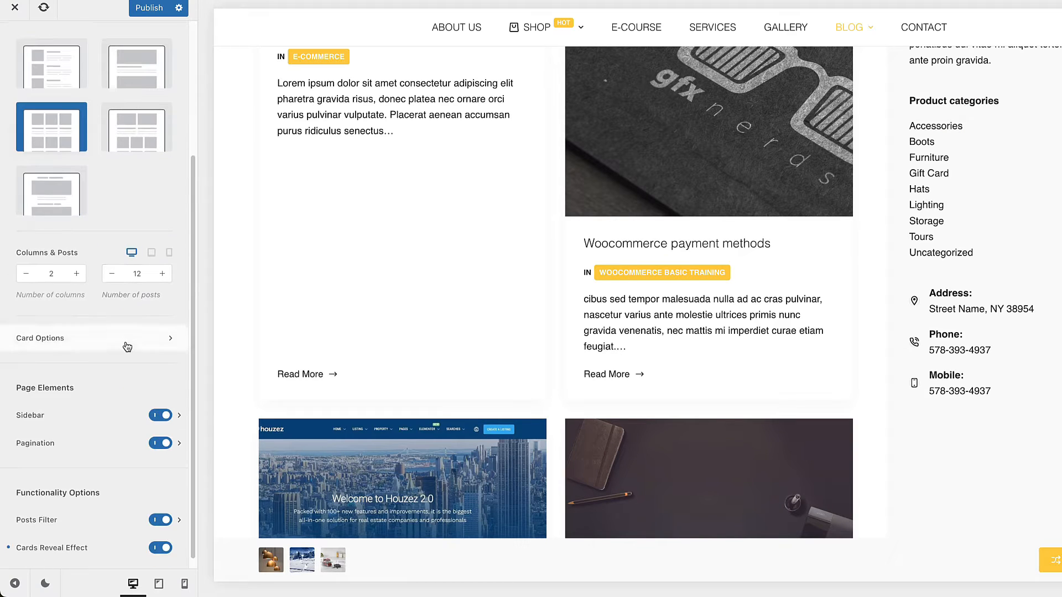
left_click(123, 329)
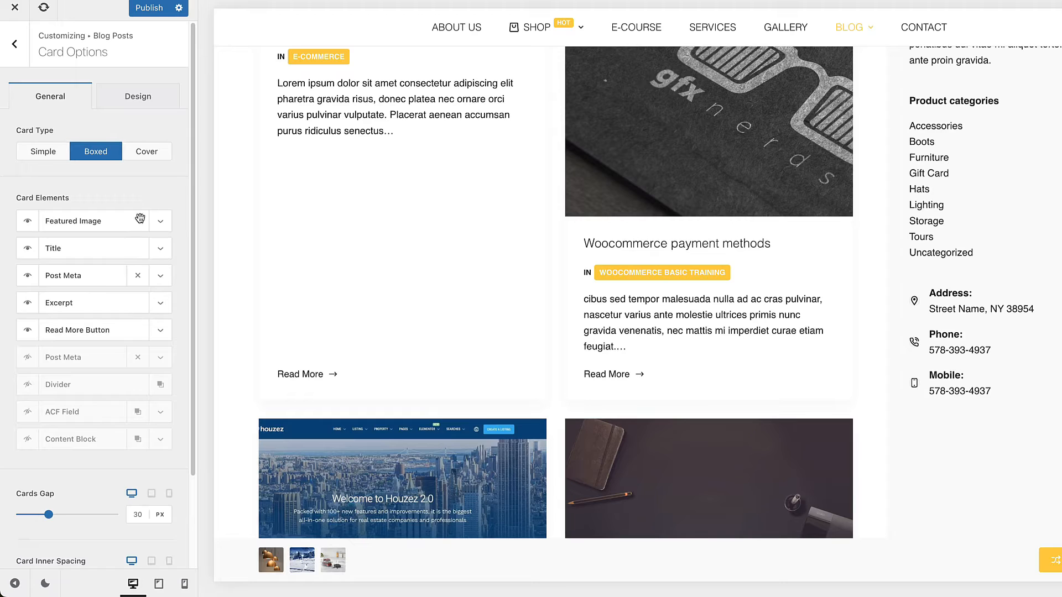
left_click(159, 276)
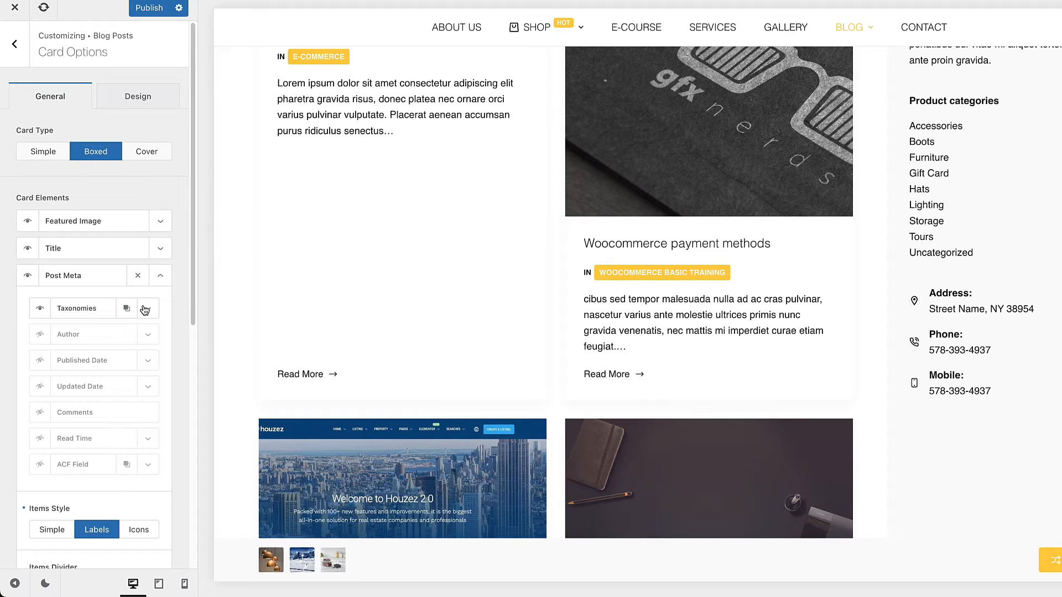
left_click(146, 309)
scroll(141, 310, "down", 3)
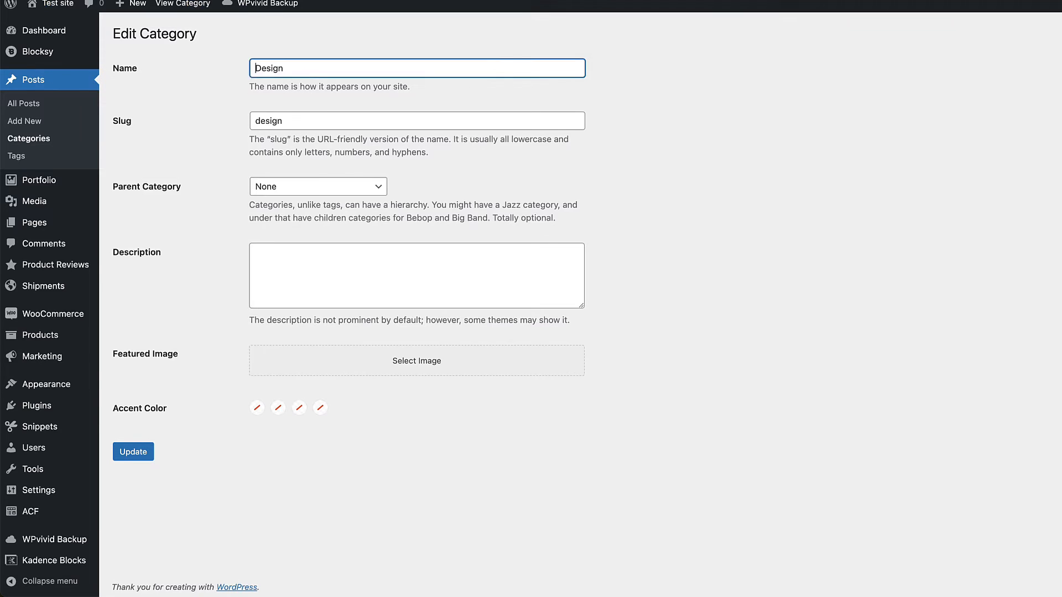
left_click(257, 408)
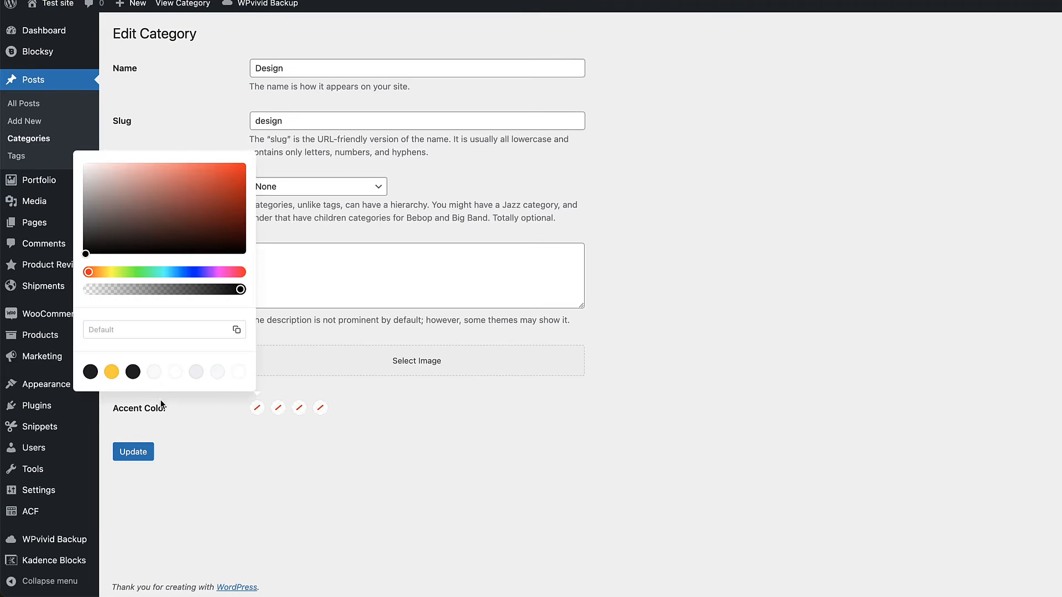
left_click(218, 464)
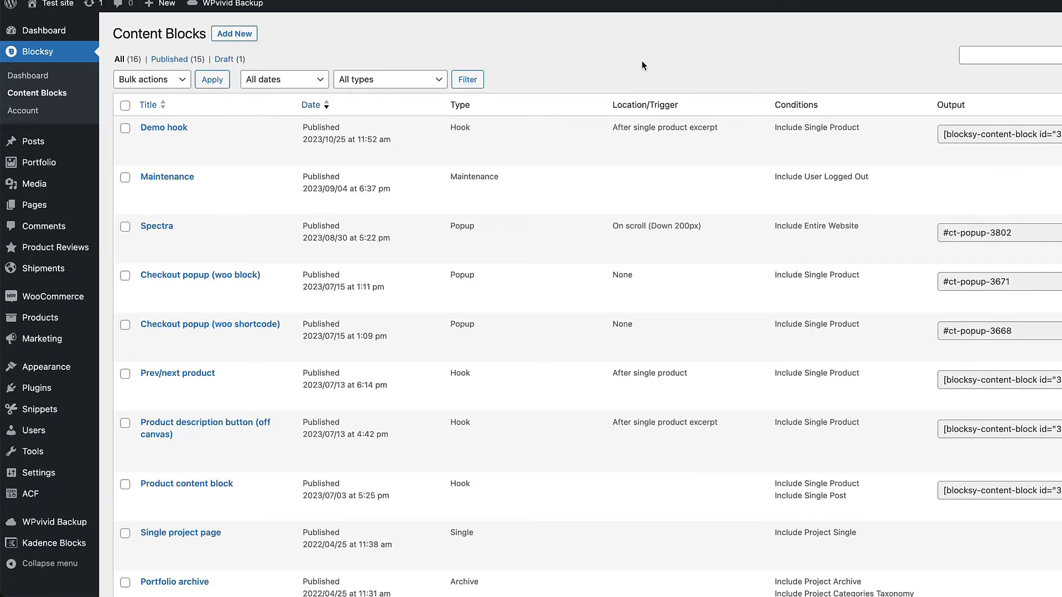
Step: Open the Customizer from the admin and review the General Layout options, including Narrow Container Max Width
mouse_move(30, 407)
mouse_move(48, 373)
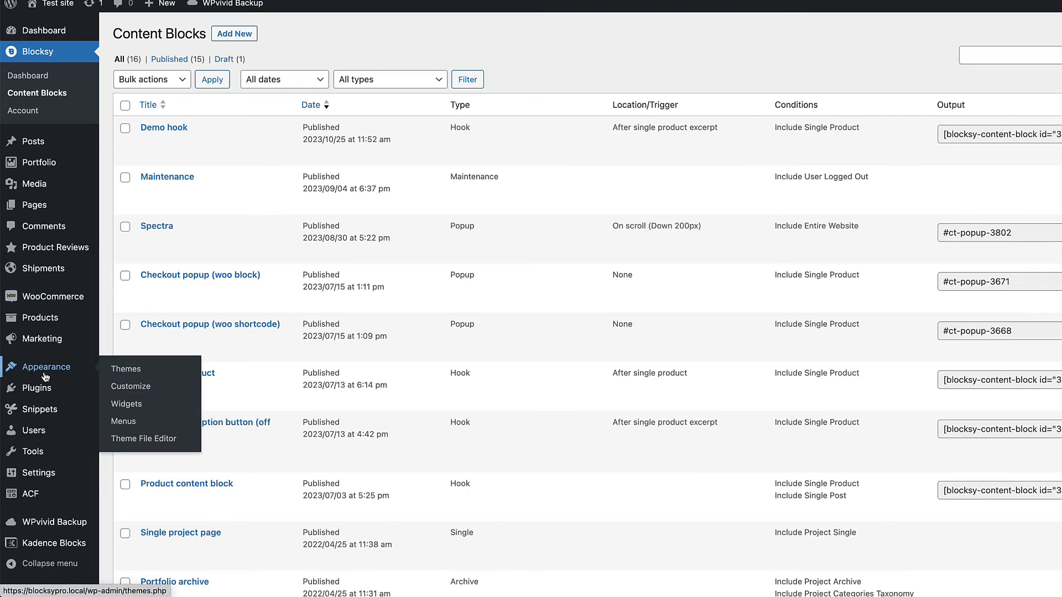
left_click(127, 387)
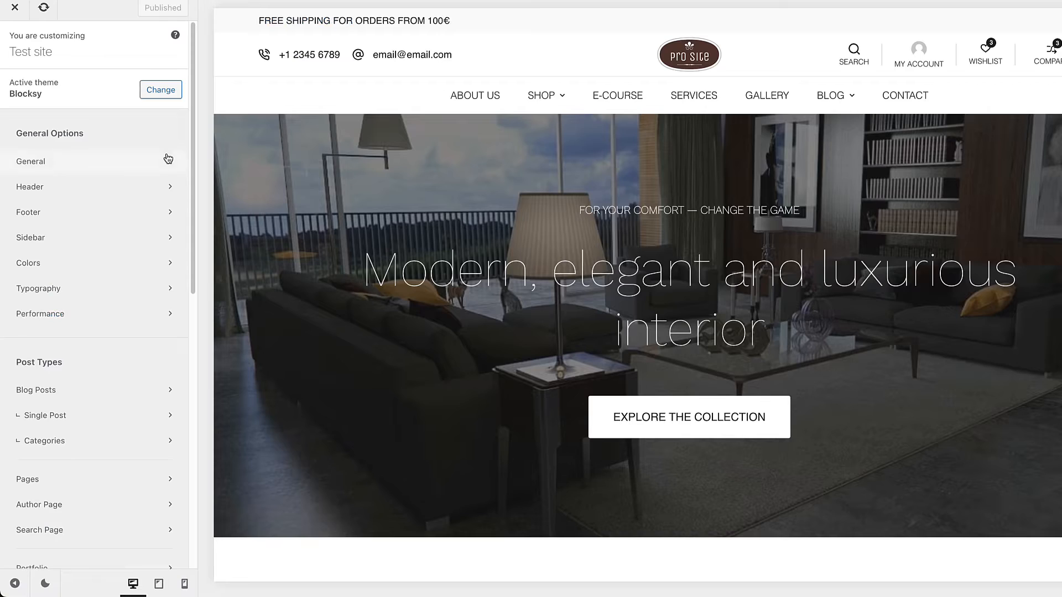
left_click(65, 169)
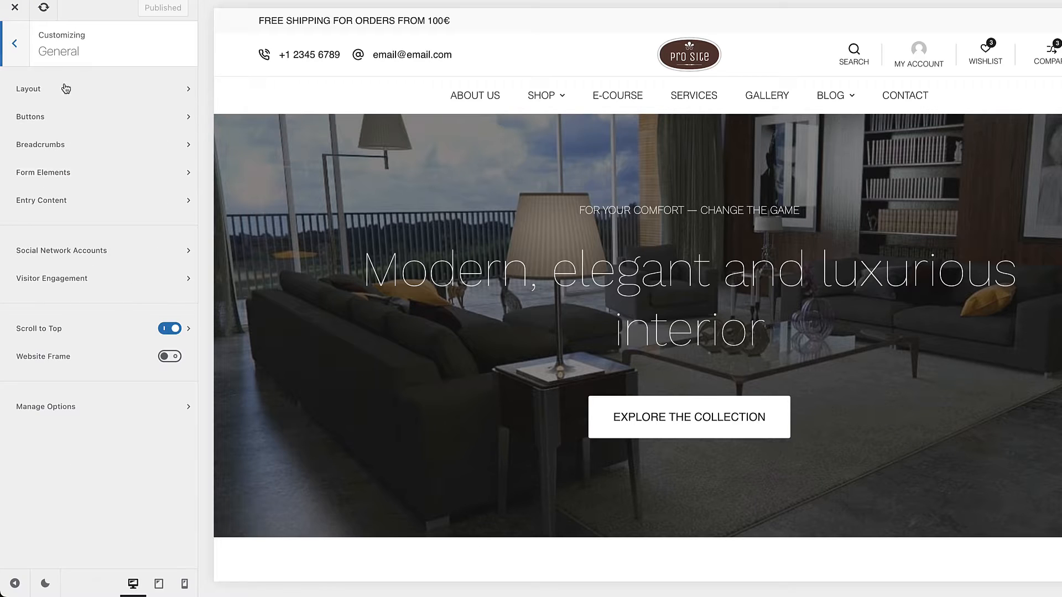
left_click(72, 86)
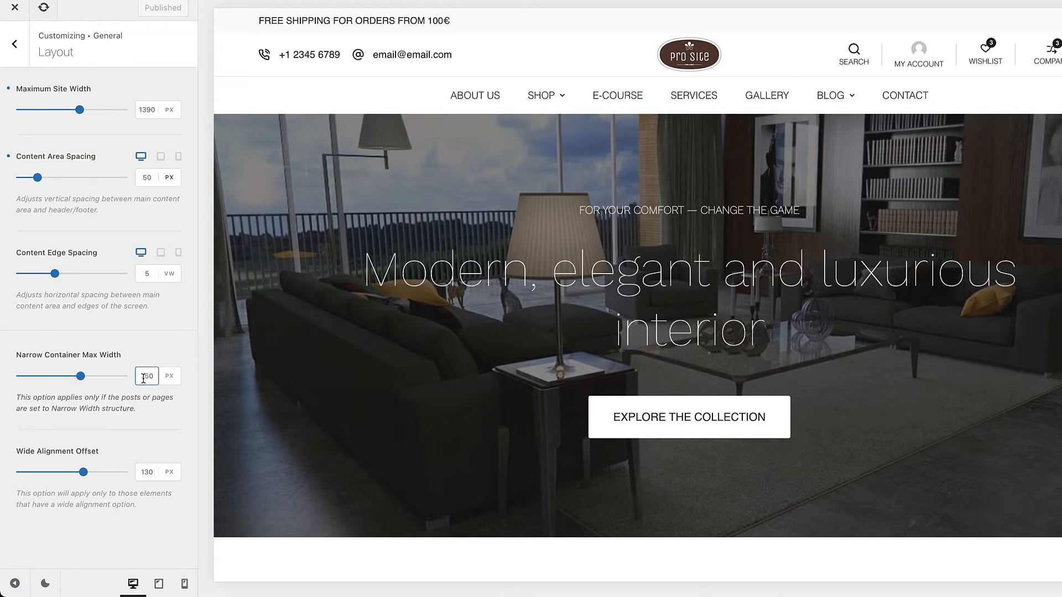
key("Escape")
Step: Review the general and design options for Buttons, previewing the Min Height setting at tablet and mobile sizes
left_click(48, 118)
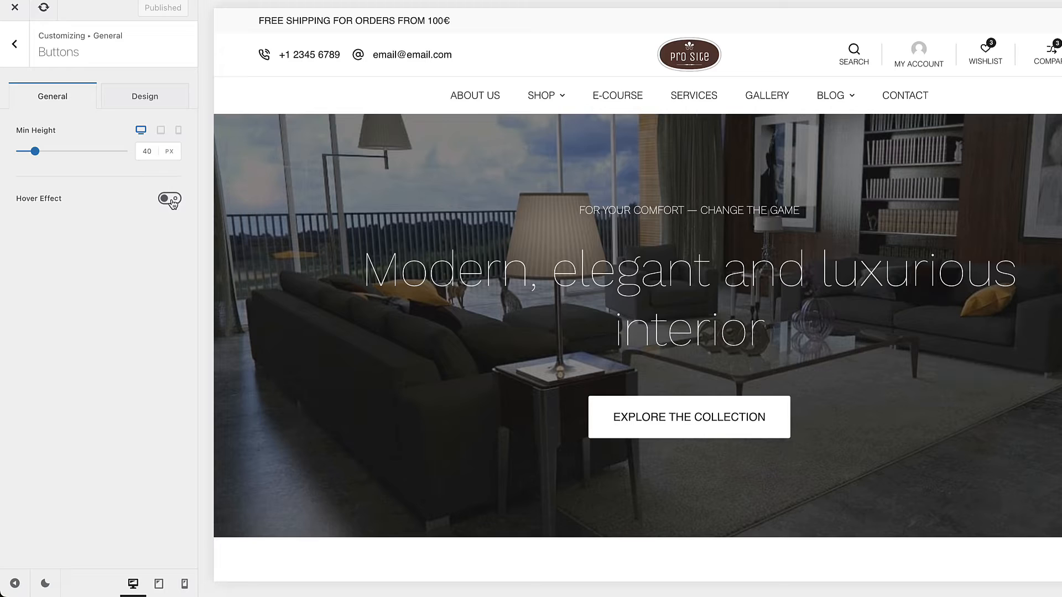
left_click(170, 95)
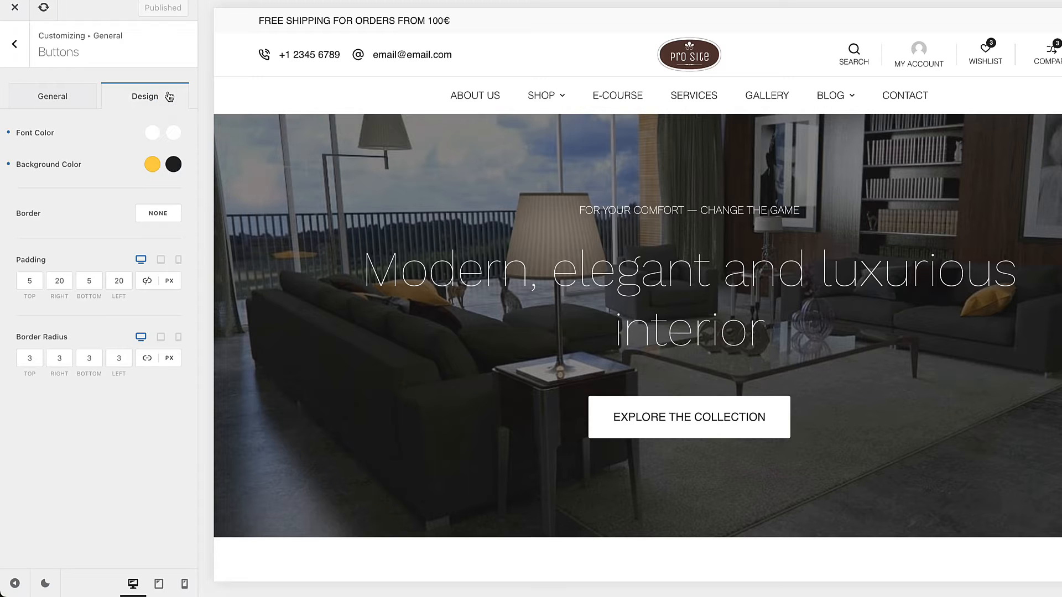
left_click(63, 98)
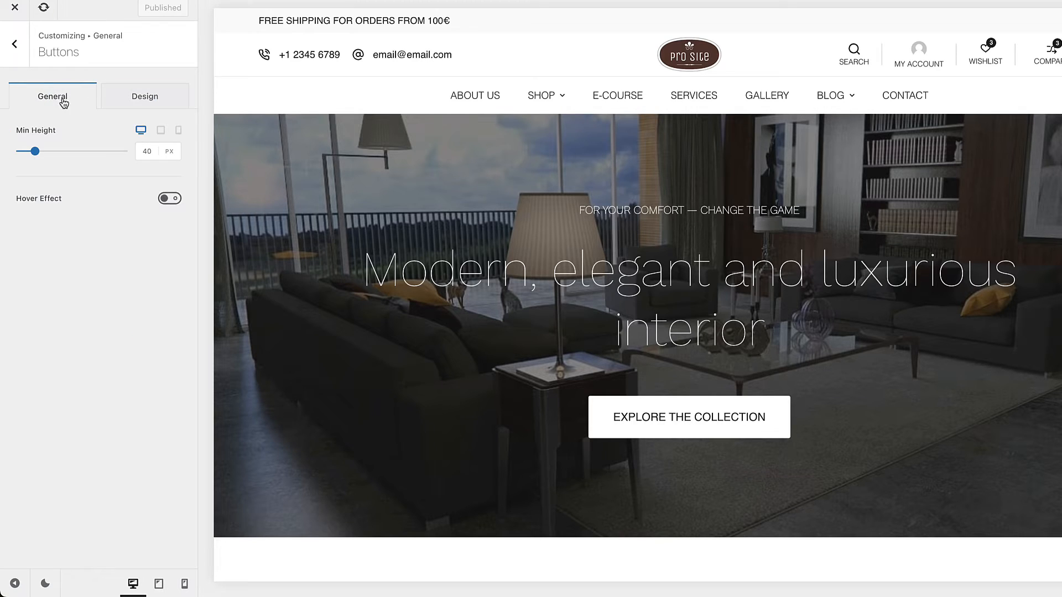
left_click(160, 130)
left_click(178, 130)
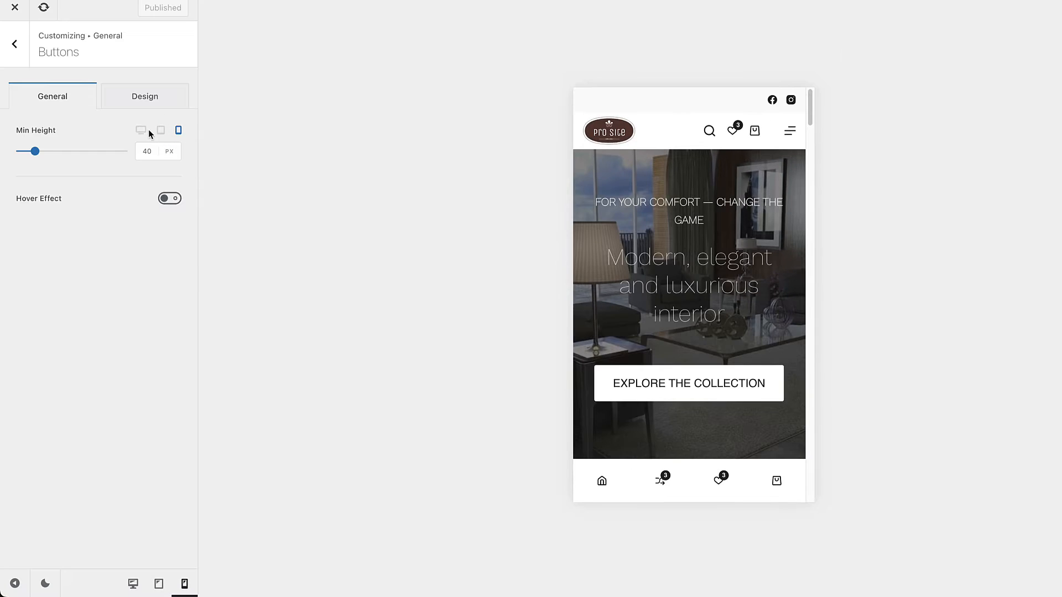
scroll(756, 446, "down", 4)
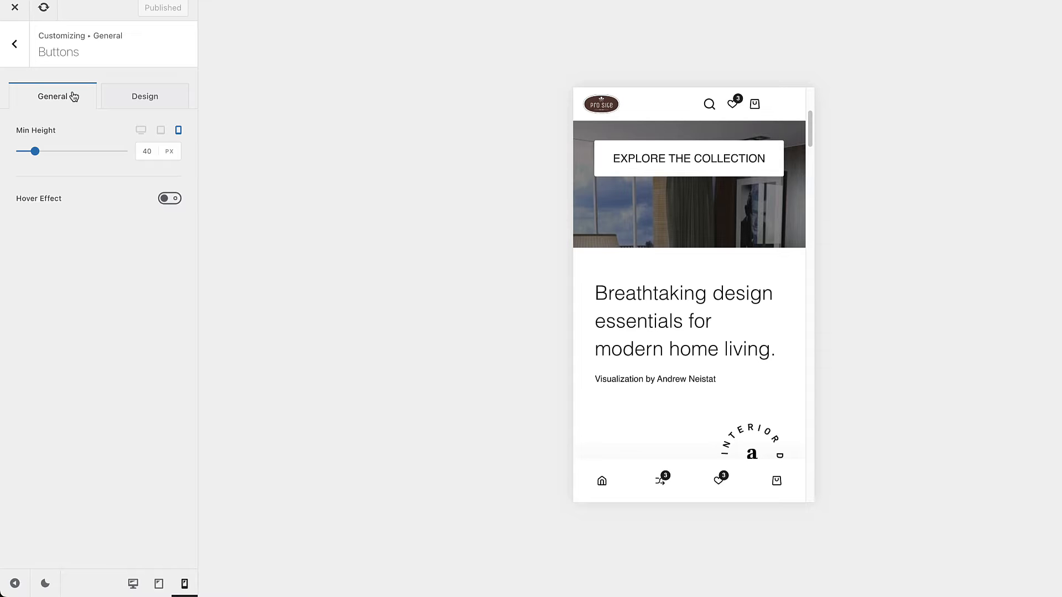
left_click(152, 96)
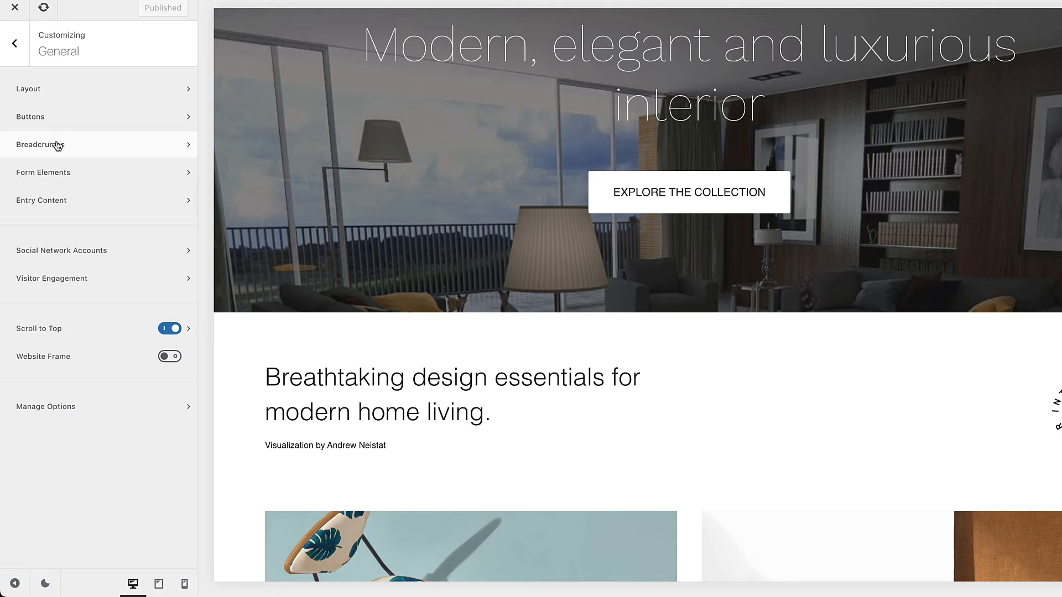
Step: Open the general Breadcrumbs options and load the Services page in the site preview
left_click(58, 146)
scroll(592, 188, "up", 4)
mouse_move(552, 90)
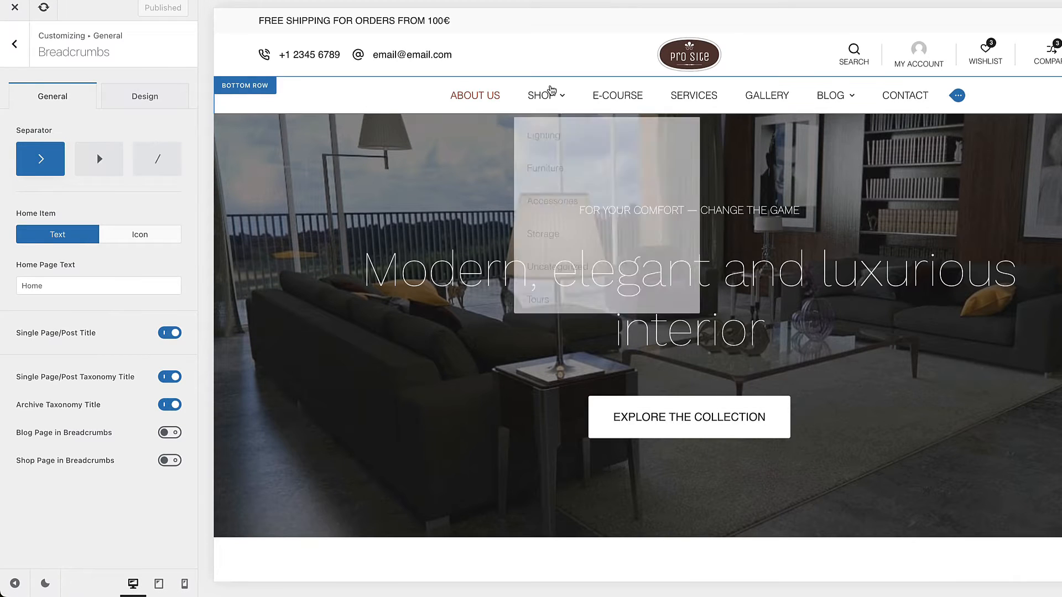
left_click(689, 95)
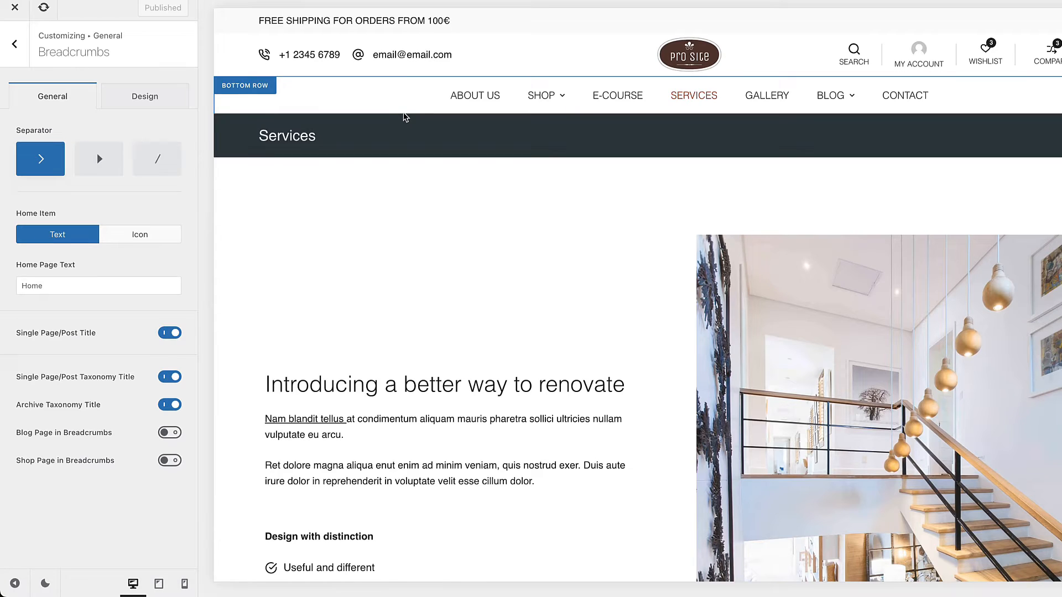
mouse_move(323, 137)
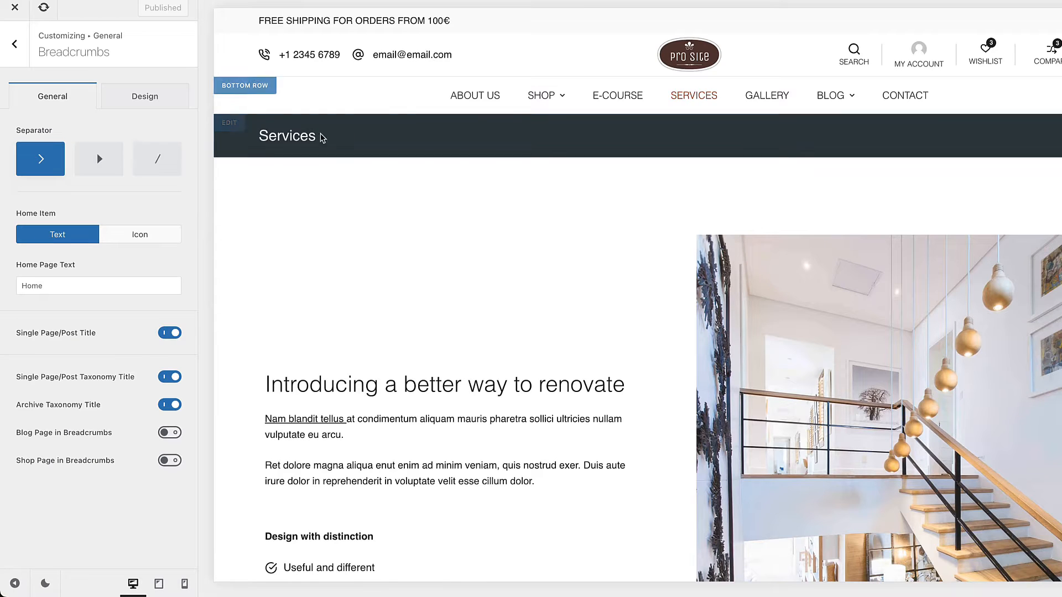
Step: Turn on breadcrumbs in the Services page title and check the Home Page Text option in the Breadcrumbs settings
left_click(232, 129)
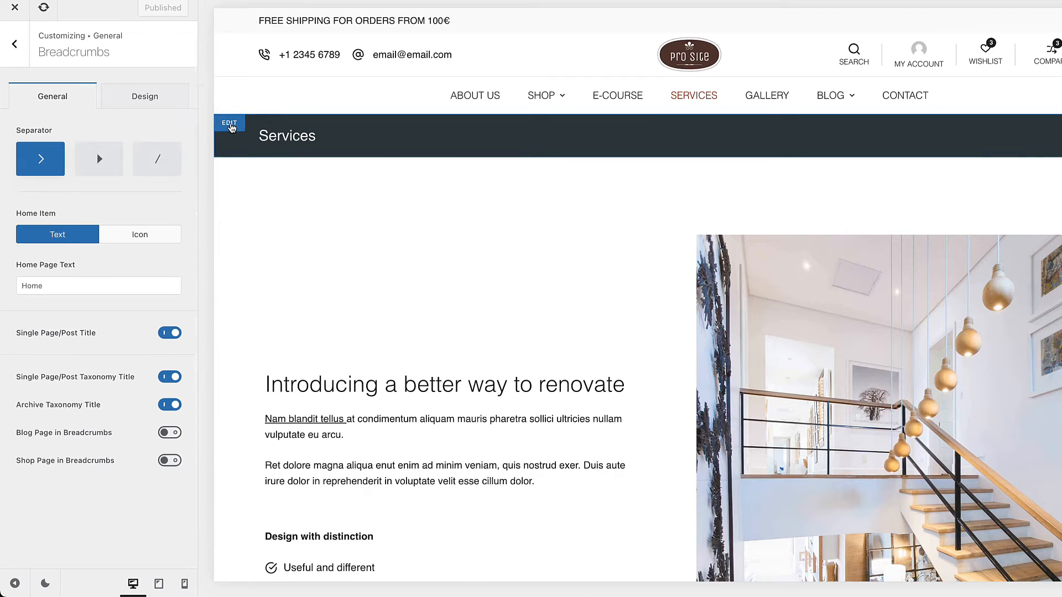
left_click(28, 300)
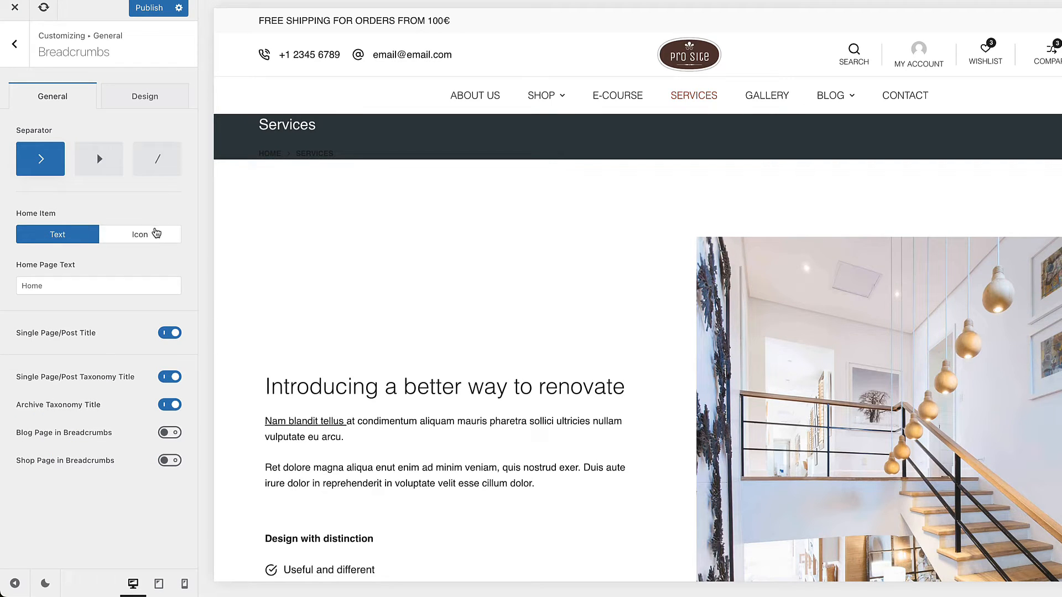
double_click(33, 285)
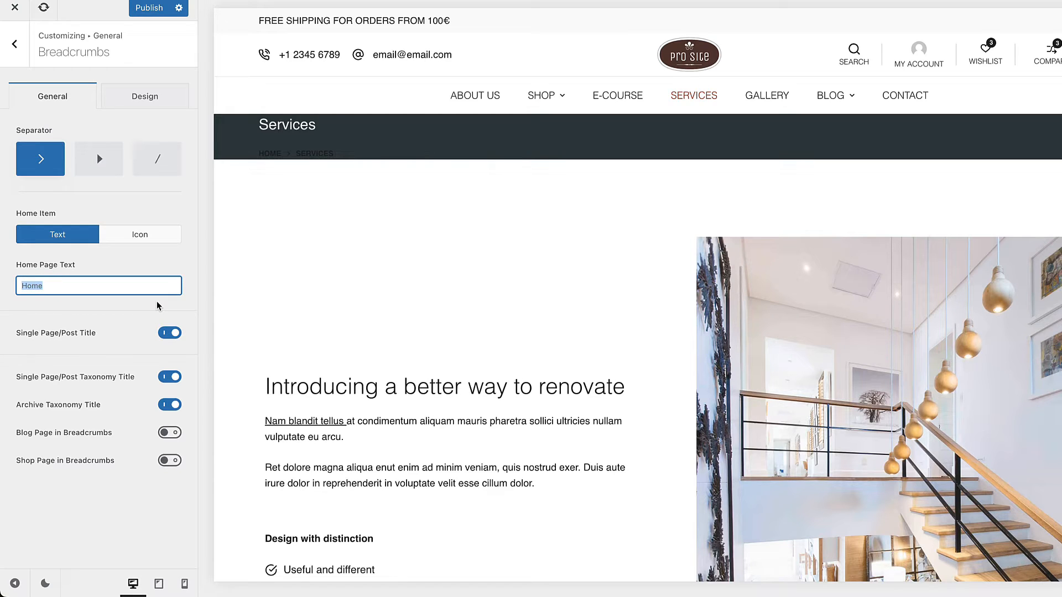
Step: Set the first two Breadcrumbs Font Color values to white (#ffffff) and return to the General options
left_click(133, 107)
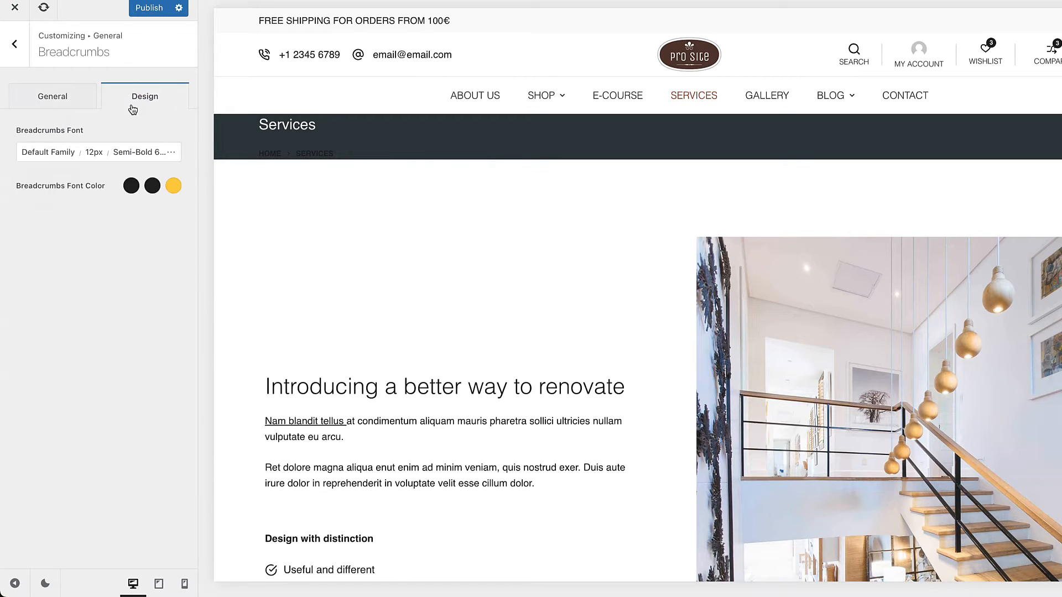
left_click(129, 186)
left_click_drag(34, 226, 17, 213)
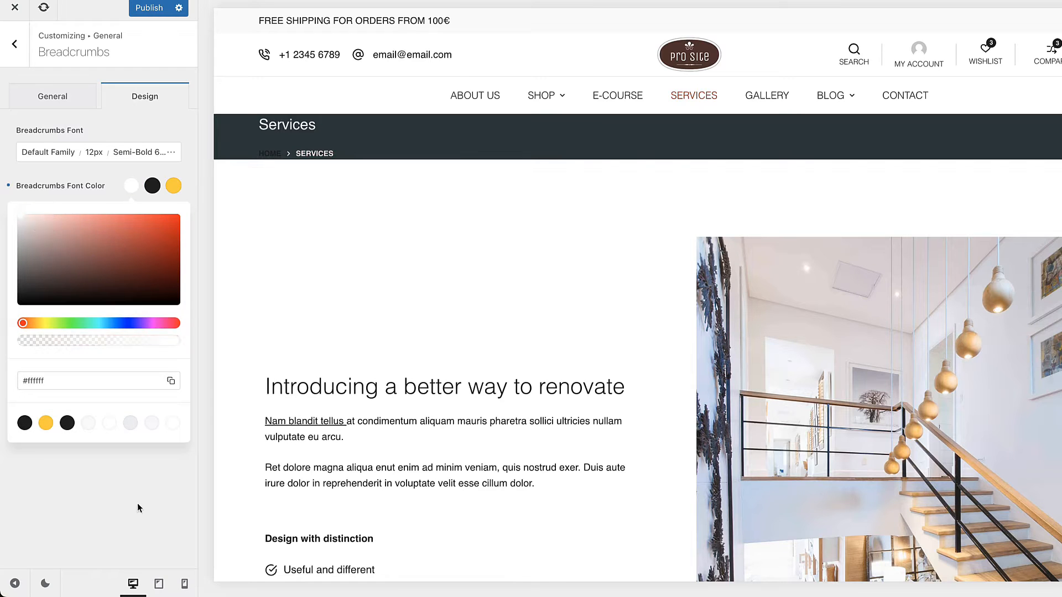
left_click(138, 508)
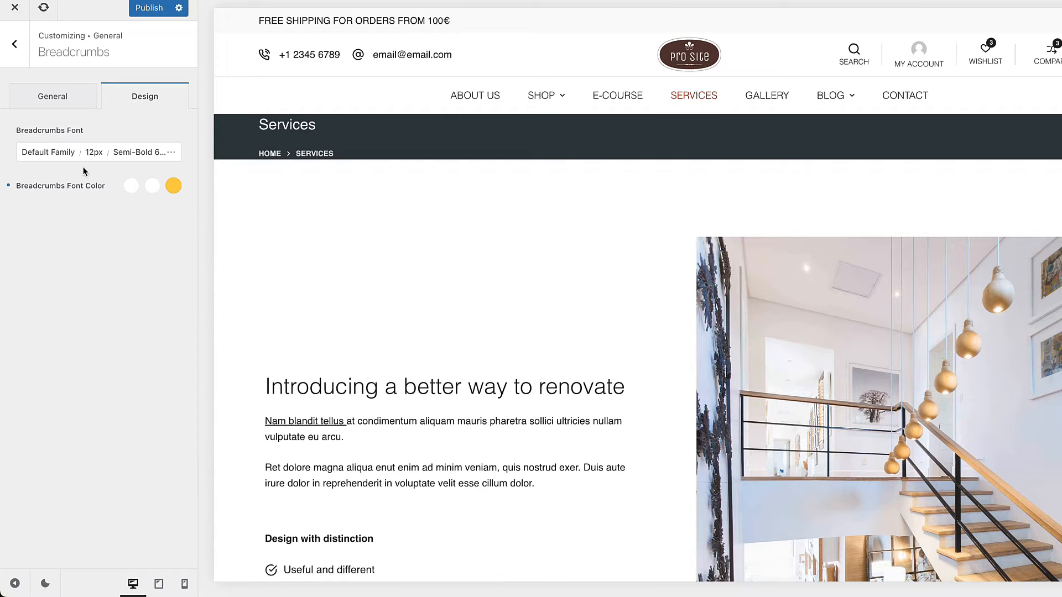
left_click(14, 43)
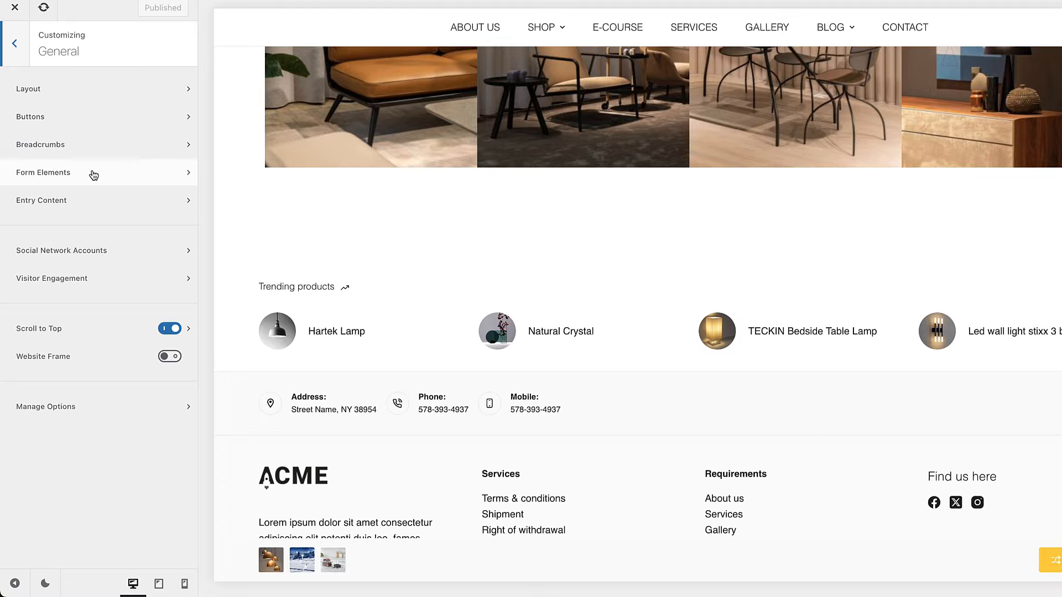
Step: Open the Form Elements options and bring up the Checkout page's billing form in the site preview
left_click(93, 175)
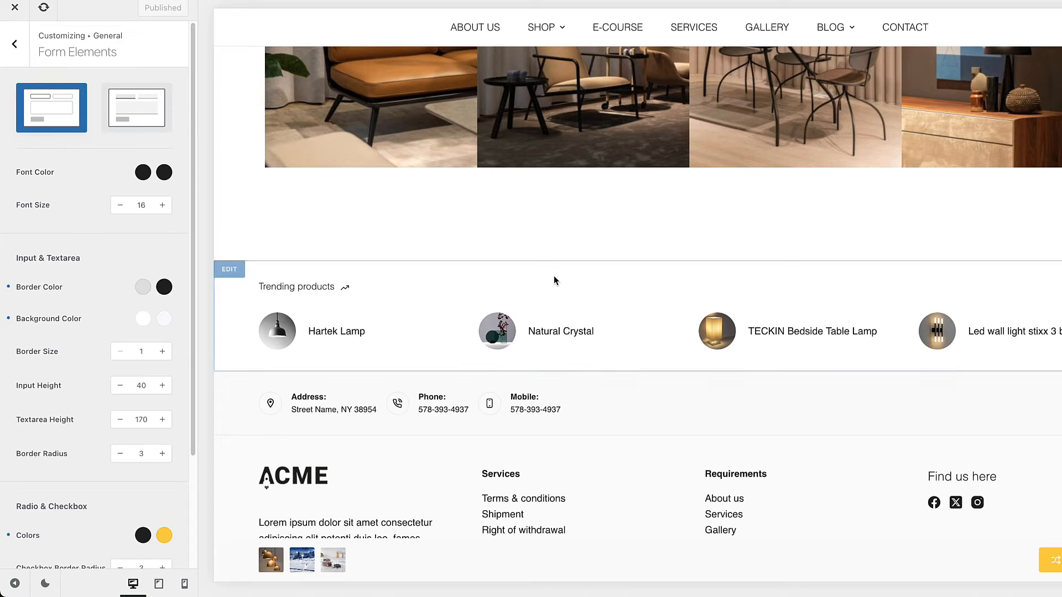
scroll(553, 280, "up", 15)
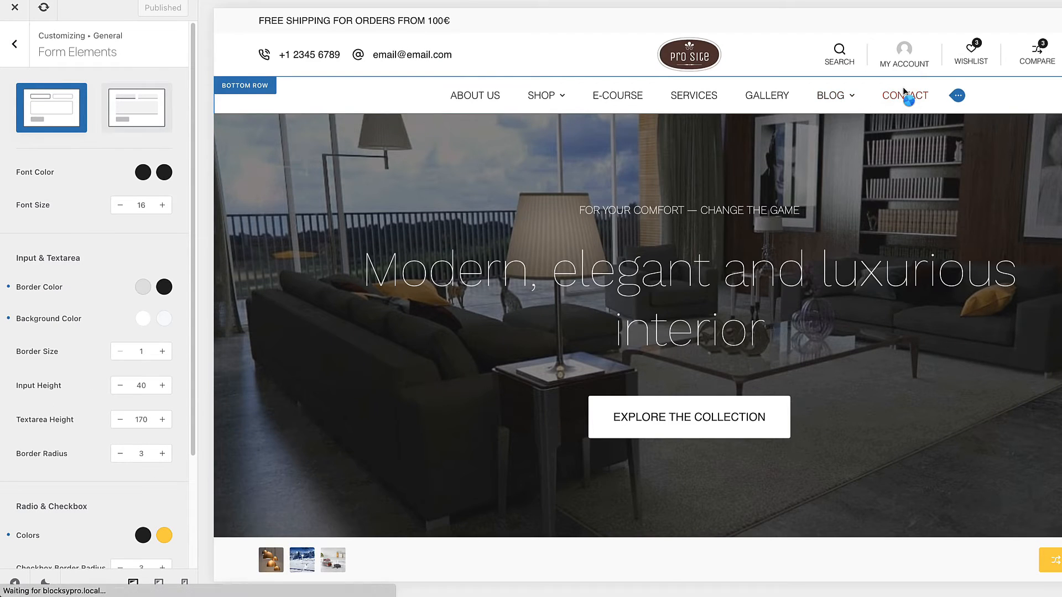
scroll(635, 363, "down", 2)
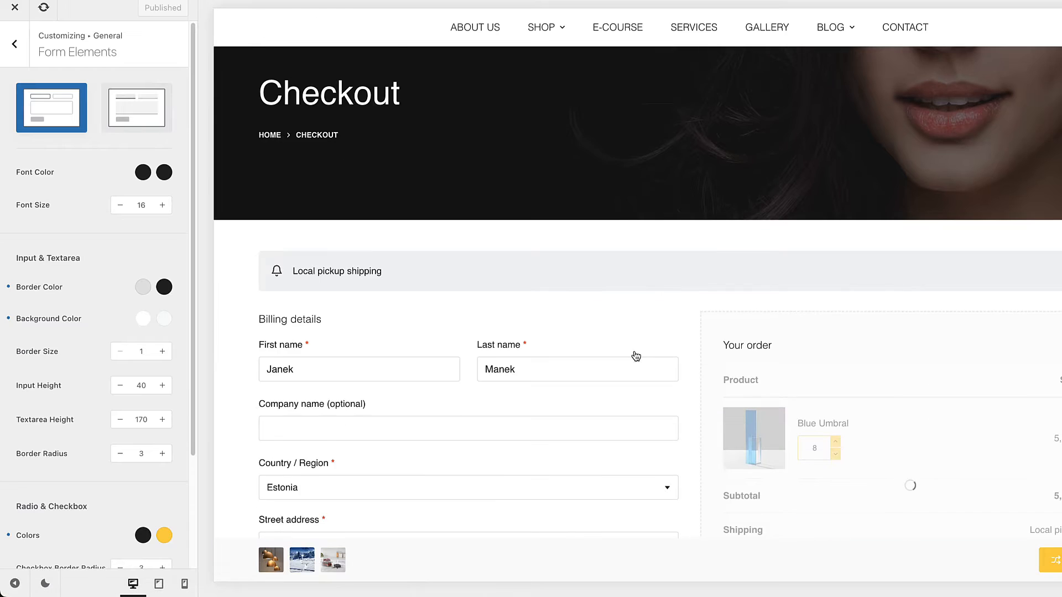
scroll(636, 356, "down", 4)
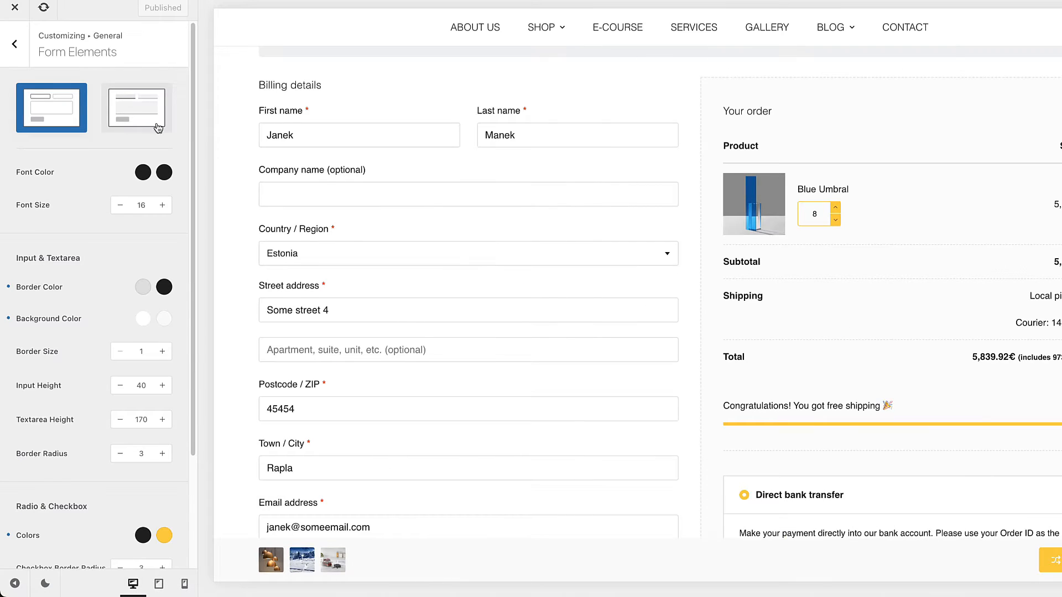
Step: Try the Modern form style on the checkout form, restore the boxed style, and review the remaining Form Elements options
left_click(132, 105)
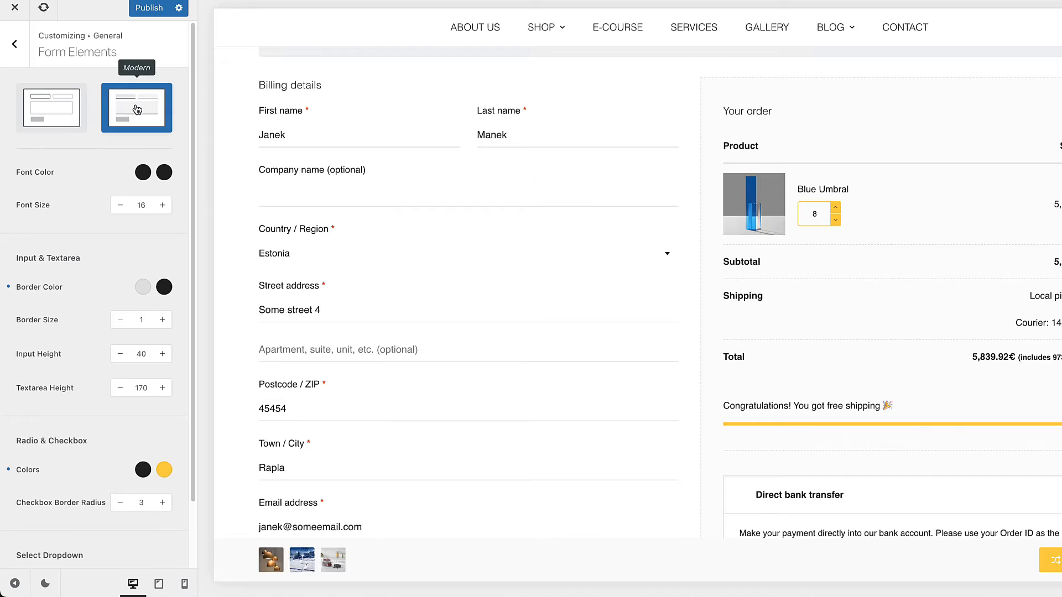
left_click(61, 110)
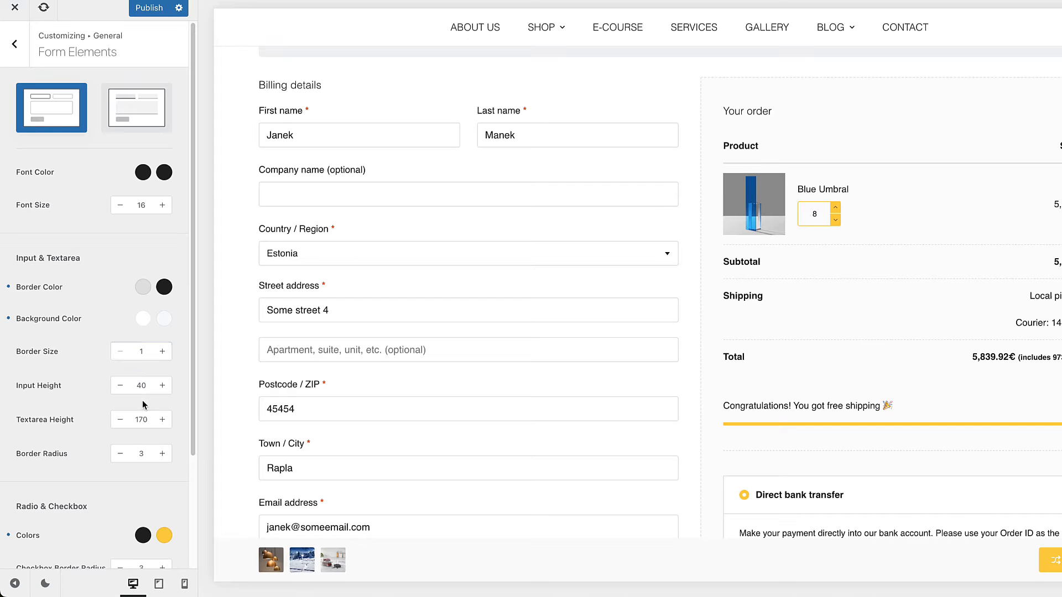
scroll(131, 415, "down", 3)
scroll(133, 410, "down", 2)
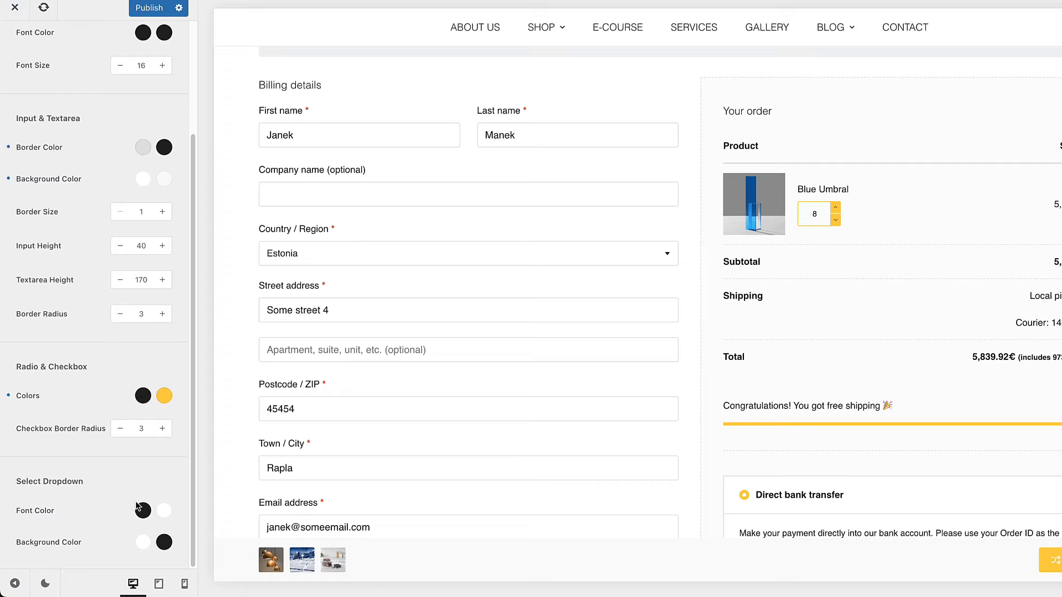
scroll(132, 333, "up", 5)
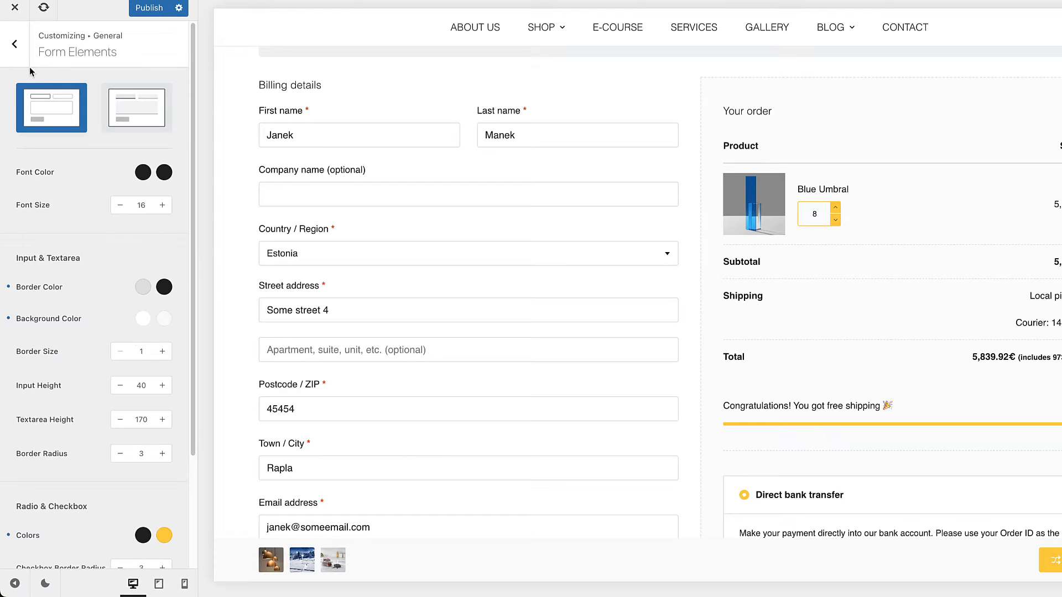
Step: Open the Entry Content options and check the available Content Spacing choices
left_click(16, 46)
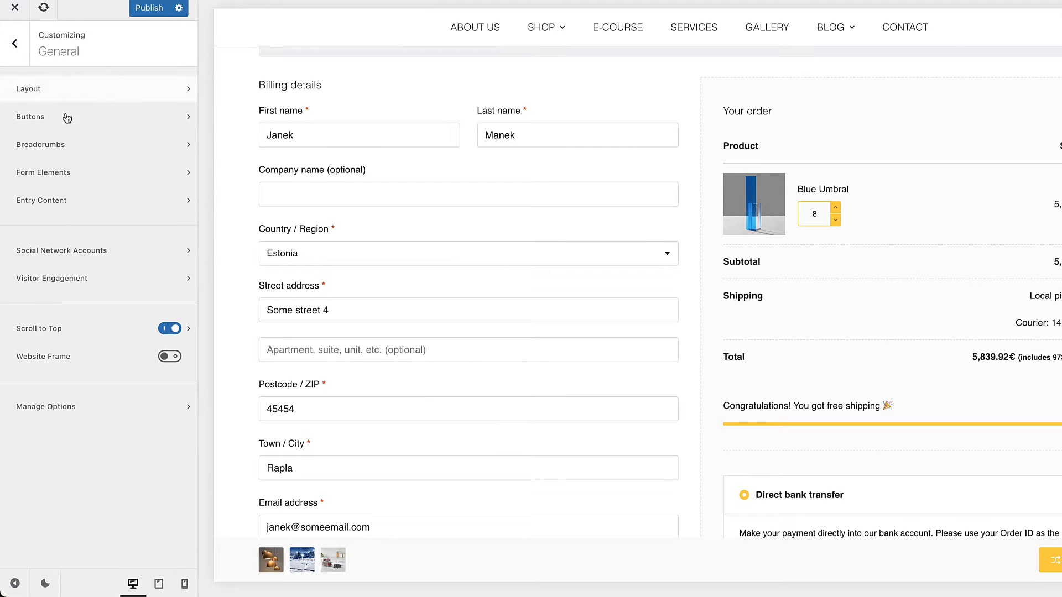
left_click(60, 201)
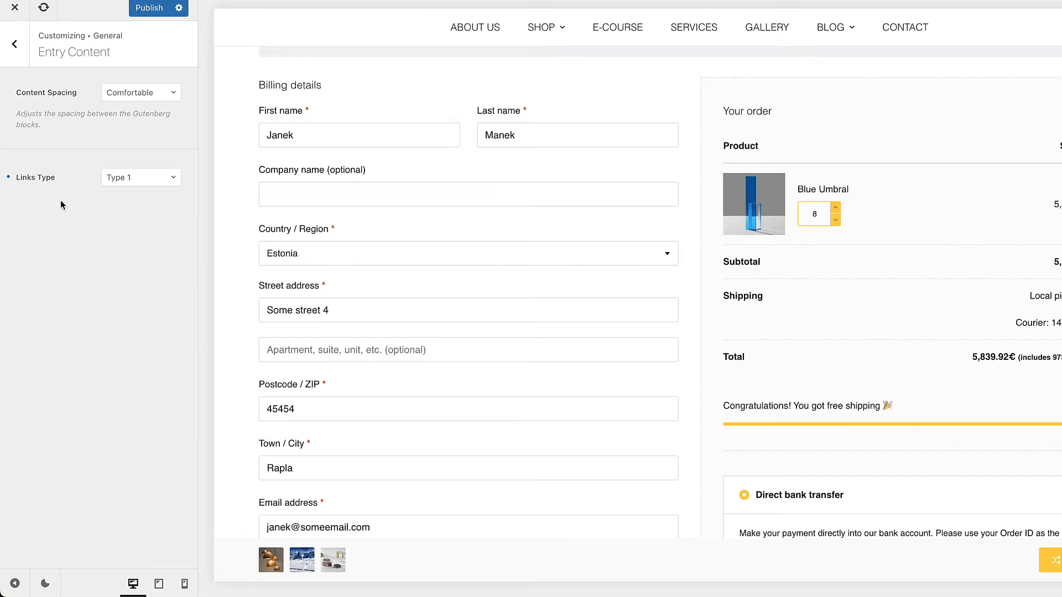
left_click(149, 98)
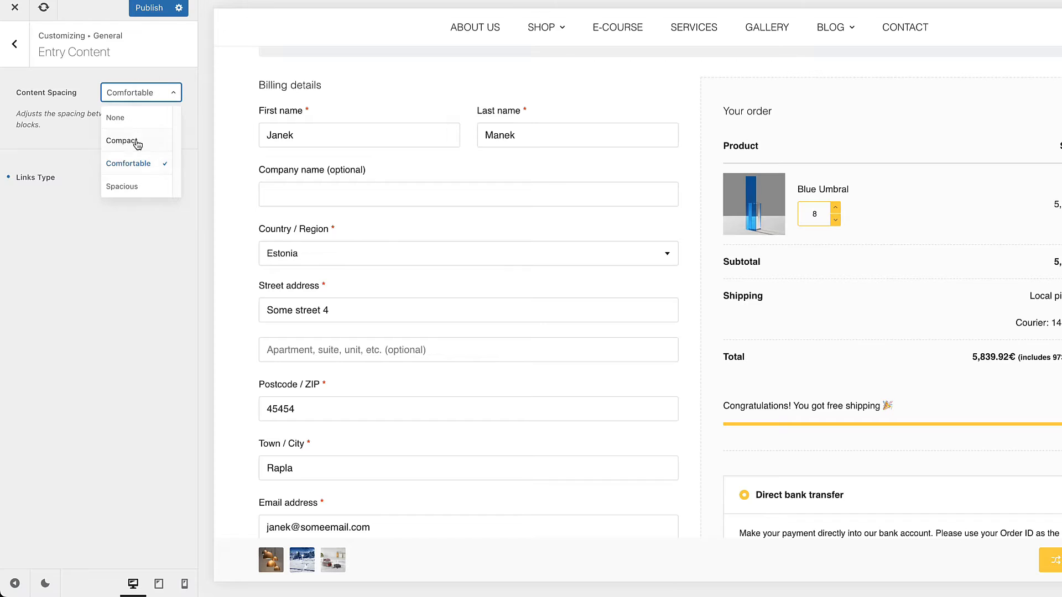
left_click(90, 287)
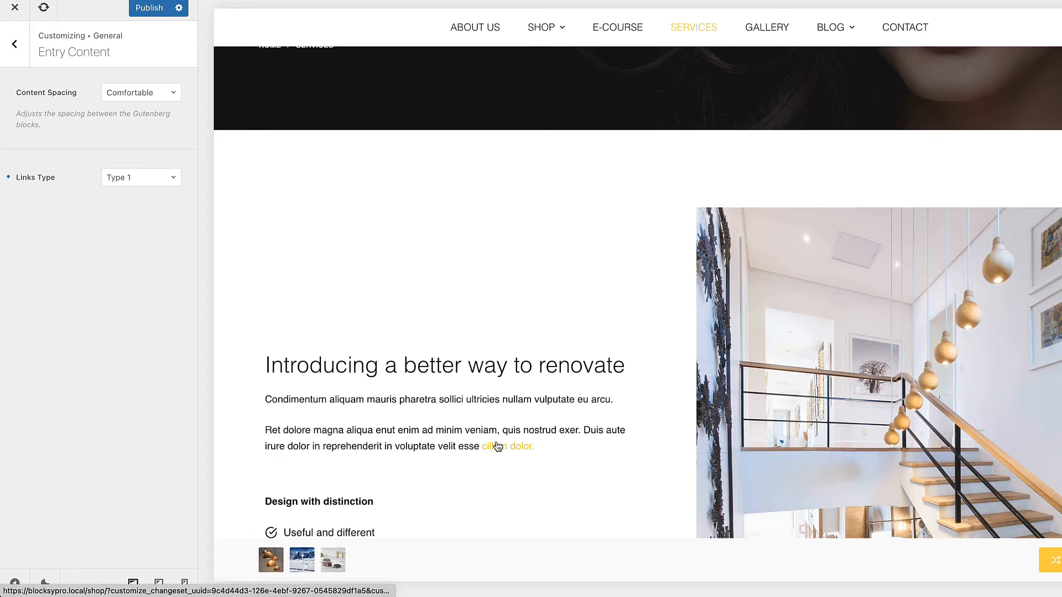
Step: Try Links Type 2, Type 4 and Type 5 on the Services page link, and set it back to Type 1
left_click(138, 176)
left_click(125, 225)
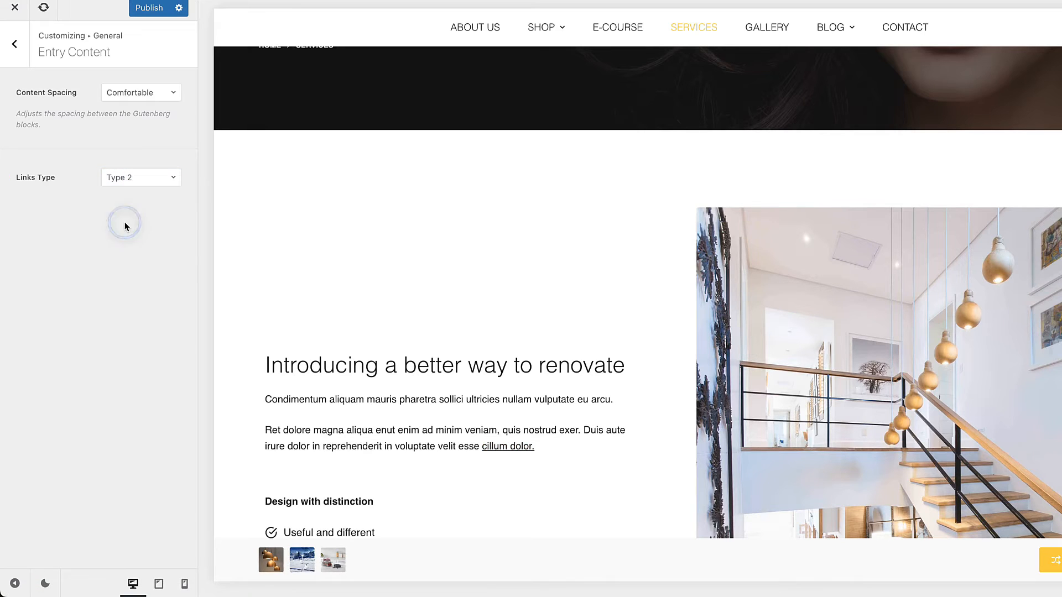
left_click(144, 175)
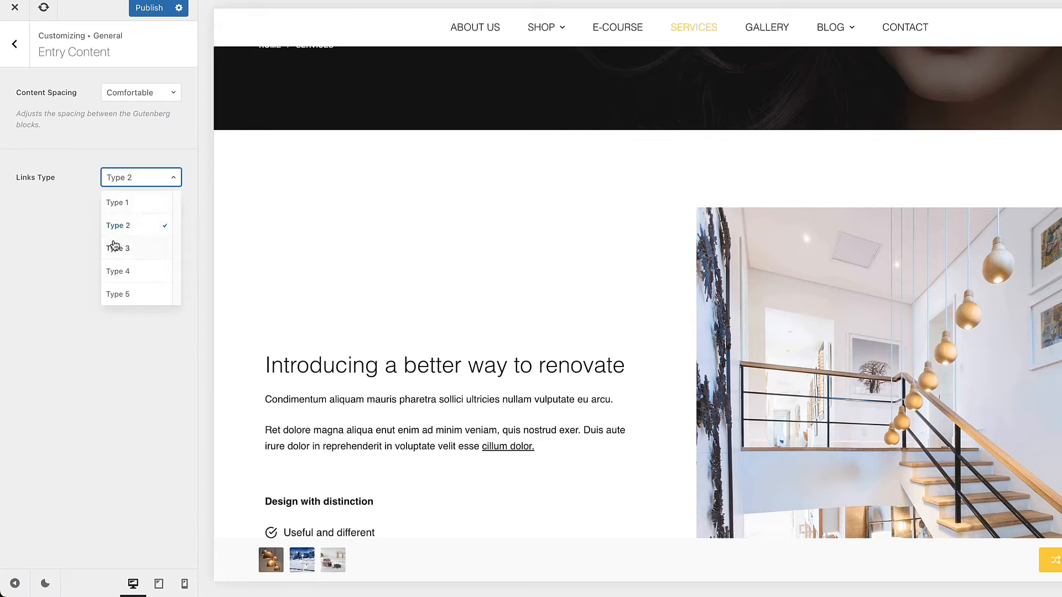
left_click(118, 271)
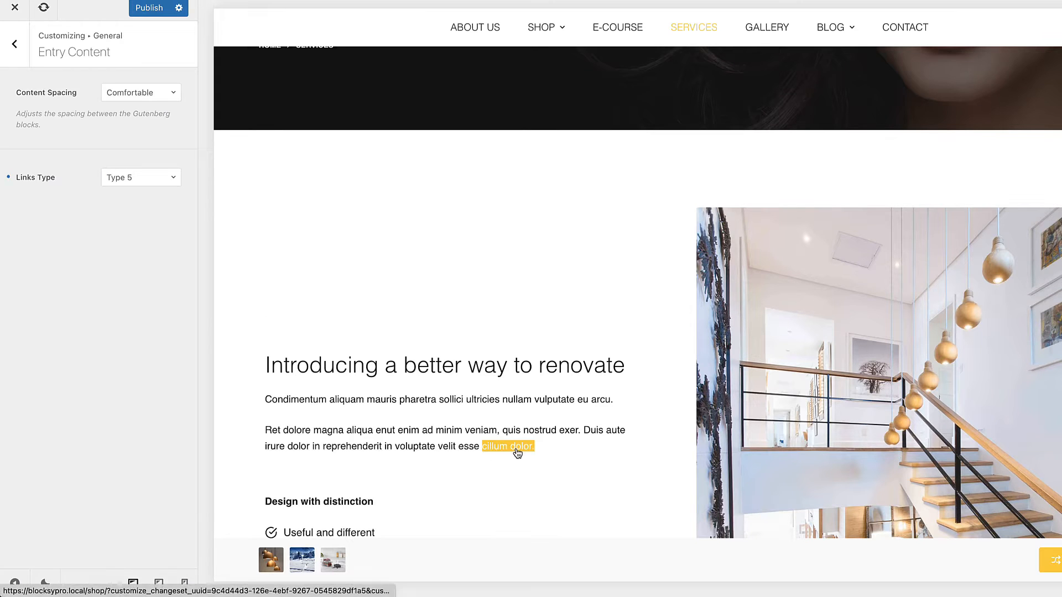
left_click(128, 177)
left_click(116, 203)
left_click(15, 43)
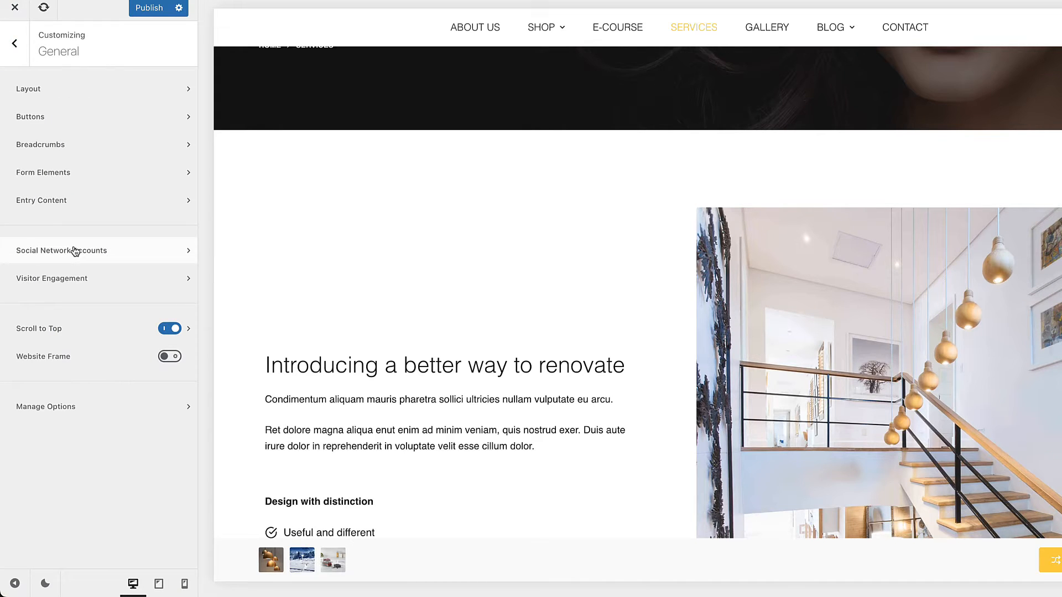
Step: Follow the link from the header's Socials element to Social Network Accounts and review the available account fields
left_click(75, 252)
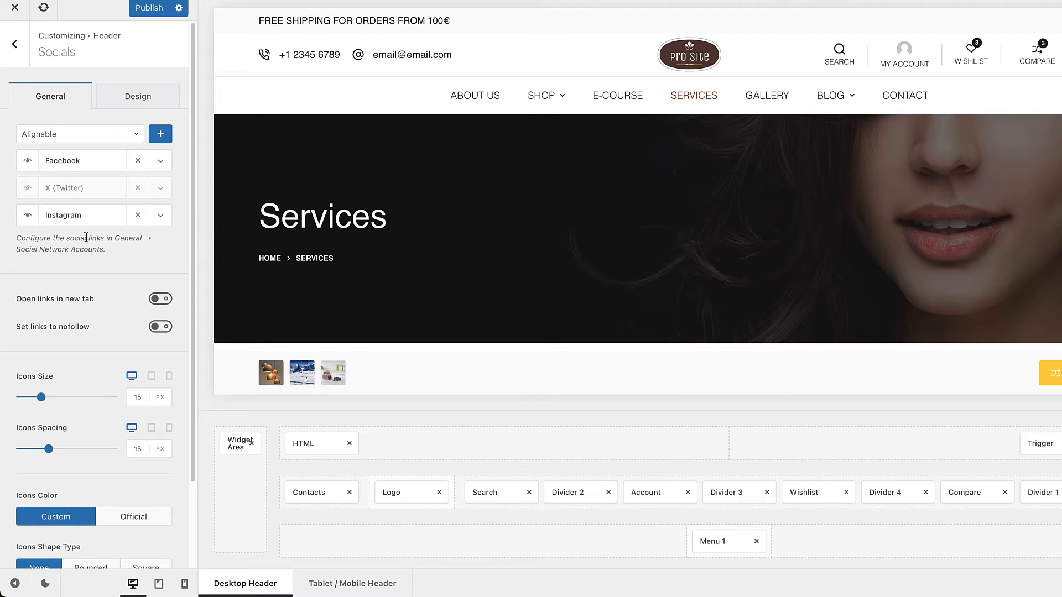
left_click(58, 249)
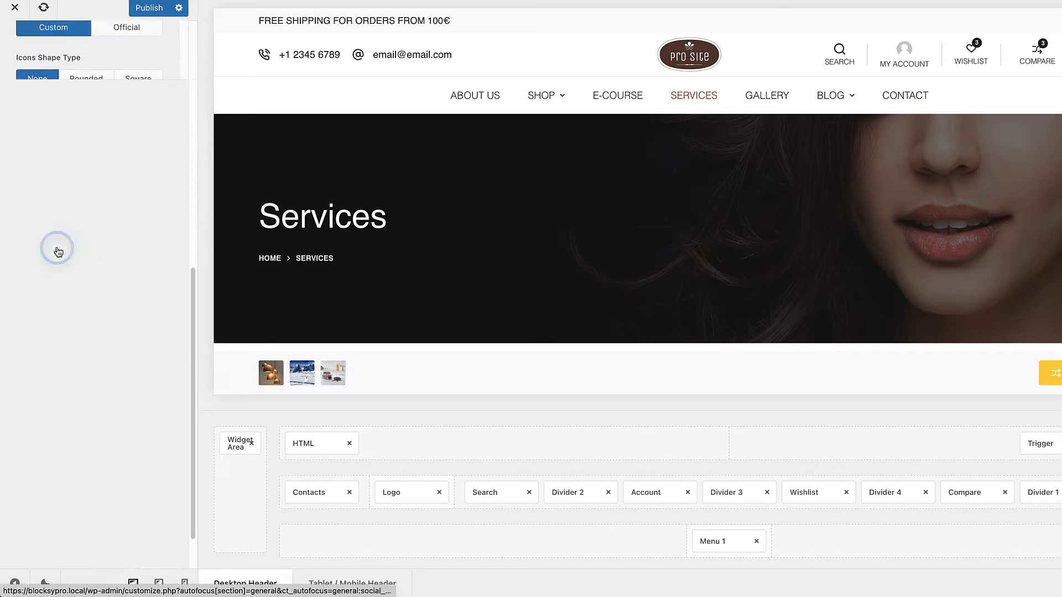
scroll(65, 230, "down", 10)
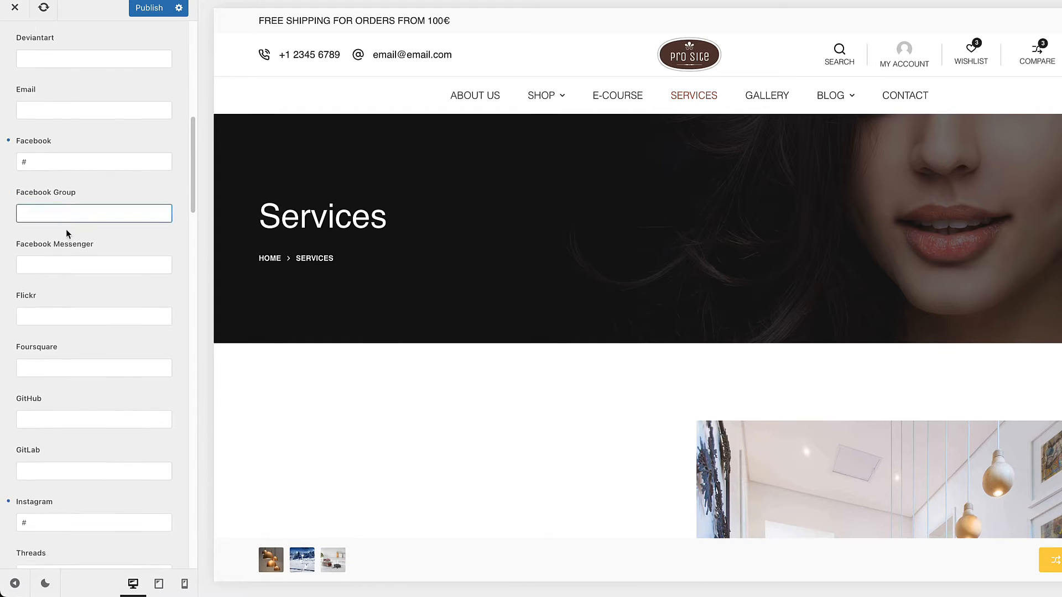
scroll(69, 233, "up", 12)
left_click(13, 43)
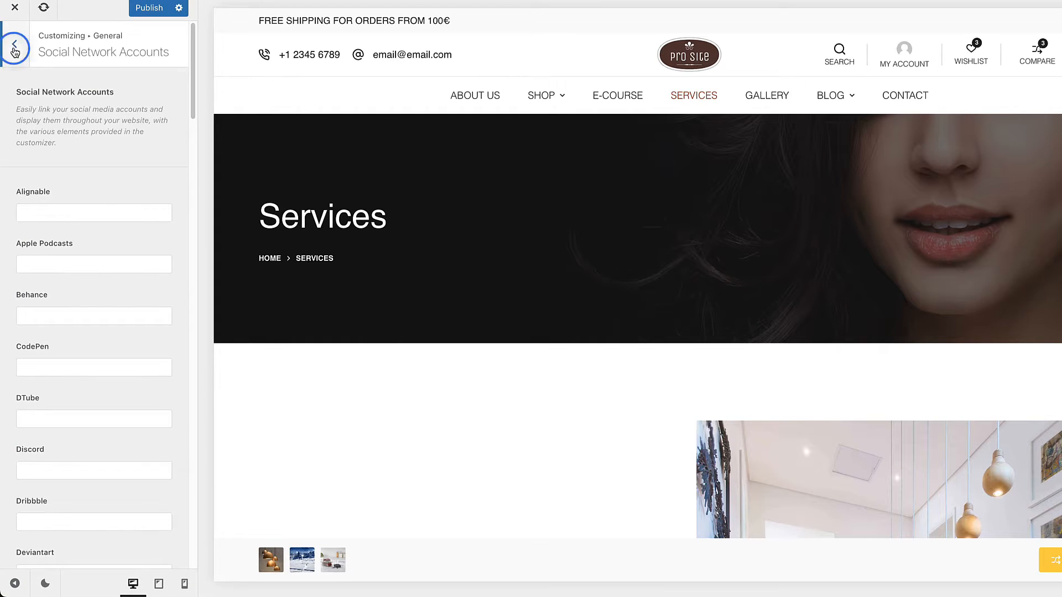
Step: Review the Visitor Engagement options, including the Google Analytics v4 tracking ID field, and return to the General options
left_click(75, 271)
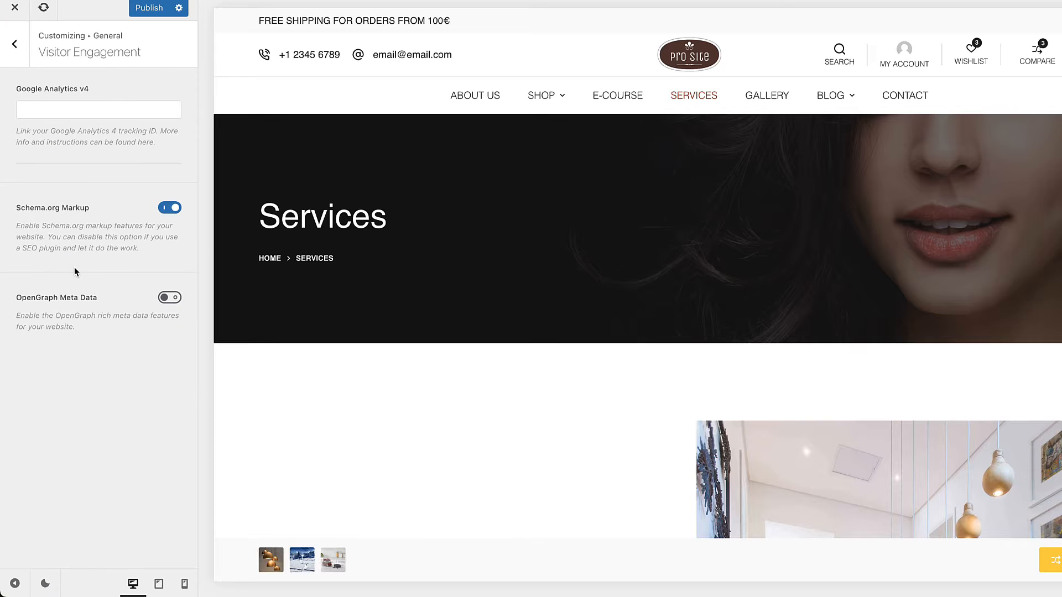
left_click(64, 112)
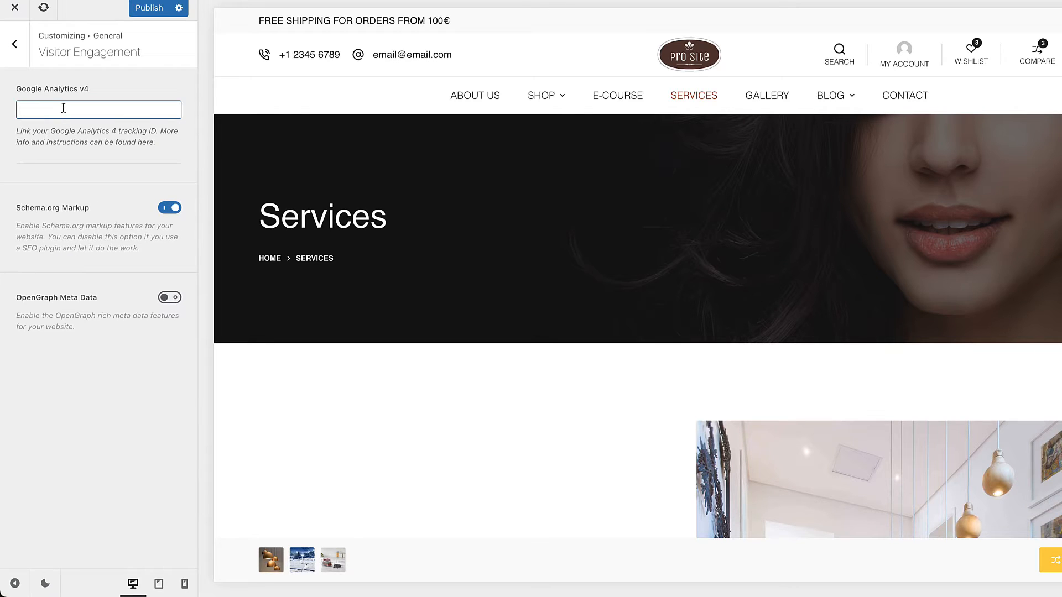
left_click(64, 108)
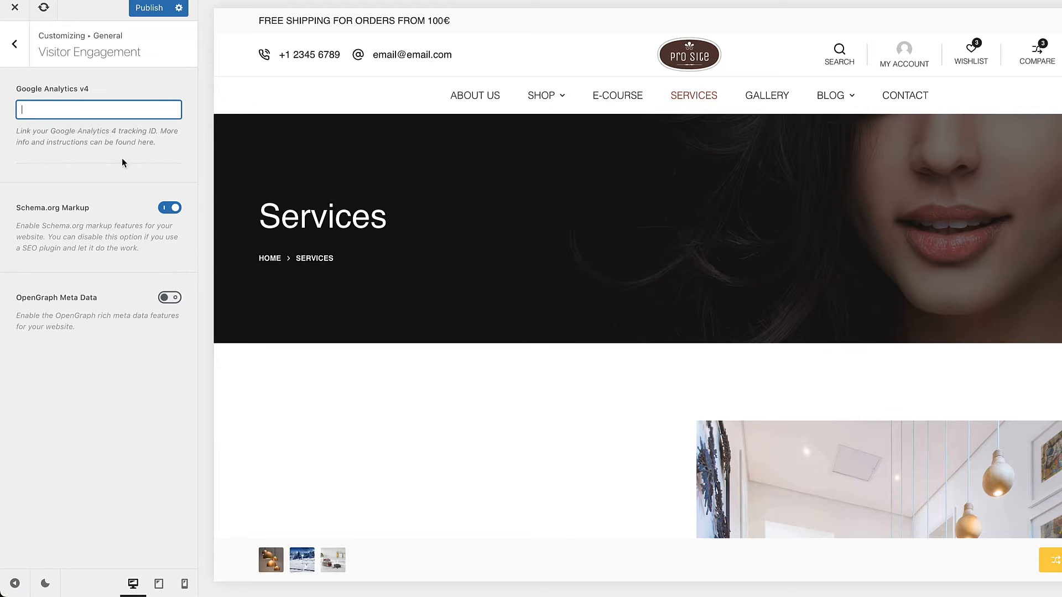
left_click(14, 44)
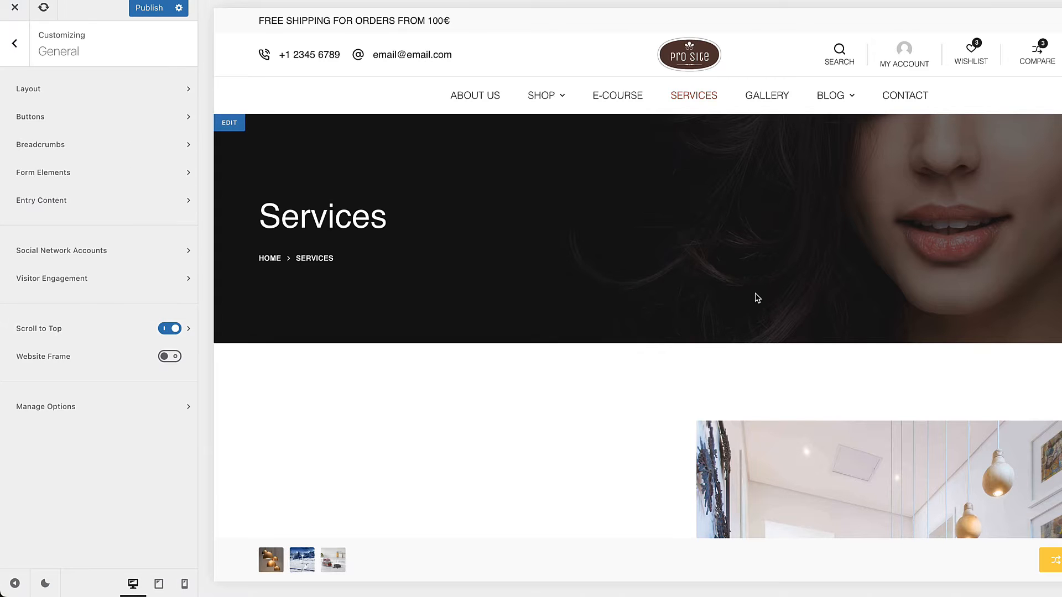
Step: Find the scroll-to-top button at the end of the Services page and review its General and Design options
scroll(758, 298, "down", 15)
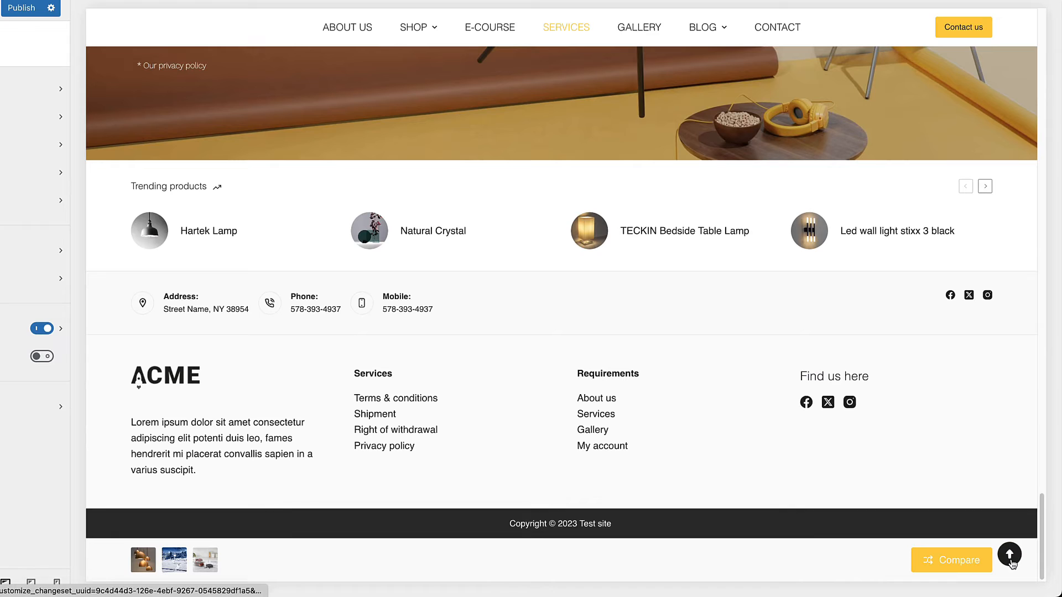
left_click(1010, 556)
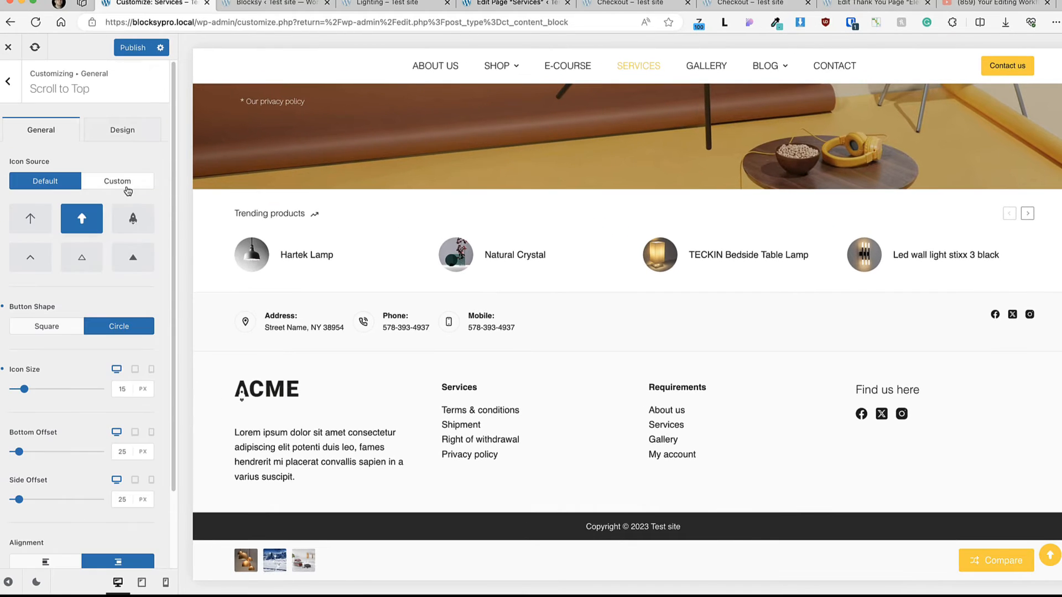
left_click(133, 129)
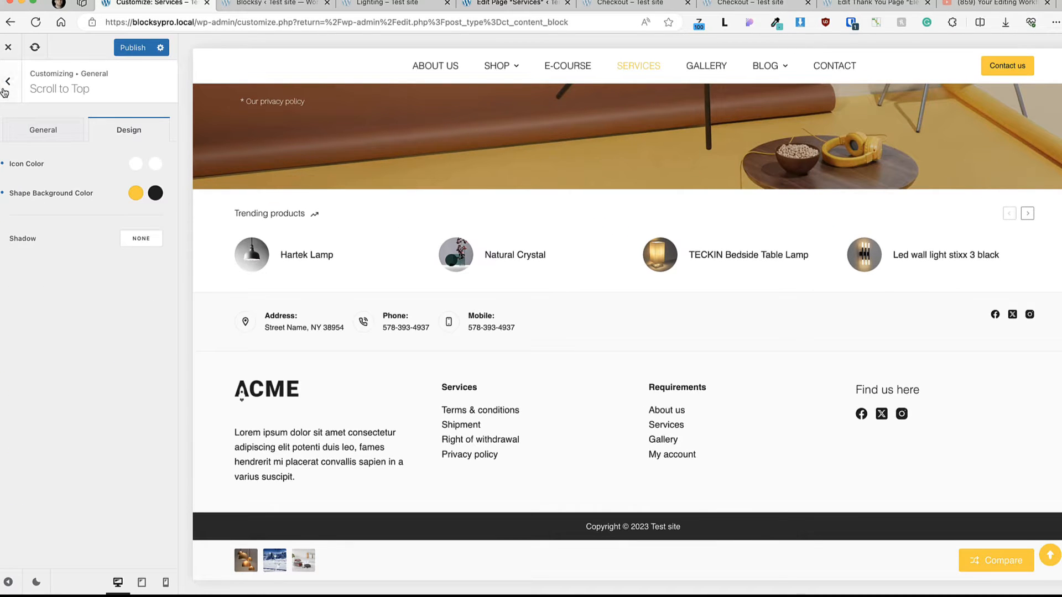
left_click(10, 86)
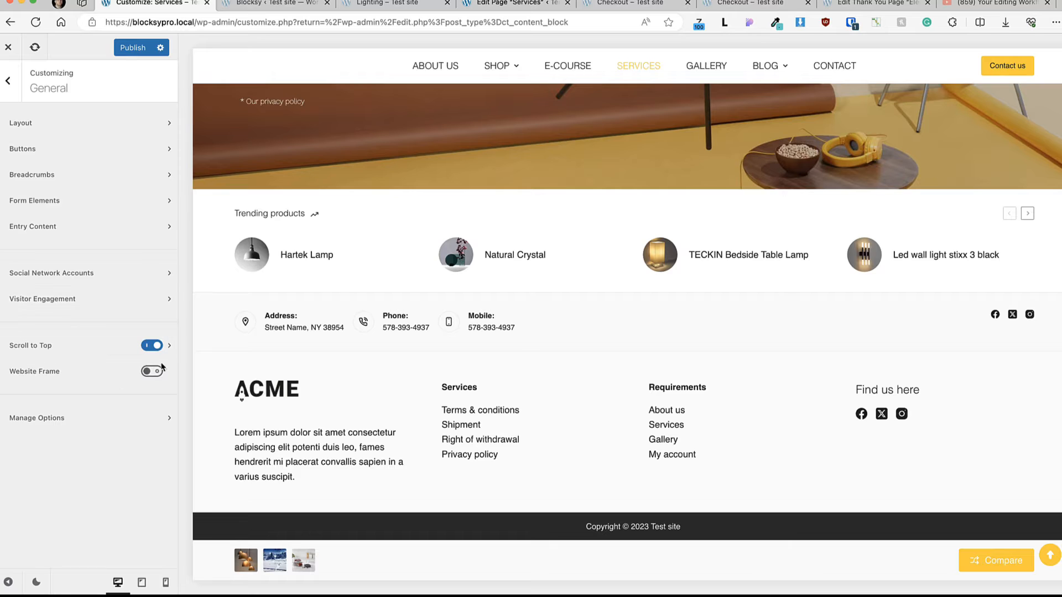
Step: Try the Website Frame around the site with the yellow palette color, and switch the frame back off
left_click(148, 373)
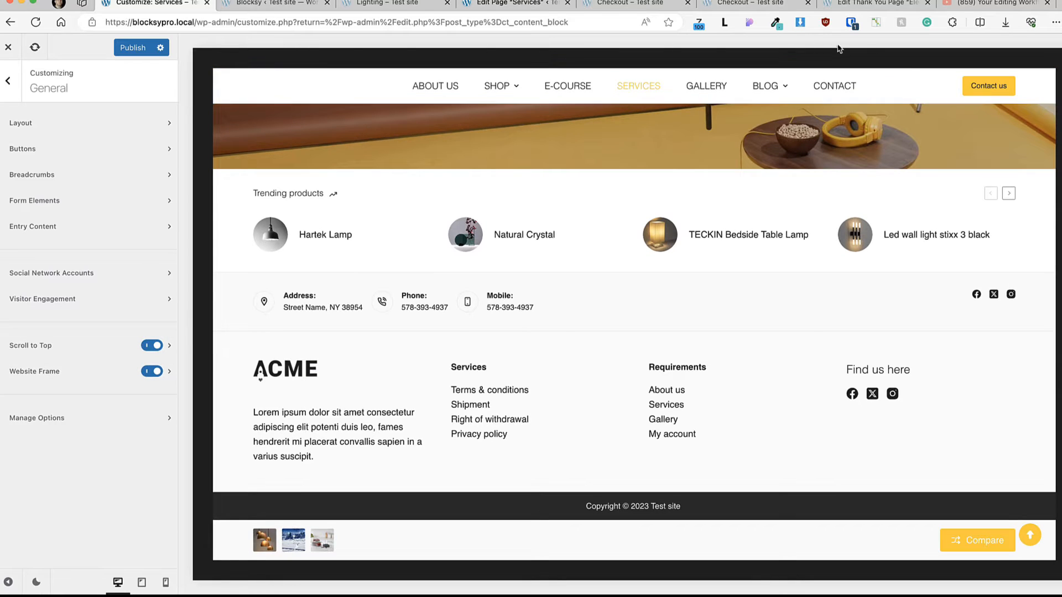
left_click(82, 372)
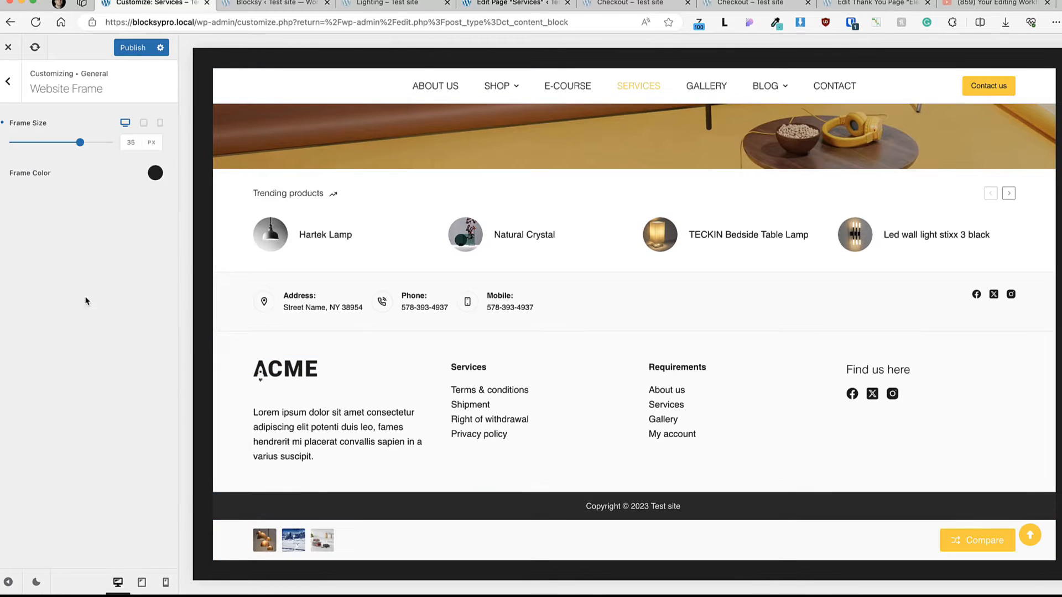
left_click(156, 172)
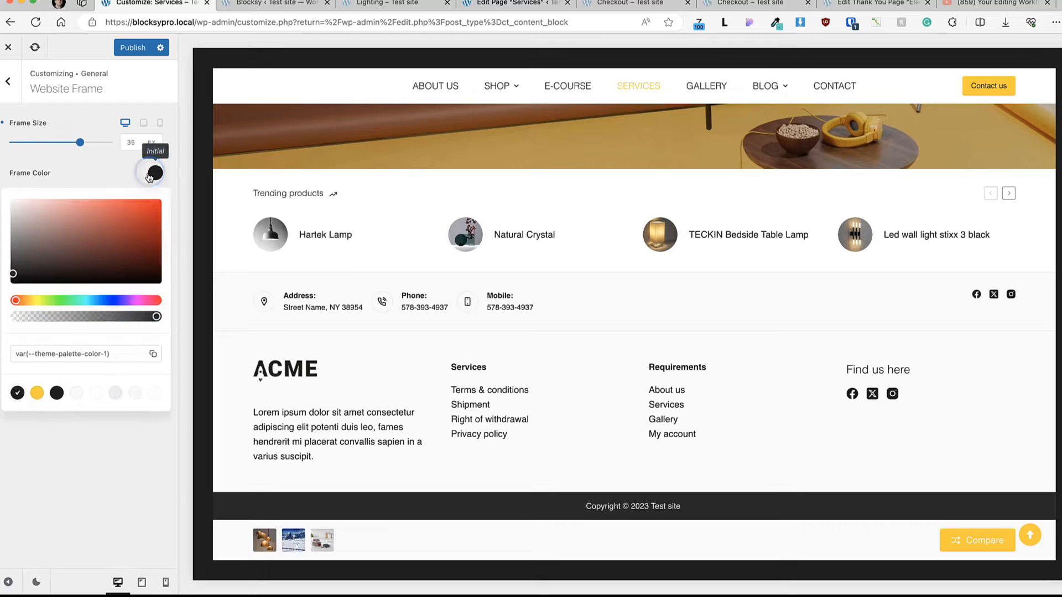
left_click(37, 392)
left_click(95, 504)
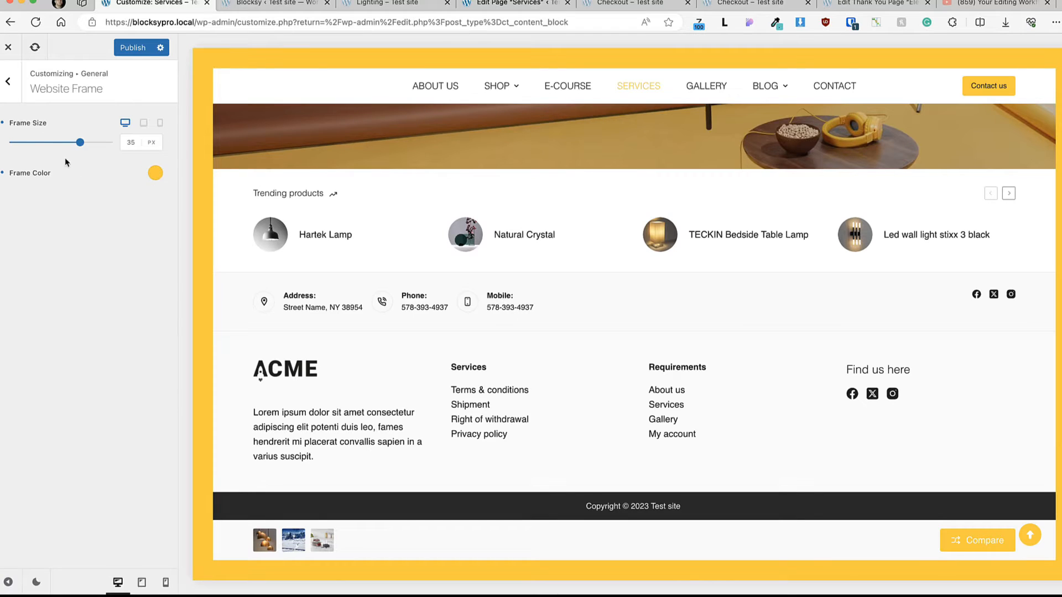
left_click(8, 81)
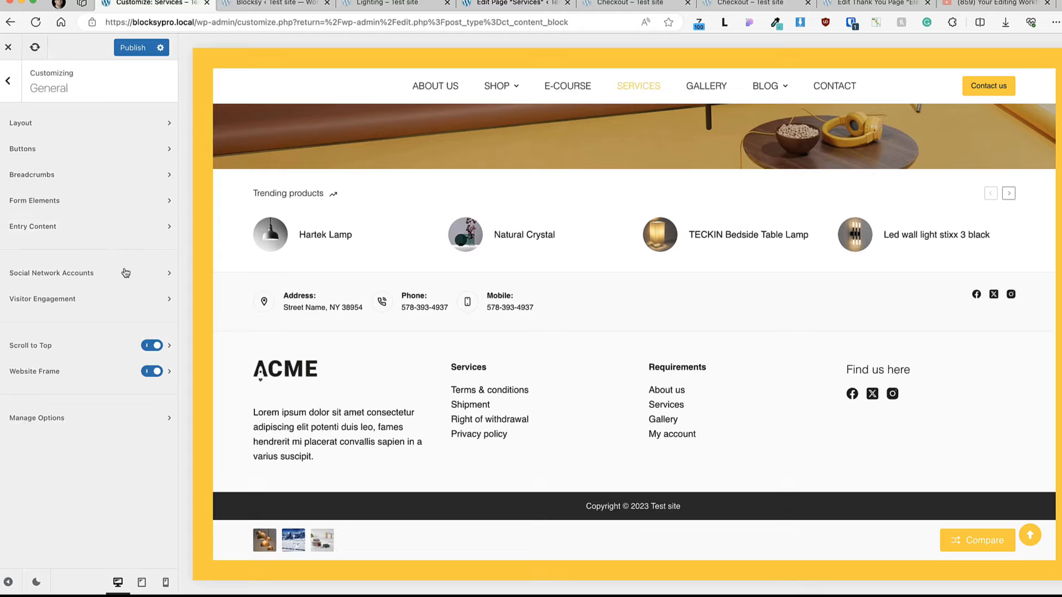
left_click(152, 371)
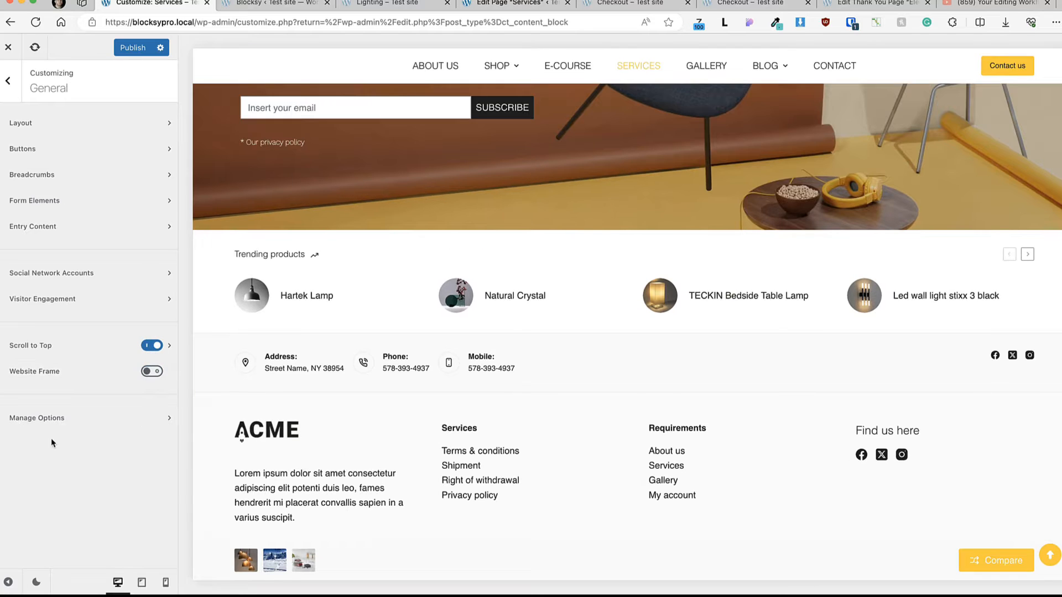
Step: Review the export, import and reset choices in Manage Options and leave that section
left_click(95, 418)
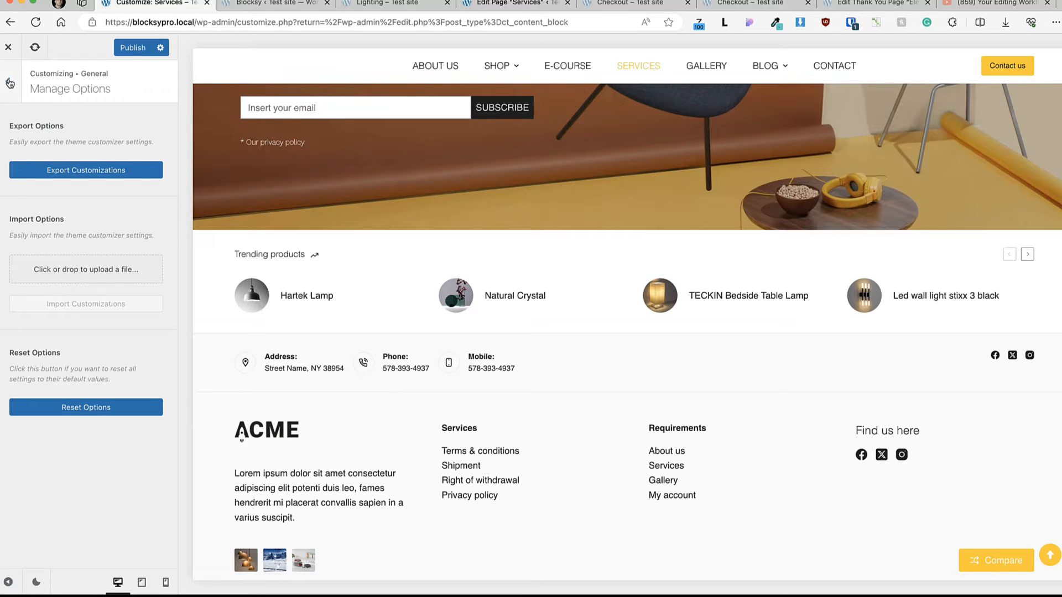
left_click(9, 83)
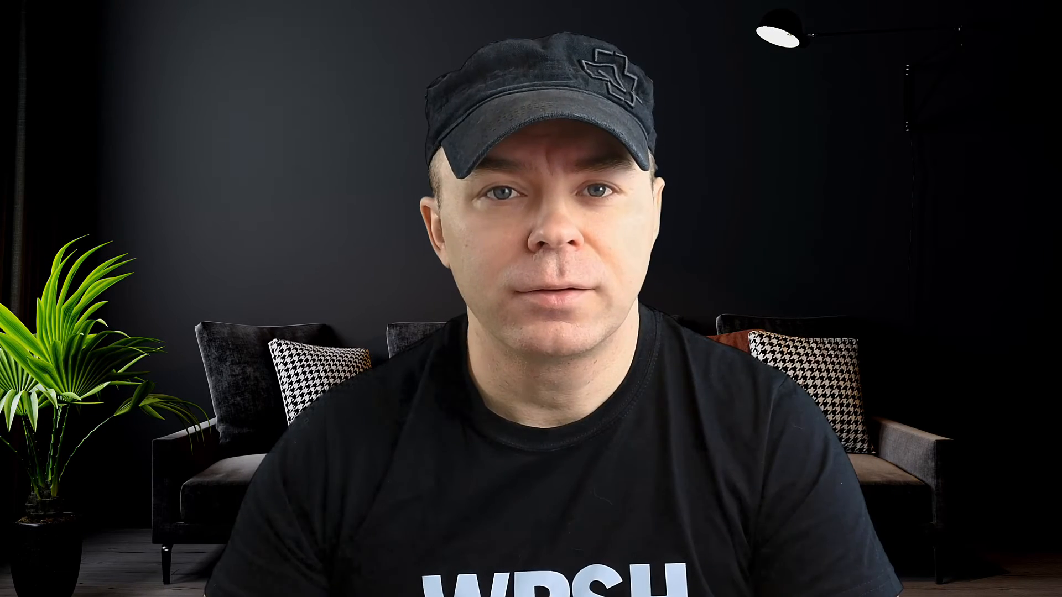
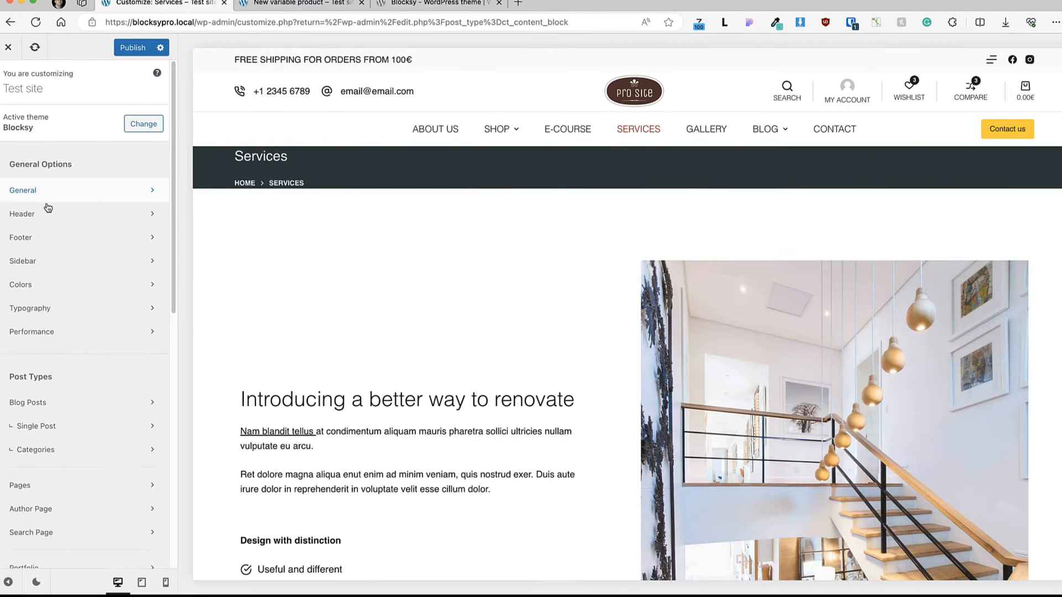
Step: Open the Header builder and try the HTML element beside the Trigger in the top row, moving it back to the row's start
left_click(36, 218)
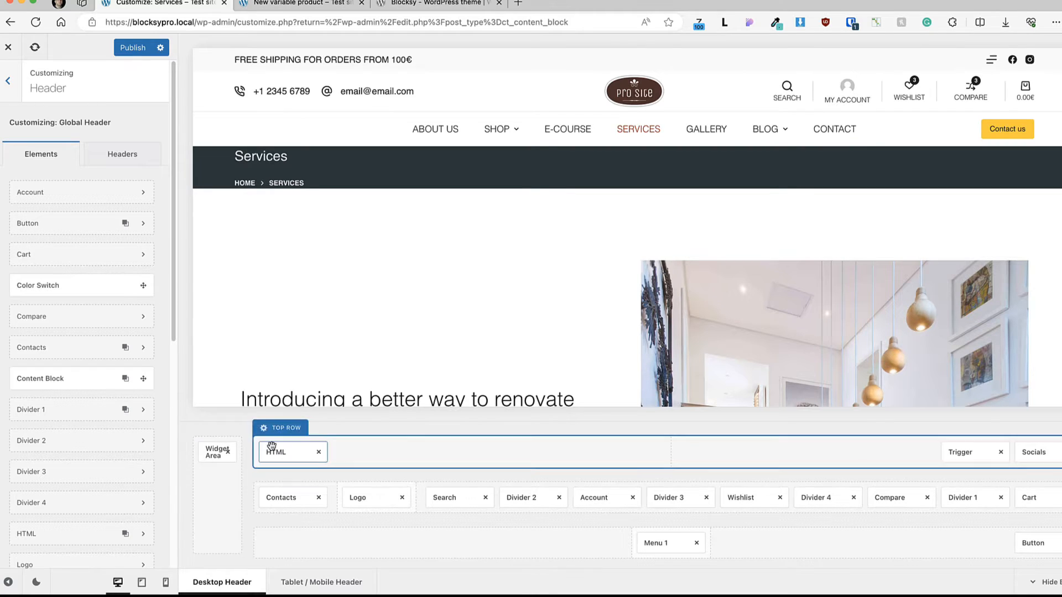
left_click_drag(271, 446, 951, 448)
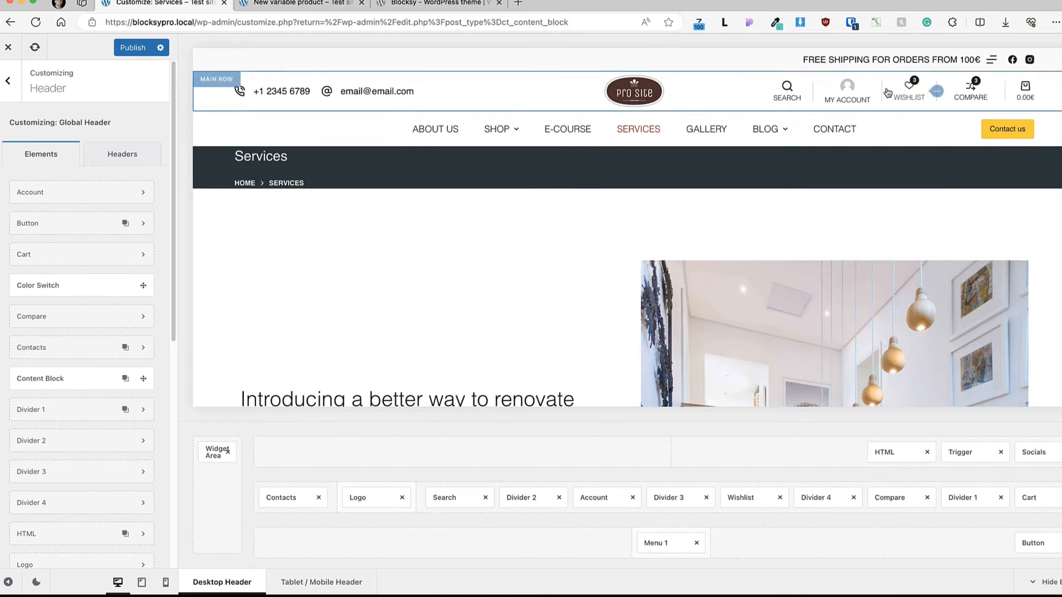
left_click_drag(885, 453, 276, 451)
scroll(67, 276, "down", 3)
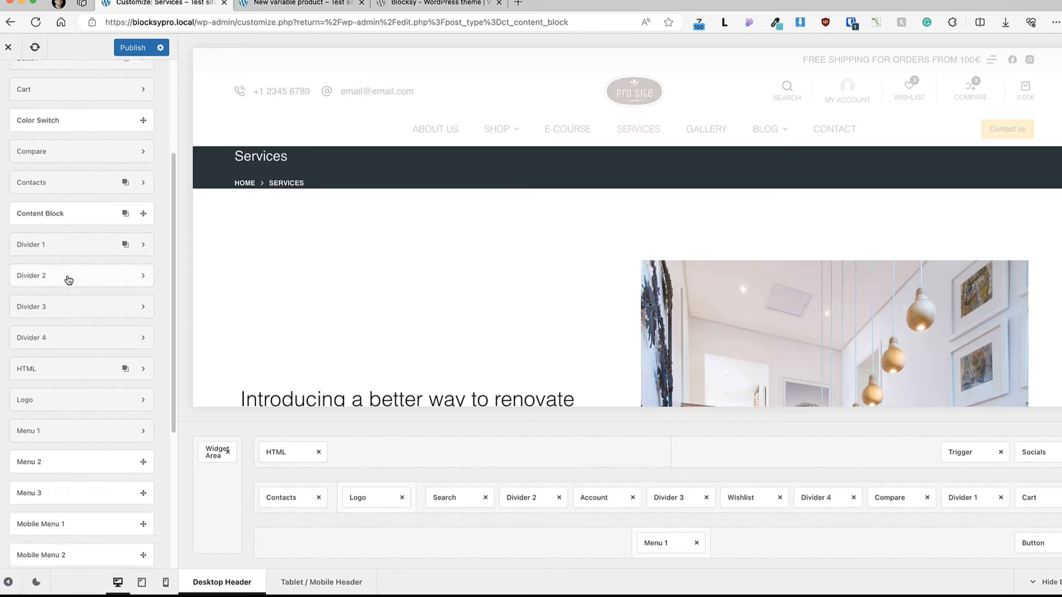
scroll(69, 280, "up", 3)
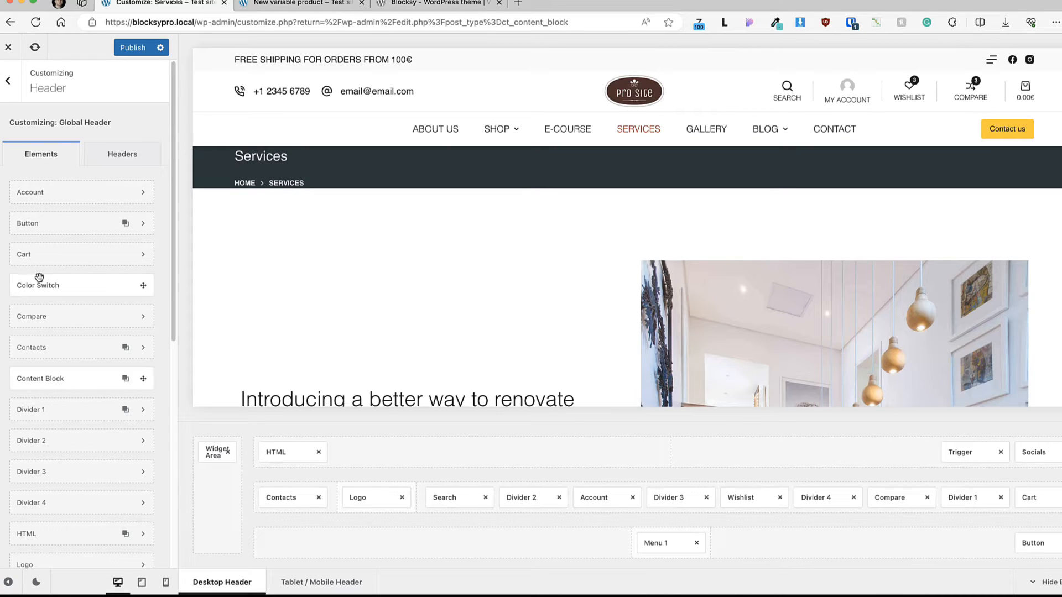
Step: Add the Color Switch element before the Trigger in the header's top row and test switching the preview's color mode with it
left_click_drag(32, 285, 1015, 441)
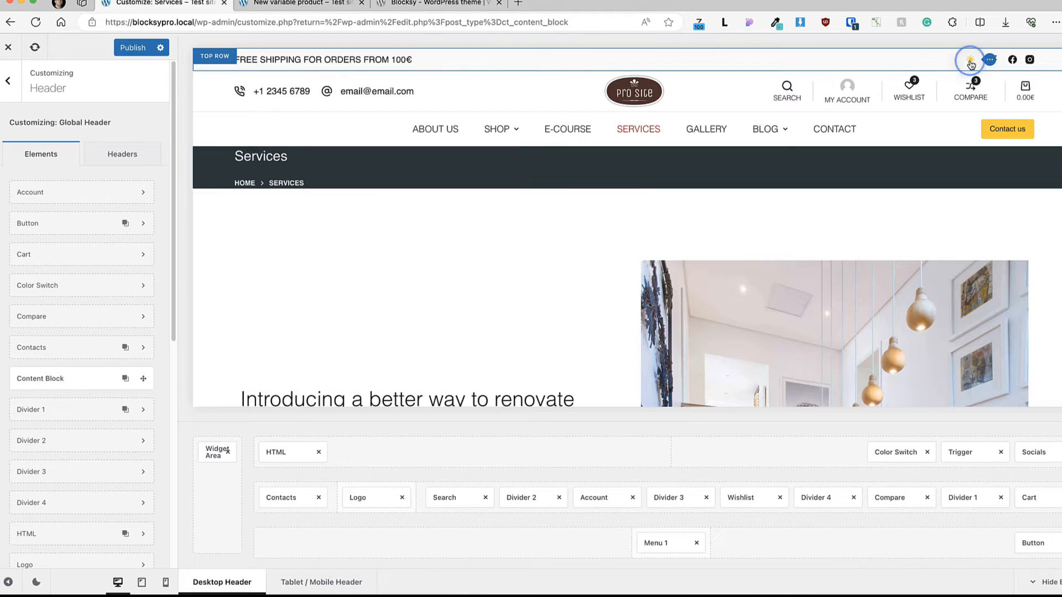
left_click(970, 62)
left_click(970, 62)
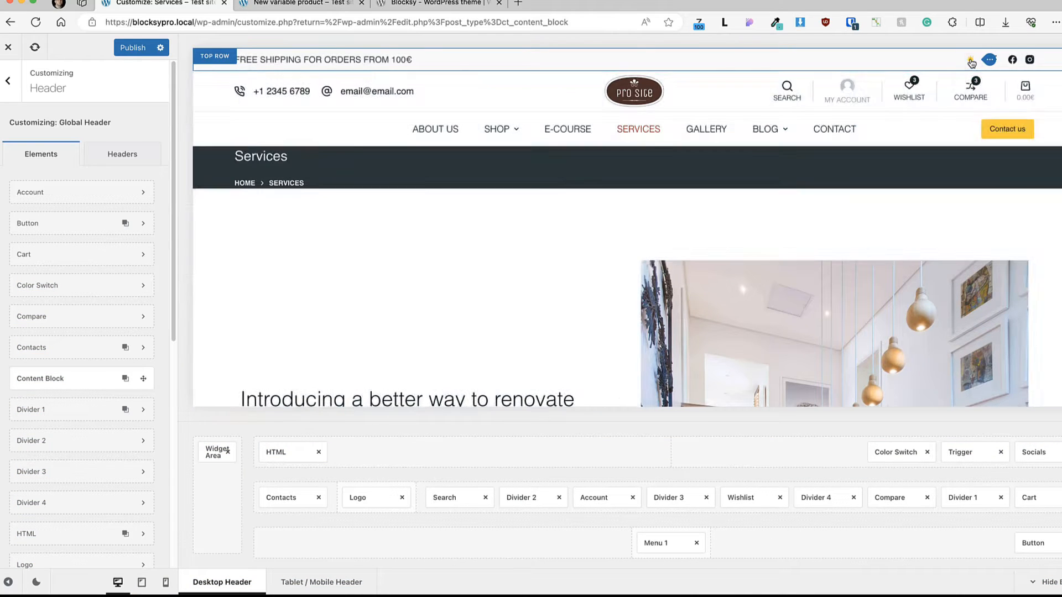
left_click(970, 62)
left_click(970, 62)
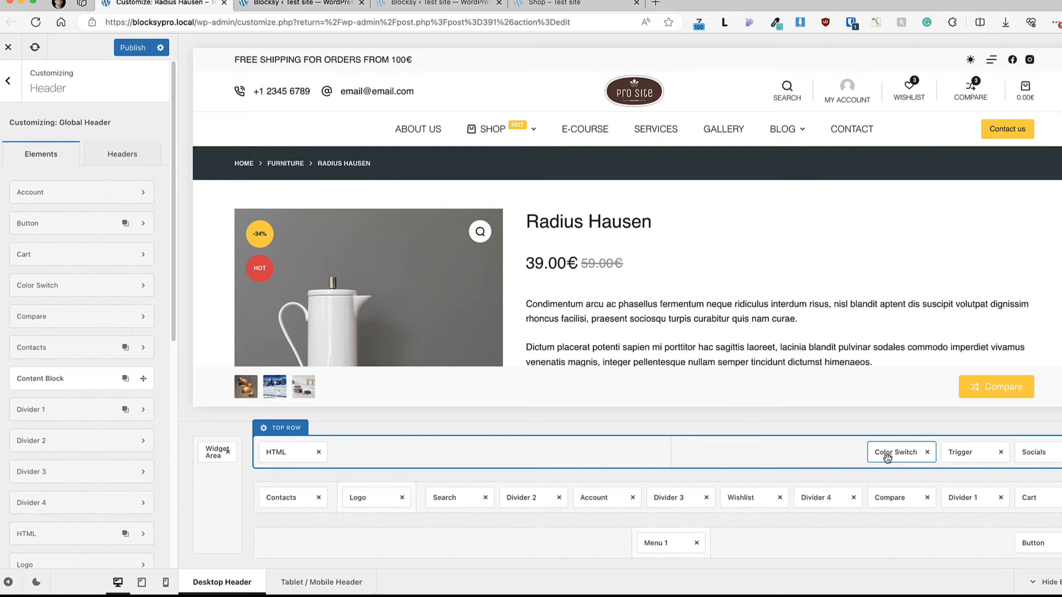
Step: Try the Type 2 and Type 3 icons for the Color Switch, restore Type 1, and review its General and Design options
left_click(887, 453)
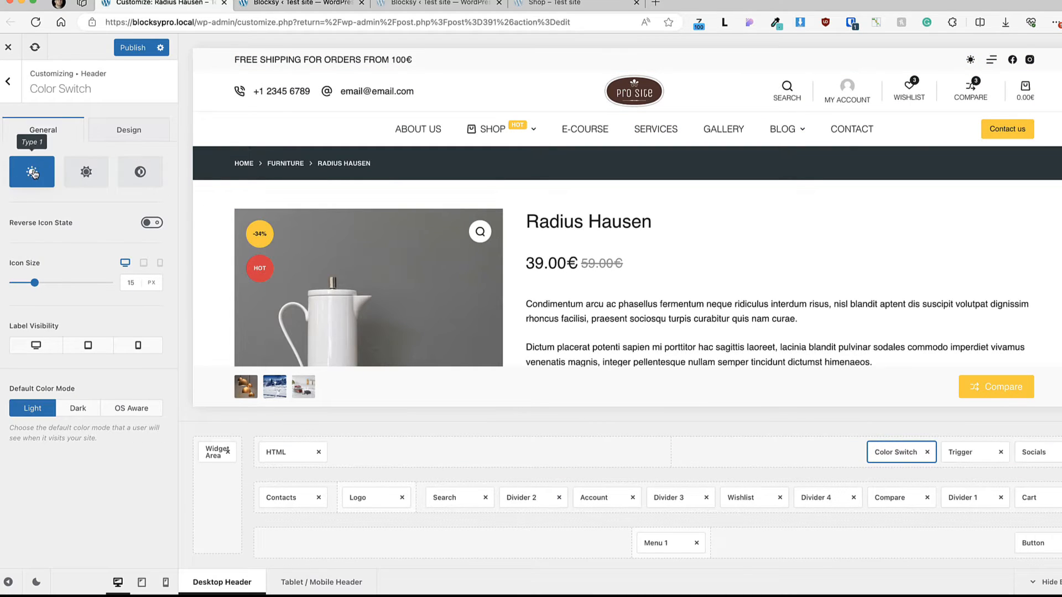
left_click(80, 174)
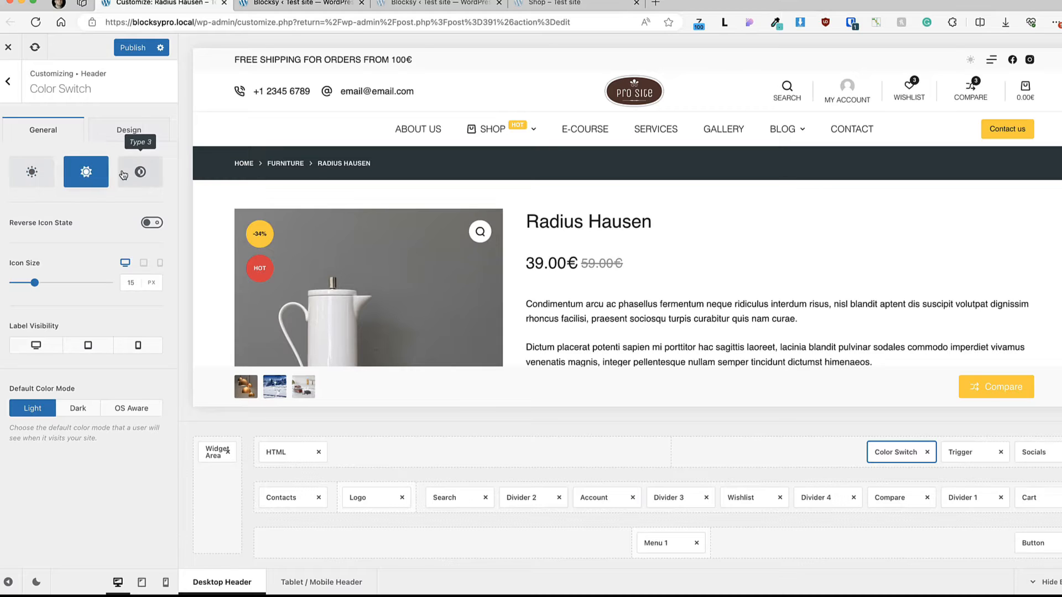
left_click(143, 176)
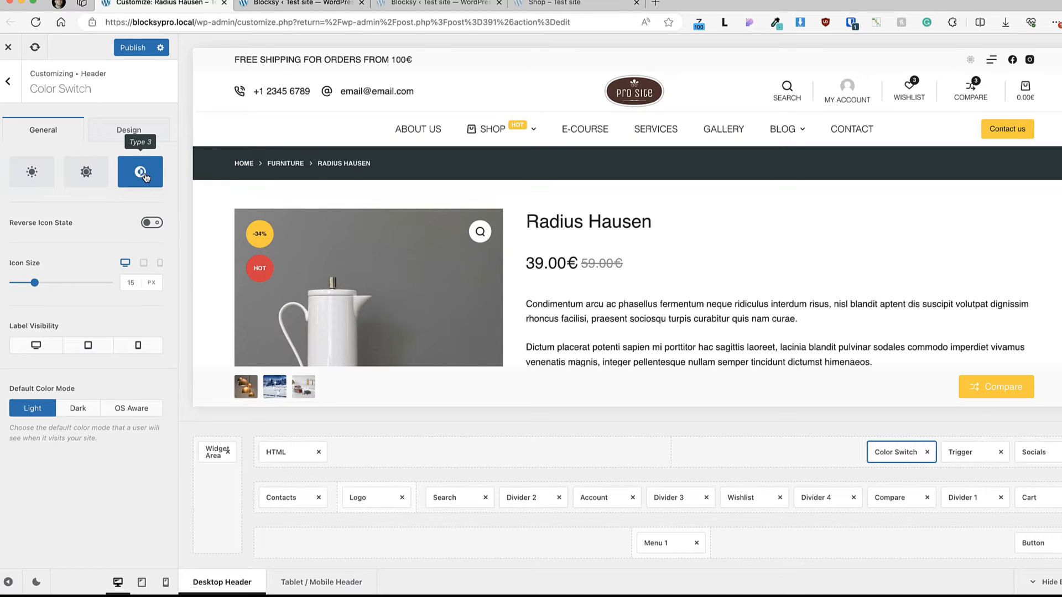
left_click(33, 173)
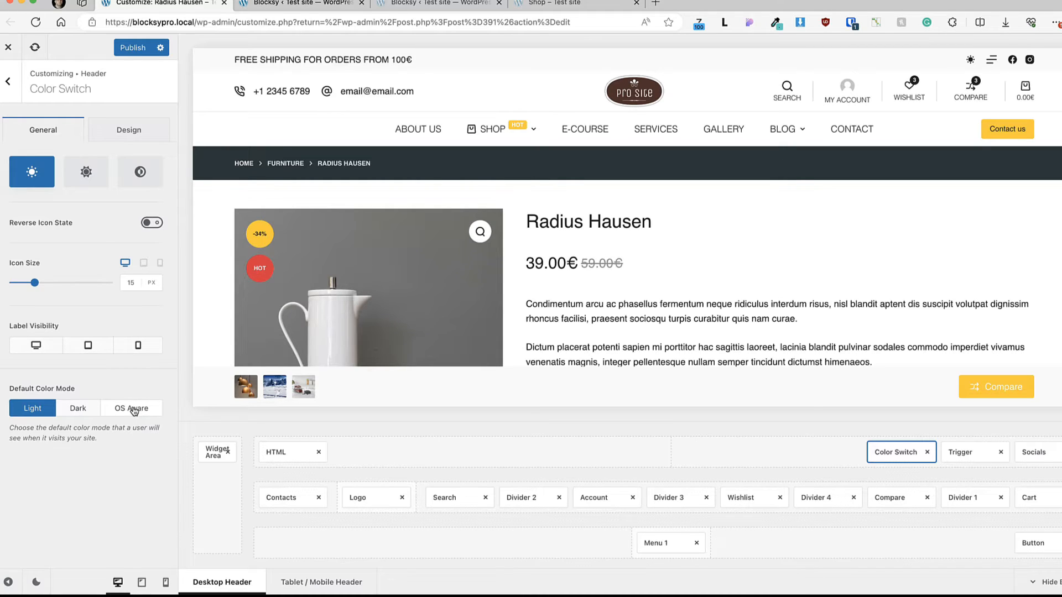
left_click(123, 132)
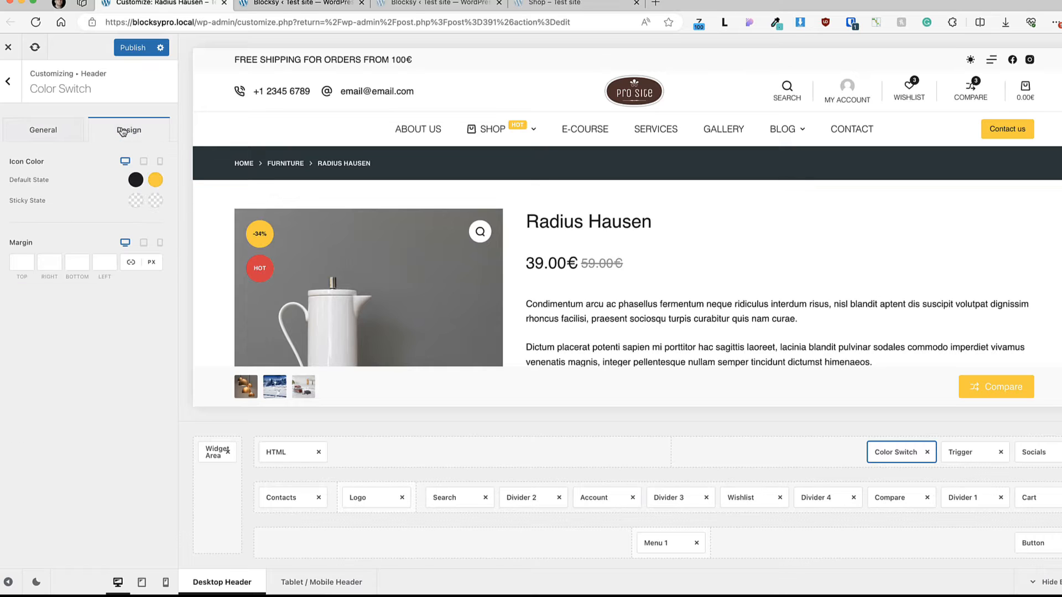
left_click(41, 130)
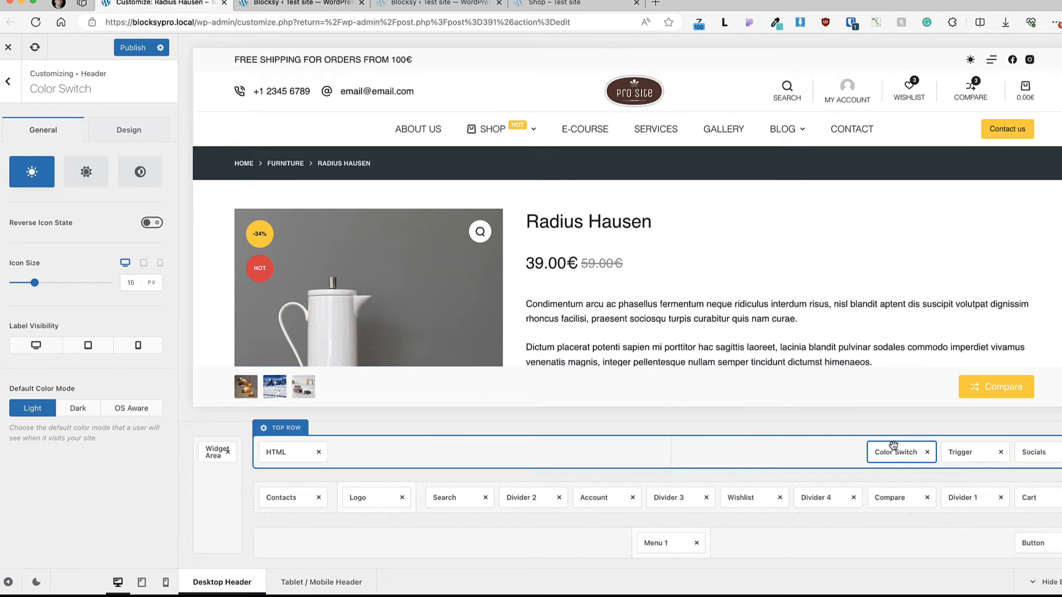
Step: Review the Dark Mode Color Palette in the Colors options and return to the header builder through the Main Row settings
left_click(961, 451)
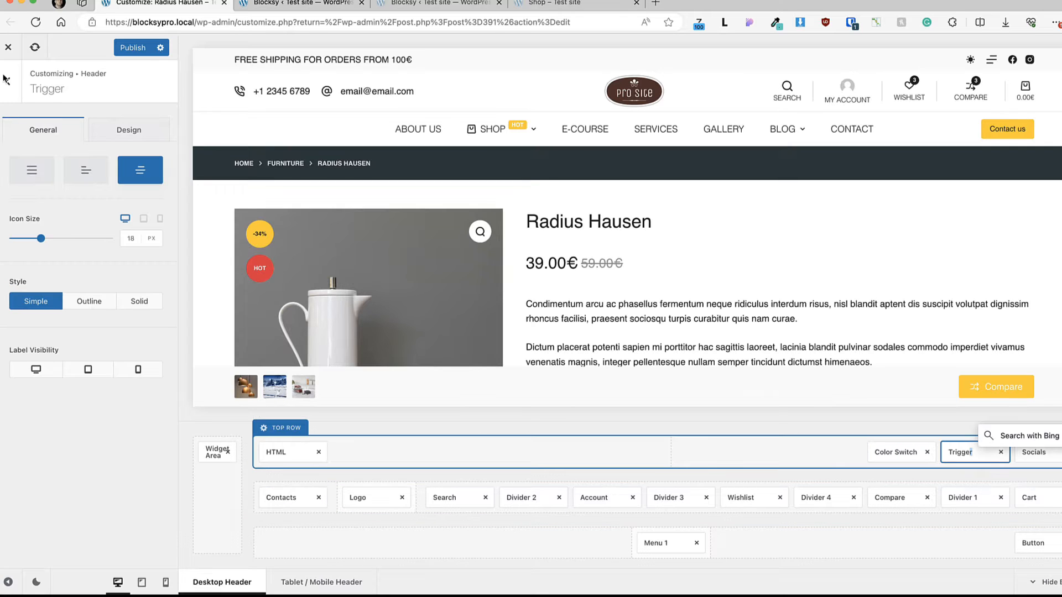
left_click(11, 96)
left_click(11, 92)
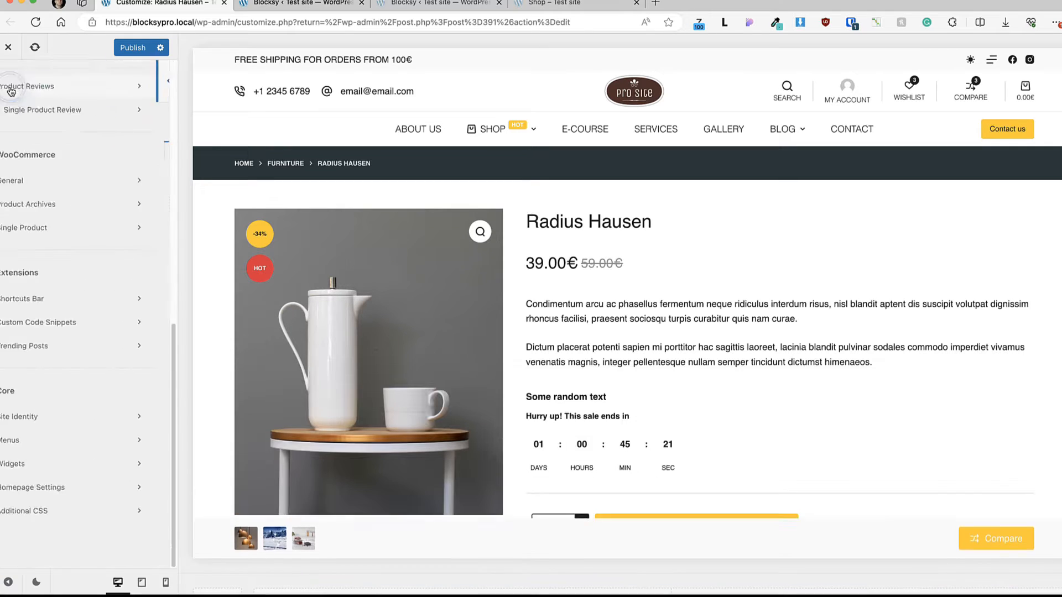
left_click(51, 284)
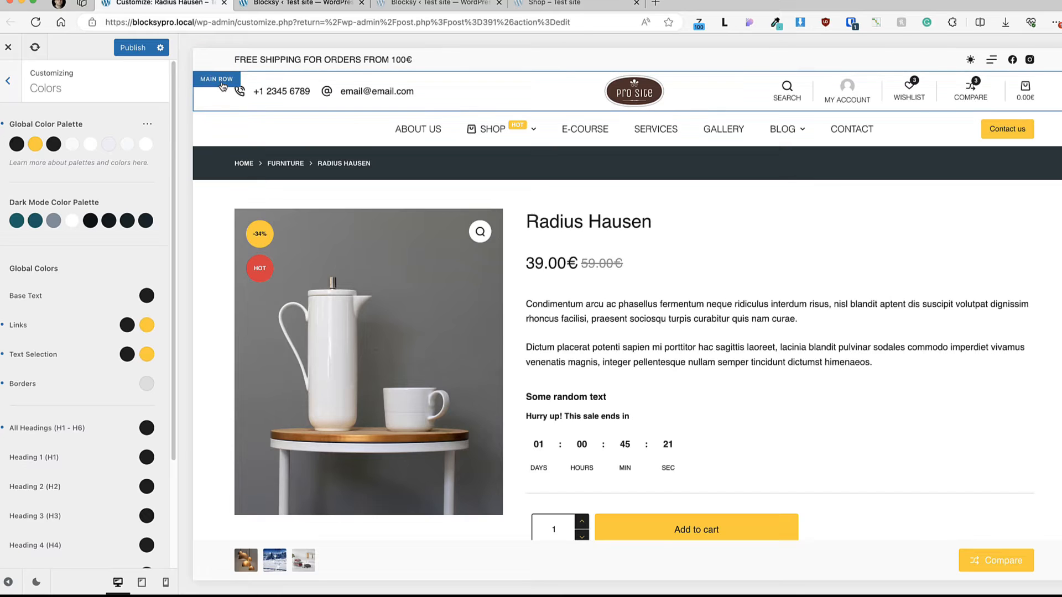
left_click(222, 83)
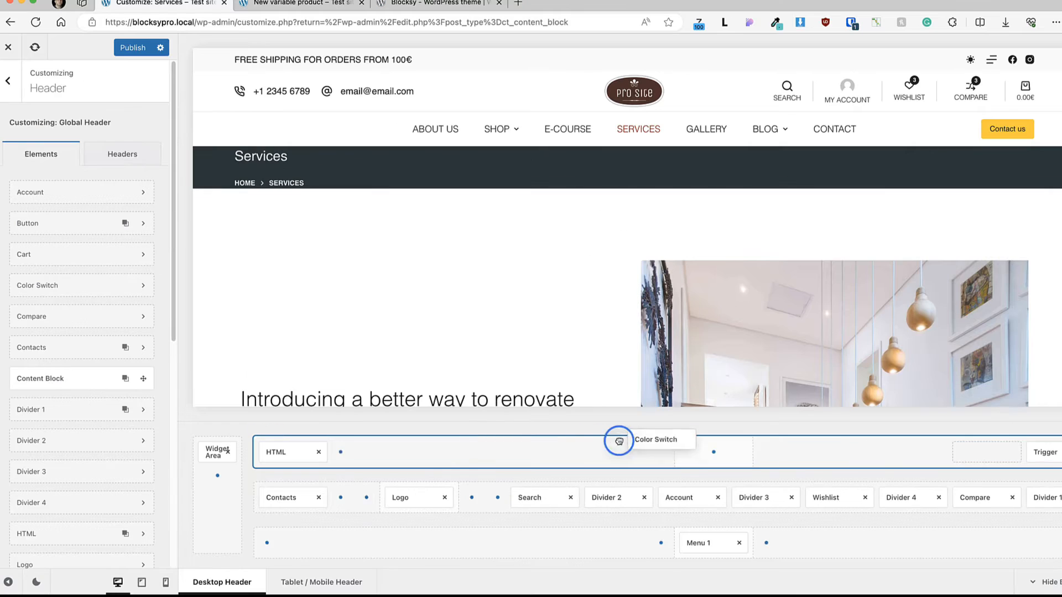
Step: Move the Color Switch beside the HTML element in the top row and remove it from the header
left_click_drag(617, 441, 358, 452)
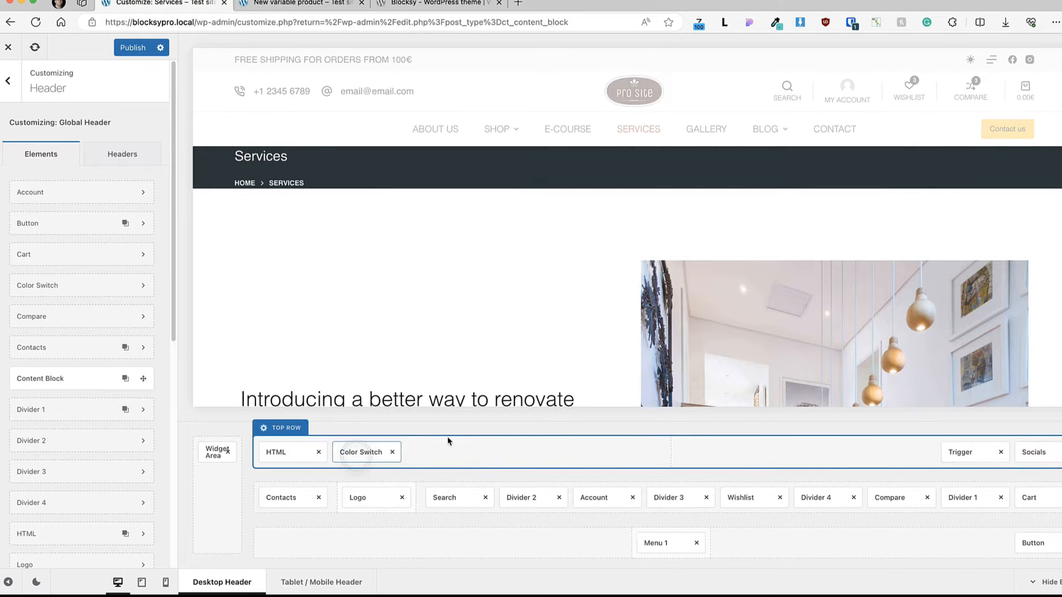
left_click(393, 452)
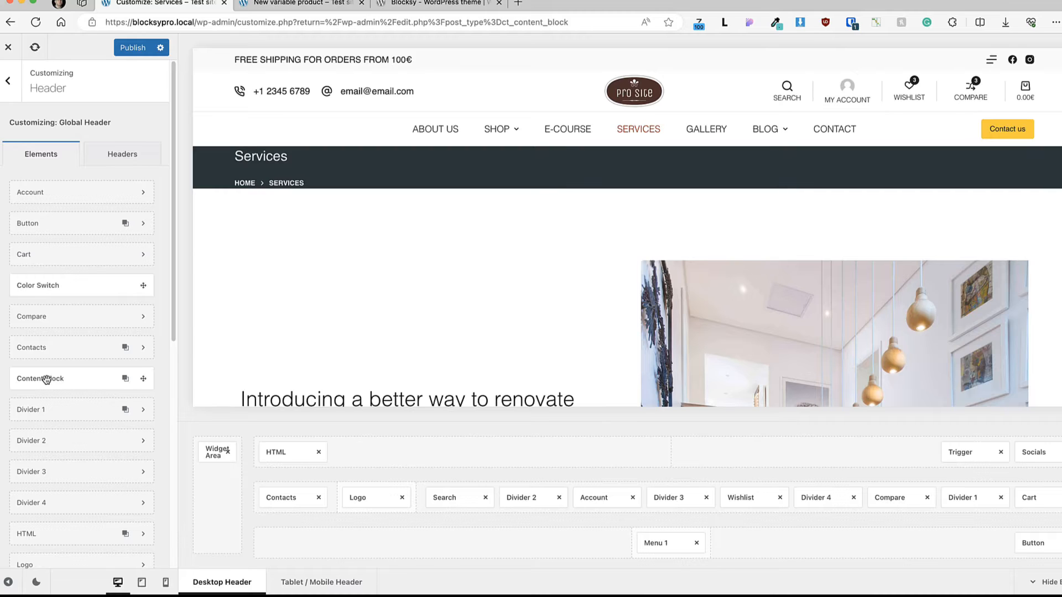
Step: Add a Content Block element to the middle of the header's top row and assign the Demo hook block to it
left_click_drag(46, 380, 730, 451)
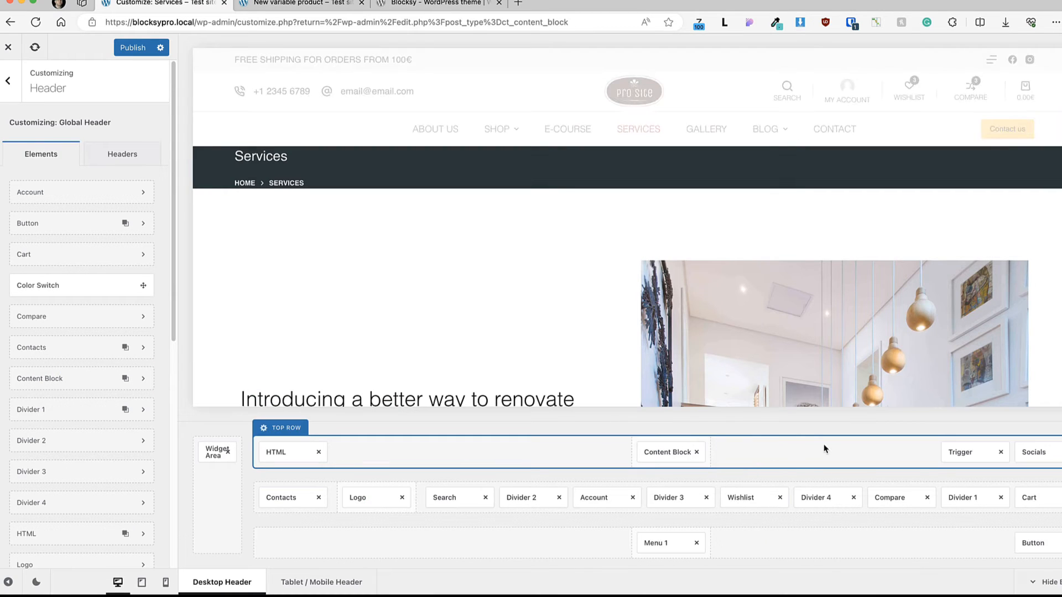
left_click(674, 451)
left_click(42, 182)
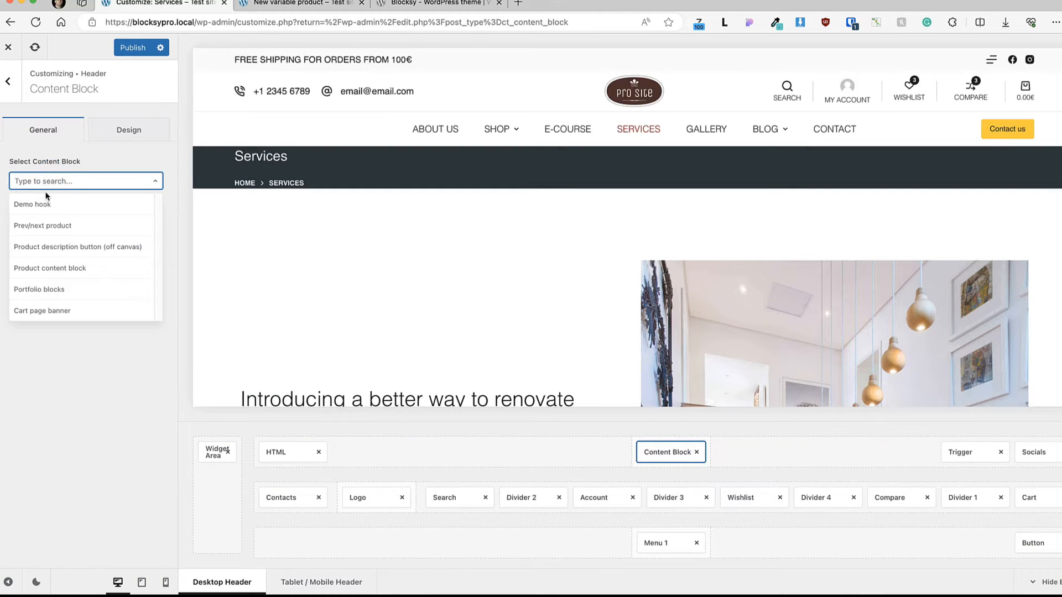
left_click(44, 205)
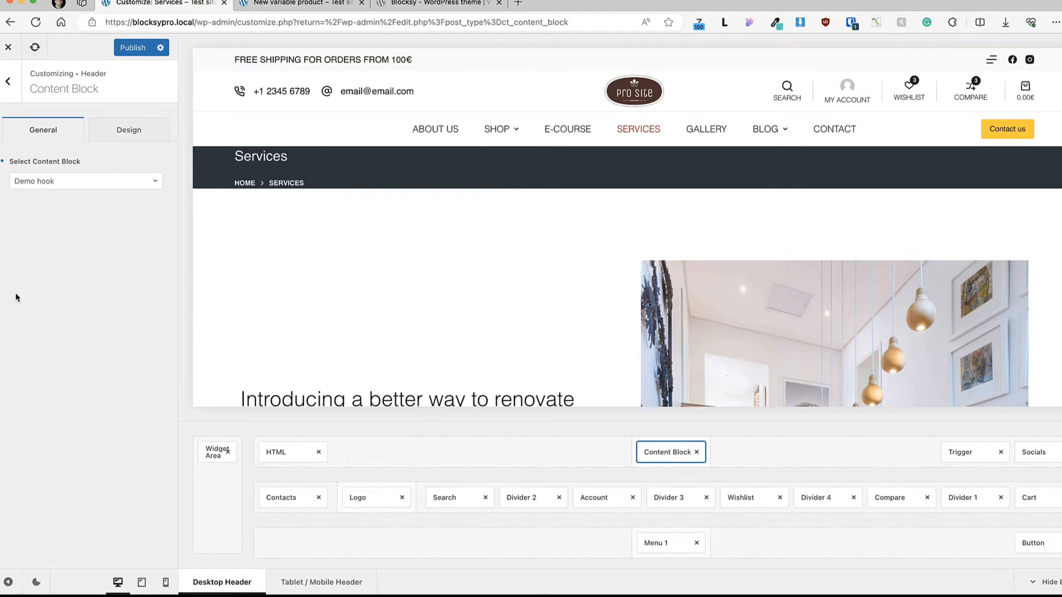
Step: Preview the header's content block on the Golden Lamp product page and remove the Content Block element from the top row
mouse_move(501, 129)
left_click(495, 163)
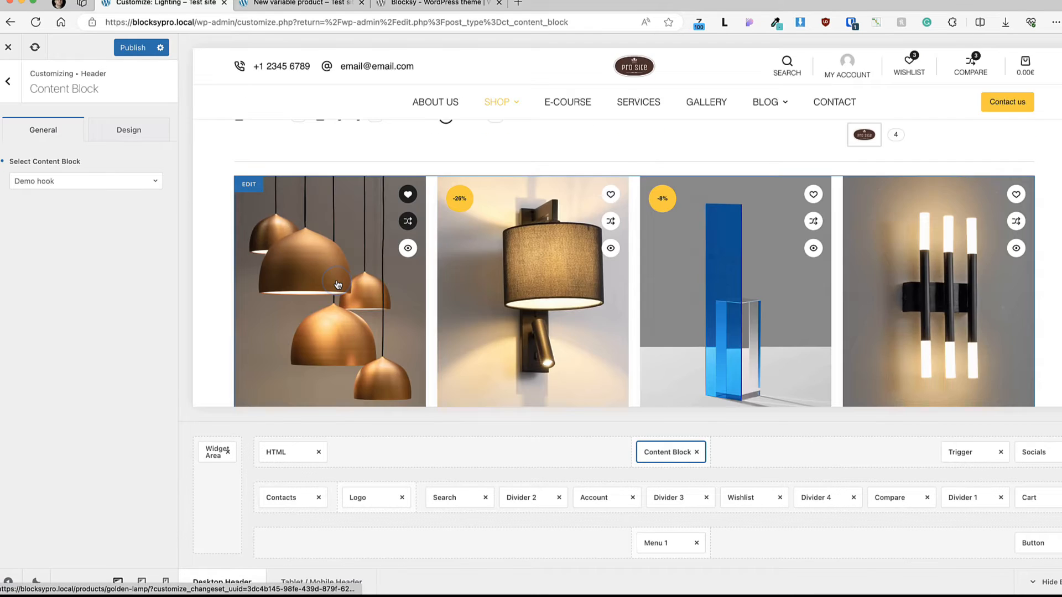
left_click(343, 289)
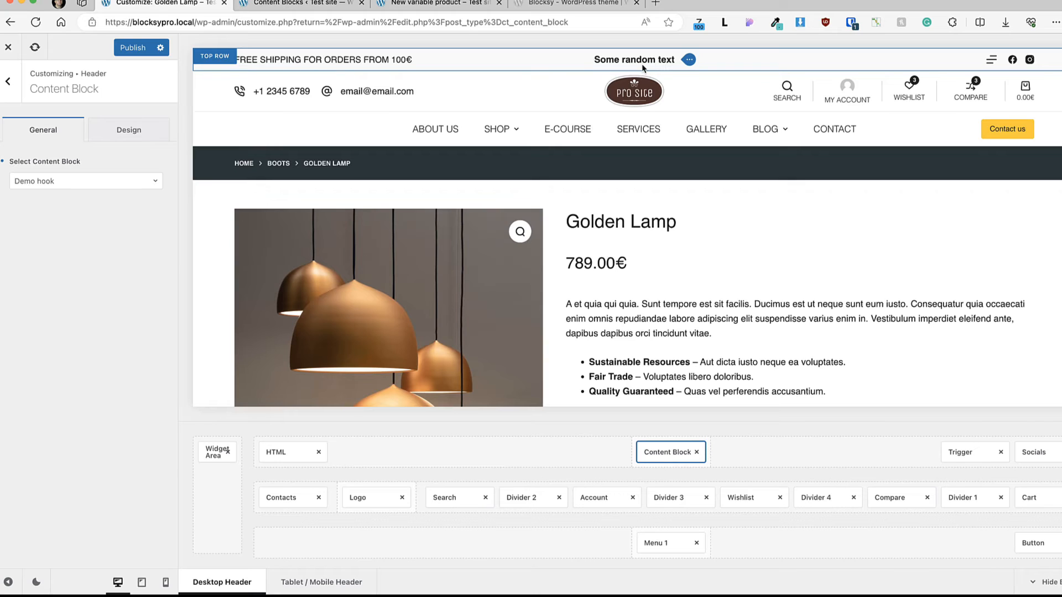
left_click(697, 452)
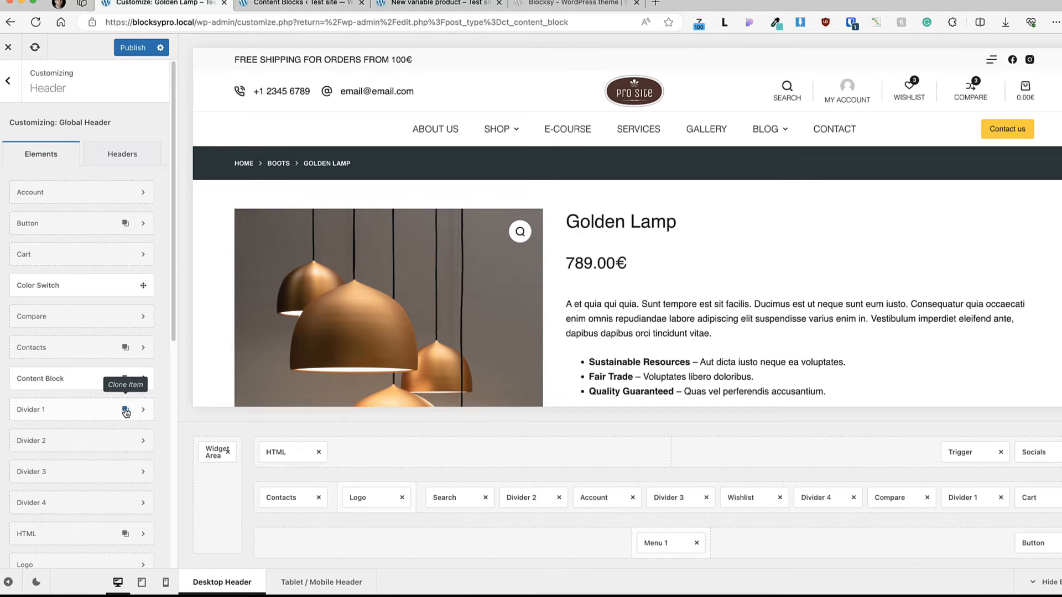
Step: Look through the remaining header elements and review the Wishlist element's General and Design options, including its per-device label font colors
scroll(78, 339, "down", 5)
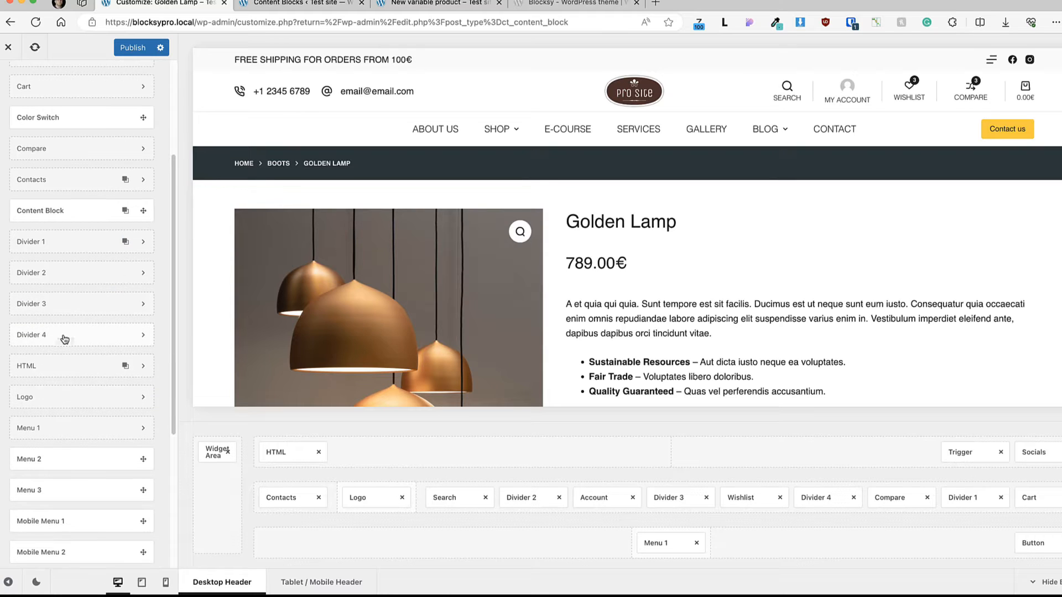
scroll(58, 387, "down", 1)
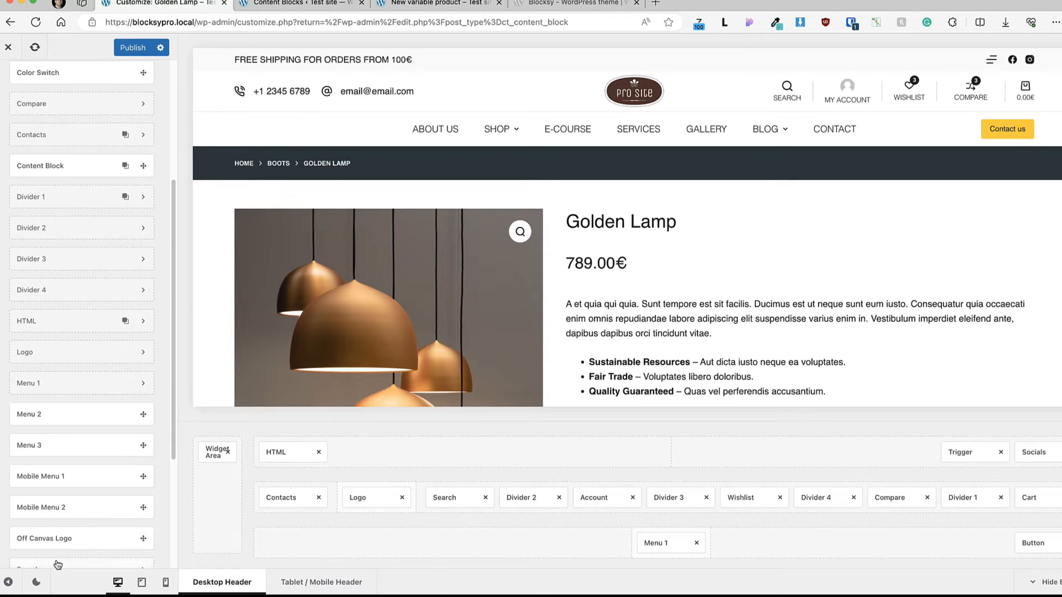
scroll(63, 539, "down", 5)
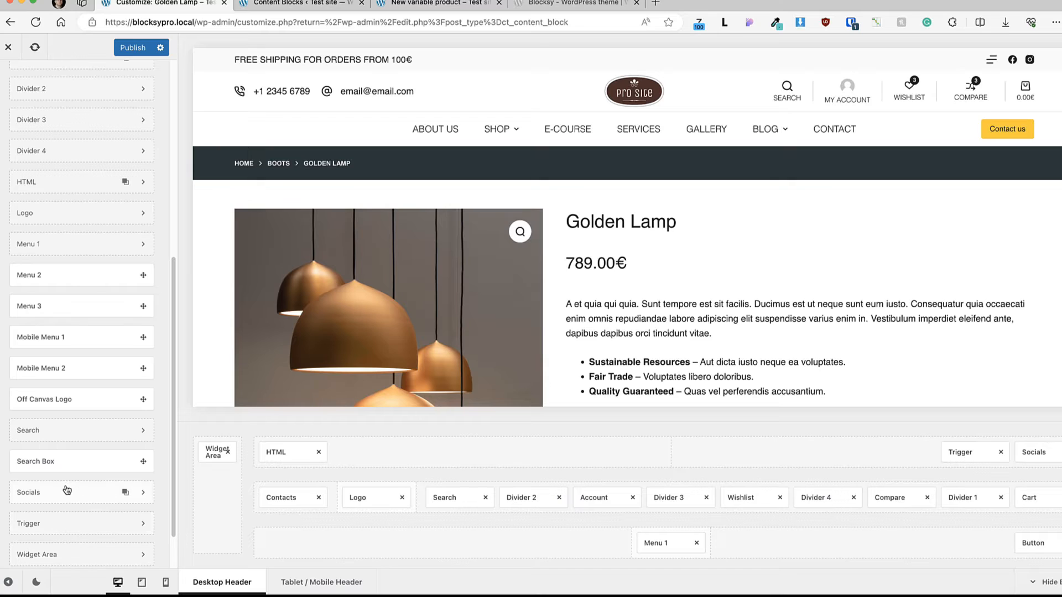
scroll(66, 487, "down", 2)
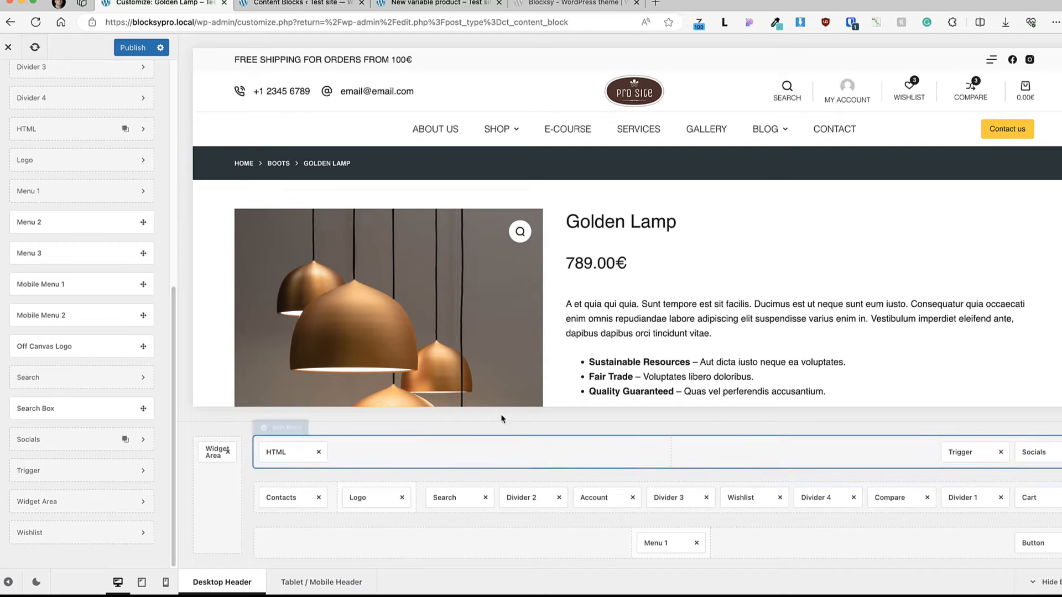
left_click(742, 499)
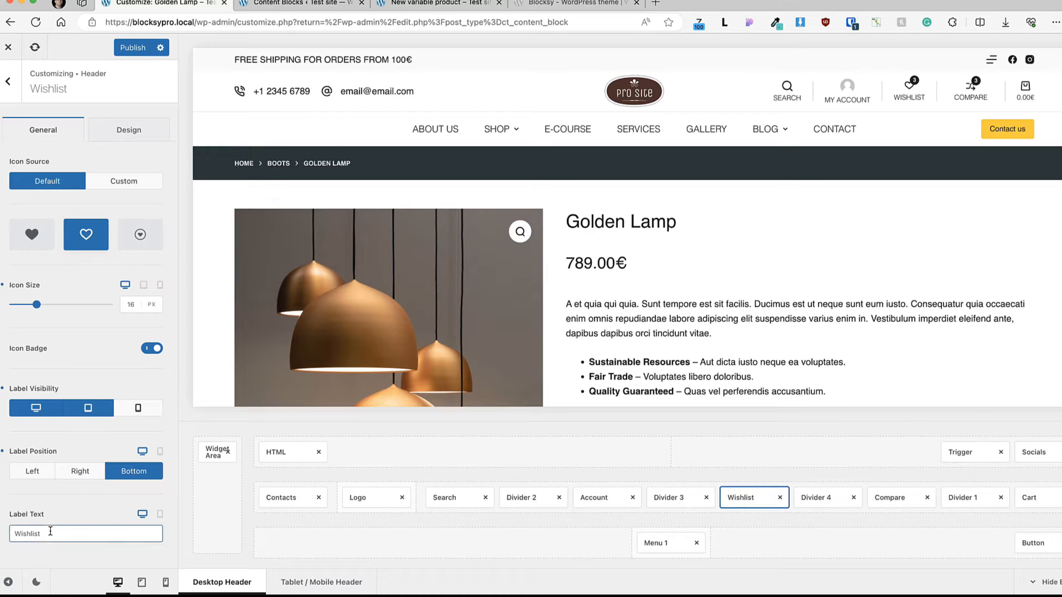
left_click(130, 131)
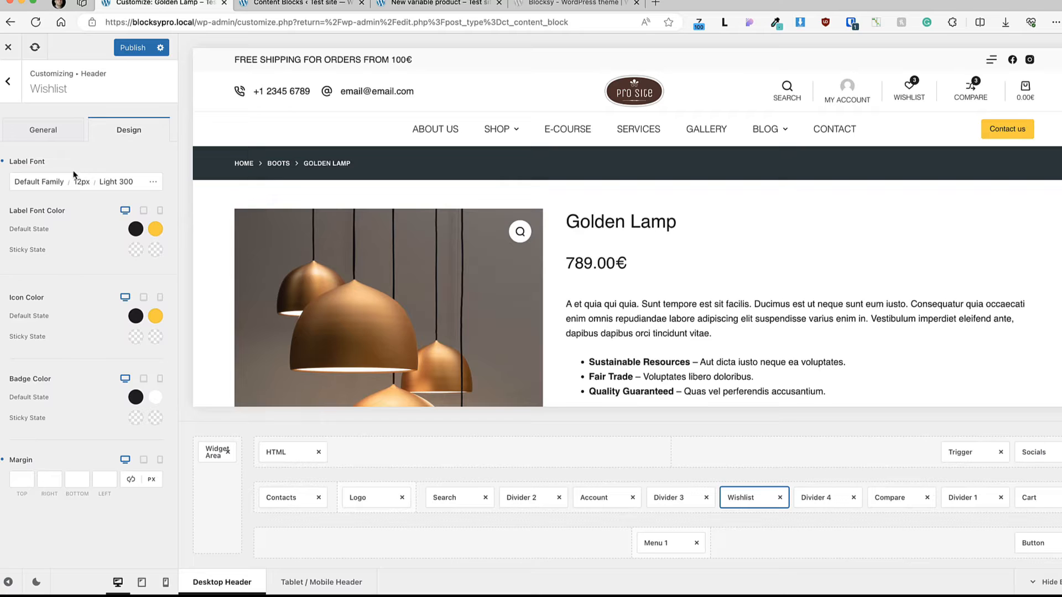
left_click(142, 211)
left_click(126, 210)
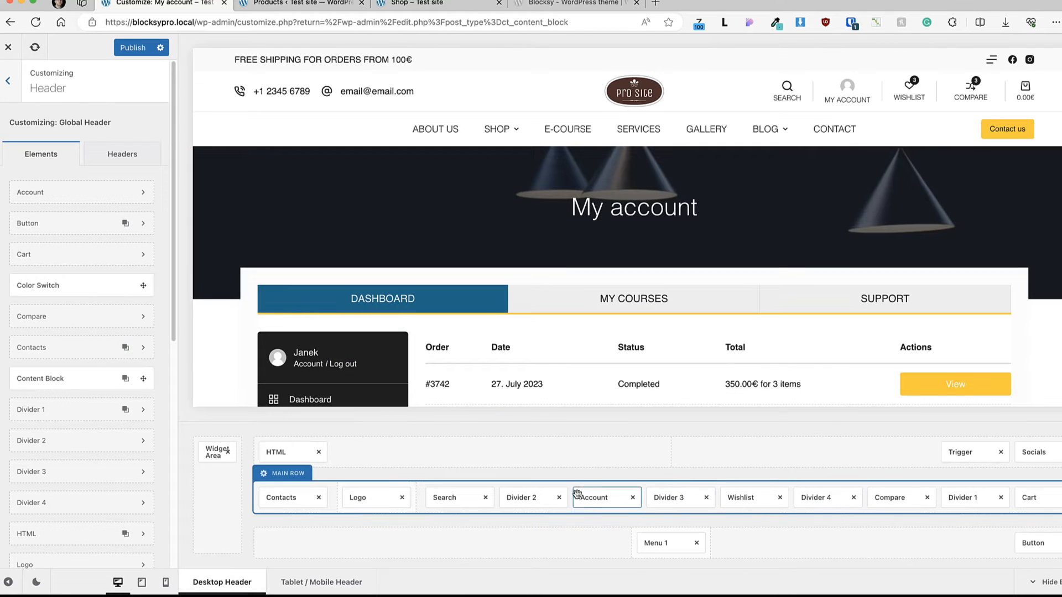
Step: Compare the header Account element's options for the logged-in and logged-out states, ending on the logged-in state
left_click(594, 499)
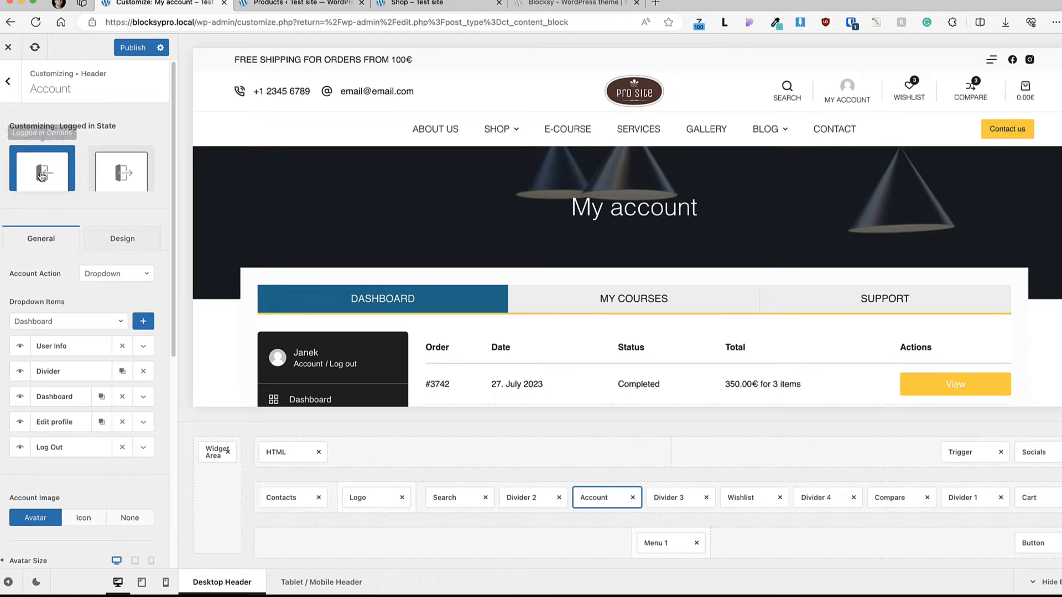
left_click(129, 169)
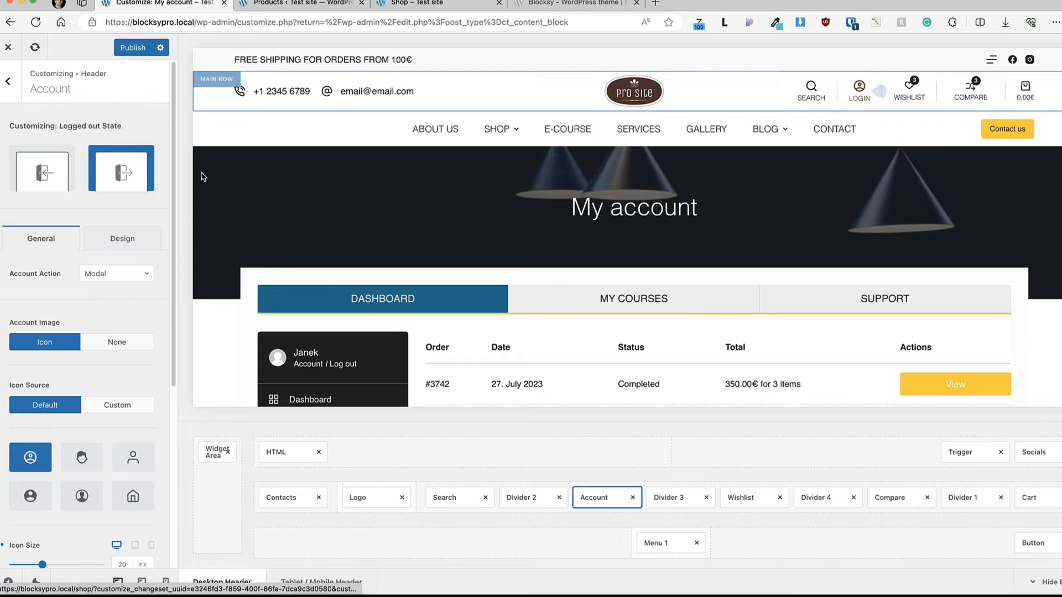
left_click(46, 176)
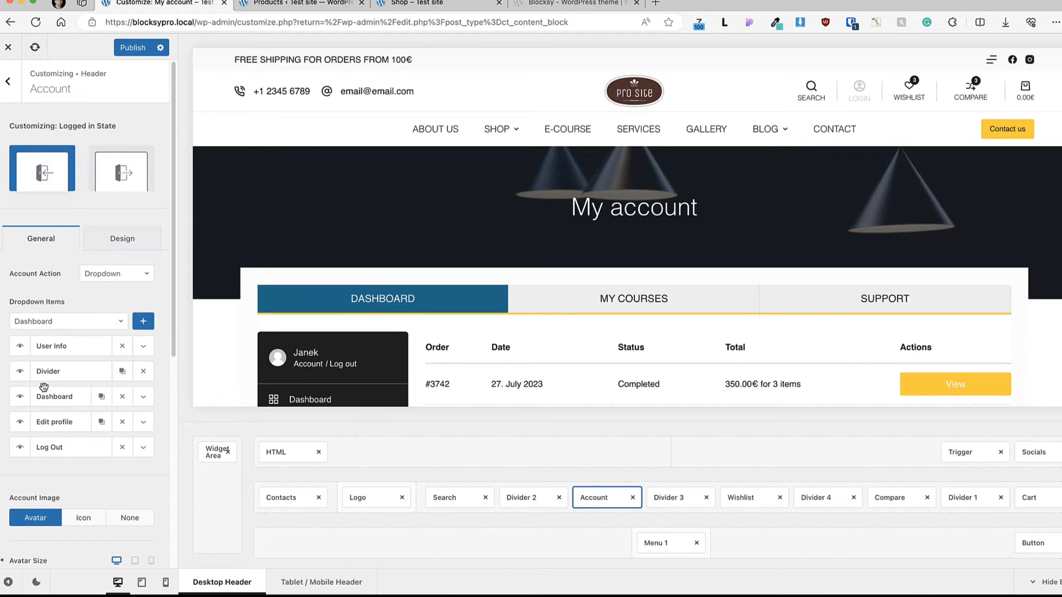
Step: Review the item types available for the account dropdown and the Edit profile item's label and link settings
left_click(78, 321)
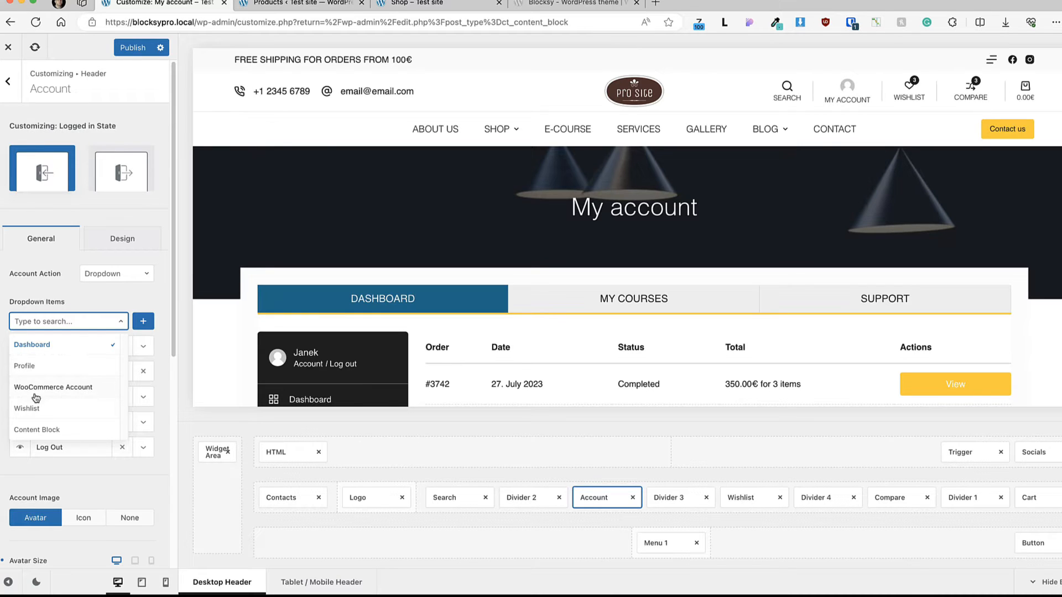
left_click(81, 495)
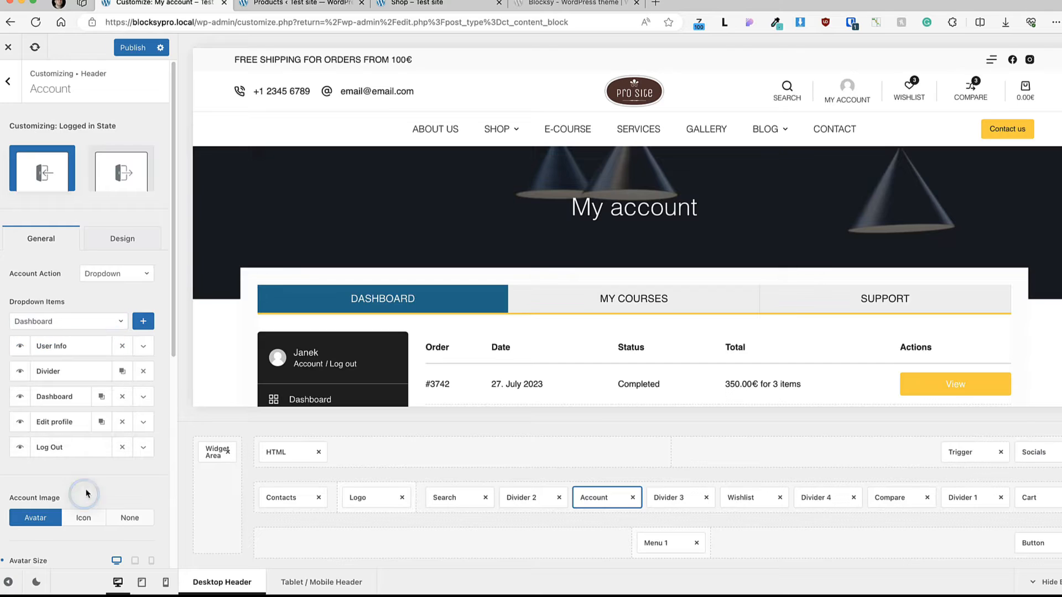
left_click(144, 422)
left_click(71, 492)
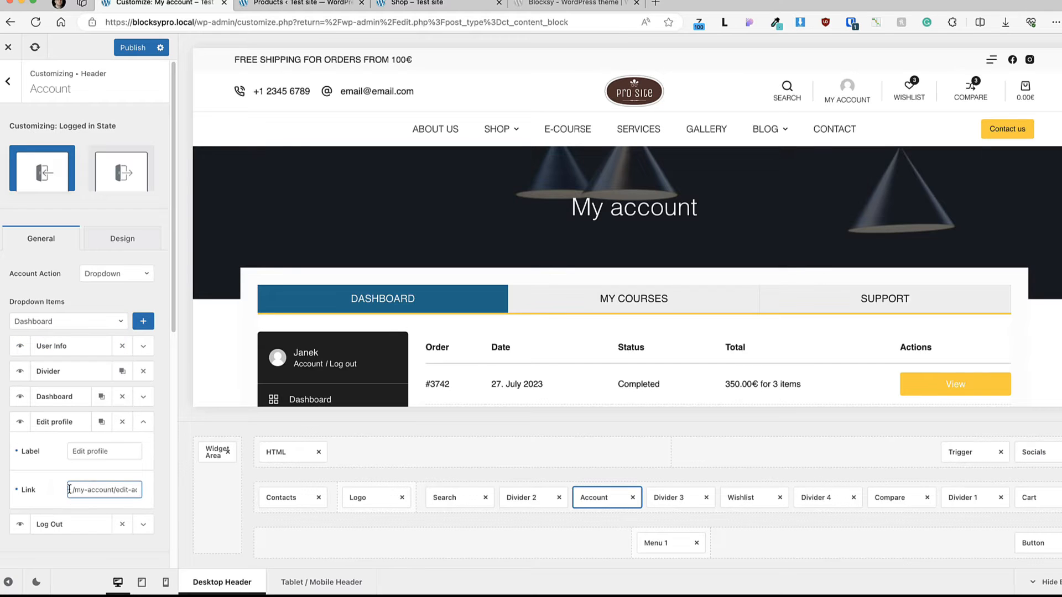
left_click_drag(71, 491, 127, 491)
left_click(142, 425)
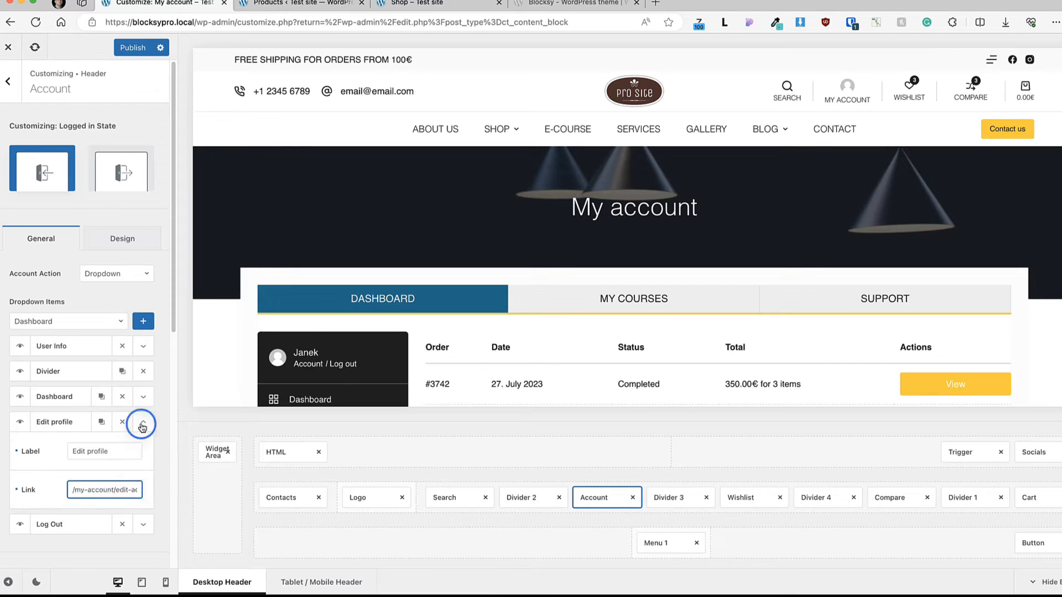
Step: Clone the Edit profile dropdown item, check the copy's label and link fields, and delete the copy
left_click(101, 422)
left_click_drag(58, 425, 52, 441)
left_click(143, 430)
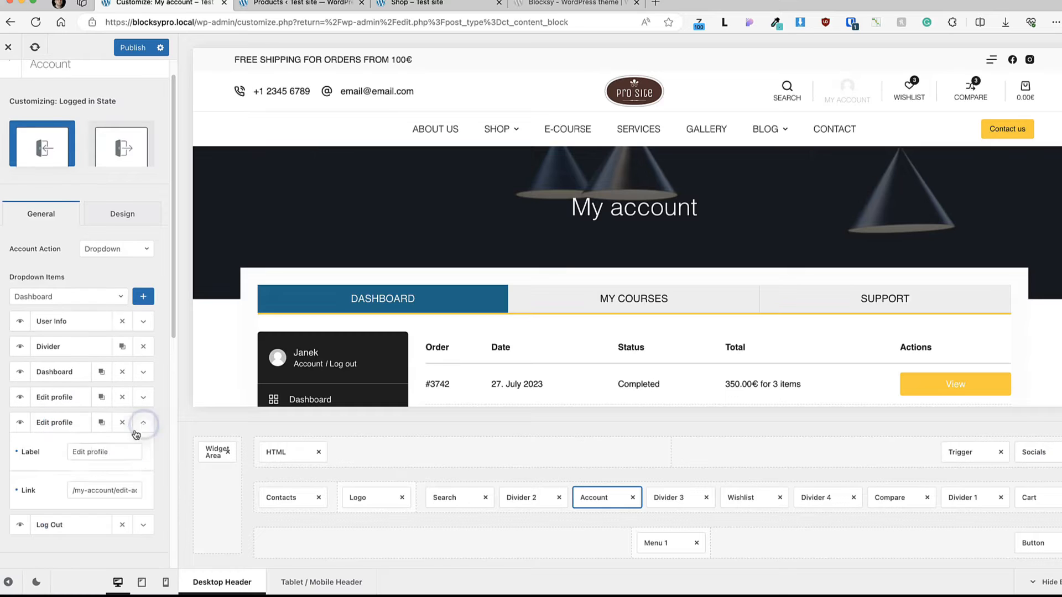
left_click(83, 491)
left_click(96, 455)
left_click(110, 455)
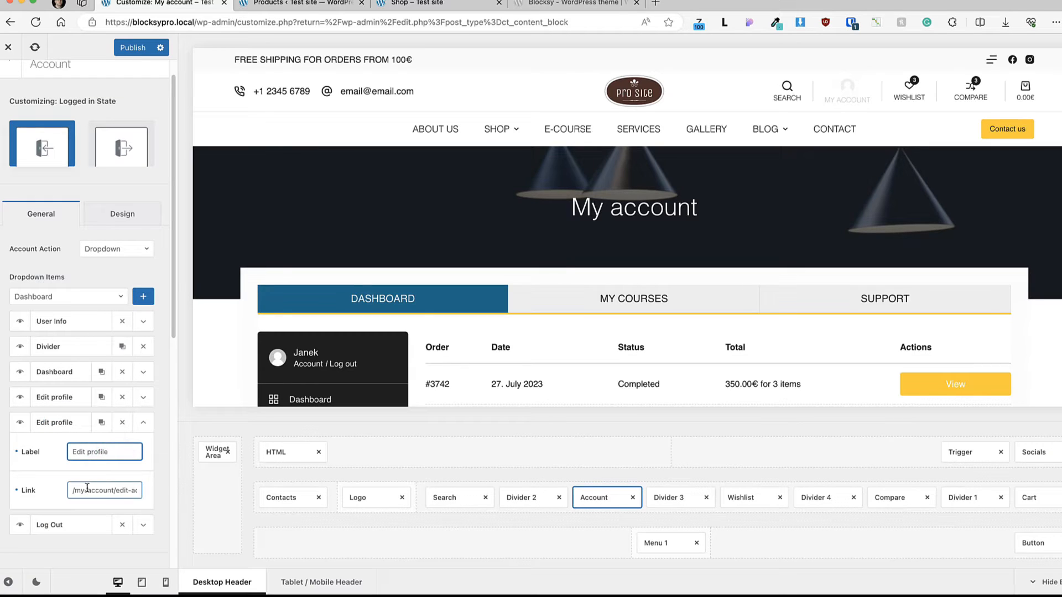
left_click(121, 423)
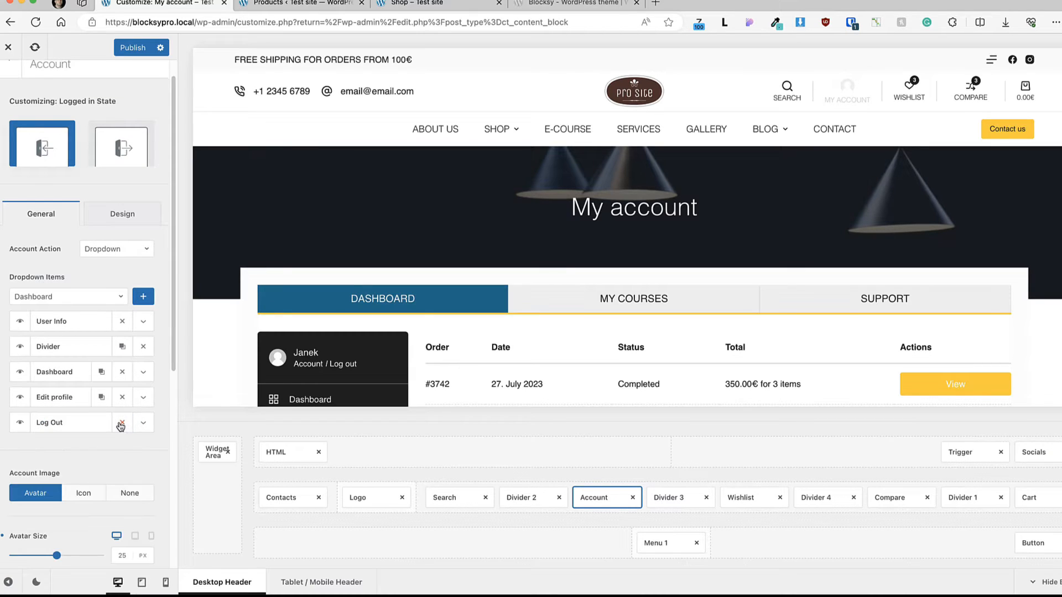
Step: Review the Account element's image, avatar size and label options and check the account dropdown in the header preview
scroll(121, 425, "down", 4)
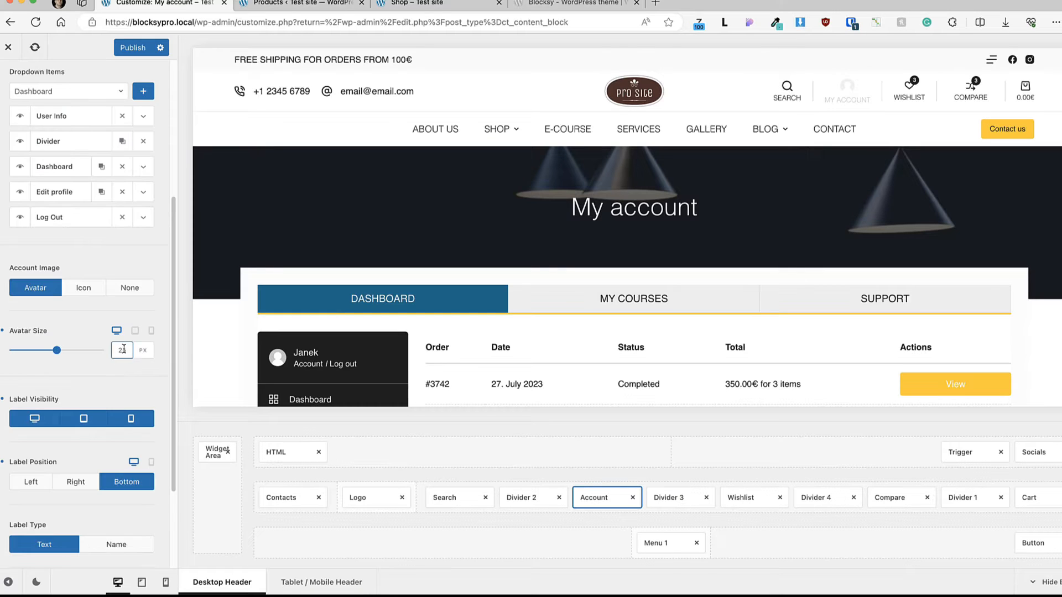
mouse_move(820, 94)
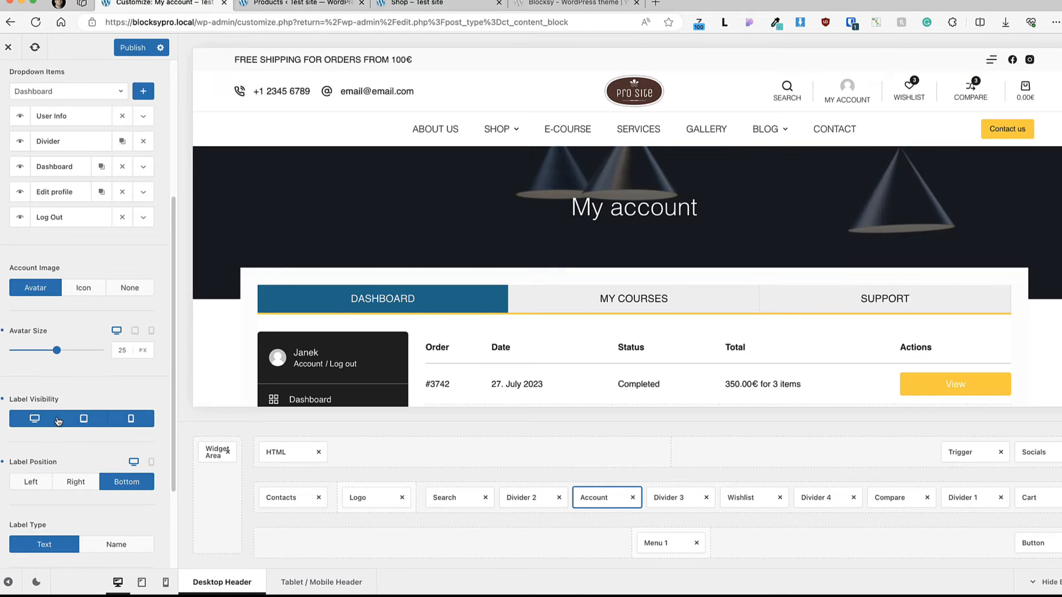
scroll(126, 439, "up", 5)
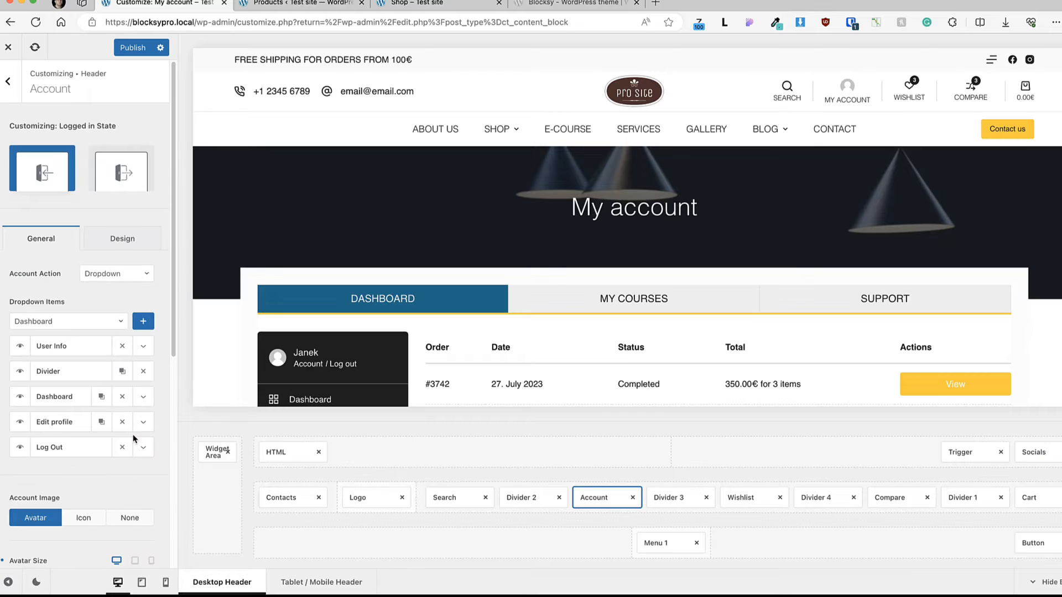
mouse_move(860, 90)
Step: Try Link as the account action, review its Link To destinations, and restore the Dropdown action
left_click(128, 274)
left_click(94, 319)
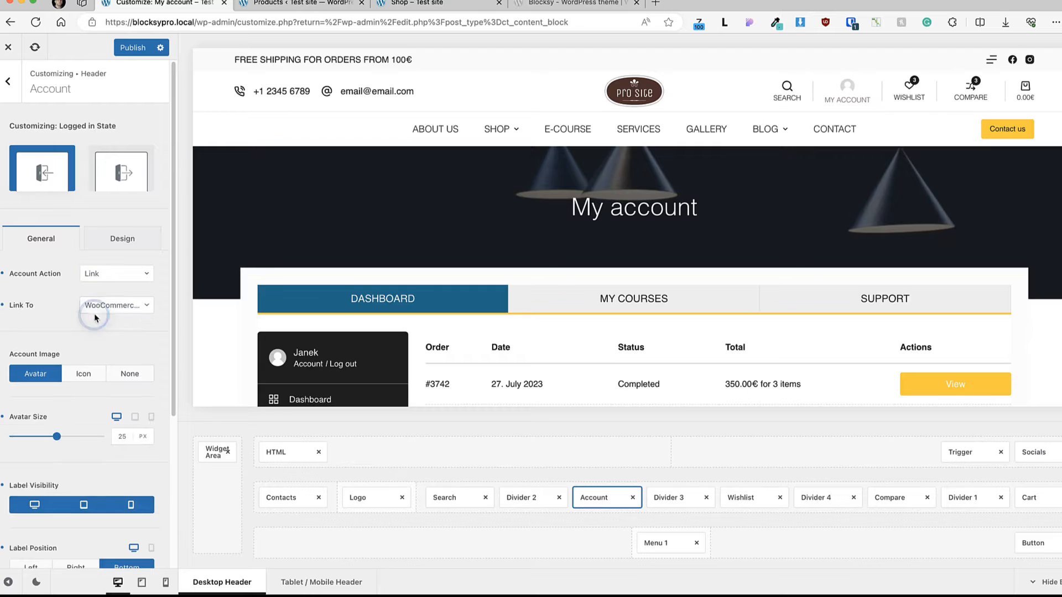
left_click(103, 306)
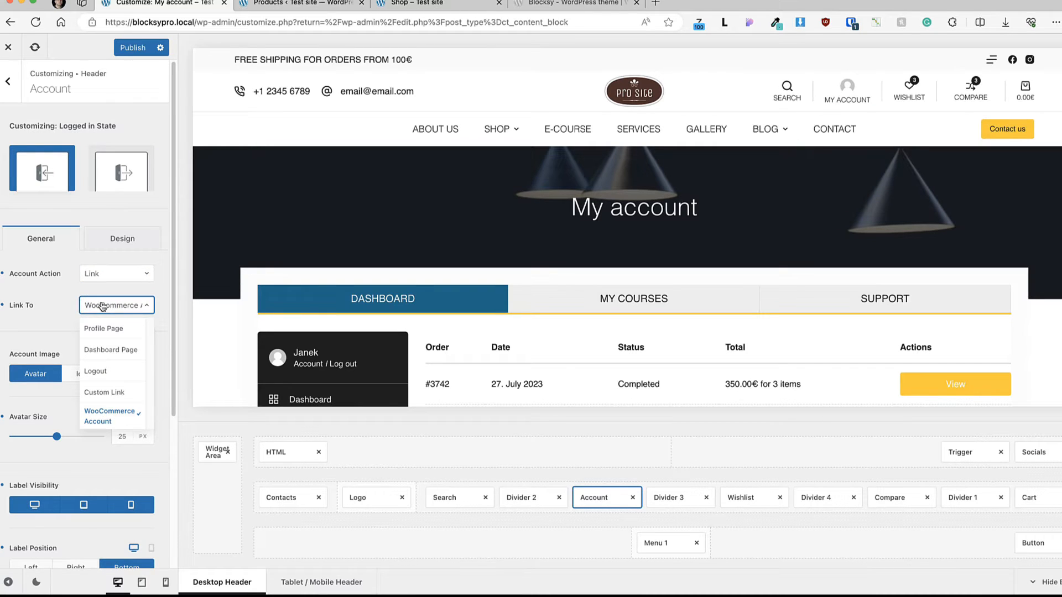
left_click(111, 279)
left_click(113, 274)
left_click(110, 293)
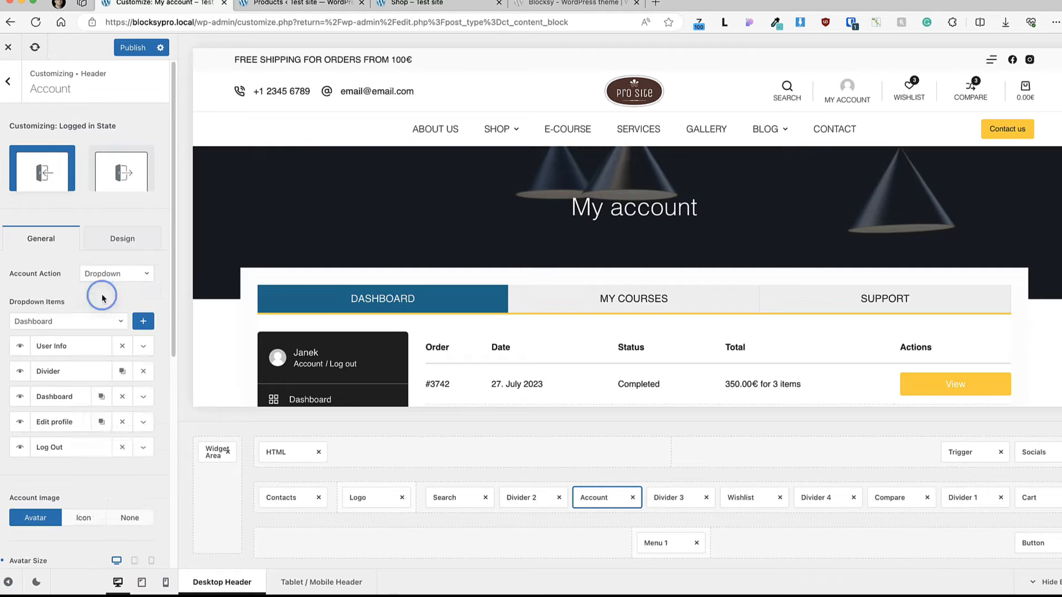
left_click(8, 82)
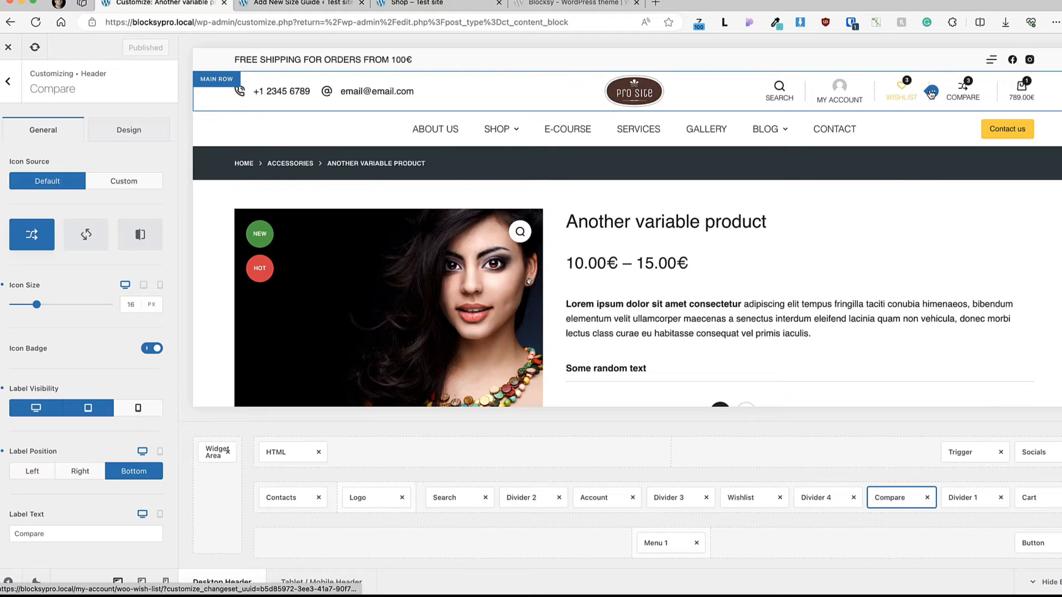
Step: Use the header preview's edit shortcuts to visit the Wishlist, Account, Search and Compare element settings
left_click(932, 92)
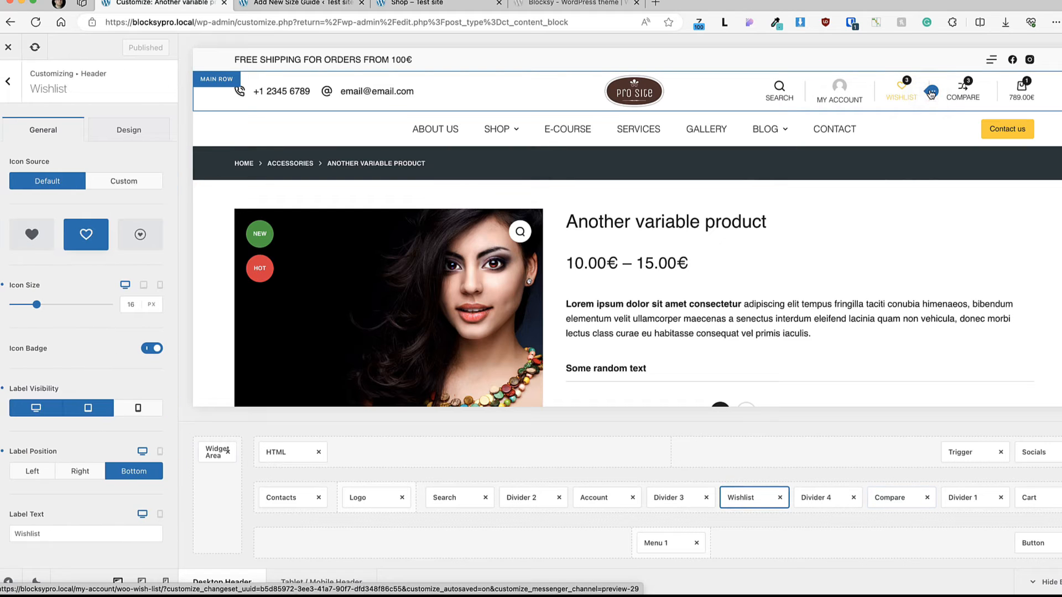
left_click(874, 92)
left_click(808, 92)
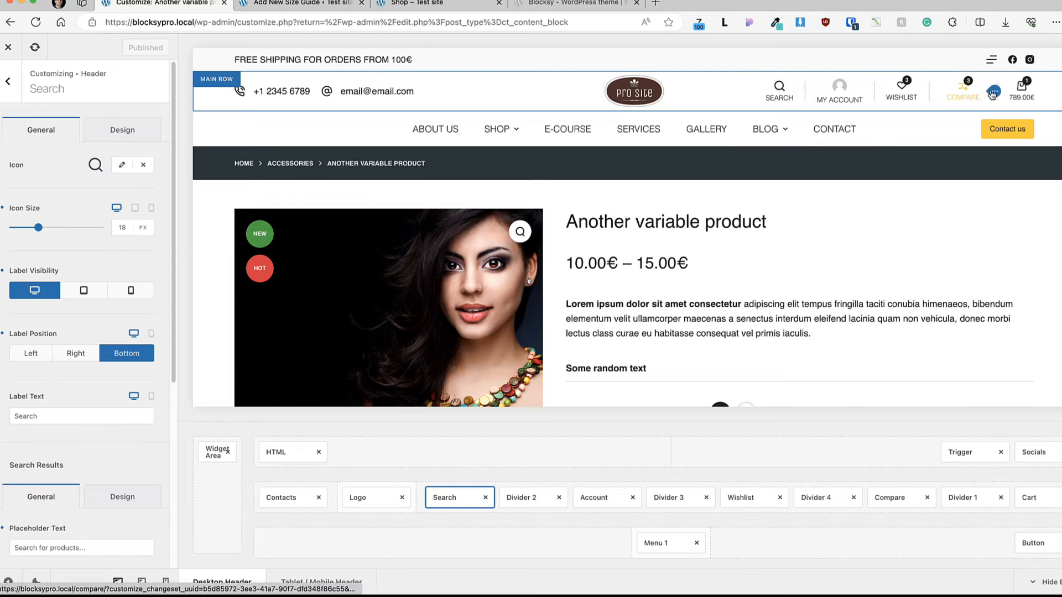
left_click(990, 92)
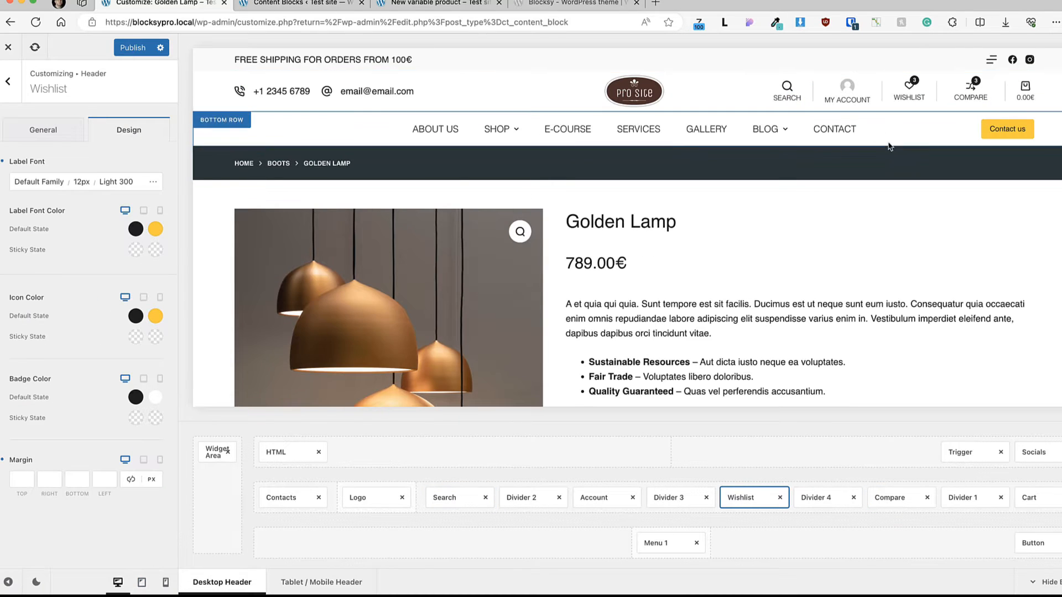
Step: Compare the header in tablet and mobile previews and open the off-canvas menu in the tablet view
left_click(142, 583)
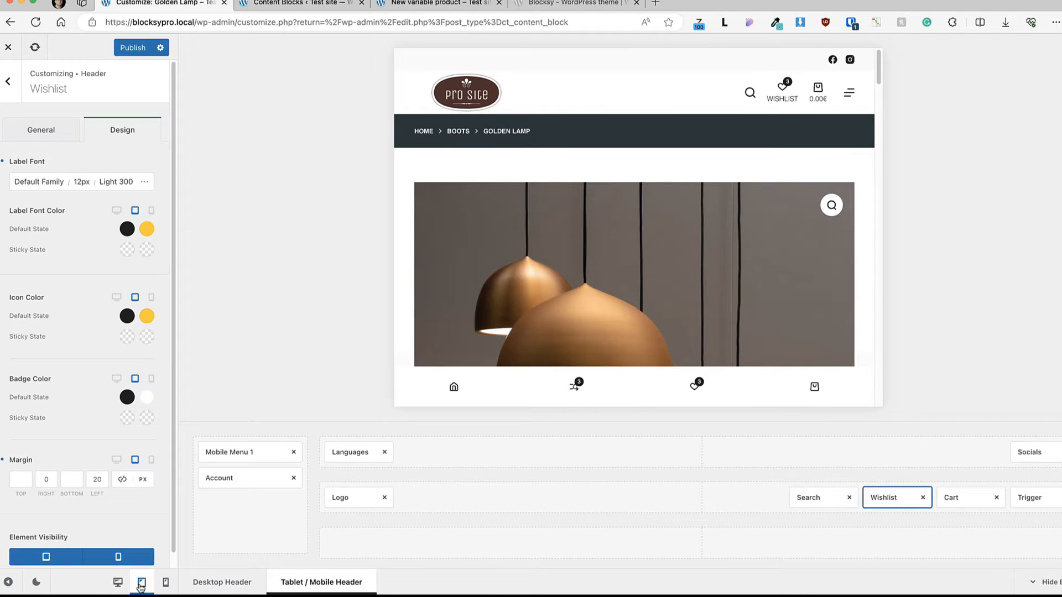
left_click(166, 582)
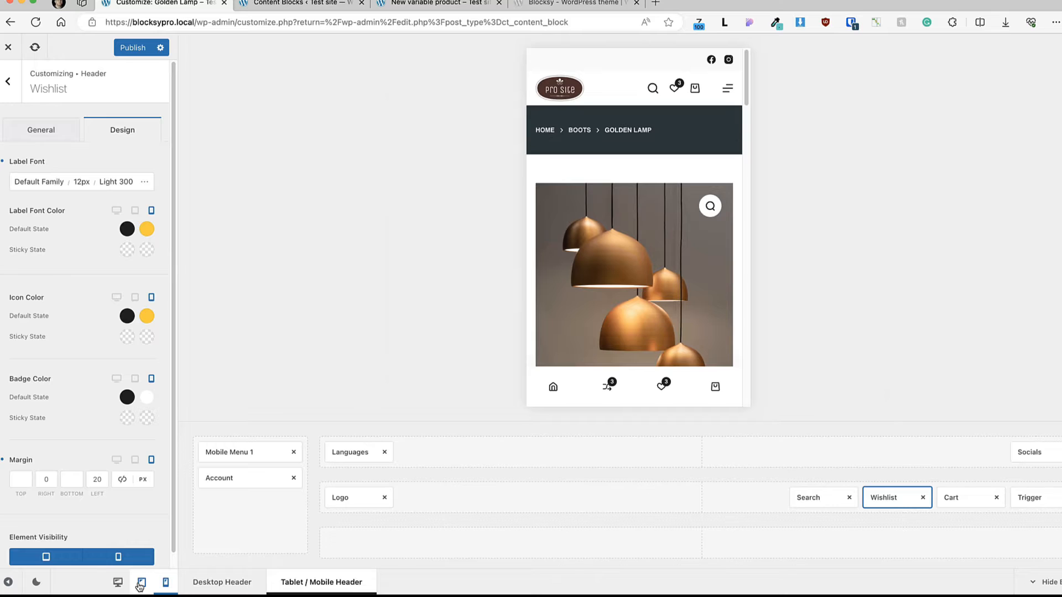
left_click(142, 583)
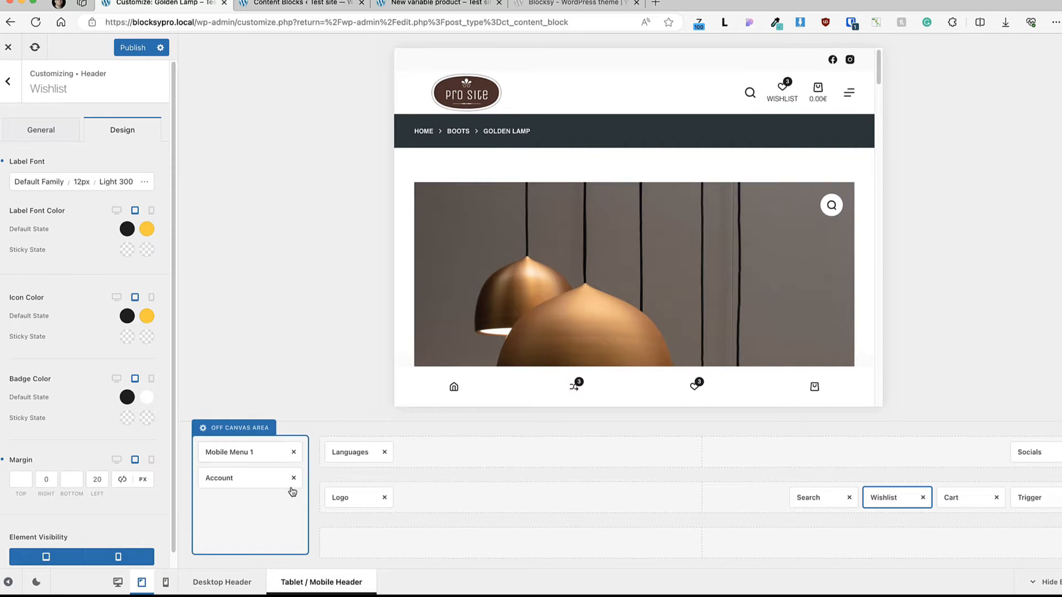
left_click(846, 90)
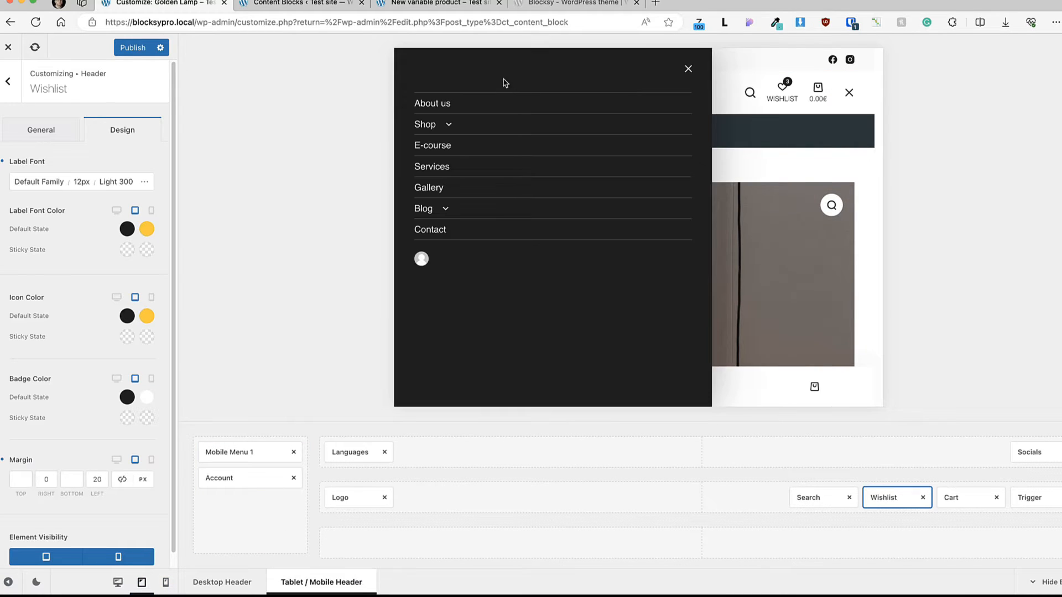
Step: Try yellow palette Color 2 as the off-canvas panel background on tablet and settle on the dark third palette color
left_click(229, 432)
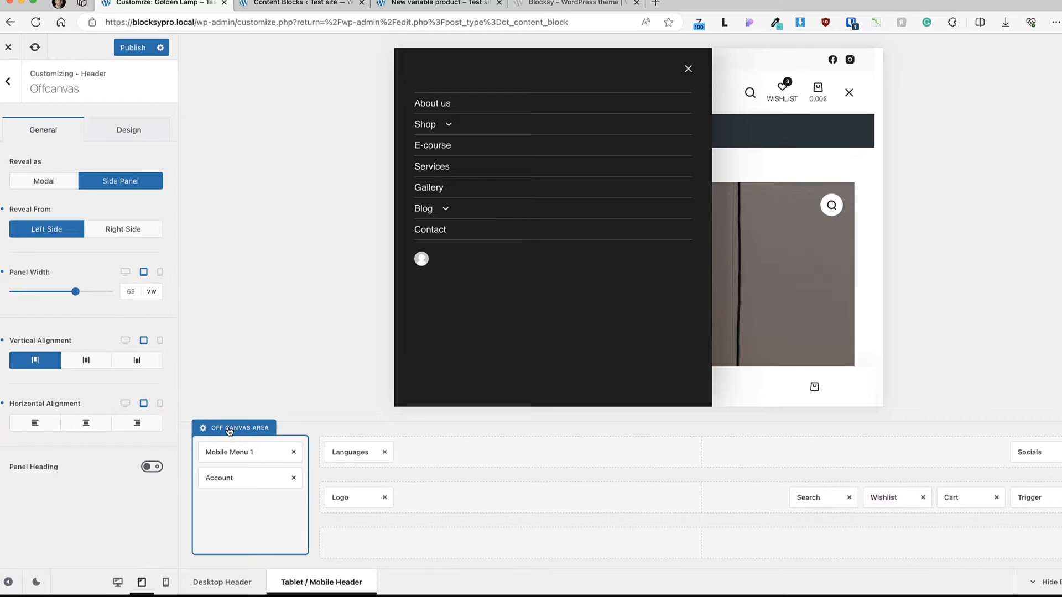
left_click(148, 119)
left_click(151, 183)
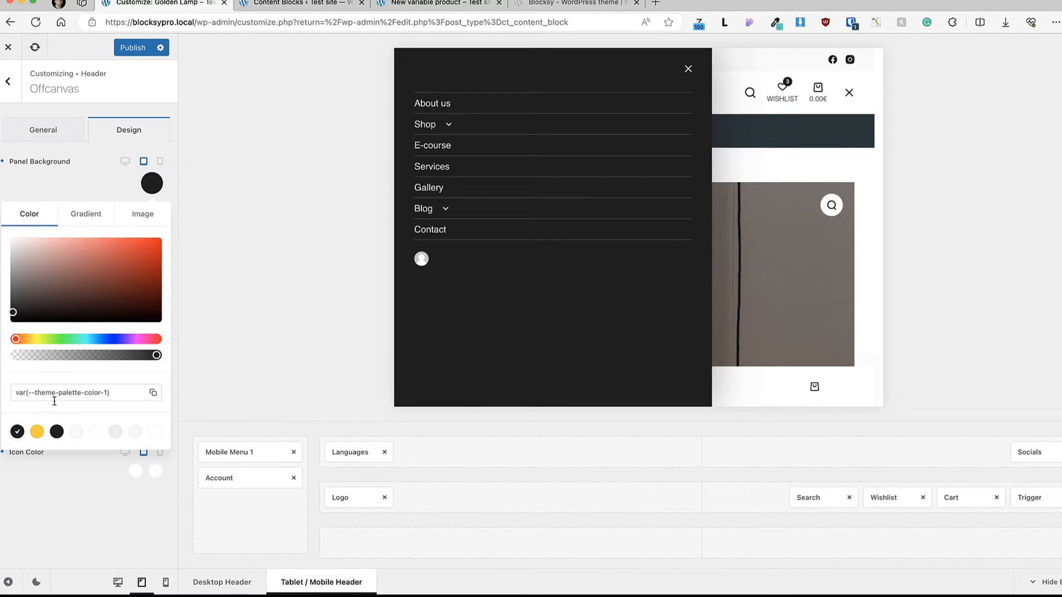
left_click(37, 433)
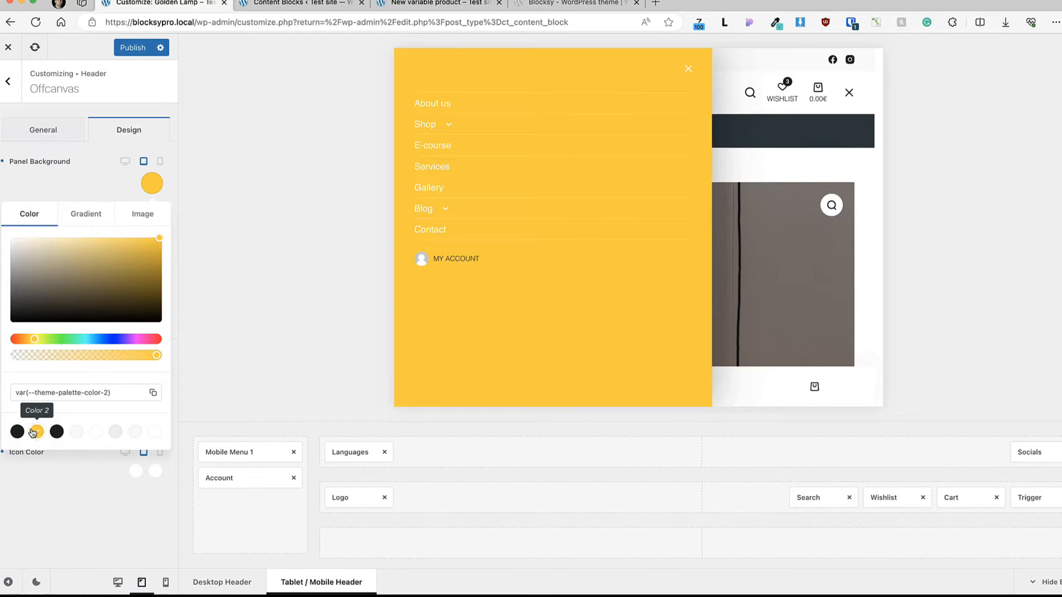
left_click(58, 433)
left_click(119, 511)
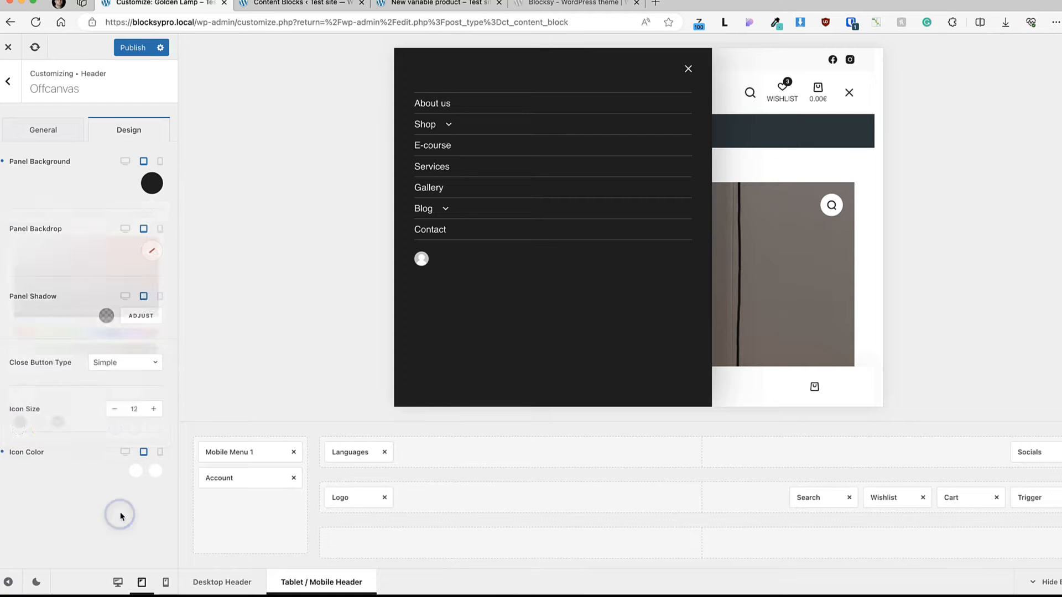
Step: Add the Off Canvas Logo element above Mobile Menu 1 in the off-canvas area and open its logo image selection
left_click(16, 82)
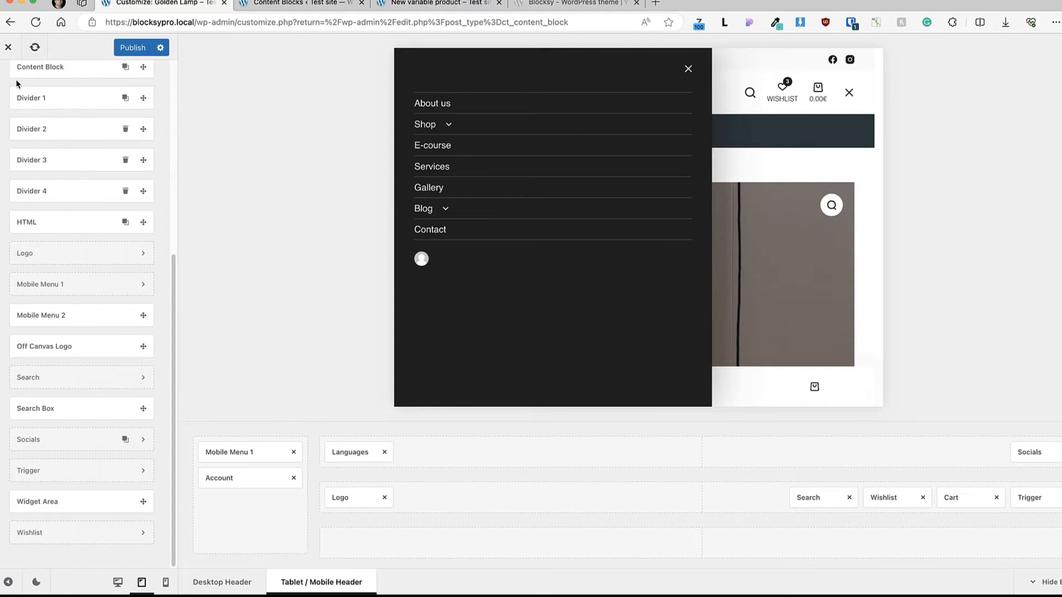
left_click_drag(42, 453, 263, 449)
left_click(266, 451)
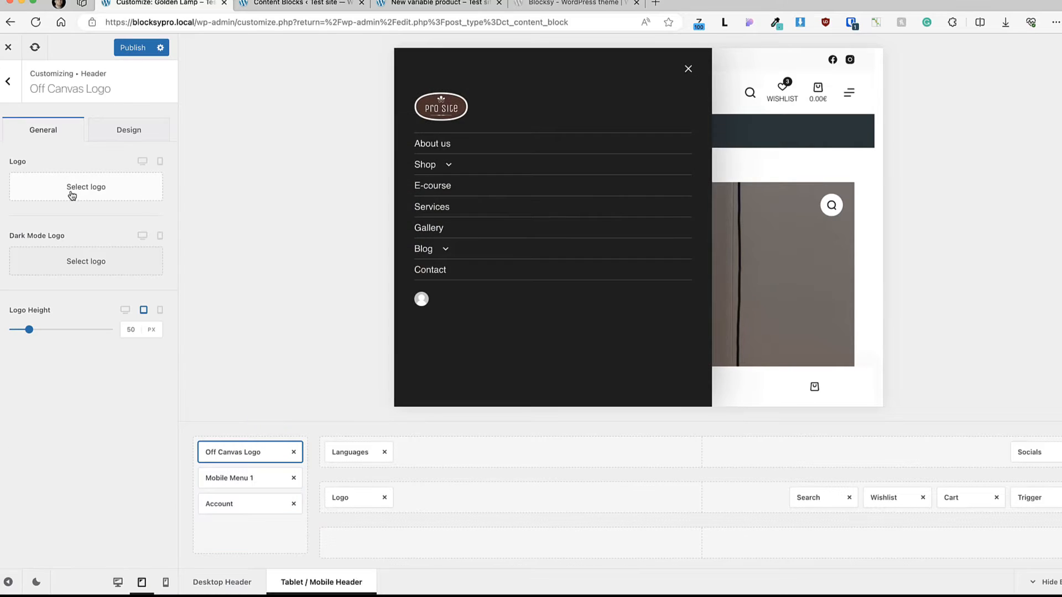
left_click(83, 188)
left_click(1050, 562)
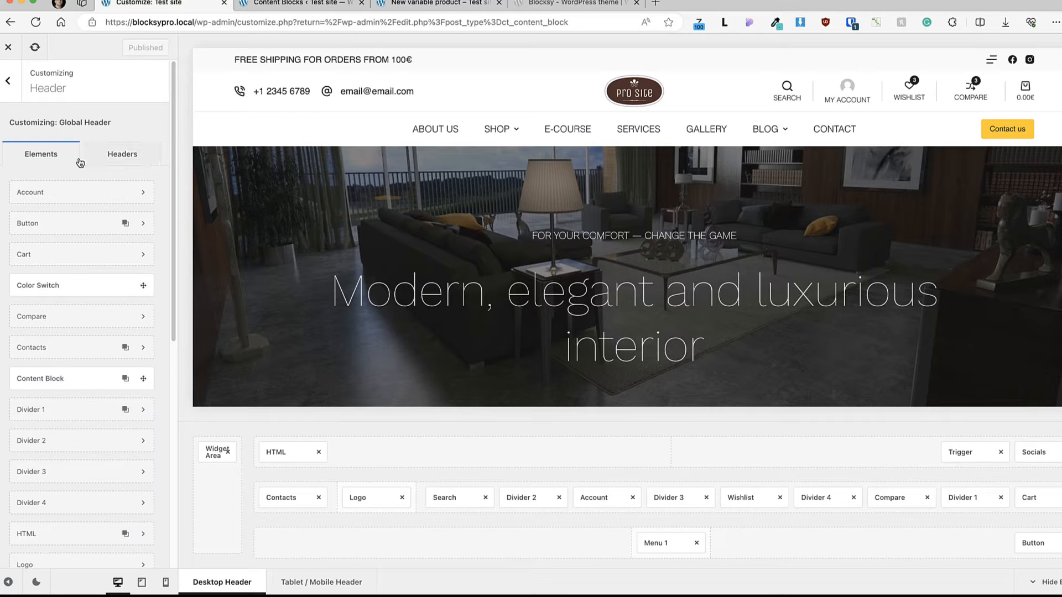
Step: Create a new header named "Shop header" that copies its elements and styles from the Global Header
left_click(118, 159)
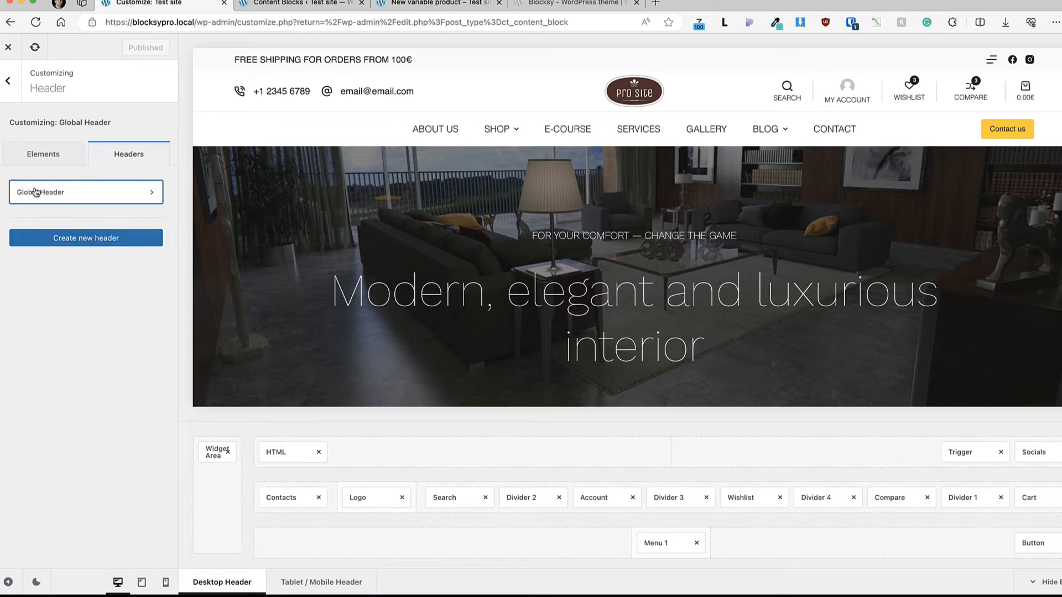
left_click(79, 242)
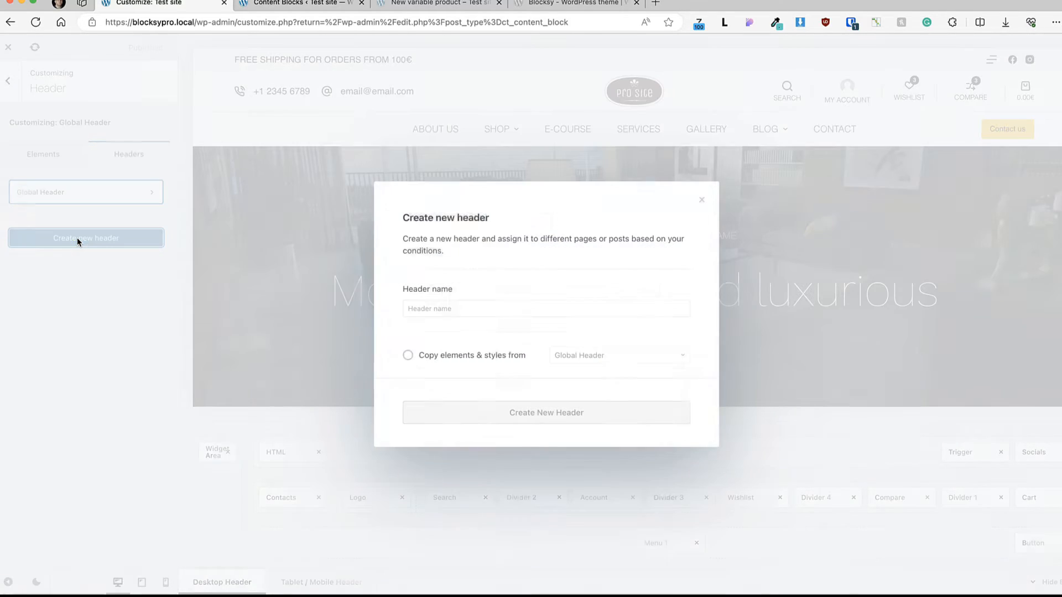
left_click(474, 308)
type("Shop header")
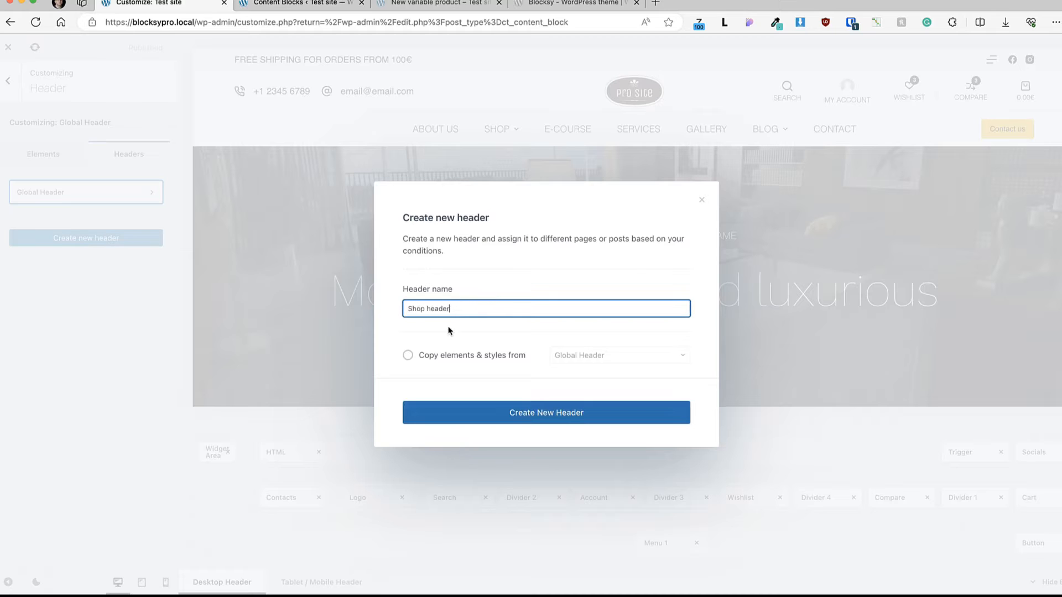
left_click(407, 355)
left_click(612, 360)
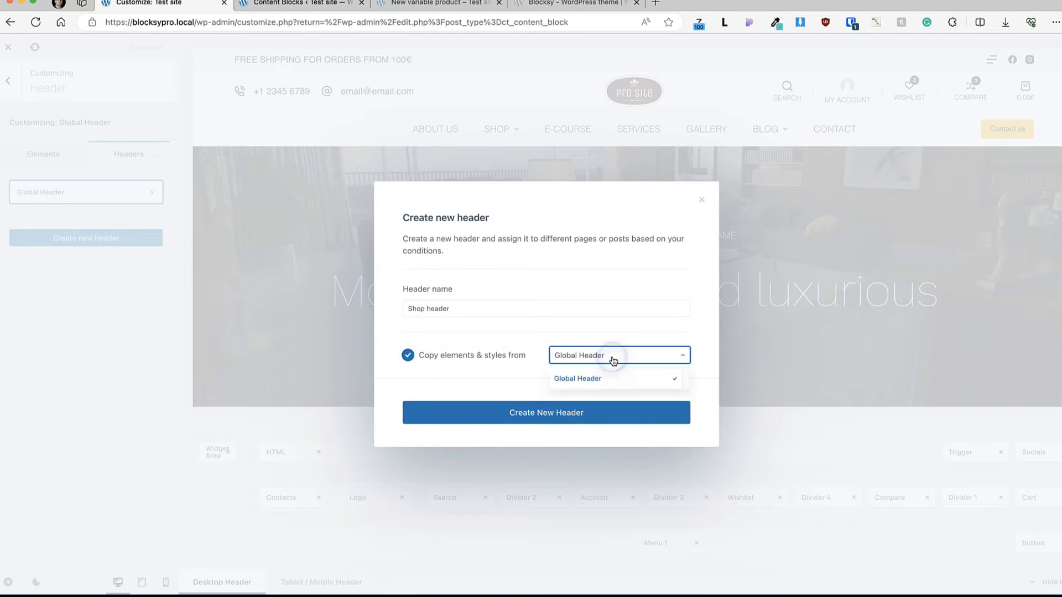
left_click(577, 376)
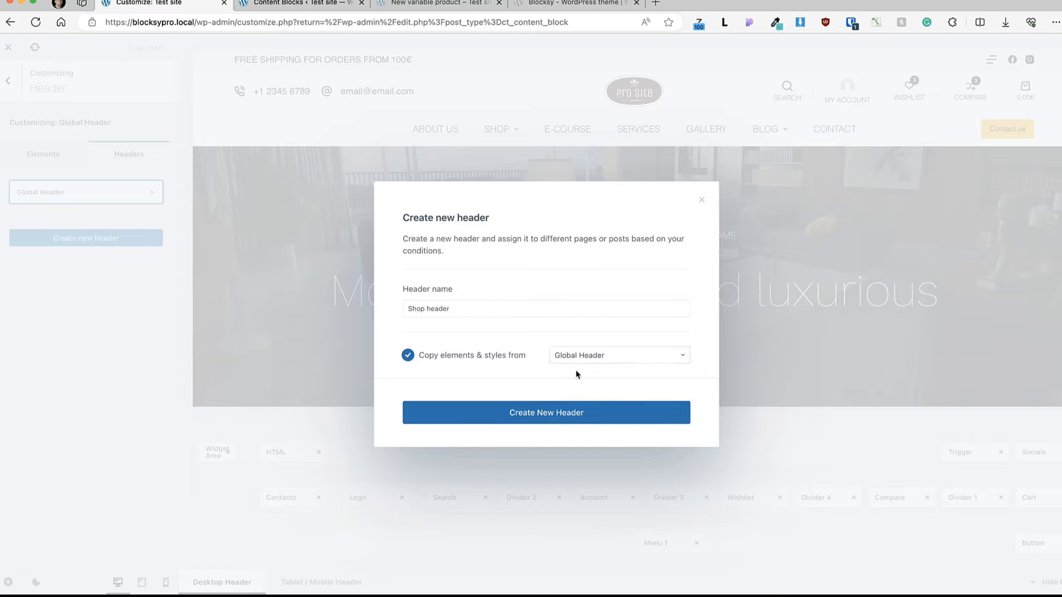
left_click(564, 419)
Step: Edit the Shop header's display conditions and add an Include condition for Shop Home
left_click(61, 224)
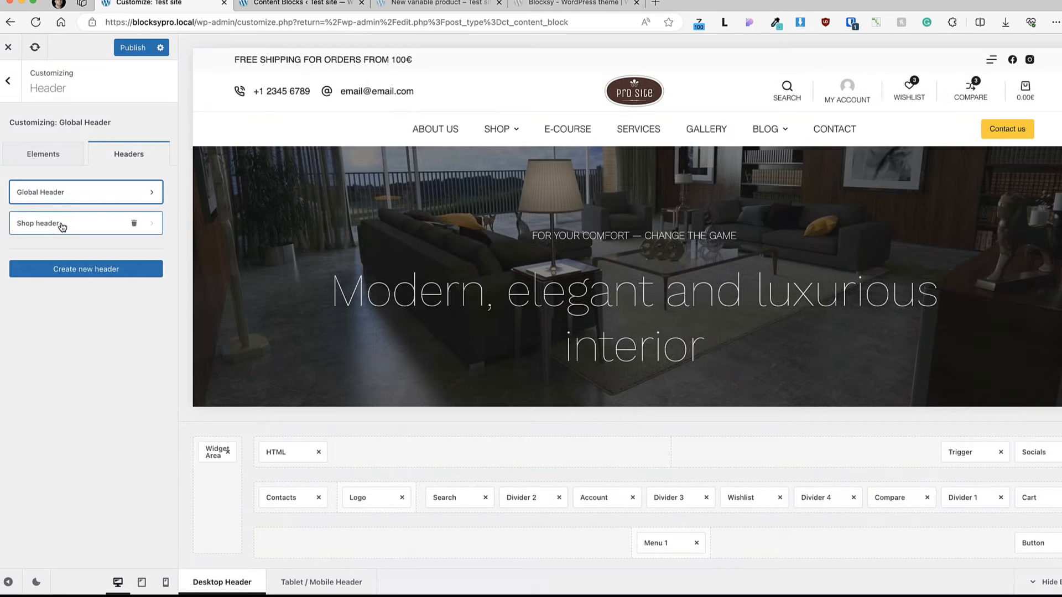
left_click(62, 226)
left_click(81, 142)
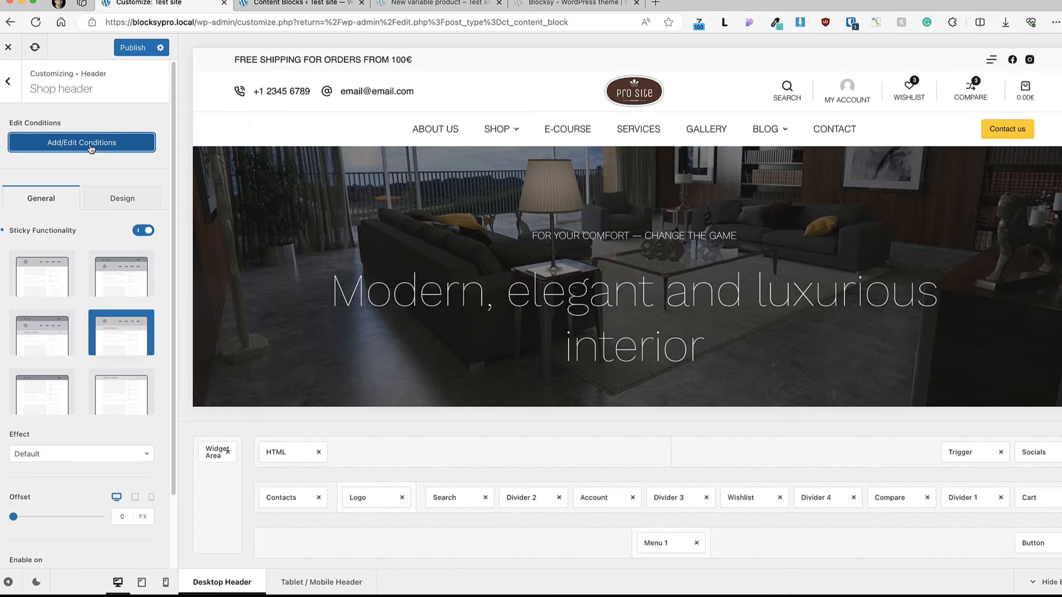
left_click(91, 148)
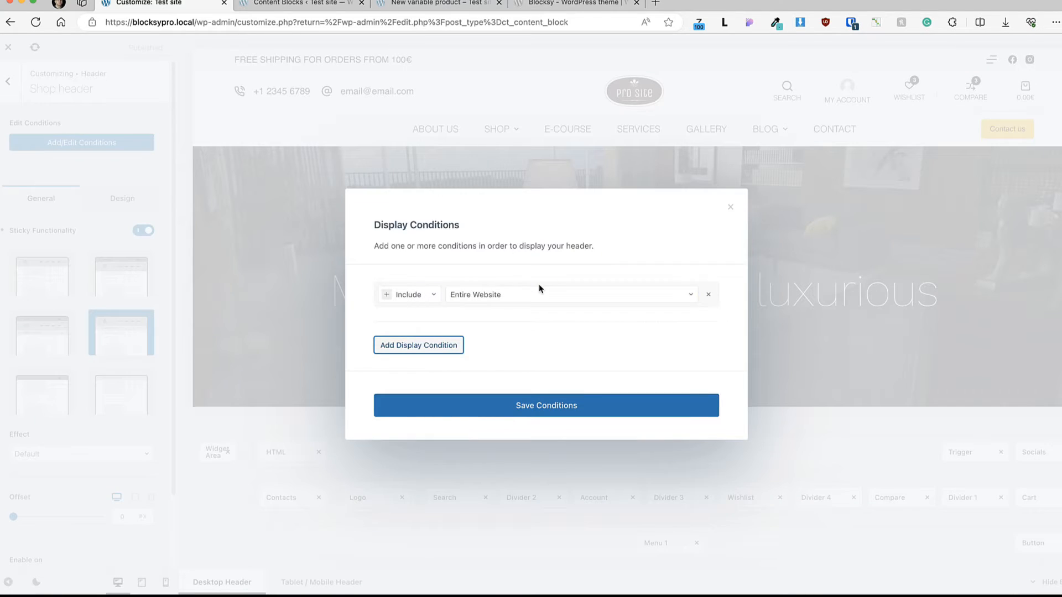
left_click(539, 288)
type("shop")
left_click(500, 336)
Step: Add a second Include condition to the Shop header by searching for "sing" and save the display conditions
left_click(437, 345)
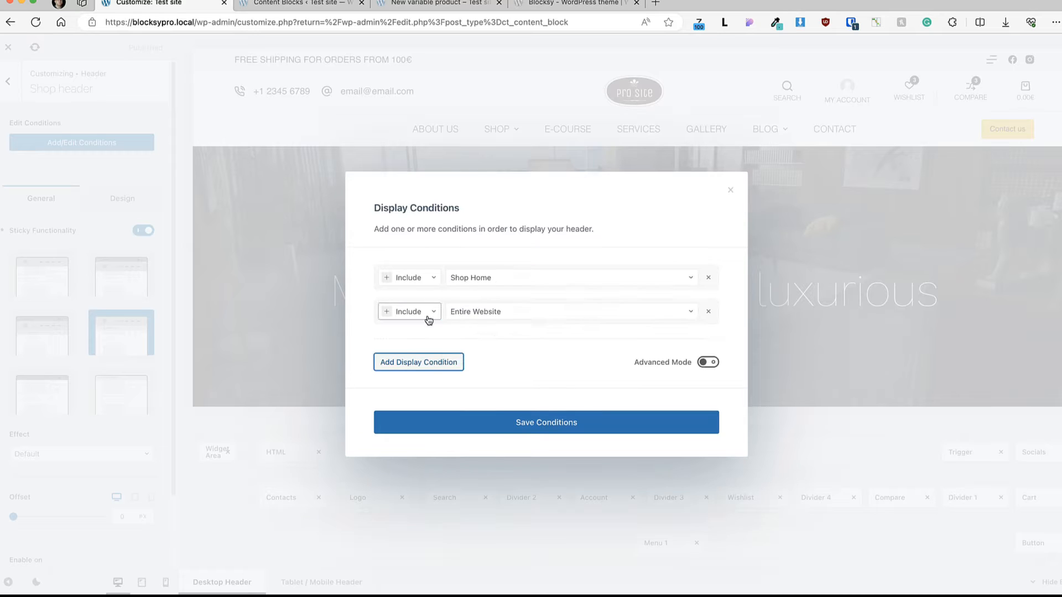
left_click(502, 311)
type("sing")
left_click(498, 417)
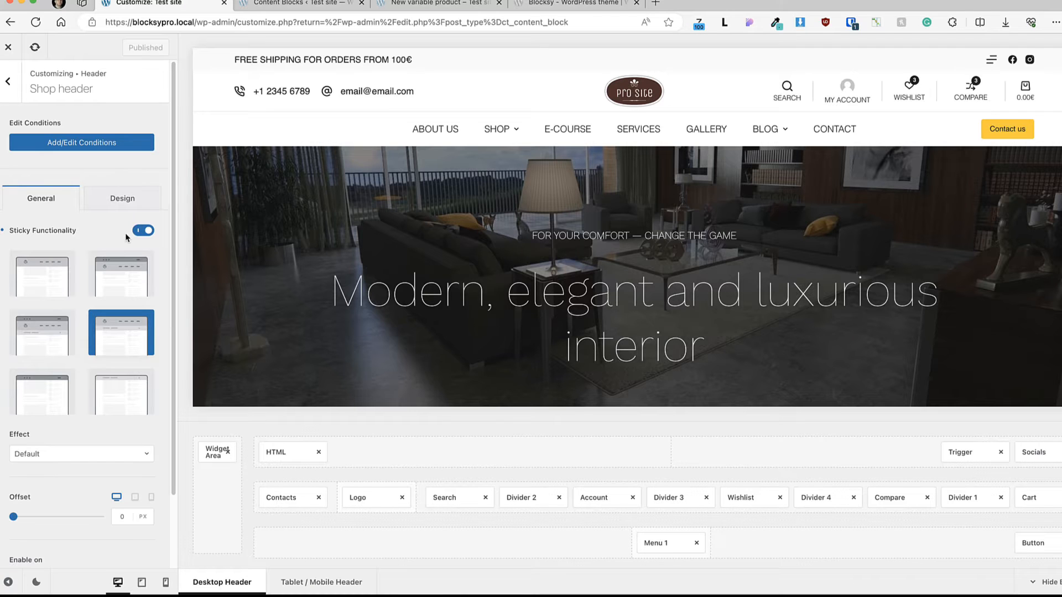
Step: Review the Shop header's general settings and return to the list of headers
scroll(126, 239, "down", 3)
scroll(128, 237, "up", 3)
left_click(8, 81)
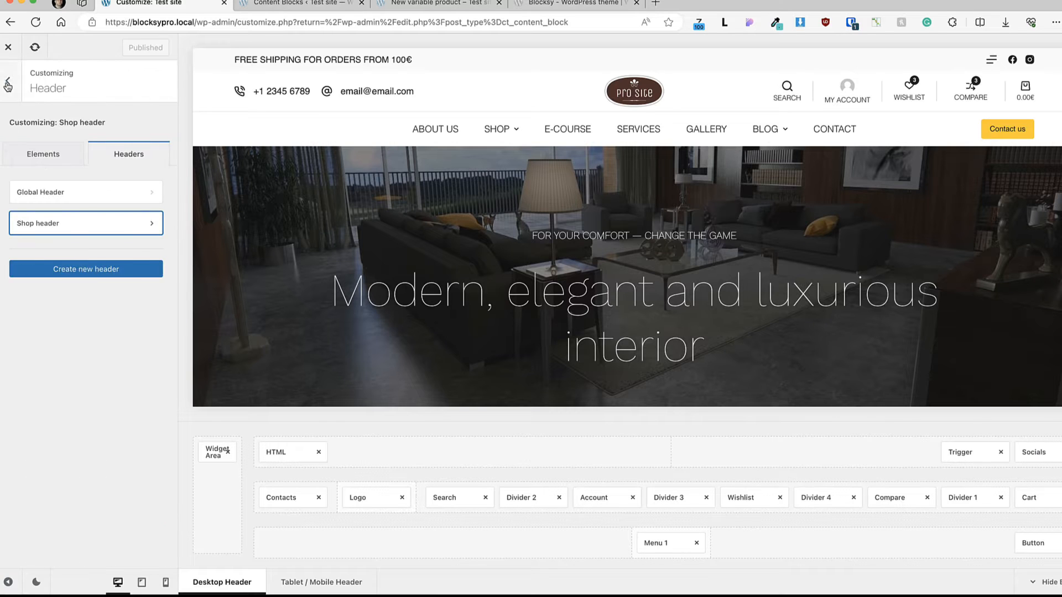
Step: Make only the bottom row of the Global Header sticky, check it in the page preview and publish the change
left_click(83, 190)
scroll(115, 250, "down", 1)
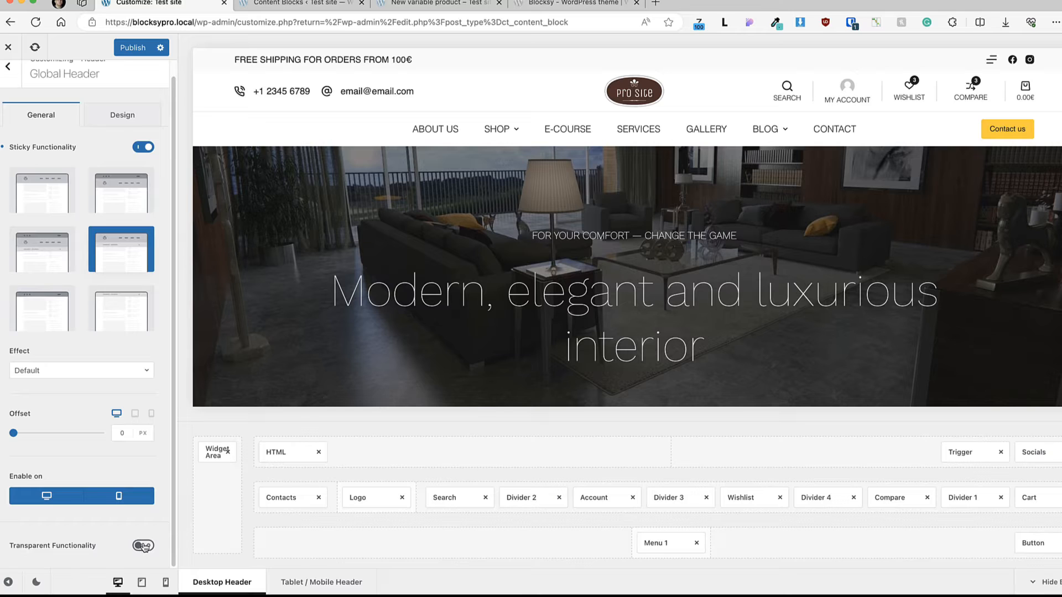
scroll(143, 546, "up", 1)
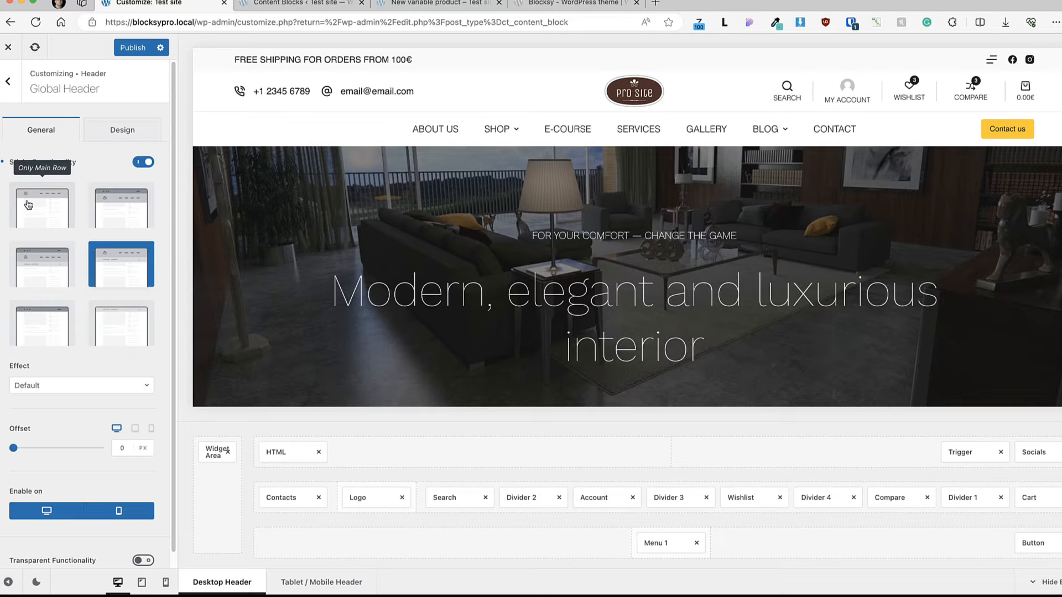
scroll(522, 110, "down", 5)
mouse_move(523, 107)
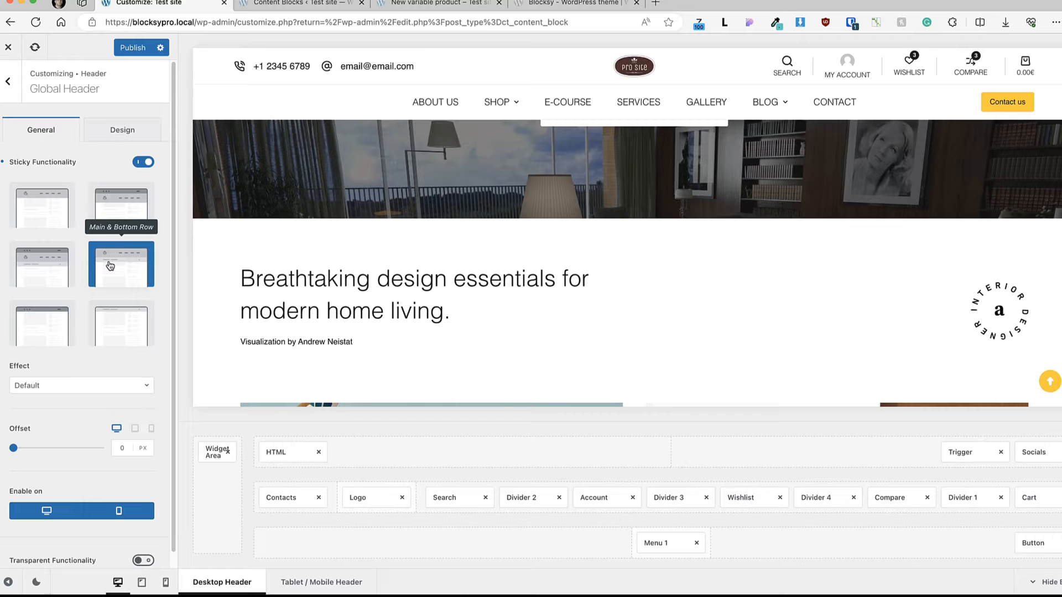
left_click(106, 321)
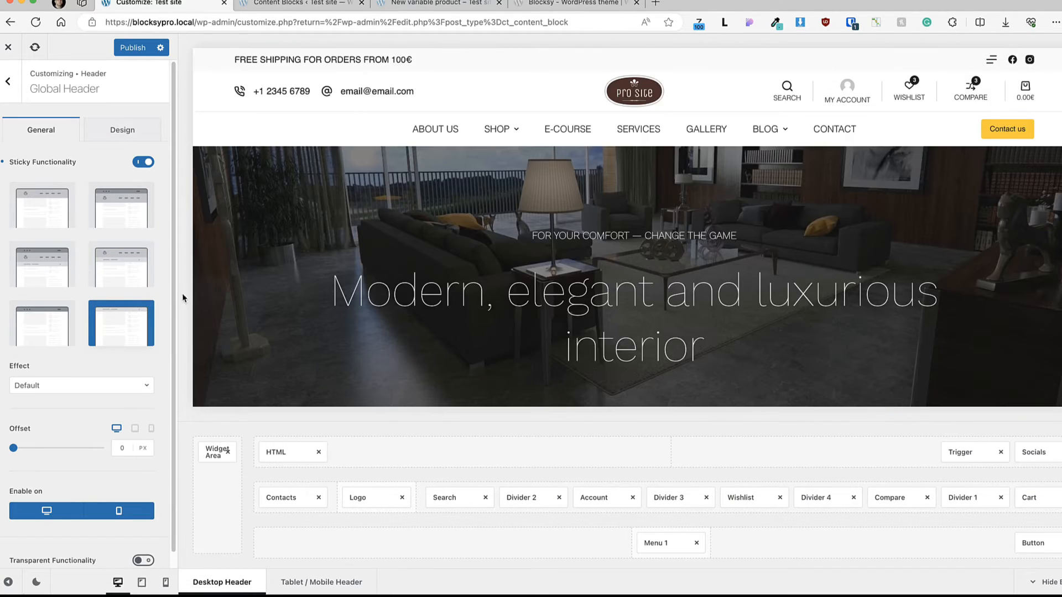
scroll(428, 268, "down", 10)
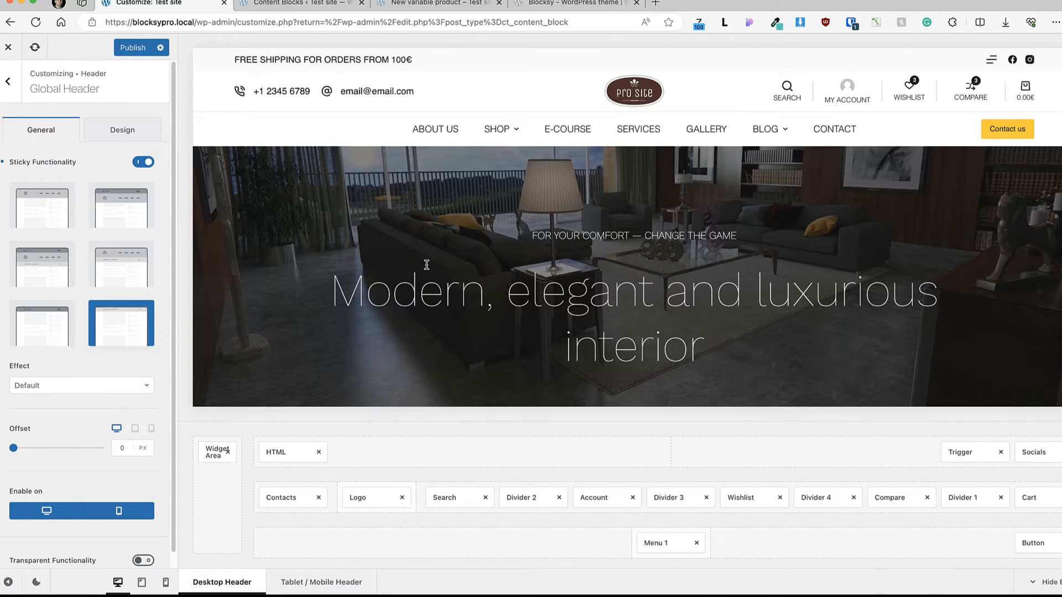
left_click(119, 47)
Step: Open the Footer customization and examine the footer in the preview, its available elements and the list of footers
left_click(8, 82)
left_click(10, 83)
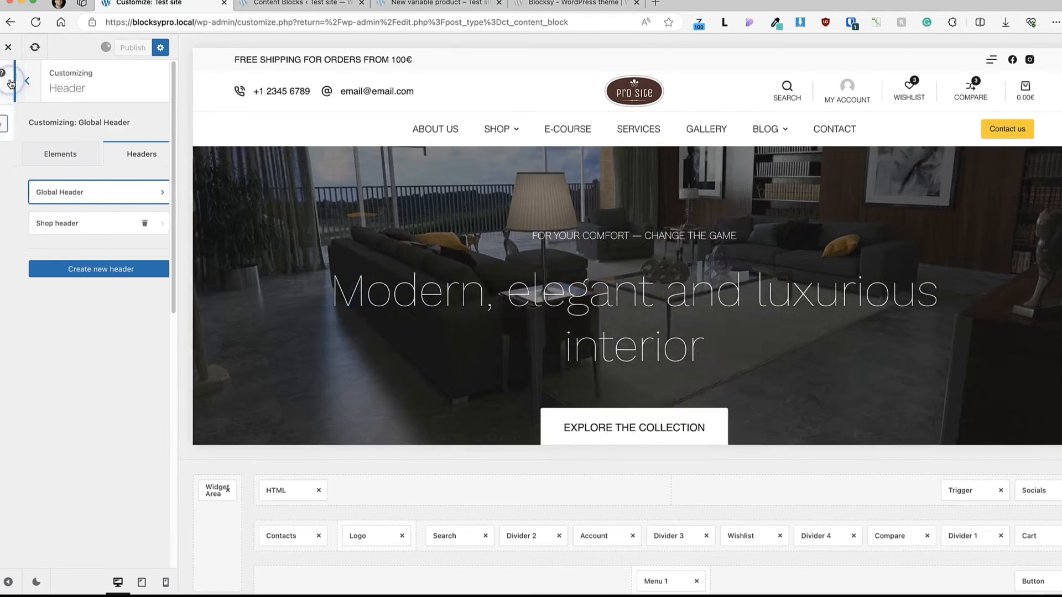
left_click(43, 235)
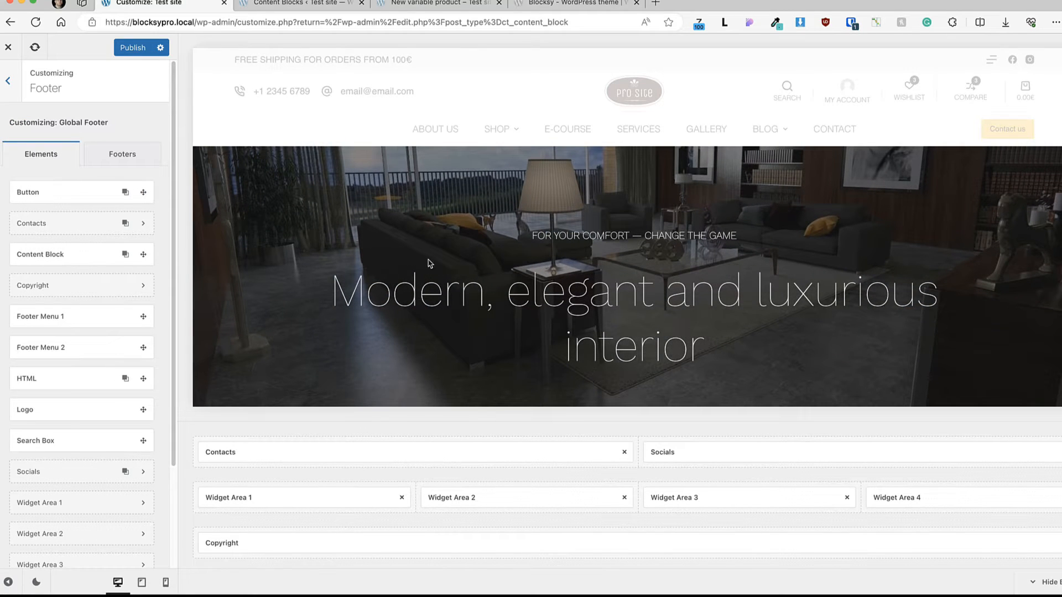
scroll(430, 264, "down", 1)
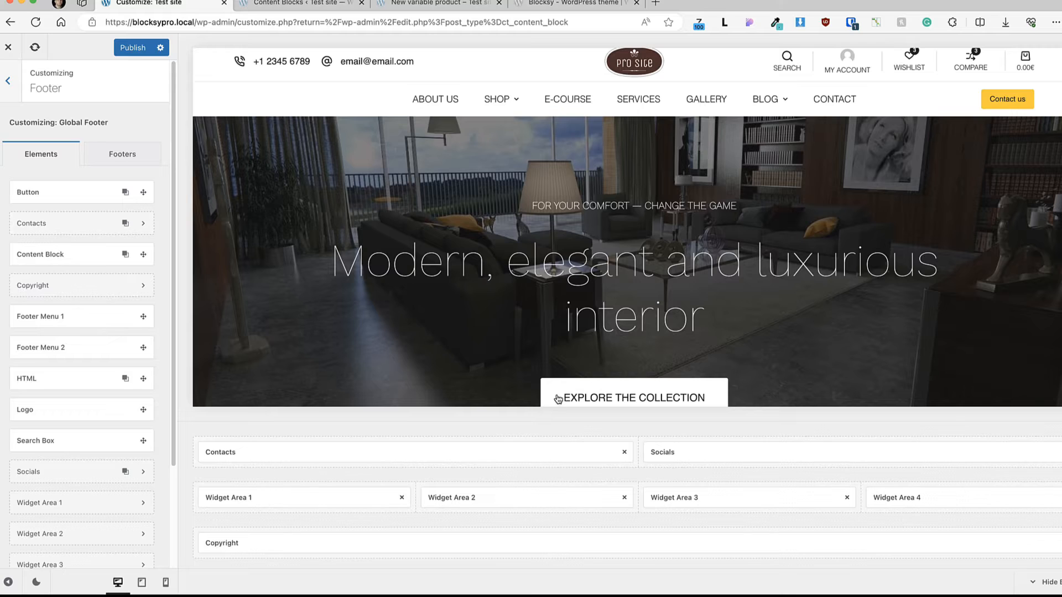
scroll(717, 278, "down", 20)
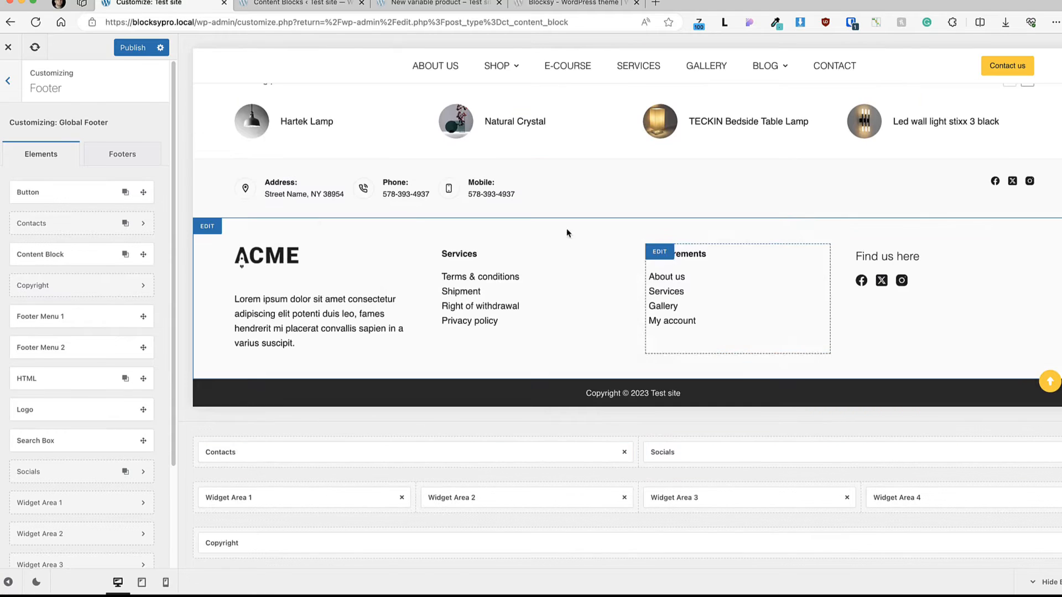
left_click(142, 157)
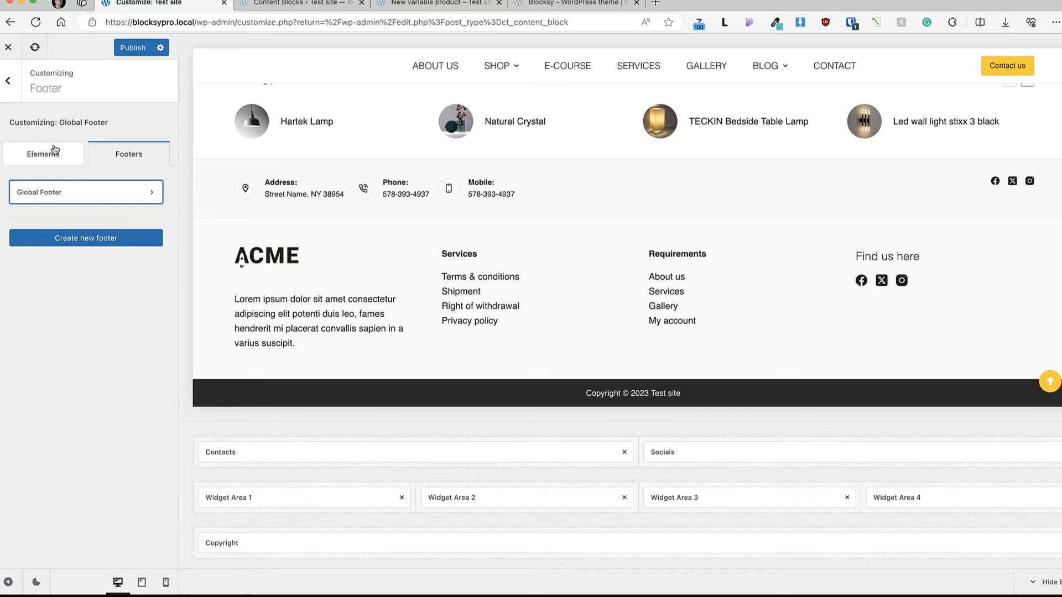
left_click(51, 151)
Step: Try four columns on the footer's top row and return it to two columns
left_click(226, 429)
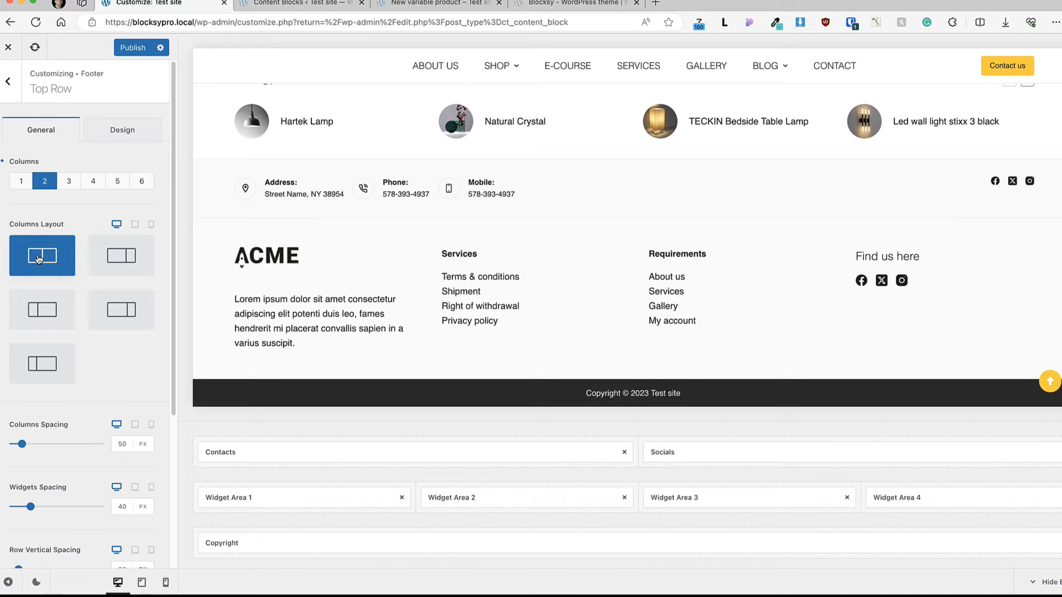
left_click(92, 183)
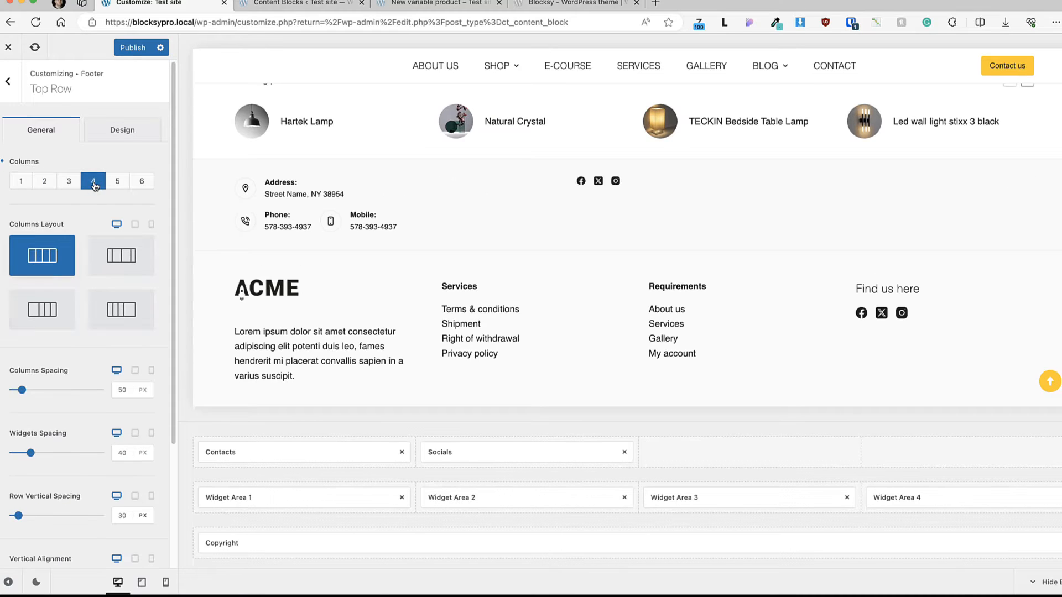
left_click(48, 183)
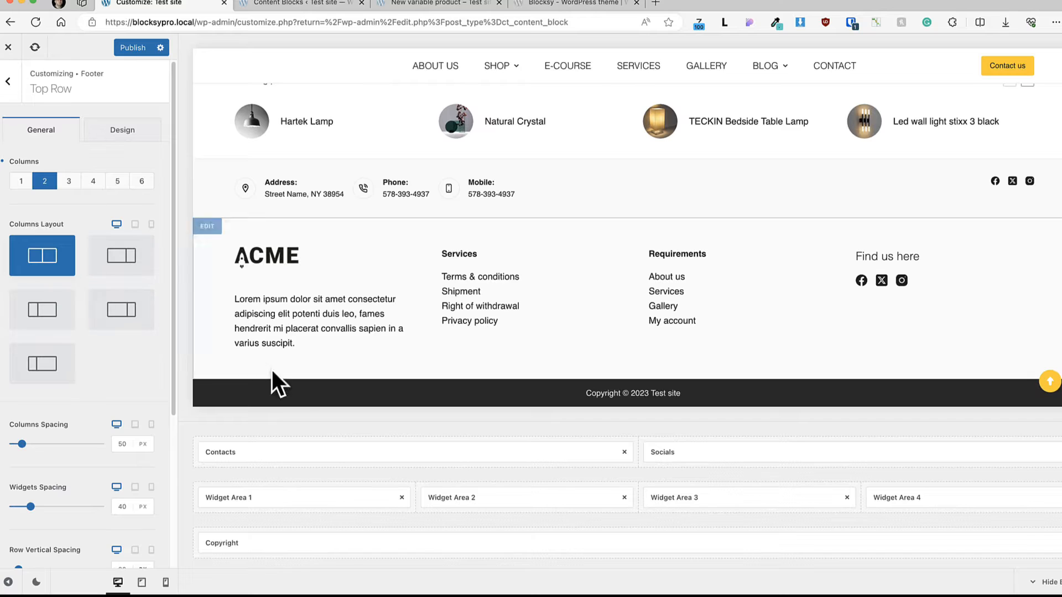
Step: Look through the settings of the footer's middle row, bottom row and Socials element, and return to the main customizer options
left_click(231, 475)
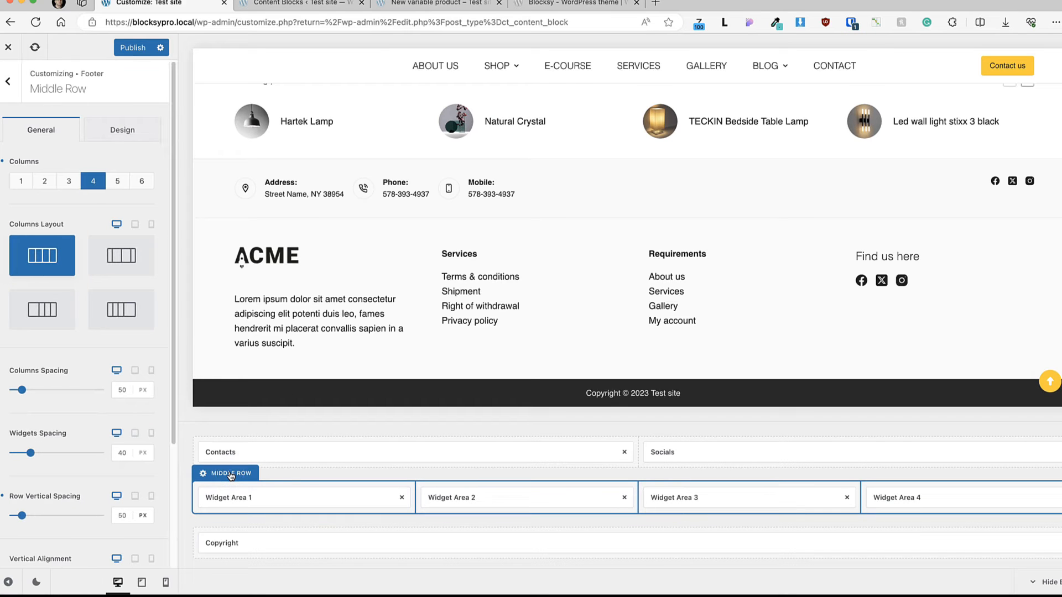
left_click(237, 560)
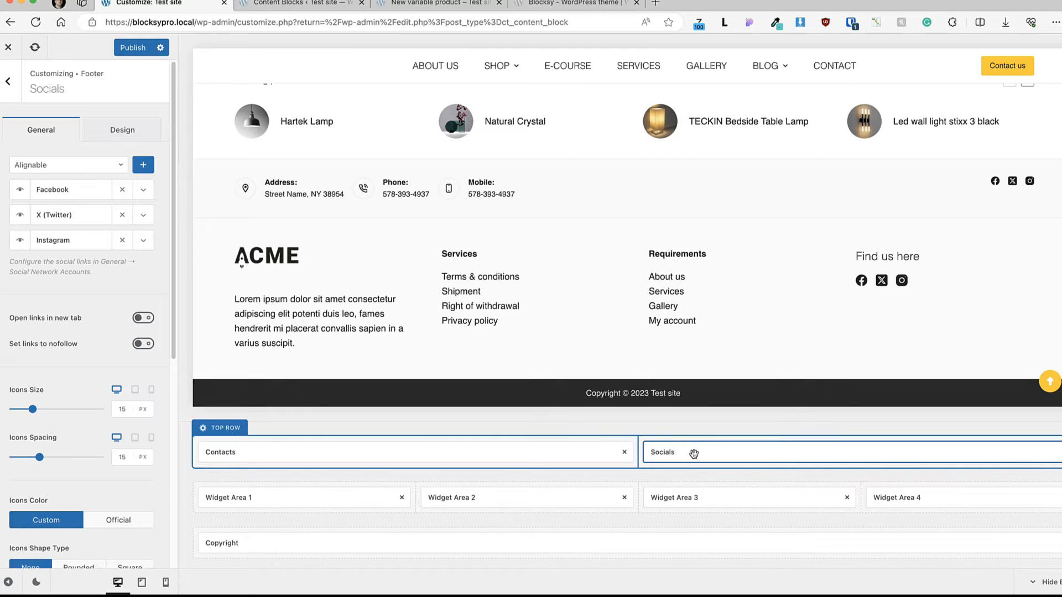
left_click(128, 130)
left_click(36, 126)
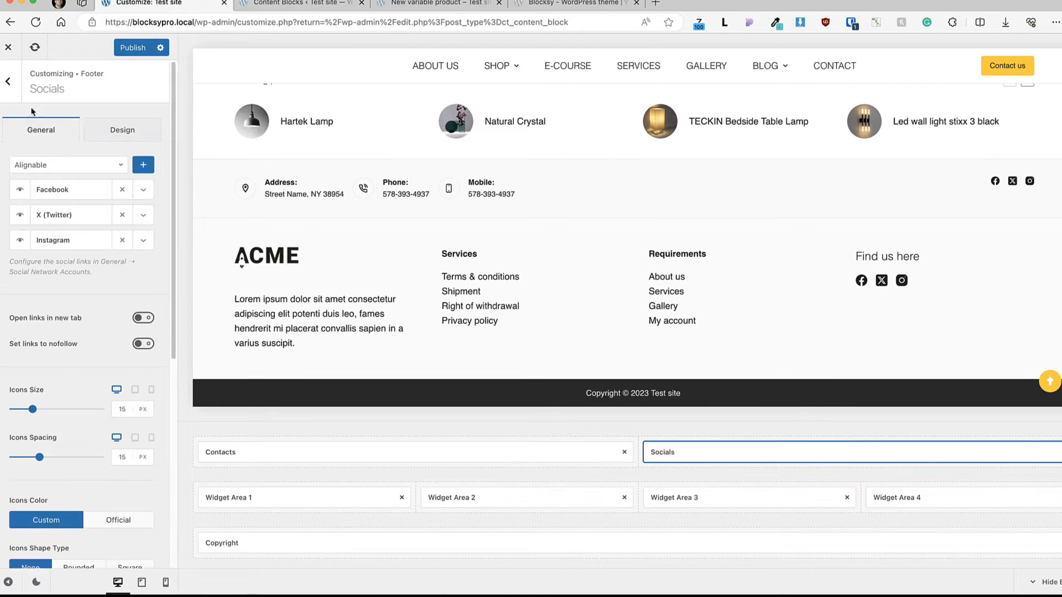
left_click(8, 81)
left_click(8, 82)
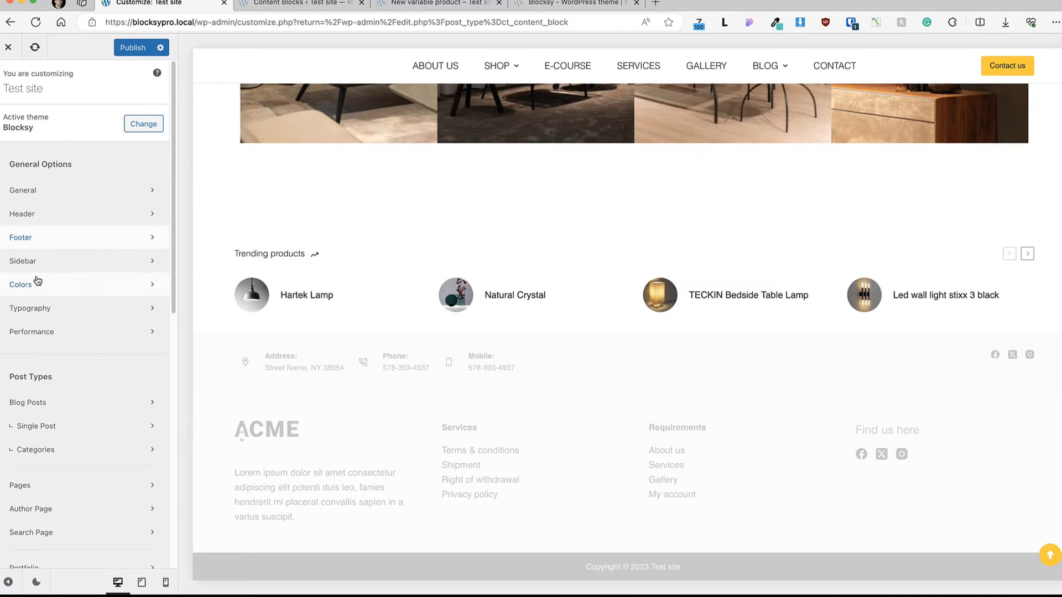
Step: Review the Sidebar's general options, including layout type, spacing and visibility, and its design options
left_click(35, 263)
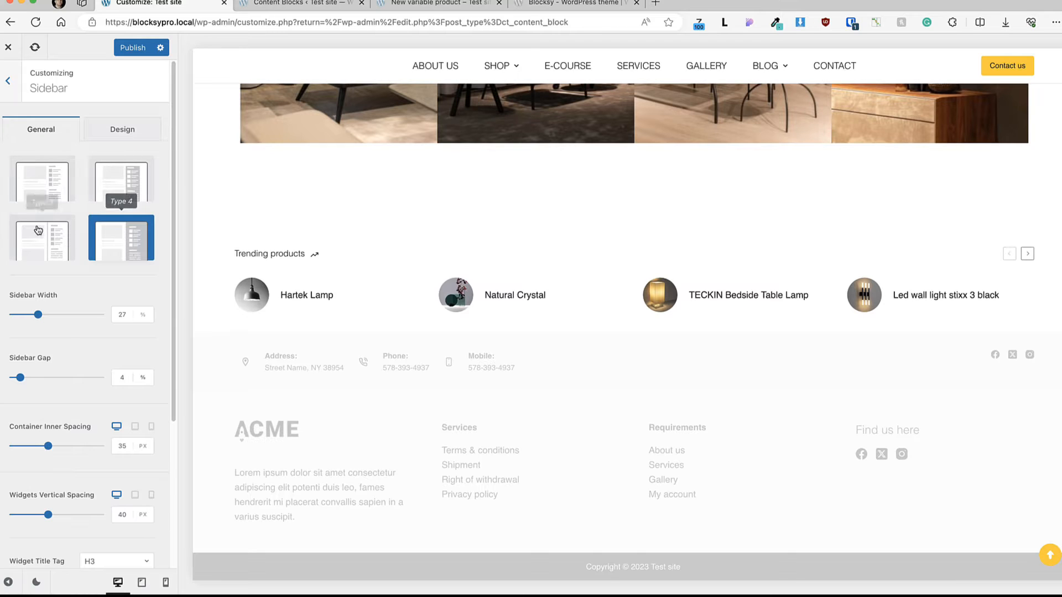
scroll(55, 293, "down", 5)
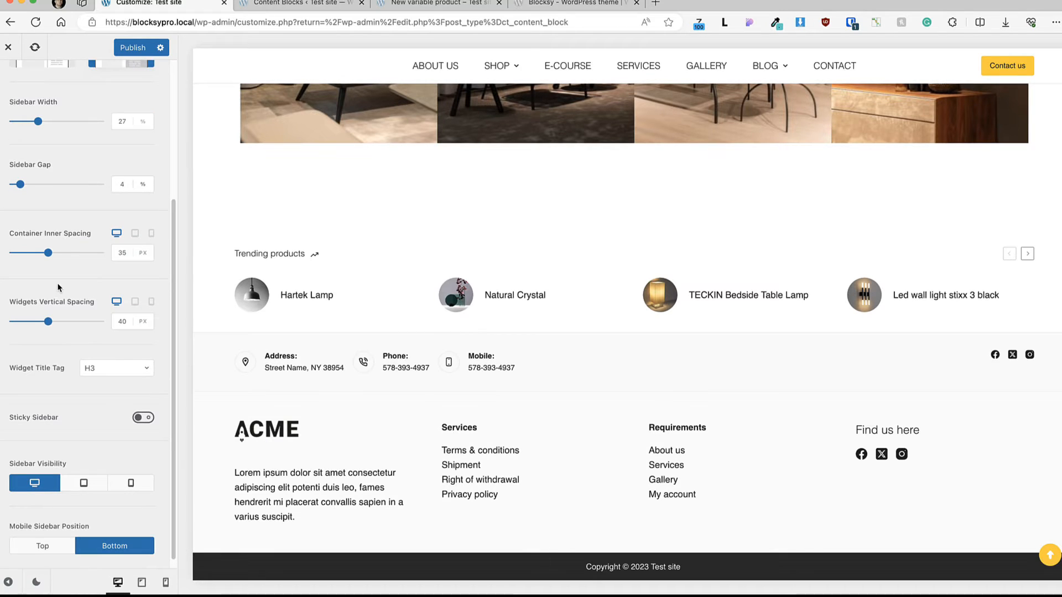
scroll(60, 288, "down", 1)
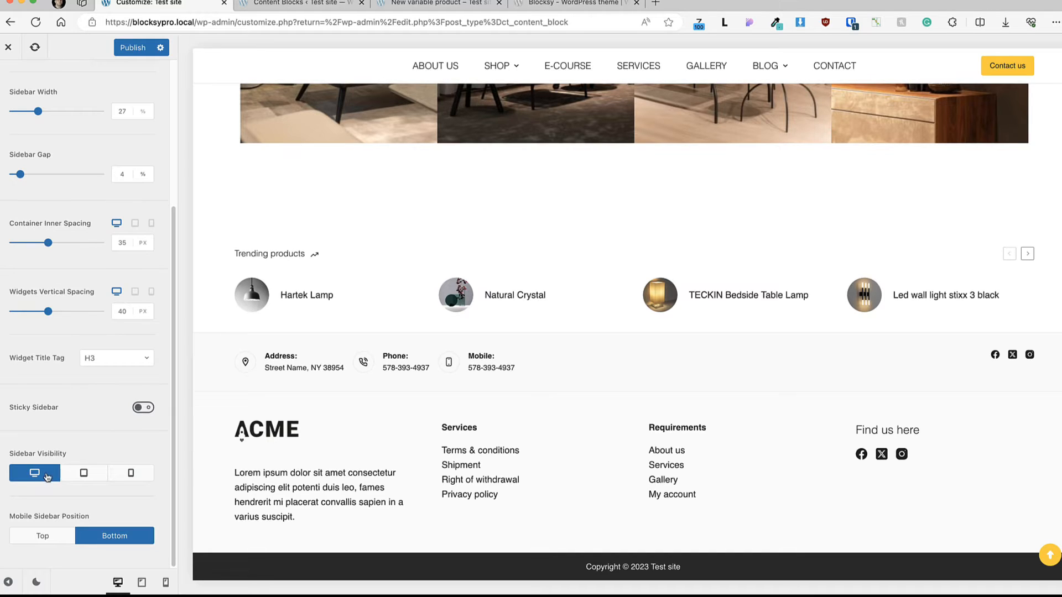
left_click(128, 130)
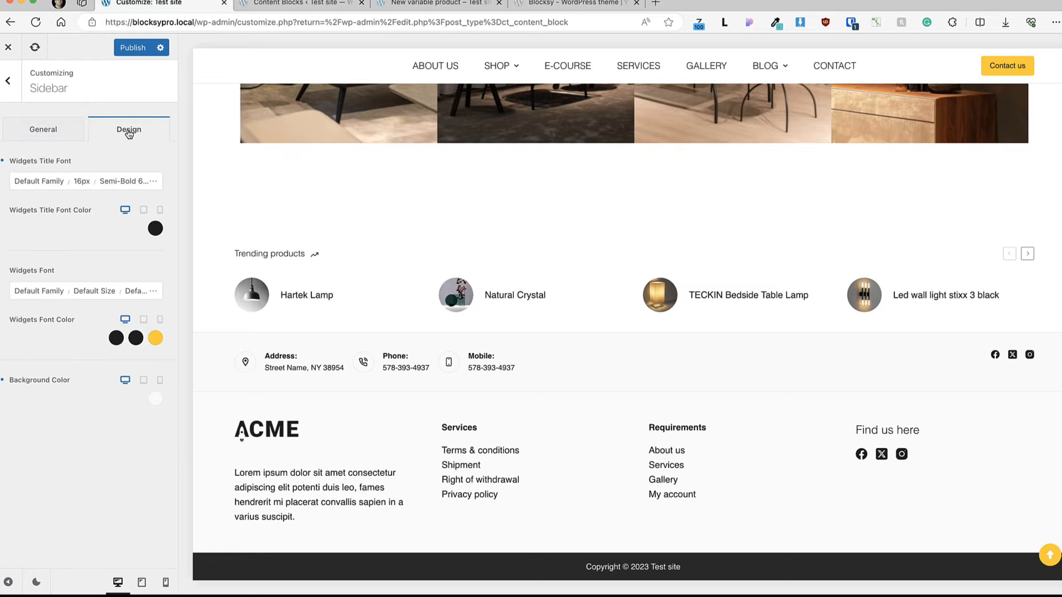
left_click(7, 81)
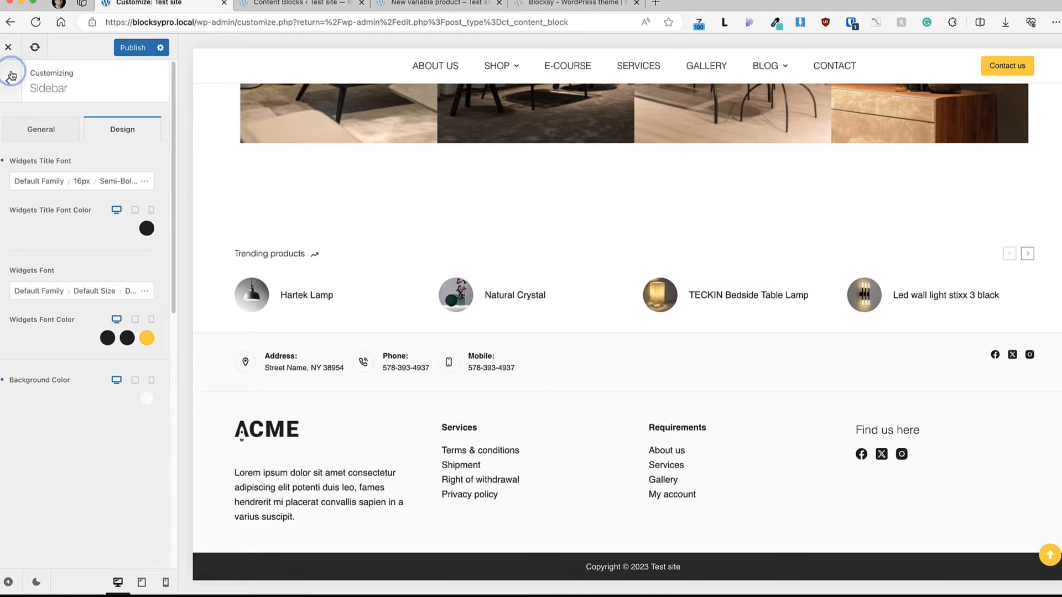
Step: Open the Colors settings and browse the color palette presets and the other advanced options of the Global Color Palette
left_click(40, 289)
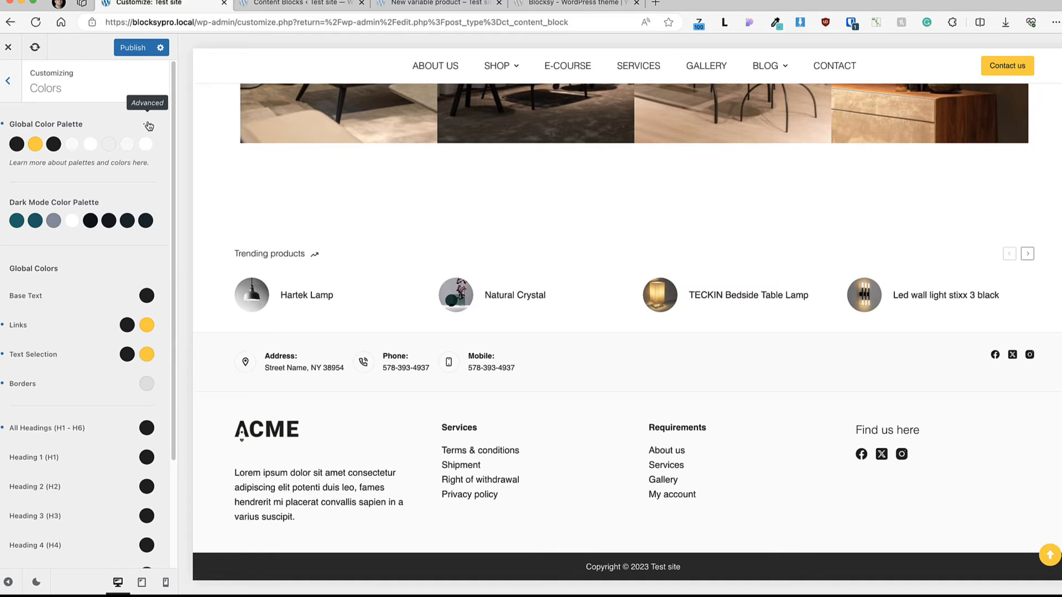
left_click(148, 125)
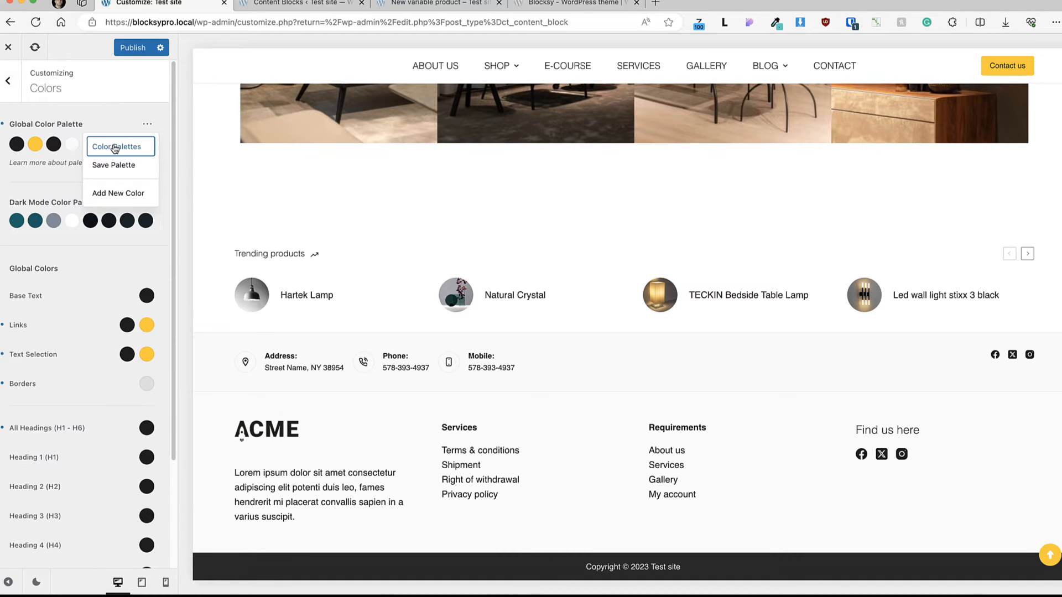
left_click(116, 147)
scroll(664, 300, "down", 5)
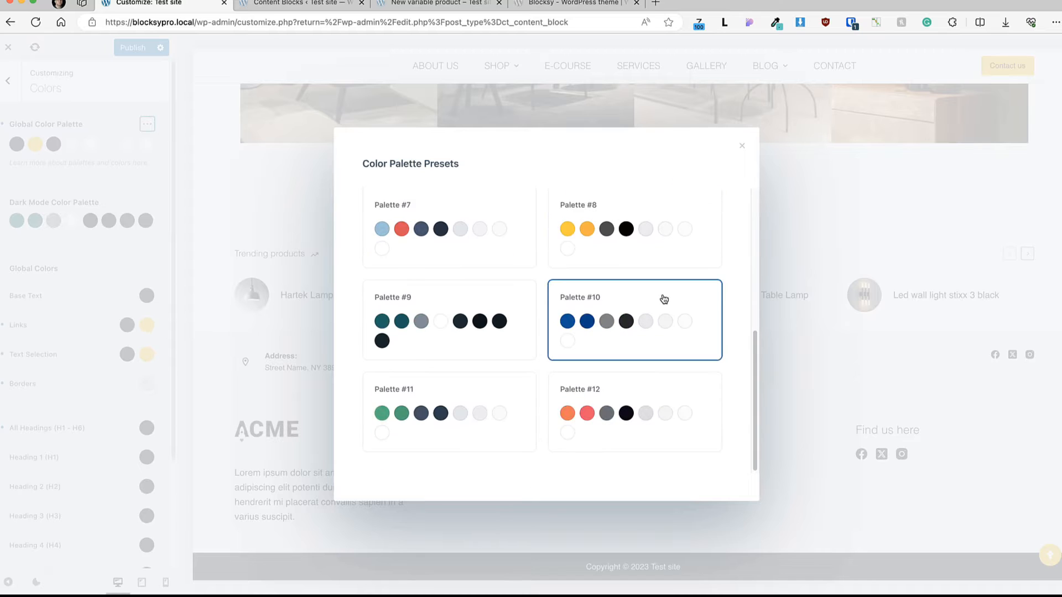
scroll(664, 298, "up", 5)
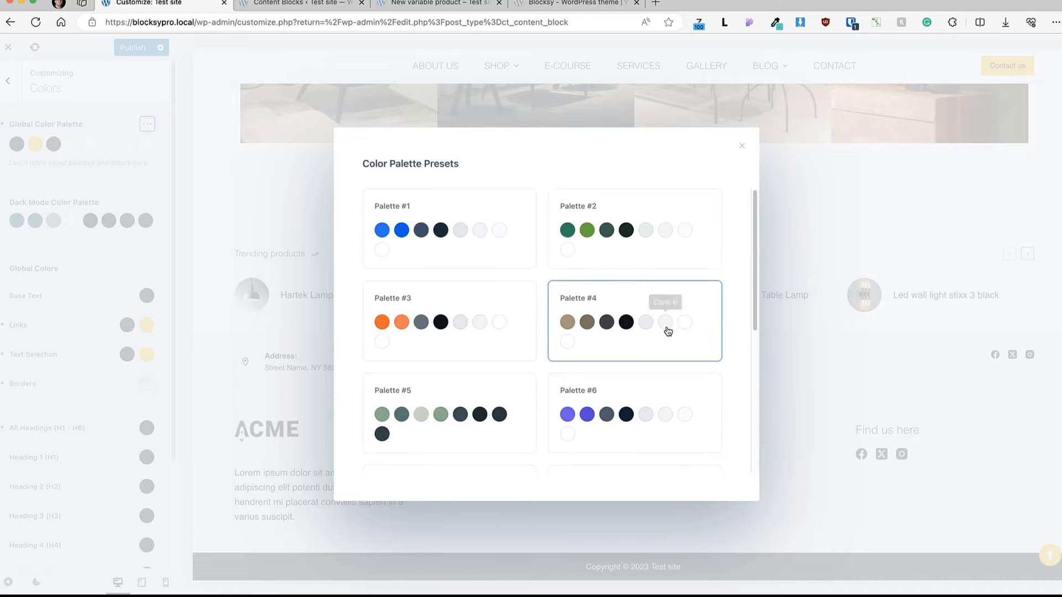
left_click(741, 145)
left_click(147, 125)
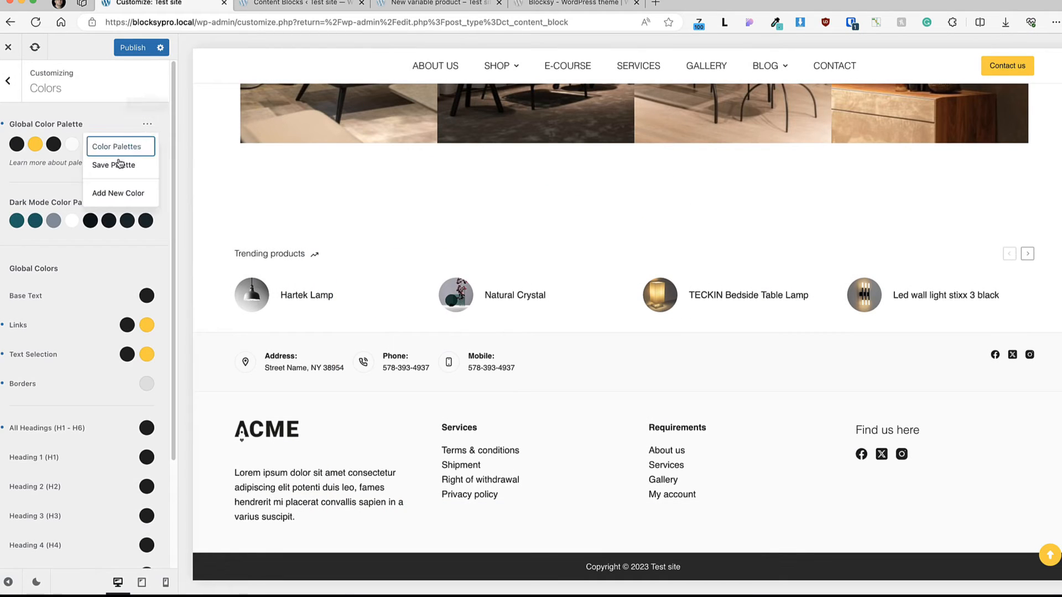
left_click(145, 126)
left_click(144, 126)
left_click(101, 158)
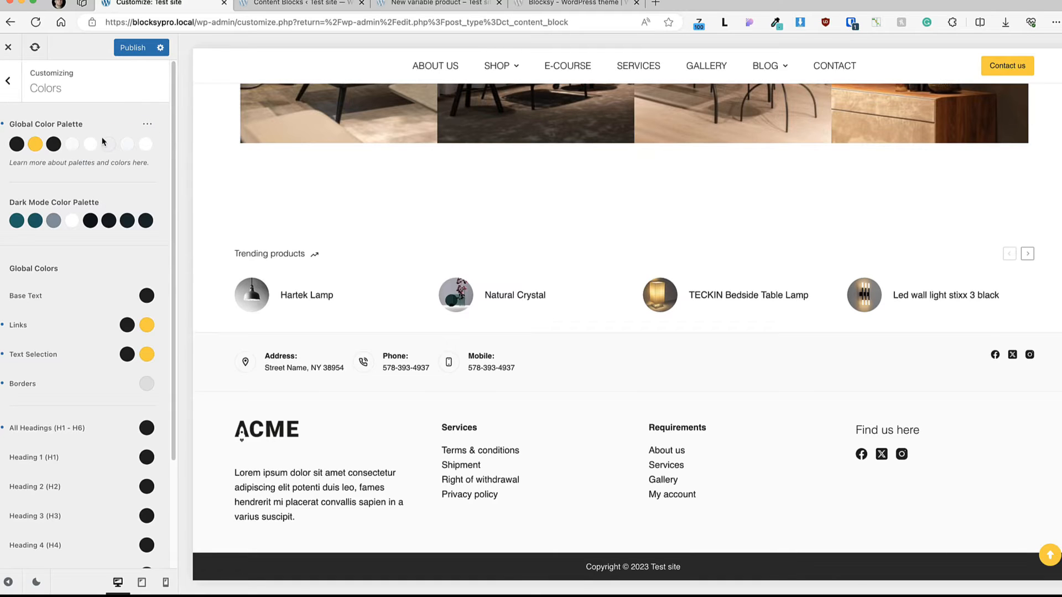
Step: Browse the predefined and custom Color Palette Presets of the Global Color Palette and close the presets dialog
left_click(147, 124)
left_click(114, 161)
left_click(147, 124)
left_click(126, 145)
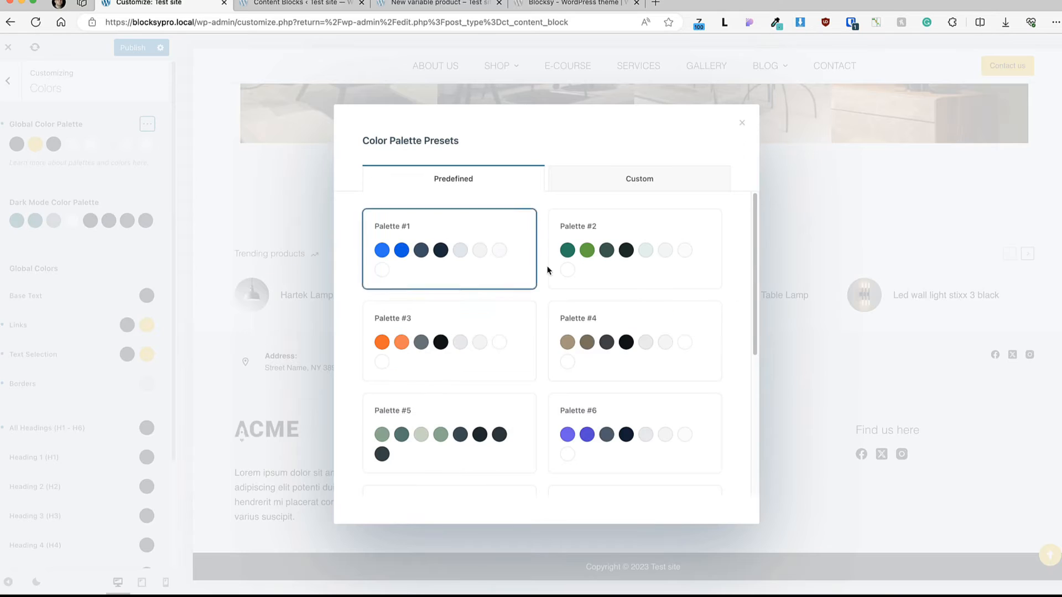
scroll(553, 276, "down", 5)
left_click(590, 180)
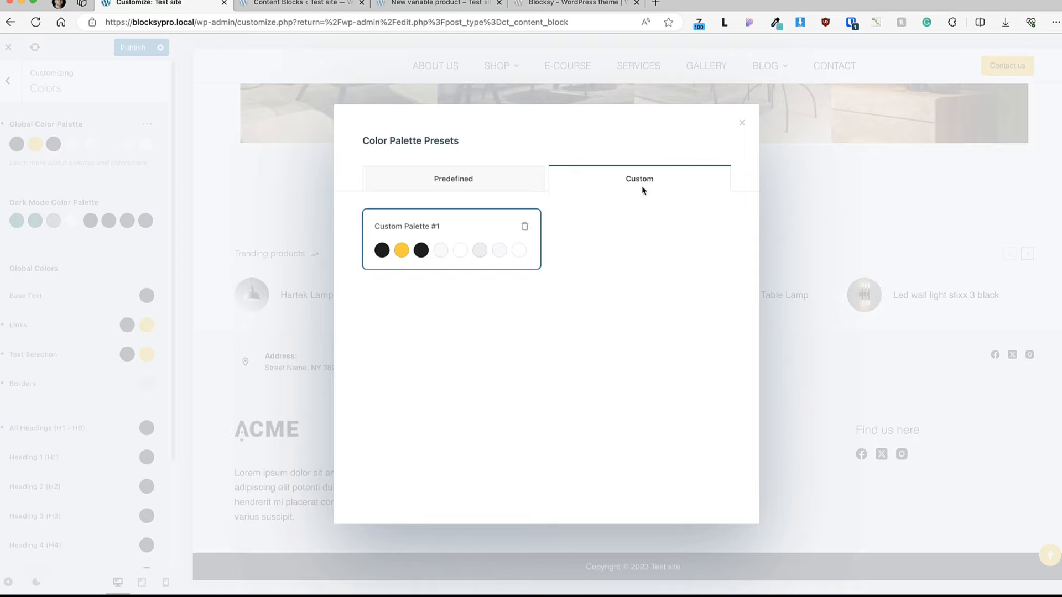
left_click(742, 123)
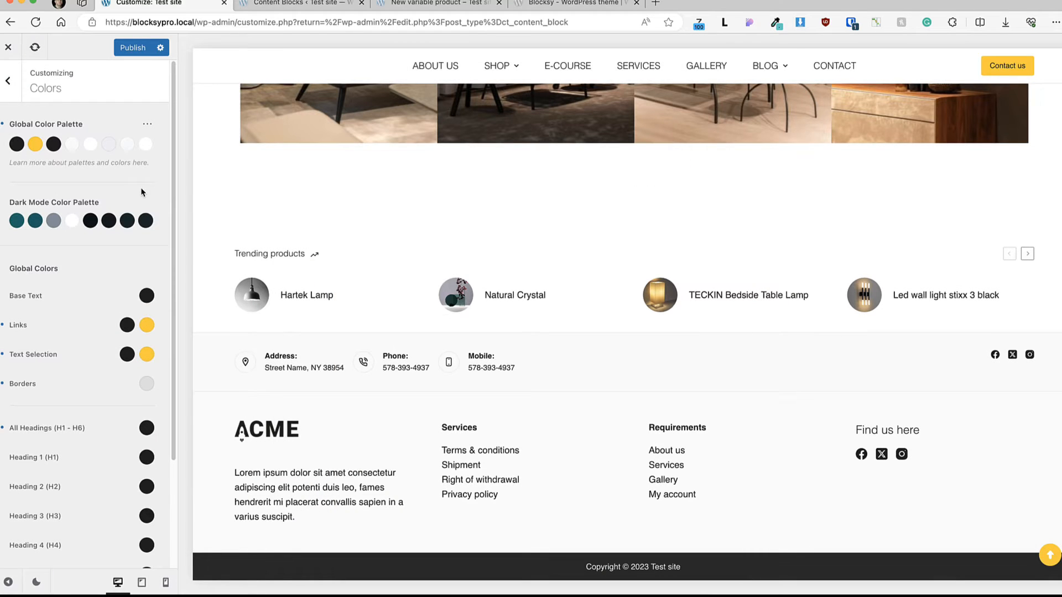
Step: Try palette color 3 as the Site Background and check its effect on the preview page
scroll(142, 193, "down", 1)
scroll(141, 196, "up", 1)
scroll(68, 286, "down", 3)
scroll(71, 288, "down", 2)
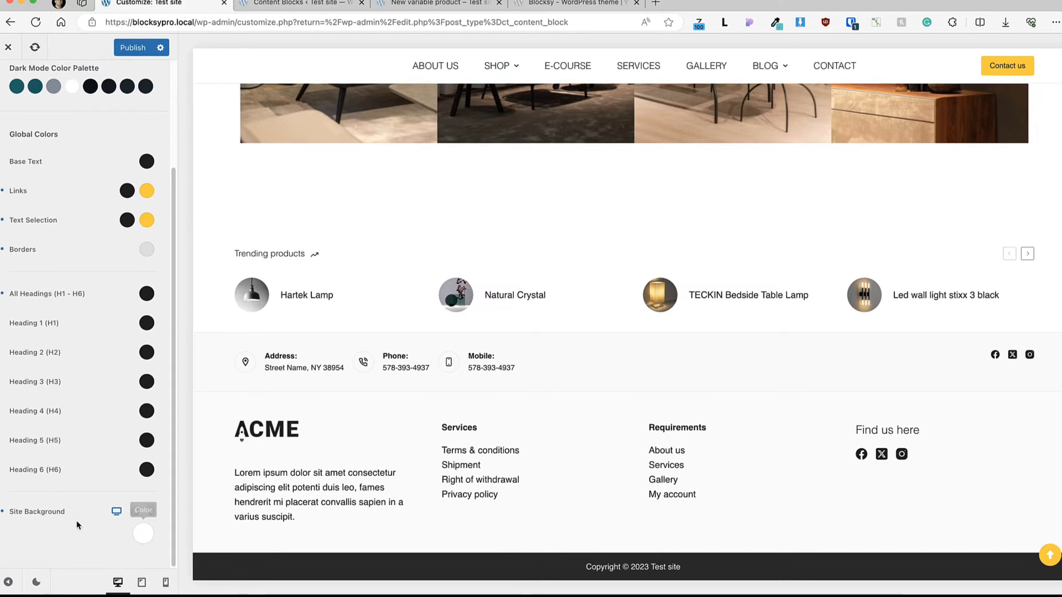
scroll(99, 487, "up", 5)
scroll(133, 365, "down", 5)
left_click(143, 534)
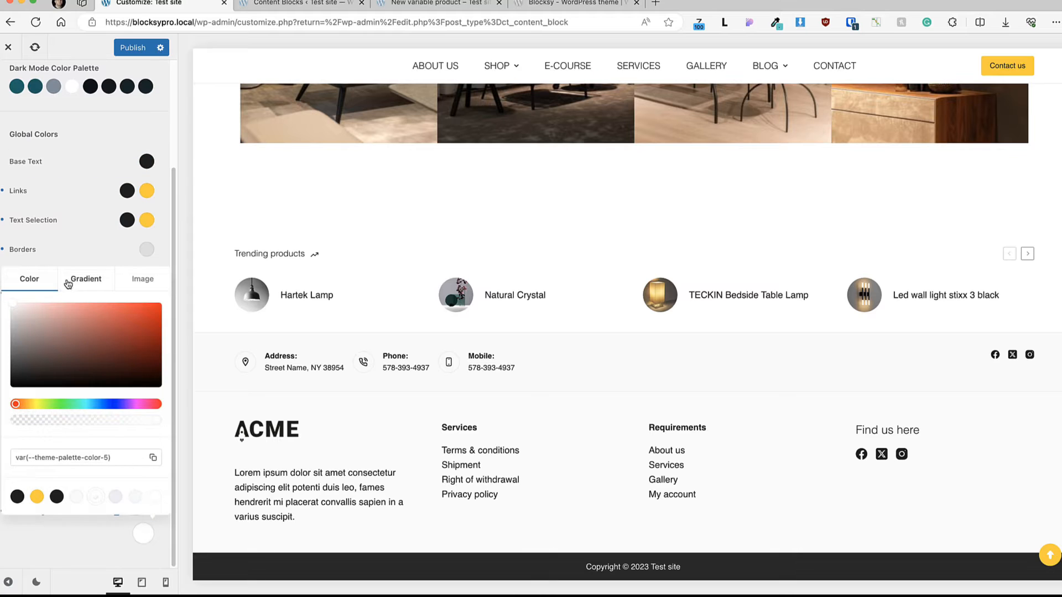
left_click(56, 497)
scroll(744, 293, "up", 10)
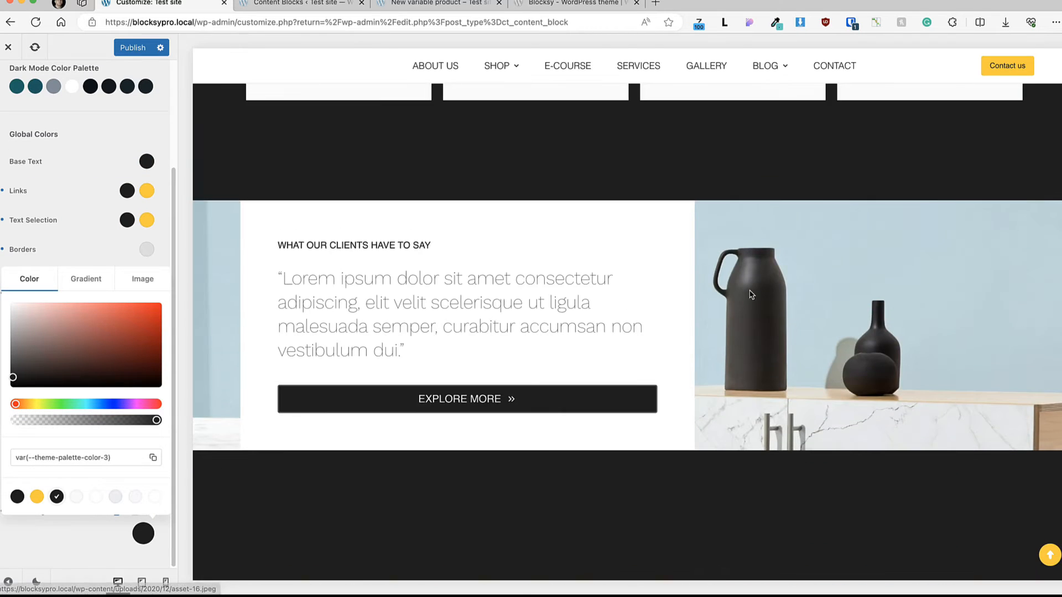
scroll(744, 293, "up", 7)
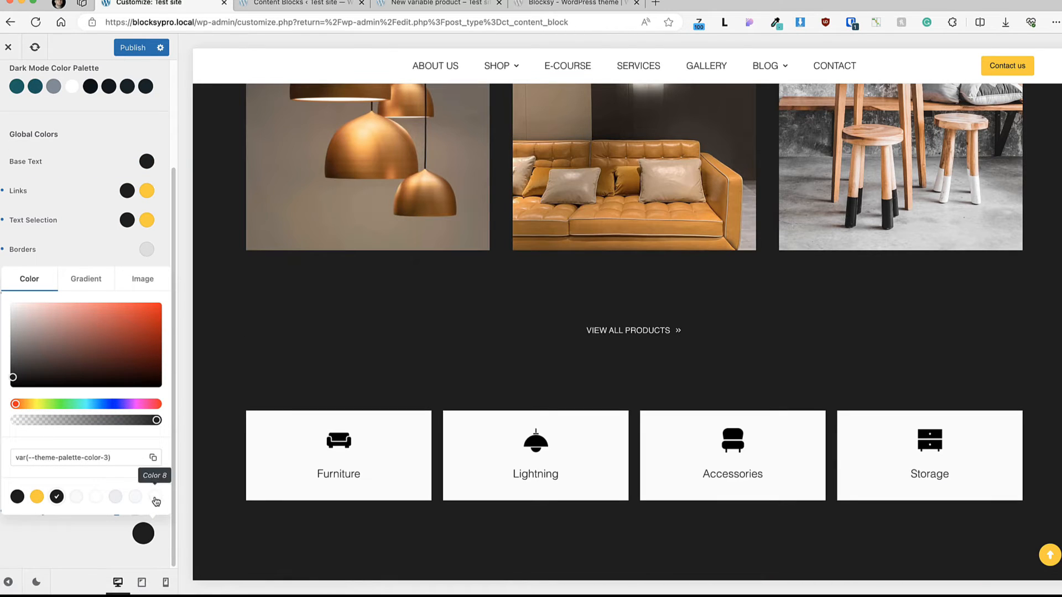
Step: Set the Site Background to palette Color 8 and return to the main customizer options
left_click(155, 496)
left_click(96, 546)
key("Escape")
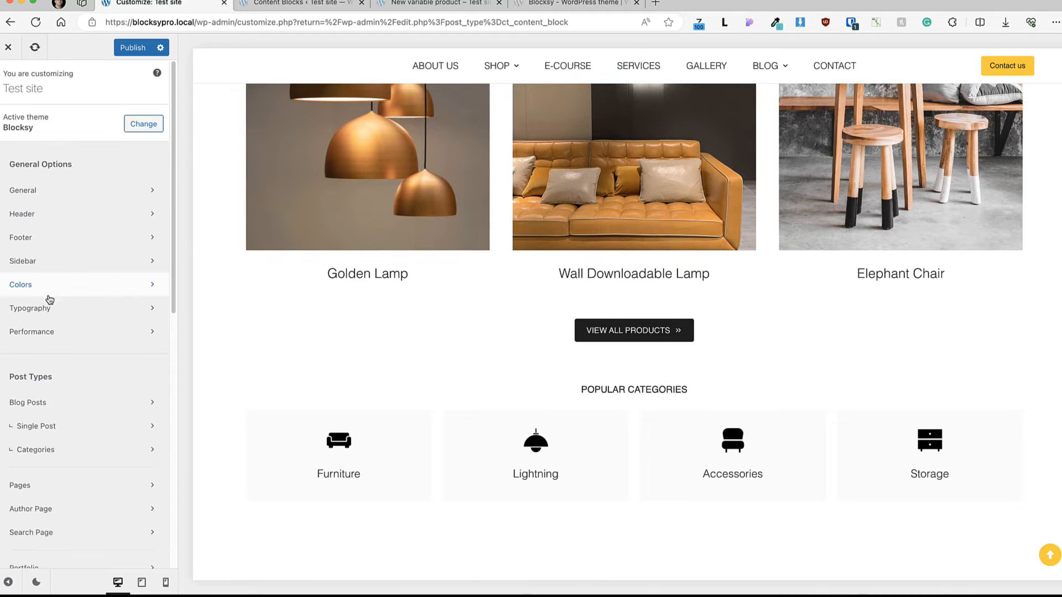
Step: Review the Typography settings, including the Base Font's family, weight, size and spacing options, and return to the main options
left_click(37, 313)
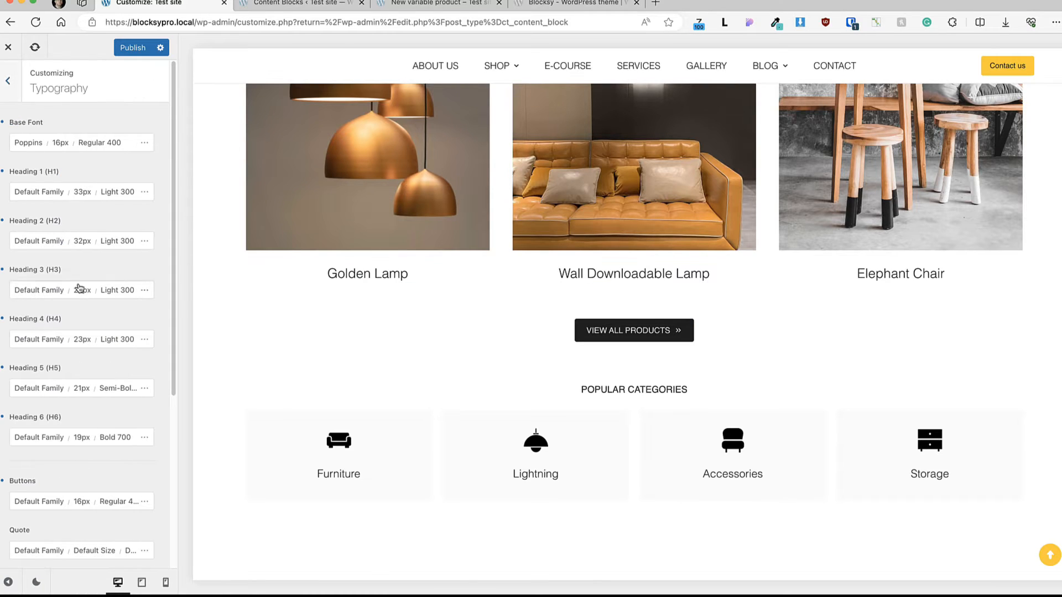
left_click(19, 145)
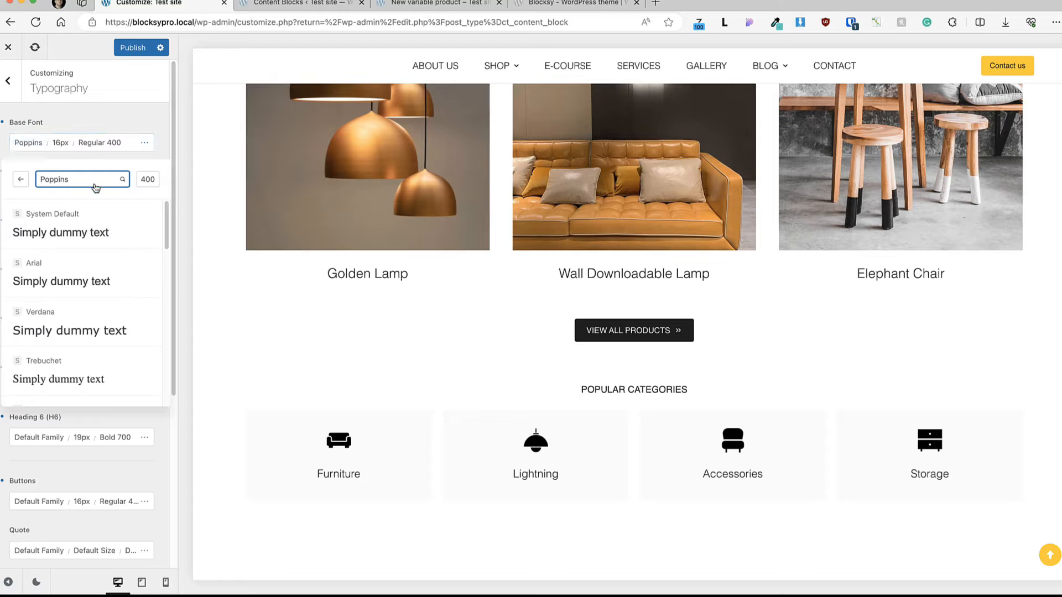
left_click(116, 184)
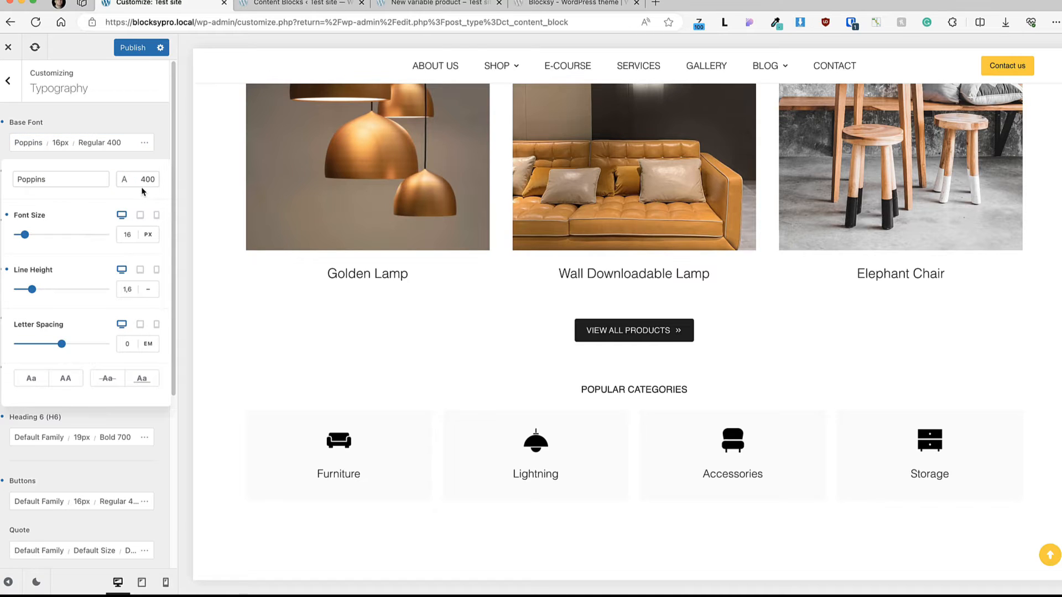
left_click(108, 146)
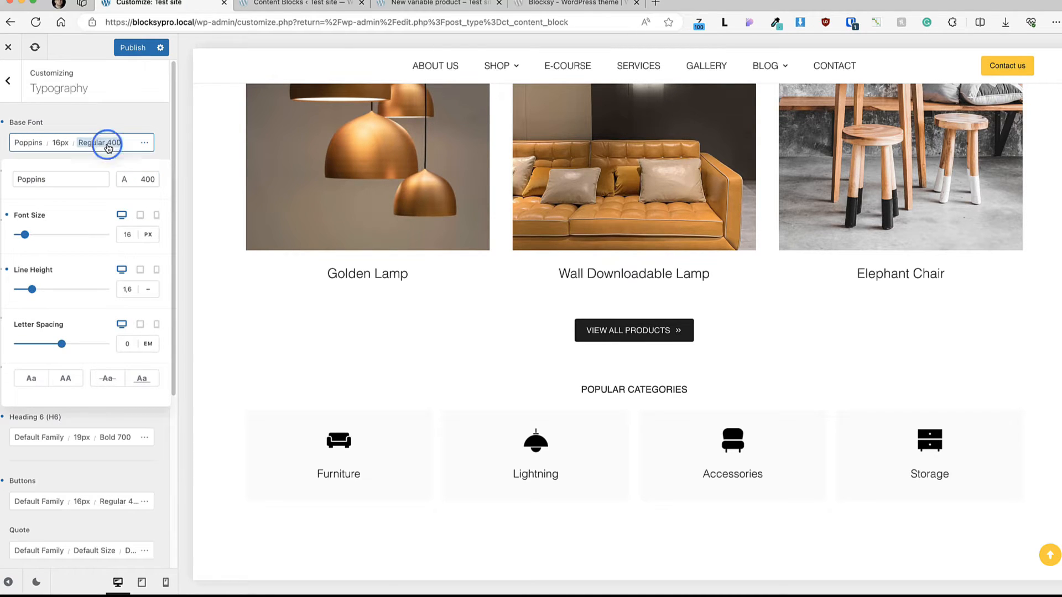
left_click(120, 132)
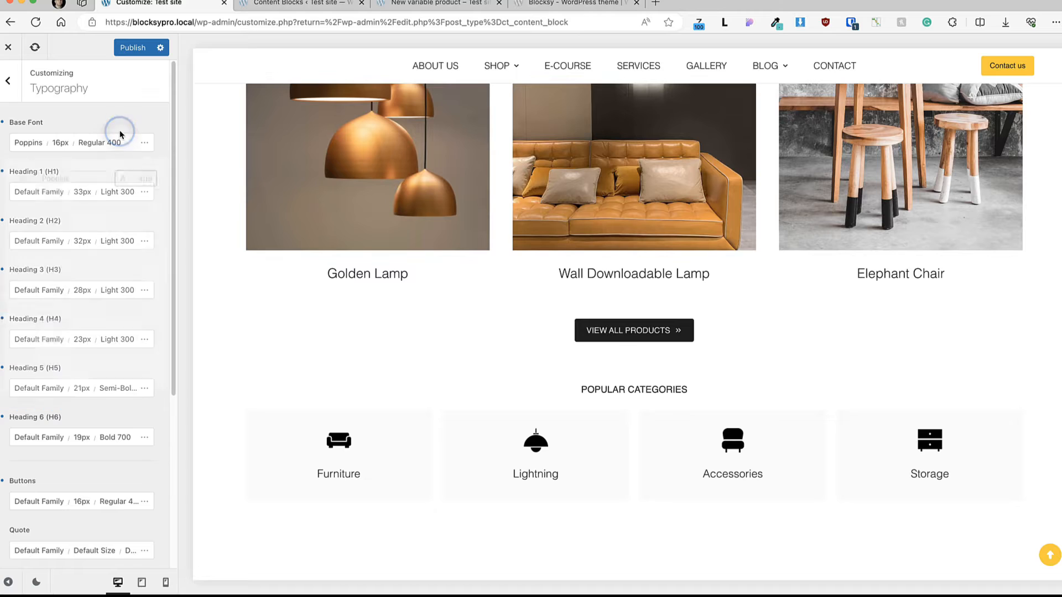
left_click(5, 84)
Step: Enable Lazy Load Images in the Performance settings, check its per-image-type options, and return to the main customizer options
left_click(63, 332)
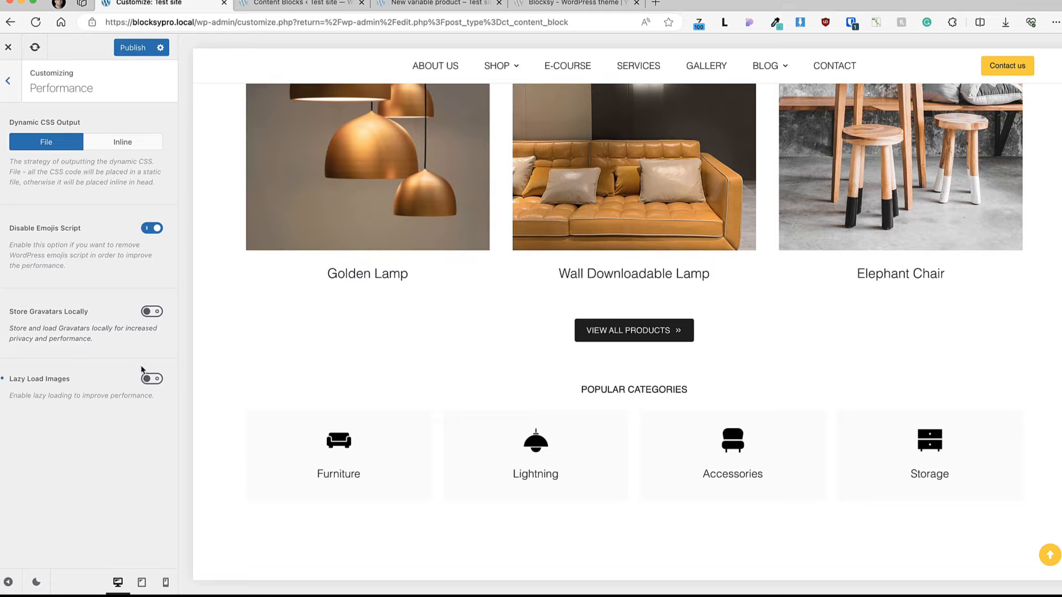
left_click(152, 380)
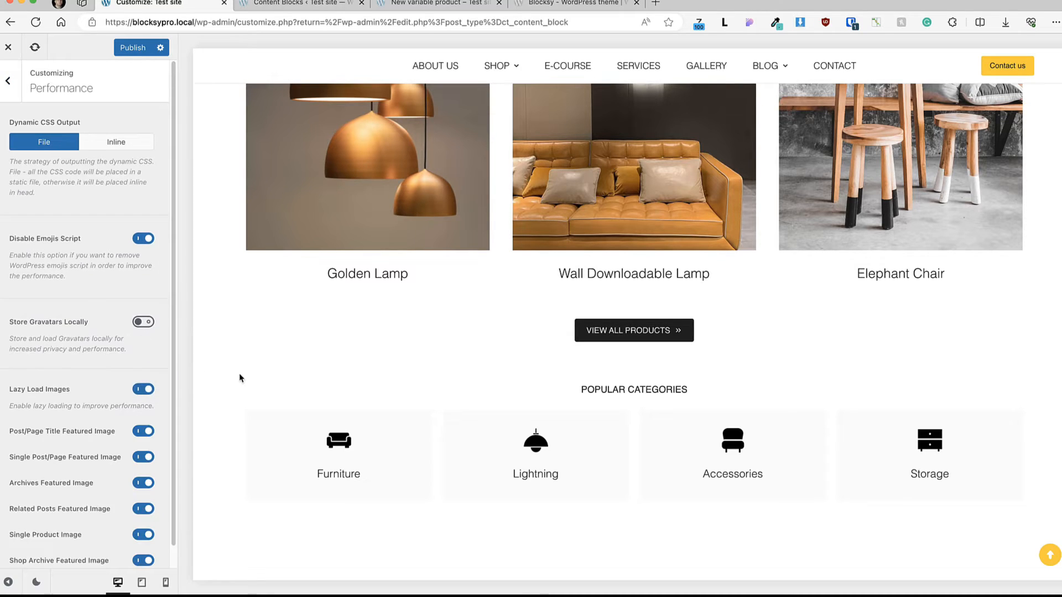
scroll(133, 383, "down", 1)
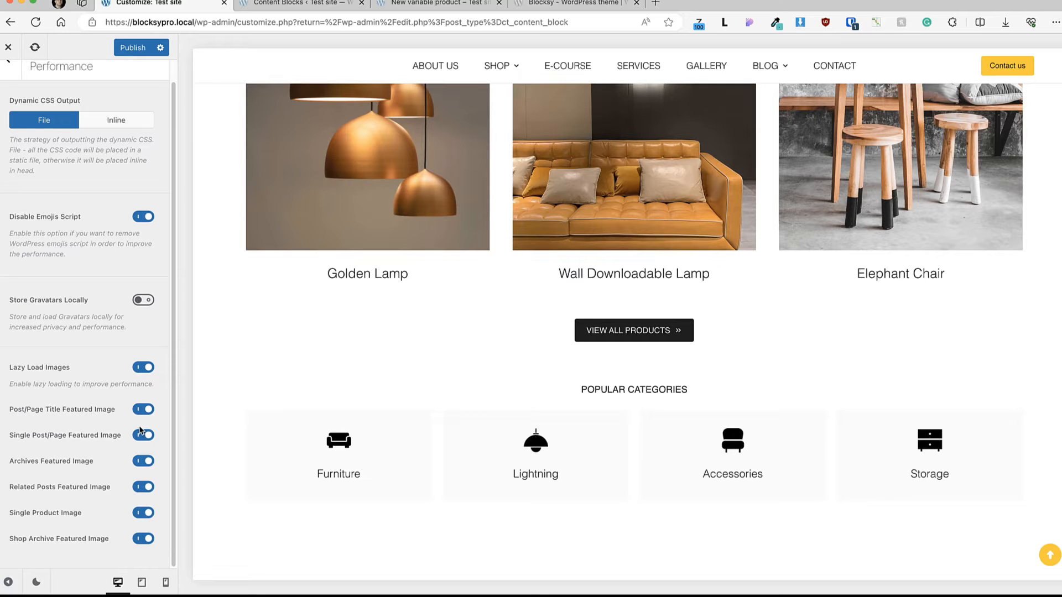
scroll(45, 113, "up", 1)
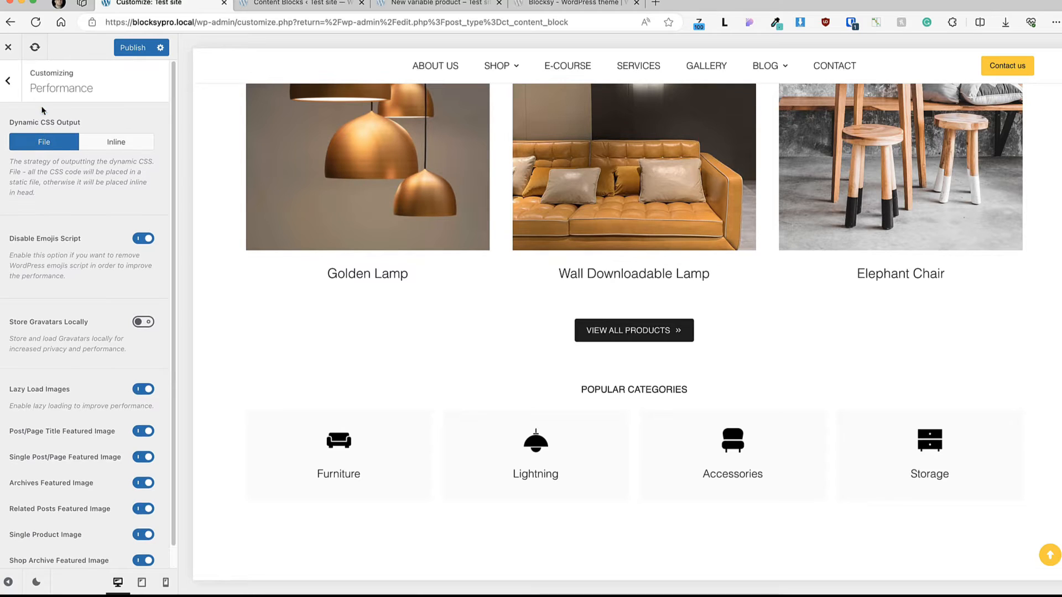
left_click(10, 80)
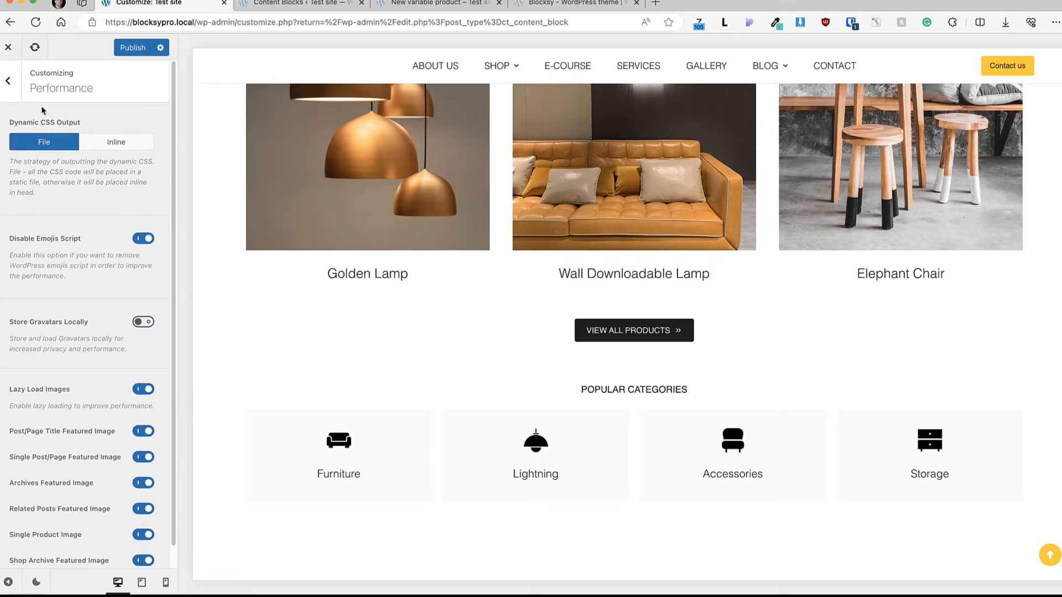
left_click(10, 80)
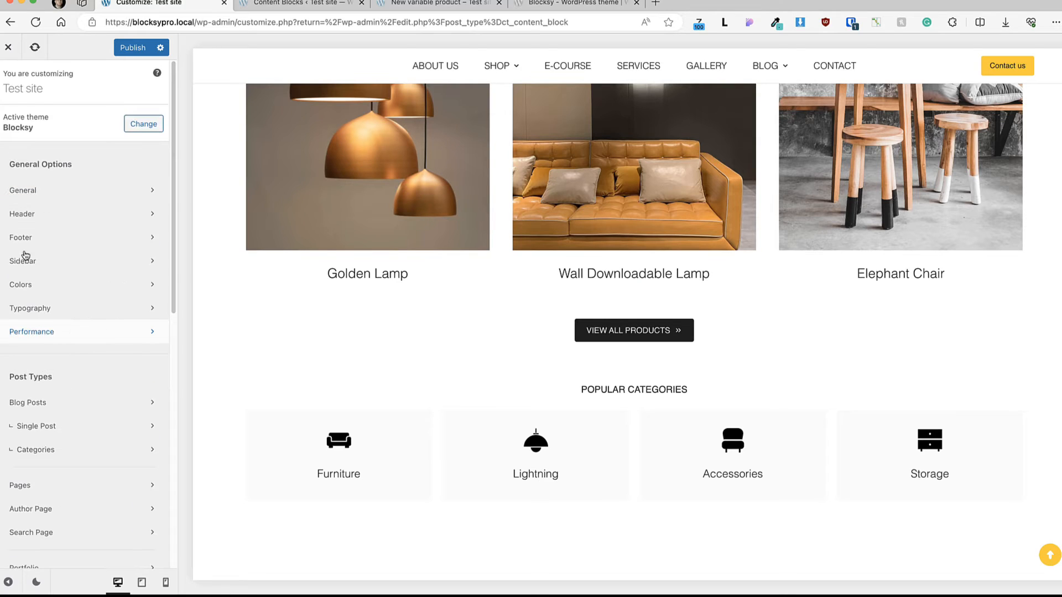
Step: Open the Blog Posts settings from the Post Types section
scroll(105, 333, "down", 1)
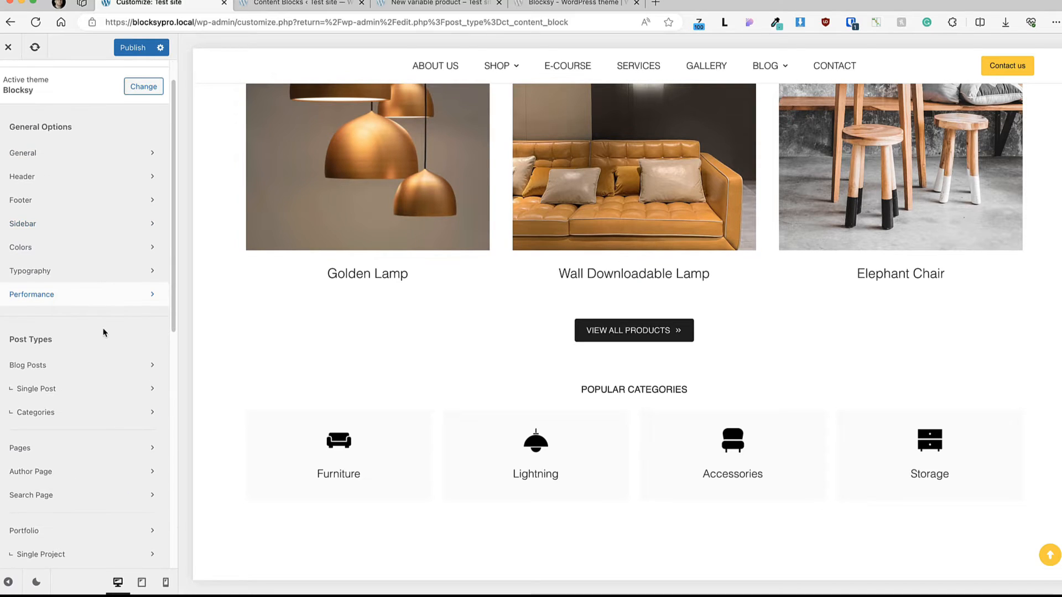
scroll(105, 331, "down", 2)
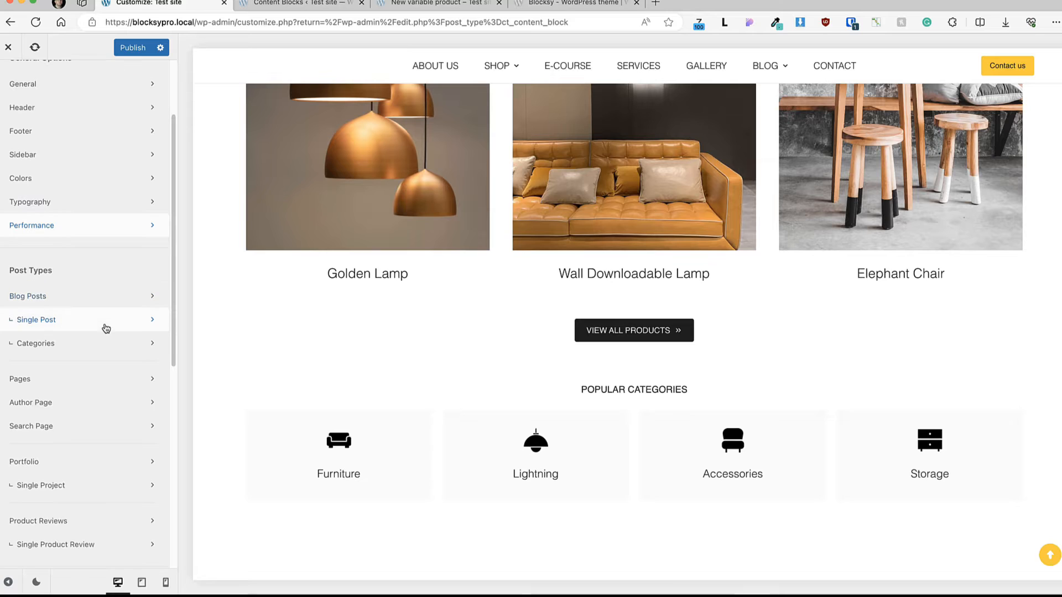
scroll(105, 328, "down", 2)
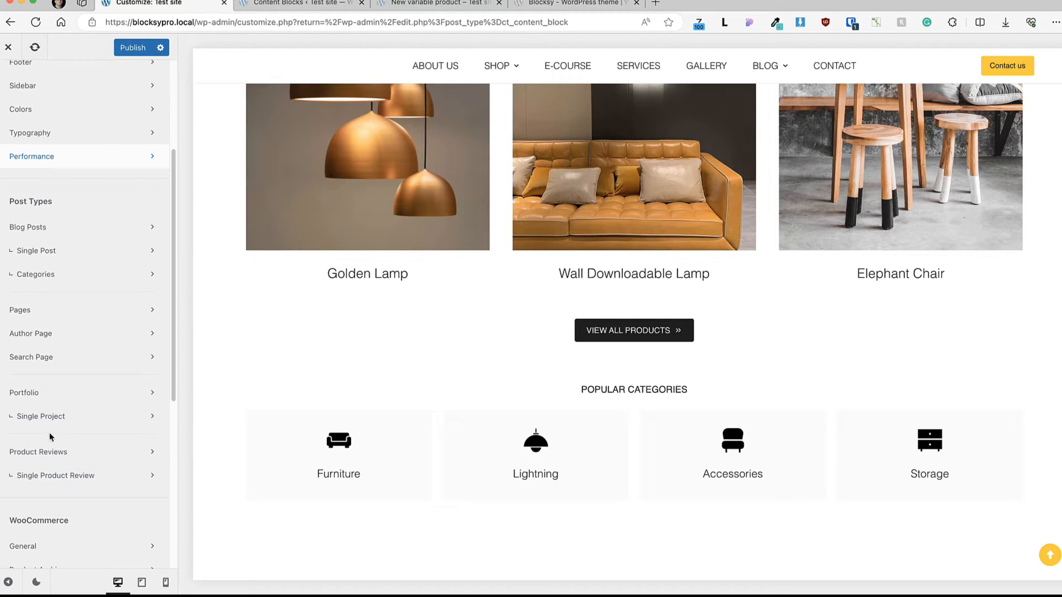
left_click(44, 227)
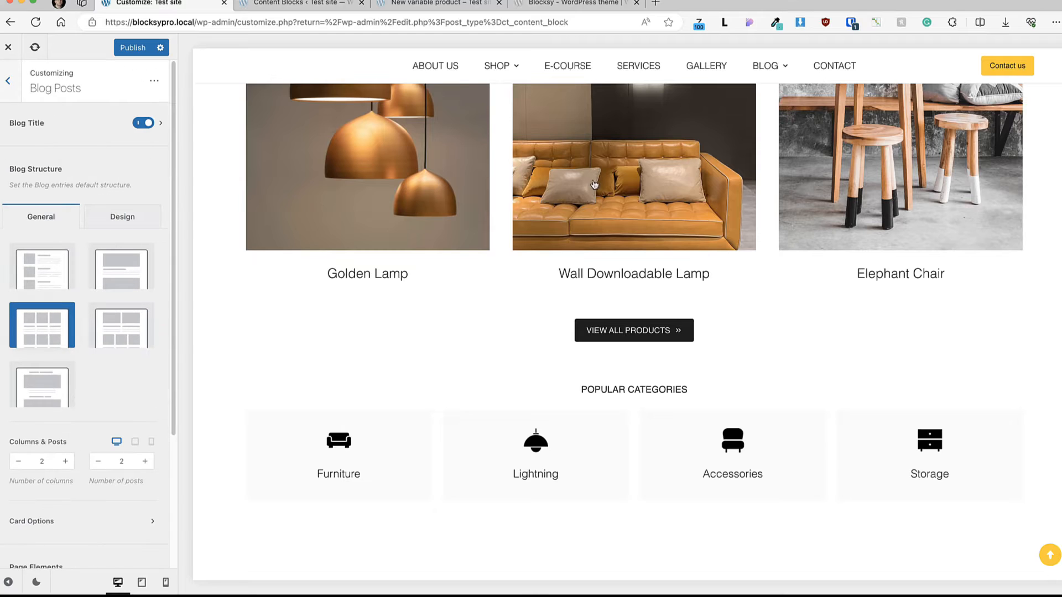
Step: Go to the Blog page in the preview and enable the Posts Filter for blog posts
scroll(608, 166, "up", 6)
mouse_move(767, 61)
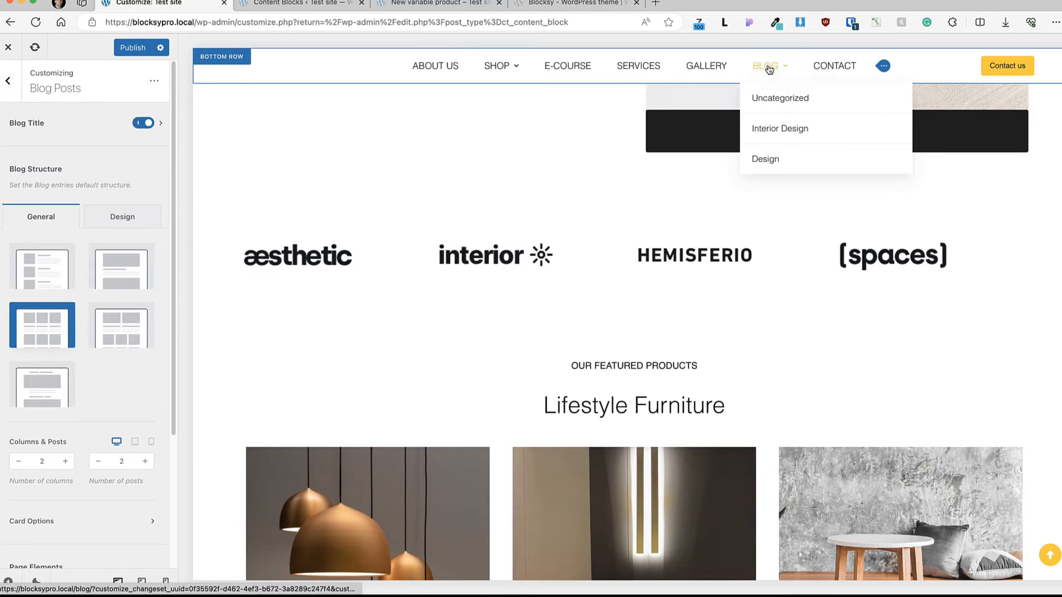
left_click(776, 66)
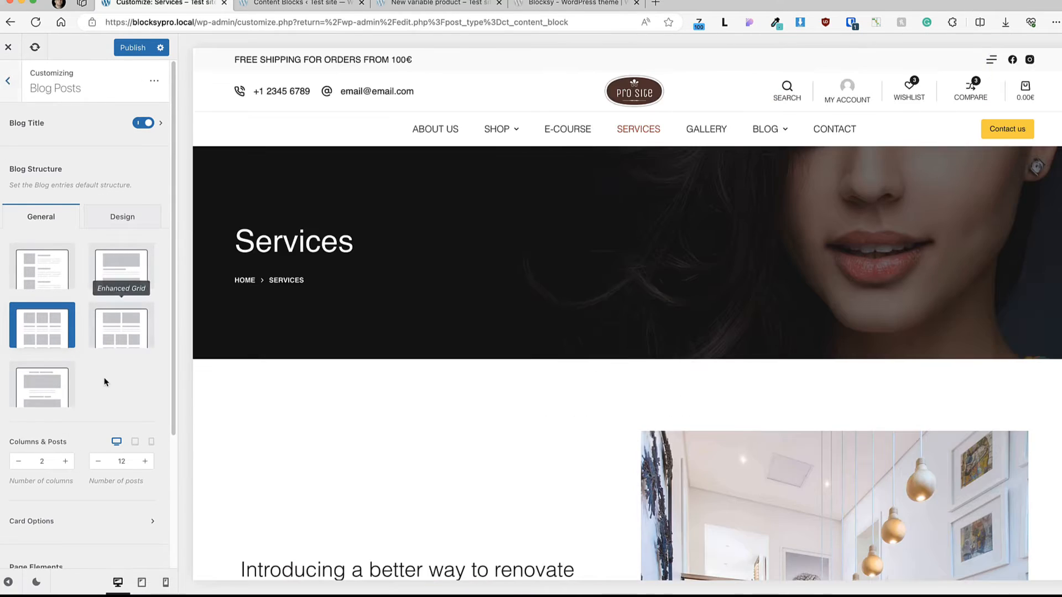
scroll(105, 379, "down", 3)
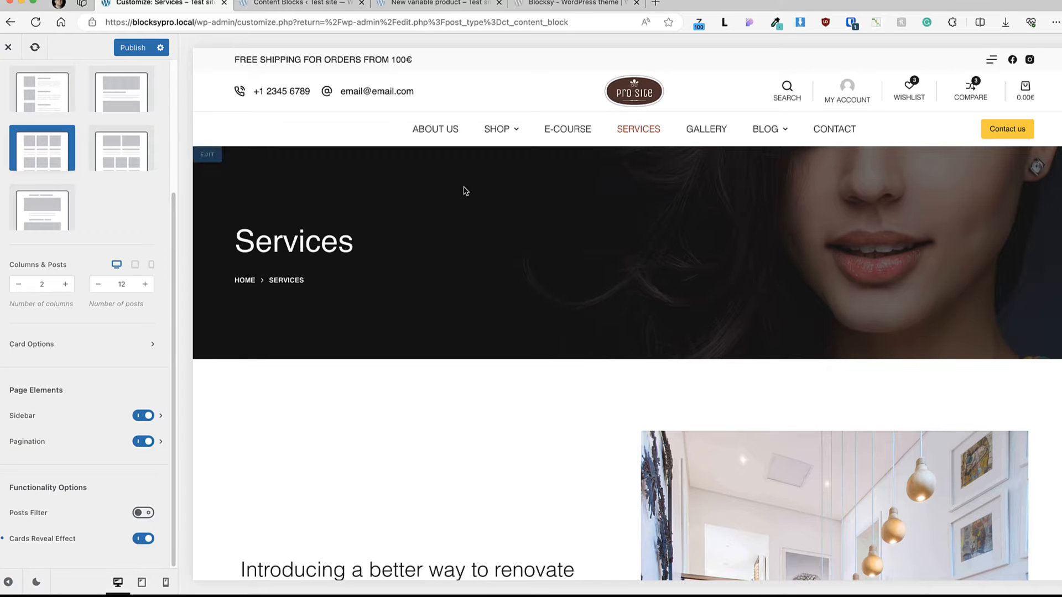
left_click(143, 513)
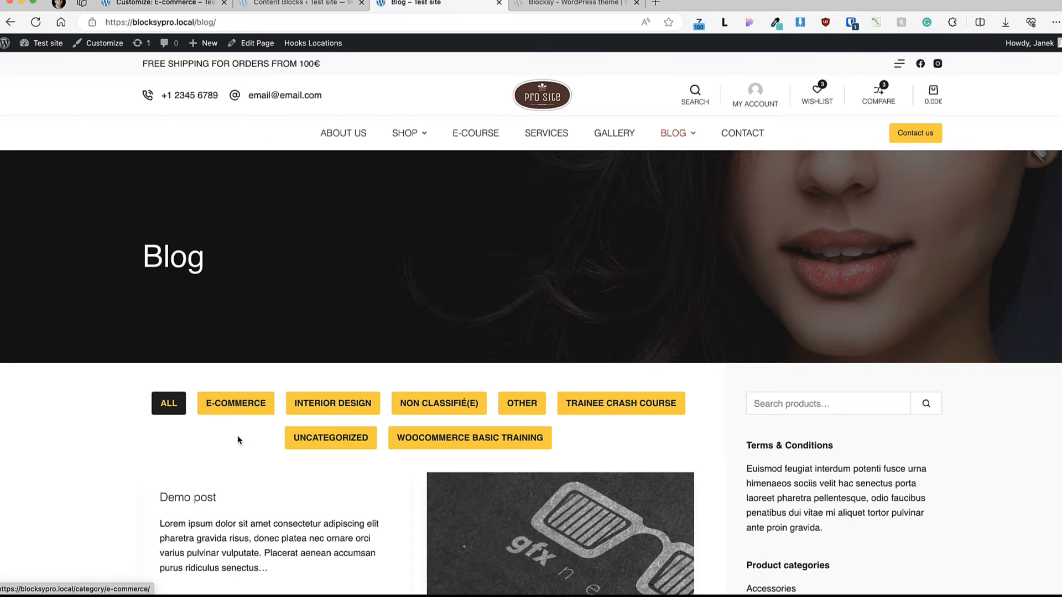
Step: Test the live blog page's category filter with E-commerce, Other, Trainee Crash Course, Uncategorized and WooCommerce Basic Training
left_click(238, 409)
scroll(331, 404, "down", 4)
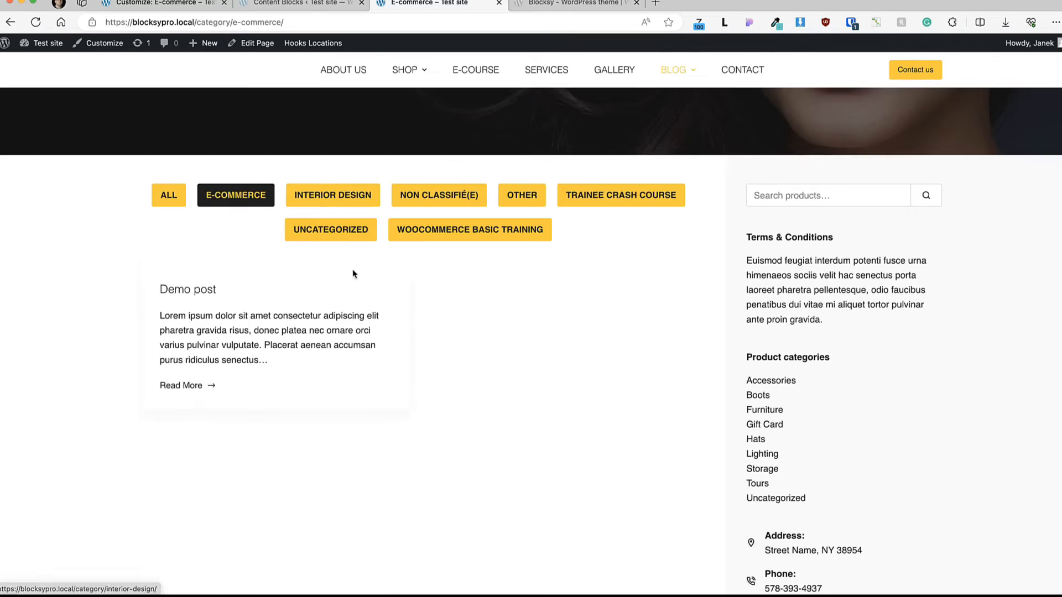
left_click(522, 195)
left_click(612, 197)
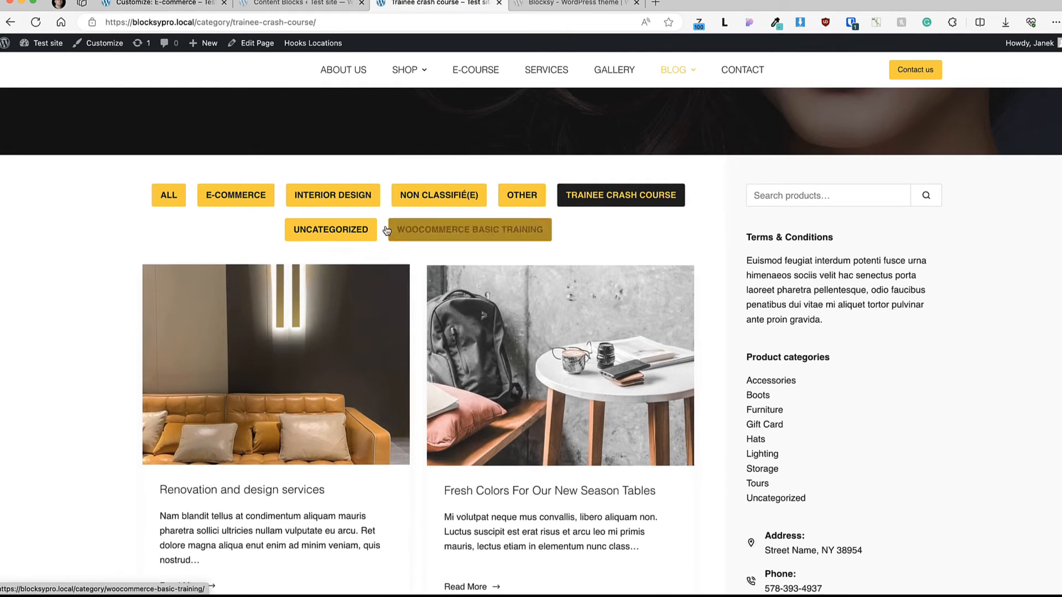
left_click(354, 230)
left_click(446, 229)
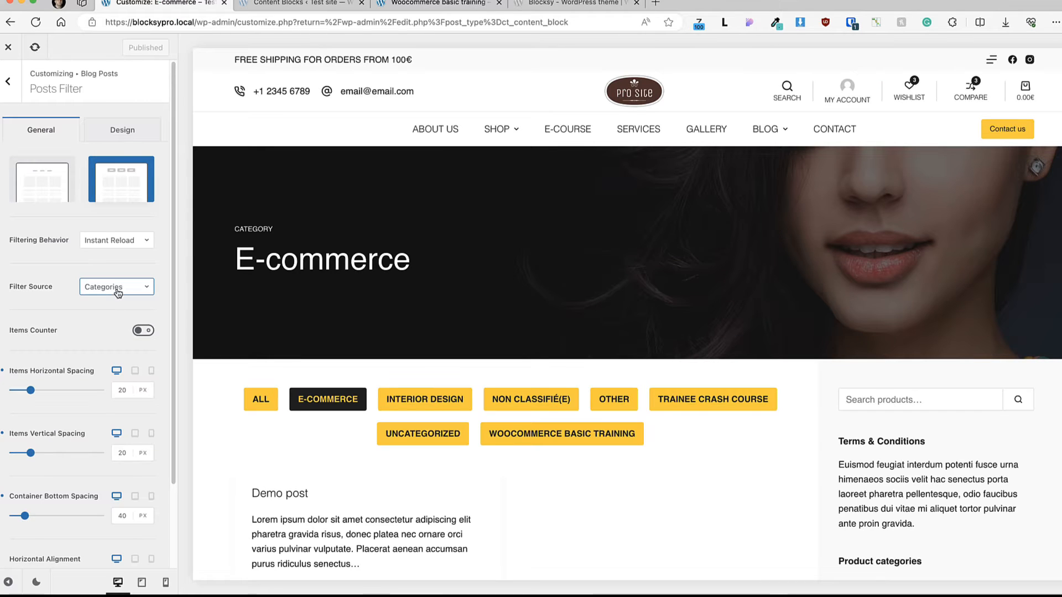
Step: Check the Filter Source choices of the Posts Filter and enable its Items Counter
left_click(118, 290)
left_click(40, 310)
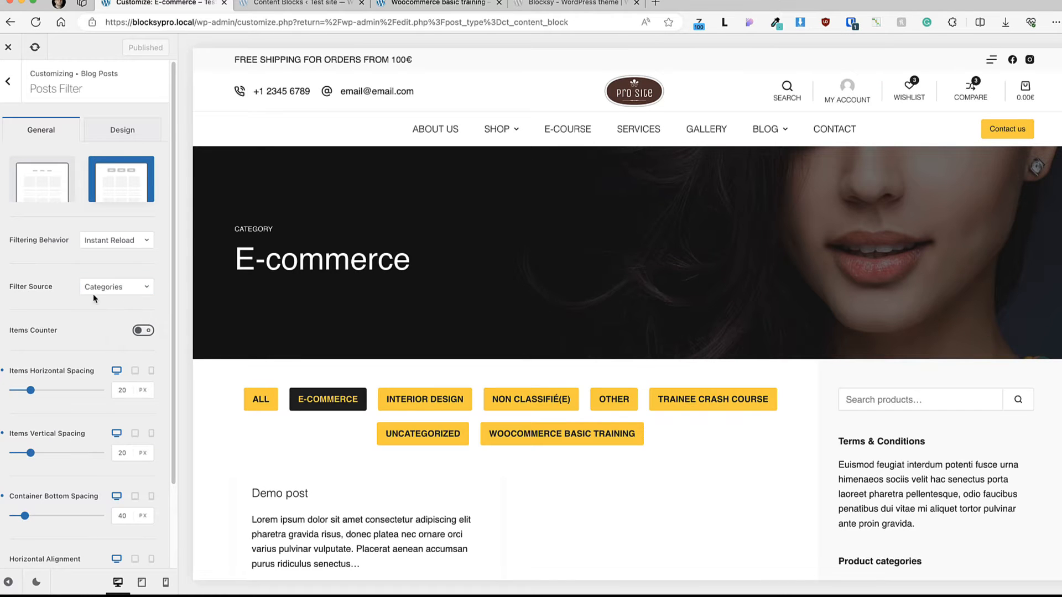
left_click(145, 331)
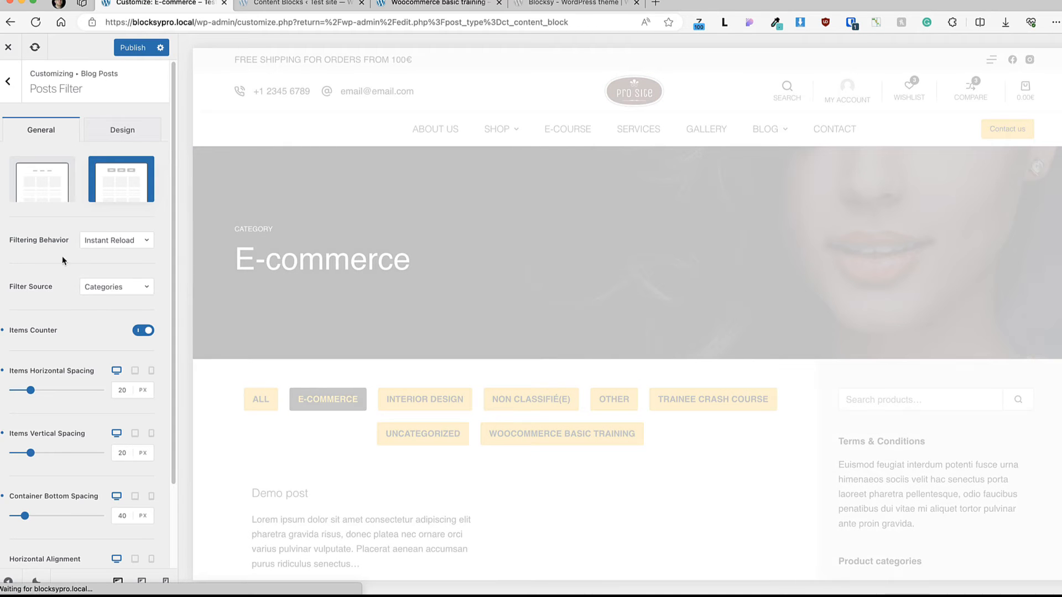
Step: Review the Filtering Behavior choices, and try the Type 1 filter layout before returning to Type 2
left_click(121, 243)
left_click(121, 241)
left_click(121, 241)
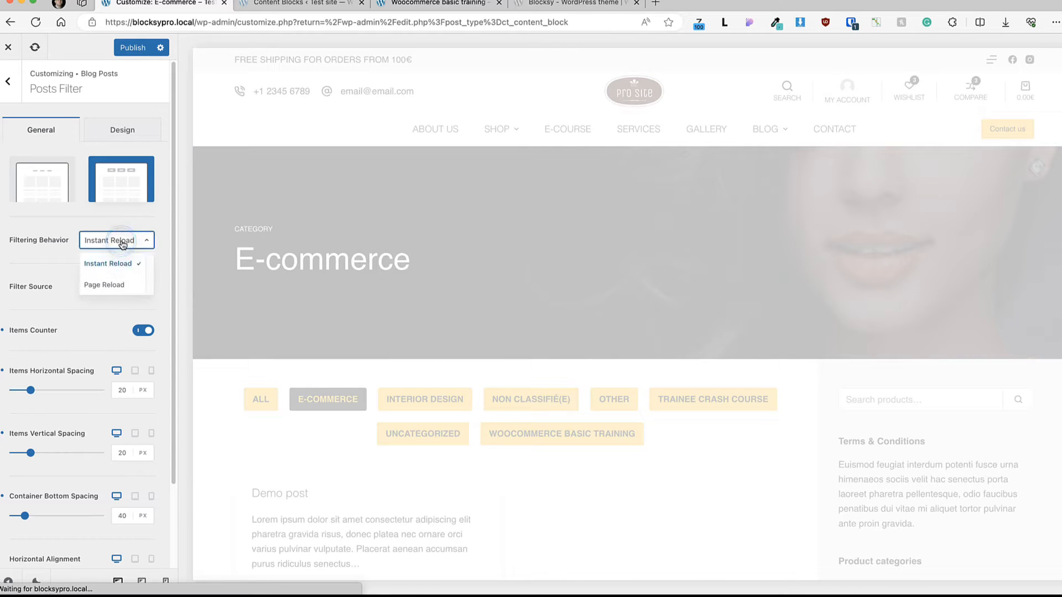
left_click(42, 266)
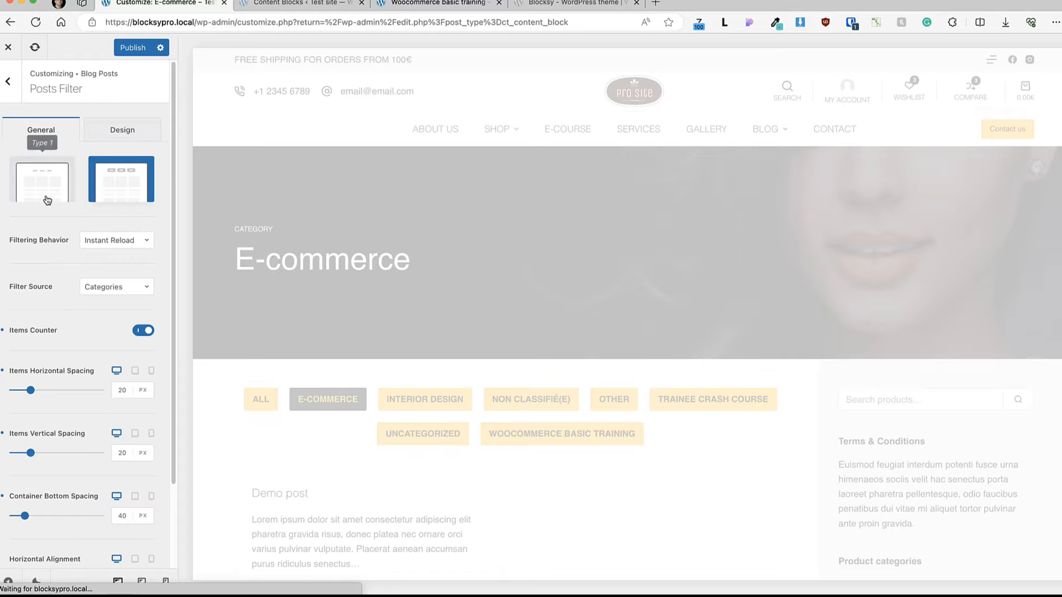
left_click(45, 175)
left_click(113, 175)
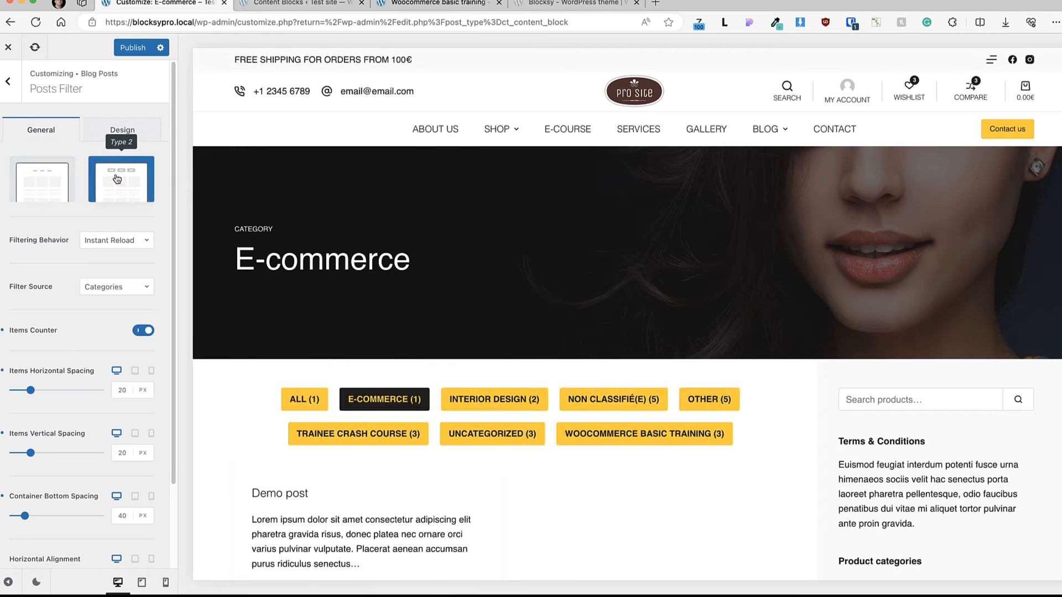
Step: Check the Posts Filter's design options, return to the Blog Posts options and open the Blog Title settings
left_click(137, 131)
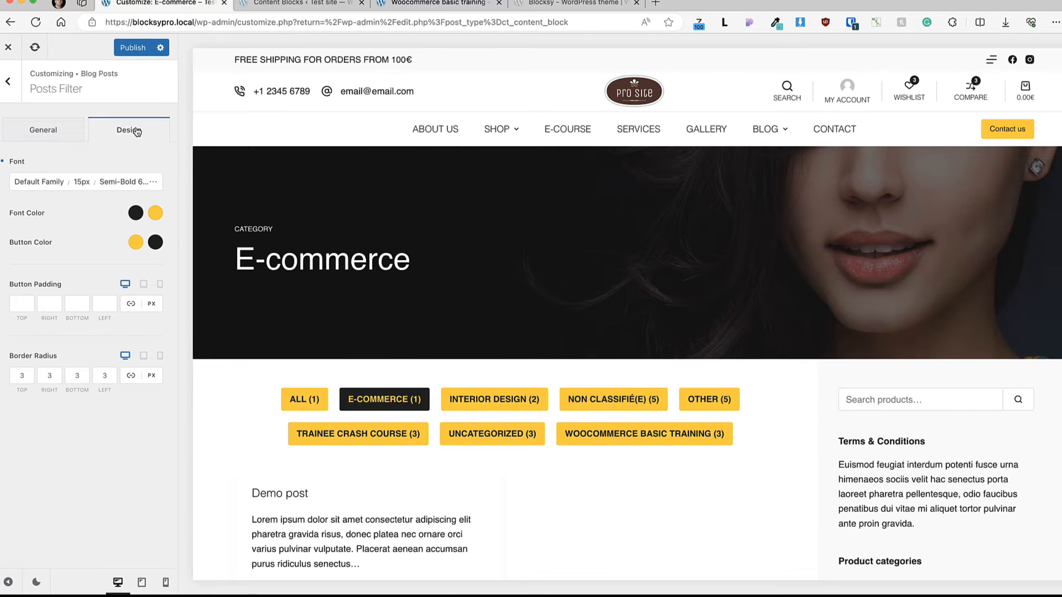
left_click(24, 135)
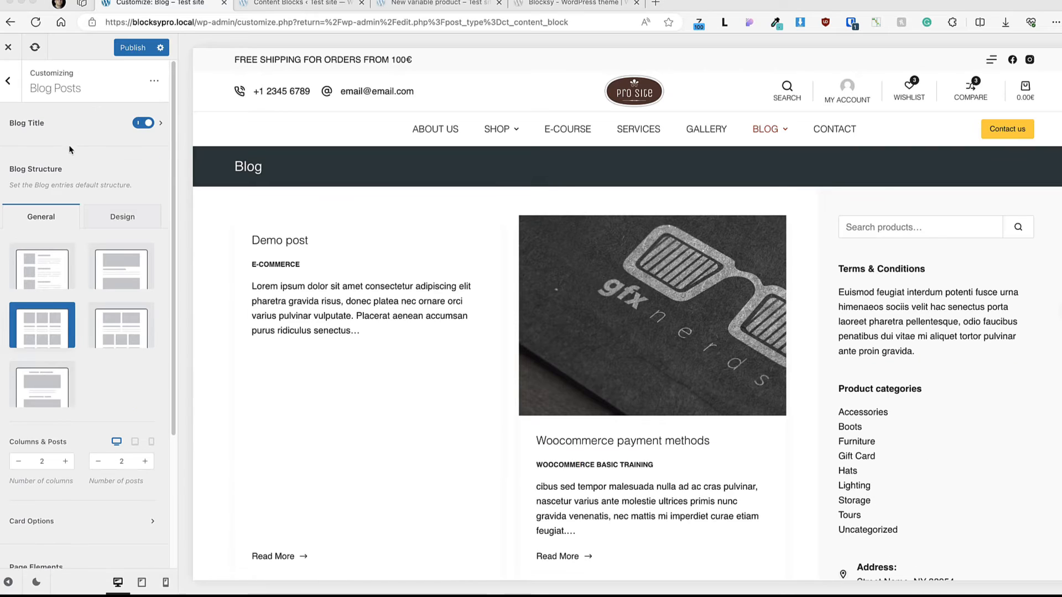
left_click(39, 124)
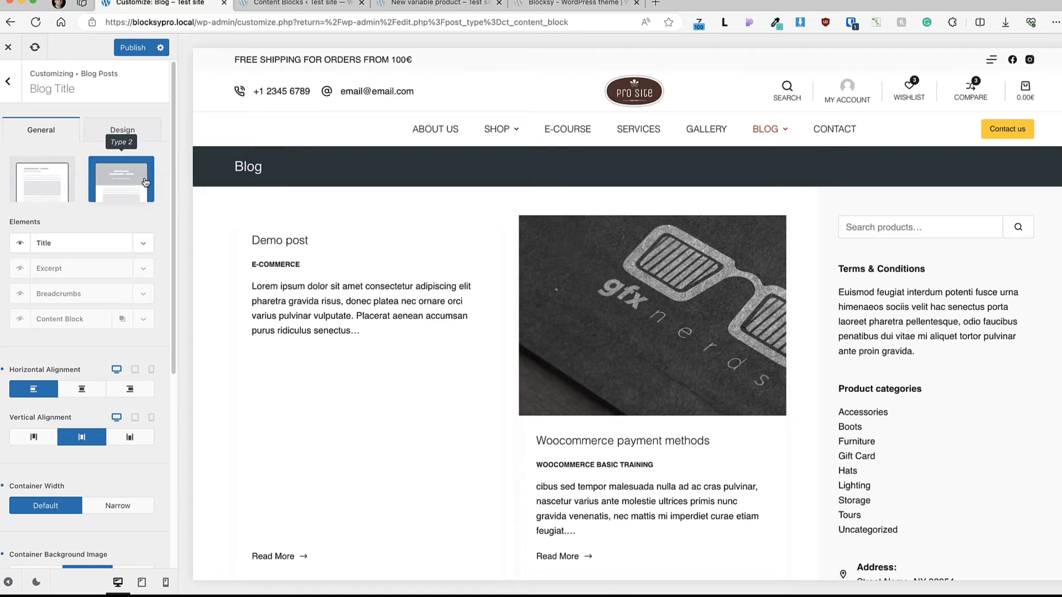
Step: Try the Type 1 layout for the blog title with a black title font color
left_click(35, 189)
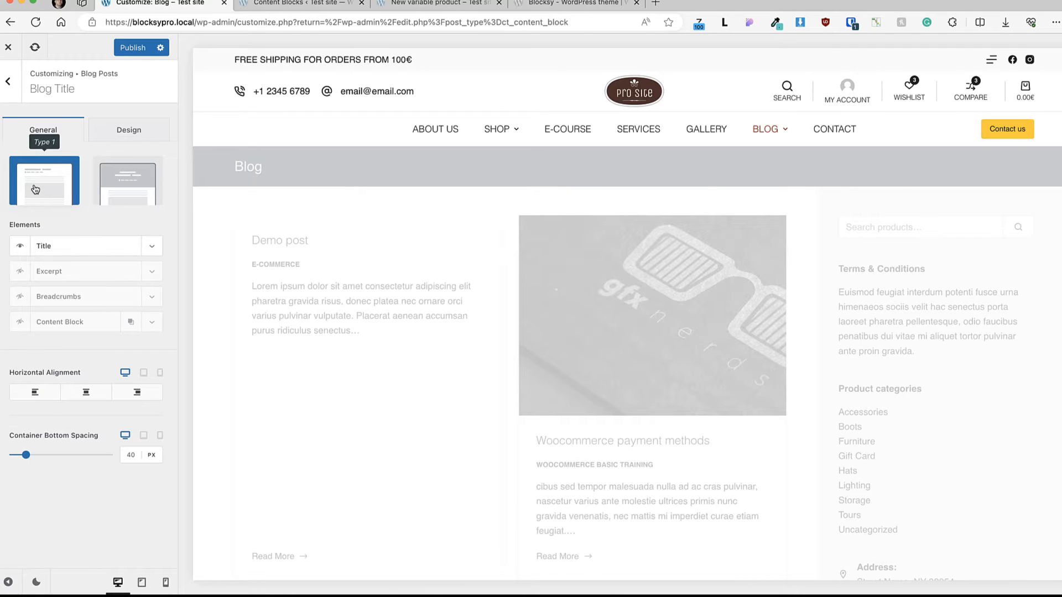
left_click(133, 125)
left_click(156, 213)
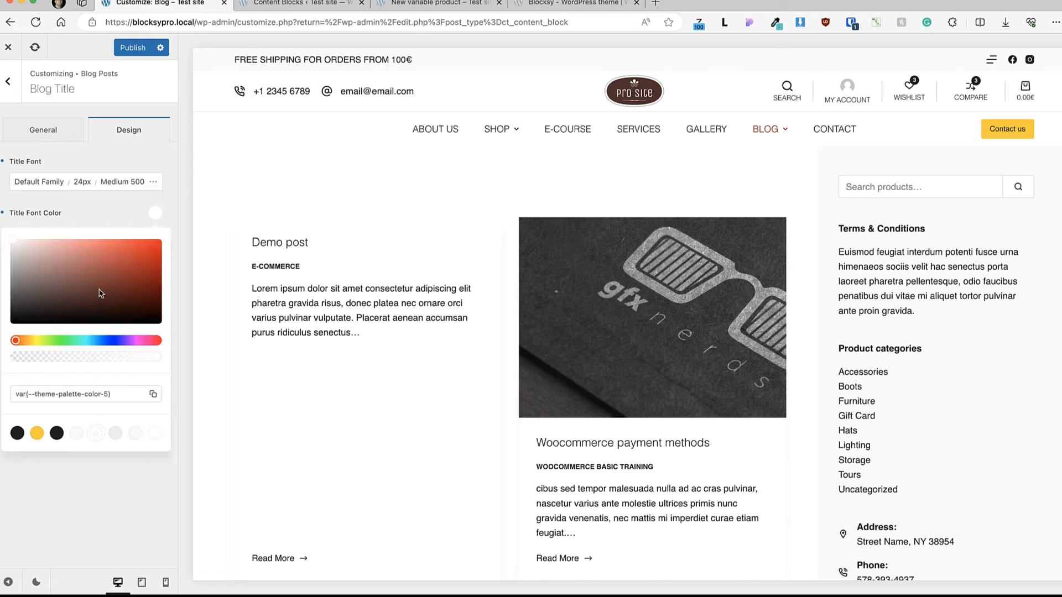
left_click(17, 433)
left_click(42, 130)
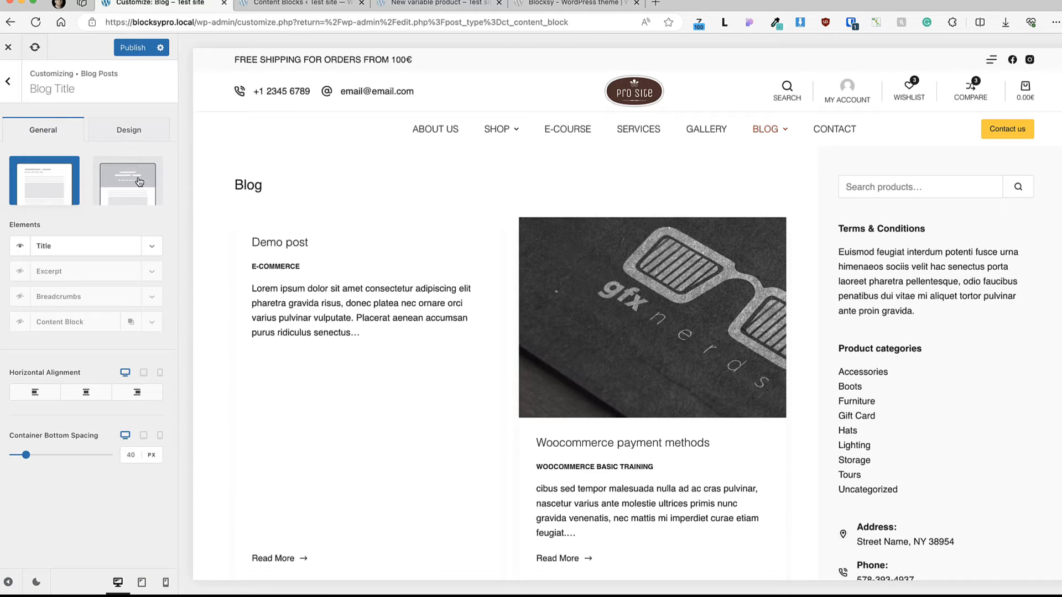
Step: Switch the blog title back to the Type 2 layout and restore the white title font color
left_click(140, 182)
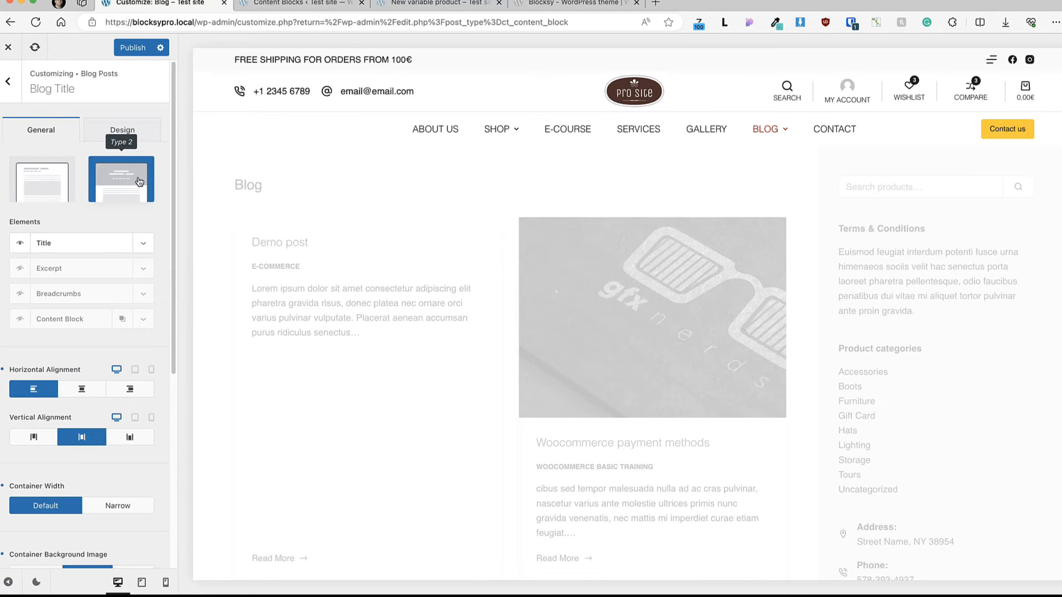
left_click(122, 130)
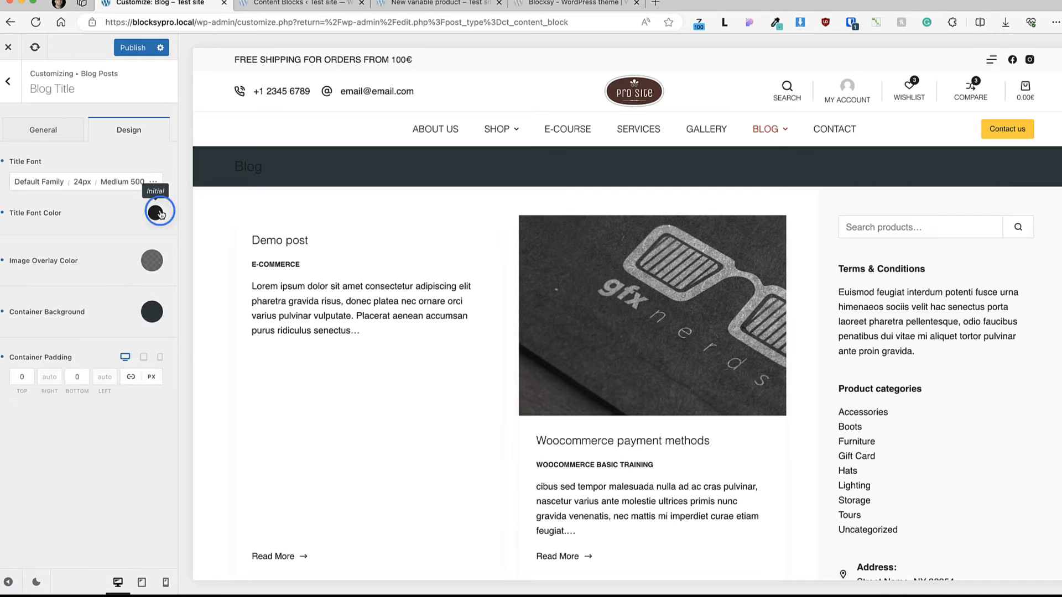
left_click(156, 212)
left_click(100, 214)
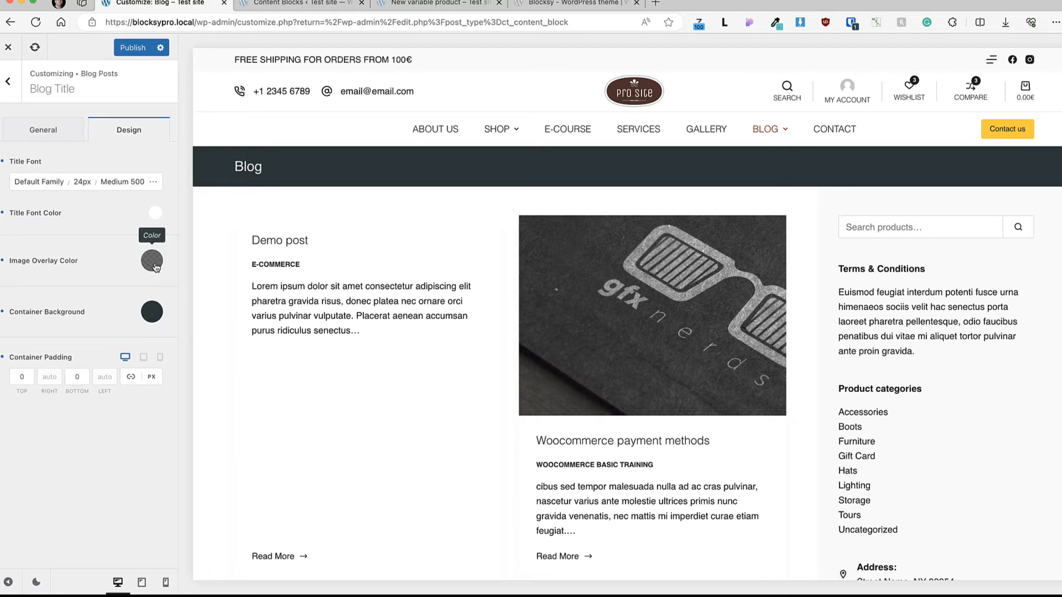
Step: Try showing the Excerpt, Breadcrumbs and Content Block elements in the blog title, and check the selectable content blocks
left_click(43, 129)
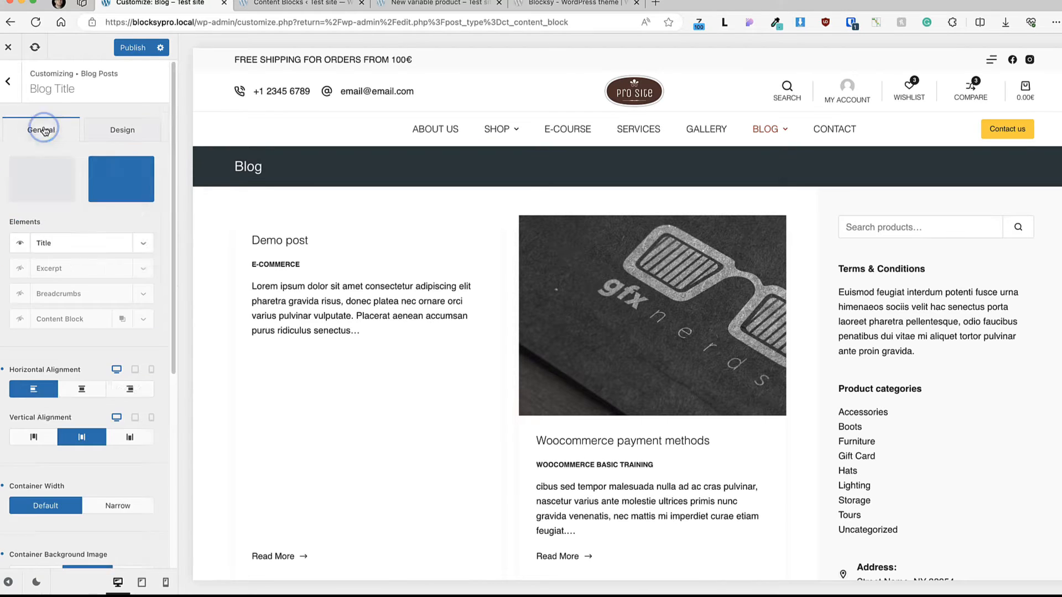
left_click(22, 270)
left_click(19, 294)
left_click(20, 319)
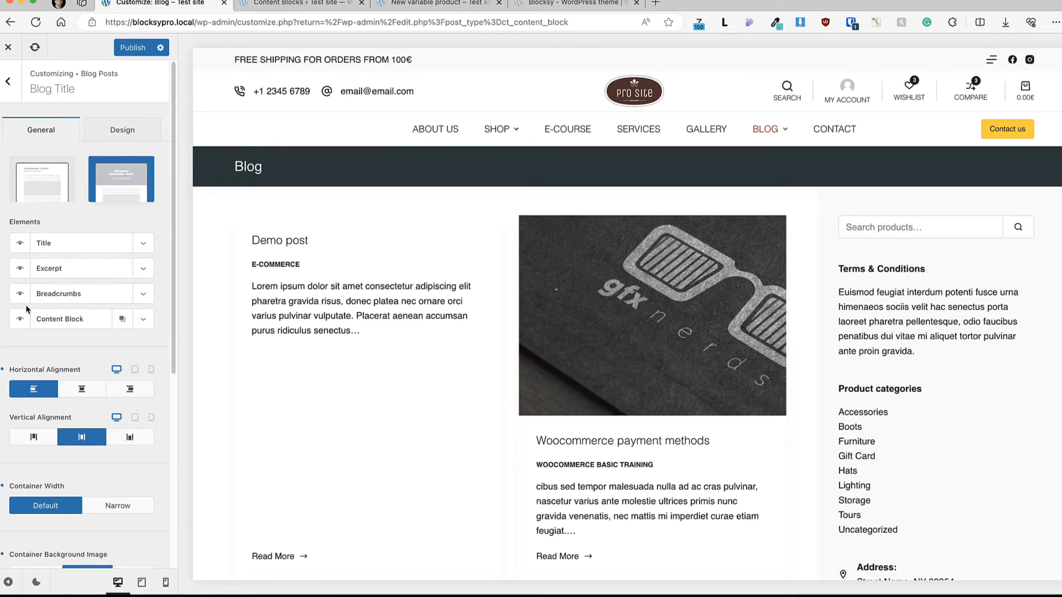
left_click(143, 324)
left_click(79, 364)
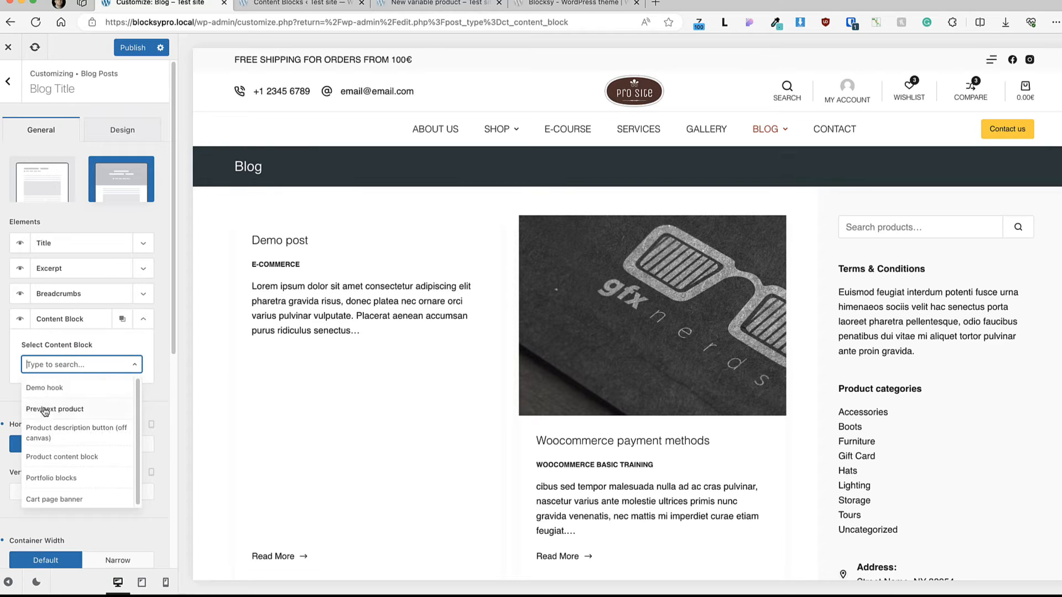
Step: Hide the Content Block, Breadcrumbs and Excerpt elements of the blog title again
left_click(21, 321)
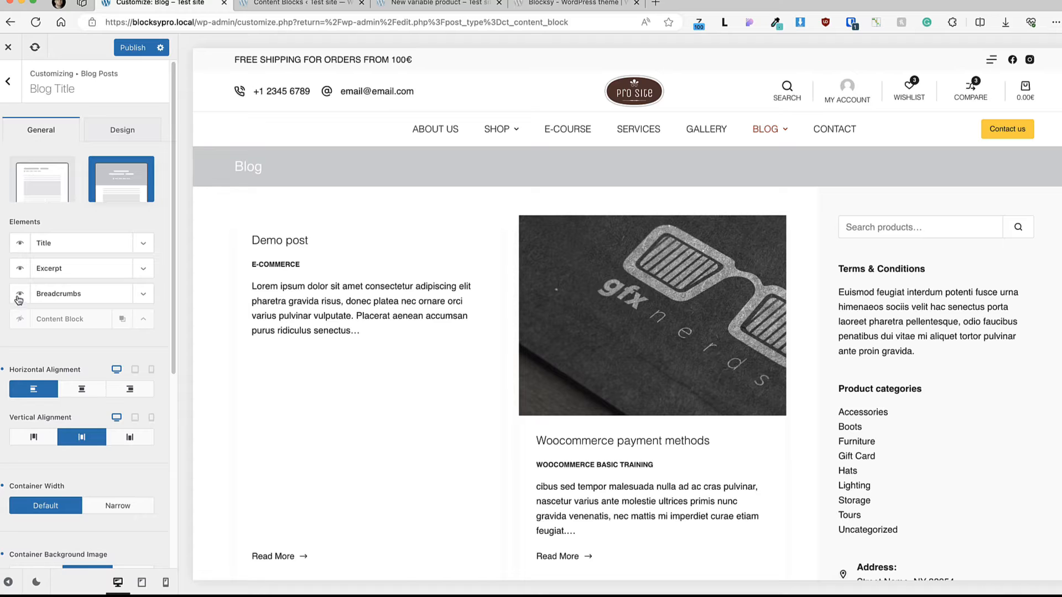
left_click(19, 298)
left_click(20, 268)
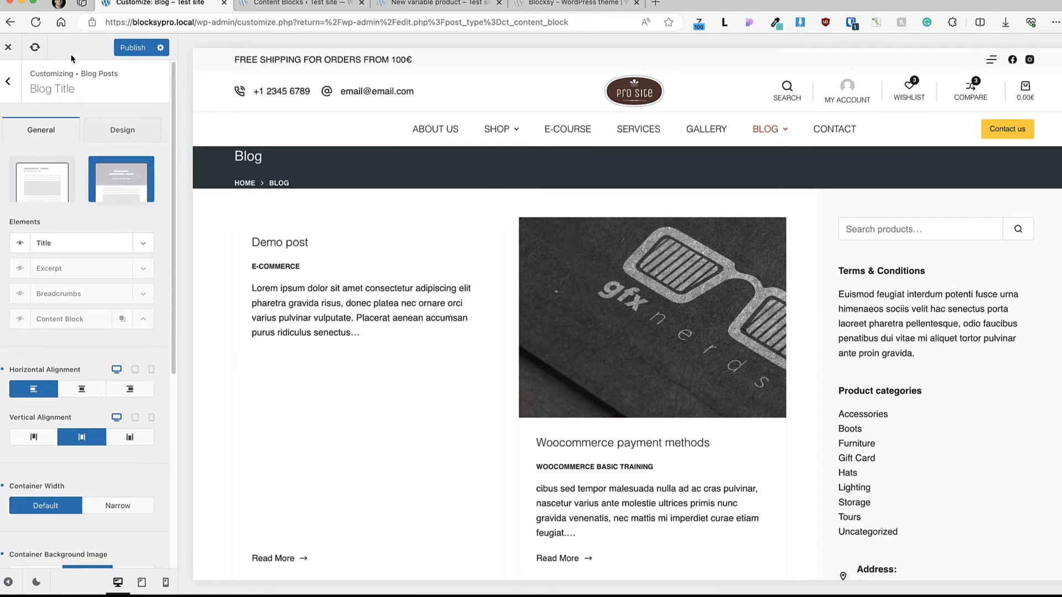
Step: Try other horizontal and vertical alignments for the blog title, and return to left and middle alignment
scroll(57, 289, "down", 1)
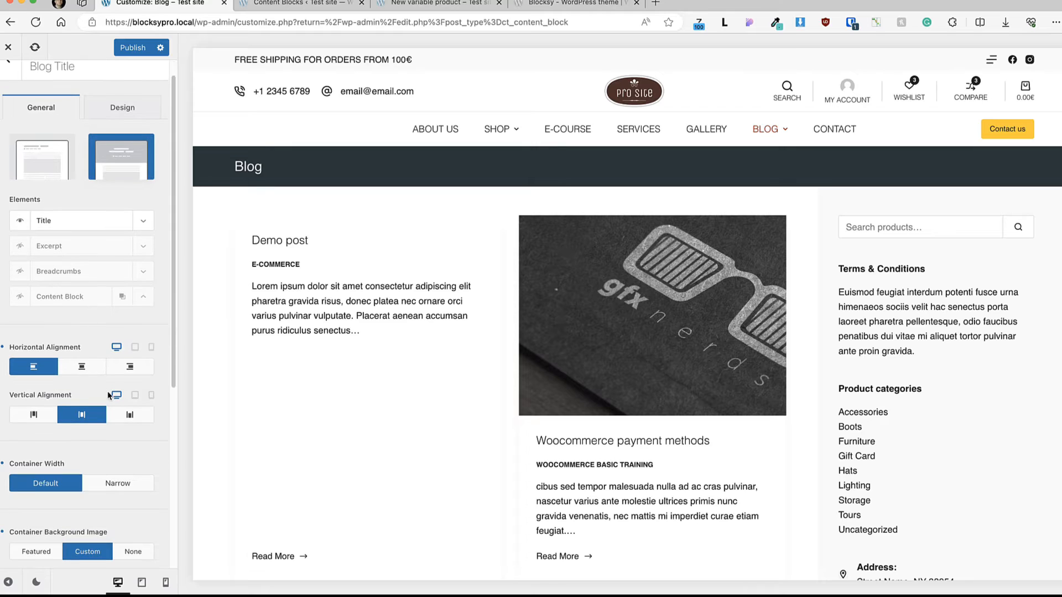
left_click(82, 366)
left_click(131, 369)
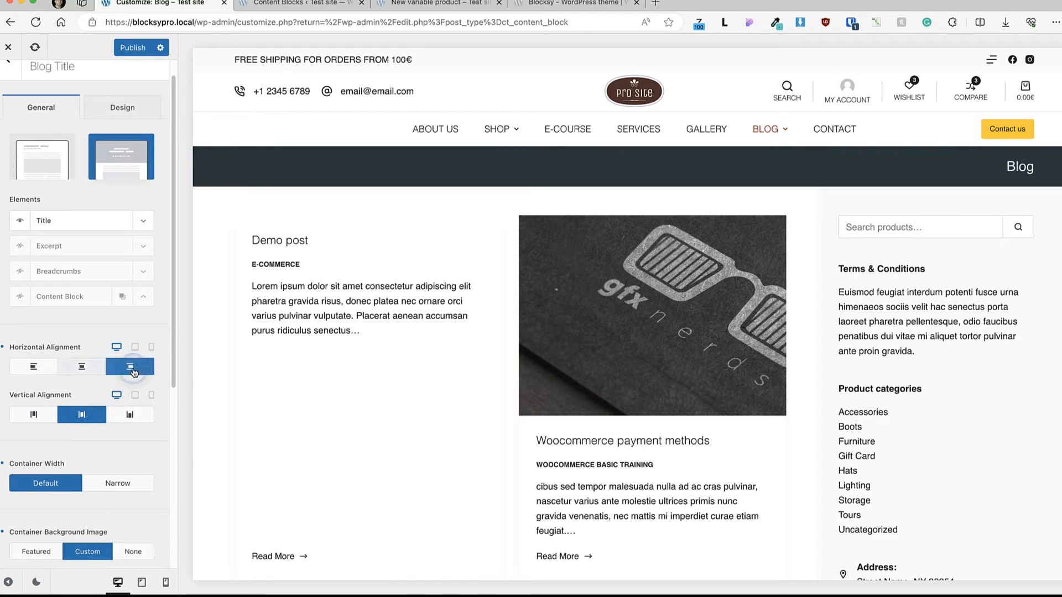
left_click(33, 367)
left_click(33, 415)
left_click(82, 415)
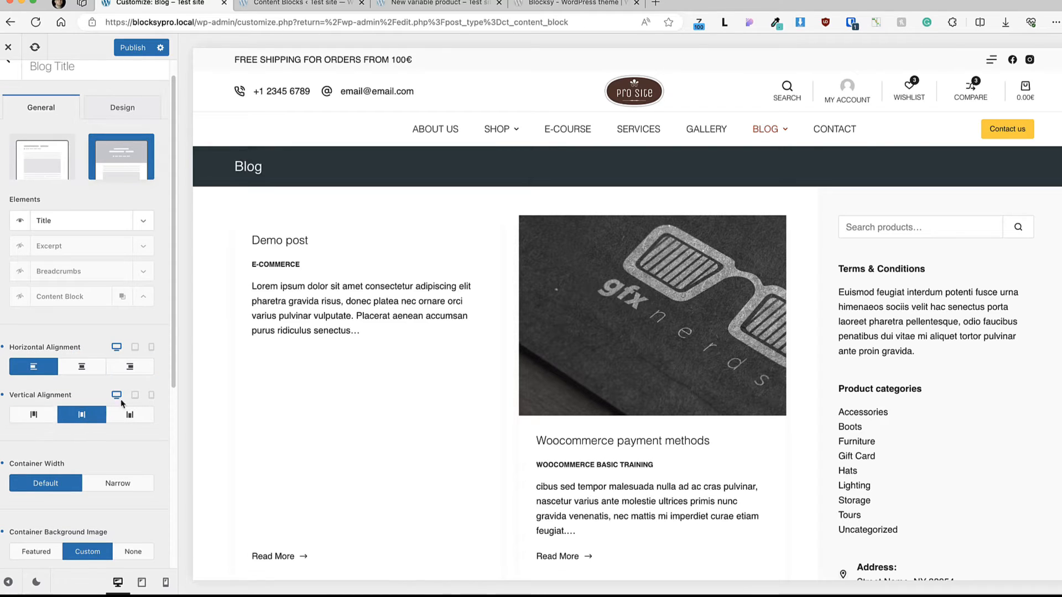
Step: Try the None and Featured choices for the blog title's container background image
scroll(124, 404, "down", 5)
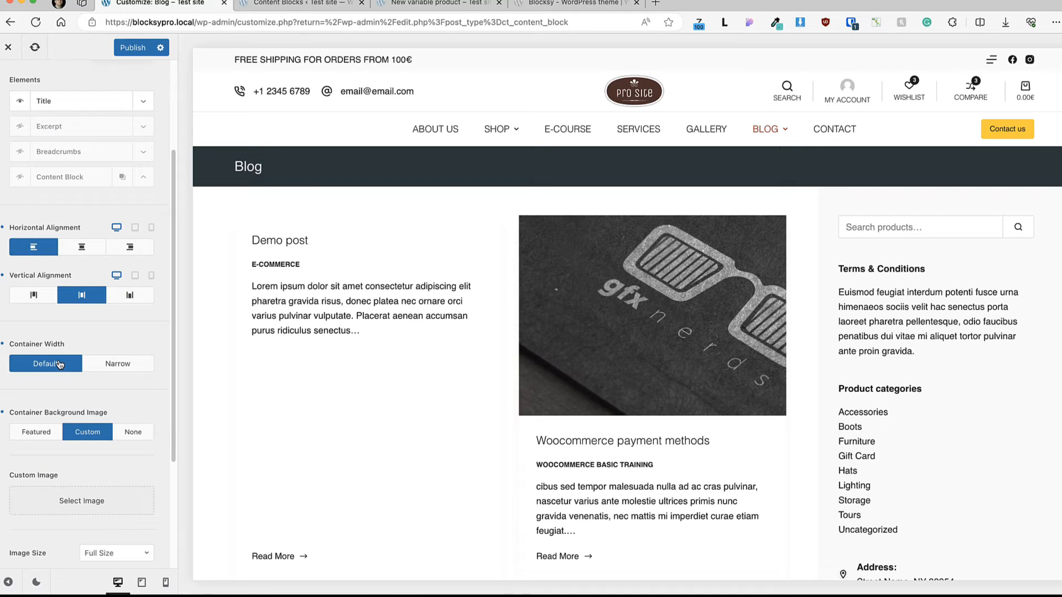
scroll(50, 359, "down", 5)
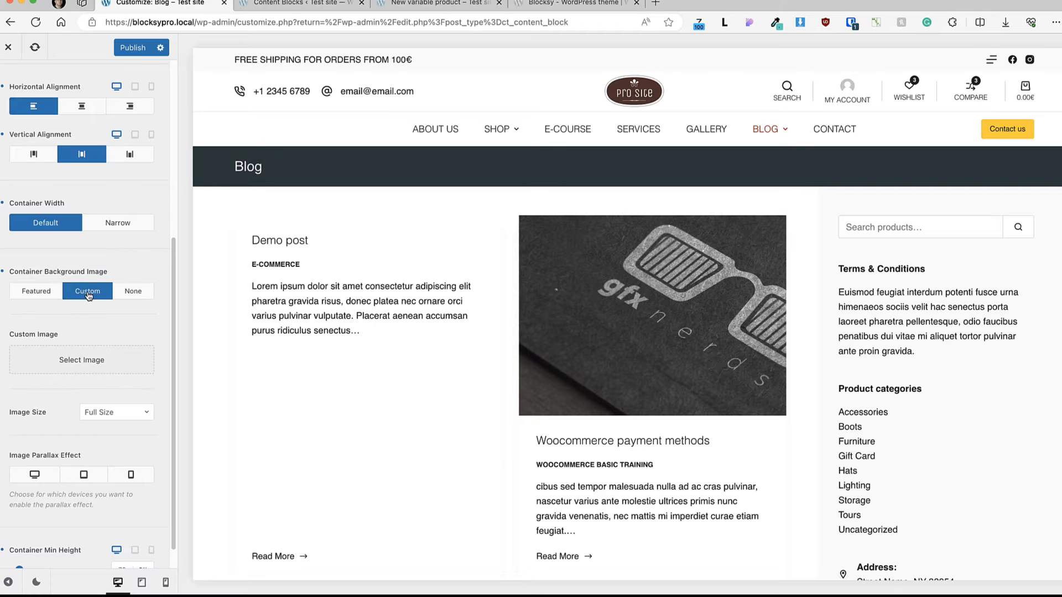
left_click(134, 293)
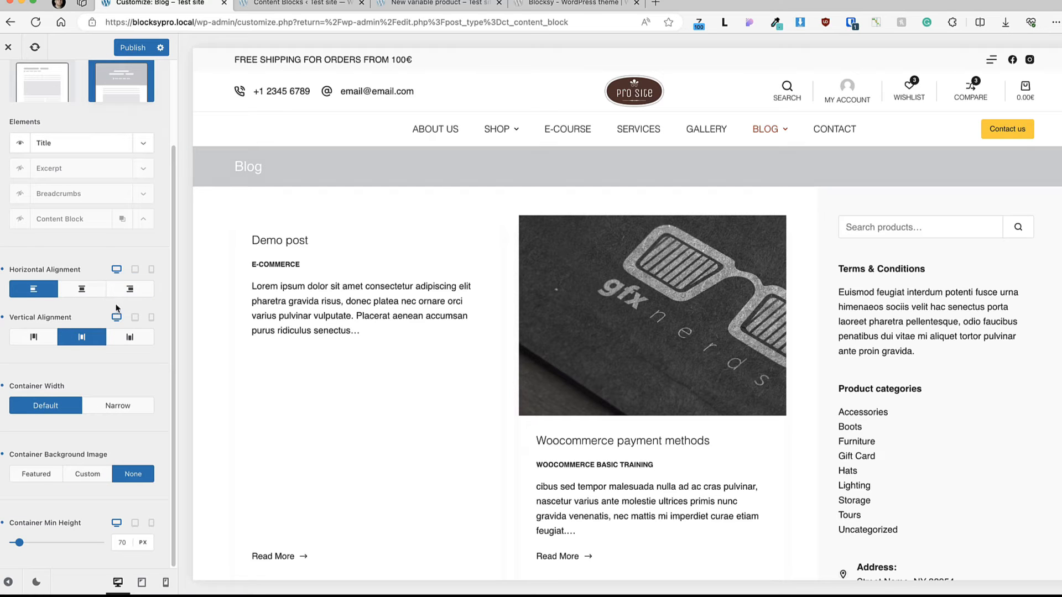
left_click(19, 476)
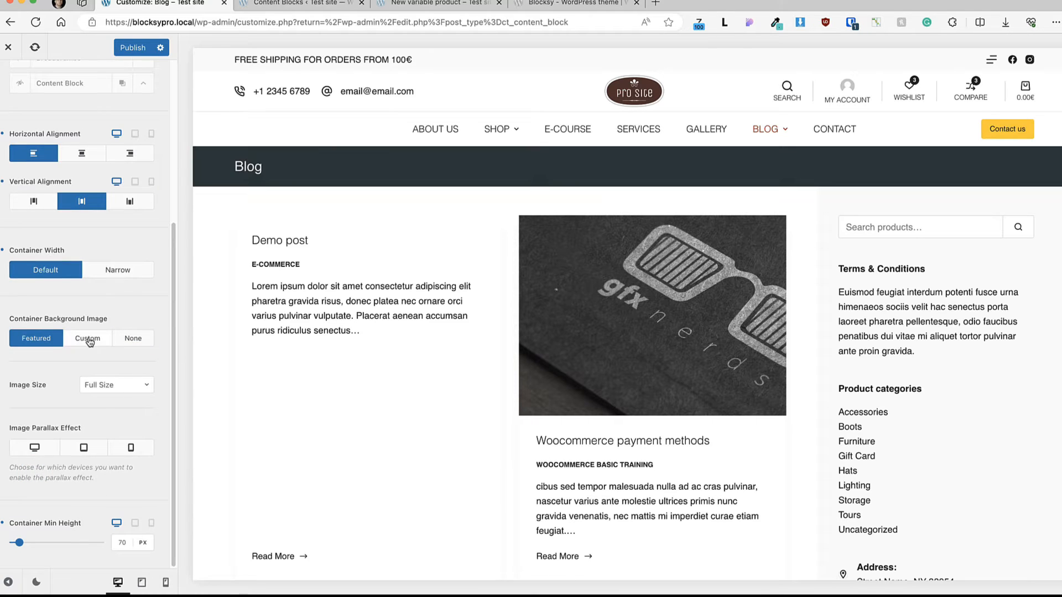
Step: Use Home1-1.jpg as the custom background image of the blog title container and set its min height to 370 px
left_click(88, 338)
left_click(109, 360)
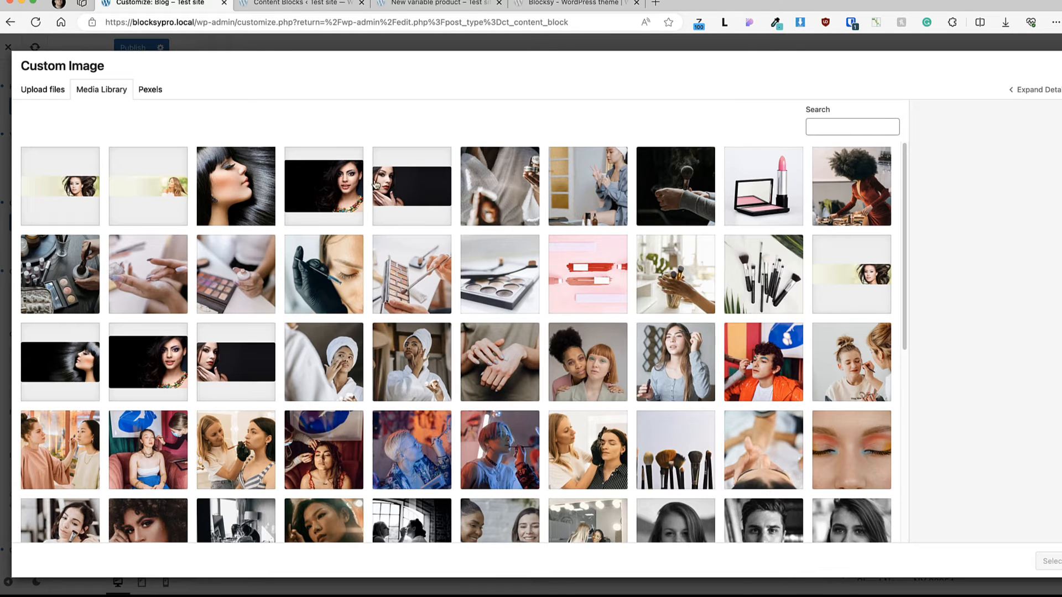
left_click(92, 196)
left_click(323, 200)
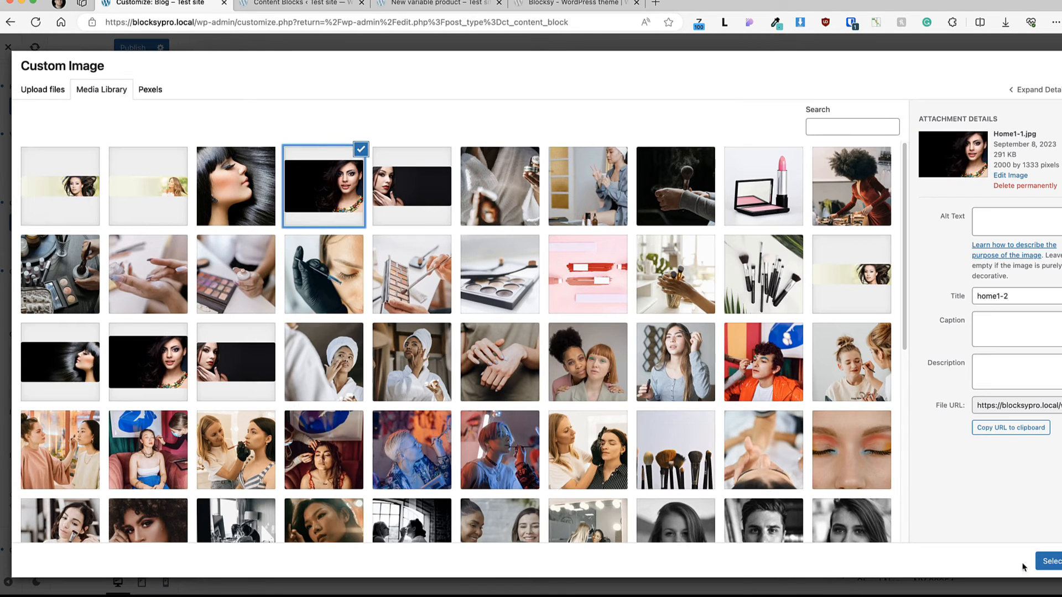
left_click(1045, 561)
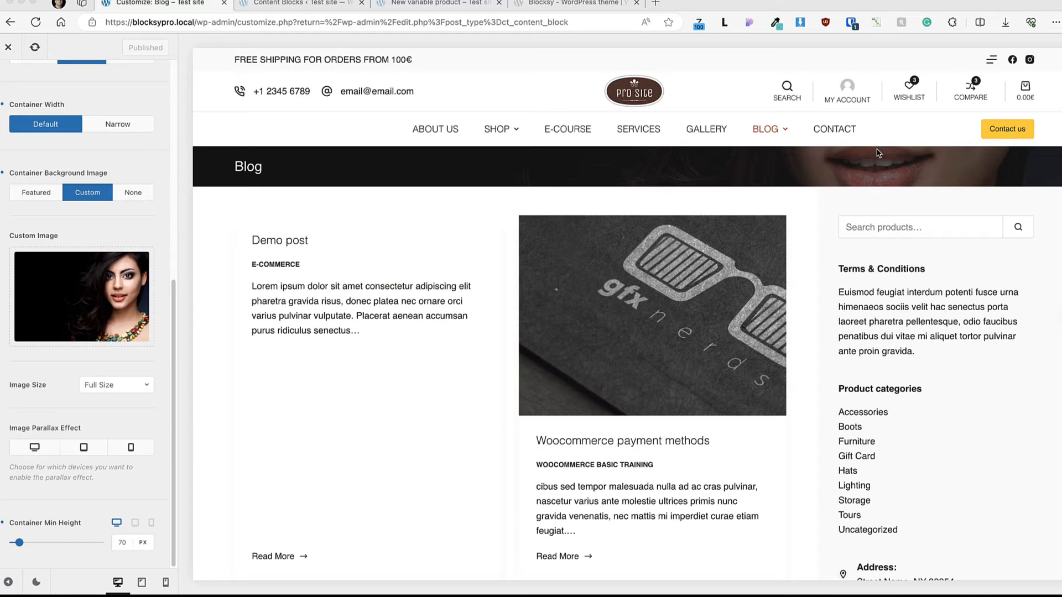
left_click(120, 542)
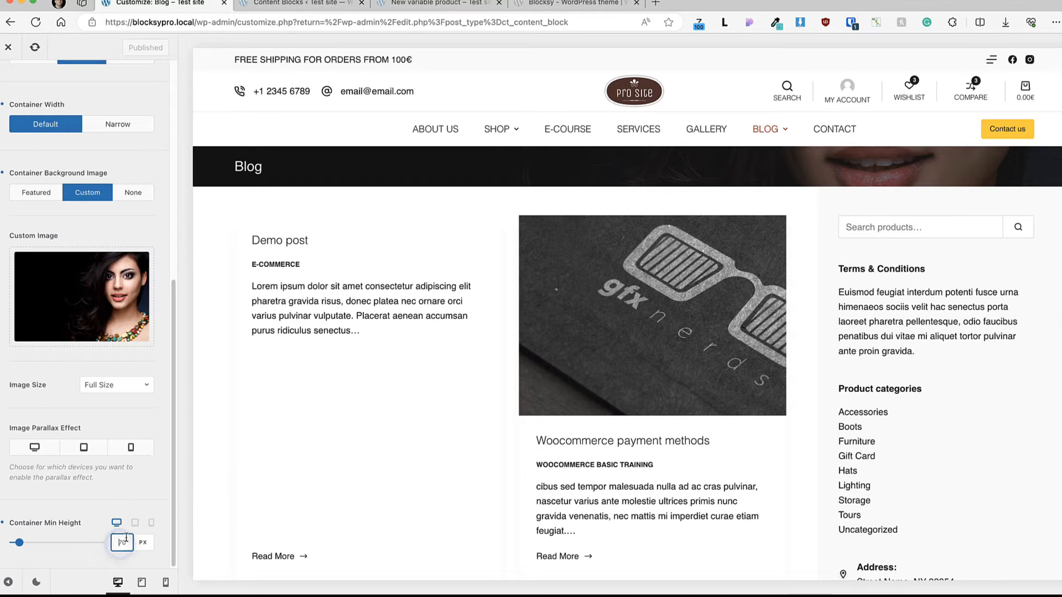
type("3")
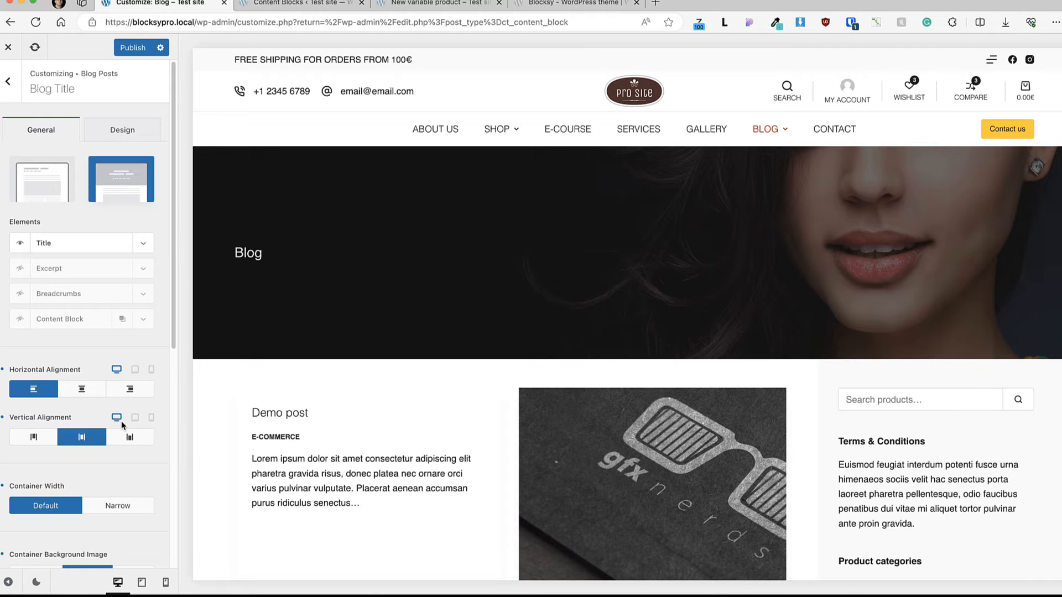
Step: Set the blog title's font size to 54 px and publish the changes
left_click(129, 129)
left_click(78, 181)
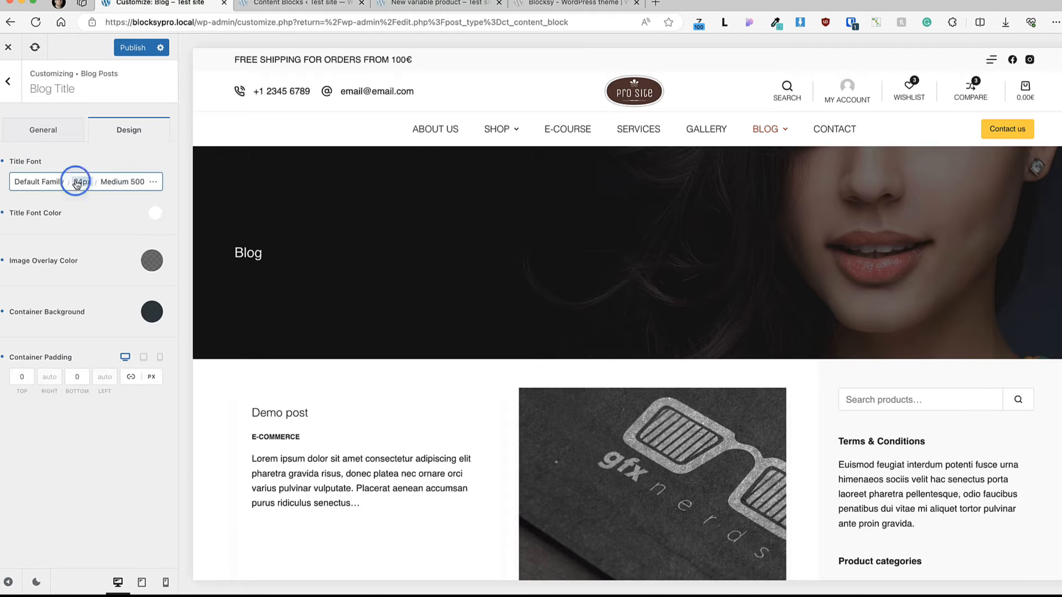
key("BackSpace")
type("5")
left_click(104, 530)
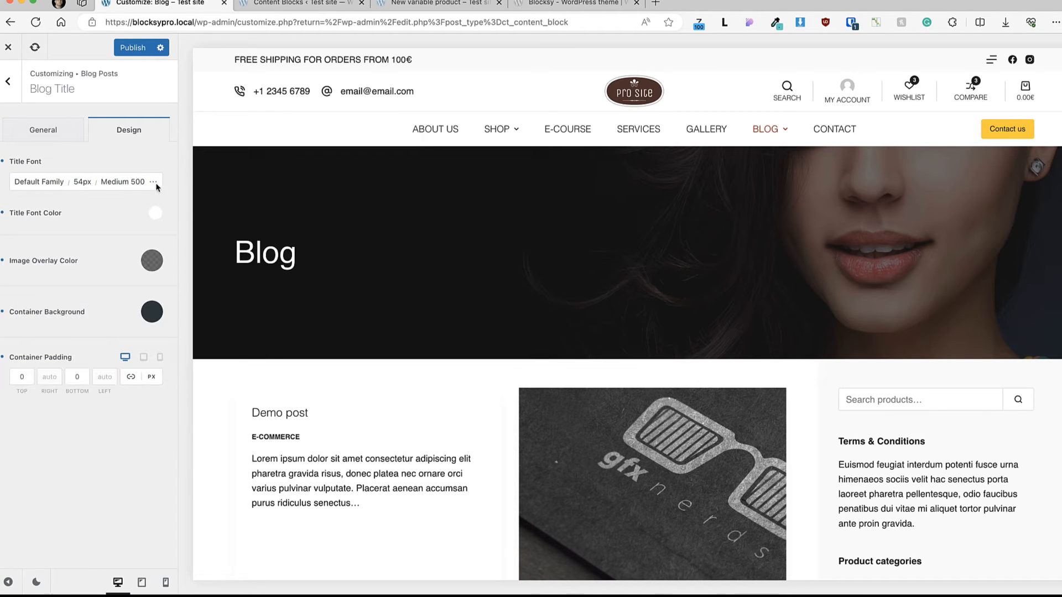
left_click(133, 48)
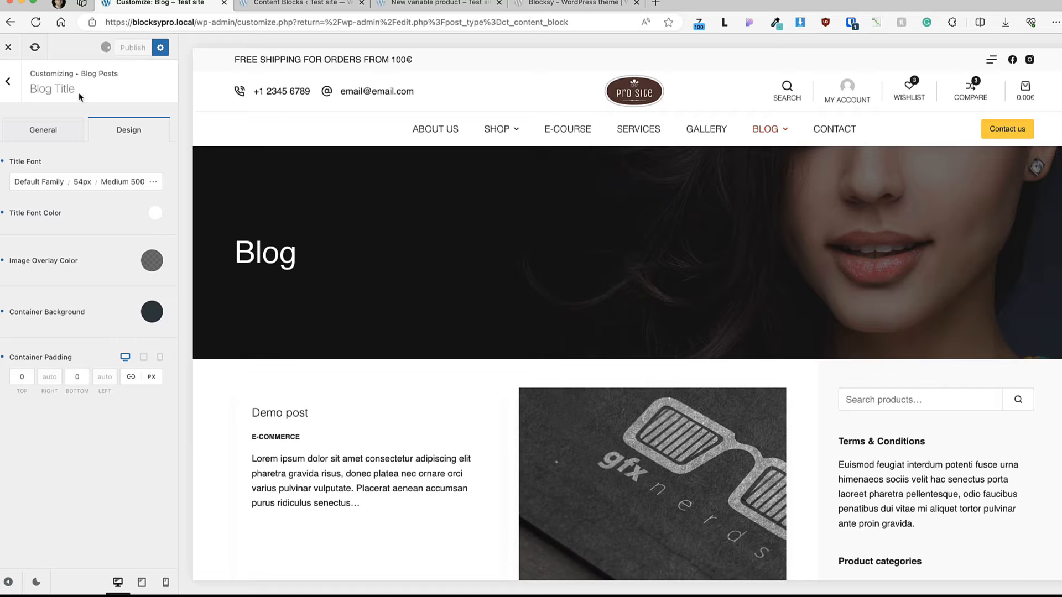
Step: In the Blog Posts options, raise the number of posts to 12 while trying another grid layout, and return to the Grid structure
left_click(9, 88)
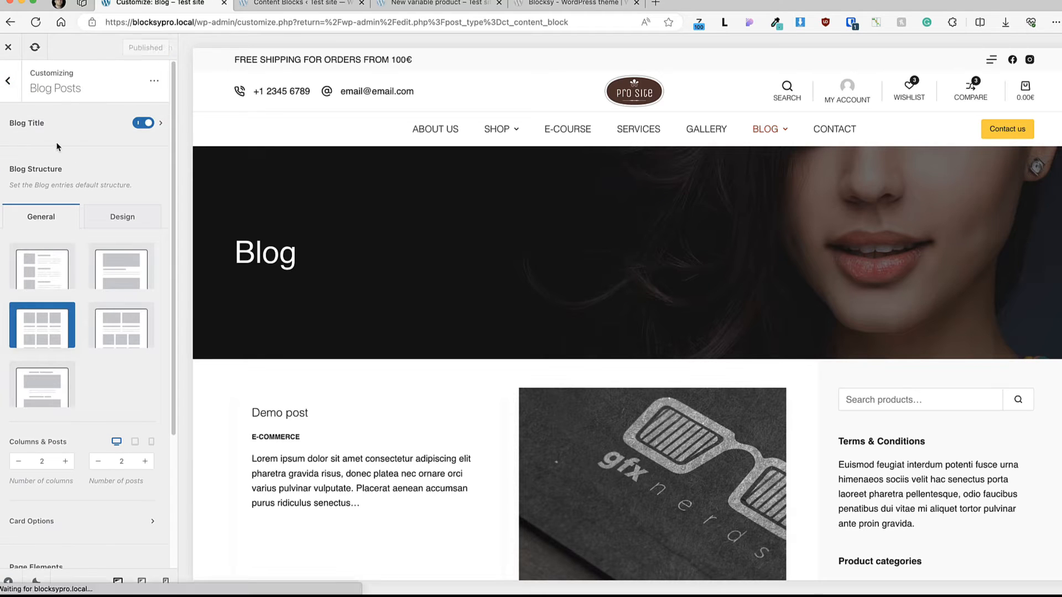
scroll(303, 259, "down", 2)
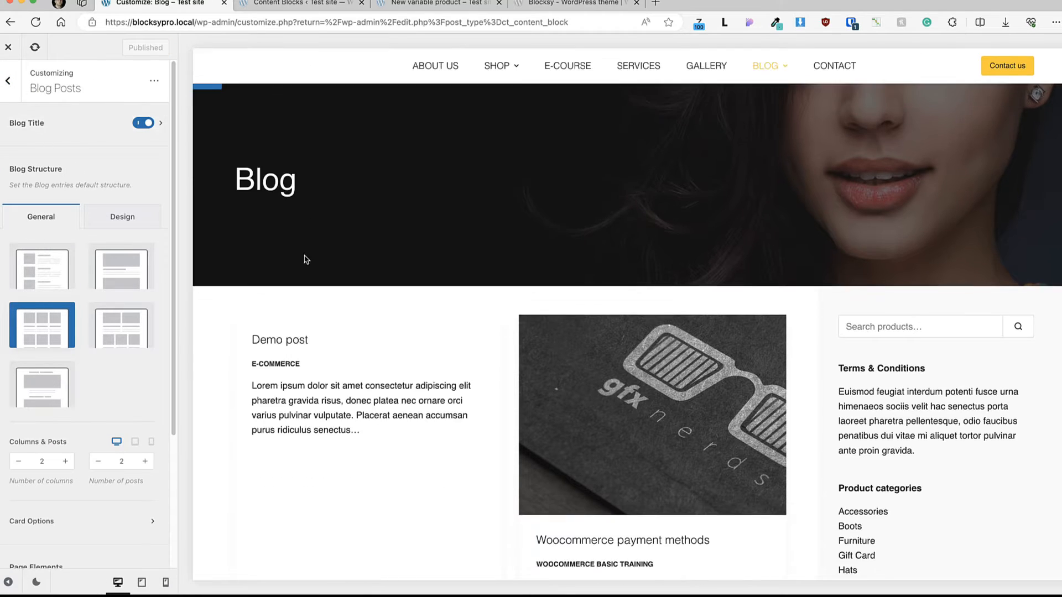
scroll(41, 274, "down", 1)
left_click(119, 277)
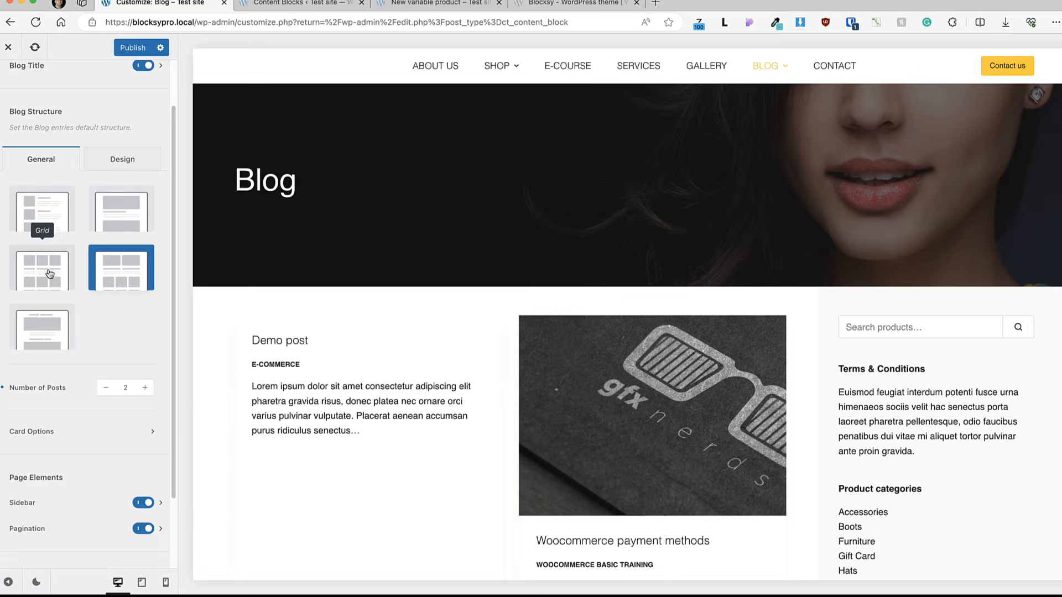
left_click(146, 388)
left_click(145, 389)
left_click(146, 388)
left_click(146, 389)
left_click(147, 390)
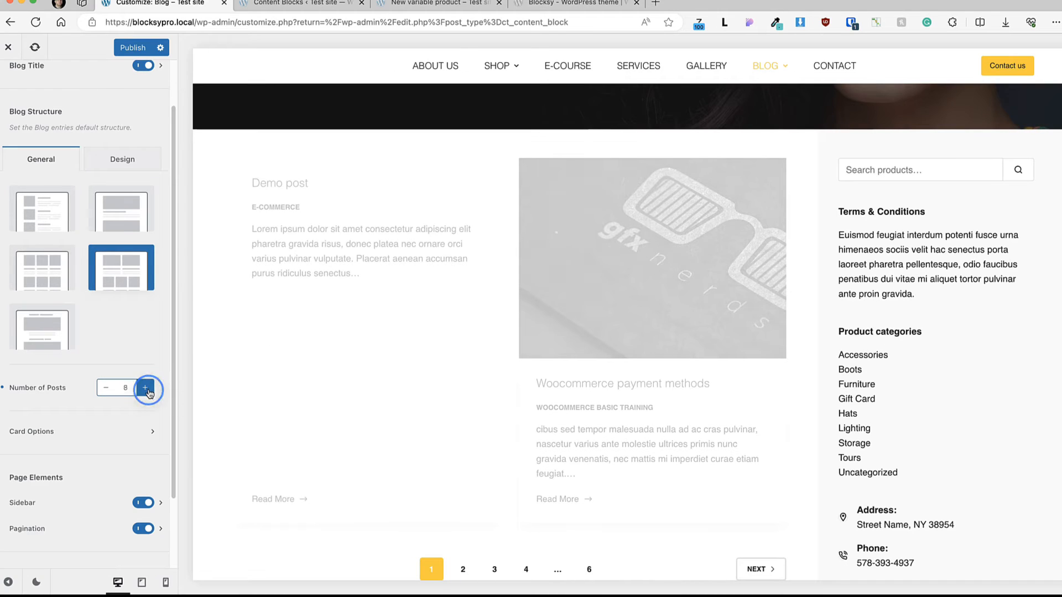
left_click(147, 390)
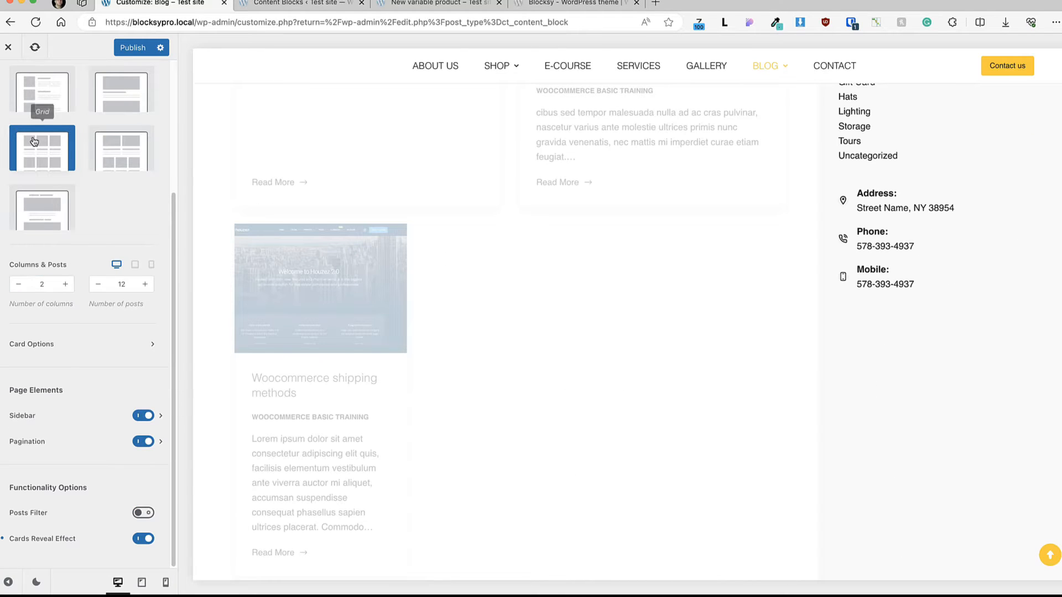
Step: Open the blog Card Options and try the Simple, Boxed and Cover card types on the post grid
left_click(85, 337)
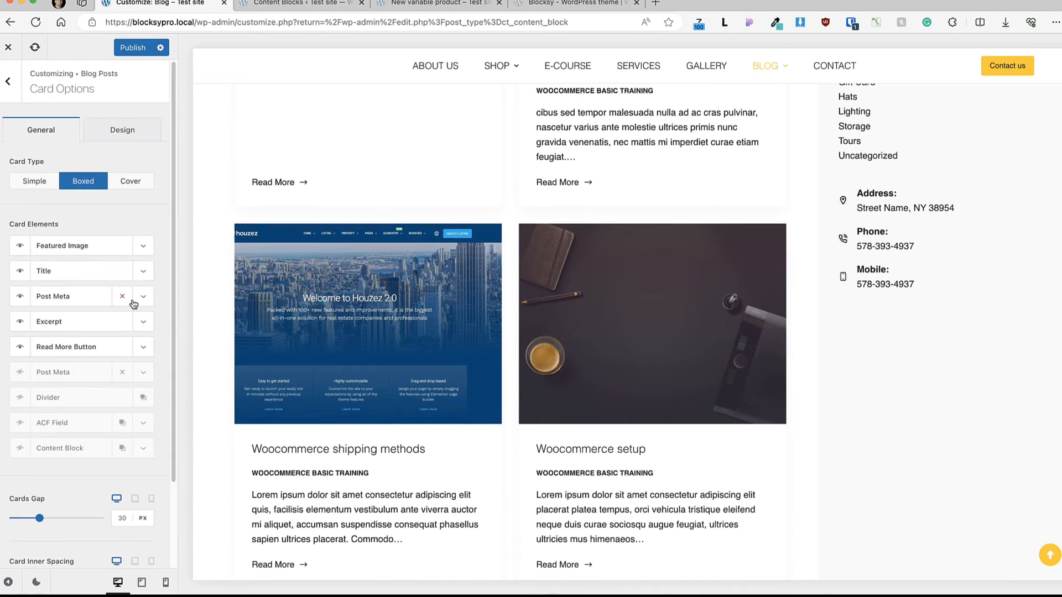
scroll(481, 248, "down", 4)
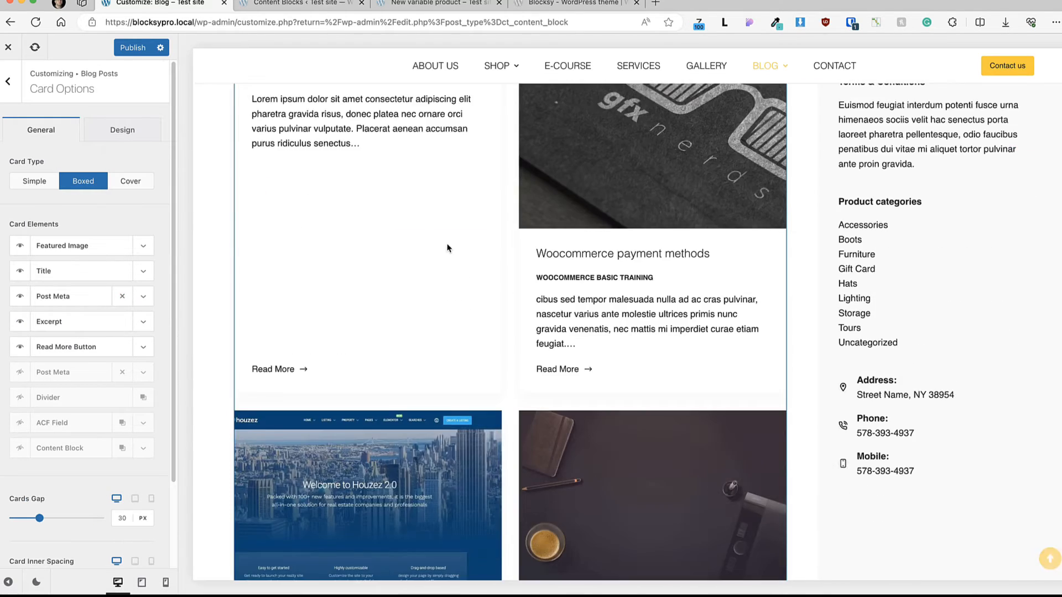
scroll(447, 247, "up", 6)
scroll(333, 258, "down", 3)
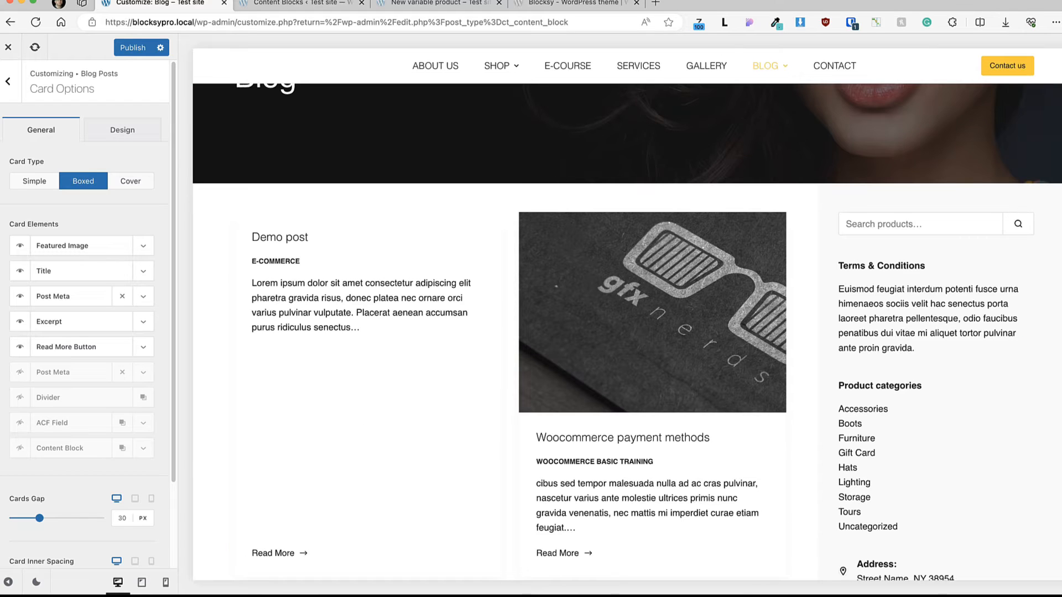
left_click(34, 182)
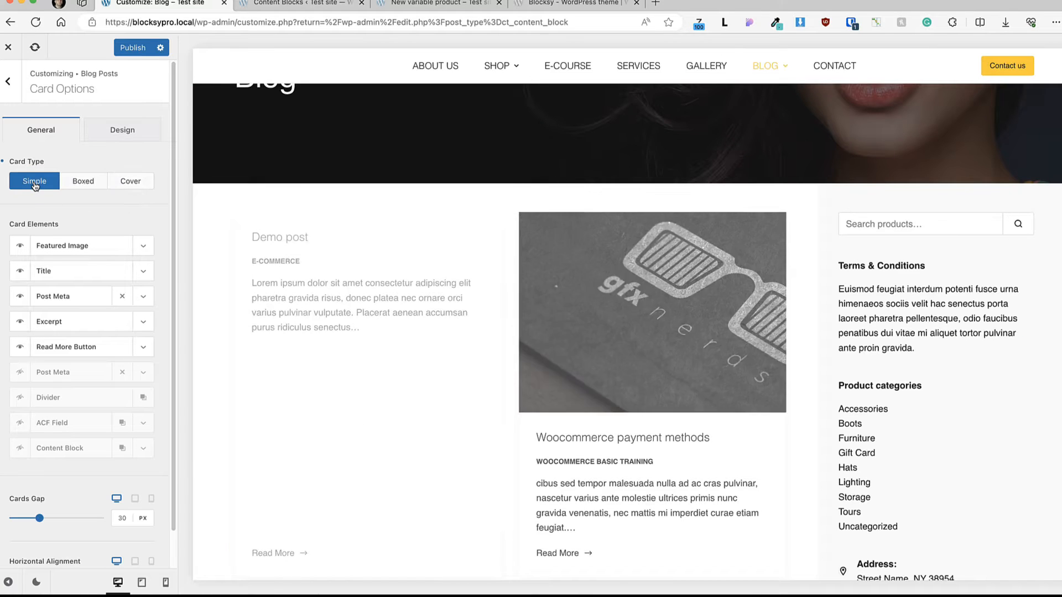
left_click(83, 182)
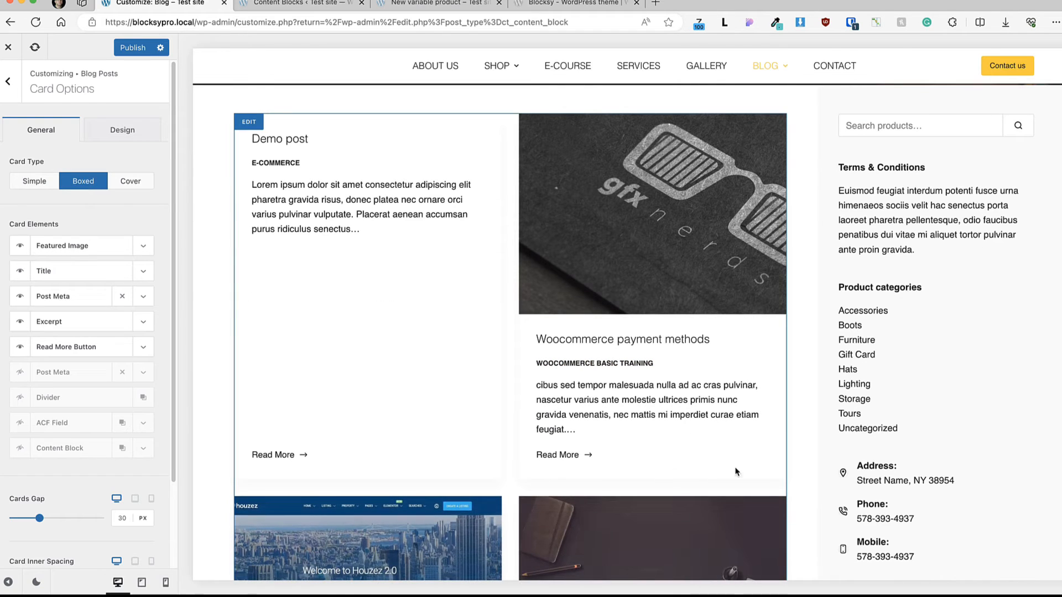
left_click(137, 182)
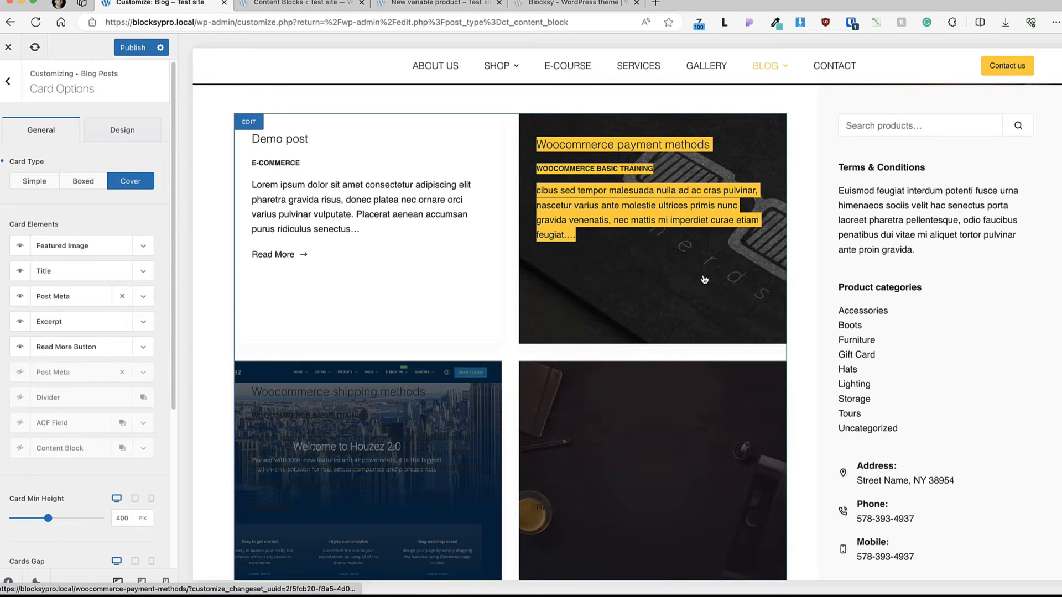
Step: Set the card title font color and the excerpt color to white for the Cover card type
left_click(122, 129)
left_click(127, 213)
left_click_drag(34, 255, 0, 226)
left_click(102, 210)
left_click(147, 312)
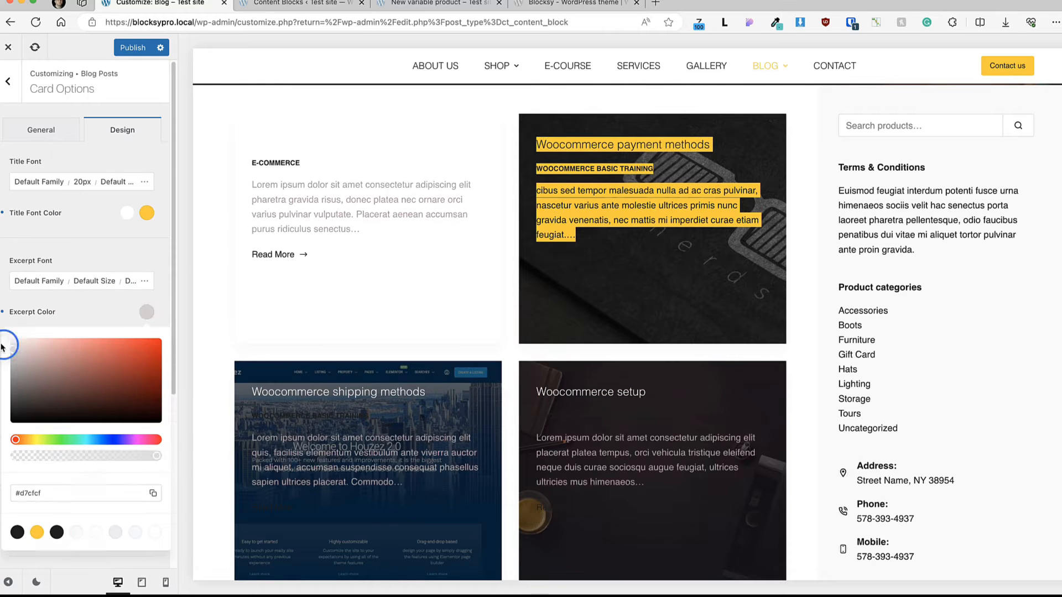
left_click_drag(5, 347, 2, 332)
left_click(104, 246)
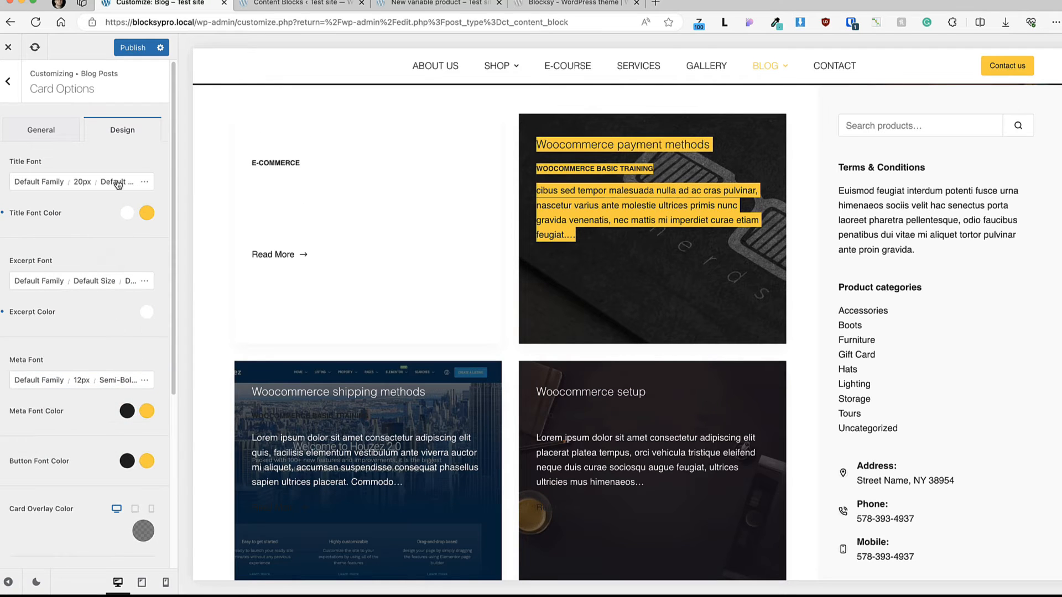
Step: Switch the card type back to Boxed and restore the dark title and excerpt colors
left_click(35, 129)
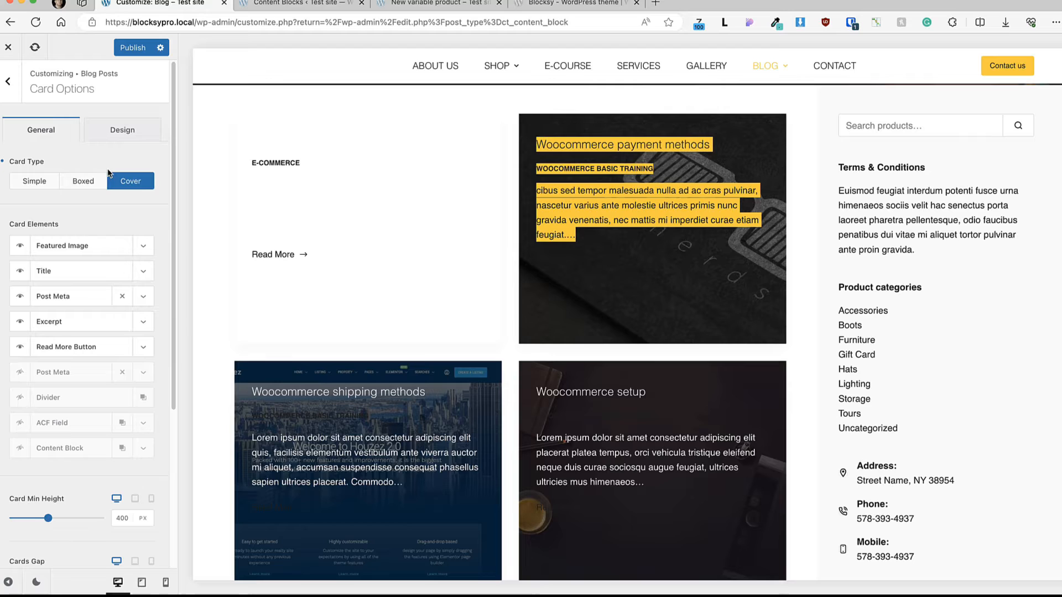
left_click(78, 181)
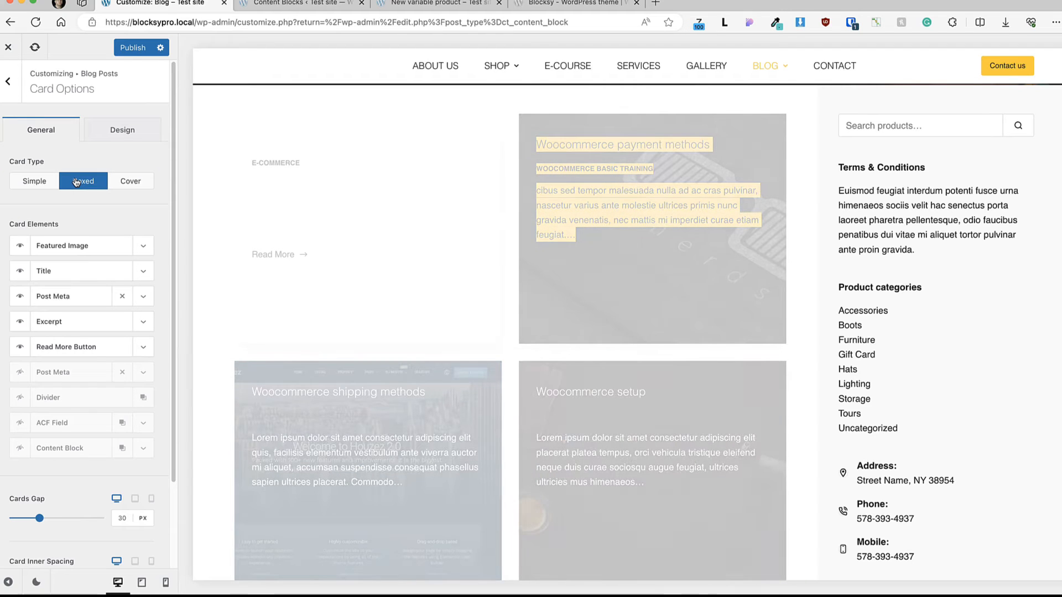
left_click(122, 129)
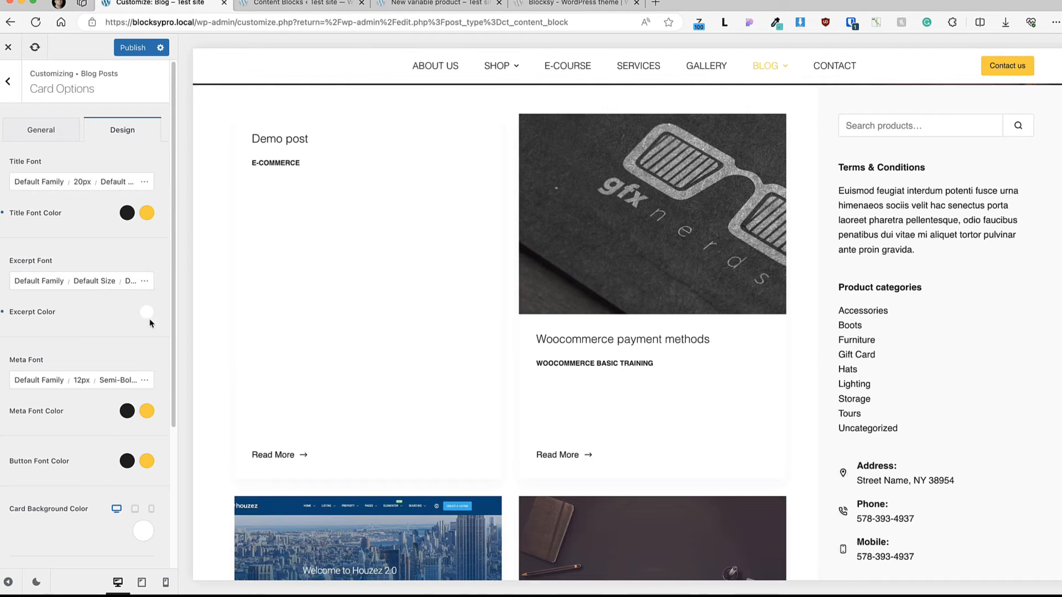
left_click(43, 129)
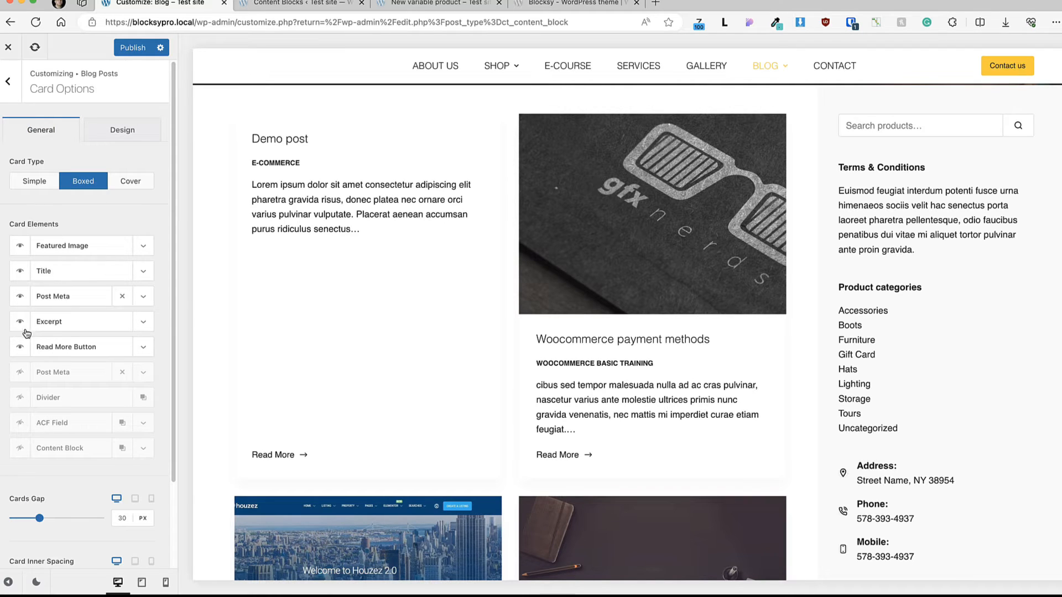
Step: Hide the first Post Meta card element, try placing Title above Featured Image, and restore the element order
left_click(19, 296)
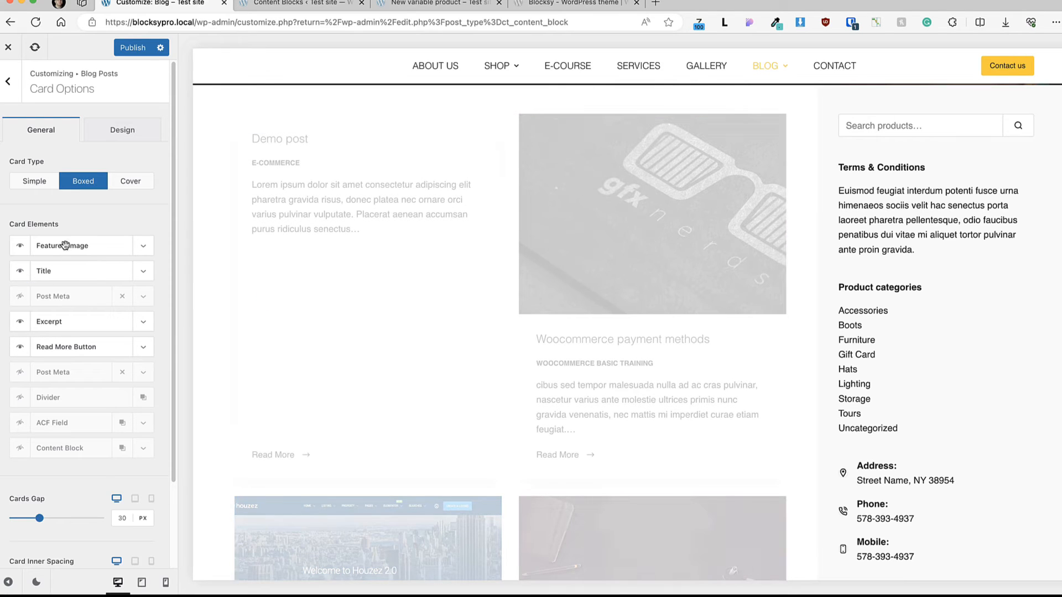
left_click_drag(65, 248, 66, 274)
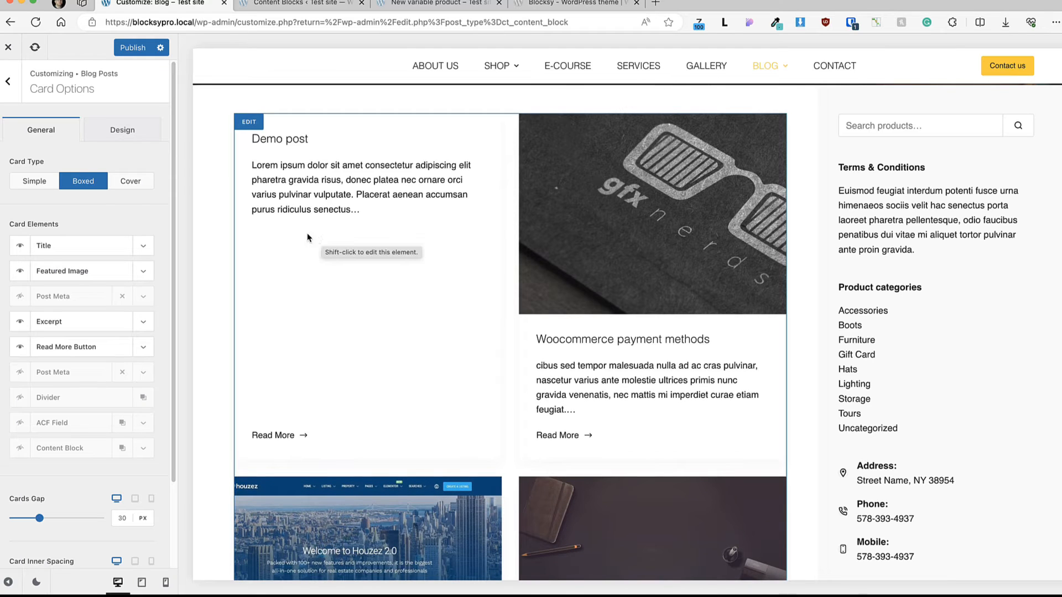
left_click(33, 48)
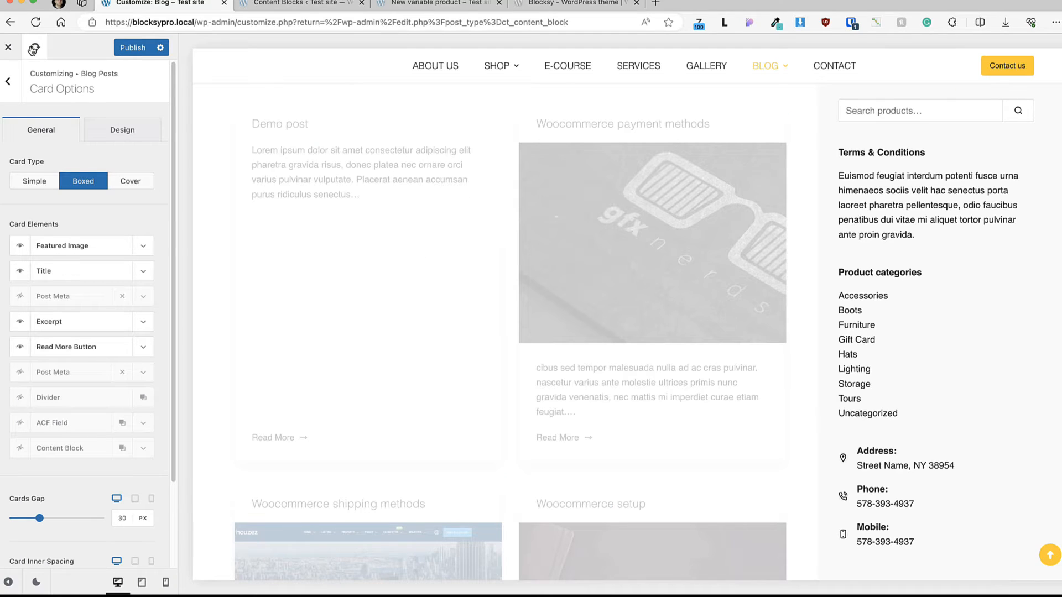
Step: Try enabling the ACF Field and Content Block card elements, check the ACF field choices, and disable both elements again
scroll(88, 305, "down", 3)
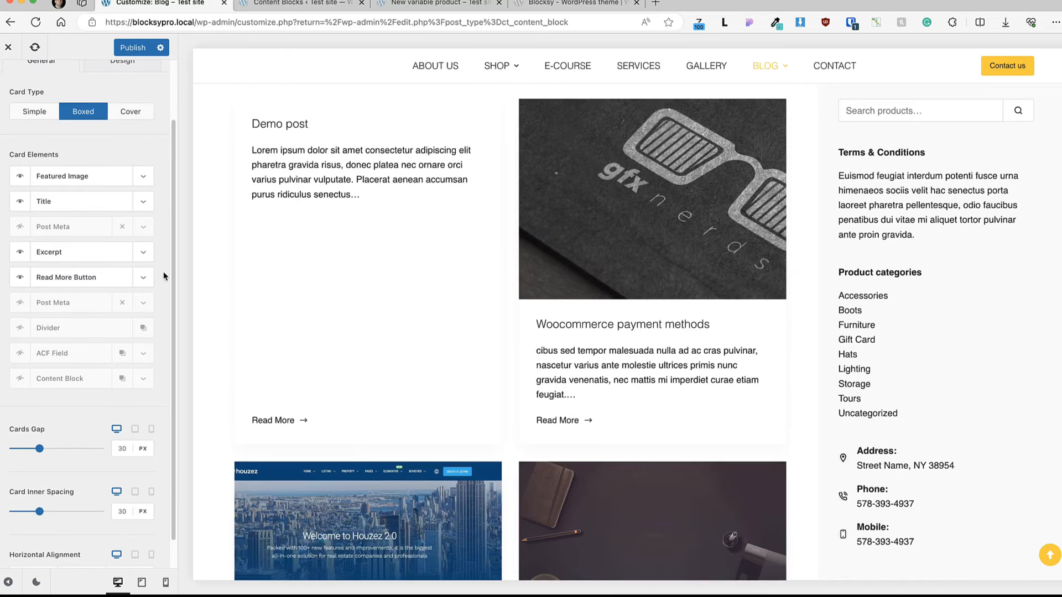
left_click(20, 353)
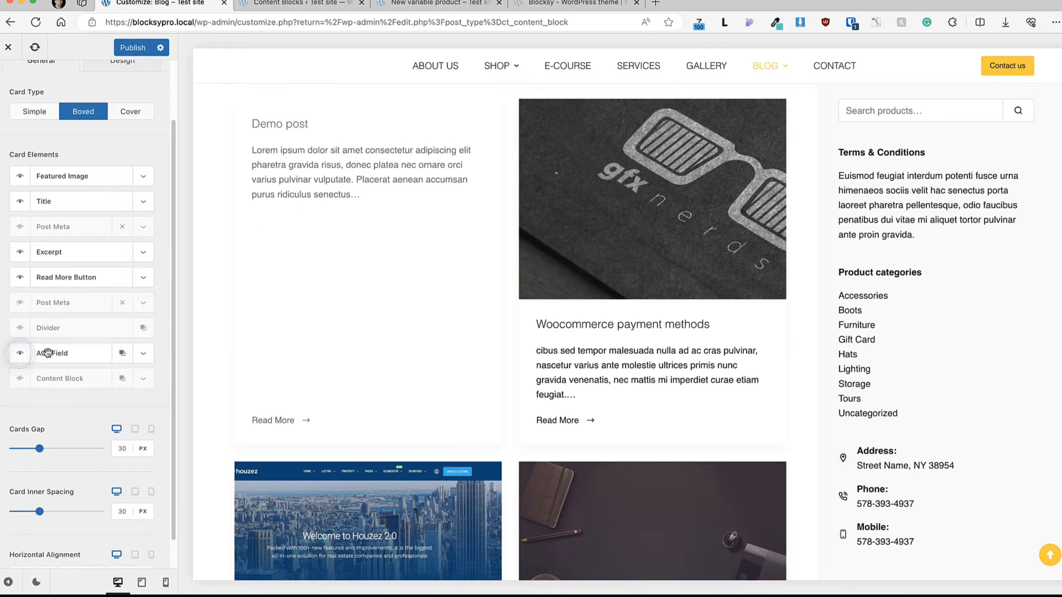
left_click(143, 353)
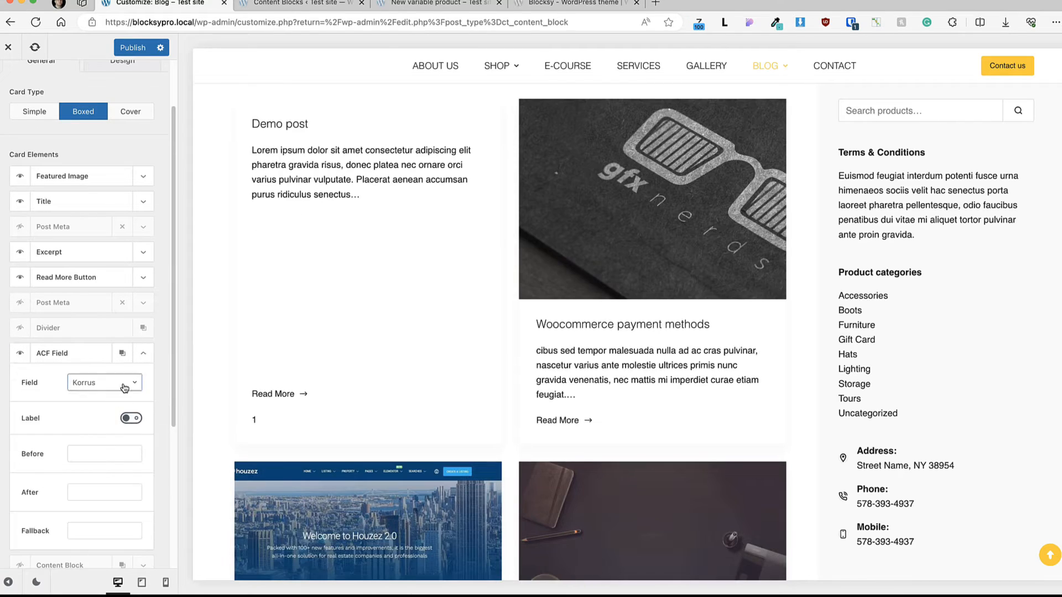
left_click(116, 387)
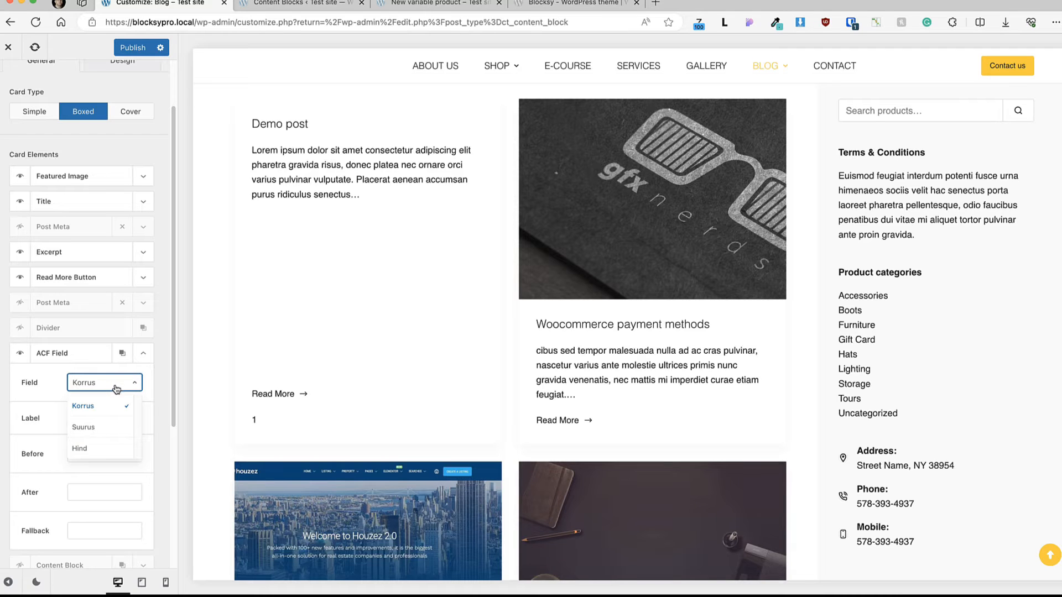
left_click(20, 354)
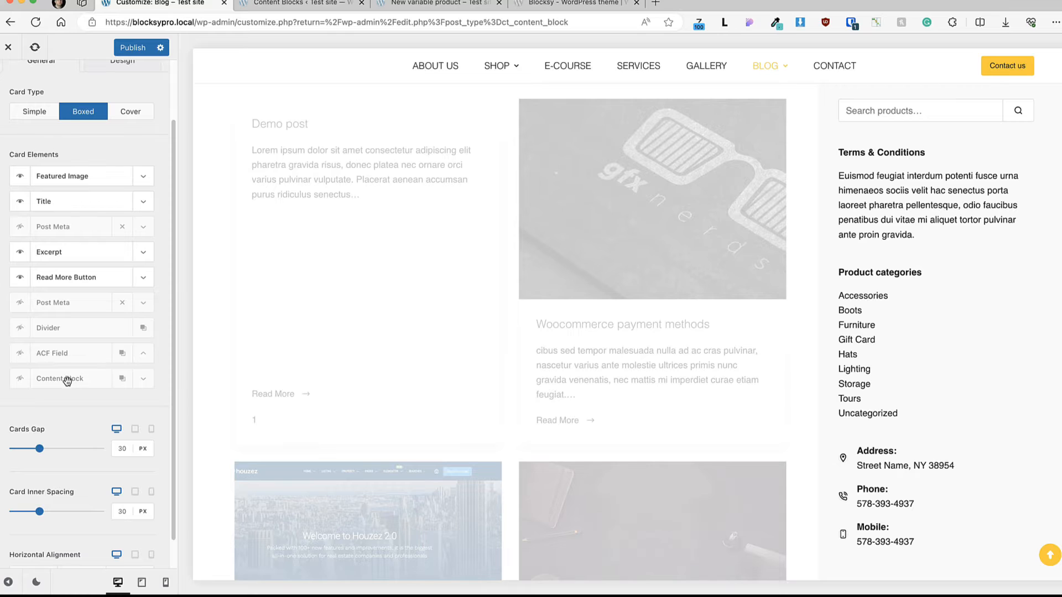
left_click(20, 380)
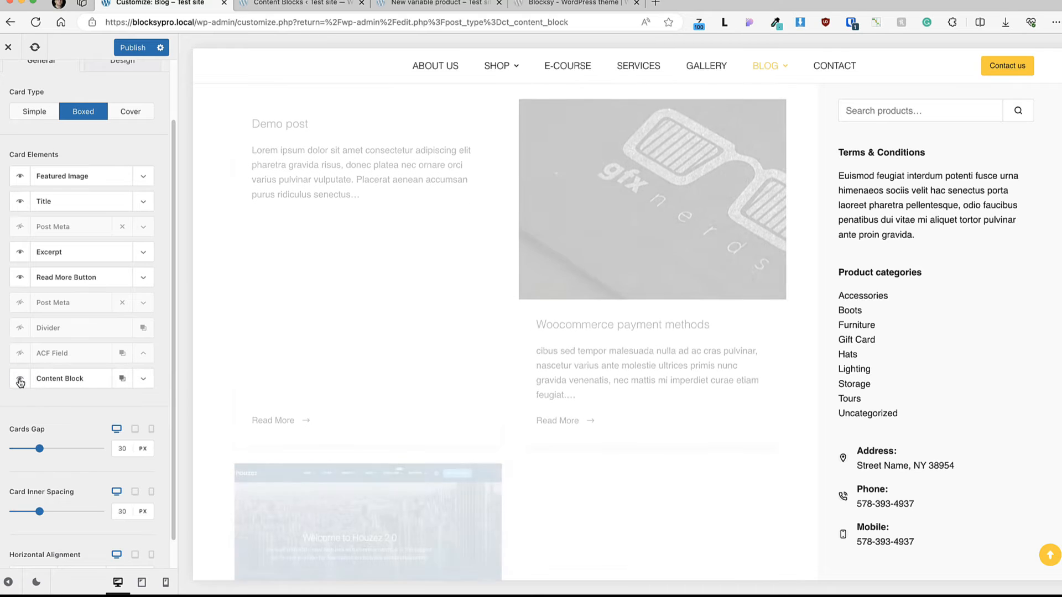
Step: Examine the settings of the Featured Image, Title, Excerpt and Read More Button card elements, including the image hover effects
left_click(143, 177)
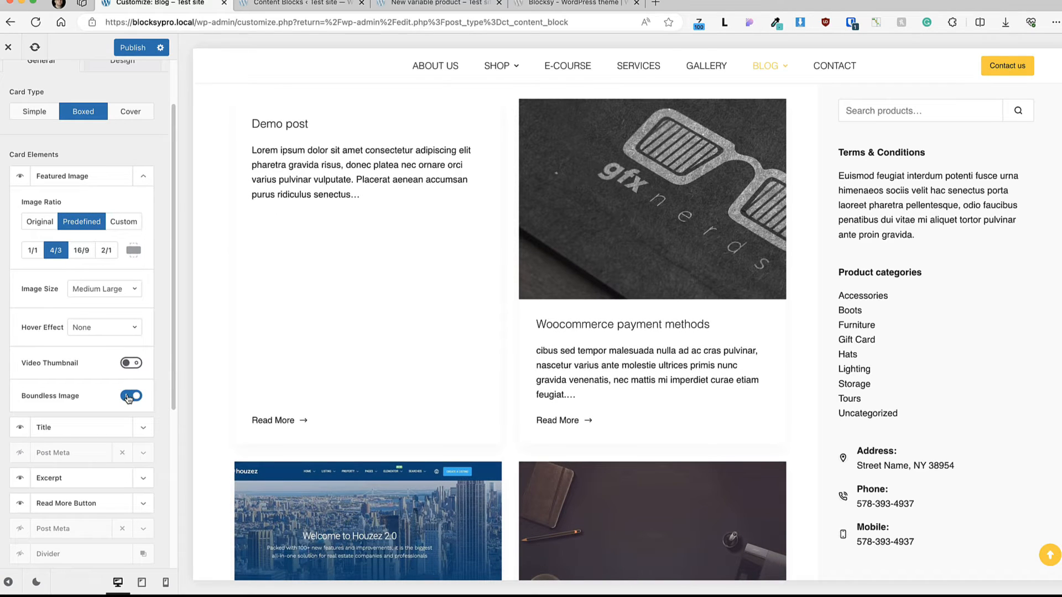
left_click(97, 328)
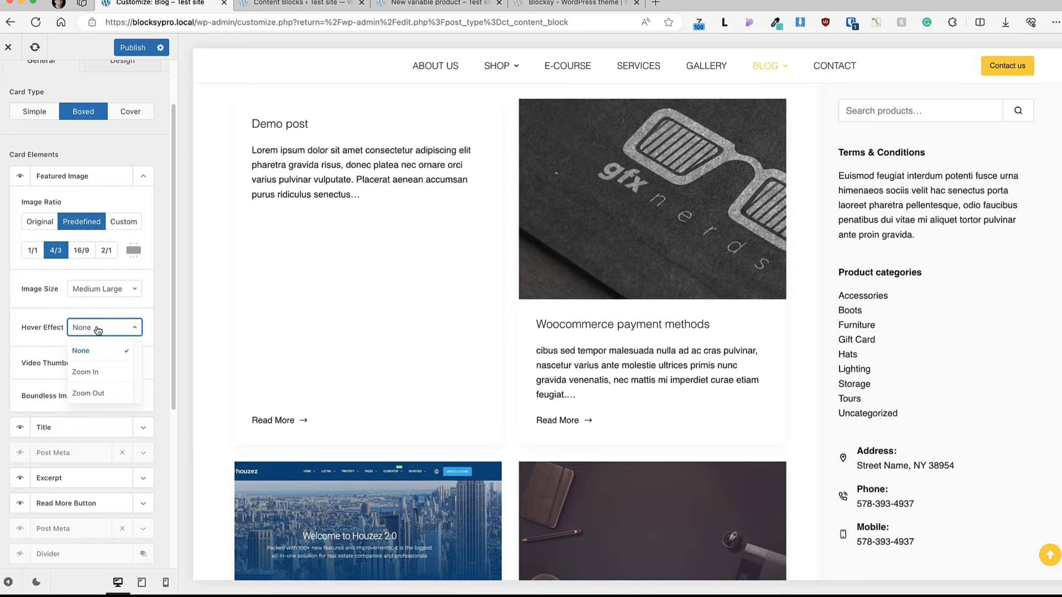
left_click(98, 328)
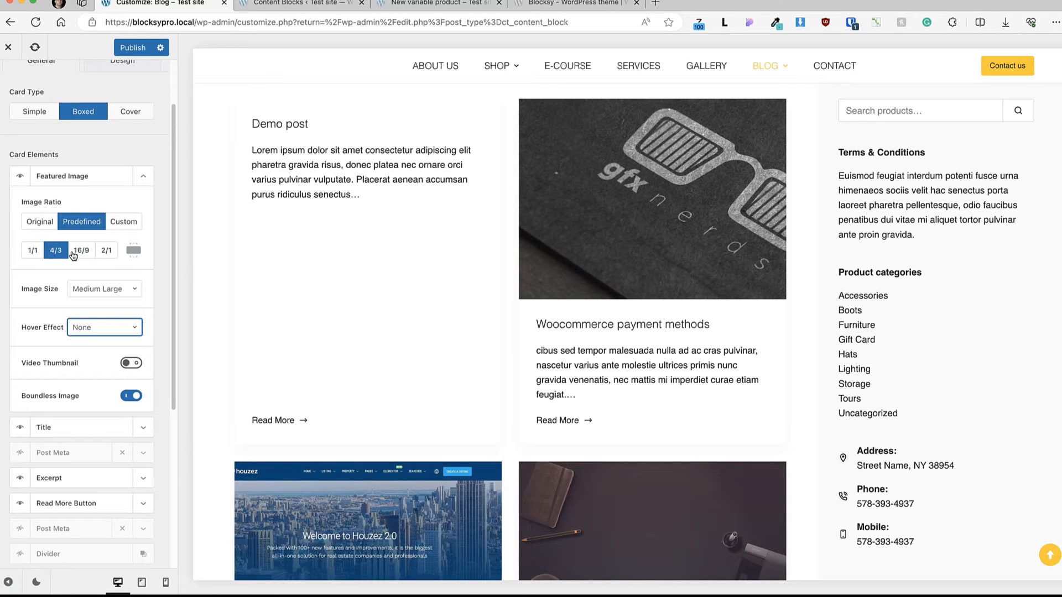
left_click(143, 177)
left_click(144, 204)
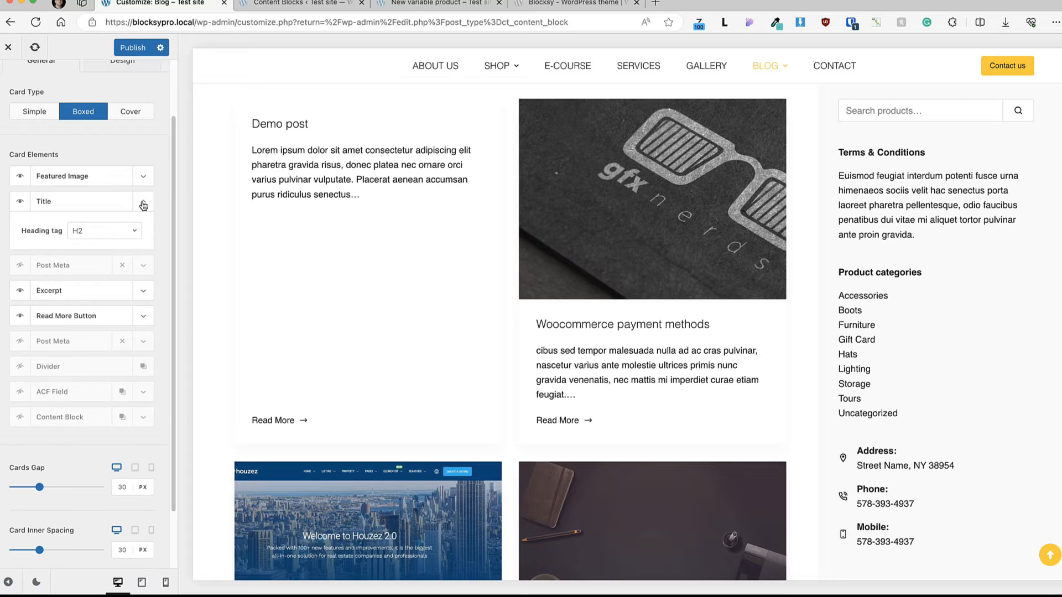
left_click(143, 205)
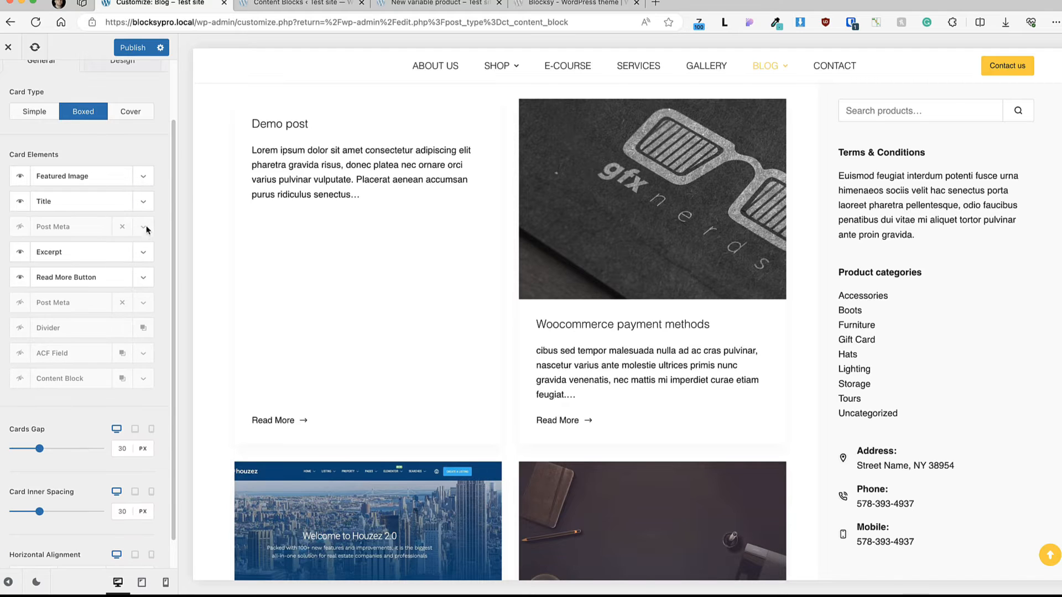
left_click(143, 253)
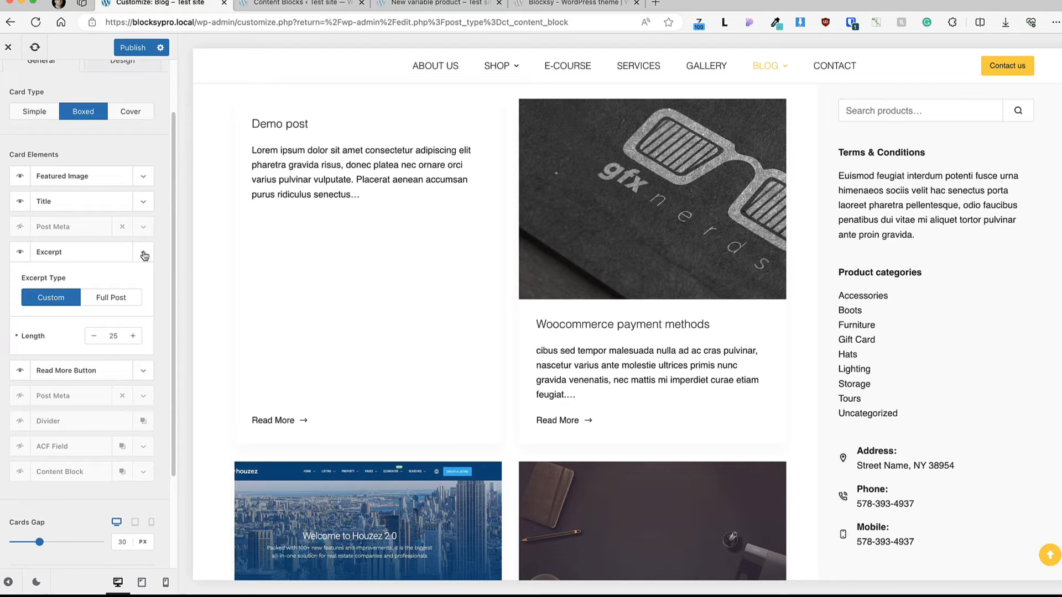
left_click(139, 252)
left_click(143, 276)
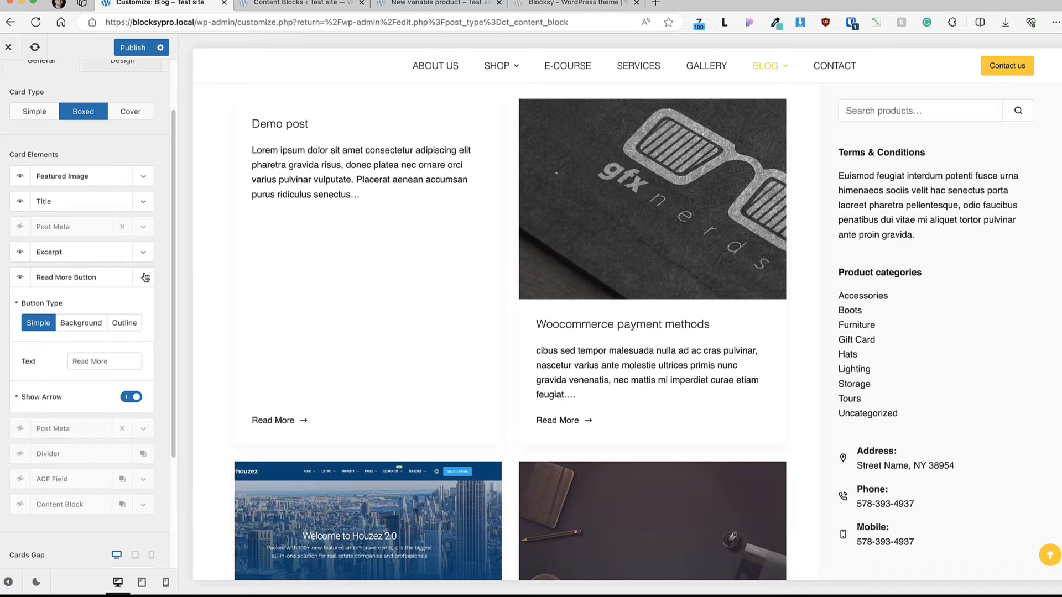
left_click(143, 277)
Step: Set the cards' horizontal alignment to left and review the card design options
scroll(107, 351, "down", 1)
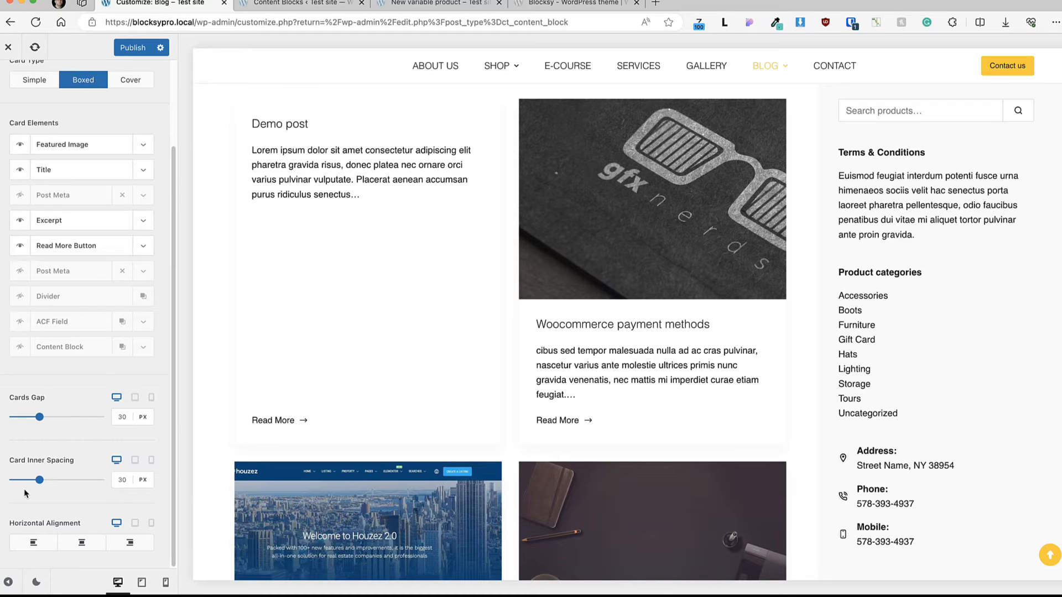
left_click(35, 545)
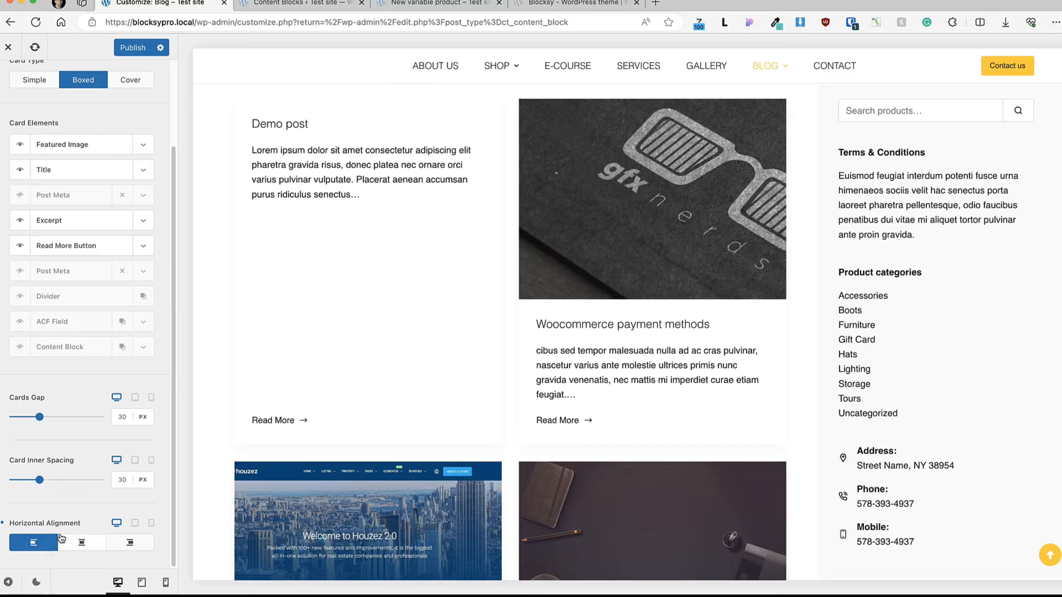
scroll(141, 188, "up", 3)
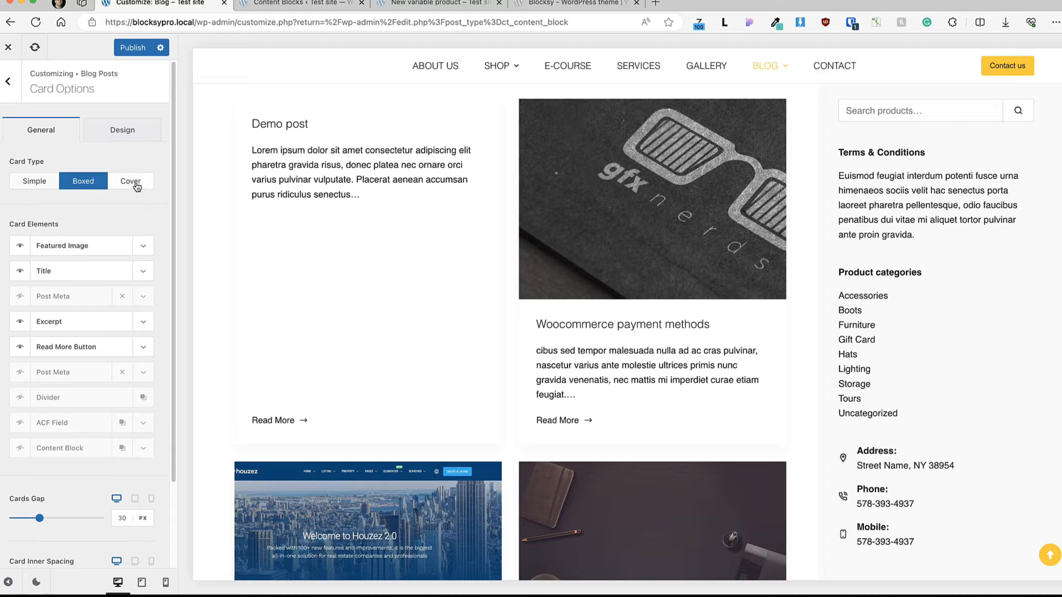
left_click(130, 131)
scroll(101, 287, "down", 5)
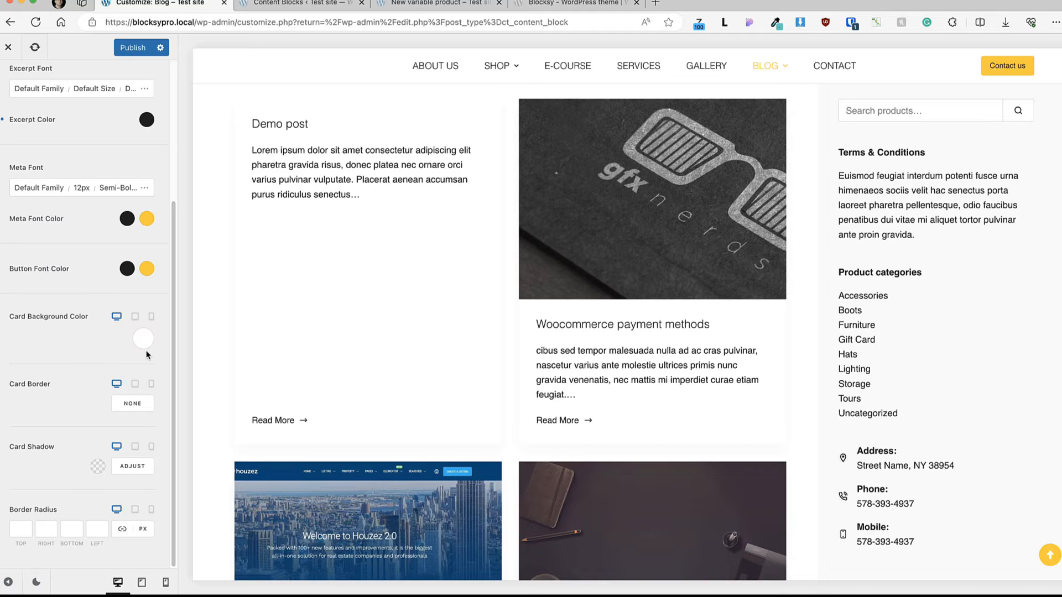
scroll(105, 350, "up", 5)
left_click(51, 130)
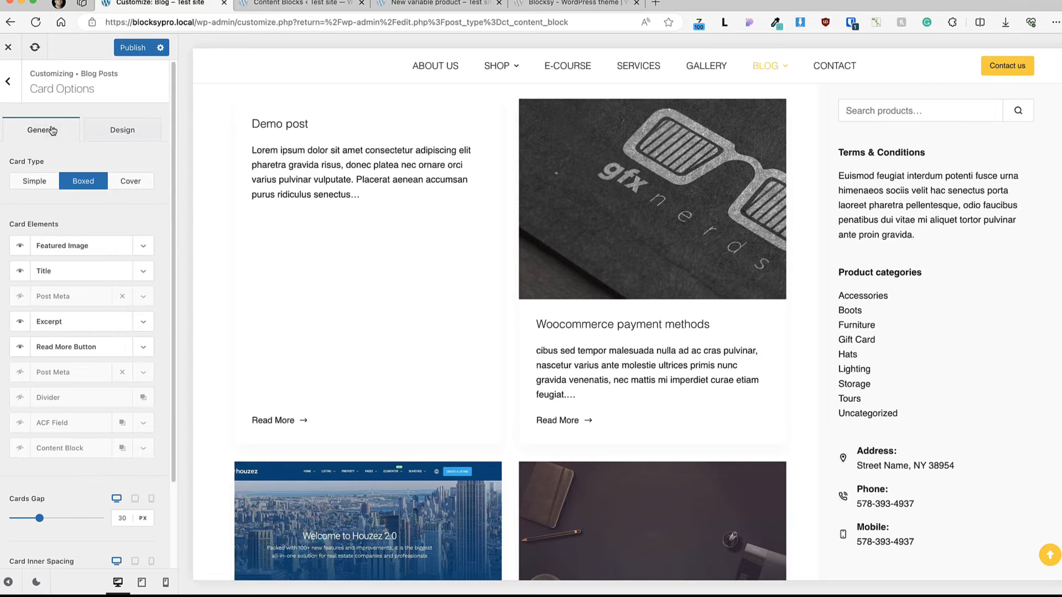
Step: Review which option sets can be copied into Blog Posts and cancel without copying anything
left_click(8, 81)
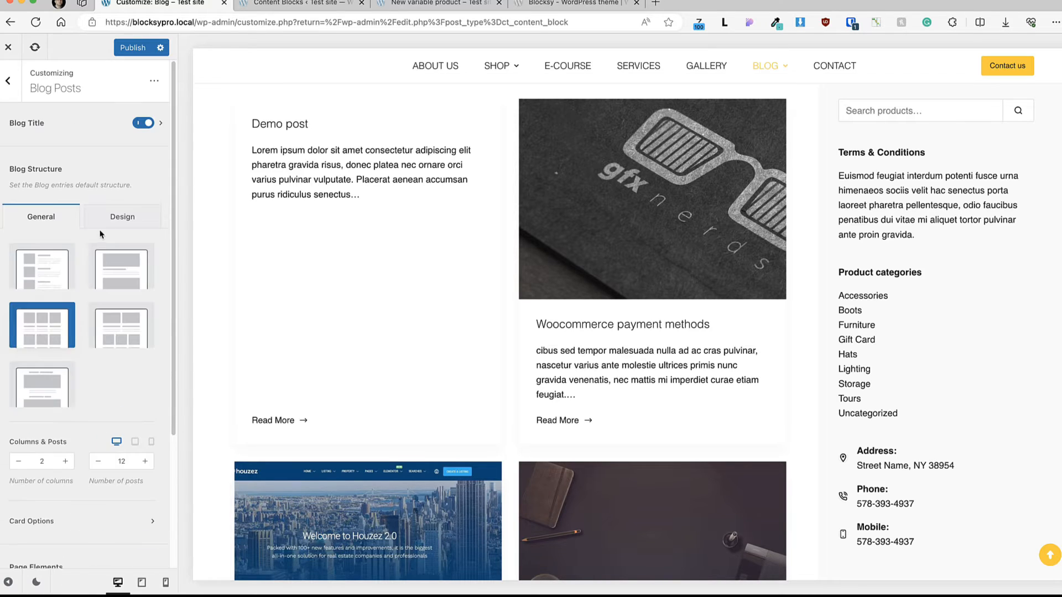
left_click(153, 82)
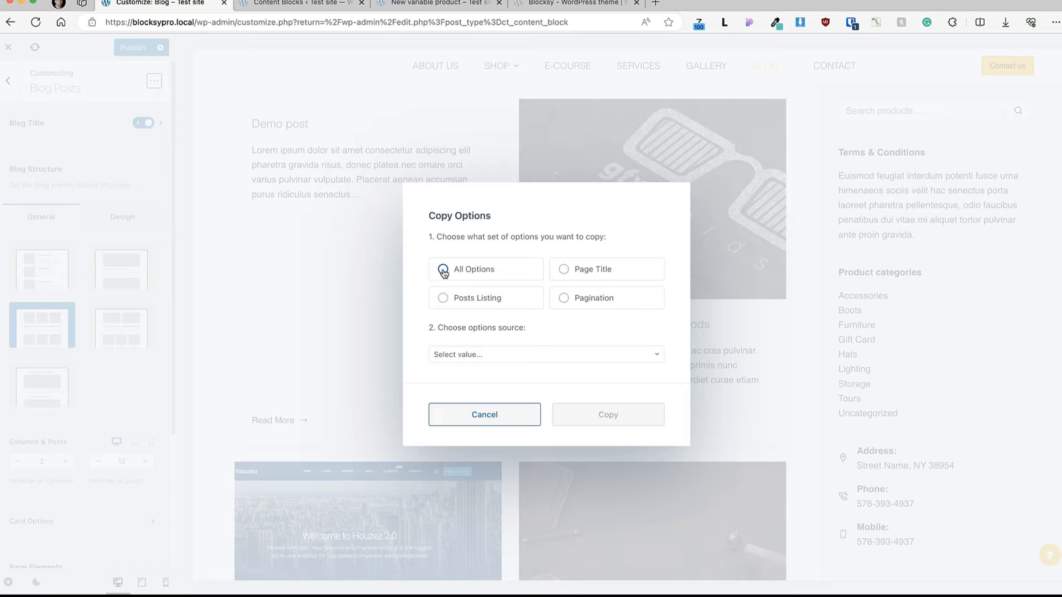
left_click(488, 416)
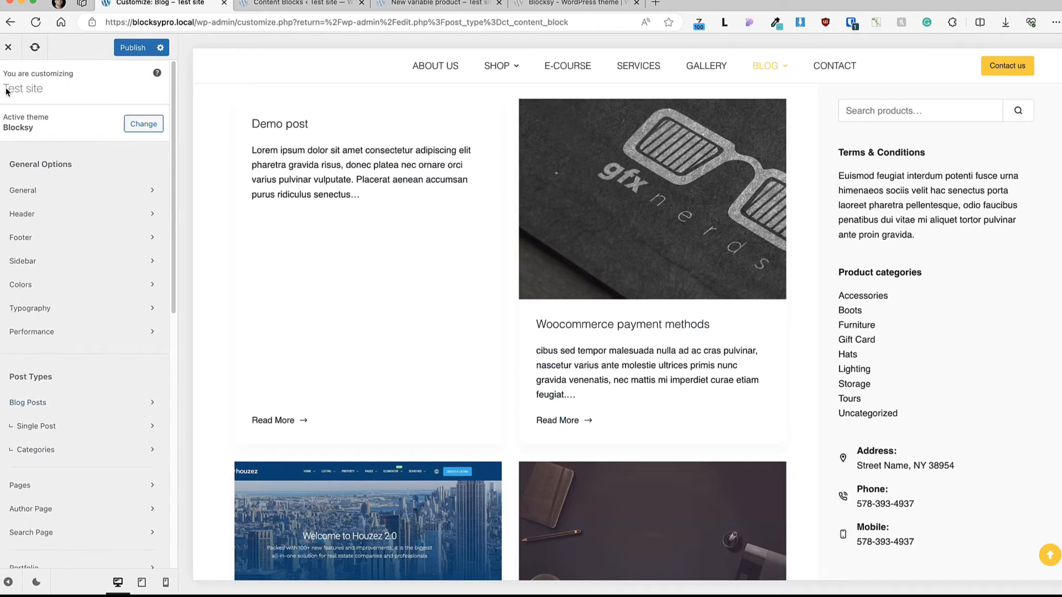
Step: In the Single Post settings, copy the Page Title options from the Blog archive
left_click(54, 429)
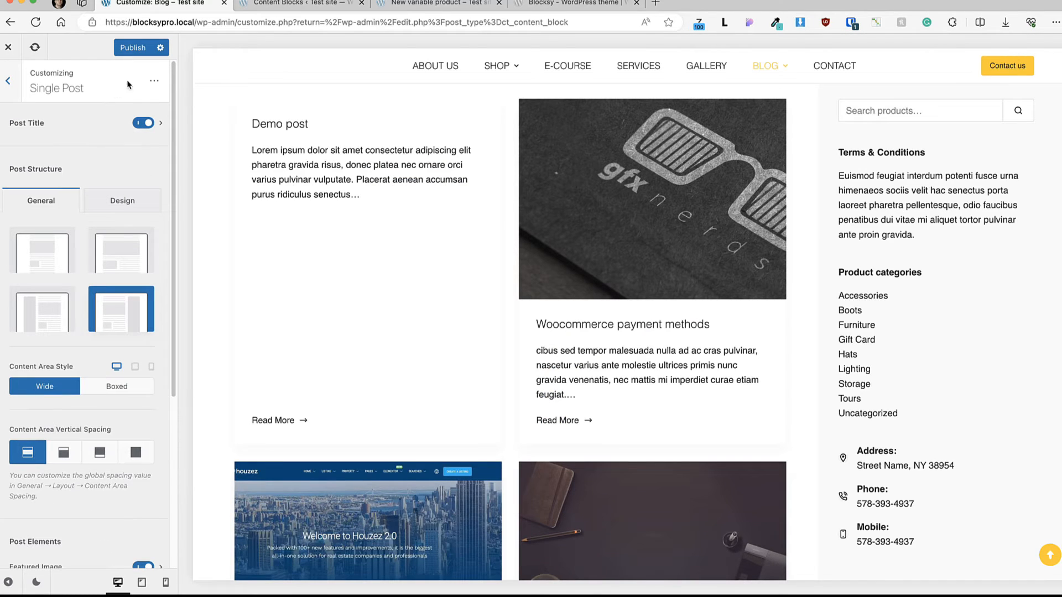
left_click(154, 81)
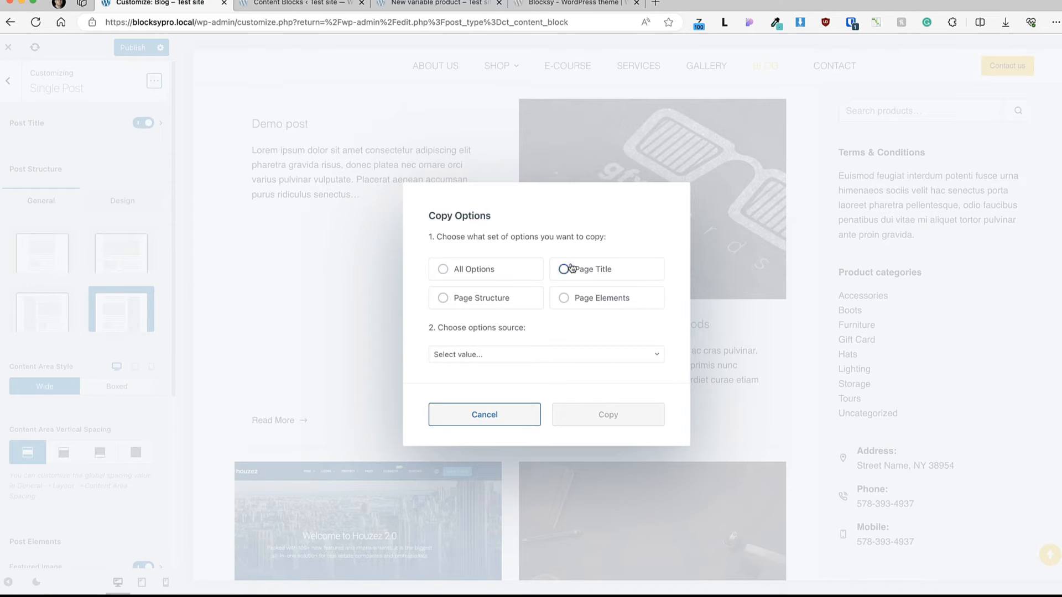
left_click(564, 270)
left_click(486, 355)
left_click(460, 402)
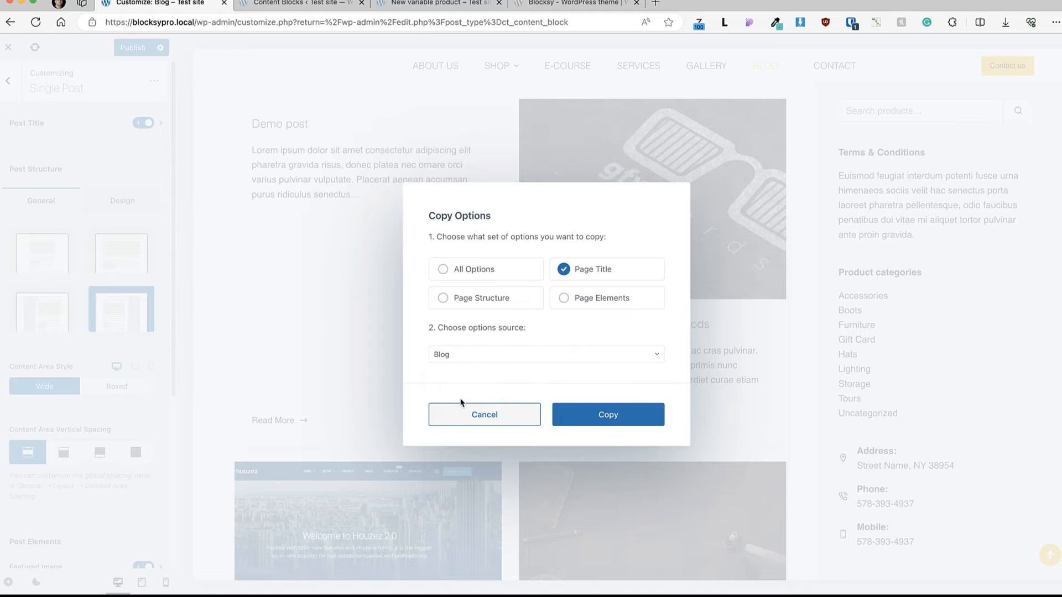
left_click(608, 415)
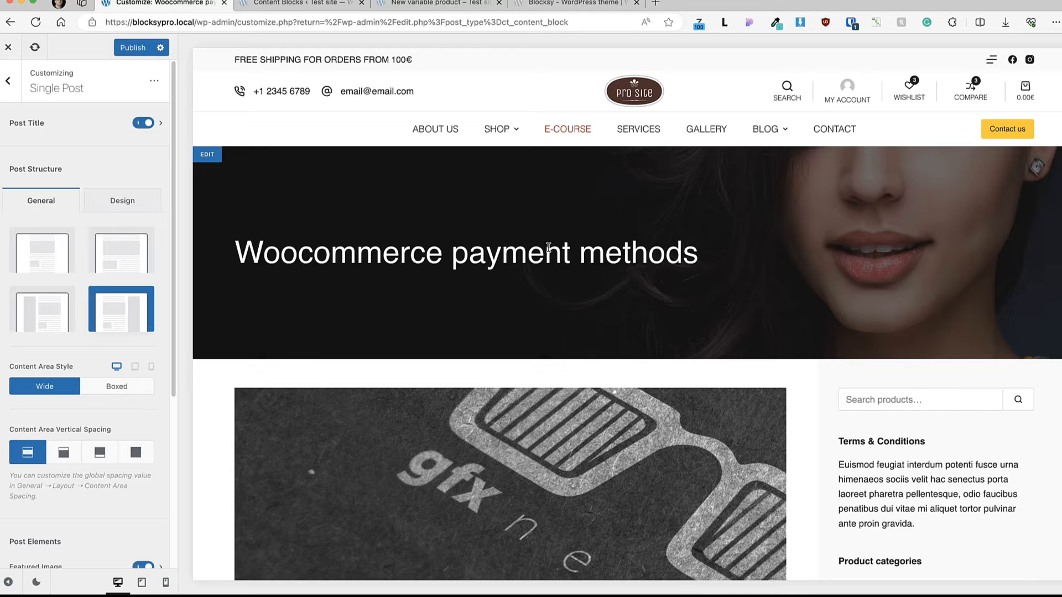
Step: Try copying the Page Title options from Pages into the Single Post settings
left_click(154, 82)
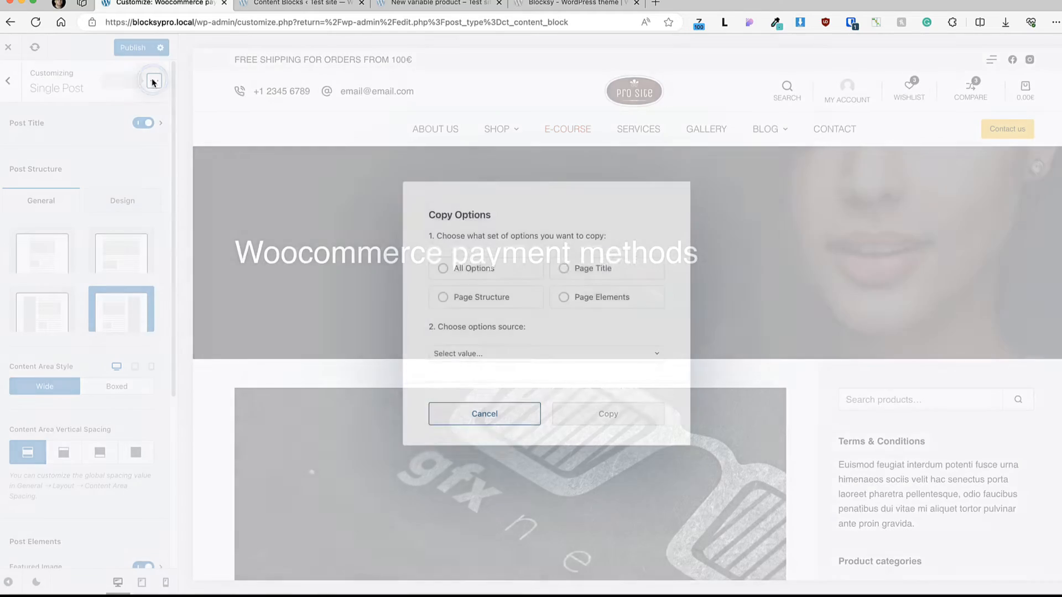
left_click(581, 271)
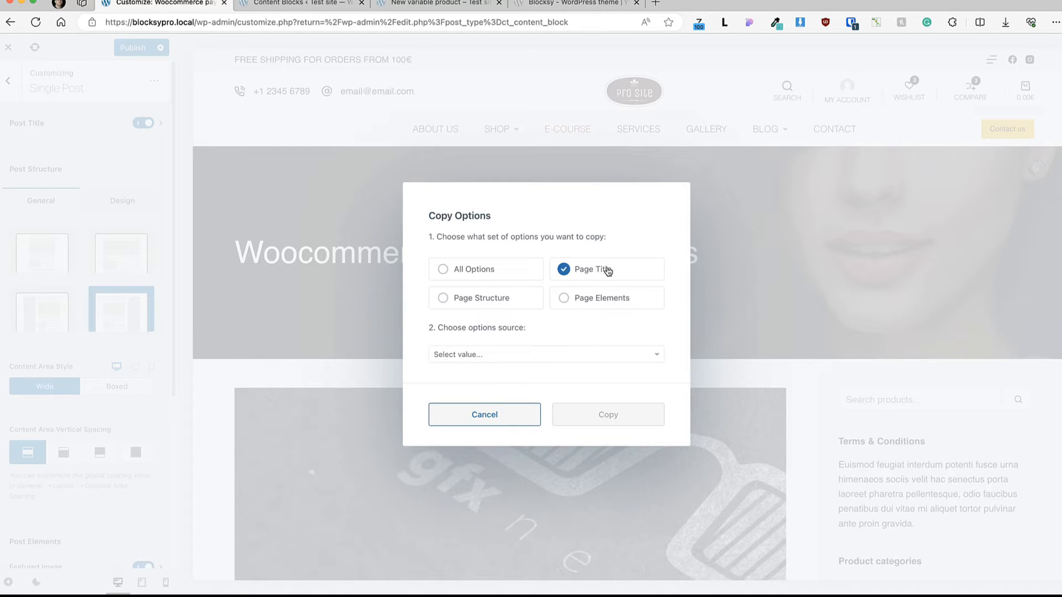
left_click(505, 354)
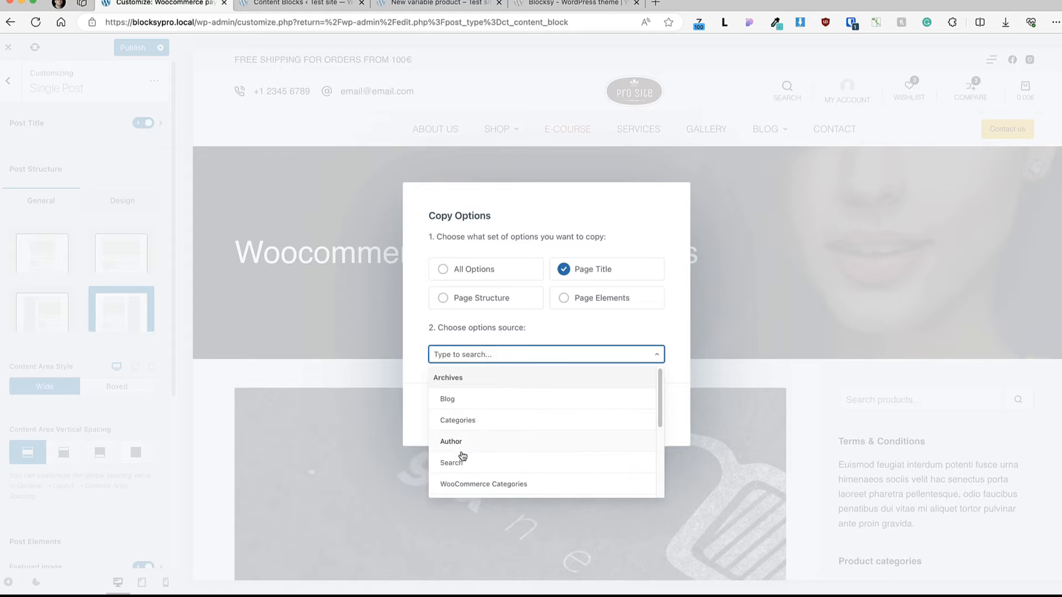
scroll(461, 454, "down", 3)
left_click(459, 449)
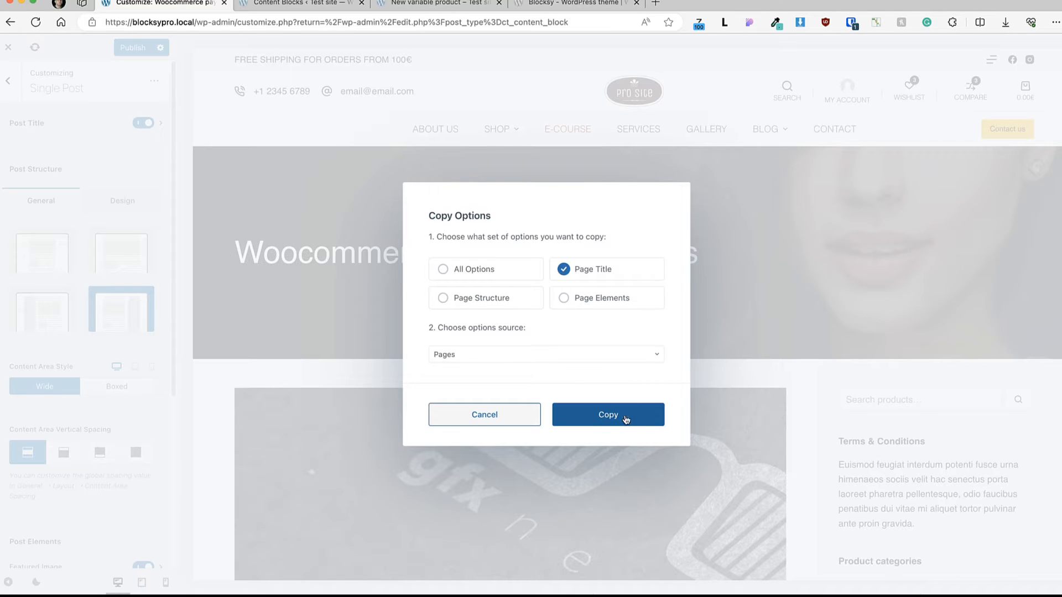
left_click(607, 415)
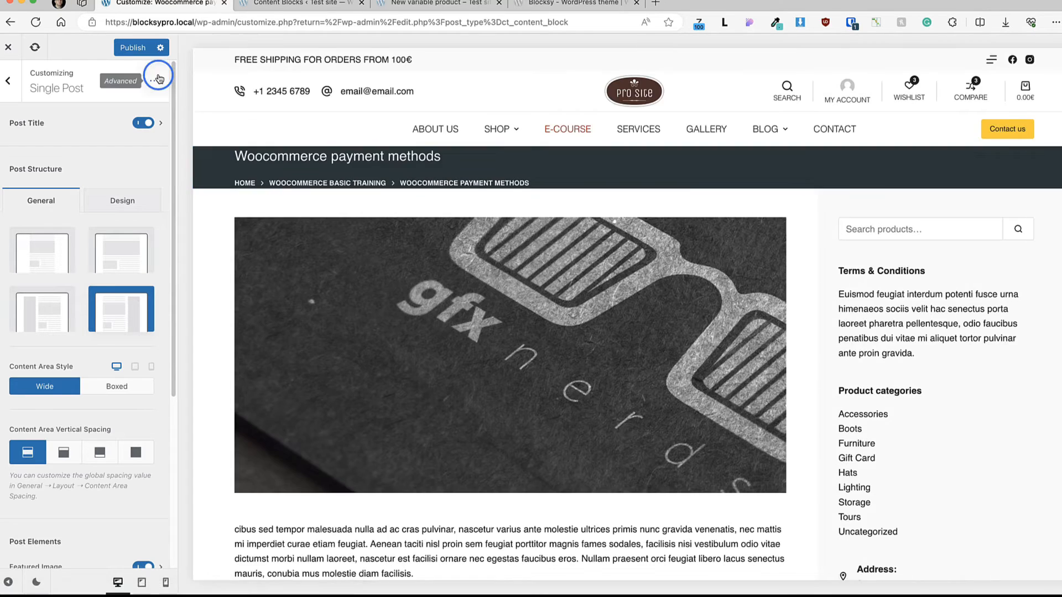
Step: Copy the Page Title options from Blog into Single Post again, replacing the title options taken from Pages
left_click(155, 81)
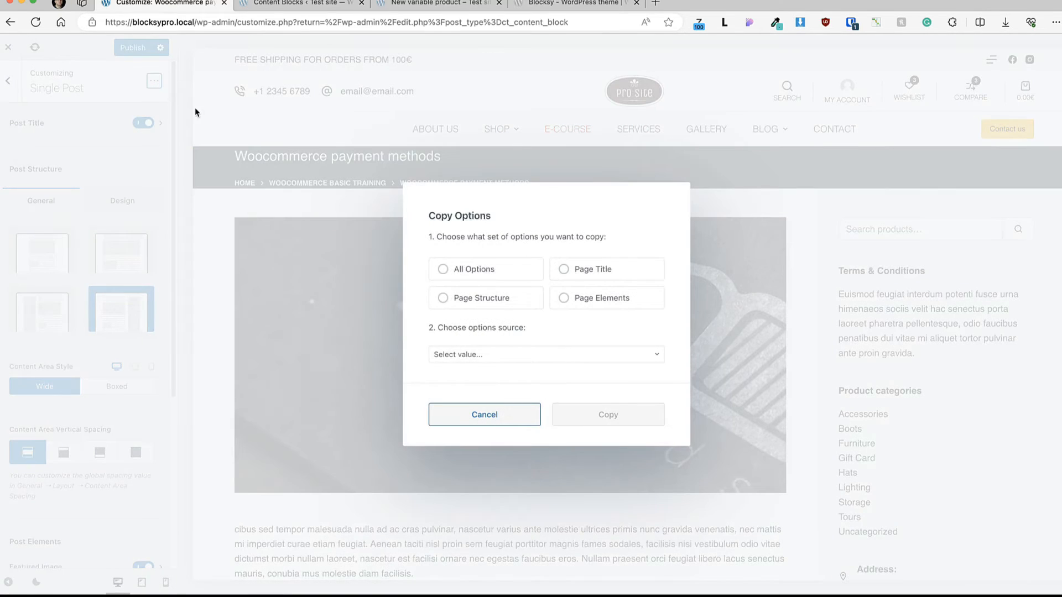
left_click(563, 269)
left_click(501, 355)
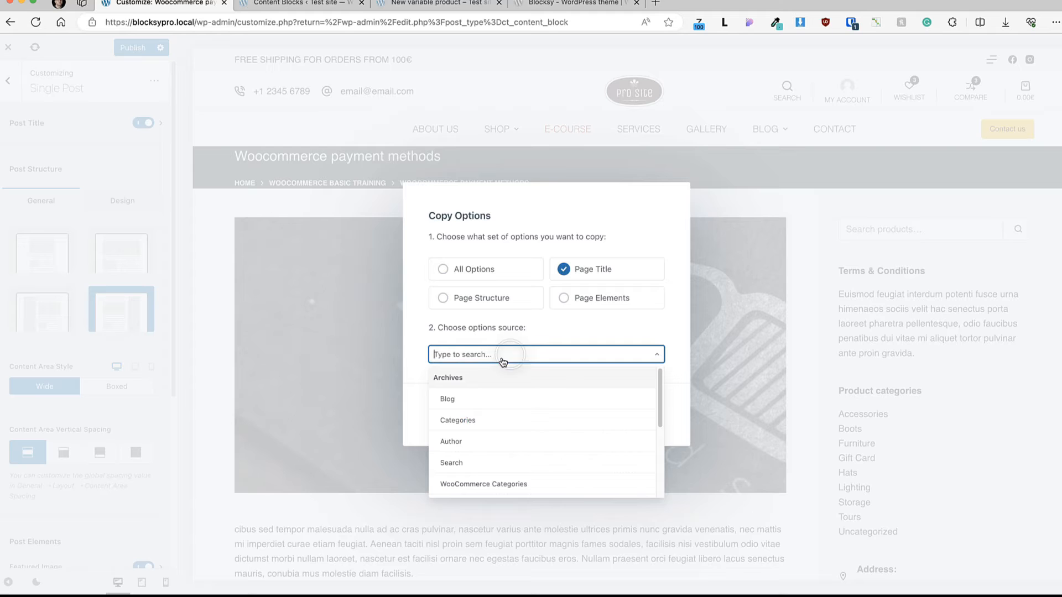
left_click(447, 398)
left_click(659, 415)
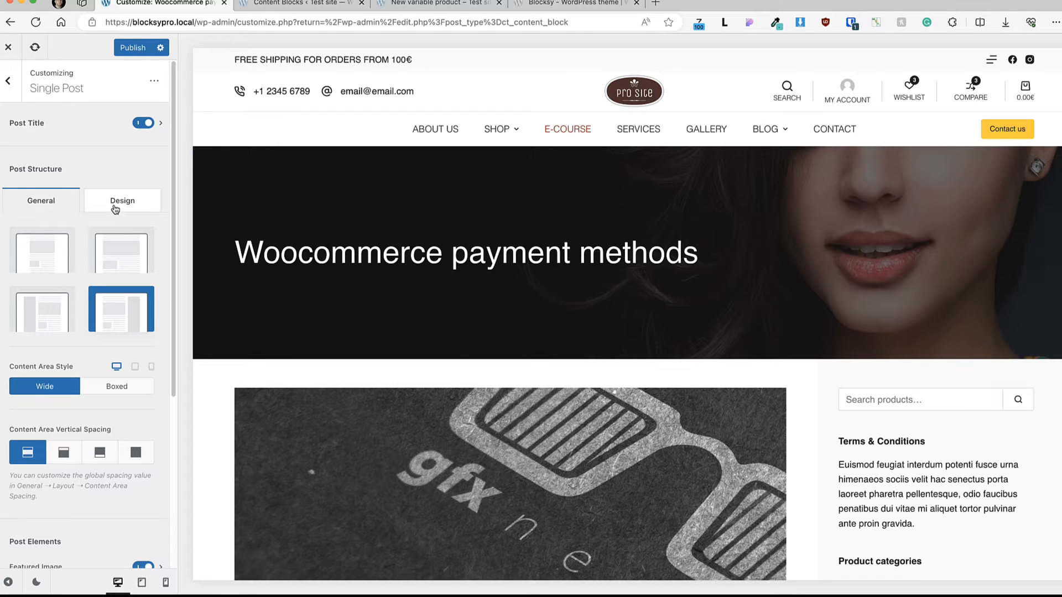
Step: Examine the Single Post structure, design and element options, including the Featured Image ratio, size and visibility settings
scroll(95, 253, "down", 1)
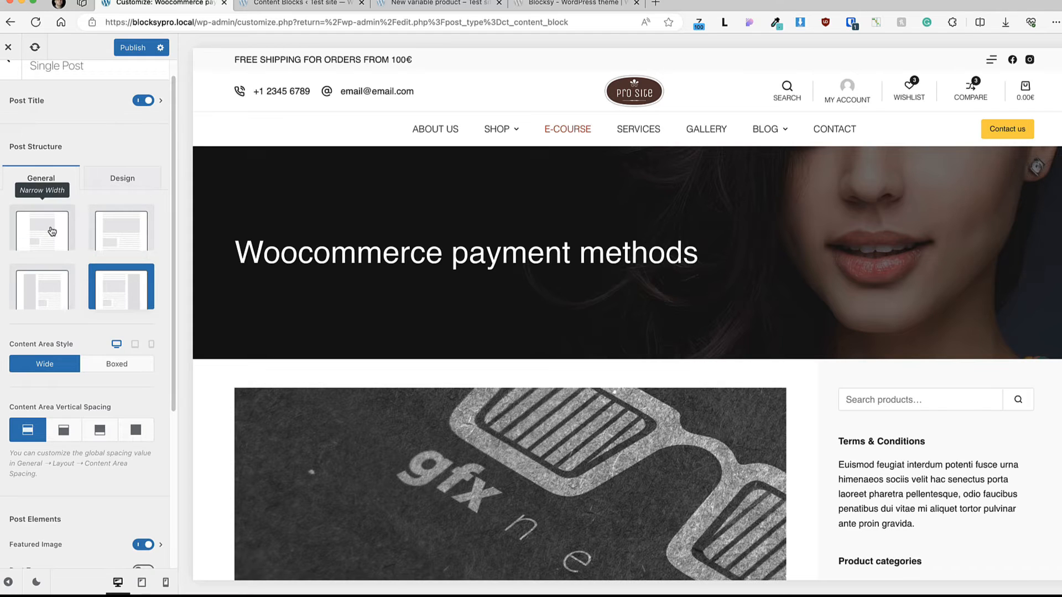
scroll(52, 231, "down", 5)
scroll(59, 270, "down", 4)
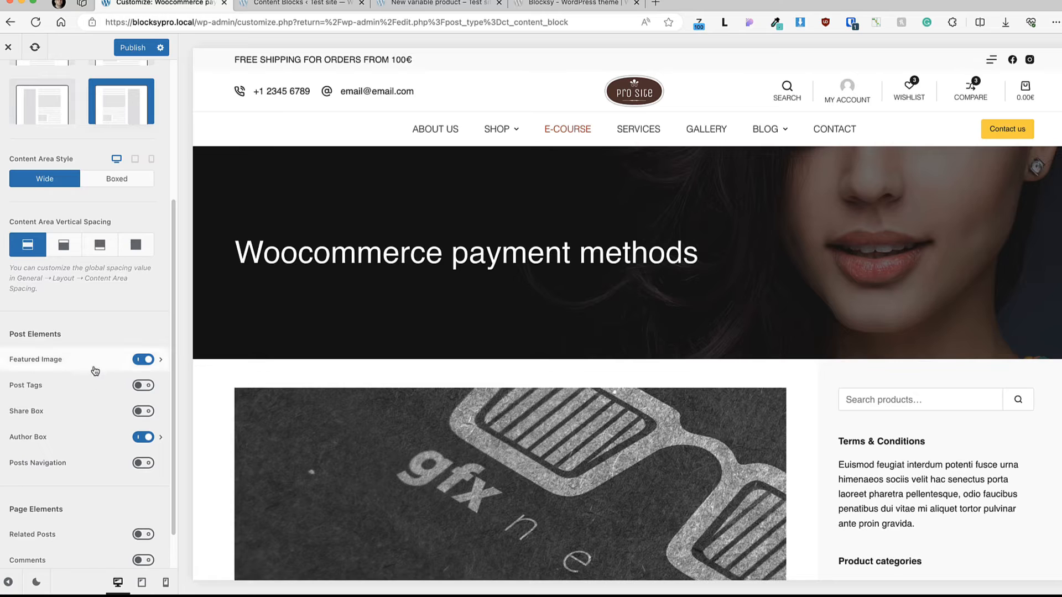
scroll(69, 371, "down", 2)
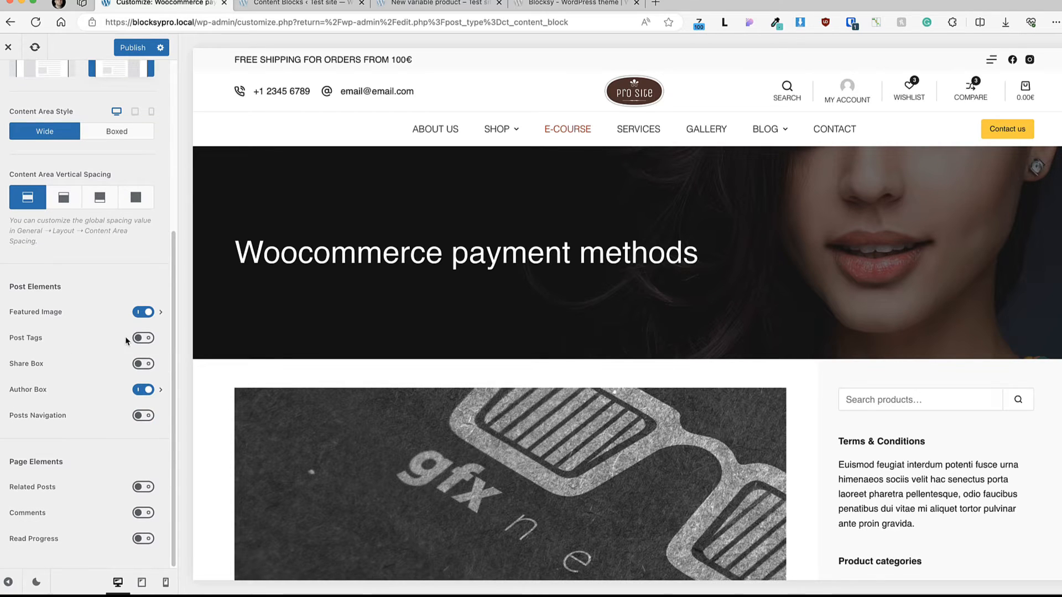
left_click(67, 316)
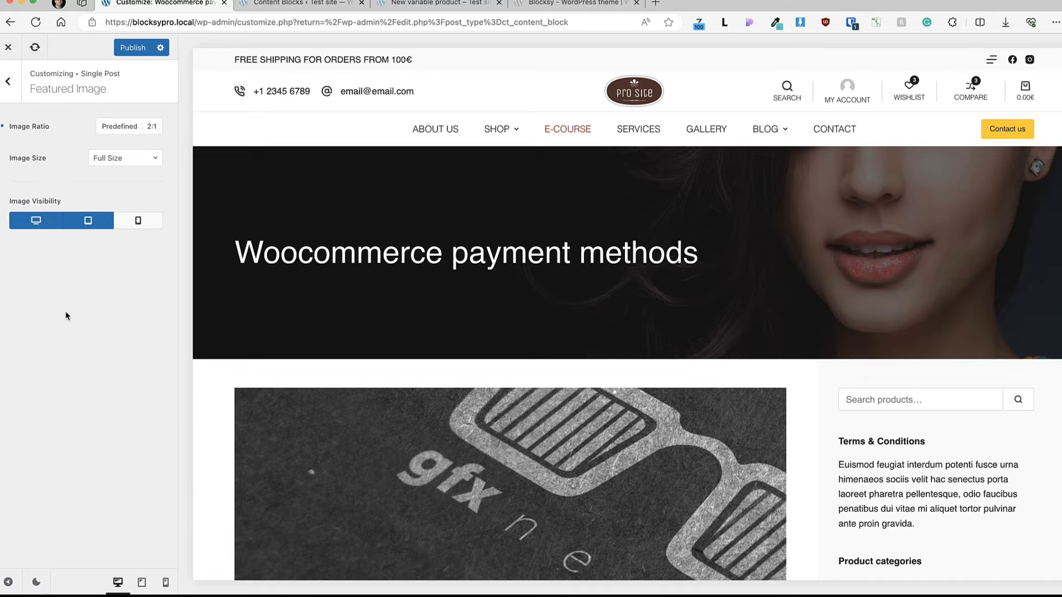
left_click(7, 82)
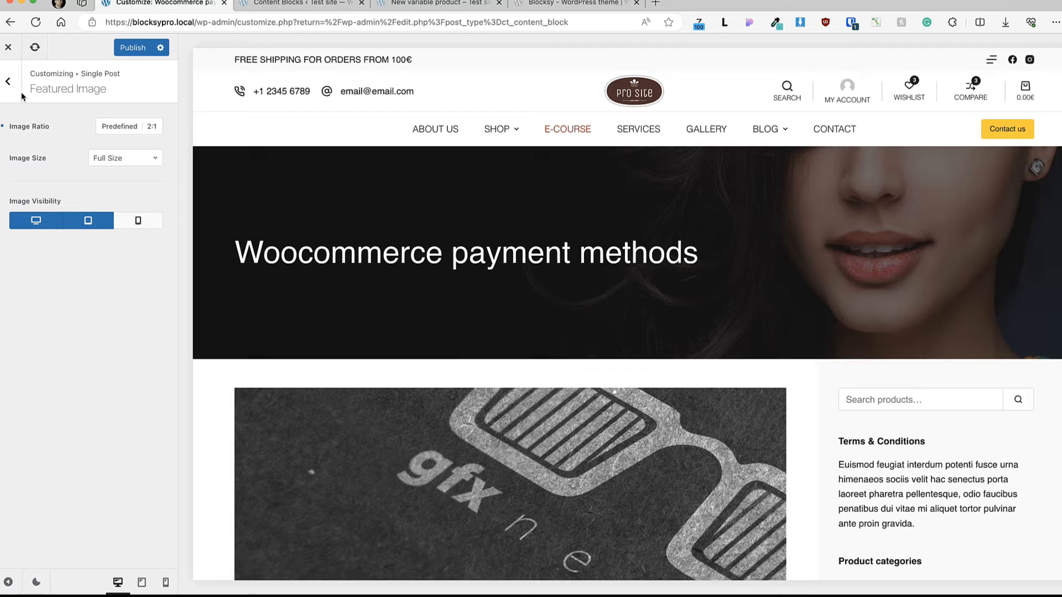
left_click(20, 84)
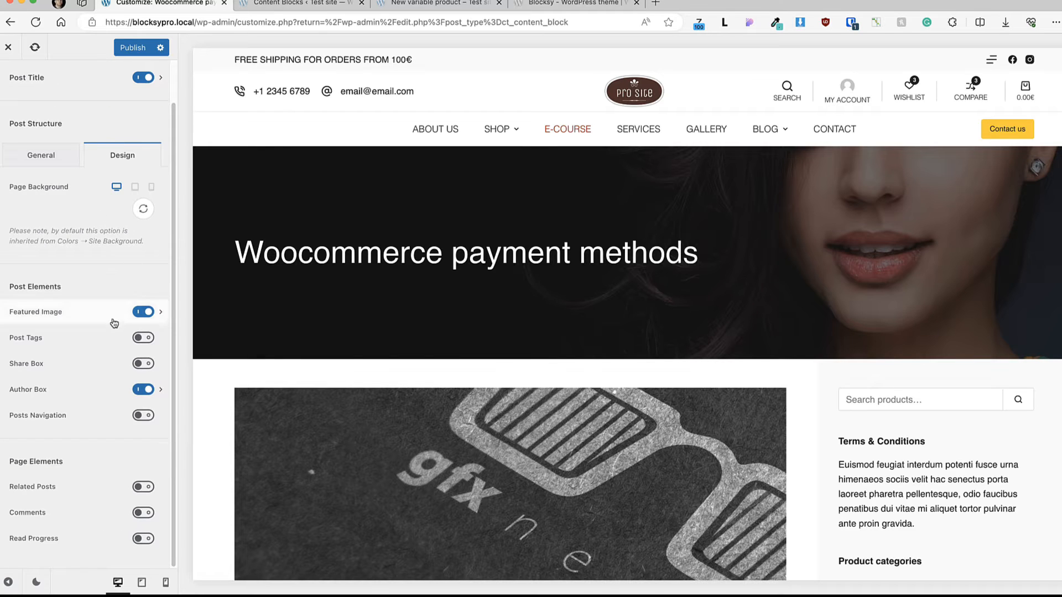
left_click(40, 157)
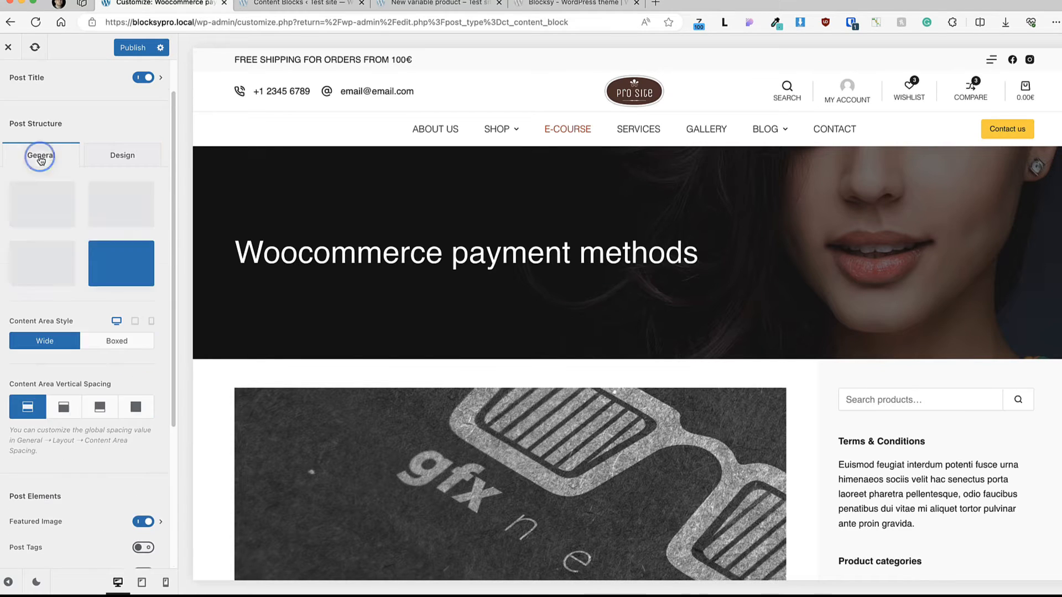
Step: Enable the Related Posts and Read Progress page elements and check both in the post preview
scroll(103, 359, "down", 4)
left_click(143, 487)
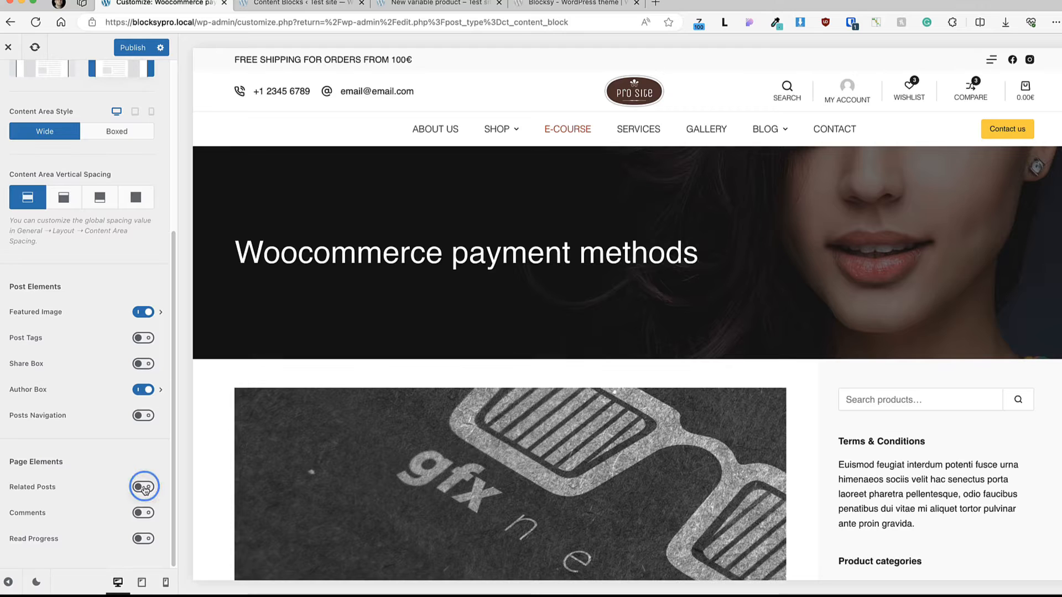
scroll(509, 376, "down", 10)
scroll(510, 373, "down", 8)
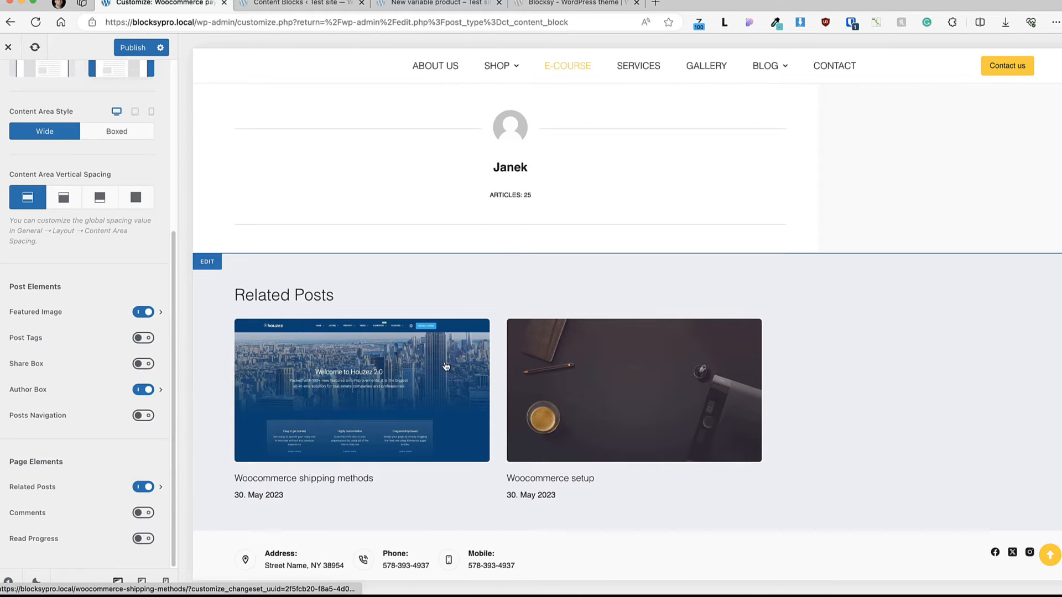
left_click(143, 538)
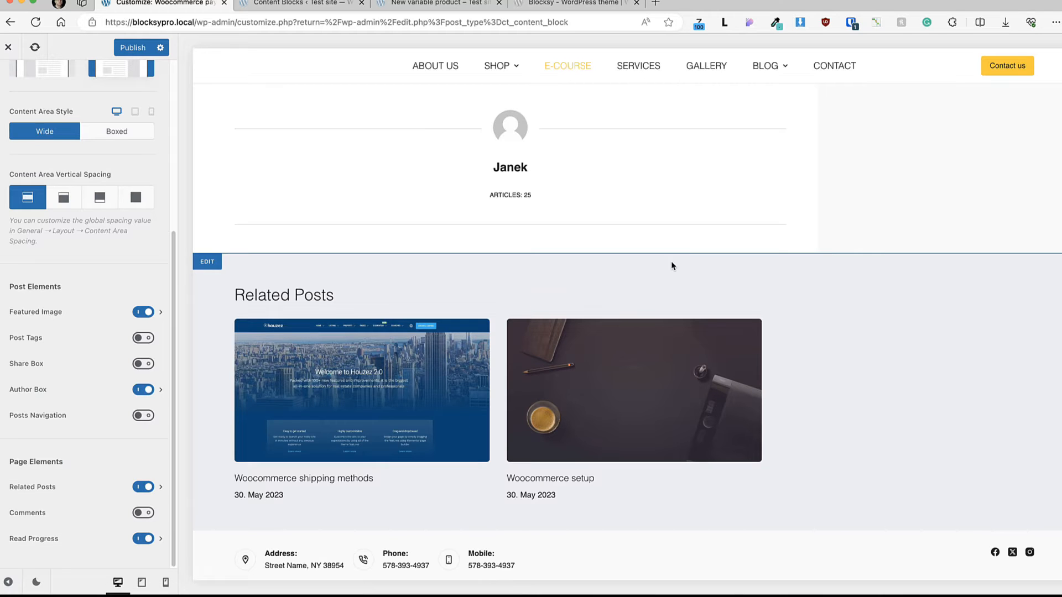
scroll(490, 285, "down", 8)
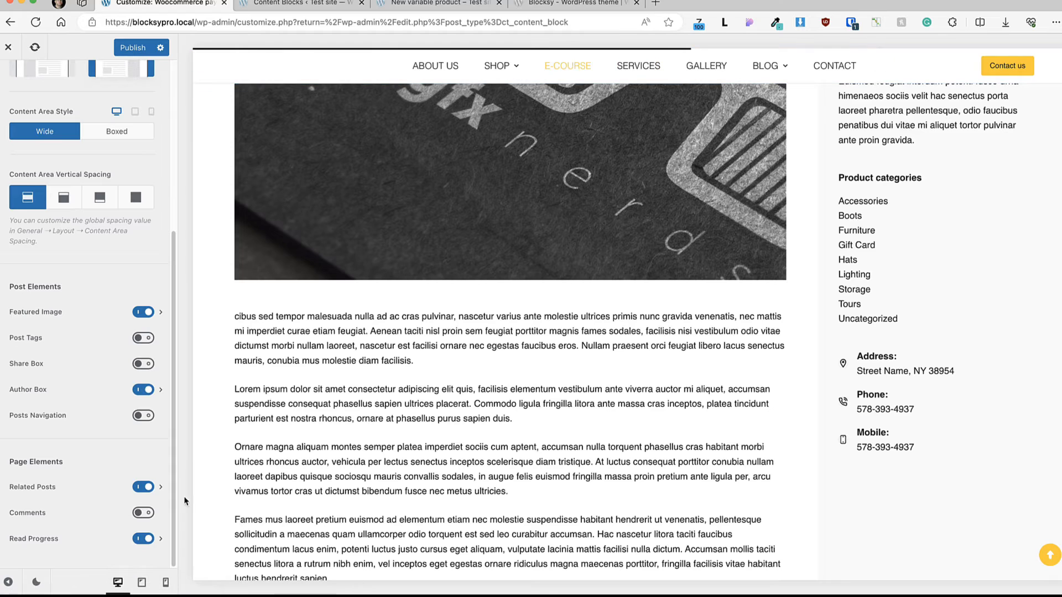
Step: Set the Read Progress bar's main color to the yellow palette Color 2 and check it in the preview
left_click(52, 538)
left_click(145, 130)
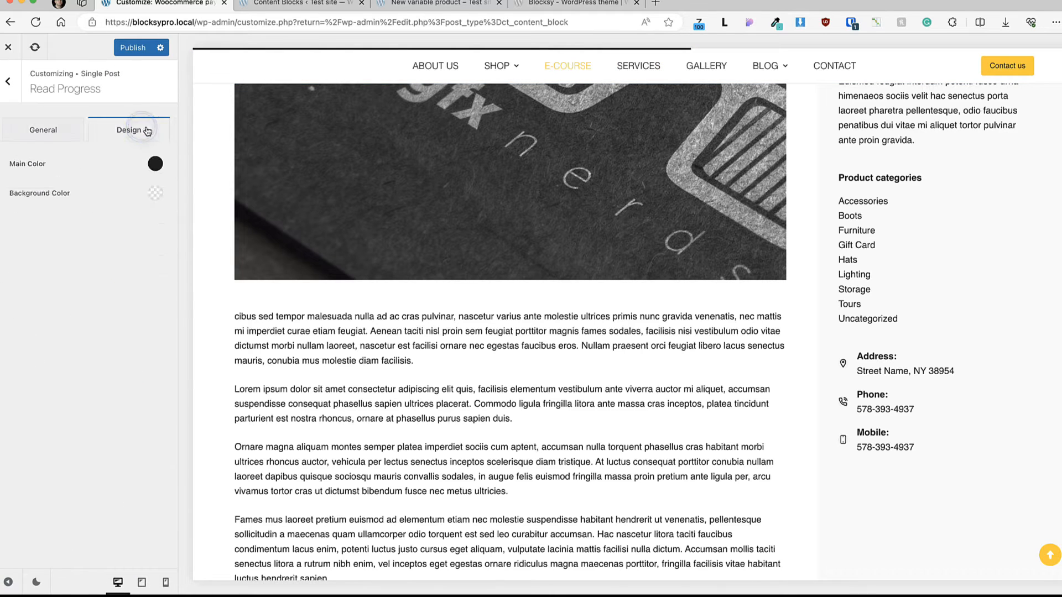
left_click(155, 163)
left_click(36, 383)
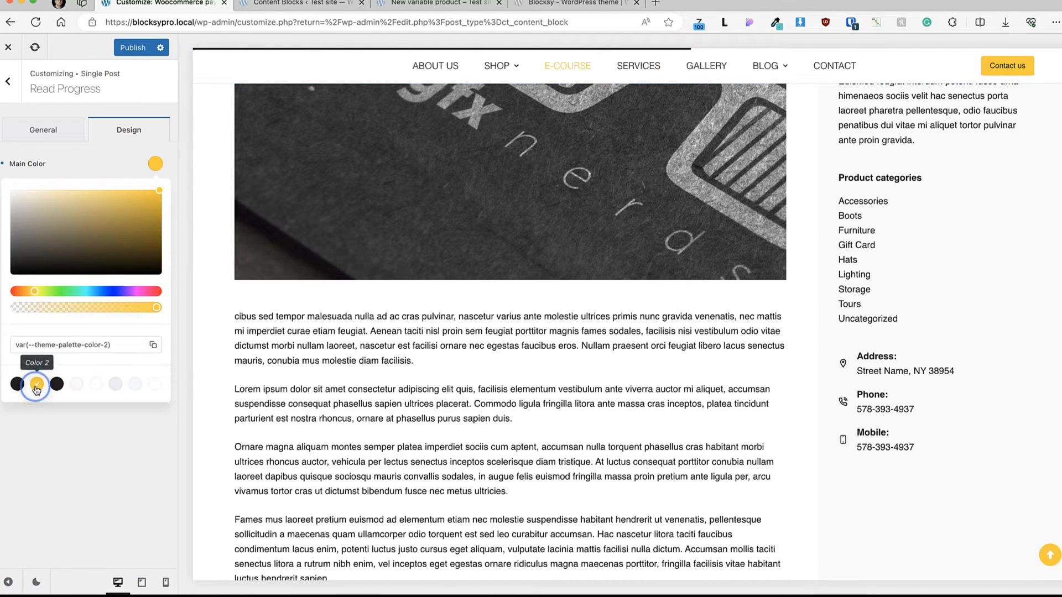
left_click(39, 484)
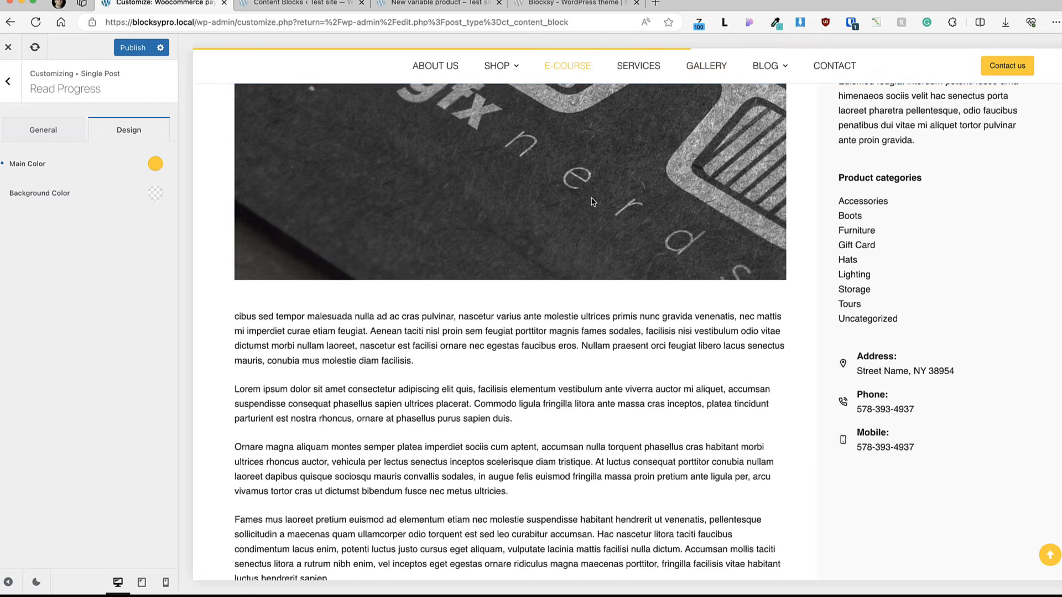
scroll(593, 197, "down", 4)
scroll(593, 197, "up", 10)
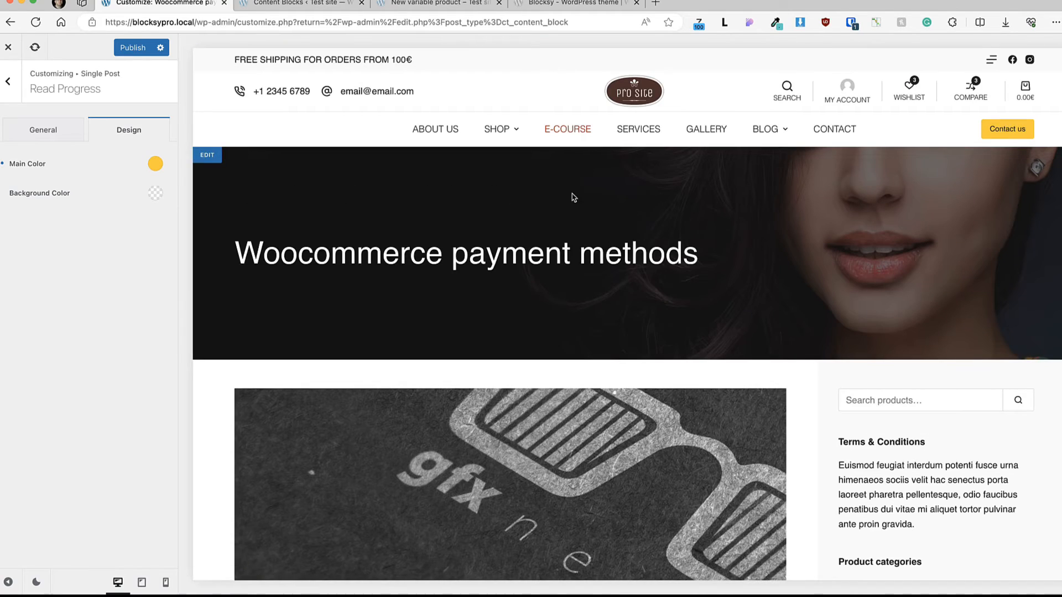
left_click(8, 81)
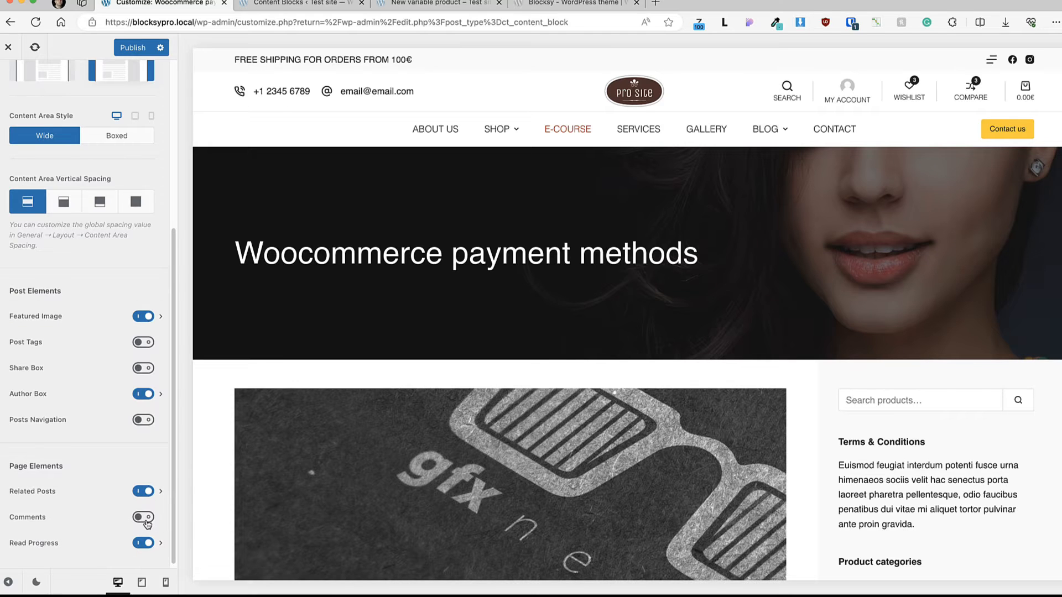
Step: Enable Posts Navigation for single posts and check it below the author box in the preview
left_click(144, 421)
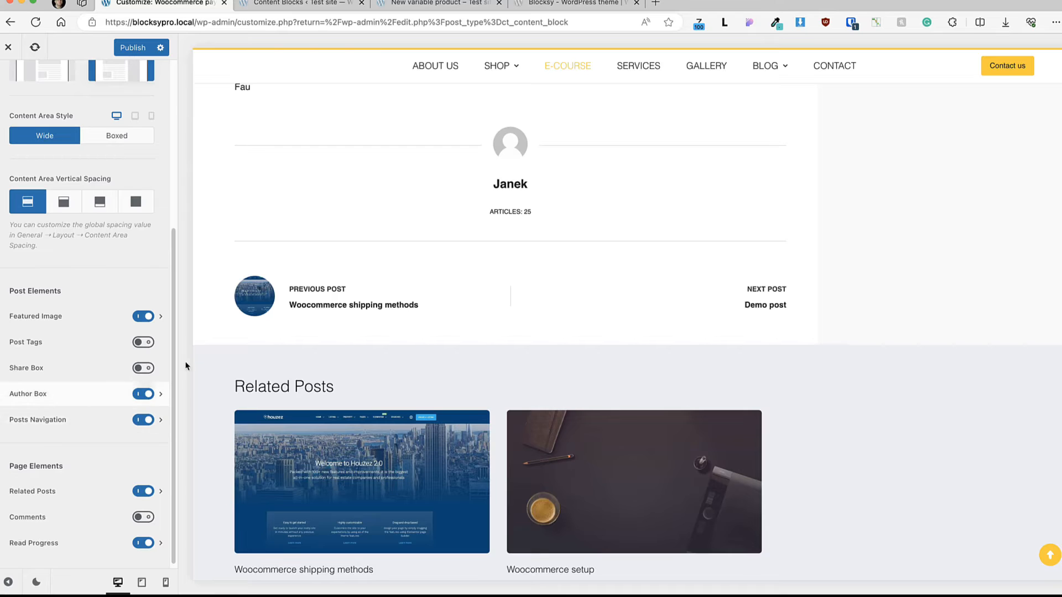
scroll(417, 367, "up", 2)
scroll(412, 367, "down", 2)
scroll(410, 367, "up", 2)
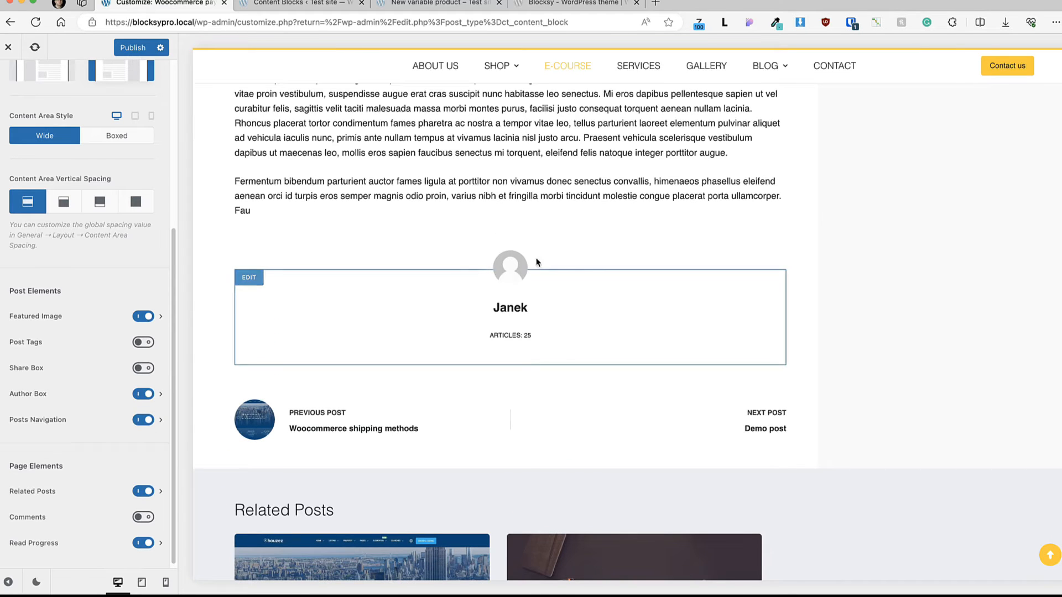
Step: Disable the Author Box and enable the Share Box and Post Tags elements for single posts
left_click(144, 394)
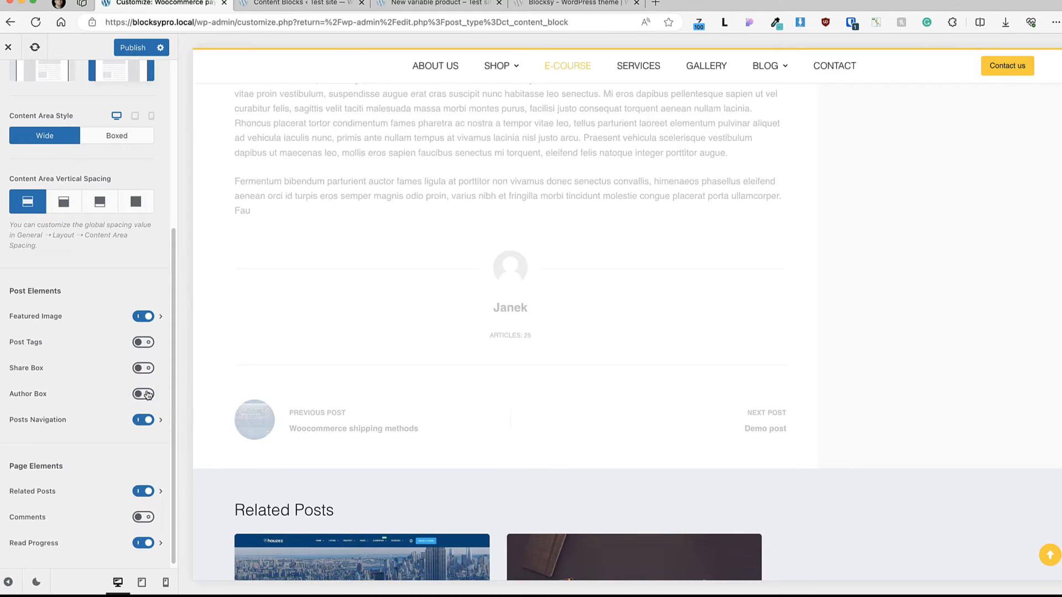
left_click(146, 368)
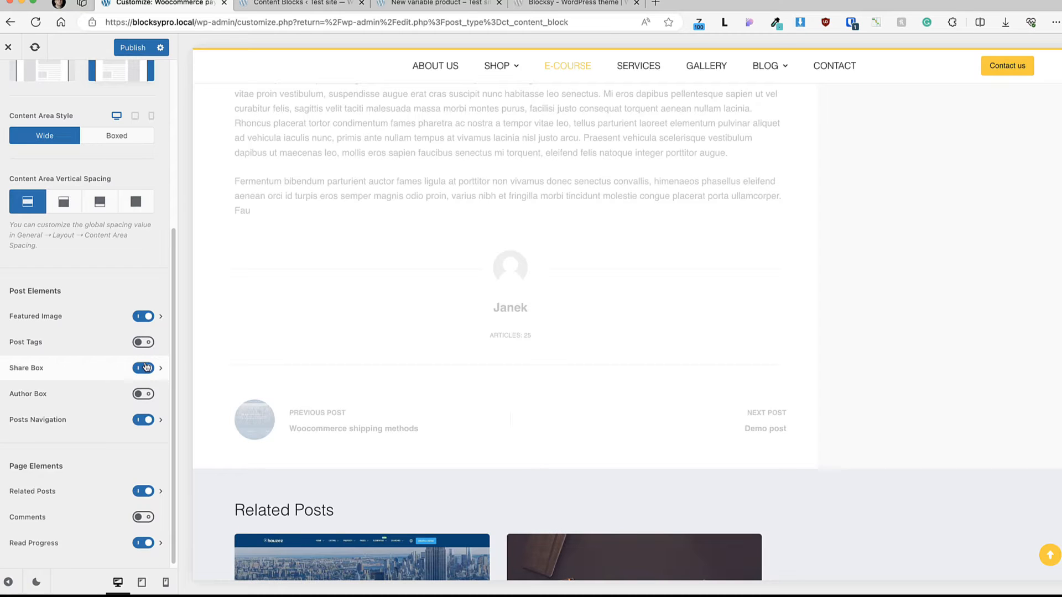
left_click(144, 342)
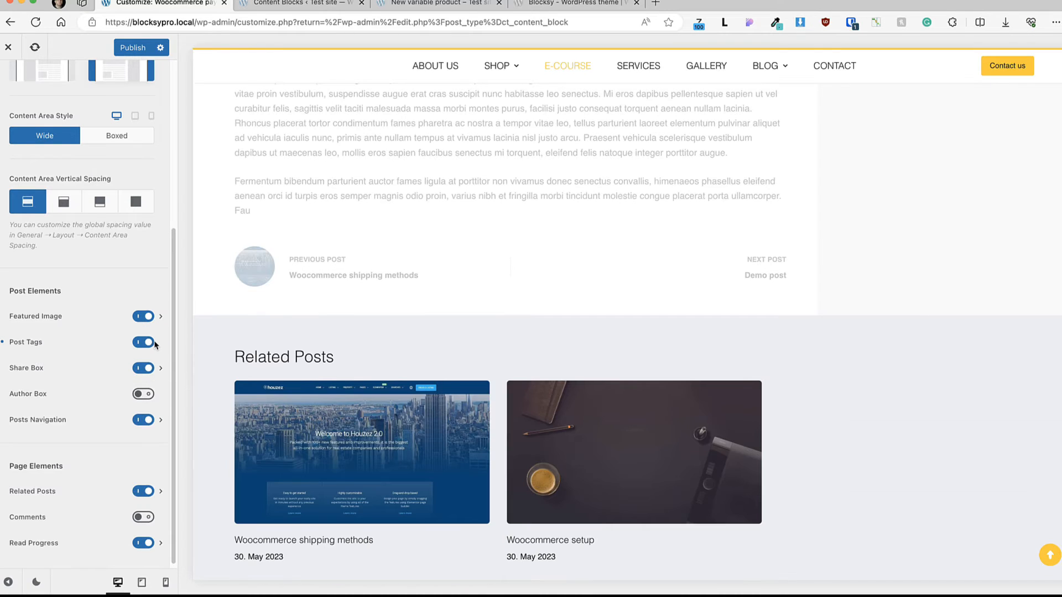
Step: Copy all options from the Blog source into the post Categories settings
scroll(494, 397, "up", 10)
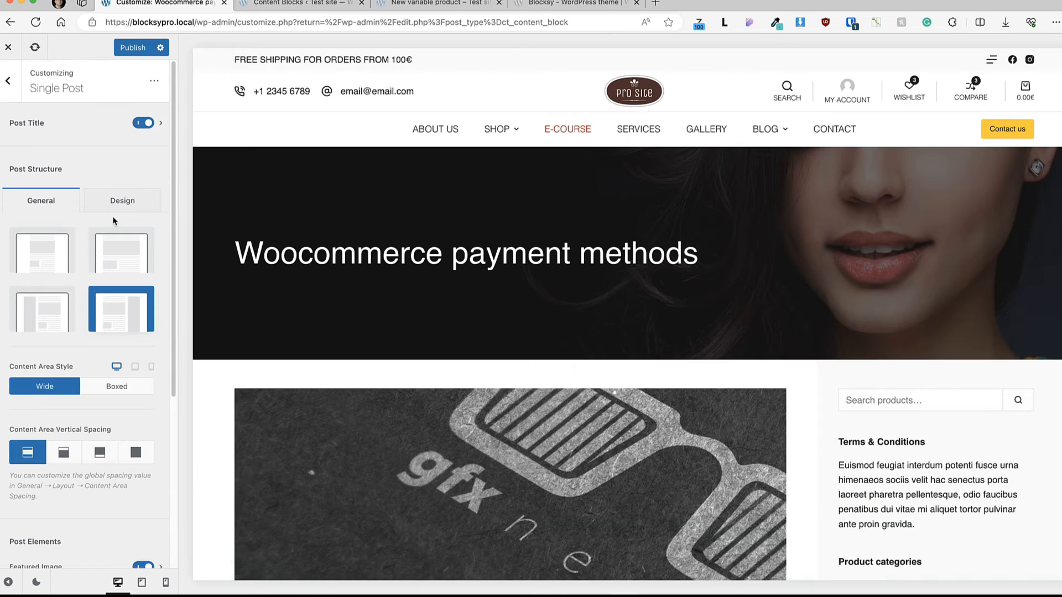
left_click(14, 83)
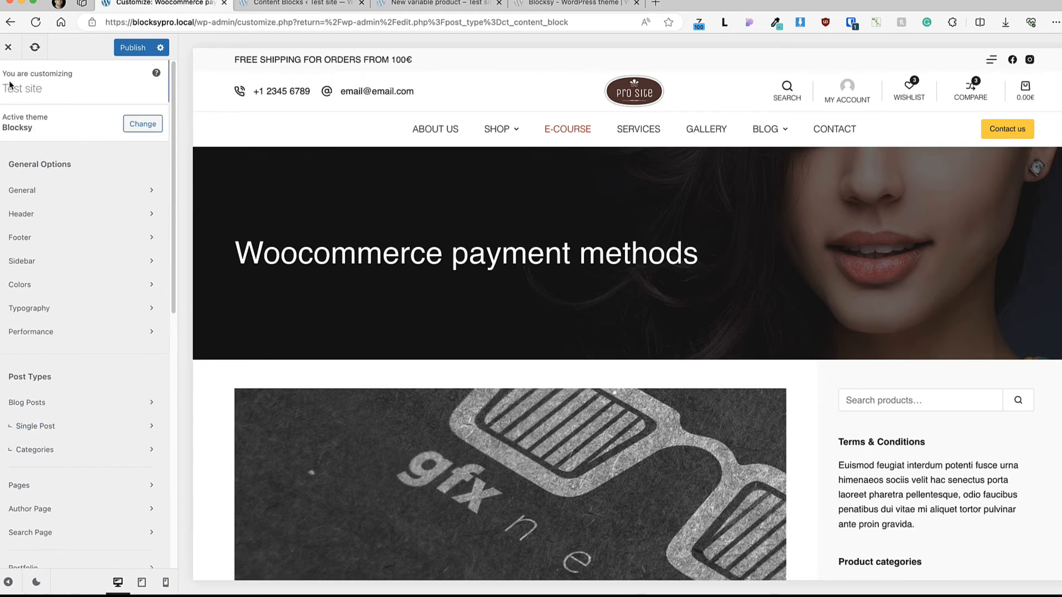
left_click(49, 449)
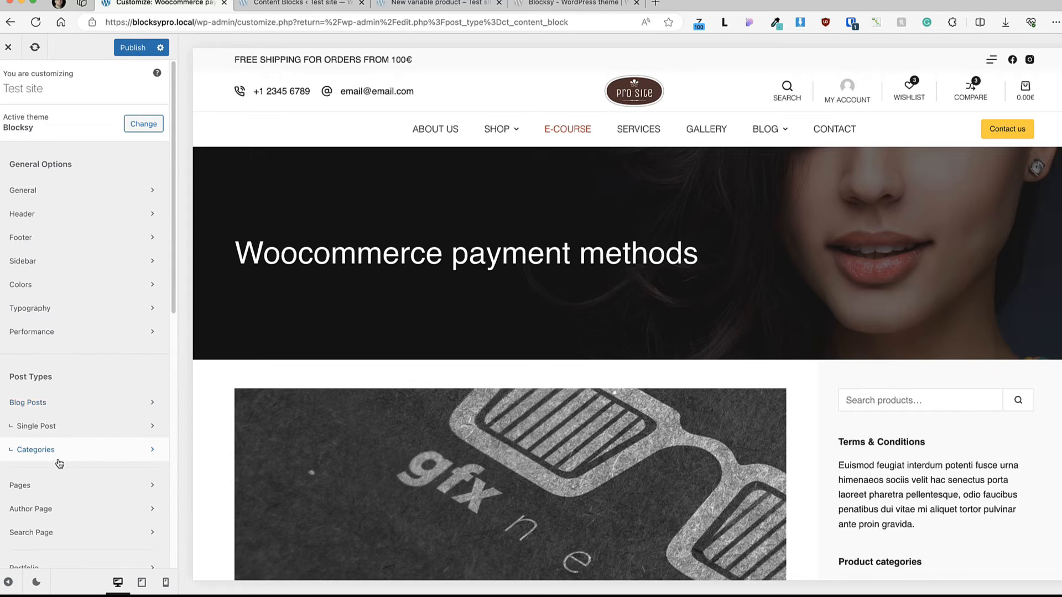
left_click(49, 447)
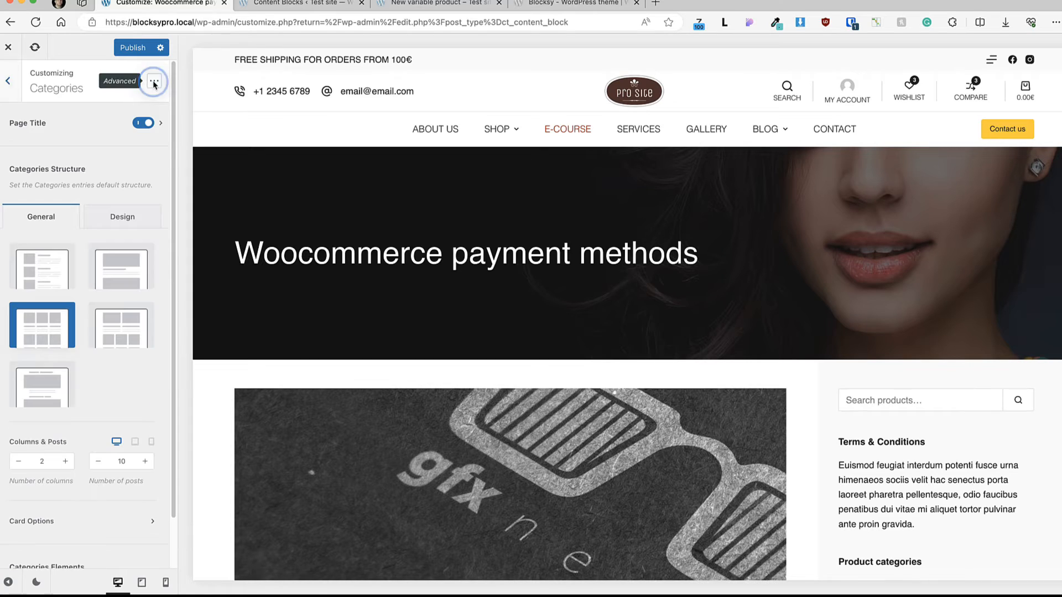
left_click(154, 83)
left_click(490, 269)
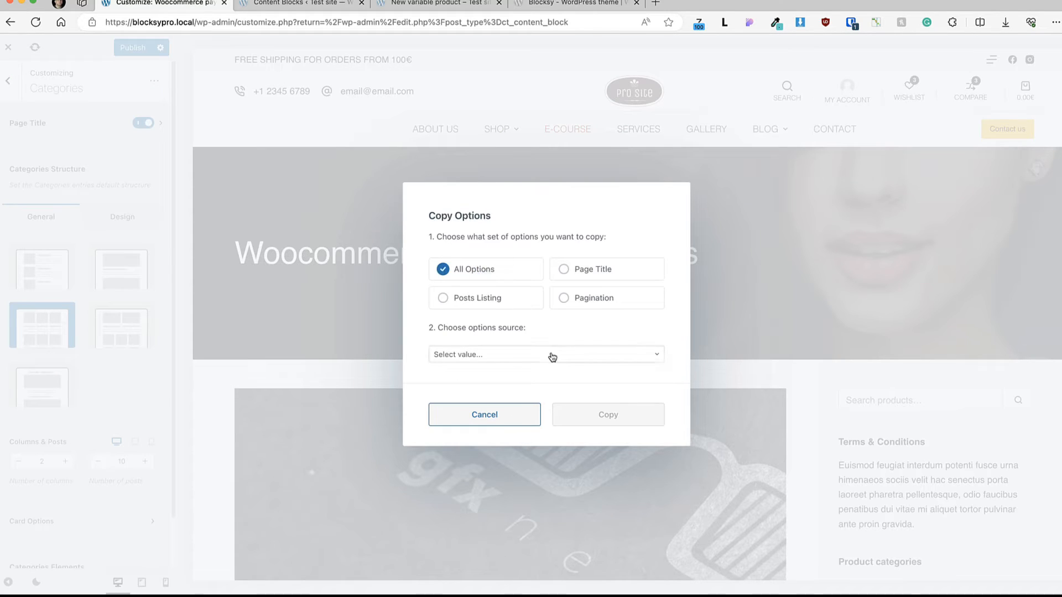
left_click(524, 354)
left_click(447, 398)
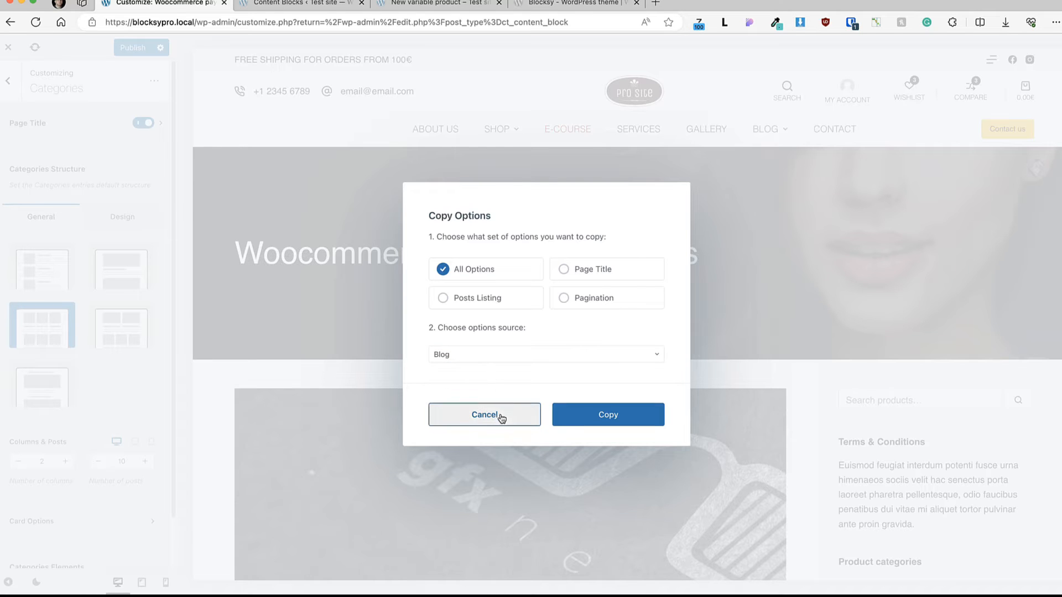
left_click(619, 416)
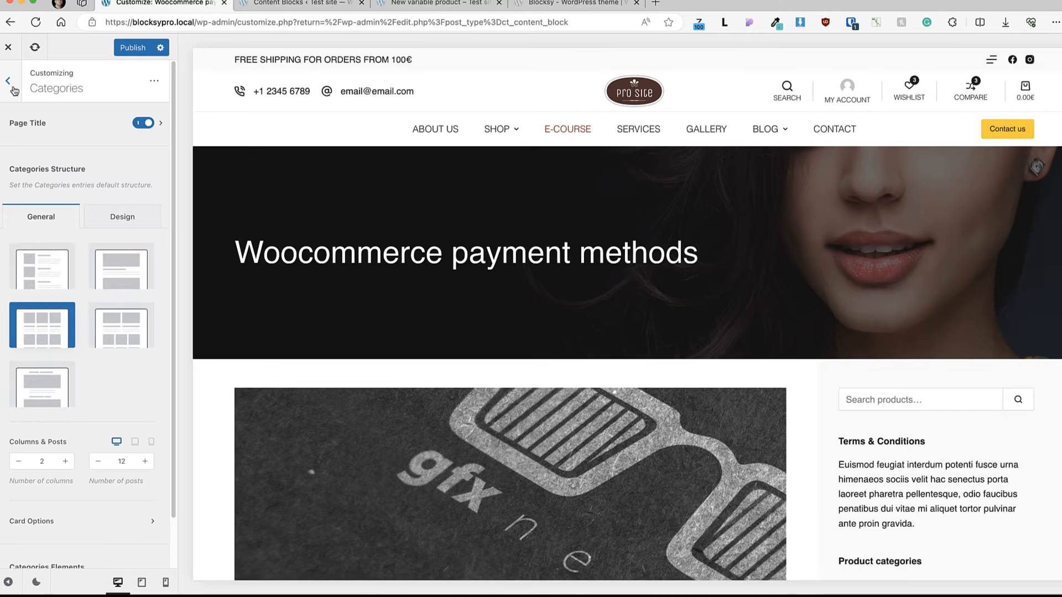
Step: Open the Pages settings and review the Page Title elements, alignment, container width and background image options
left_click(11, 84)
scroll(76, 343, "down", 5)
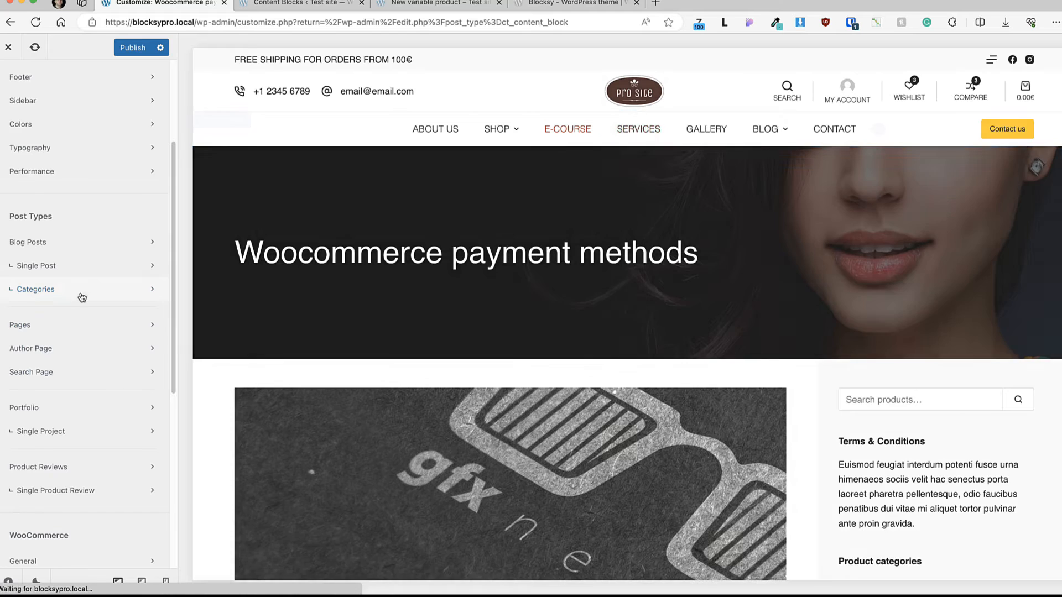
left_click(50, 321)
left_click(53, 119)
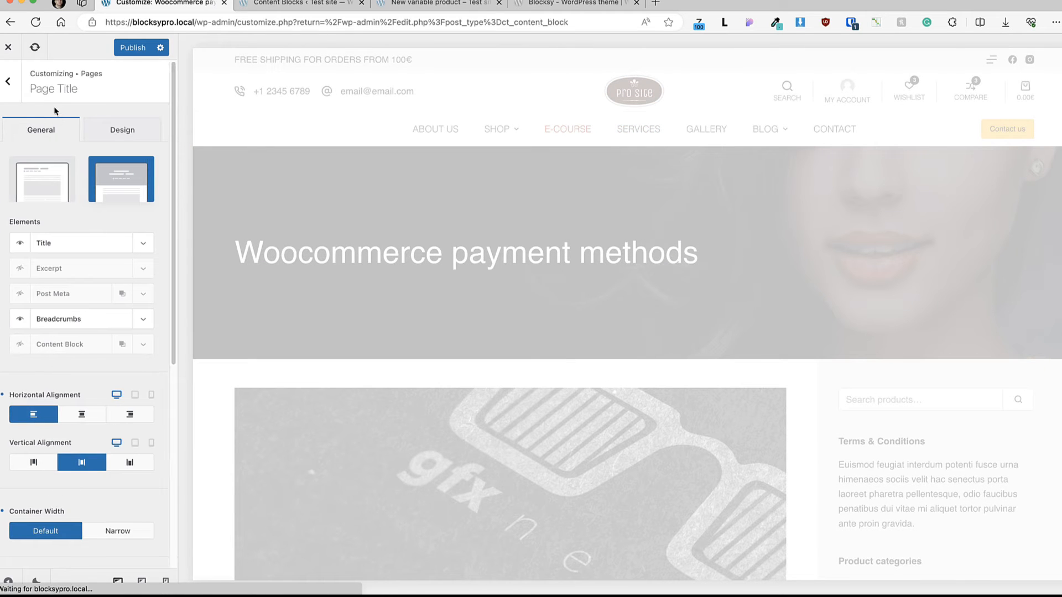
scroll(83, 276, "down", 5)
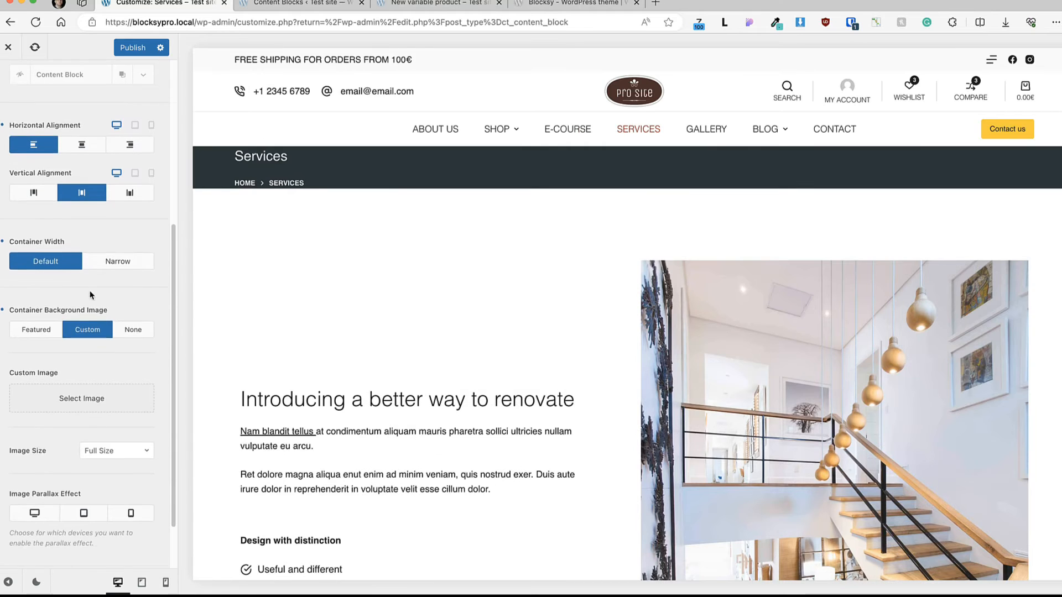
scroll(91, 291, "up", 5)
left_click(9, 77)
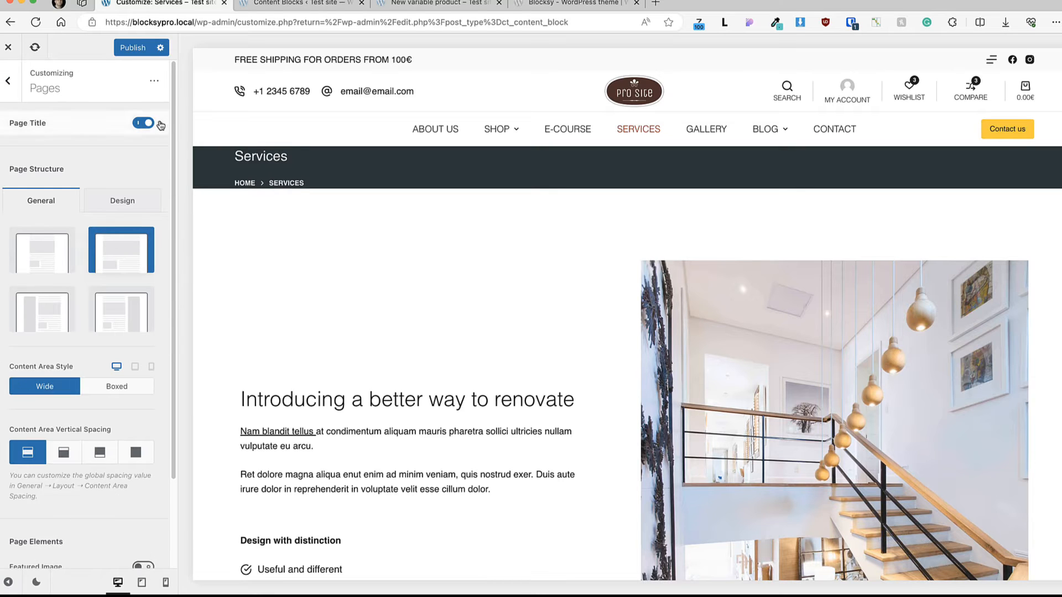
Step: Copy only the Page Title options from the Blog source into the Pages settings
left_click(150, 81)
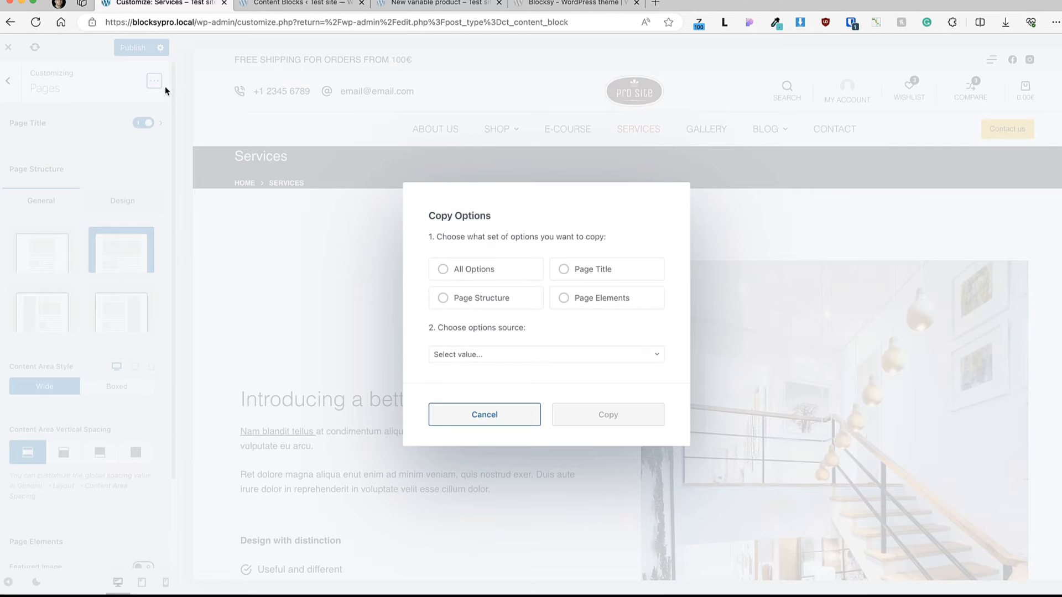
left_click(584, 271)
left_click(450, 360)
left_click(451, 394)
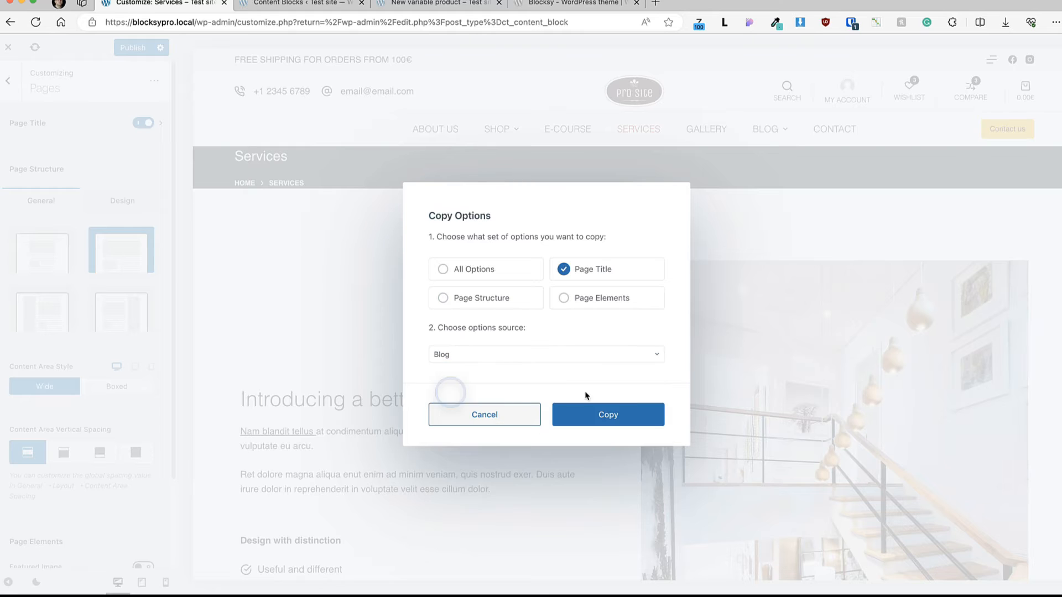
left_click(605, 415)
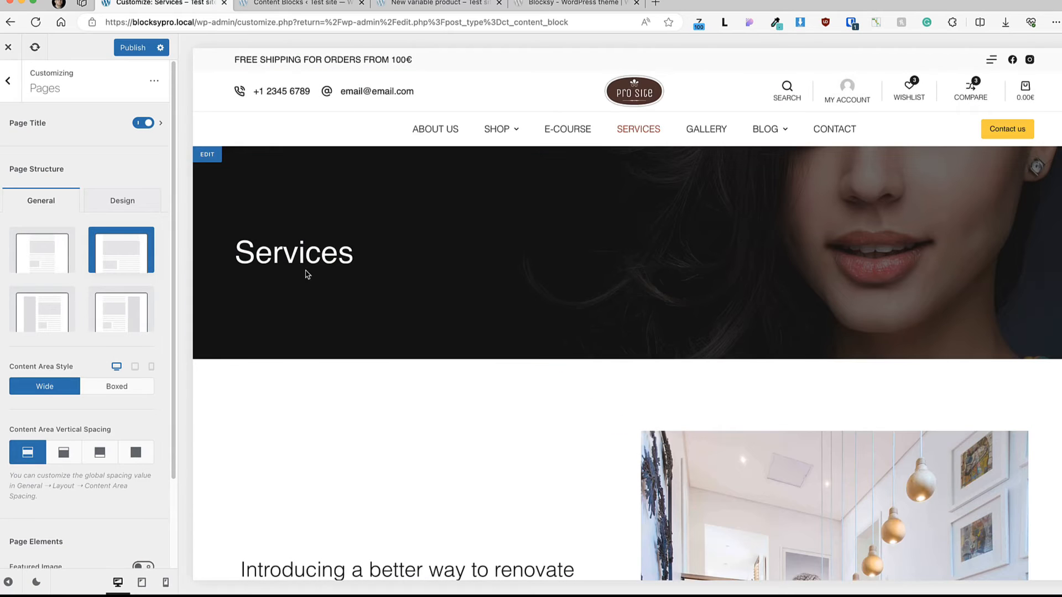
Step: Enable the Breadcrumbs element in the Pages title and look over the remaining page structure and page element options
left_click(117, 128)
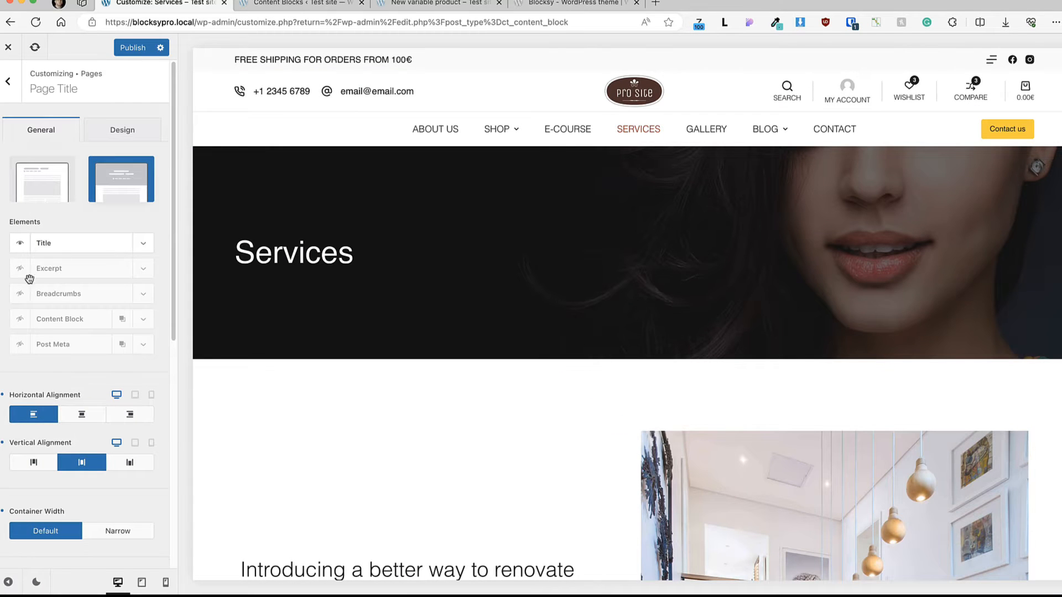
left_click(20, 294)
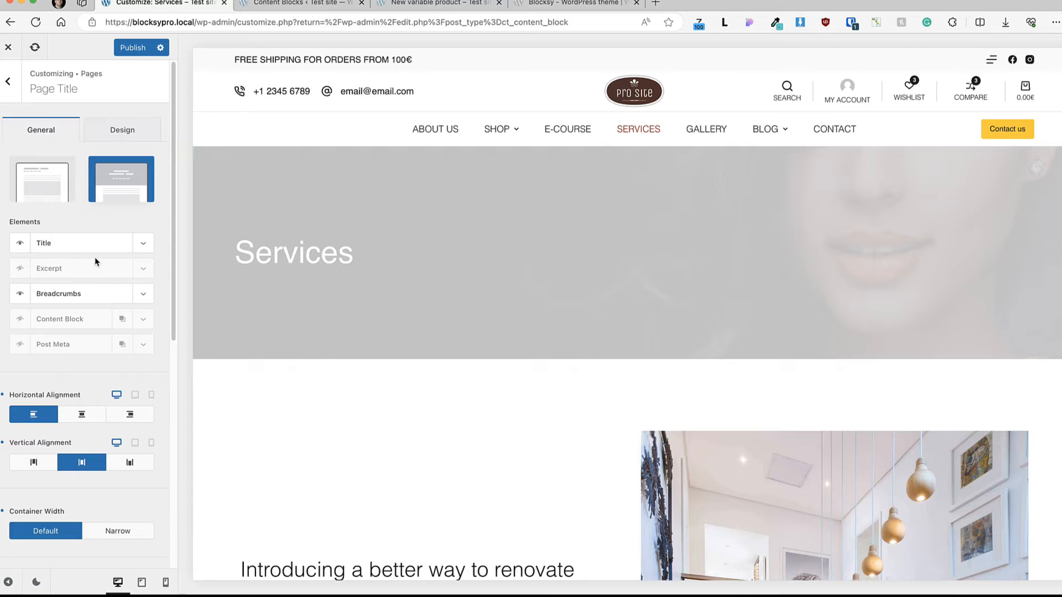
left_click(7, 81)
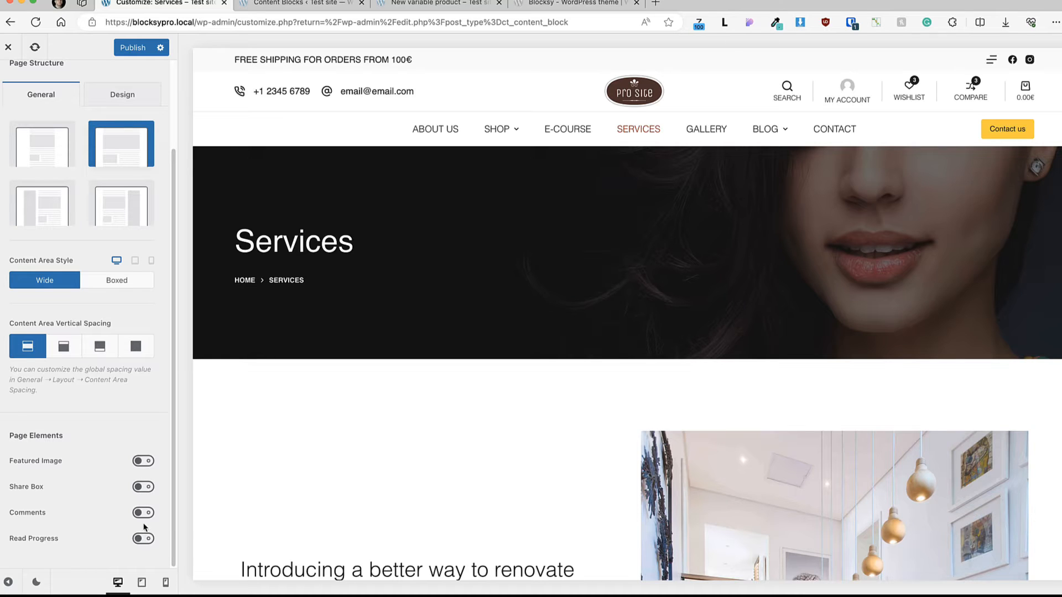
scroll(92, 326, "up", 3)
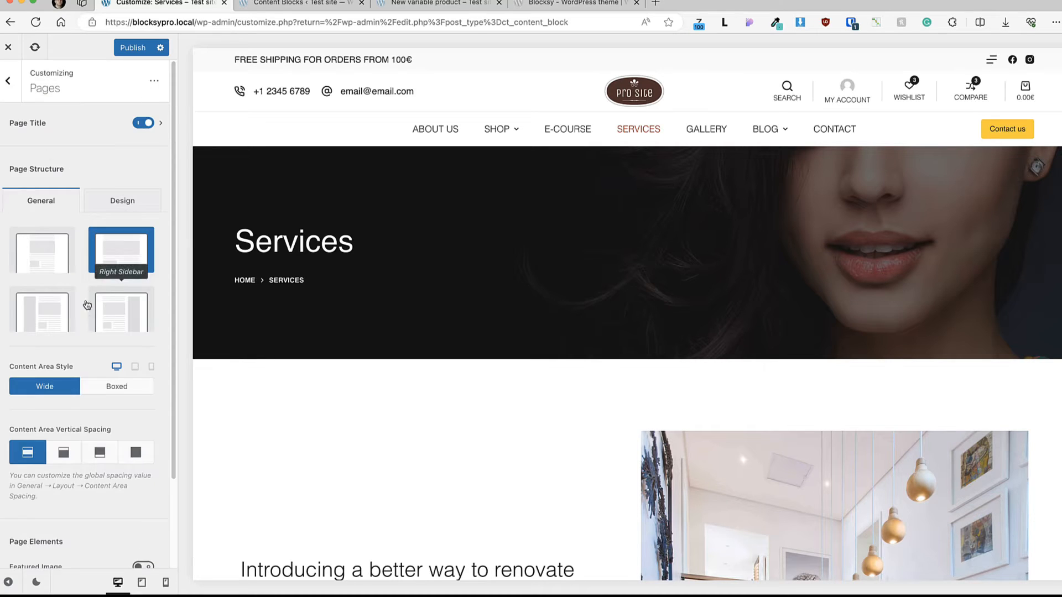
Step: Open the Portfolio settings and examine the structure, columns, page elements and functionality options
left_click(8, 80)
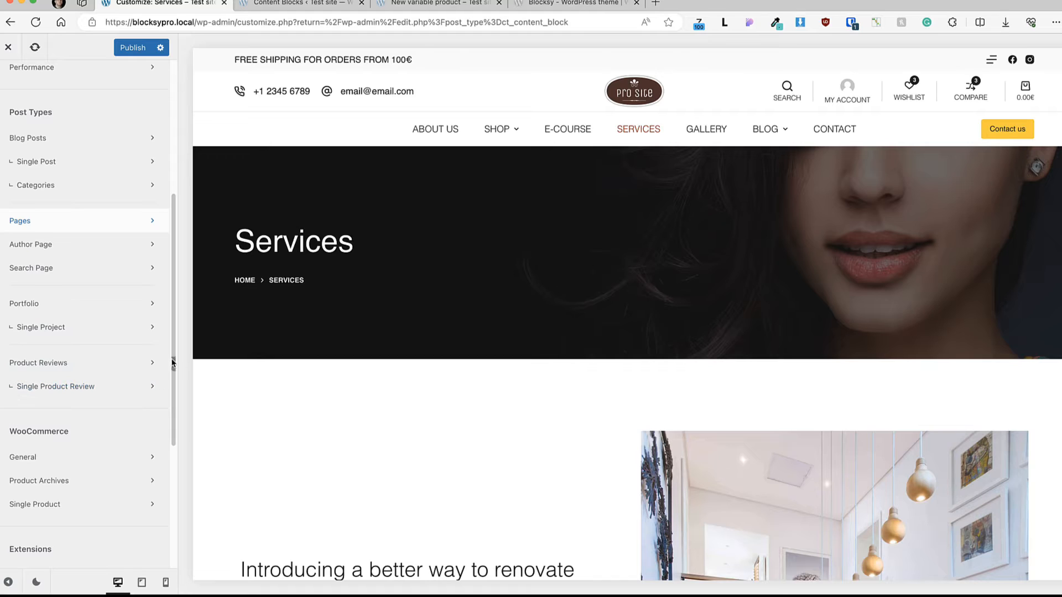
left_click(99, 306)
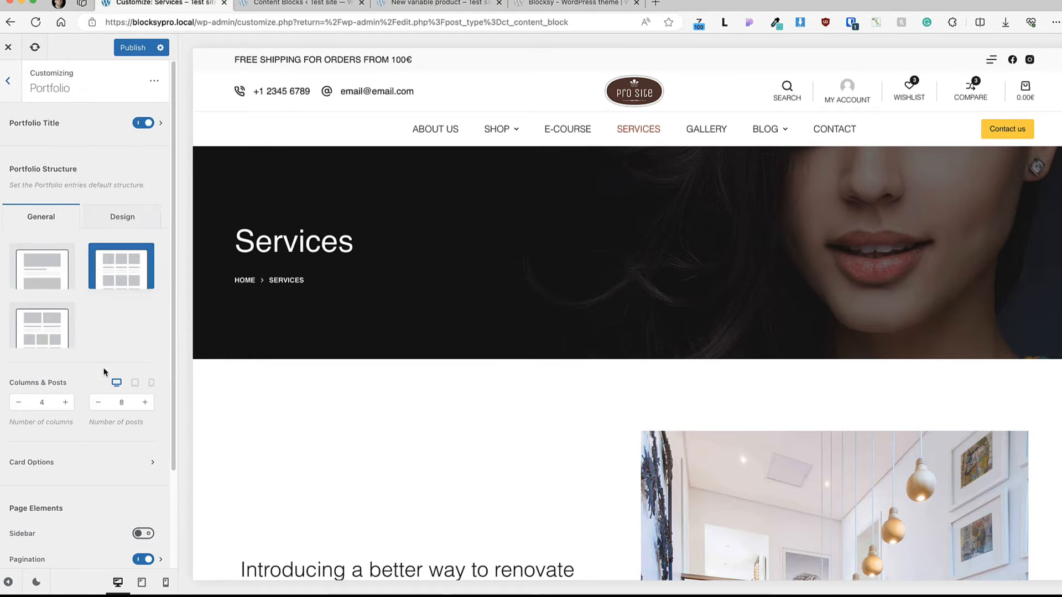
scroll(106, 369, "down", 3)
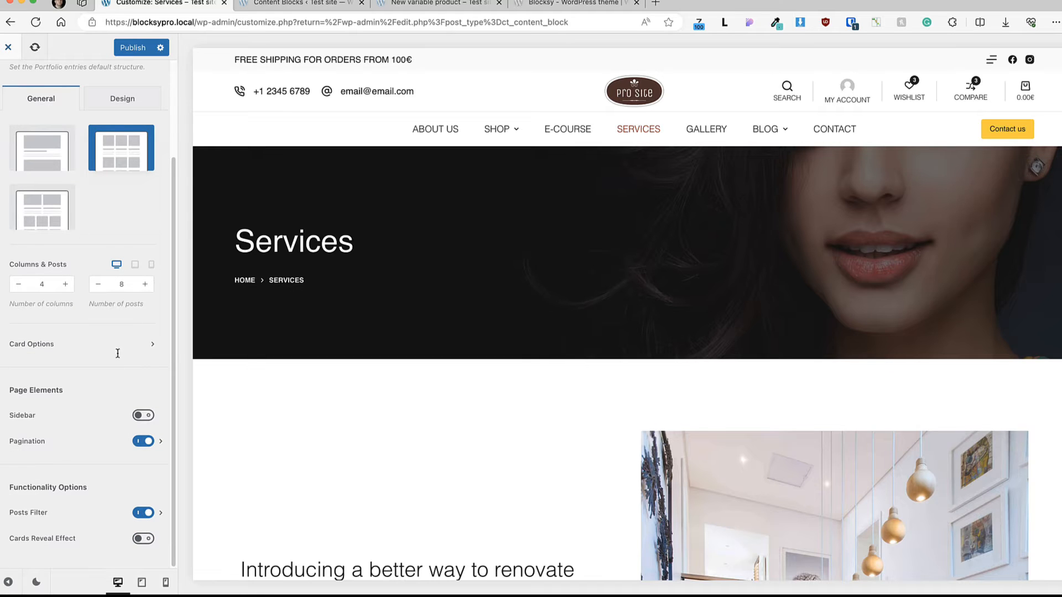
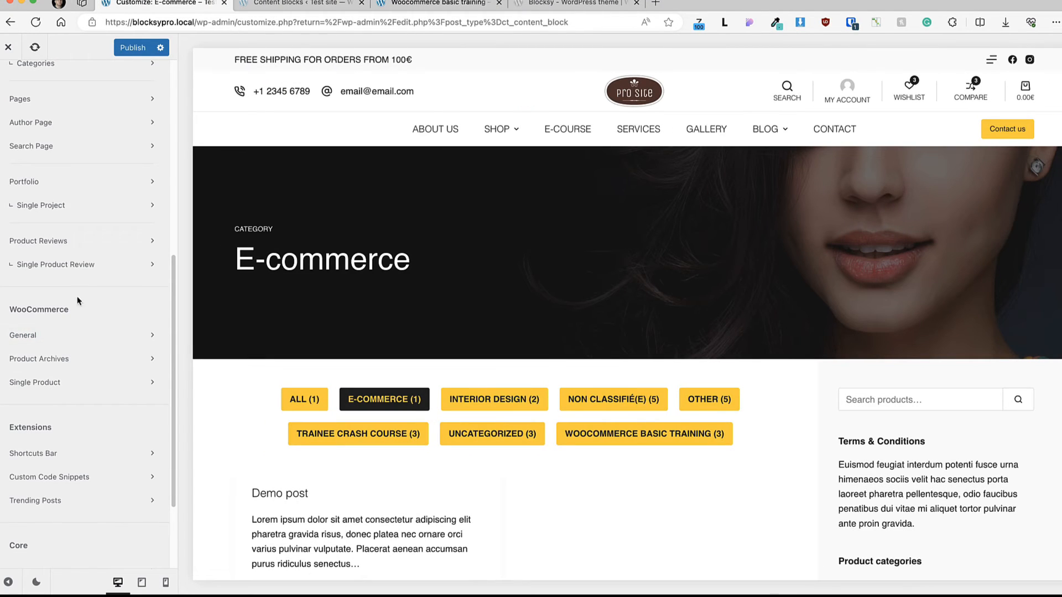
Step: Open the WooCommerce General settings and review the color options for Messages and Star Rating
left_click(50, 335)
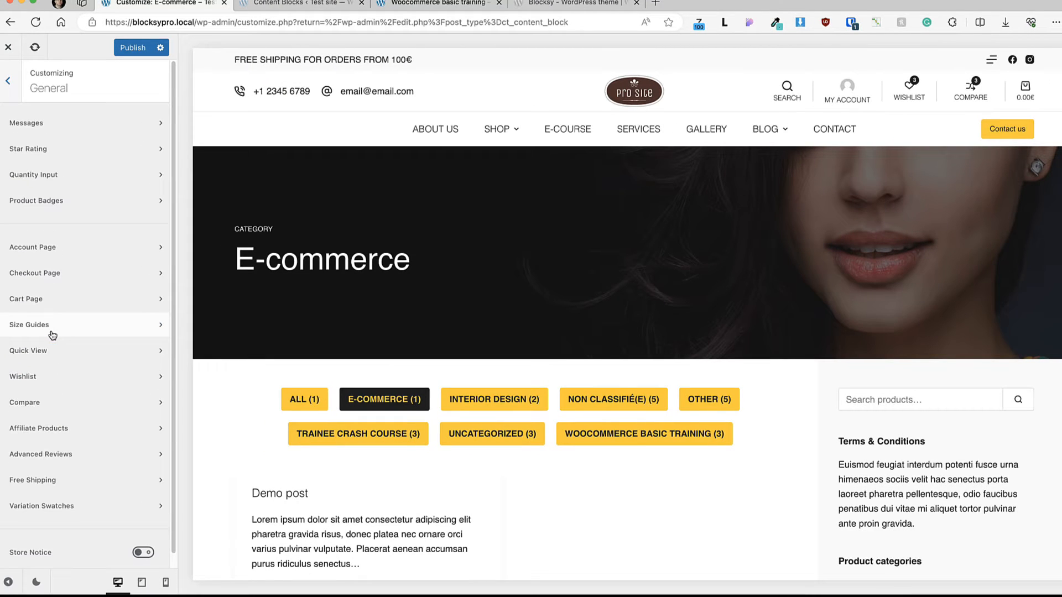
left_click(61, 123)
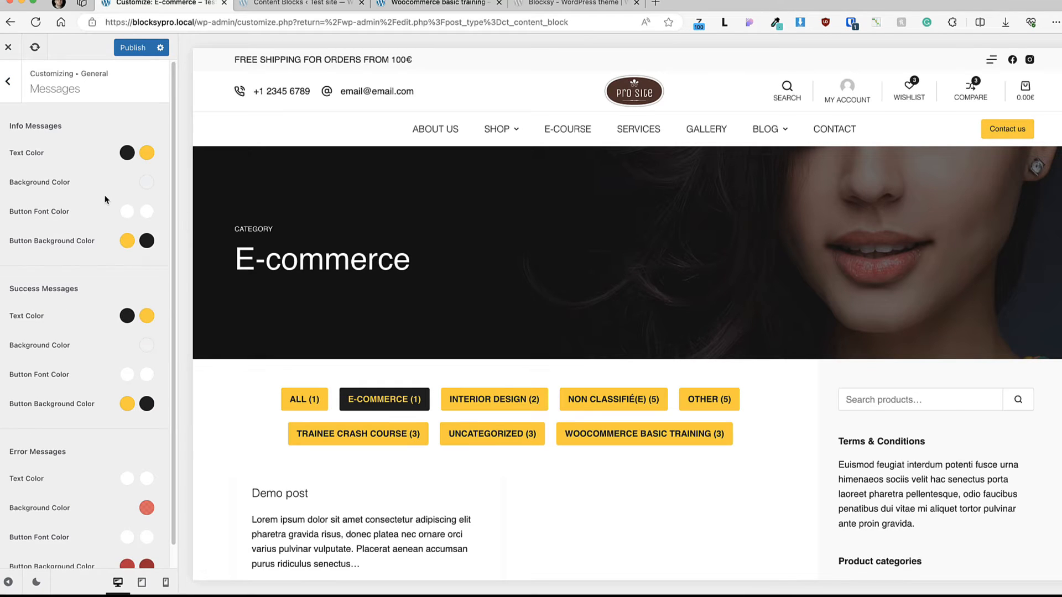
scroll(105, 196, "down", 1)
scroll(95, 262, "up", 1)
left_click(8, 81)
left_click(48, 150)
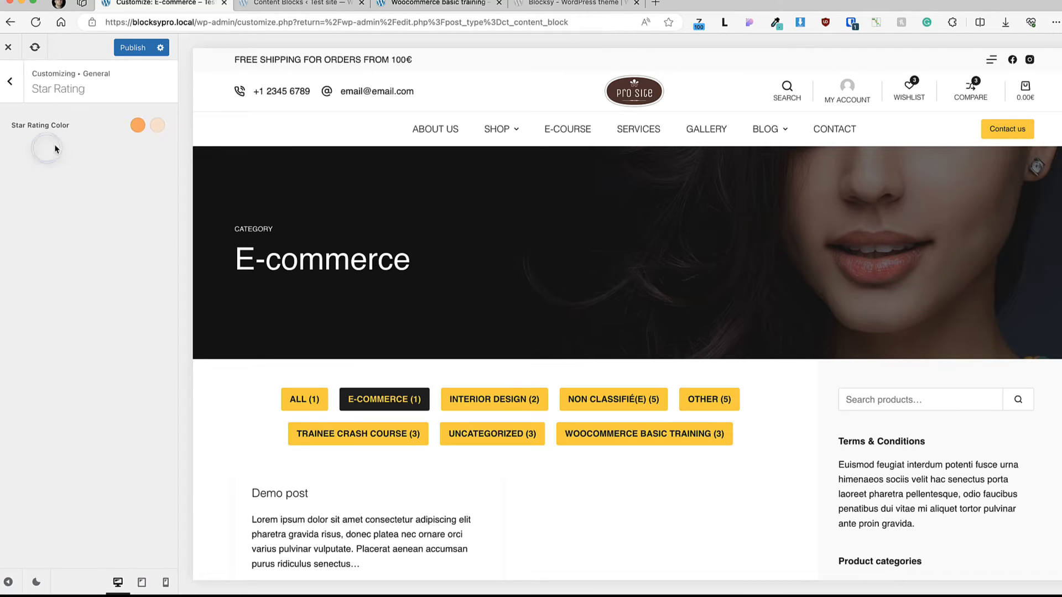
Step: Open the Quantity Input settings and load the Golden Lamp product page from the shop in the preview
left_click(15, 83)
left_click(53, 173)
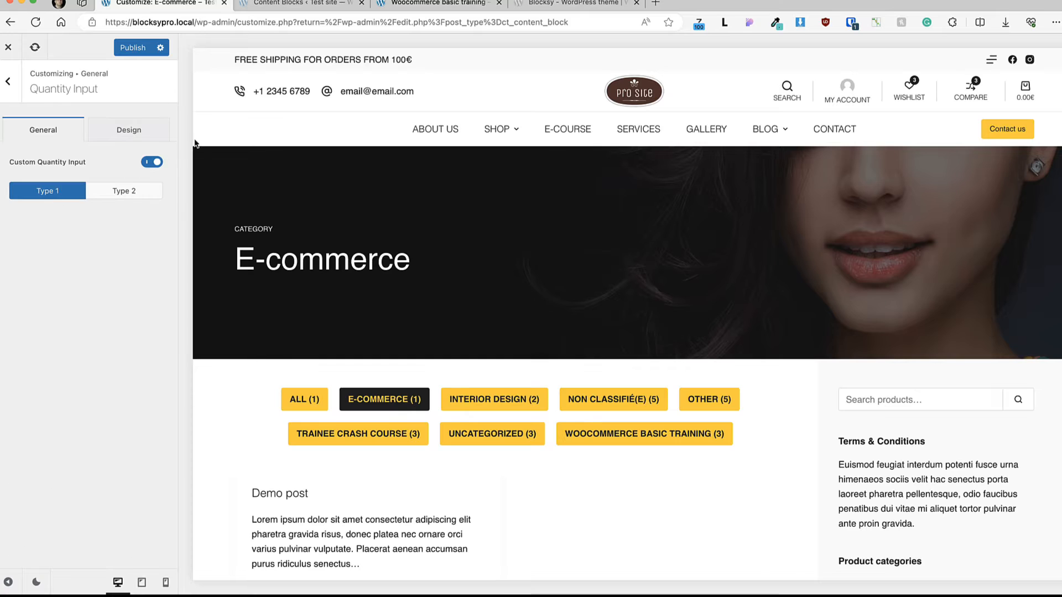
mouse_move(500, 136)
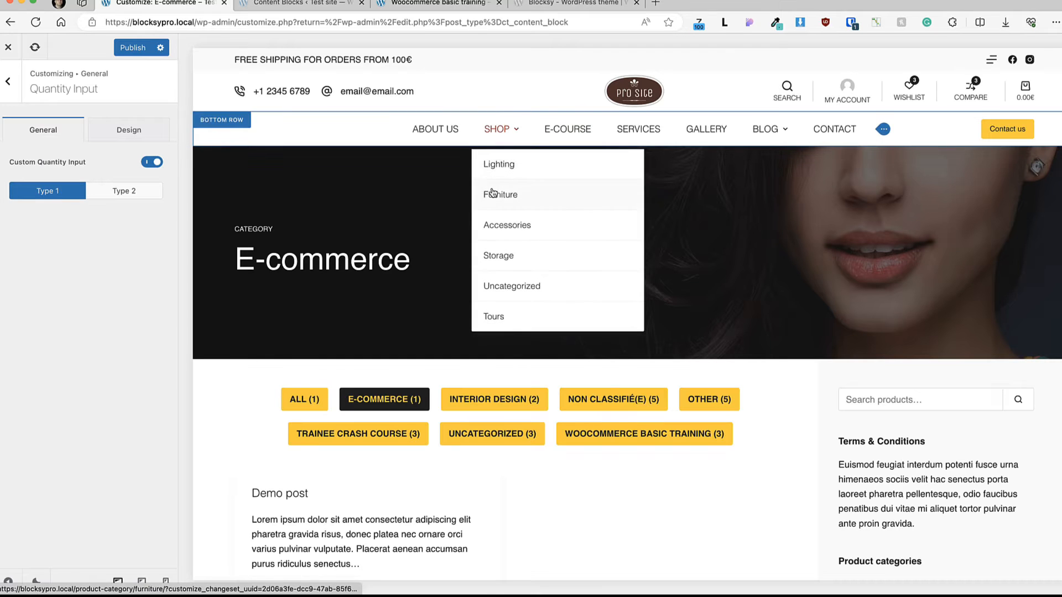
left_click(500, 162)
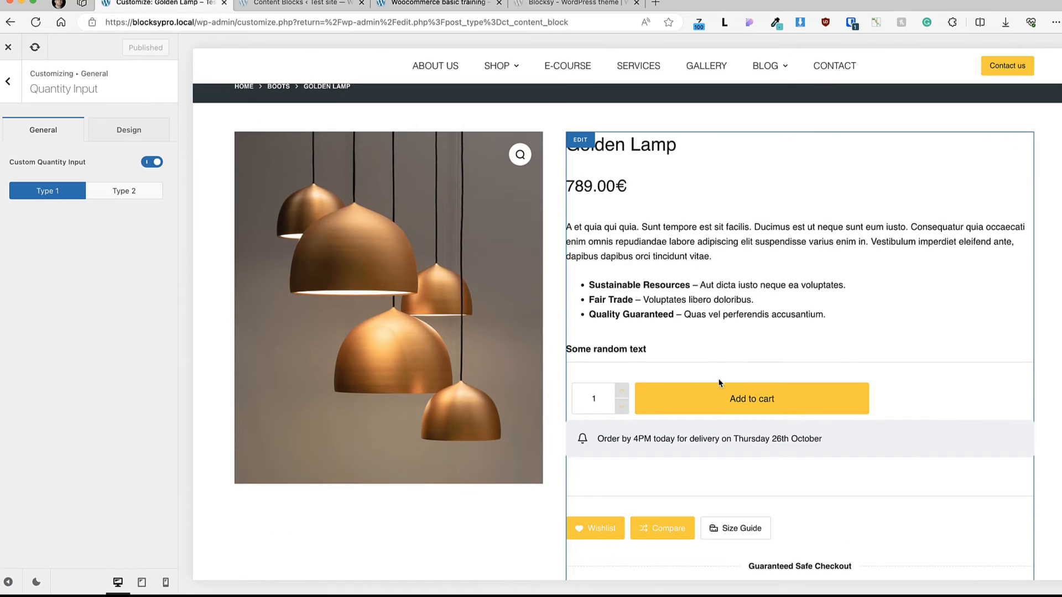
Step: Try the Type 2 quantity input, check its design colors, and restore Type 1
left_click(114, 192)
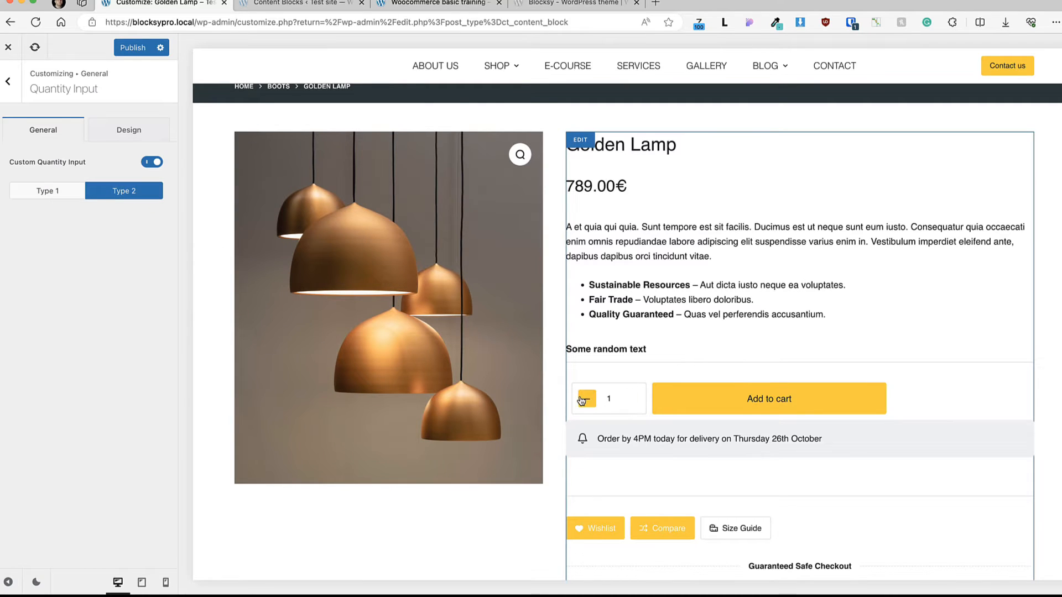
left_click(129, 130)
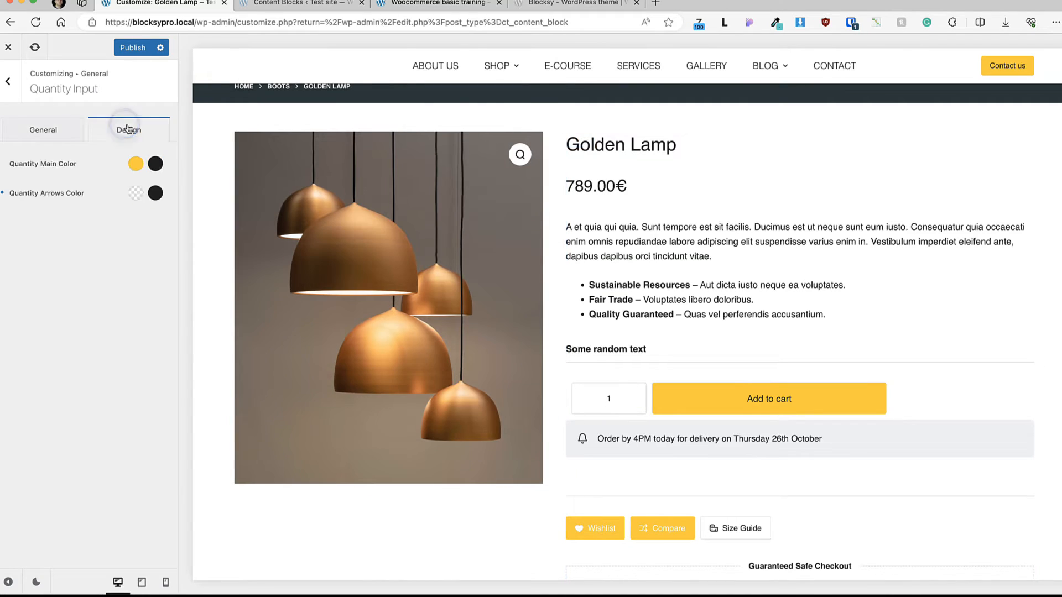
left_click(47, 138)
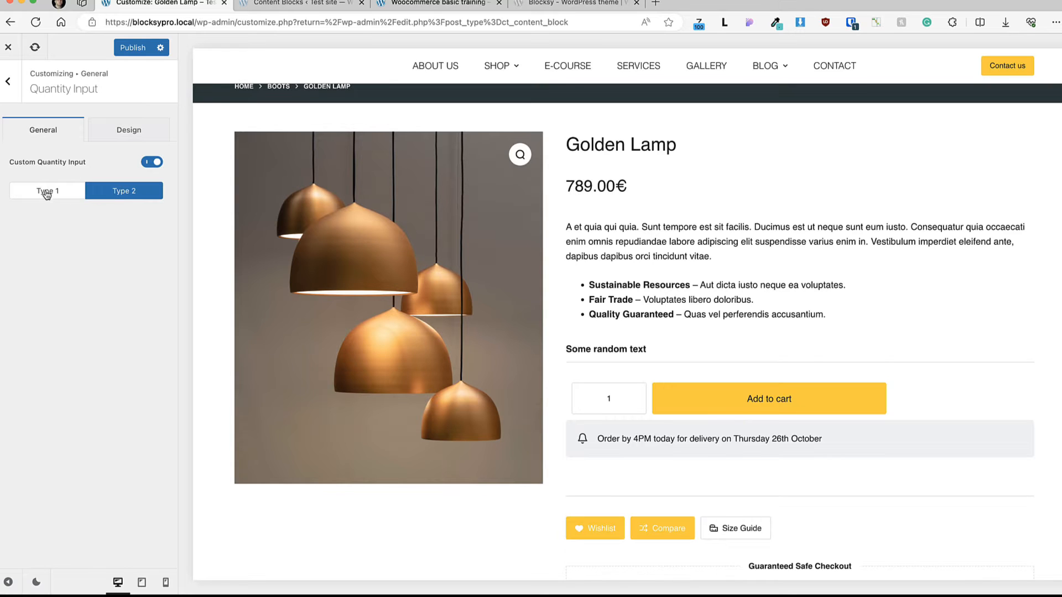
left_click(48, 192)
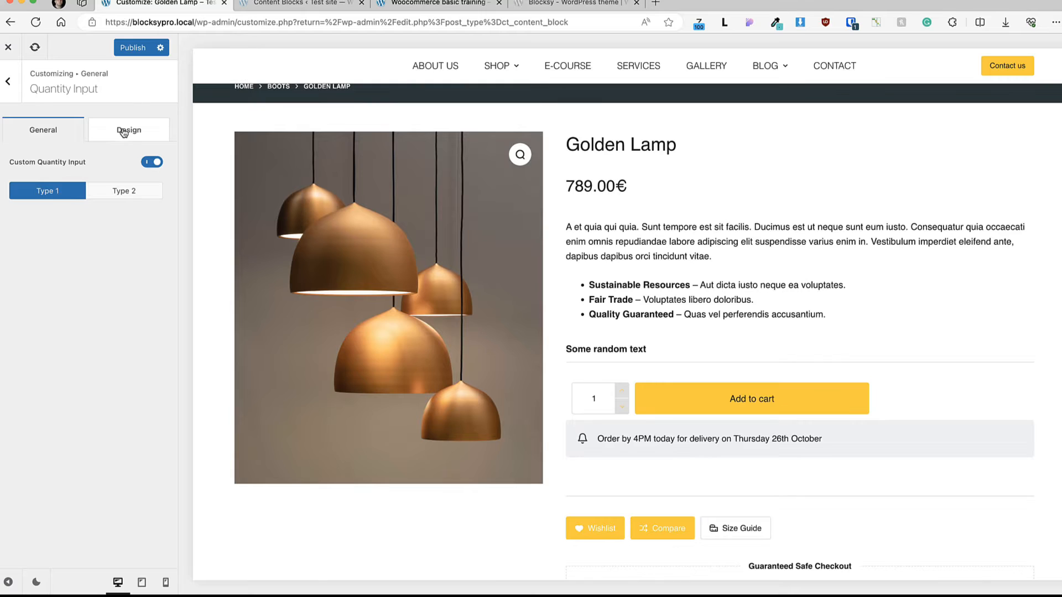
Step: Open the Product Badges settings and compare the Default and Custom sale badge values, leaving Custom selected
left_click(8, 83)
left_click(44, 201)
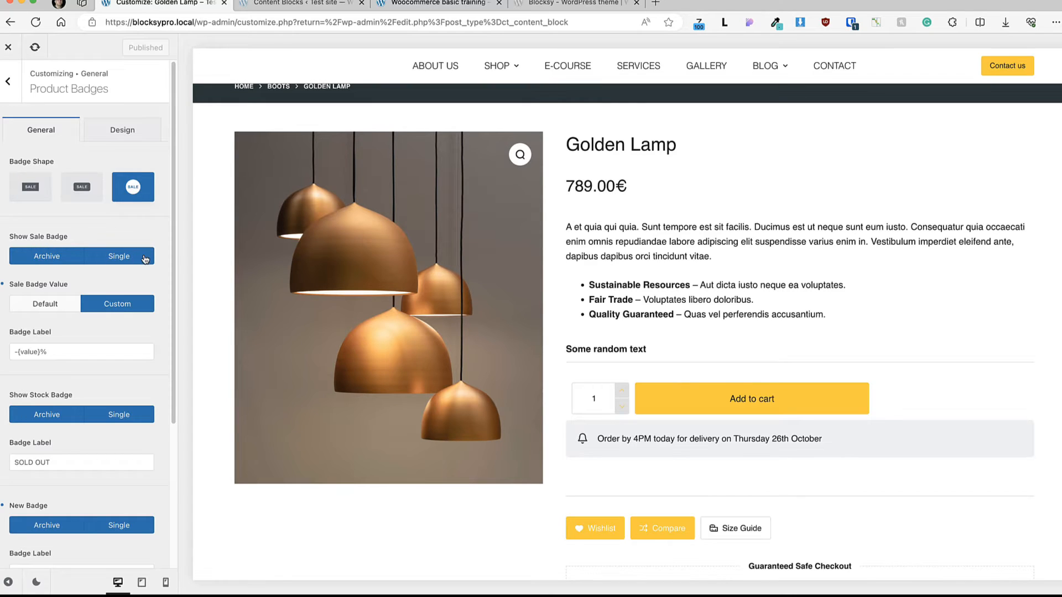
scroll(133, 265, "down", 3)
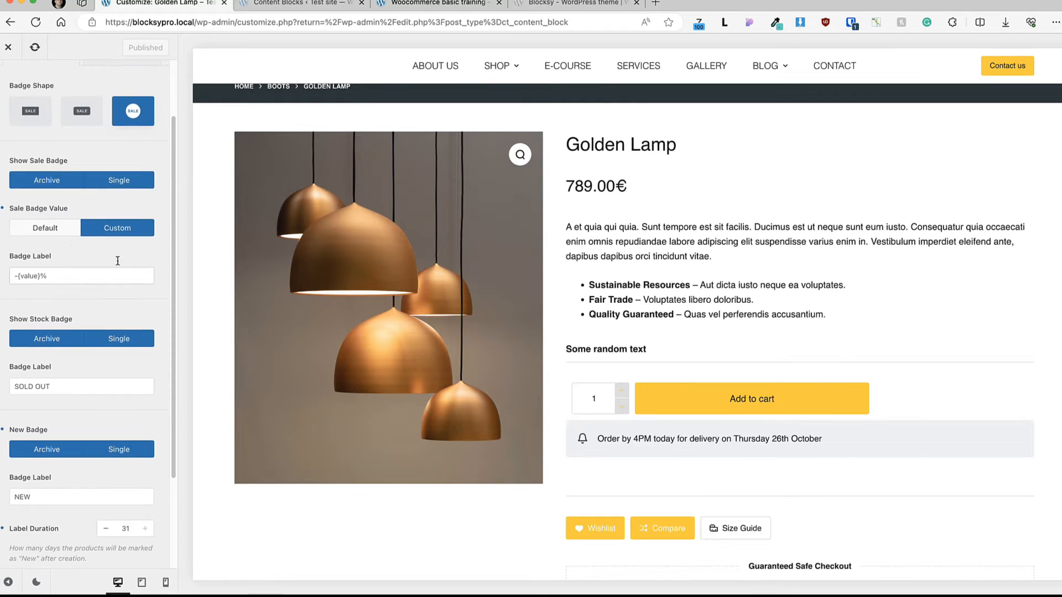
left_click(54, 231)
double_click(16, 275)
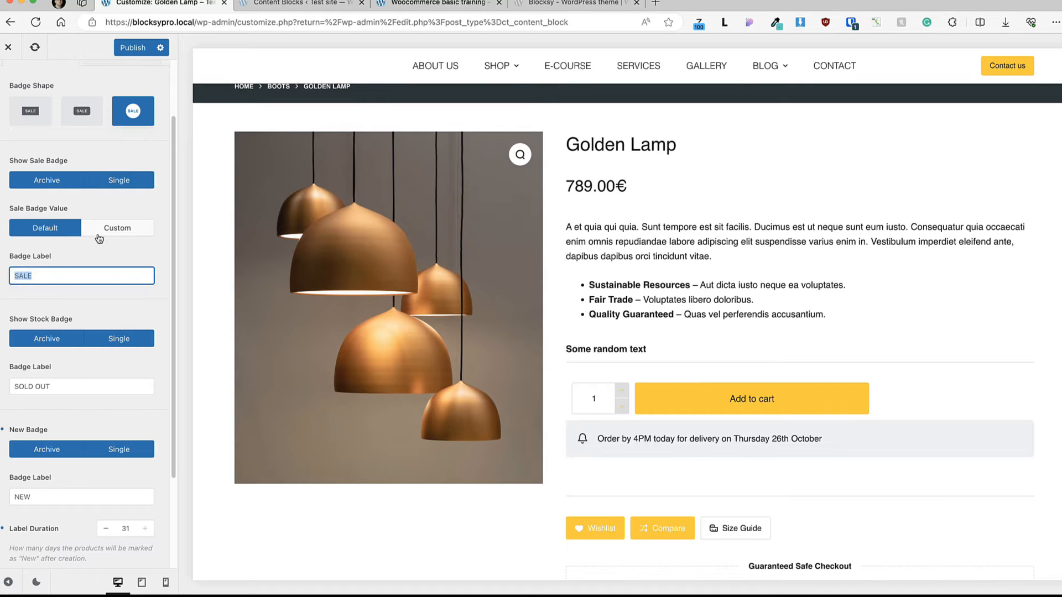
left_click(127, 231)
triple_click(49, 271)
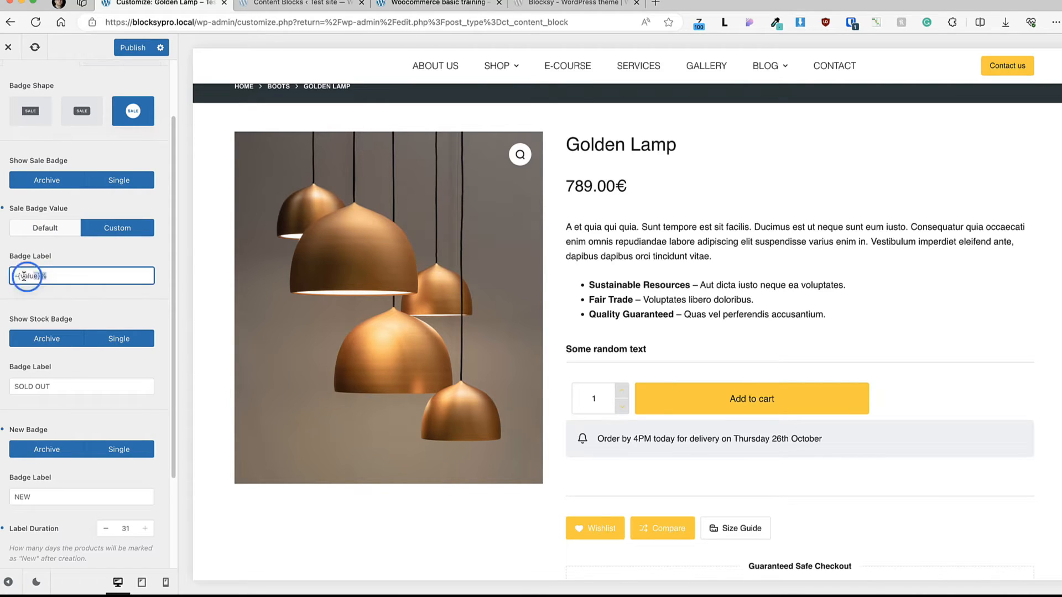
Step: Review the stock, new and featured badge options alongside the products on the Shop page
scroll(60, 262, "down", 1)
scroll(65, 288, "down", 2)
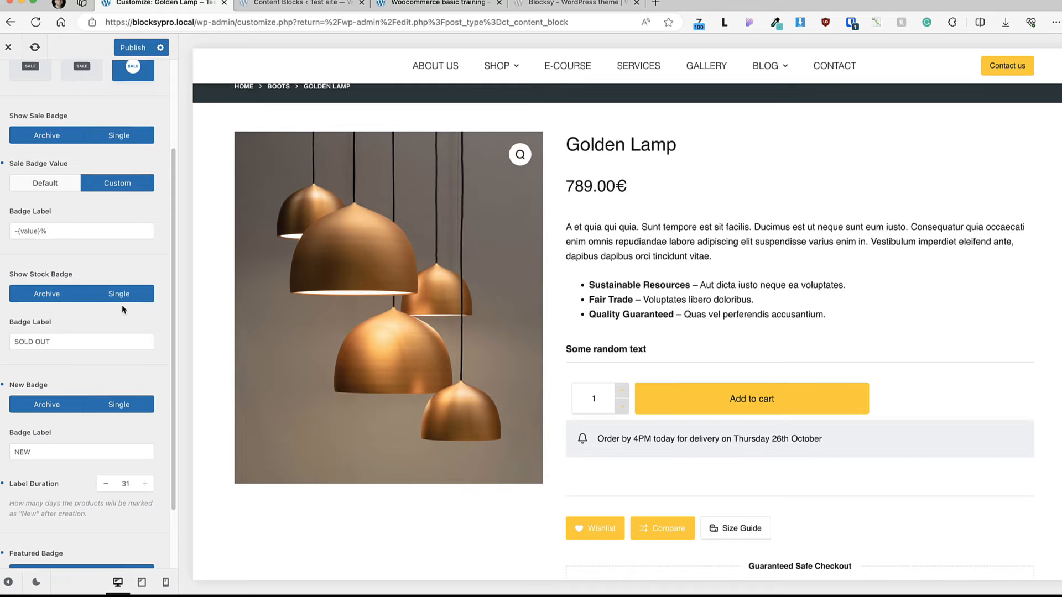
scroll(69, 301, "down", 2)
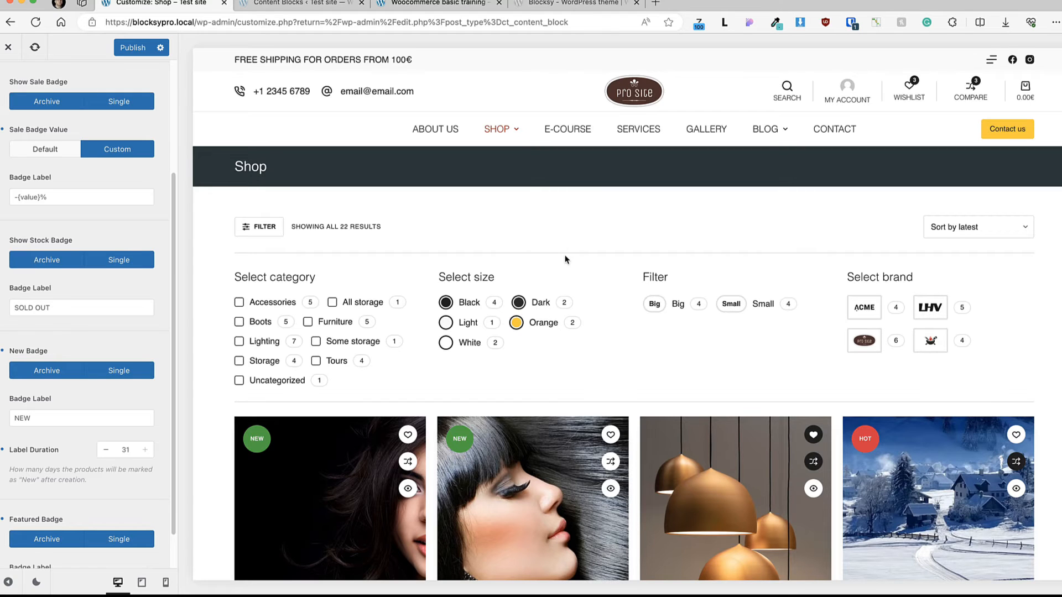
scroll(565, 259, "down", 5)
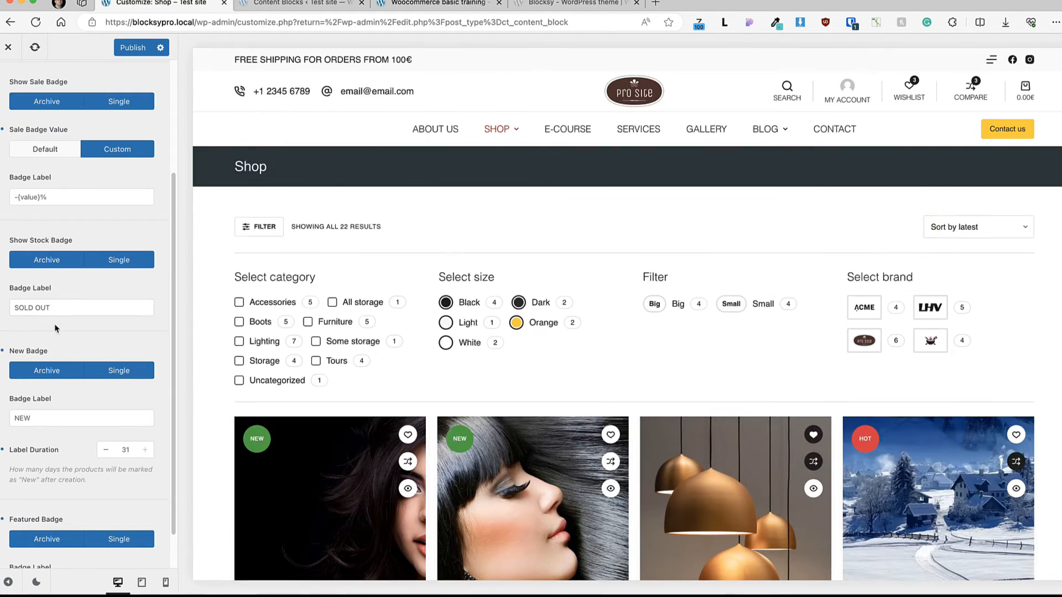
left_click_drag(57, 309, 5, 313)
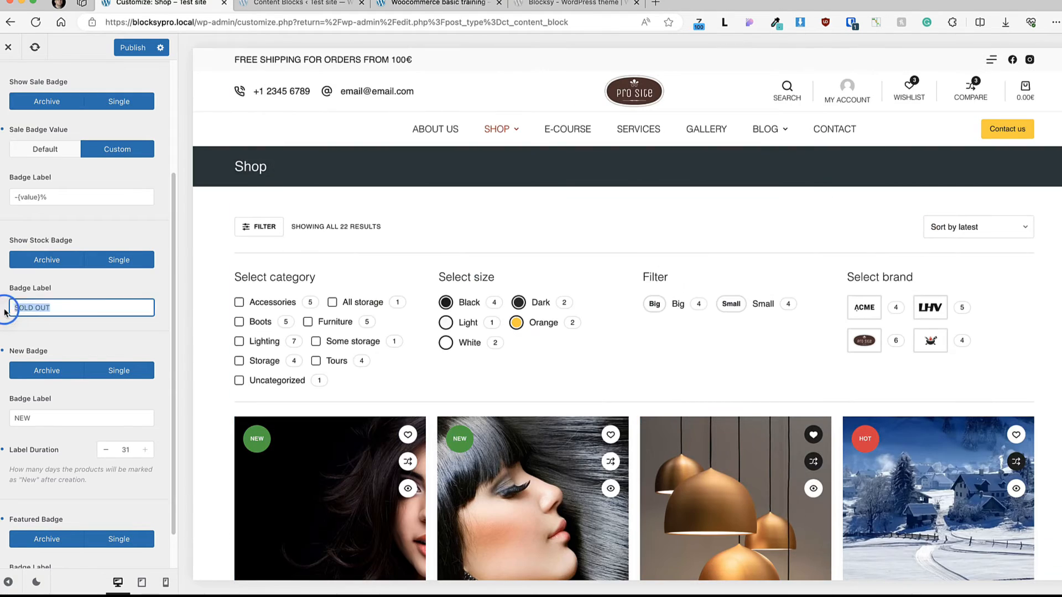
left_click(99, 331)
scroll(129, 343, "down", 1)
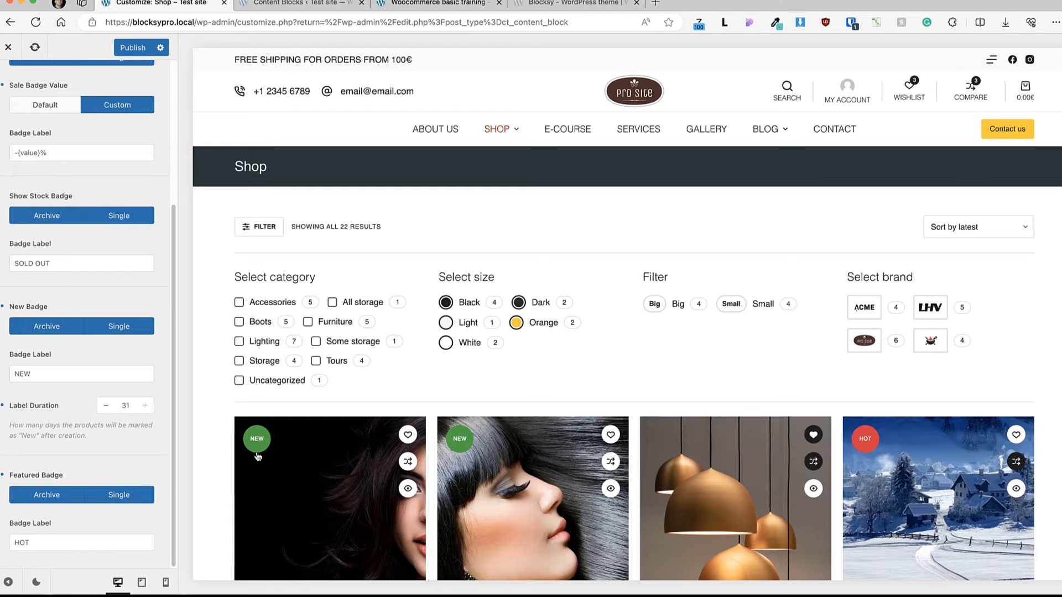
scroll(299, 420, "down", 3)
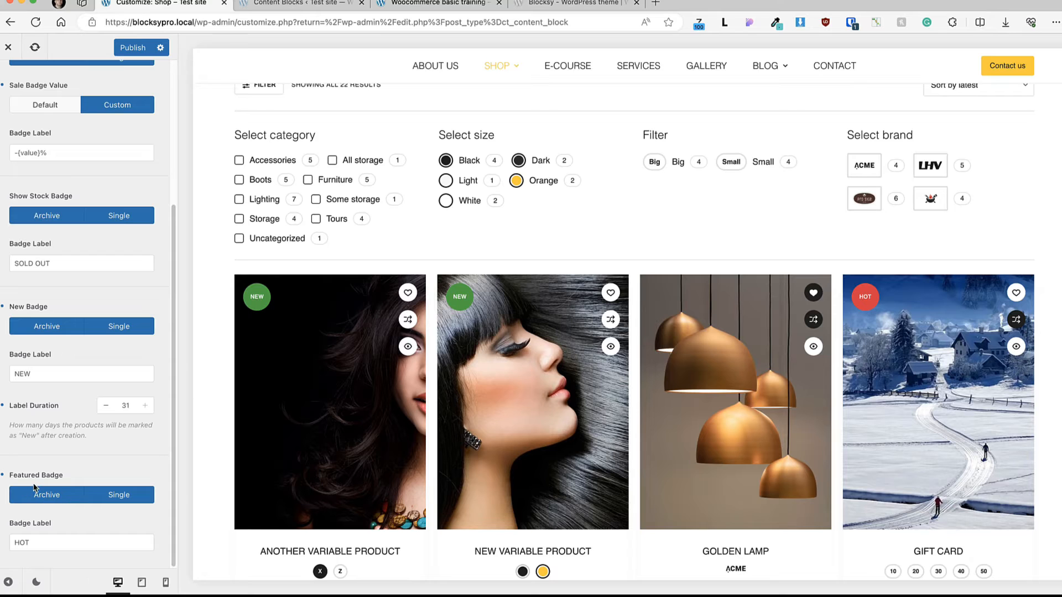
Step: Mark "Another variable product" as featured in the WordPress product list and check its badge on the shop page
left_click(46, 532)
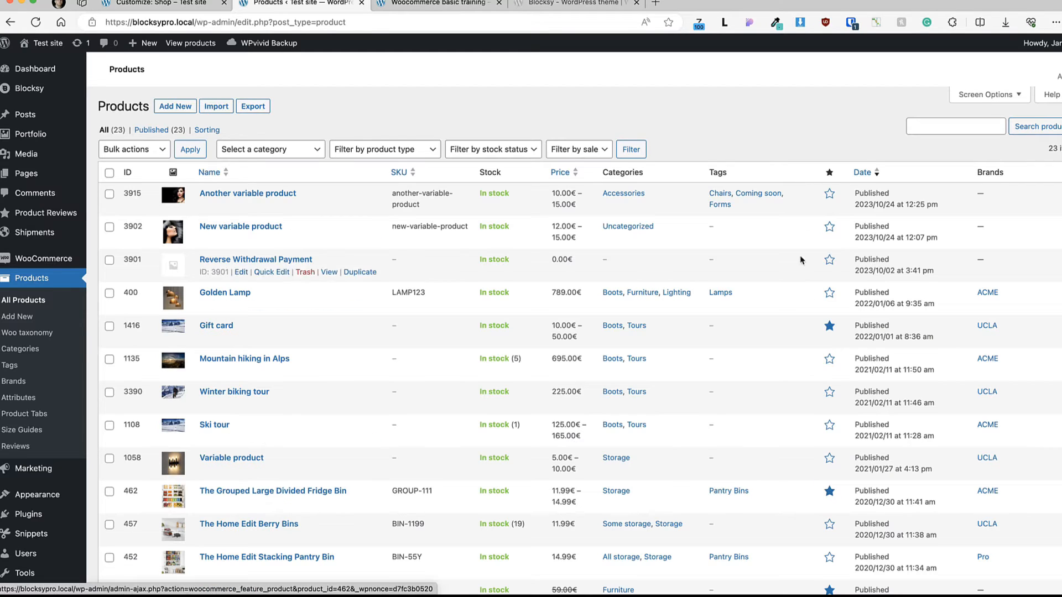
left_click(830, 194)
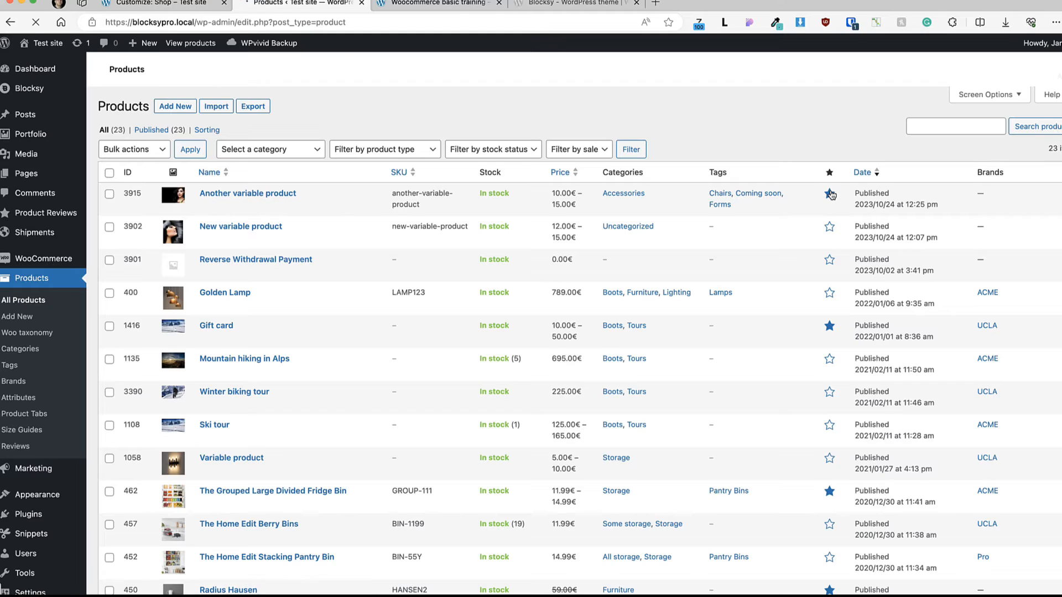
left_click(449, 5)
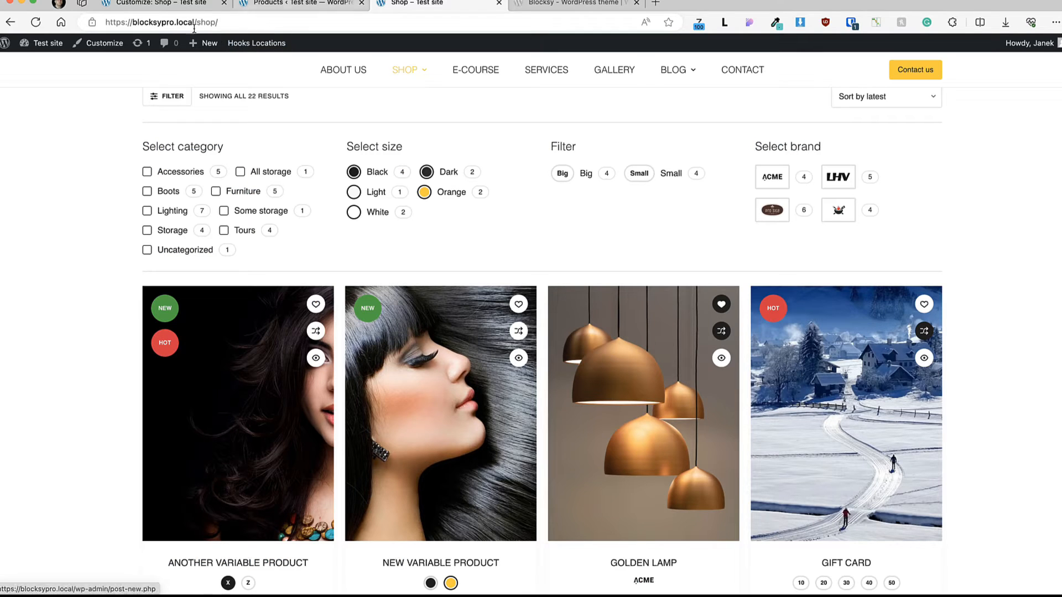
Step: Return to the customizer, preview the badges on the "Another variable product" page, and review the badge design colors
left_click(165, 6)
left_click(35, 544)
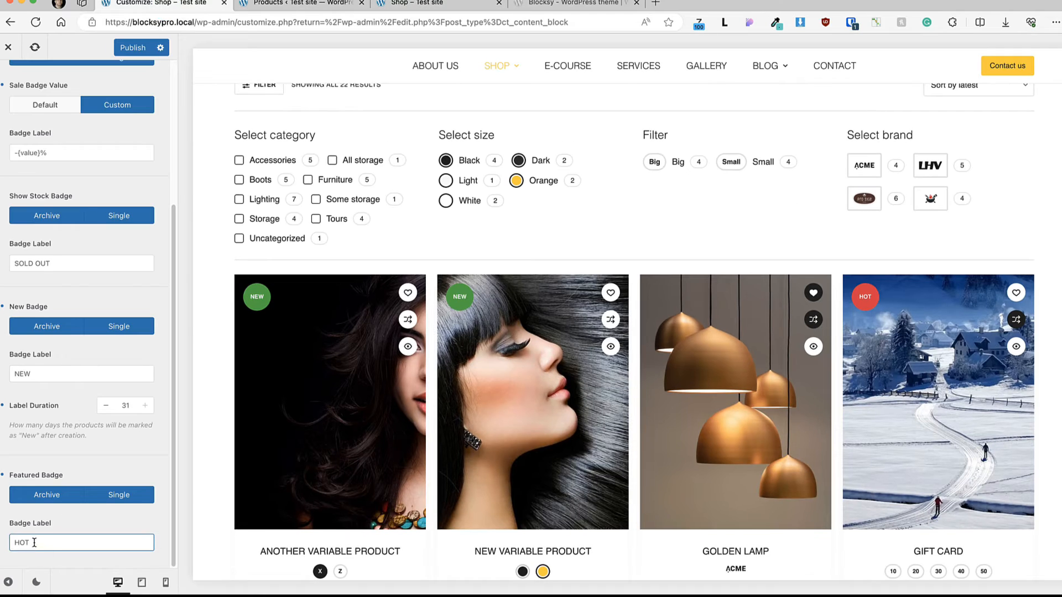
double_click(35, 544)
left_click(303, 372)
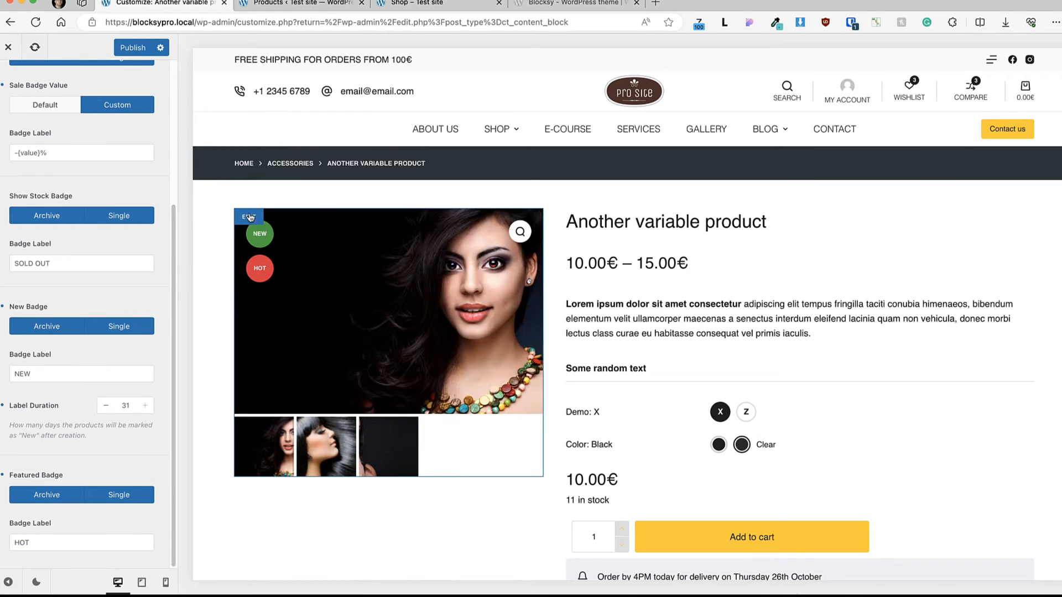
scroll(143, 317, "up", 4)
left_click(124, 132)
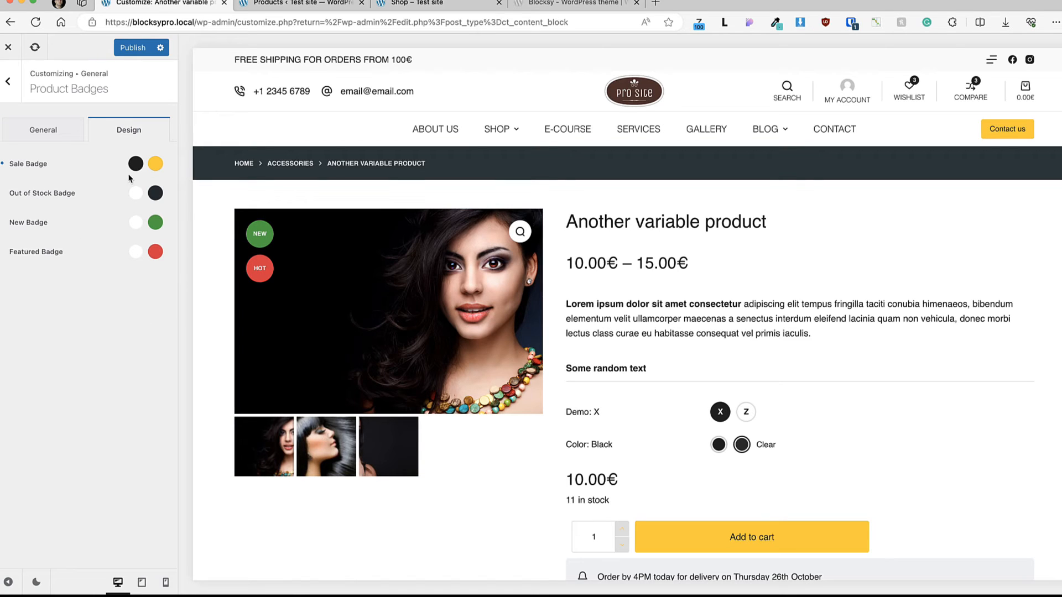
left_click(7, 81)
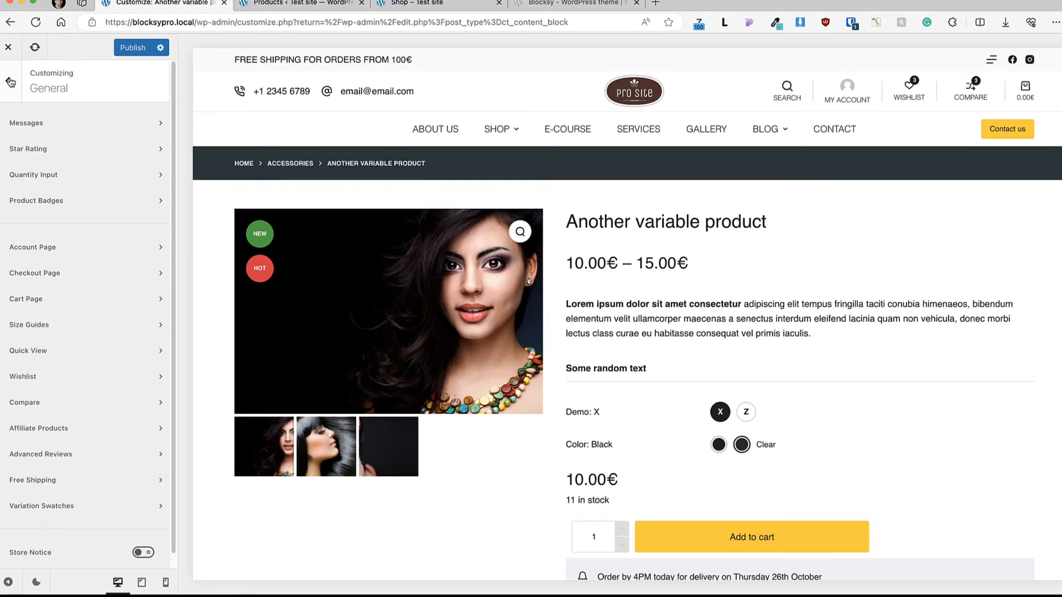
Step: Open the Account Page settings, preview the My account page, and review the general, navigation color and Navigation Shadow options
left_click(61, 246)
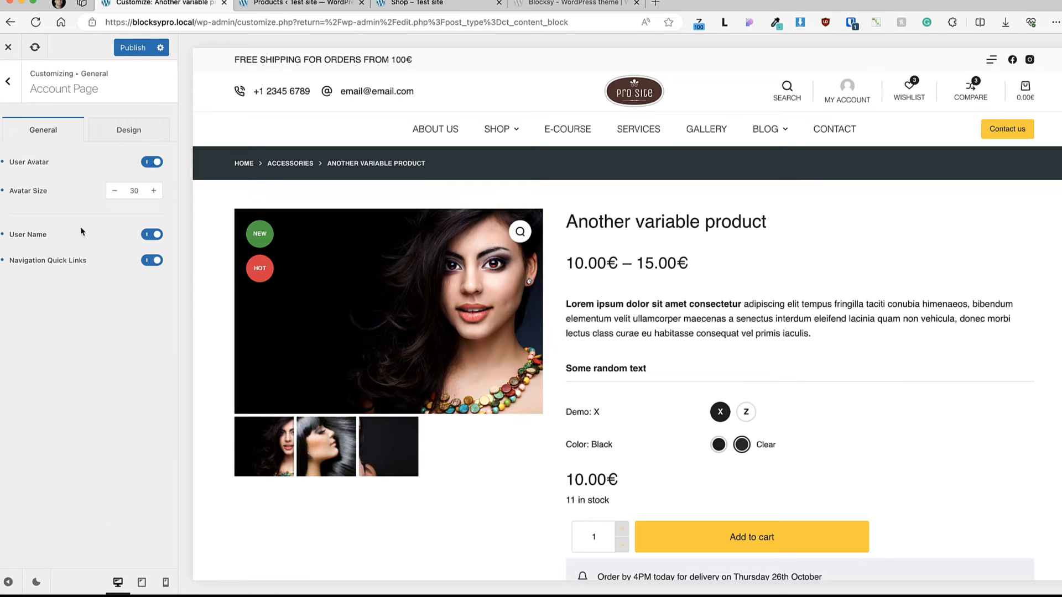
left_click(848, 89)
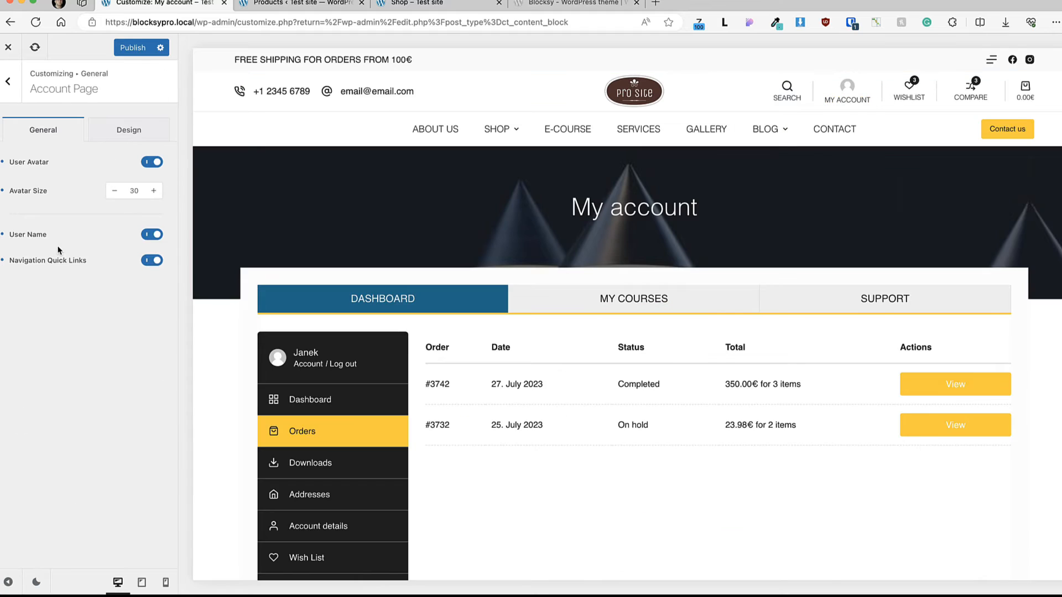
scroll(340, 345, "down", 3)
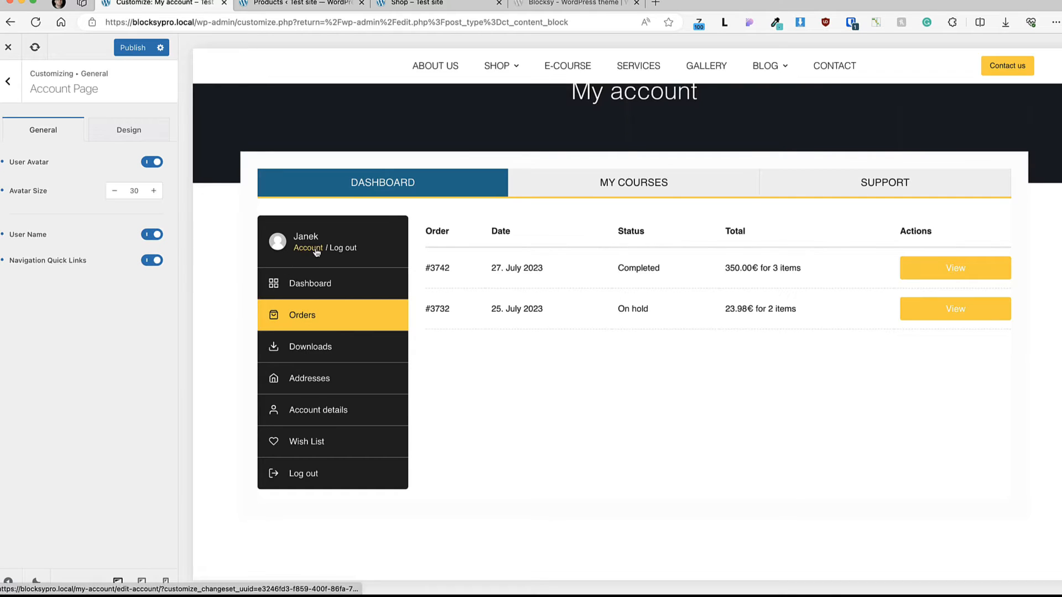
left_click(135, 133)
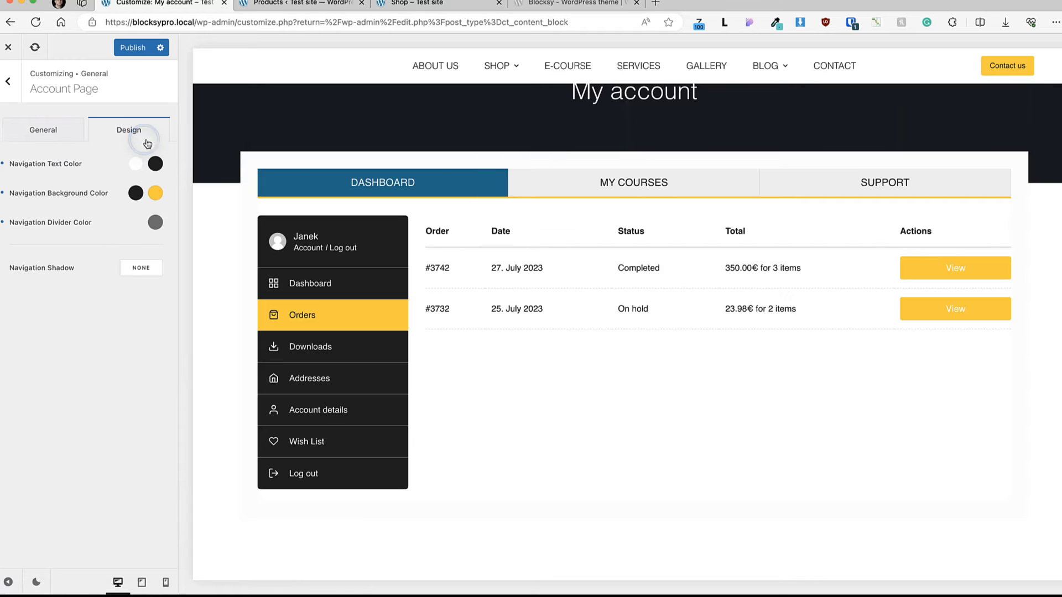
left_click(142, 269)
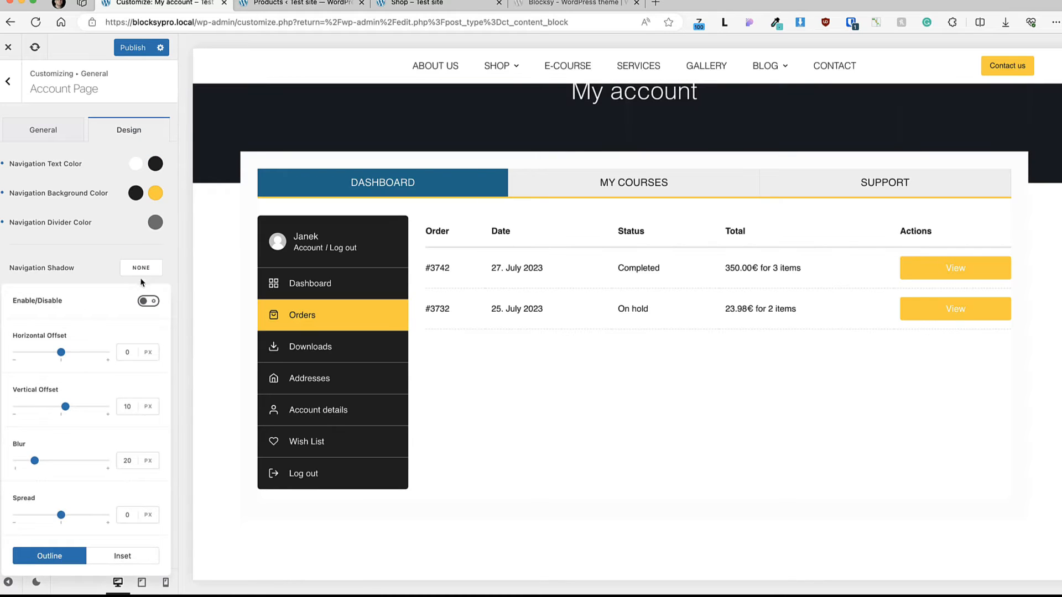
left_click(143, 266)
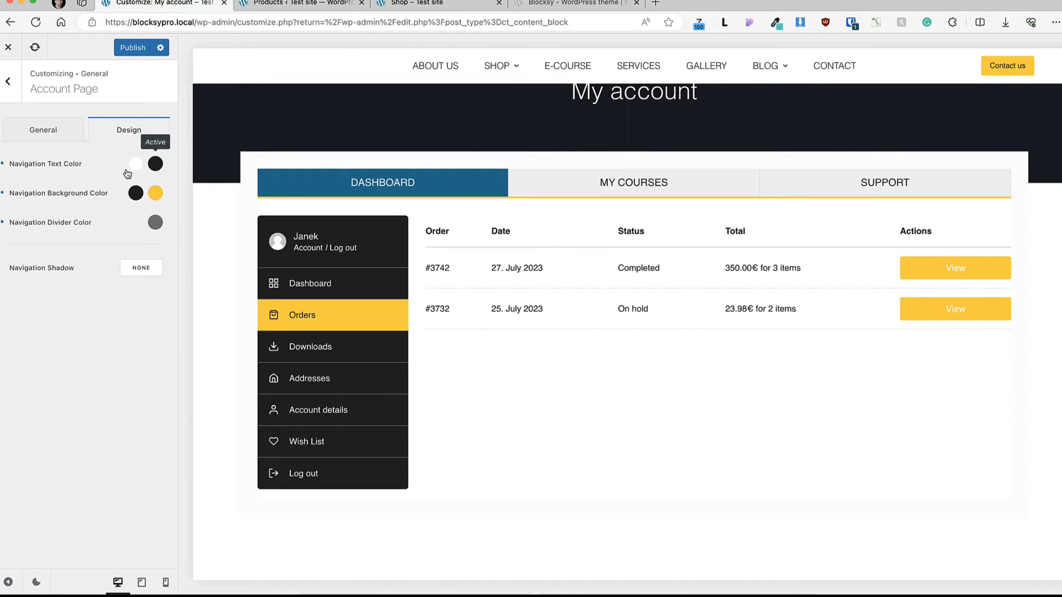
Step: Try palette Color 2 as the account page's default Navigation Background Color, then set it to Color 1
left_click(137, 198)
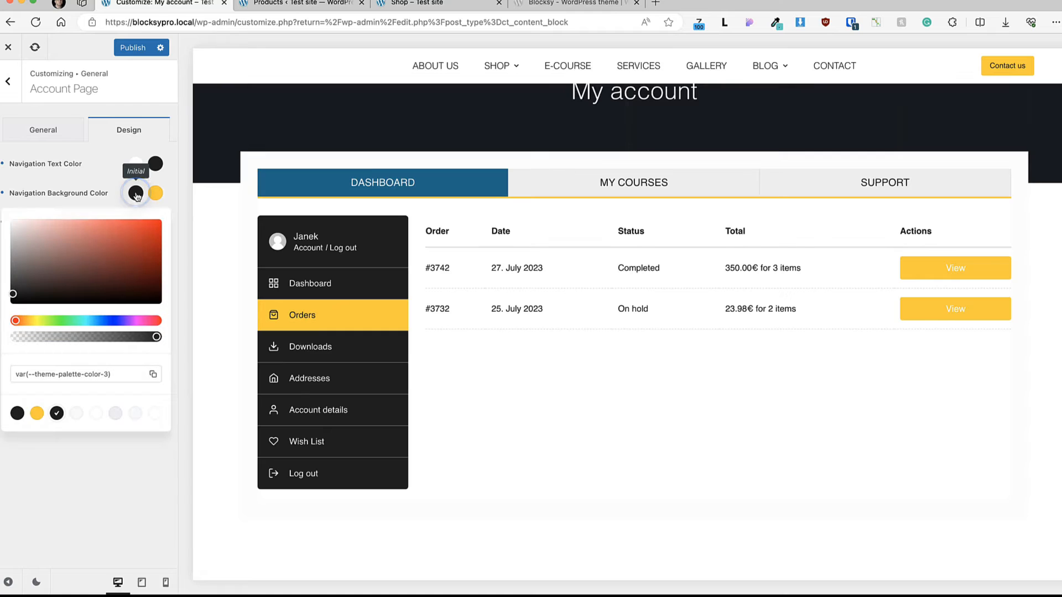
left_click(35, 414)
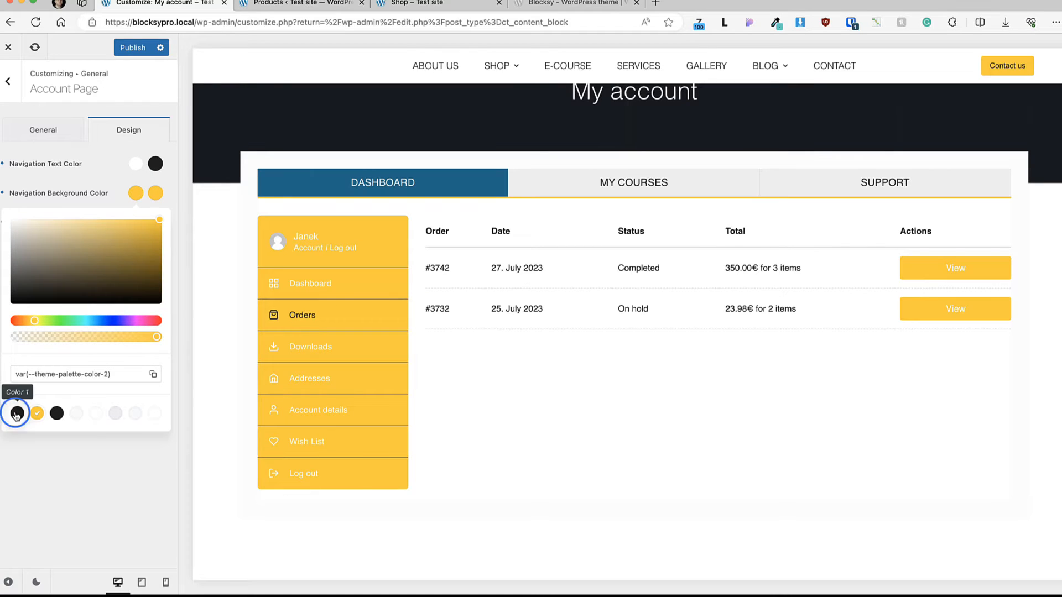
left_click(17, 413)
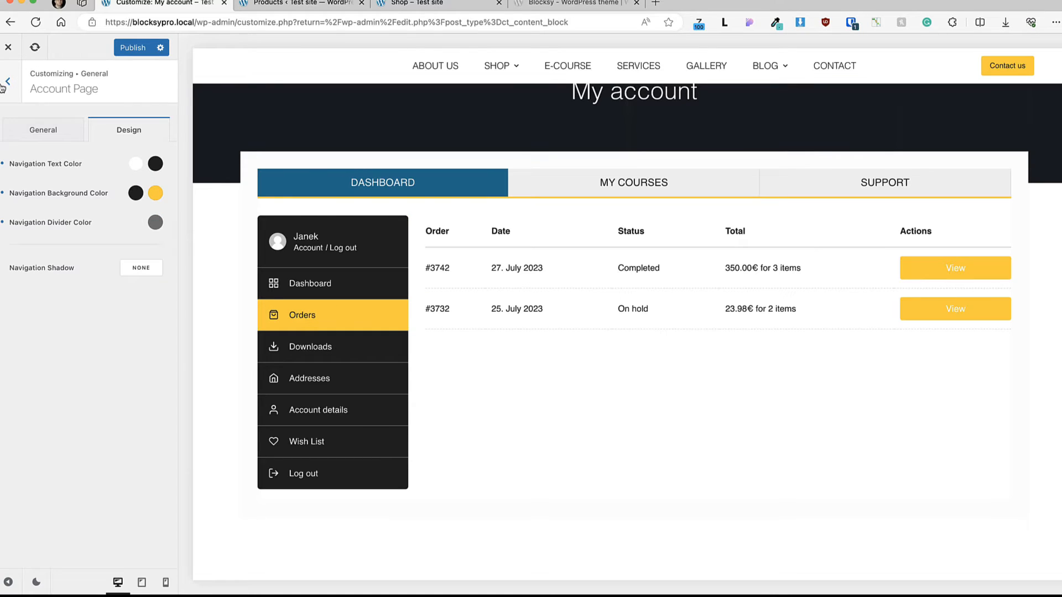
Step: Open the Checkout Page settings and review the coupon, product, billing field, privacy policy and terms options against the checkout preview
left_click(4, 85)
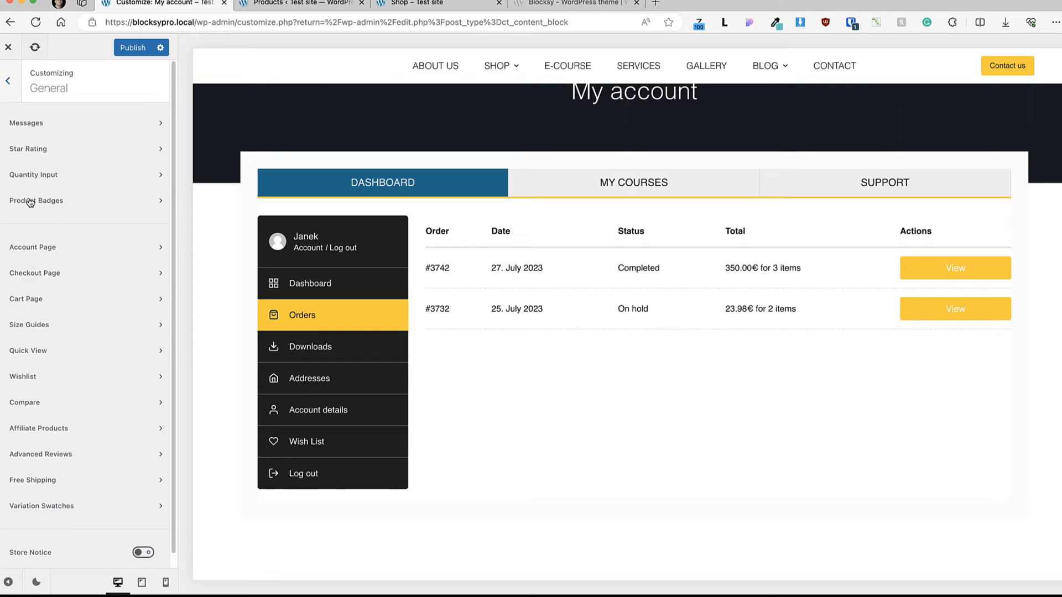
left_click(39, 273)
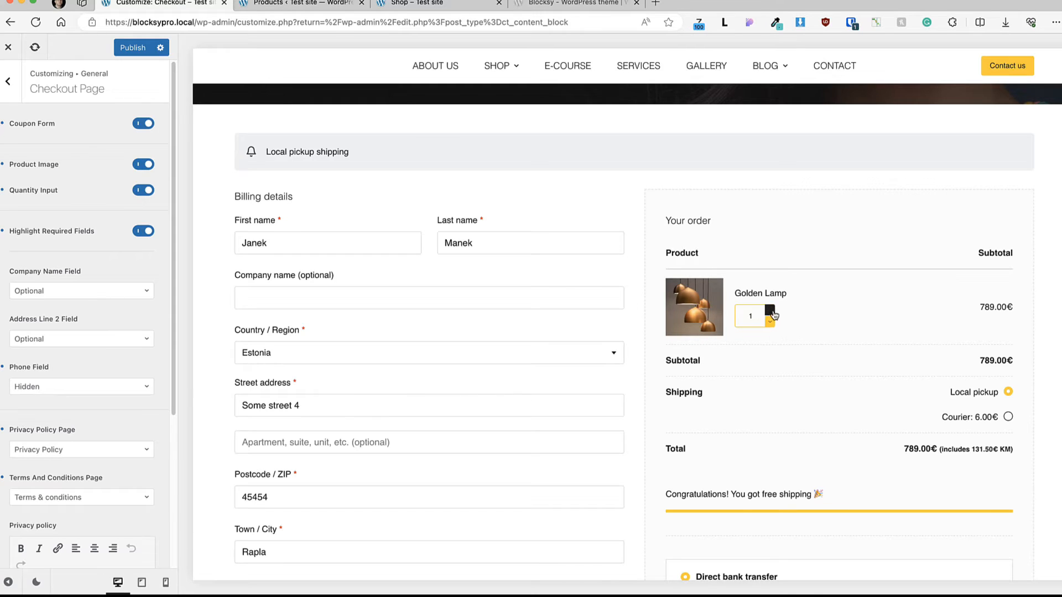
scroll(121, 274, "down", 2)
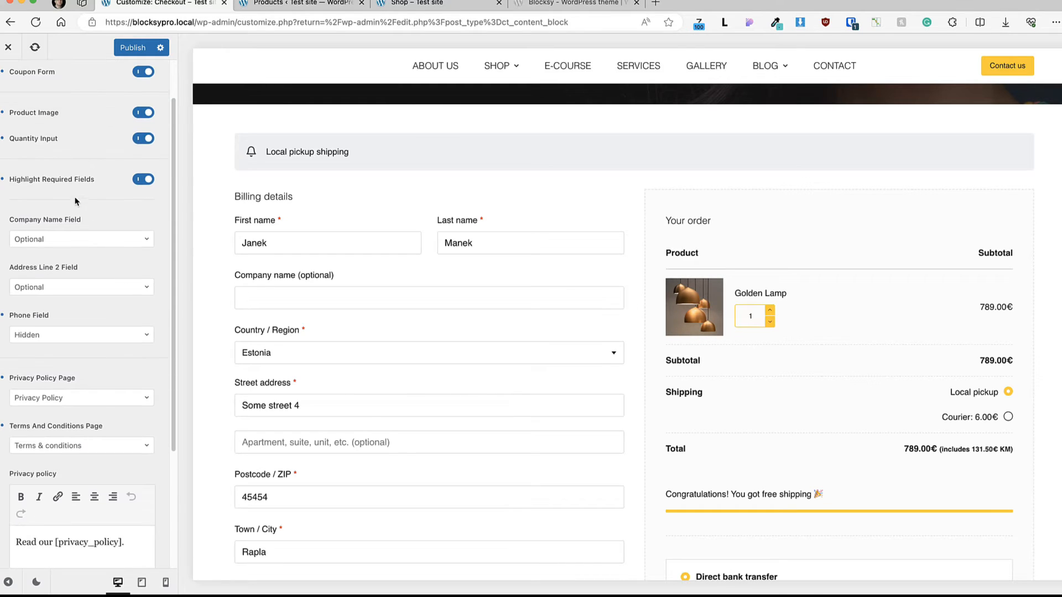
left_click(259, 303)
scroll(63, 190, "down", 2)
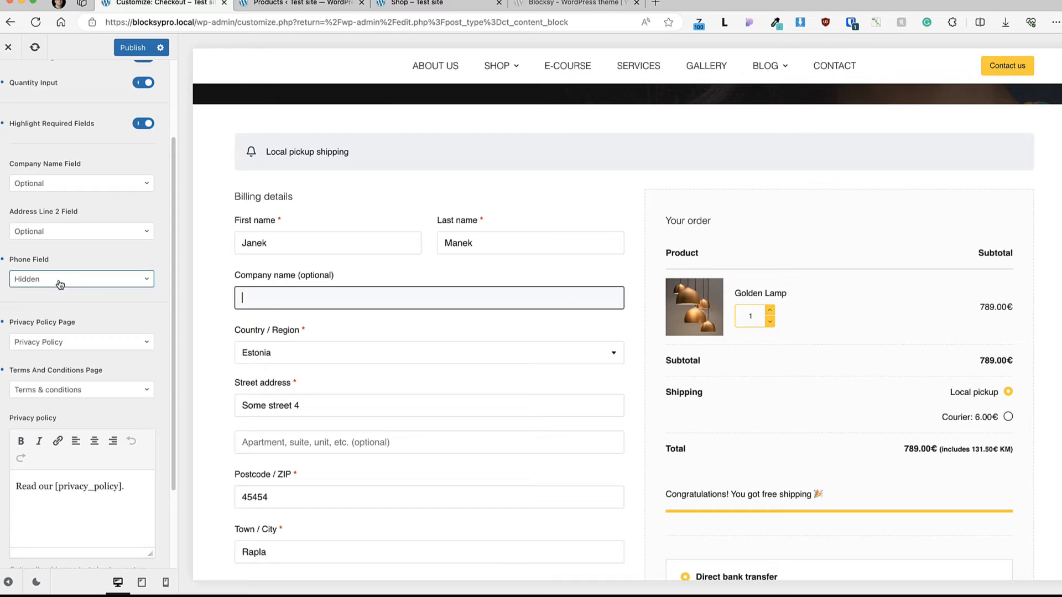
left_click(67, 186)
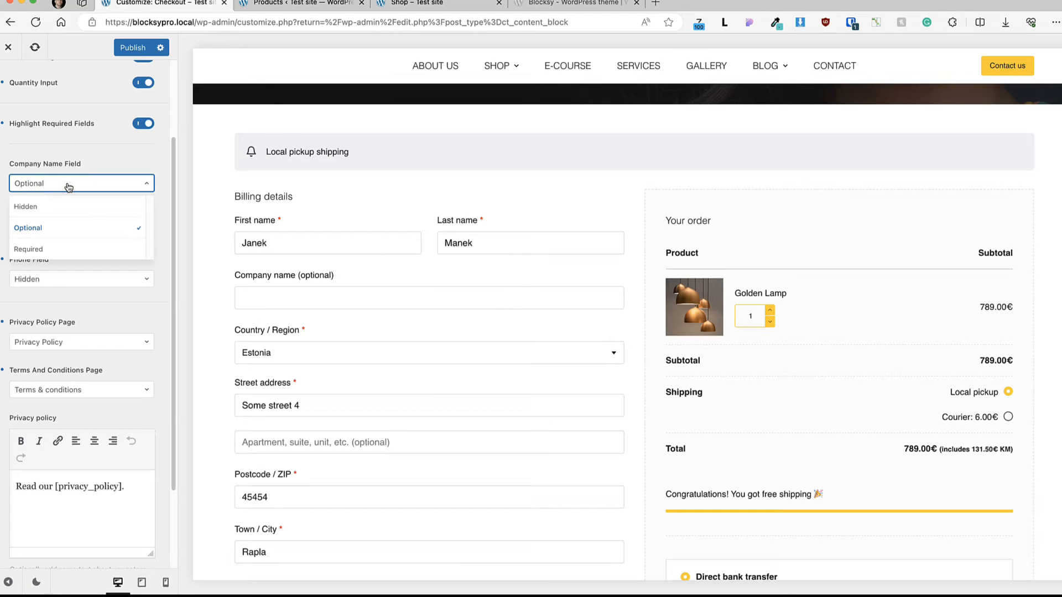
left_click(113, 161)
scroll(86, 247, "down", 2)
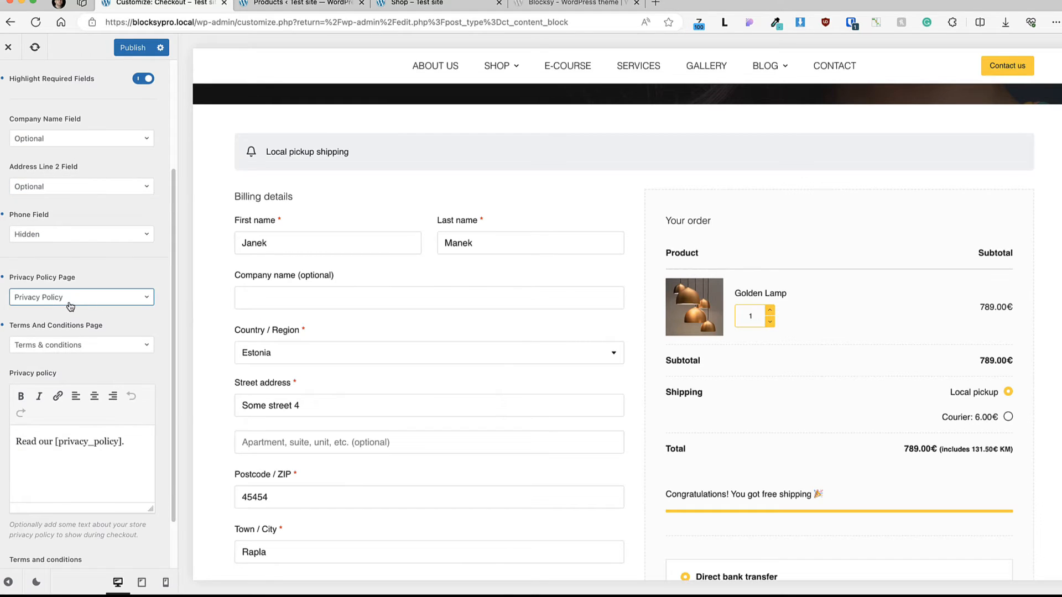
scroll(57, 349, "down", 3)
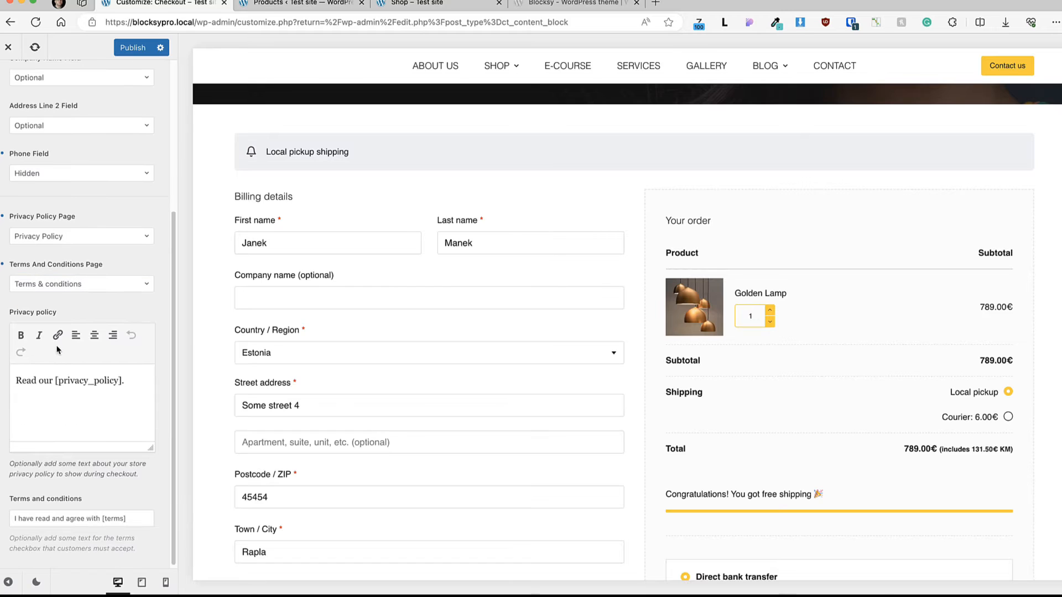
scroll(120, 342, "up", 10)
left_click(8, 82)
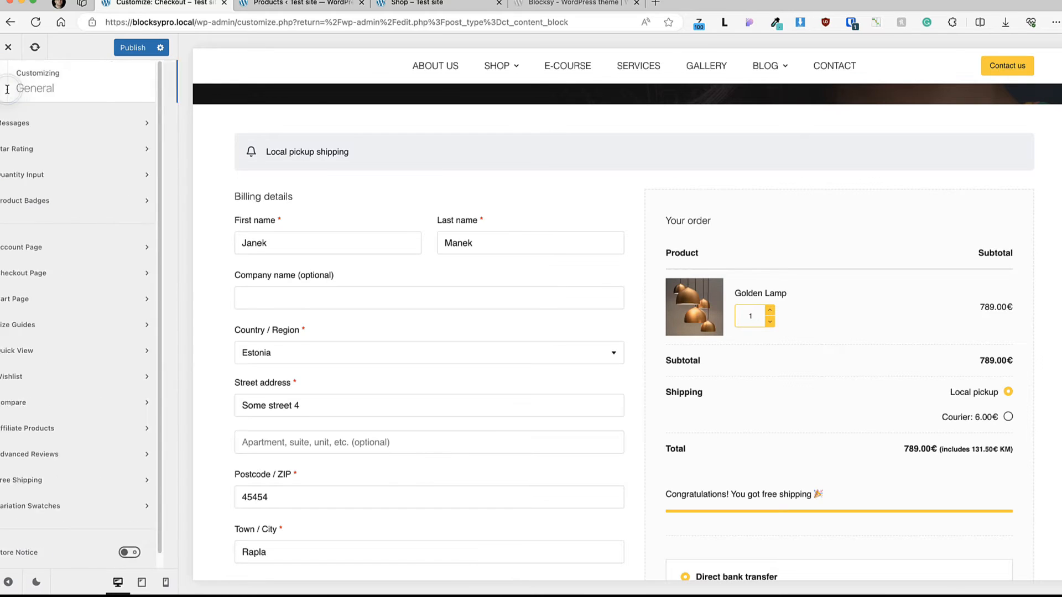
Step: Open the Cart Page settings and test Quantity Auto Update by lowering the Golden Lamp quantity to 1 in the cart preview
left_click(59, 299)
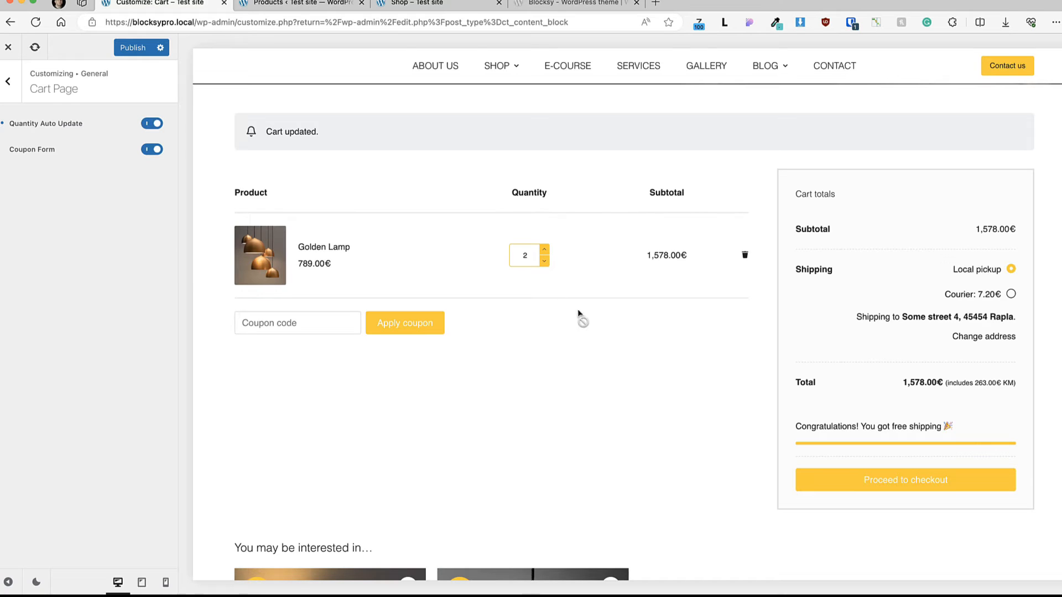
left_click(544, 262)
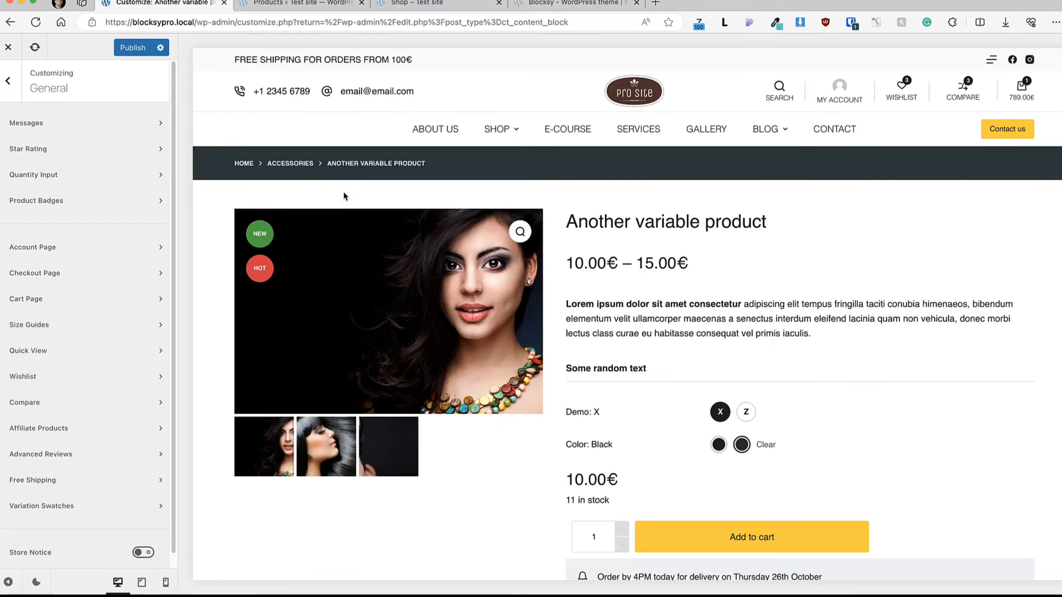
Step: Open the Size Guides settings and find the Size Guide button on the "Another variable product" preview
left_click(35, 326)
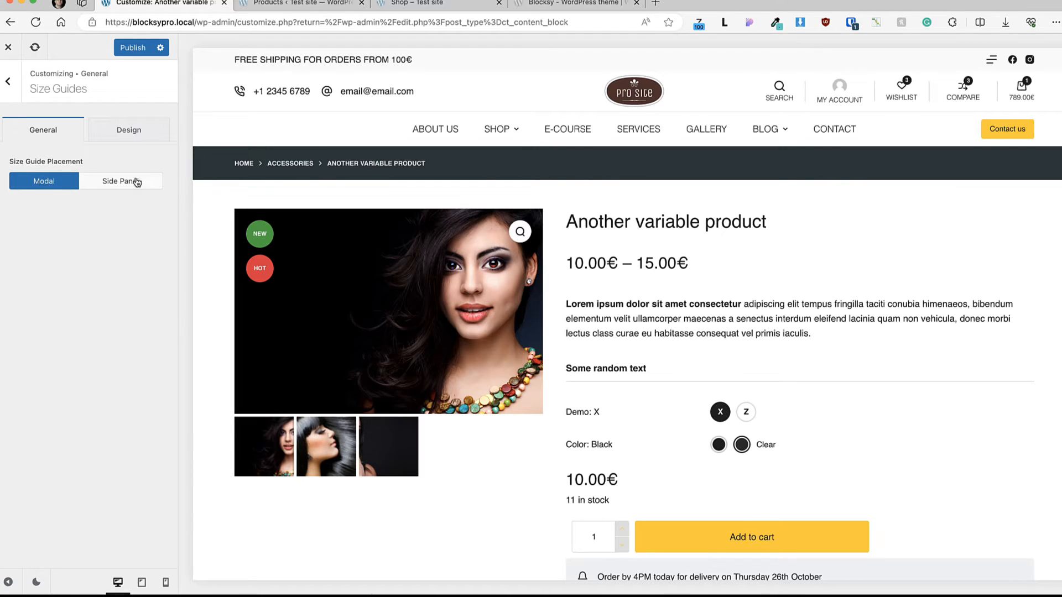
scroll(661, 325, "down", 4)
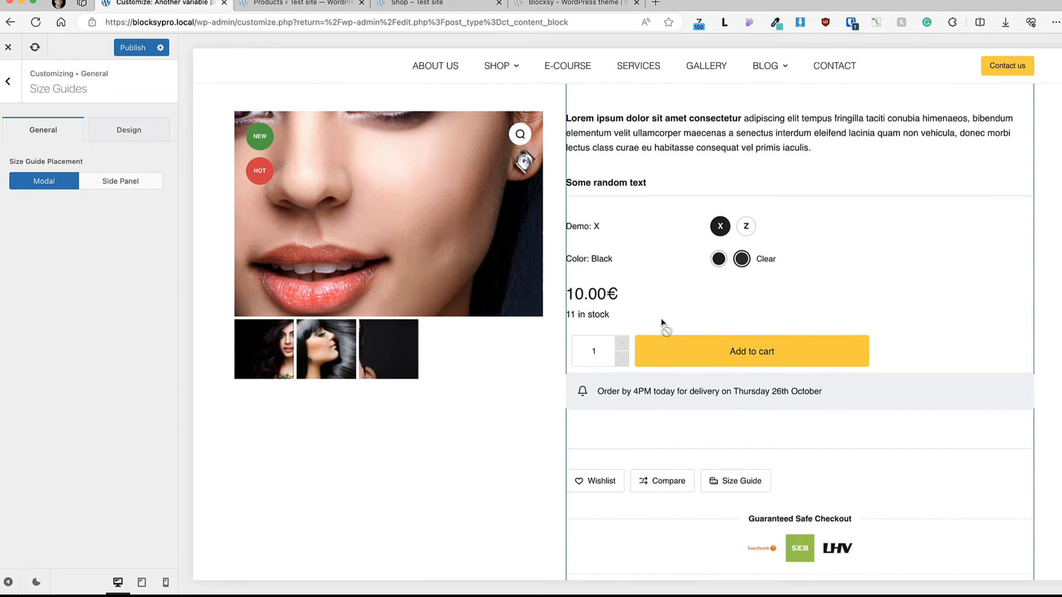
scroll(662, 326, "down", 4)
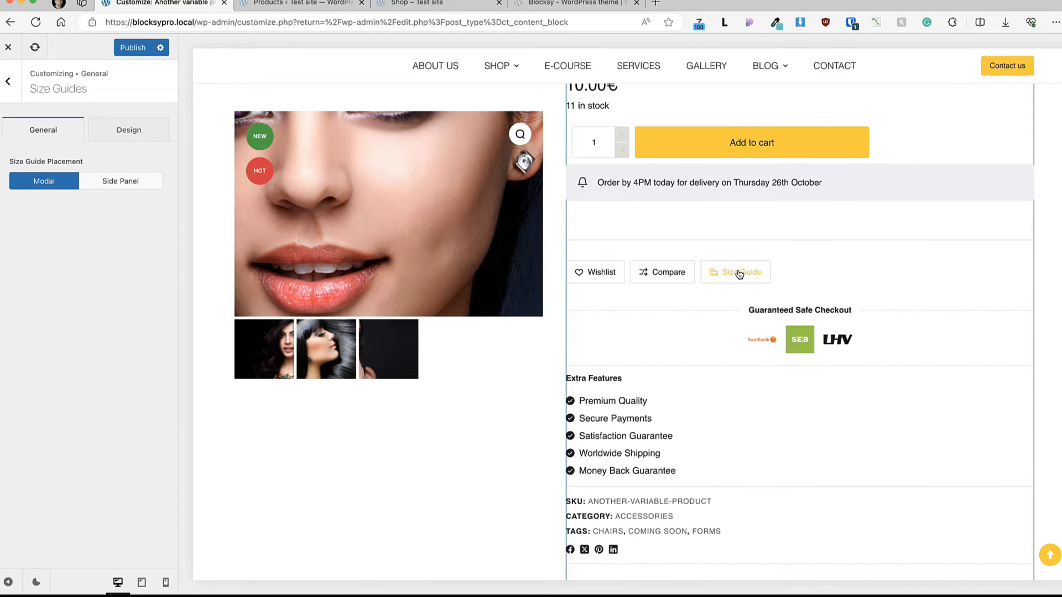
Step: Add a size guide titled "New size guide" in the WordPress admin, containing a table with rows 1, 2 and S, M
left_click(273, 5)
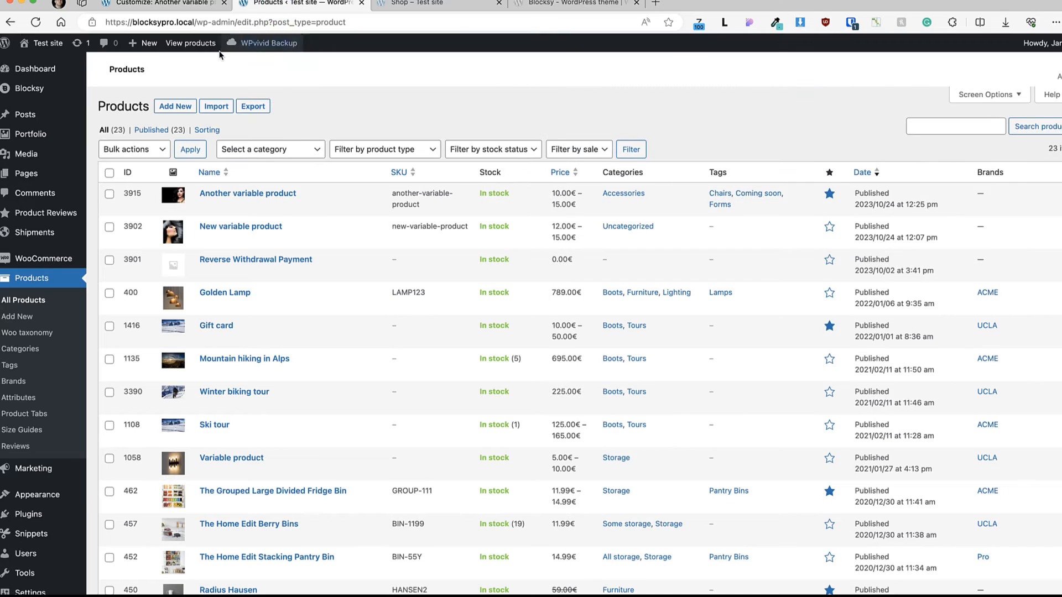
left_click(21, 430)
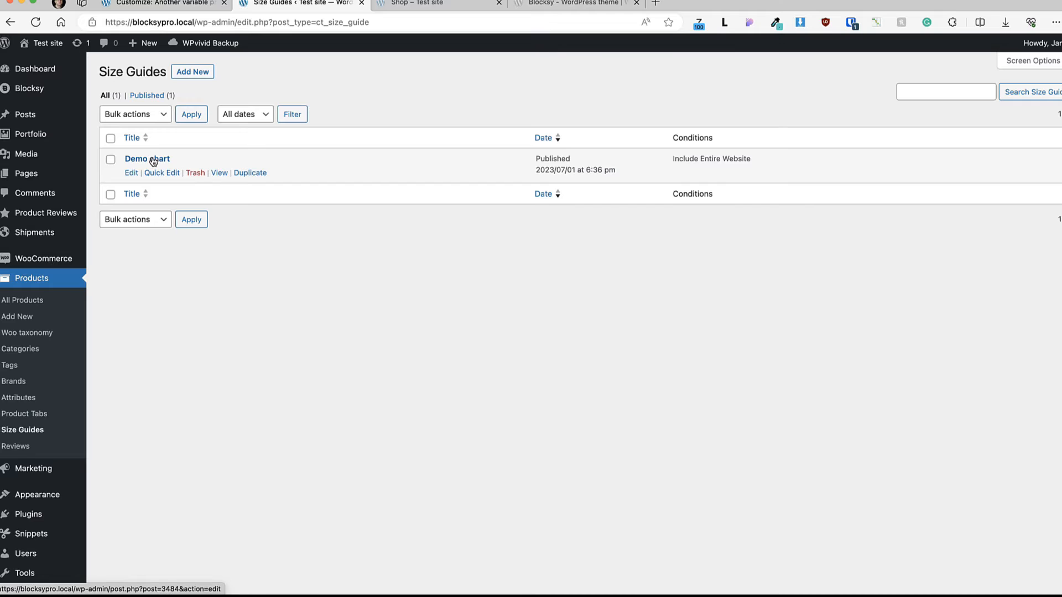
left_click(192, 71)
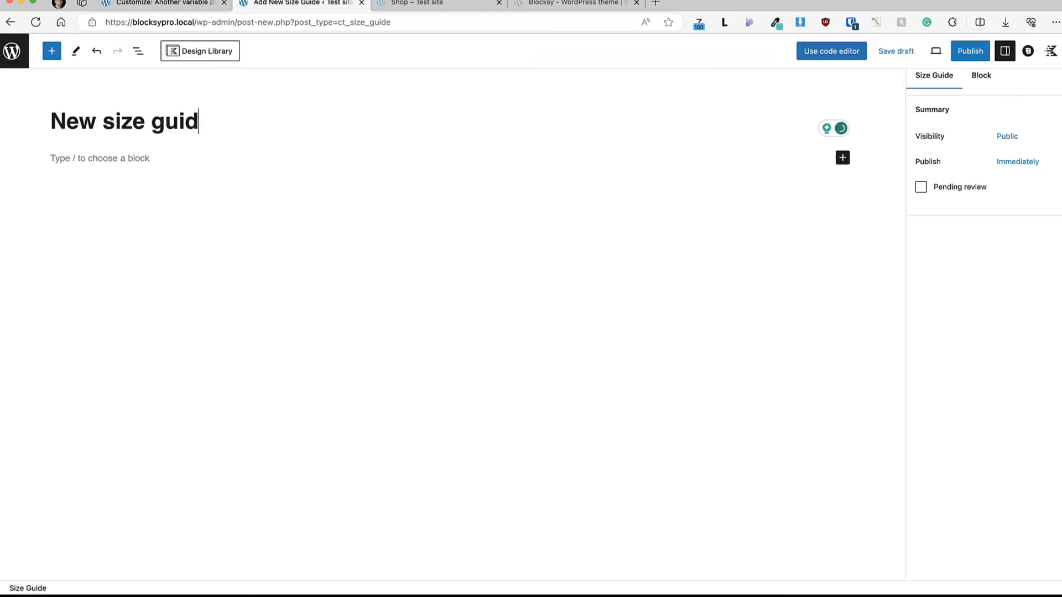
left_click(149, 166)
type("/tabe")
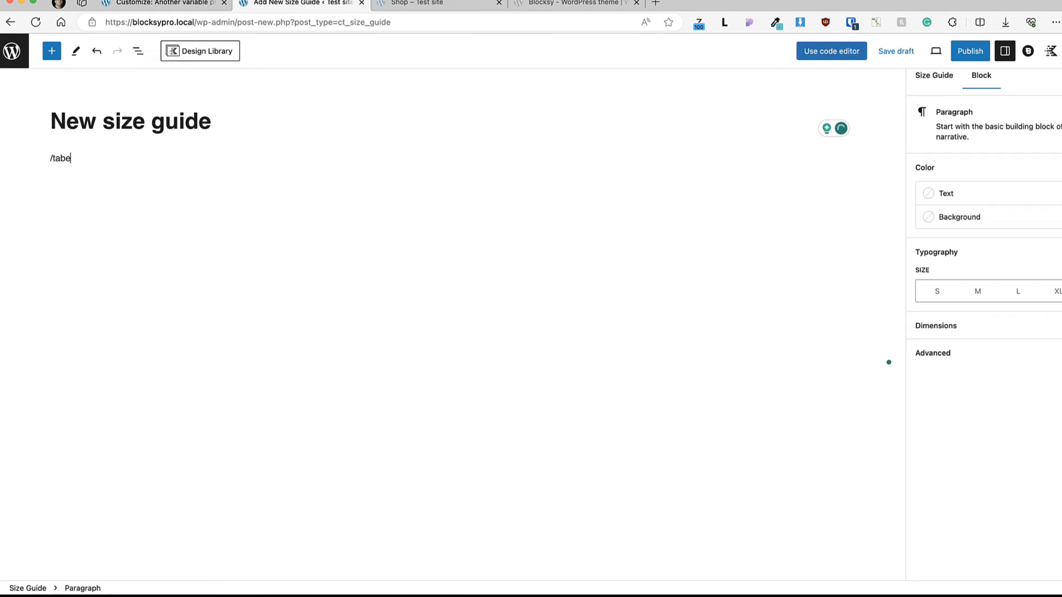
key("Return")
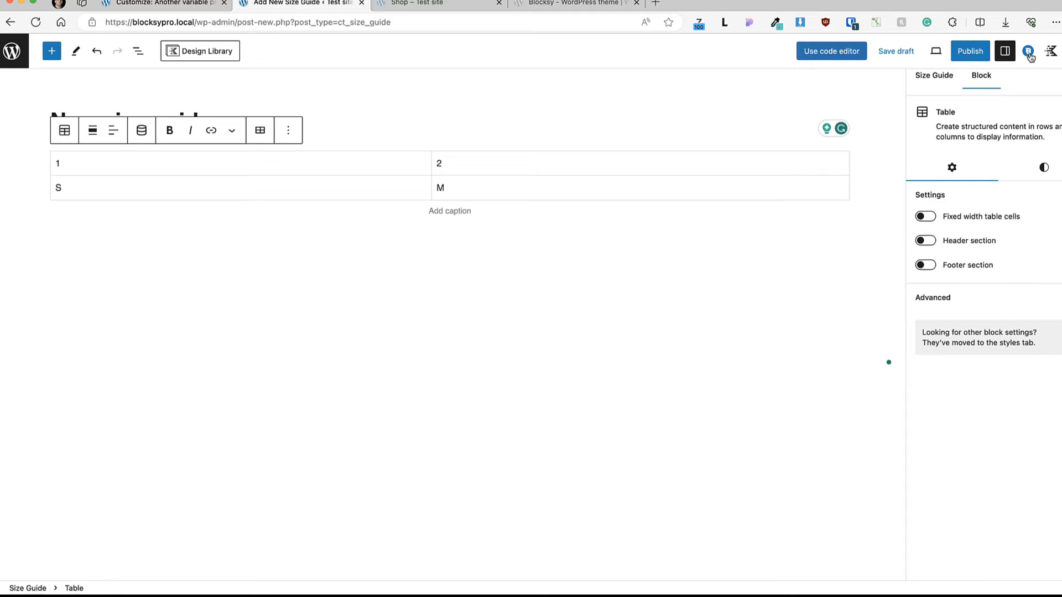
Step: Set the size guide's display condition to include Product with Taxonomy ID Accessories, save the conditions and publish the guide
left_click(1028, 52)
left_click(975, 134)
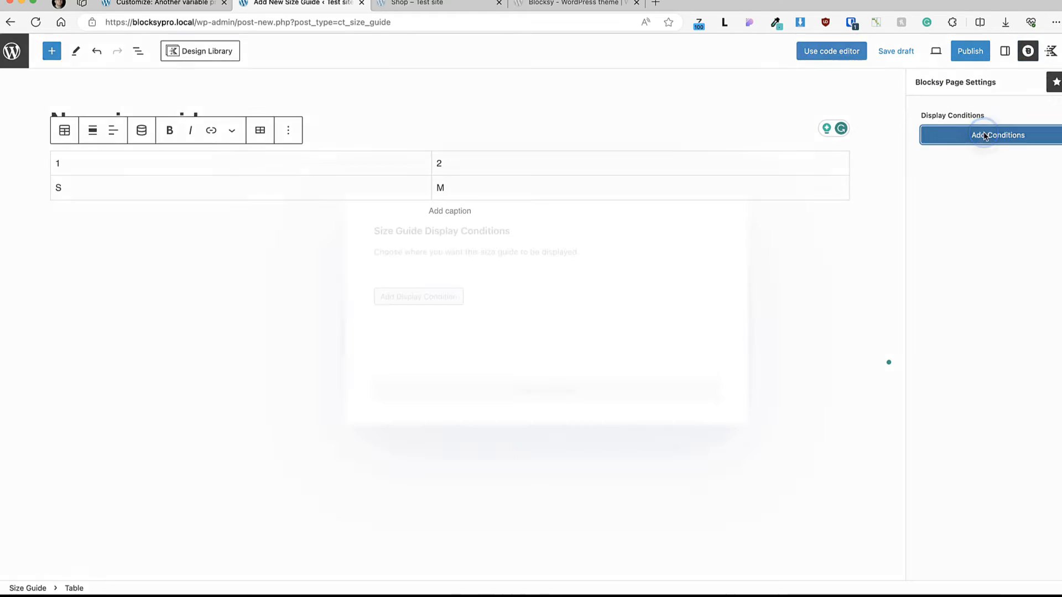
left_click(394, 304)
left_click(518, 292)
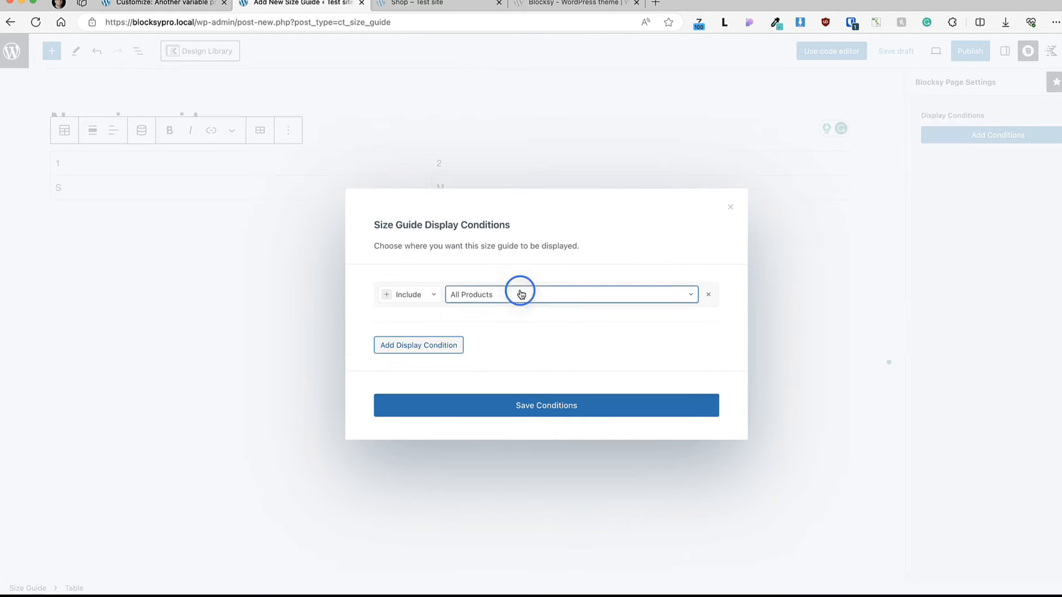
left_click(498, 421)
left_click(490, 318)
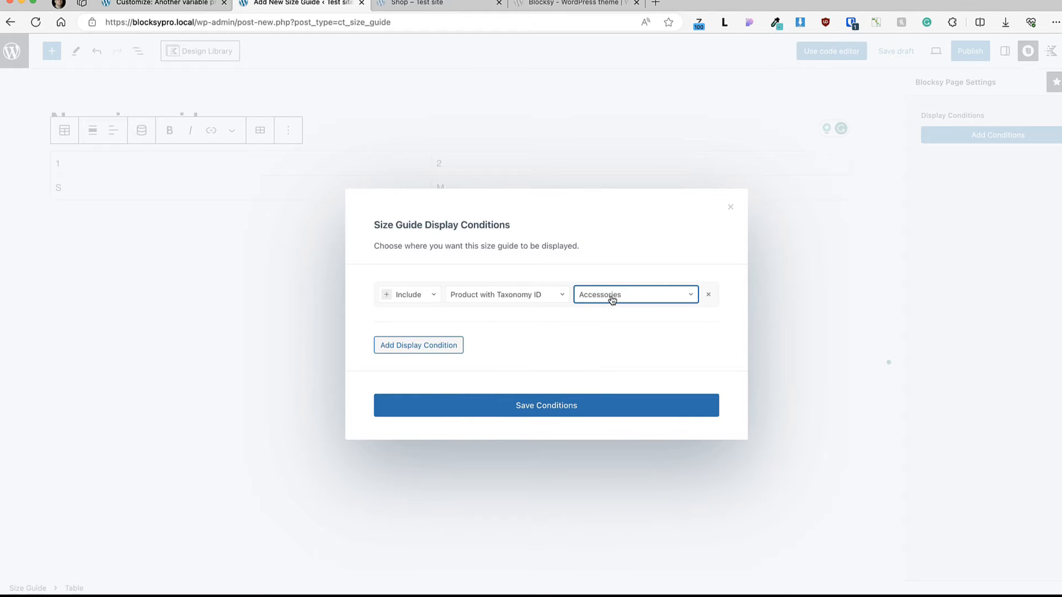
left_click(534, 407)
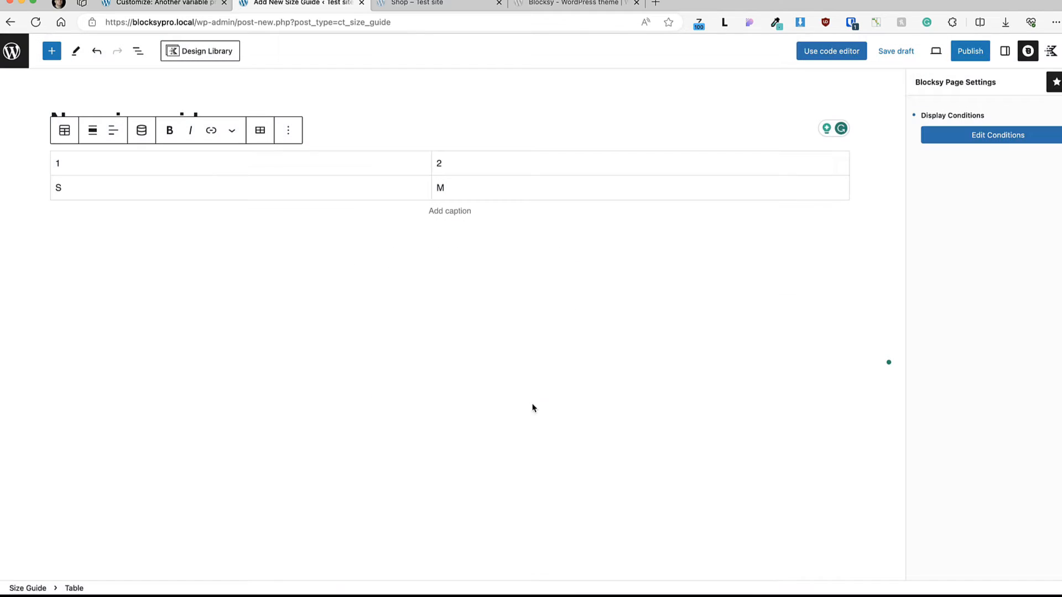
Step: Switch to the live shop, open "Another variable product" from the Accessories category and display its size guide
left_click(435, 4)
mouse_move(410, 70)
left_click(408, 164)
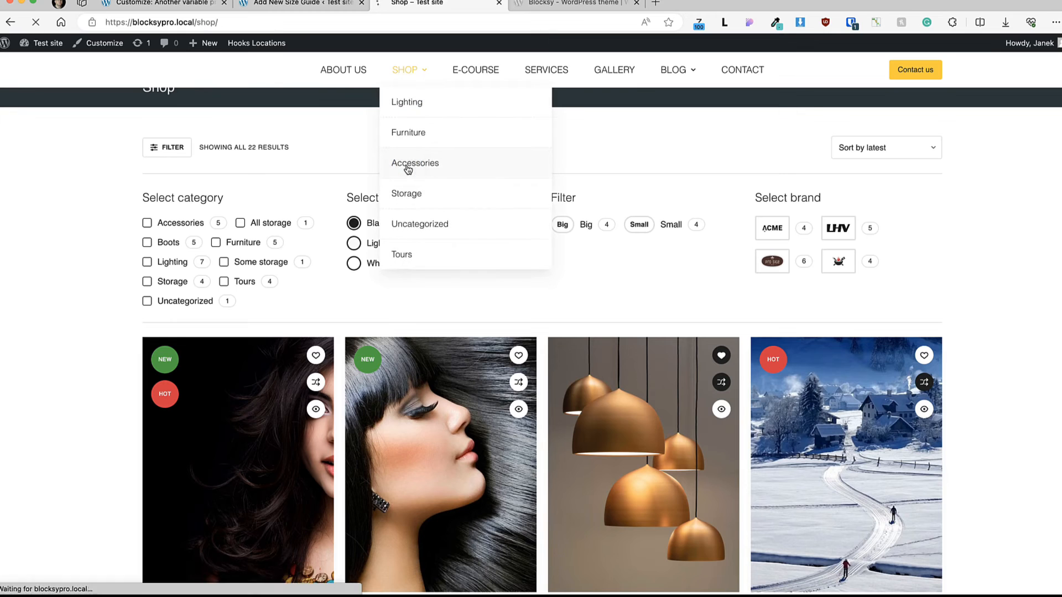
scroll(250, 253, "down", 5)
left_click(250, 252)
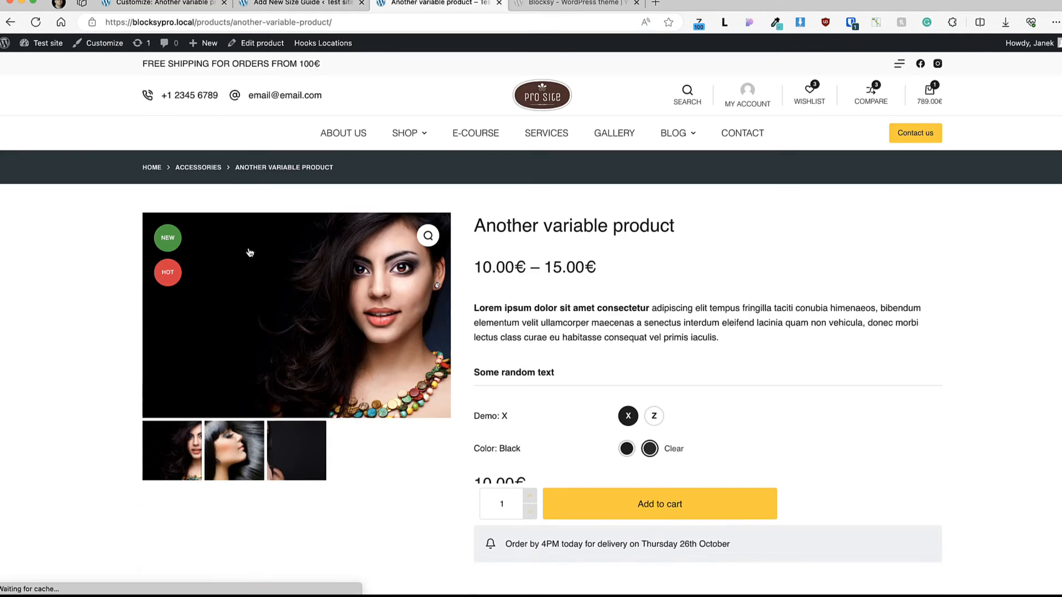
scroll(699, 310, "down", 5)
left_click(647, 332)
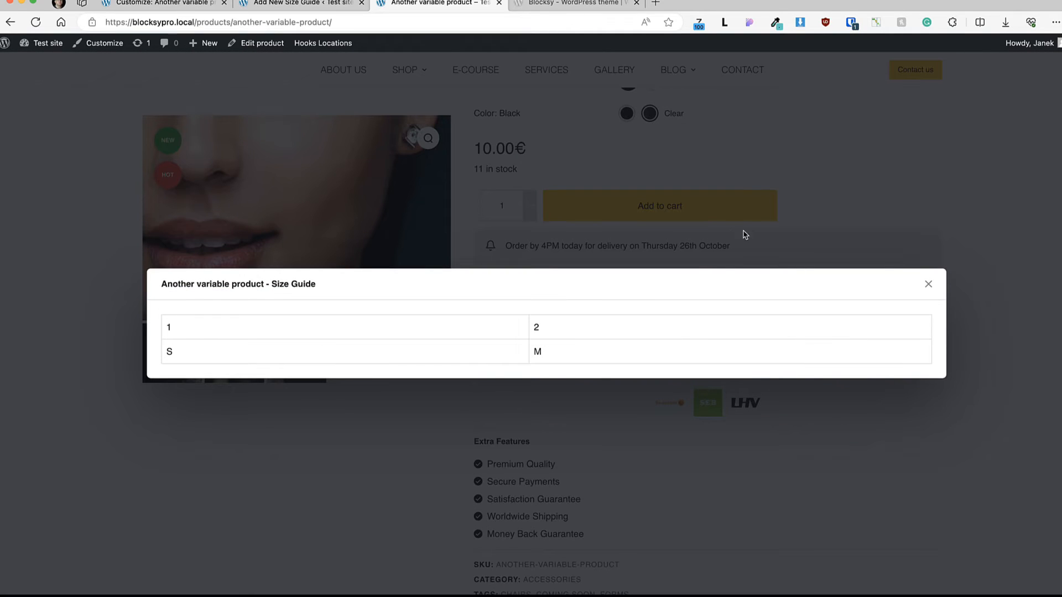
Step: Try the Side Panel placement for size guides and check it on the reloaded "Another variable product" page
left_click(185, 6)
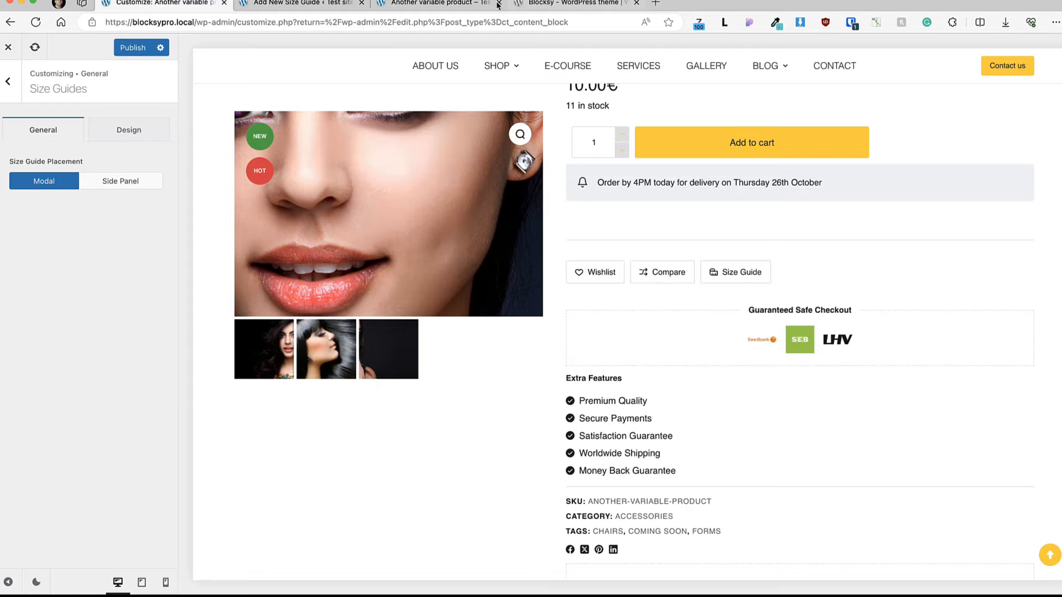
left_click(435, 3)
left_click(927, 283)
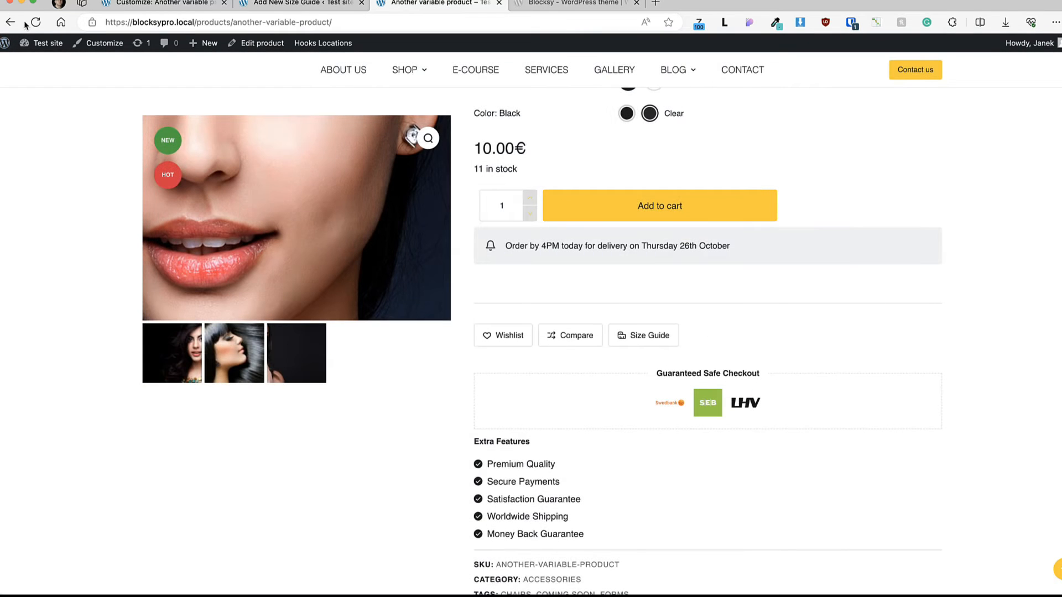
left_click(35, 22)
left_click(645, 335)
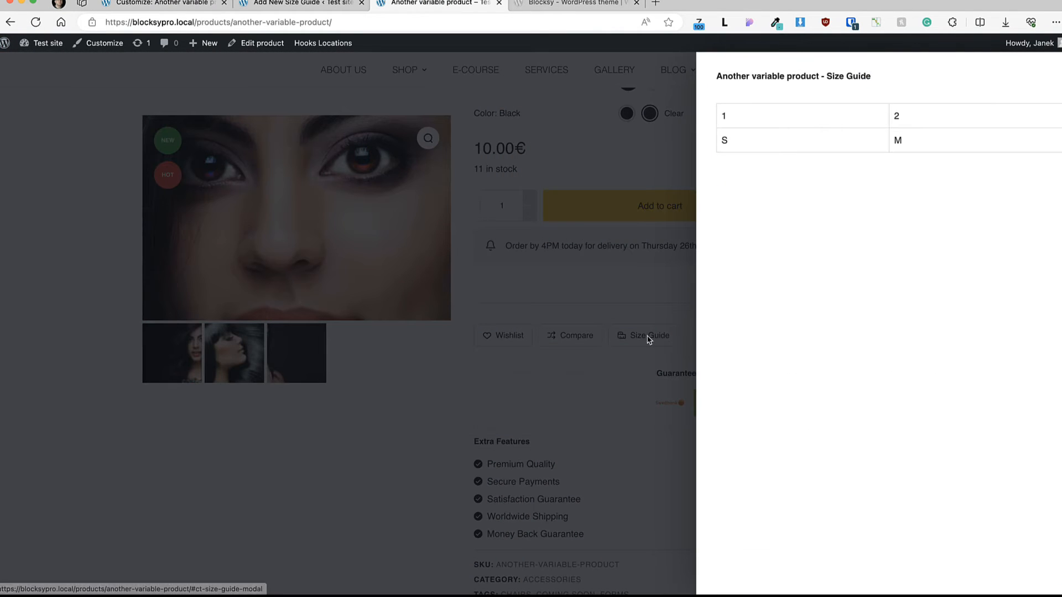
left_click(1060, 76)
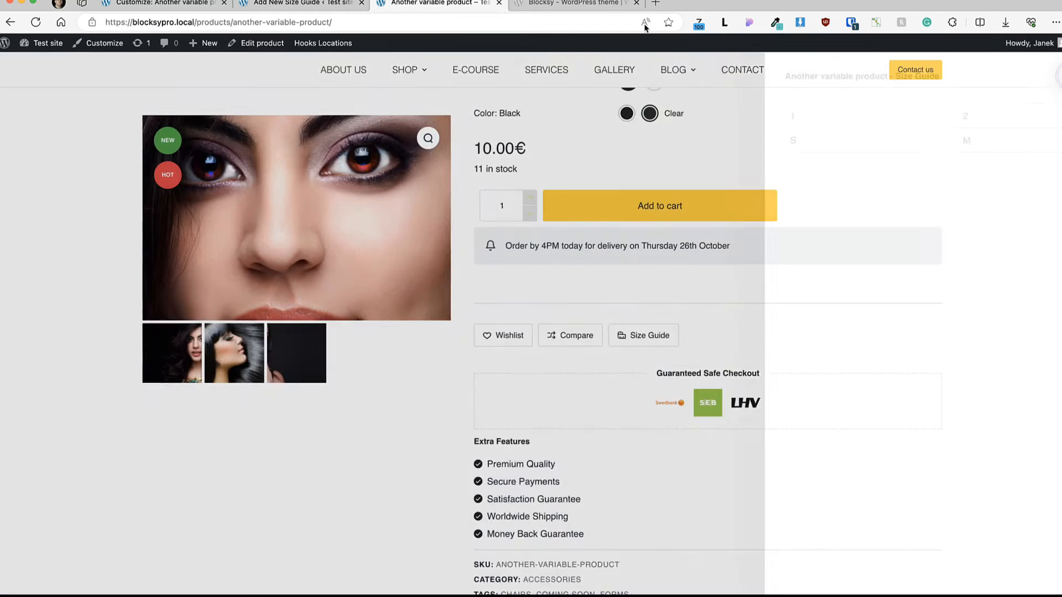
Step: Set the Size Guide Placement to Modal in the customizer, publish it and return to the General settings list
left_click(161, 4)
left_click(38, 177)
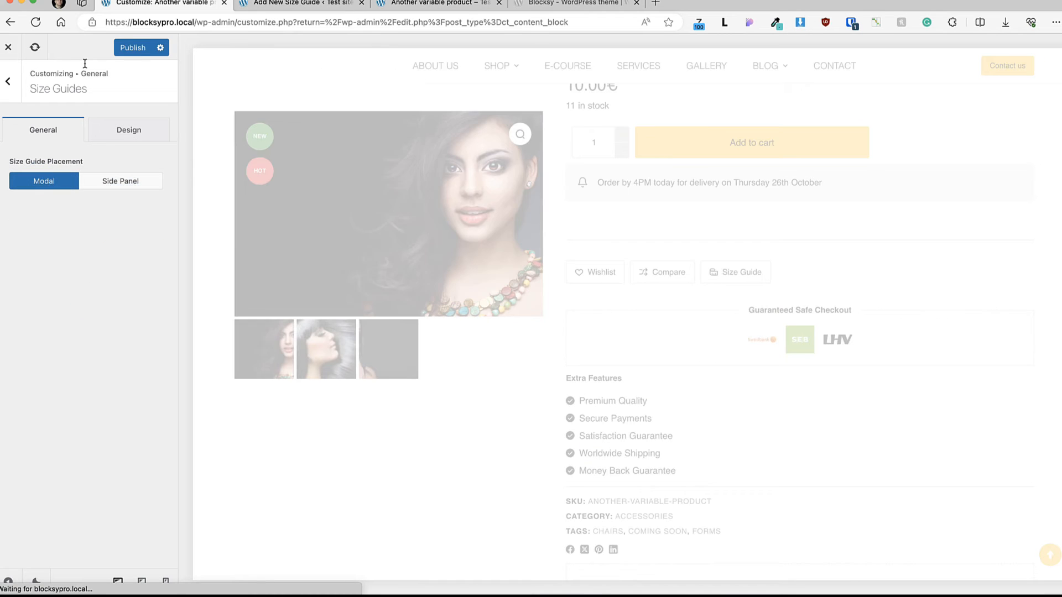
left_click(133, 47)
key("Escape")
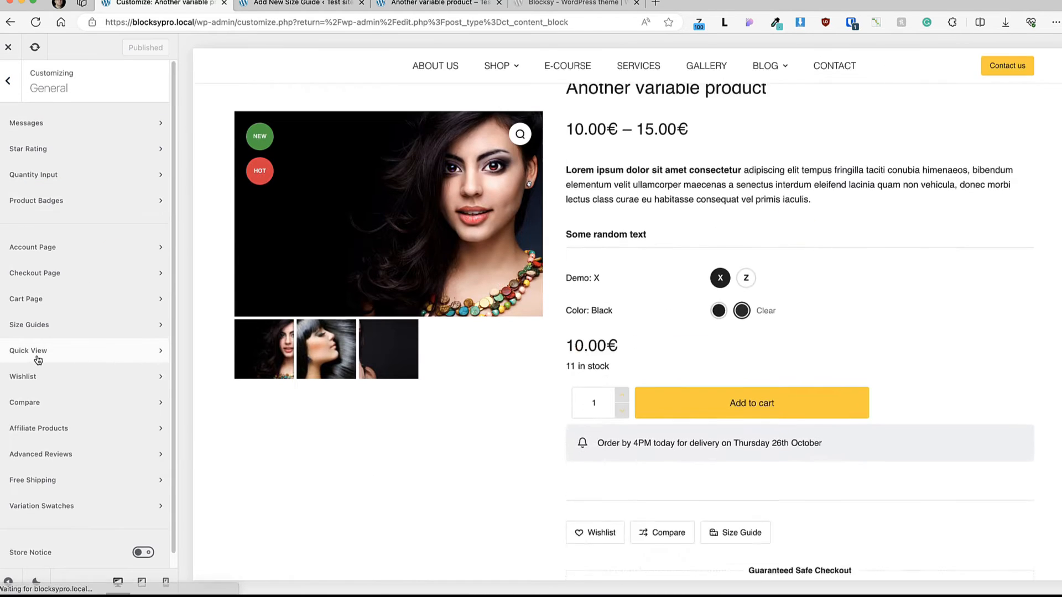
Step: Open the Quick View settings and try the quick view pop-up in the related products preview and its product navigation on the shop page
left_click(38, 353)
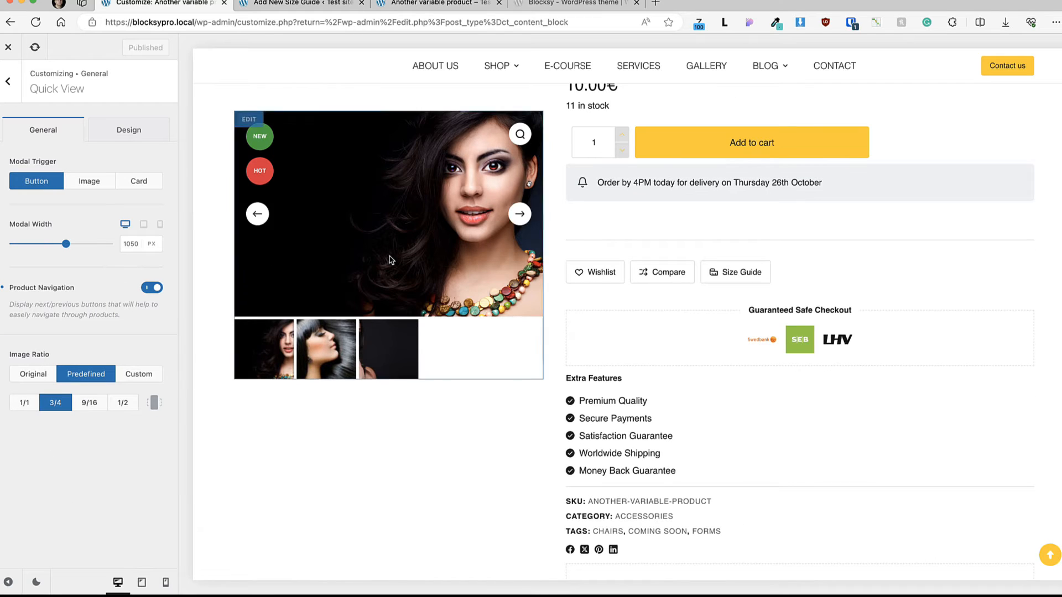
scroll(387, 256, "down", 15)
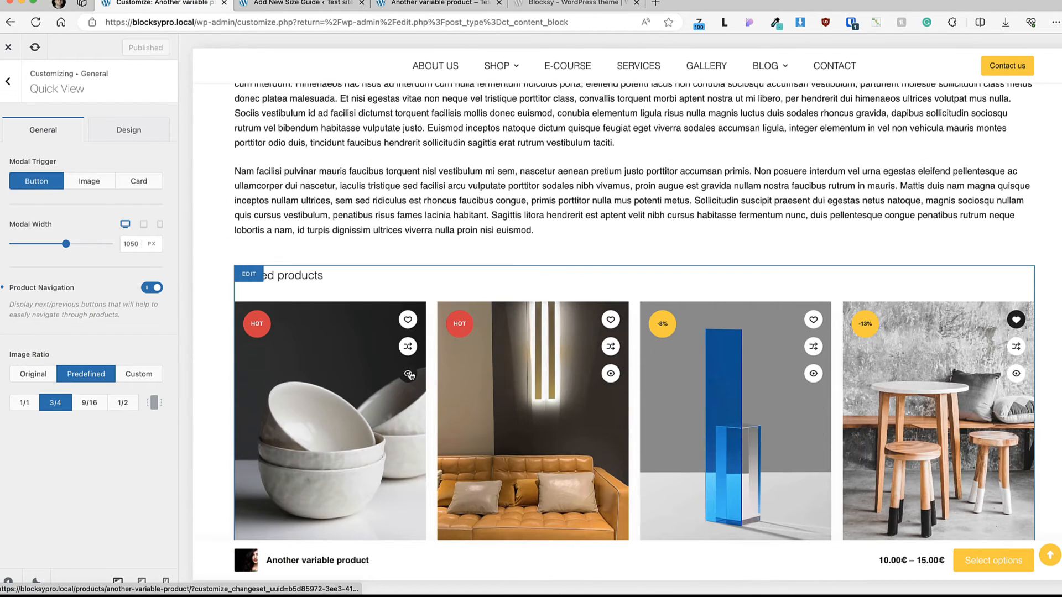
left_click(409, 375)
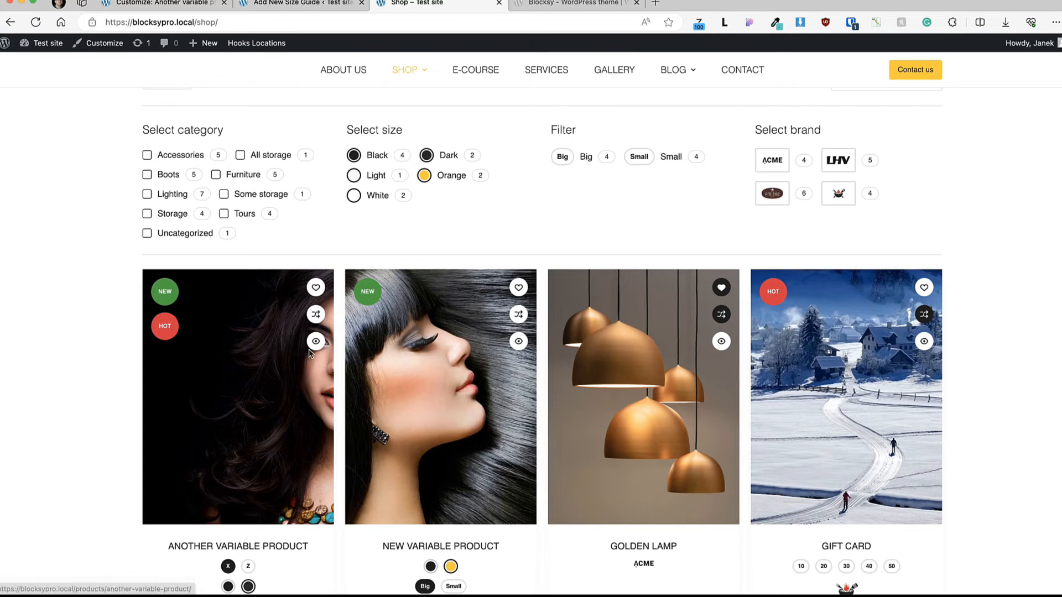
left_click(314, 345)
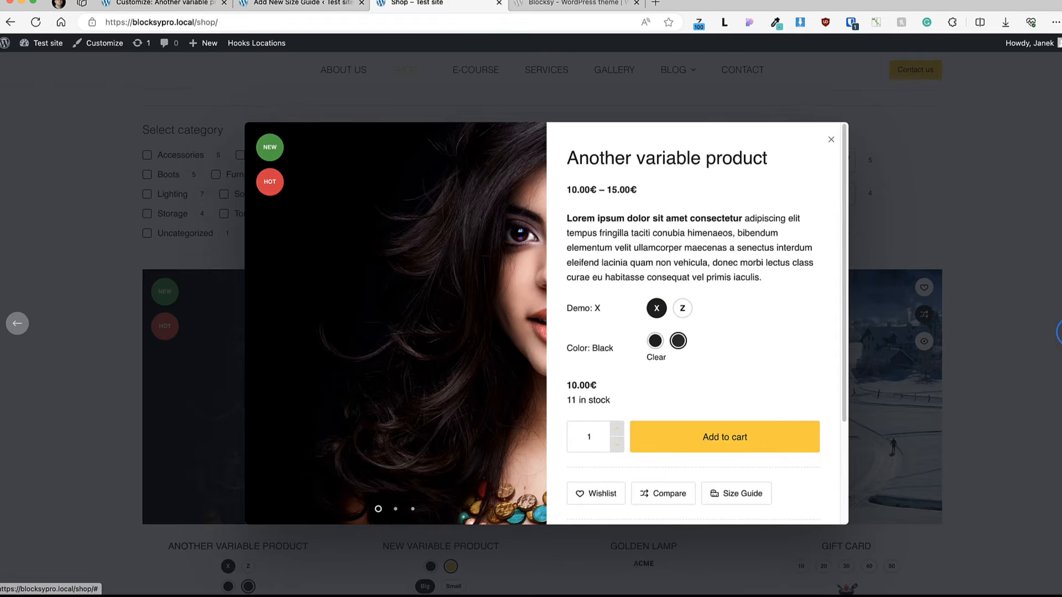
left_click(1059, 330)
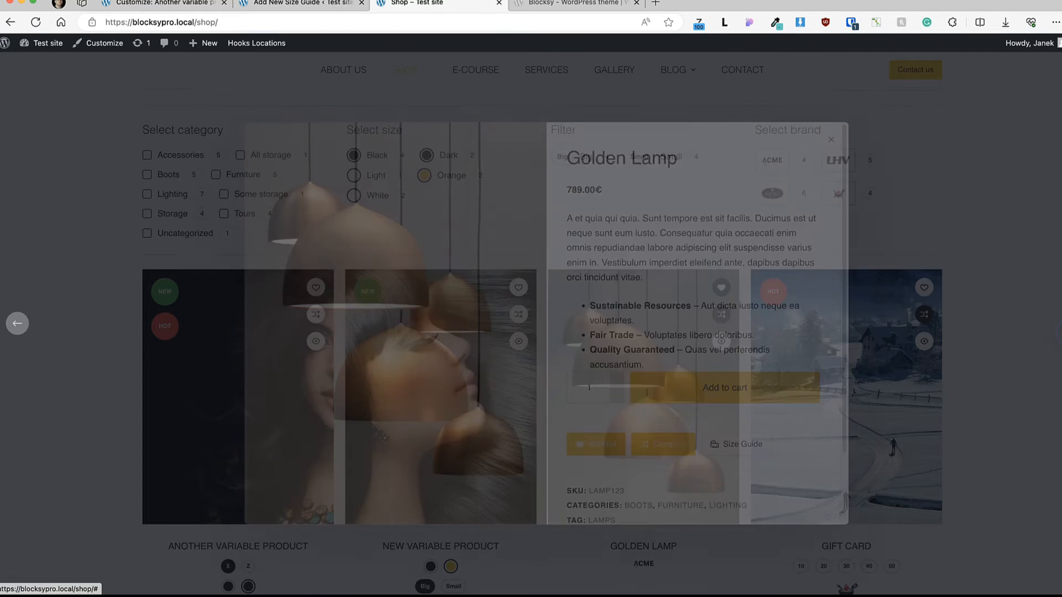
Step: Advance the shop's quick view to the next product, and review the Quick View design options in the customizer
left_click(1058, 327)
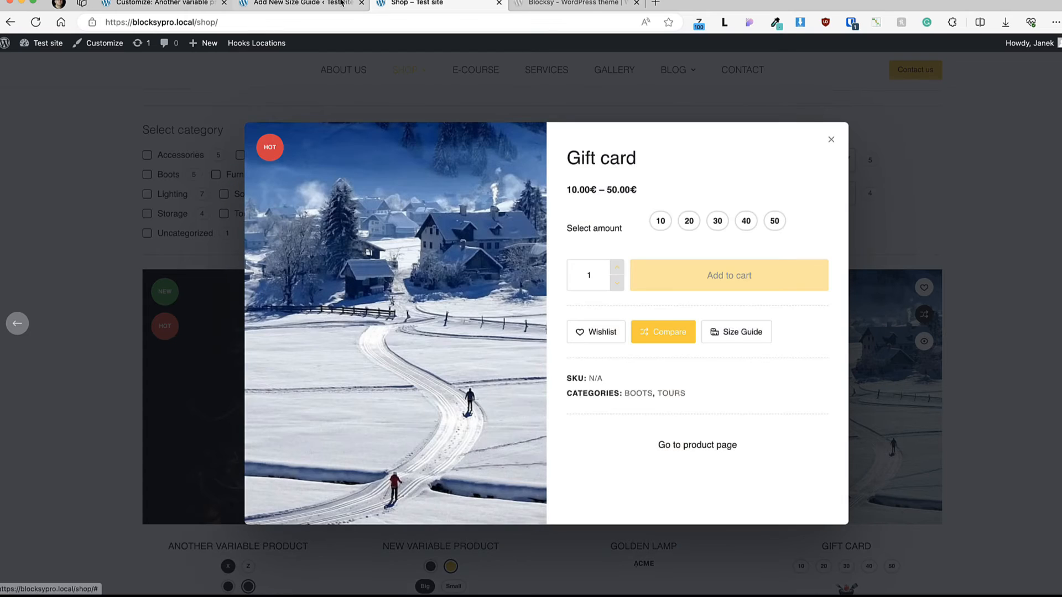
left_click(135, 4)
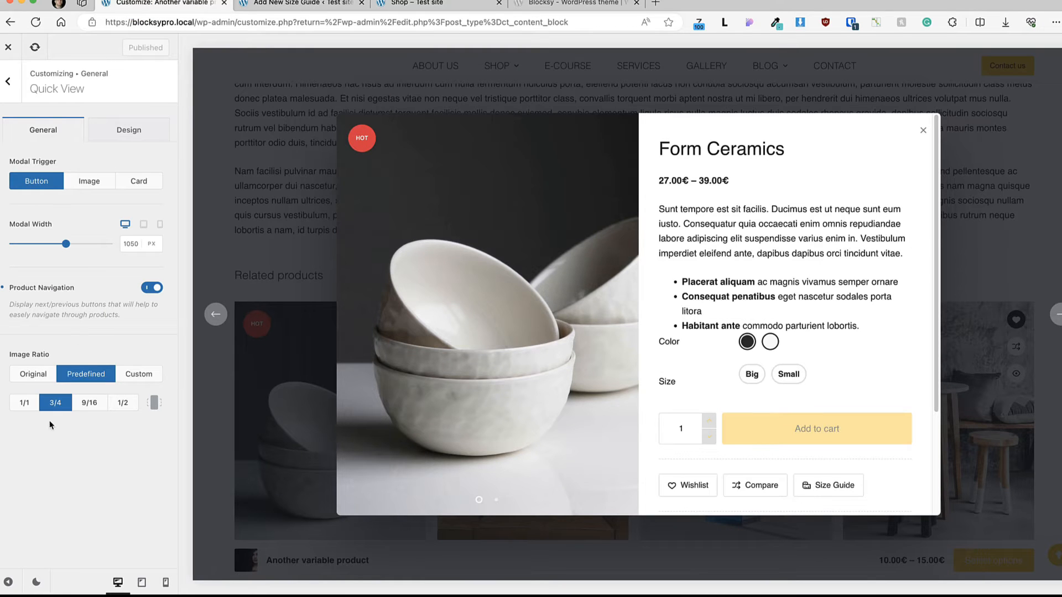
left_click(138, 131)
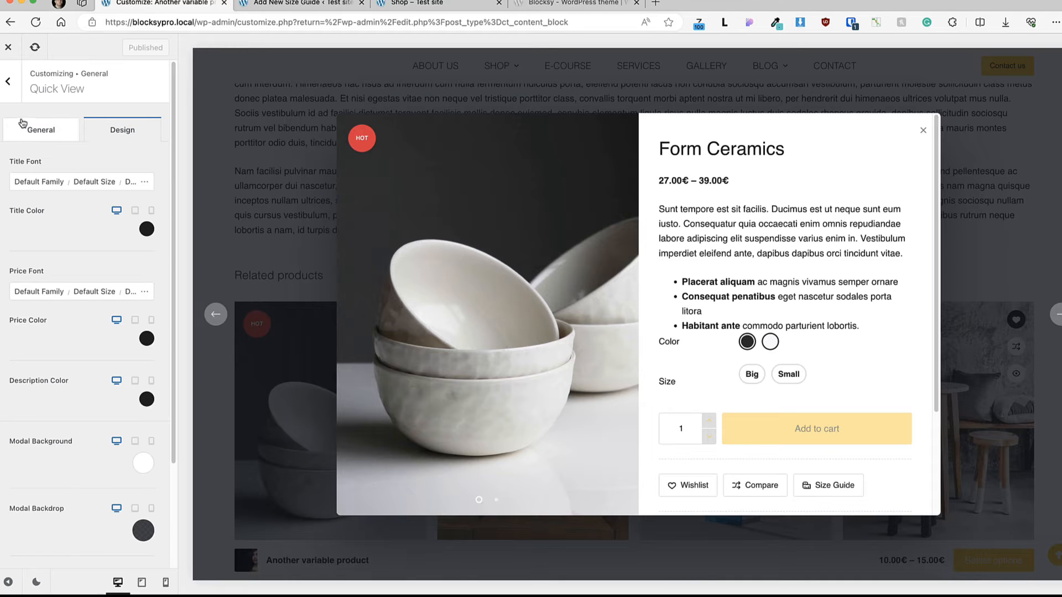
left_click(923, 131)
key("Escape")
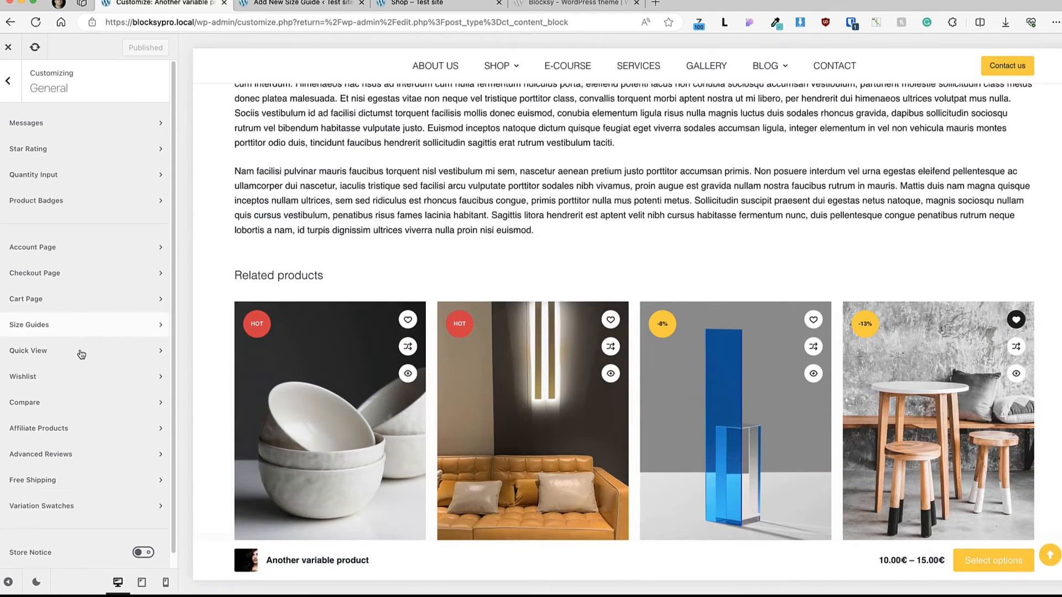
Step: Open the Wishlist settings and locate the Wishlist element in the header builder's main row
left_click(52, 378)
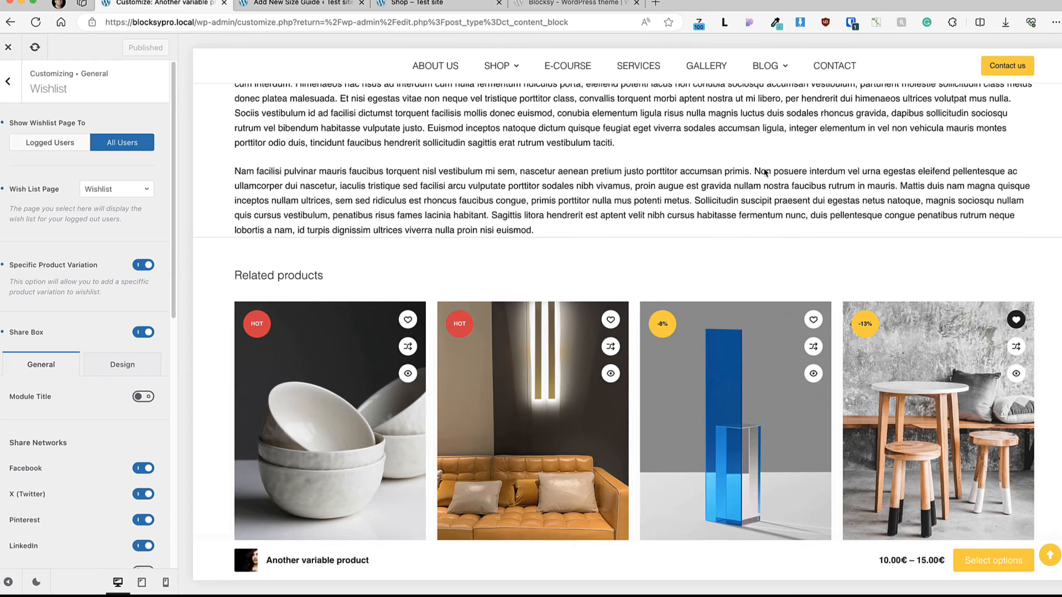
scroll(769, 173, "up", 15)
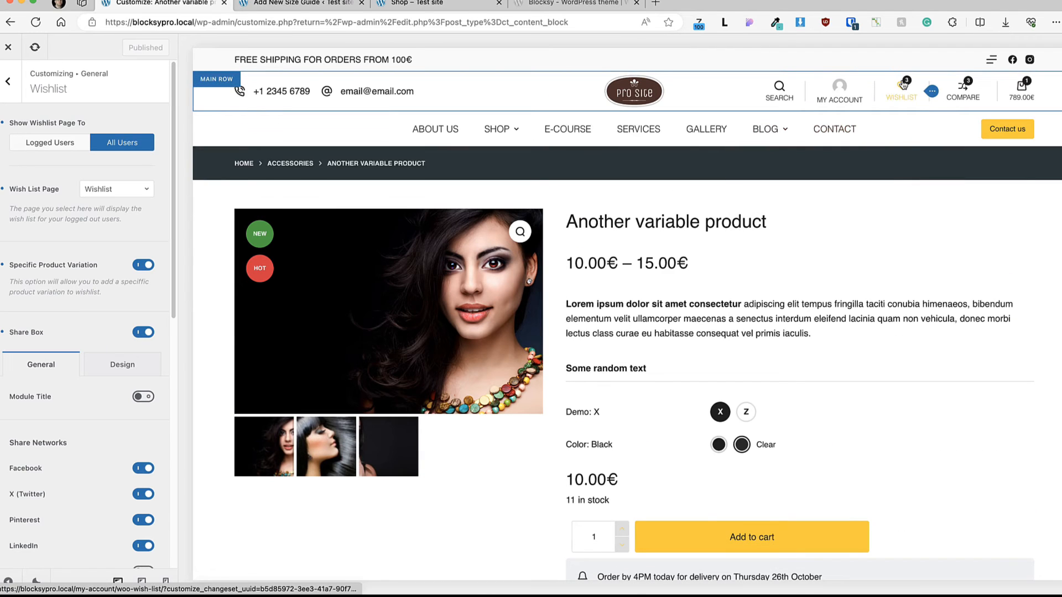
left_click(218, 80)
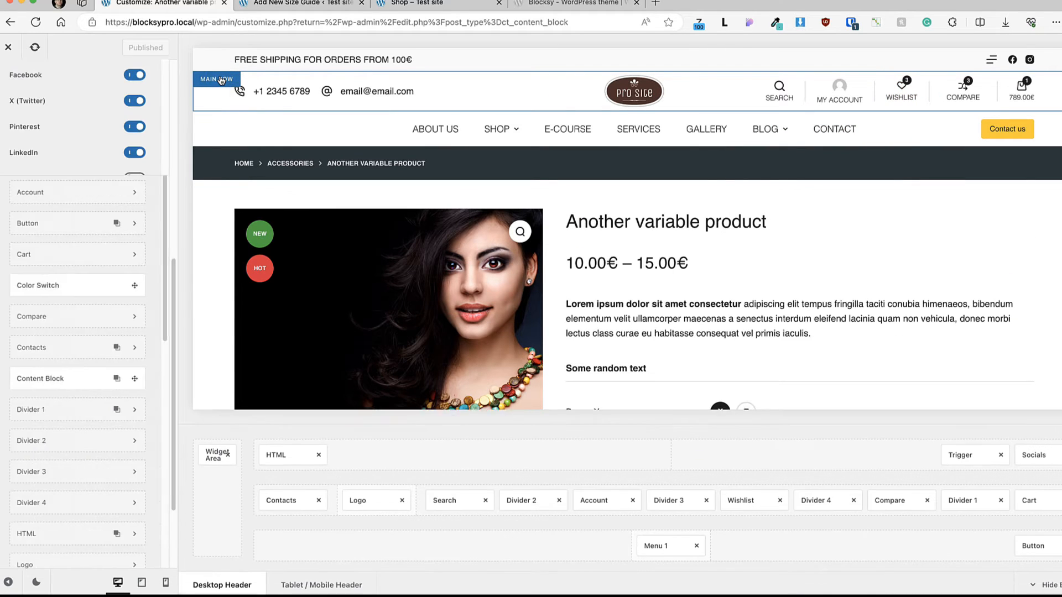
left_click(744, 497)
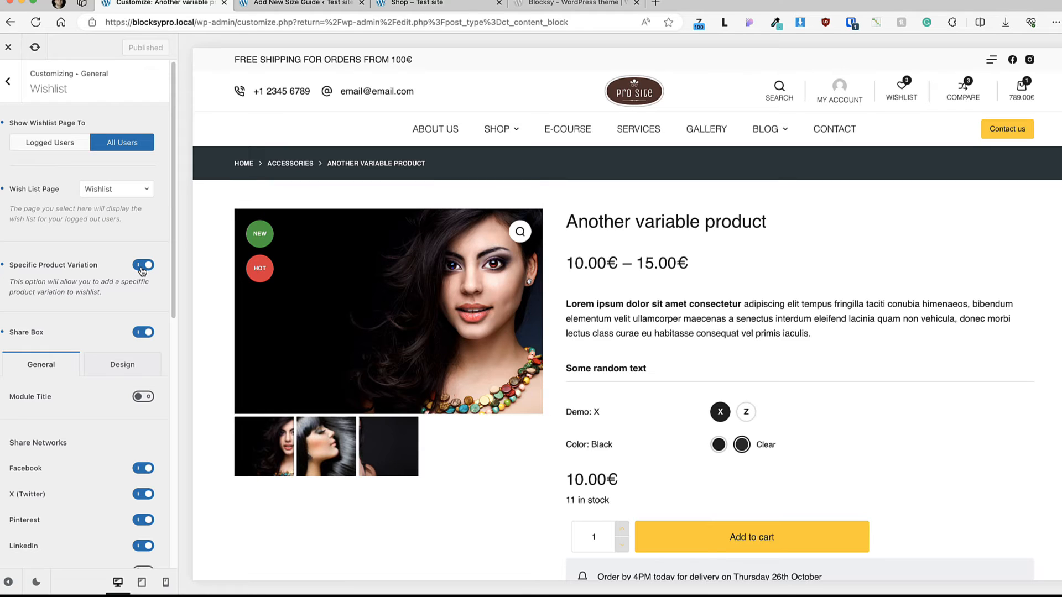
Step: Examine the Wishlist share box networks and design options, plus the wishlist buttons on the product and related product previews
scroll(138, 326, "down", 4)
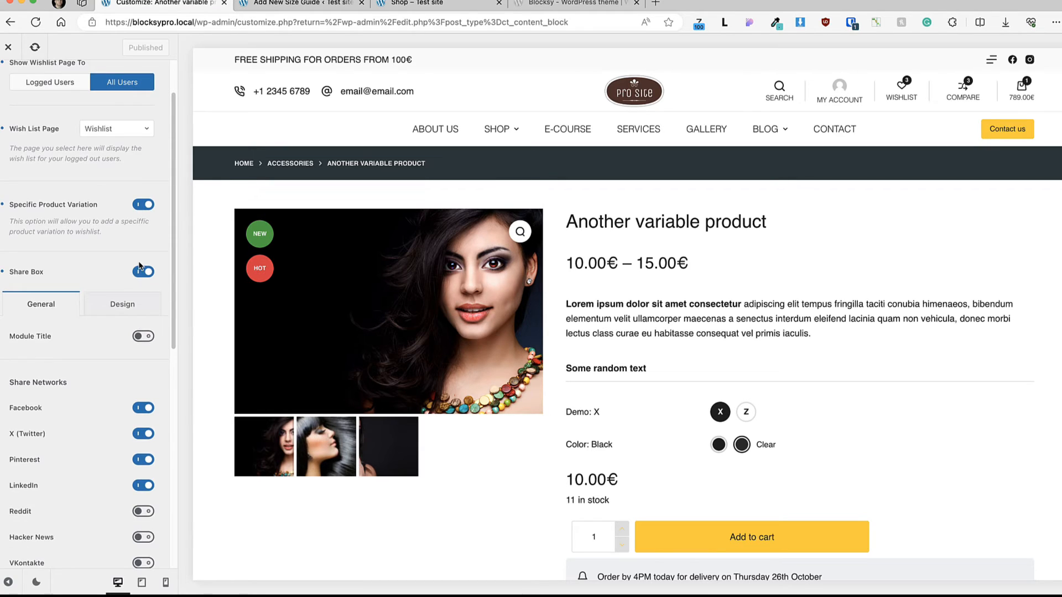
scroll(140, 268, "down", 6)
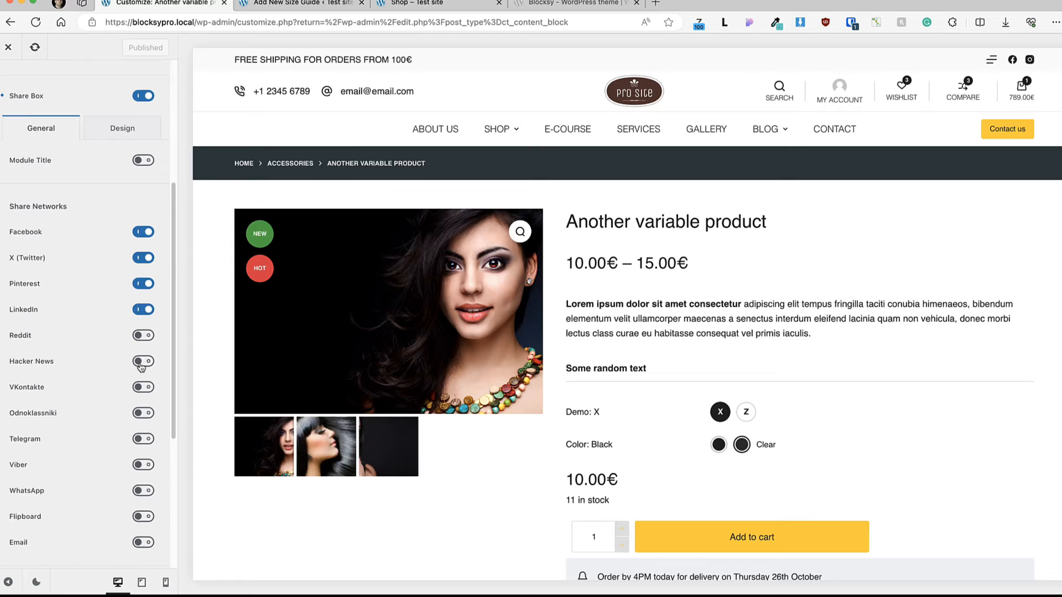
scroll(141, 366, "down", 10)
scroll(136, 373, "up", 15)
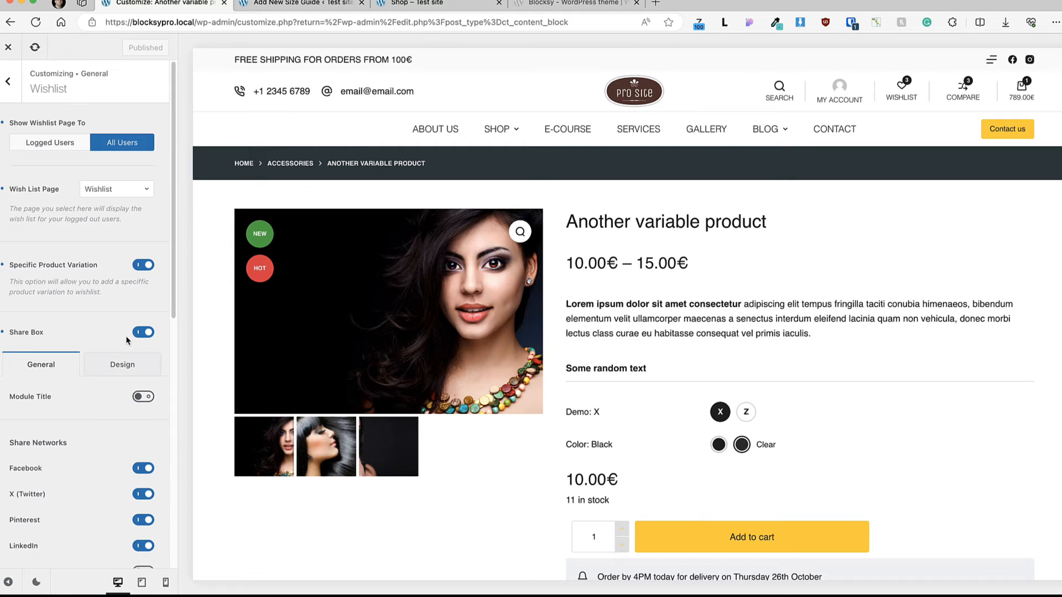
left_click(126, 364)
scroll(832, 328, "down", 7)
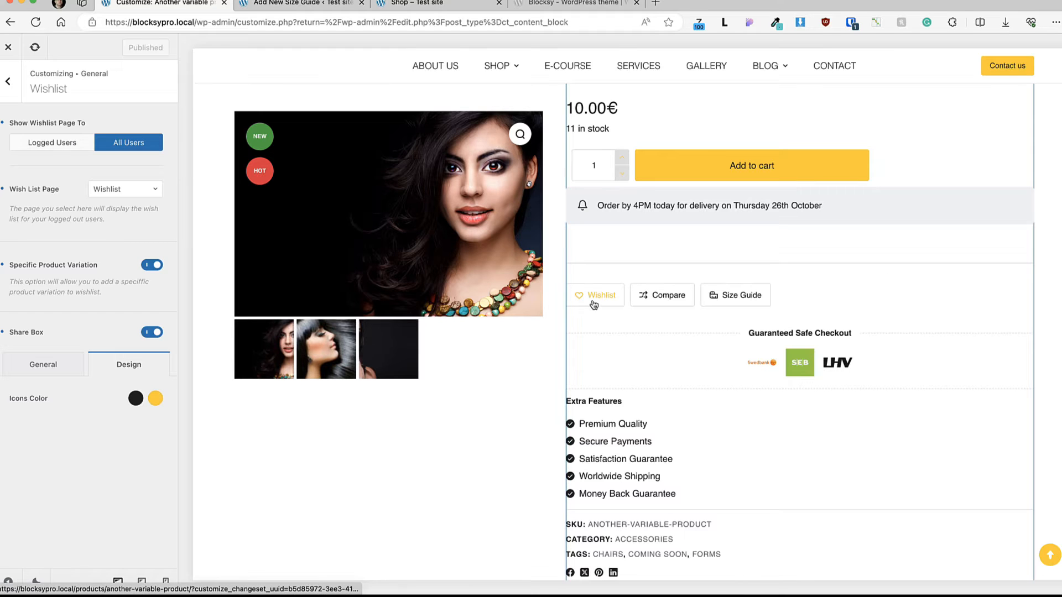
scroll(615, 309, "down", 18)
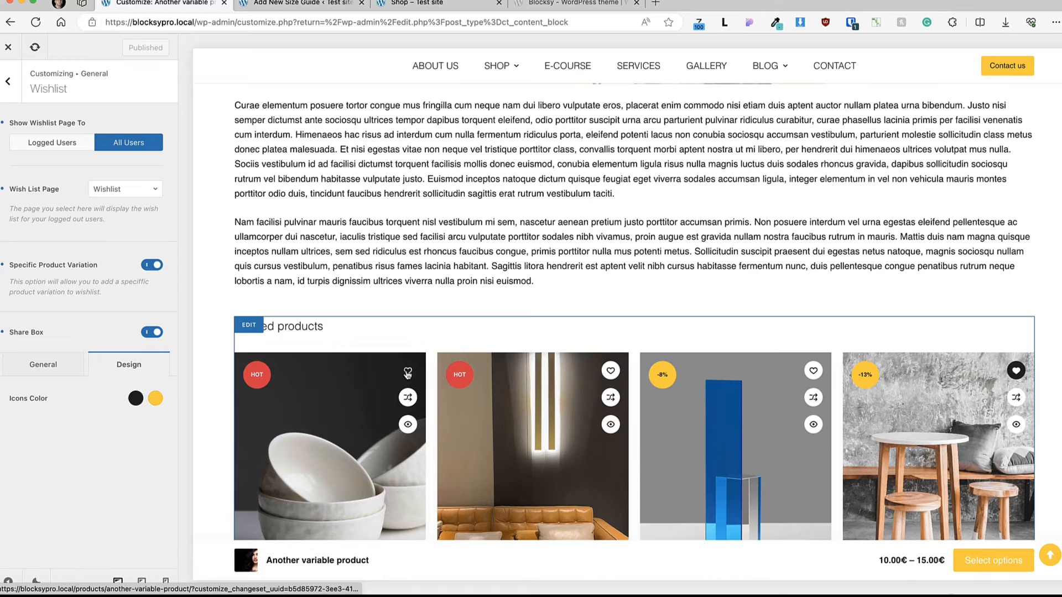
scroll(389, 213, "up", 17)
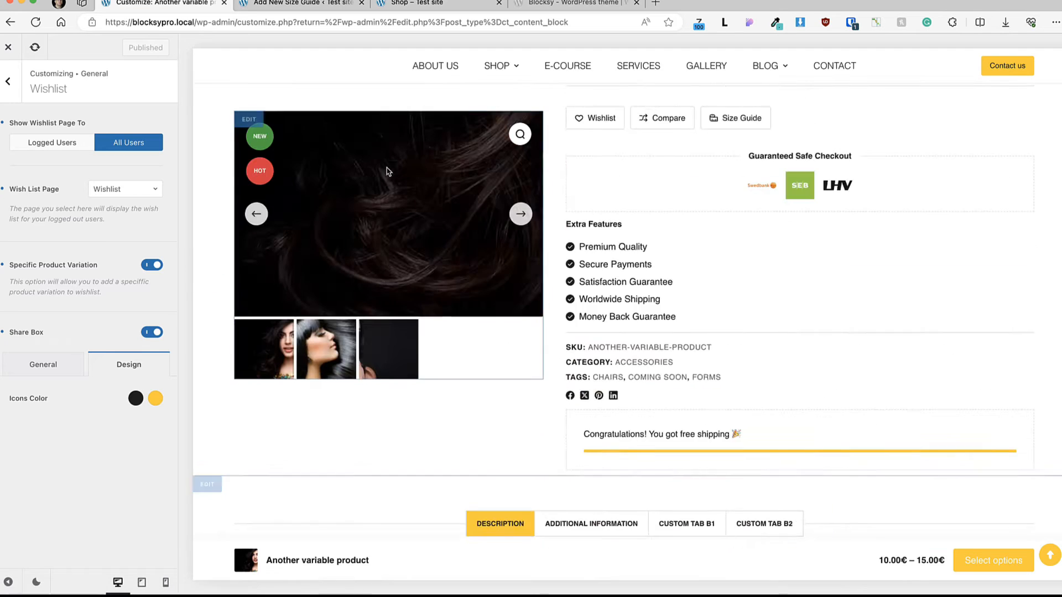
left_click(5, 94)
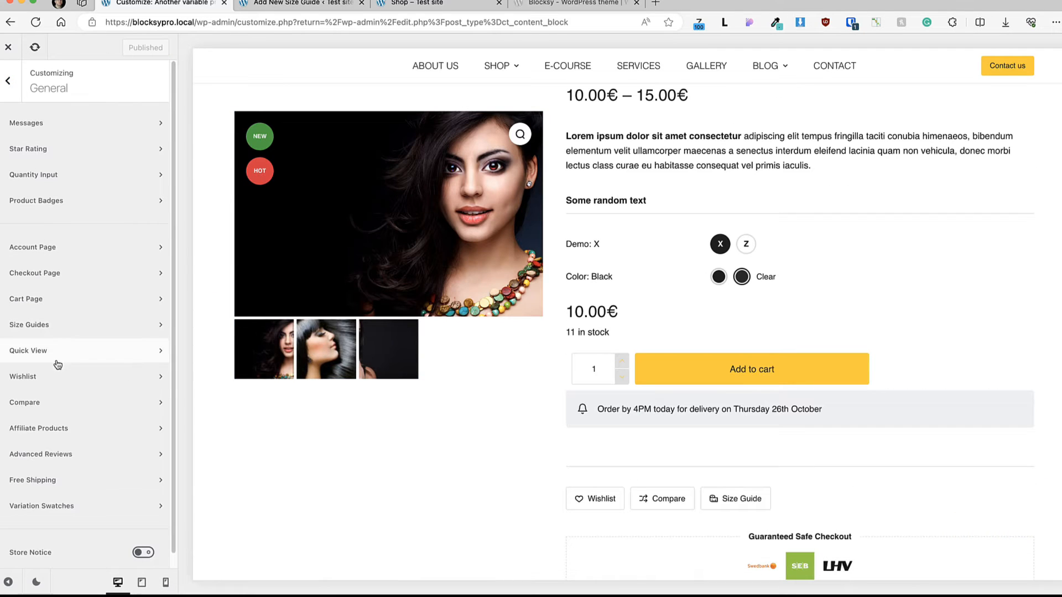
Step: Open the general Compare settings and look at the options of the header's Compare element
scroll(52, 388, "down", 1)
left_click(47, 389)
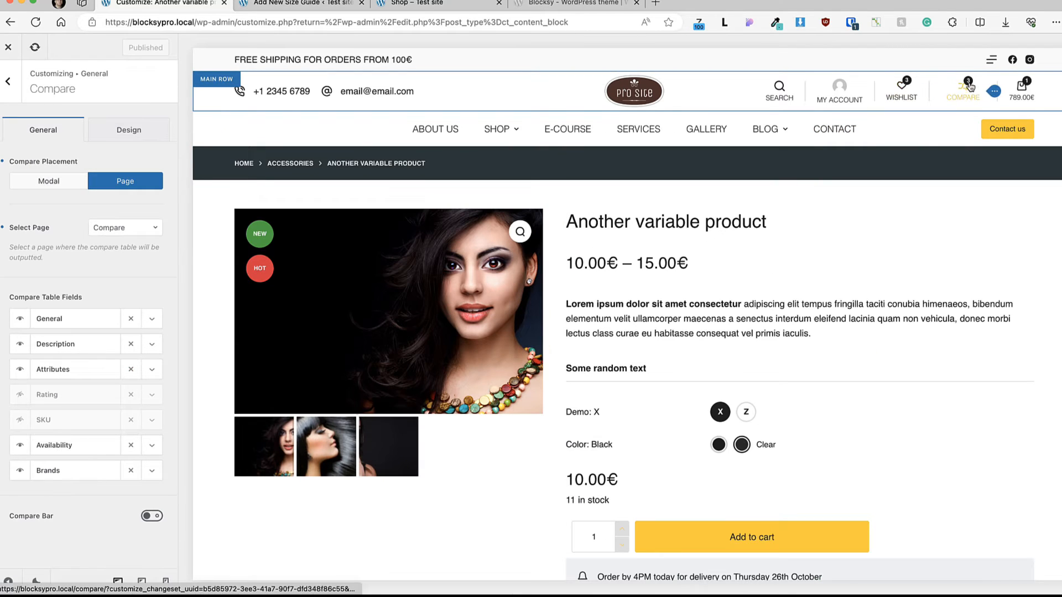
left_click(993, 92)
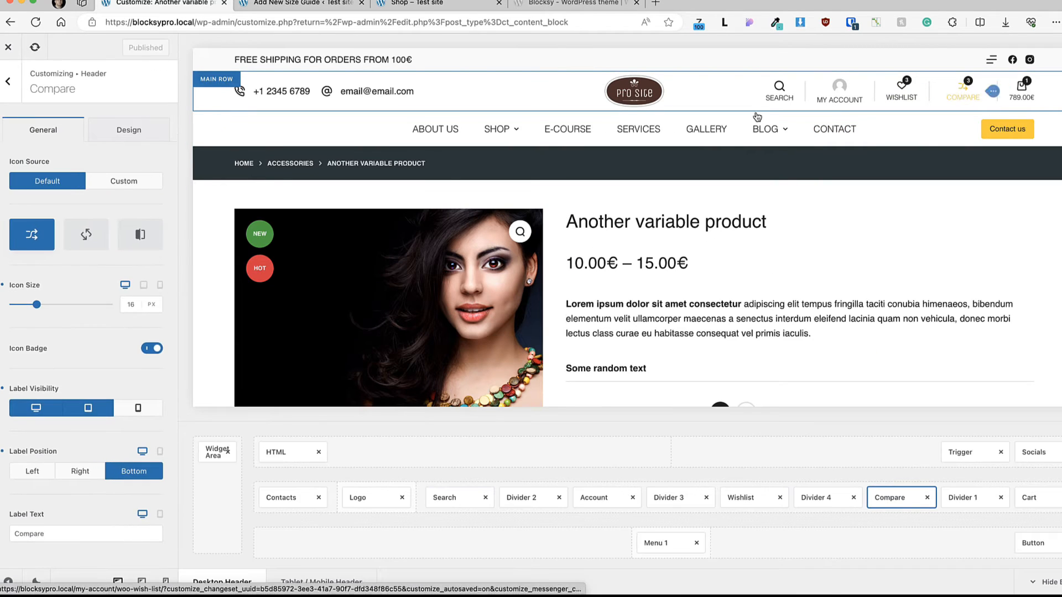
left_click(962, 92)
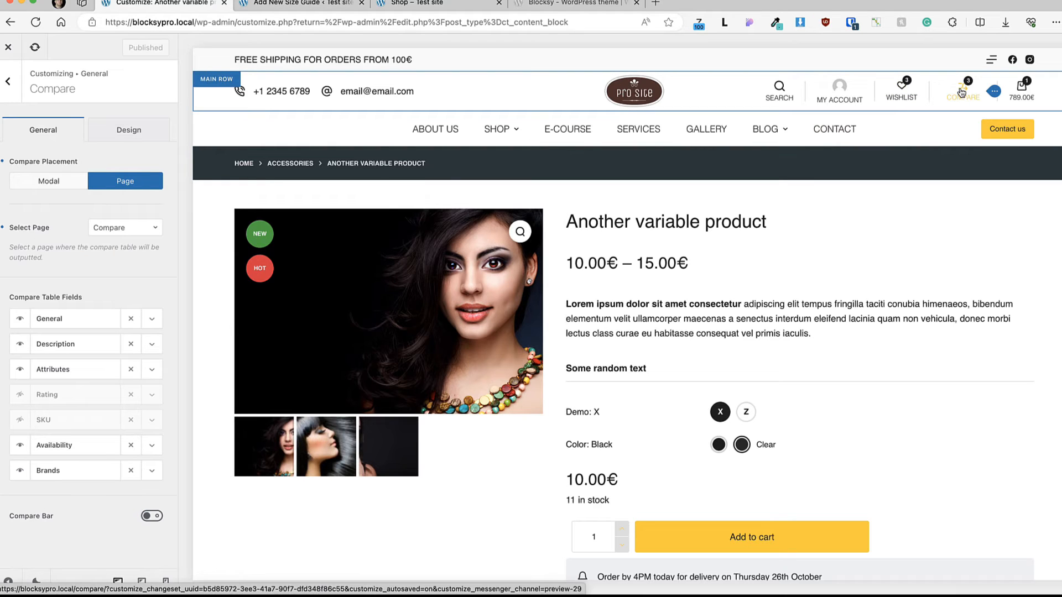
Step: Open the Compare page in the preview and examine the comparison table against the Compare Table Fields
left_click(960, 101)
scroll(643, 242, "down", 5)
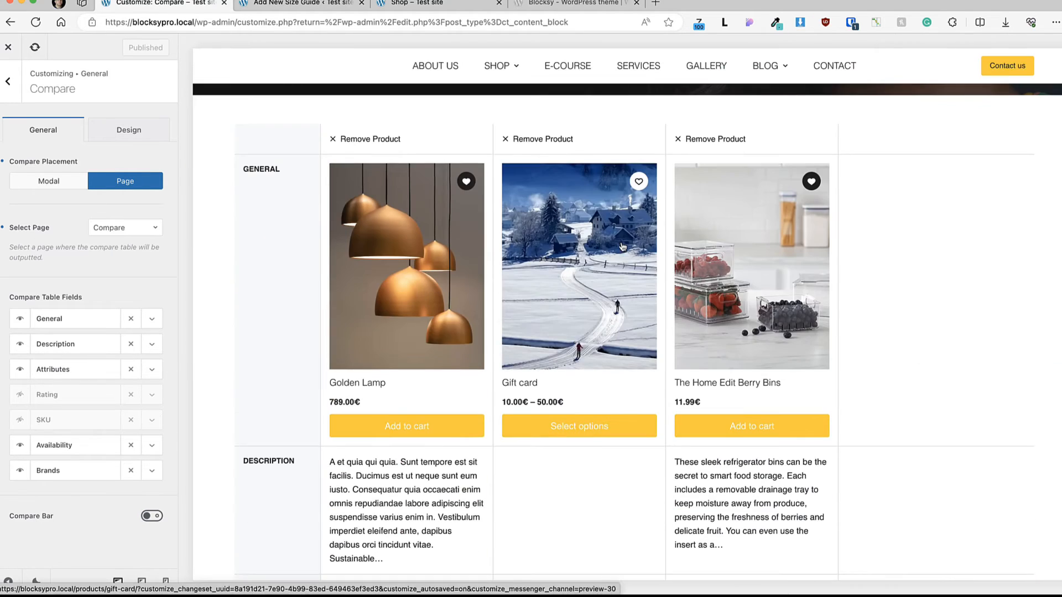
scroll(325, 252, "up", 4)
scroll(325, 251, "down", 1)
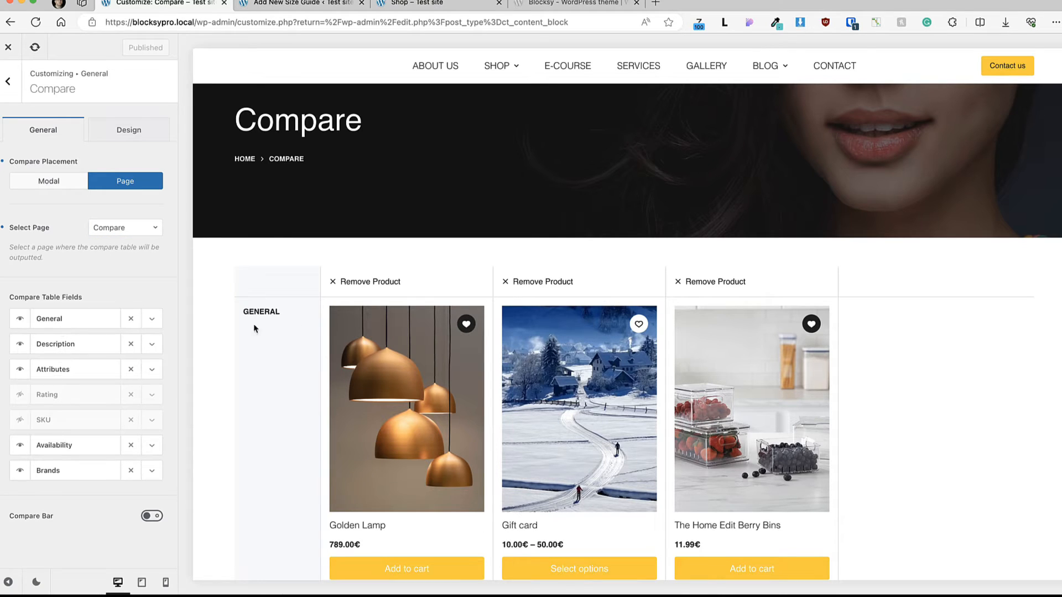
scroll(791, 302, "down", 6)
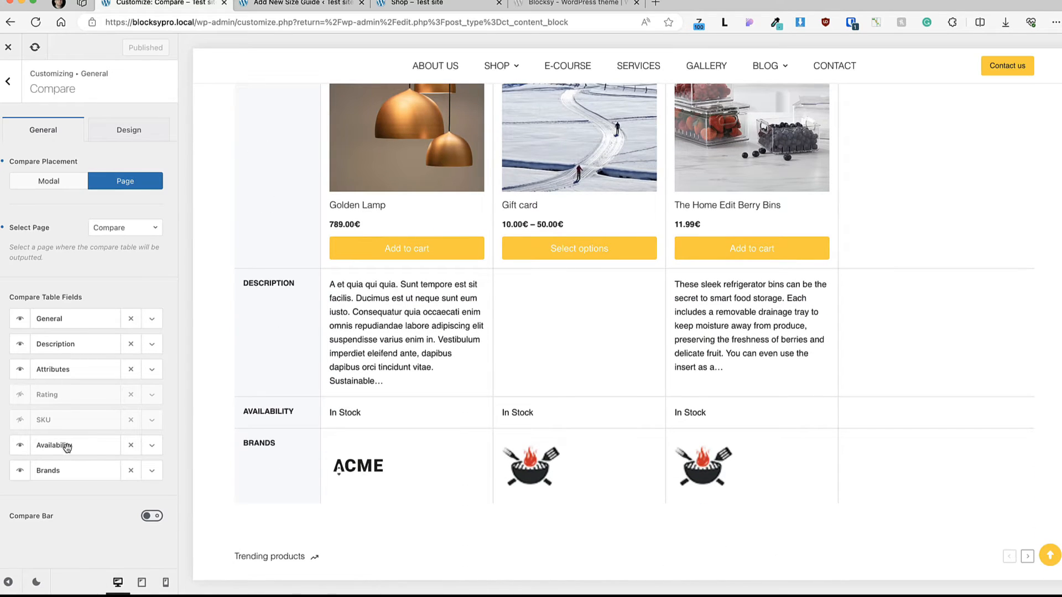
Step: Enable the Compare Bar, look through its options and return to the General settings list
mouse_move(62, 448)
left_mouse_down()
mouse_move(79, 383)
mouse_move(74, 445)
left_mouse_up()
left_click(158, 520)
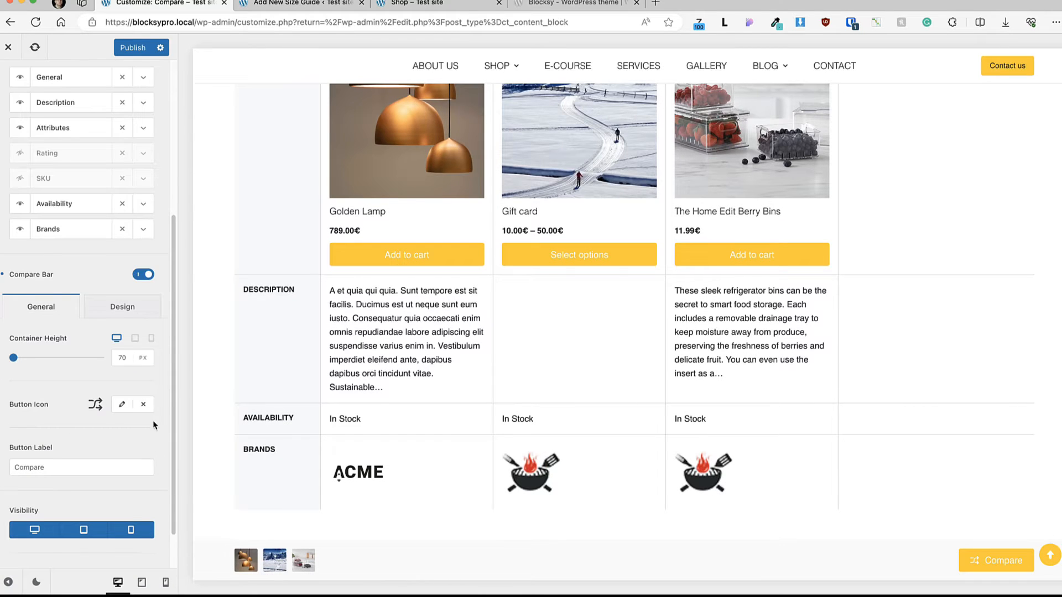
scroll(147, 387, "up", 5)
left_click(12, 84)
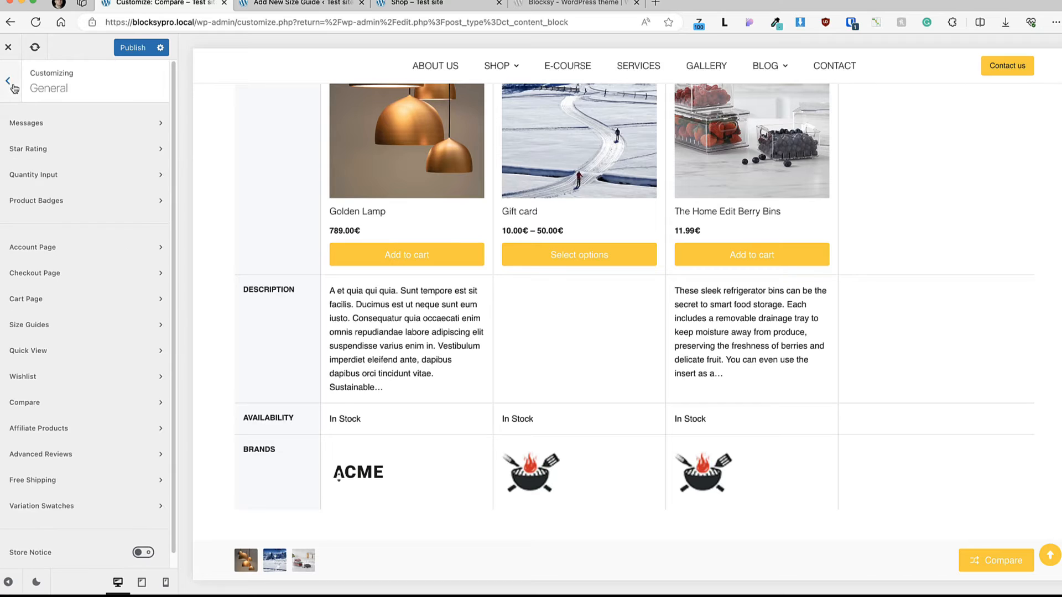
Step: Review the Affiliate Products and Advanced Reviews settings in the General section
left_click(51, 429)
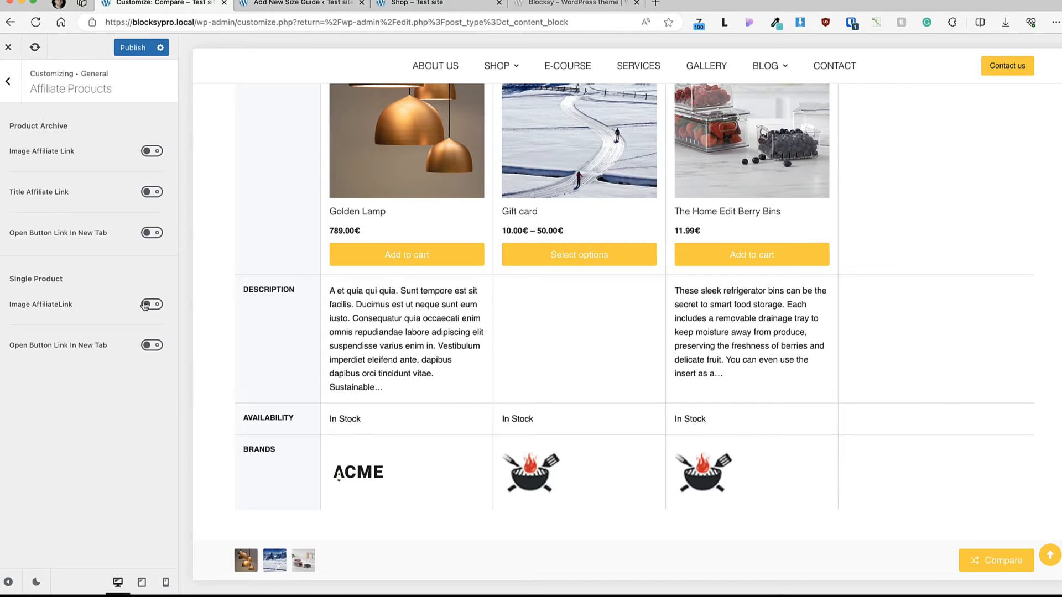
left_click(8, 82)
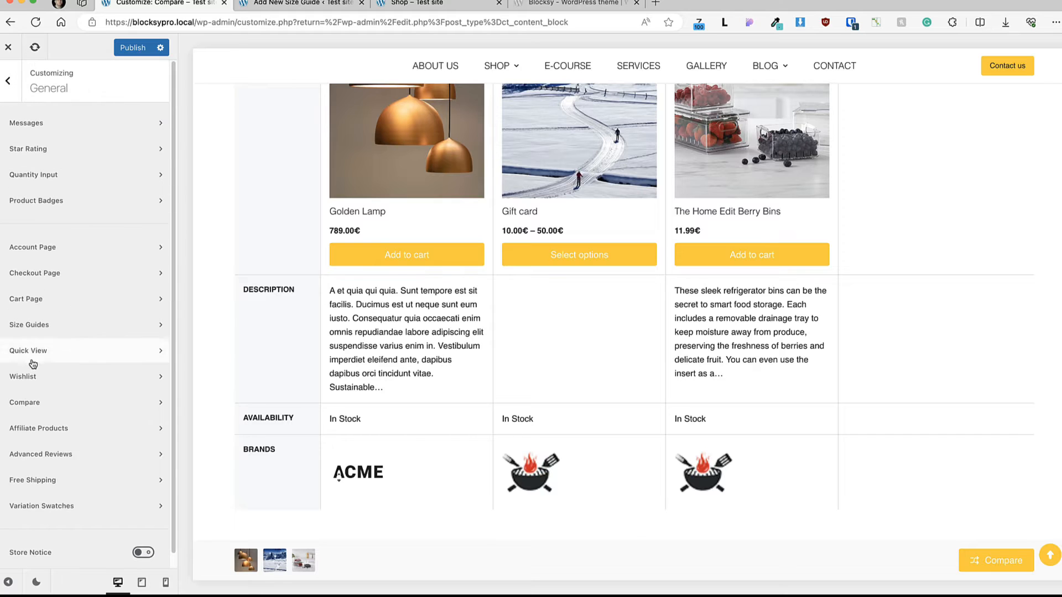
left_click(87, 457)
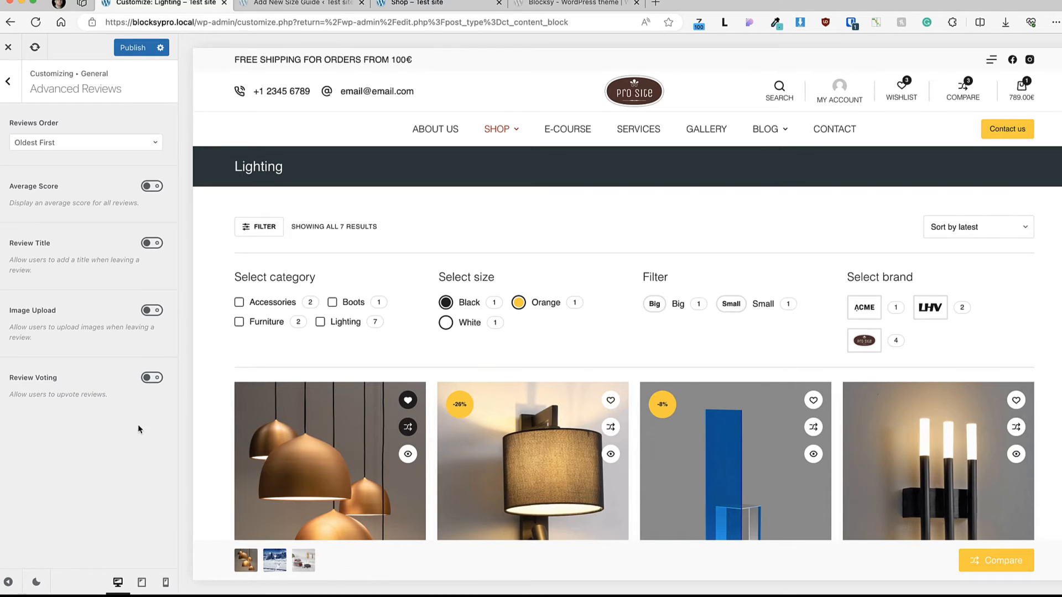
left_click(9, 83)
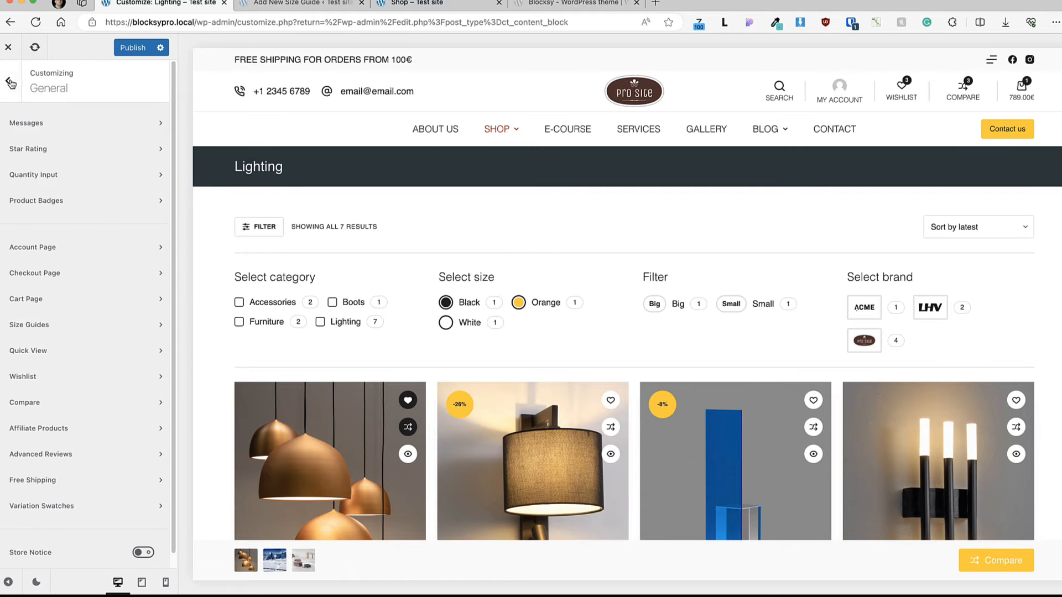
Step: Open the Free Shipping settings and check the free shipping progress bar in the header's mini cart
scroll(372, 344, "down", 1)
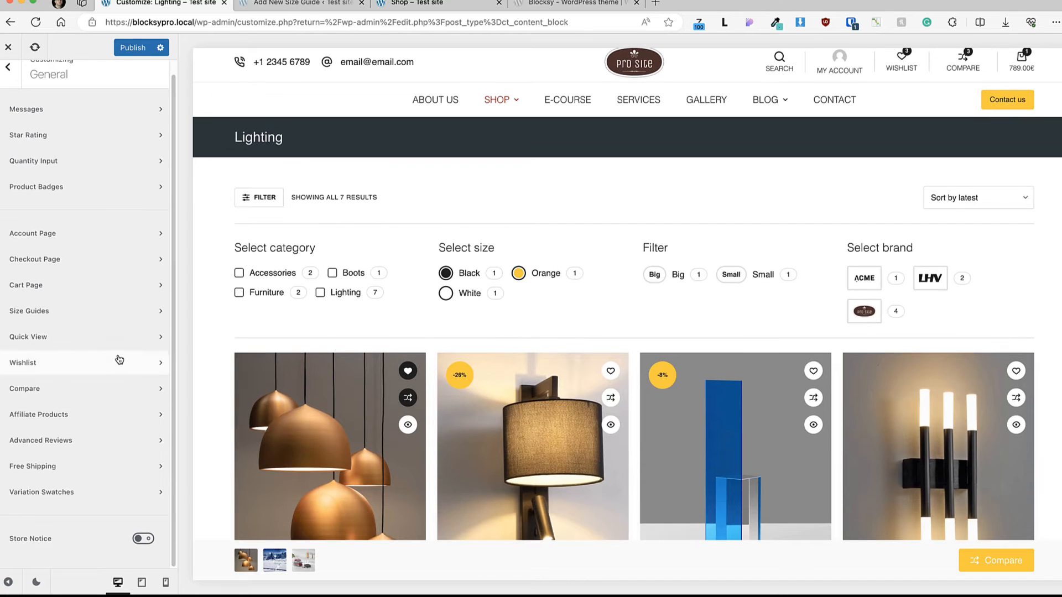
scroll(240, 362, "down", 3)
left_click(44, 466)
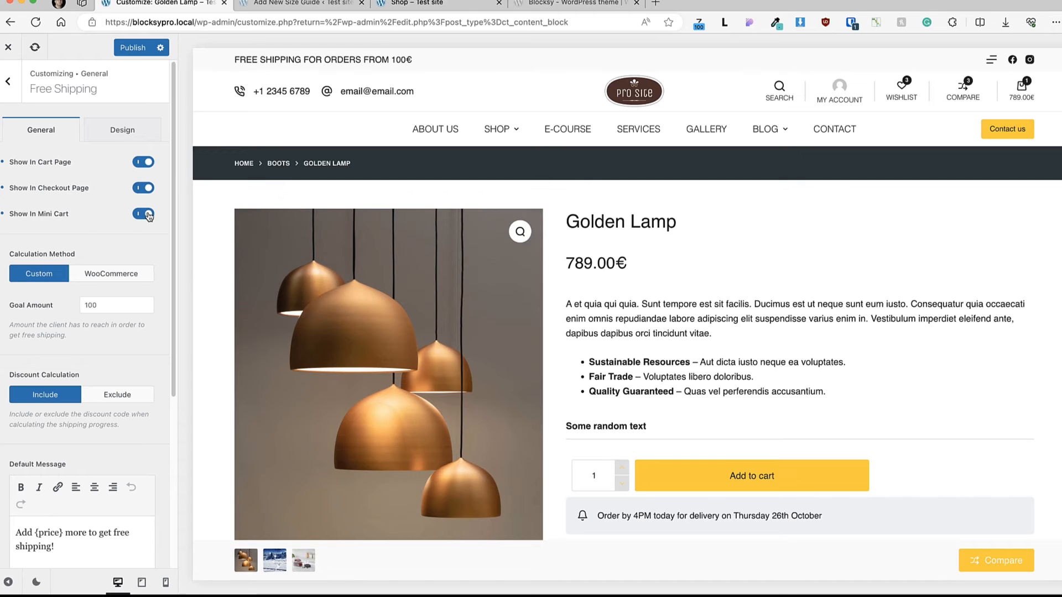
mouse_move(1027, 85)
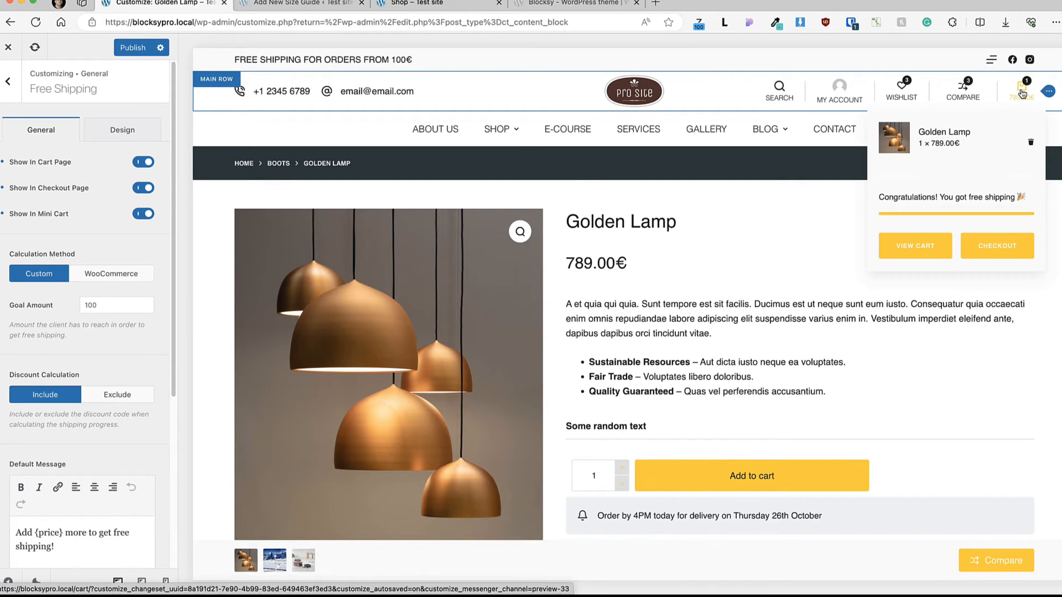
Step: Open the header Cart element's settings and set the Cart Drawer Type to Off Canvas
left_click(1048, 91)
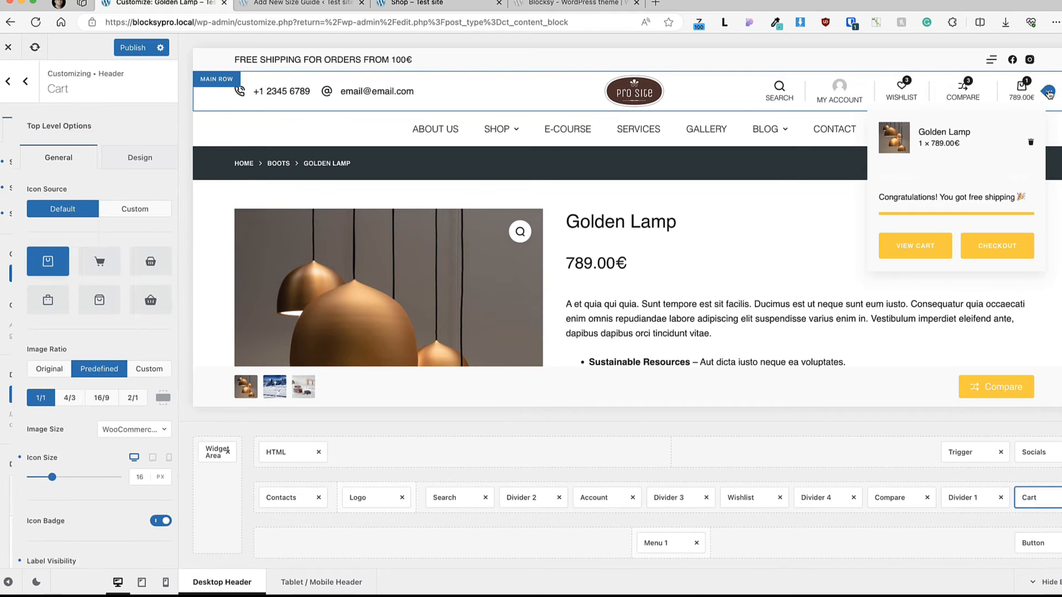
scroll(88, 277, "down", 5)
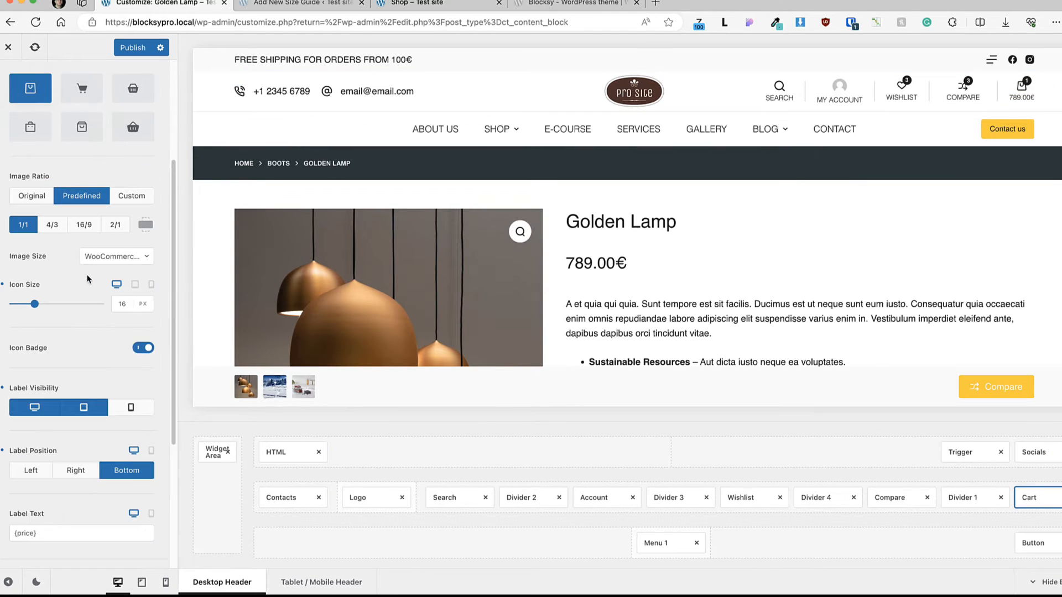
scroll(86, 283, "down", 2)
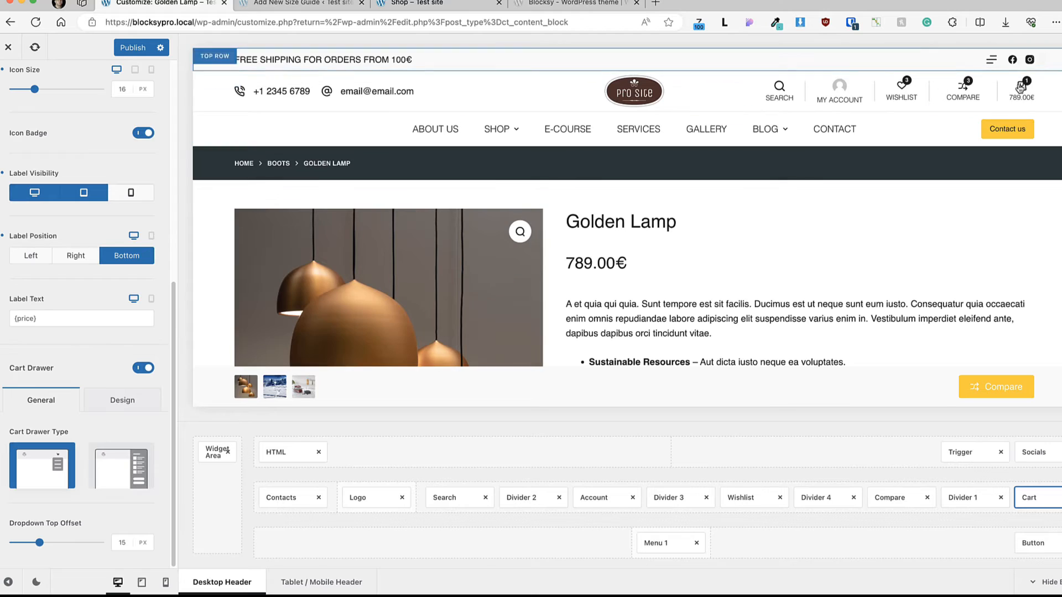
mouse_move(1021, 94)
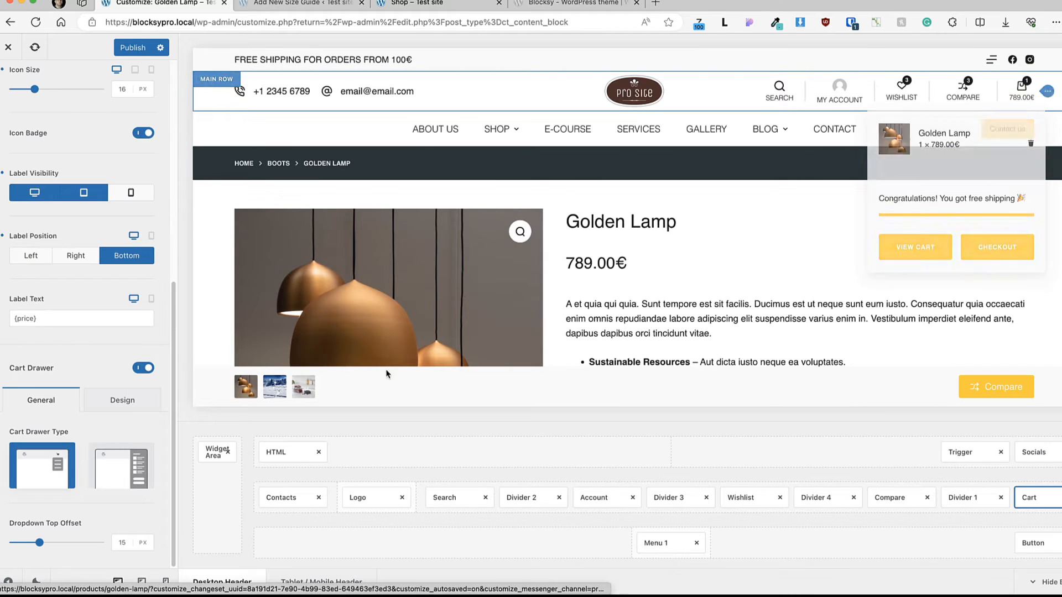
left_click(121, 468)
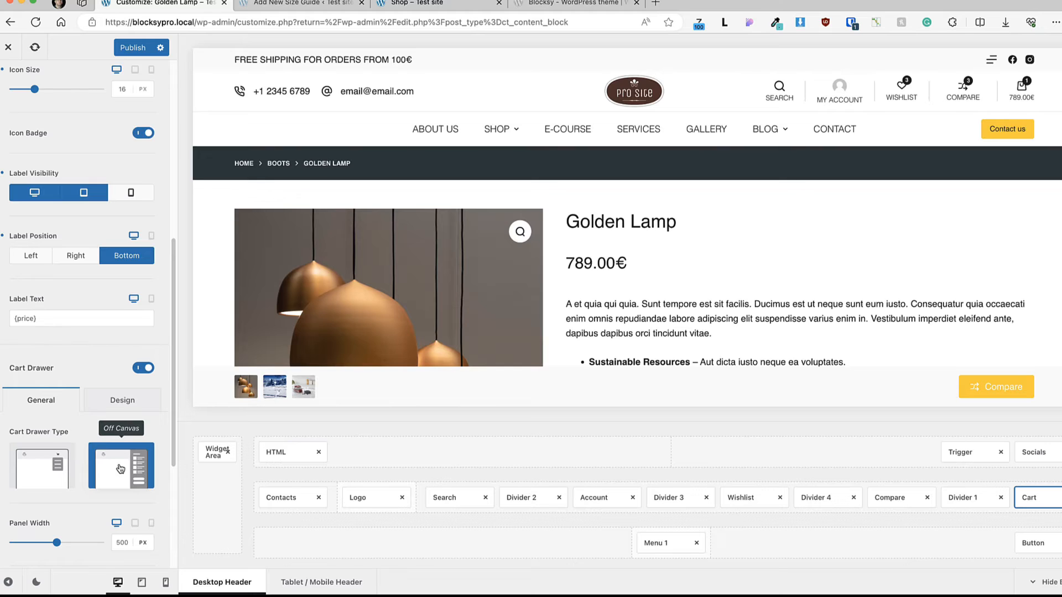
Step: Check the off-canvas cart's free shipping message in the preview, close the cart, and review the remaining Cart Drawer options
left_click(1015, 87)
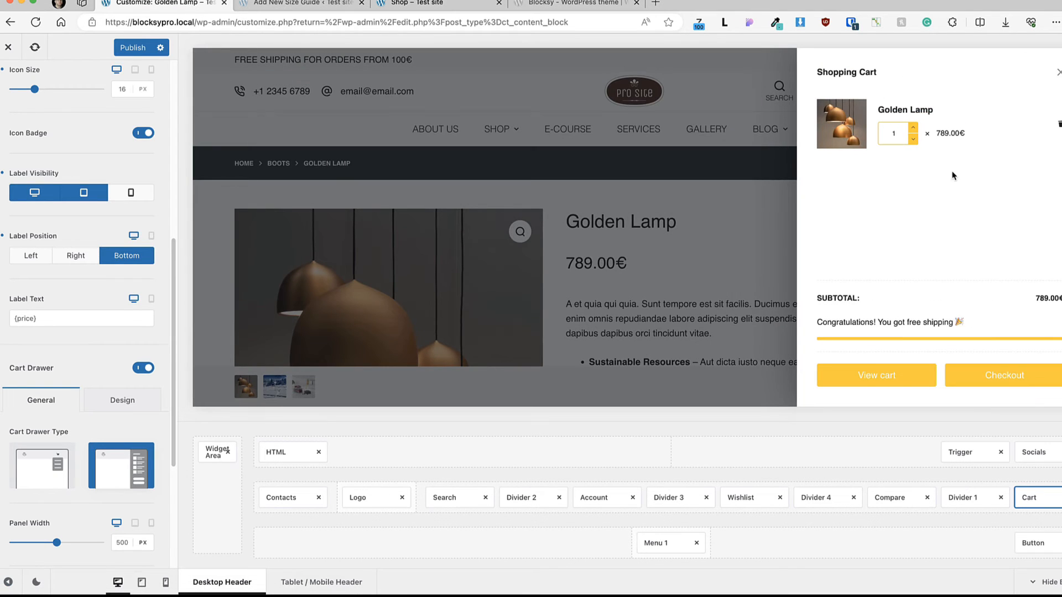
left_click_drag(959, 321, 818, 323)
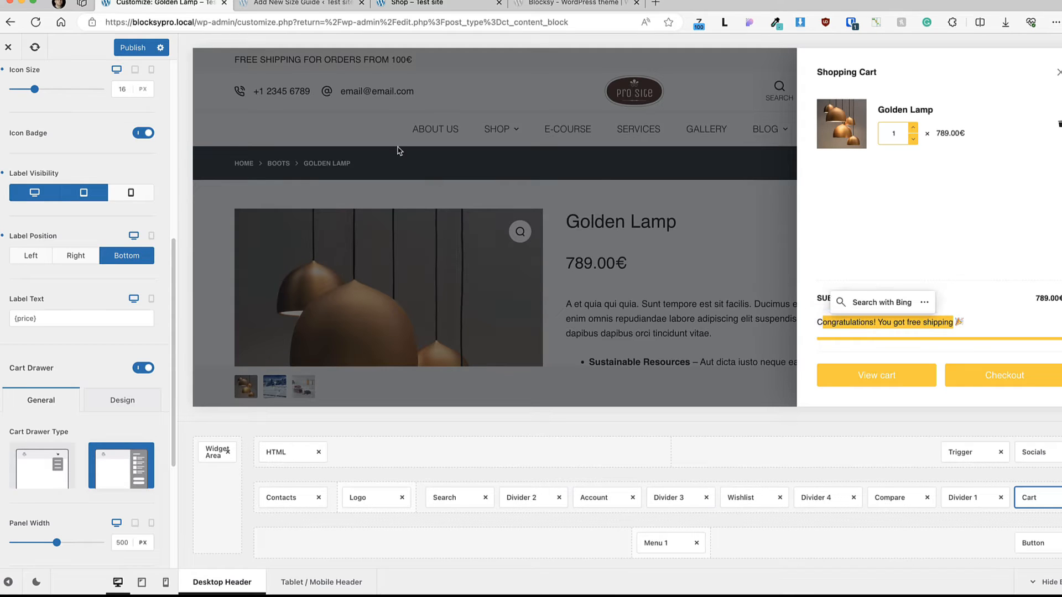
left_click(398, 148)
scroll(130, 283, "down", 4)
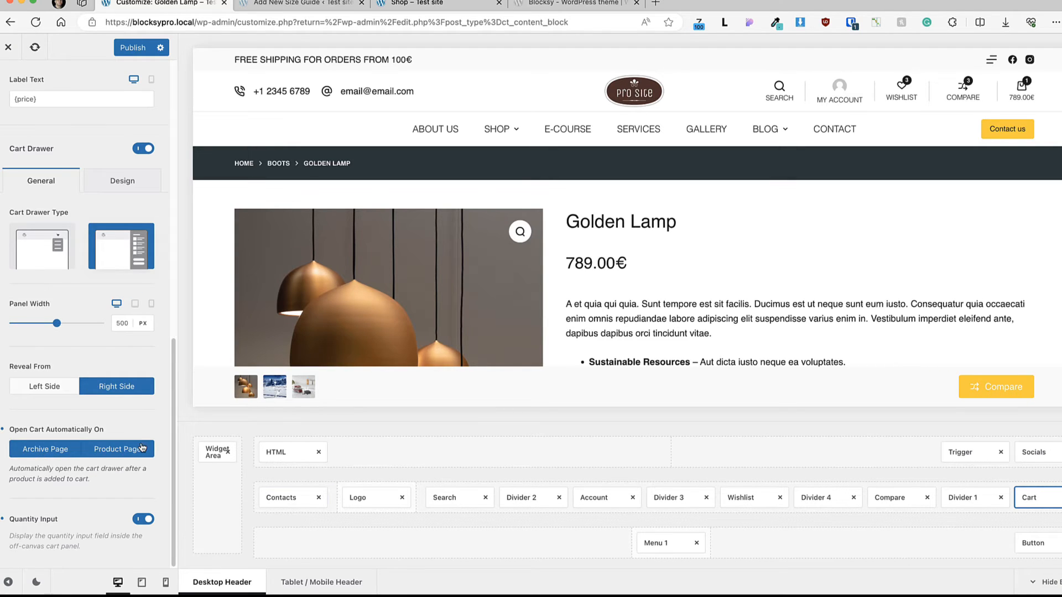
Step: Switch to the Shop page, close the Gift card quick view, and add the Golden Lamp to the cart
left_click(434, 7)
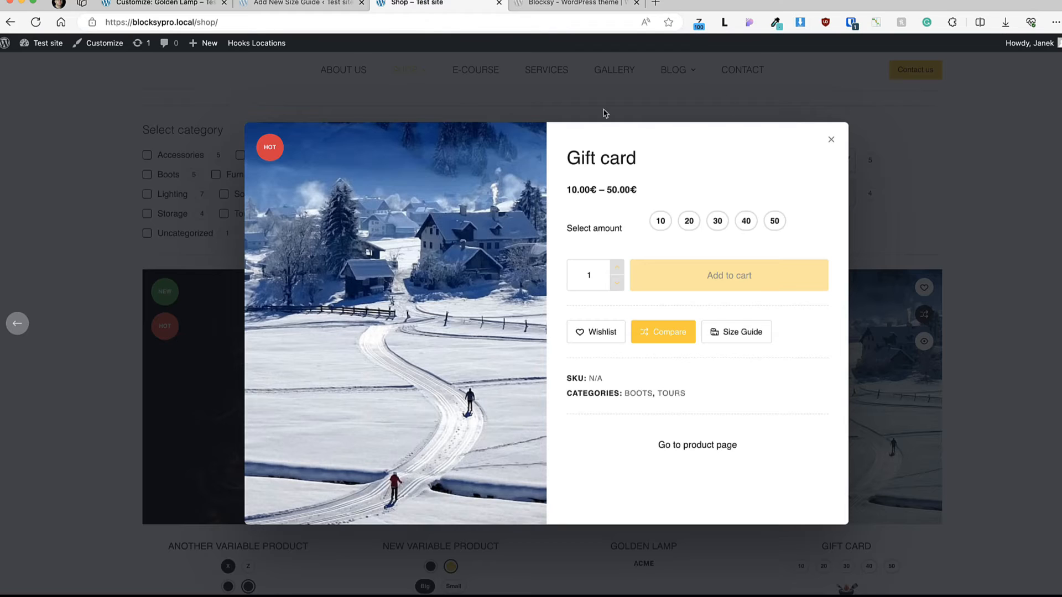
left_click(827, 145)
scroll(697, 332, "down", 5)
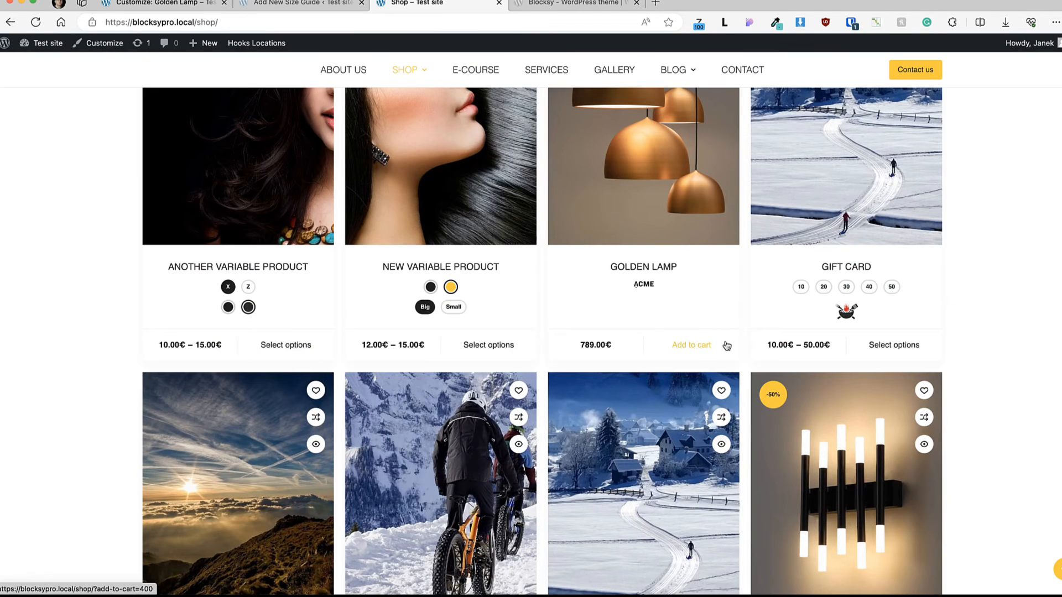
left_click(698, 345)
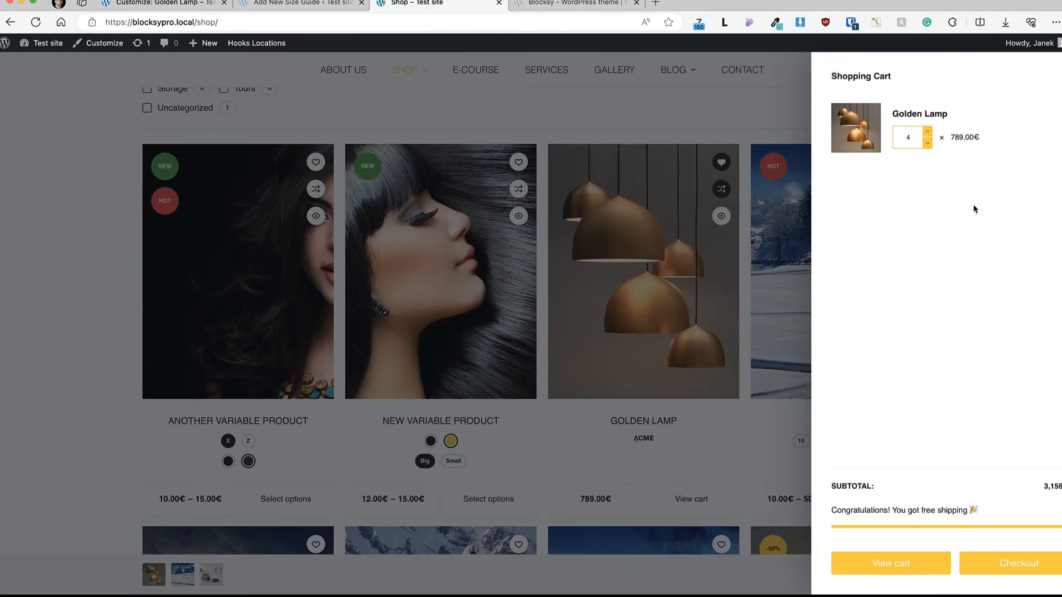
Step: Reduce the Golden Lamp quantity to 1 in the off-canvas cart and check the free shipping message
left_click(927, 143)
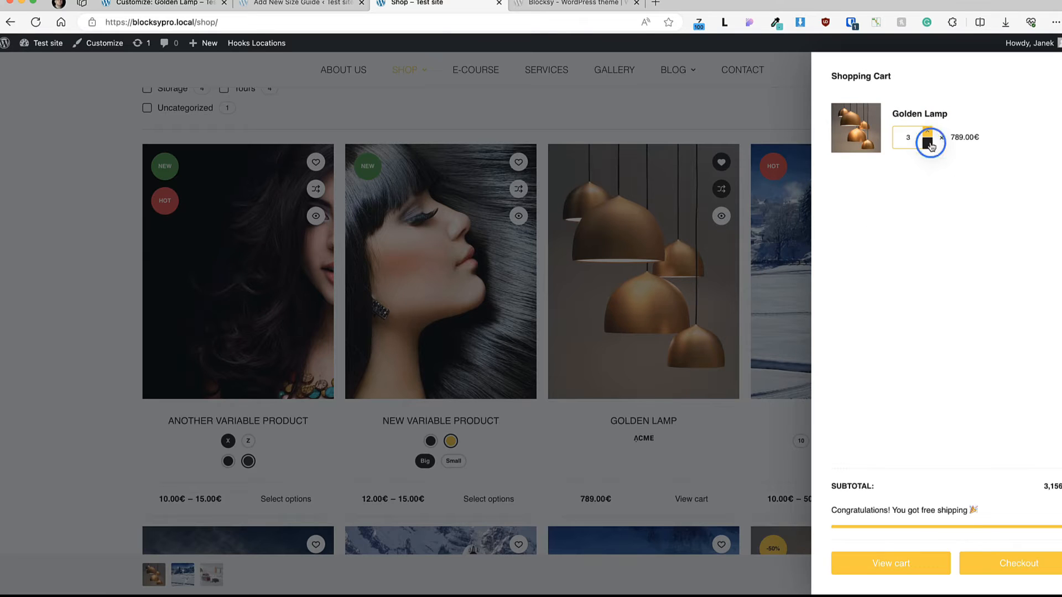
left_click(927, 144)
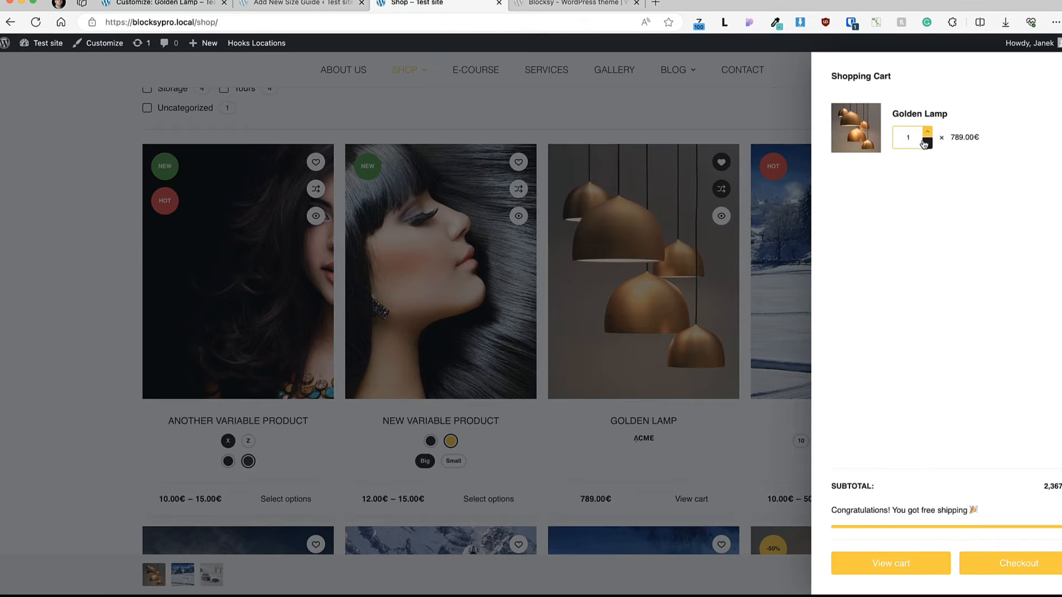
left_click(927, 144)
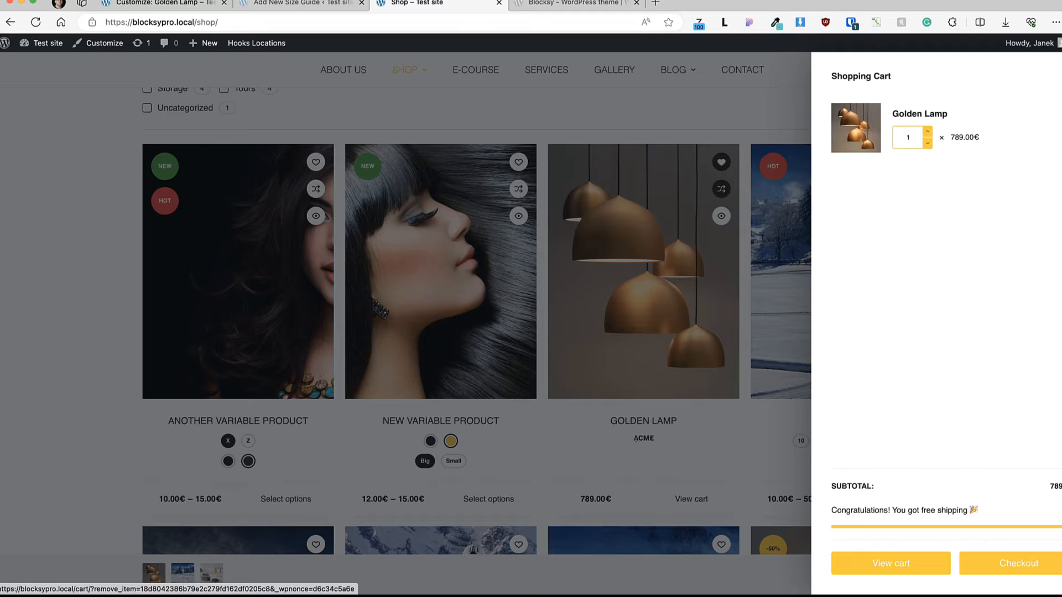
left_click_drag(967, 508, 836, 512)
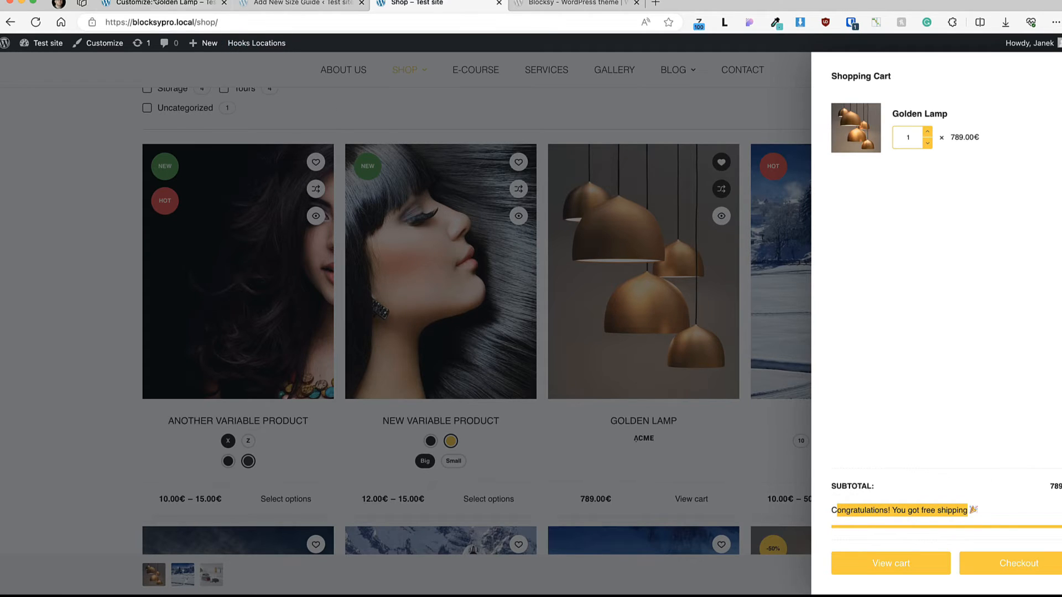
Step: Return to the customizer, leave the header Cart settings, and open the Free Shipping settings under WooCommerce General
left_click(154, 3)
scroll(8, 105, "up", 10)
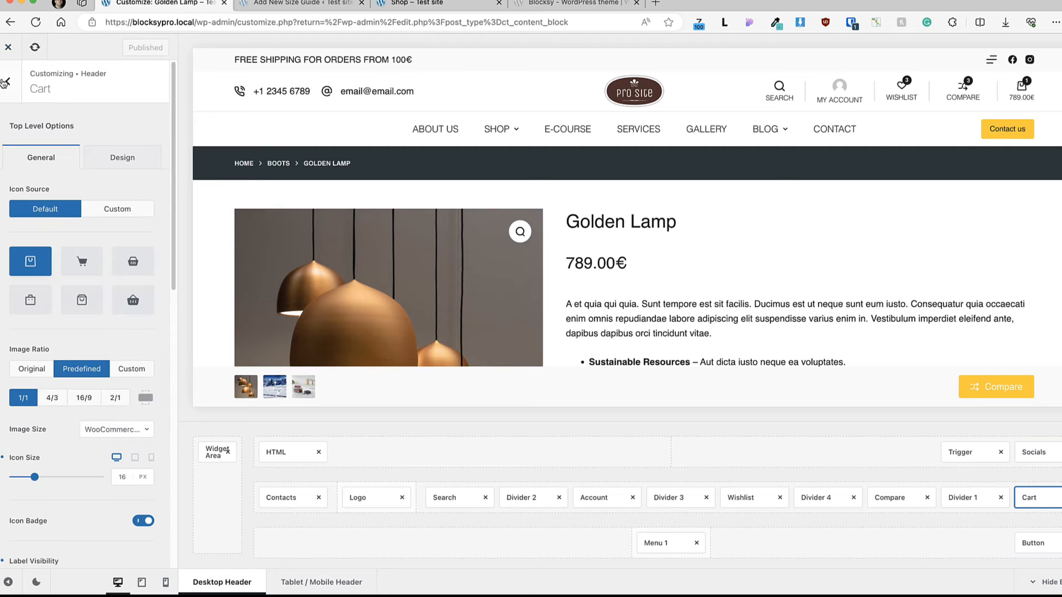
left_click(6, 82)
left_click(7, 83)
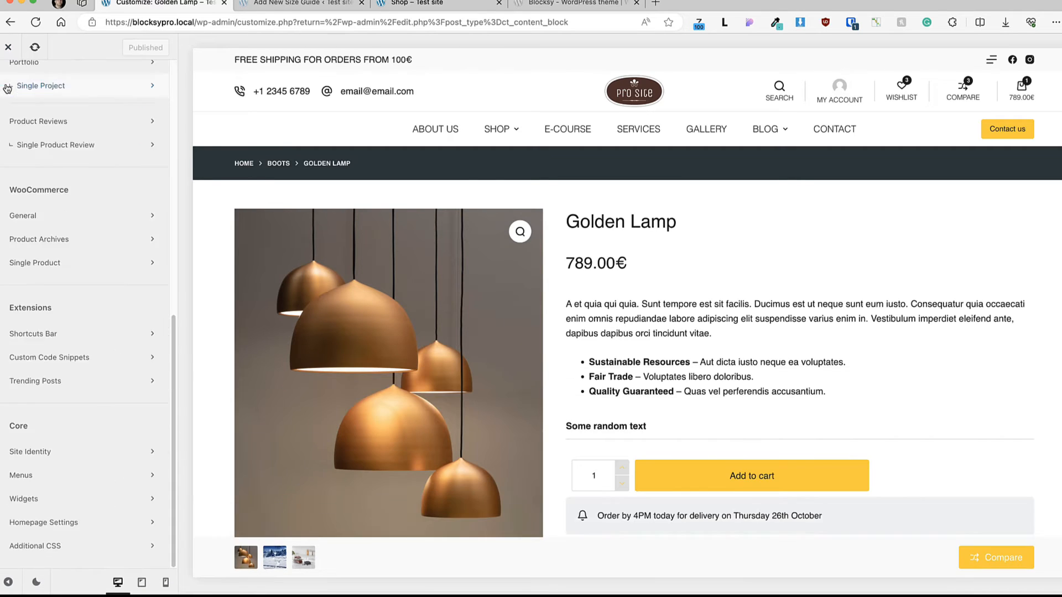
left_click(33, 214)
left_click(50, 542)
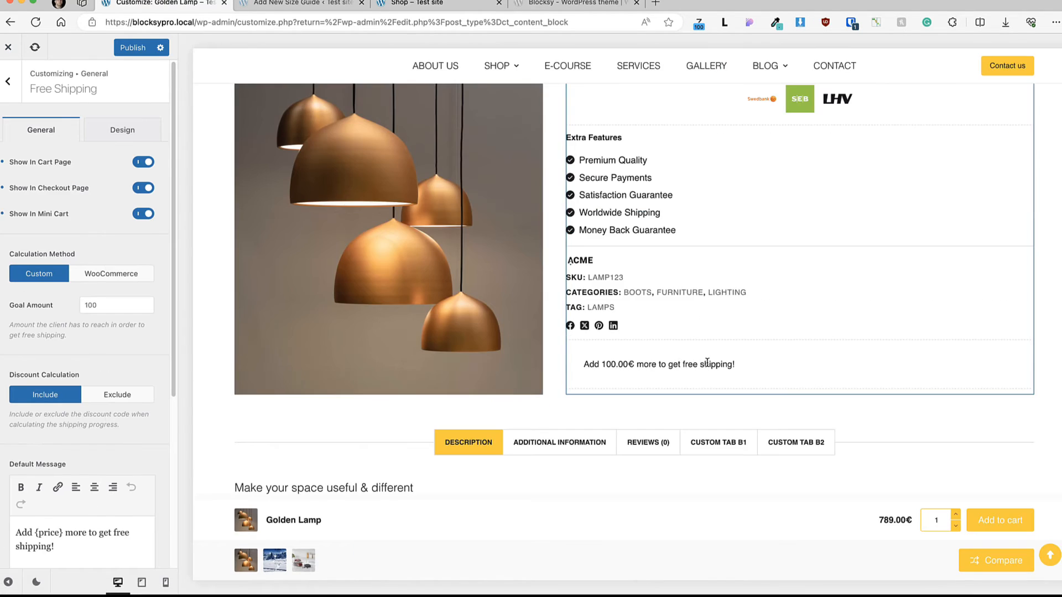
Step: Check the free shipping message and Goal Amount, and try the WooCommerce calculation method before returning to Custom
left_click_drag(735, 364, 584, 368)
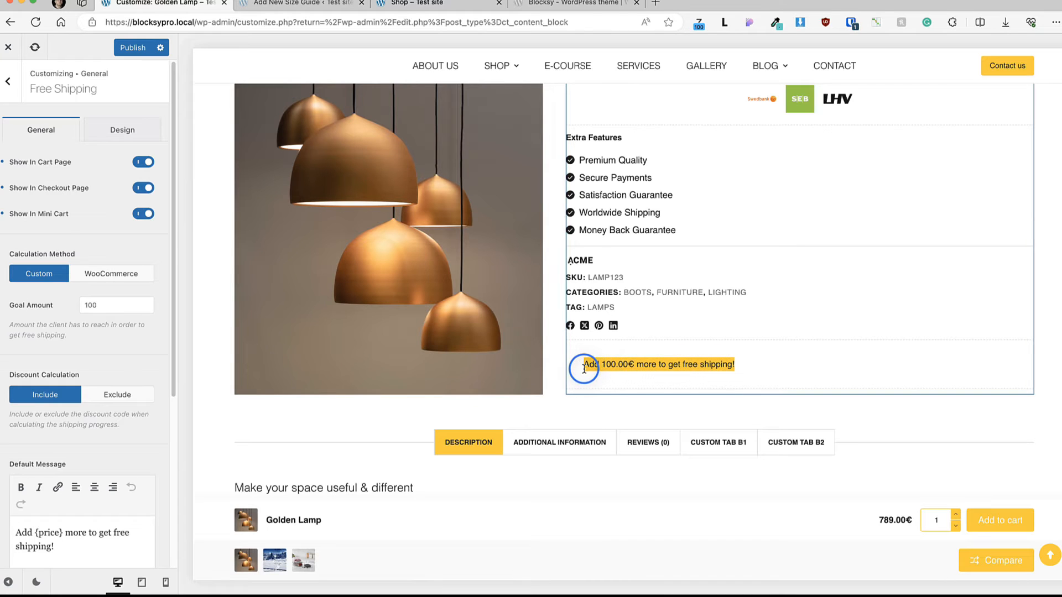
left_click(755, 368)
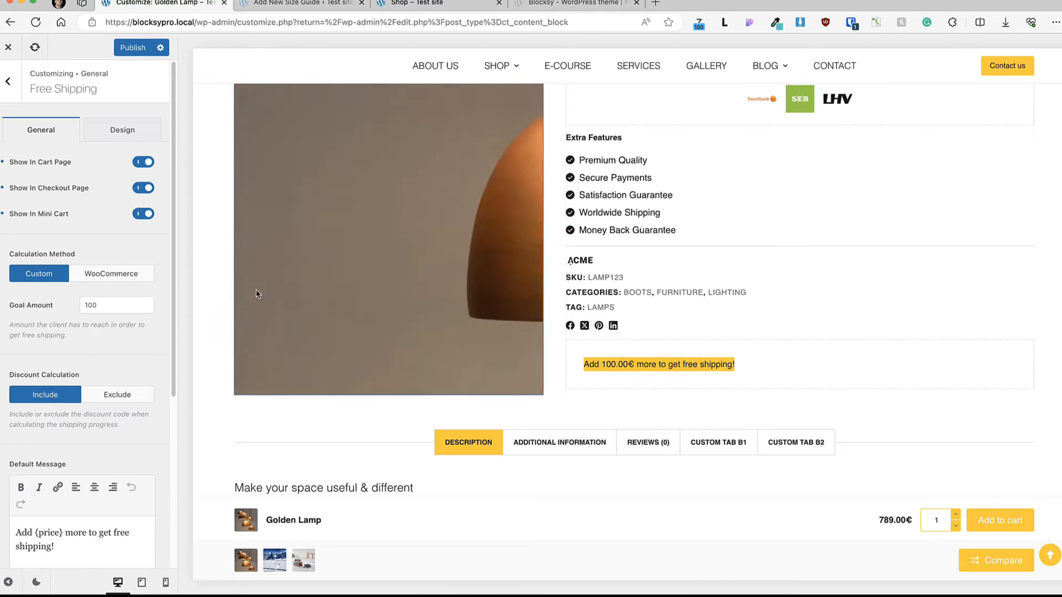
left_click_drag(134, 304, 70, 301)
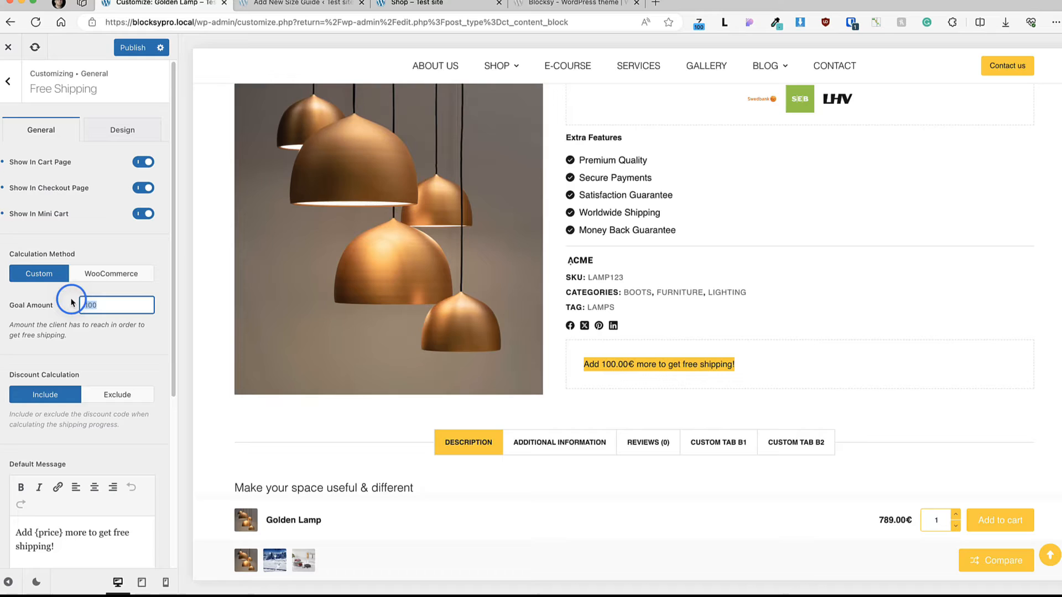
left_click(134, 275)
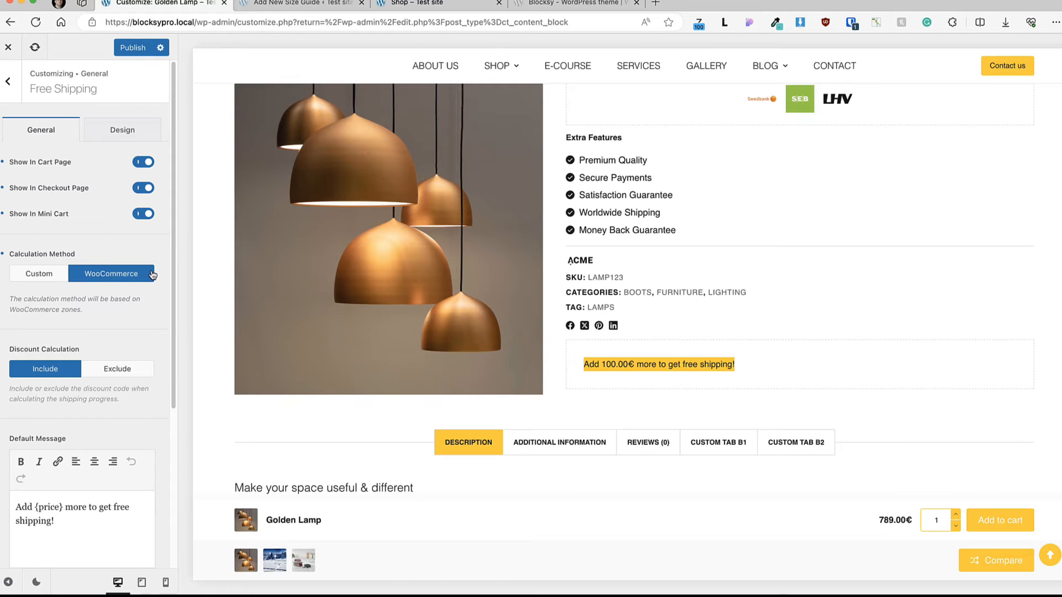
left_click(67, 272)
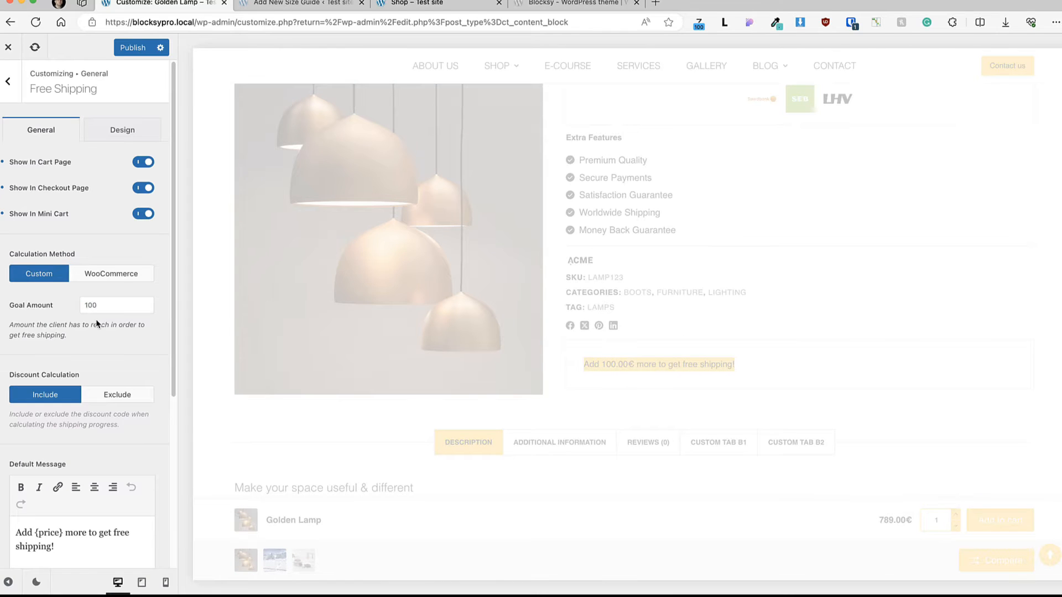
Step: Review the free shipping default and success messages and the progress bar color option
scroll(67, 288, "down", 3)
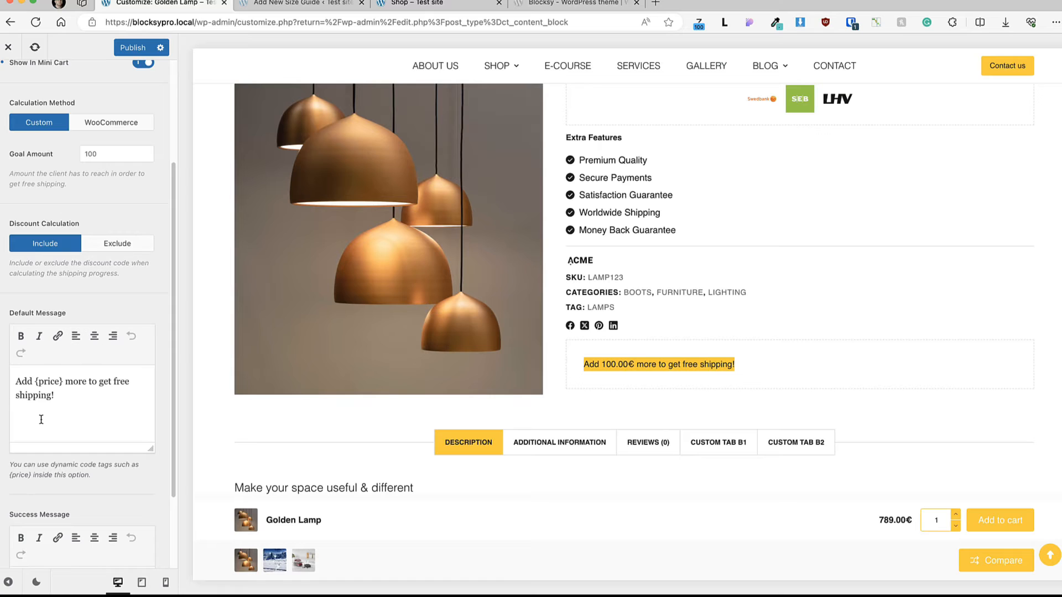
left_click_drag(63, 404, 12, 379)
scroll(70, 492, "down", 2)
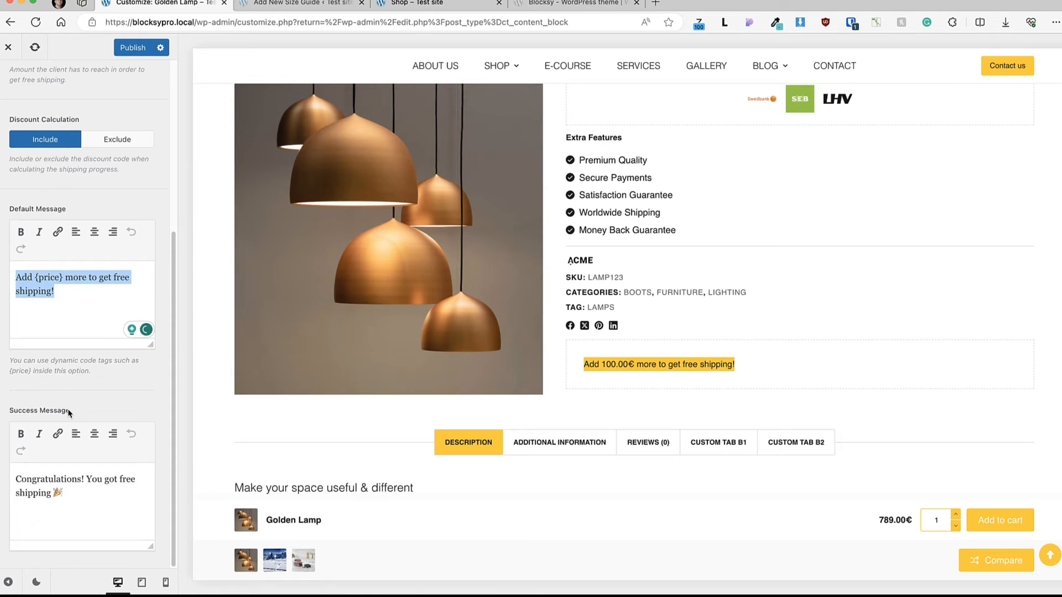
left_click_drag(70, 498, 13, 479)
scroll(88, 221, "up", 5)
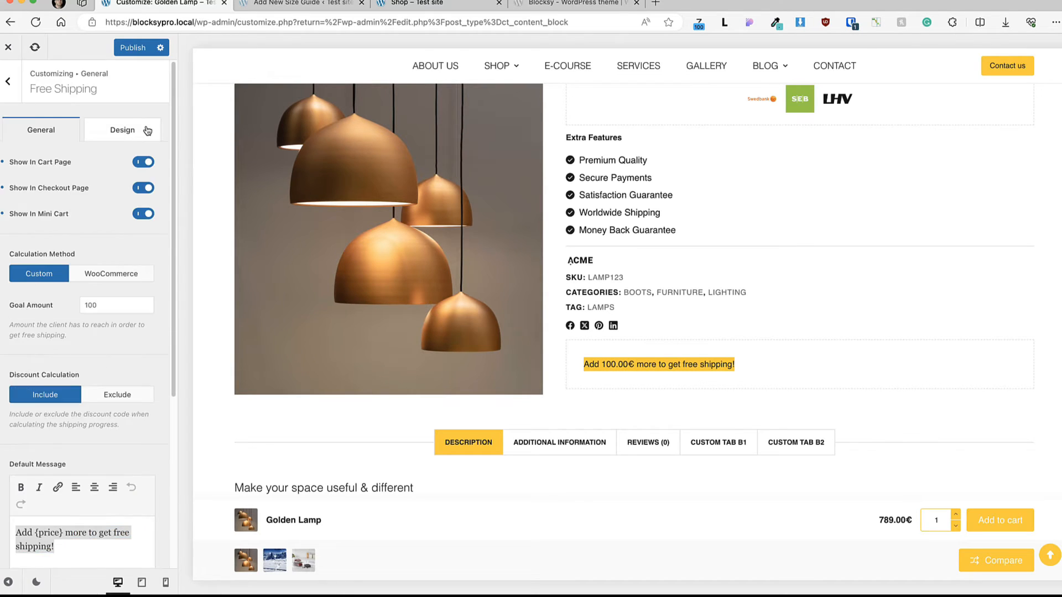
left_click(145, 130)
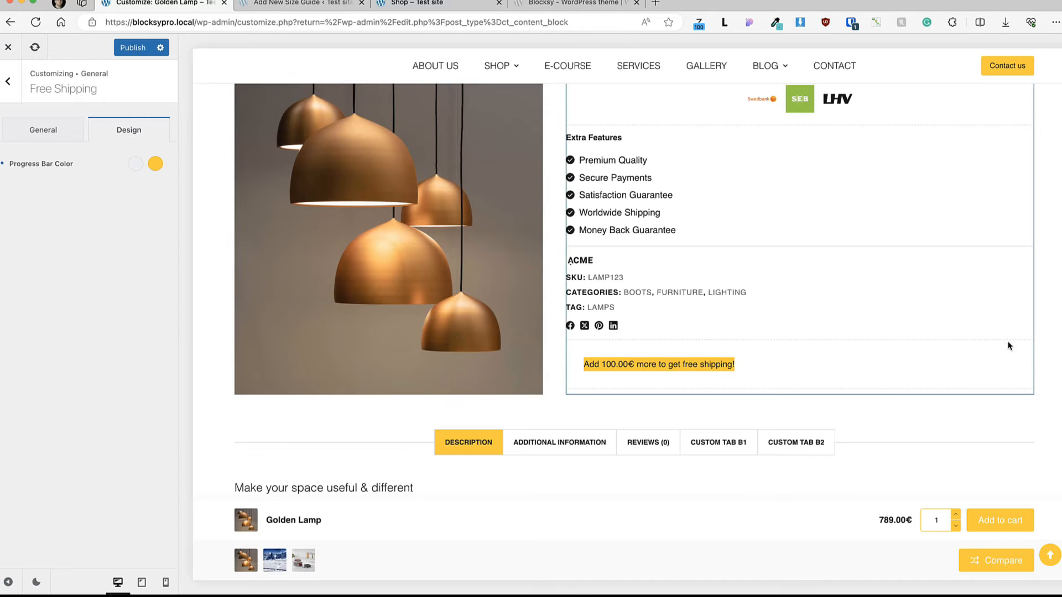
left_click_drag(737, 367, 576, 367)
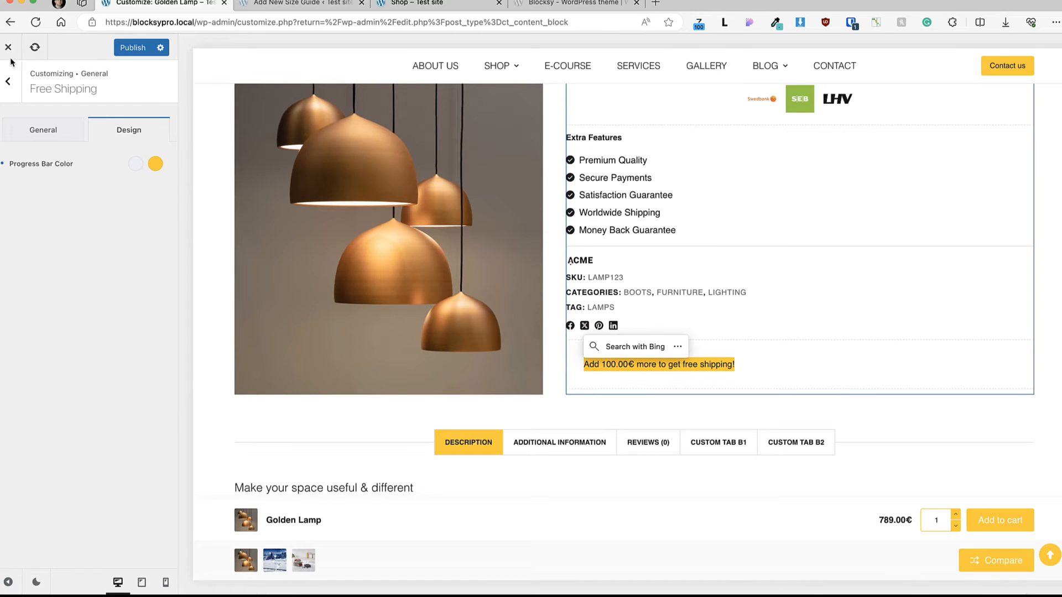
Step: Open the Variation Swatches settings and view the product swatches on the Shop page with the cart emptied and closed
left_click(7, 81)
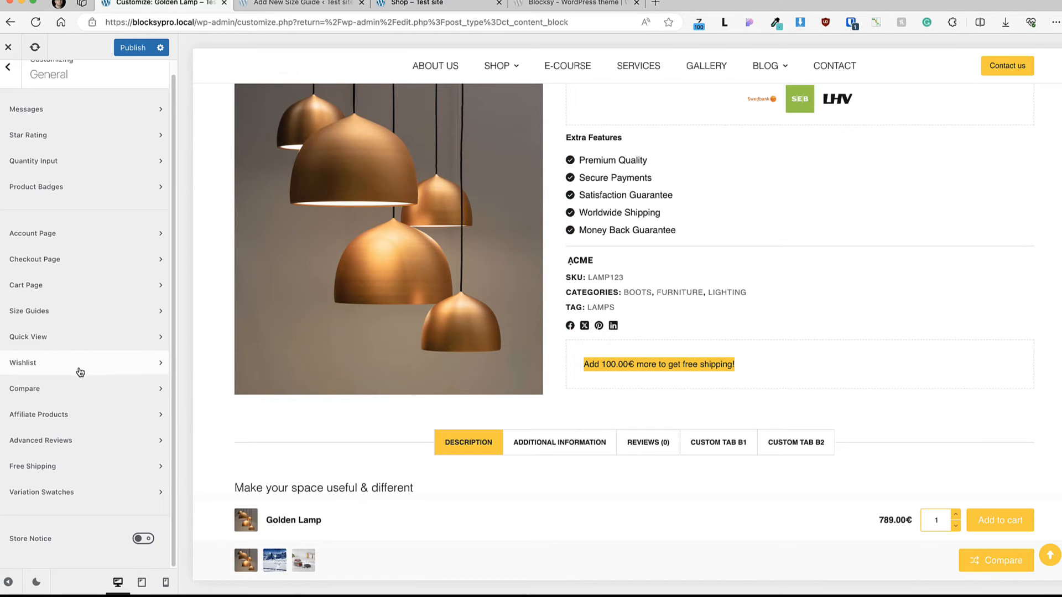
left_click(78, 494)
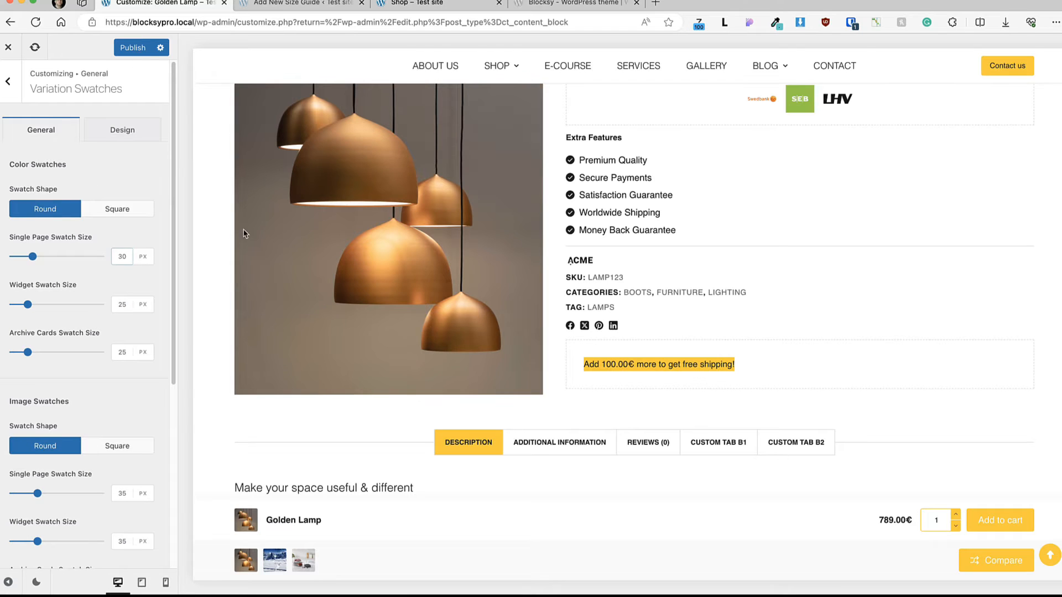
left_click(406, 3)
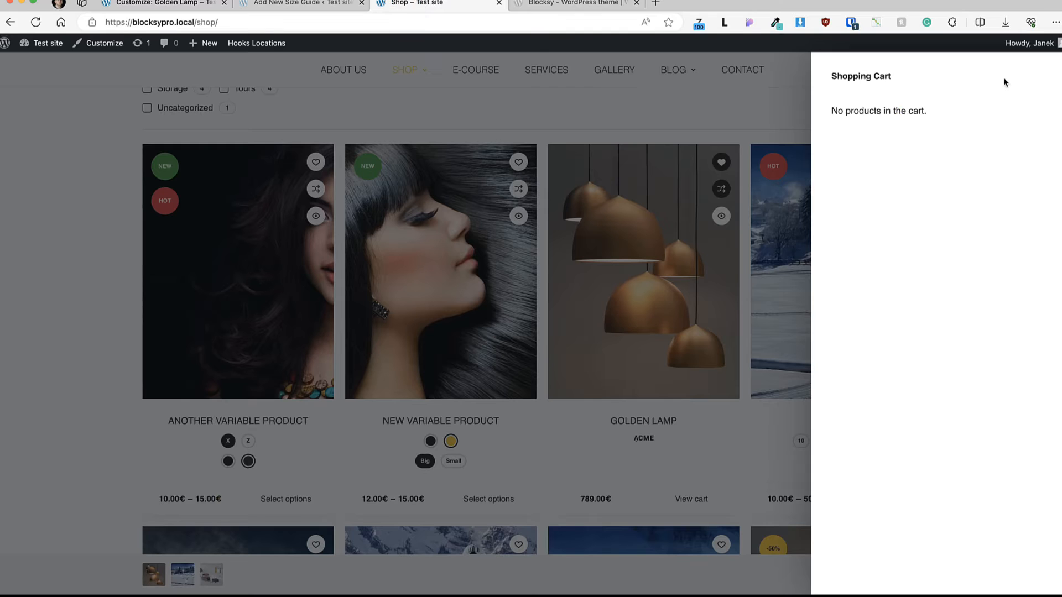
left_click(1060, 77)
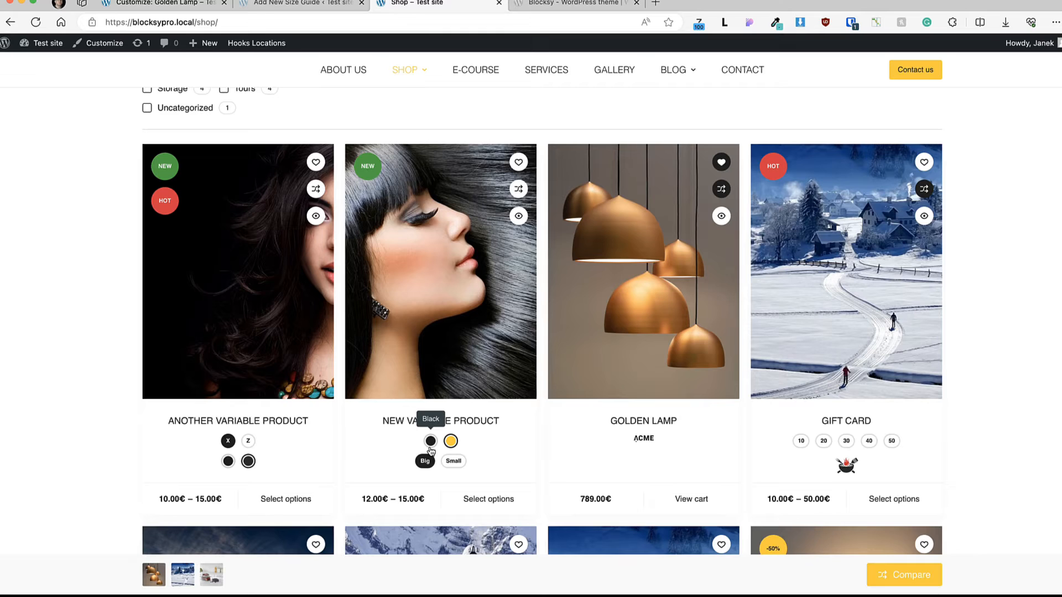
Step: Open the WooCommerce product attributes in the admin and add an attribute named Demo with the Color swatch type
left_click(268, 5)
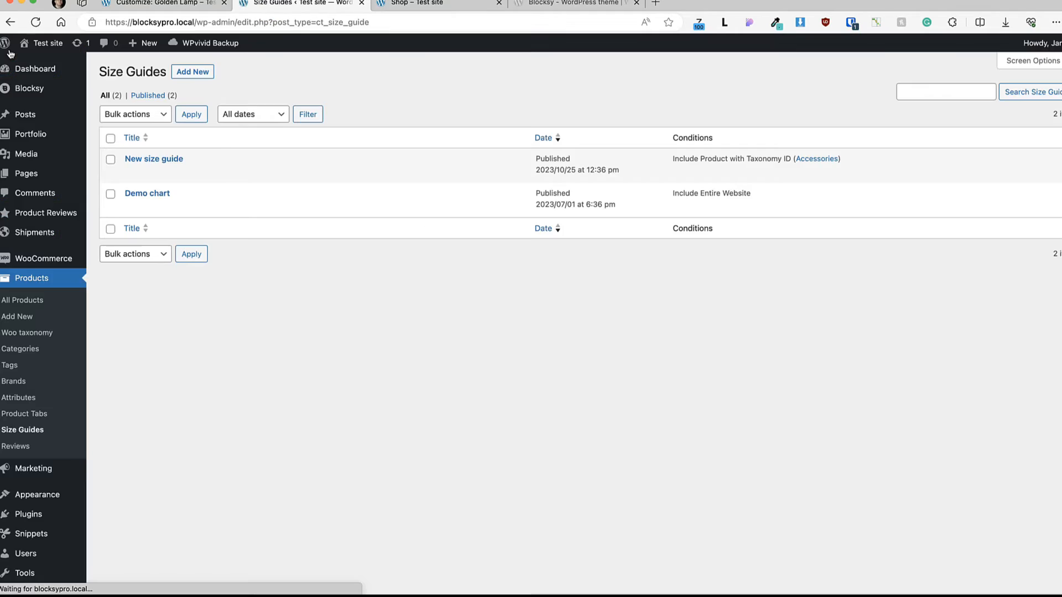
left_click(14, 397)
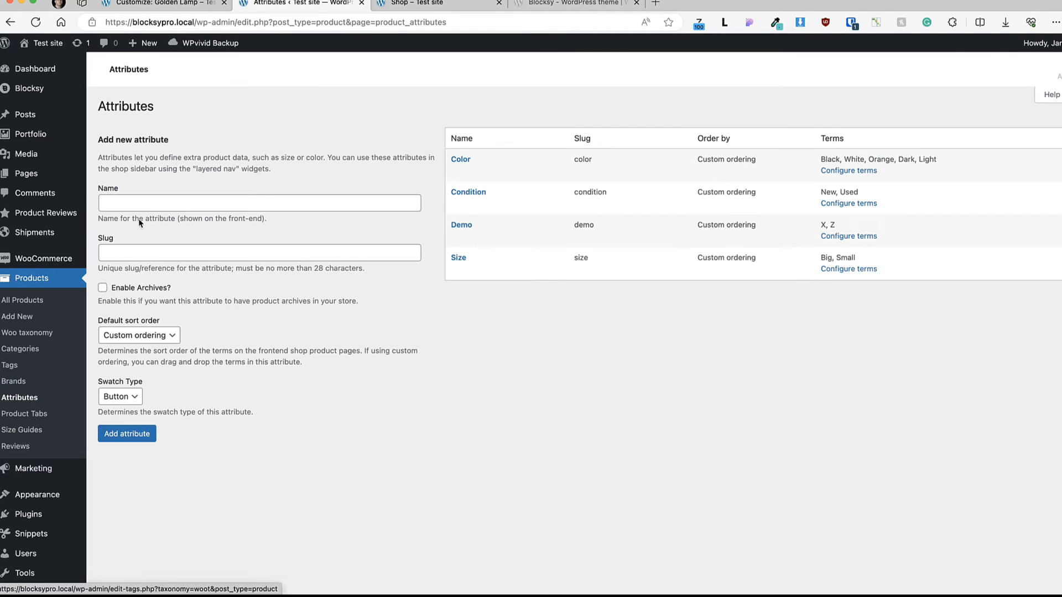
left_click(181, 204)
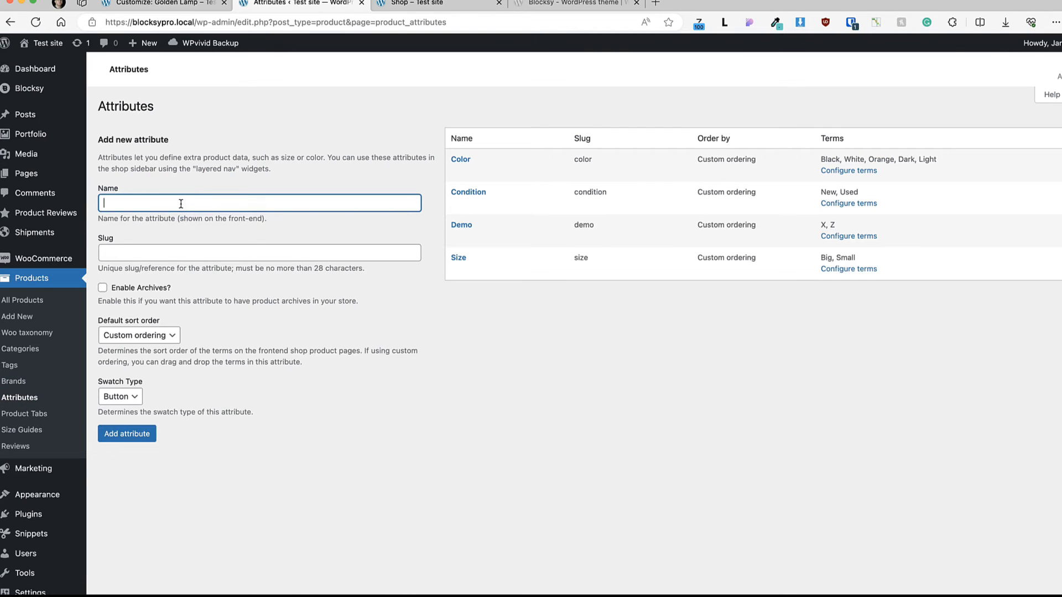
type("Demo")
left_click(124, 397)
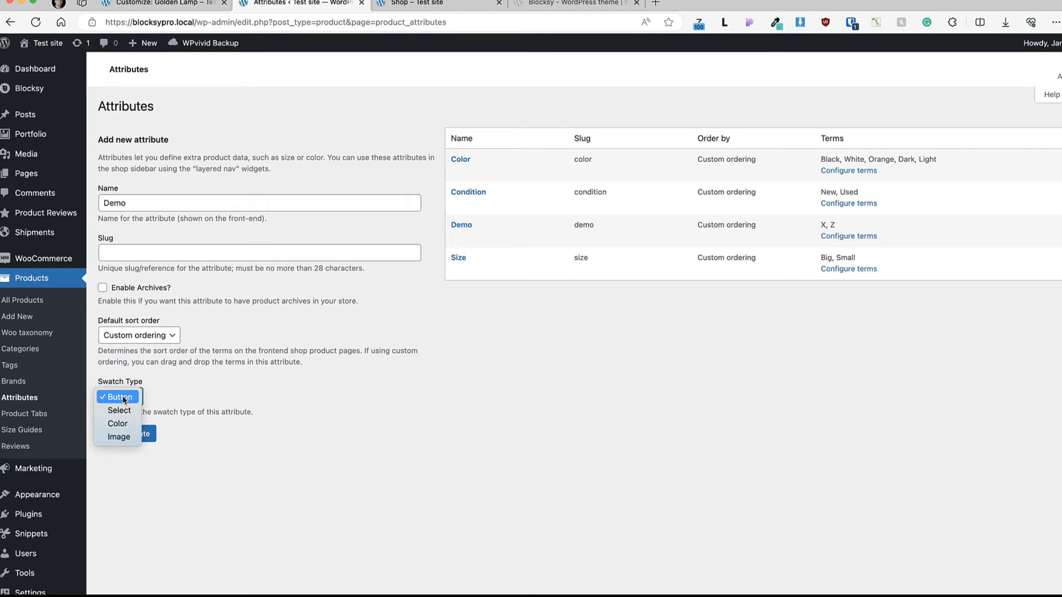
left_click(118, 423)
left_click(127, 434)
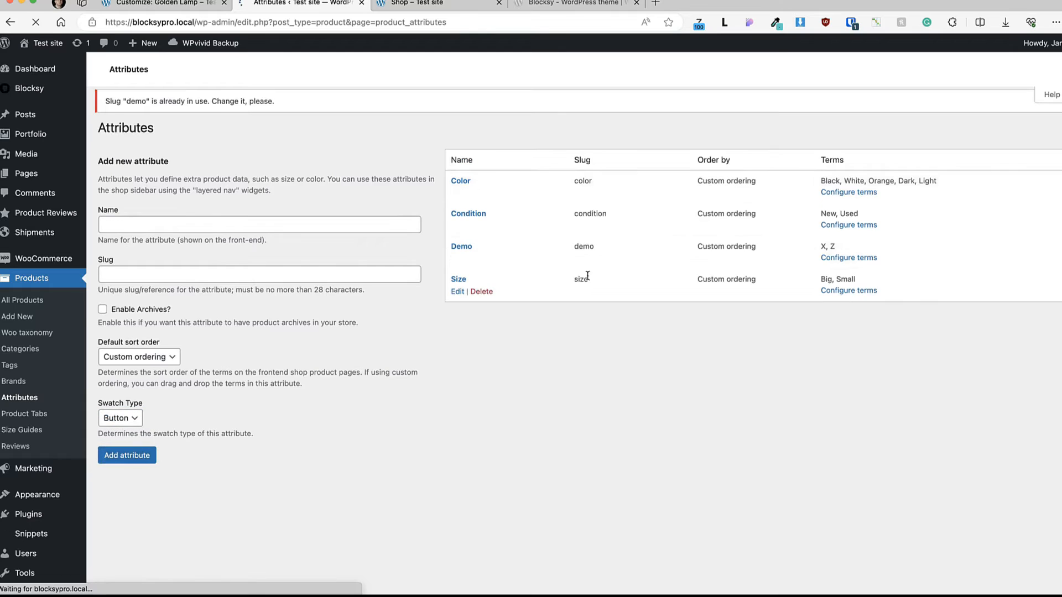
Step: Configure the Demo attribute's terms by adding a term named XS with a swatch color
left_click(846, 243)
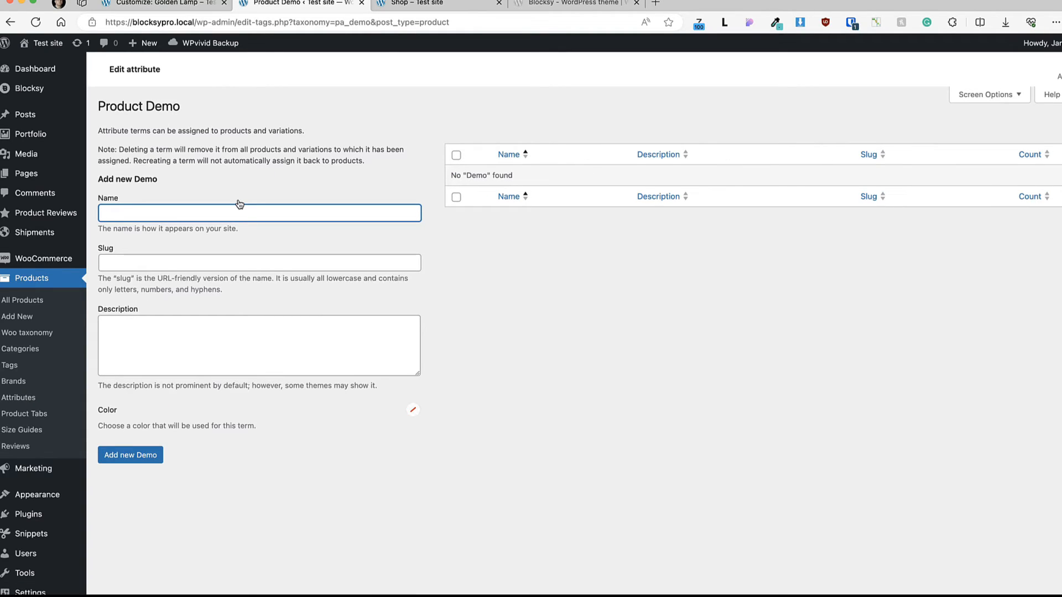
type("XS")
left_click(413, 411)
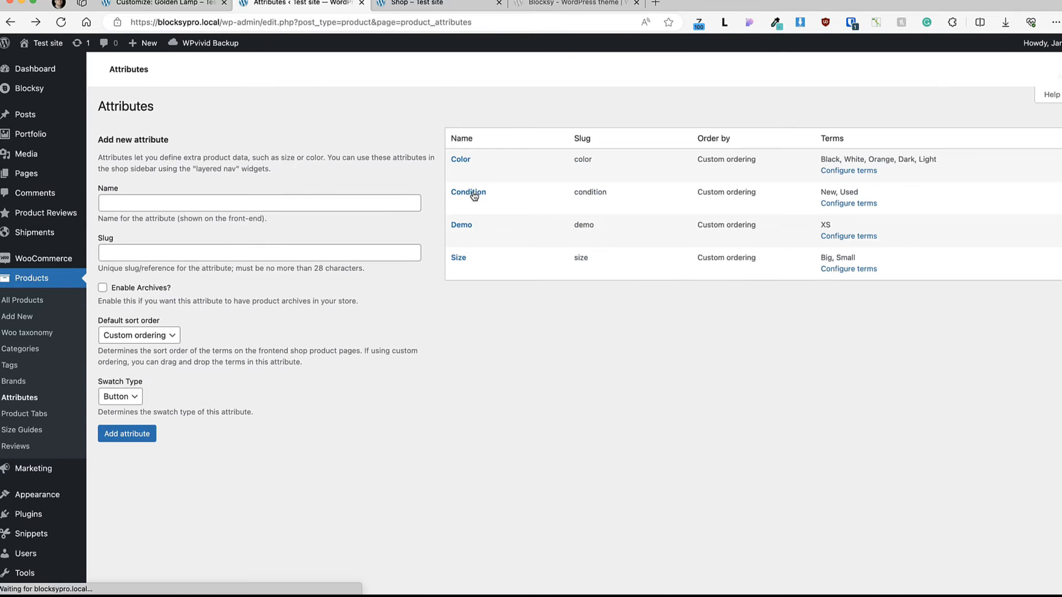
Step: Check the swatch types available for a new attribute, keep Button selected, and return to the site
left_click(132, 394)
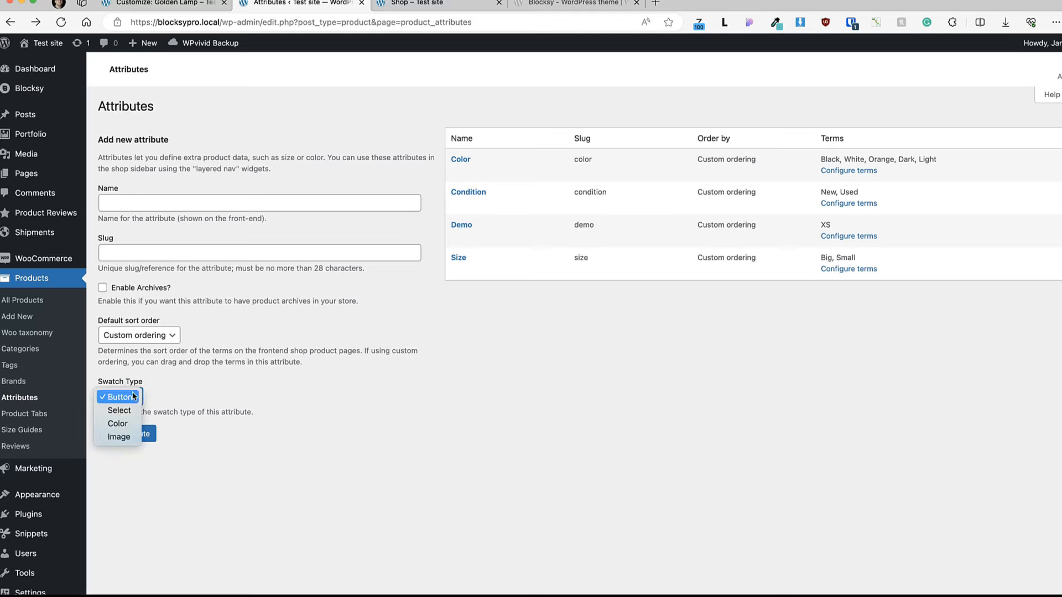
left_click(128, 396)
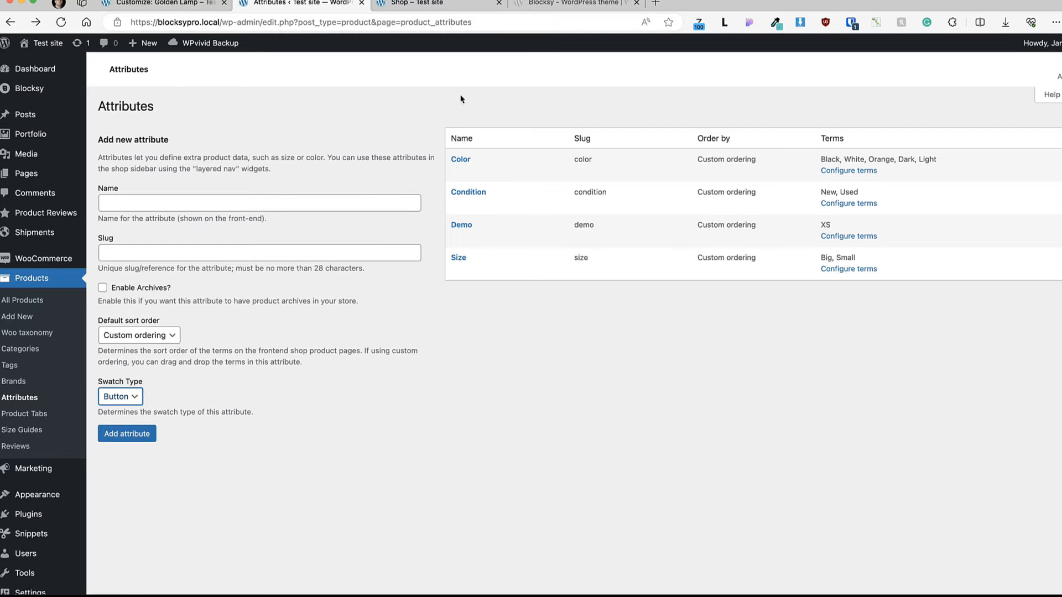
left_click(416, 3)
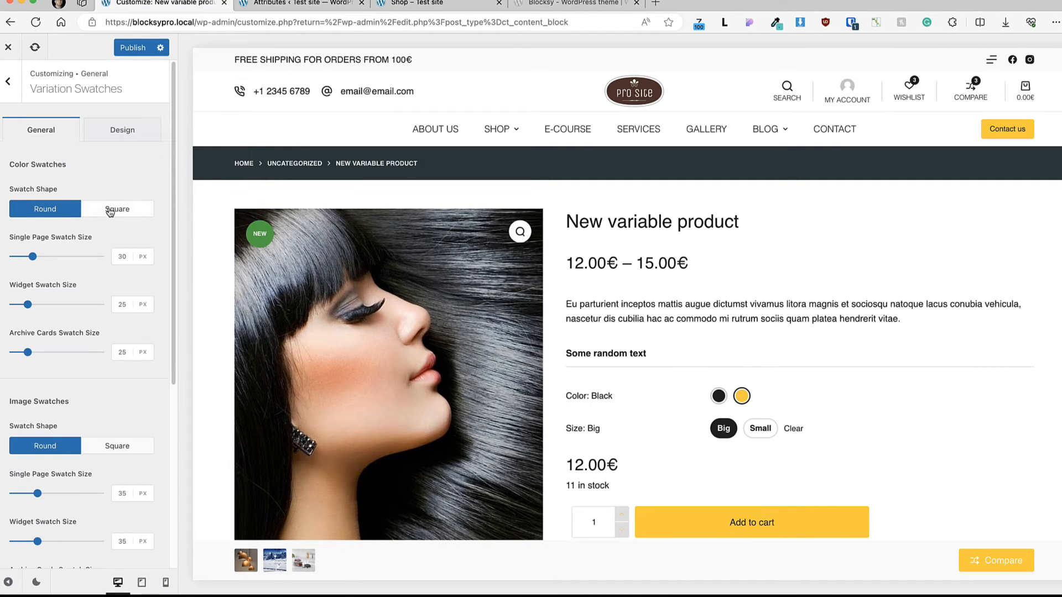
Step: Review the Variation Swatches shape and size options for color, image and button swatches, plus their design colors
scroll(29, 206, "down", 1)
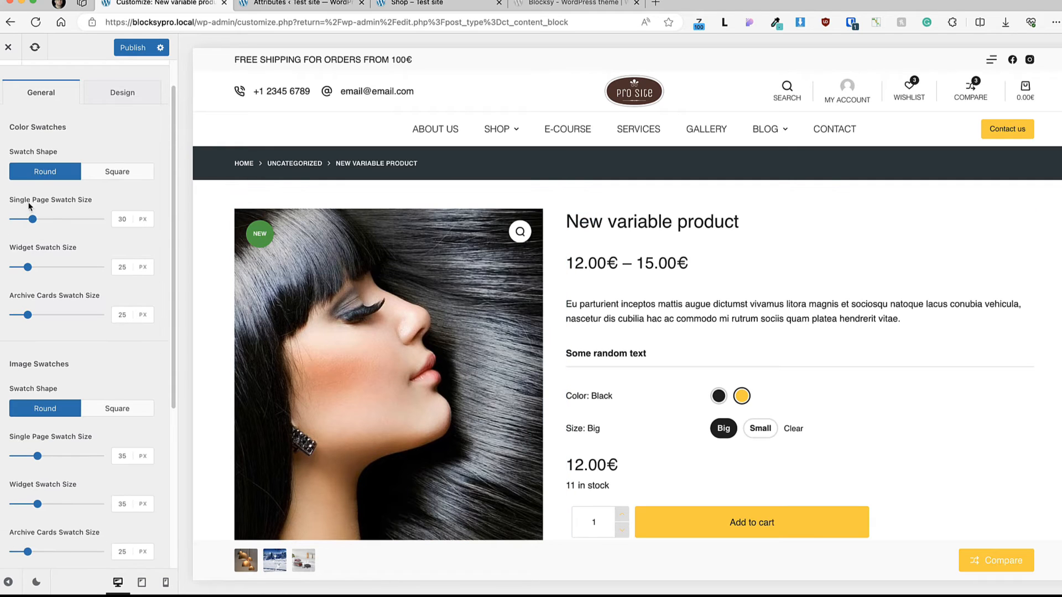
scroll(35, 207, "down", 2)
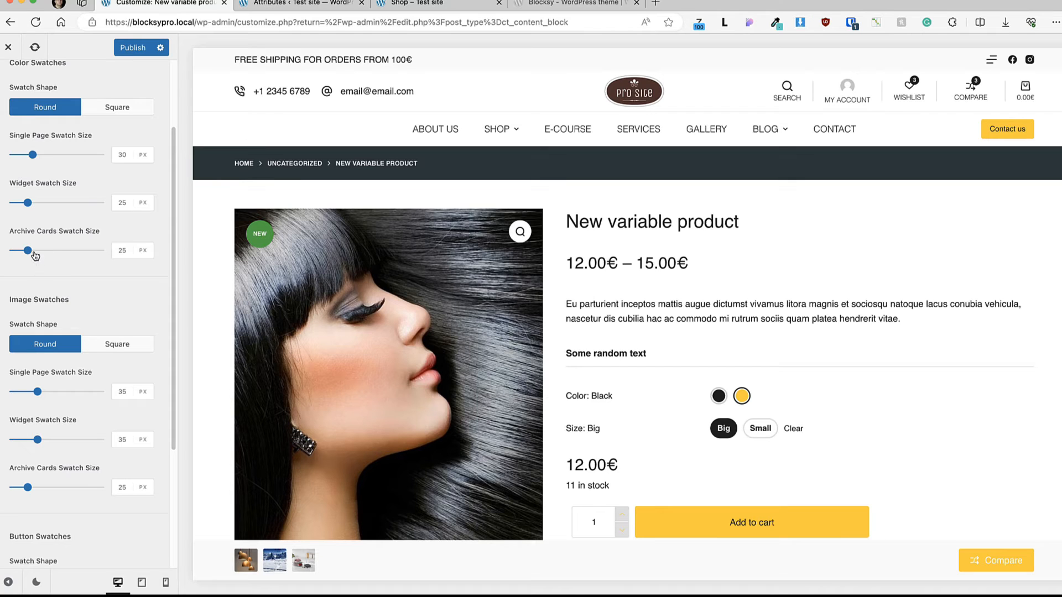
scroll(104, 235, "down", 5)
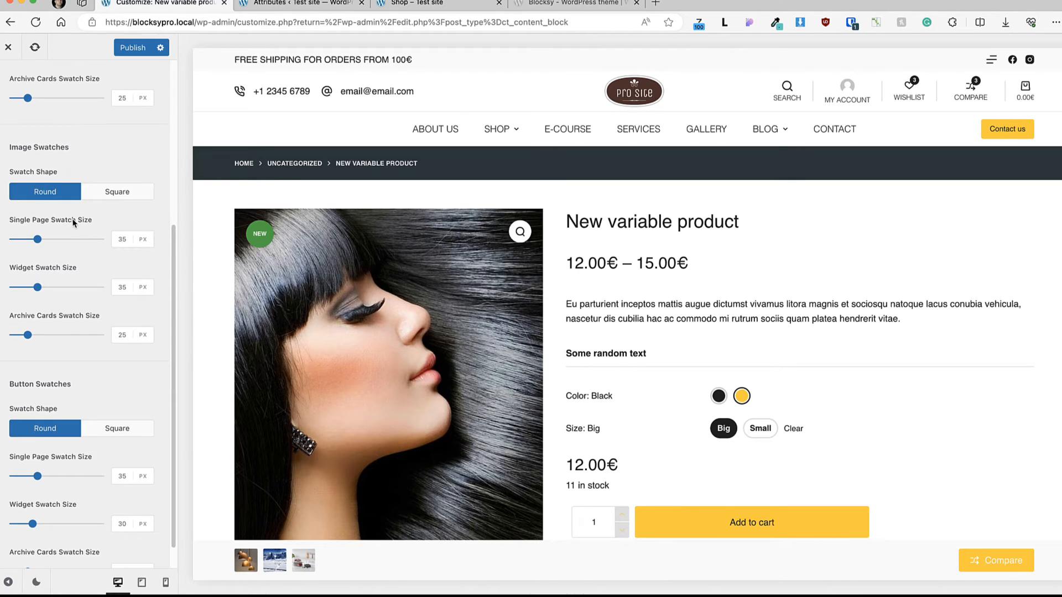
scroll(72, 222, "down", 1)
scroll(57, 256, "down", 1)
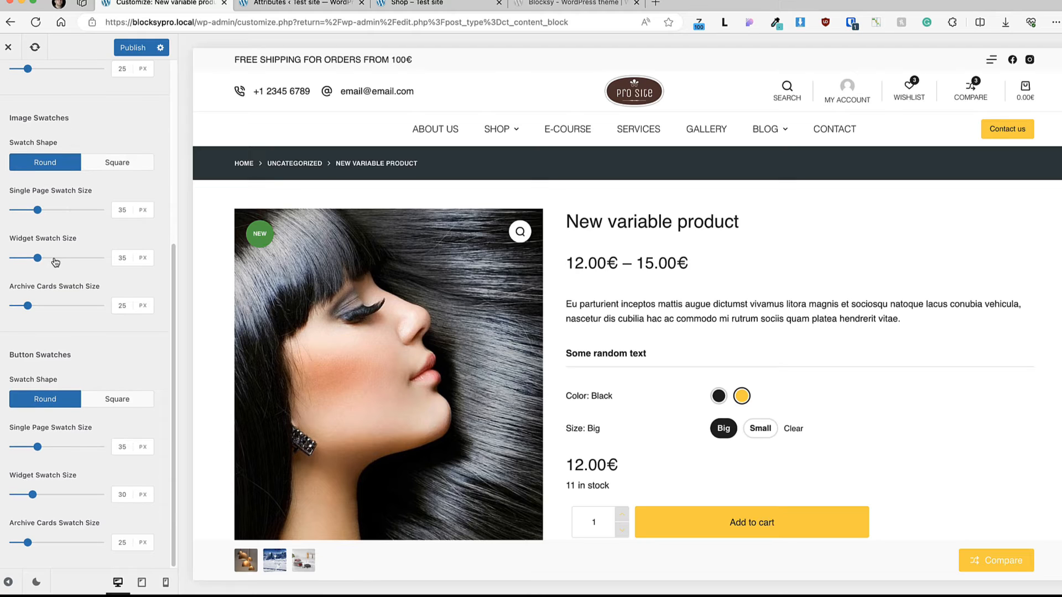
scroll(92, 311, "up", 8)
left_click(139, 135)
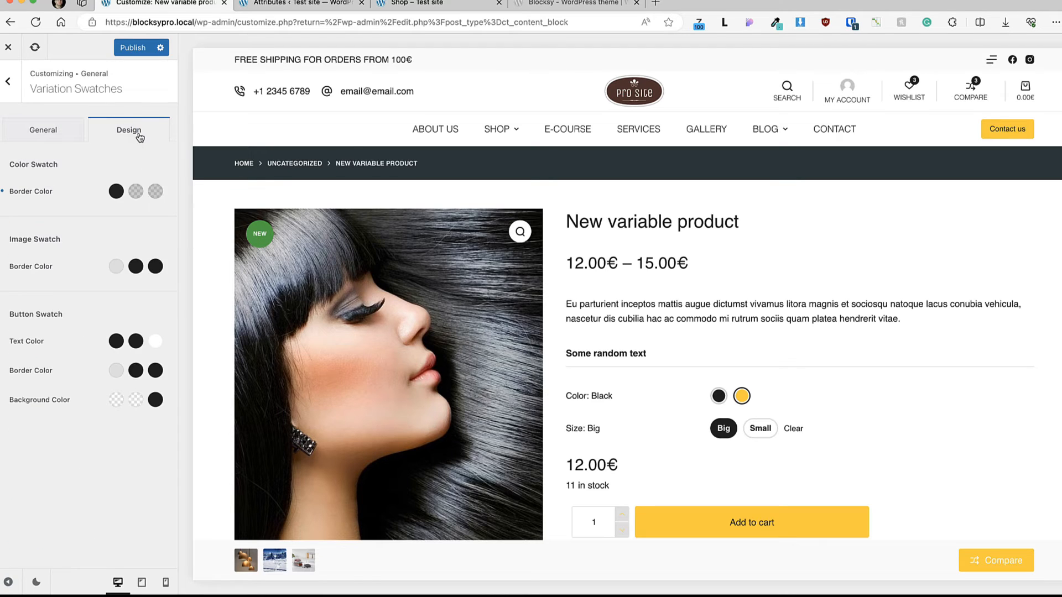
Step: Return to the WooCommerce General settings and publish the pending customizer changes
left_click(8, 81)
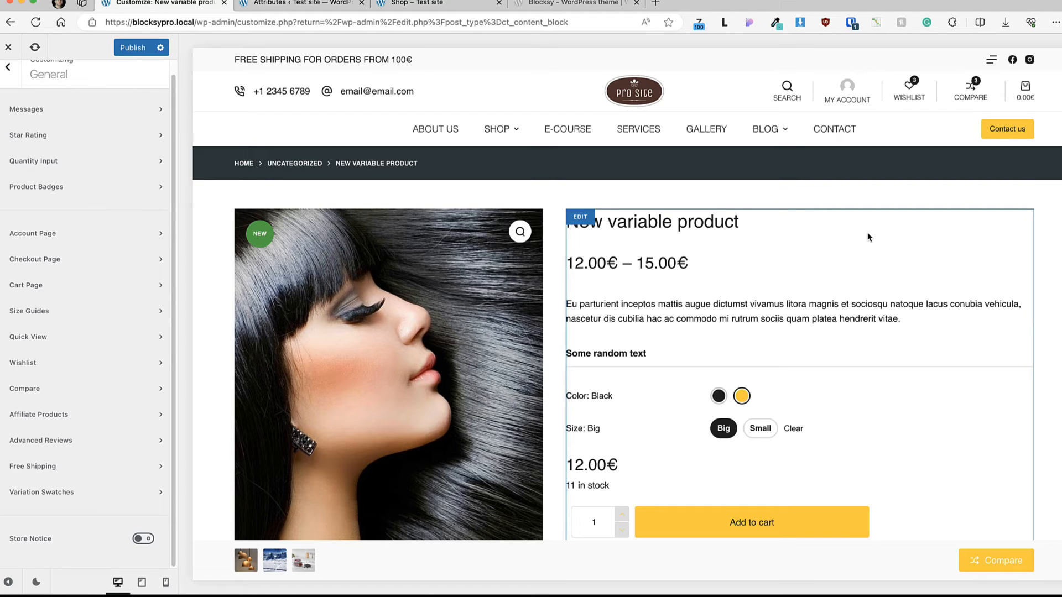
left_click(115, 47)
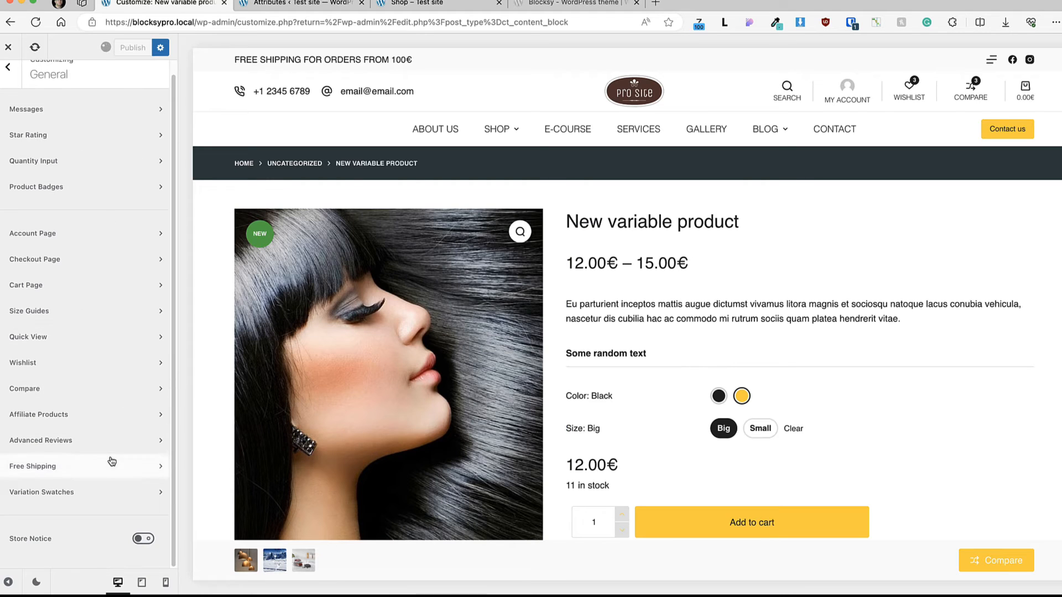
Step: Enable the Store Notice, set its position to Top, and look at its font and background color options
left_click(144, 540)
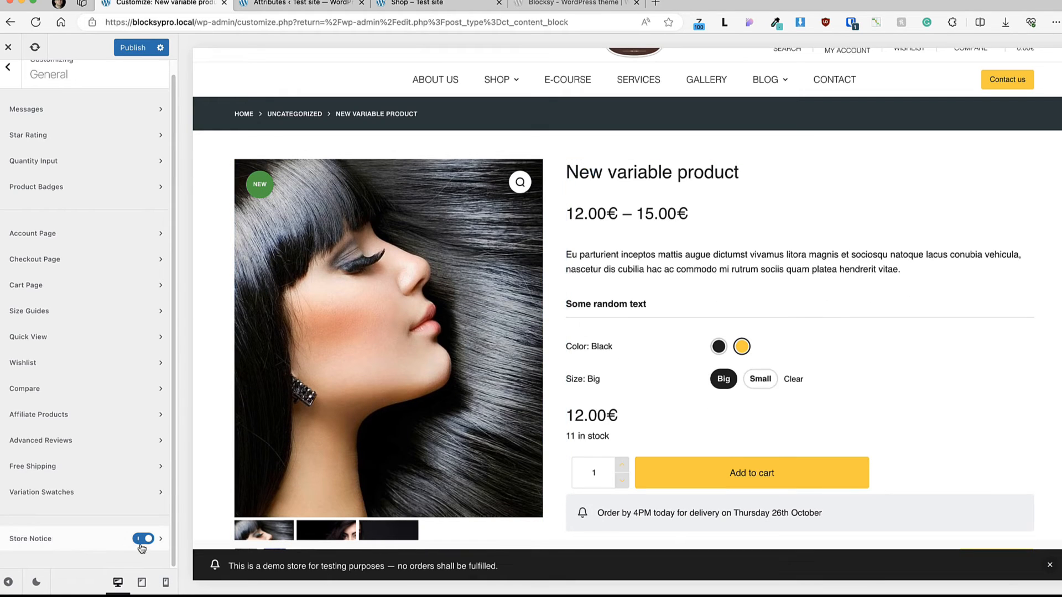
left_click(59, 540)
left_click(42, 247)
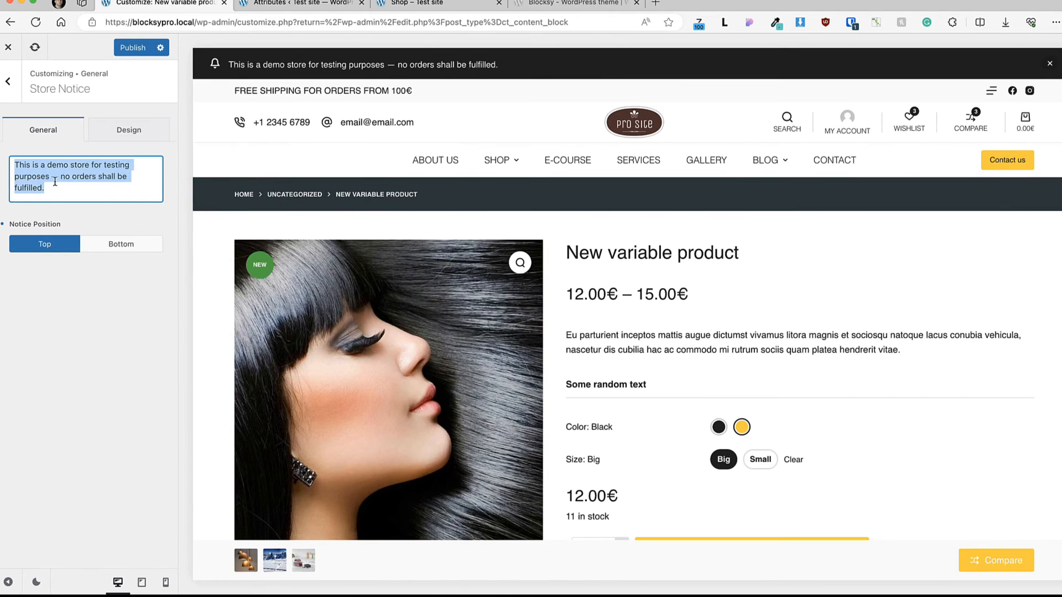
left_click(128, 130)
Step: Turn the Store Notice off again and publish the changes
left_click(8, 82)
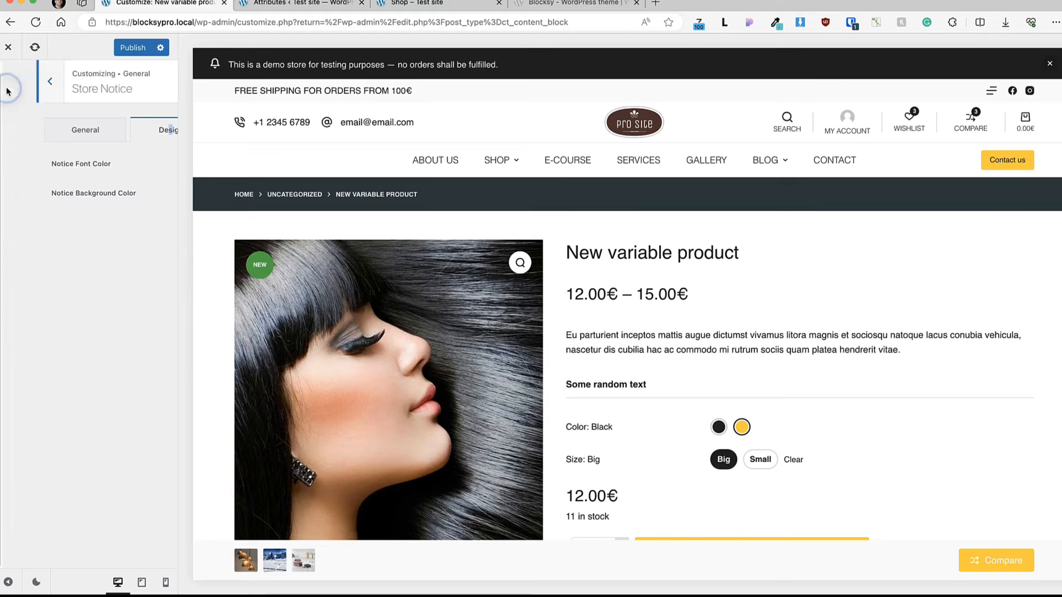
left_click(143, 539)
scroll(86, 260, "up", 1)
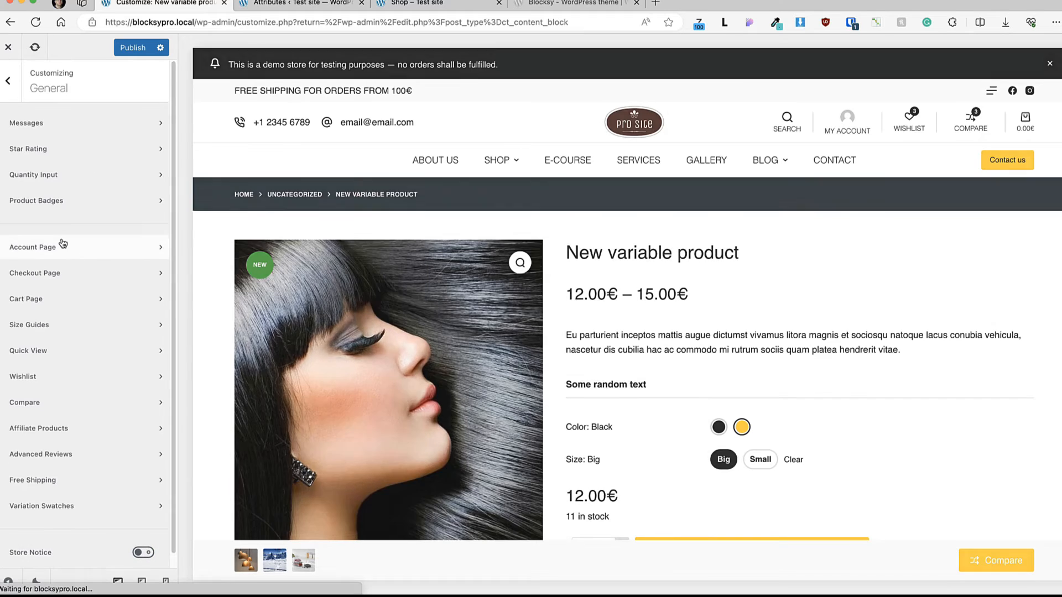
Step: Open the WooCommerce Product Archives settings and load the Shop page in the preview
left_click(8, 85)
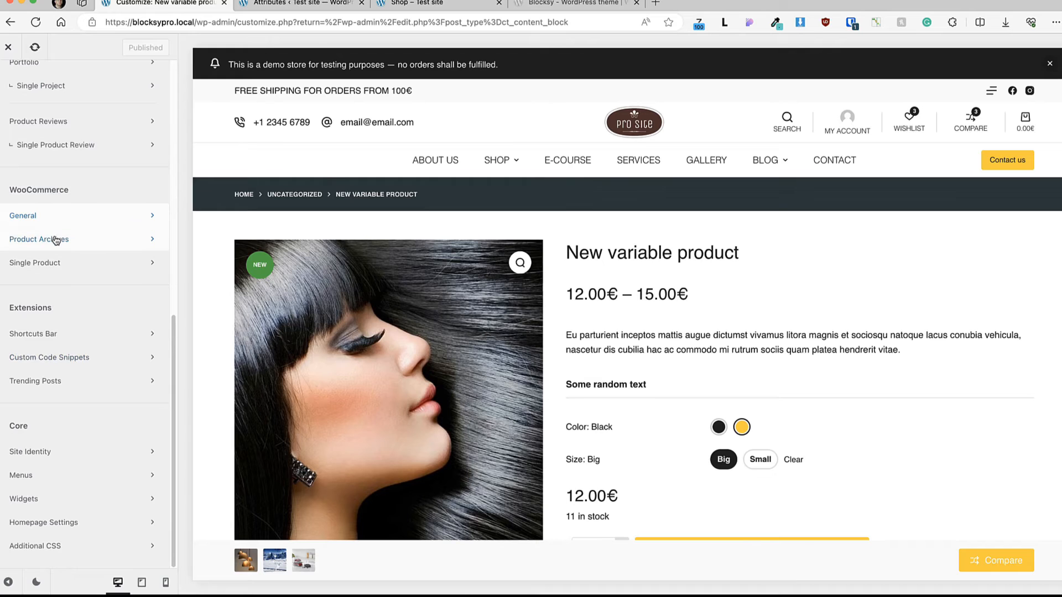
left_click(31, 243)
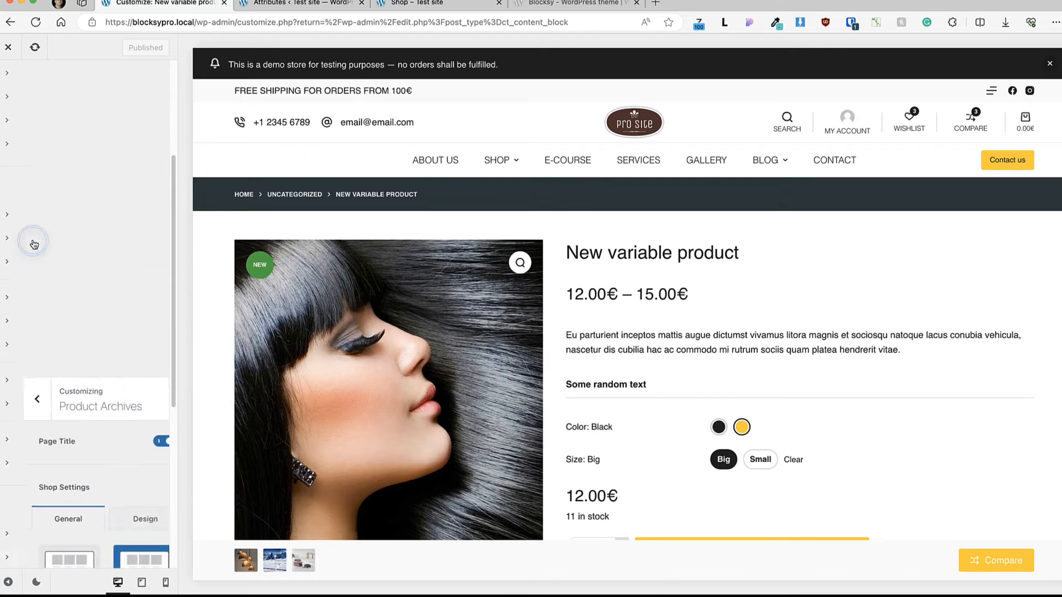
left_click(497, 162)
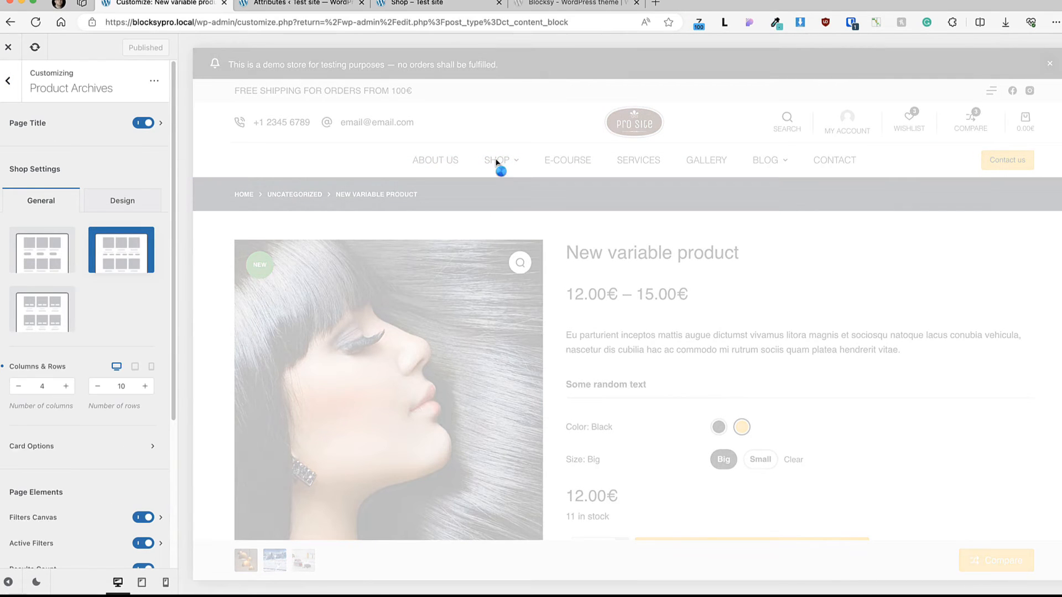
Step: Explore the Copy Options for product archives, choosing the Page Title set and looking through the archive sources
left_click(47, 123)
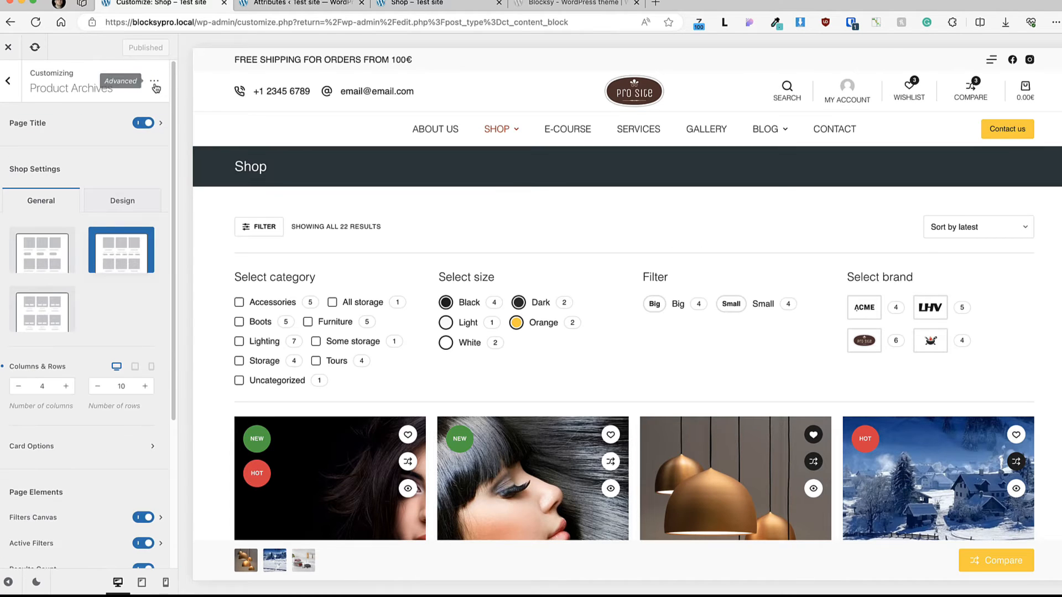
left_click(155, 82)
left_click(569, 286)
left_click(486, 340)
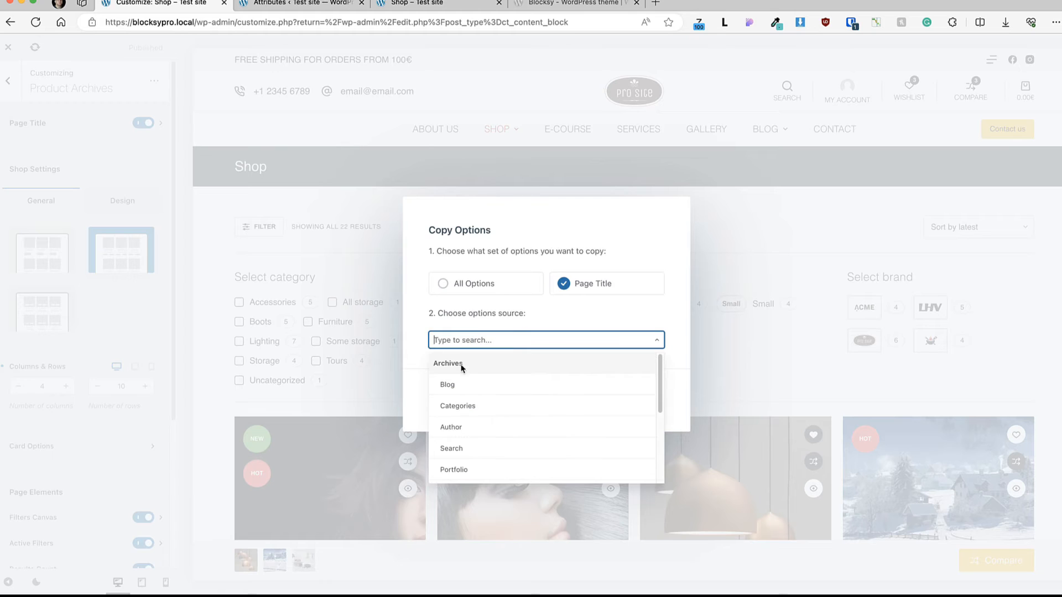
left_click(453, 385)
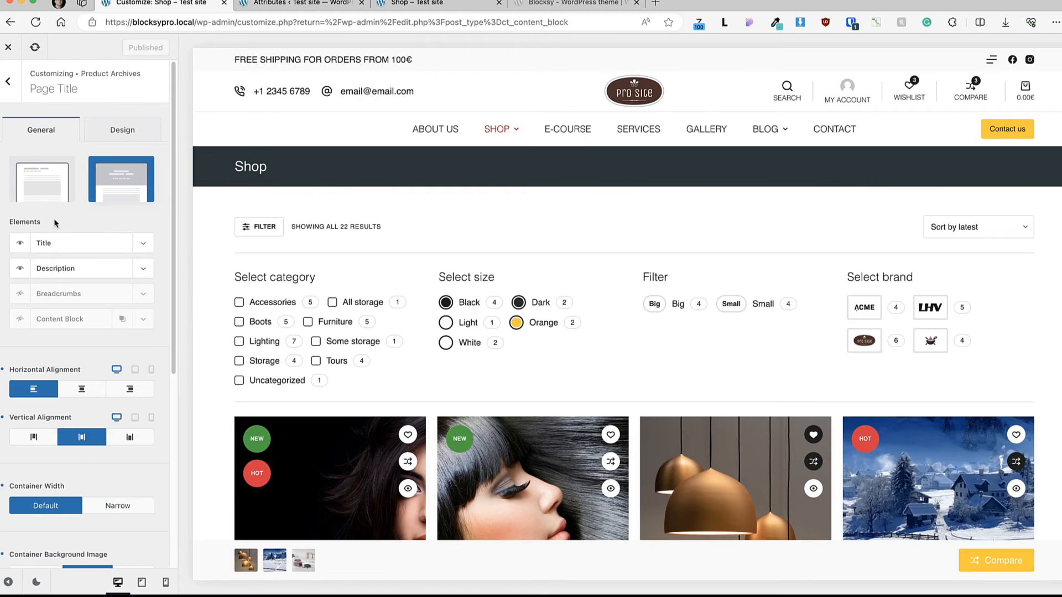
Step: Review the product archive Page Title elements, alignment, container width and background image settings
scroll(58, 370, "down", 6)
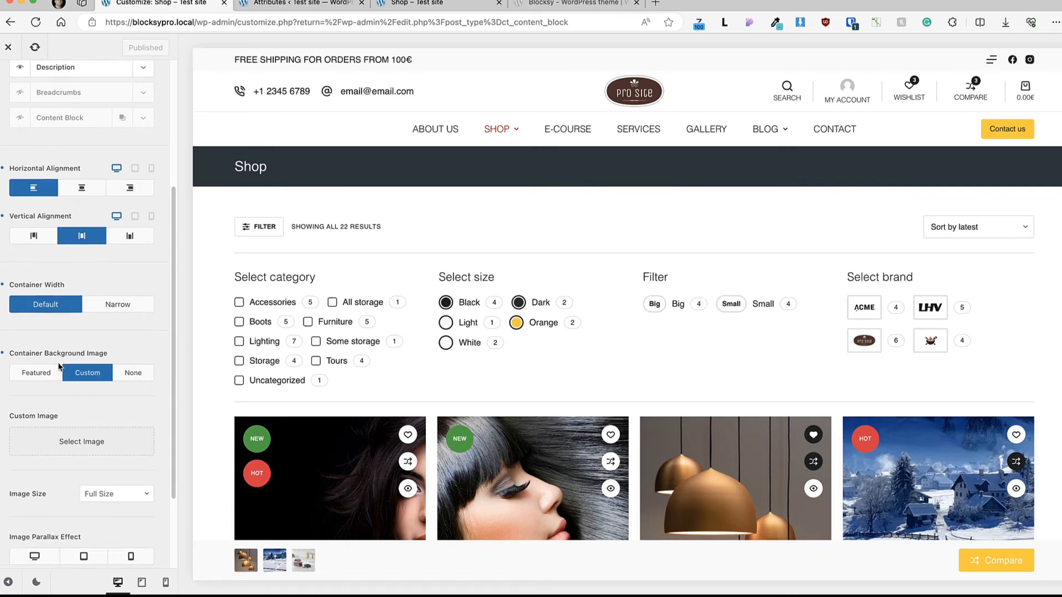
scroll(61, 456, "up", 6)
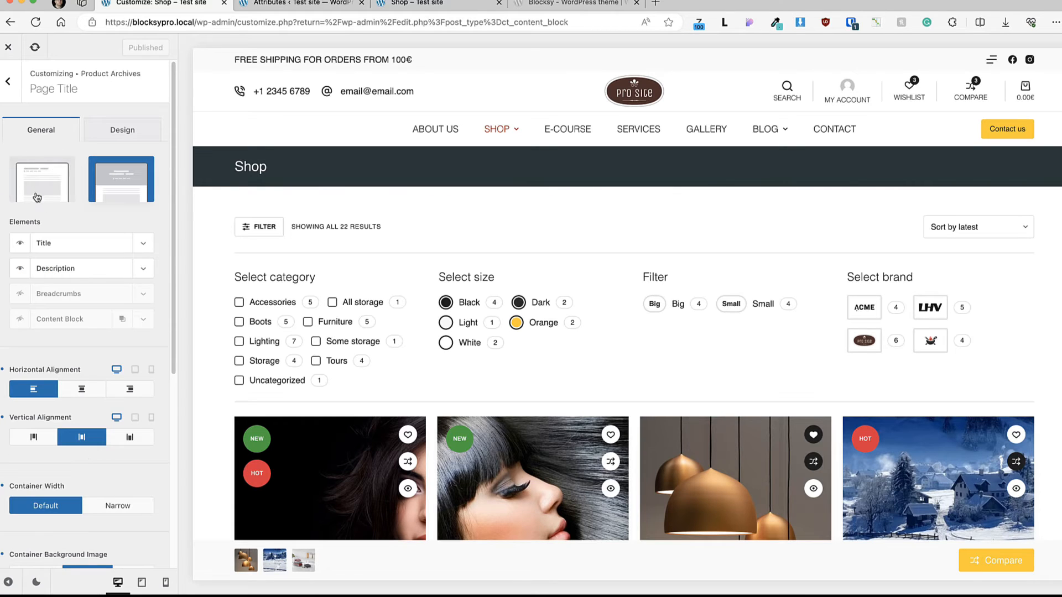
left_click(8, 81)
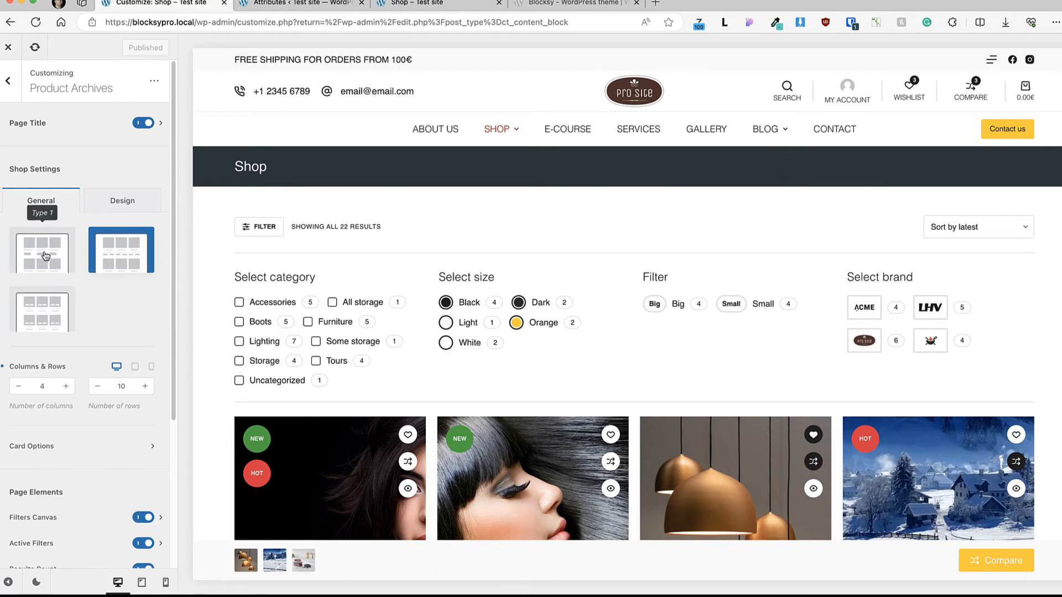
Step: Preview the Type 1 and third product card layouts on the Shop page, then restore Type 2
scroll(411, 217, "down", 5)
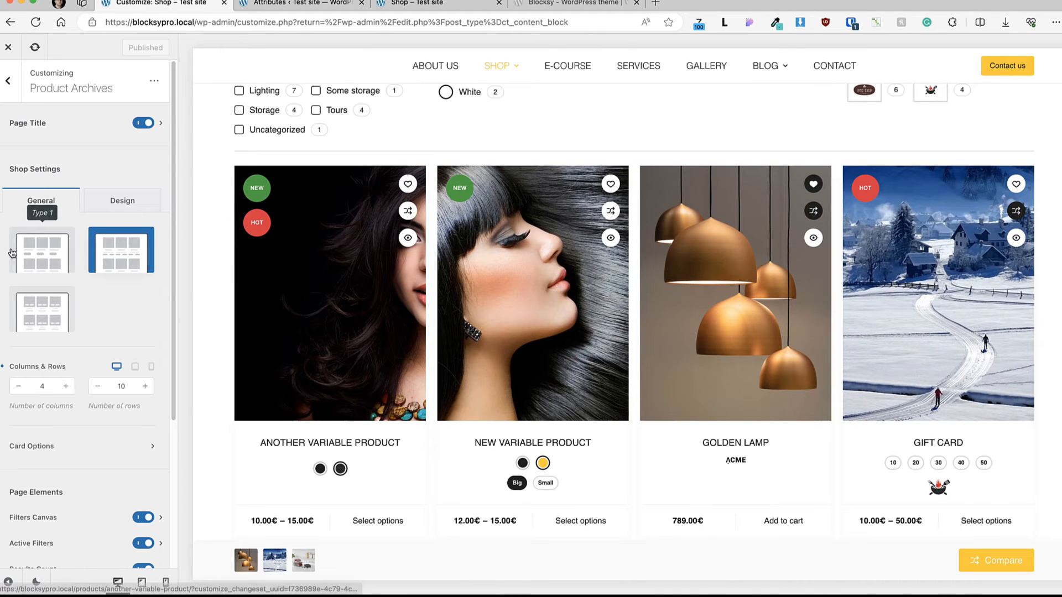
left_click(33, 254)
scroll(354, 406, "down", 5)
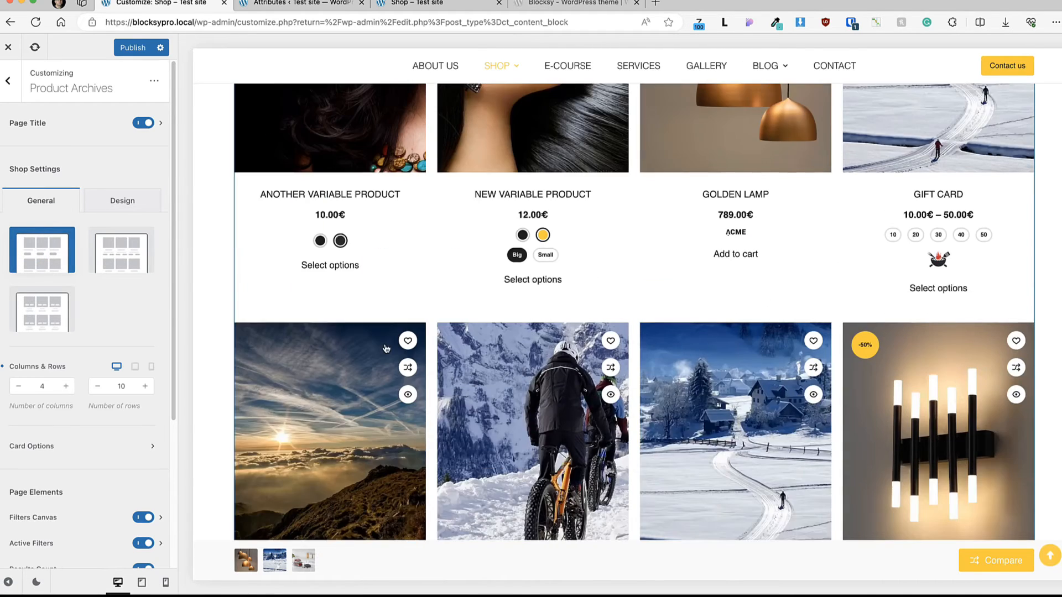
scroll(384, 344, "up", 3)
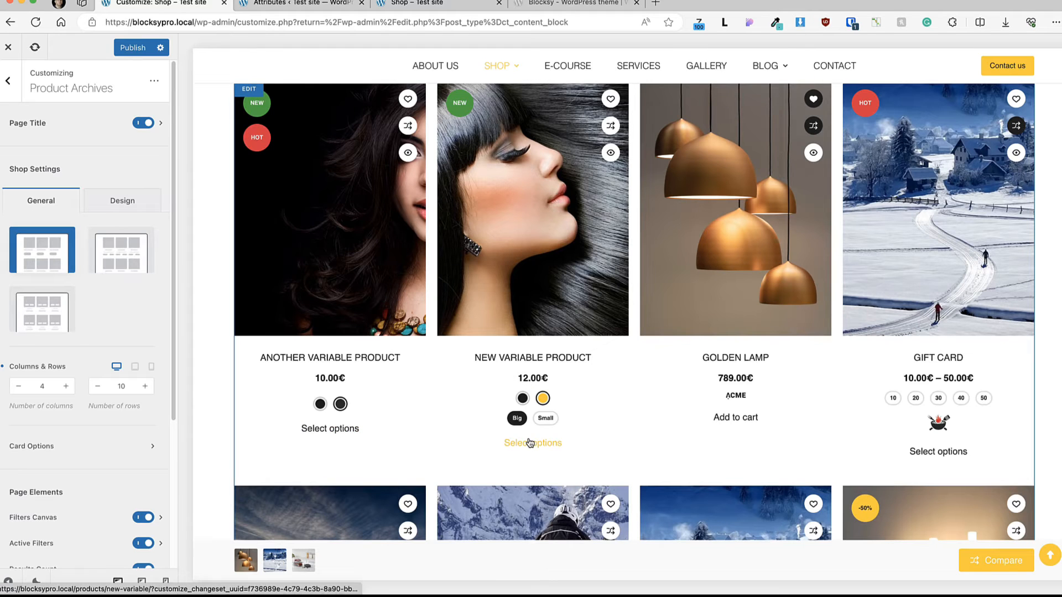
left_click(133, 259)
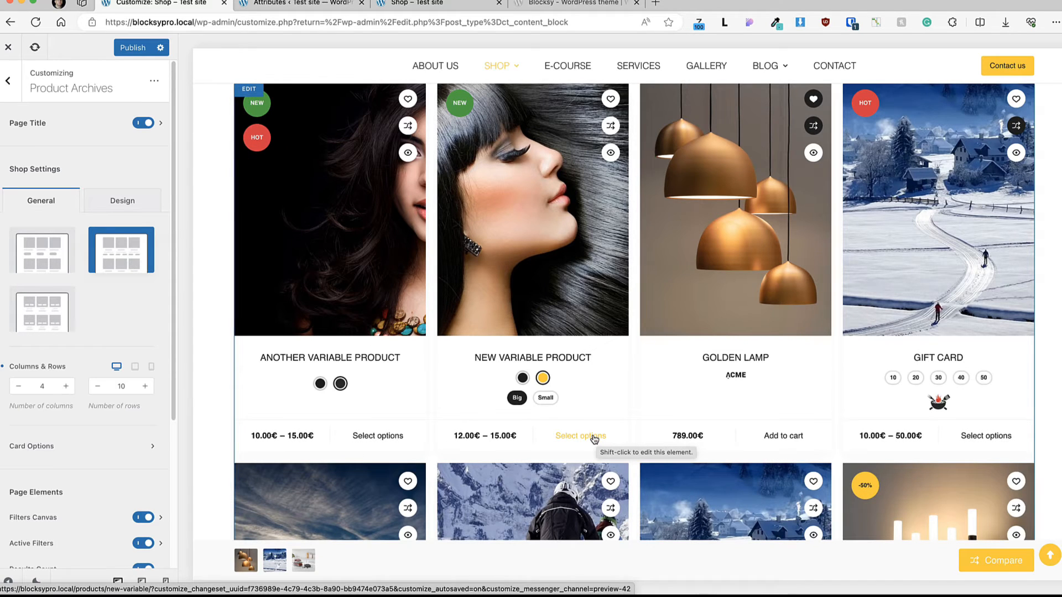
left_click(34, 321)
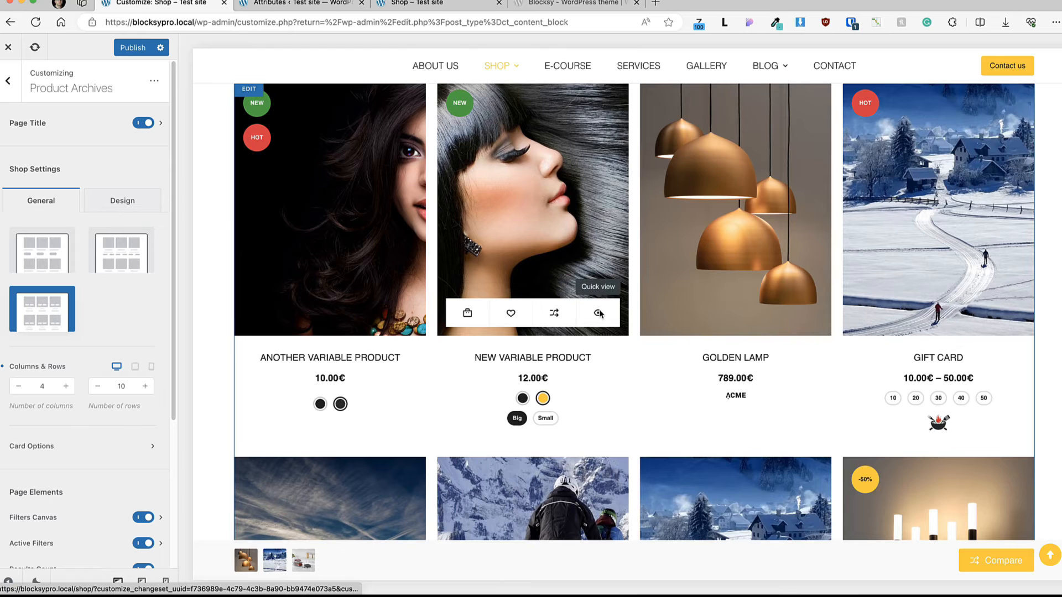
left_click(123, 243)
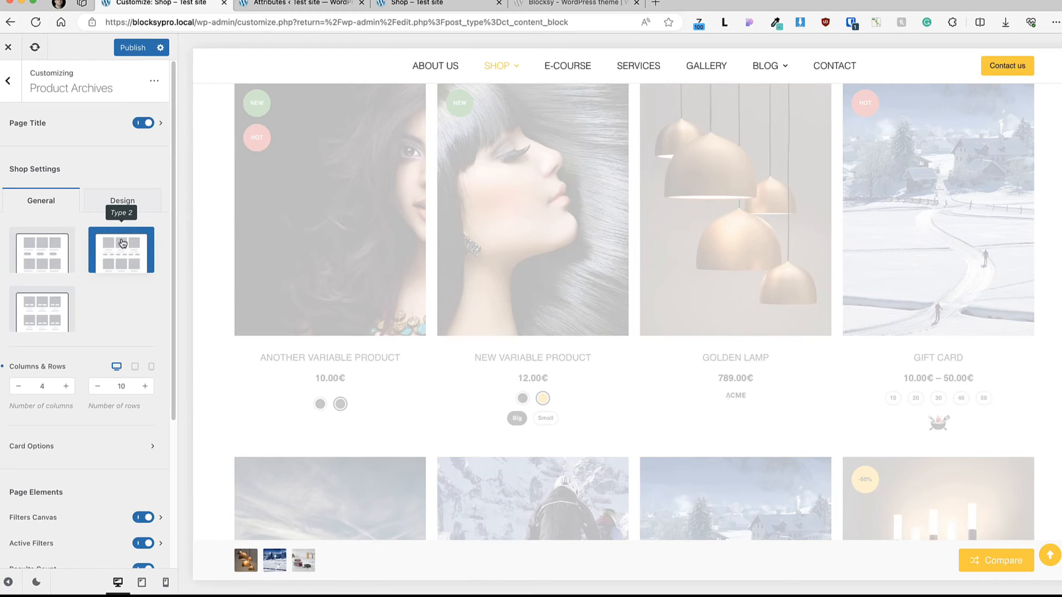
Step: Open the product archive Card Options and move the Swatches element above Star Rating
scroll(77, 315, "down", 3)
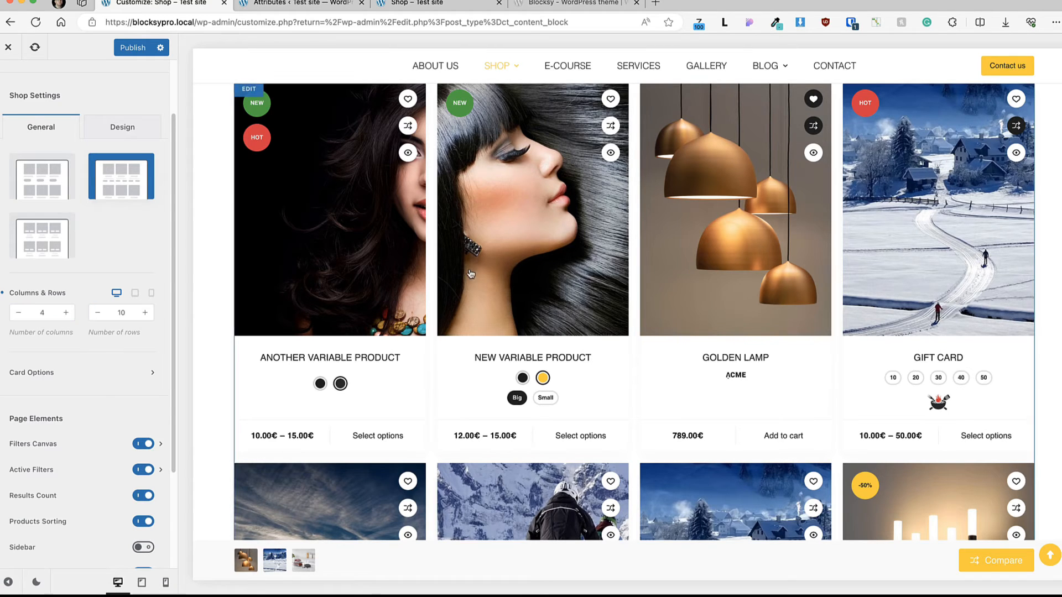
scroll(513, 271, "up", 6)
scroll(512, 271, "down", 7)
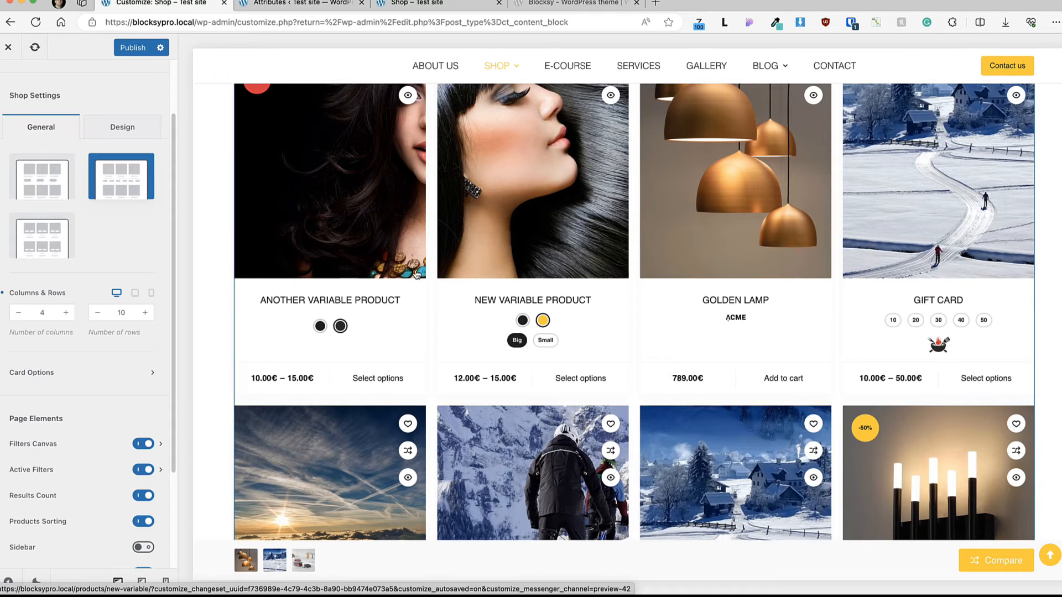
scroll(83, 313, "down", 1)
left_click(72, 347)
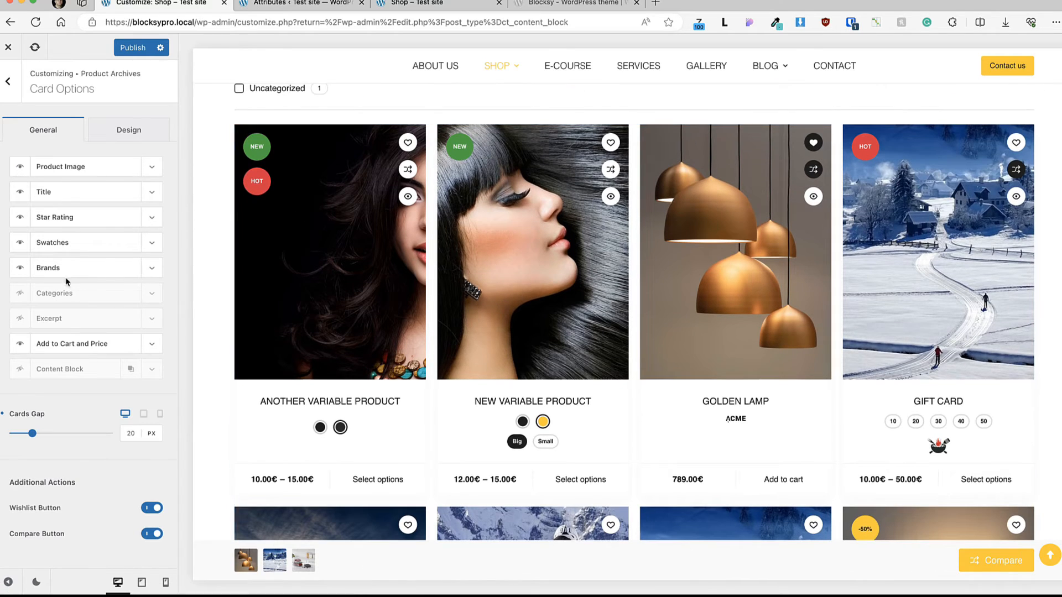
left_click_drag(62, 241, 73, 218)
Step: Look at the bottom spacing options of the Title and Swatches card elements
left_click(154, 196)
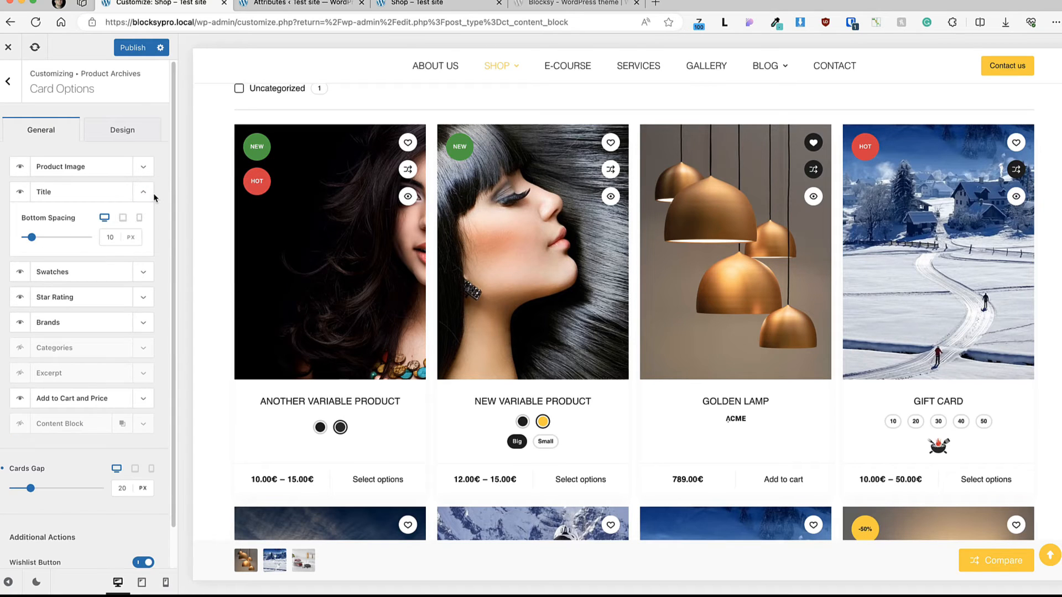
left_click(147, 193)
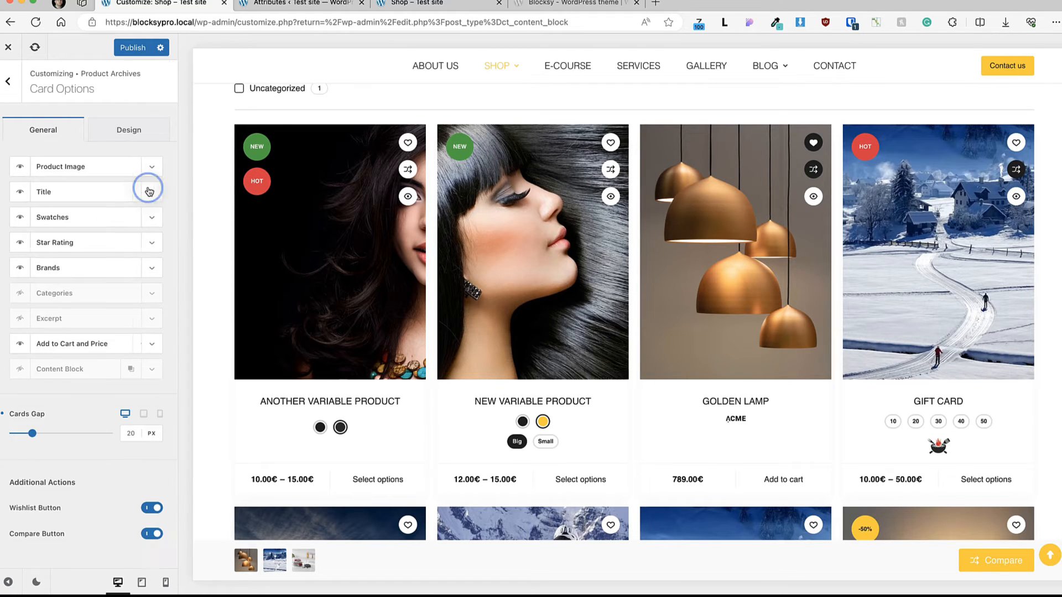
left_click(151, 222)
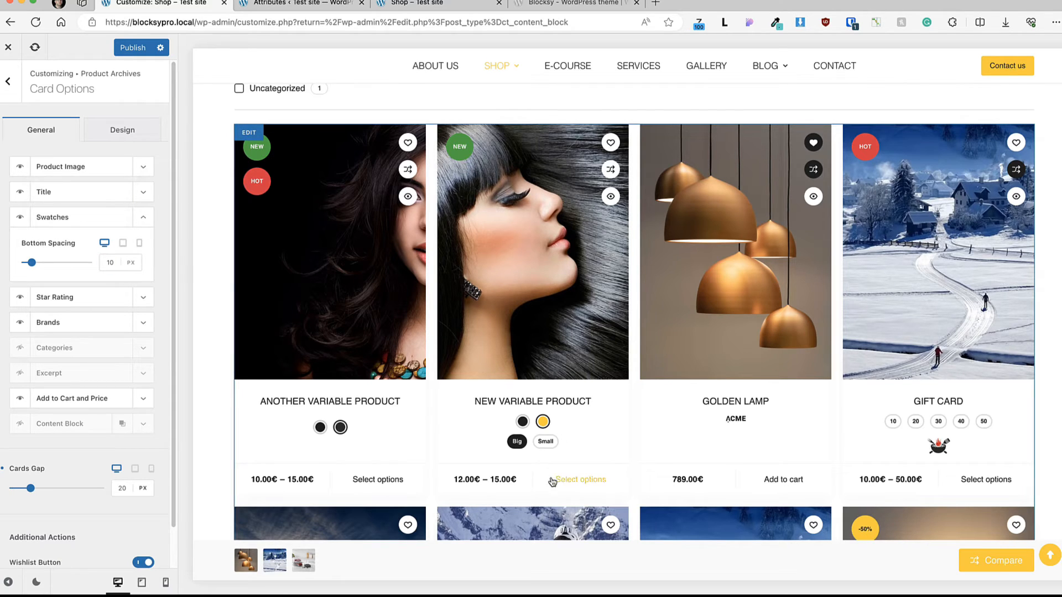
Step: Check the logo size, logos gap and bottom spacing options of the Brands card element
left_click(134, 220)
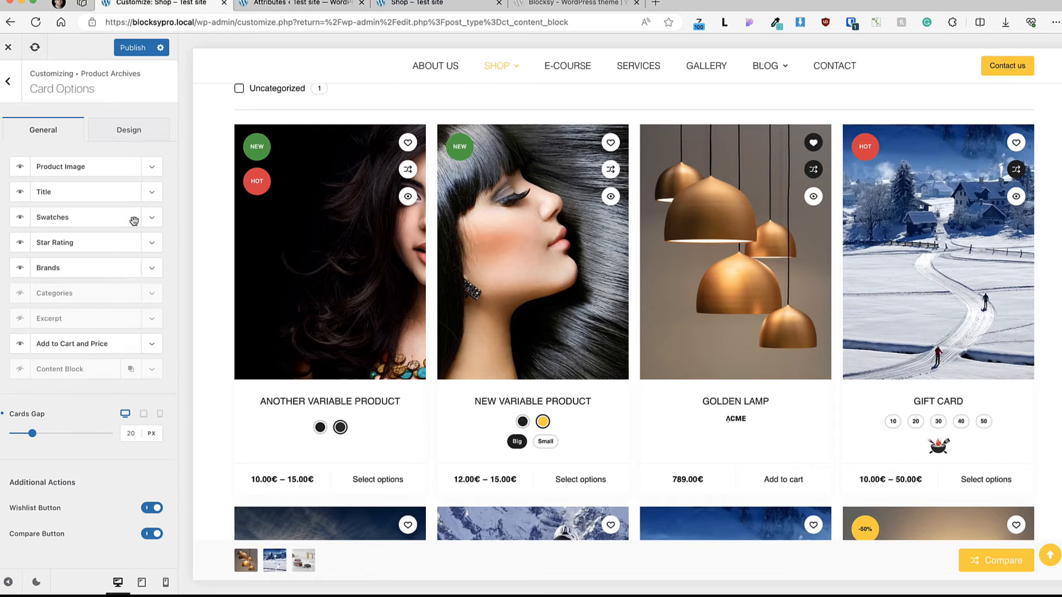
left_click(154, 269)
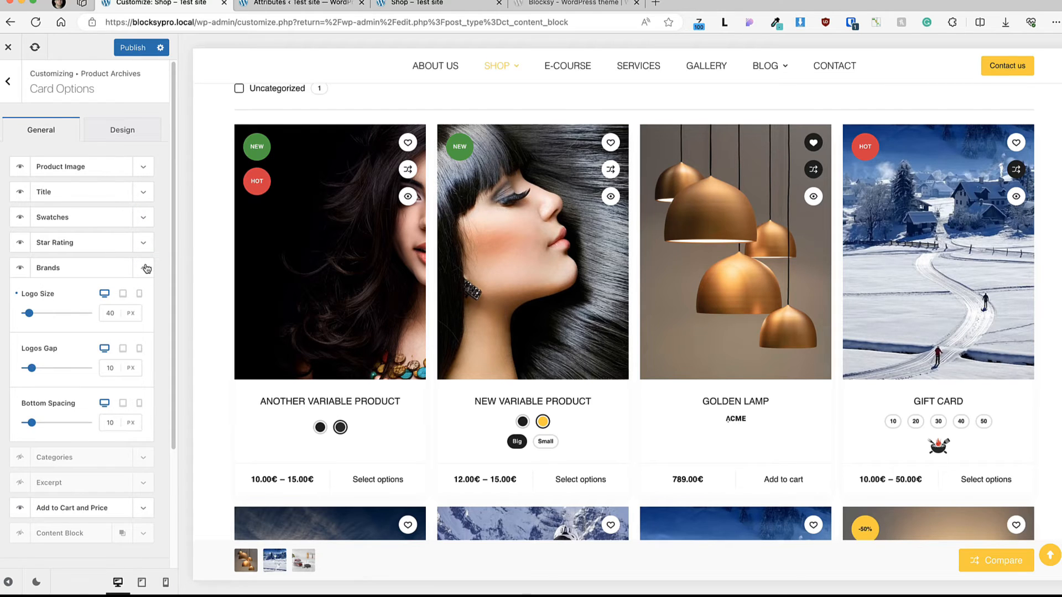
left_click(143, 268)
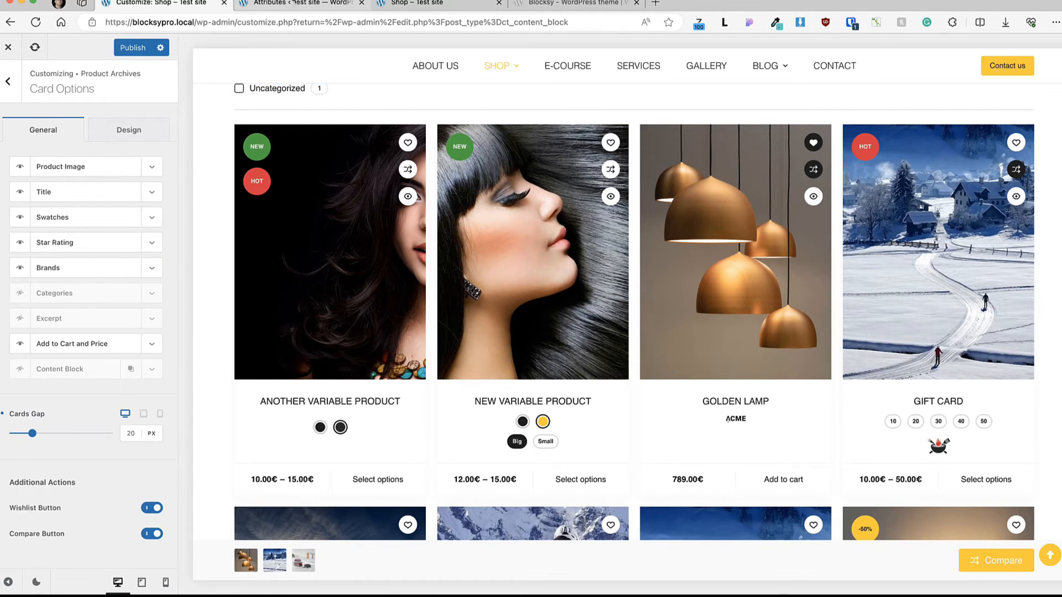
Step: Open the ACME brand from the product Brands list in the WordPress admin to check its logo image
left_click(301, 4)
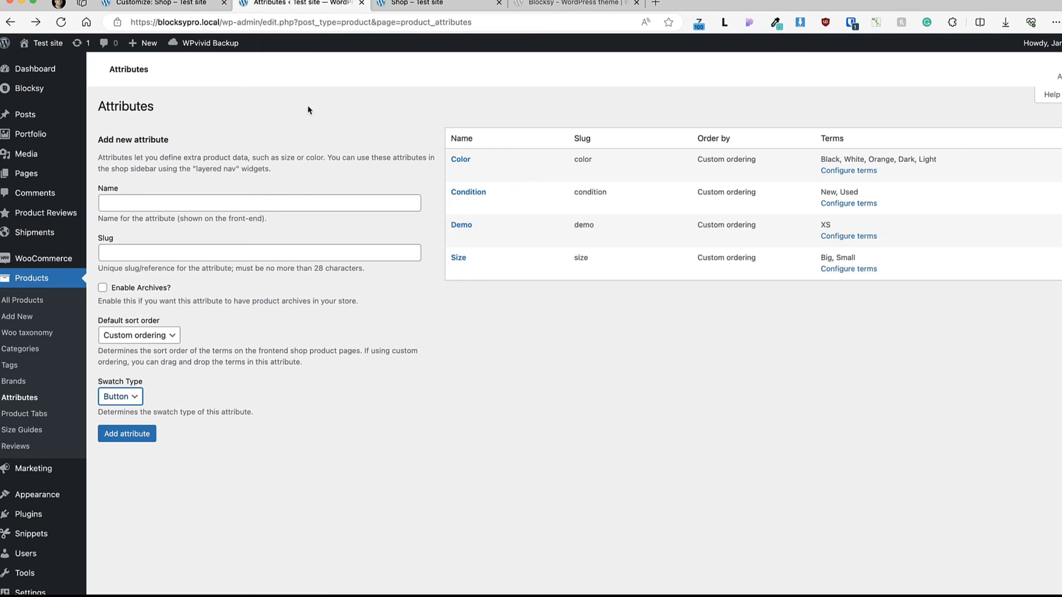
left_click(13, 382)
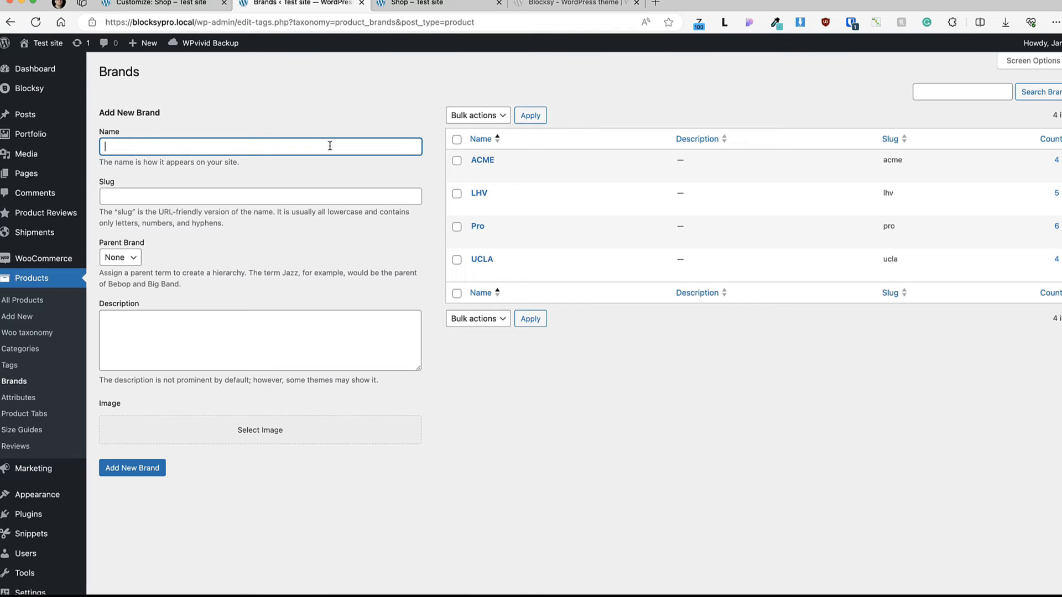
left_click(489, 161)
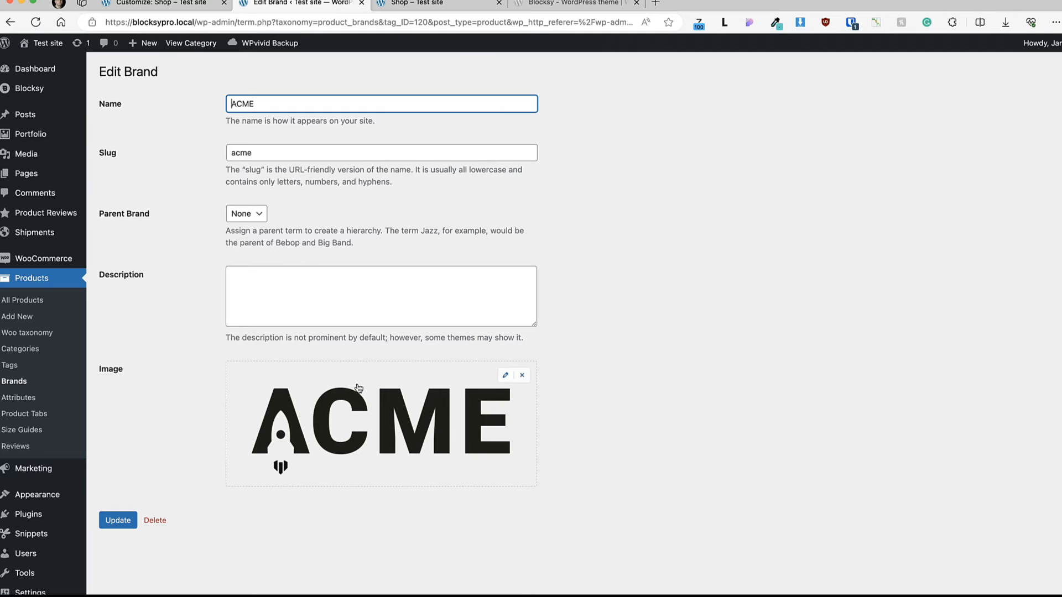
Step: Find the Product Brands module in Blocksy's Shop Extra extension, then return to the product Brands list
mouse_move(33, 89)
left_click(114, 91)
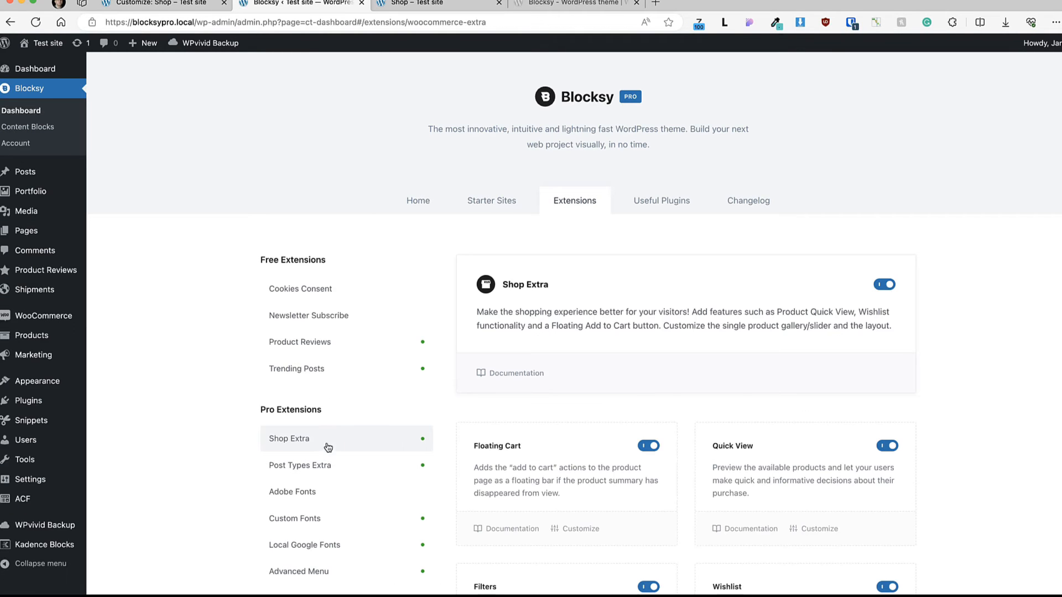
scroll(744, 337, "down", 10)
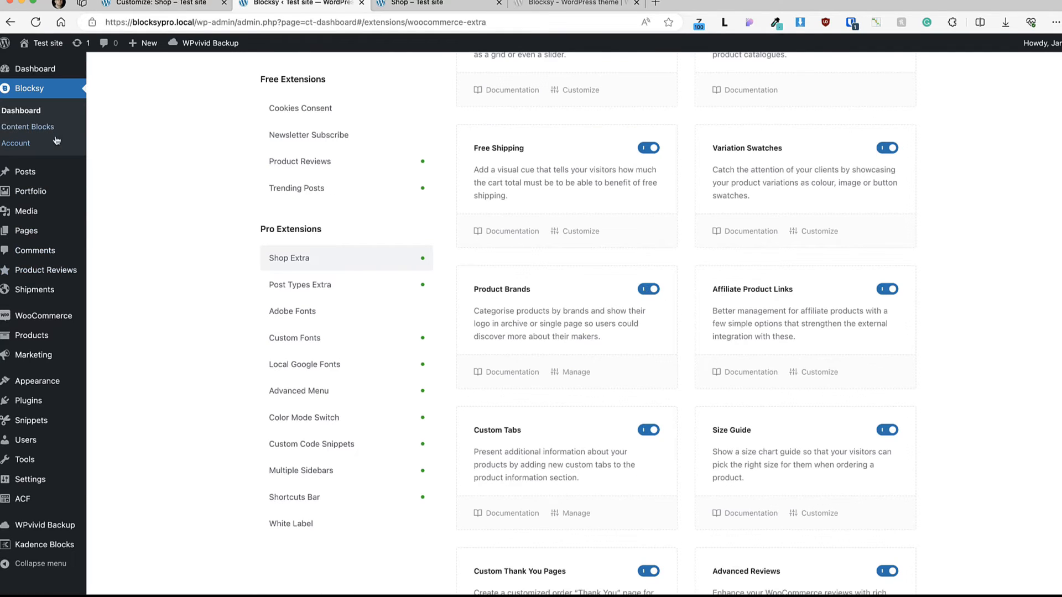
mouse_move(32, 335)
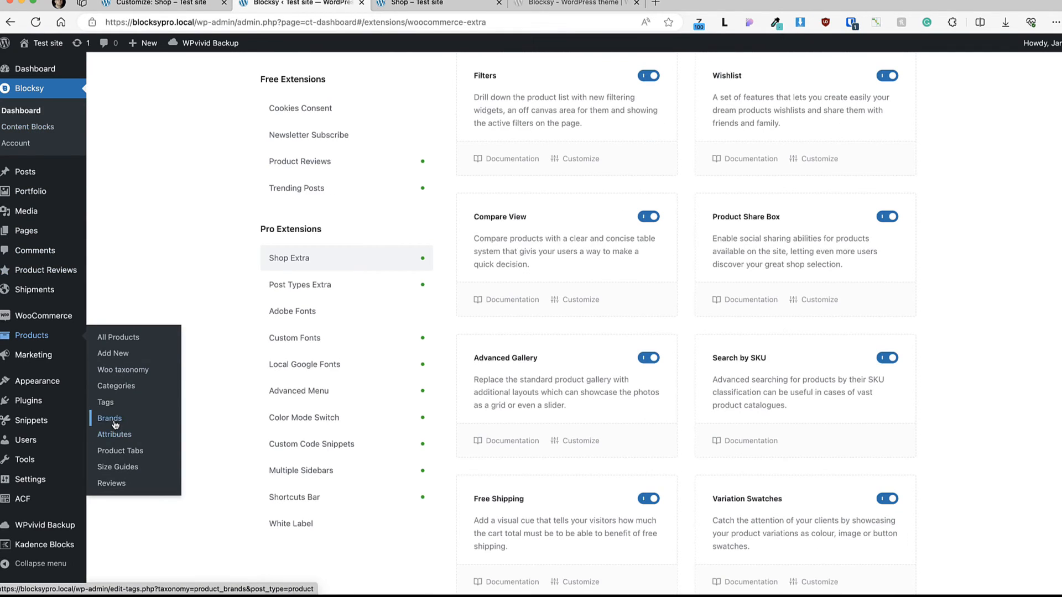
left_click(116, 425)
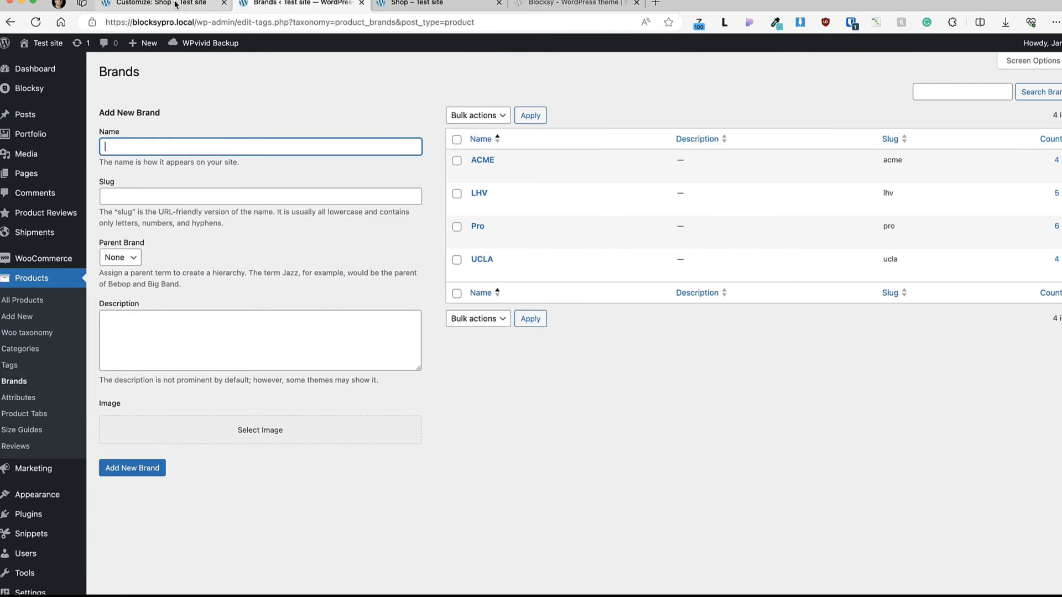
Step: Return to the customizer and compare the brand logos on the product cards with the Brands element's options
left_click(177, 3)
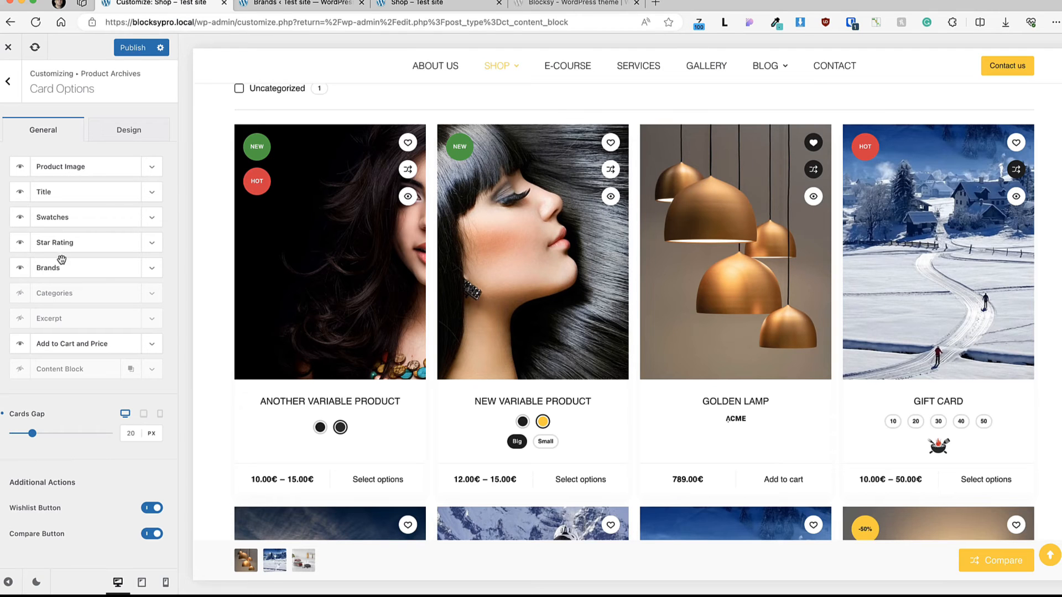
scroll(528, 436, "down", 4)
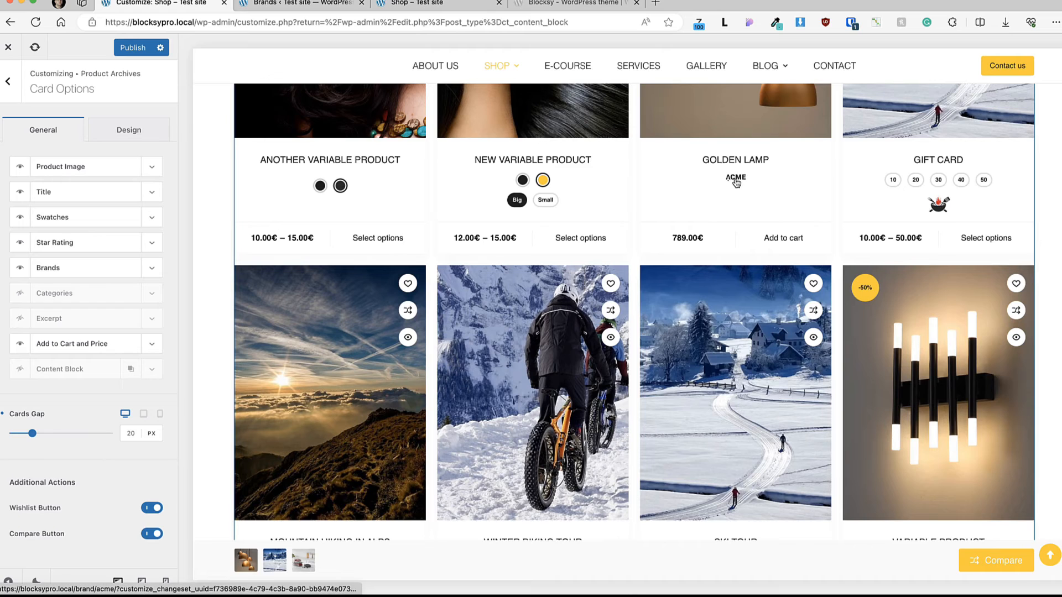
left_click(55, 268)
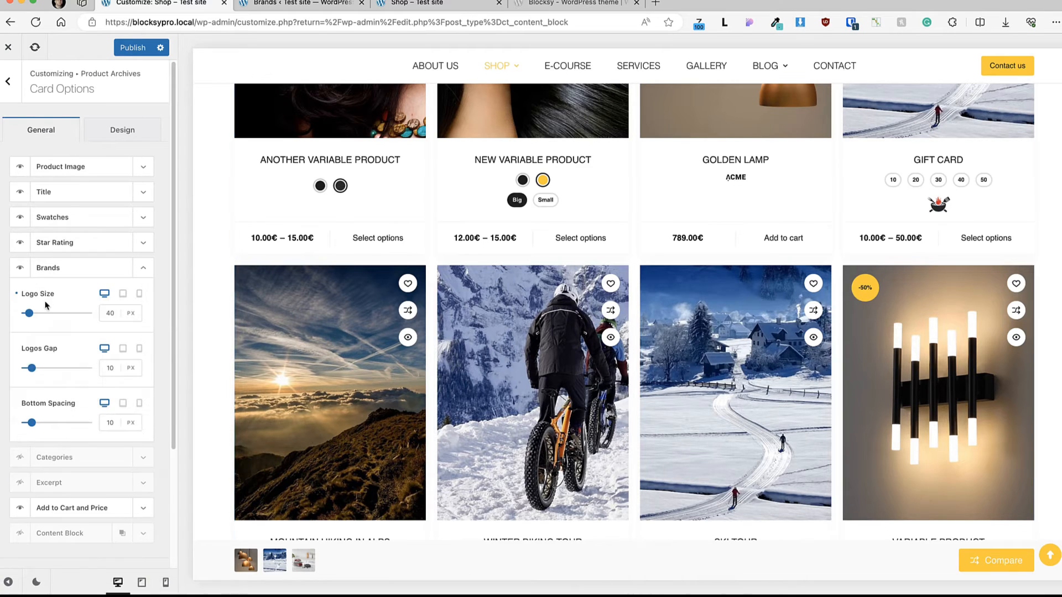
left_click(147, 268)
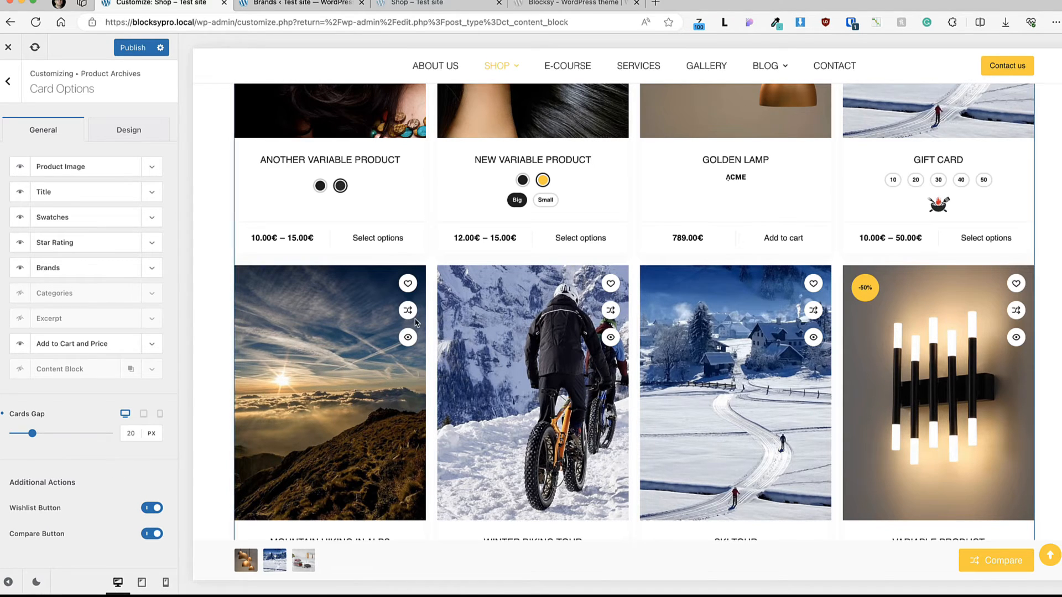
Step: Look over the font, color and shadow design settings of the Card Options, then go back to the product archive settings
scroll(426, 383, "up", 3)
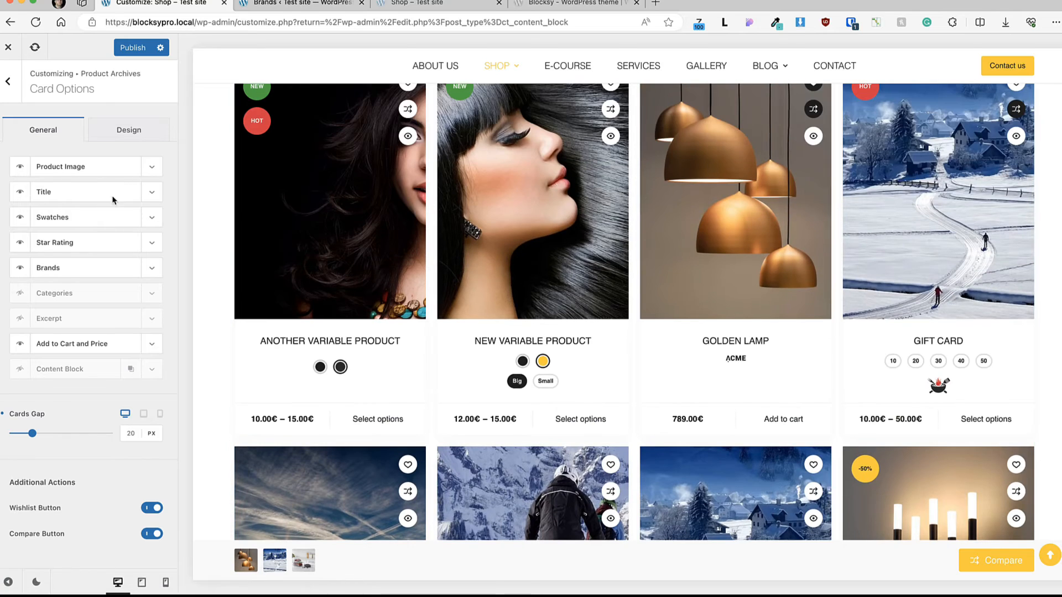
left_click(132, 138)
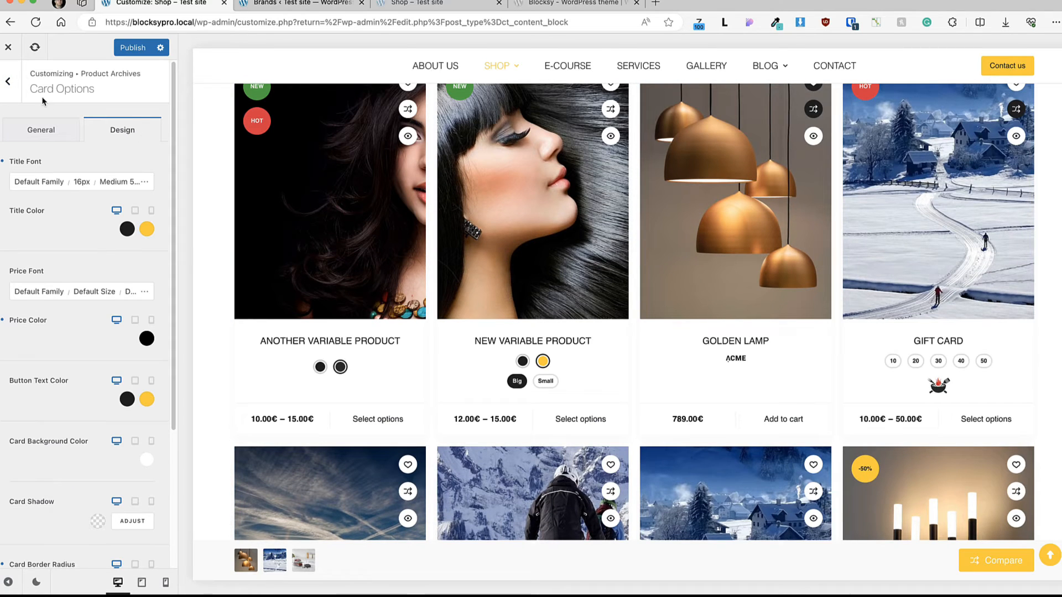
left_click(7, 83)
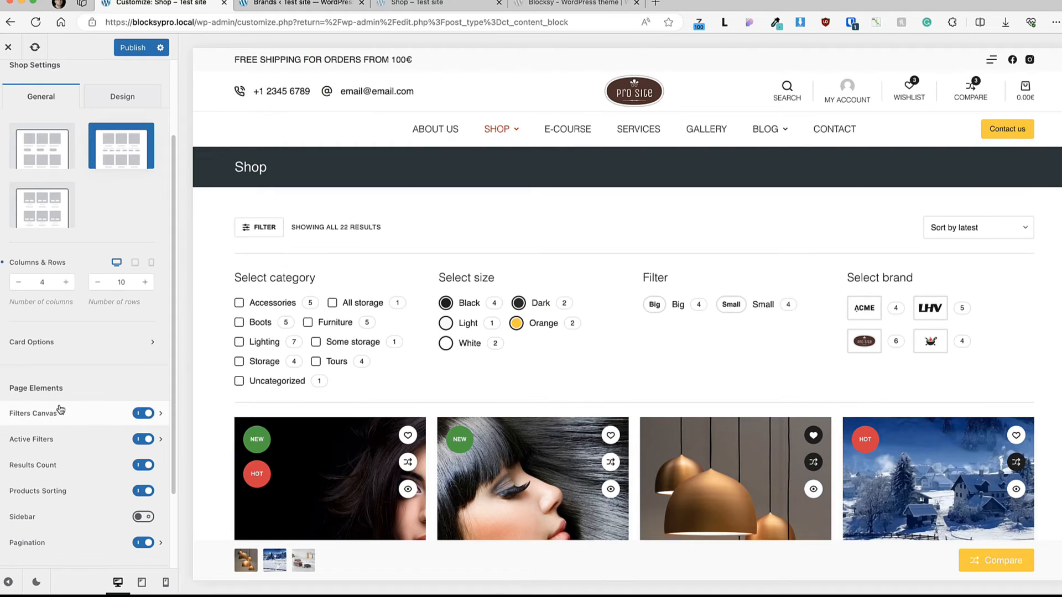
Step: Disable the Filters Canvas page element to preview the Shop page without filters, then enable it again
left_click(142, 415)
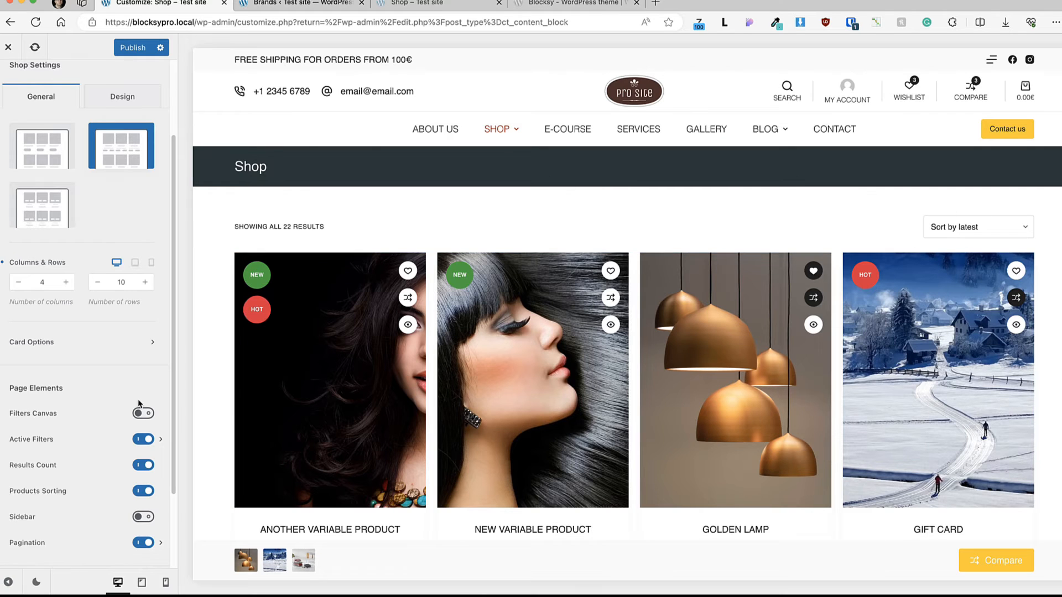
left_click(143, 416)
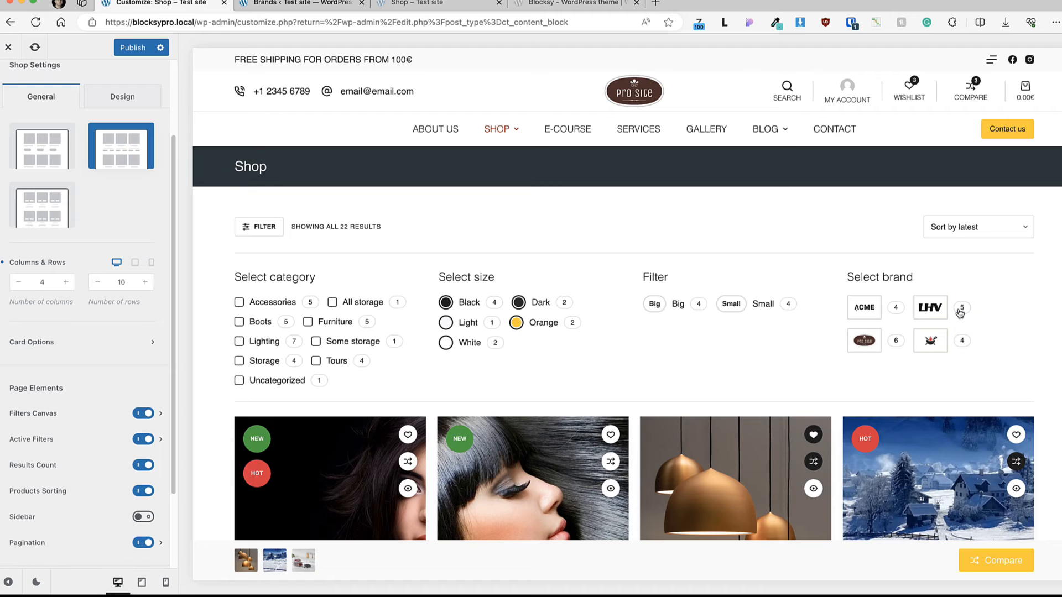
Step: Open the Filters Canvas settings and try the Type 1 layout, then restore Type 2
left_click(52, 413)
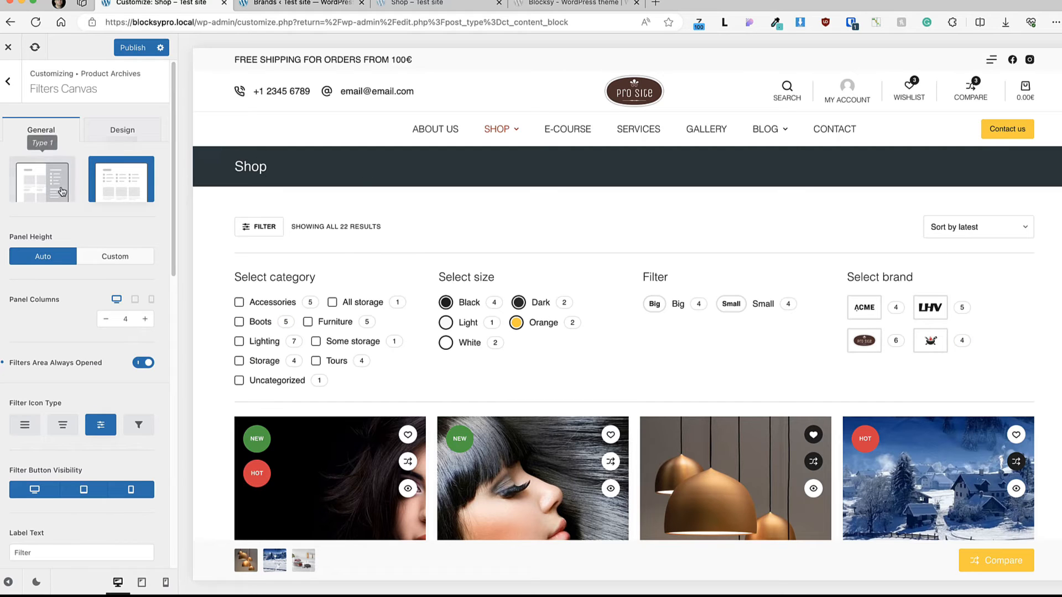
left_click(47, 179)
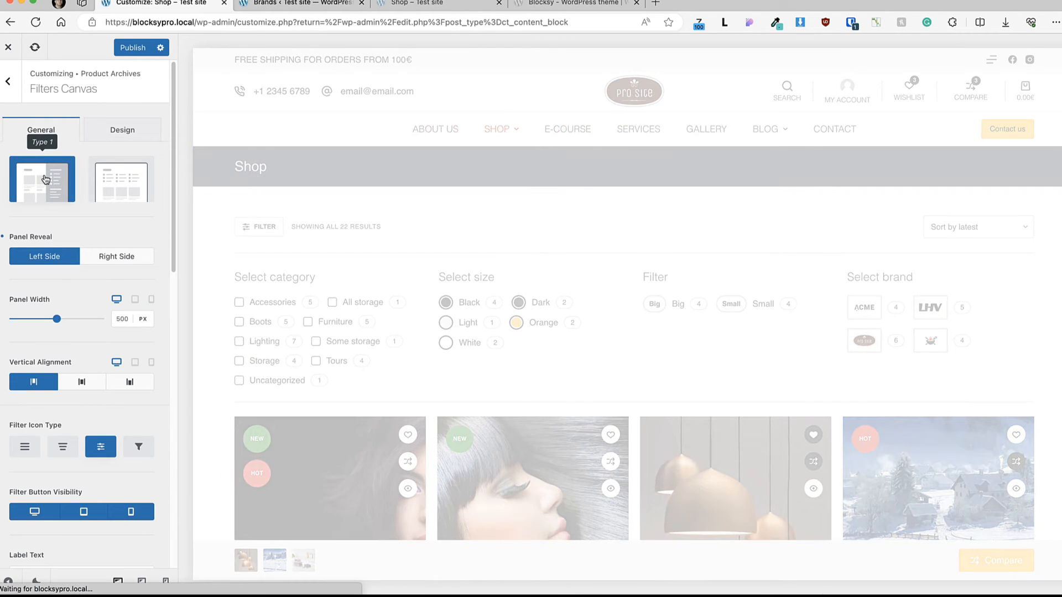
left_click(129, 179)
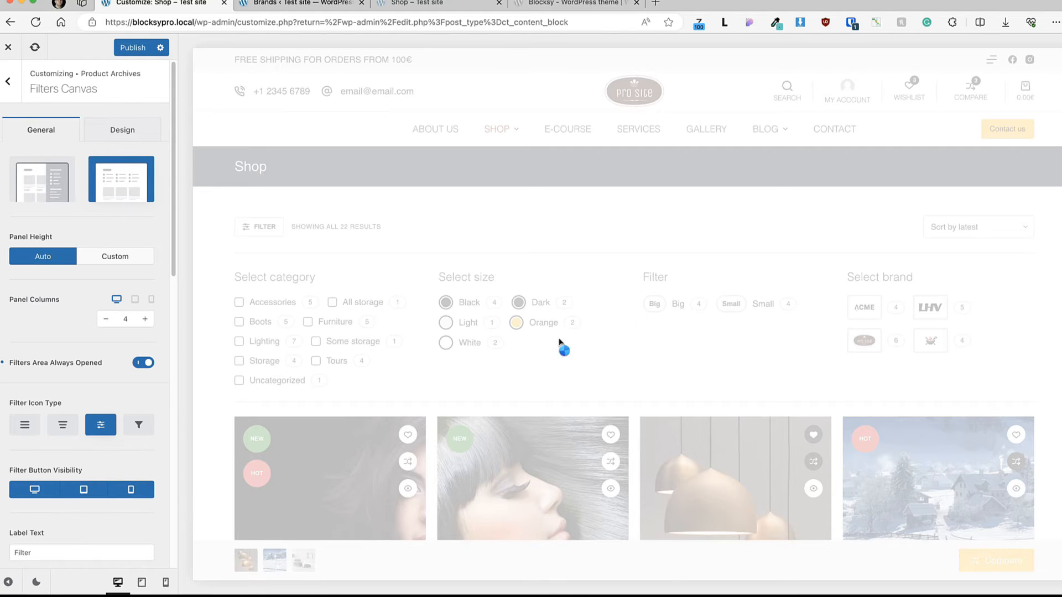
Step: Turn off Filters Area Always Opened, test the Filter button on the Shop page, and turn the option back on
left_click(145, 364)
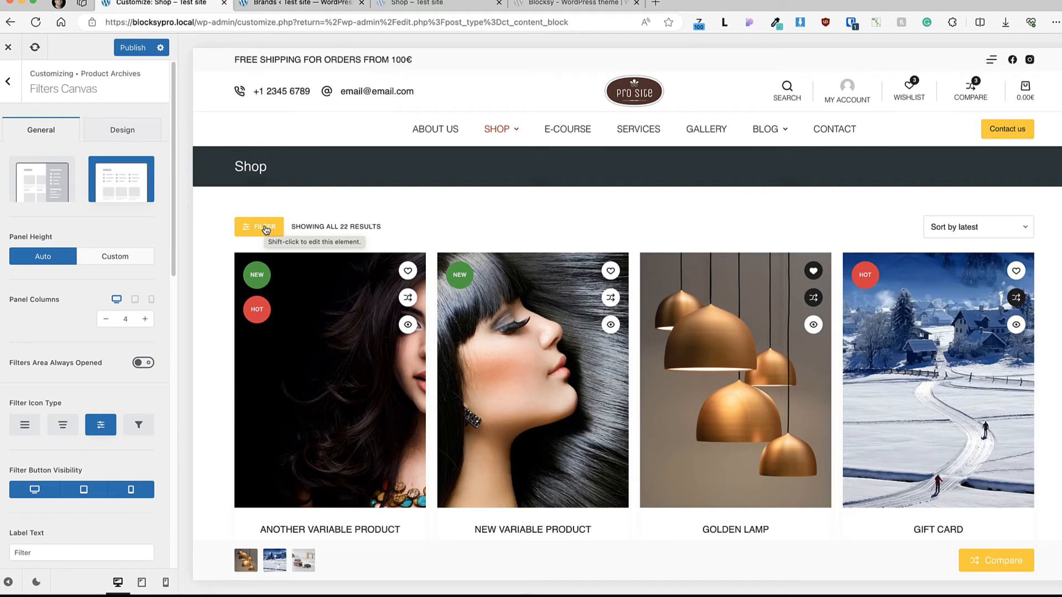
left_click(266, 230)
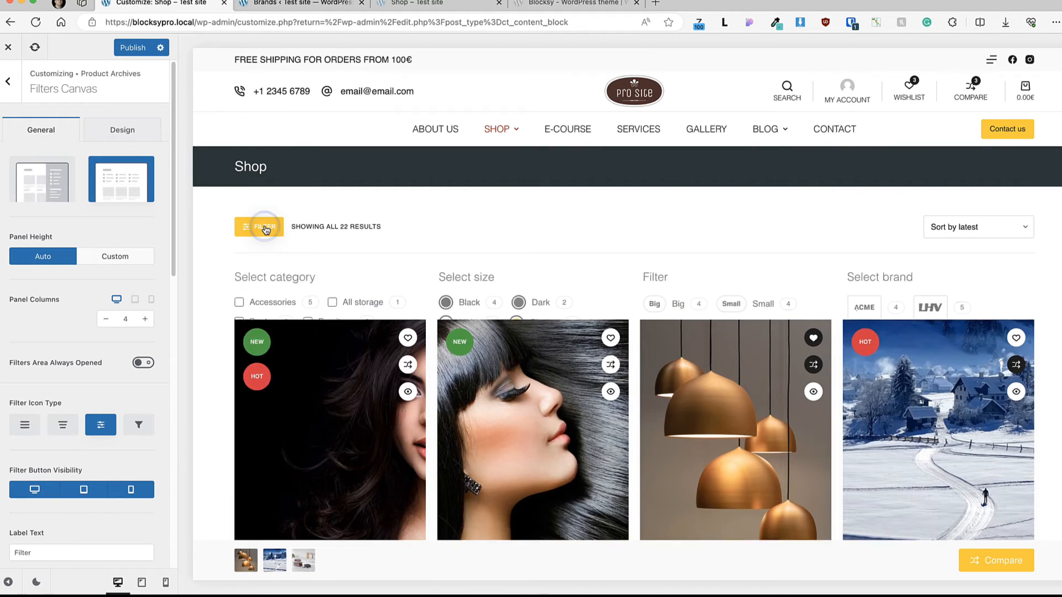
left_click(144, 363)
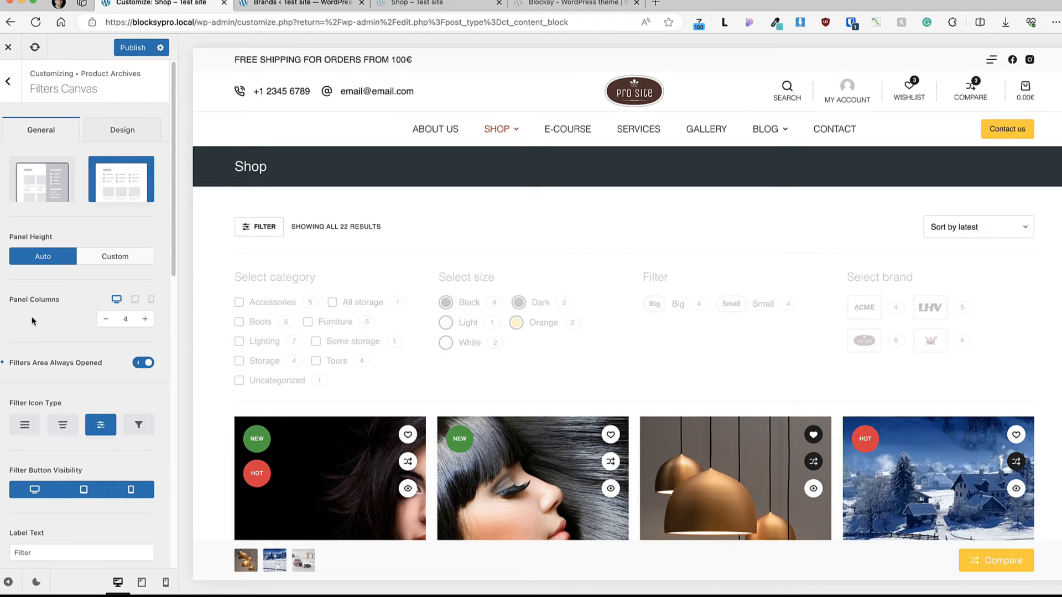
Step: Review the Filters Canvas icon type, button visibility, label text and filter widgets settings
scroll(51, 347, "down", 3)
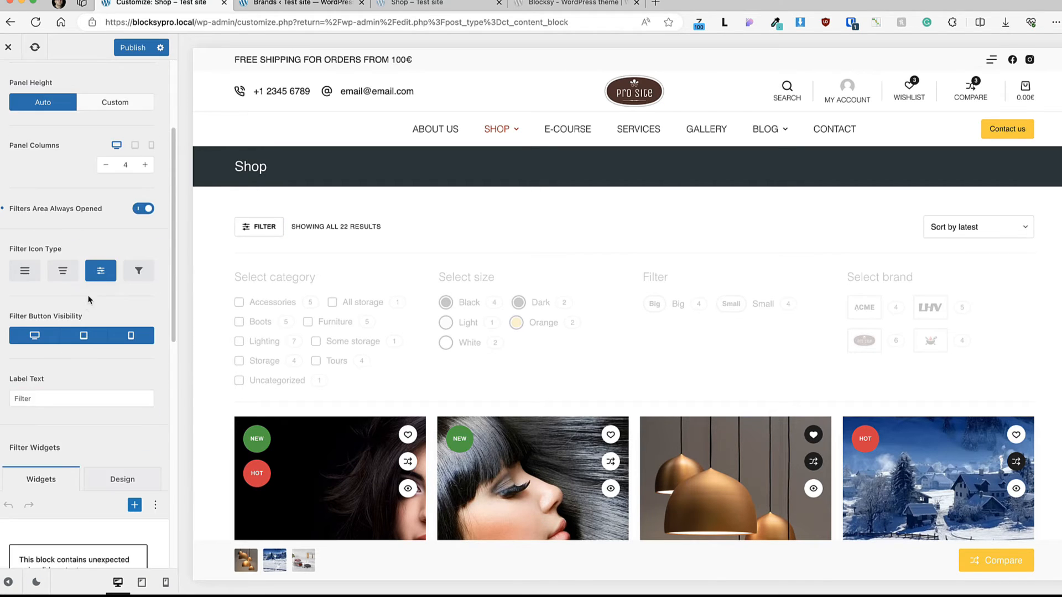
scroll(90, 254, "down", 3)
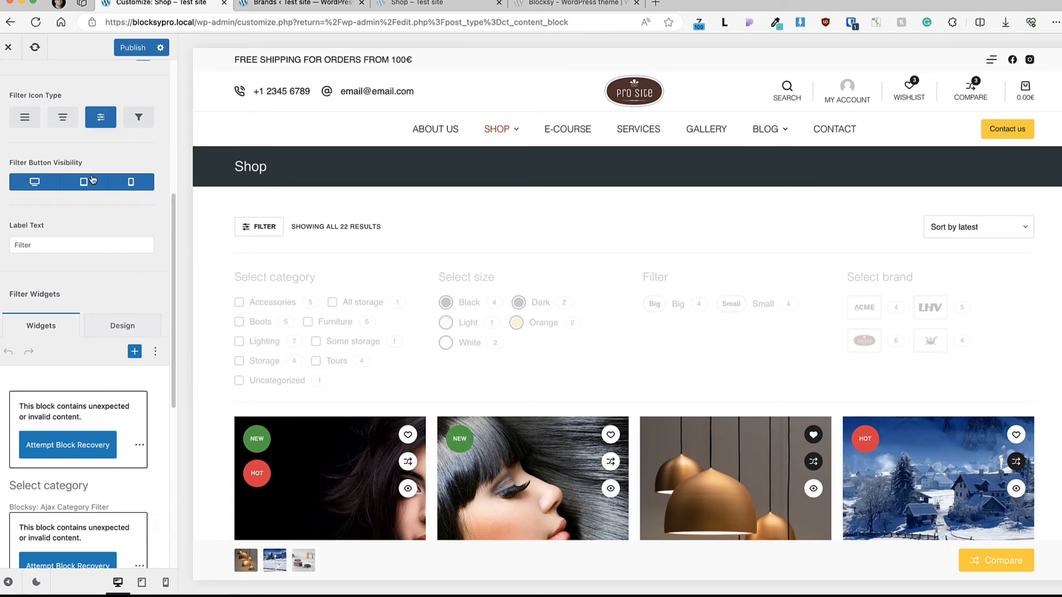
scroll(63, 258, "down", 1)
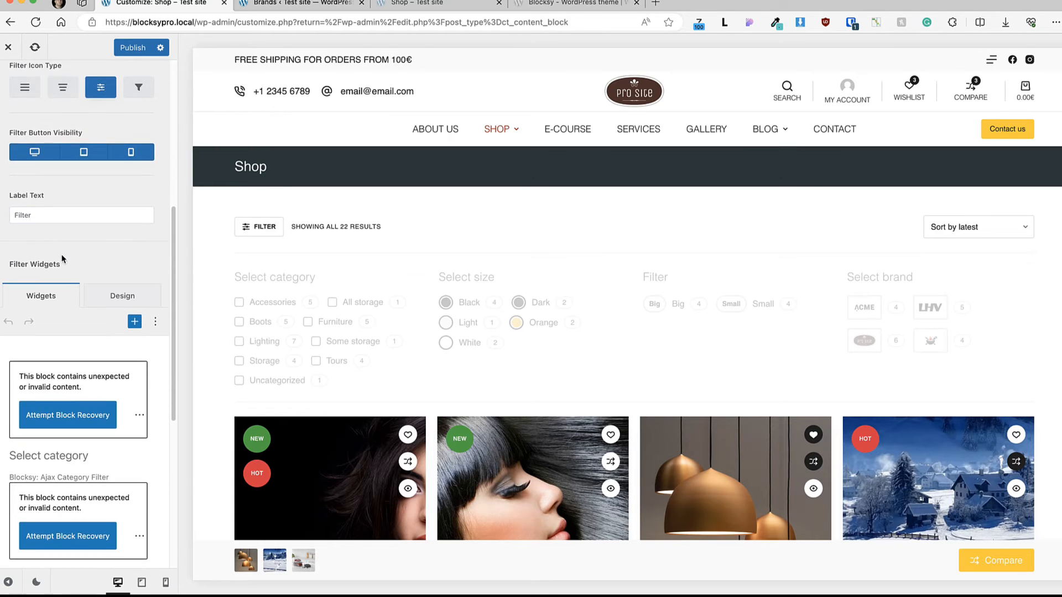
scroll(63, 258, "down", 2)
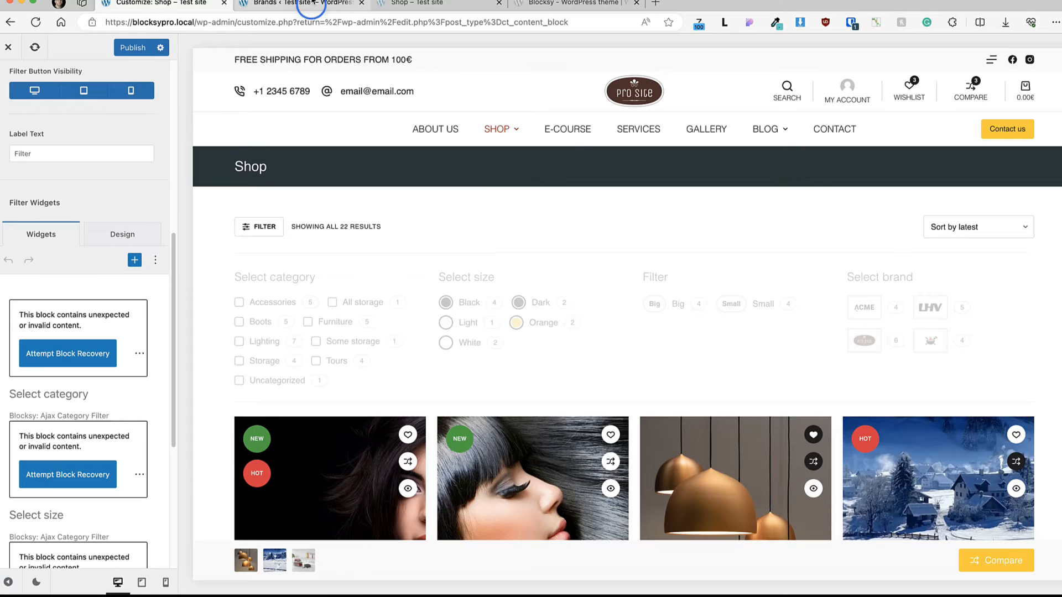
Step: Open the Widgets page in the WordPress admin and expand the WooCommerce Filters Canvas area
left_click(312, 3)
mouse_move(52, 488)
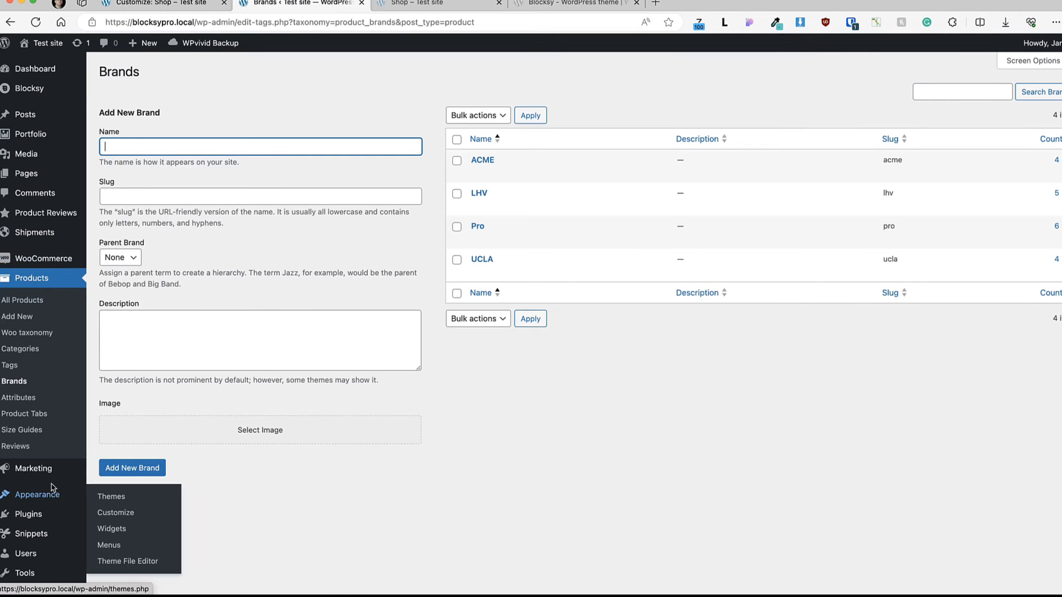
left_click(118, 531)
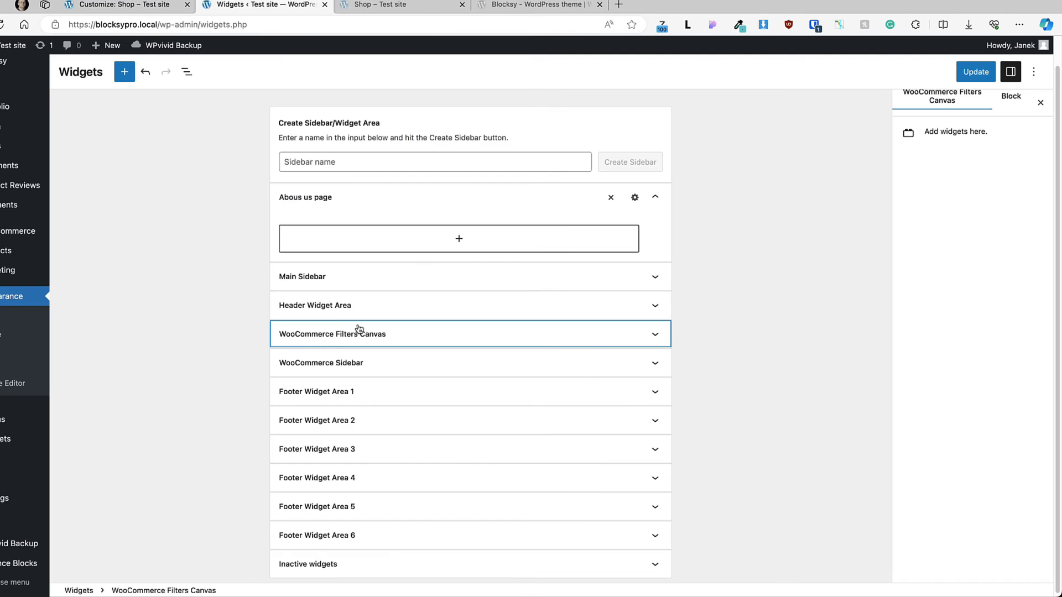
left_click(642, 334)
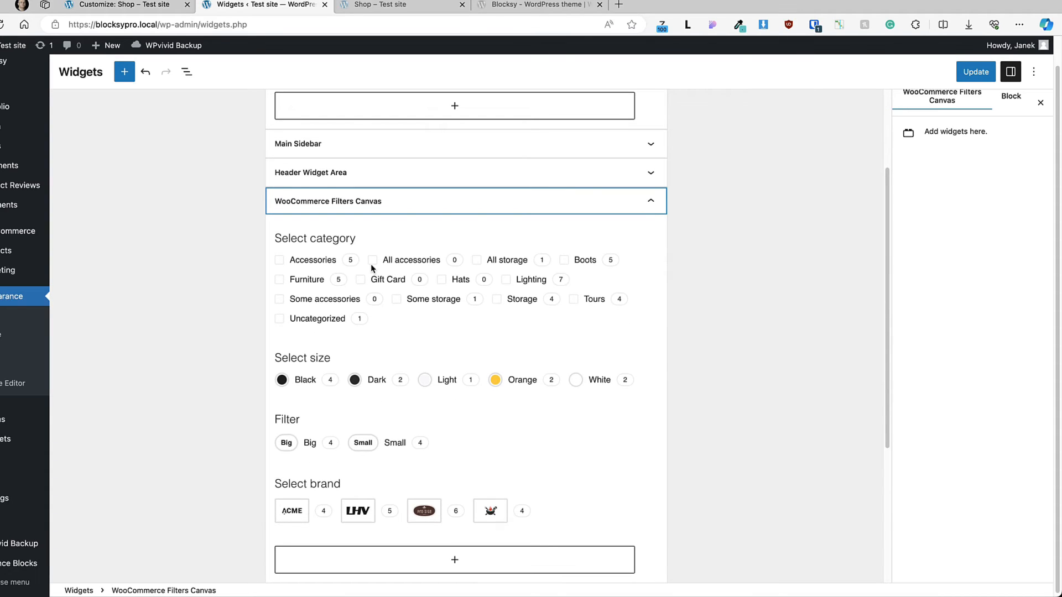
Step: Inspect the filter settings of the Select category block and the other filters in the WooCommerce Filters Canvas area
left_click(439, 301)
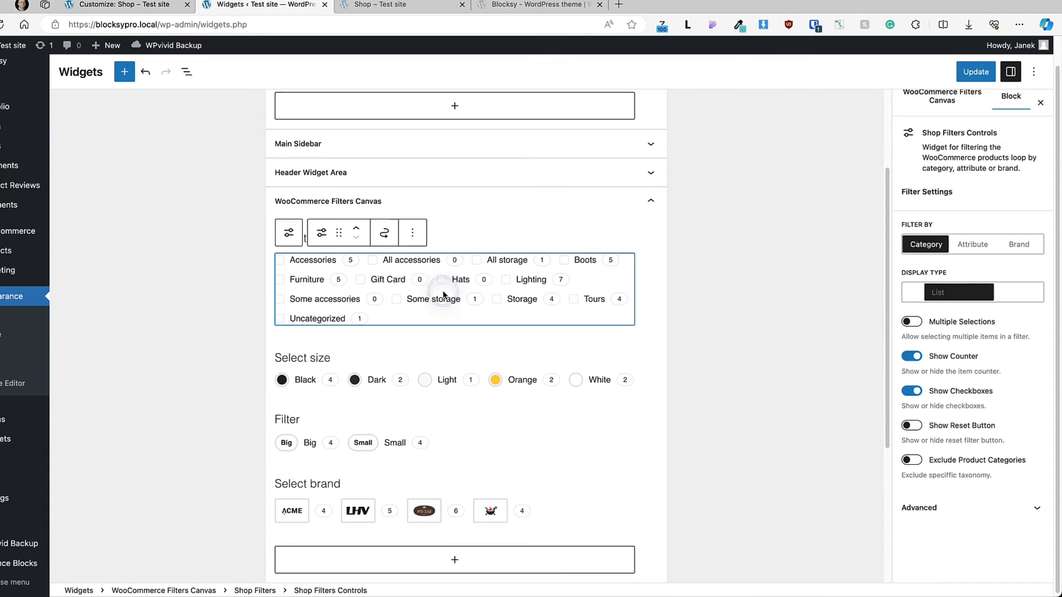
scroll(445, 244, "up", 1)
scroll(445, 244, "down", 5)
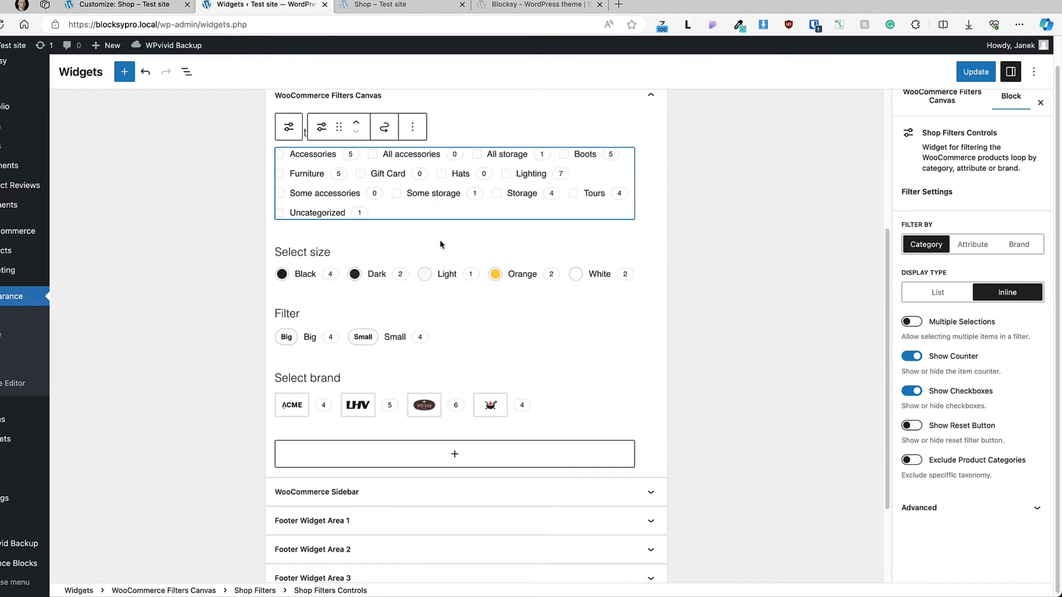
Step: Add a Shop Filters block below the Select brand filter in the WooCommerce Filters Canvas area
left_click(454, 361)
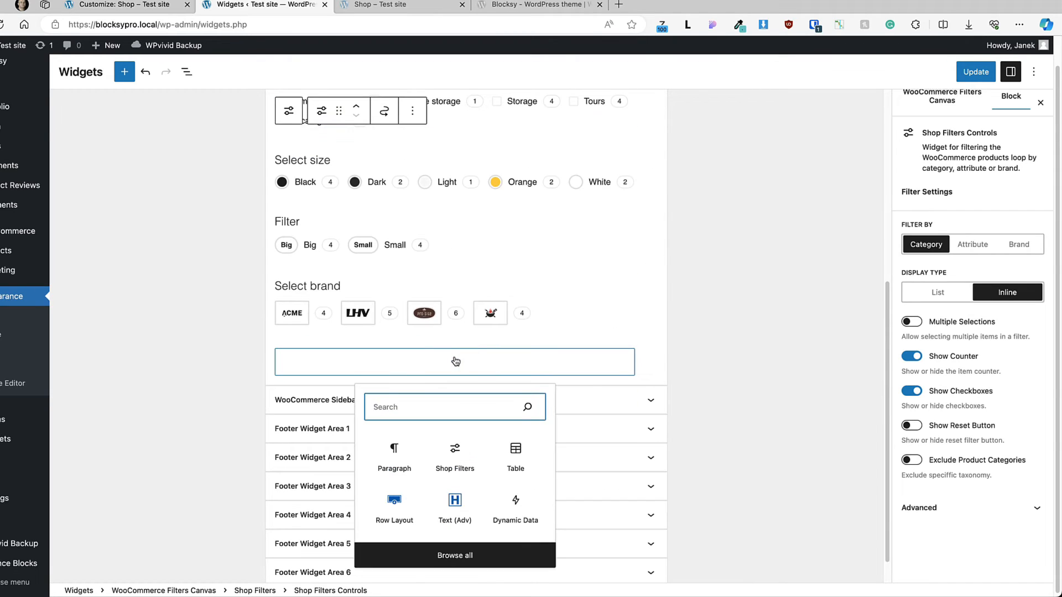
left_click(461, 458)
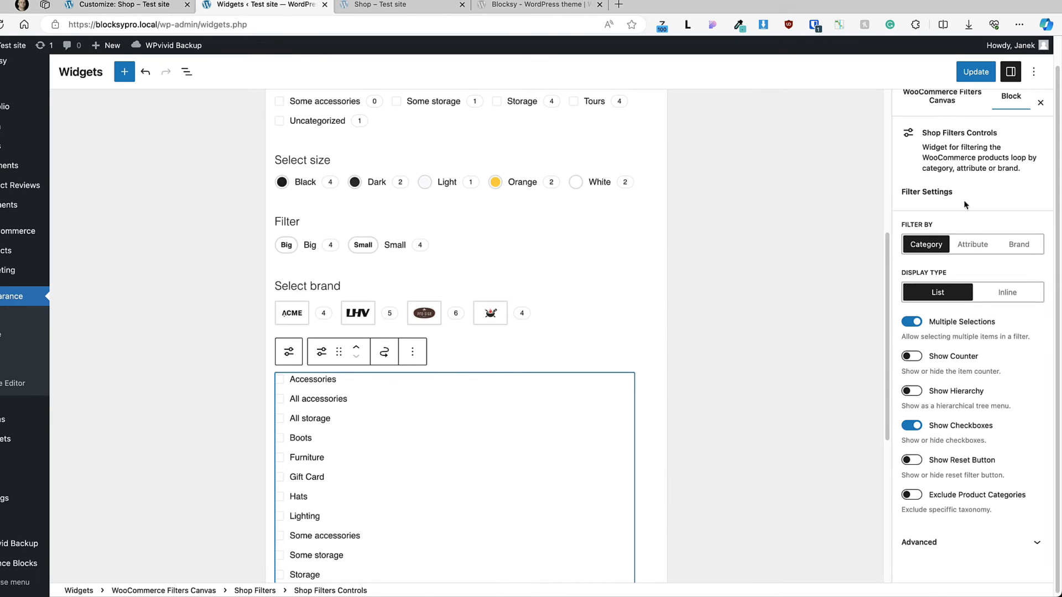
Step: Set the new Shop Filters block to filter by brand with the Inline display type and the item counter shown
left_click(974, 245)
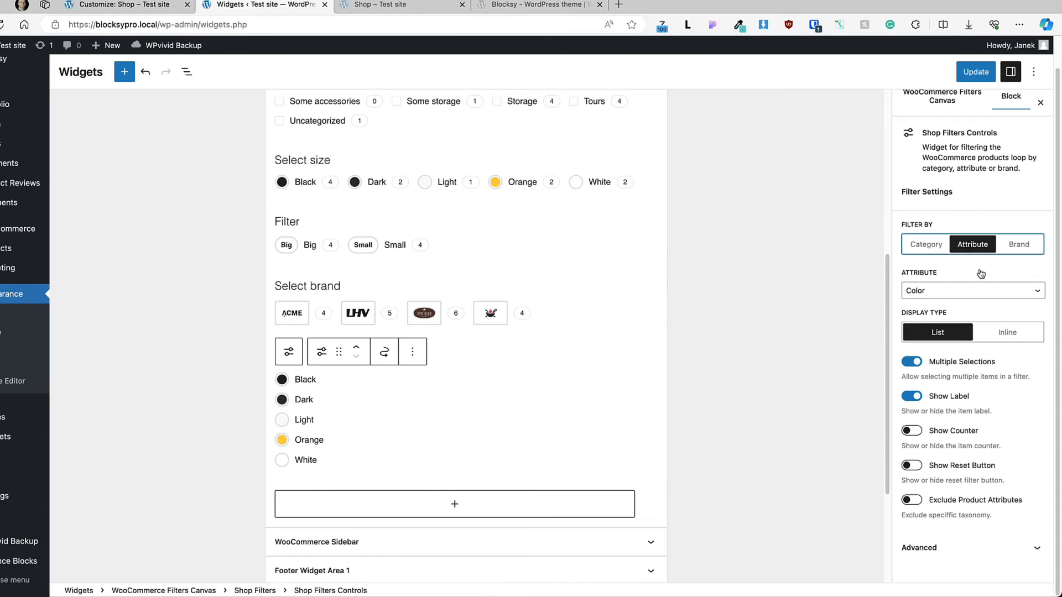
left_click(1022, 249)
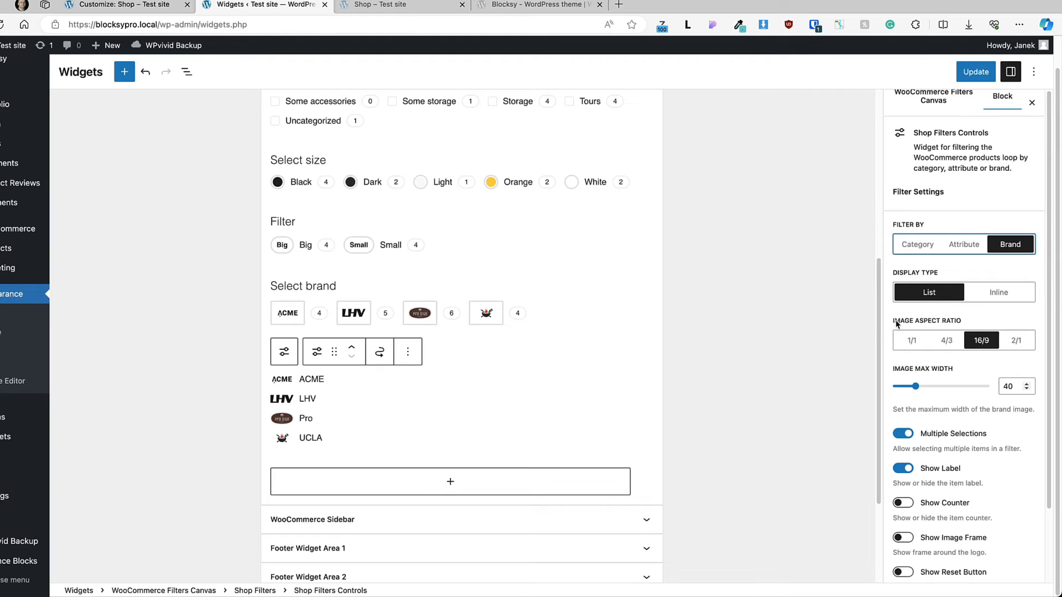
left_click(1000, 298)
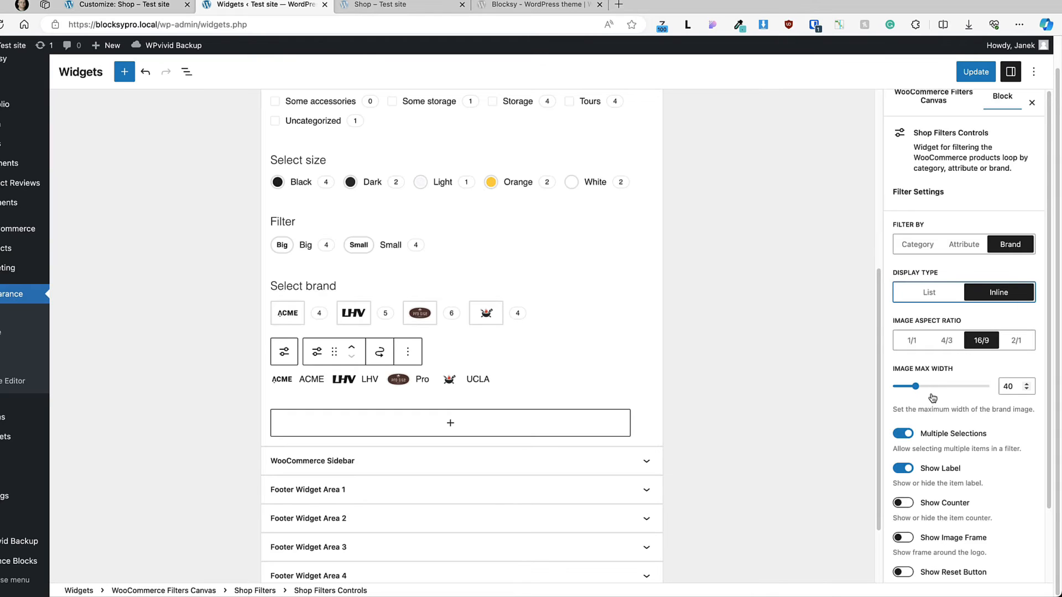
scroll(984, 409, "down", 3)
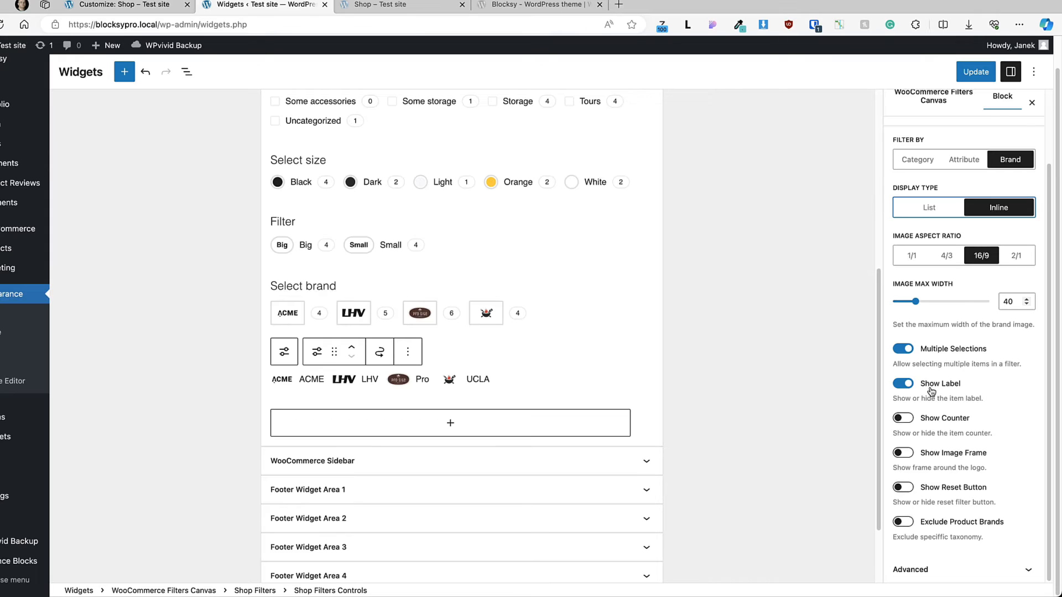
left_click(904, 418)
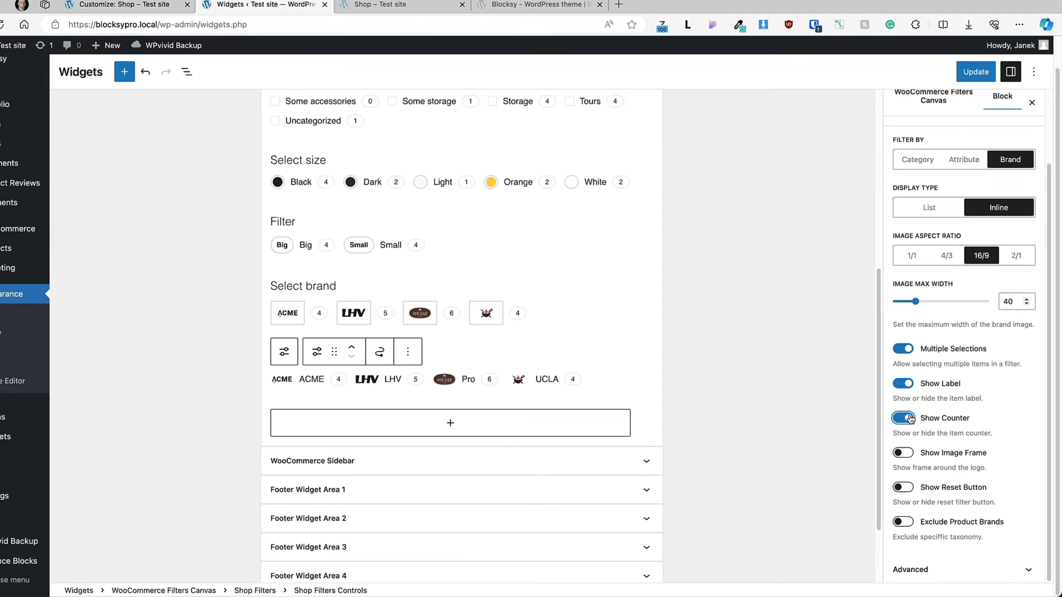
Step: Try the brand filter's image frame and reset button options, and enable Exclude Product Brands
left_click(902, 454)
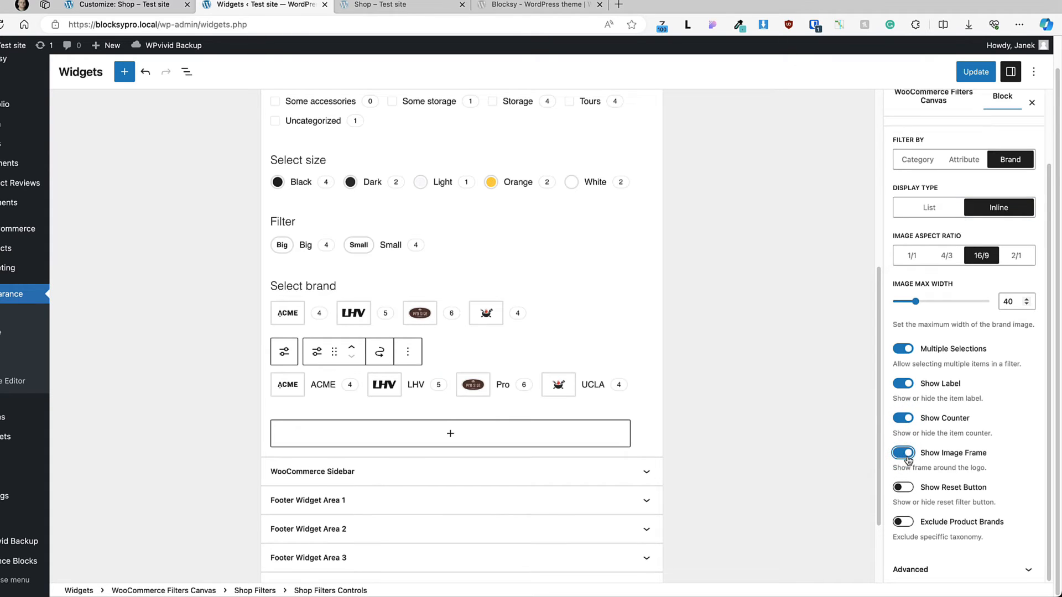
left_click(902, 454)
left_click(902, 490)
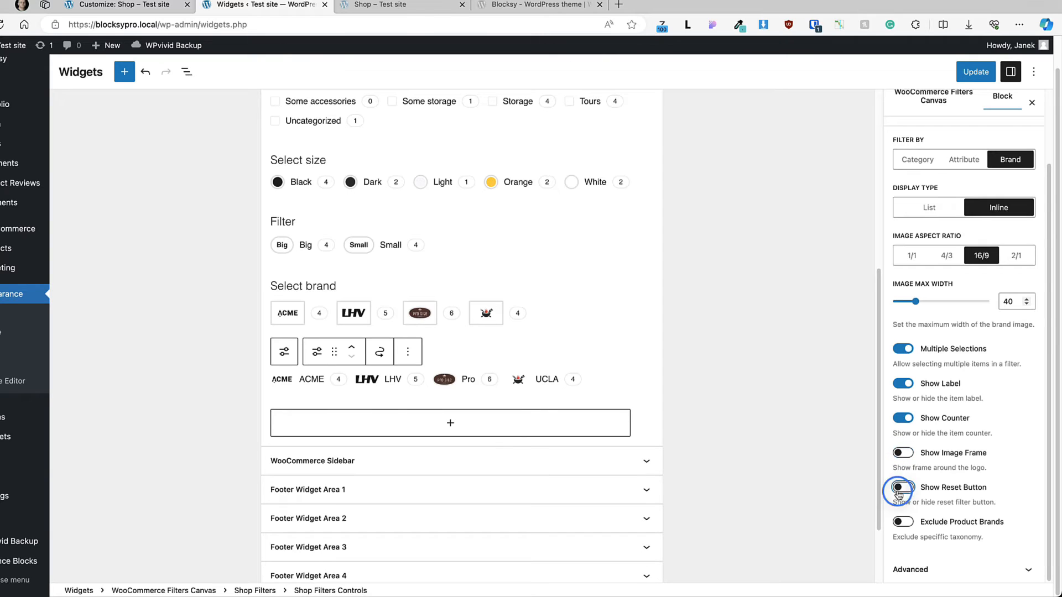
left_click(900, 490)
left_click(900, 522)
scroll(977, 493, "down", 1)
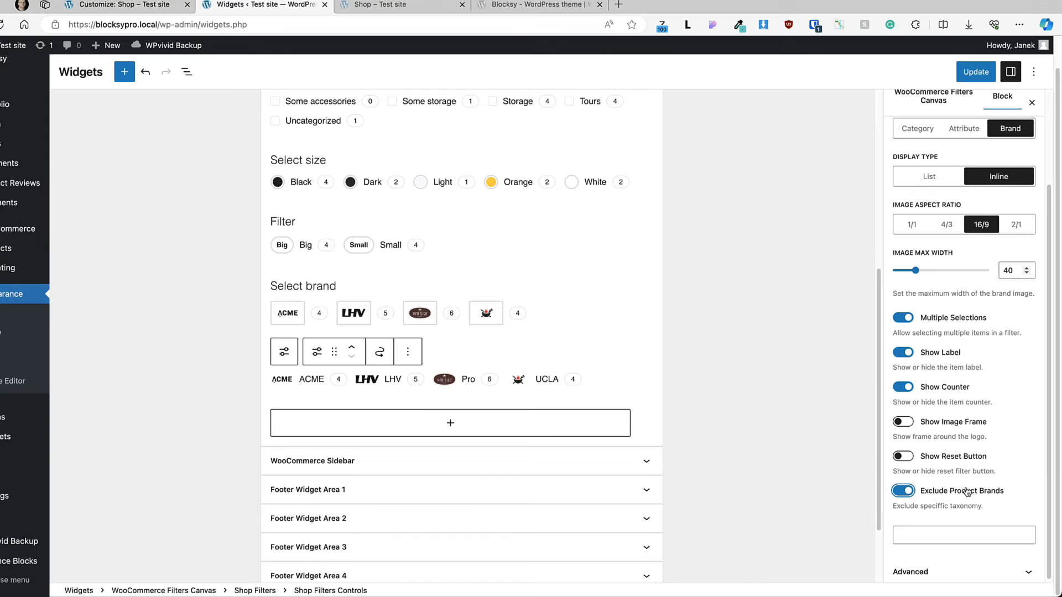
Step: Switch the new Shop Filters block back to filtering by category and save the widgets
scroll(966, 492, "up", 3)
left_click(957, 247)
left_click(927, 249)
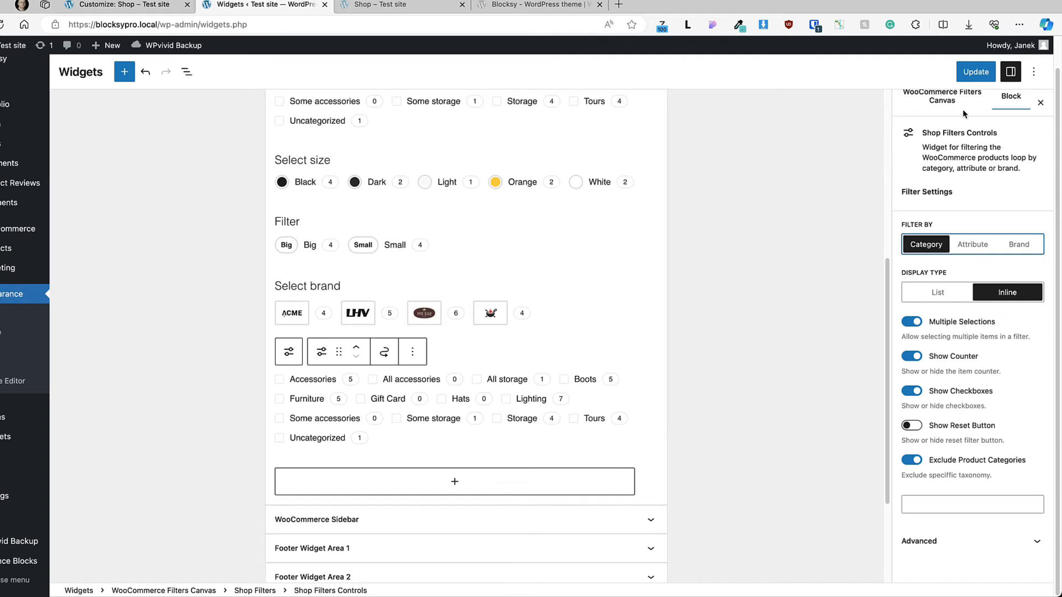
left_click(975, 71)
Step: Reload the shop page and filter the products by the Accessories category and the Light color
left_click(382, 7)
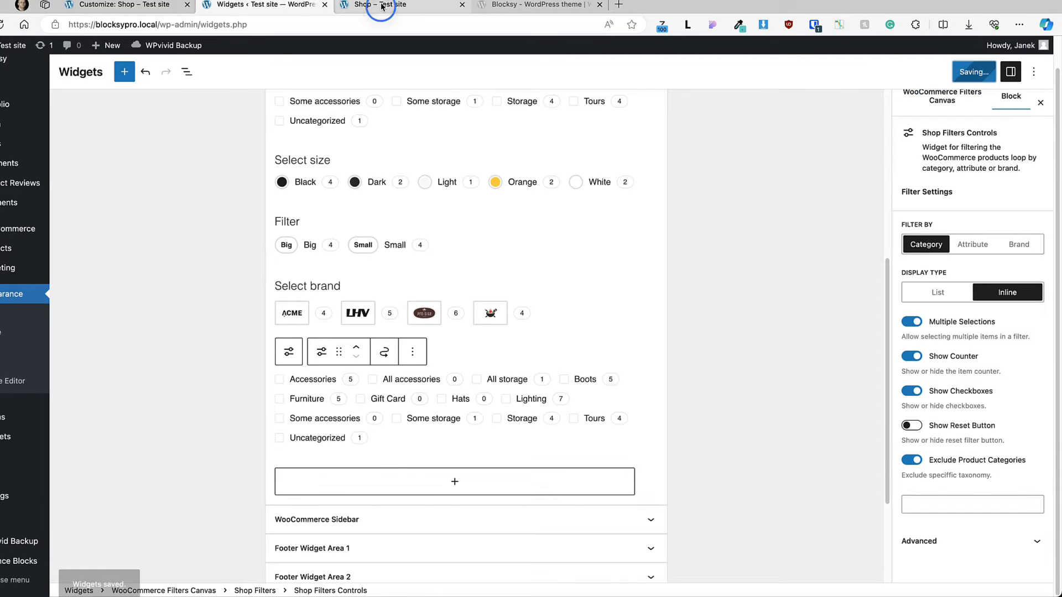
left_click(1, 25)
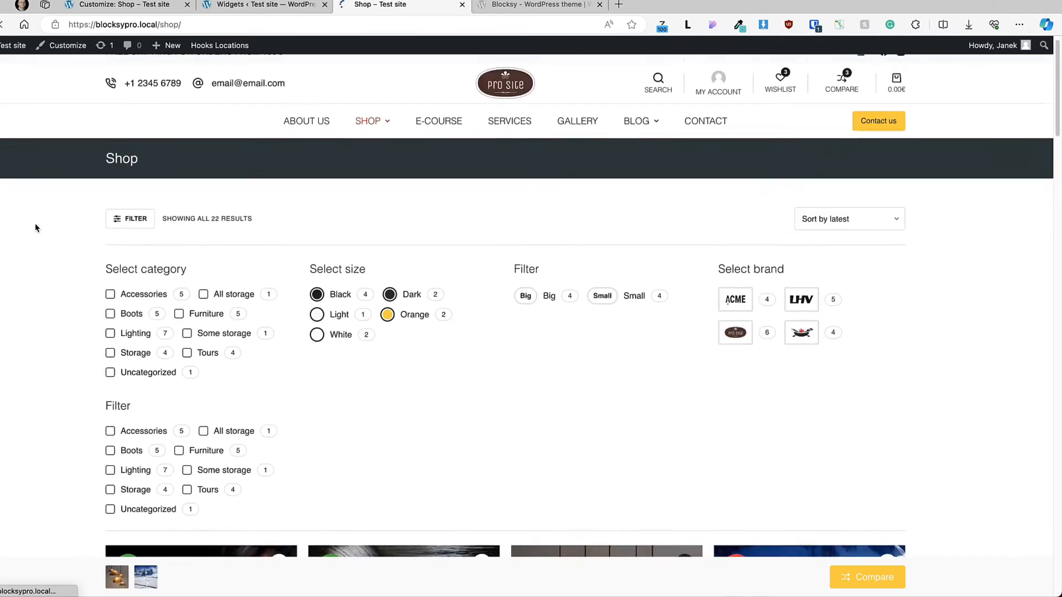
scroll(35, 224, "down", 4)
scroll(200, 337, "up", 2)
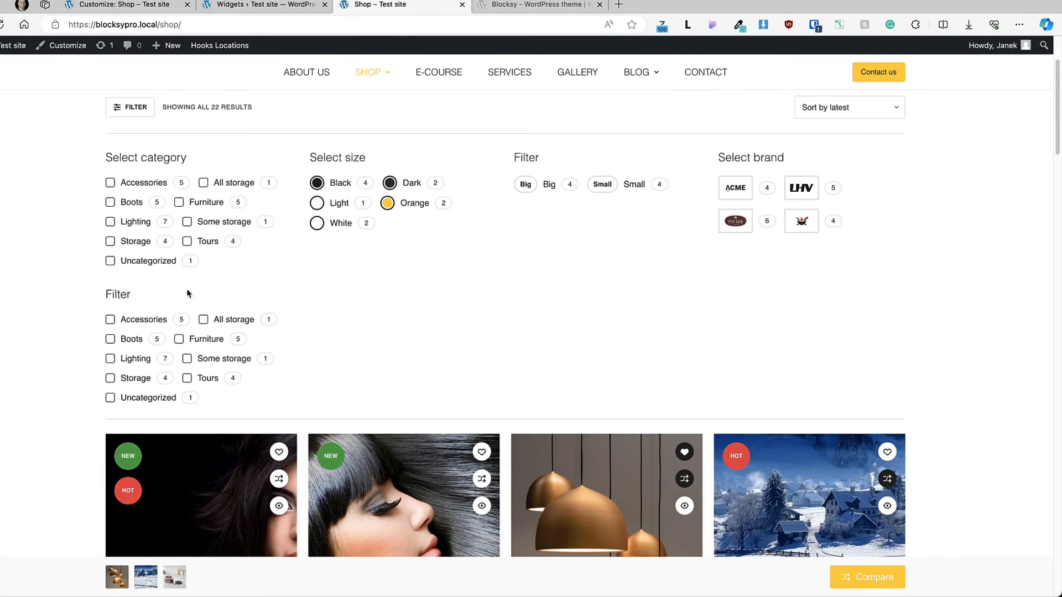
left_click(139, 321)
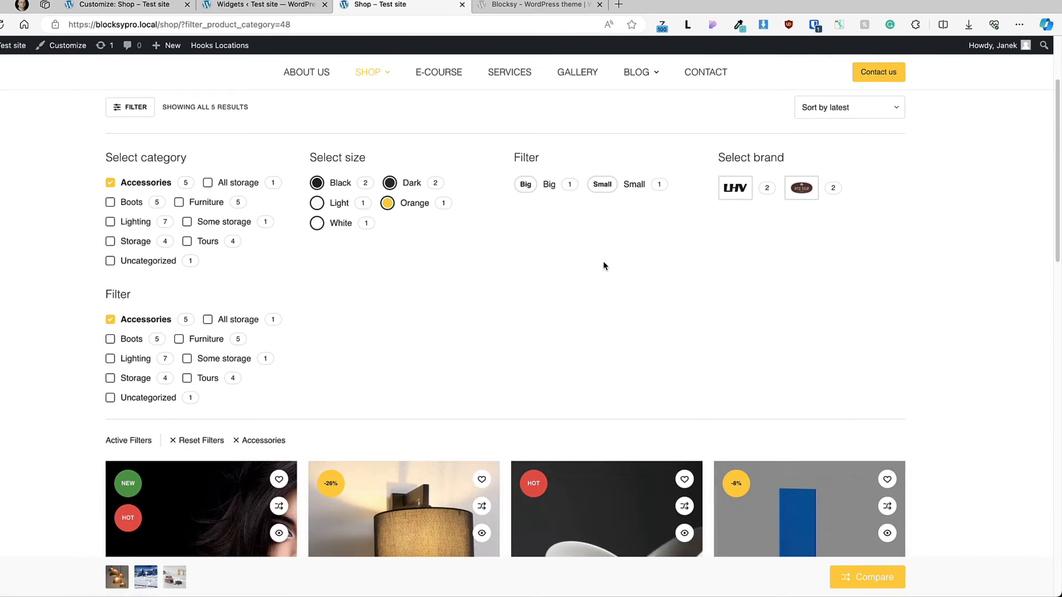
left_click(317, 203)
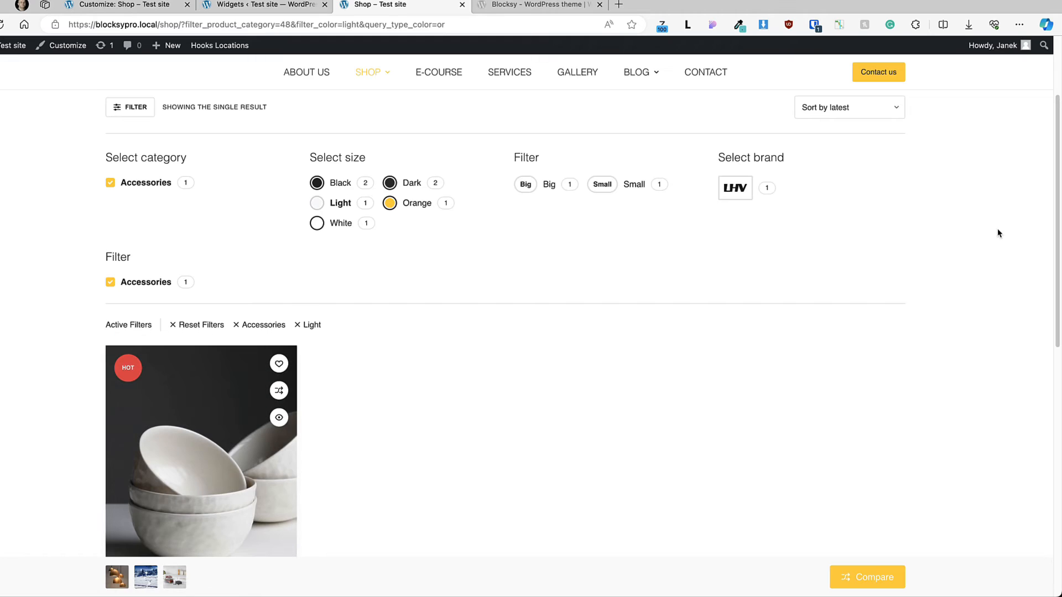
Step: Reset the active shop filters and filter the products by the All storage category
scroll(759, 289, "down", 1)
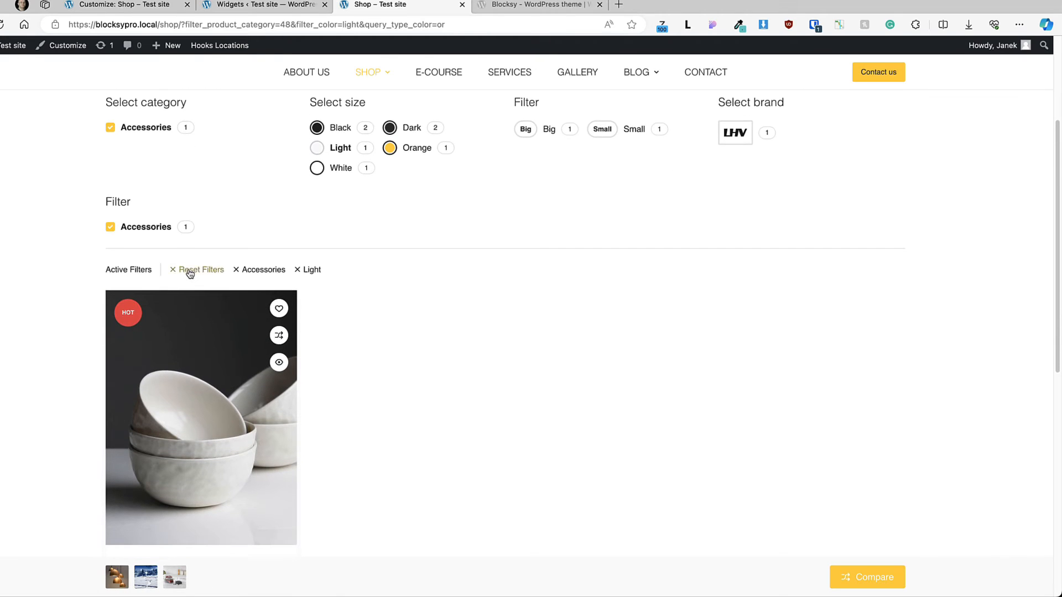
left_click(190, 275)
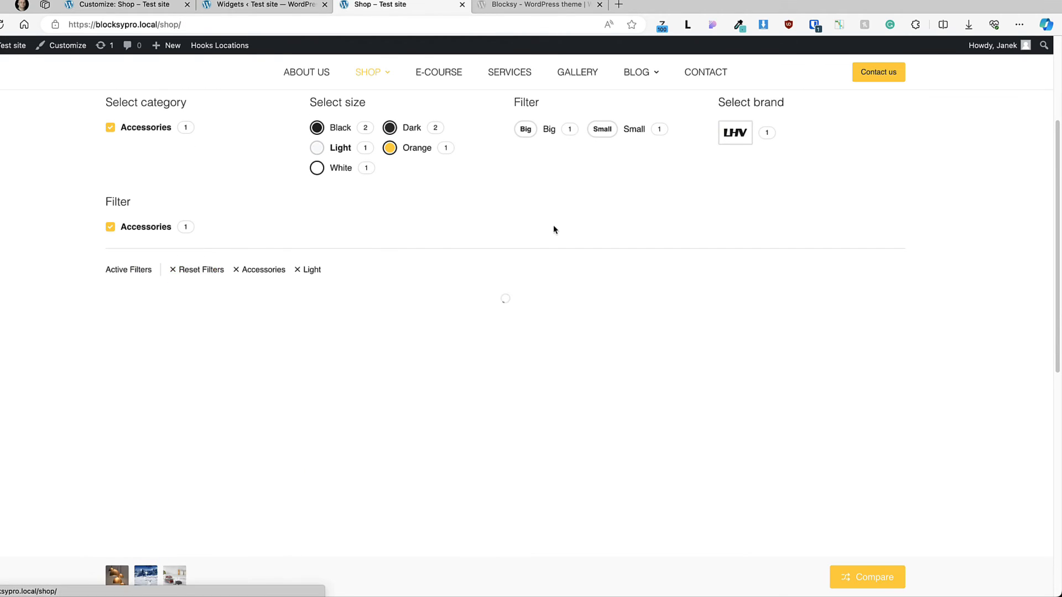
left_click(203, 263)
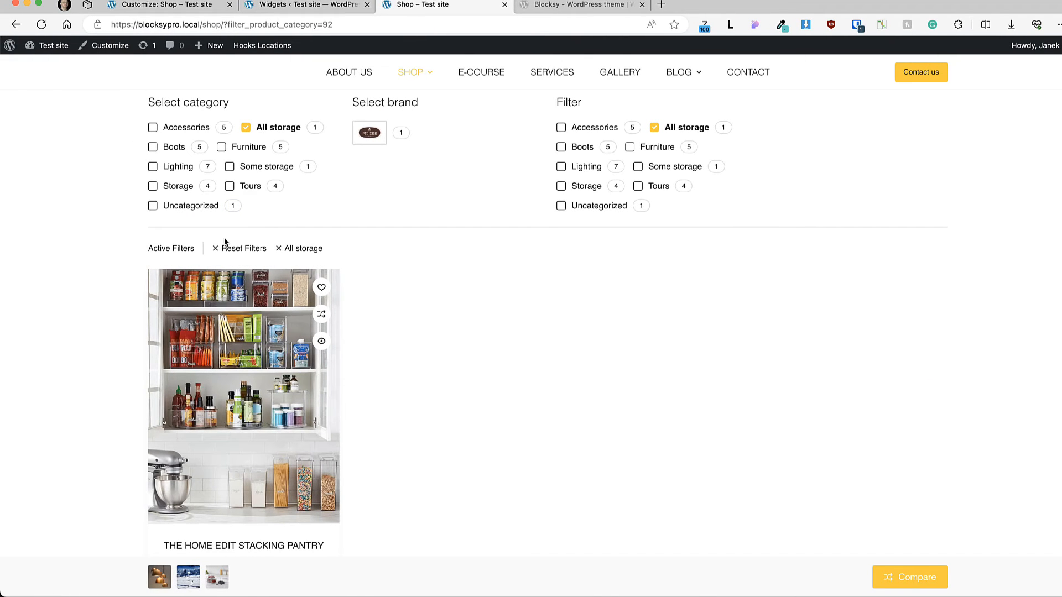
Step: Return to the customizer and review the Active Filters label settings of the product archives
left_click(177, 6)
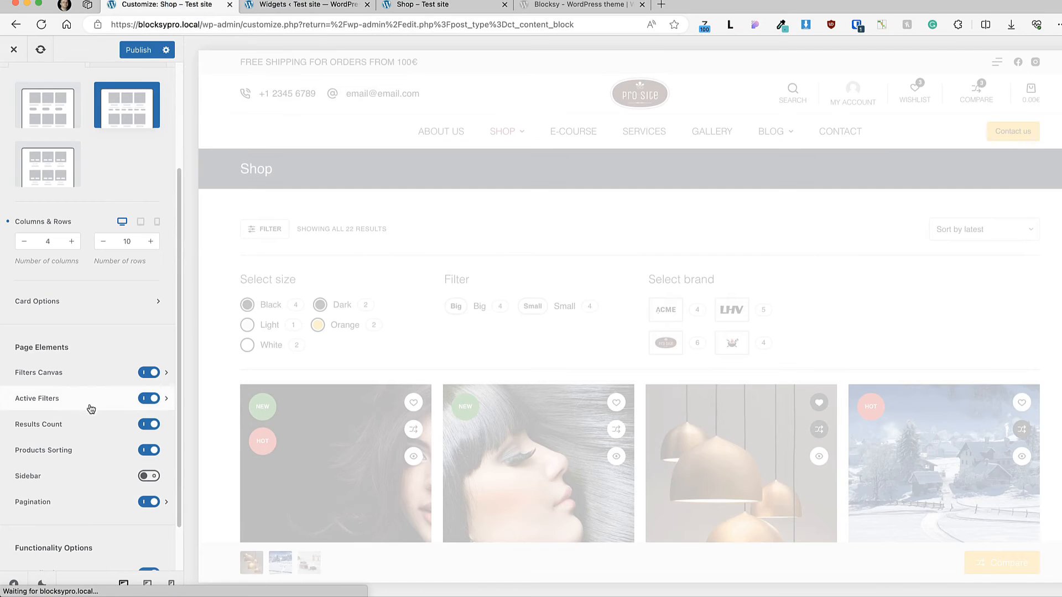
left_click(44, 400)
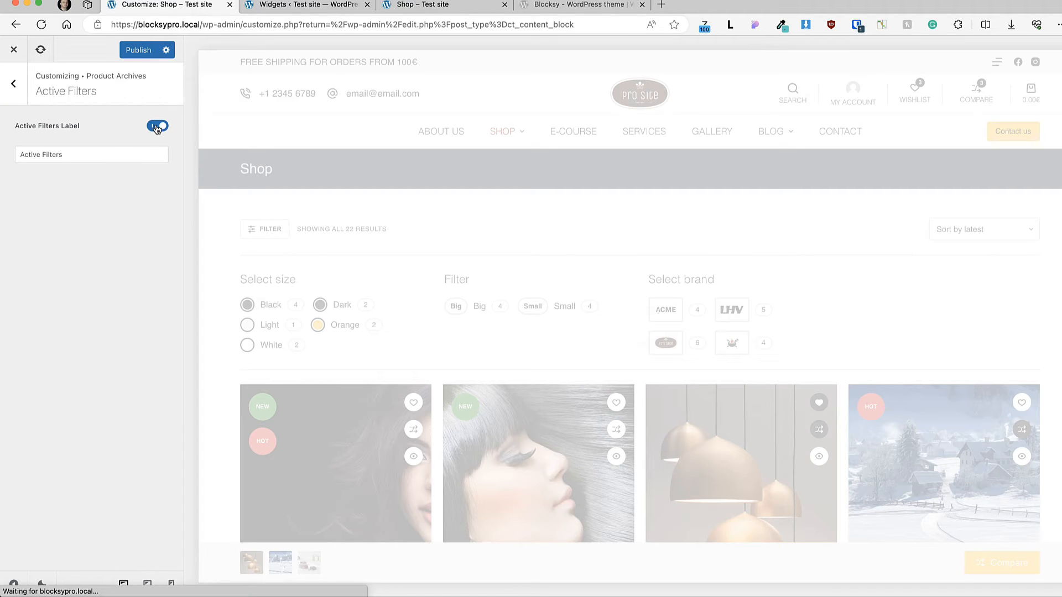
left_click(55, 155)
left_click_drag(72, 154, 19, 149)
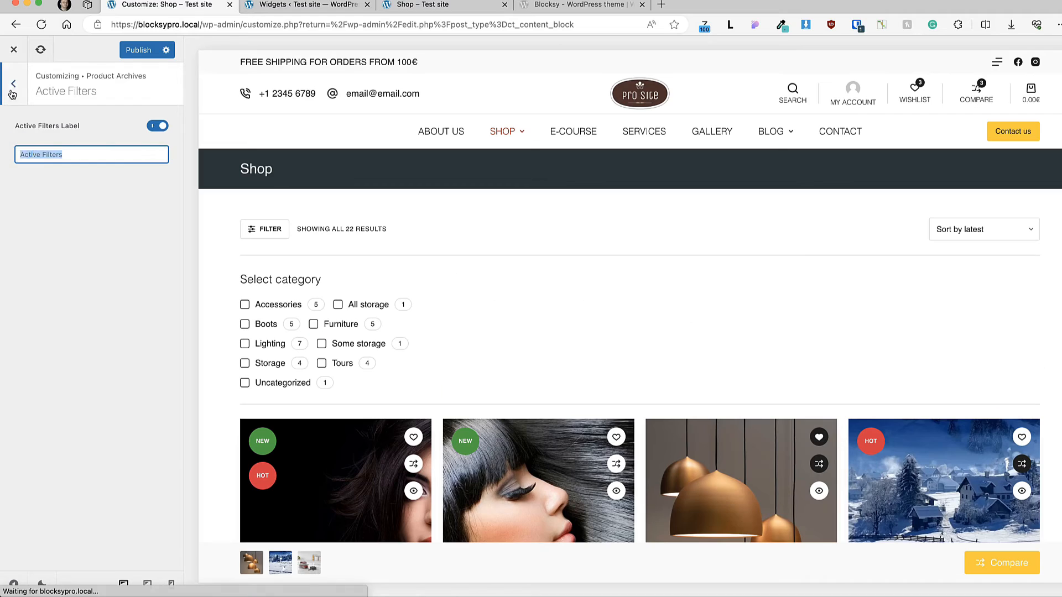
left_click(12, 94)
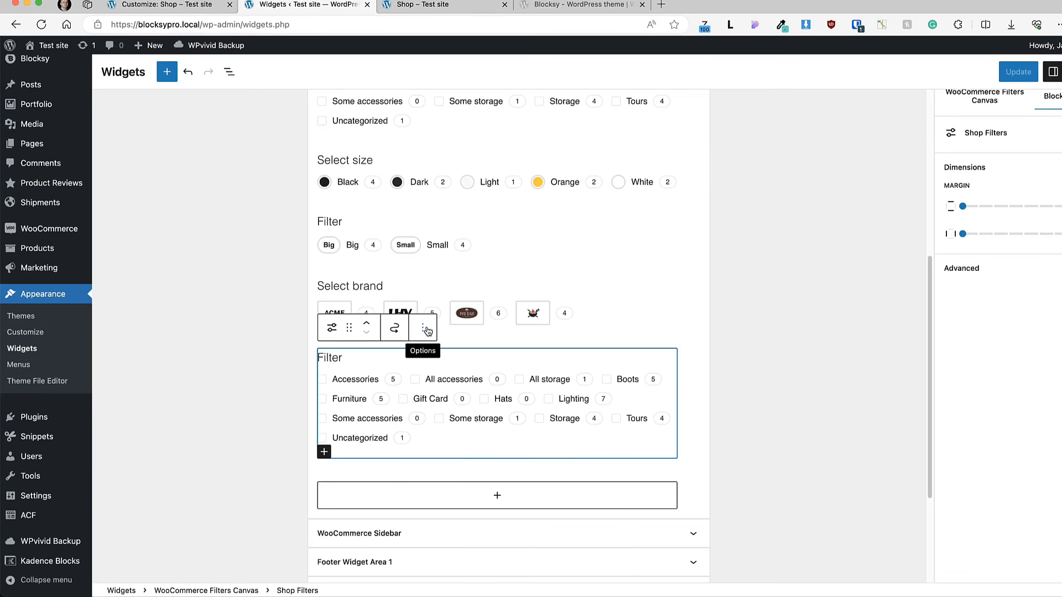
Step: Delete the extra Shop Filters block below Select brand on the Widgets page and save the widgets
left_click(427, 330)
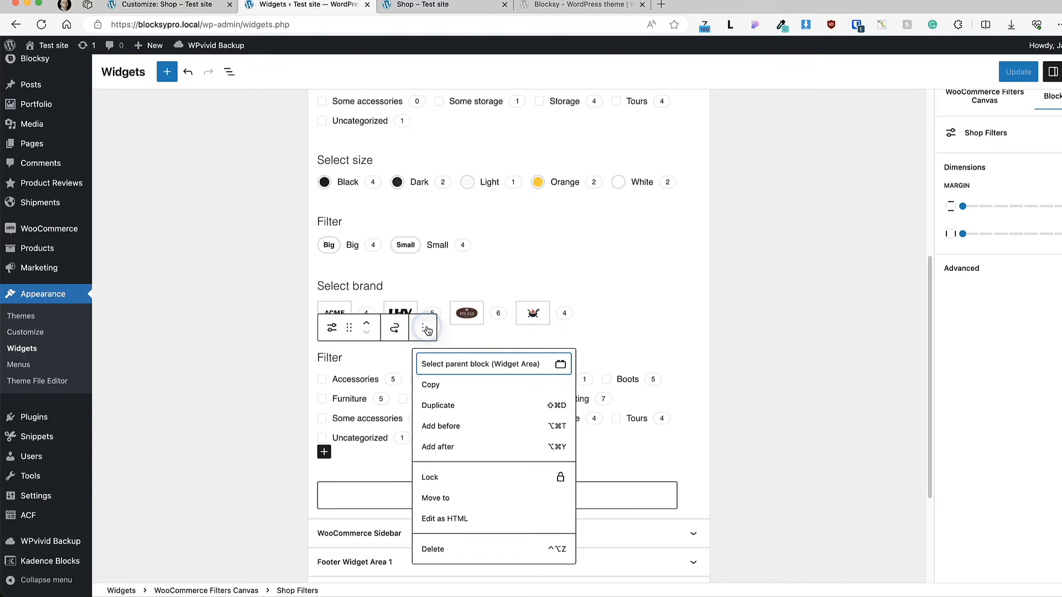
left_click(434, 543)
left_click(1019, 72)
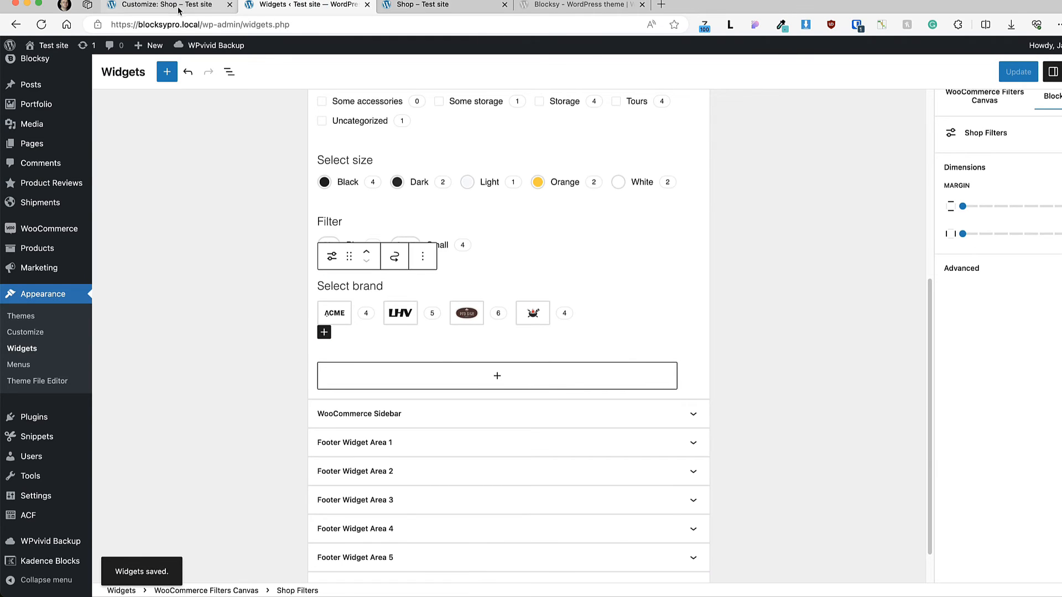
Step: Examine the results count and the product sorting options in the customizer's shop preview
left_click(160, 5)
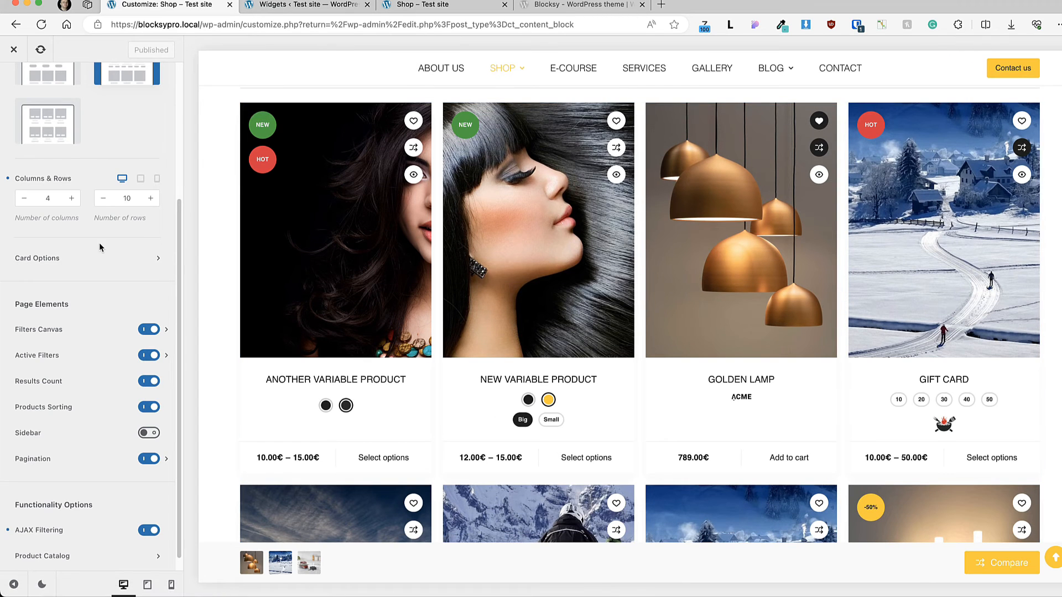
scroll(684, 271, "up", 5)
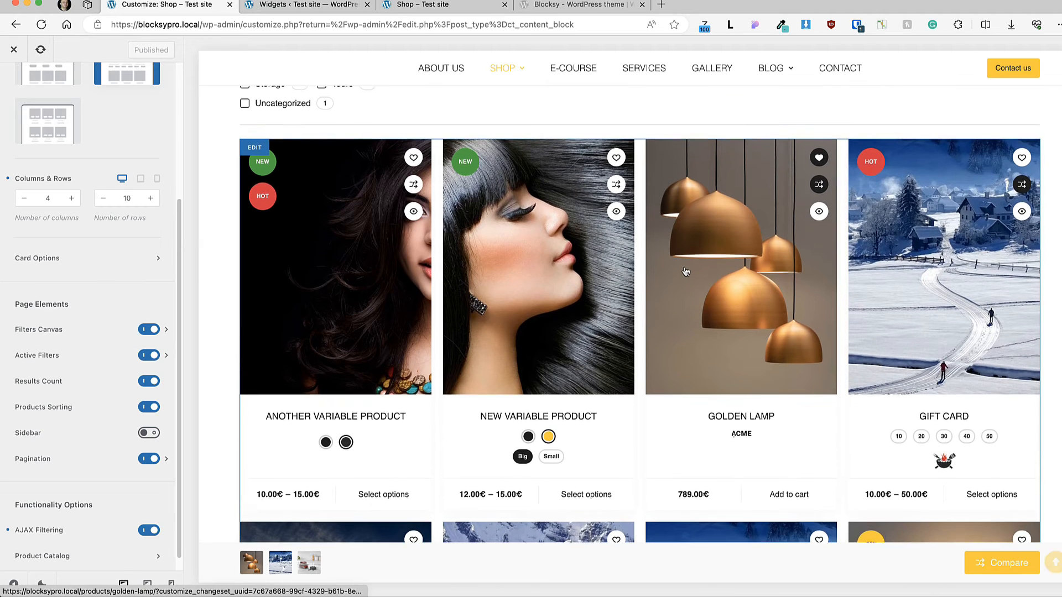
left_click_drag(403, 187, 311, 186)
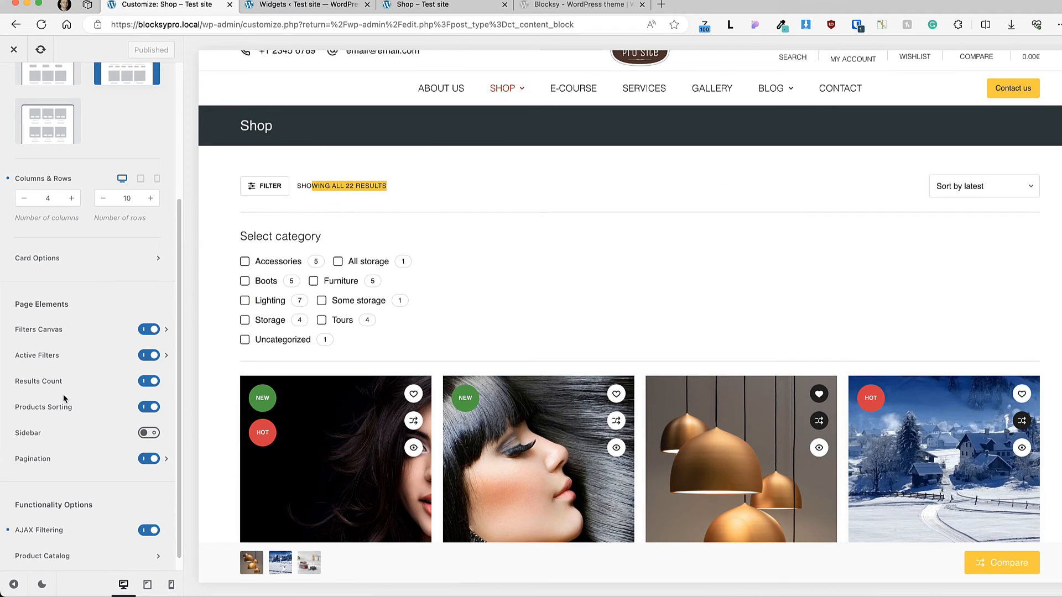
left_click(984, 183)
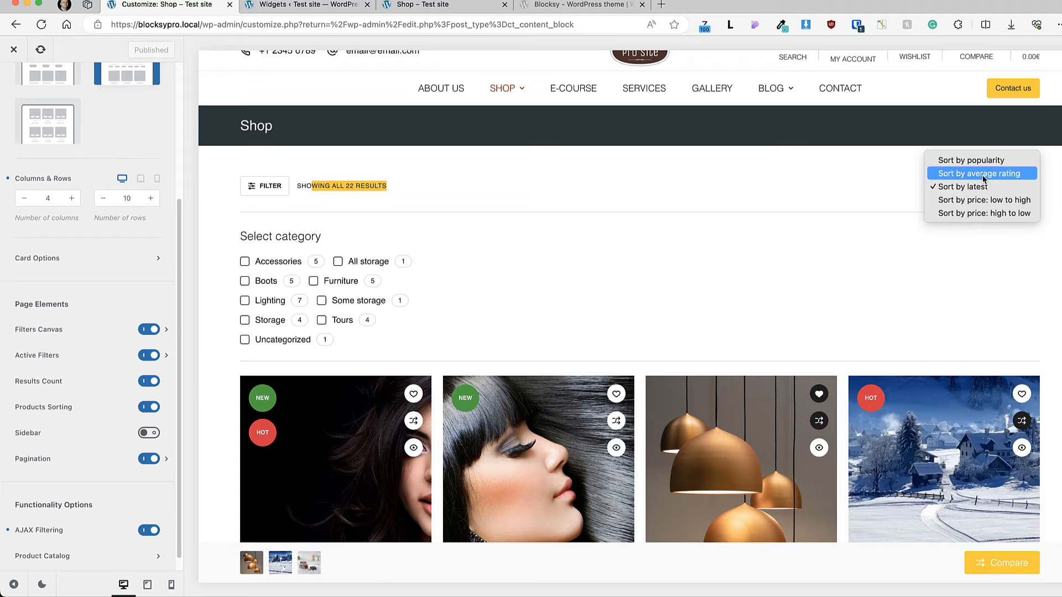
left_click(775, 191)
Step: Enable the product archive sidebar, view its layout options, and disable it again
left_click(152, 433)
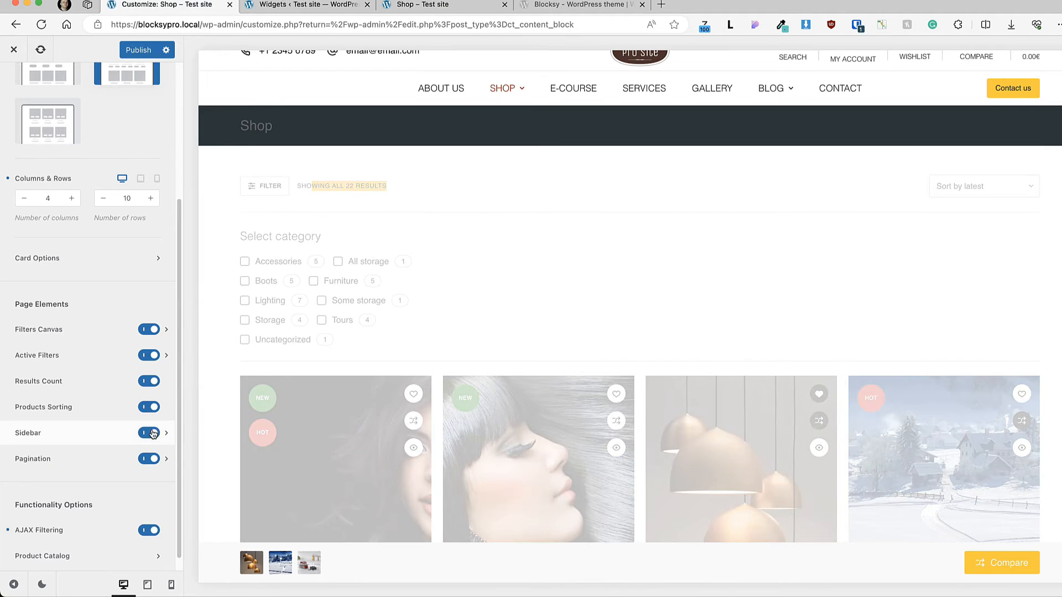
left_click(83, 434)
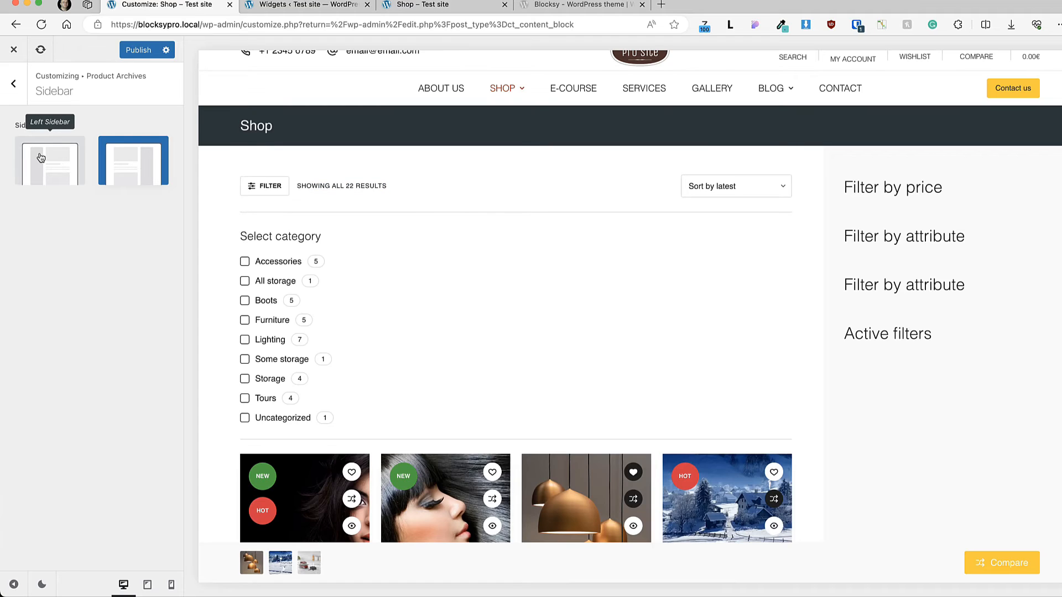
left_click(14, 88)
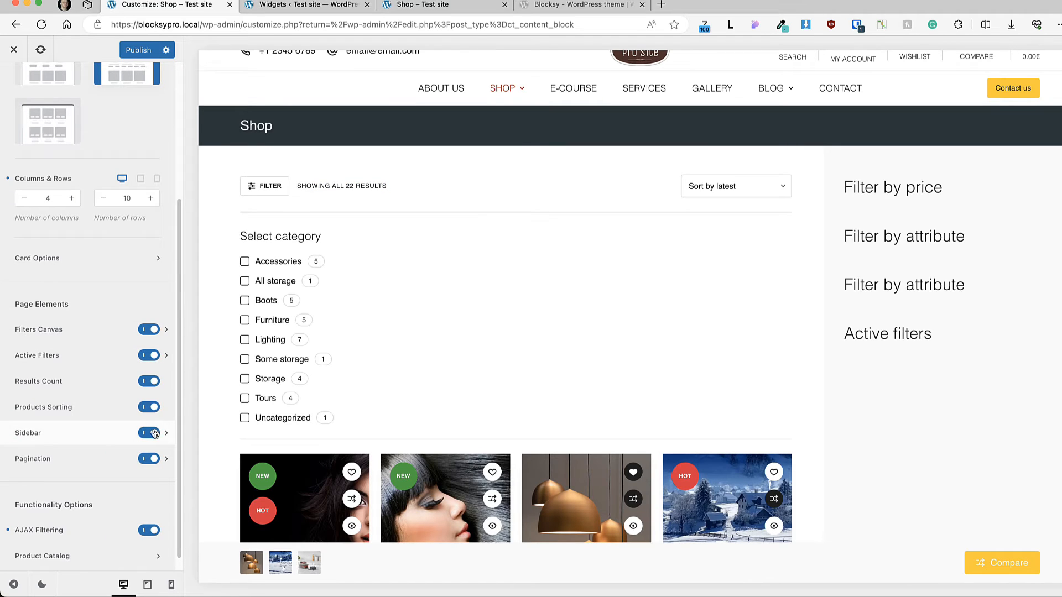
left_click(152, 433)
Step: Set the number of product rows to 3 so the shop archive is split into pages
scroll(119, 175, "down", 1)
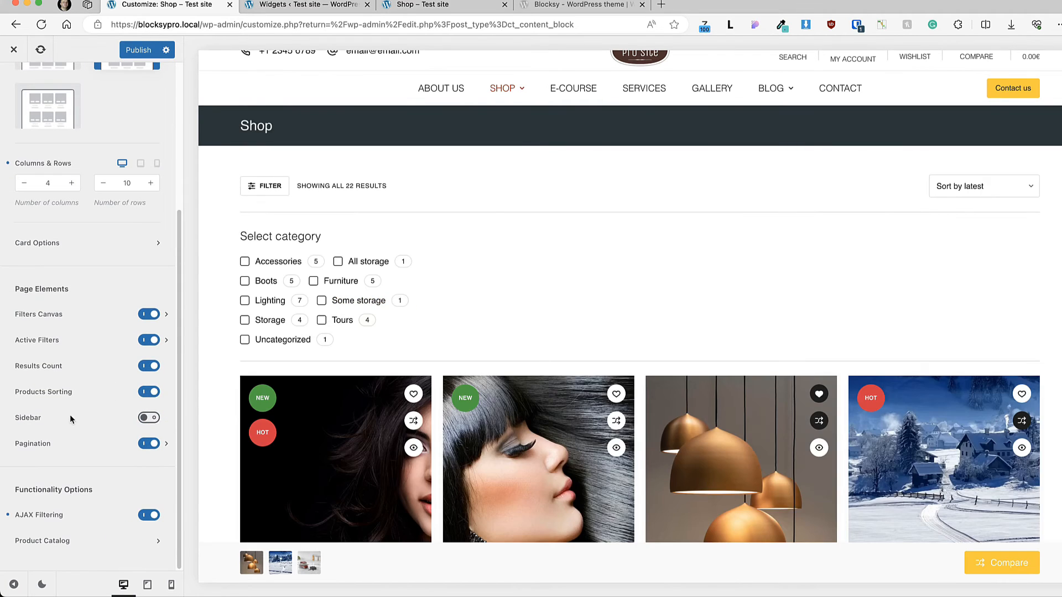
scroll(617, 293, "down", 3)
scroll(616, 297, "down", 15)
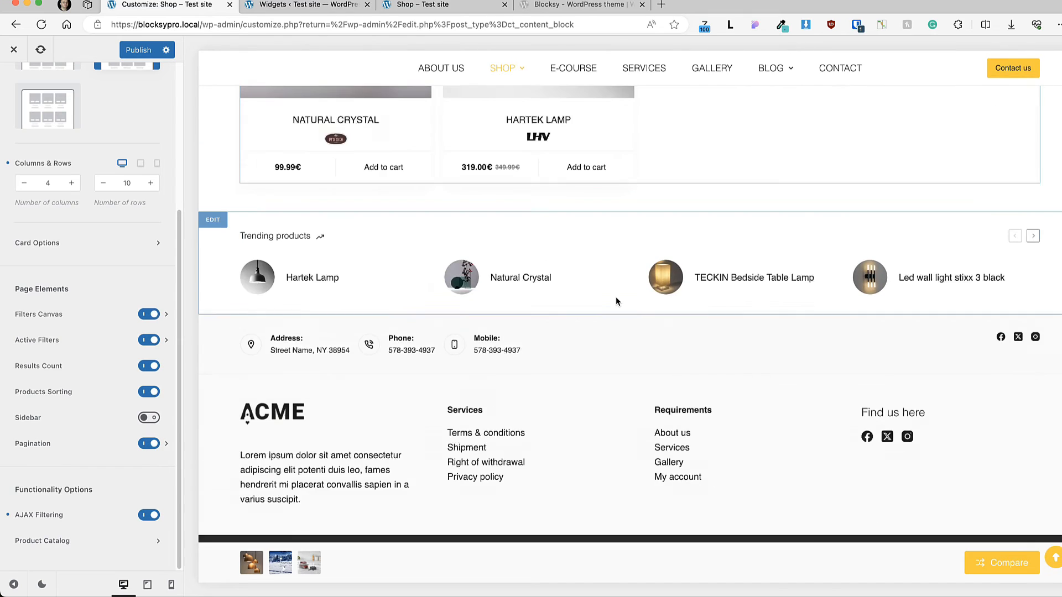
scroll(614, 299, "up", 3)
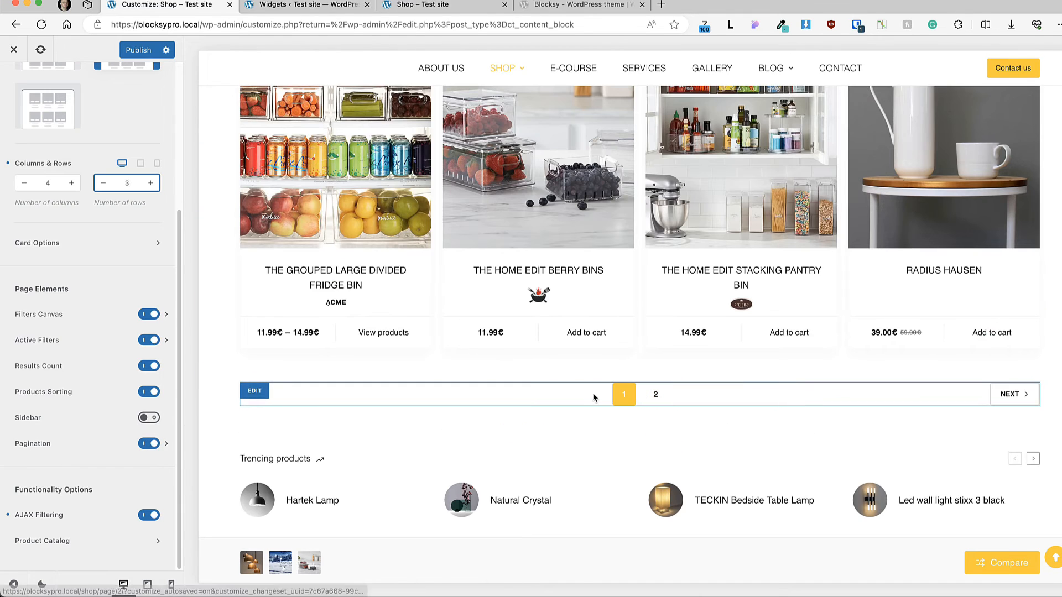
Step: Change the product archive's pagination type to Next/Prev
left_click(50, 442)
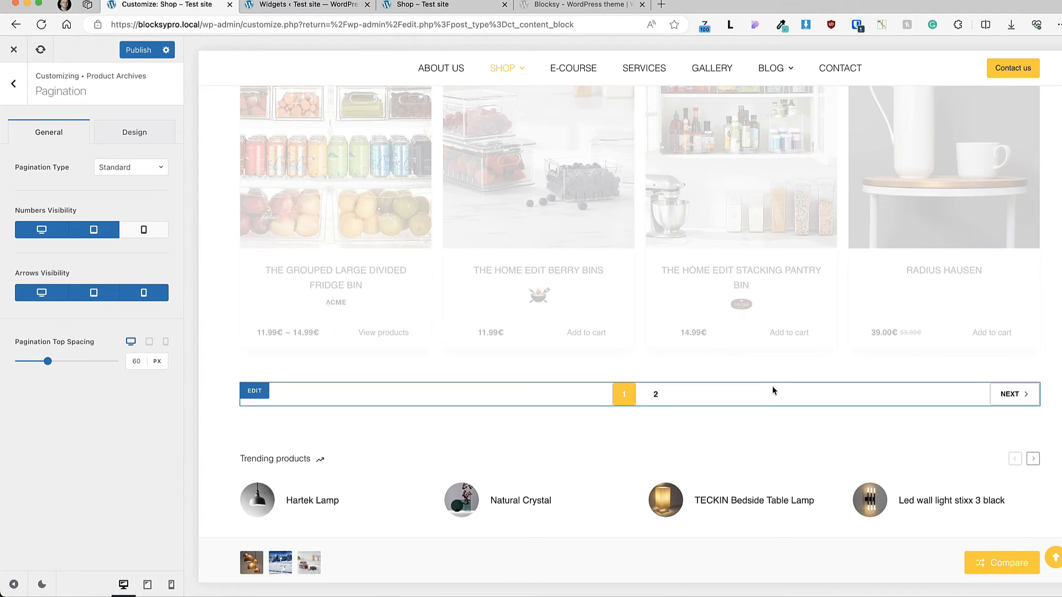
left_click(122, 167)
left_click(121, 209)
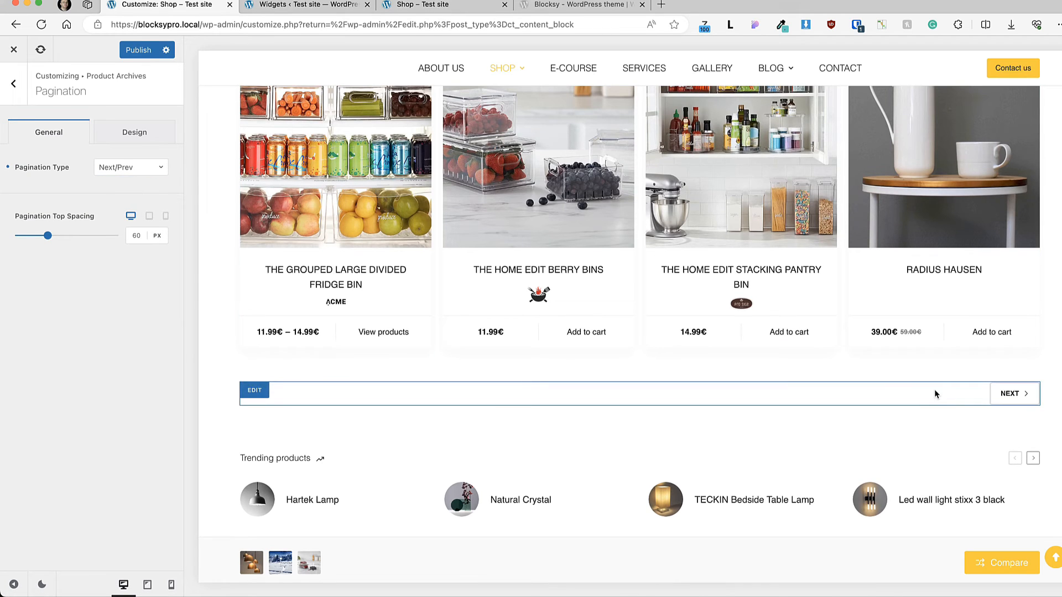
Step: Try the Load More and Infinite Scroll pagination types on the product archive
left_click(123, 172)
left_click(118, 230)
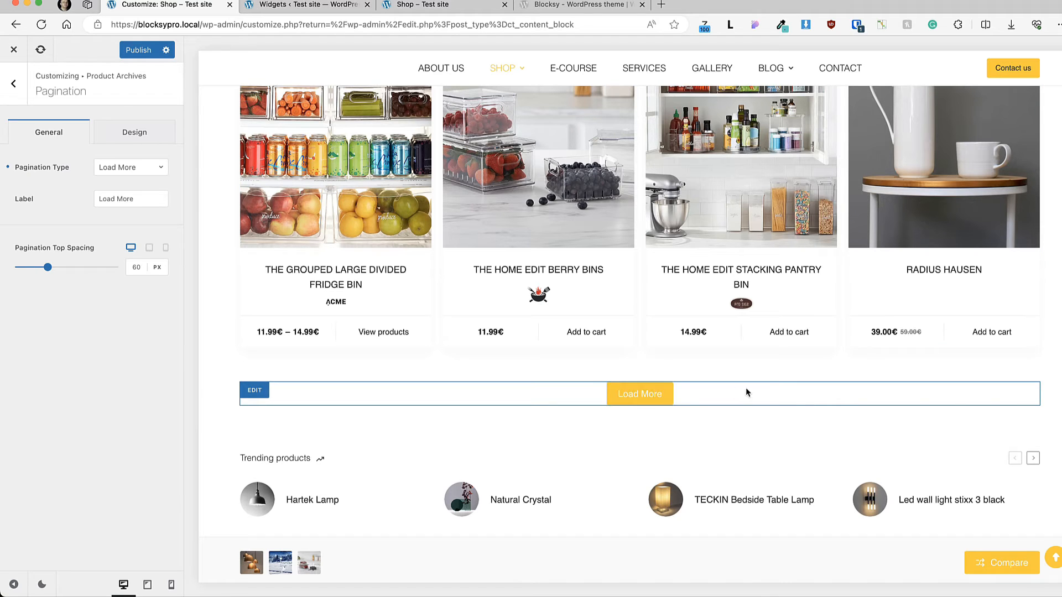
left_click(141, 166)
left_click(116, 253)
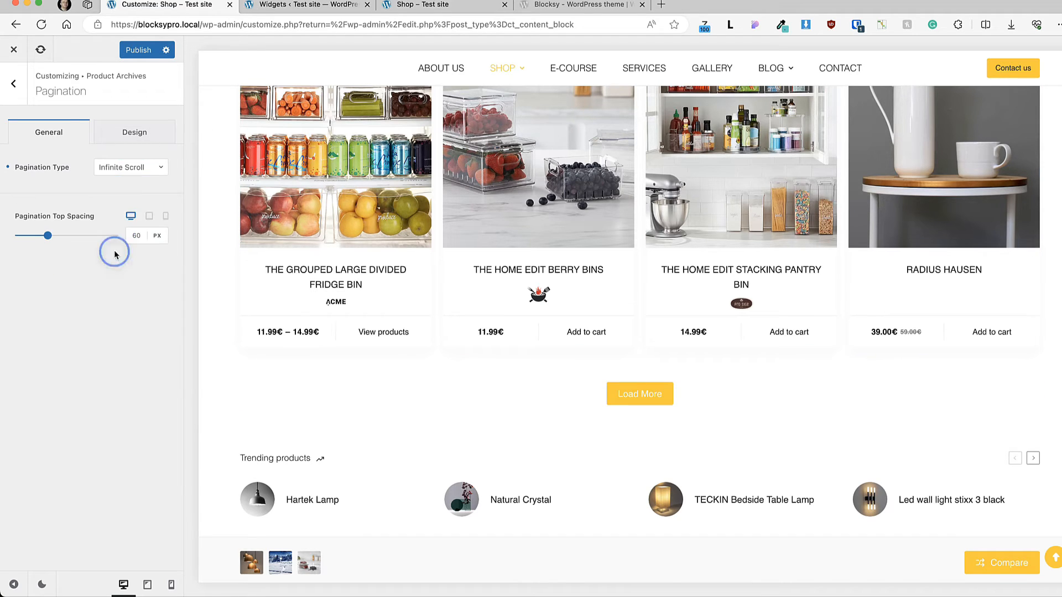
Step: Set the product archive's pagination type to Standard and publish the customizer changes
left_click(133, 174)
left_click(114, 190)
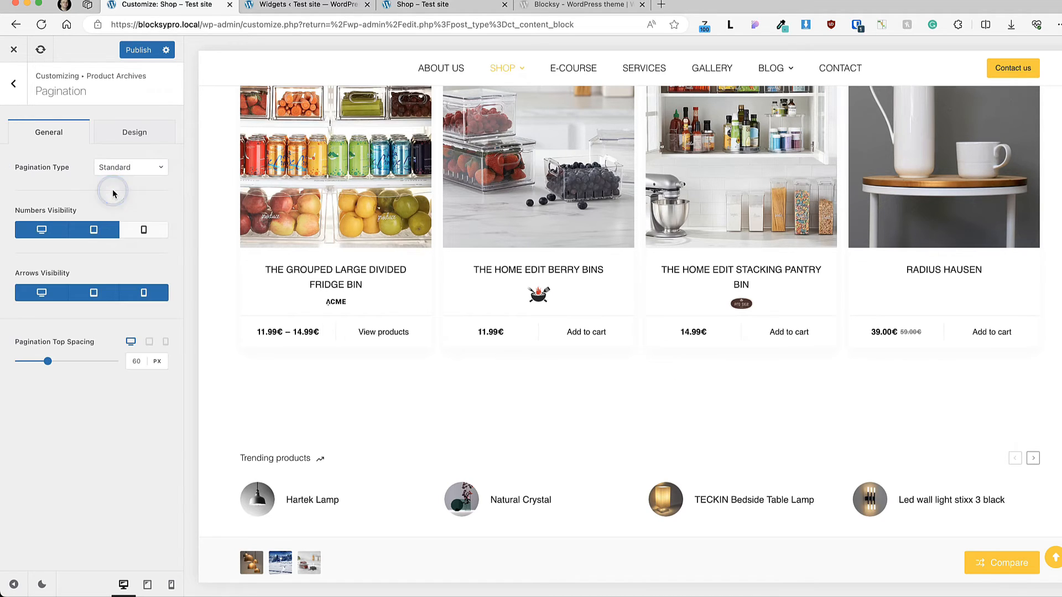
left_click(138, 49)
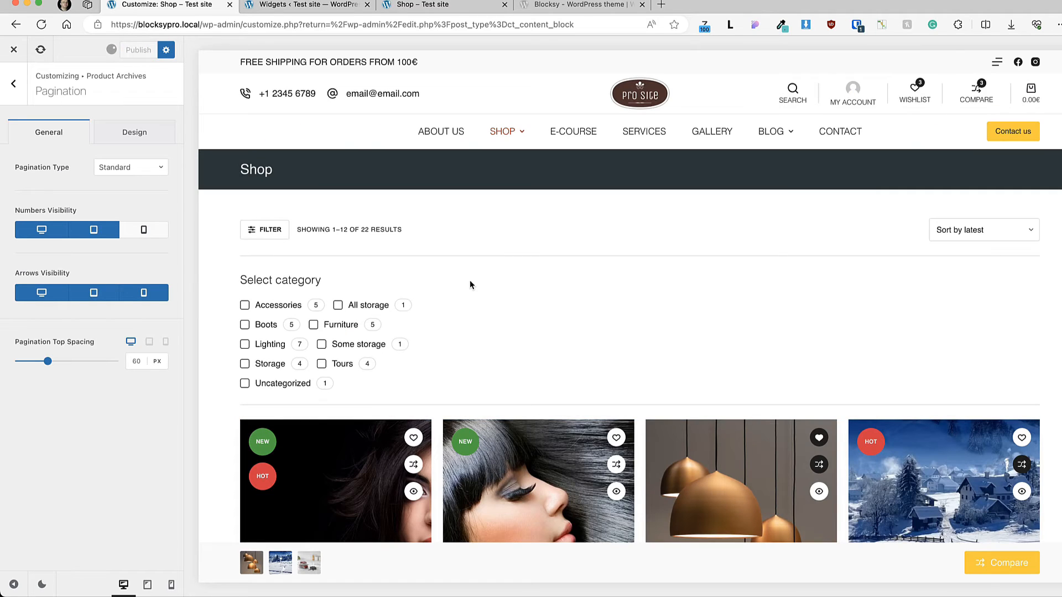
Step: View the settings of the product grid, trending products, pagination and footer middle row through their edit shortcuts in the shop preview
scroll(486, 272, "down", 5)
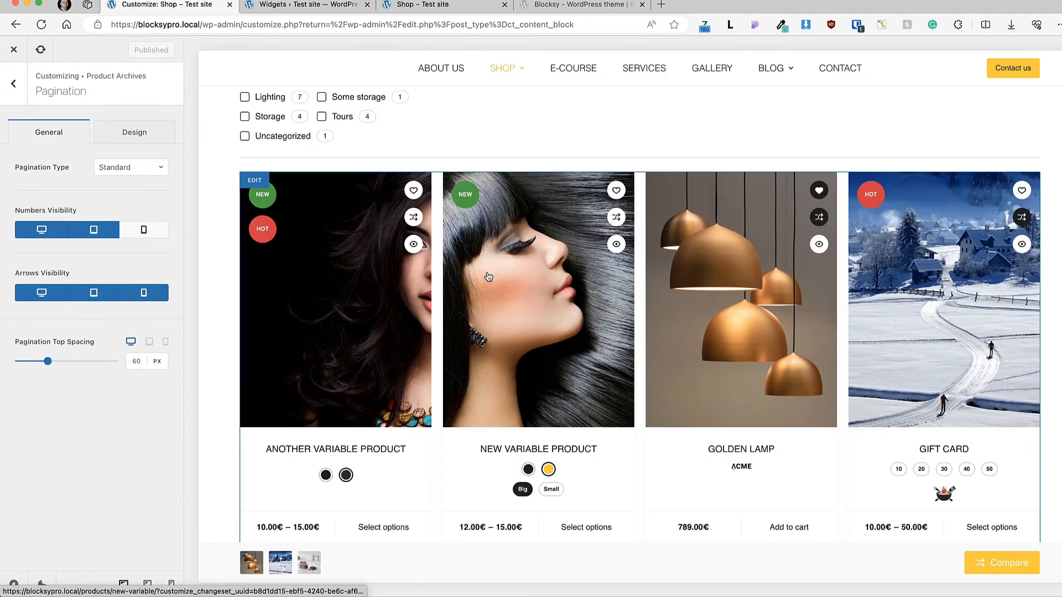
left_click(256, 183)
scroll(647, 210, "up", 3)
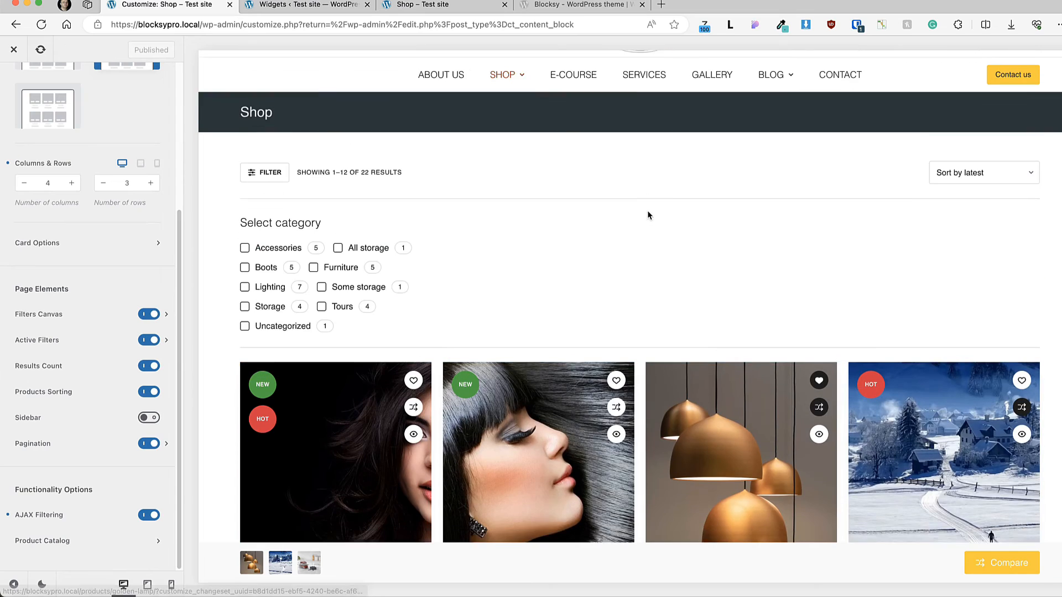
scroll(648, 210, "down", 20)
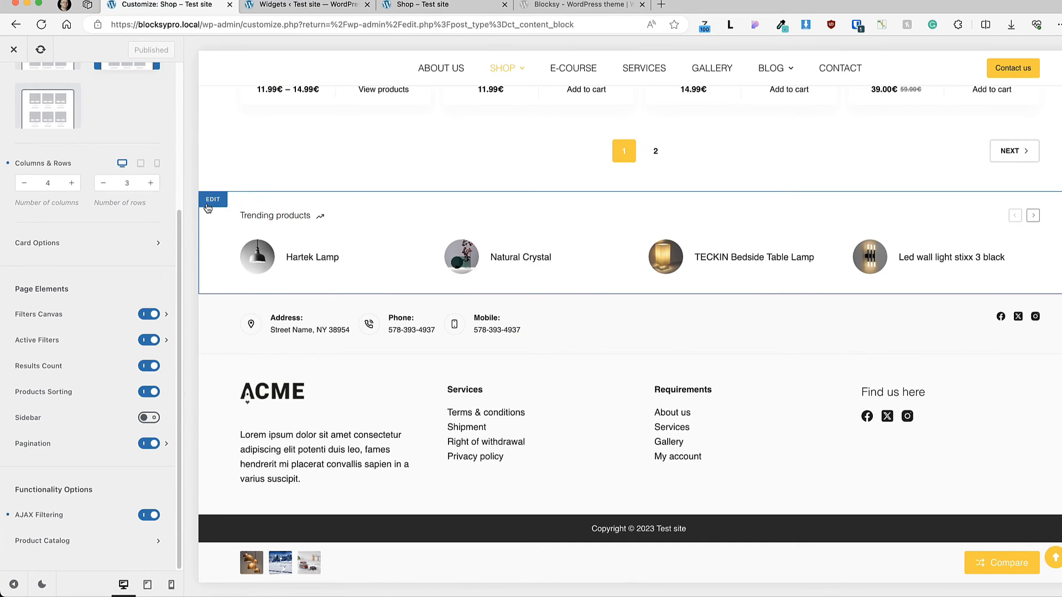
left_click(208, 205)
left_click(254, 164)
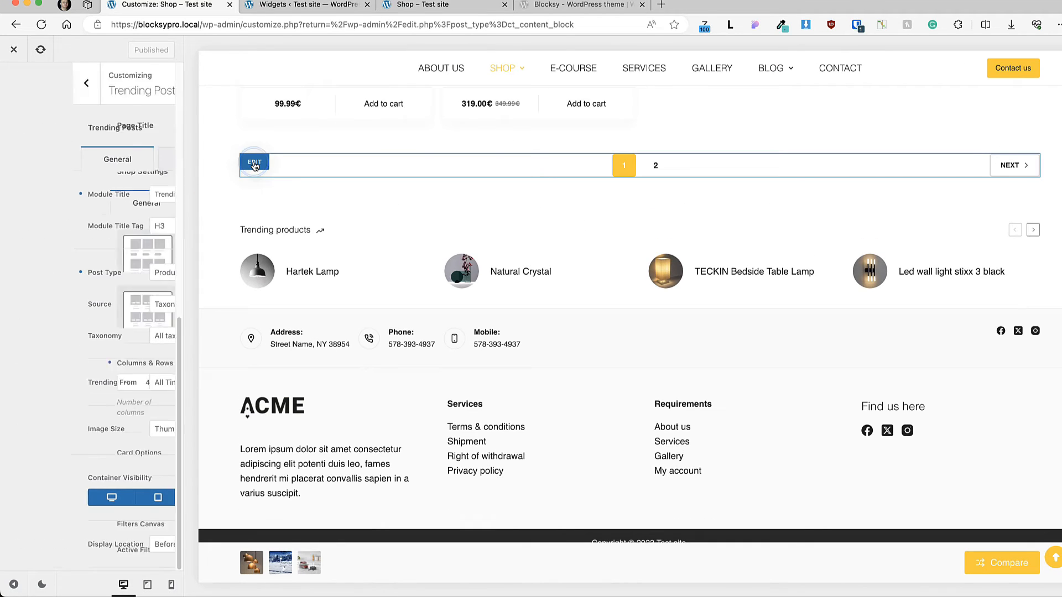
left_click(214, 361)
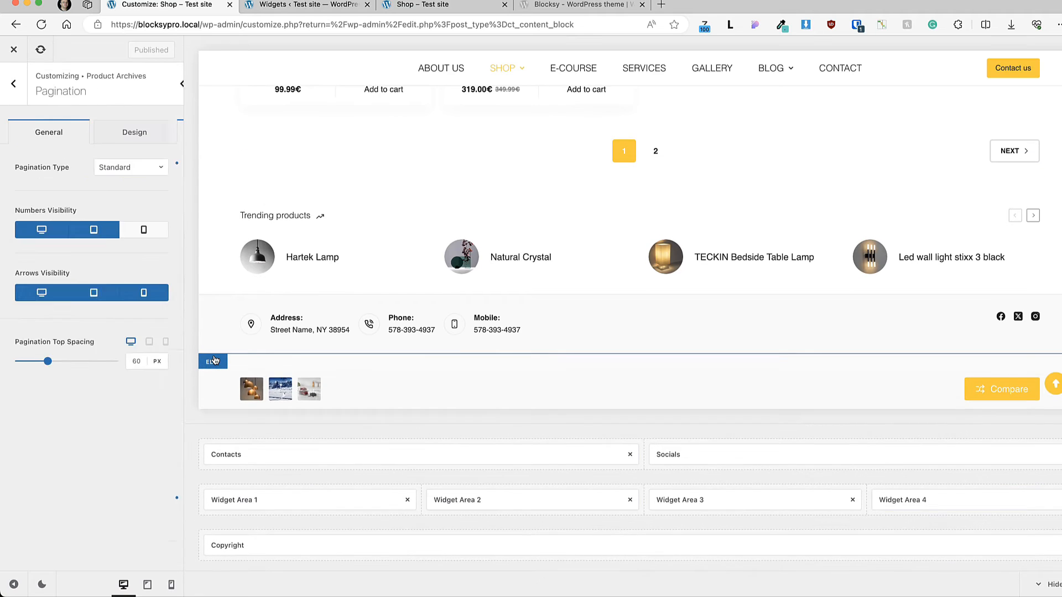
scroll(466, 232, "up", 5)
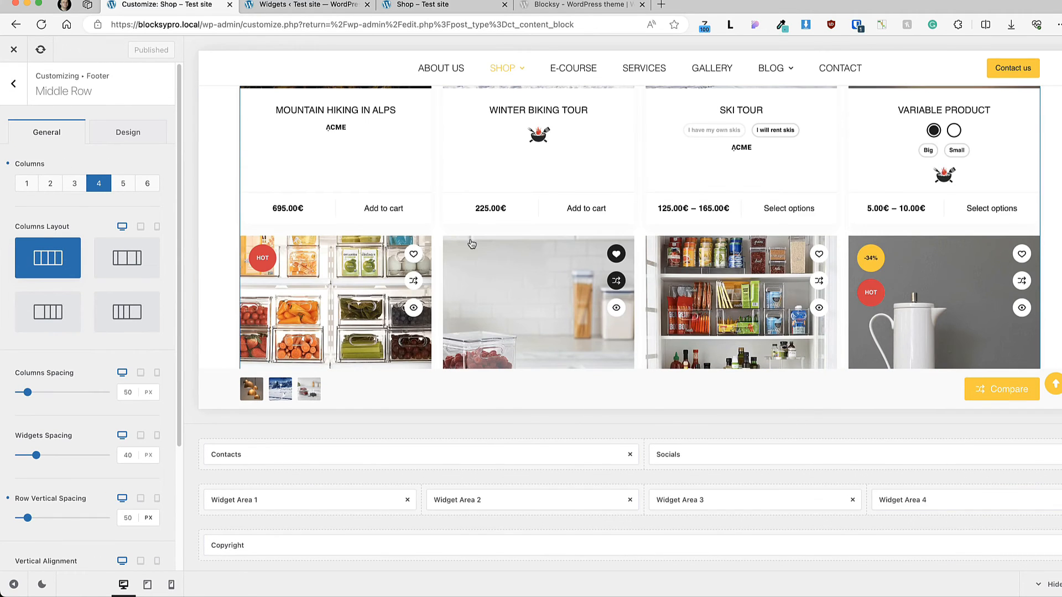
Step: Return from the footer settings to WooCommerce's Product Archives and open its Product Catalog options
left_click(13, 84)
left_click(13, 86)
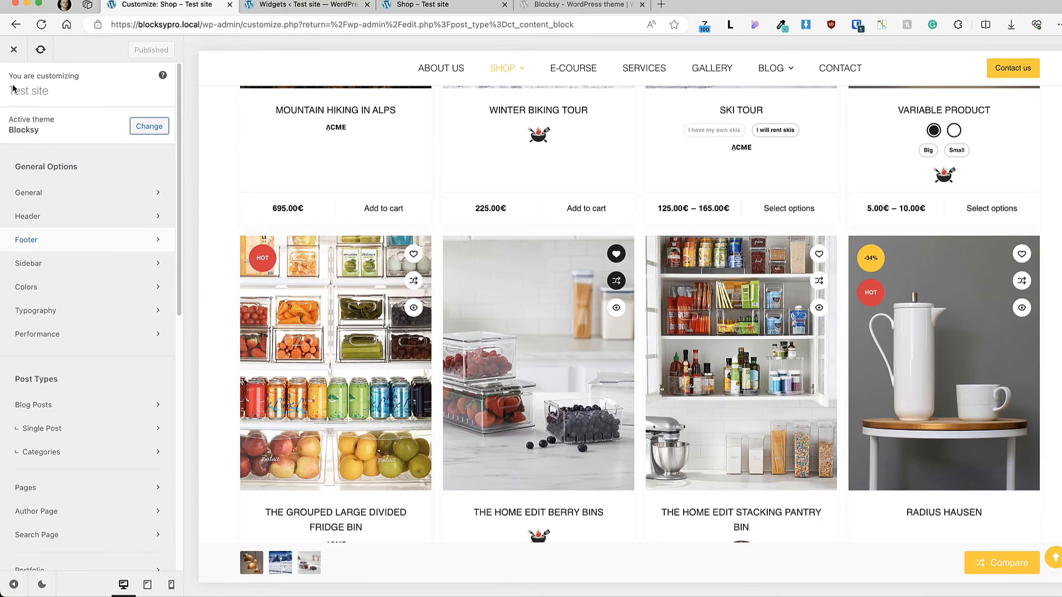
scroll(78, 277, "down", 10)
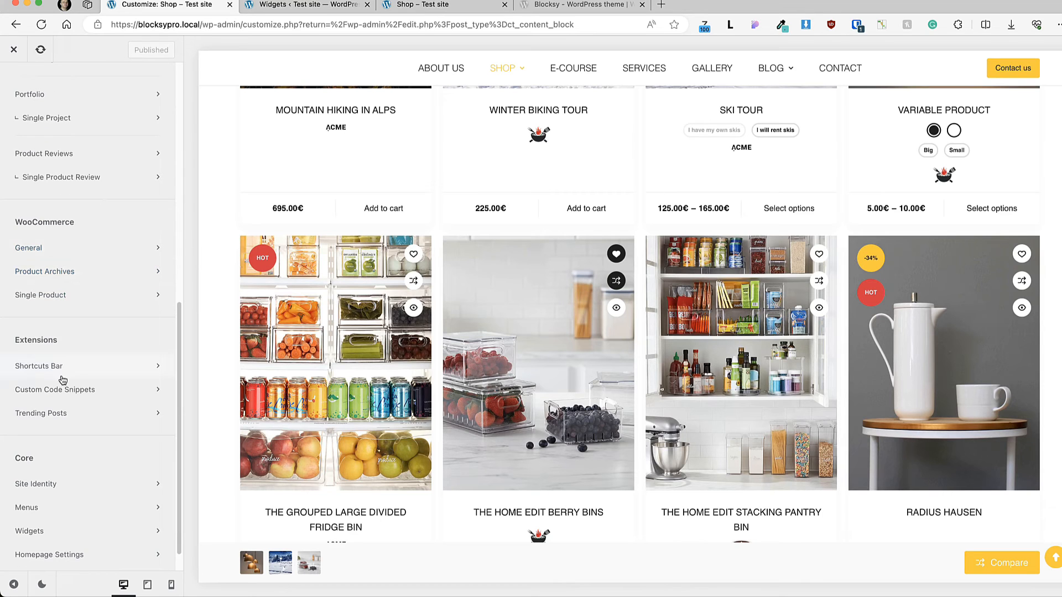
scroll(74, 398, "down", 1)
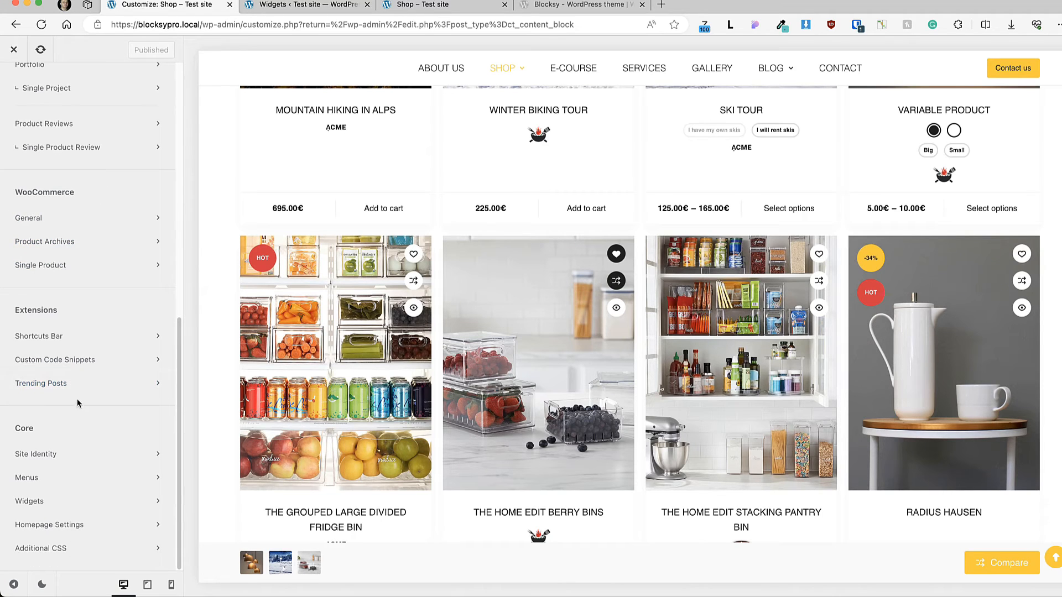
left_click(55, 244)
scroll(89, 348, "down", 5)
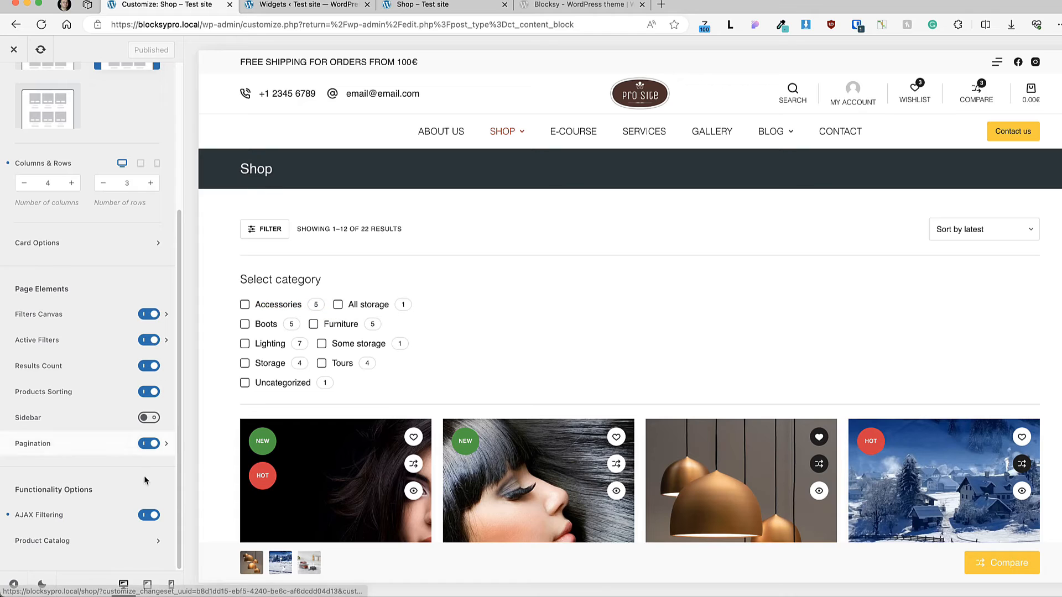
left_click(86, 540)
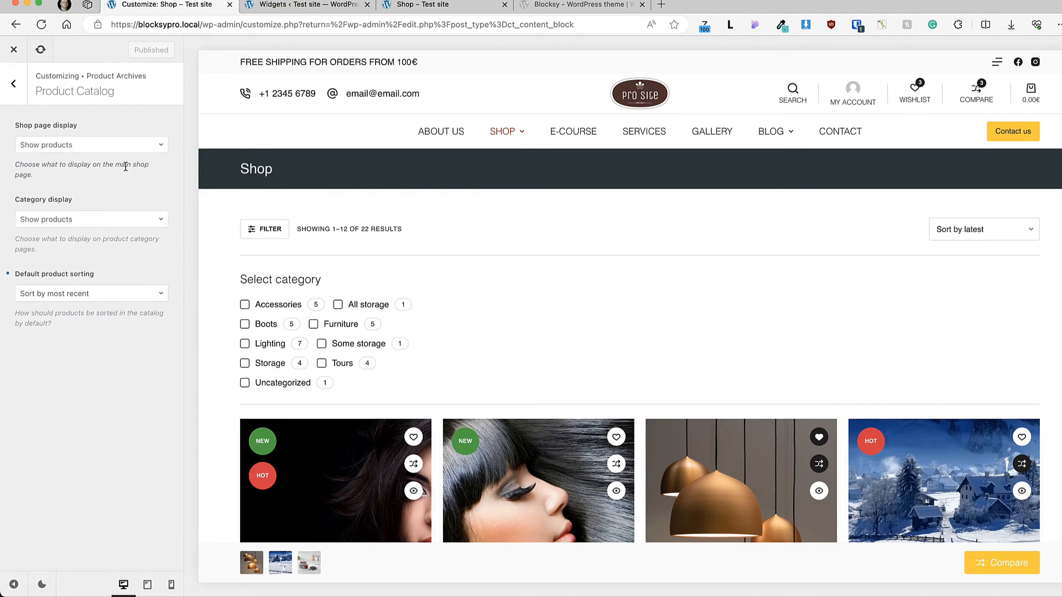
Step: View the available choices for shop page display and category display without changing either
left_click(84, 148)
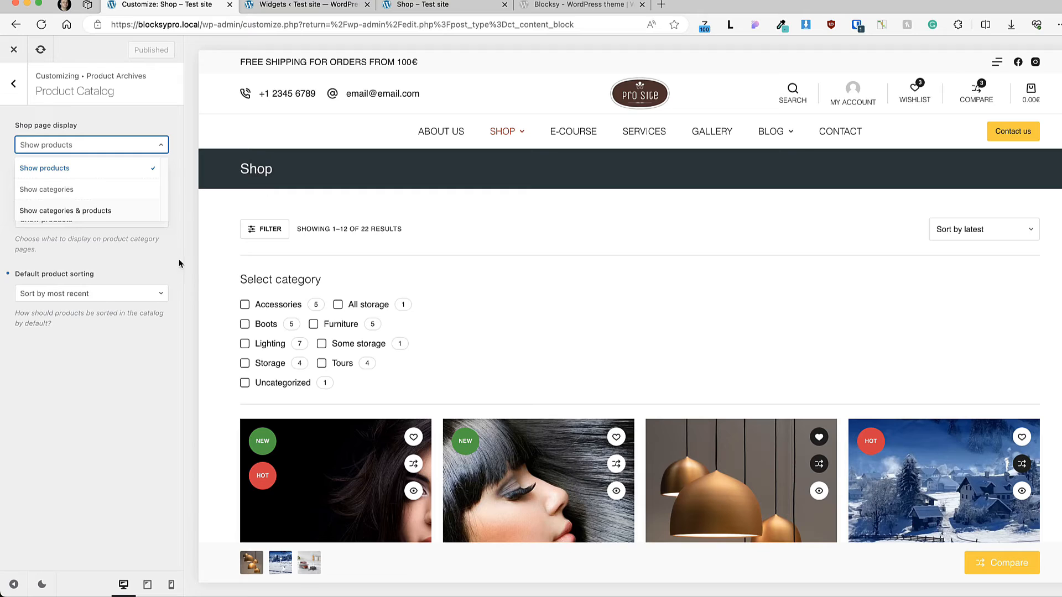
left_click(151, 256)
left_click(78, 224)
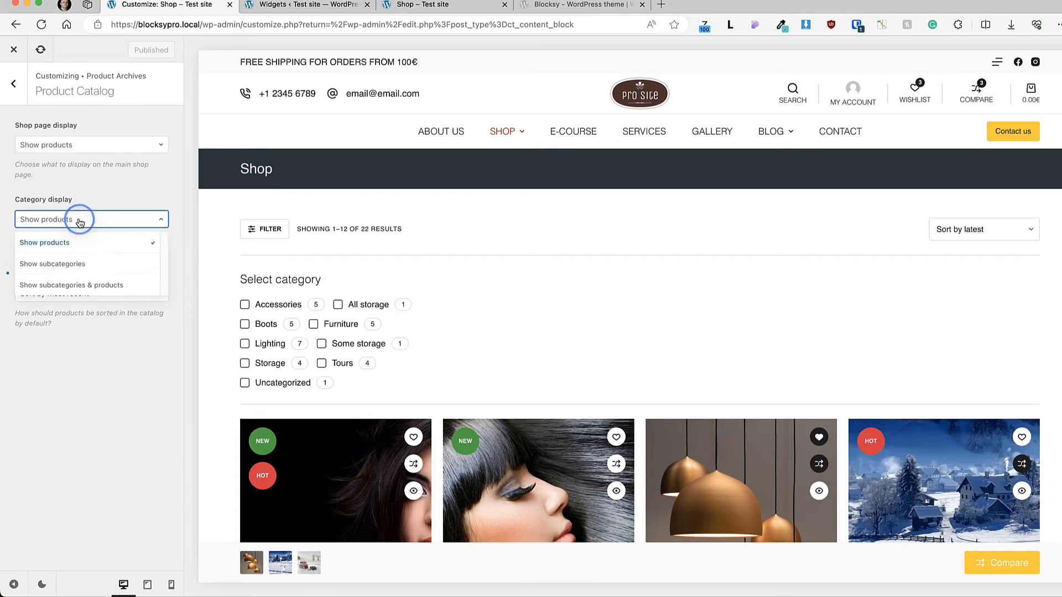
left_click(138, 195)
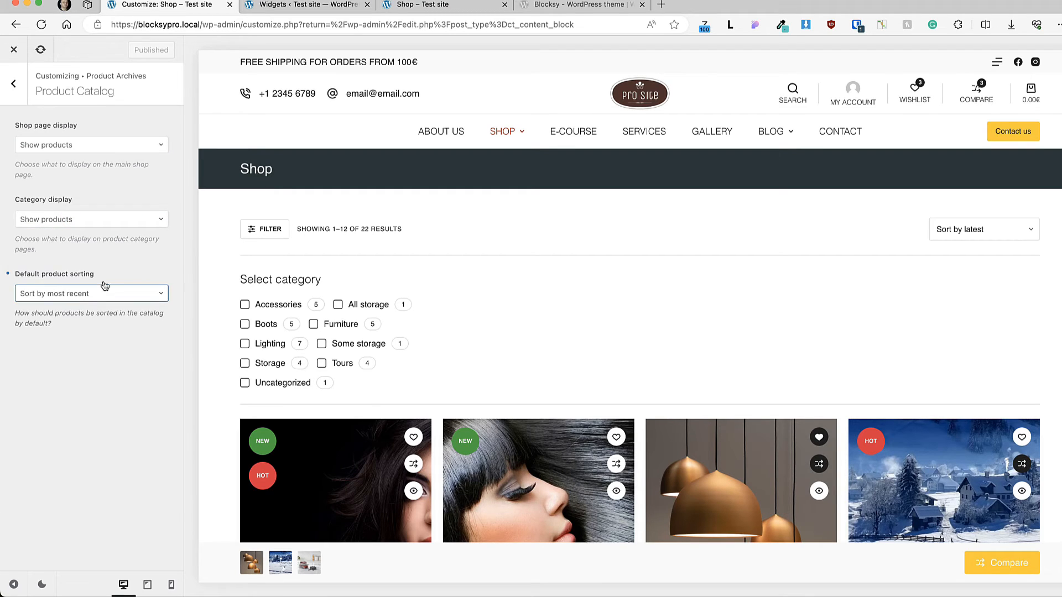
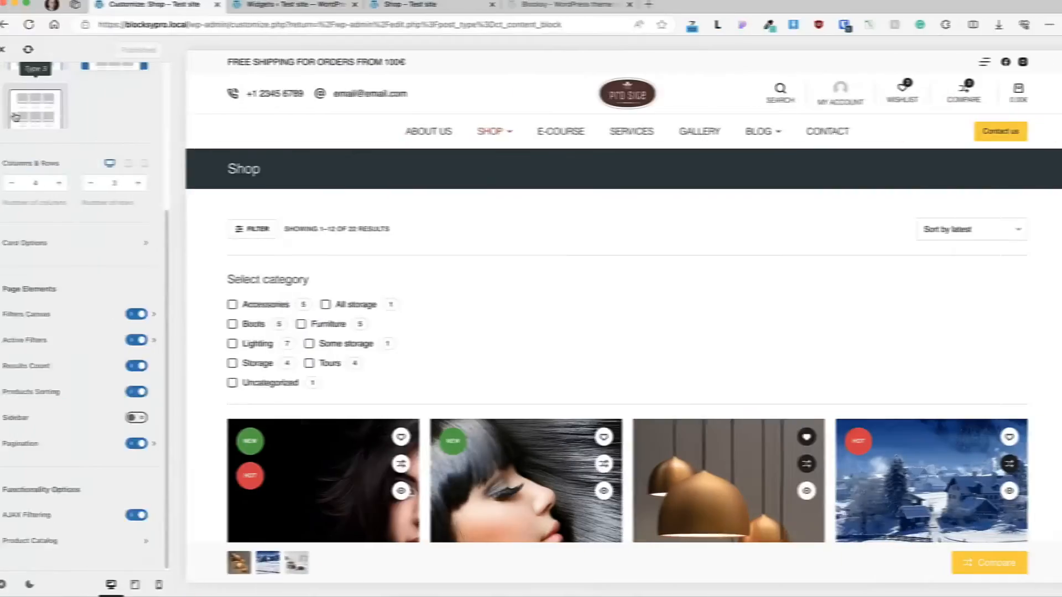
Step: Open WooCommerce's Single Product settings, view its Copy Options dialog and cancel without copying
left_click(14, 74)
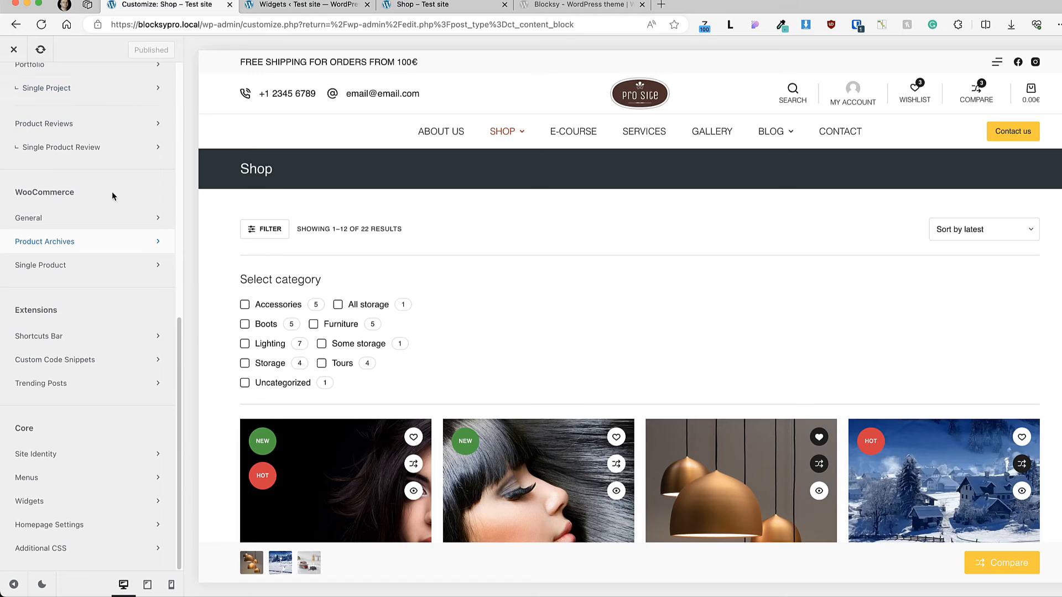
left_click(47, 267)
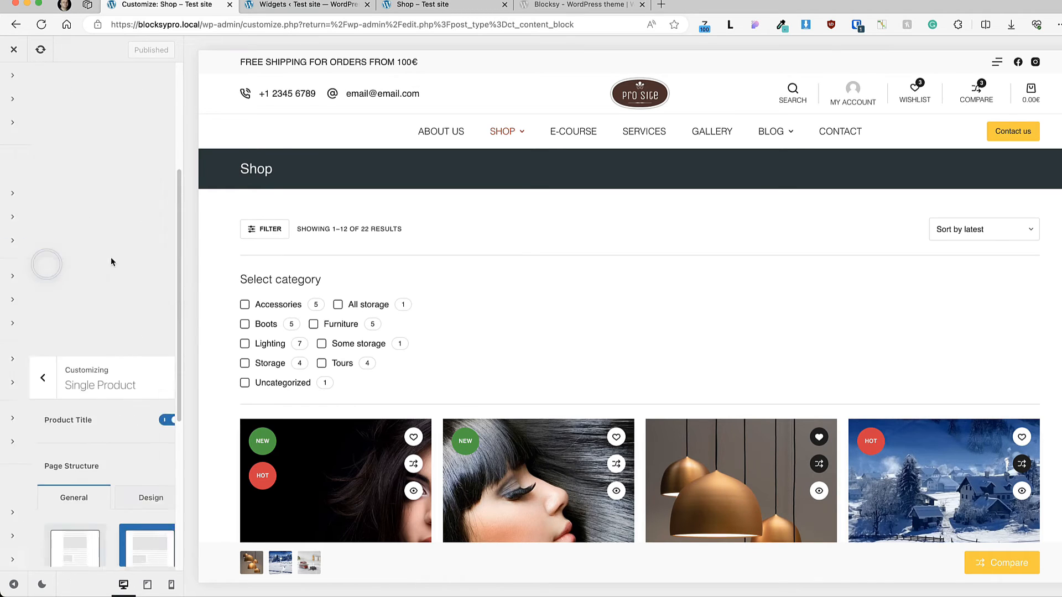
scroll(366, 255, "down", 5)
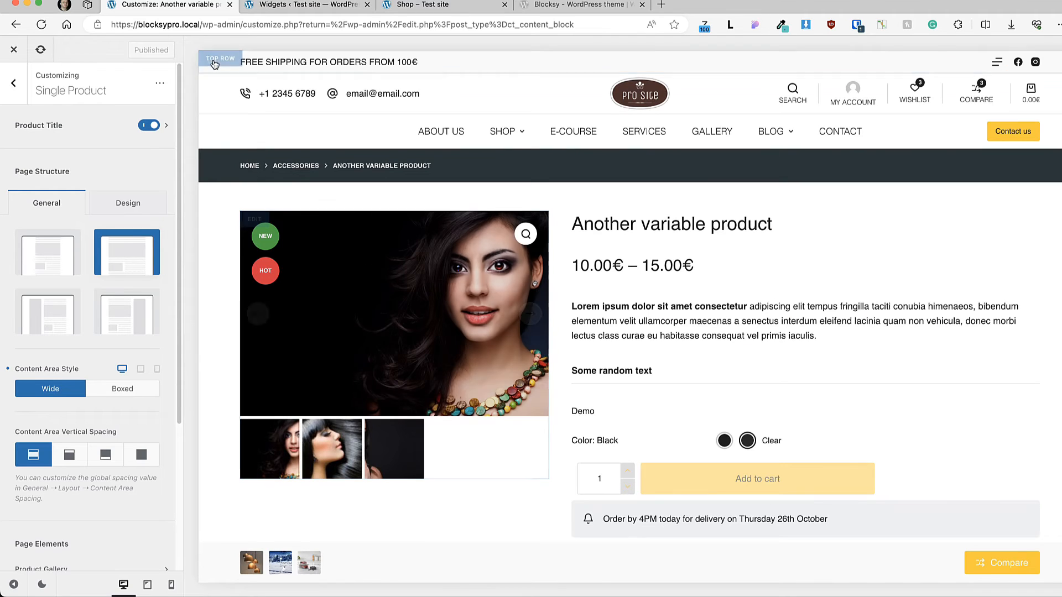
left_click(160, 83)
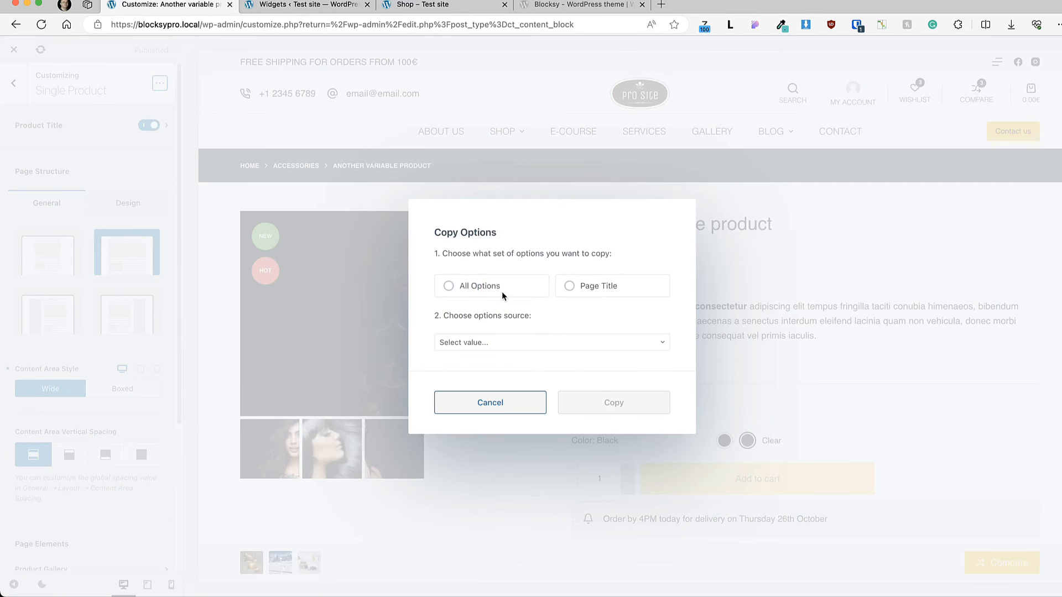
left_click(489, 412)
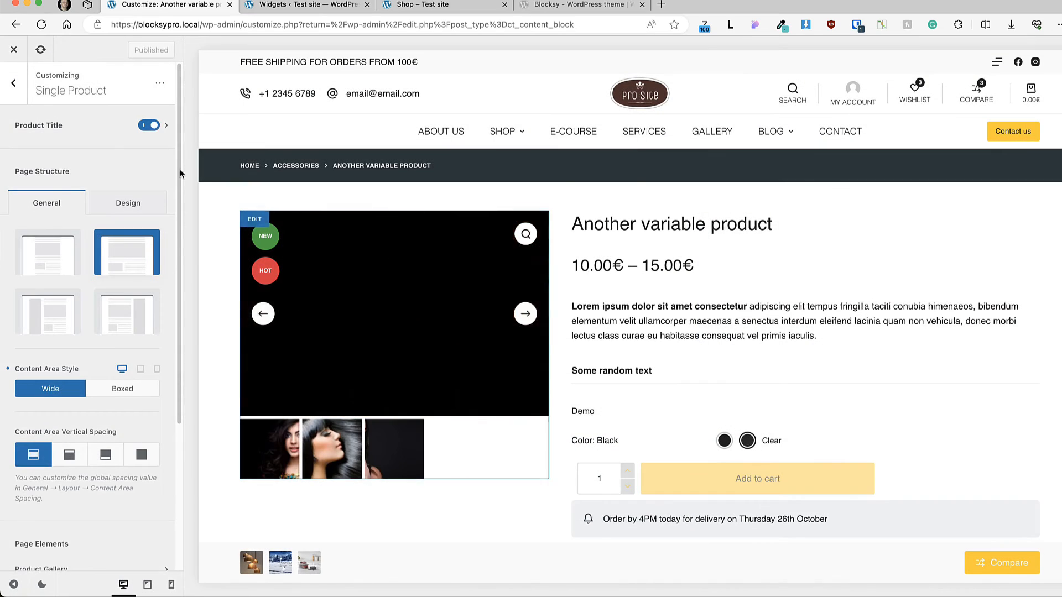
Step: View the single product's Product Title options and return to the Single Product settings
left_click(63, 137)
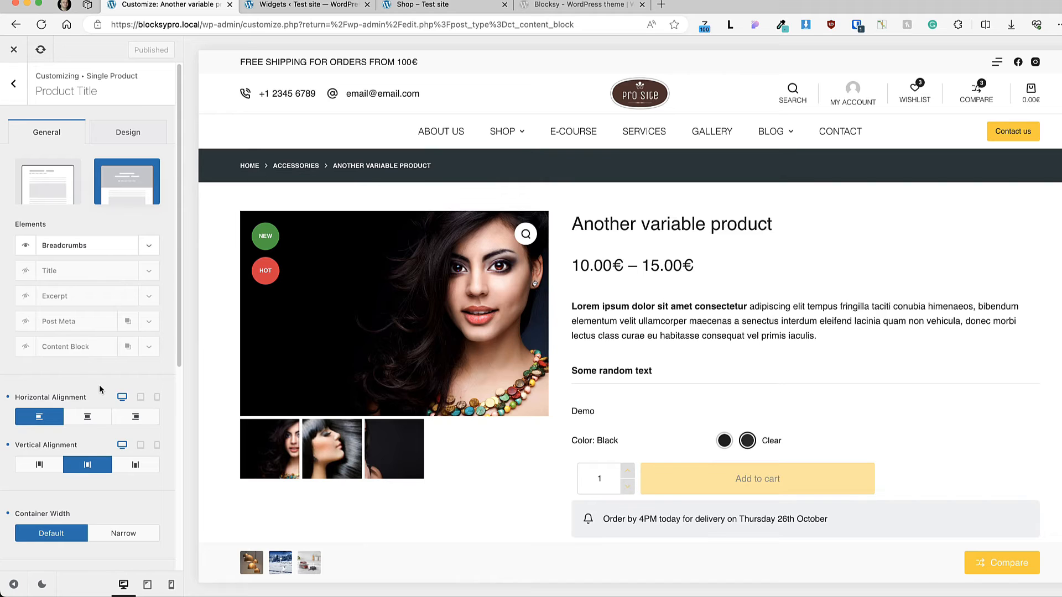
scroll(102, 389, "down", 5)
scroll(101, 389, "up", 6)
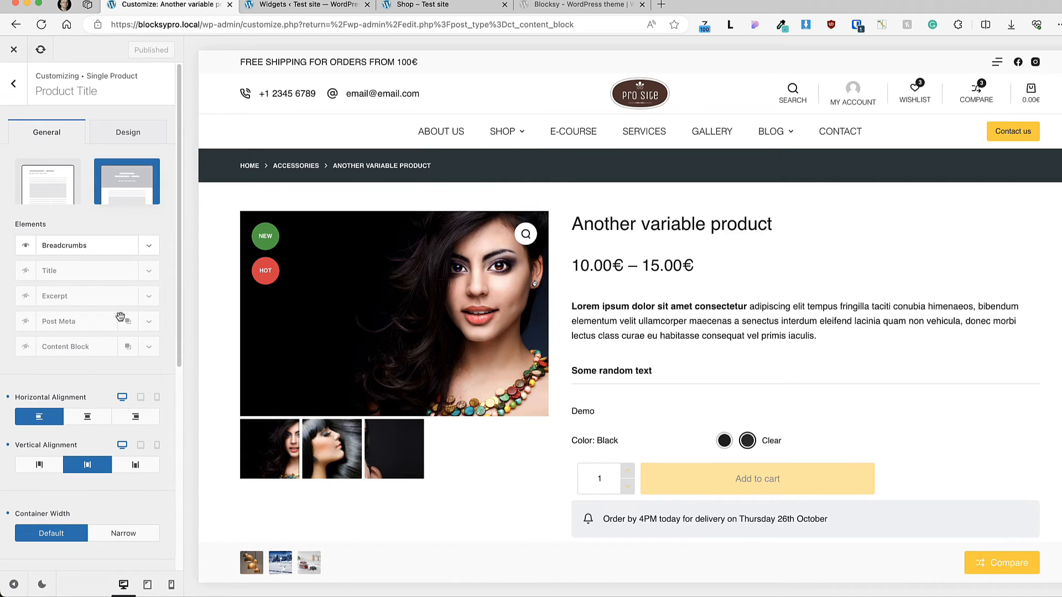
left_click(26, 90)
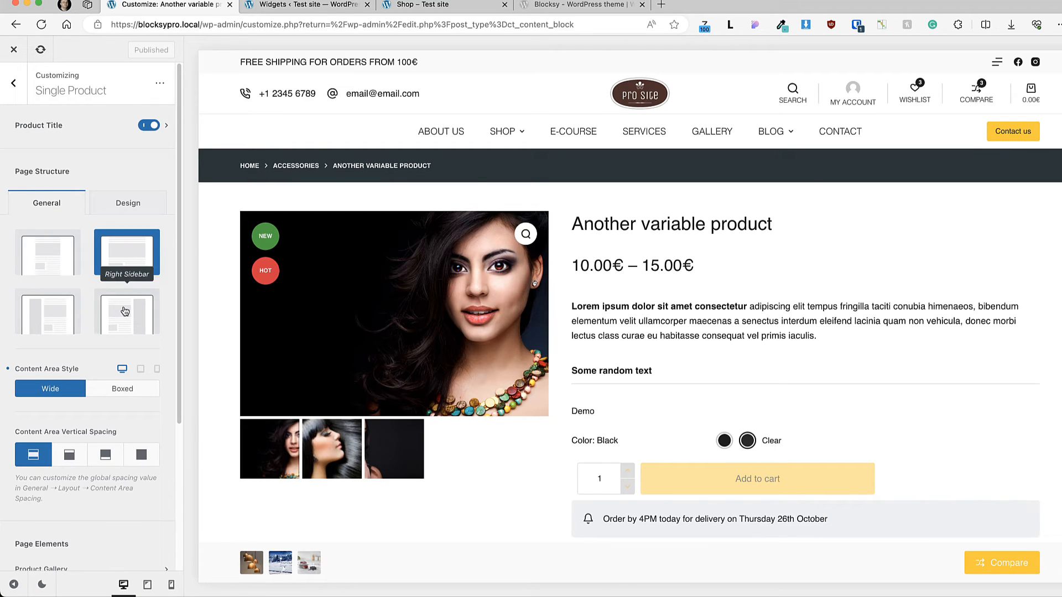
Step: Review the page structure and content area options, and open the single product's Product Gallery settings
scroll(127, 265, "down", 3)
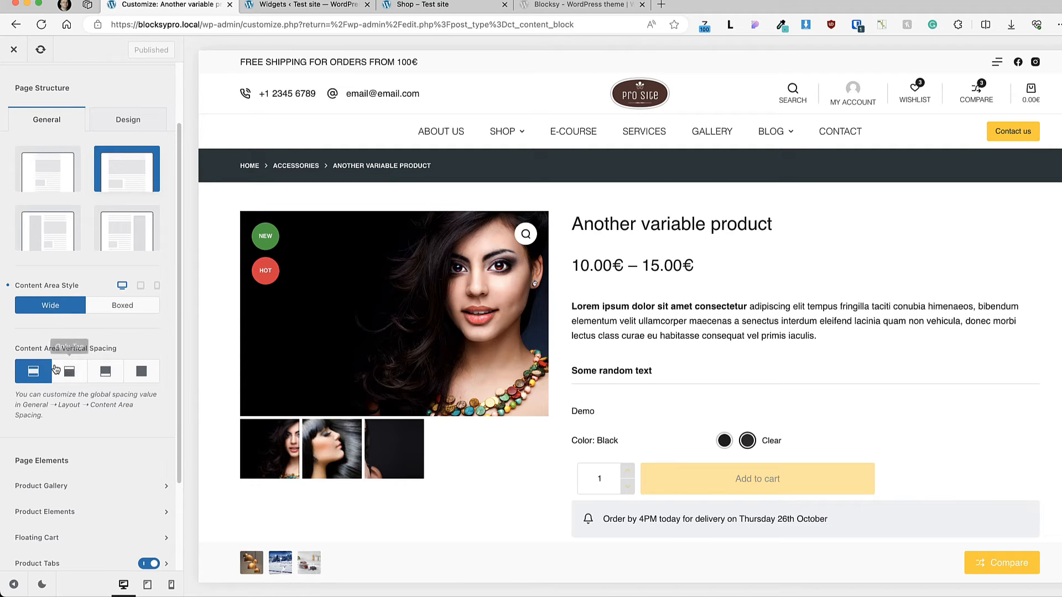
scroll(61, 331, "down", 3)
scroll(64, 313, "down", 2)
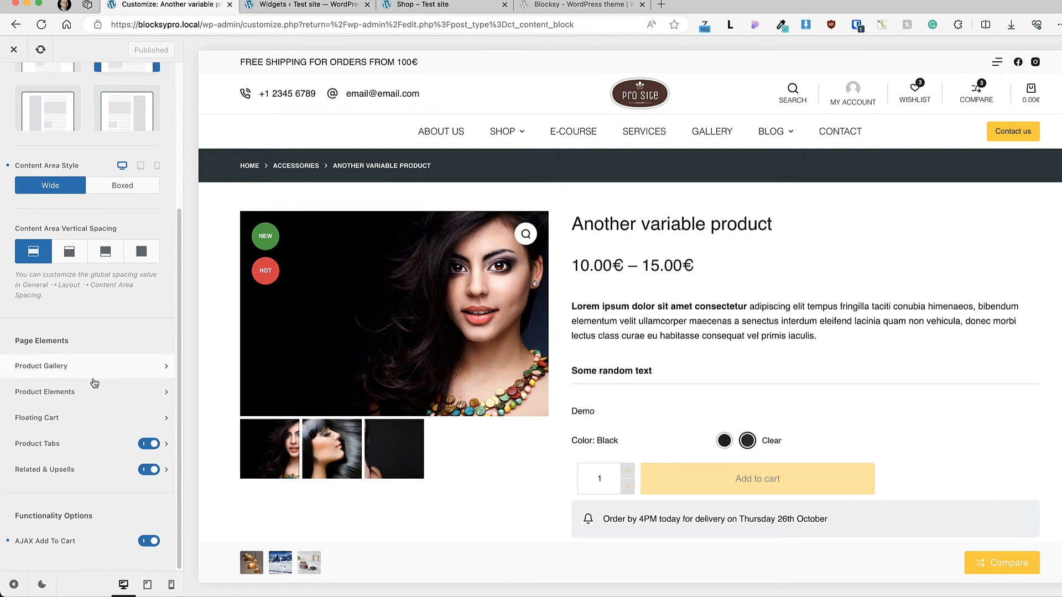
left_click(66, 367)
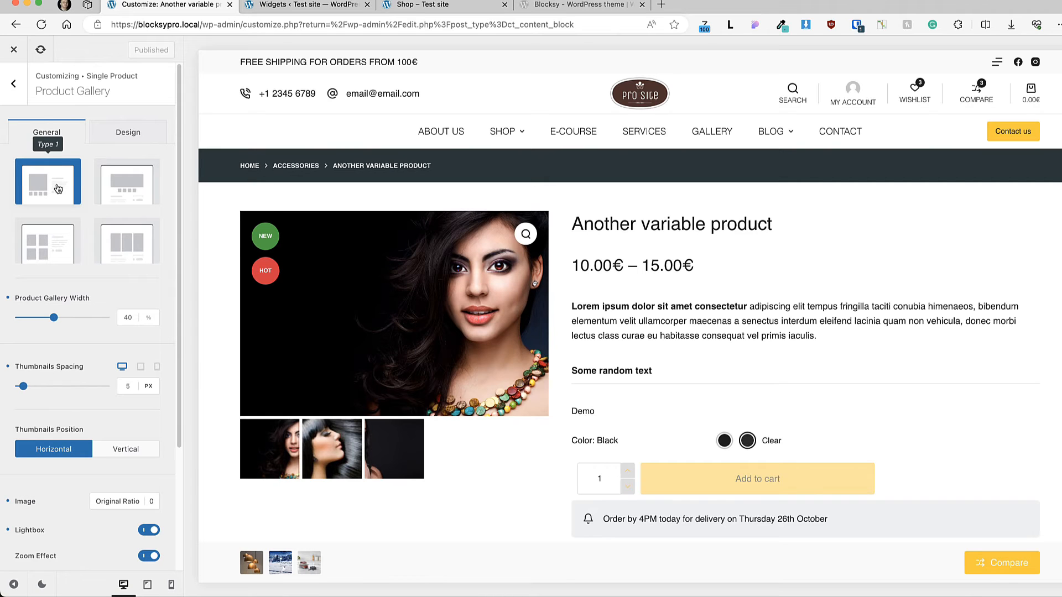
Step: Try the Type 2 product gallery layout and check the large image and its thumbnails in the preview
left_click(113, 180)
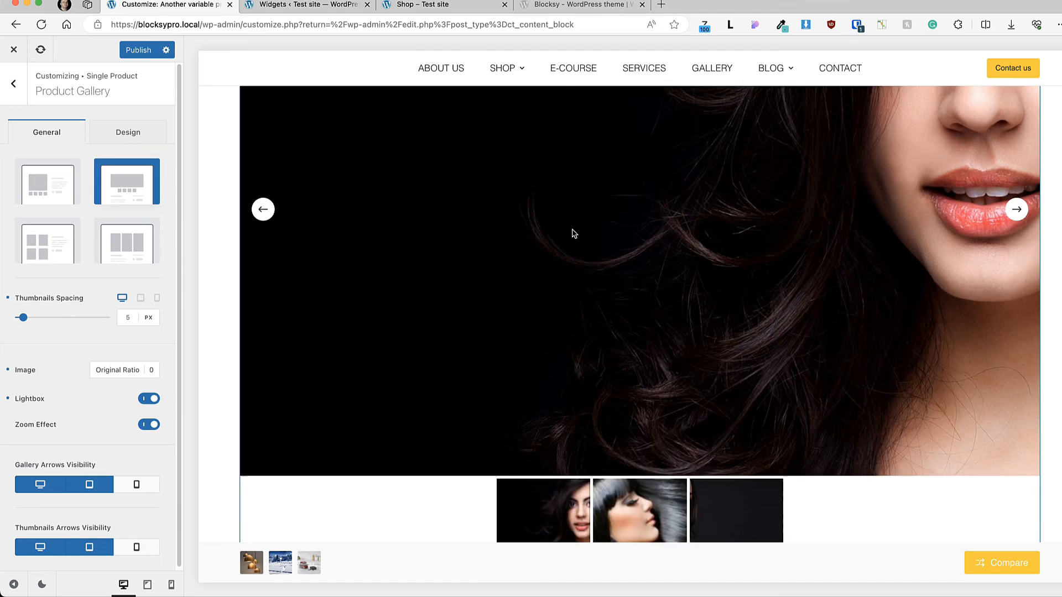
scroll(574, 232, "up", 2)
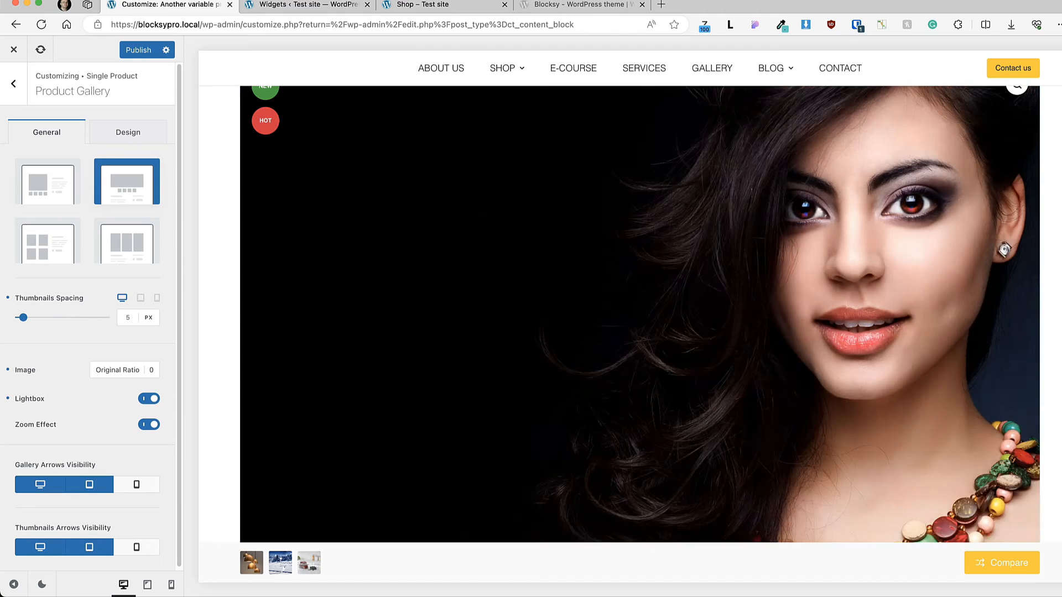
left_click(1019, 333)
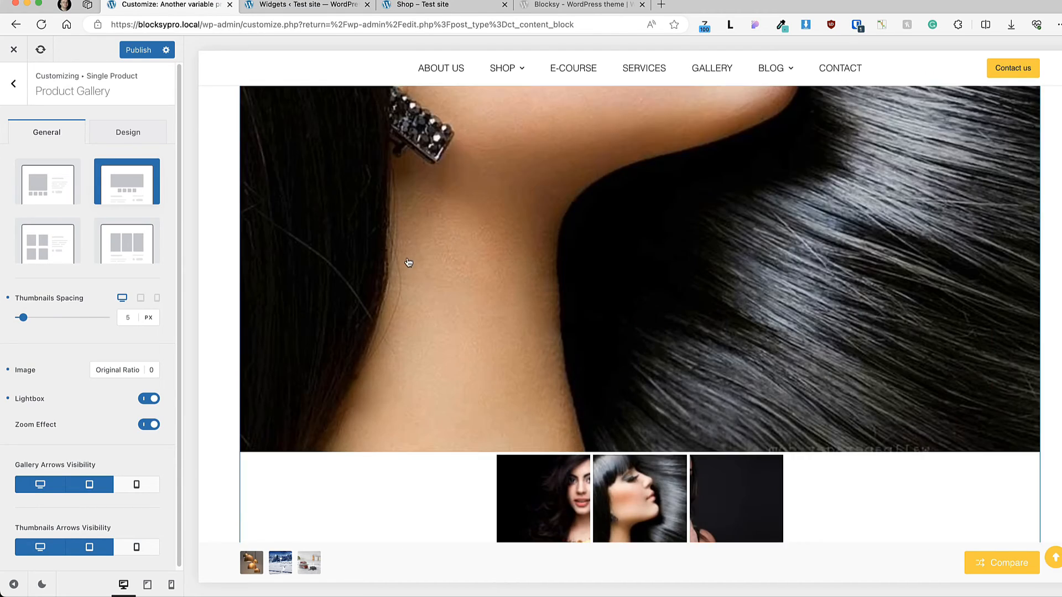
scroll(408, 263, "down", 2)
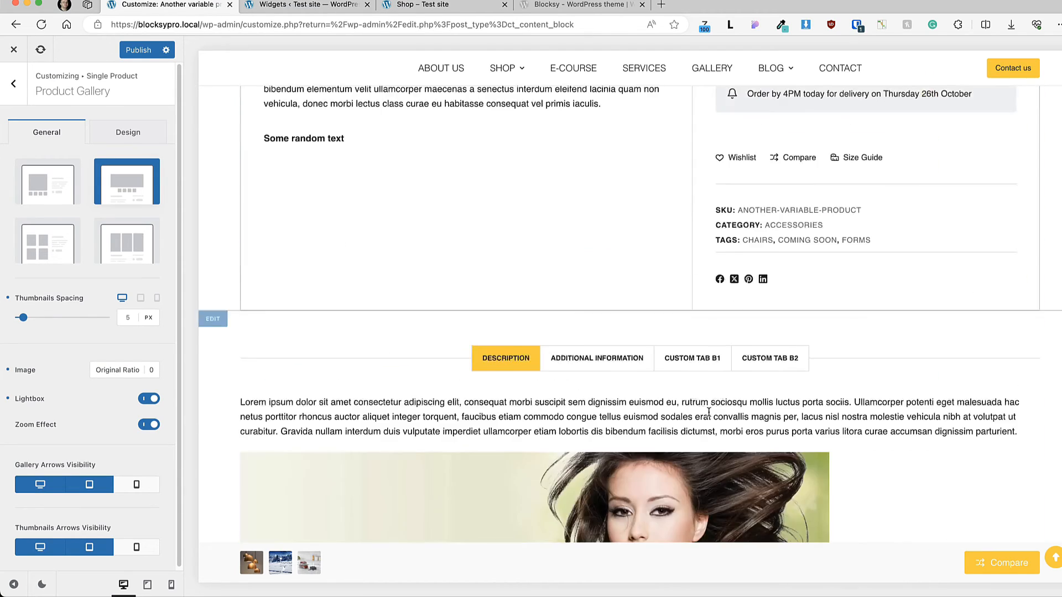
scroll(668, 387, "down", 10)
Step: Try the Type 3 and Type 4 gallery layouts, giving Type 4 three columns and a predefined 3/4 image ratio
left_click(46, 243)
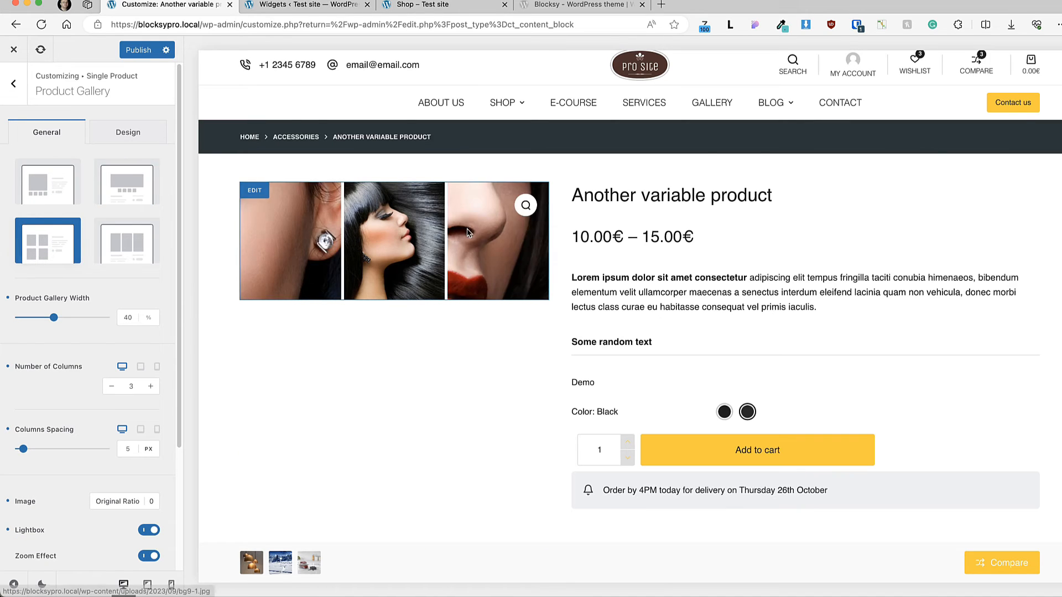
left_click(131, 240)
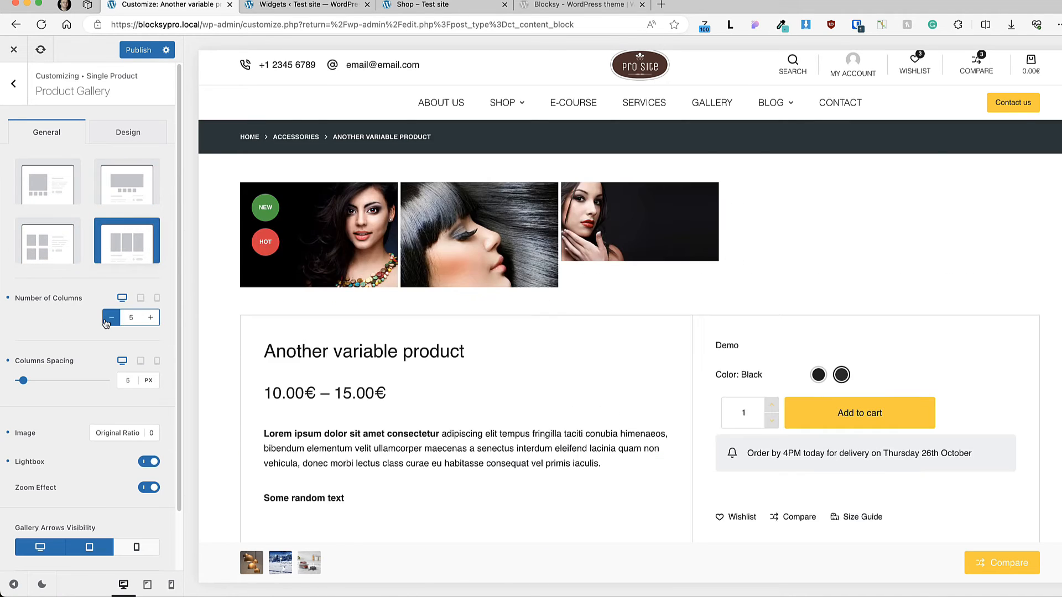
left_click(112, 318)
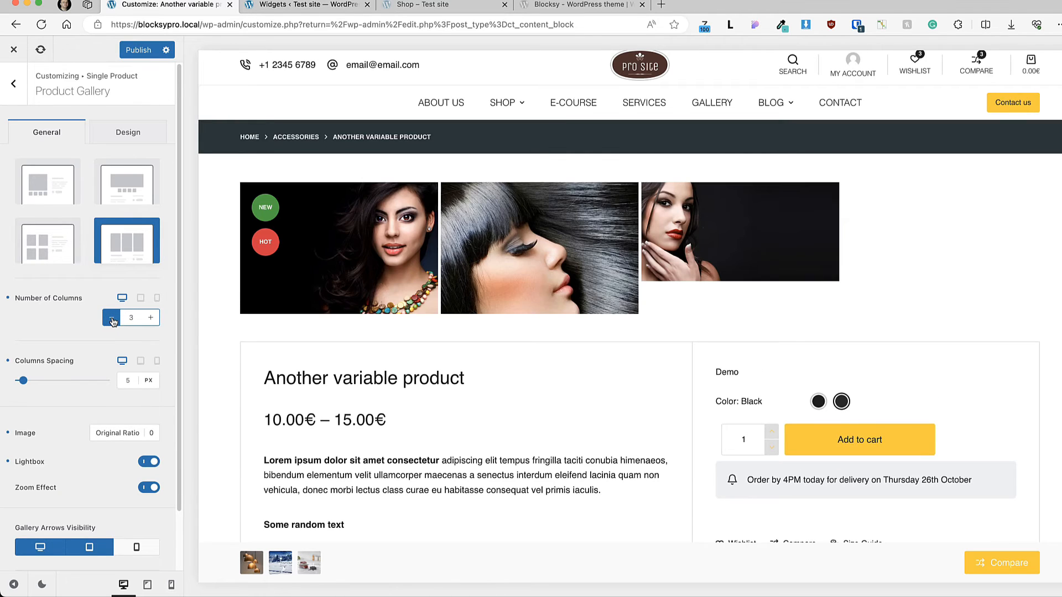
left_click(114, 433)
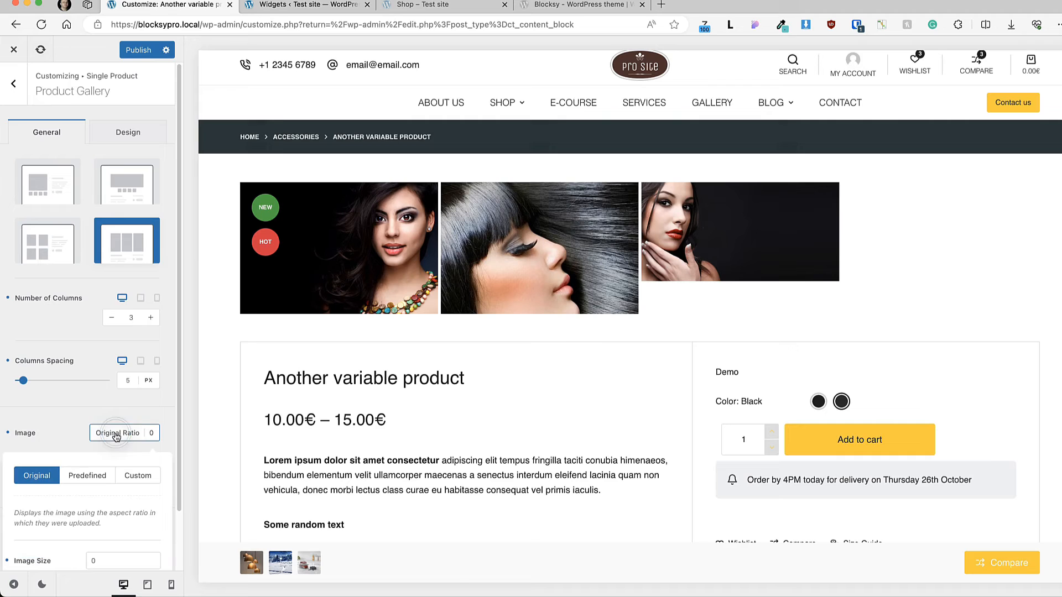
left_click(88, 479)
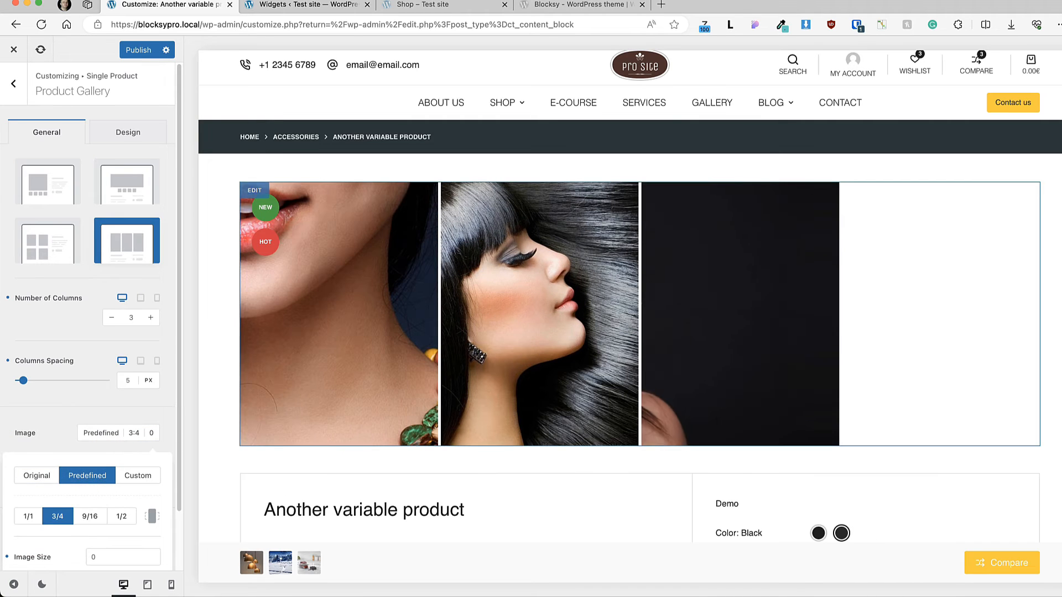
Step: Switch the product gallery to the Type 1 layout and set its width to 35%
left_click(57, 182)
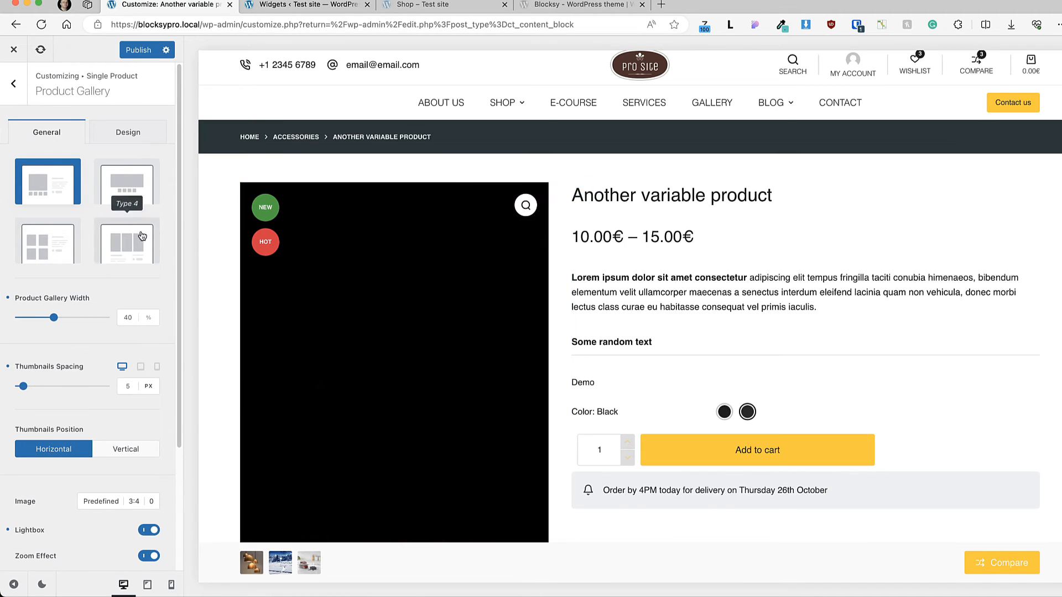
left_click(54, 318)
left_click_drag(53, 318, 48, 318)
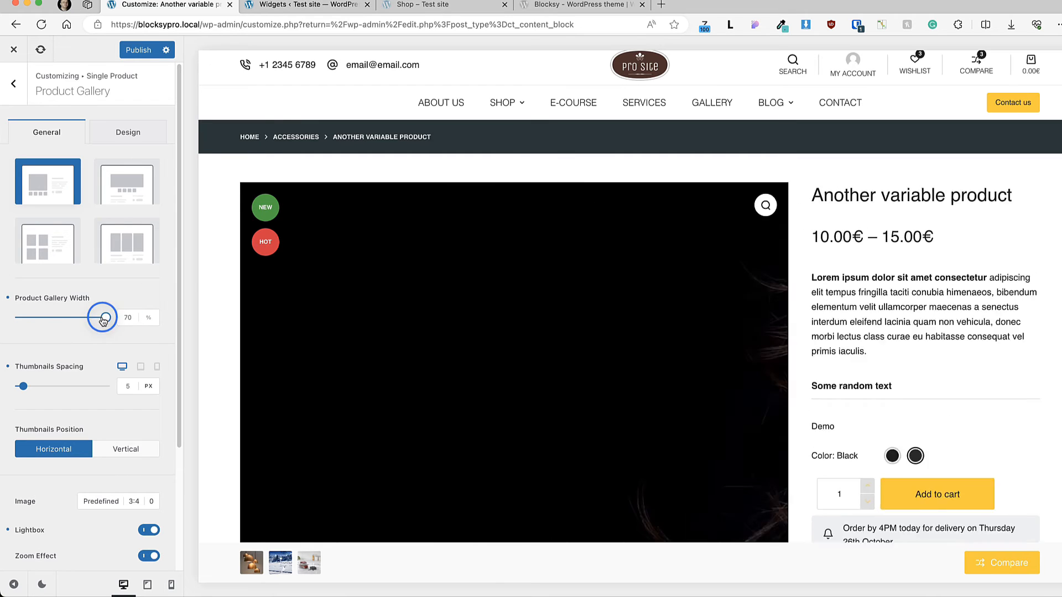
left_click(123, 315)
type("35")
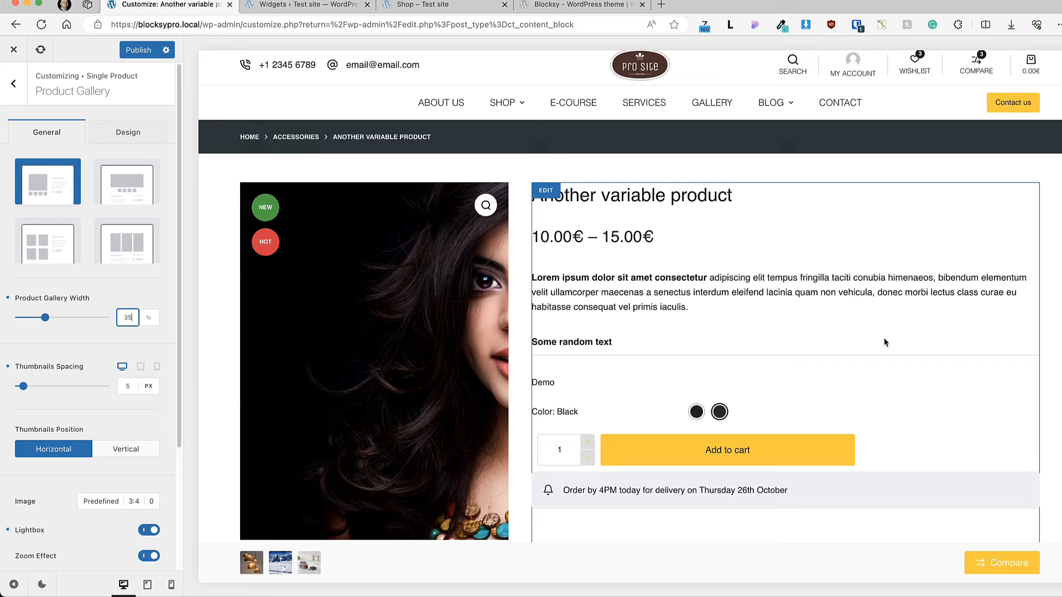
scroll(884, 337, "down", 2)
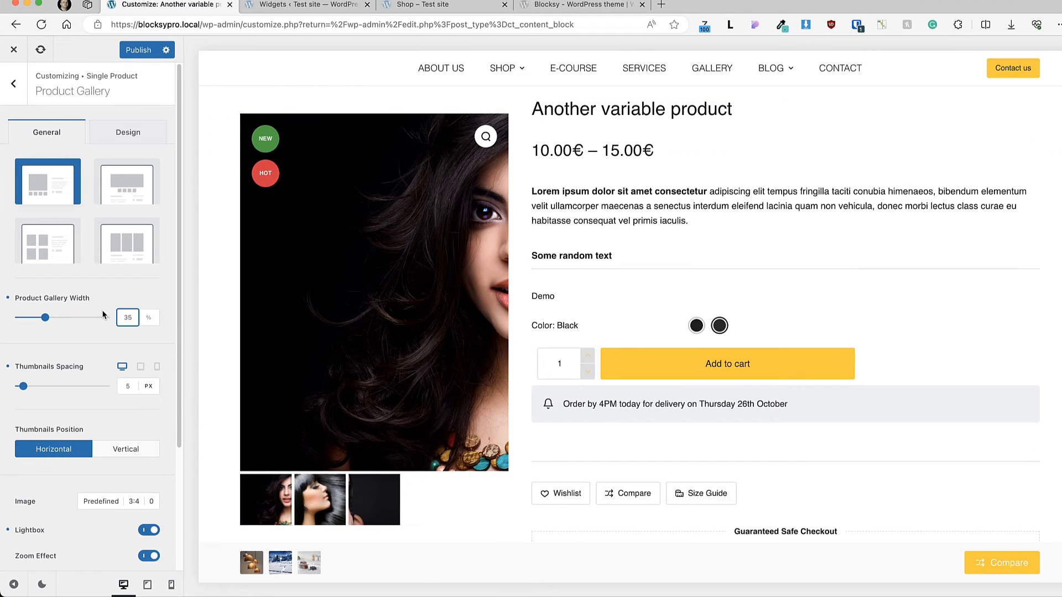
Step: Set the gallery's thumbnails position to Vertical and its image ratio to Original
scroll(56, 363, "down", 2)
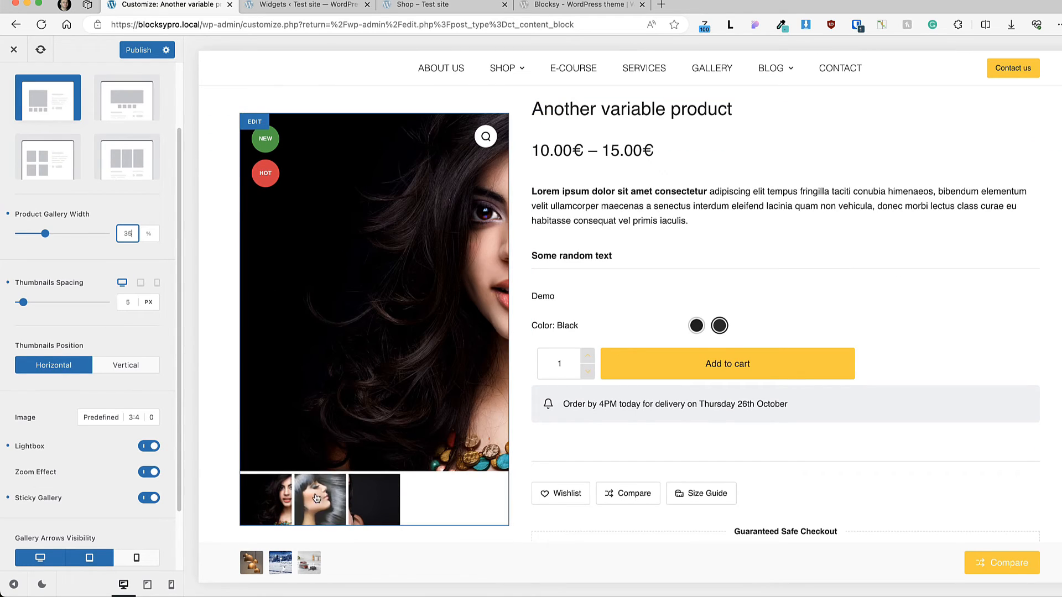
left_click(129, 364)
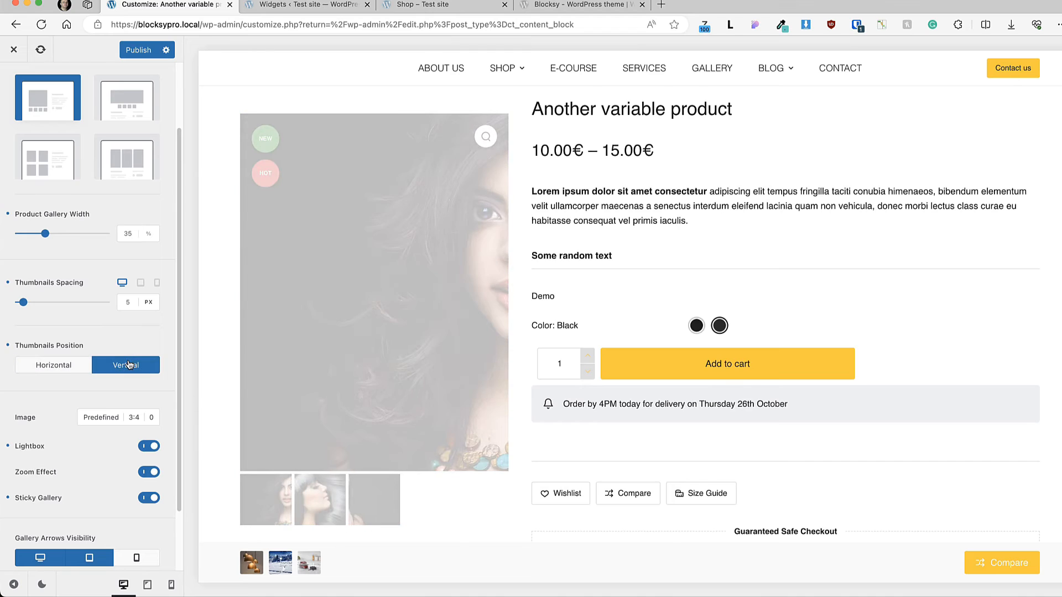
left_click(118, 420)
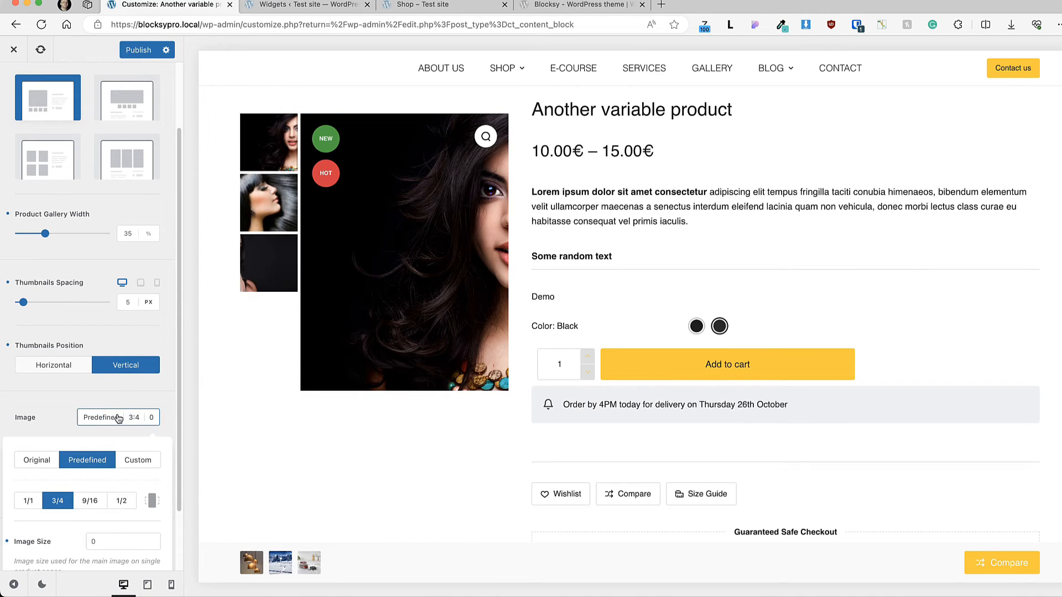
left_click(28, 463)
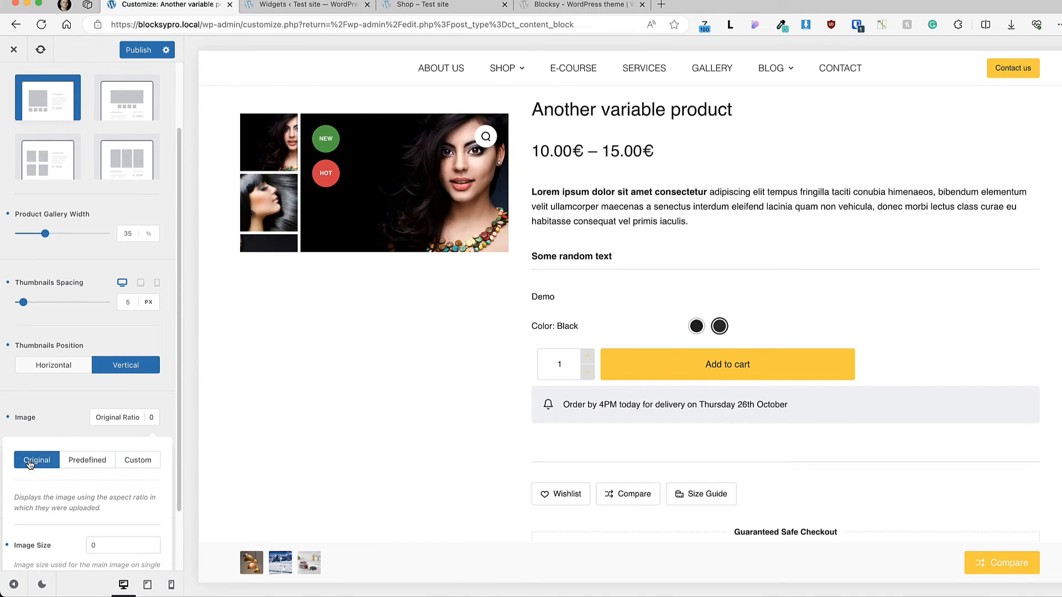
left_click(56, 437)
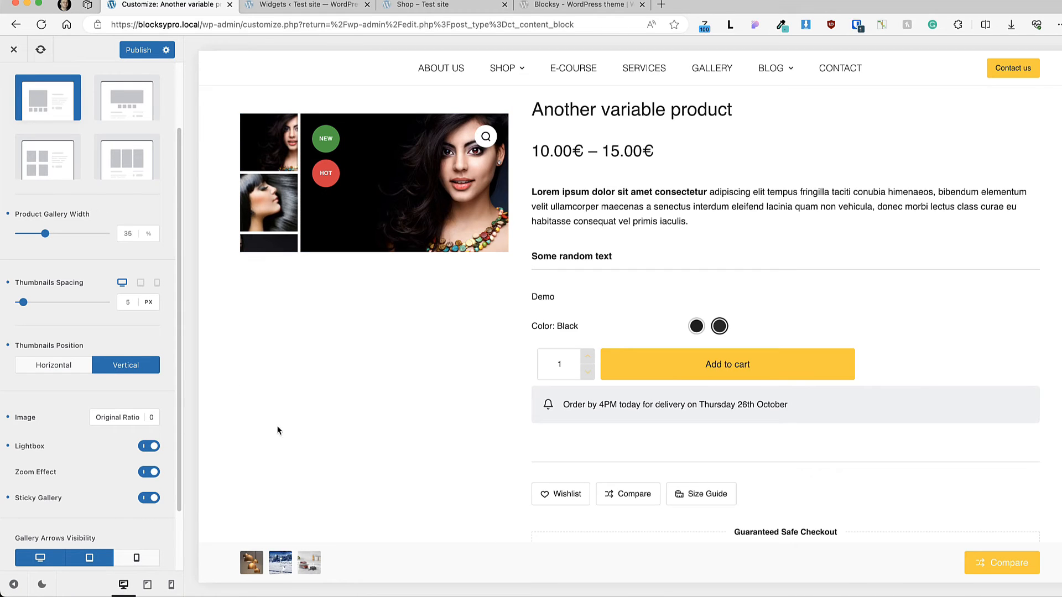
Step: Check the sticky gallery's behaviour along the product page in the preview
scroll(759, 237, "down", 5)
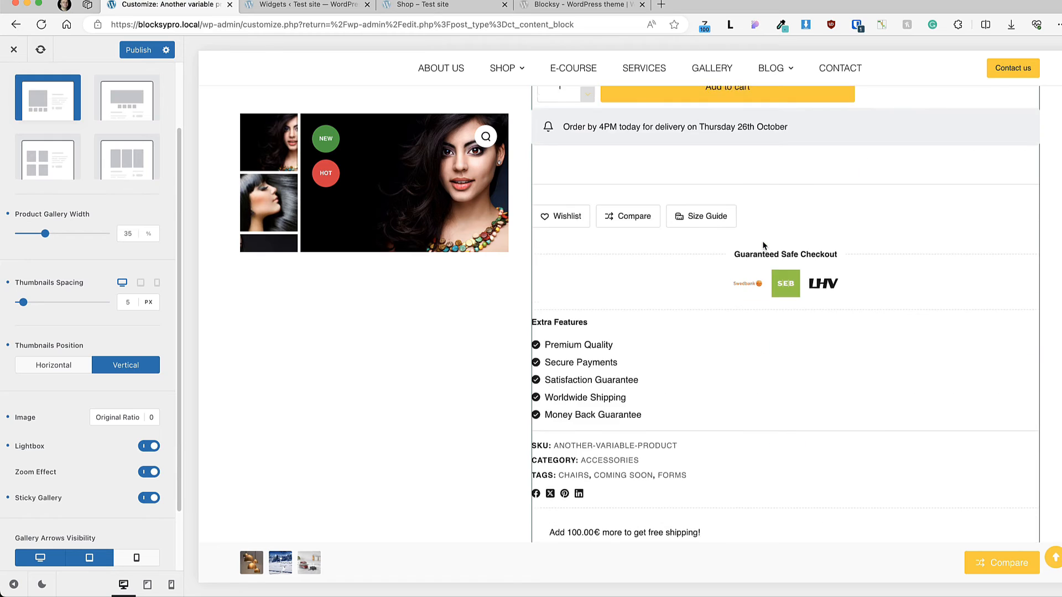
scroll(762, 241, "down", 5)
scroll(907, 251, "down", 5)
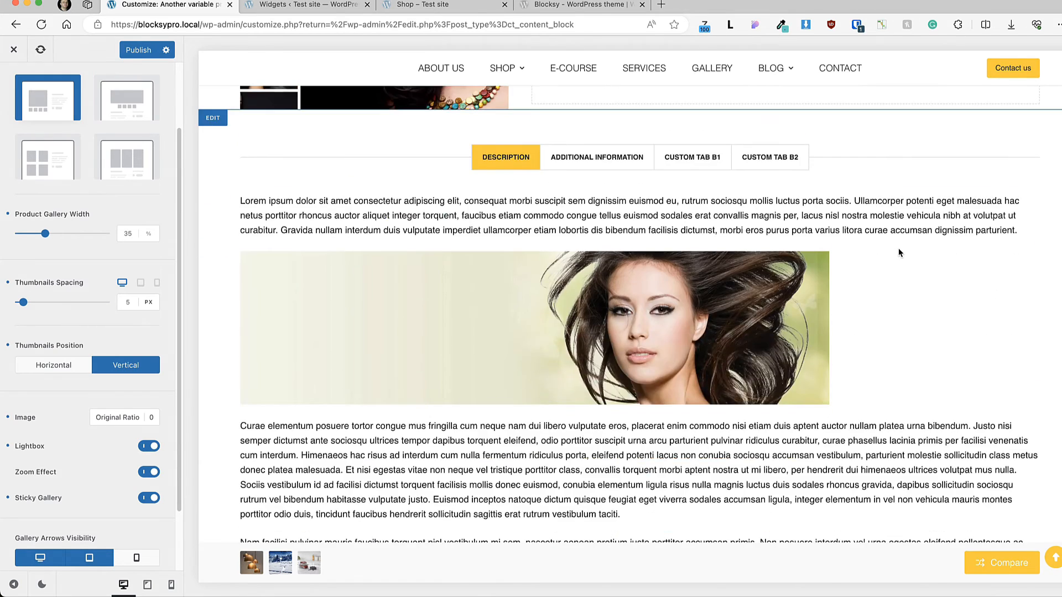
scroll(898, 253, "up", 10)
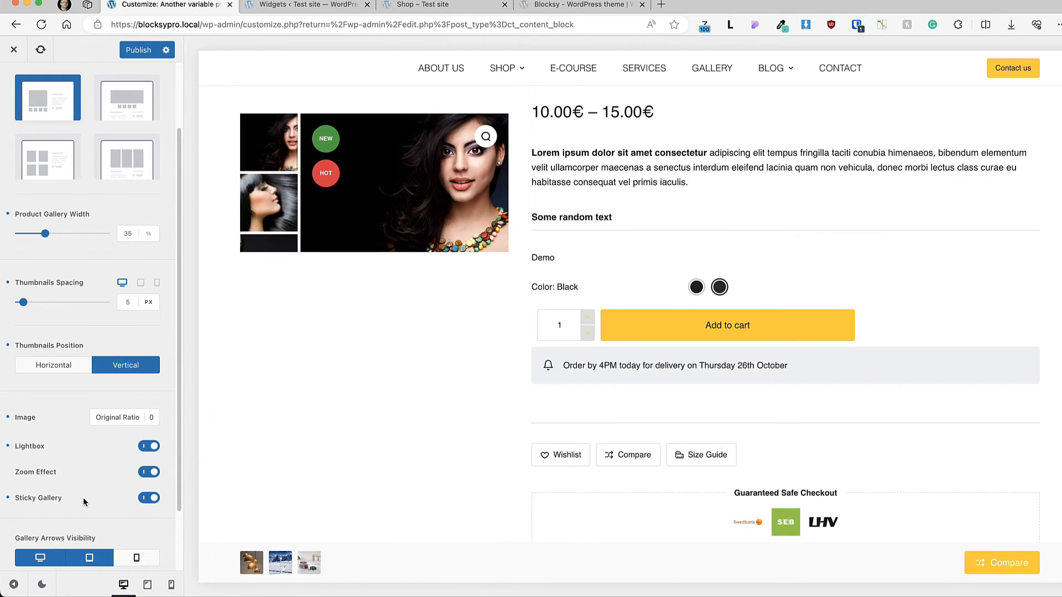
Step: Enable mobile visibility for both the gallery arrows and the thumbnails arrows
scroll(77, 499, "down", 2)
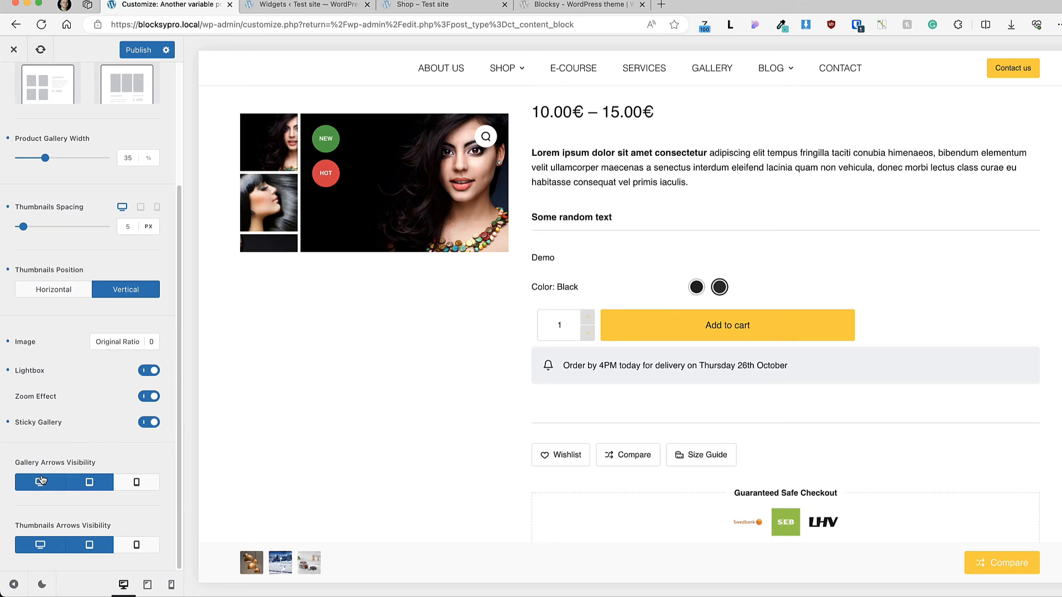
left_click(140, 485)
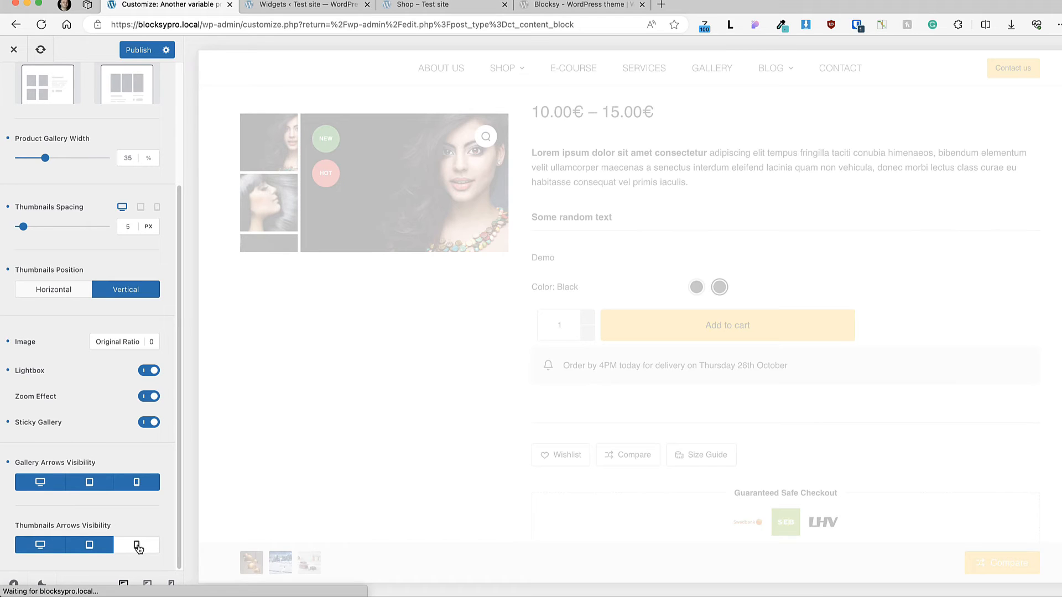
left_click(138, 547)
Step: Open the product gallery's design options
scroll(94, 354, "up", 4)
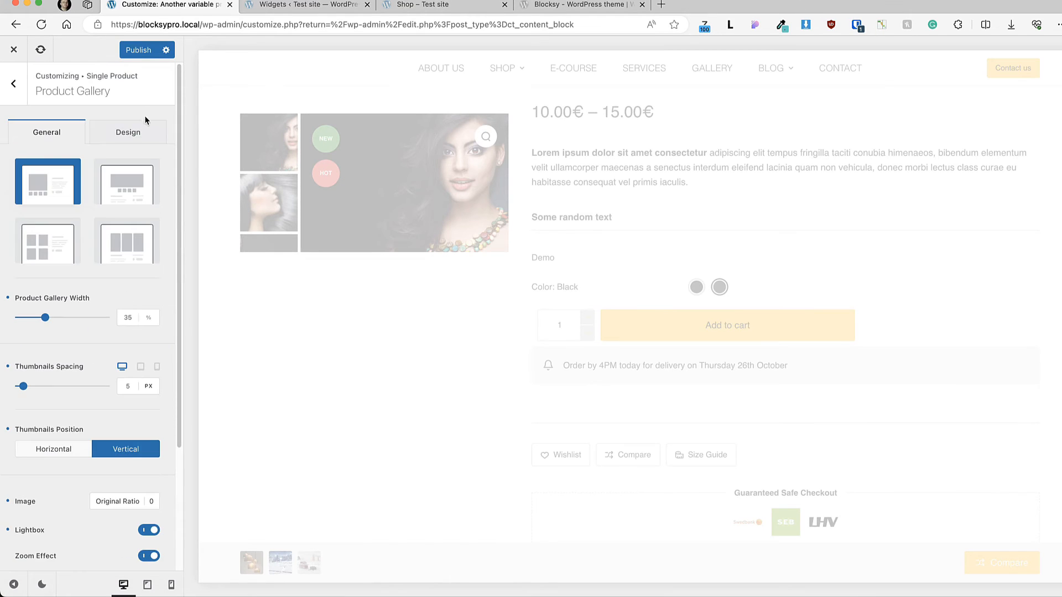
left_click(135, 134)
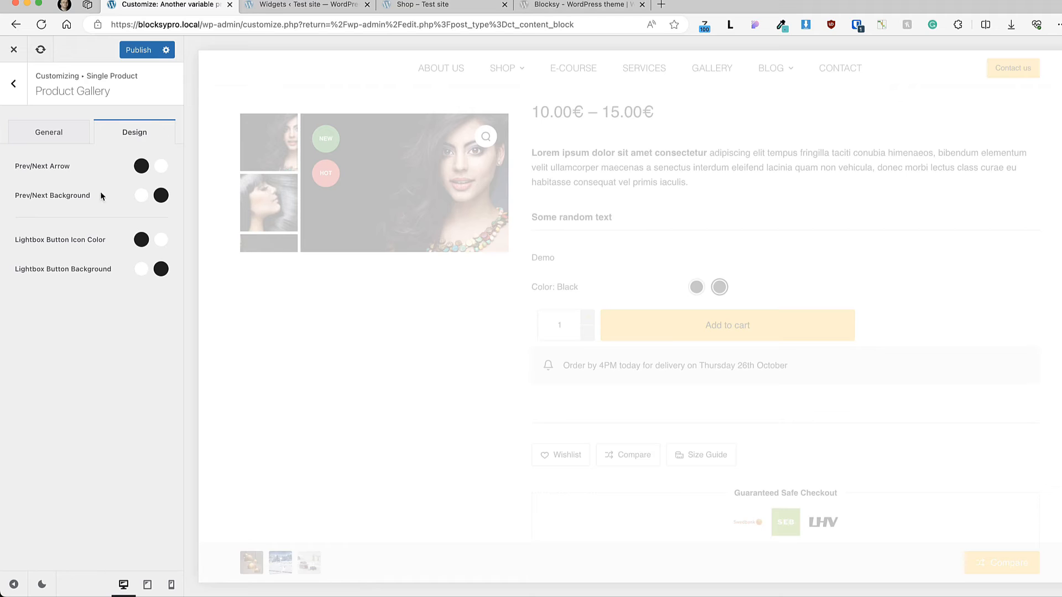
Step: Open the single product's Product Elements settings and look through the list of available elements
left_click(14, 83)
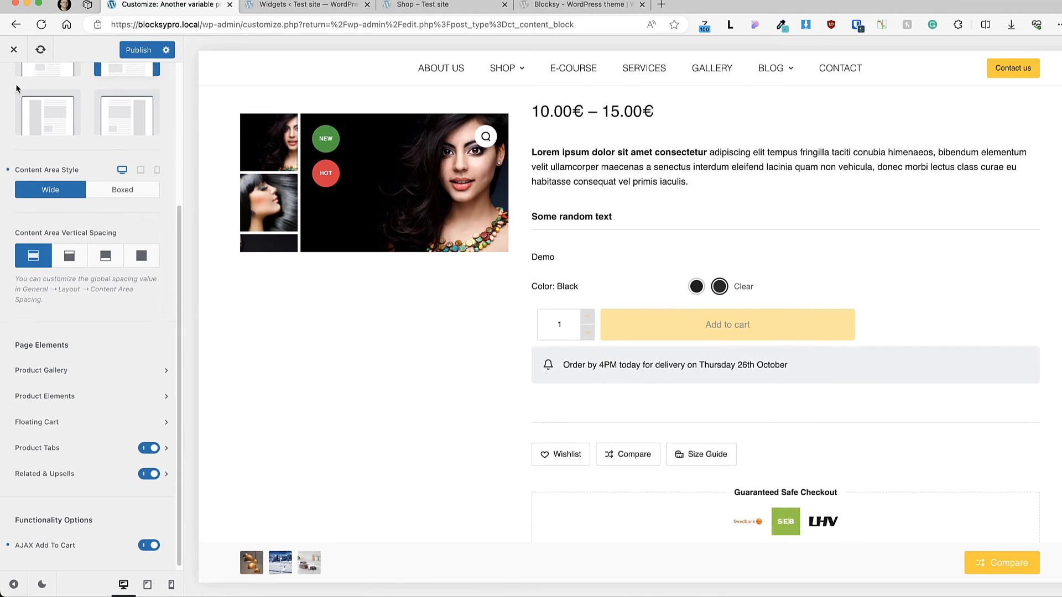
left_click(77, 396)
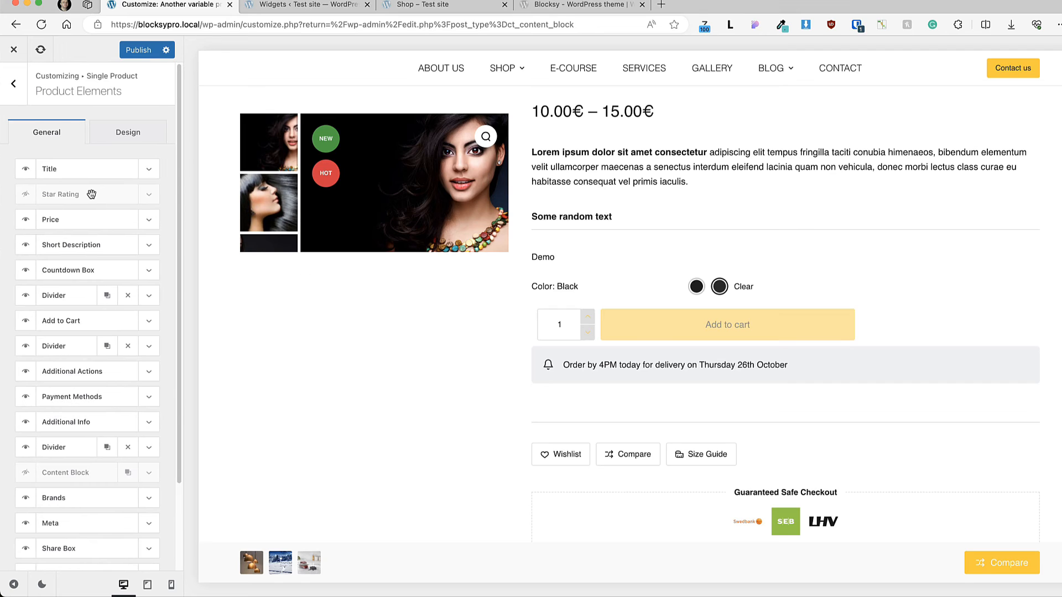
scroll(109, 326, "down", 4)
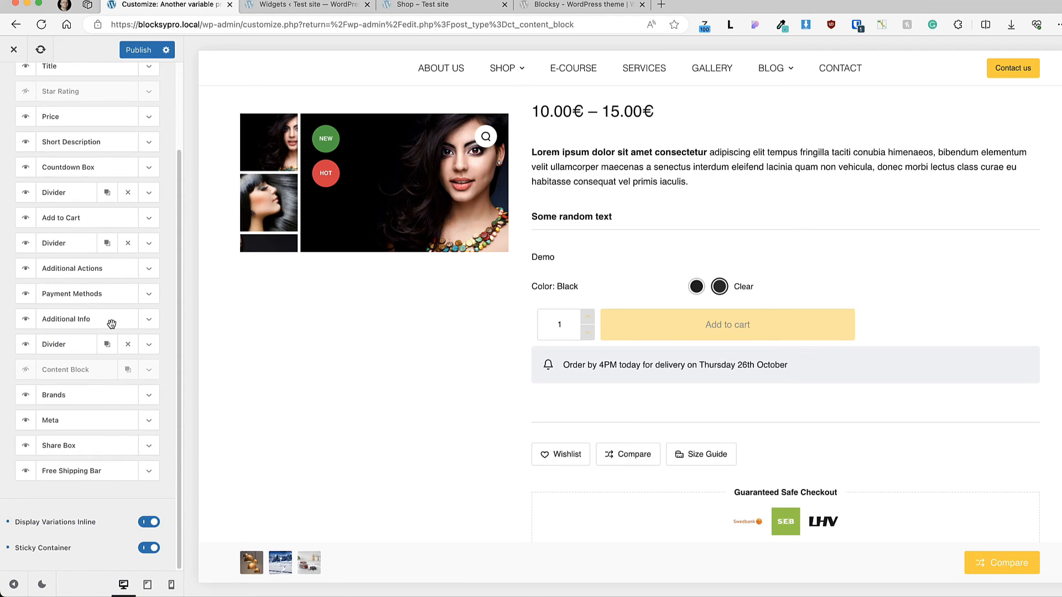
scroll(112, 323, "up", 4)
scroll(608, 282, "up", 5)
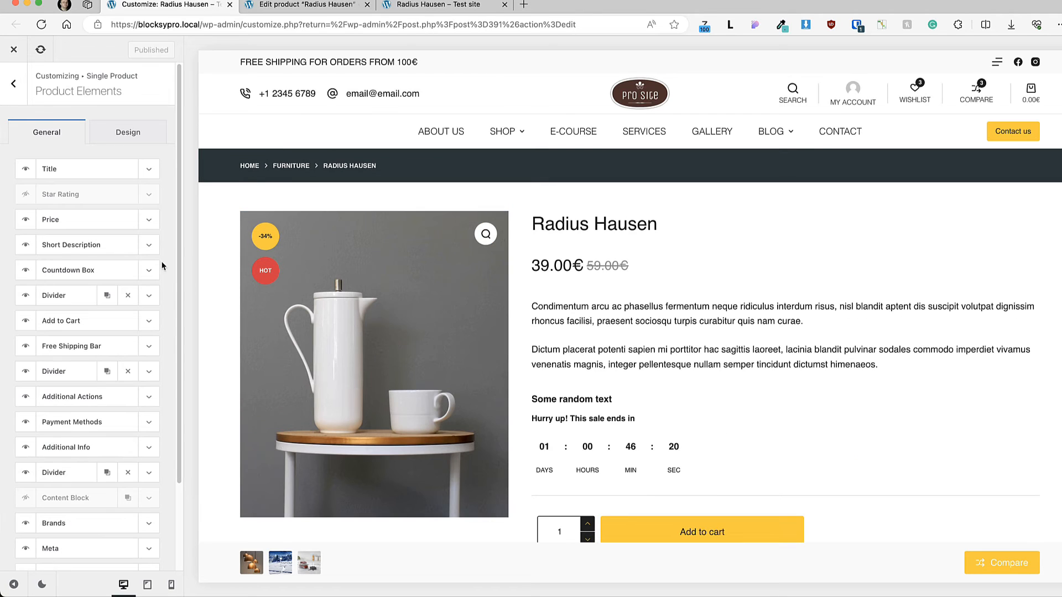
Step: Open the Countdown Box element's settings and examine its title text
left_click(148, 272)
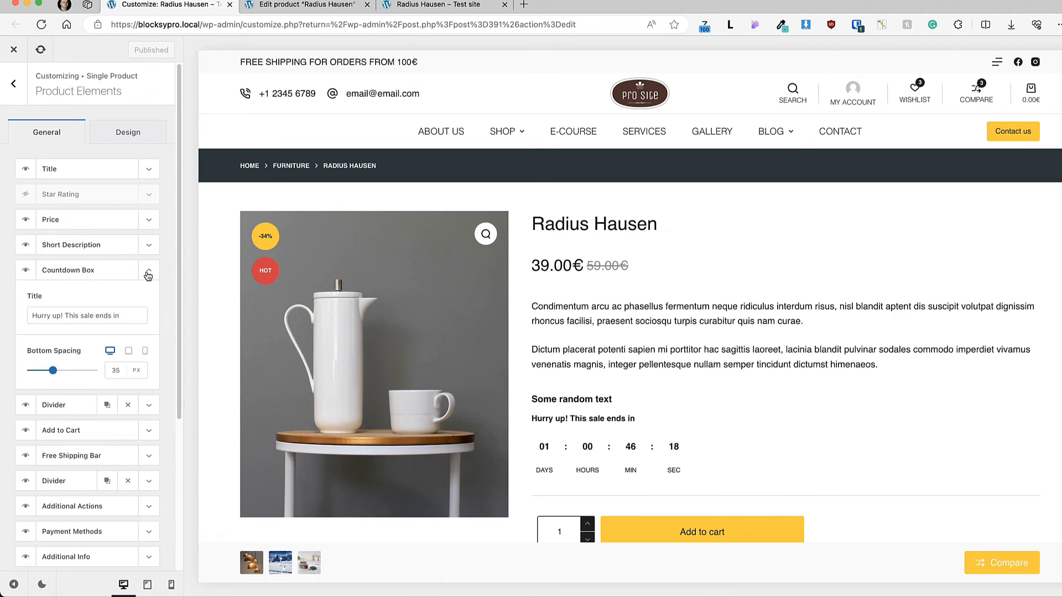
left_click(53, 321)
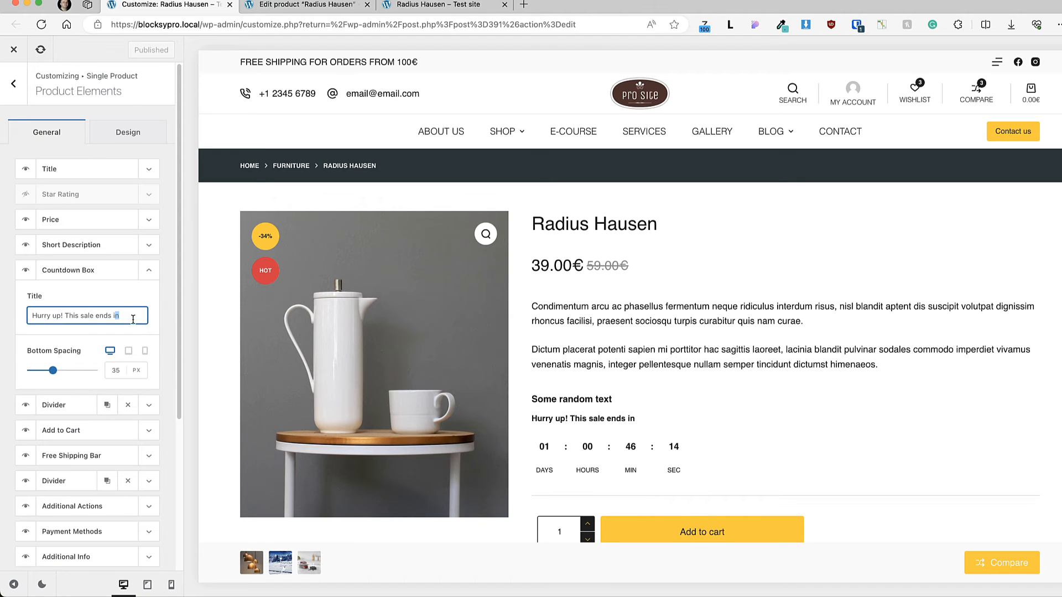
left_click_drag(127, 318, 12, 316)
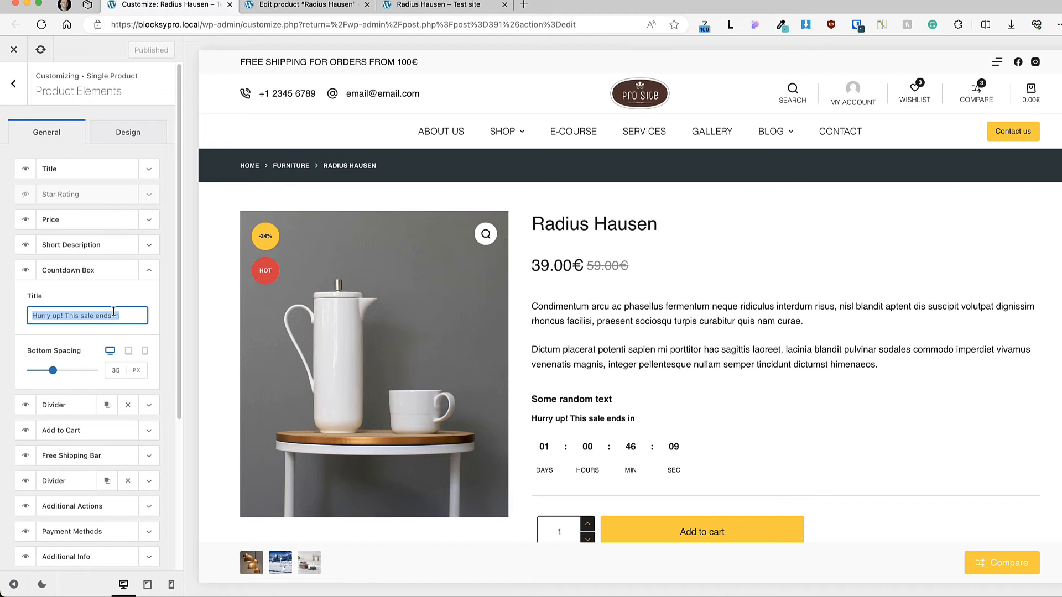
Step: Examine the Radius Hausen product's sale price and sale price dates on its edit page
left_click(297, 5)
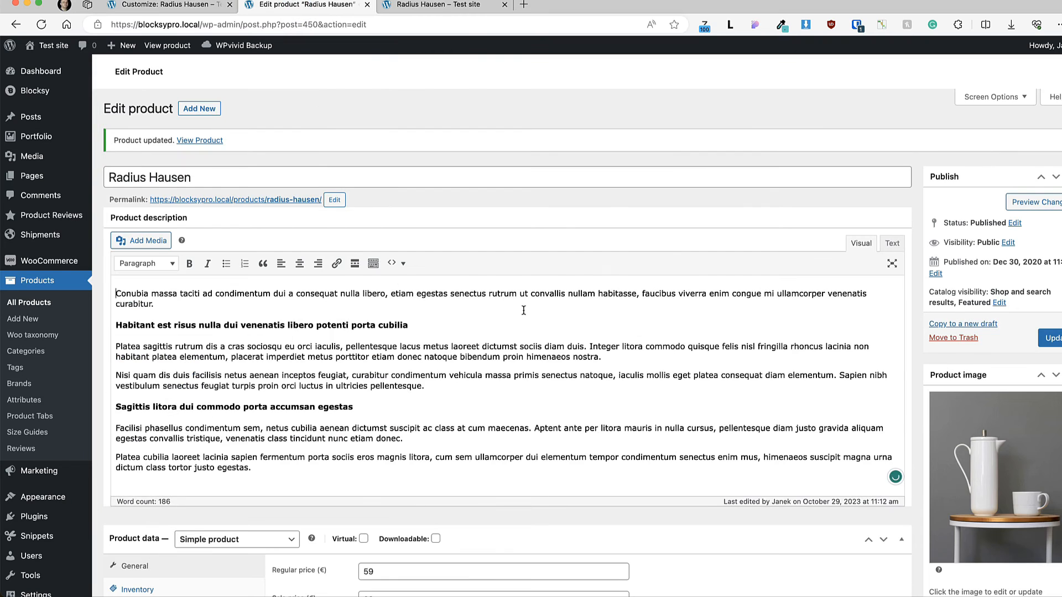
scroll(524, 306, "down", 5)
double_click(525, 307)
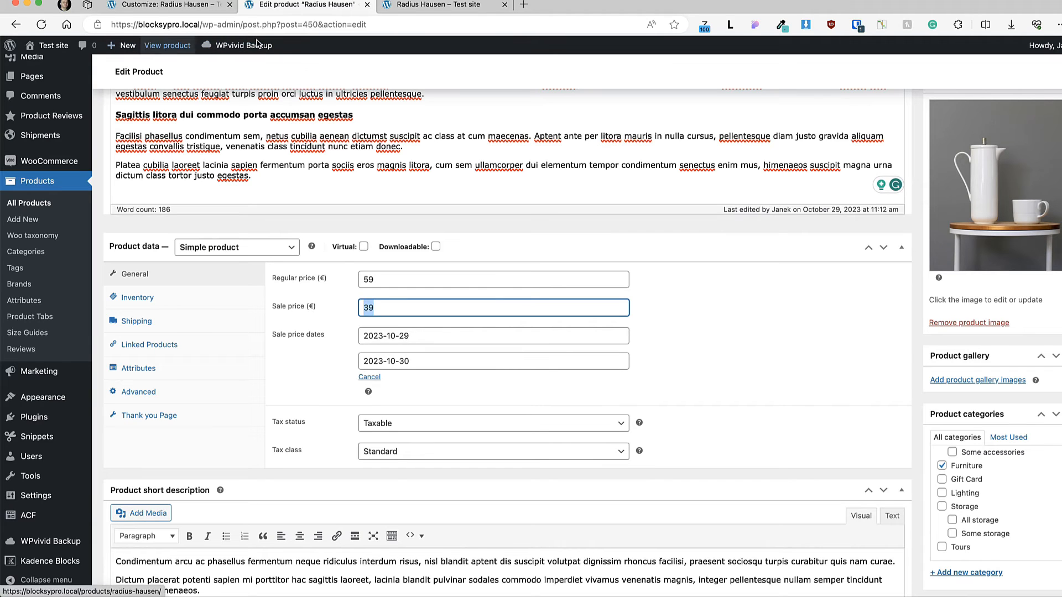
Step: Check the sale countdown on the live Radius Hausen product page and return to the customizer's Countdown Box element
left_click(421, 5)
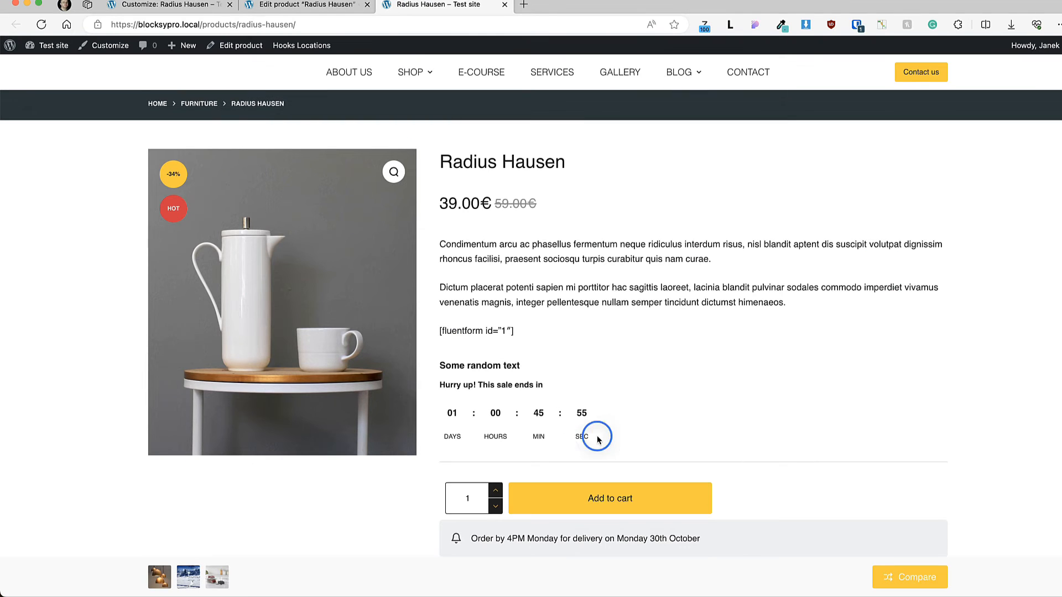
left_click_drag(598, 440, 456, 400)
left_click(653, 416)
left_click(166, 5)
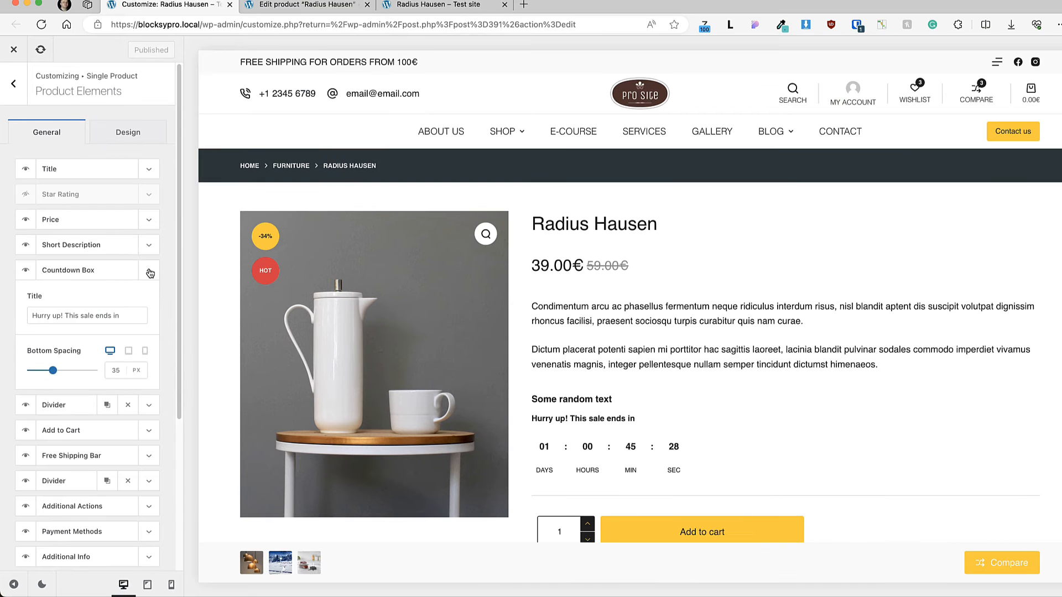
left_click(117, 271)
left_click_drag(117, 277, 75, 270)
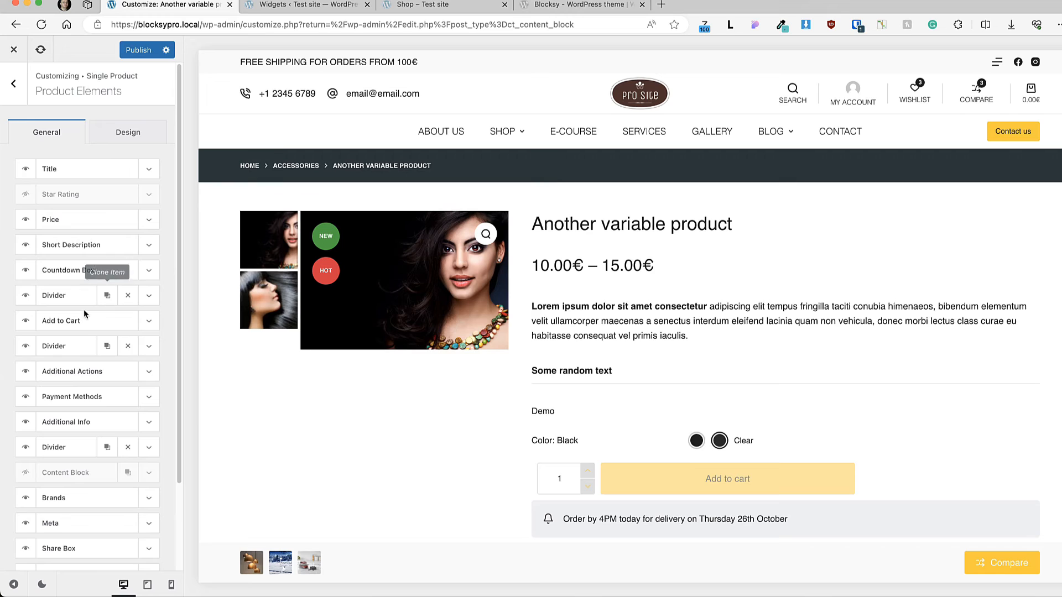
Step: Open the Additional Actions element's settings and examine its buttons in the product page preview
scroll(84, 314, "down", 2)
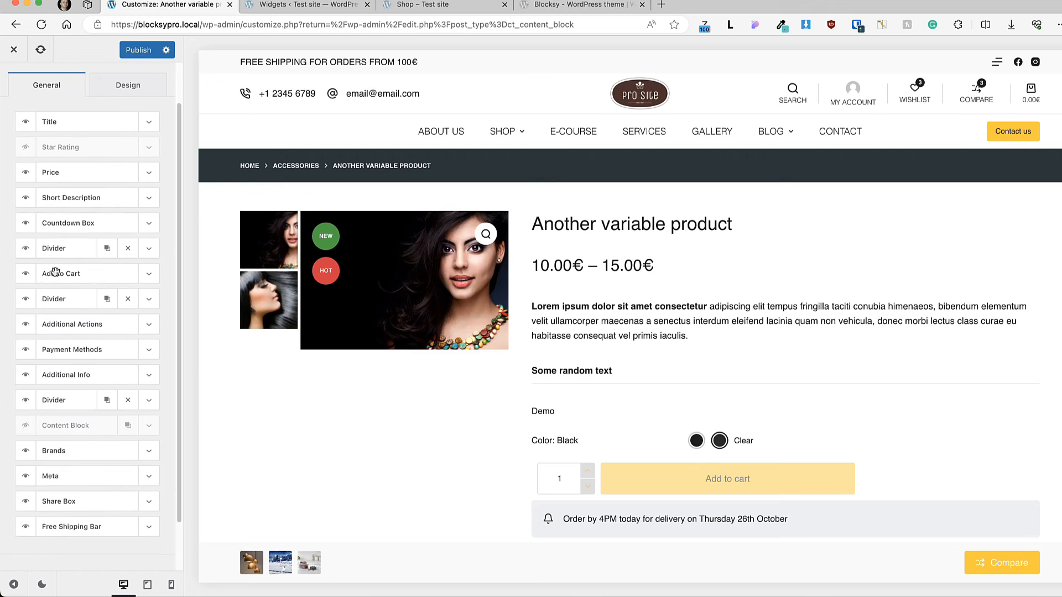
left_click(148, 325)
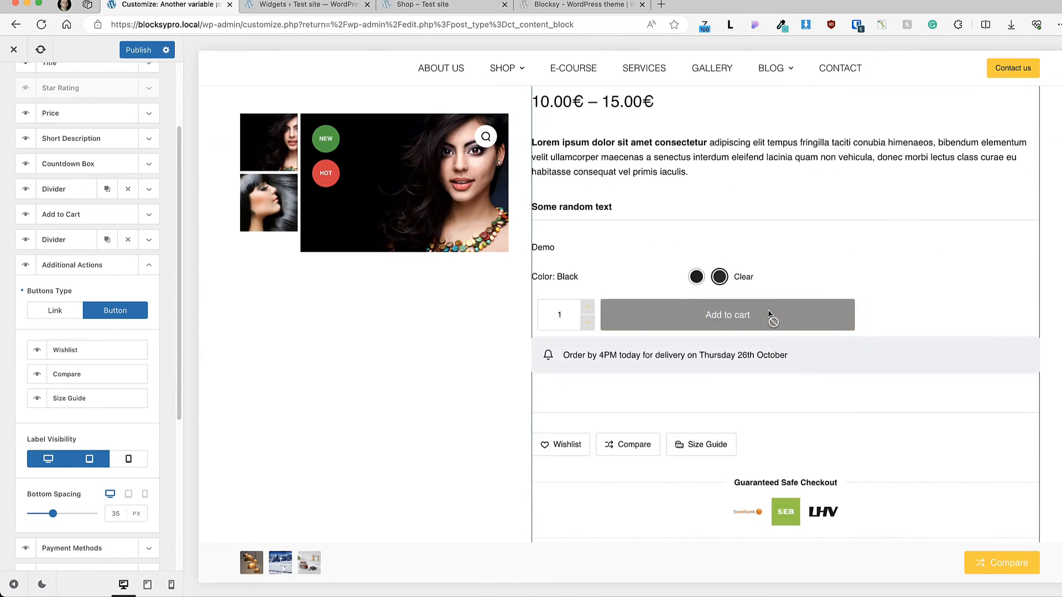
scroll(756, 299, "down", 3)
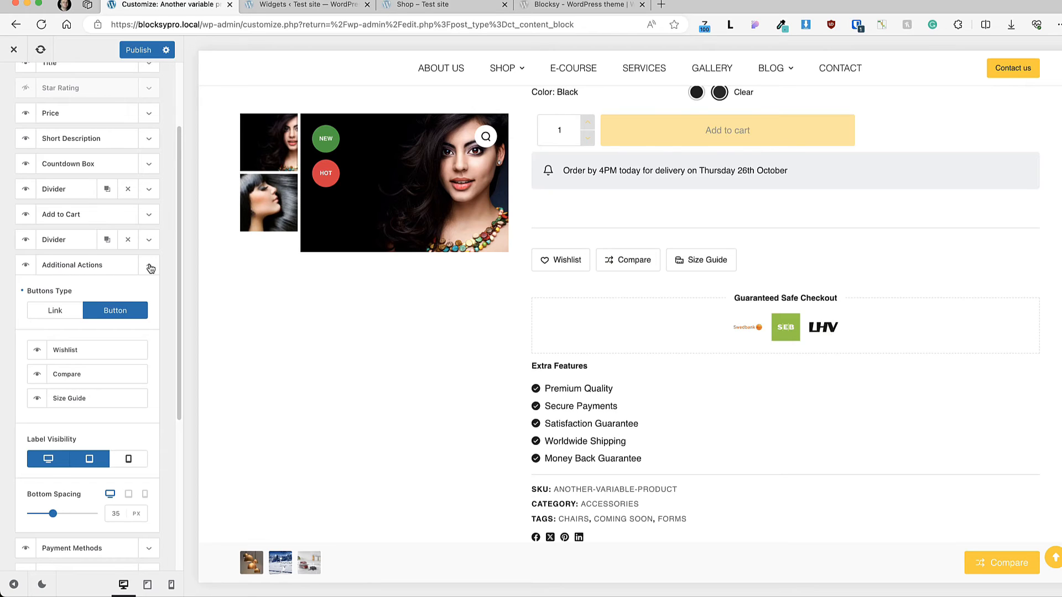
Step: Try placing Compare before Wishlist in the Additional Actions element, restore the original order and collapse its settings
left_click_drag(87, 372, 89, 347)
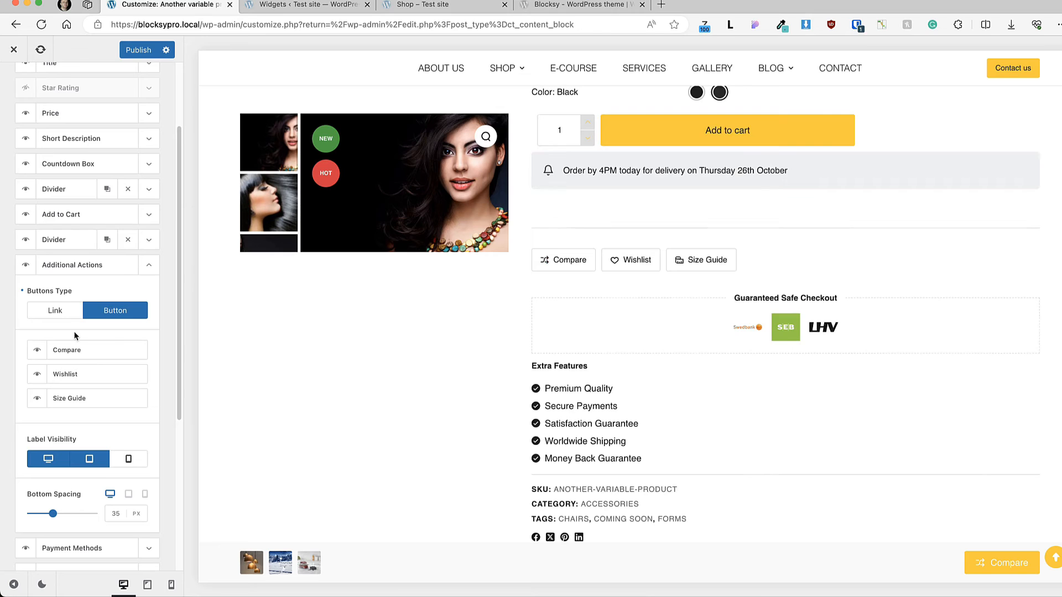
left_click_drag(70, 348, 69, 374)
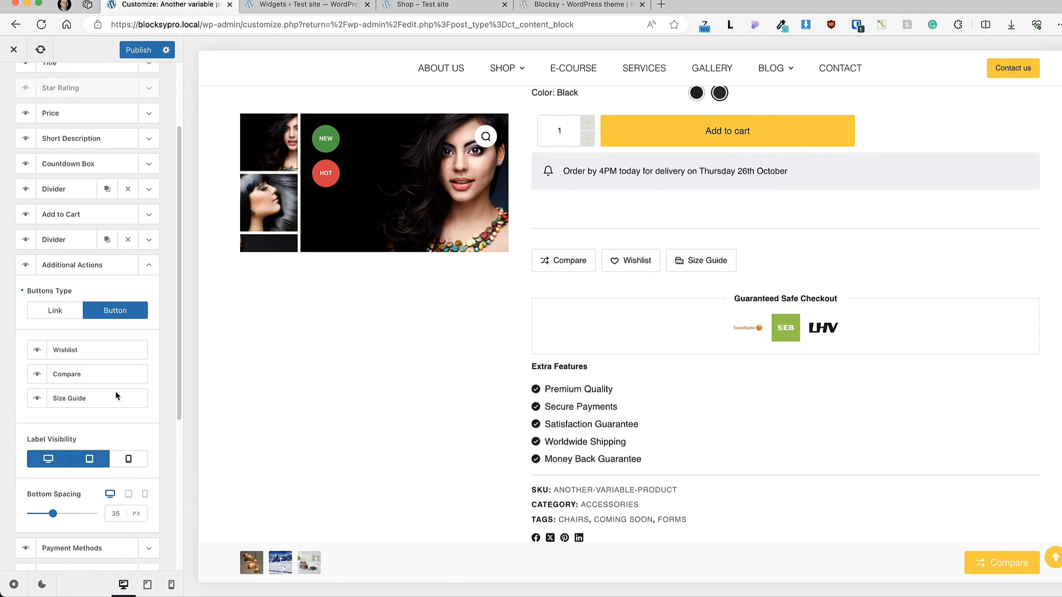
left_click(151, 268)
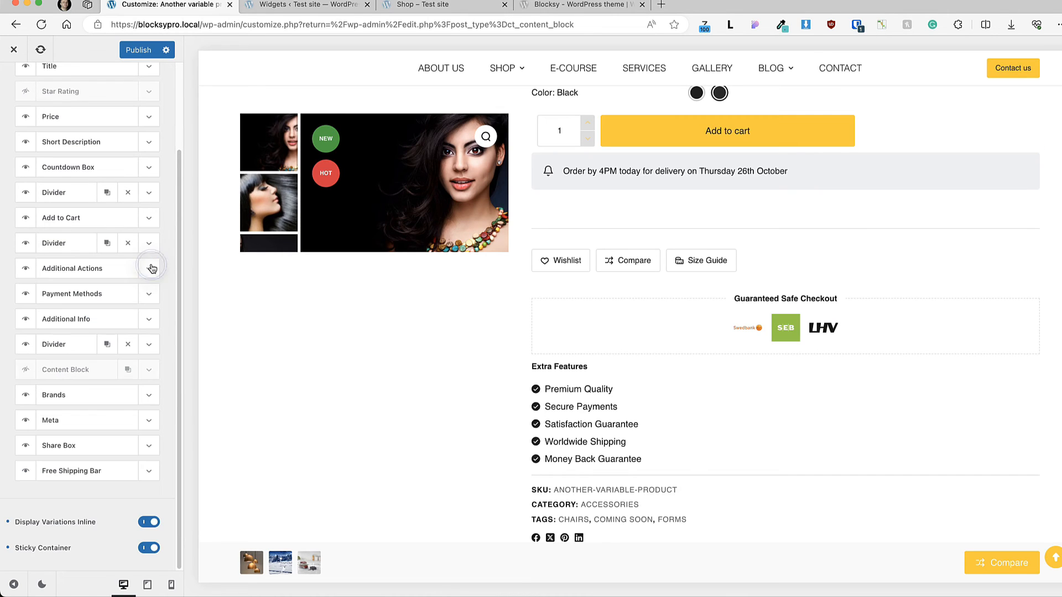
Step: Open the Payment Methods element's settings and review its title and the payment methods that can be added
left_click(149, 296)
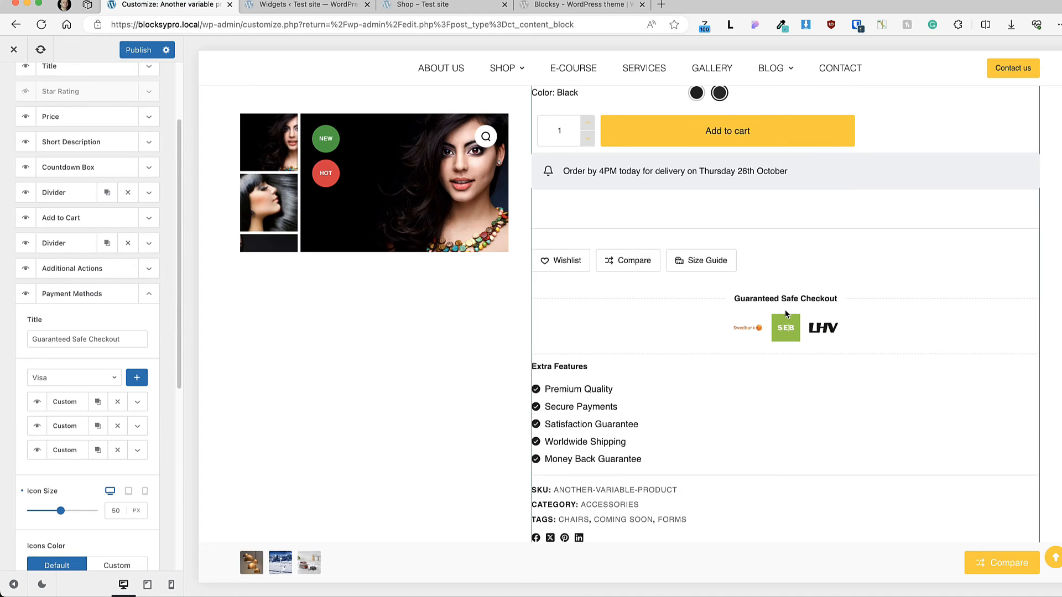
left_click(140, 345)
left_click_drag(123, 339, 12, 339)
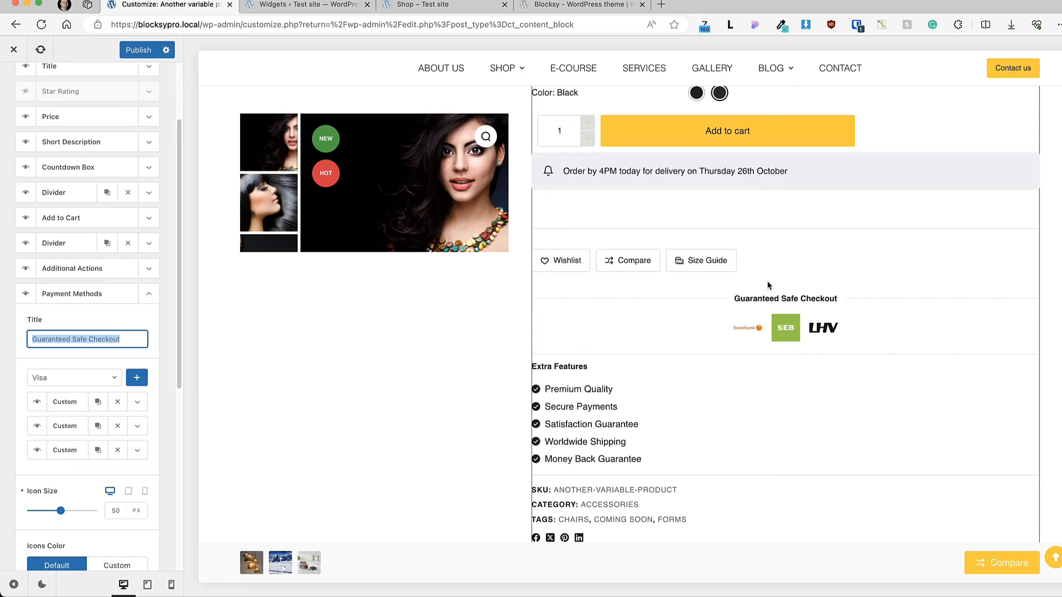
left_click(77, 377)
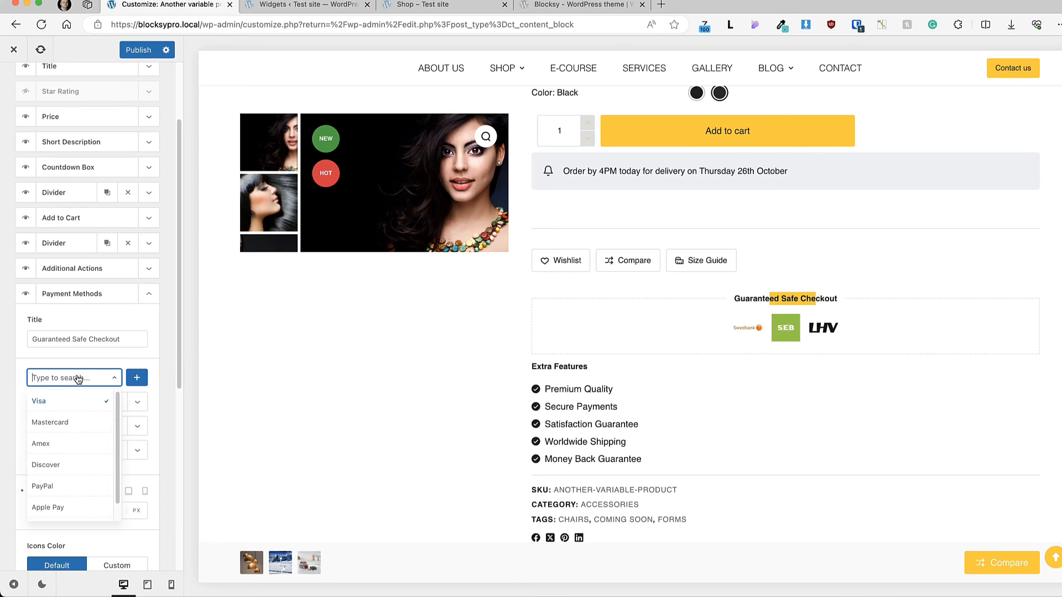
left_click(89, 366)
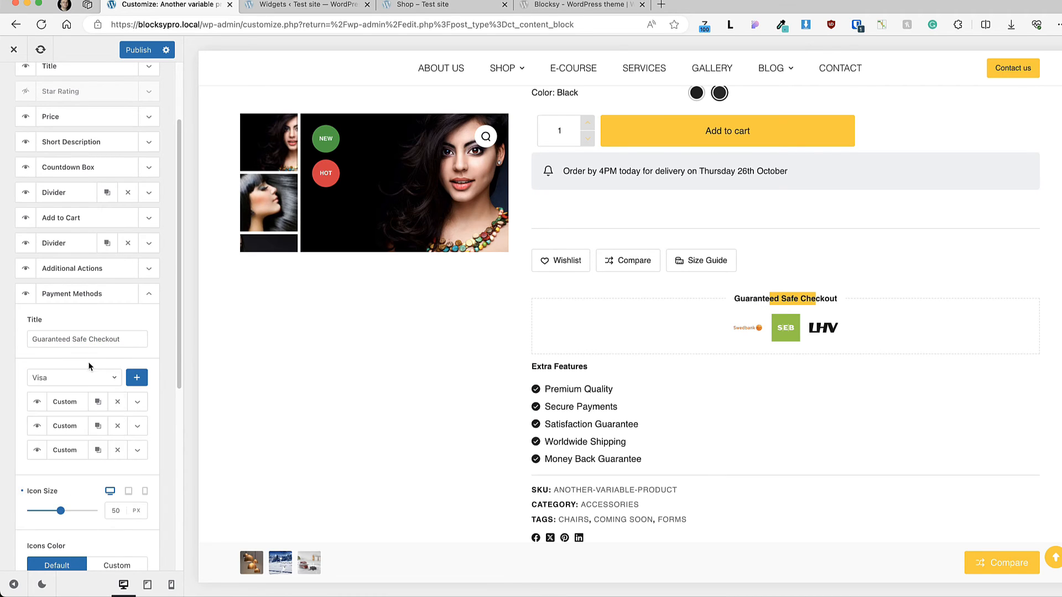
left_click(78, 375)
left_click_drag(114, 456, 114, 469)
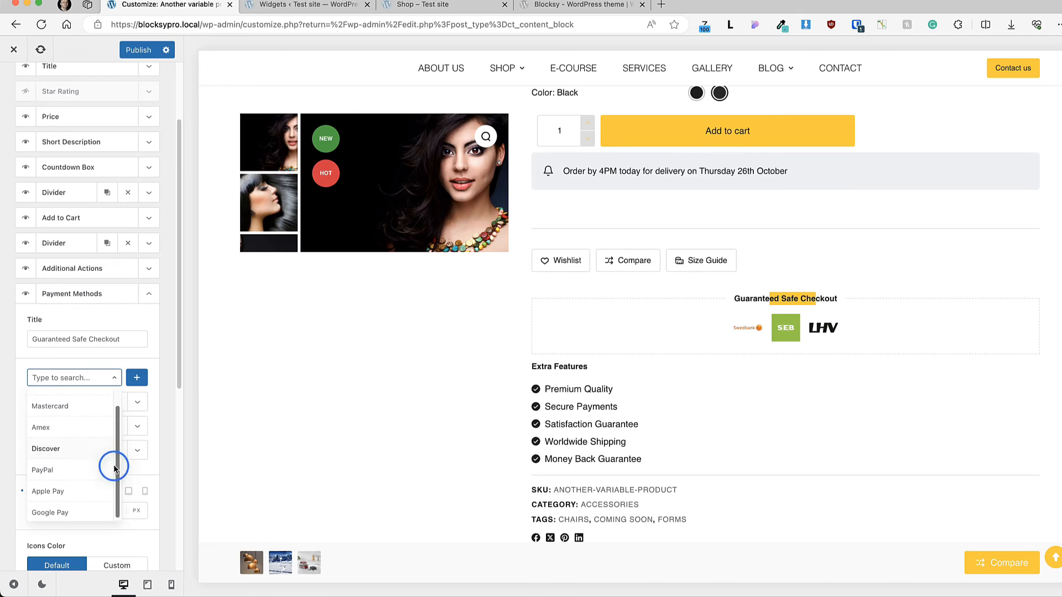
left_click(79, 360)
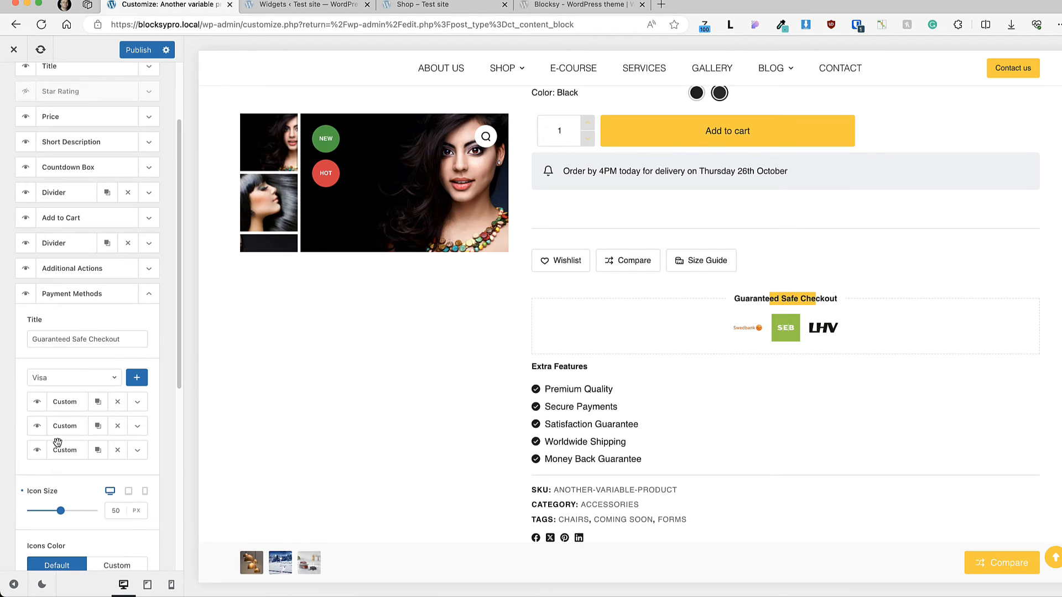
Step: Examine the icon source and icon of the first custom payment method and collapse the Payment Methods settings
left_click(137, 403)
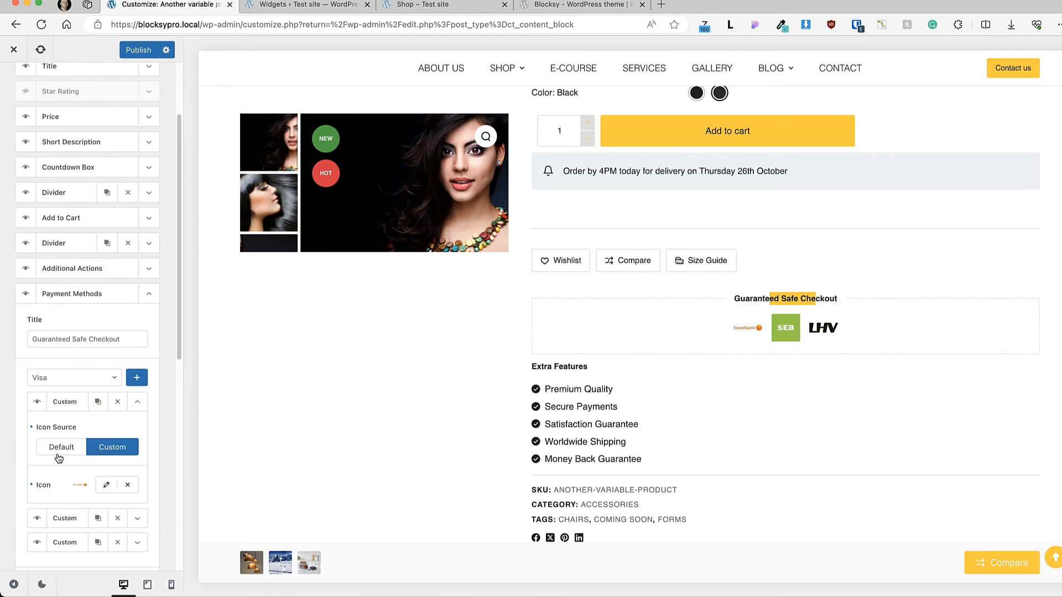
scroll(82, 466, "down", 1)
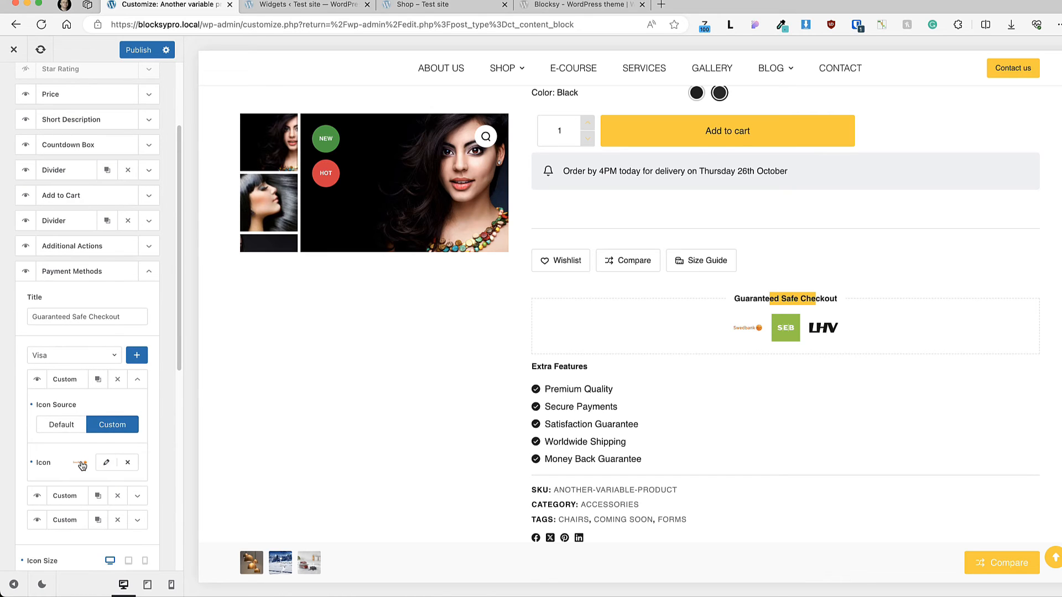
left_click(137, 380)
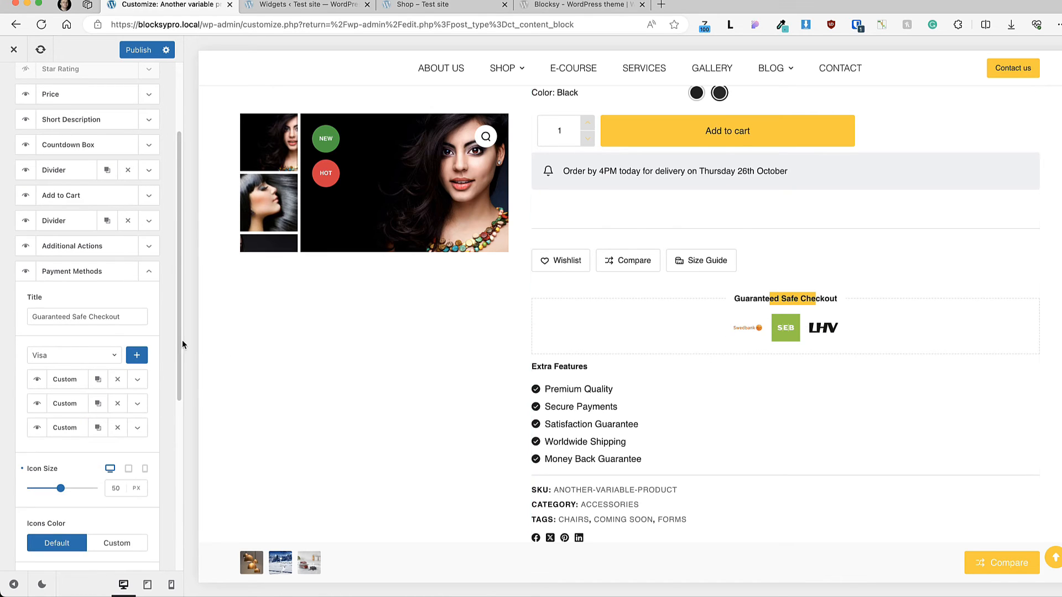
left_click(149, 272)
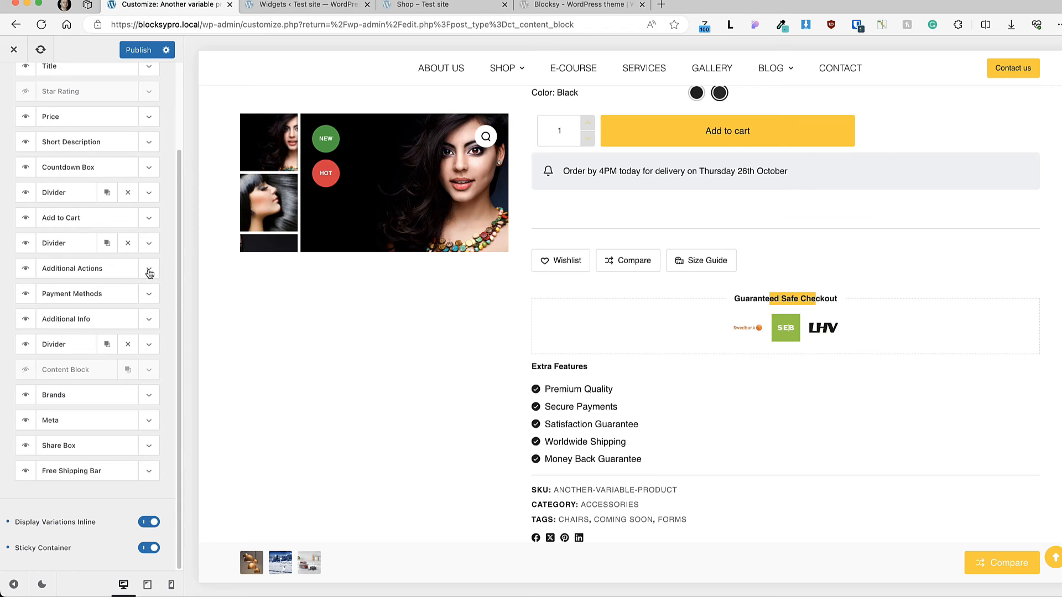
Step: Open the Additional Info element's settings and compare its title and items with the Extra Features list in the preview
left_click(150, 319)
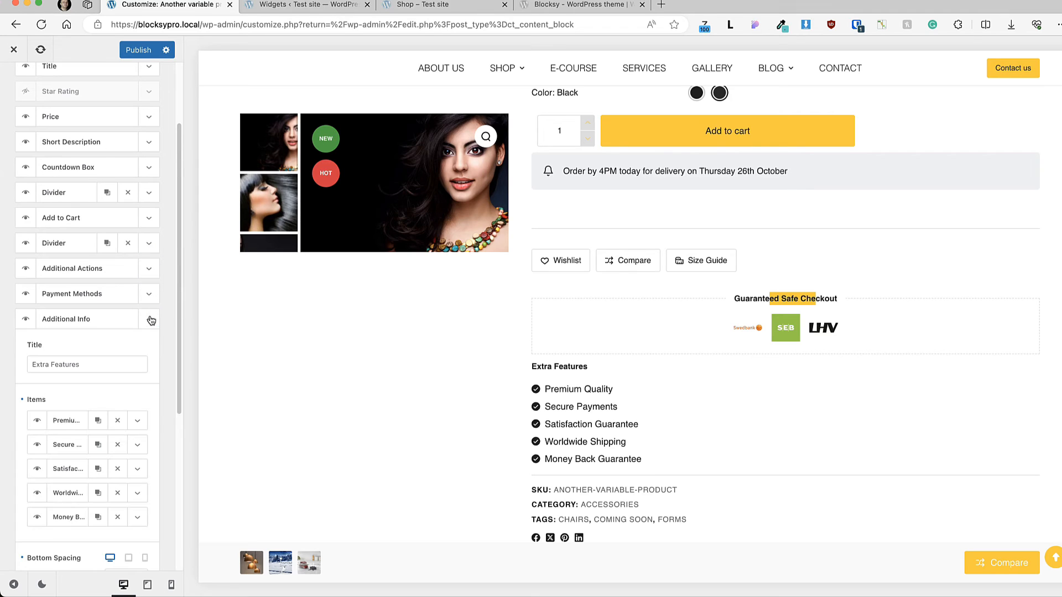
left_click_drag(659, 389, 551, 320)
left_click(34, 364)
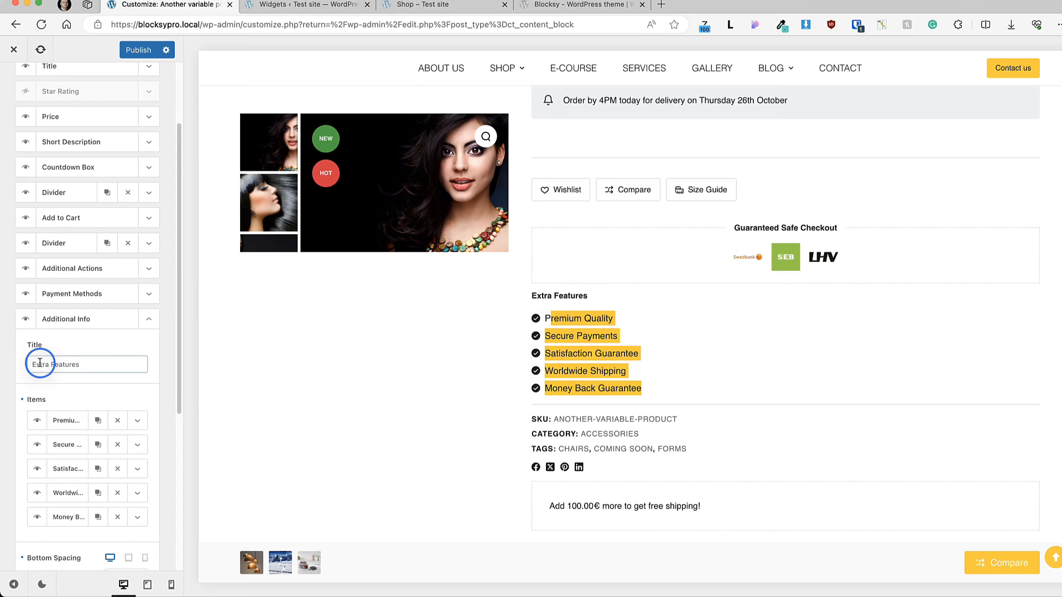
key("super+a")
Step: Try a Custom icon source for the Premium Quality item, return it to Default and collapse the Additional Info settings
left_click(142, 423)
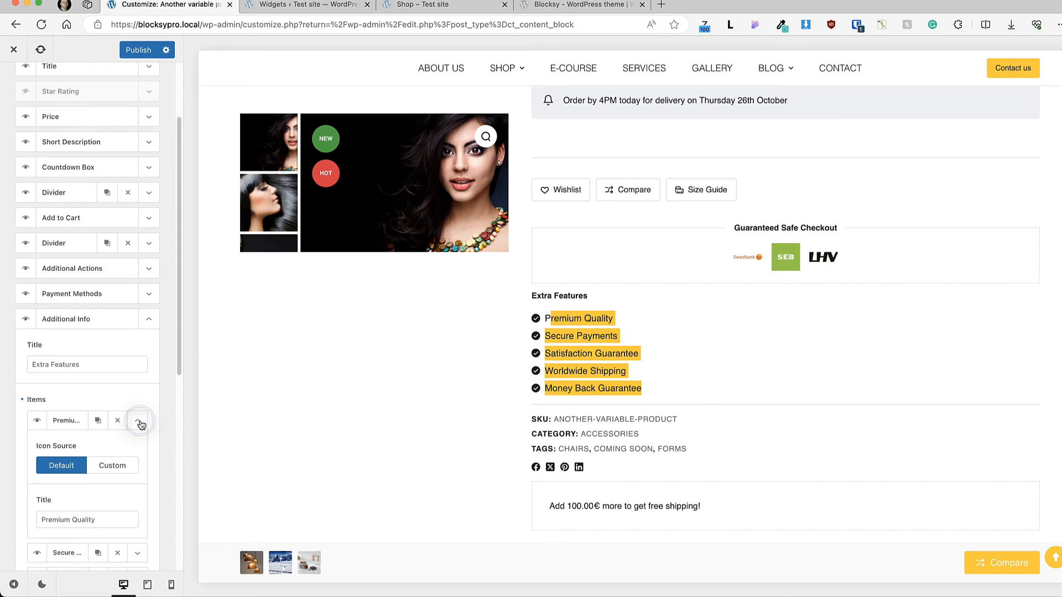
scroll(141, 420, "down", 3)
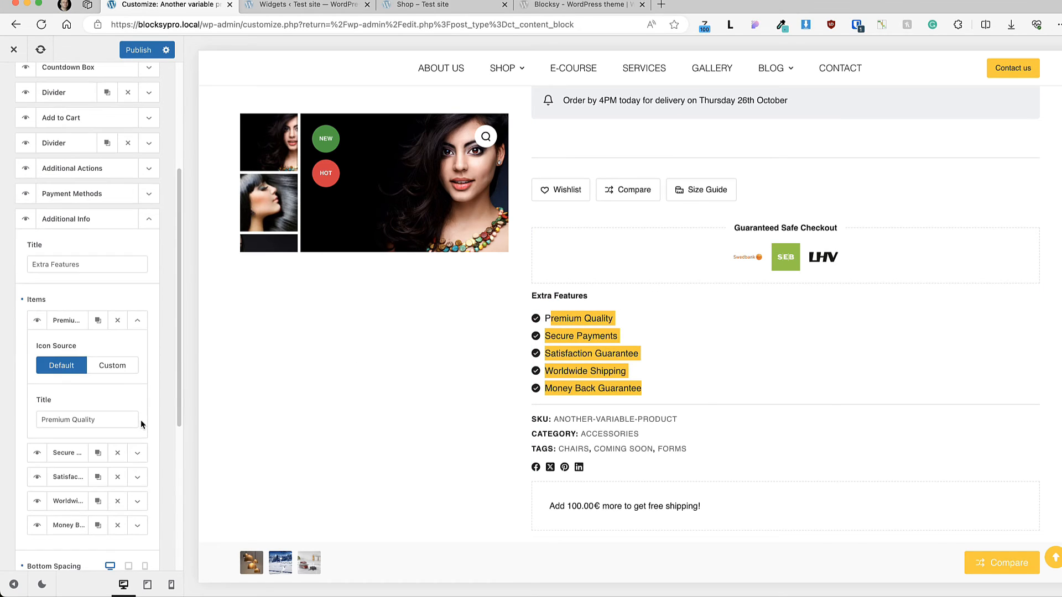
left_click(128, 366)
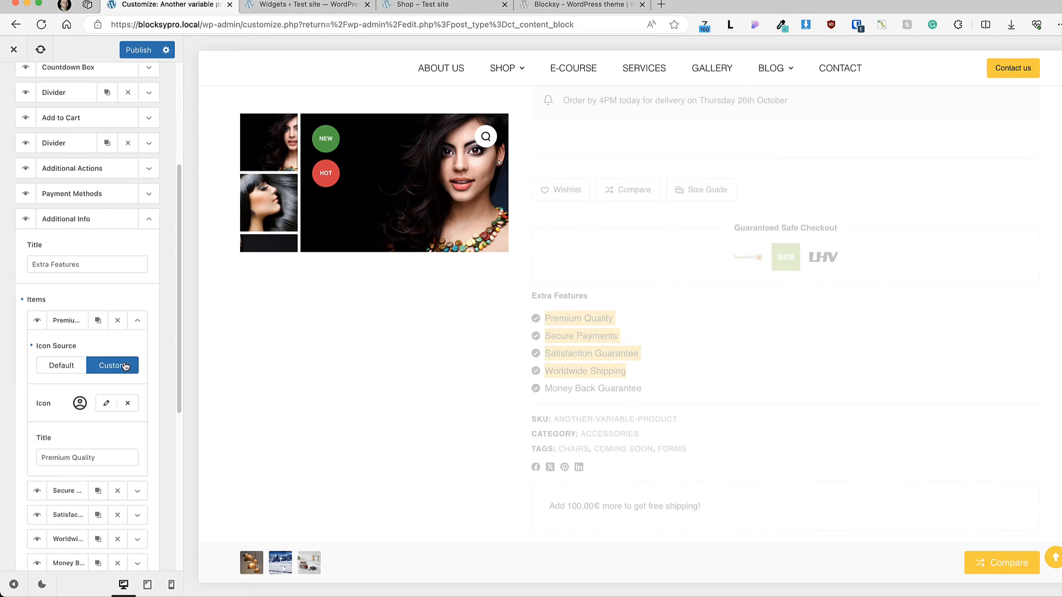
left_click(62, 366)
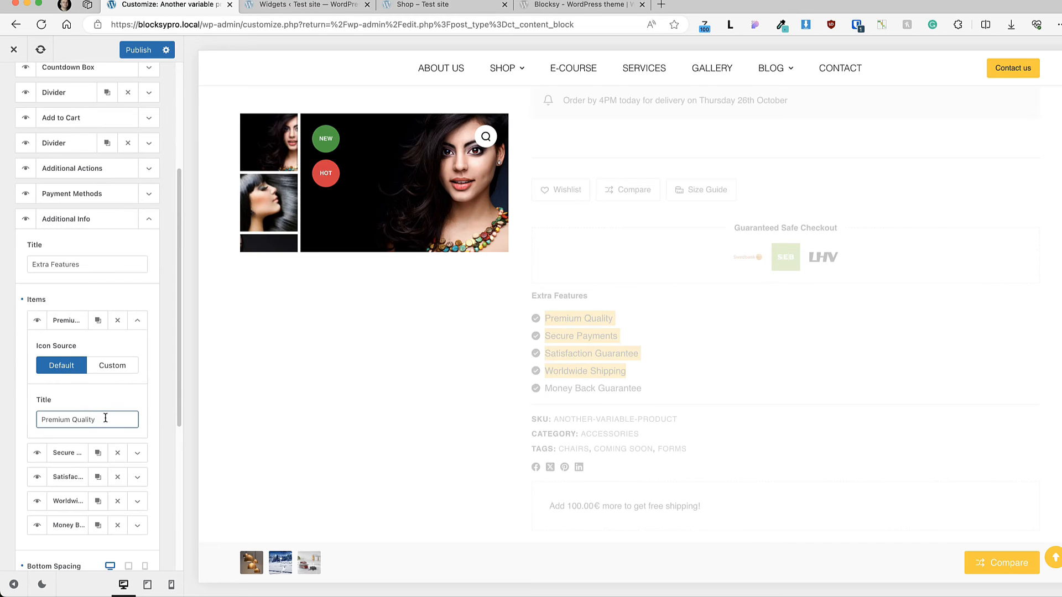
left_click_drag(107, 419, 24, 415)
left_click(142, 322)
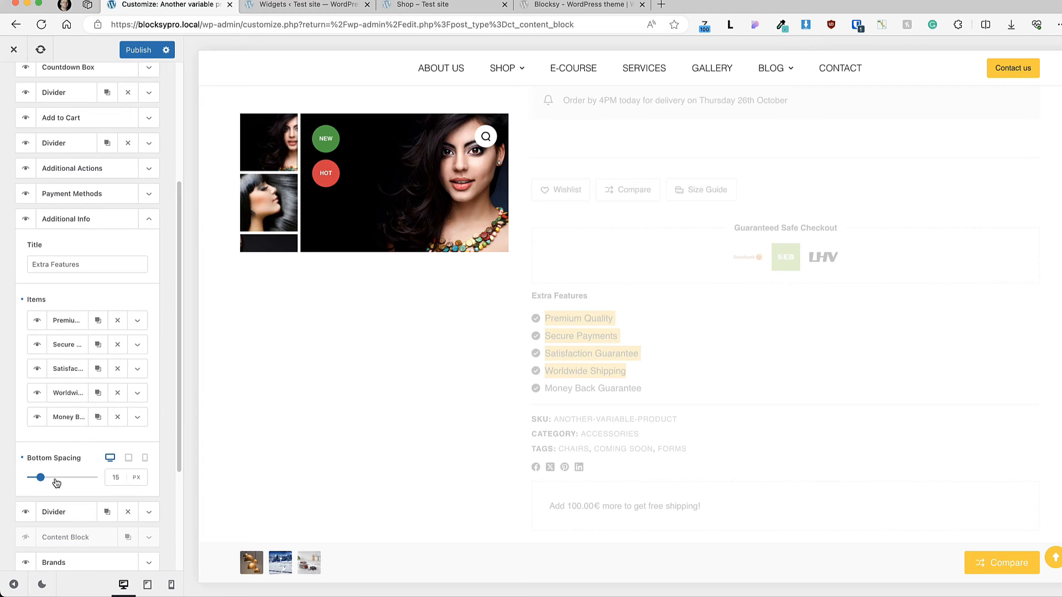
left_click(150, 220)
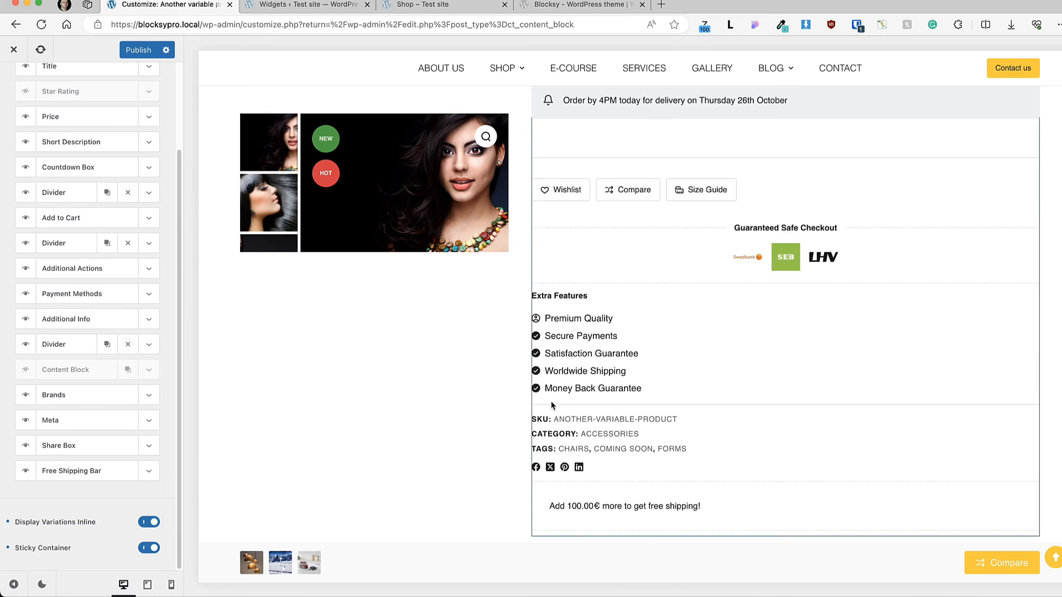
Step: Try the Content Block element with the Product content block selected, review the selectable blocks and hide the element again
left_click(29, 374)
left_click(147, 371)
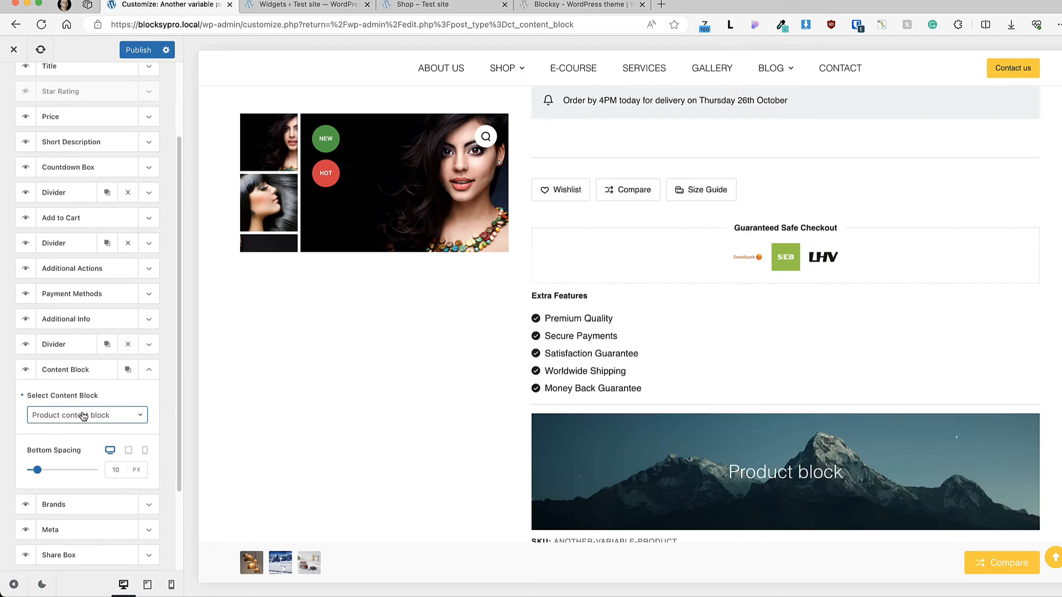
scroll(1009, 389, "down", 4)
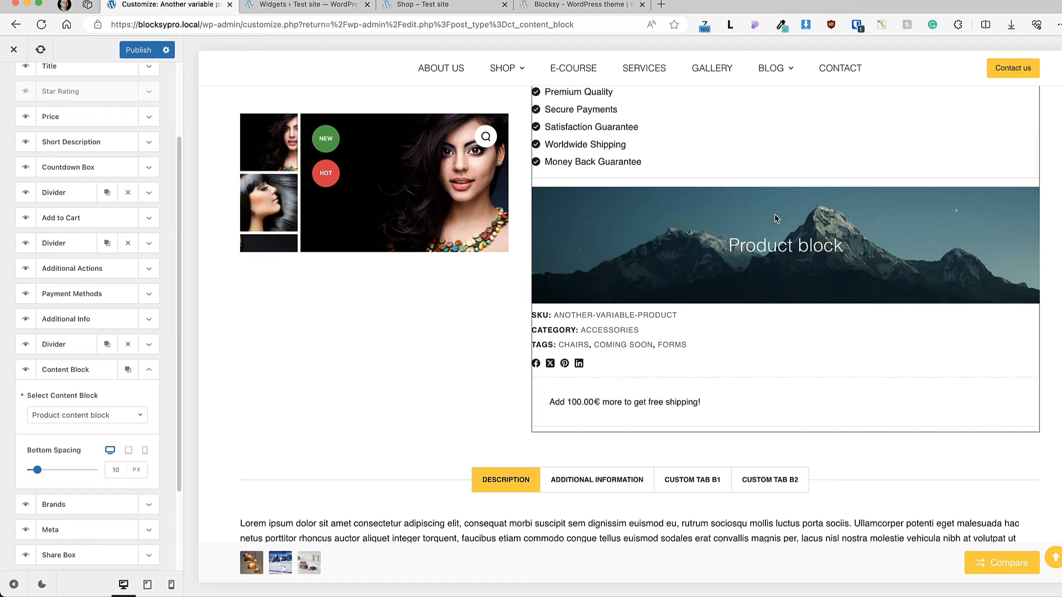
left_click(103, 415)
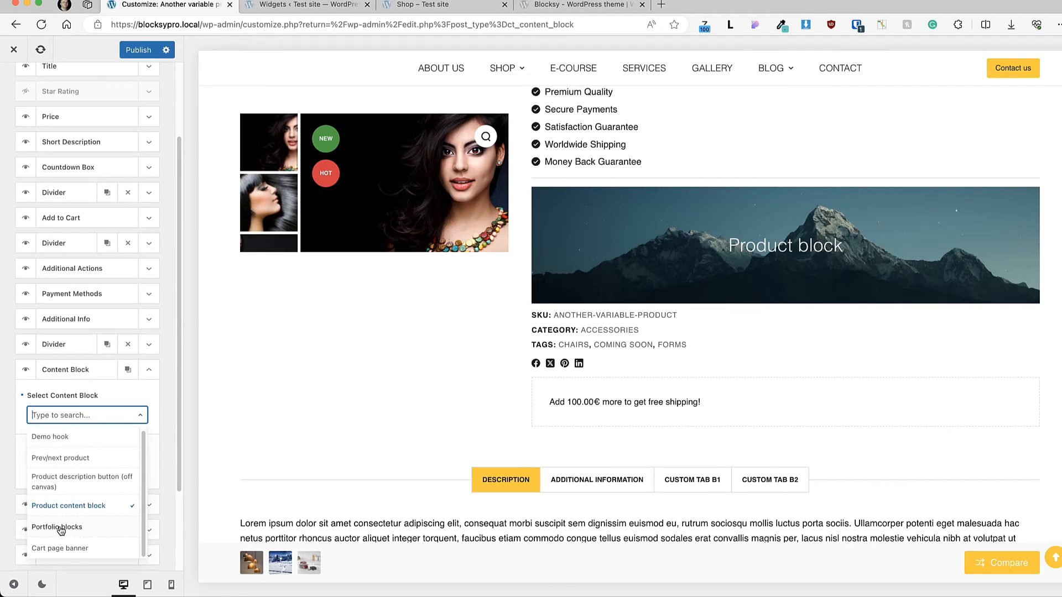
left_click(82, 391)
left_click(26, 370)
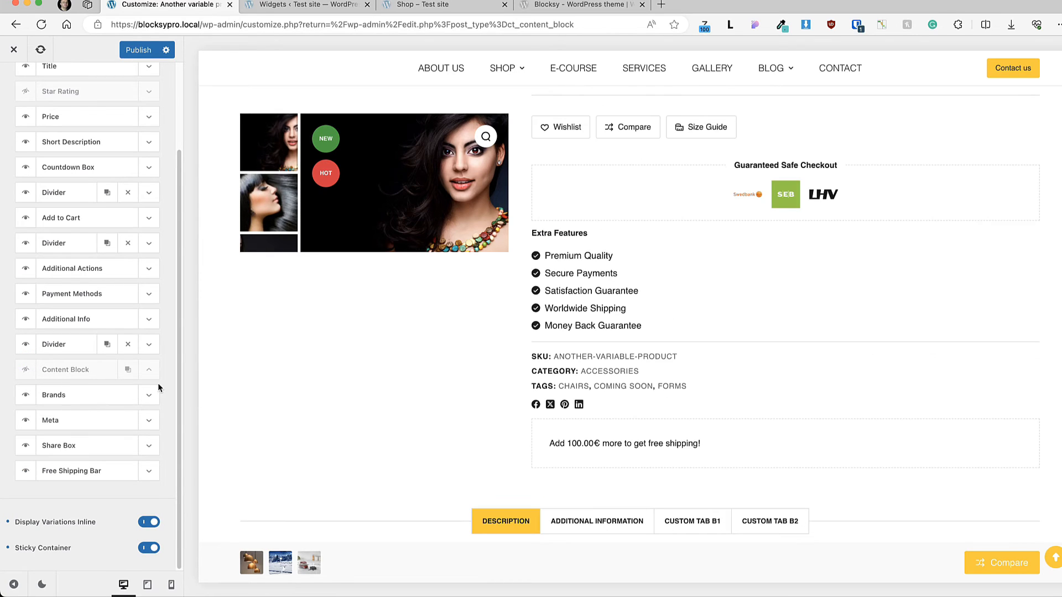
Step: Assign the ACME brand to the Another variable product on its edit page and update the product
left_click(150, 397)
left_click(150, 396)
scroll(641, 233, "up", 8)
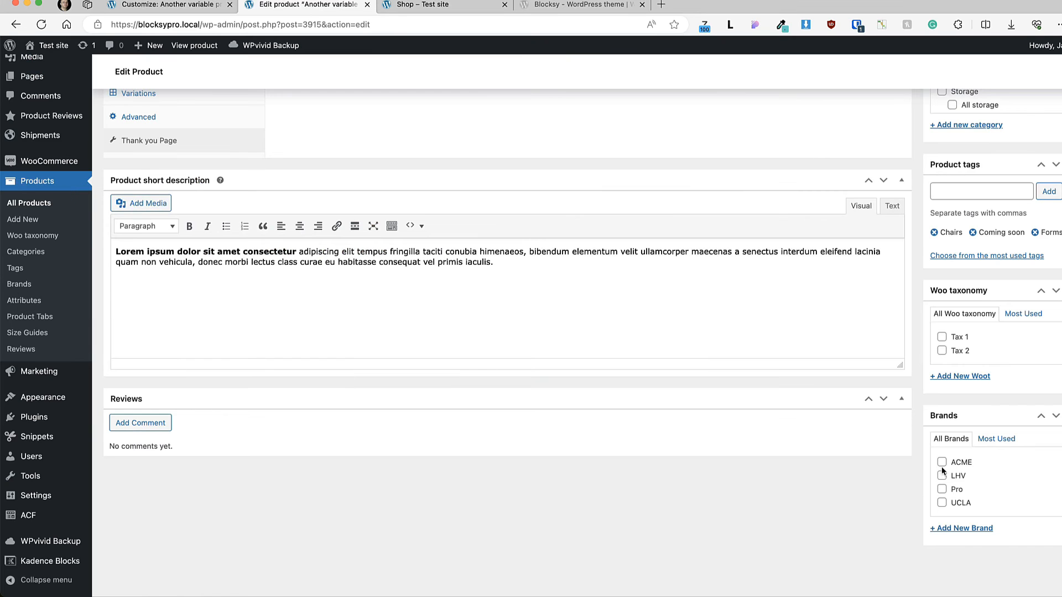
left_click(941, 467)
scroll(805, 496, "up", 12)
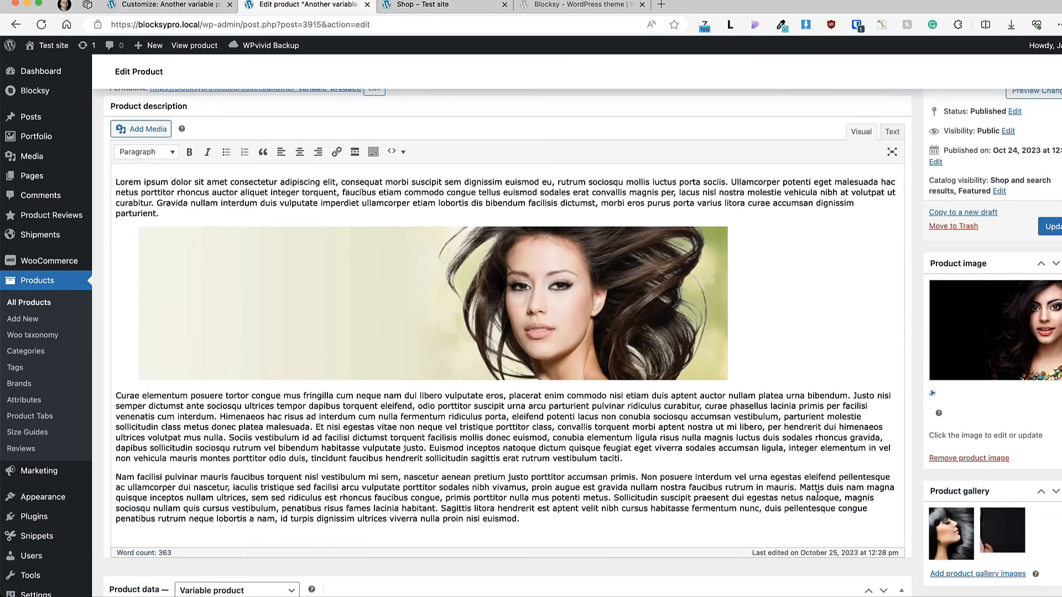
left_click(1051, 227)
Step: Refresh the customizer preview to check the product's brand, then review the Brands element's logo size, logos gap and bottom spacing settings
left_click(166, 4)
left_click(40, 50)
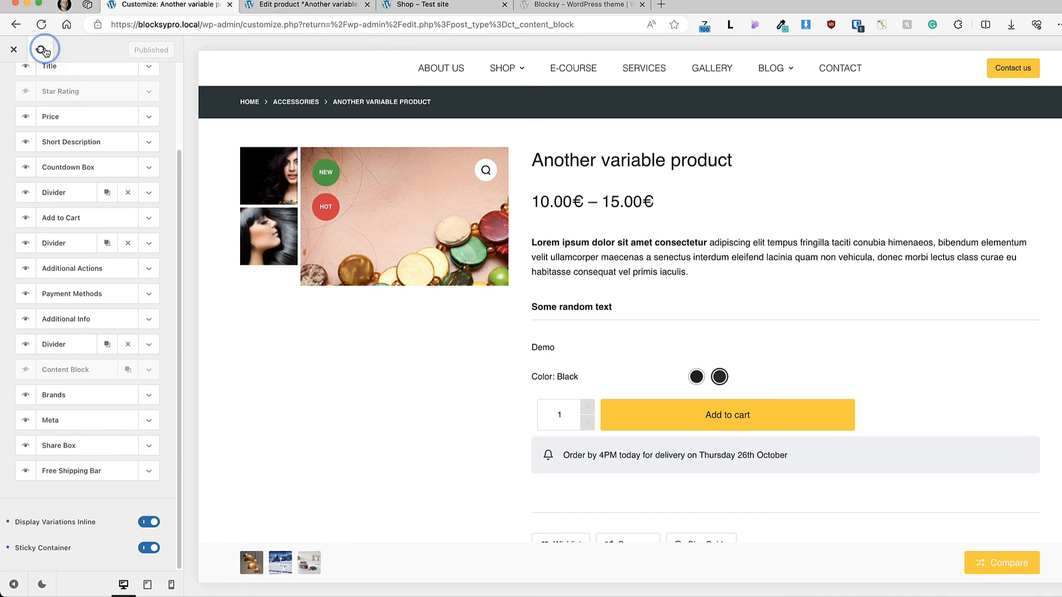
scroll(555, 327, "down", 8)
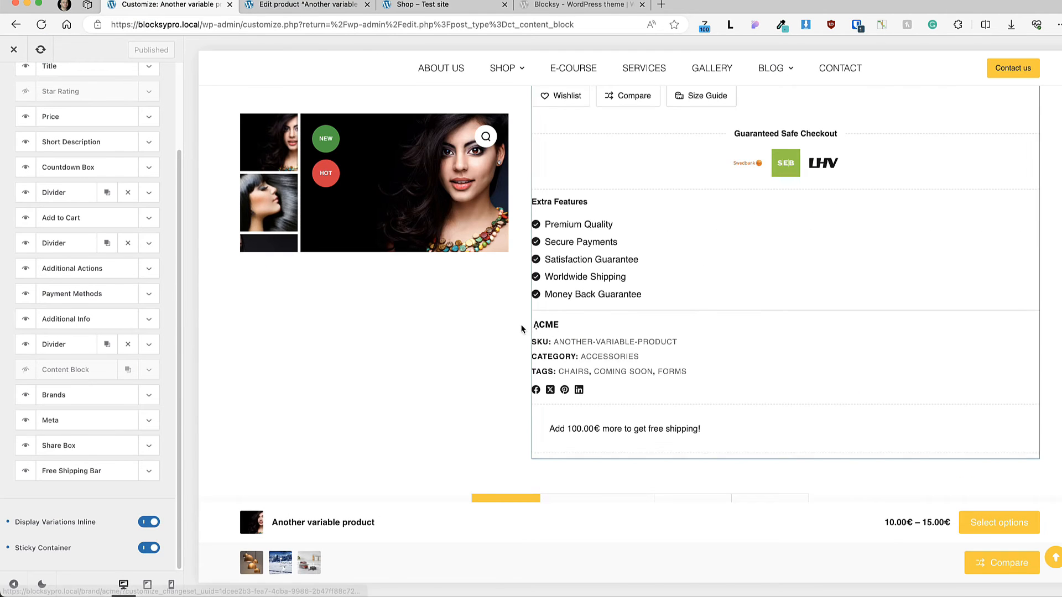
left_click(147, 396)
scroll(146, 399, "down", 1)
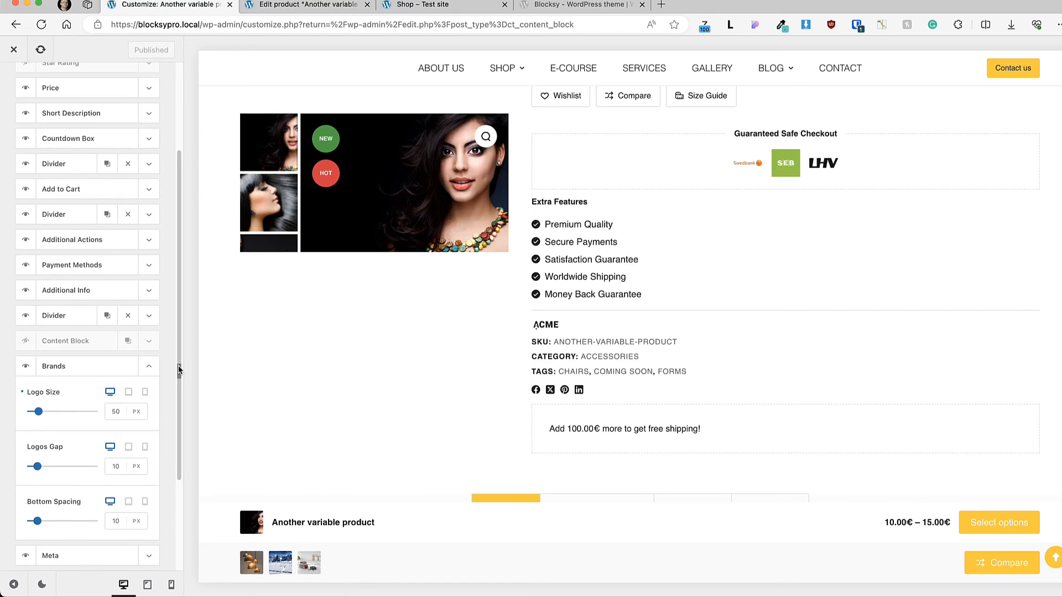
left_click(148, 368)
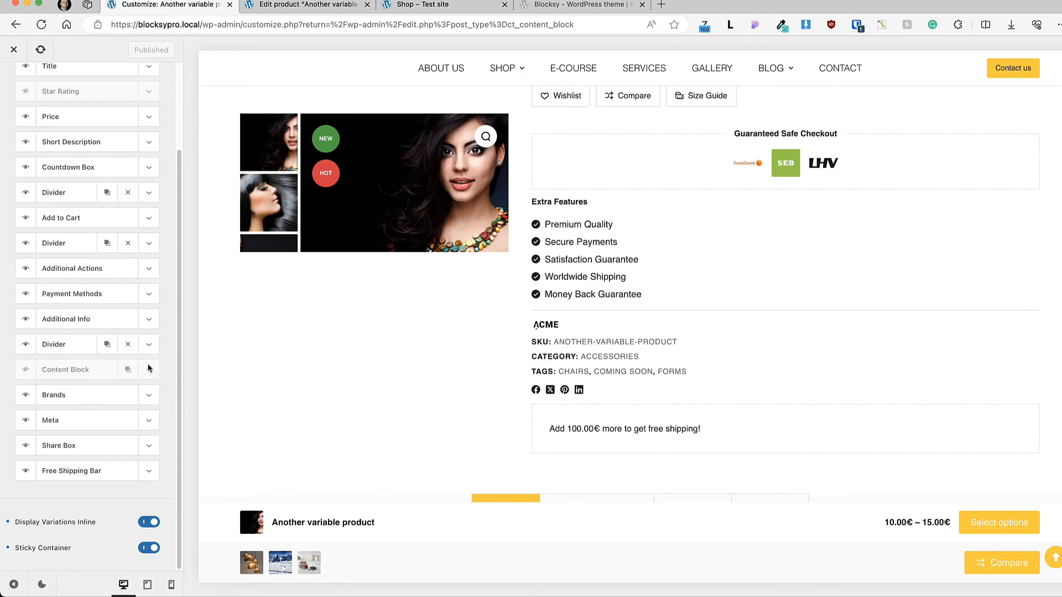
Step: Review the settings of the Meta, Share Box and Free Shipping Bar elements in turn, collapsing each one
left_click(152, 423)
left_click(147, 420)
left_click(149, 448)
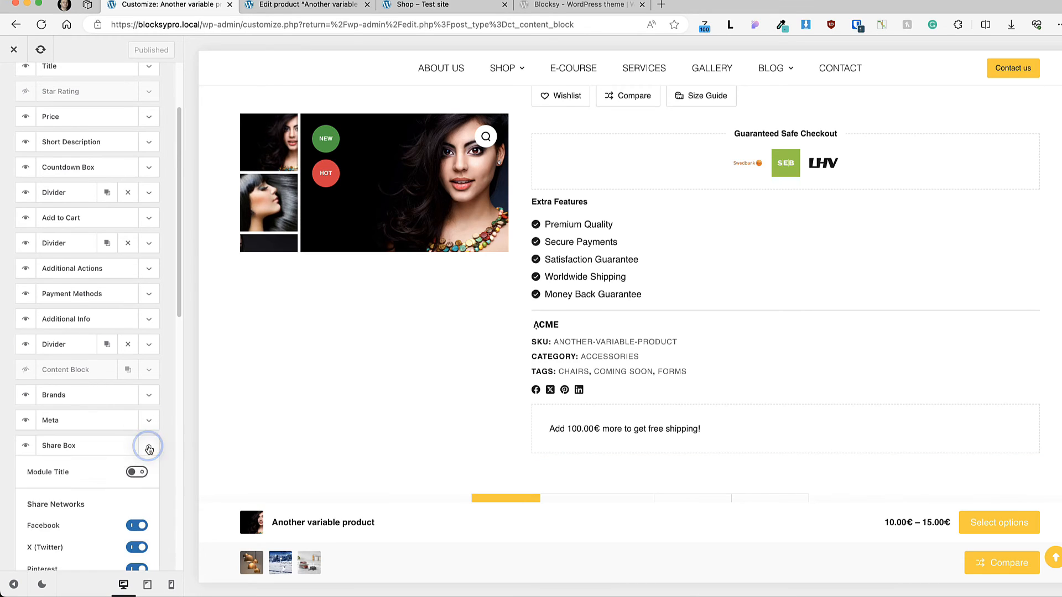
left_click(148, 448)
left_click(148, 474)
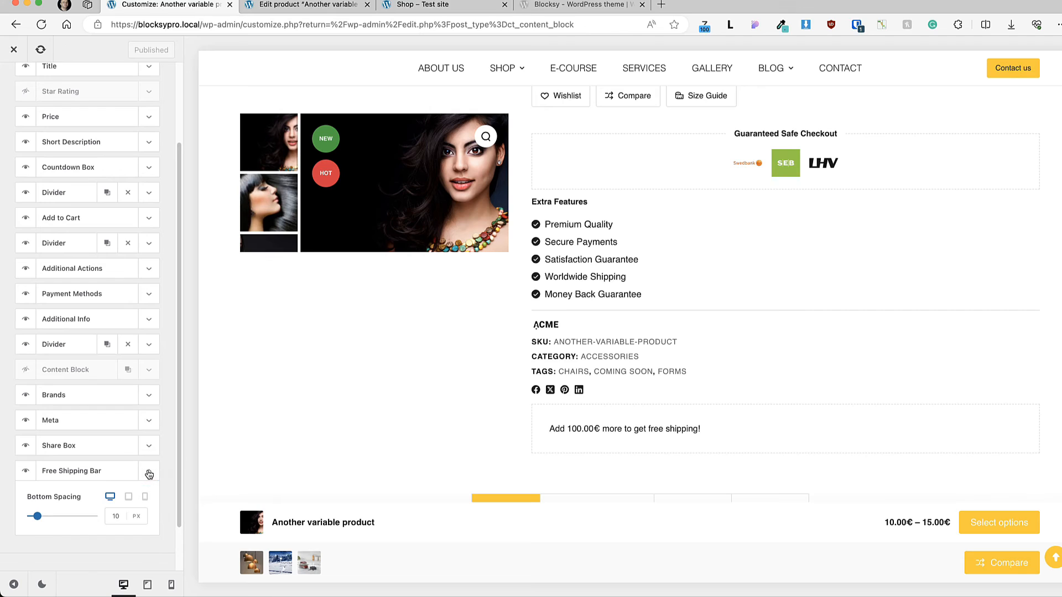
left_click(149, 473)
Step: Move the Free Shipping Bar directly below Add to Cart, and try Display Variations Inline off before turning it back on
left_click_drag(78, 469, 70, 248)
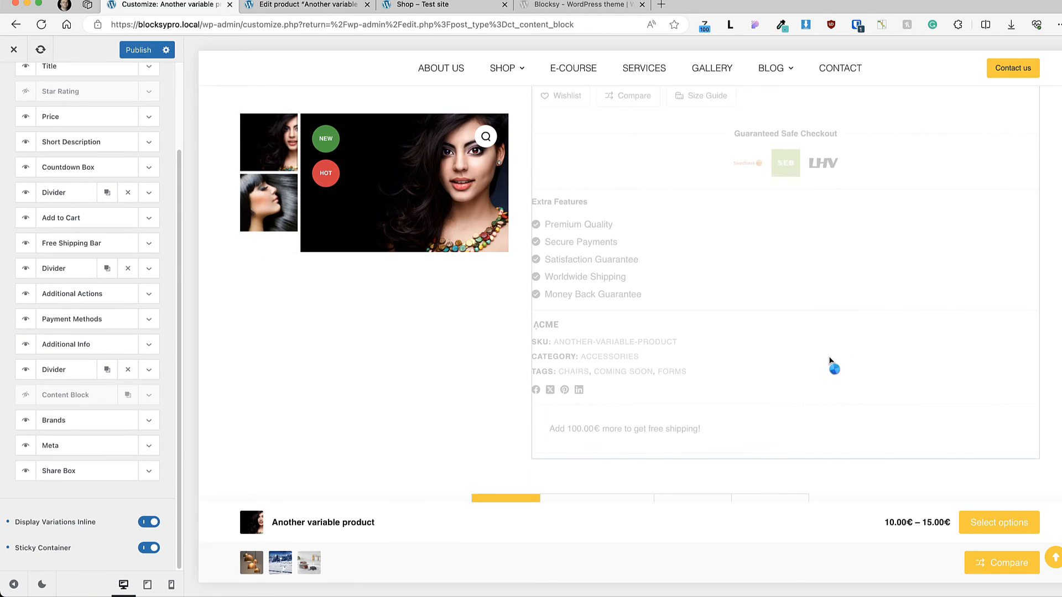
left_click_drag(548, 434, 704, 434)
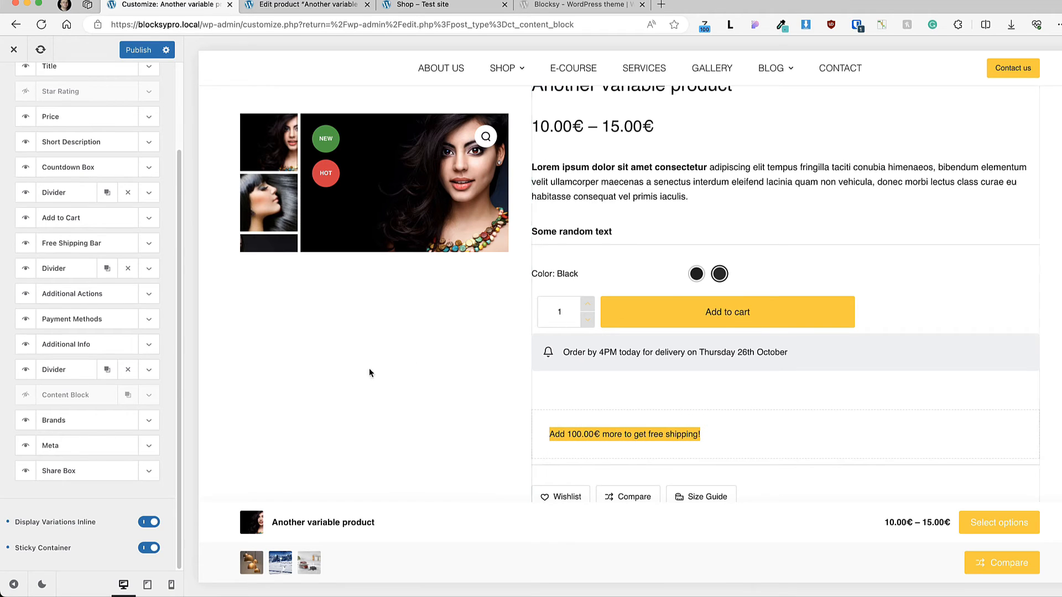
left_click(147, 523)
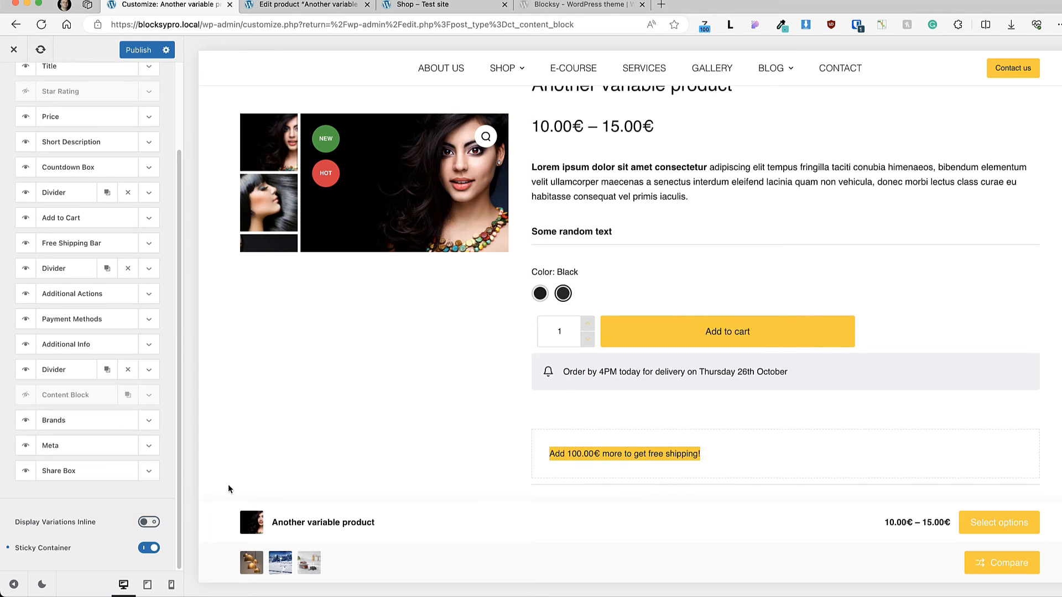
left_click(149, 522)
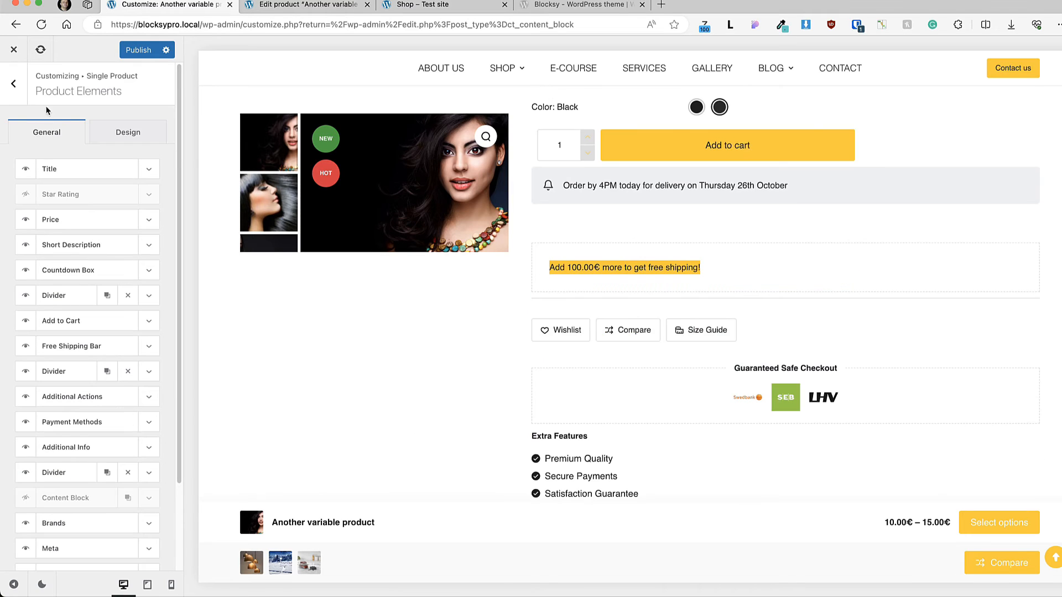
Step: Set the initial Quantity Color in the Product Elements design options to palette Color 1 and publish the changes
left_click(140, 134)
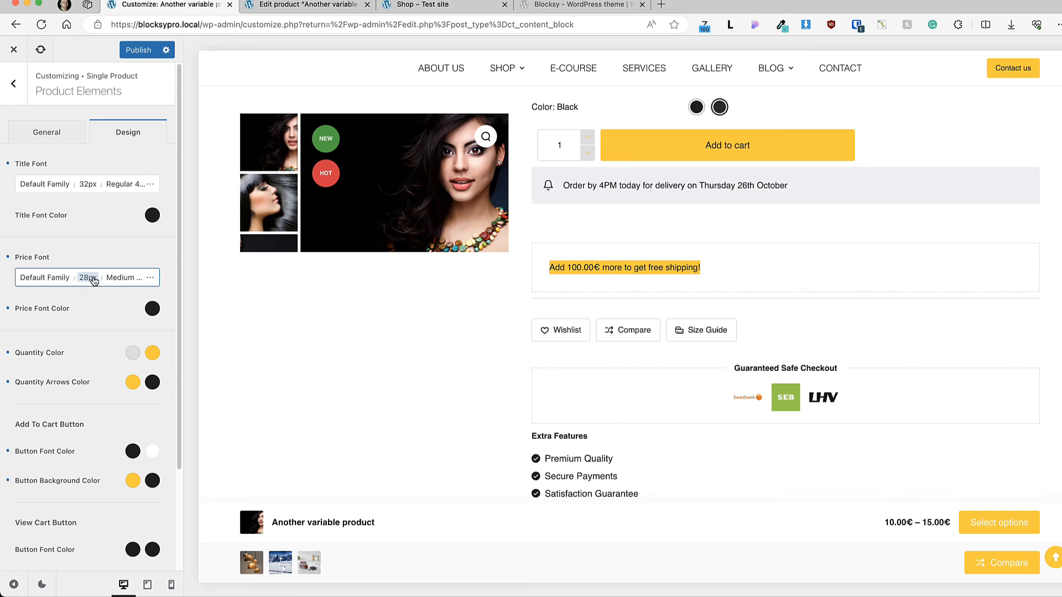
scroll(91, 313, "down", 1)
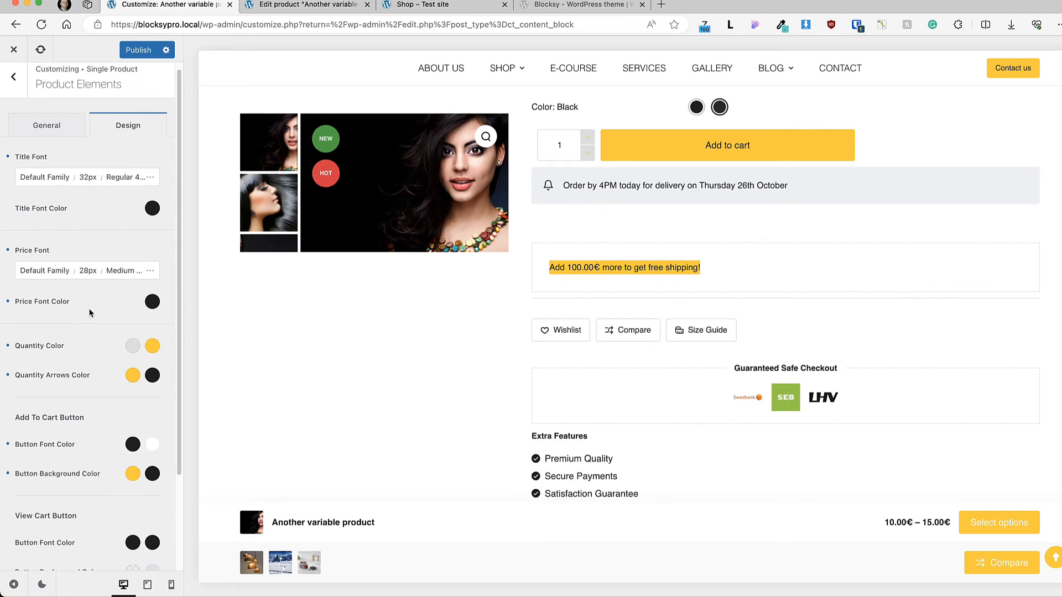
scroll(92, 314, "down", 1)
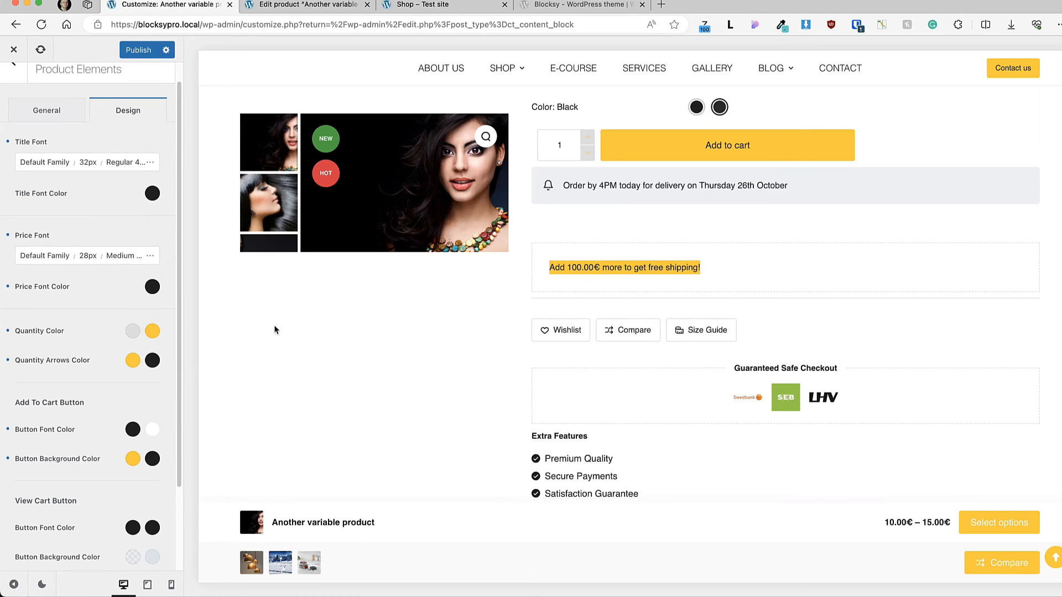
left_click(133, 332)
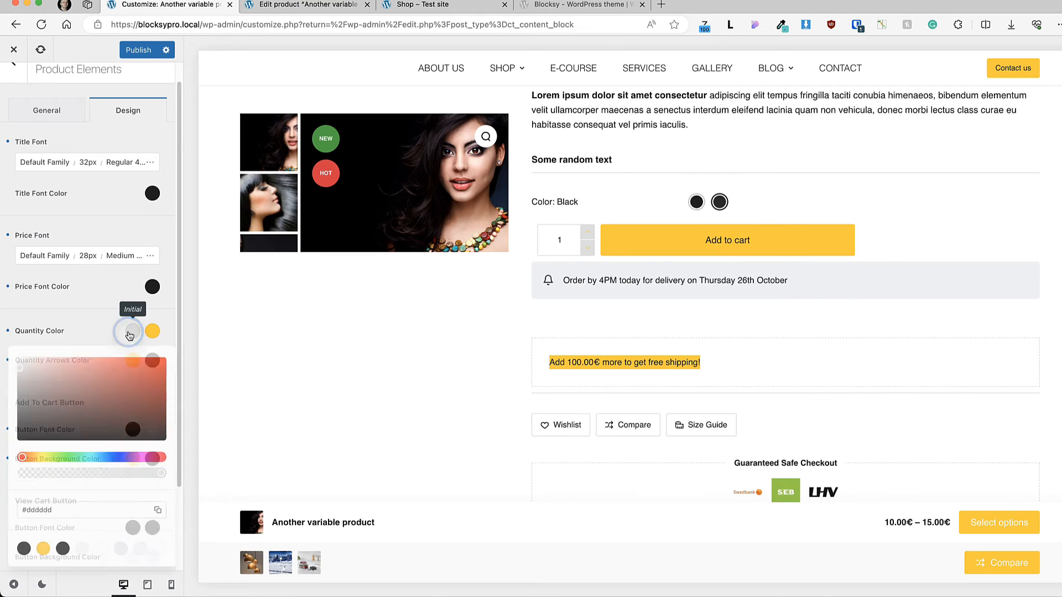
left_click(21, 551)
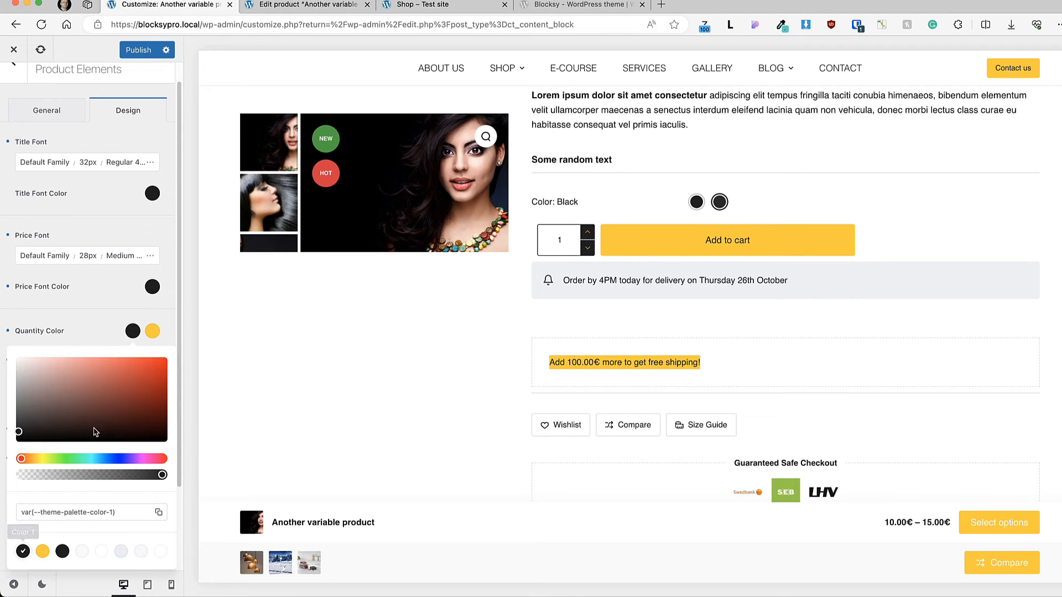
left_click(109, 69)
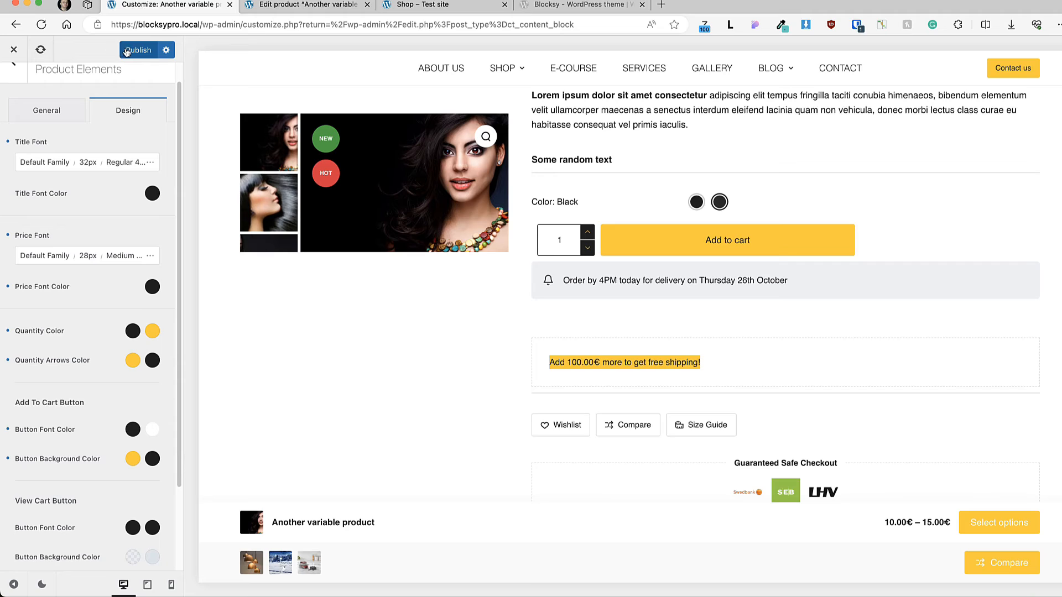
left_click(126, 51)
Step: Reduce the width of the Add to Cart button in the Product Elements settings and publish the change
left_click(106, 69)
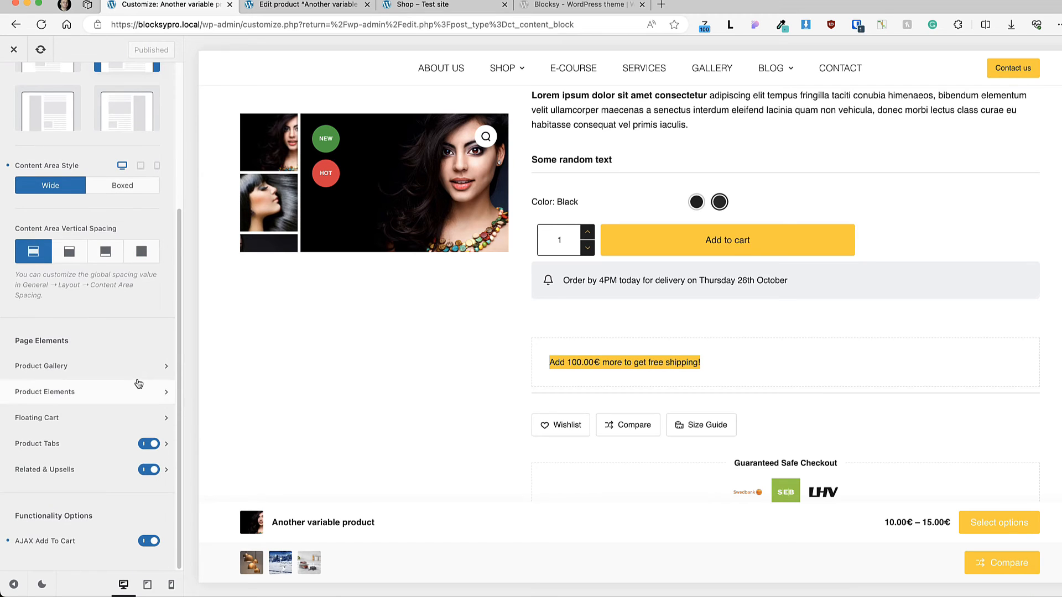
left_click(97, 390)
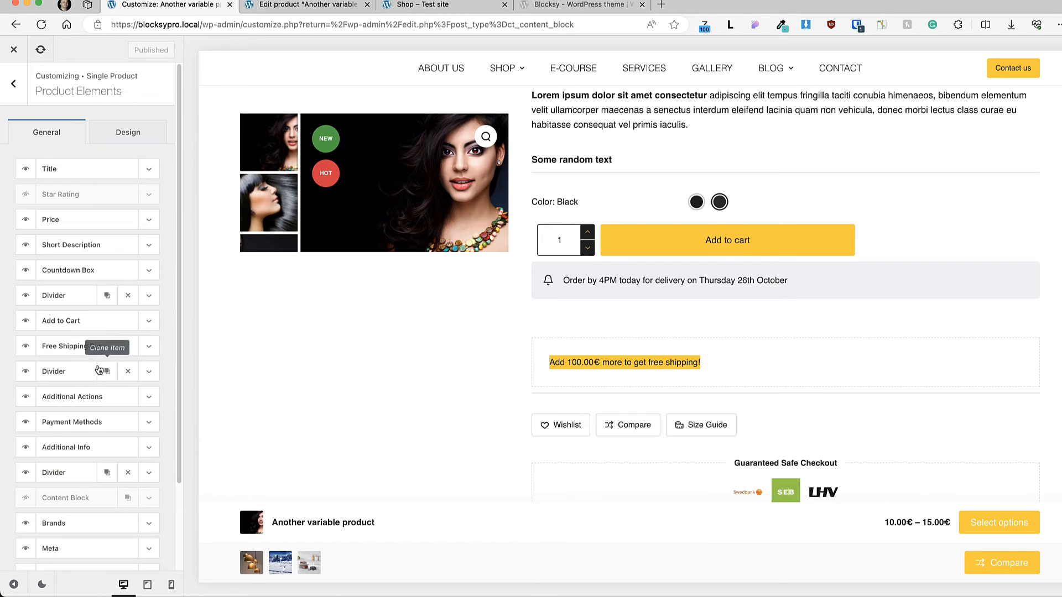
left_click(151, 321)
left_click_drag(92, 371, 37, 375)
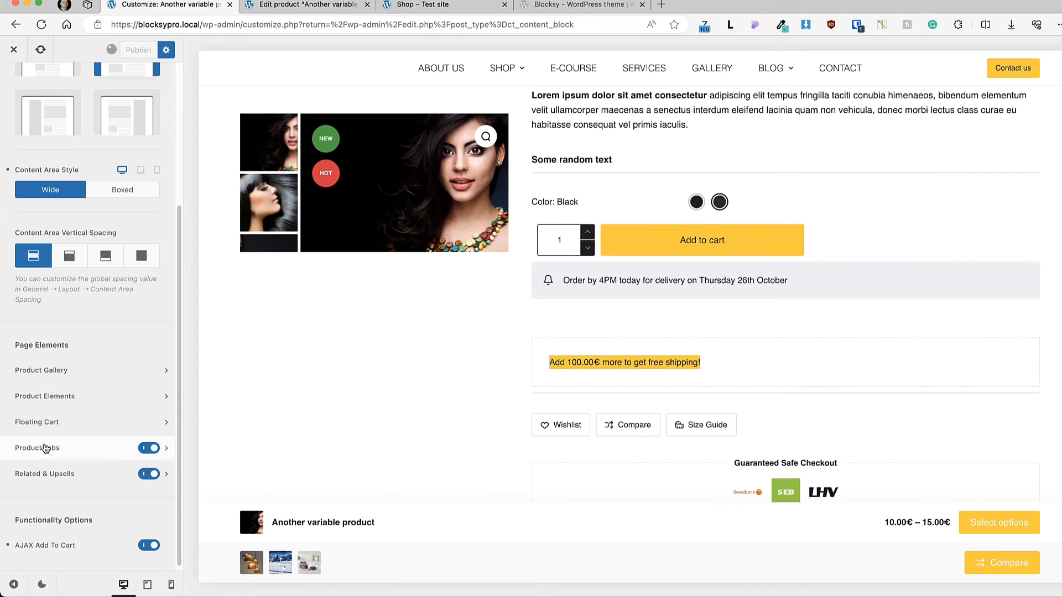
Step: Open the Floating Cart settings and compare the floating bar on the variable product with the one on the Elephant Chair product
left_click(64, 417)
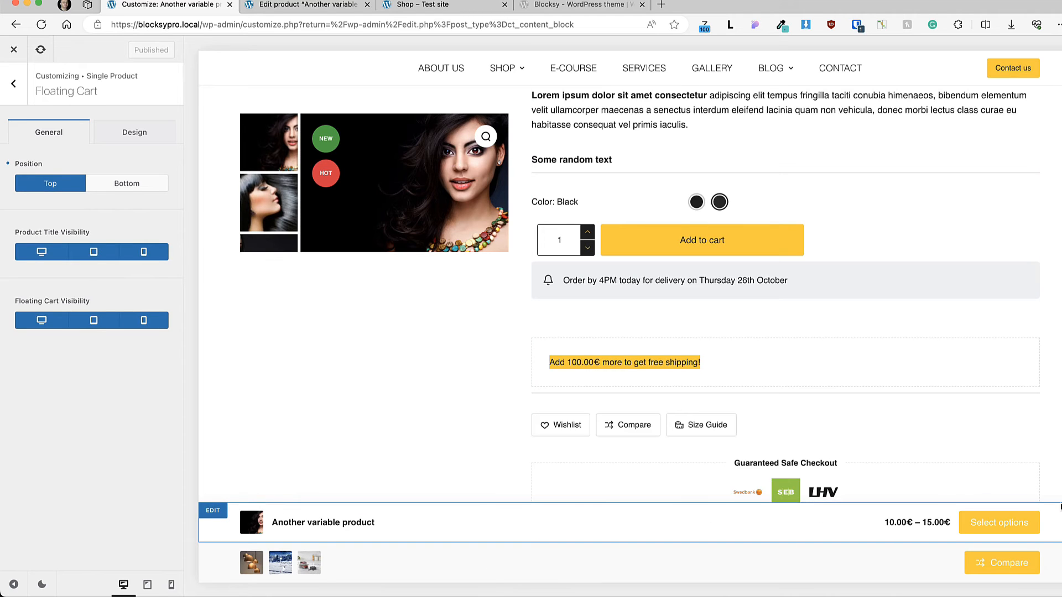
scroll(1061, 506, "down", 3)
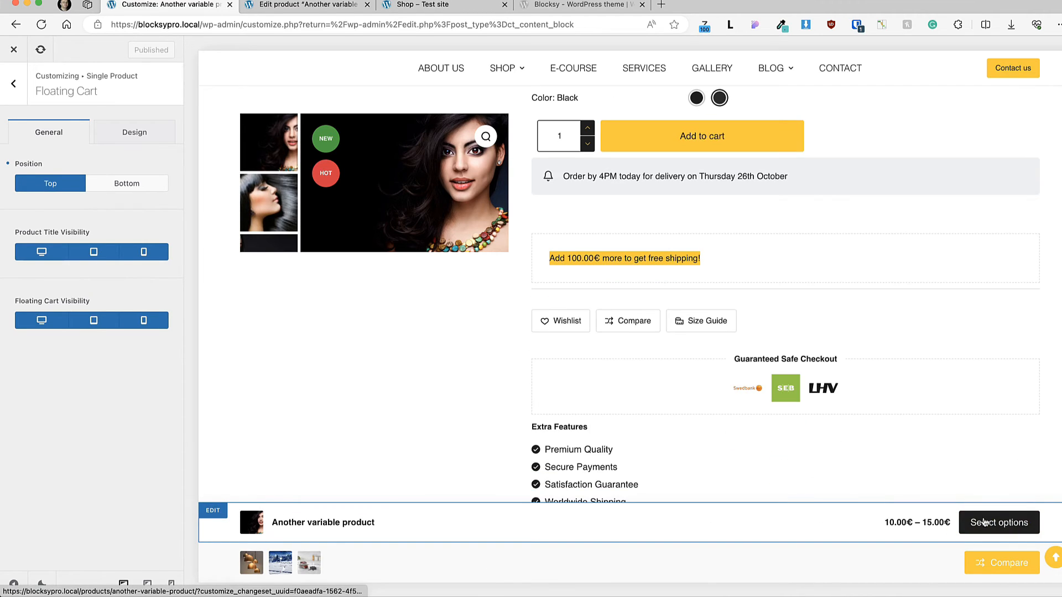
scroll(837, 353, "down", 8)
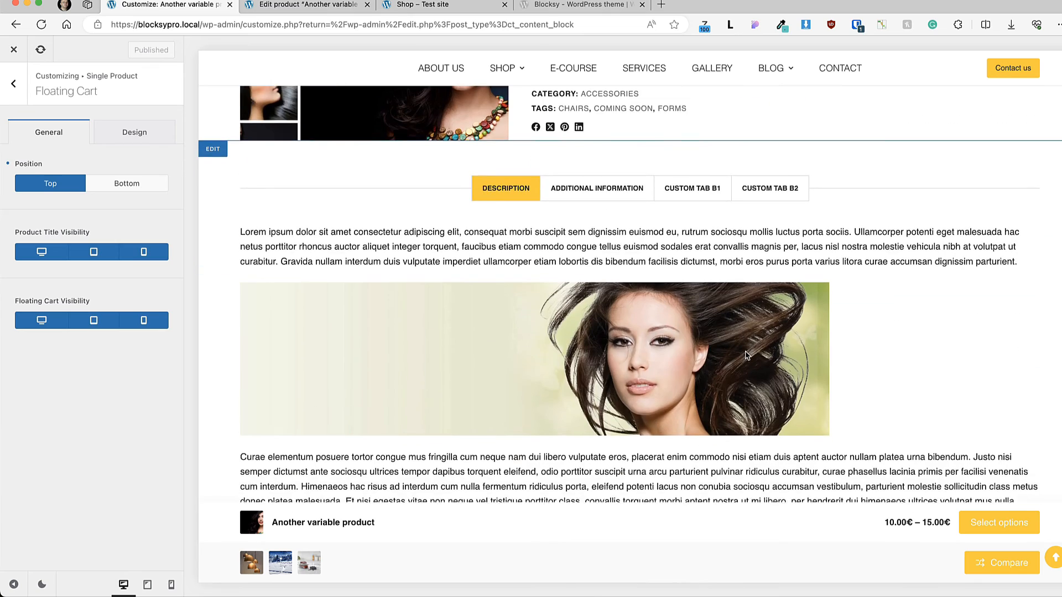
scroll(747, 355, "down", 3)
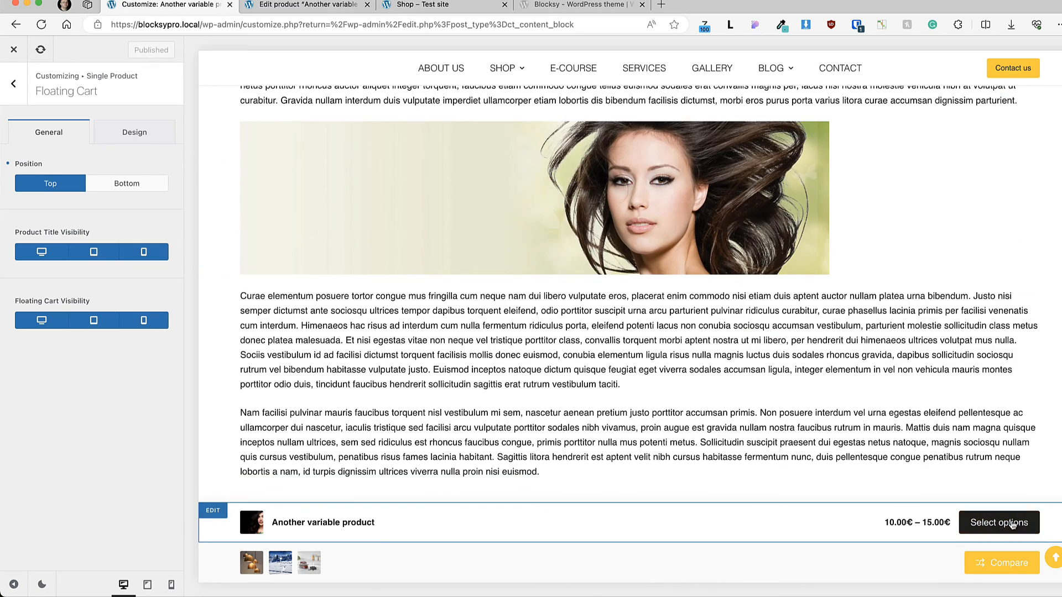
scroll(820, 346, "down", 11)
scroll(820, 345, "up", 5)
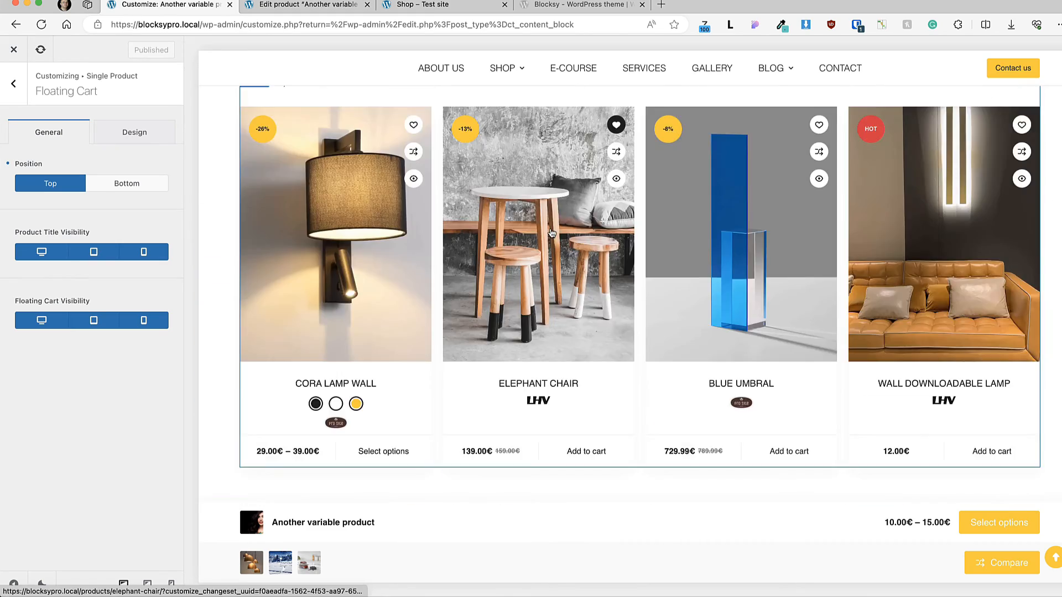
left_click(551, 232)
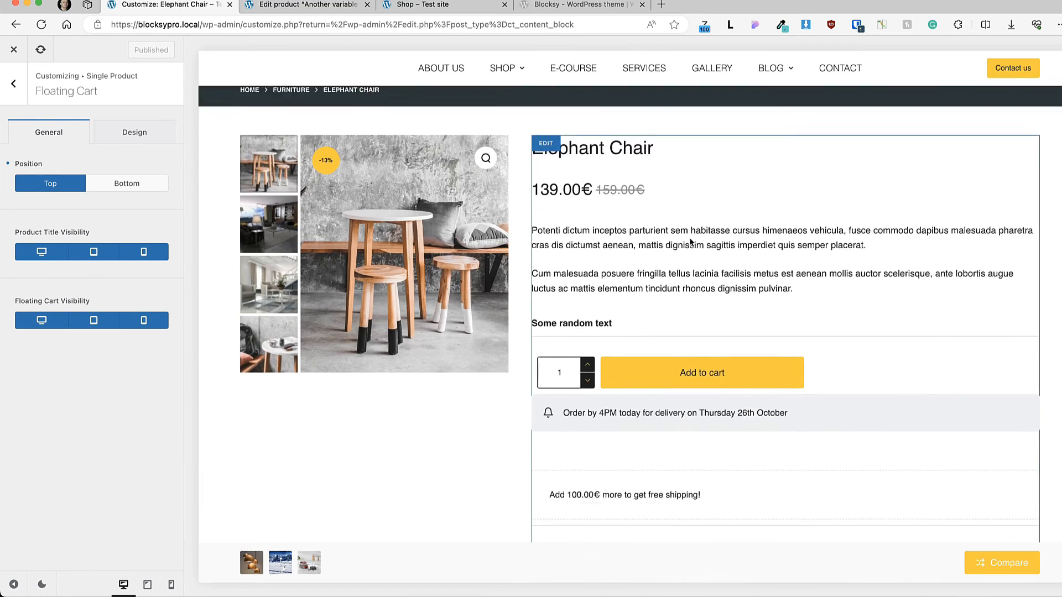
scroll(692, 240, "down", 7)
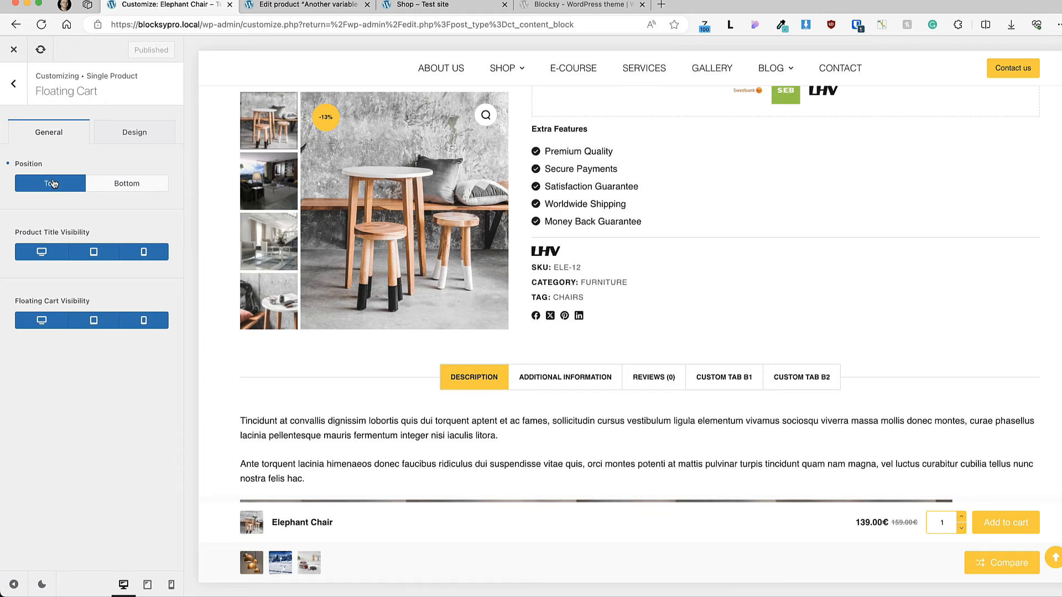
Step: Set the Floating Cart's background color to palette Color 1
left_click(146, 130)
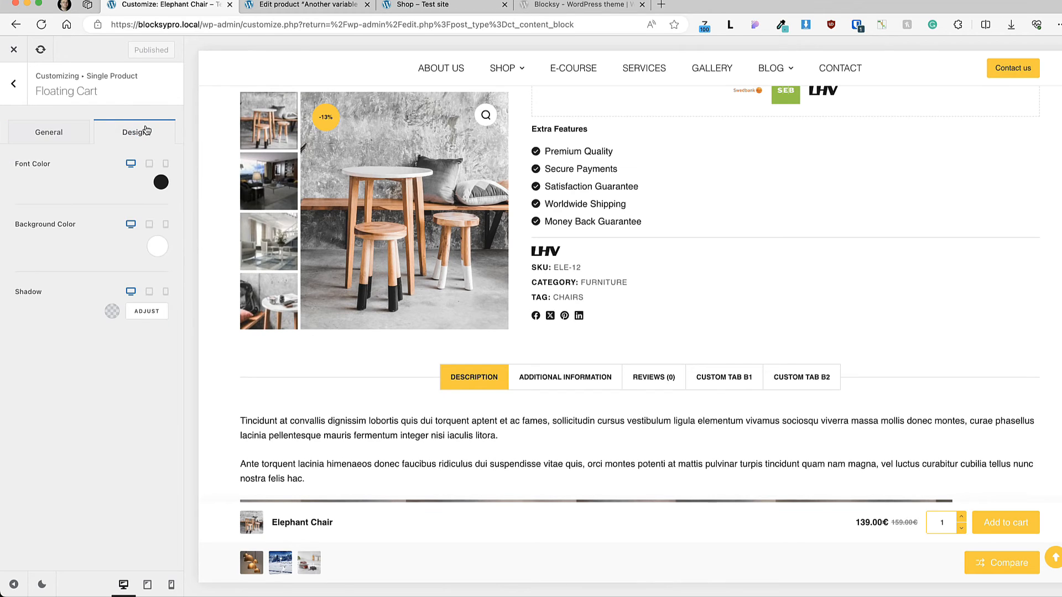
left_click(158, 246)
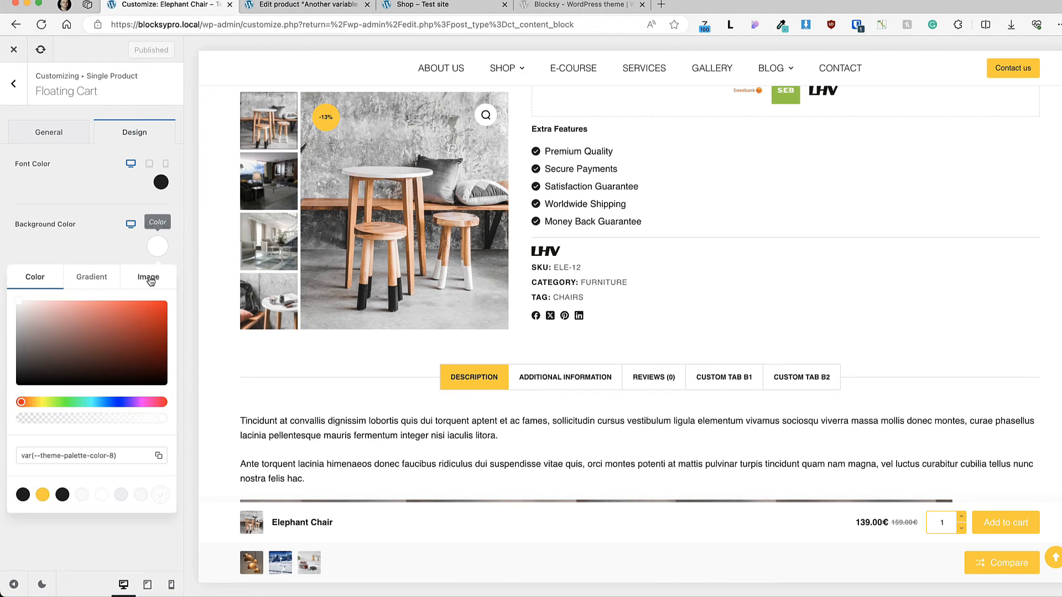
left_click(23, 495)
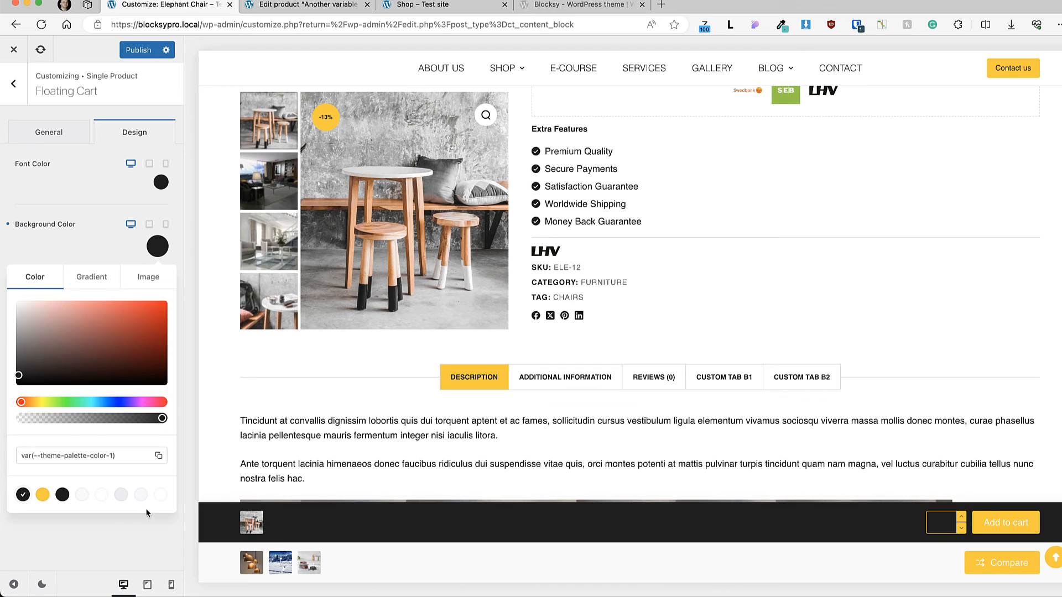
Step: Set the Floating Cart's background to the last, white palette color, publish the change and return to the Single Product settings
left_click(160, 495)
left_click(178, 155)
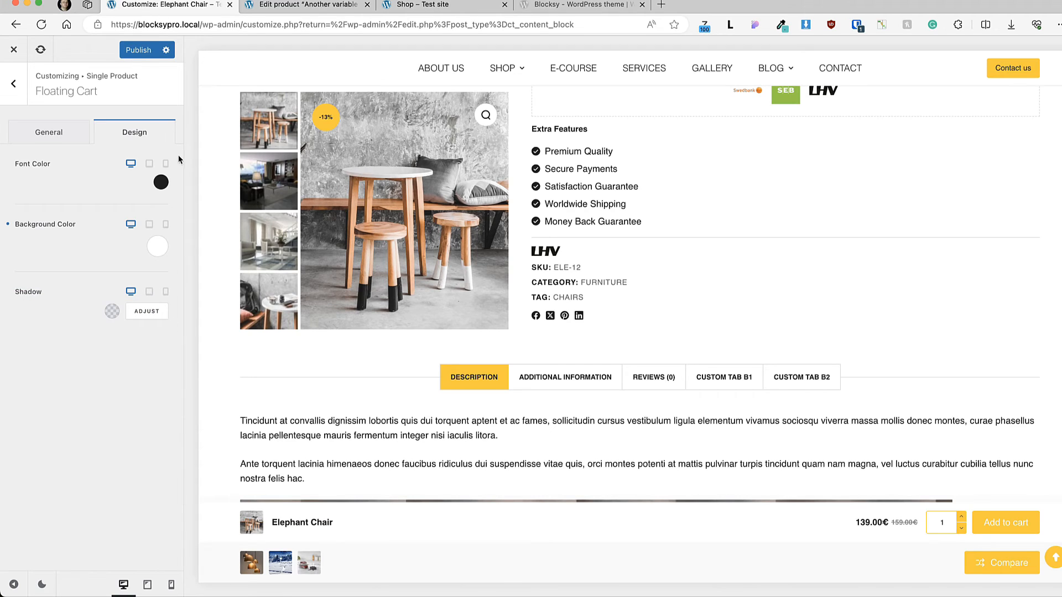
left_click(147, 49)
left_click(13, 84)
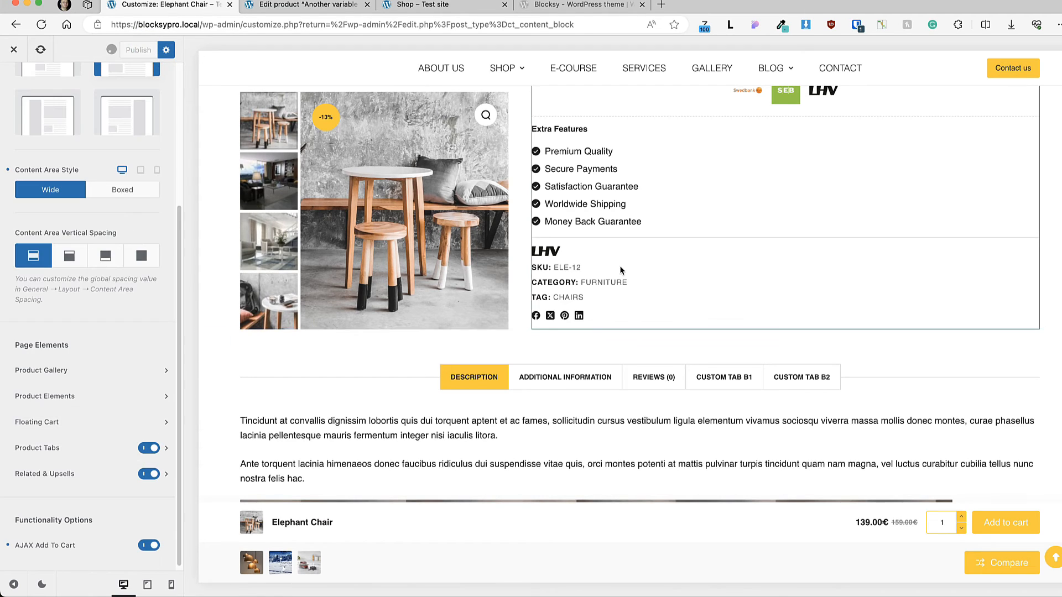
Step: Open the Product Tabs list in the WordPress admin and start a new product tab
scroll(410, 359, "down", 4)
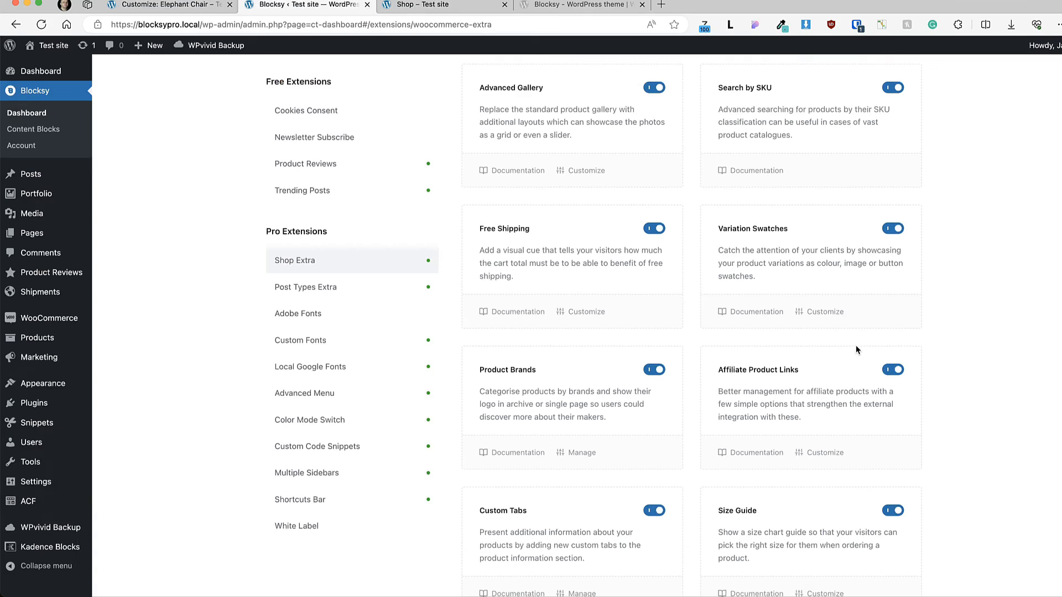
scroll(857, 349, "down", 2)
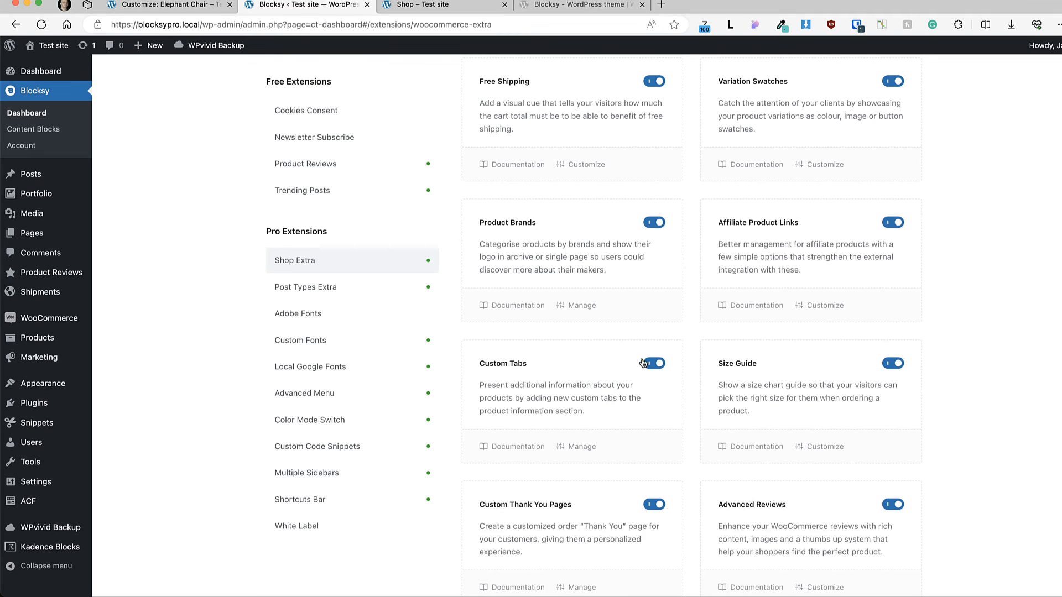
scroll(609, 358, "up", 10)
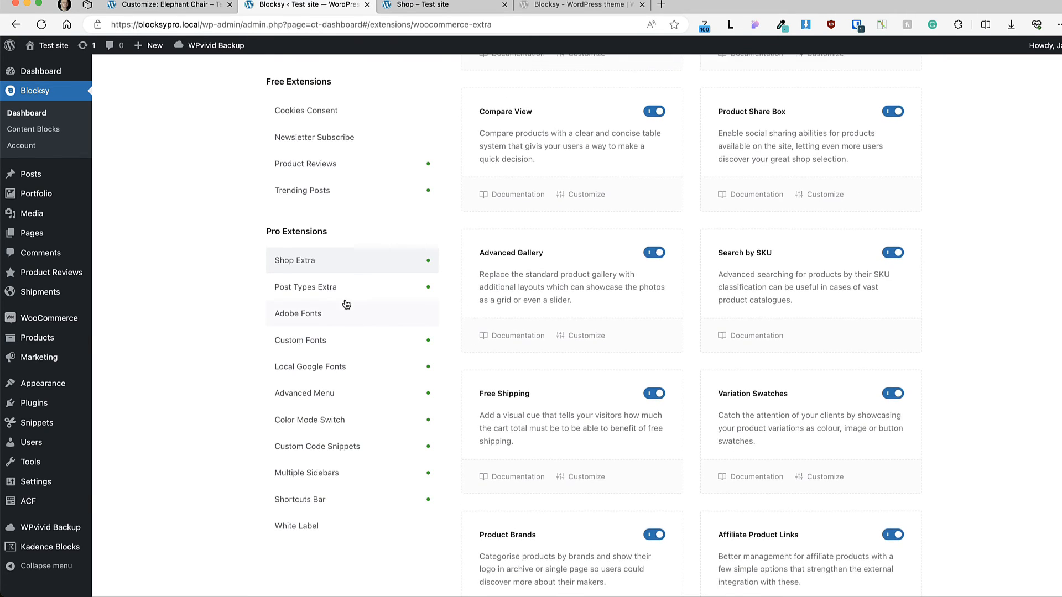
mouse_move(131, 357)
left_click(126, 453)
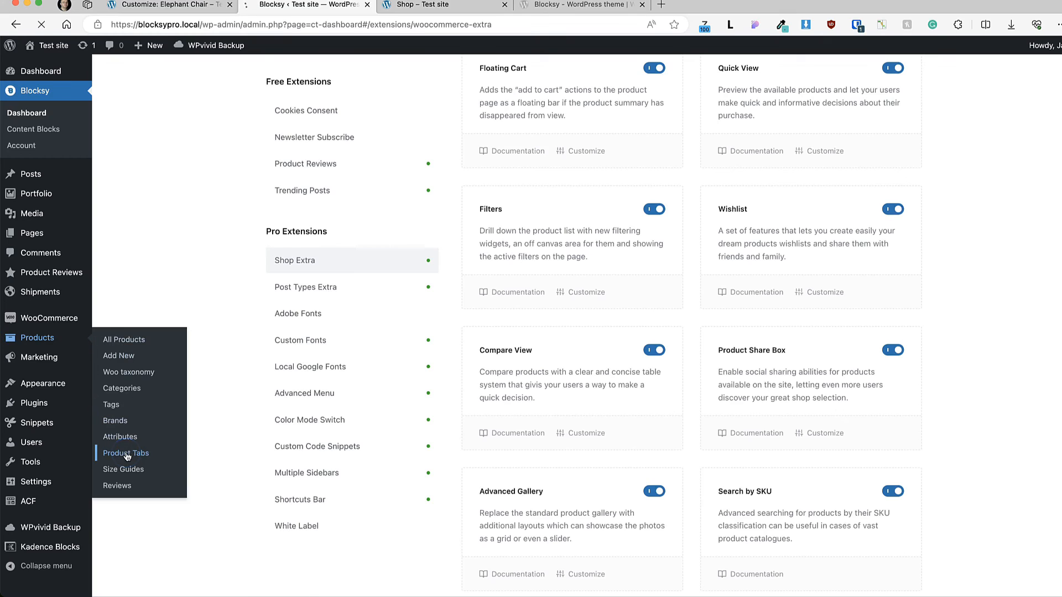
left_click(209, 74)
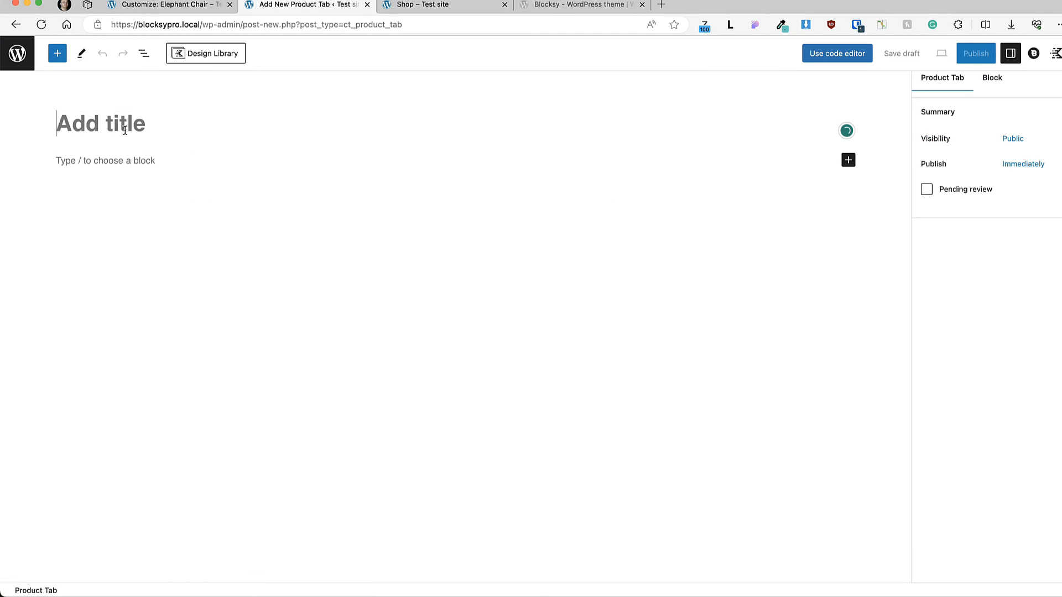
Step: Fill the new product tab with the title "Elephant tab" and the text "Some text", and set its Tab Order to 90
left_click(170, 5)
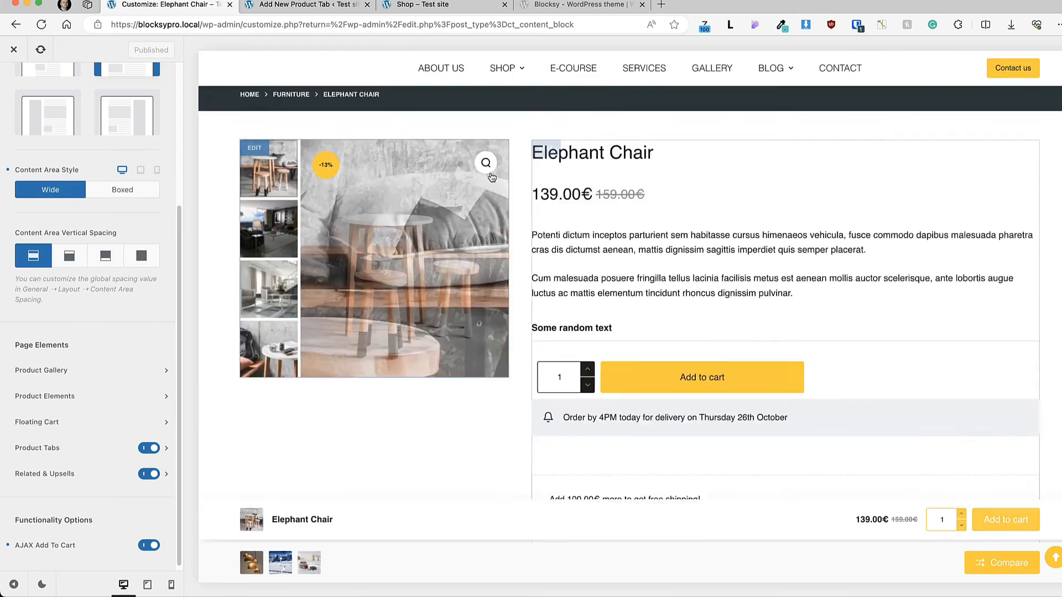
scroll(493, 177, "up", 2)
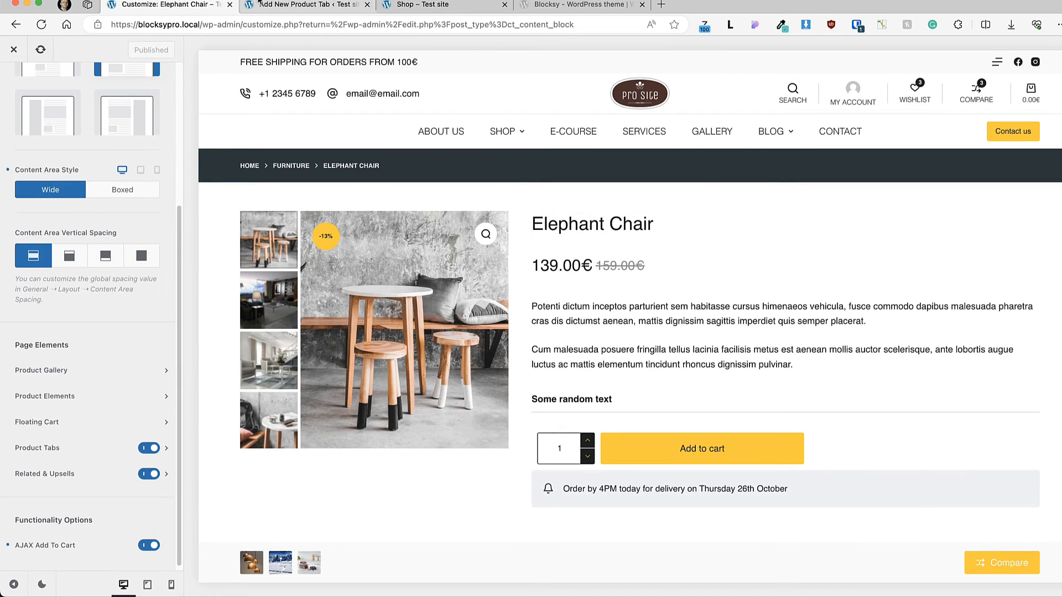
left_click(294, 7)
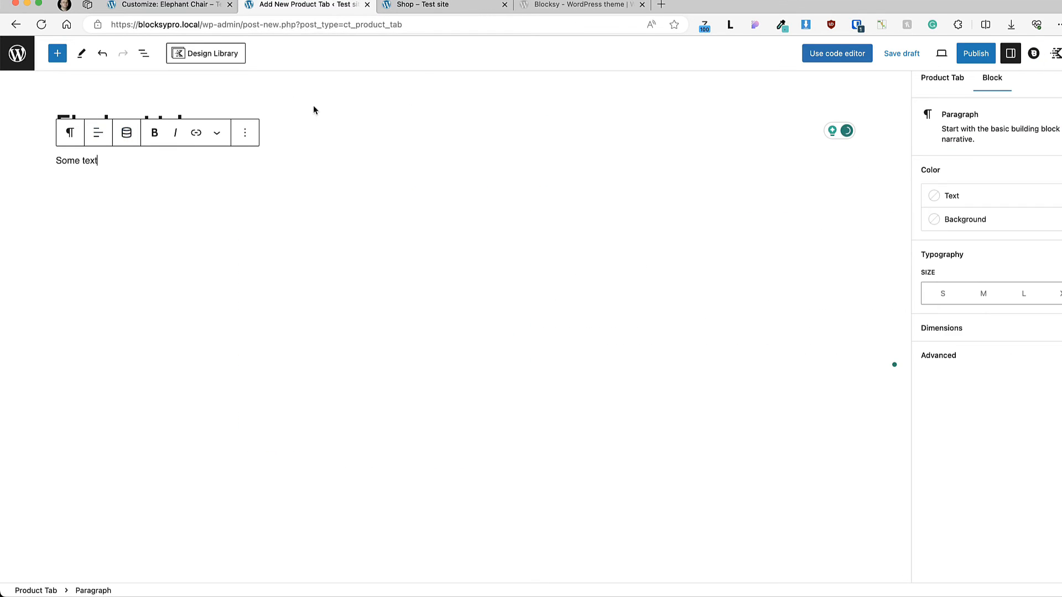
left_click(329, 117)
left_click(101, 162)
left_click(1034, 53)
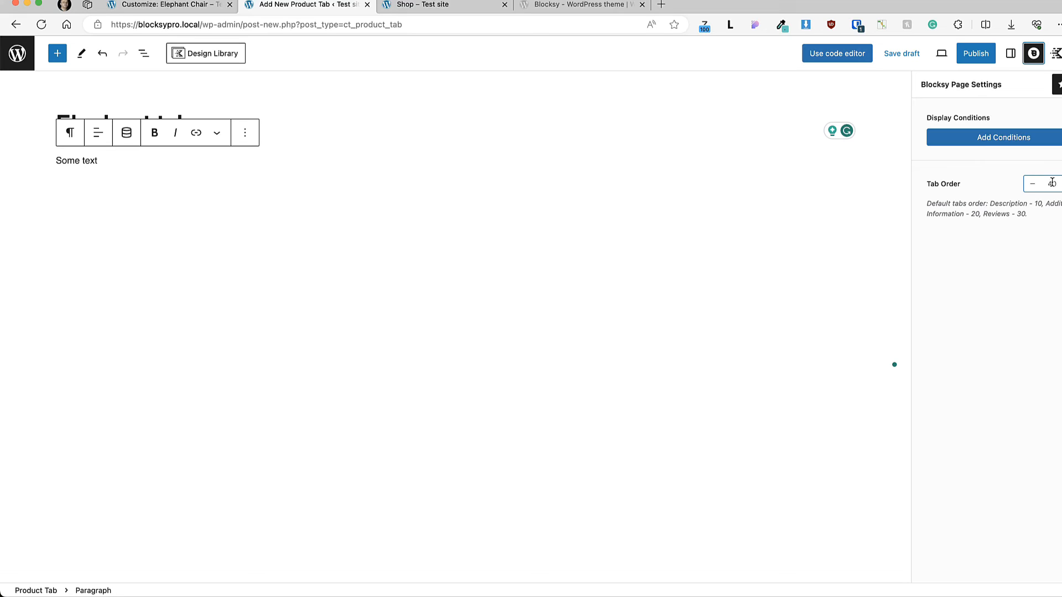
left_click_drag(1056, 182, 1046, 182)
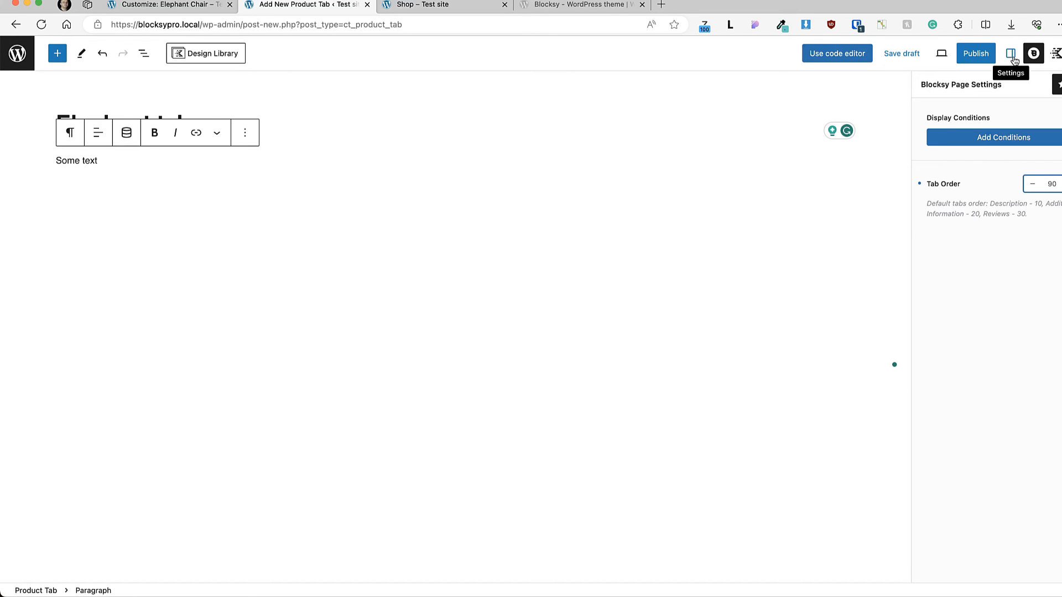
Step: Add a display condition that includes the Product ID Elephant Chair, save it and publish the product tab
left_click(963, 141)
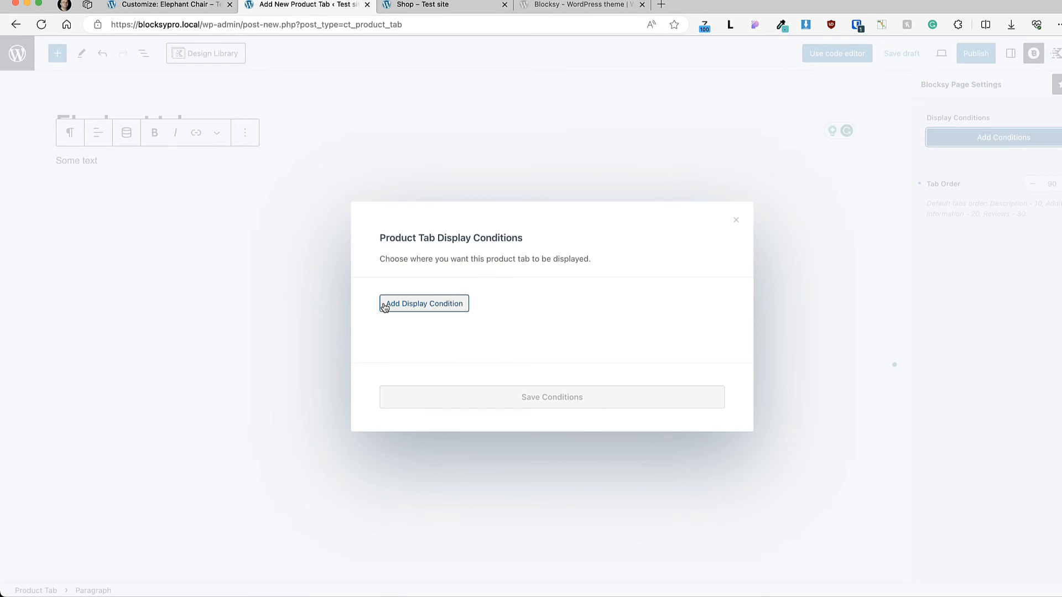
left_click(407, 306)
left_click(519, 297)
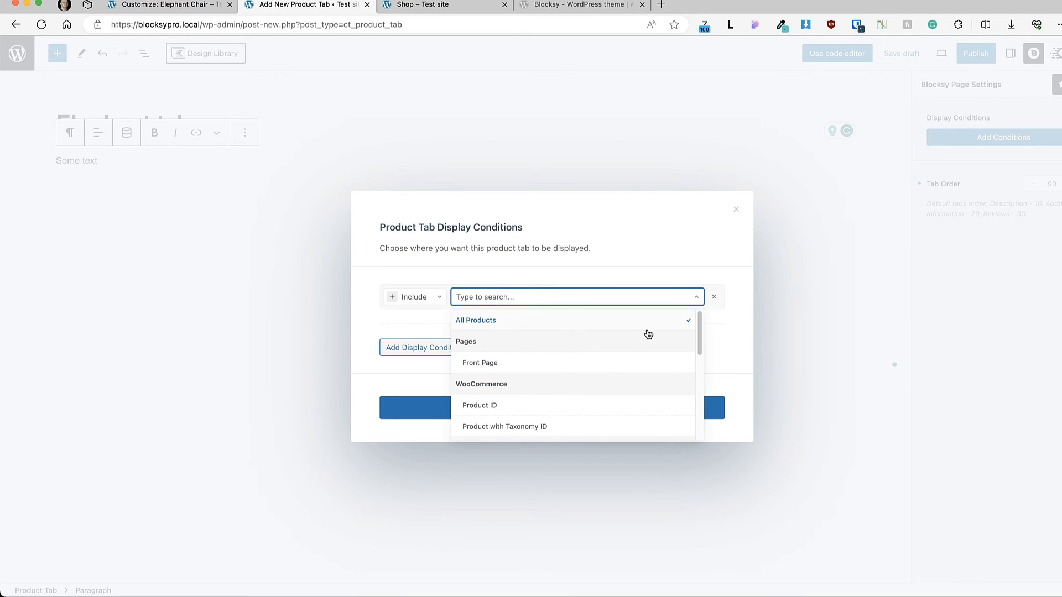
left_click_drag(700, 344, 692, 360)
left_click(513, 350)
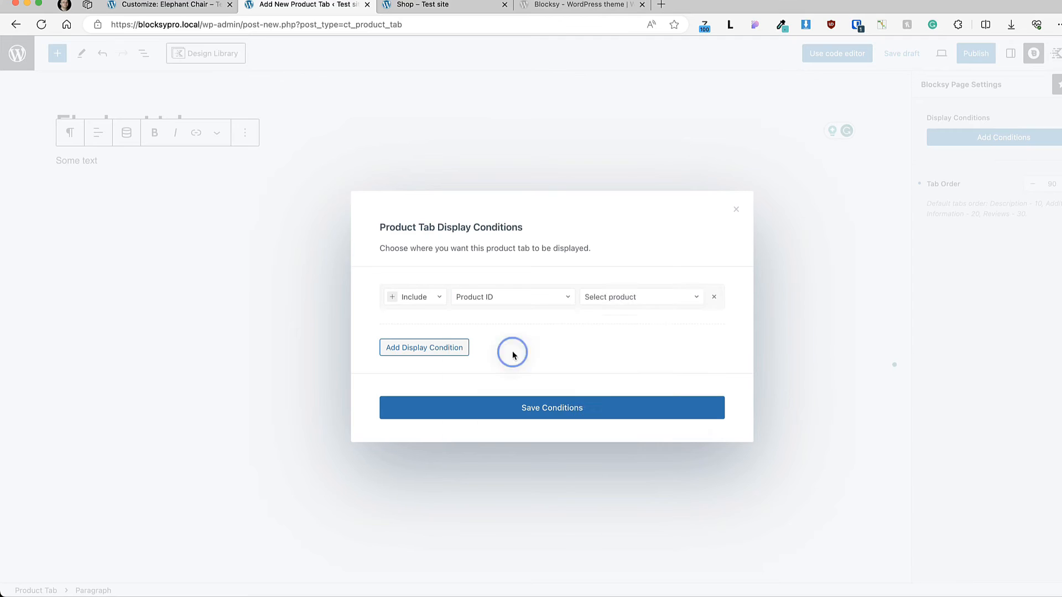
left_click(620, 298)
type("ele")
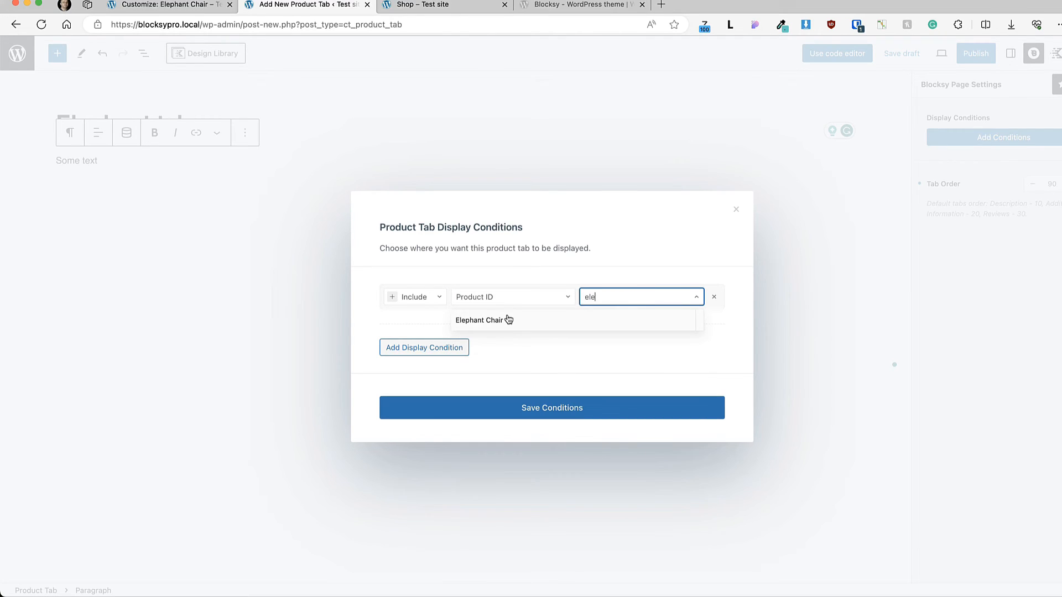
left_click(478, 320)
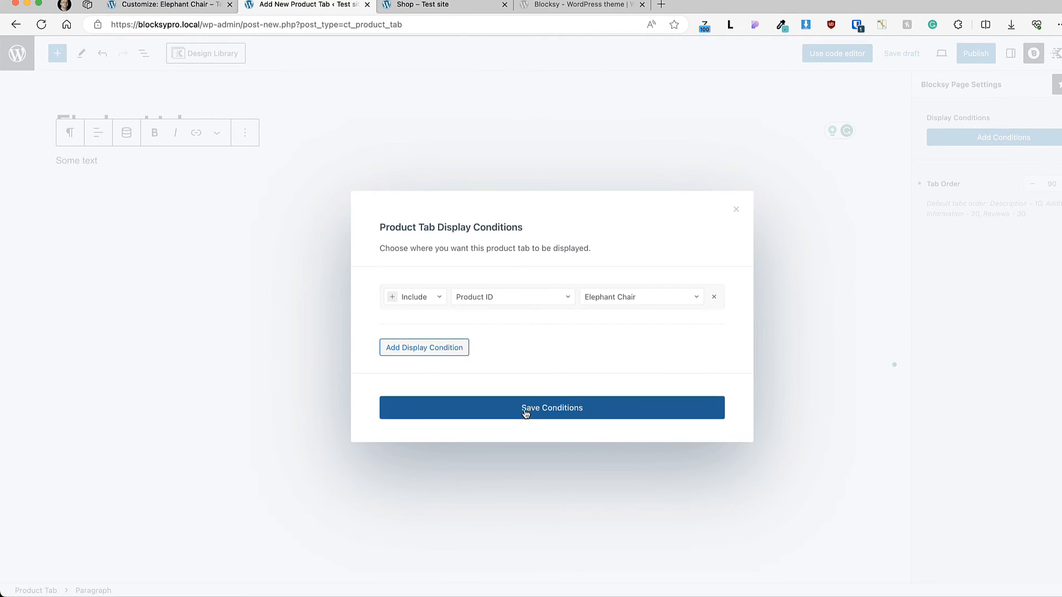
left_click(554, 410)
left_click(975, 53)
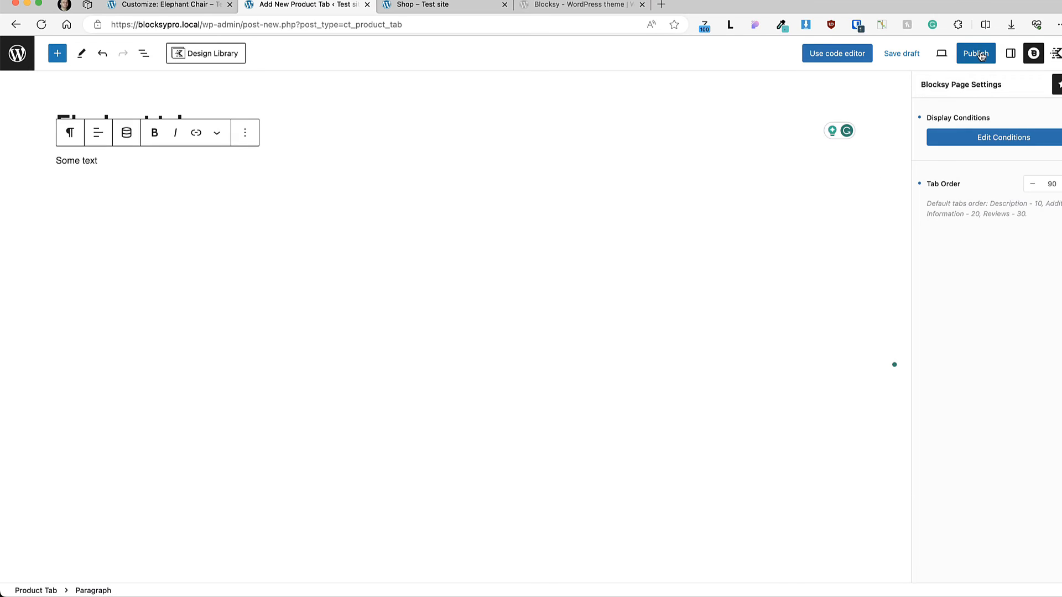
Step: Check on the live Elephant Chair and TECKIN Bedside Table Lamp pages where the Elephant tab is displayed
key("ctrl+Tab")
scroll(766, 288, "down", 4)
scroll(766, 287, "down", 5)
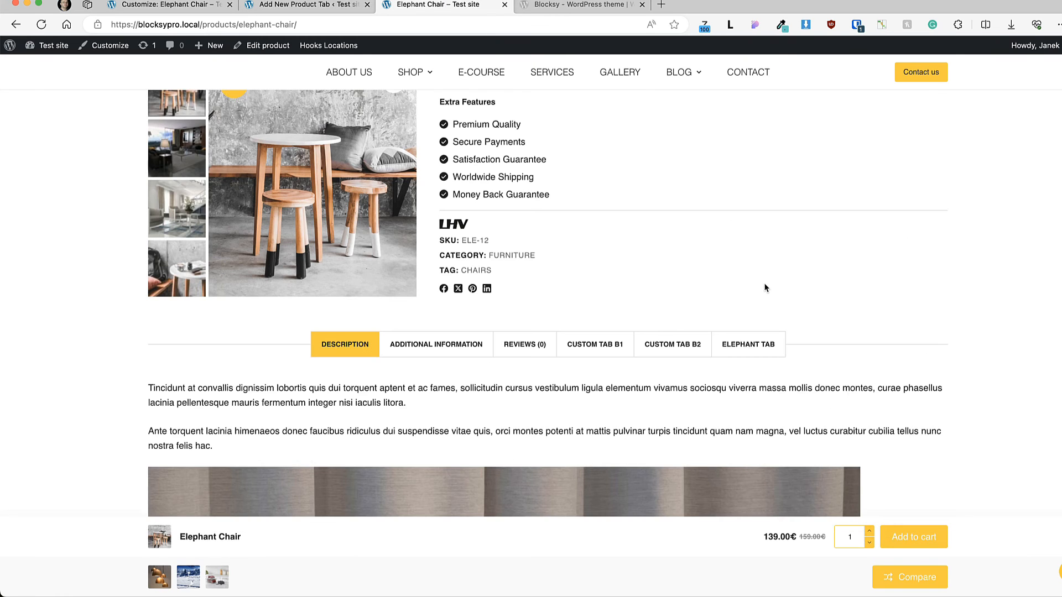
left_click(752, 254)
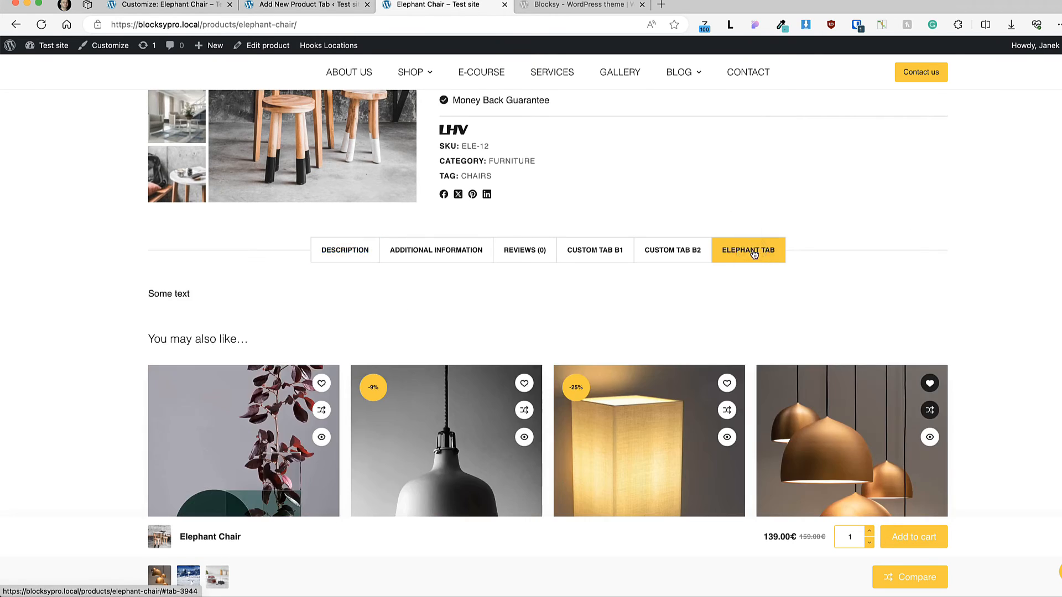
scroll(631, 368, "down", 4)
left_click(632, 300)
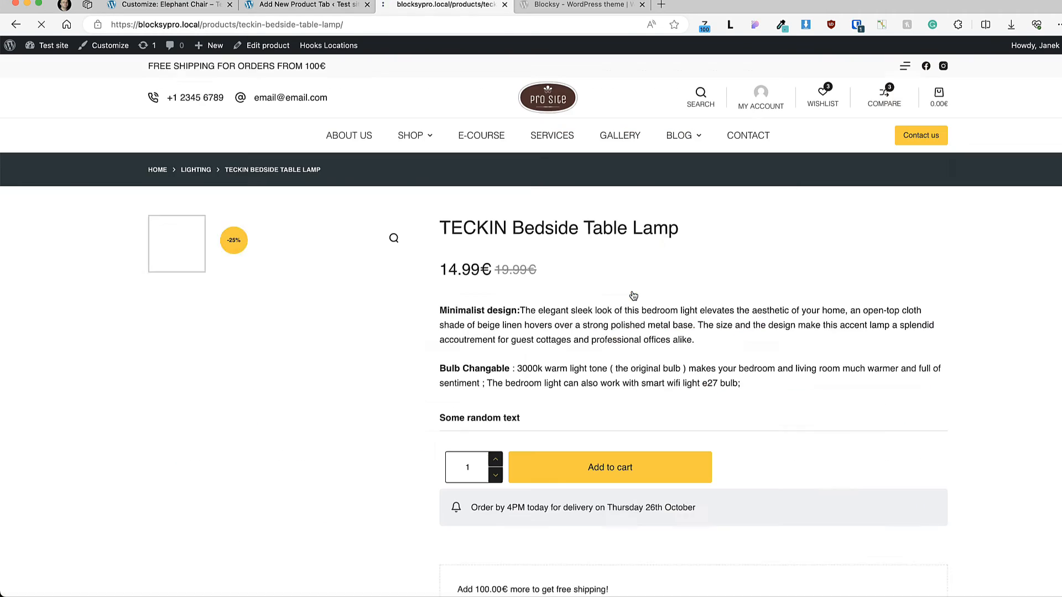
scroll(664, 321, "down", 5)
scroll(644, 357, "down", 8)
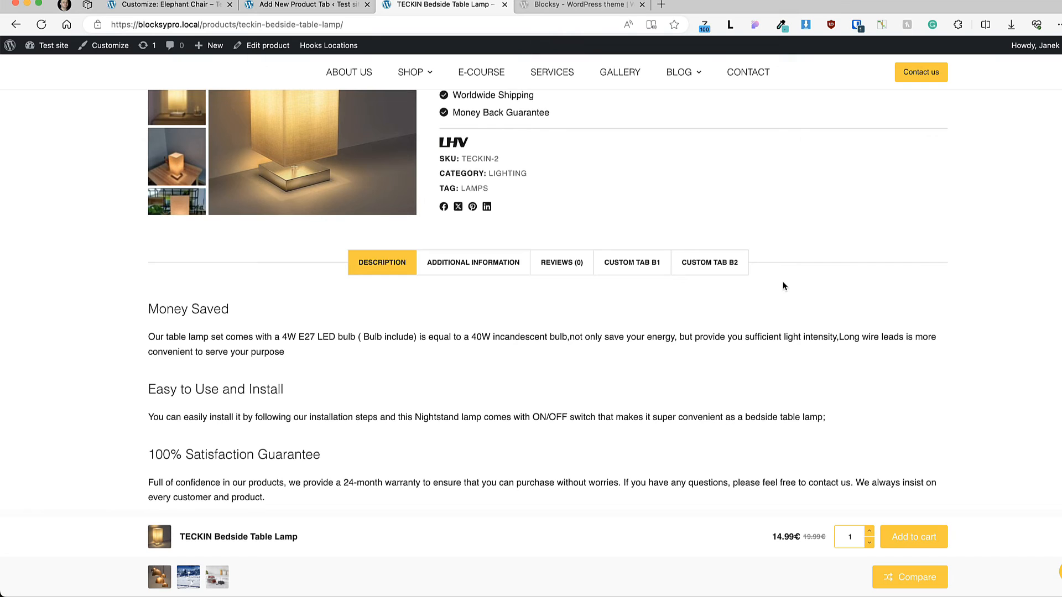
Step: Open the Product Tabs settings in the customizer, choose the Type 1 layout and publish it
left_click(142, 4)
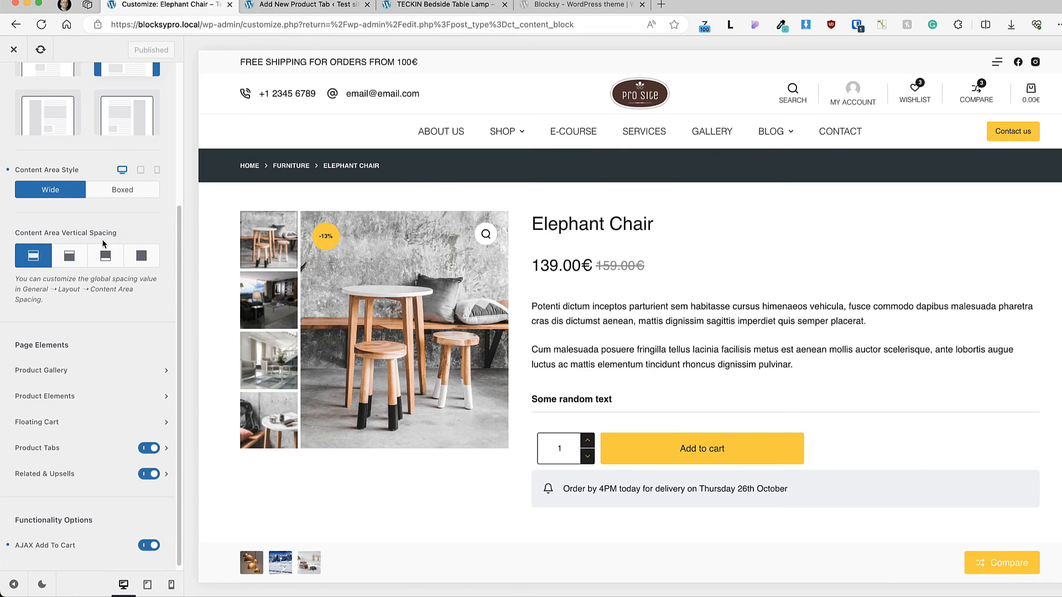
left_click(72, 446)
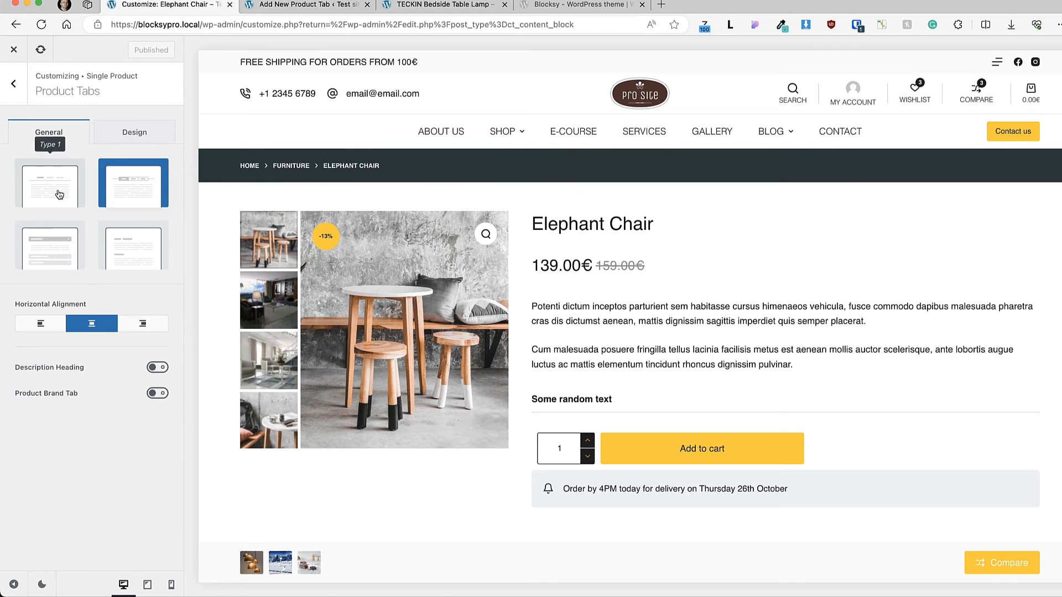
scroll(848, 257, "down", 10)
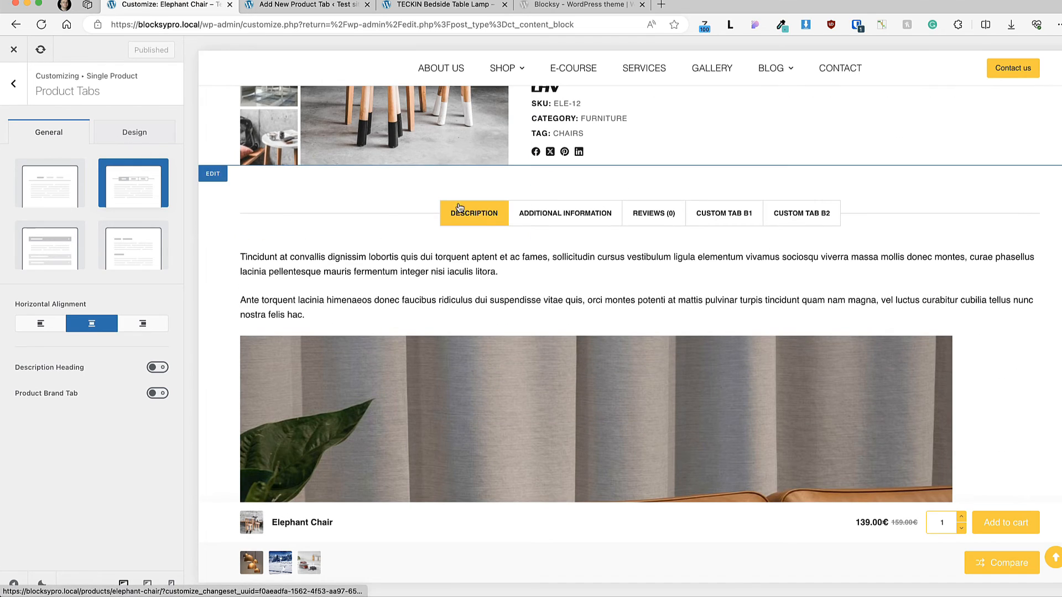
left_click(59, 196)
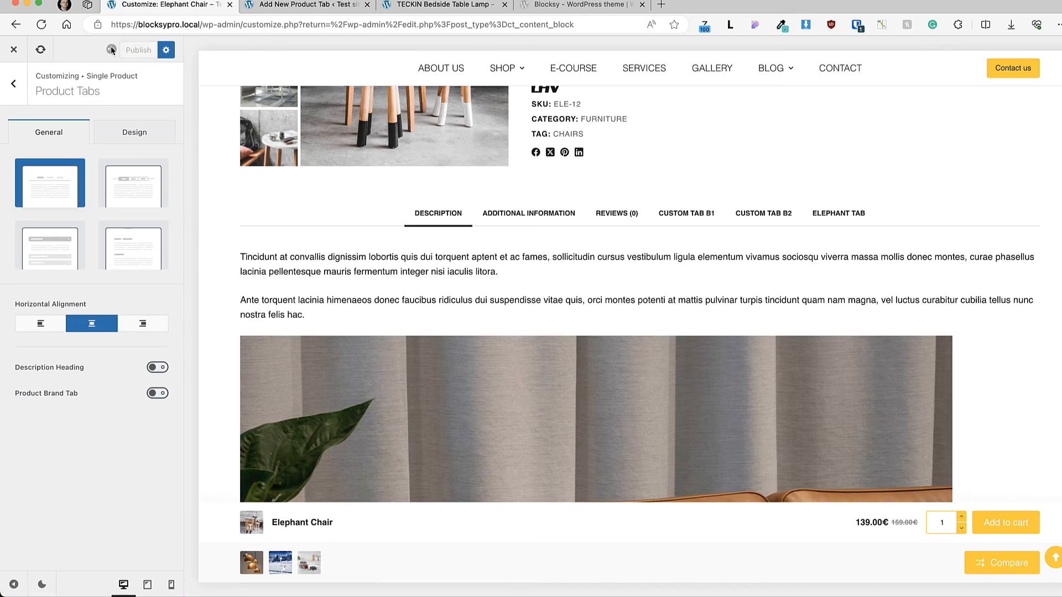
Step: Switch the product tabs to the Type 3 accordion layout and expand Additional Information in the preview
left_click(57, 255)
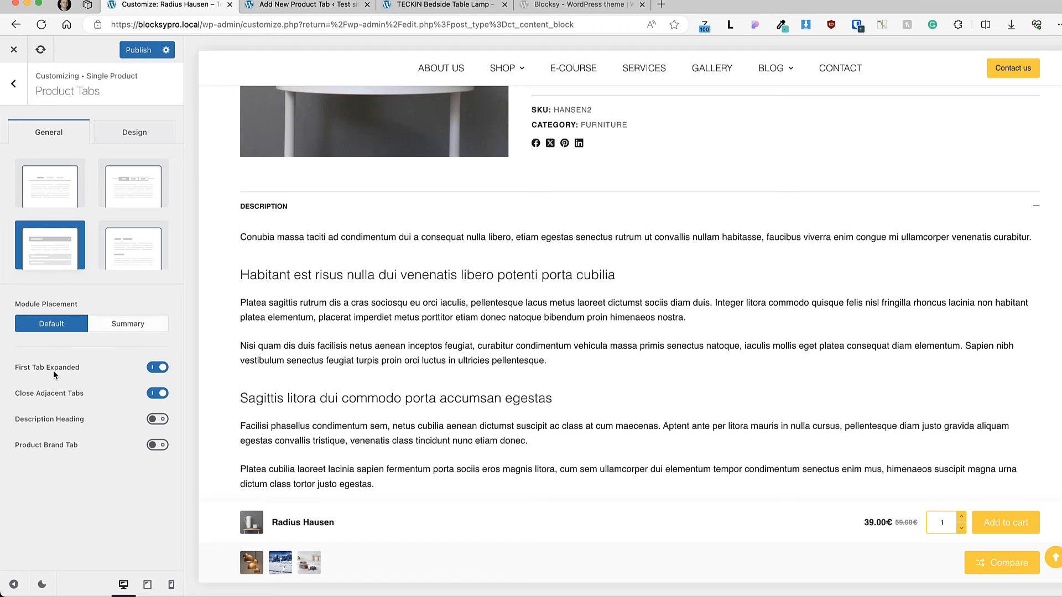
scroll(875, 257, "down", 5)
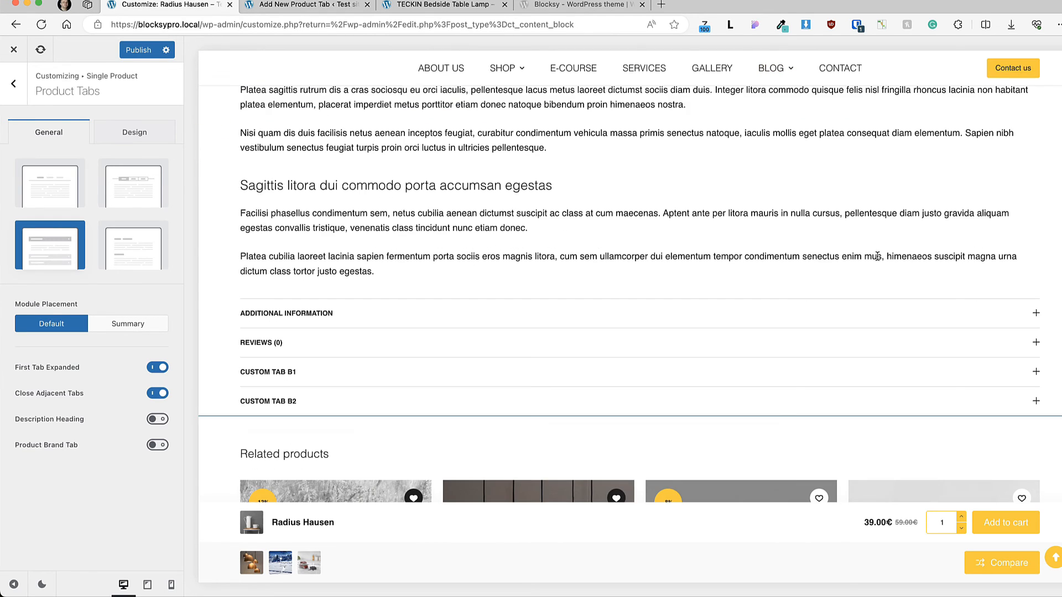
left_click(1035, 313)
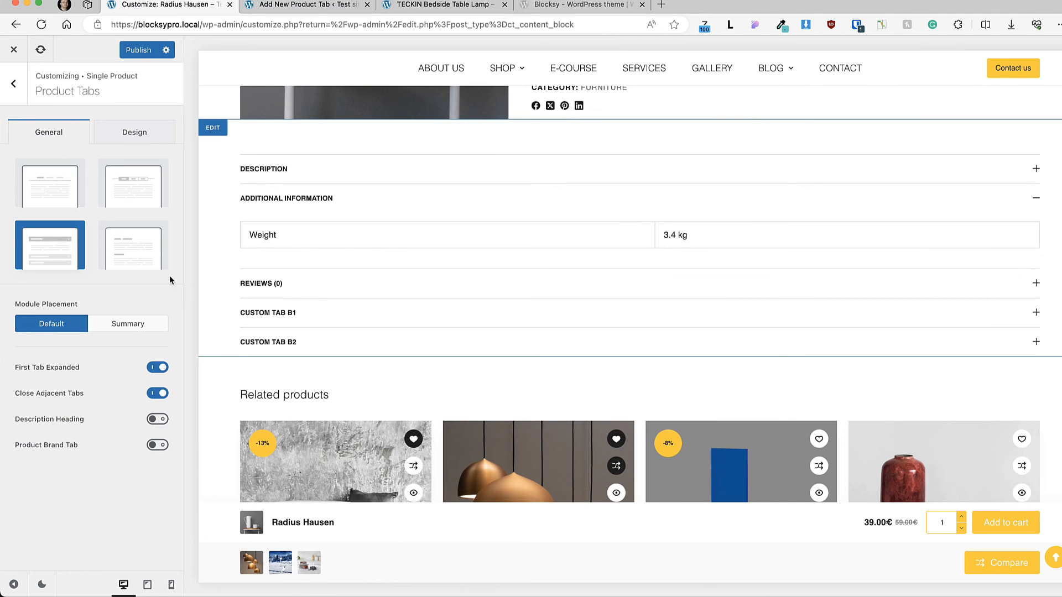
Step: Turn off First Tab Expanded and test opening and closing the Description tab in the preview
left_click(157, 367)
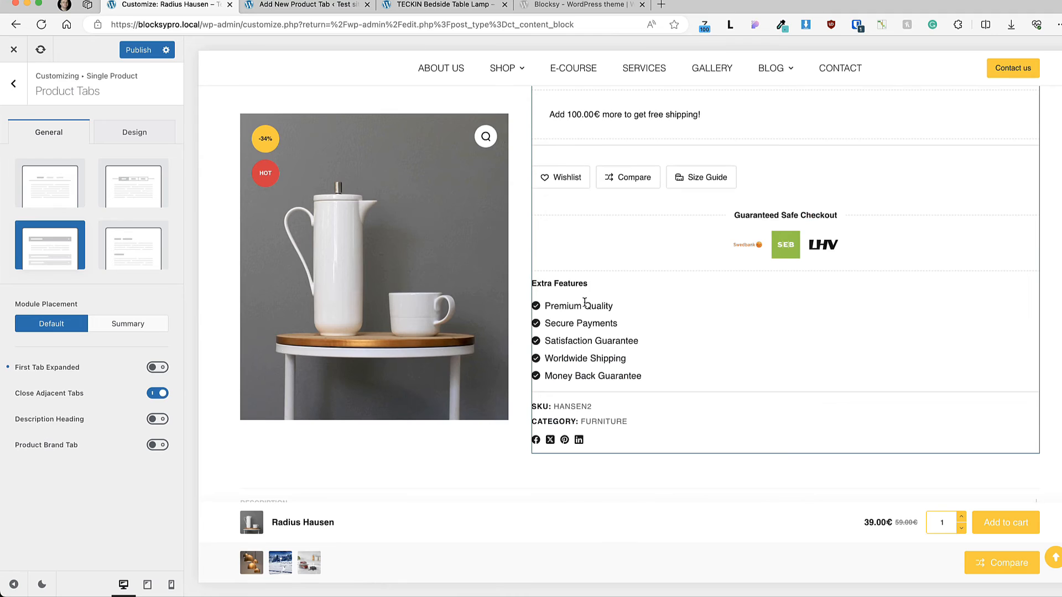
scroll(582, 303, "down", 6)
scroll(581, 304, "up", 4)
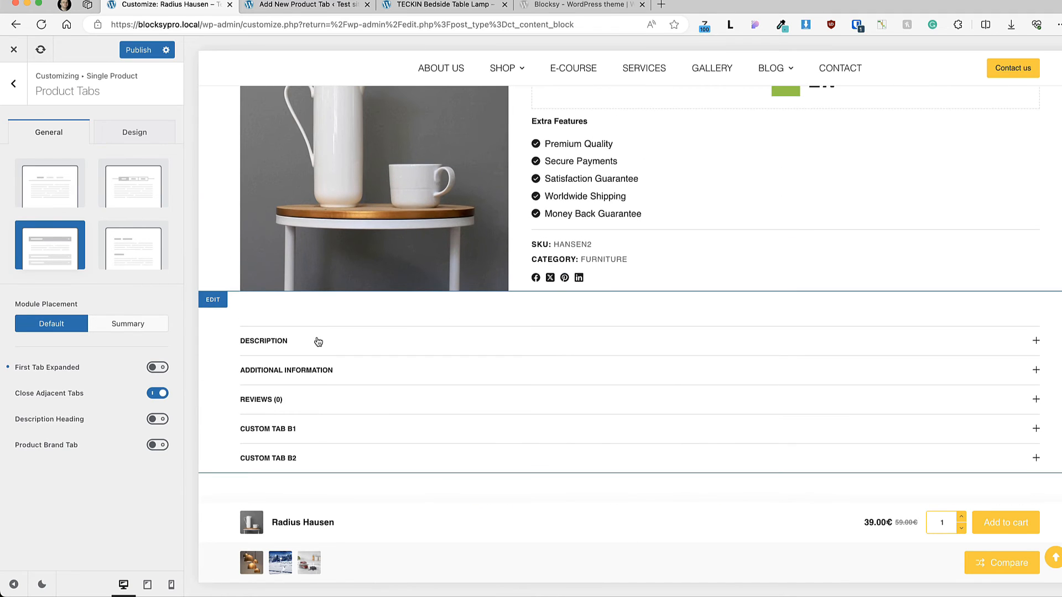
left_click(1036, 341)
left_click(1038, 342)
Step: Try the Type 4 layout for the product tabs and return to Type 3
left_click(128, 250)
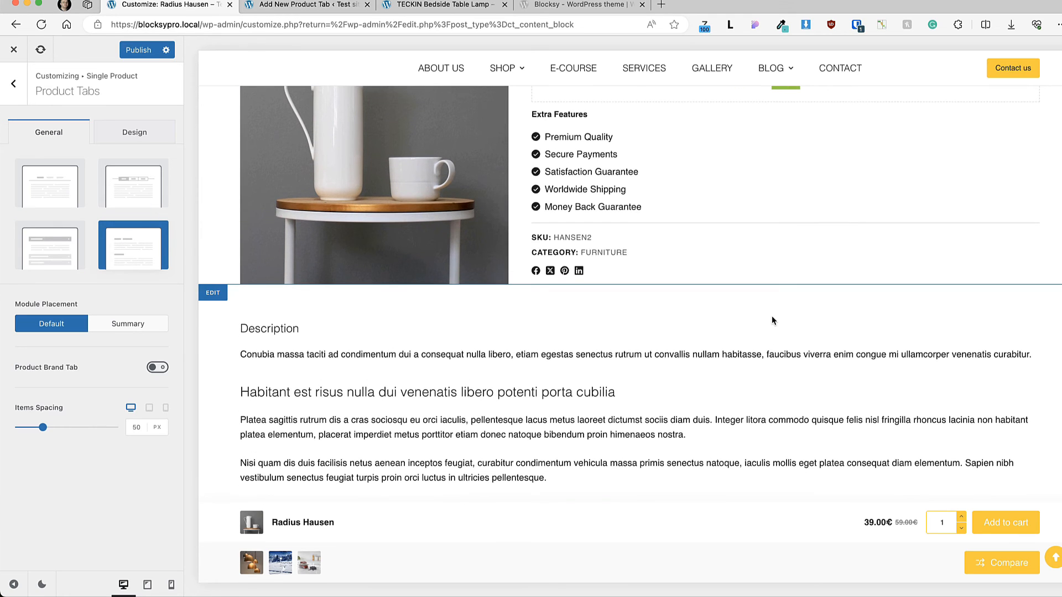
left_click(52, 247)
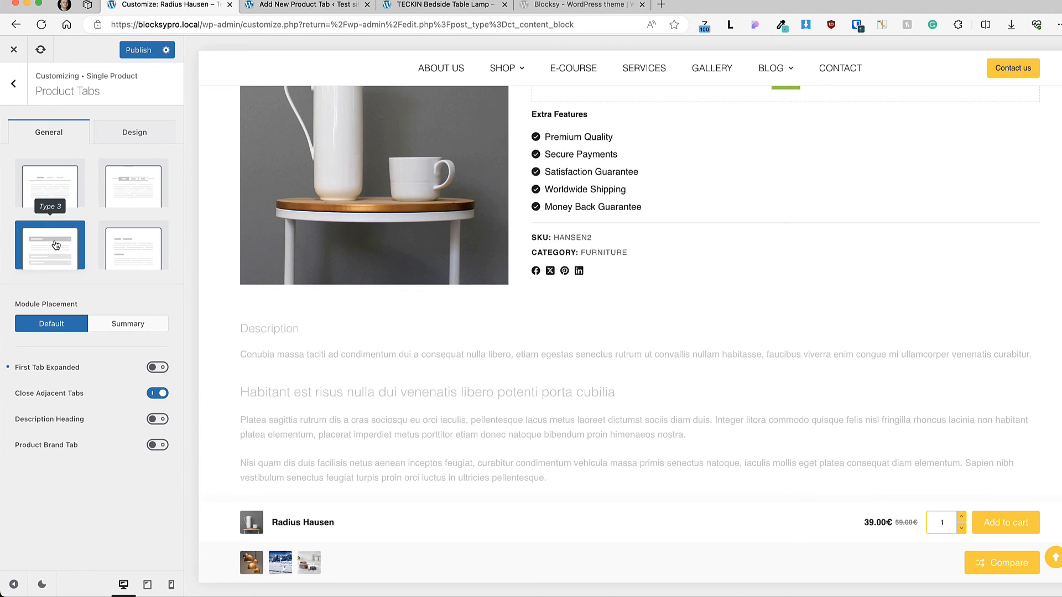
Step: Set the product tabs' Module Placement to Summary and publish the changes
left_click(138, 325)
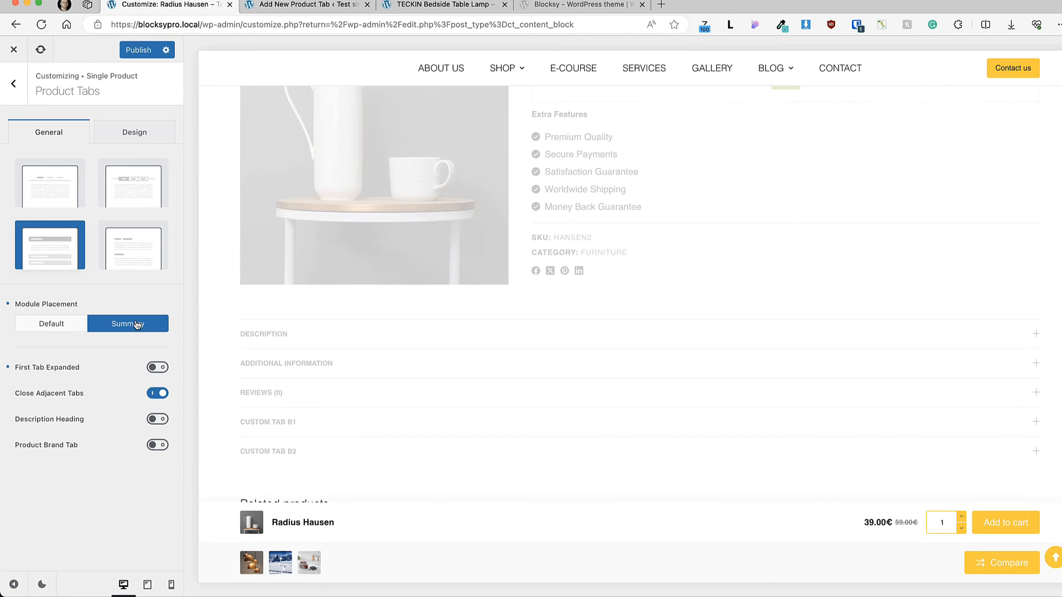
scroll(709, 227, "up", 5)
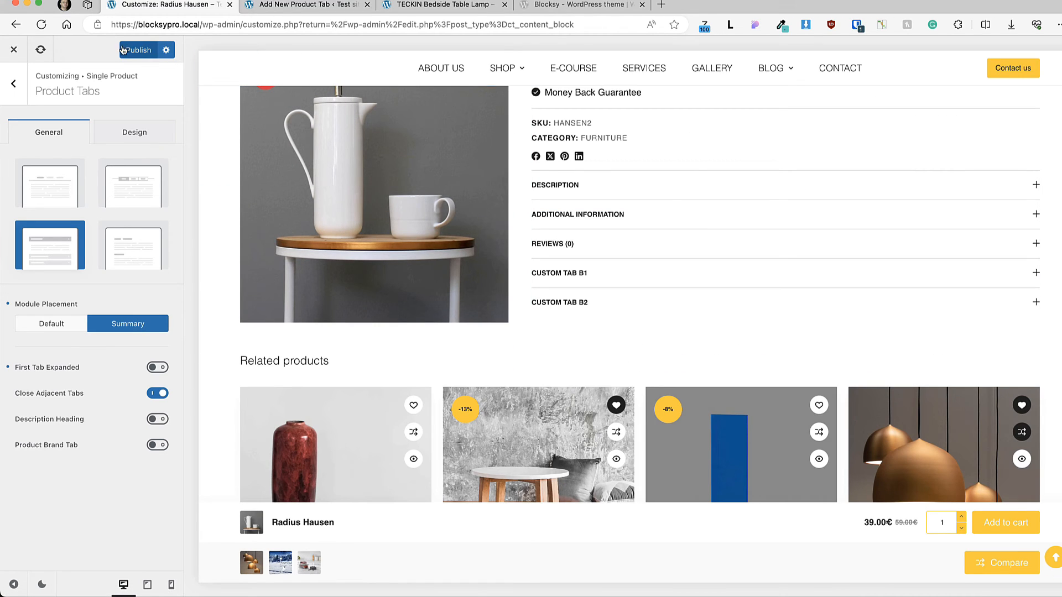
left_click(136, 50)
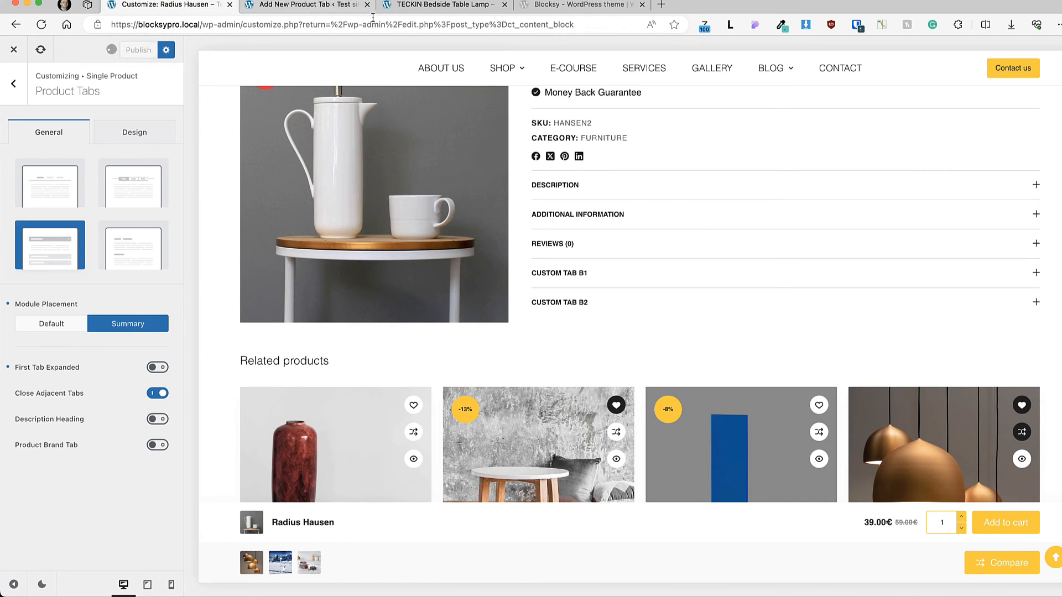
Step: Reload the TECKIN Bedside Table Lamp product page and examine the product tabs placed in its summary
left_click(414, 5)
left_click(41, 25)
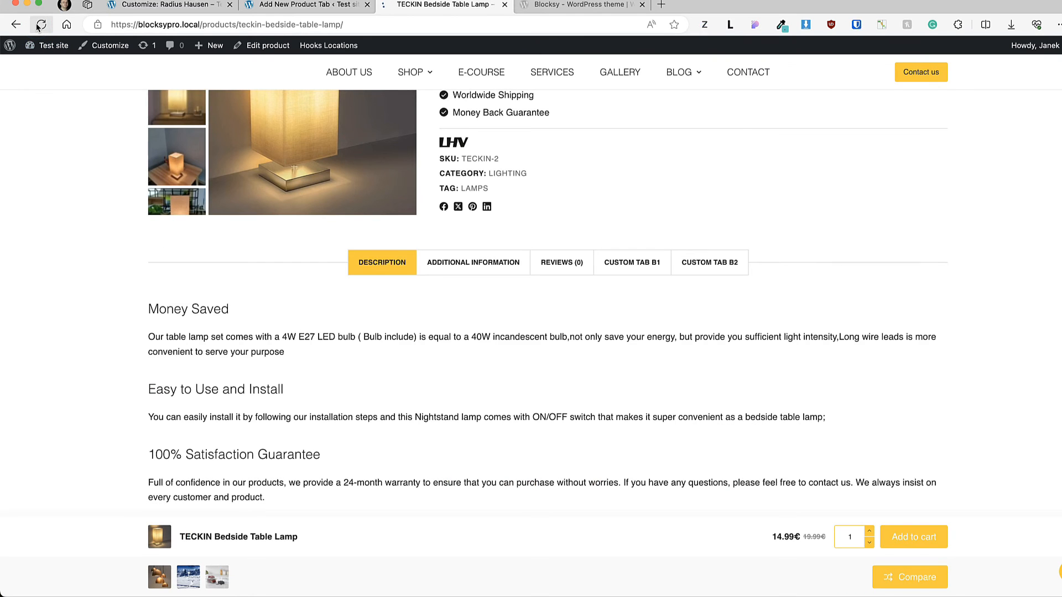
scroll(158, 257, "up", 10)
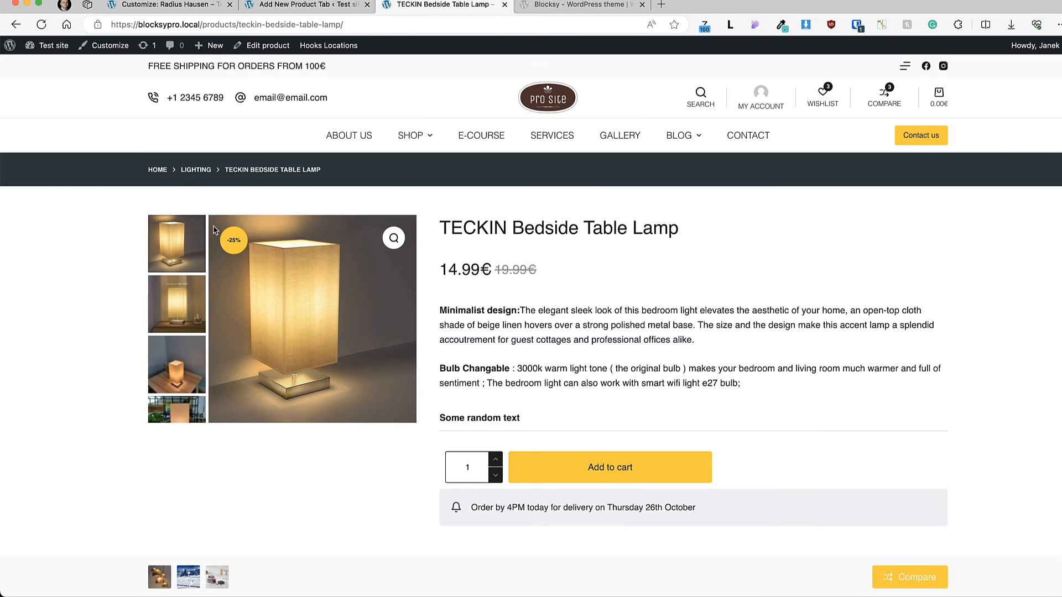
scroll(608, 266, "down", 8)
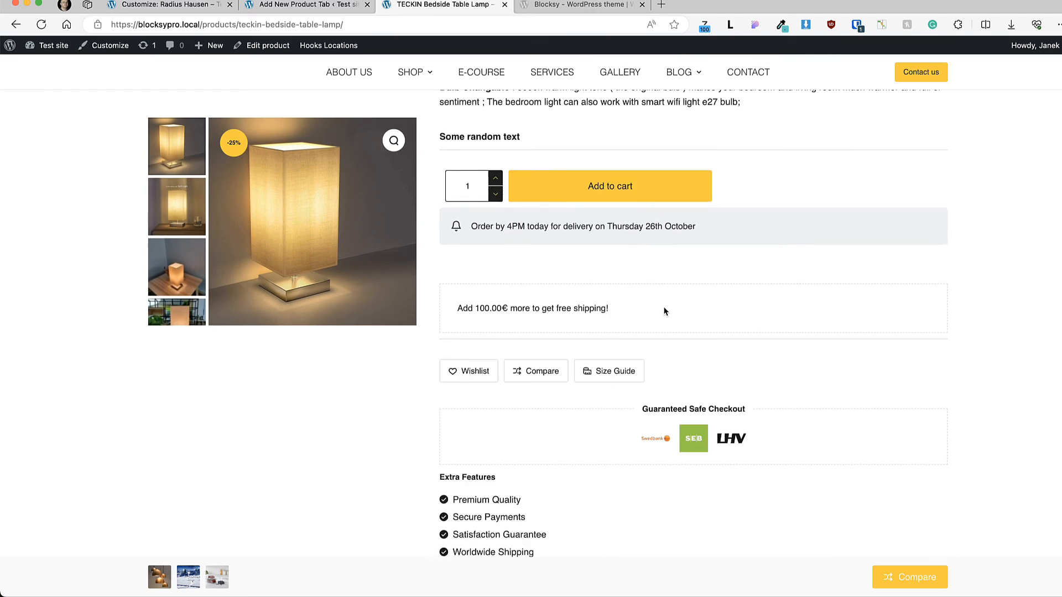
scroll(657, 302, "down", 4)
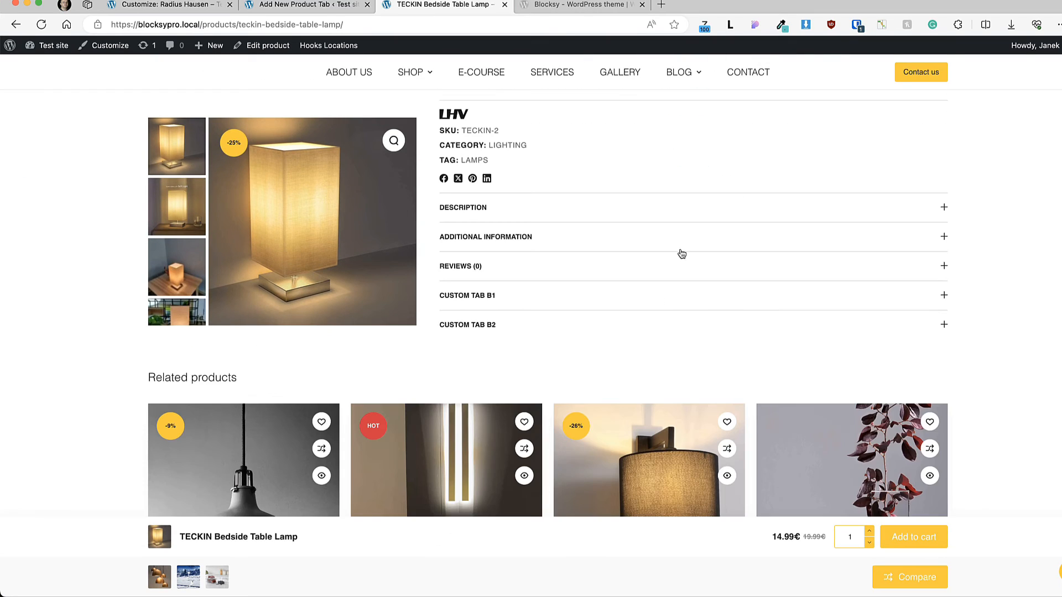
Step: Test opening and closing the Description, Additional Information and Reviews accordion tabs on the live product page
left_click(944, 207)
left_click(944, 207)
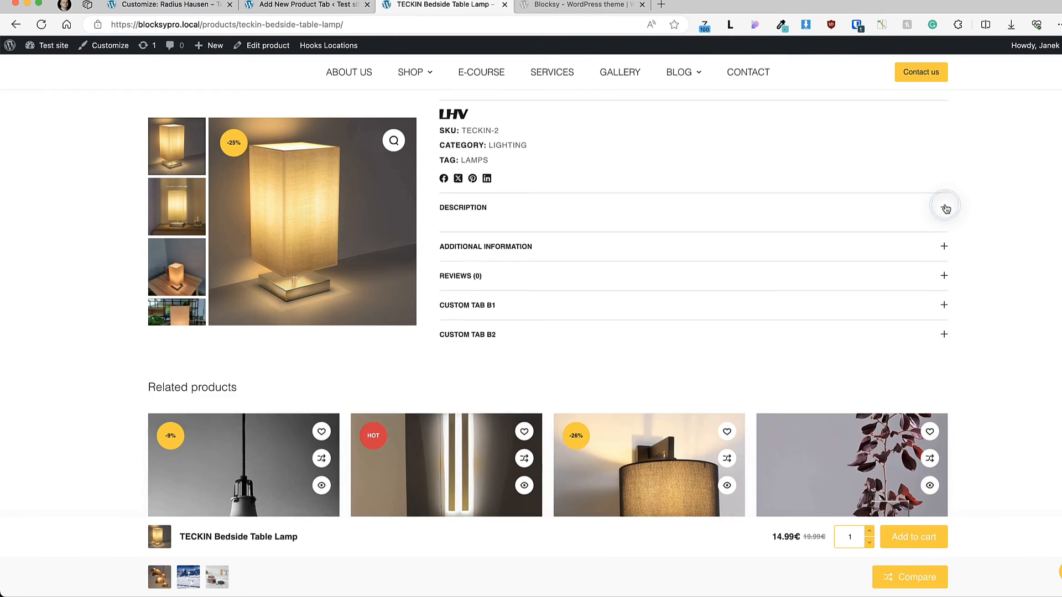
left_click(943, 237)
left_click(943, 238)
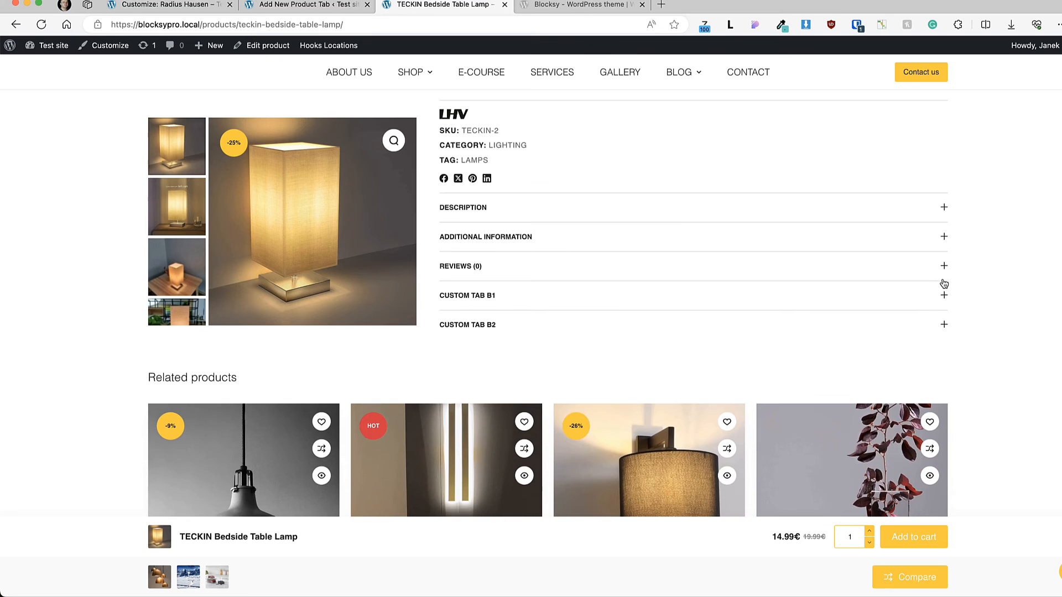
left_click(943, 267)
left_click(943, 269)
Step: Return to the customizer and show the Product Tabs general and design options
left_click(155, 5)
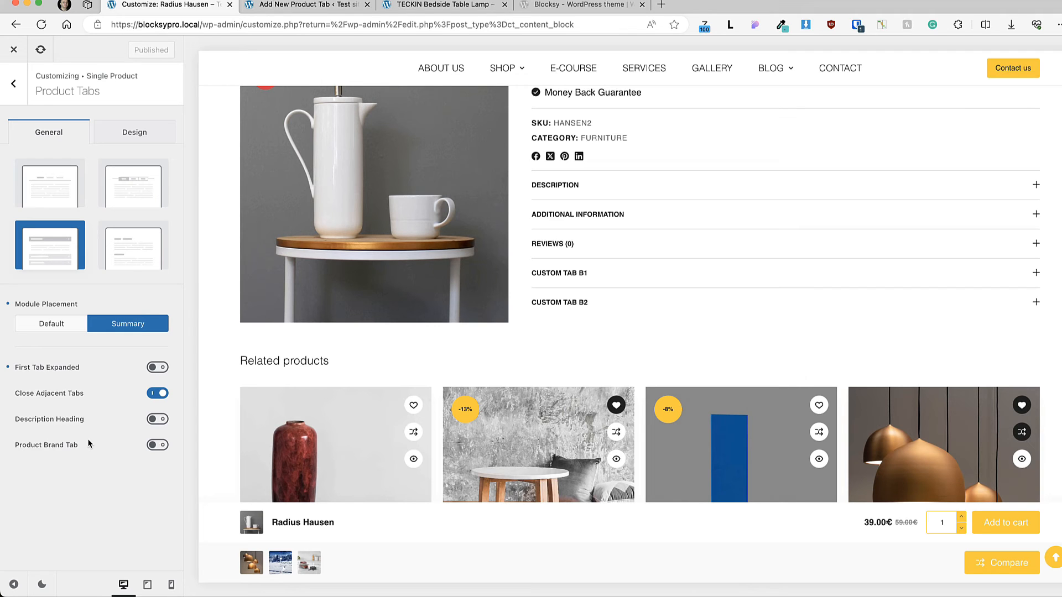
scroll(332, 360, "down", 4)
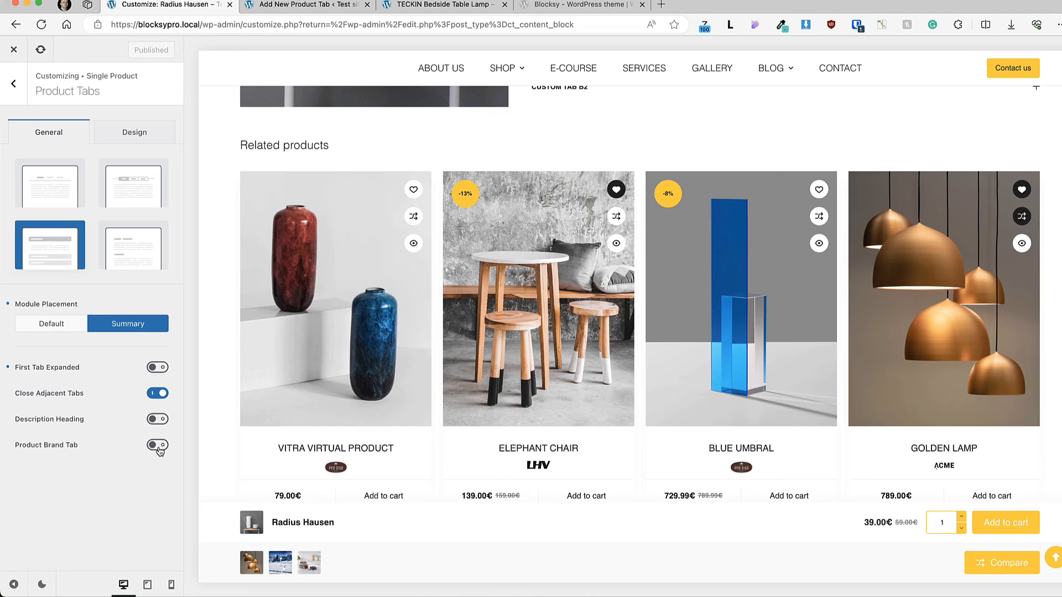
left_click(137, 135)
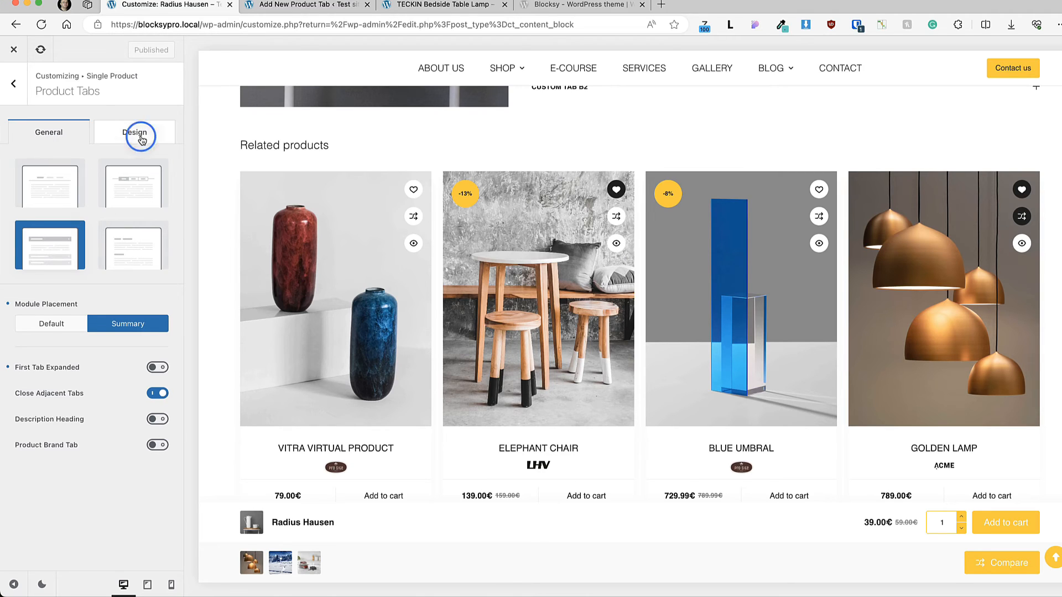
Step: Open the Related & Upsells settings of Single Product and examine the related products section in the preview
left_click(13, 83)
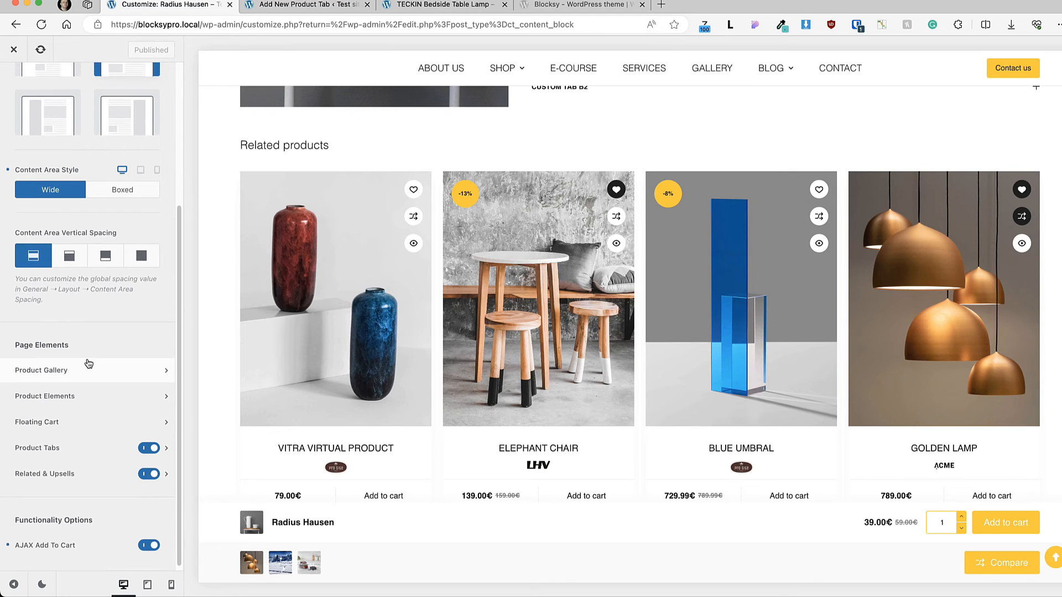
scroll(321, 358, "down", 1)
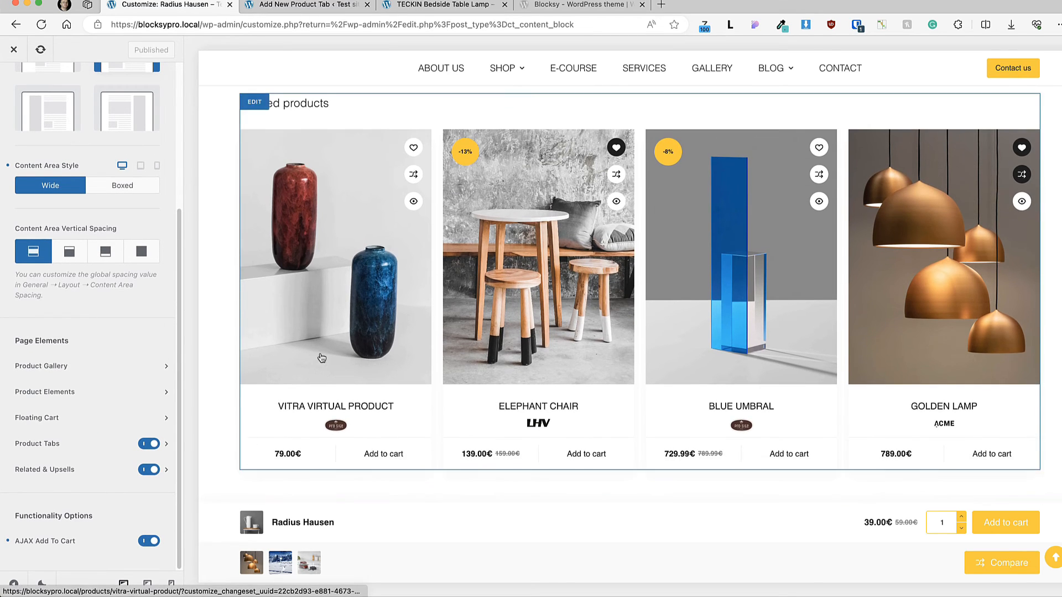
left_click(61, 470)
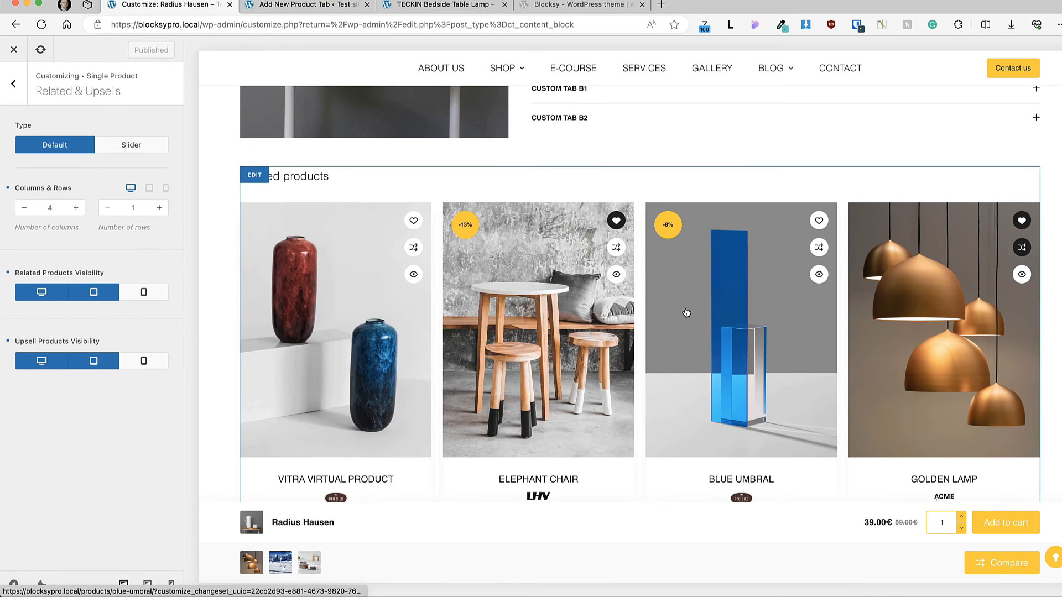
scroll(698, 324, "down", 5)
scroll(698, 323, "up", 3)
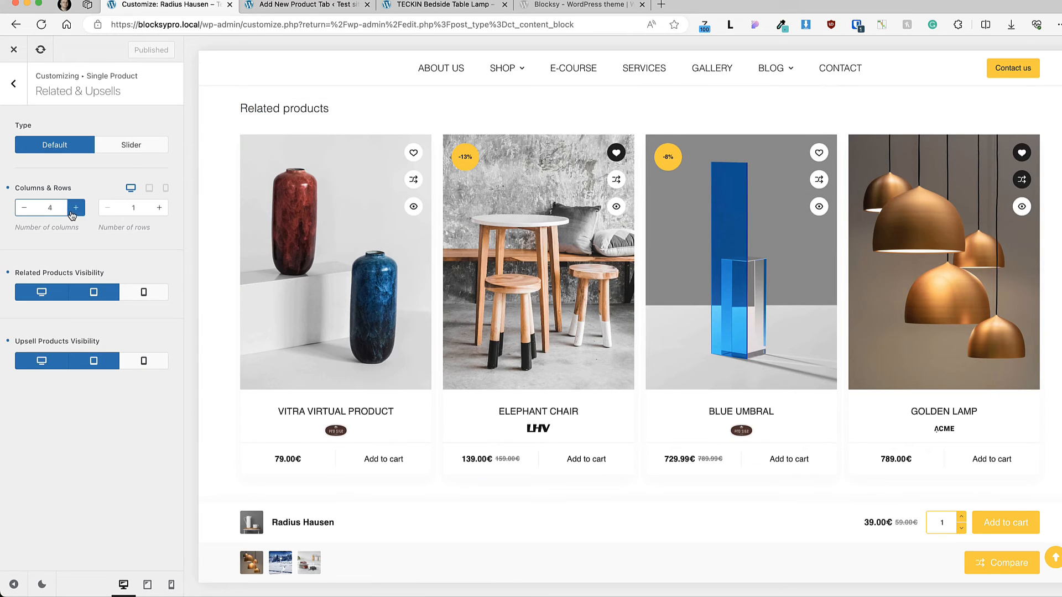
Step: Set the Related & Upsells type to Slider, try two and three columns while advancing the slides, and return to four columns
left_click(147, 145)
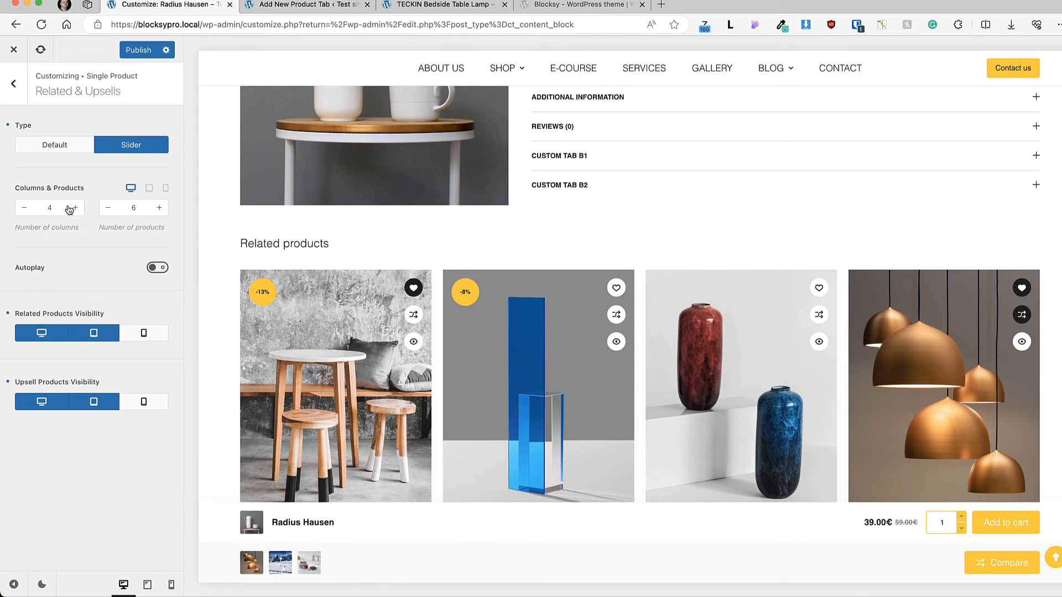
left_click(24, 208)
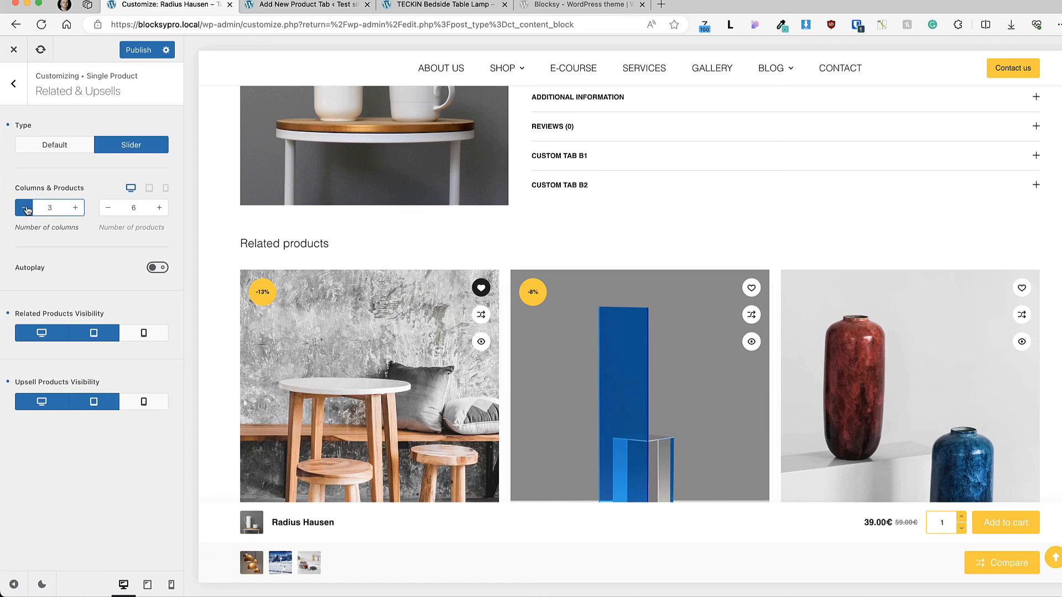
left_click(25, 208)
scroll(795, 277, "down", 2)
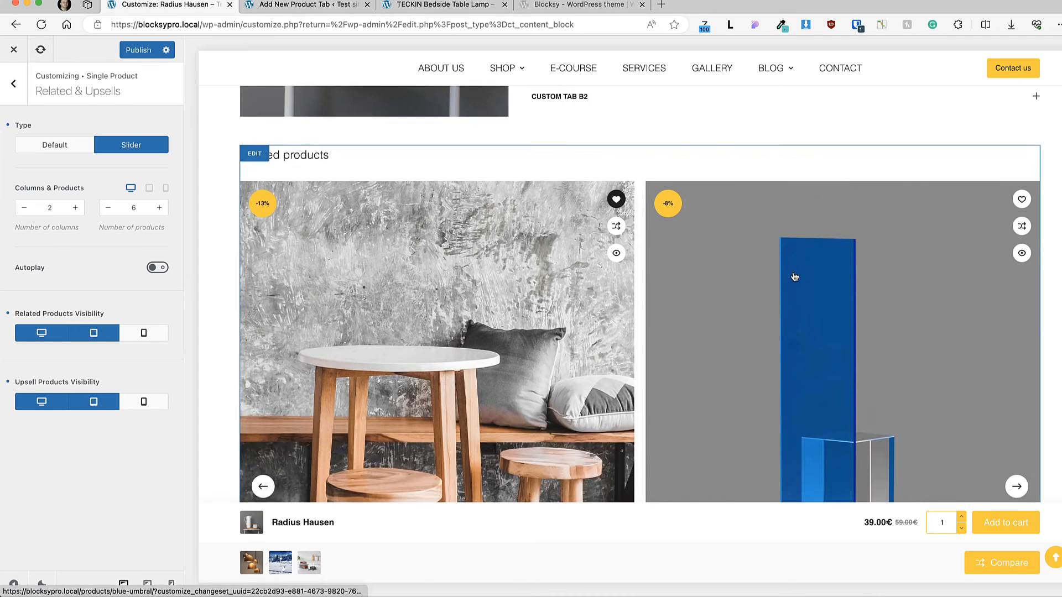
scroll(795, 276, "down", 3)
left_click(1018, 341)
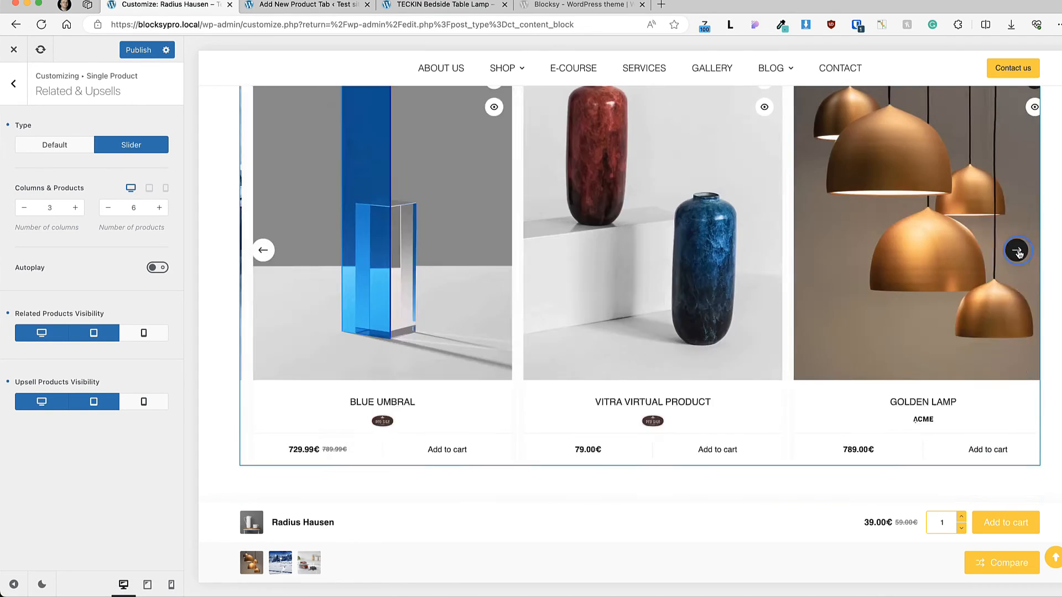
left_click(1019, 252)
left_click(75, 207)
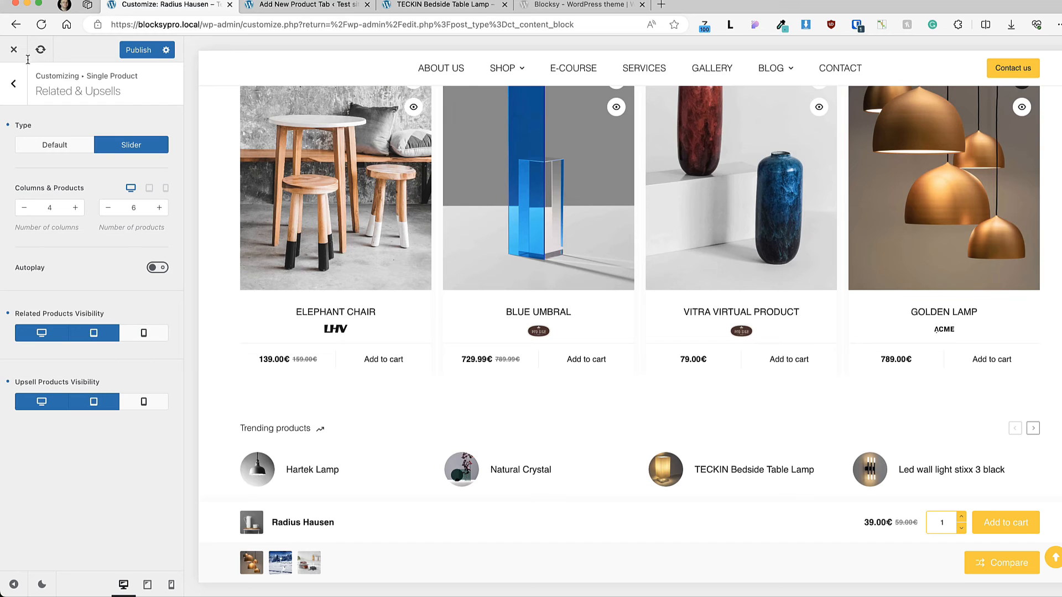
Step: Test AJAX Add To Cart by adding the lamp to the cart on its live product page, and close the cart panel
left_click(14, 83)
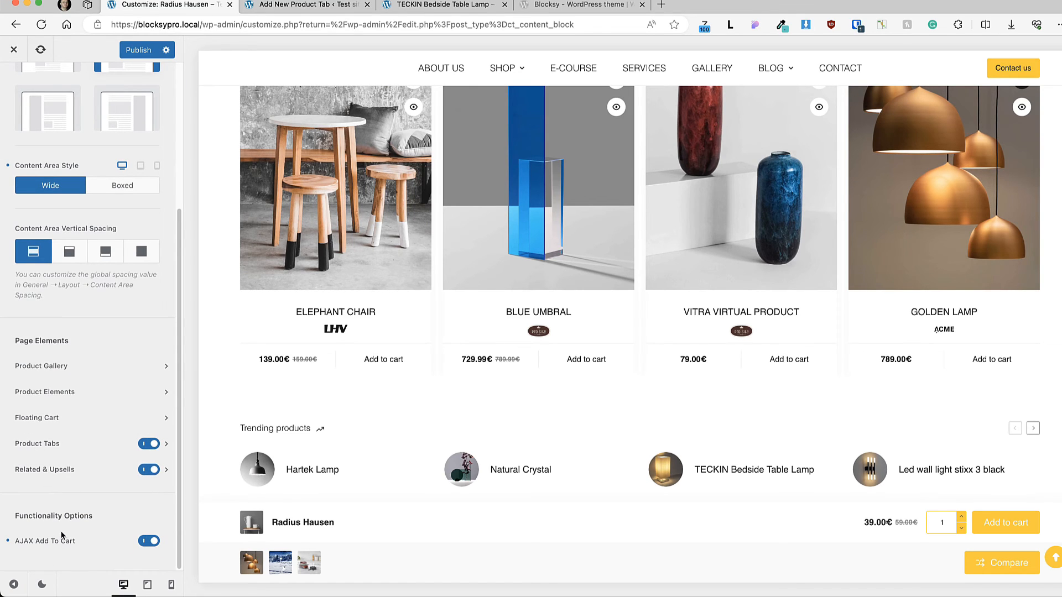
left_click(437, 5)
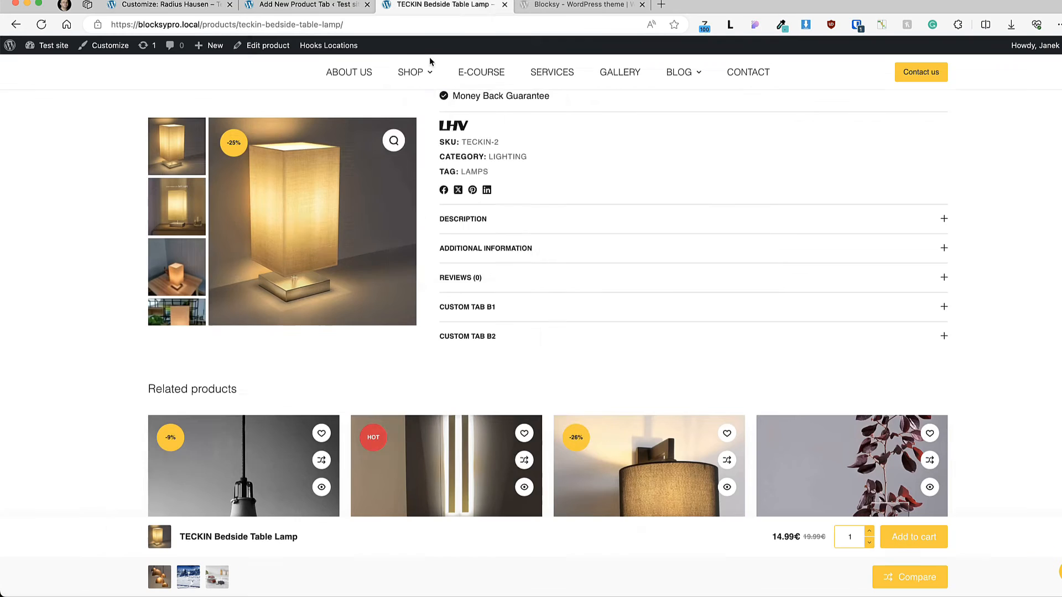
scroll(608, 262, "up", 8)
left_click(606, 310)
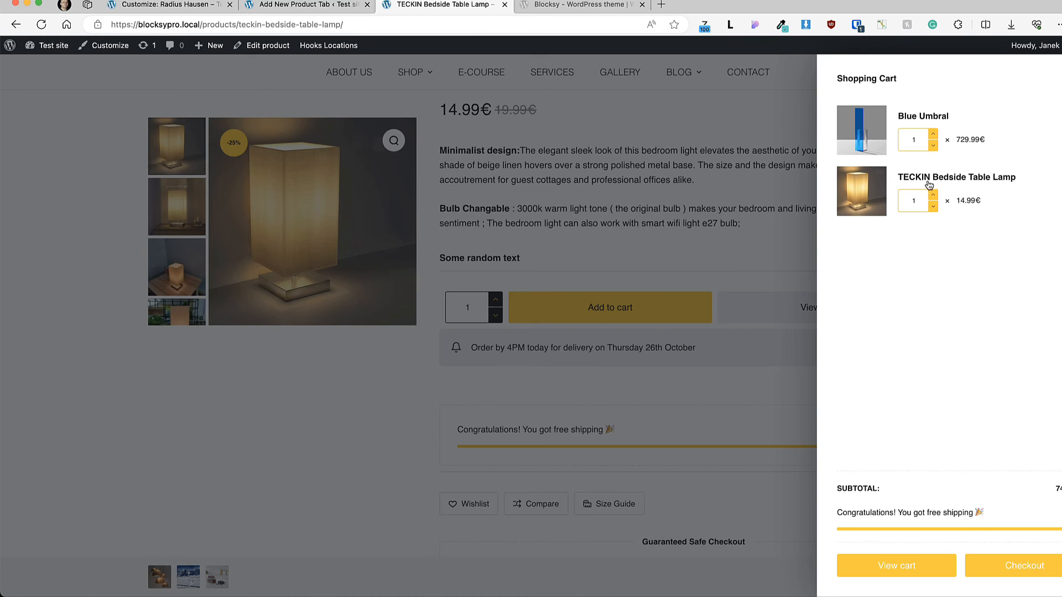
left_click(1048, 95)
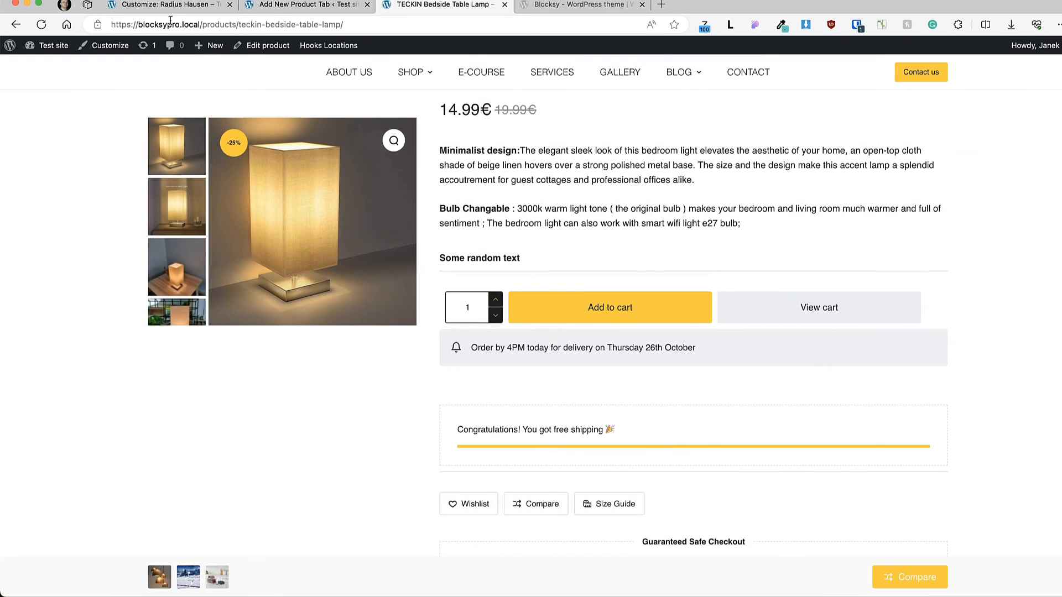
Step: Publish the Single Product changes in the customizer and return to the main list of customizer sections
left_click(169, 6)
scroll(83, 365, "up", 4)
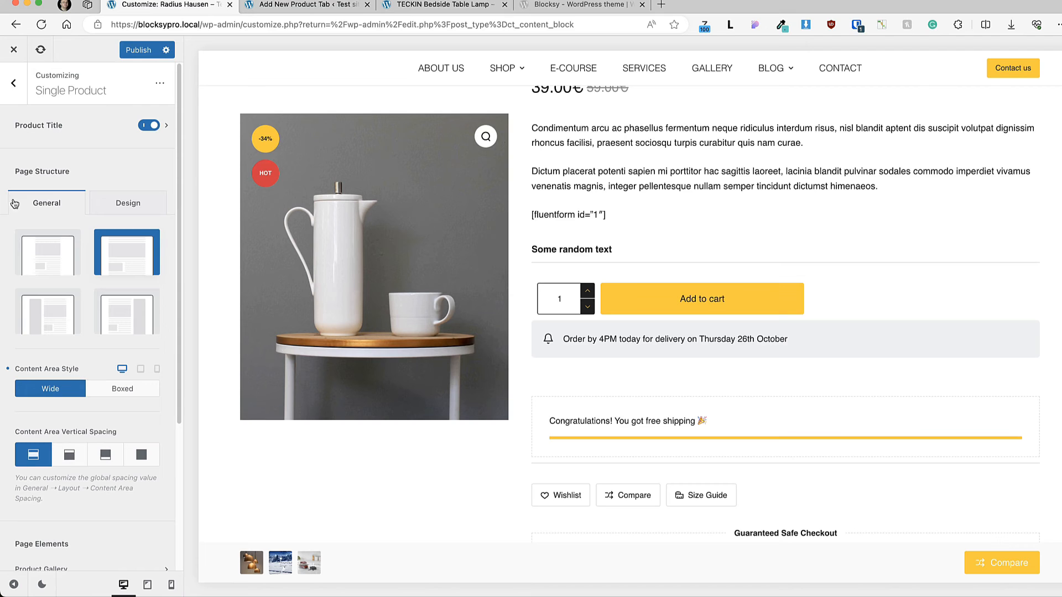
left_click(154, 53)
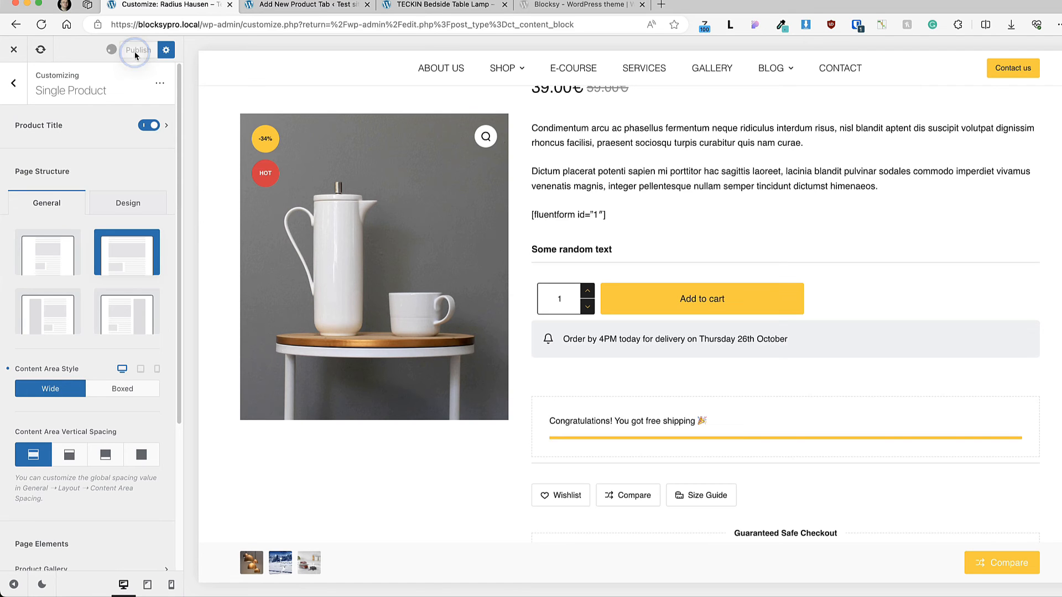
left_click(14, 84)
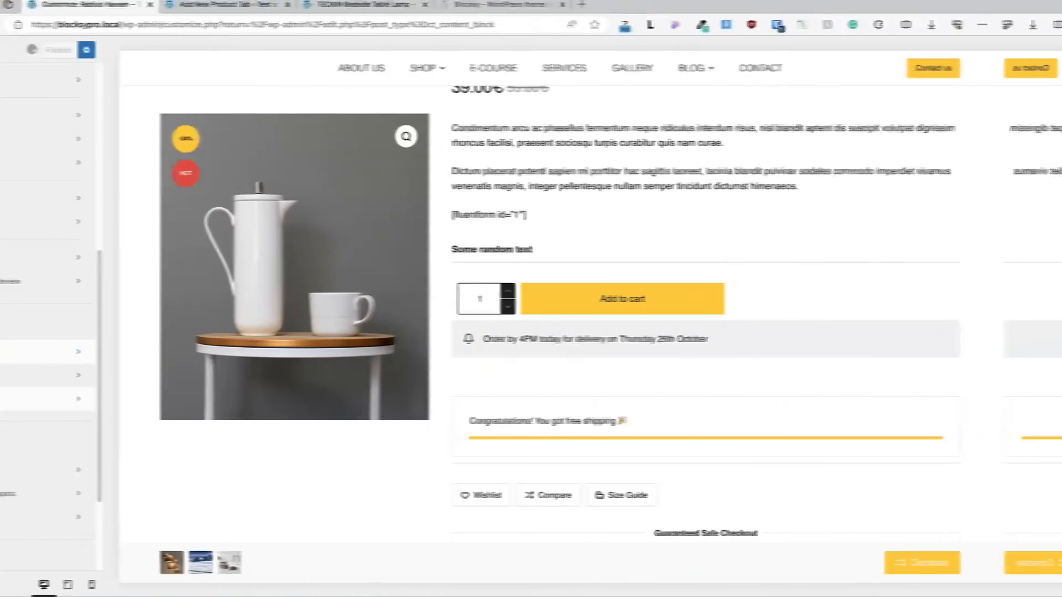
scroll(66, 352, "down", 2)
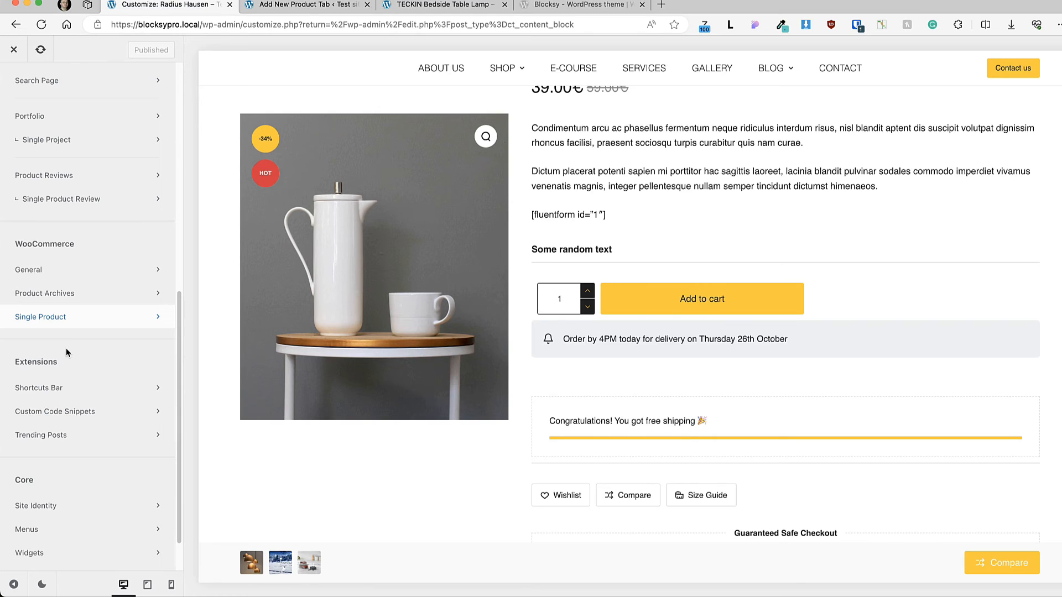
Step: Leave the product tab editor and look up the Custom Thank You Pages module in Blocksy's Shop Extra extension
left_click(302, 5)
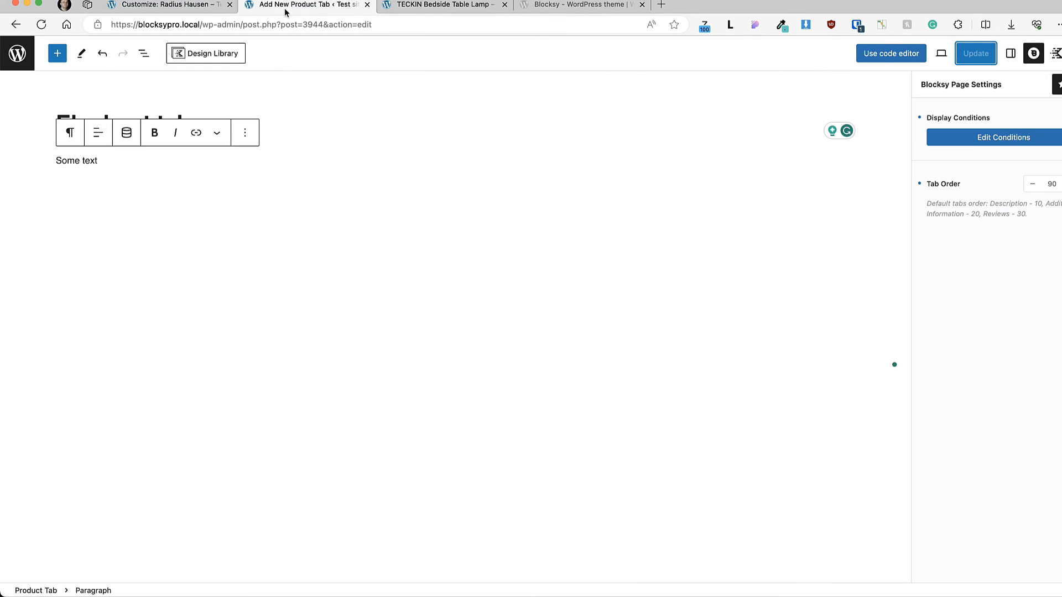
left_click(18, 55)
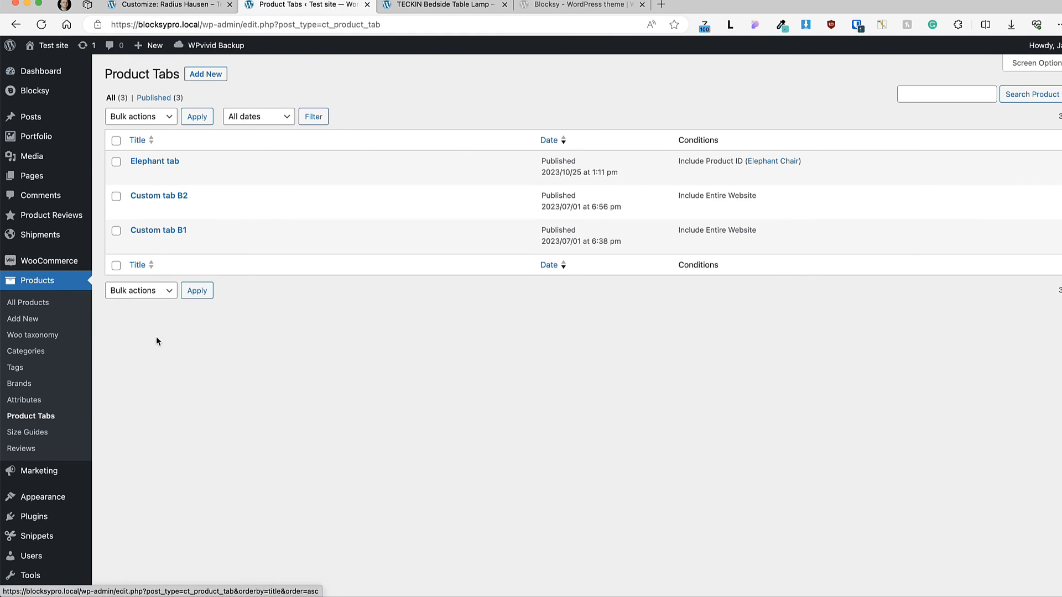
left_click(206, 407)
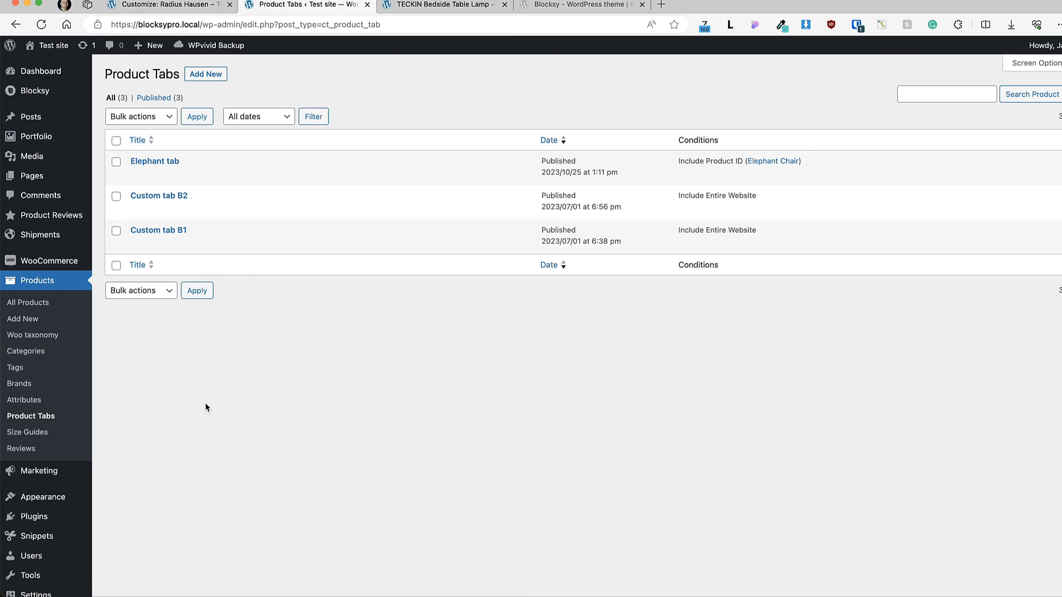
left_click(39, 304)
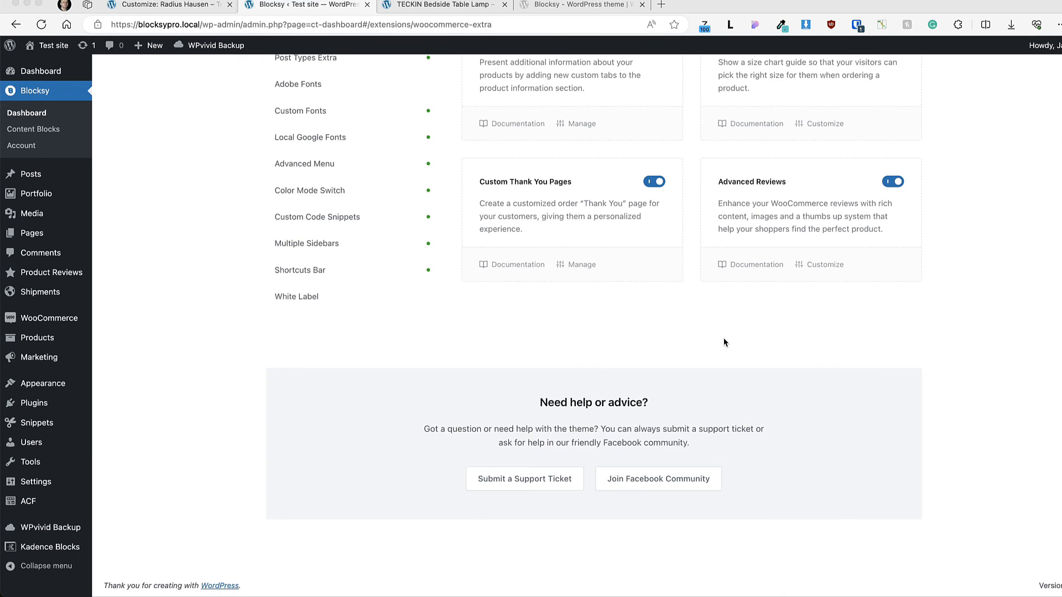
scroll(715, 341, "up", 5)
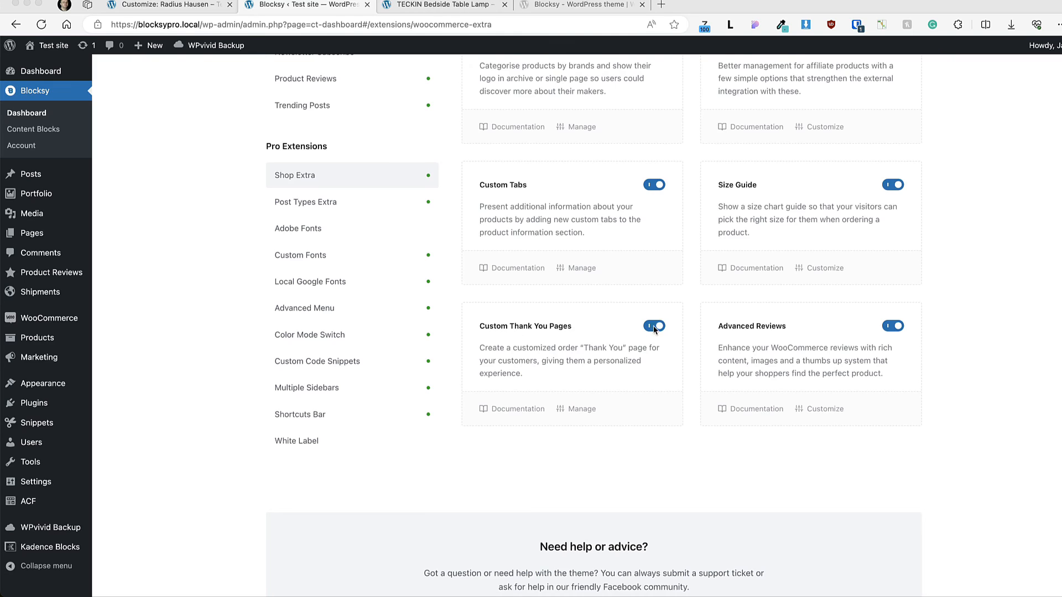
left_click(199, 384)
Step: Open the Thank You Pages list and add a new page titled "Elephant thank you page"
mouse_move(38, 358)
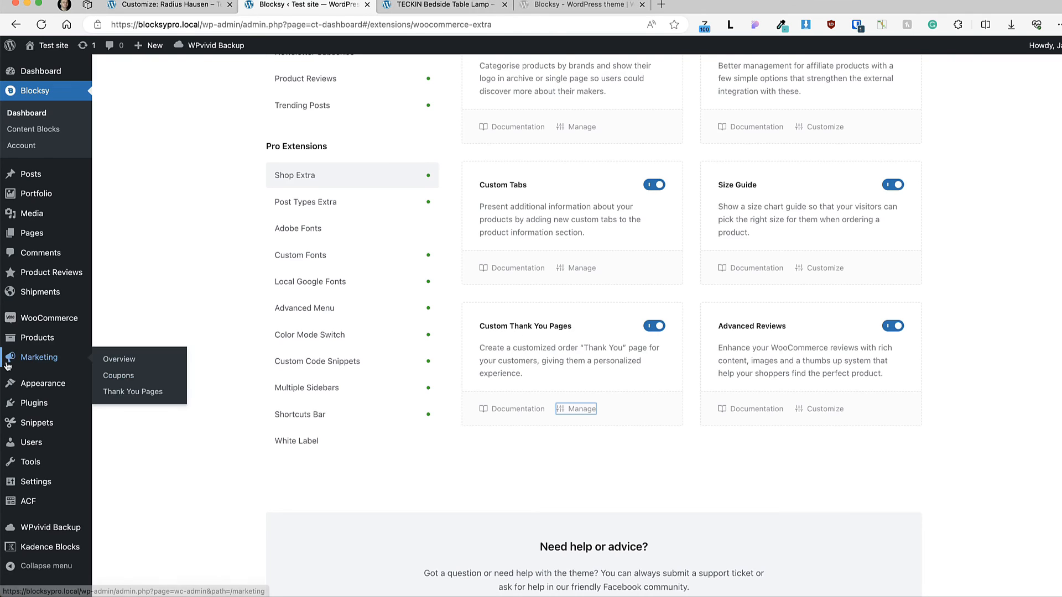
left_click(132, 392)
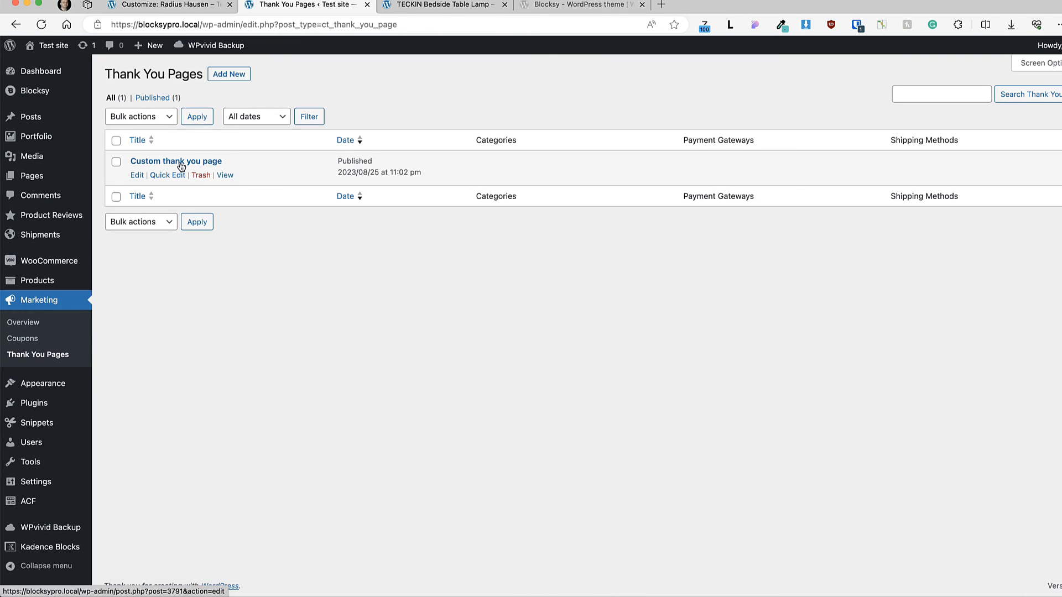
left_click(238, 74)
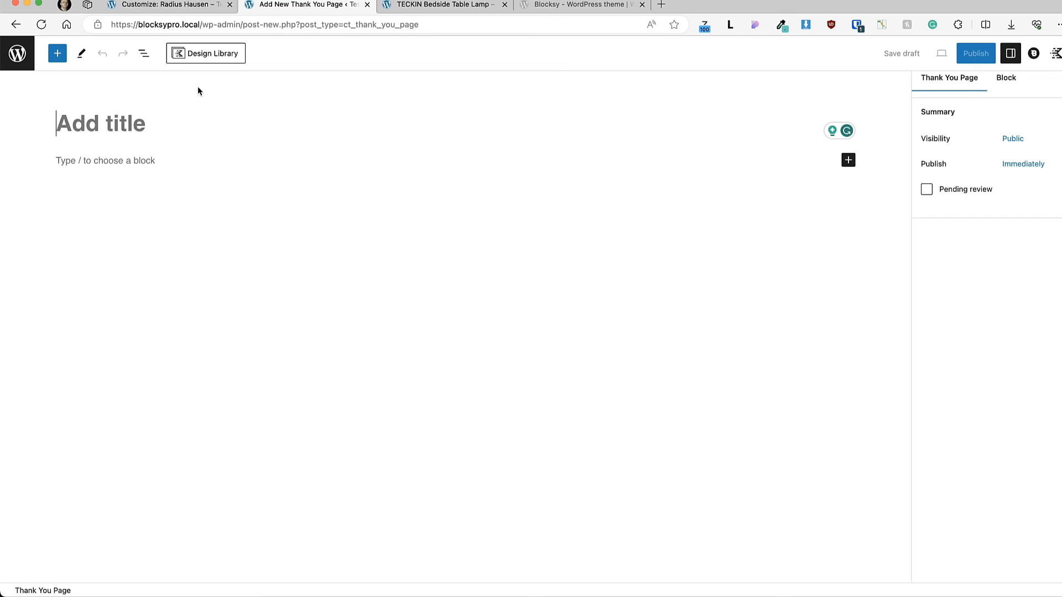
type("Elephant thank you page")
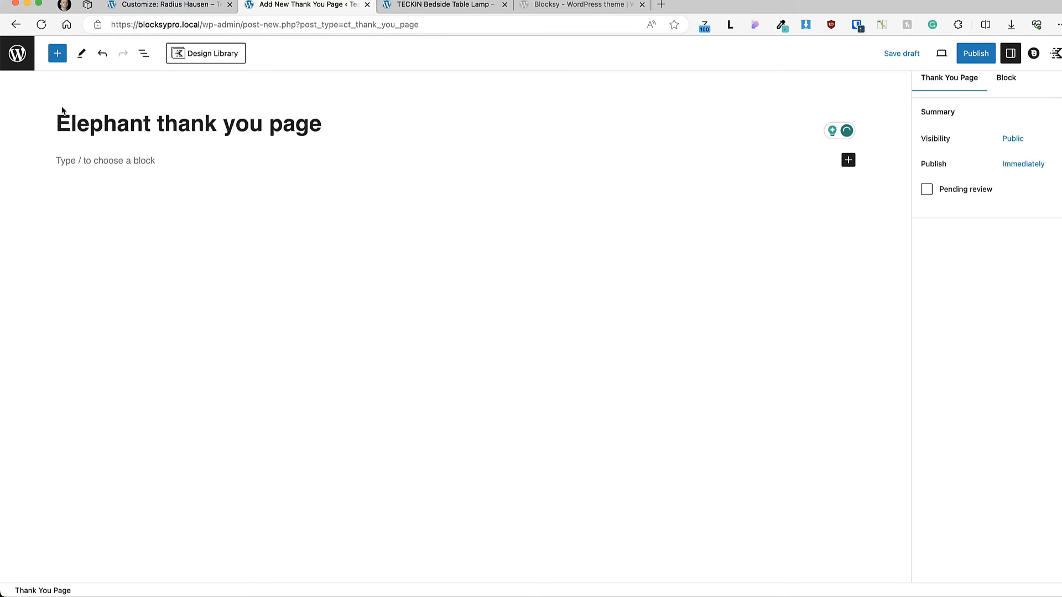
Step: Insert Blocksy's Order Details block on the page and turn off its Order Overview and Customer Details sections
left_click(57, 53)
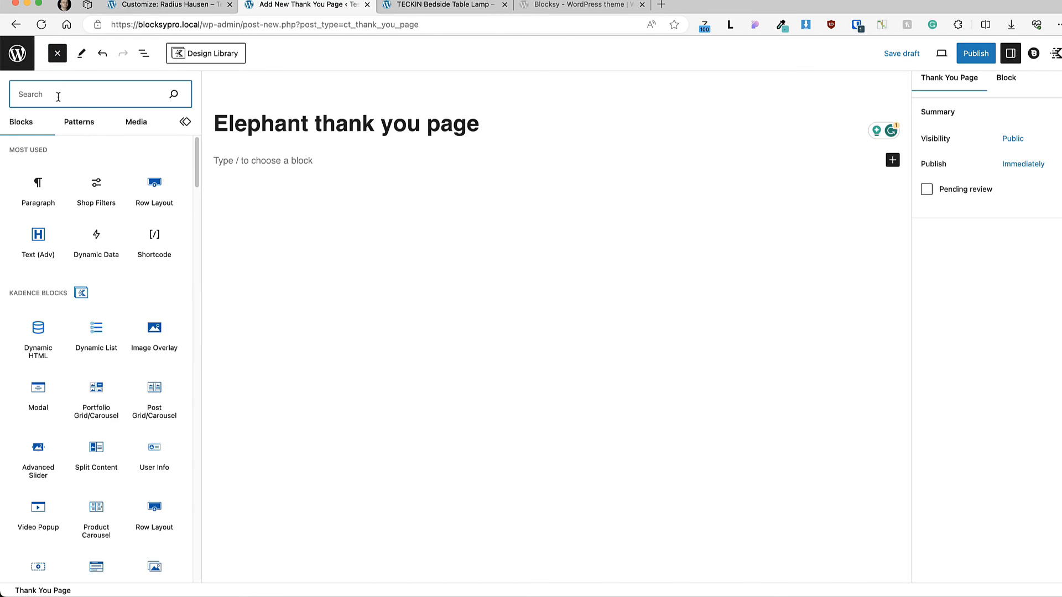
scroll(177, 294, "down", 10)
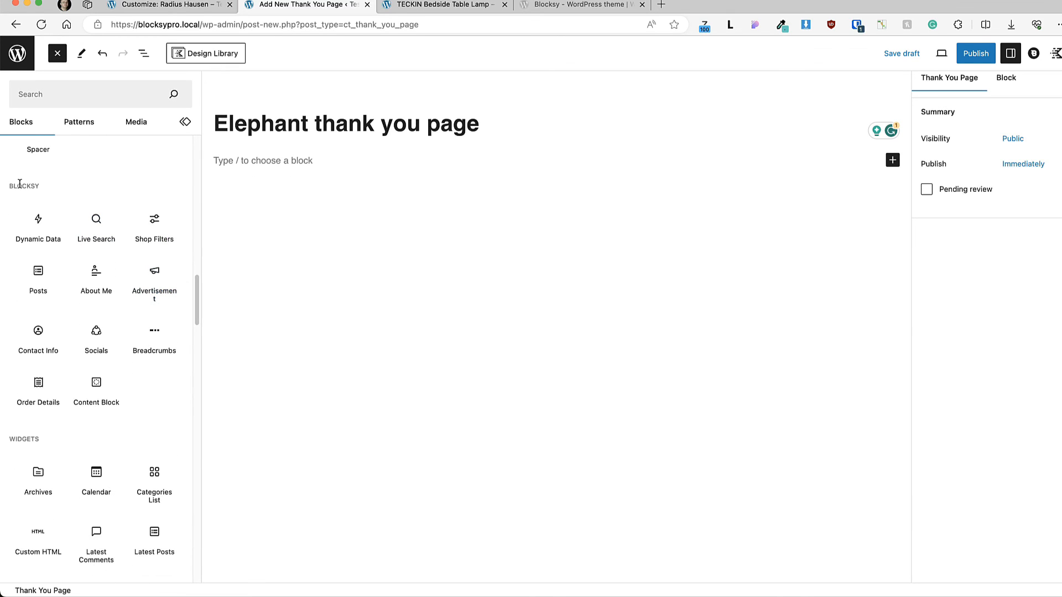
left_click(38, 394)
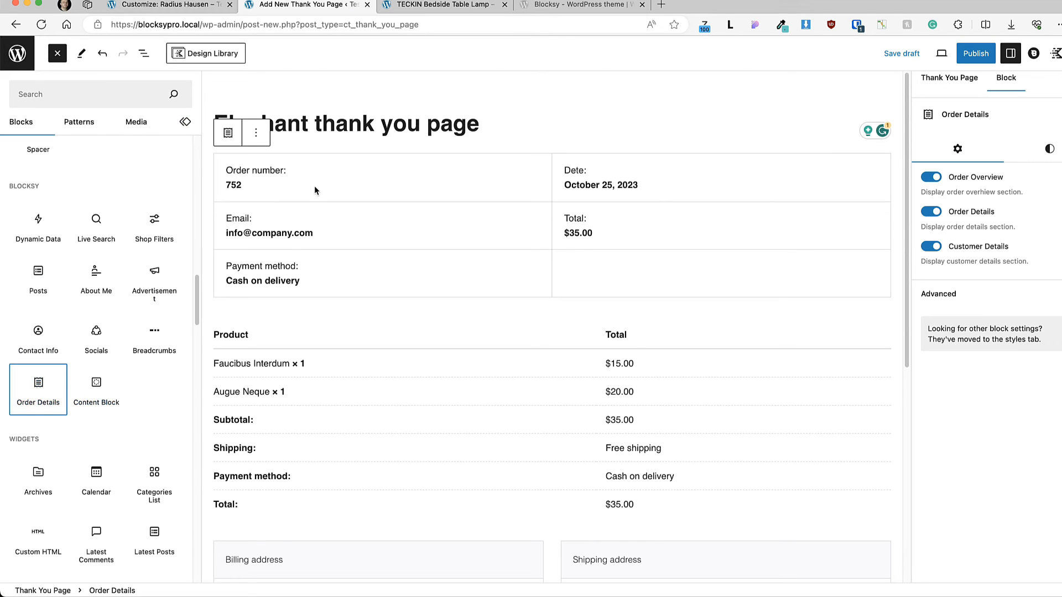
left_click(57, 54)
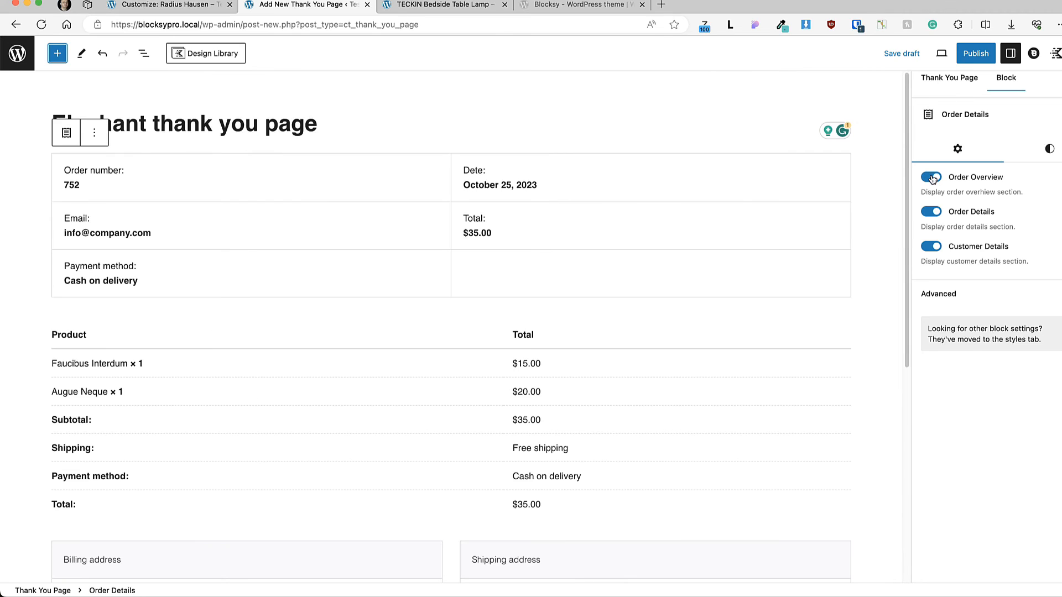
left_click(932, 177)
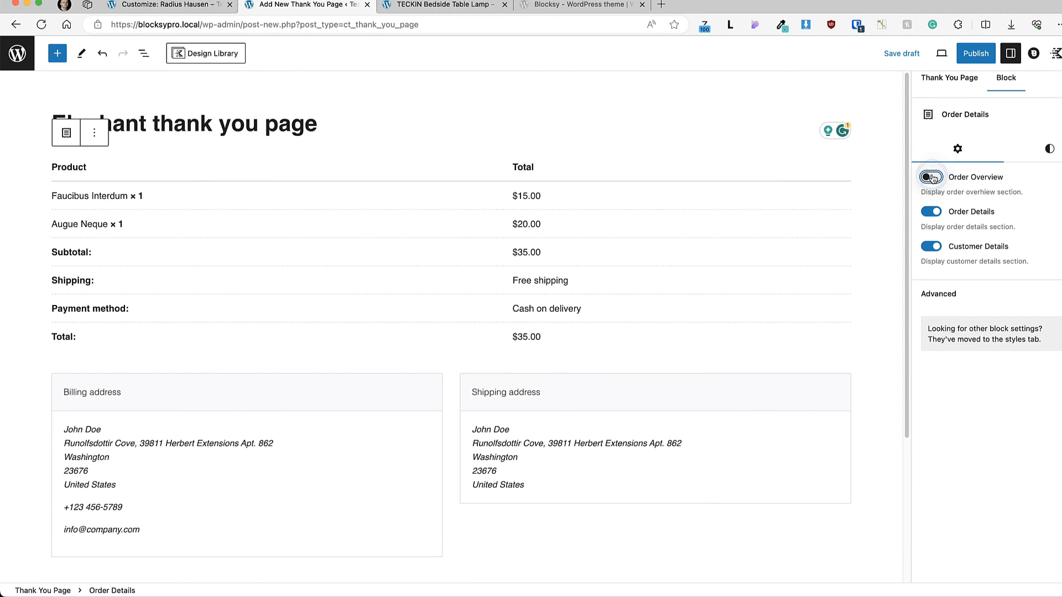
left_click(932, 247)
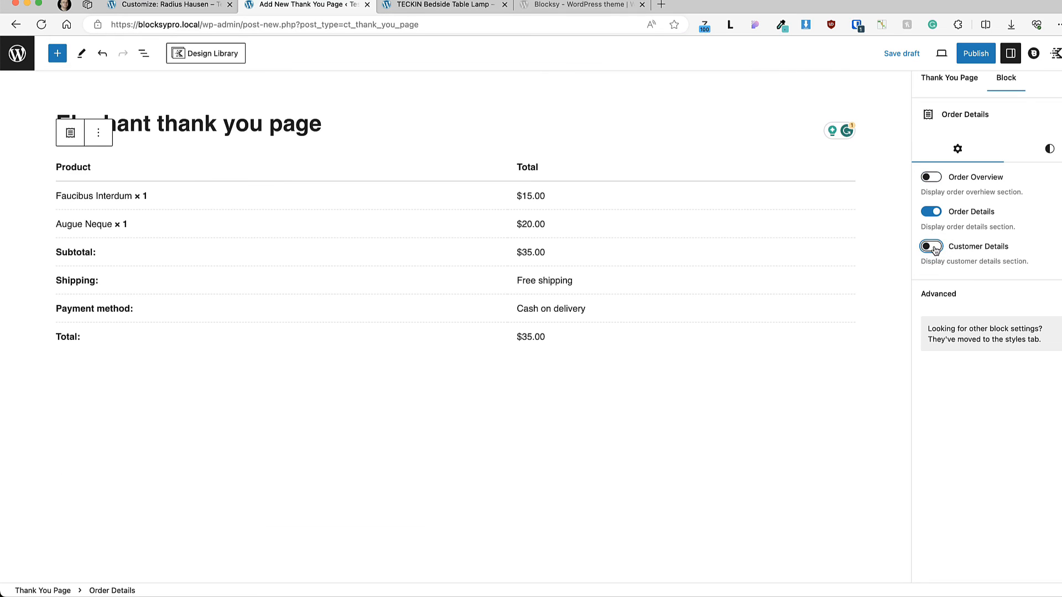
Step: Add the heading "Thank you for your order" directly above the order details table
left_click(98, 133)
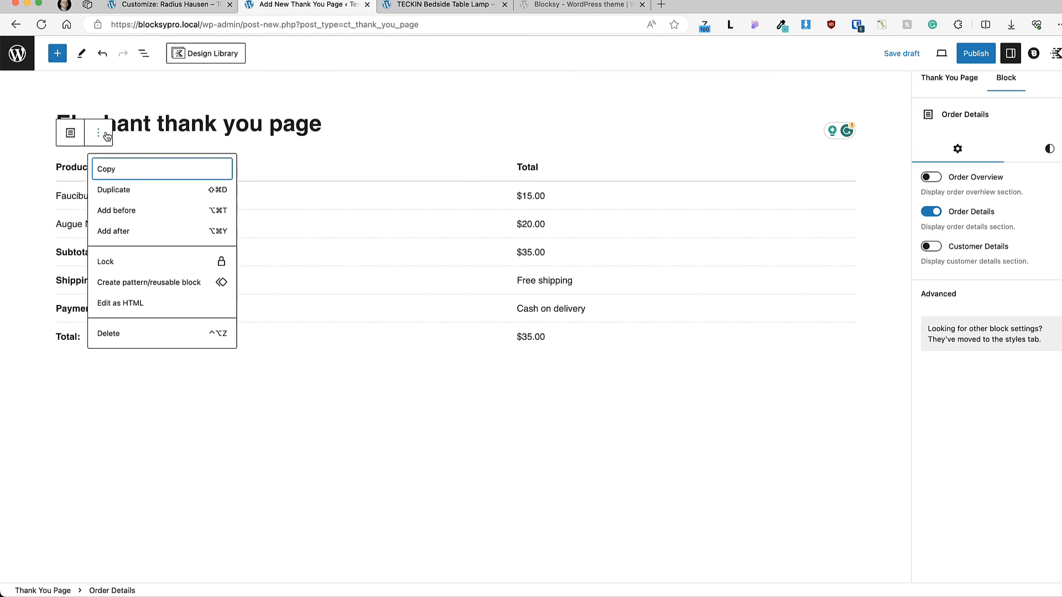
left_click(147, 231)
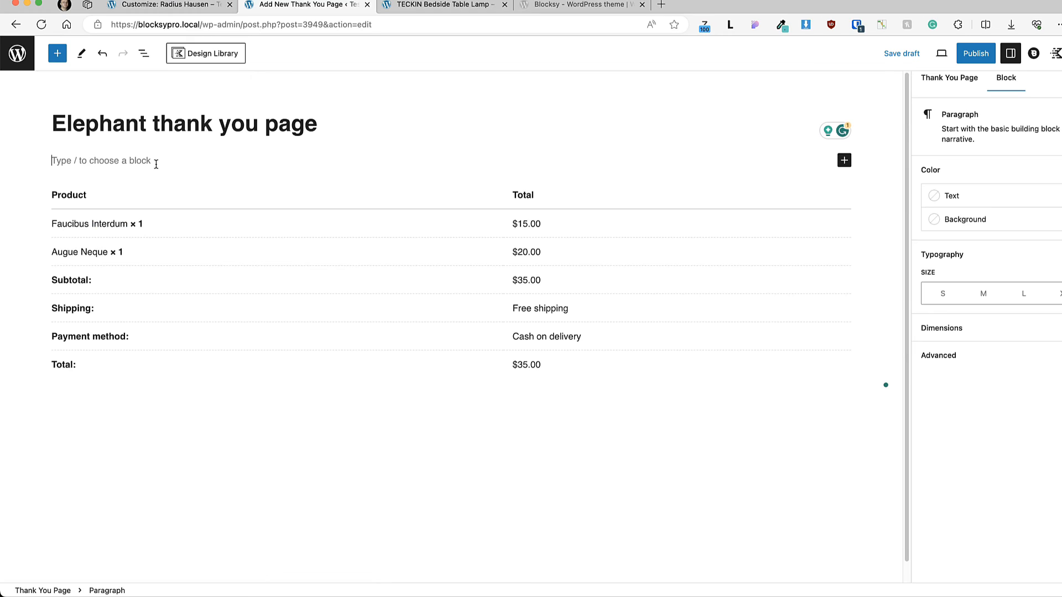
Step: Insert a Row Layout with two equal columns below the order details table
left_click(846, 412)
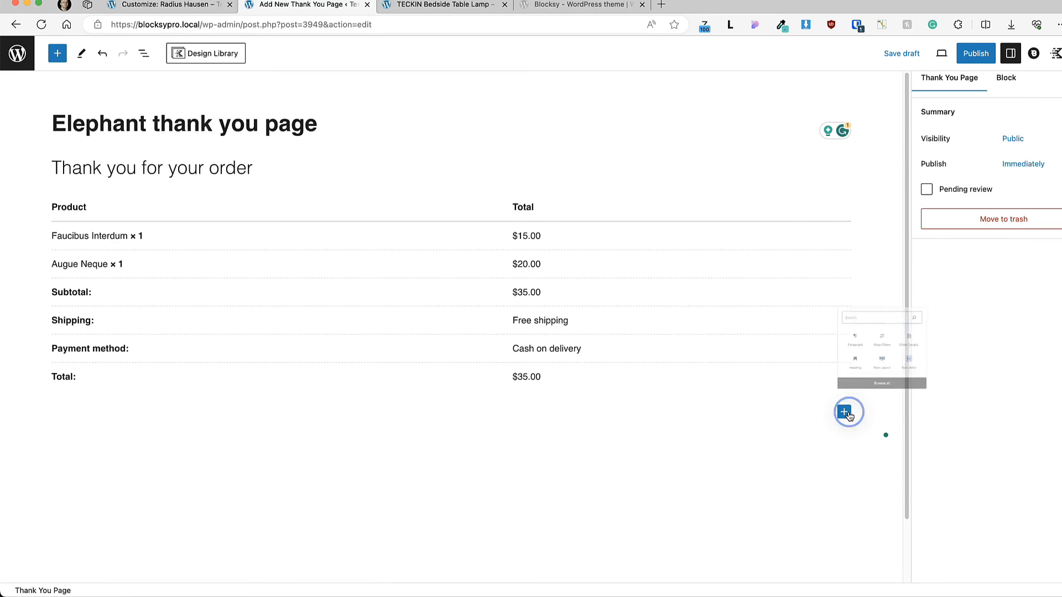
left_click(938, 335)
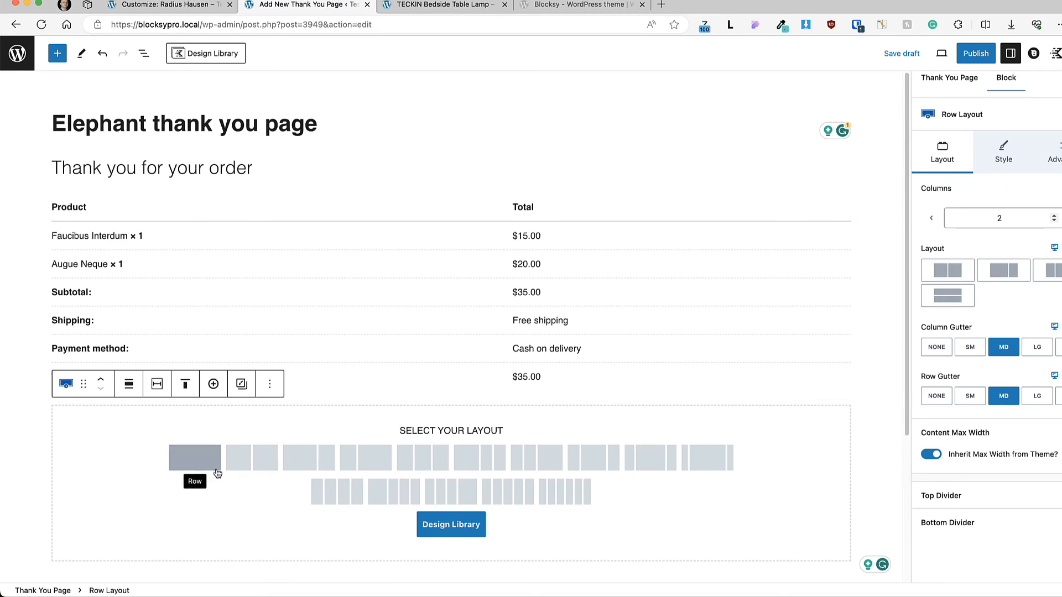
left_click(255, 457)
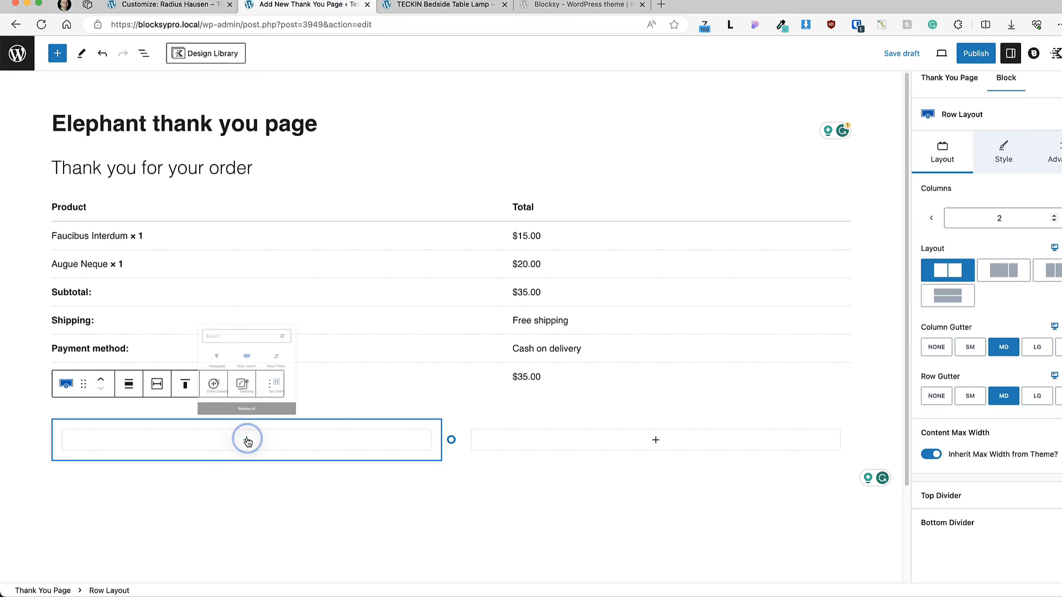
Step: Add an Order Details block to each column, showing only Order Overview in the first and only Customer Details in the second
left_click(247, 441)
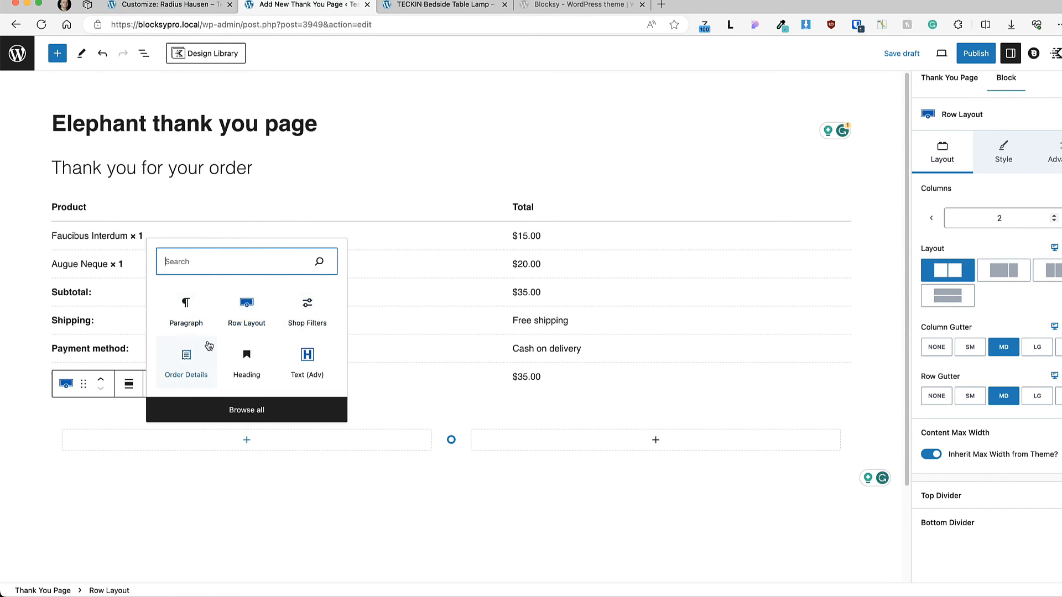
left_click(186, 357)
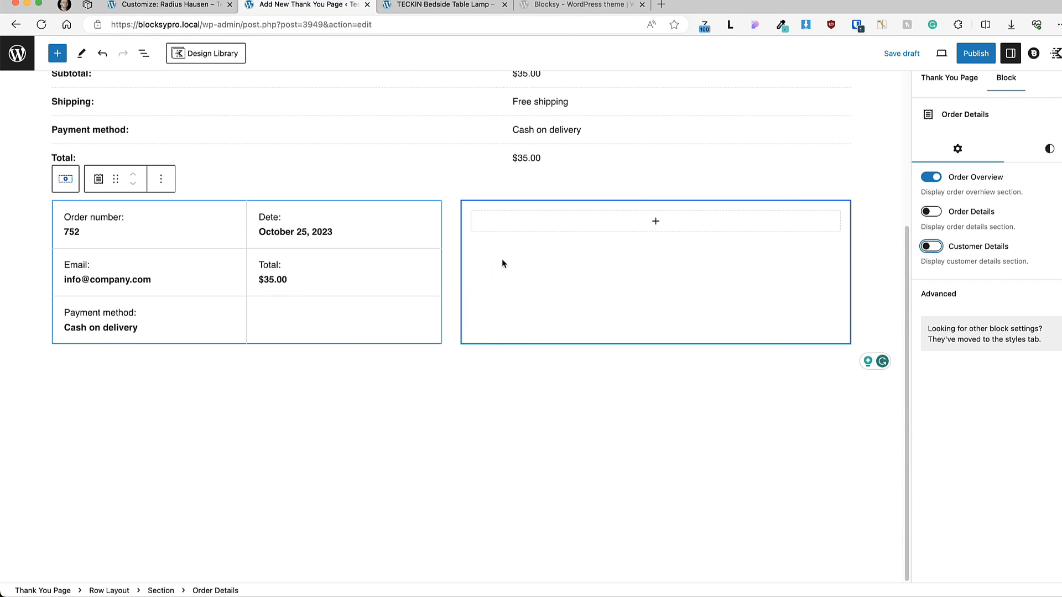
left_click(655, 221)
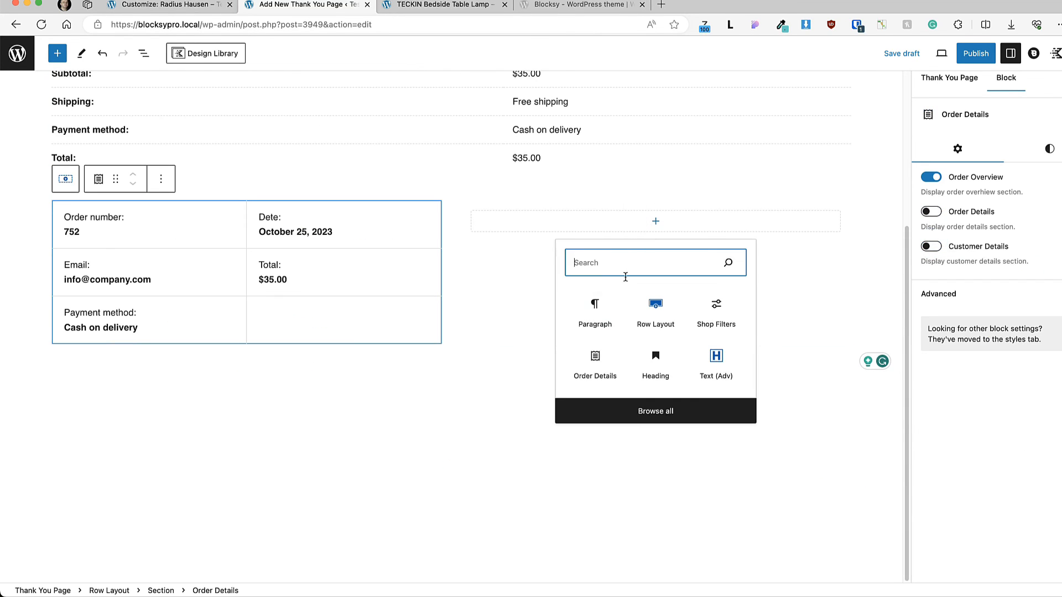
left_click(591, 357)
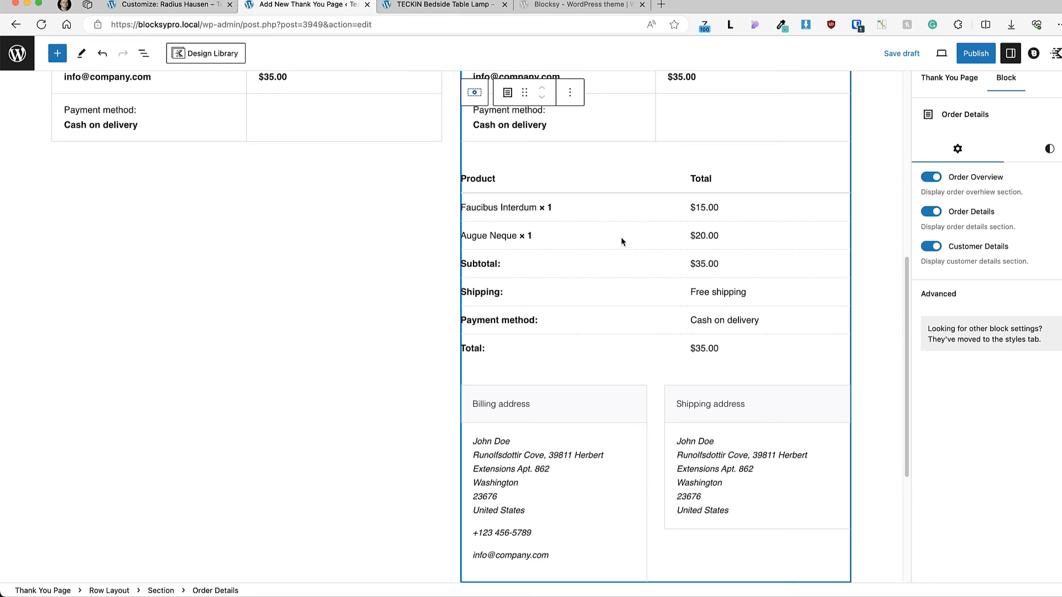
left_click(937, 178)
left_click(934, 213)
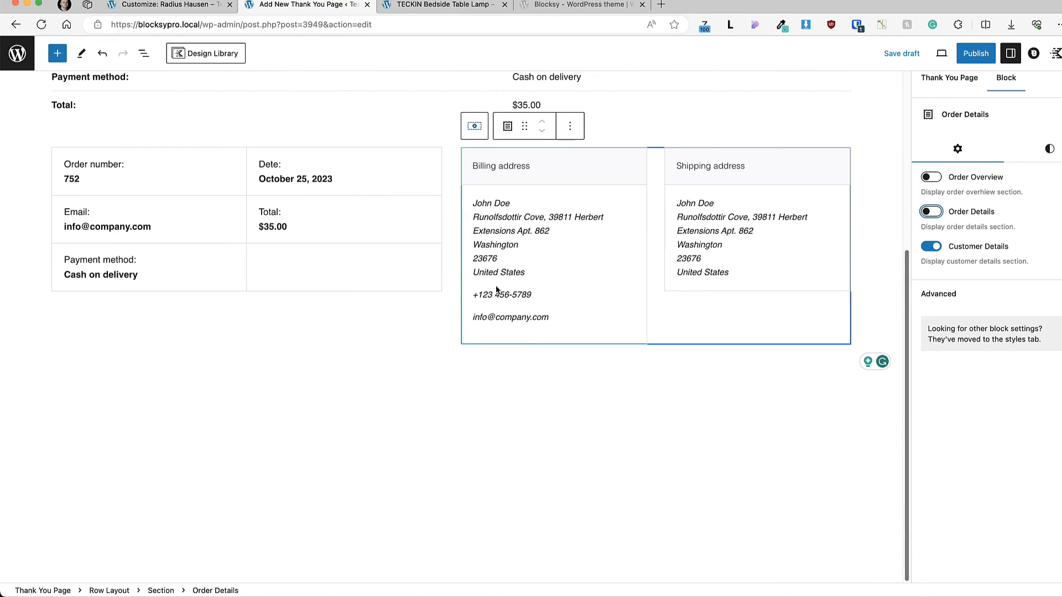
Step: Publish the thank you page and open its Blocksy page settings with the shipping, payment and category conditions
left_click(978, 55)
left_click(1033, 55)
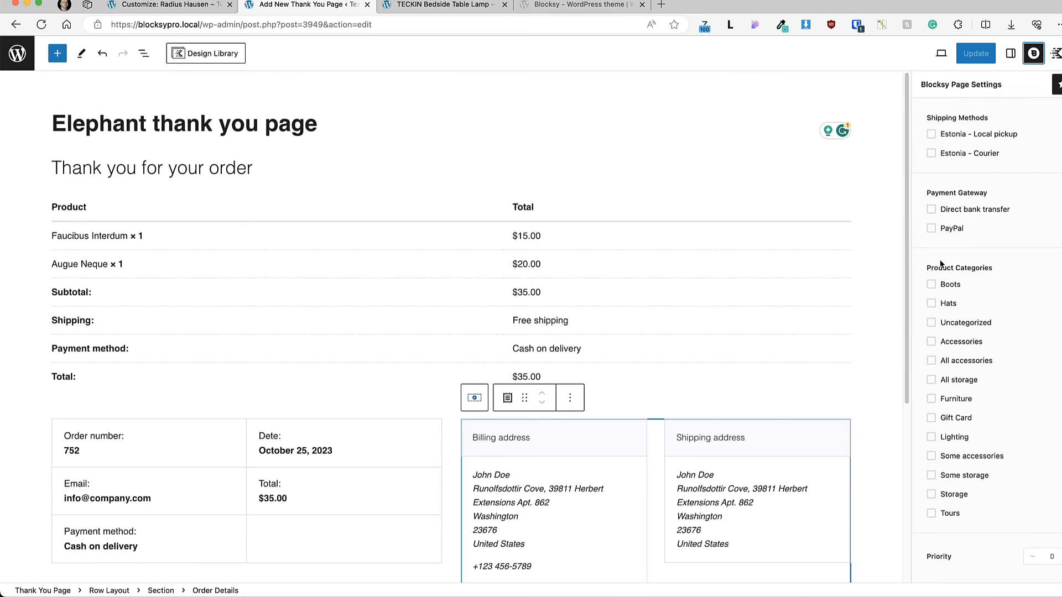
Step: Leave fullscreen editing, search the product list for "elephant" and open the Elephant Chair product for editing
key("super+shift+alt+f")
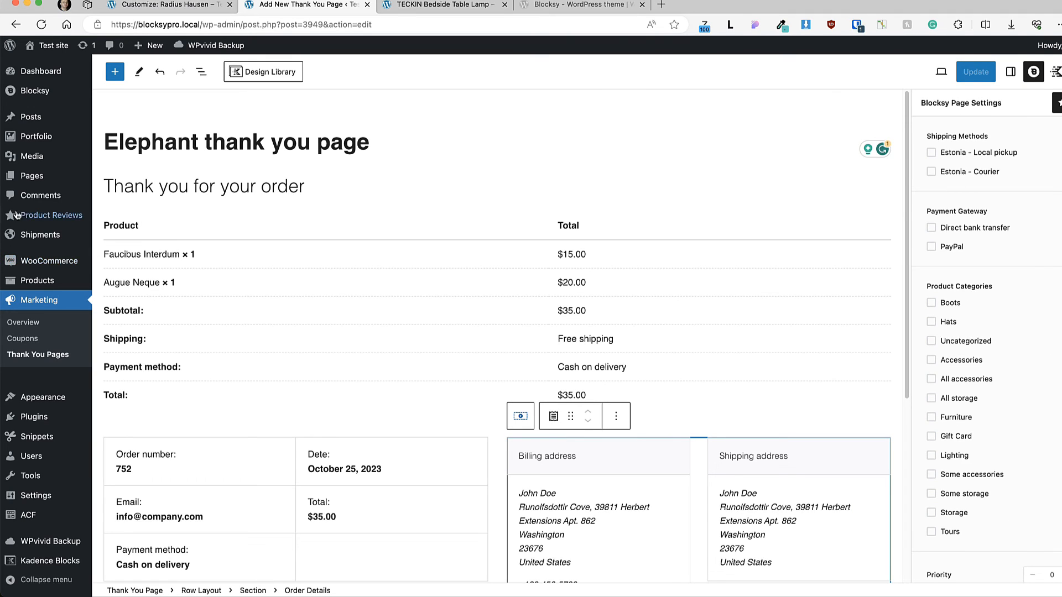
mouse_move(39, 282)
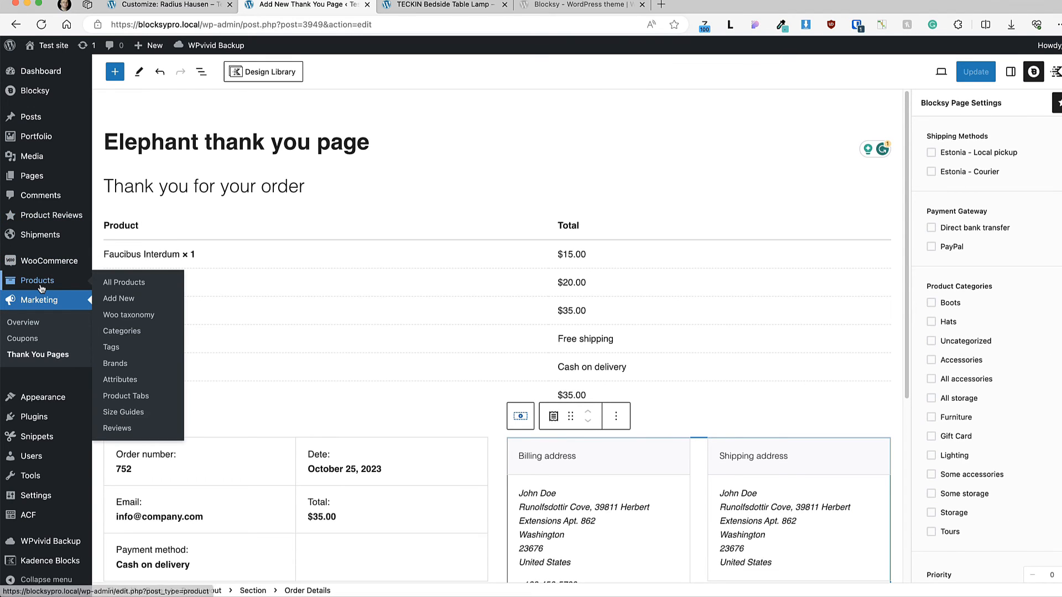
left_click(123, 282)
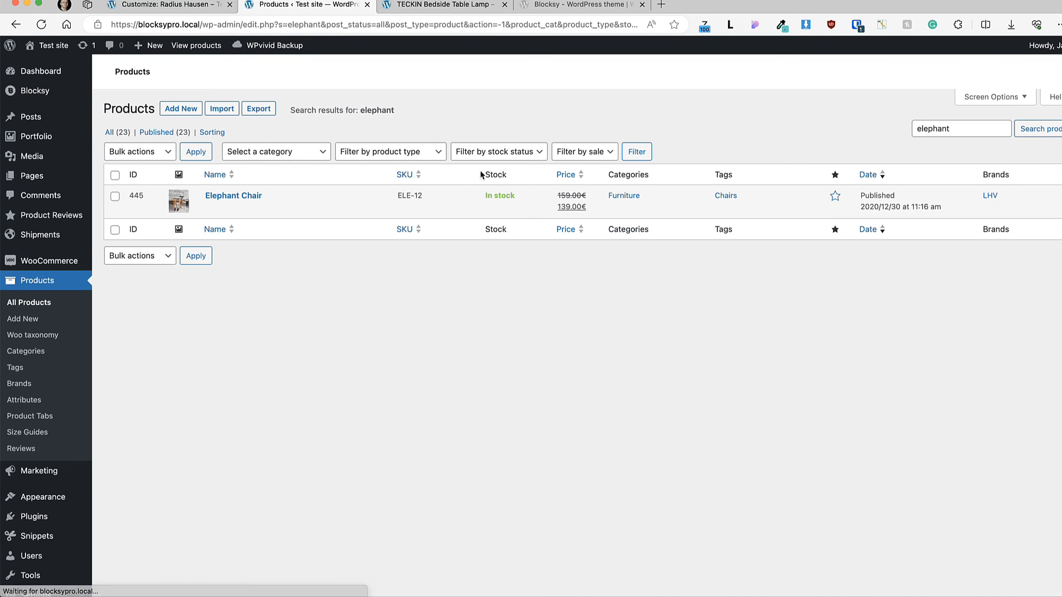
left_click(246, 197)
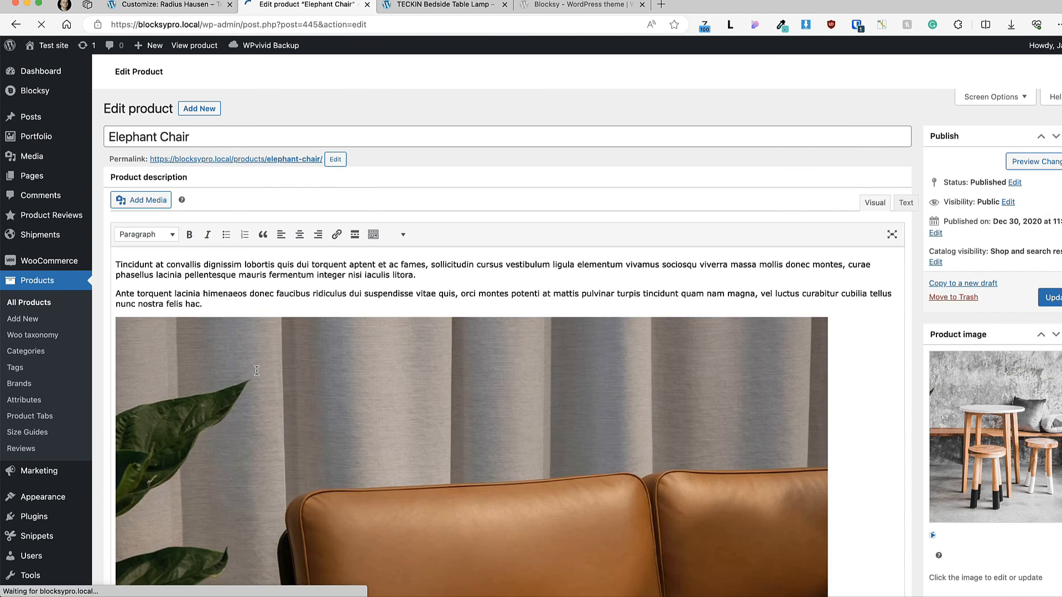
Step: Assign "Elephant thank you page" as the Elephant Chair's thank you page and update the product
scroll(223, 328, "down", 15)
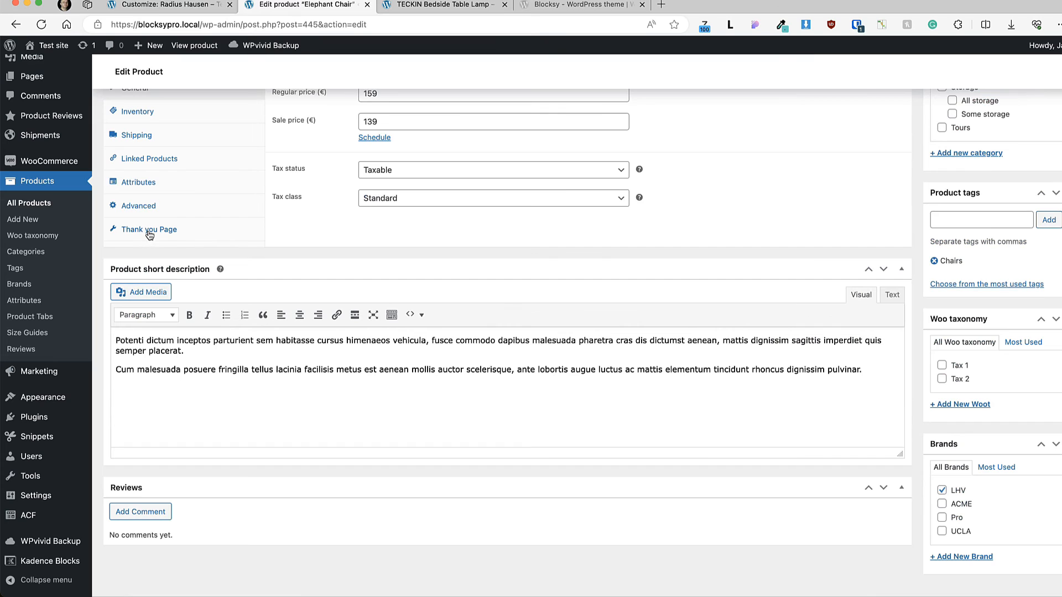
left_click(150, 234)
scroll(334, 297, "up", 4)
left_click(416, 264)
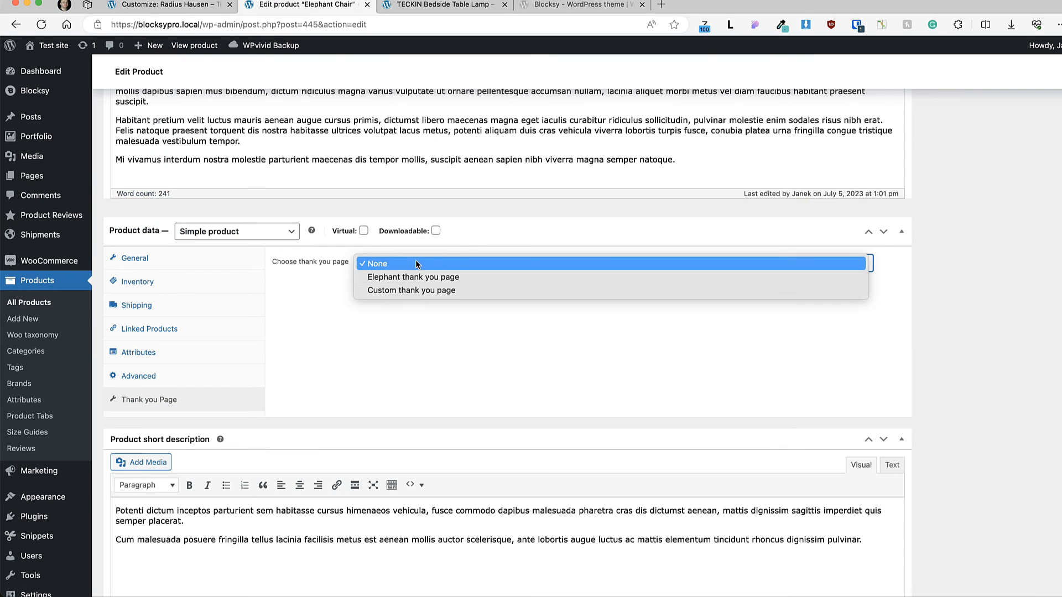
left_click(442, 277)
scroll(675, 290, "up", 10)
left_click(1048, 299)
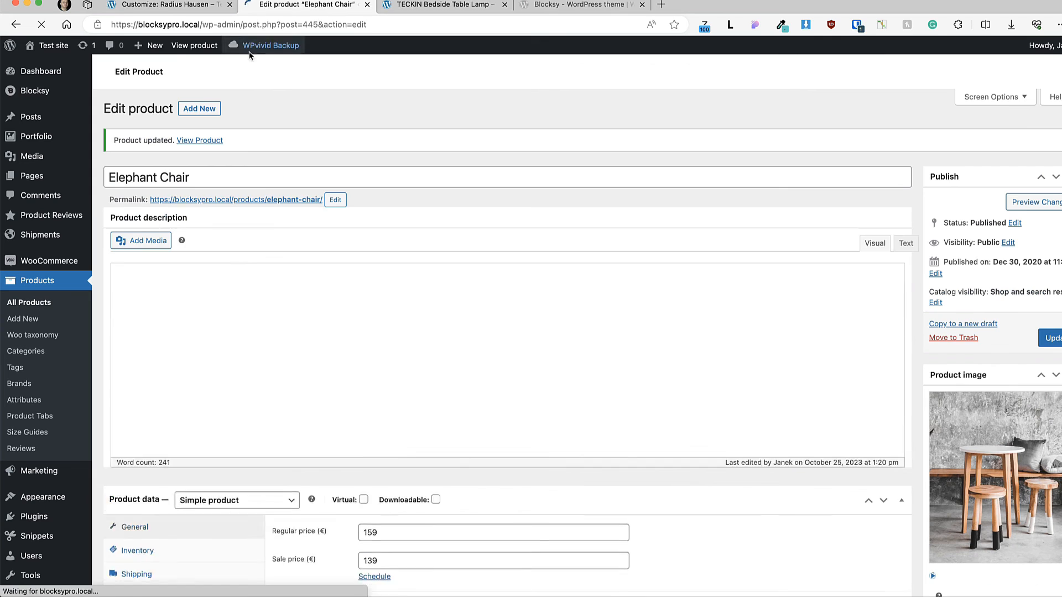
Step: Place a test order for the Elephant Chair from its live product page and review the resulting thank you page
left_click(194, 46, "super")
left_click(443, 5)
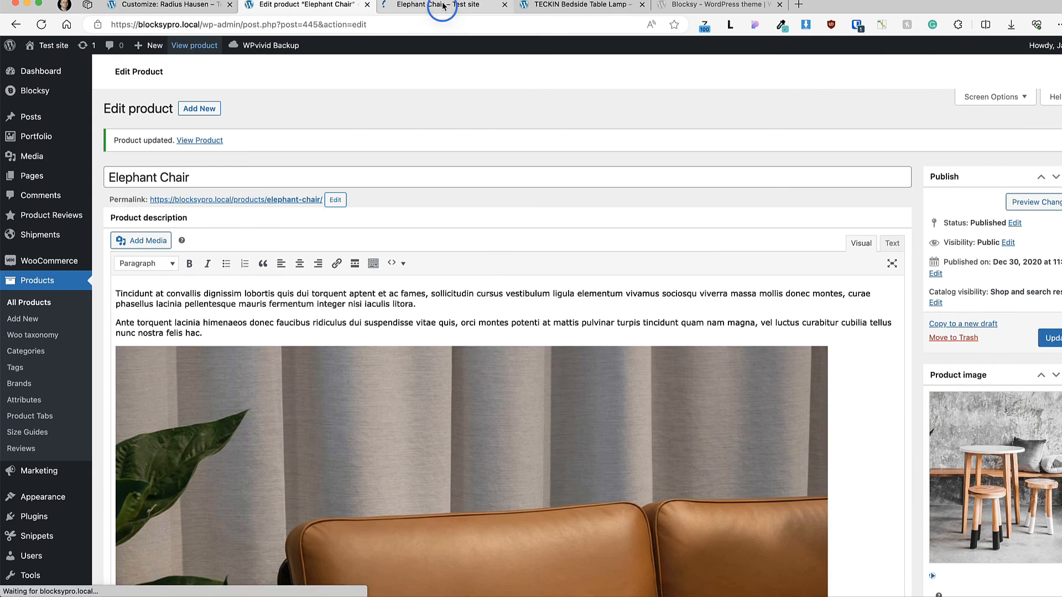
left_click(587, 443)
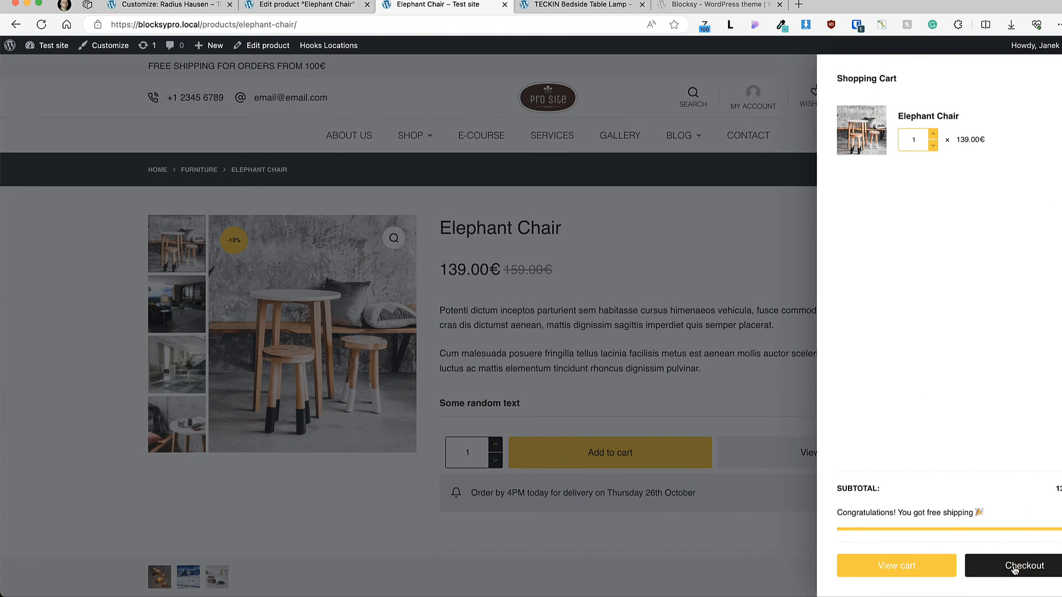
left_click(1014, 570)
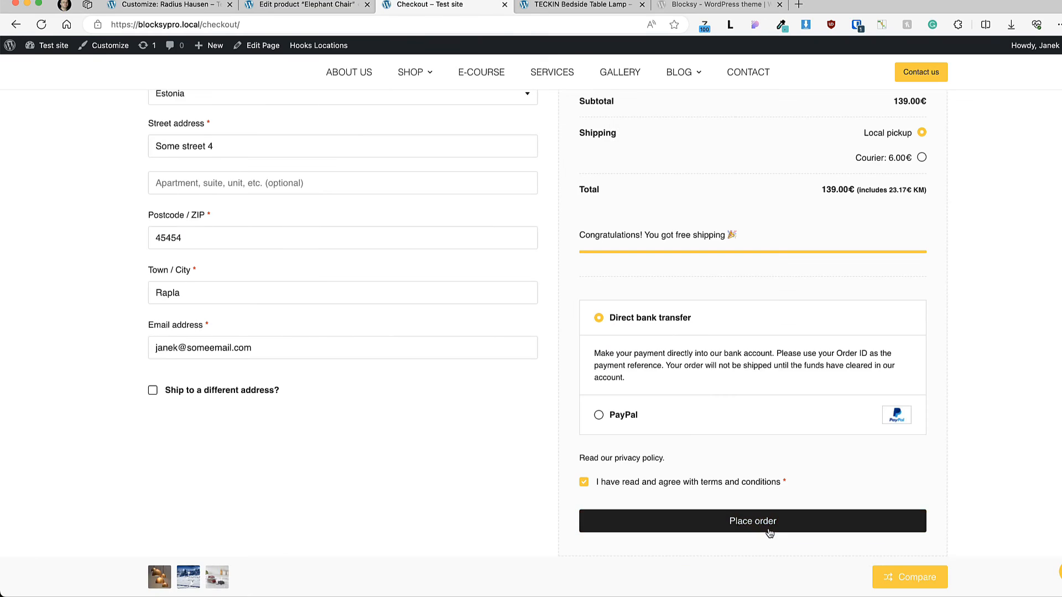
left_click(752, 519)
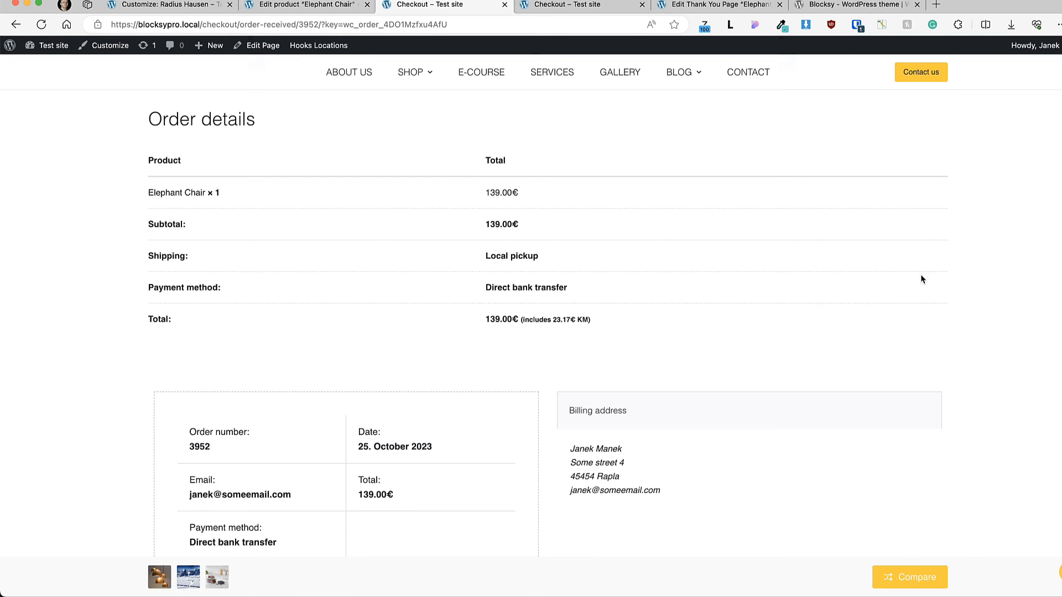
scroll(922, 279, "down", 6)
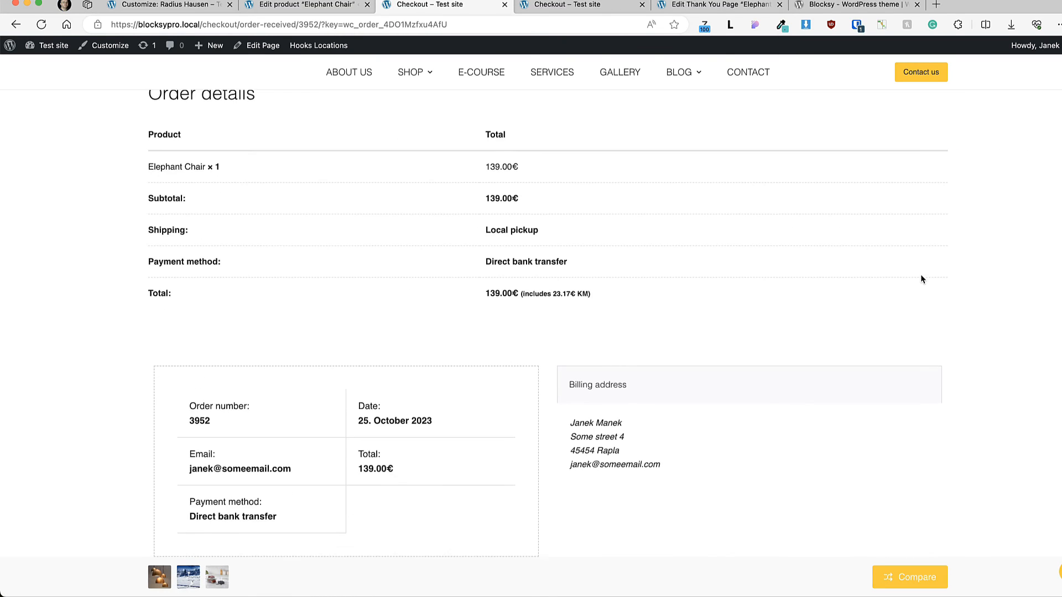
scroll(922, 279, "up", 12)
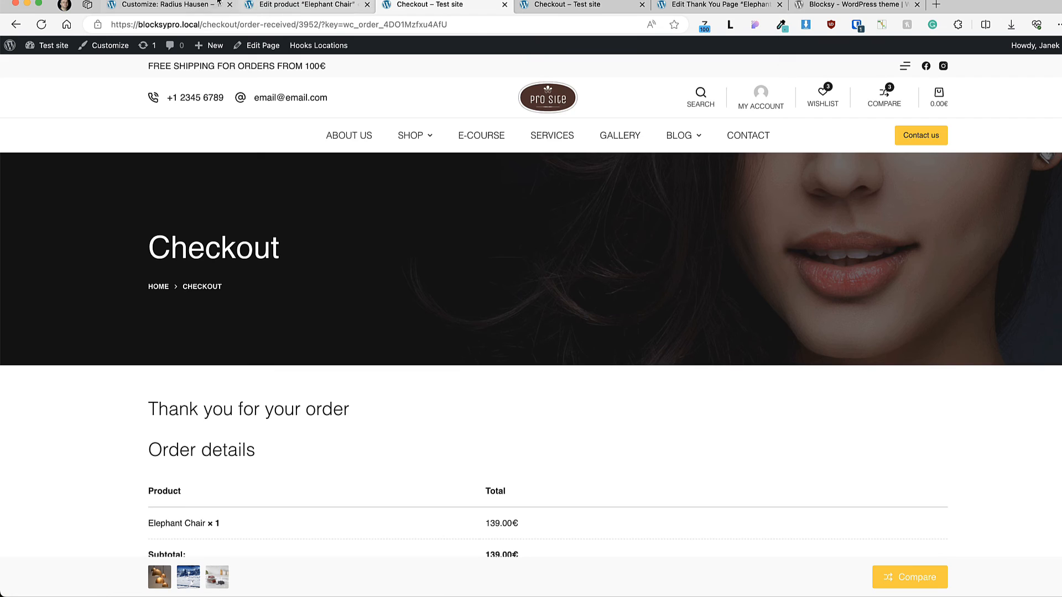
Step: Open the Golden Lamp product for editing and choose YouTube as the video source for its product image
left_click(191, 4)
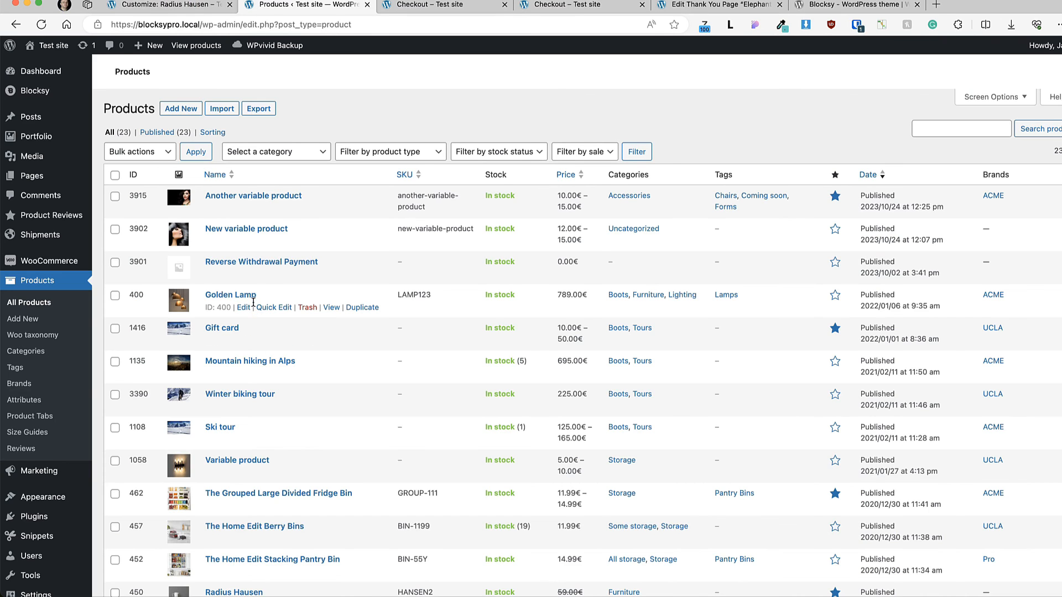
left_click(253, 301)
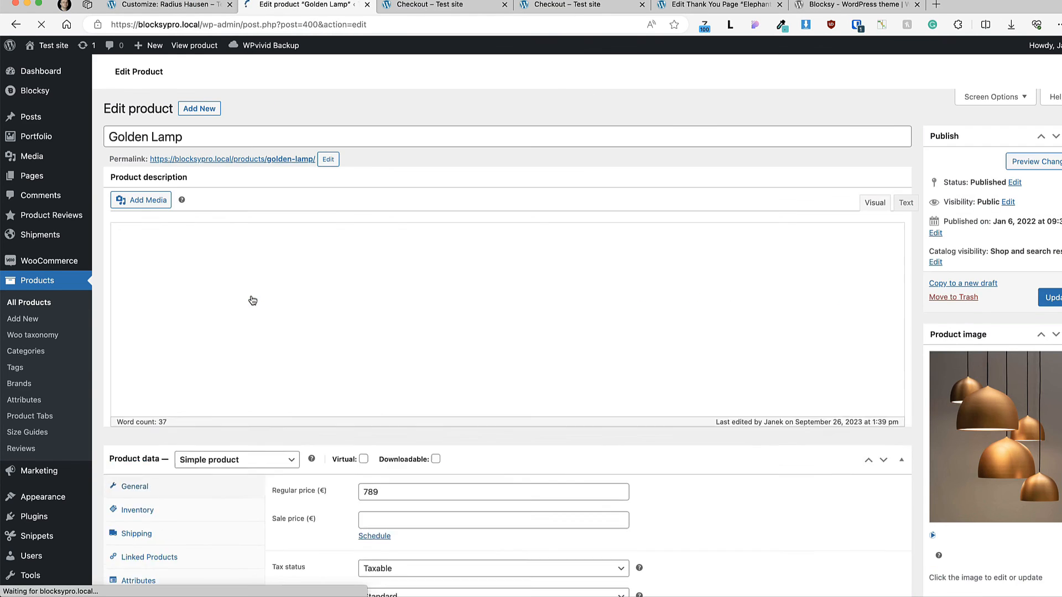
scroll(957, 331, "down", 6)
scroll(957, 333, "down", 2)
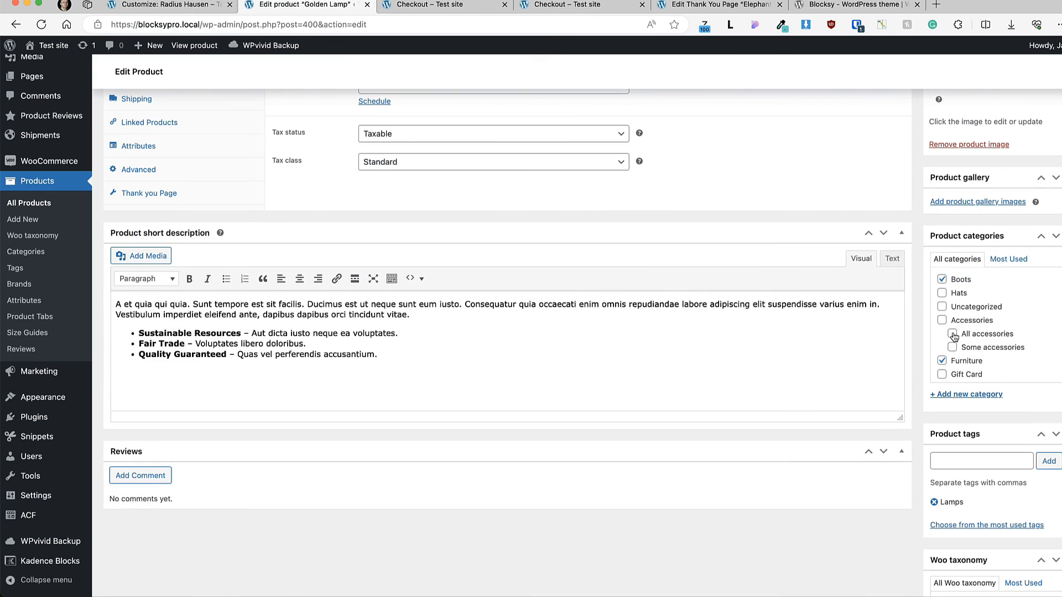
scroll(946, 341, "up", 5)
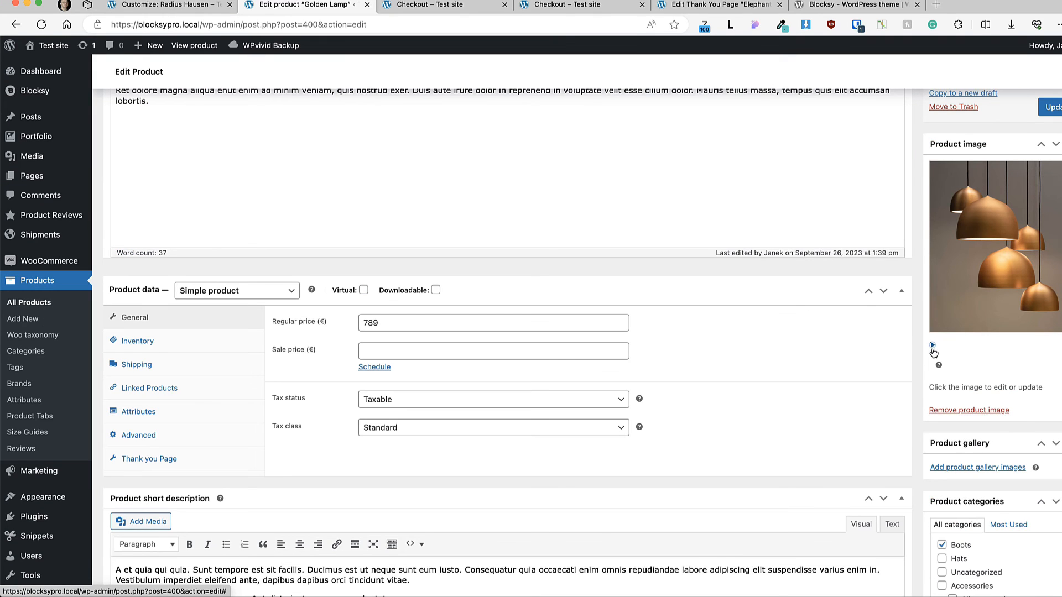
left_click(933, 346)
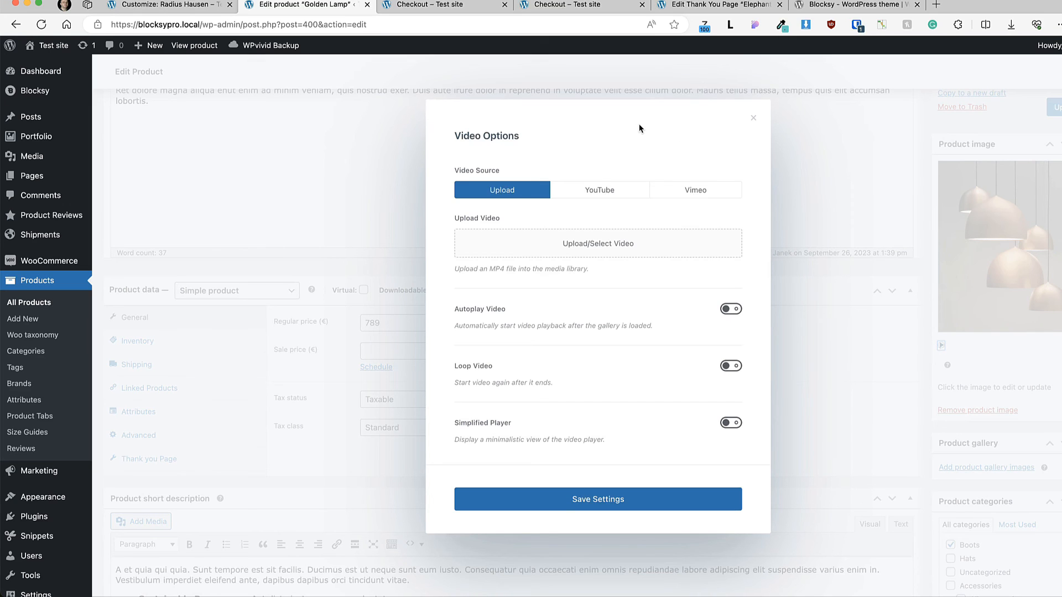
left_click(608, 188)
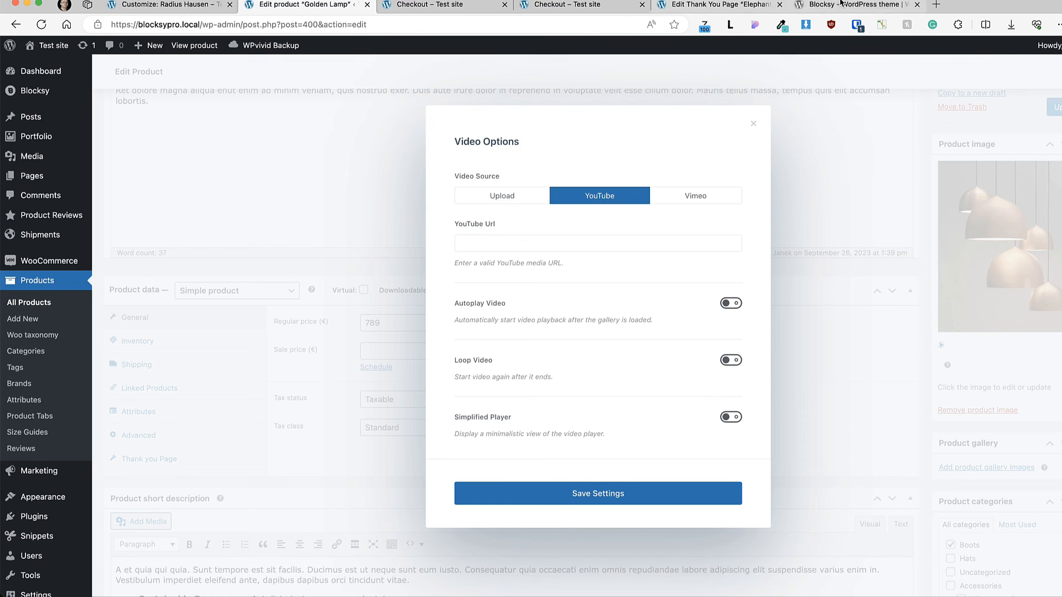
Step: Copy the URL of the YouTube video "Your Editing Workflow Just Got Faster with Camtasia Rev" into the Golden Lamp image's YouTube Url
left_click(841, 6)
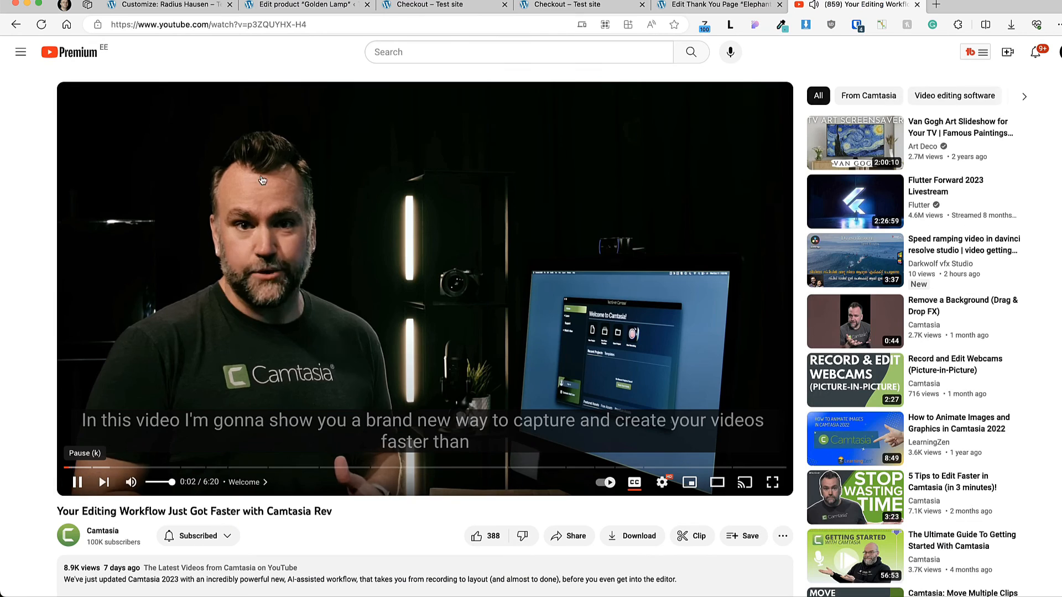
left_click(77, 483)
left_click_drag(311, 29, 110, 28)
key("ctrl+c")
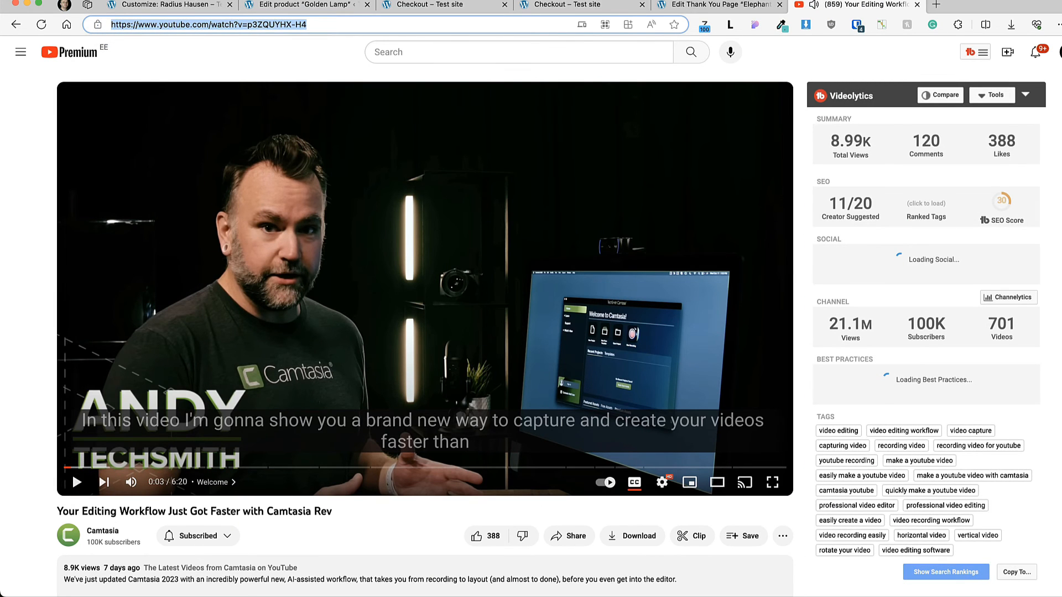
left_click(305, 4)
left_click(498, 242)
key("ctrl+v")
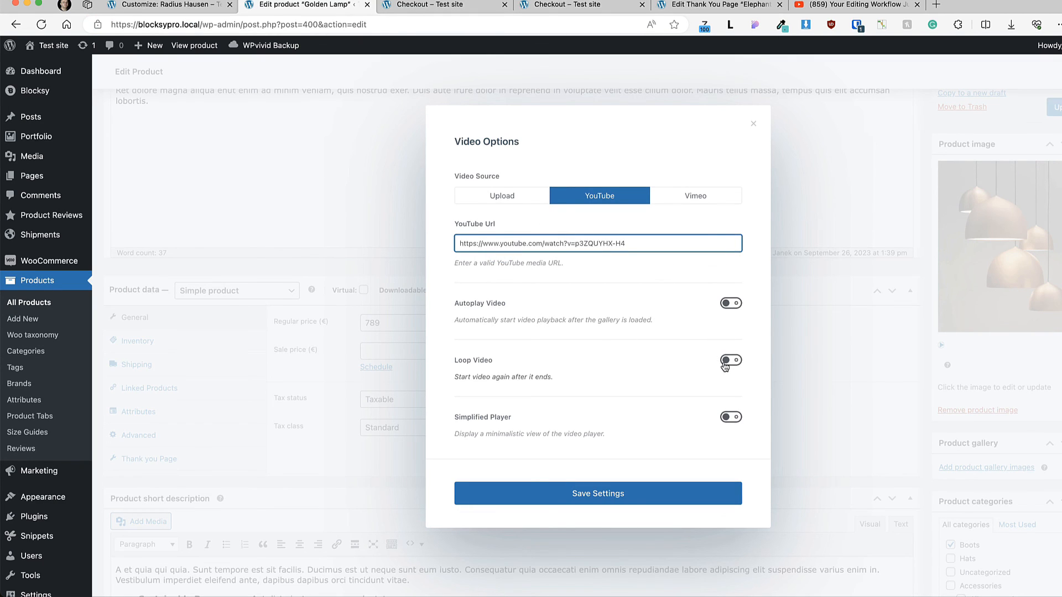
Step: Enable Simplified Player for the Golden Lamp's image video, save the video options and update the product
left_click(730, 418)
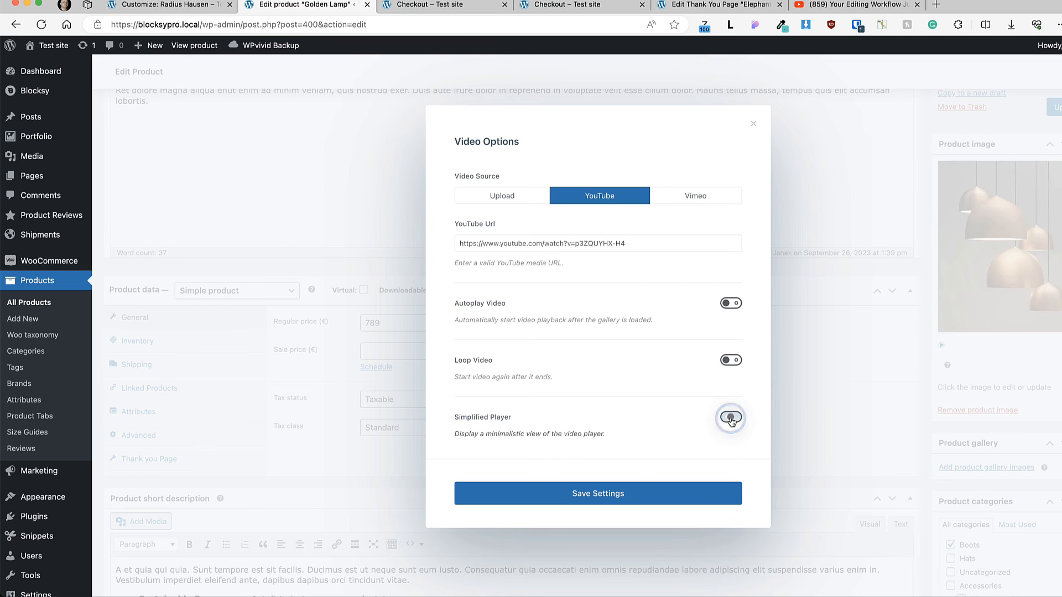
left_click(602, 493)
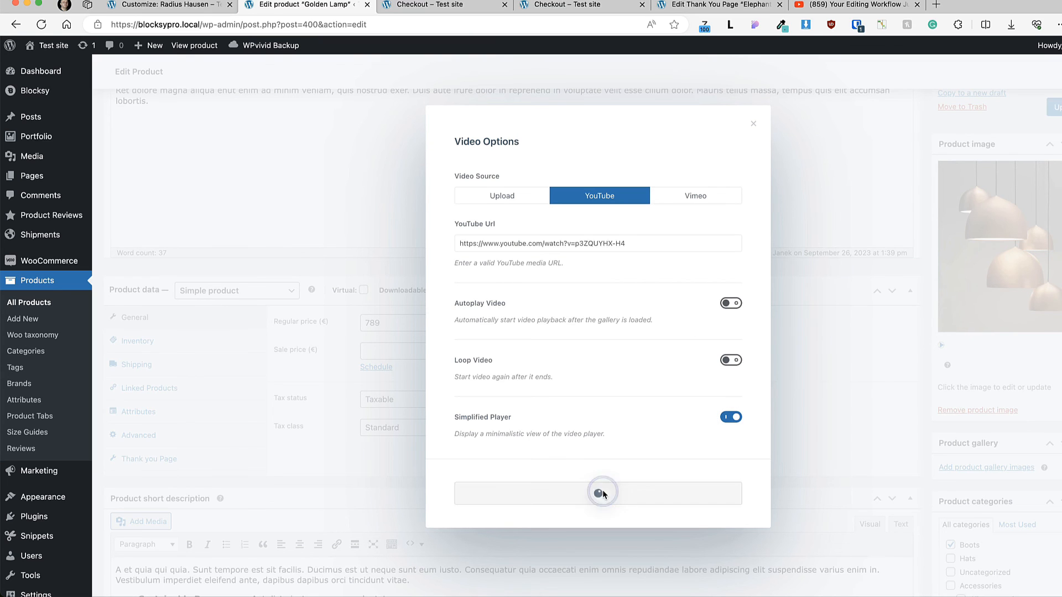
left_click(753, 123)
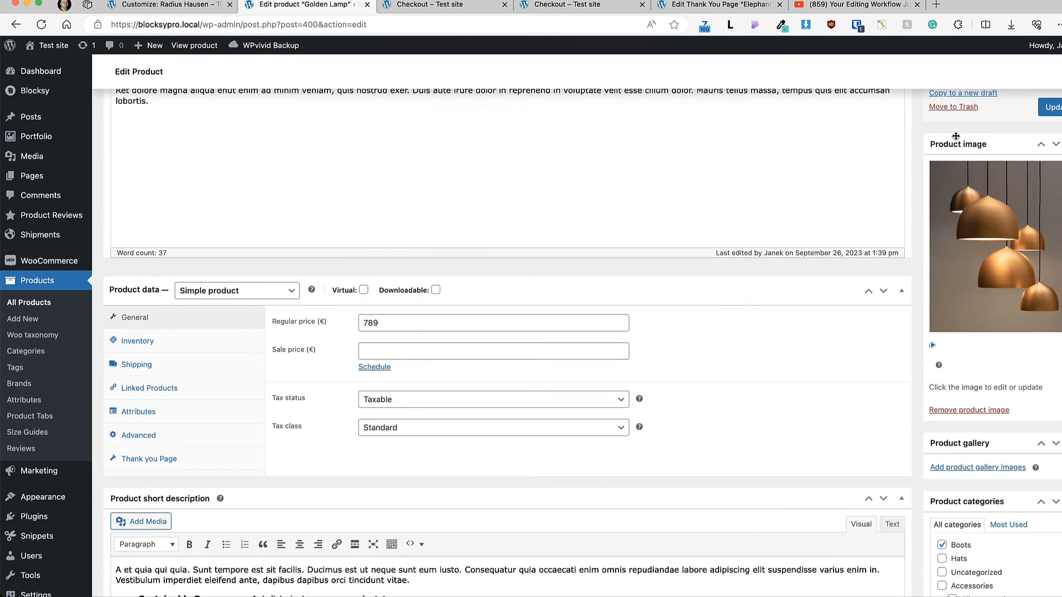
left_click(1051, 106)
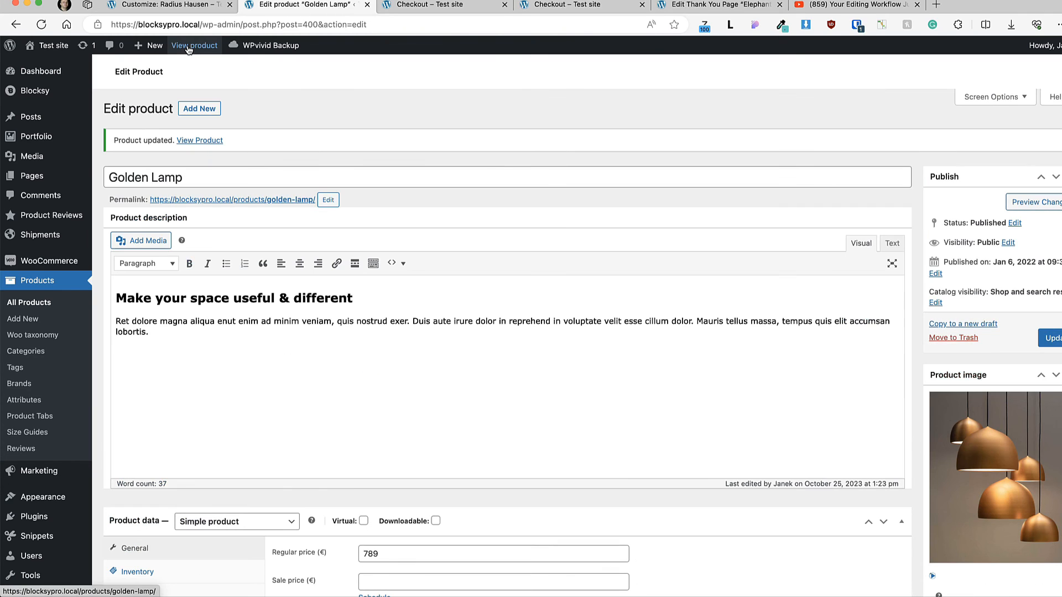
Step: Test playing and pausing the video on the Golden Lamp's live product page and in the Lighting category listing
left_click(188, 47, "super")
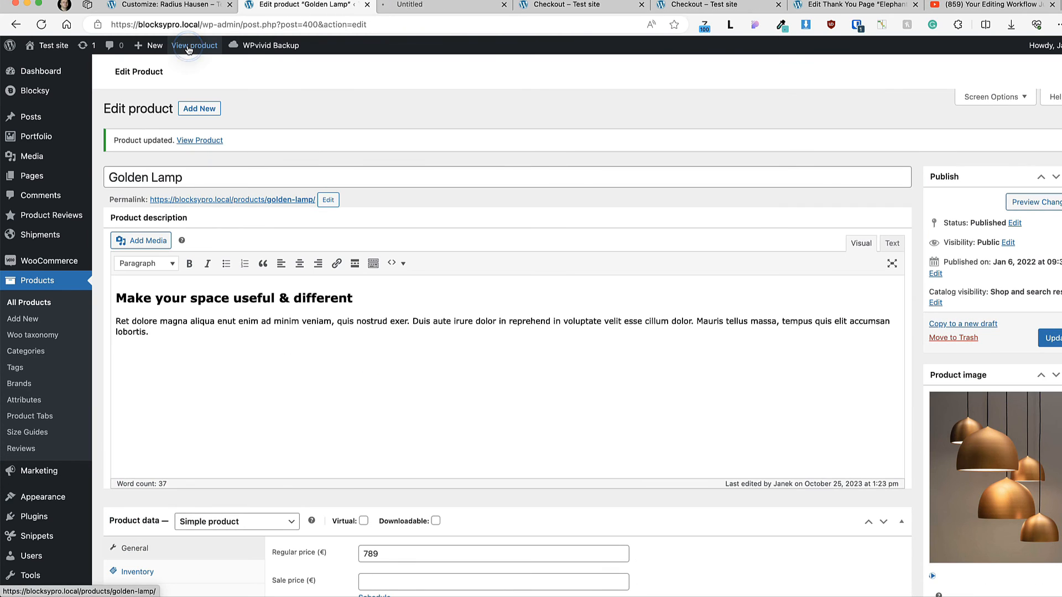
left_click(445, 7)
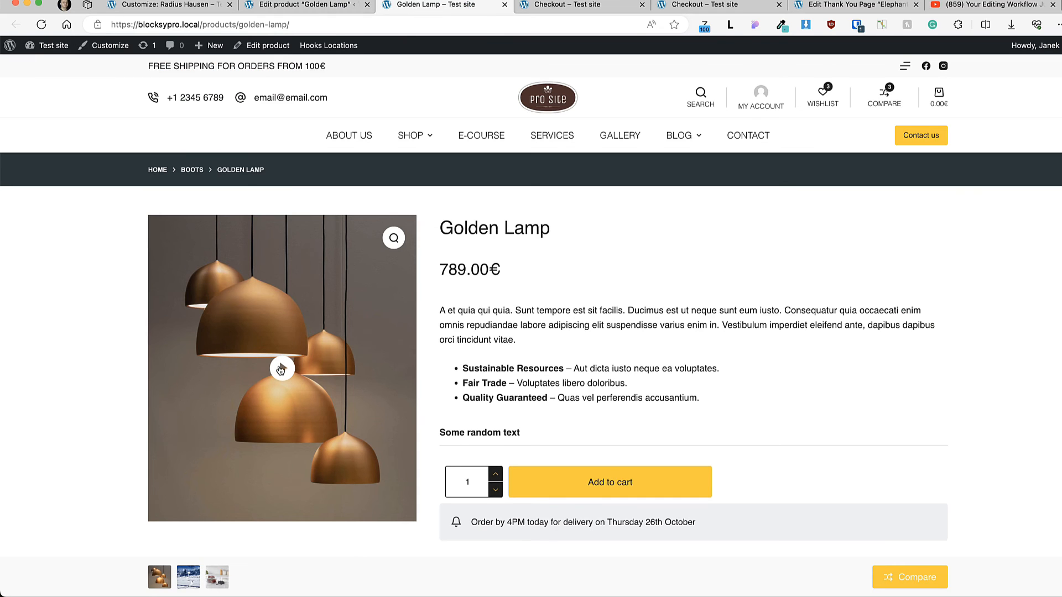
left_click(281, 369)
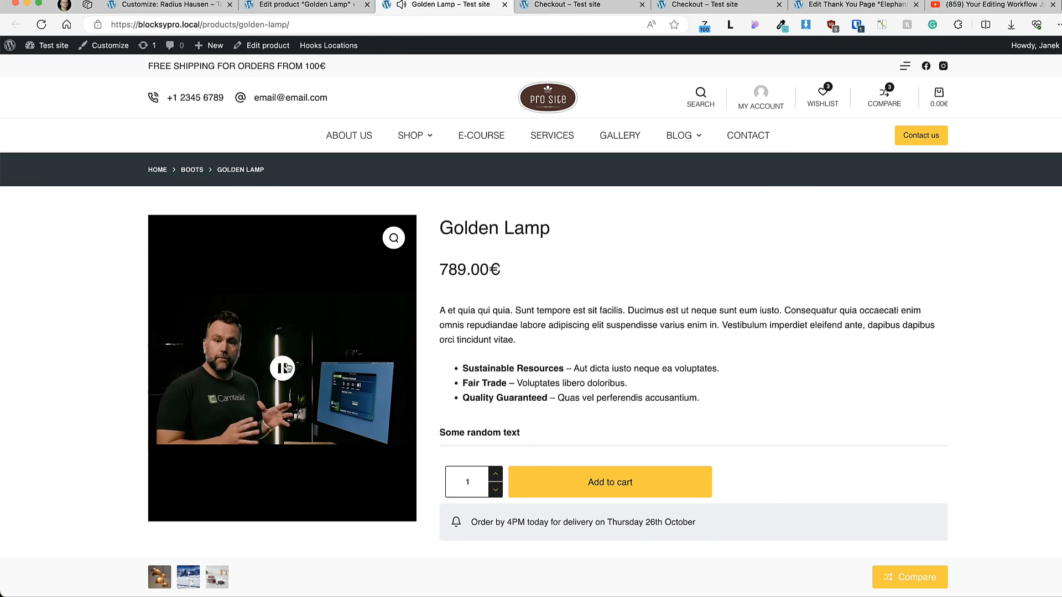
left_click(282, 368)
scroll(708, 368, "down", 5)
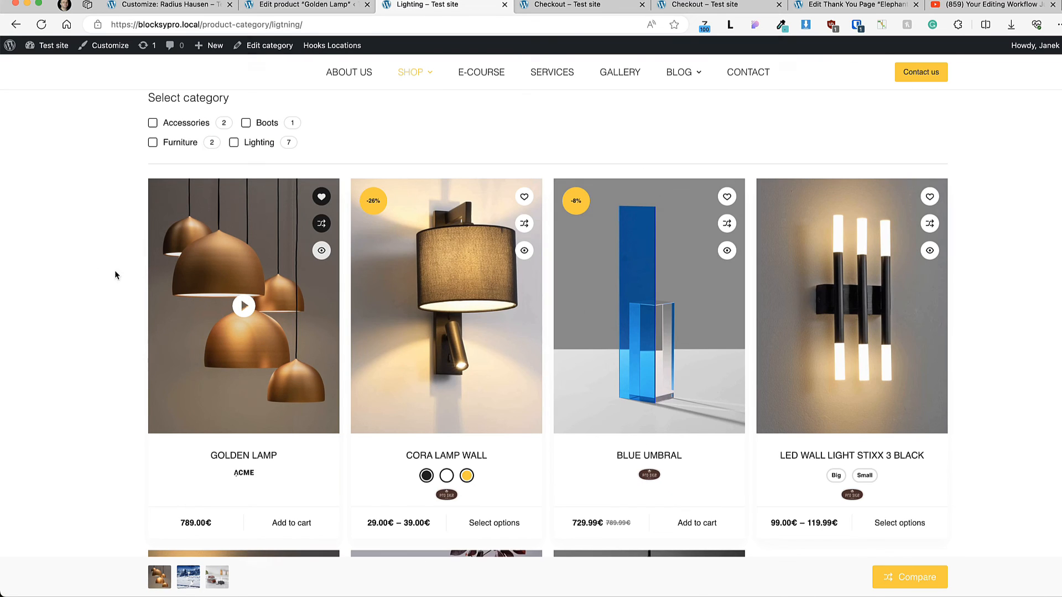
left_click(248, 305)
left_click(249, 306)
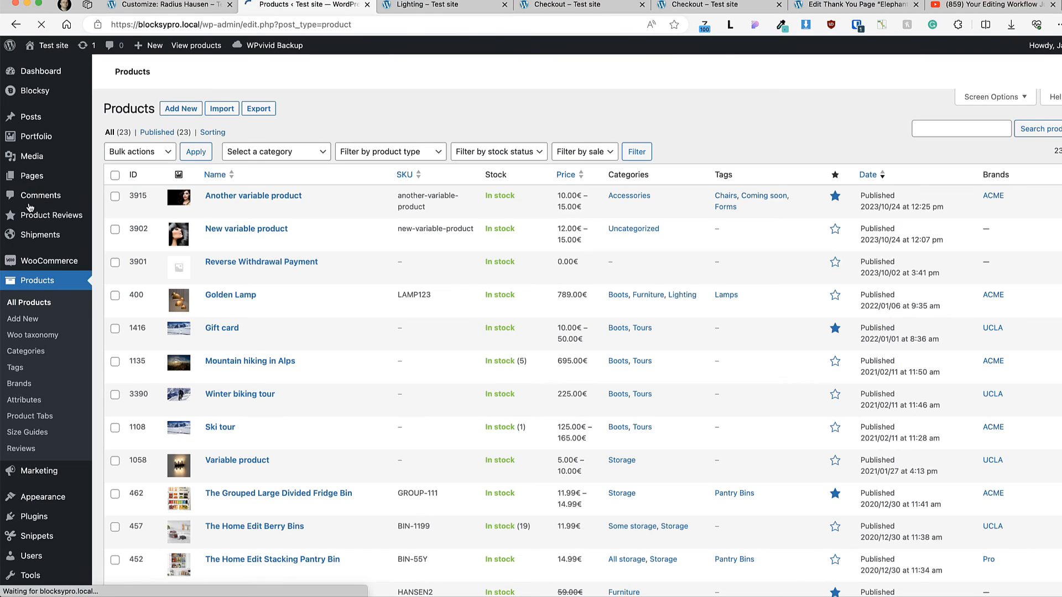
Step: Open "Another variable product" for editing and expand its Black variation's settings
left_click(280, 195)
scroll(532, 386, "down", 10)
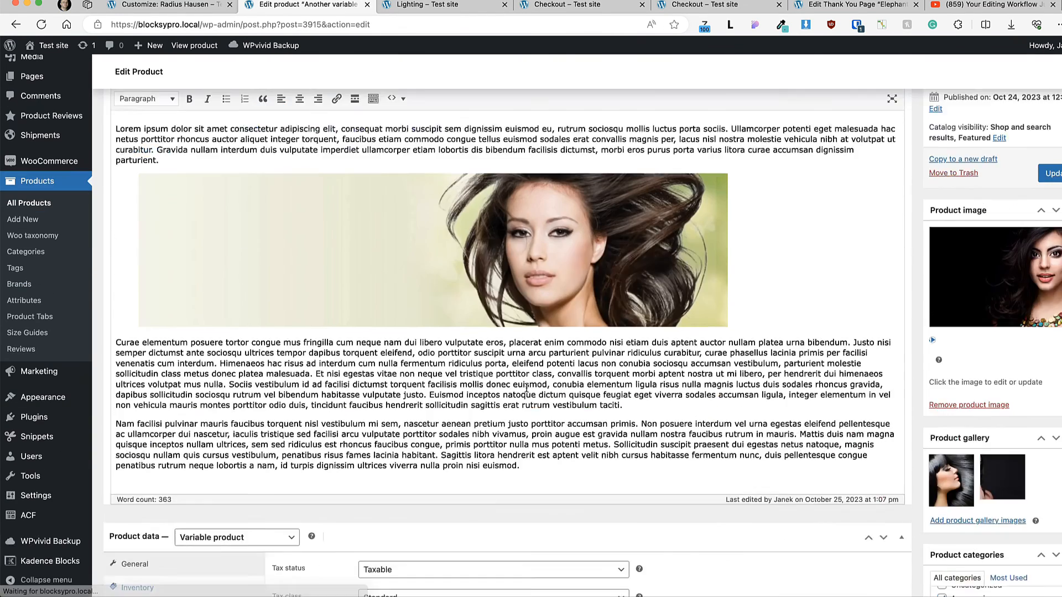
scroll(532, 390, "up", 6)
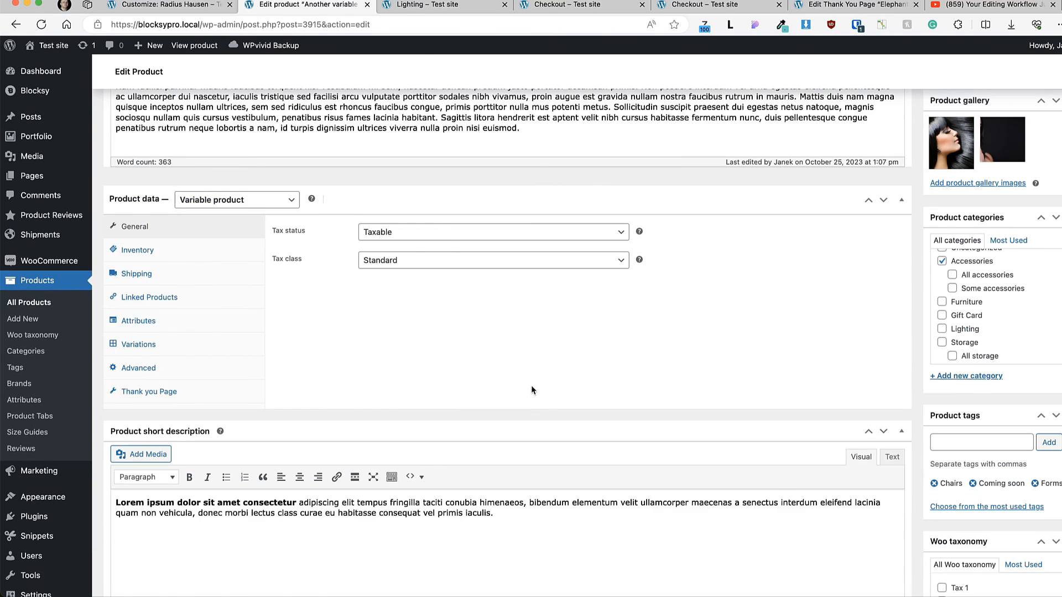
left_click(138, 344)
left_click(504, 285)
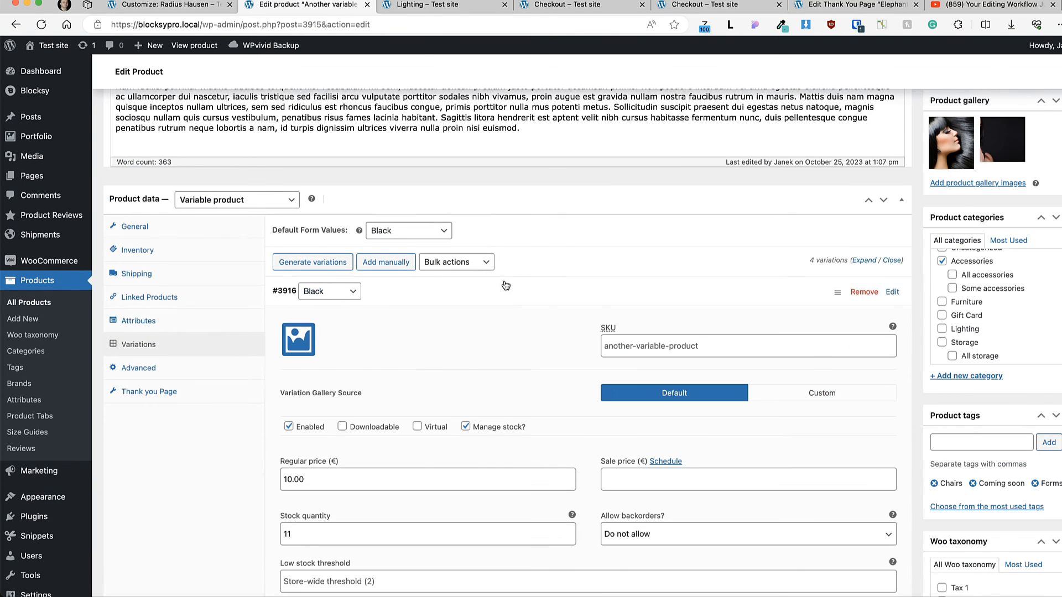
scroll(283, 367, "down", 1)
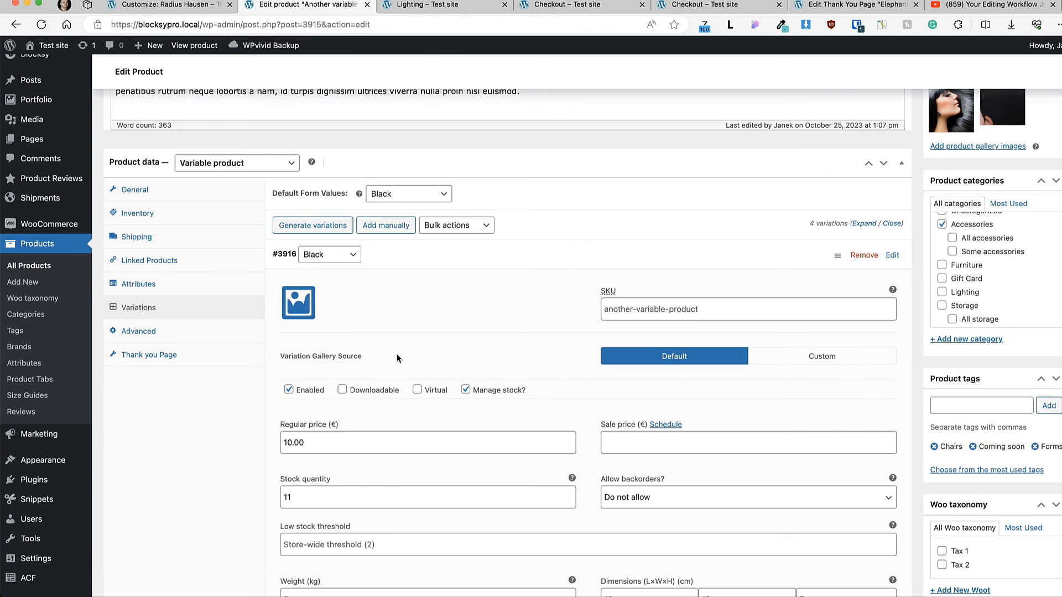
scroll(397, 353, "down", 3)
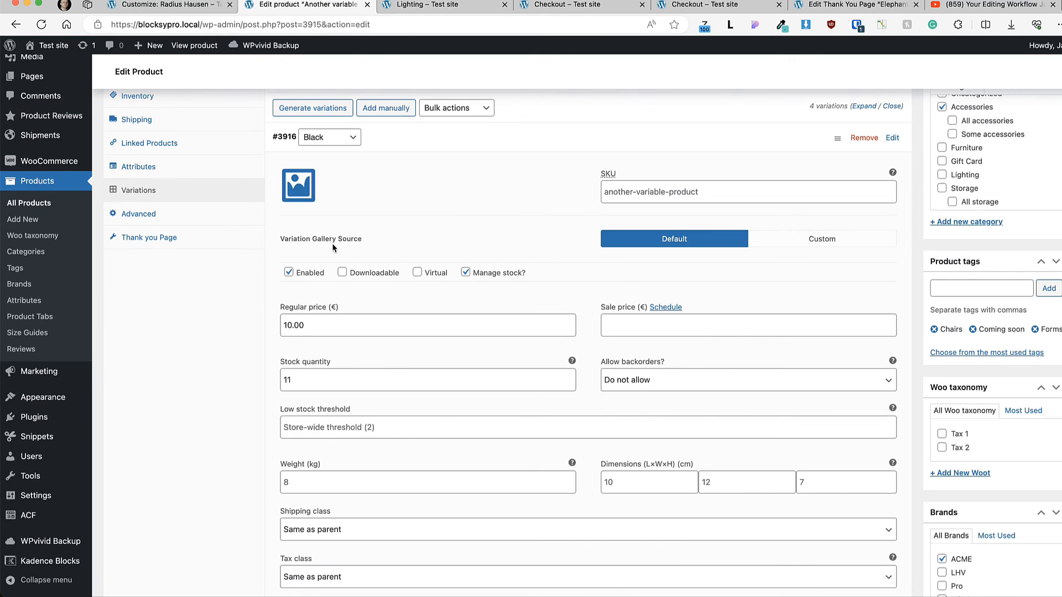
Step: Set the Black variation's gallery source to Custom and insert a gallery of four consecutive makeup photos starting with pexels-photo-7676006.jpeg
left_click(840, 240)
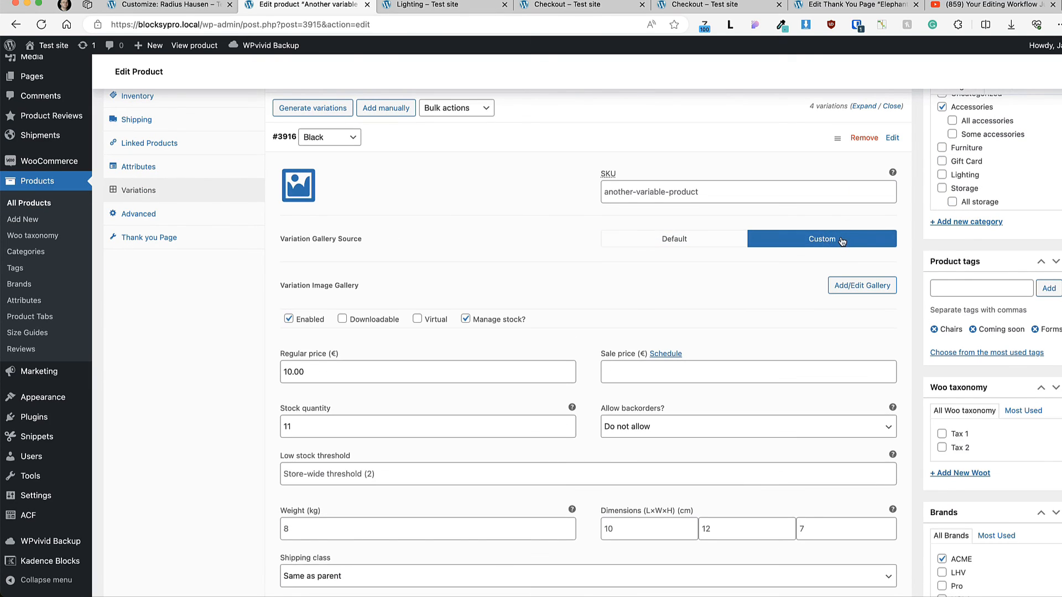
left_click(855, 288)
left_click(191, 285)
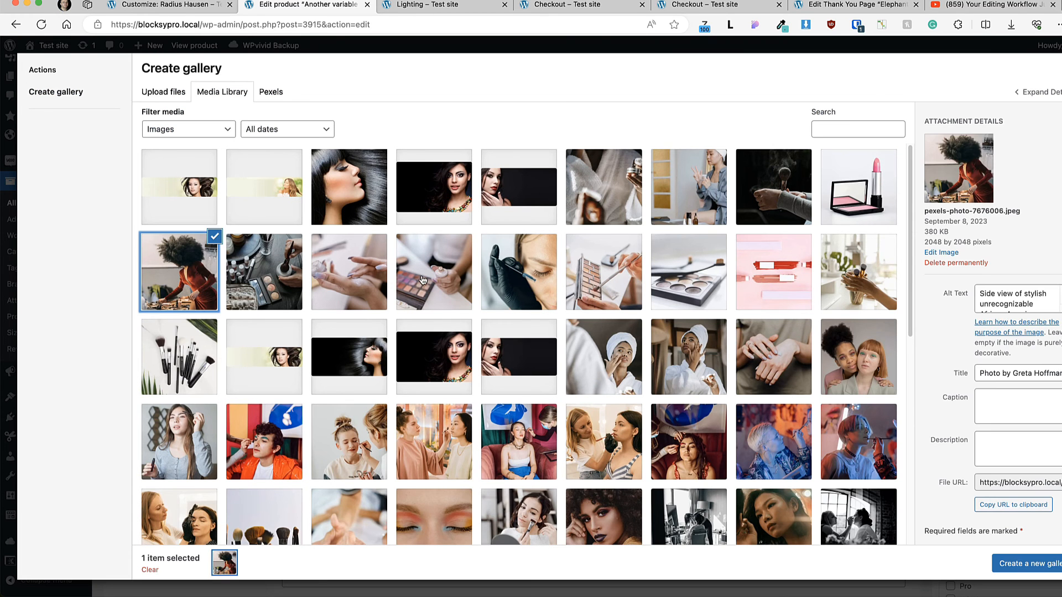
left_click(423, 279, "shift")
left_click(1024, 559)
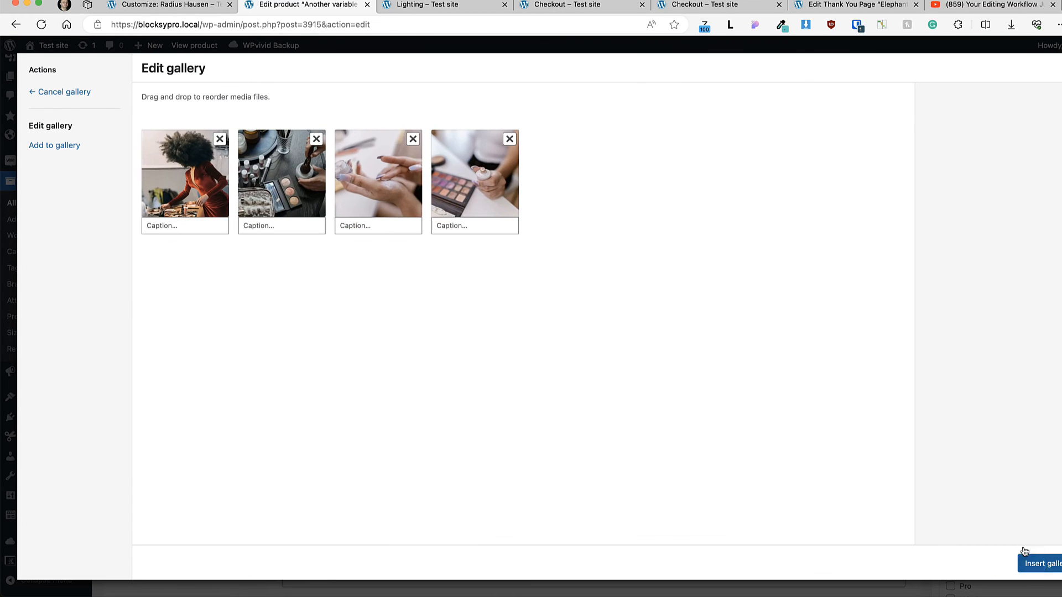
left_click(1042, 567)
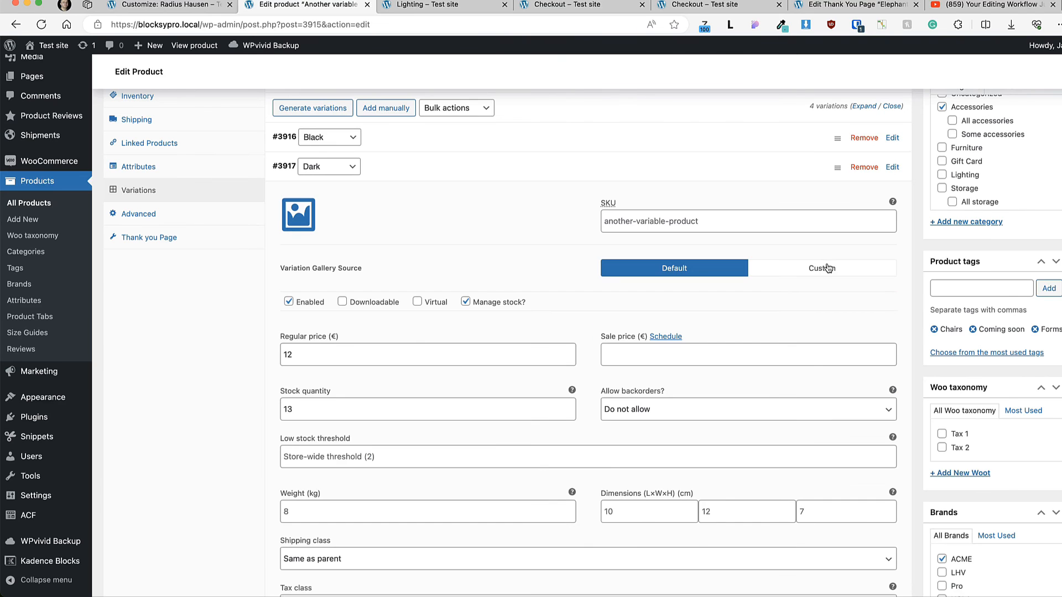
Step: Give the Dark variation a Custom gallery of four consecutive photos ending with pexels-photo-7984970.jpeg and update the product
left_click(770, 275)
left_click(862, 315)
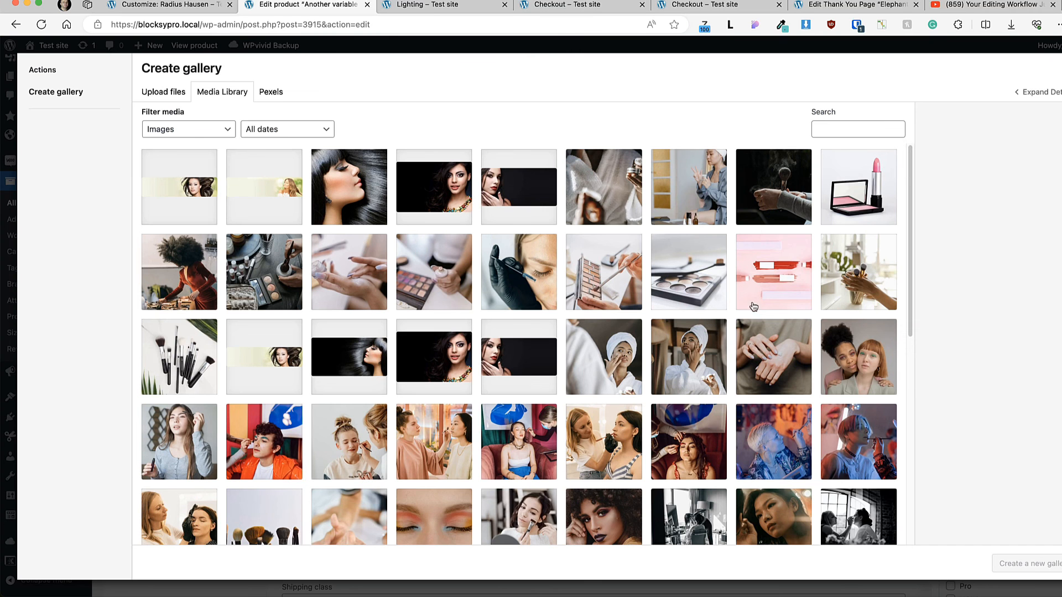
left_click(205, 451)
left_click(431, 440, "shift")
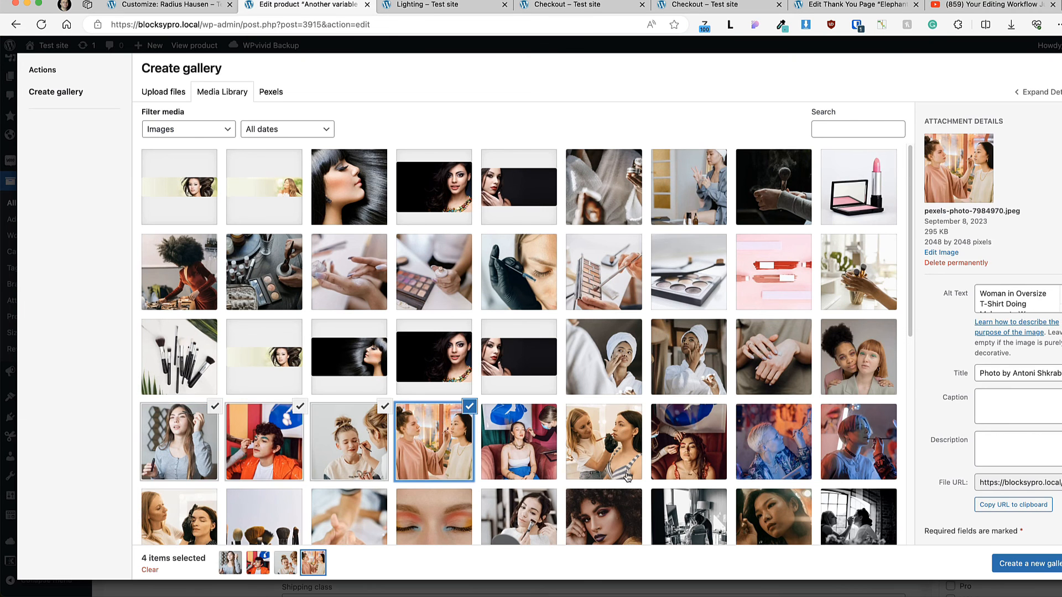
left_click(1026, 563)
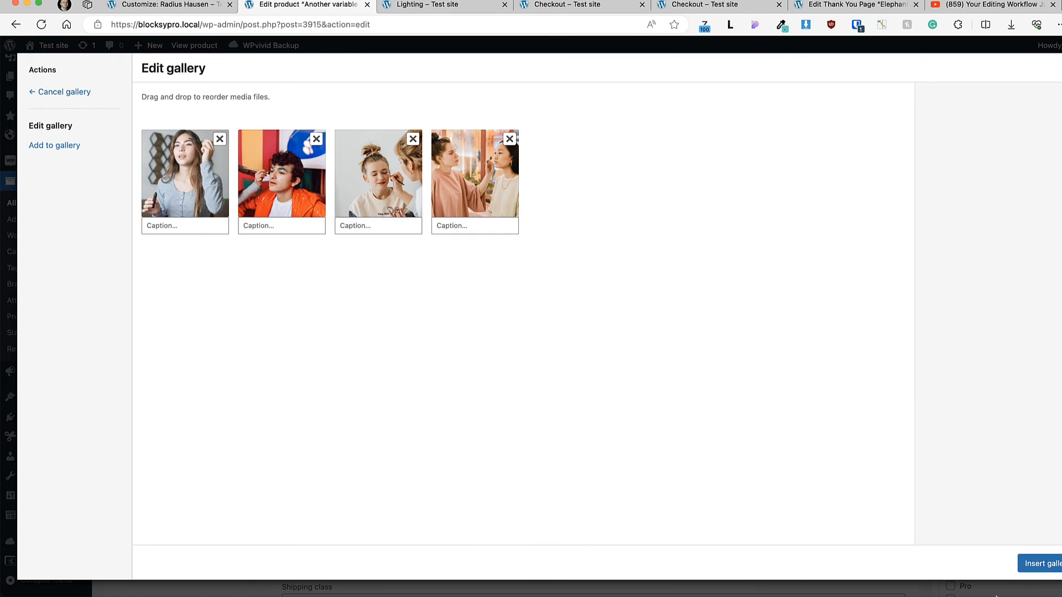
left_click(1040, 563)
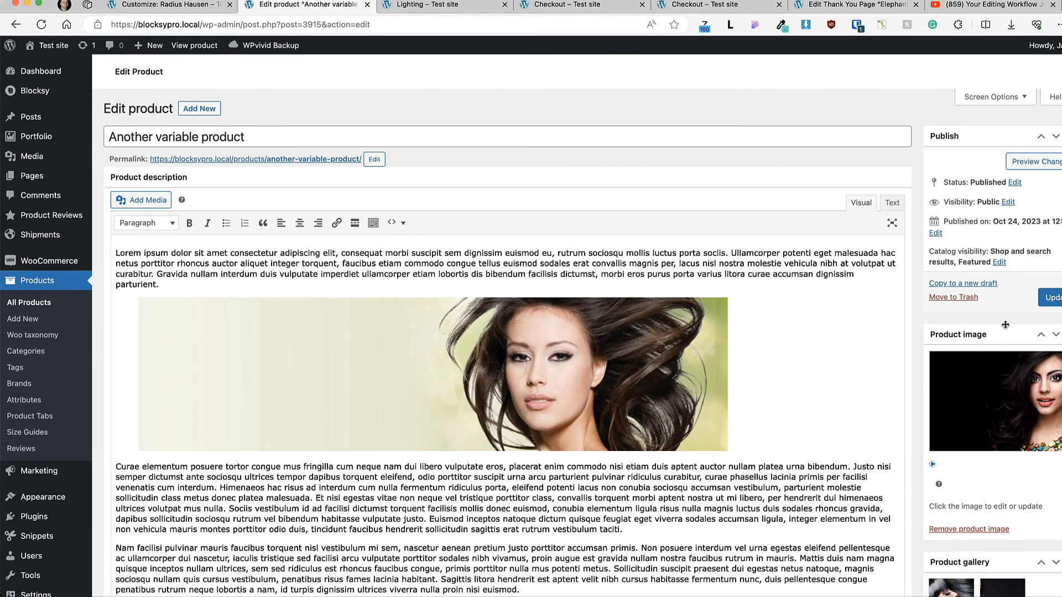
left_click(1050, 298)
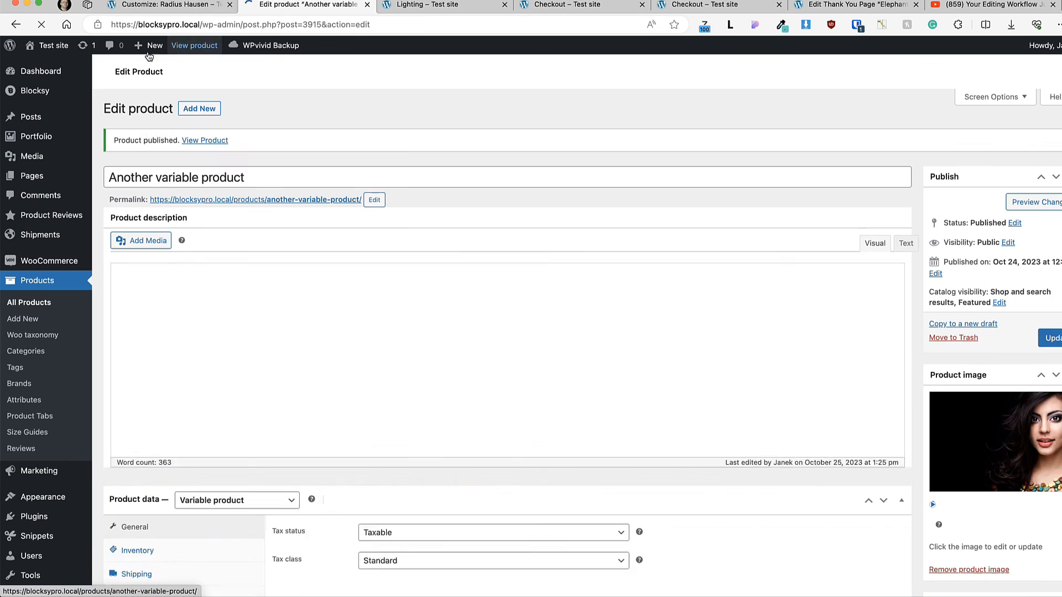
Step: View the live variable product, browse its gallery thumbnails, select the Dark color and browse that variation's thumbnails
left_click(194, 44)
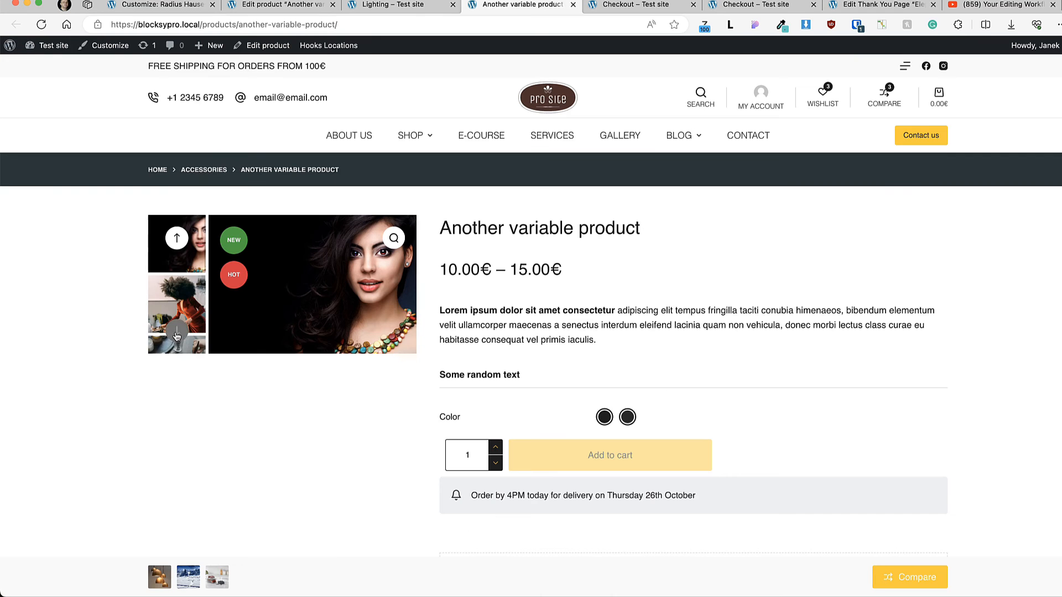
left_click(176, 334)
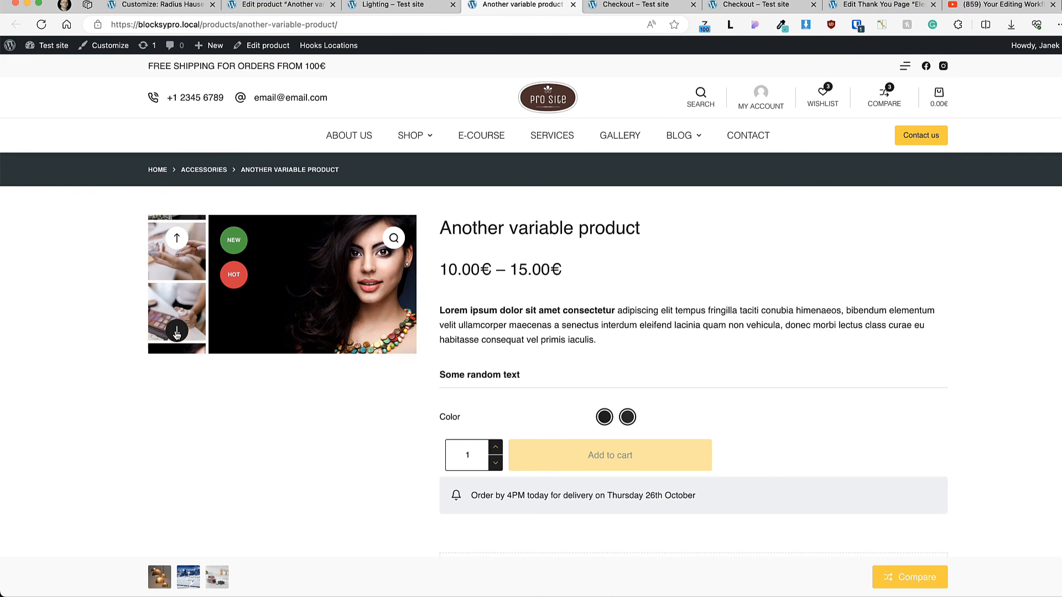
left_click(604, 417)
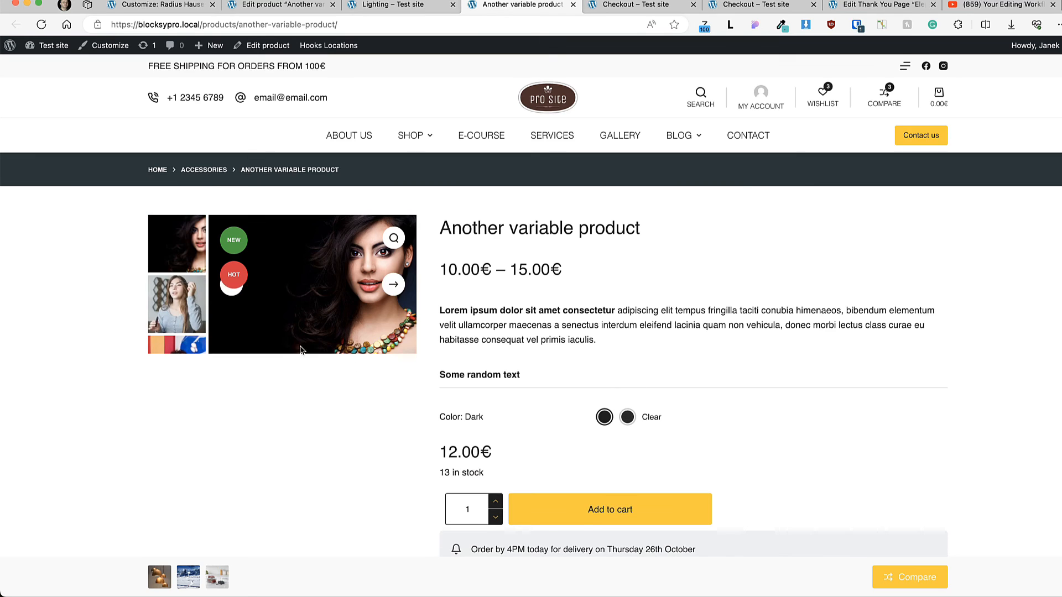
left_click(179, 332)
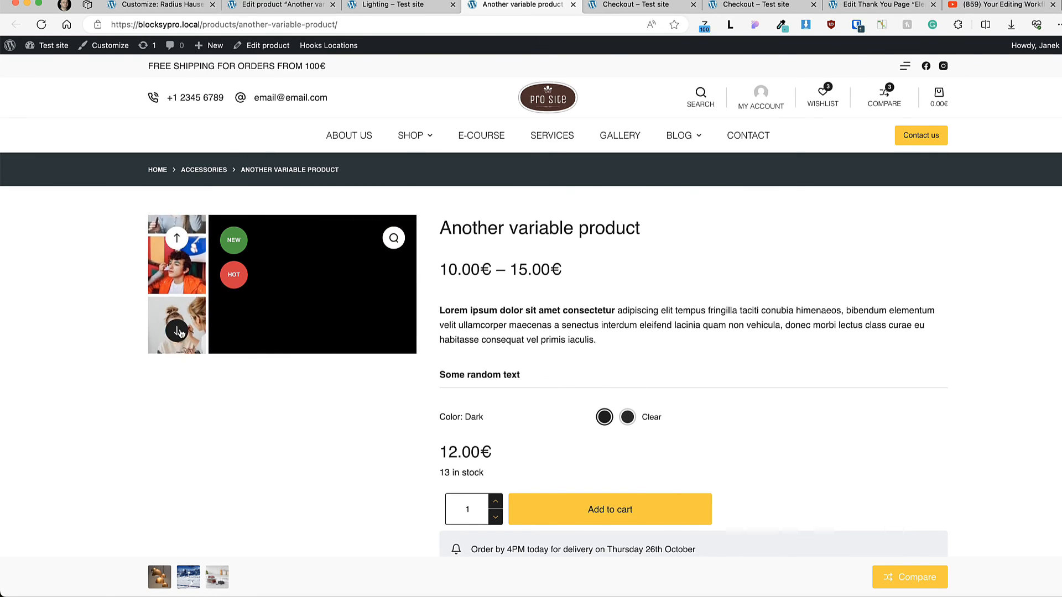
Step: In the Customizer's single product gallery settings, set the thumbnails position to Horizontal and publish the change
left_click(134, 7)
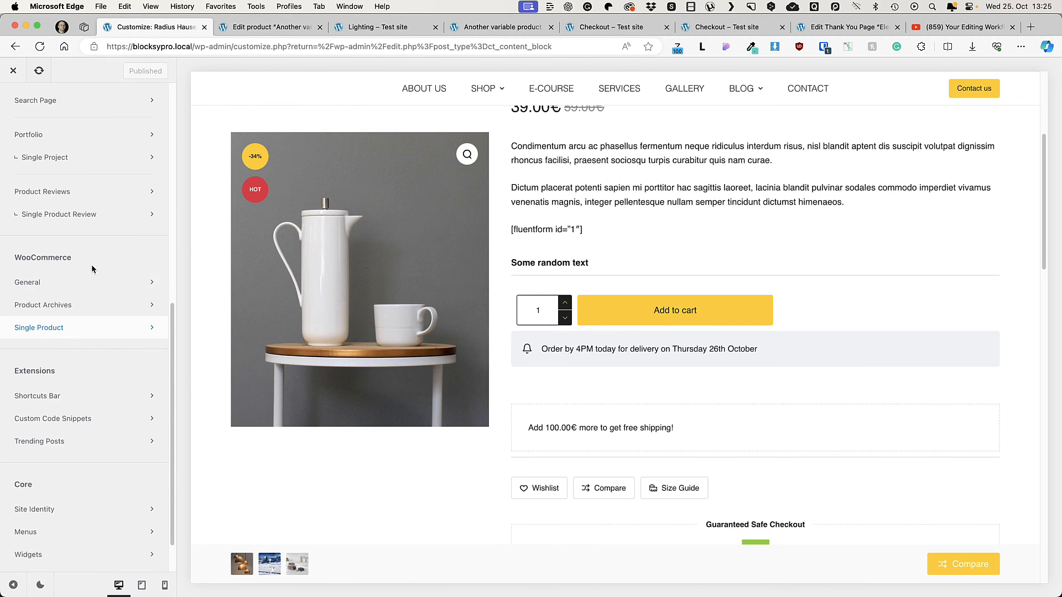
left_click(55, 327)
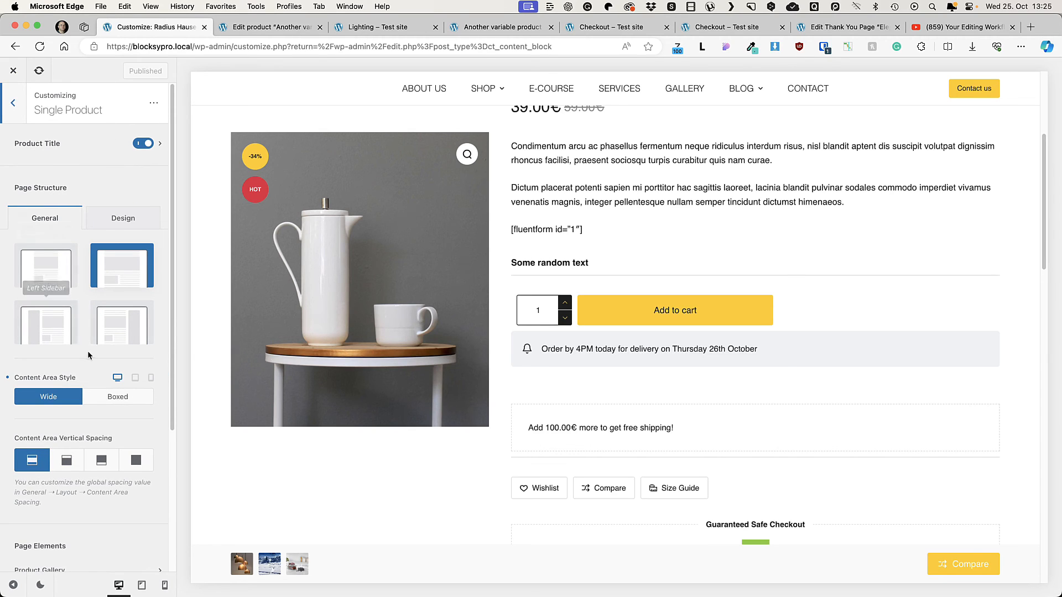
scroll(87, 351, "down", 3)
left_click(69, 430)
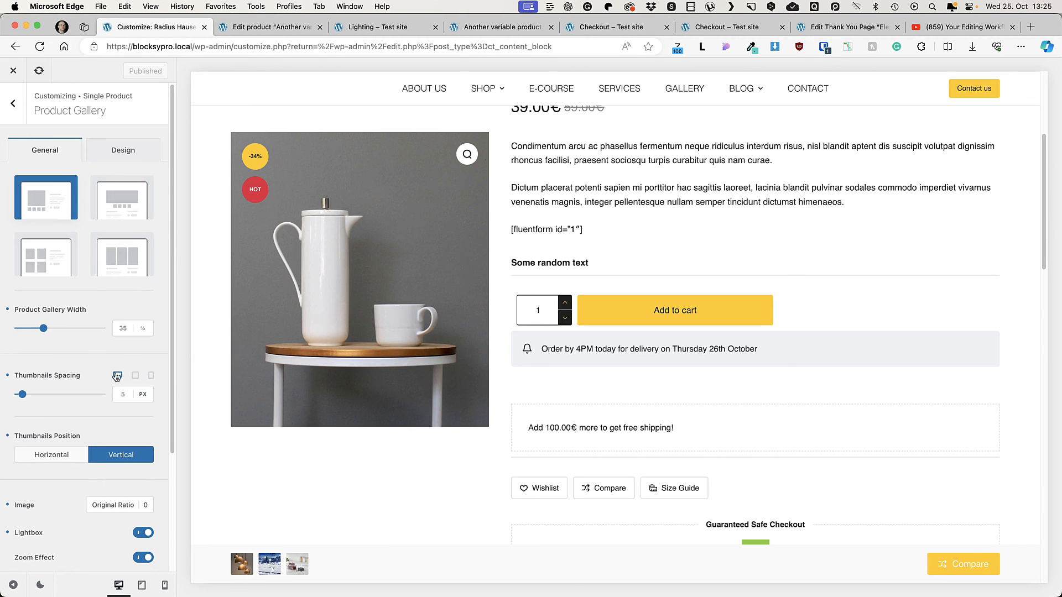
left_click(52, 454)
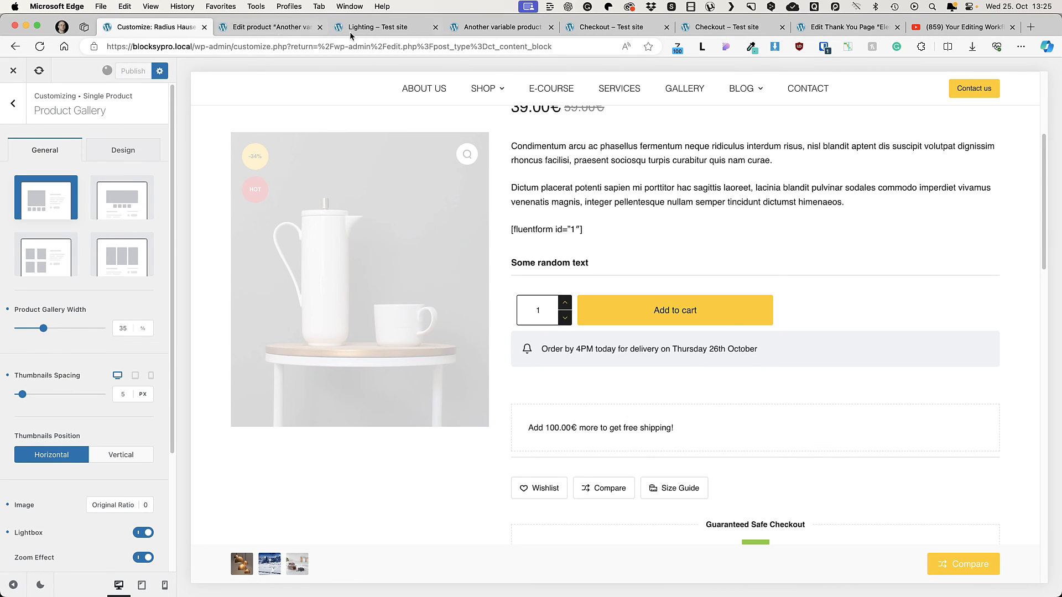
Step: Reload the live variable product page and compare the Black and Dark variation galleries
left_click(498, 26)
left_click(40, 46)
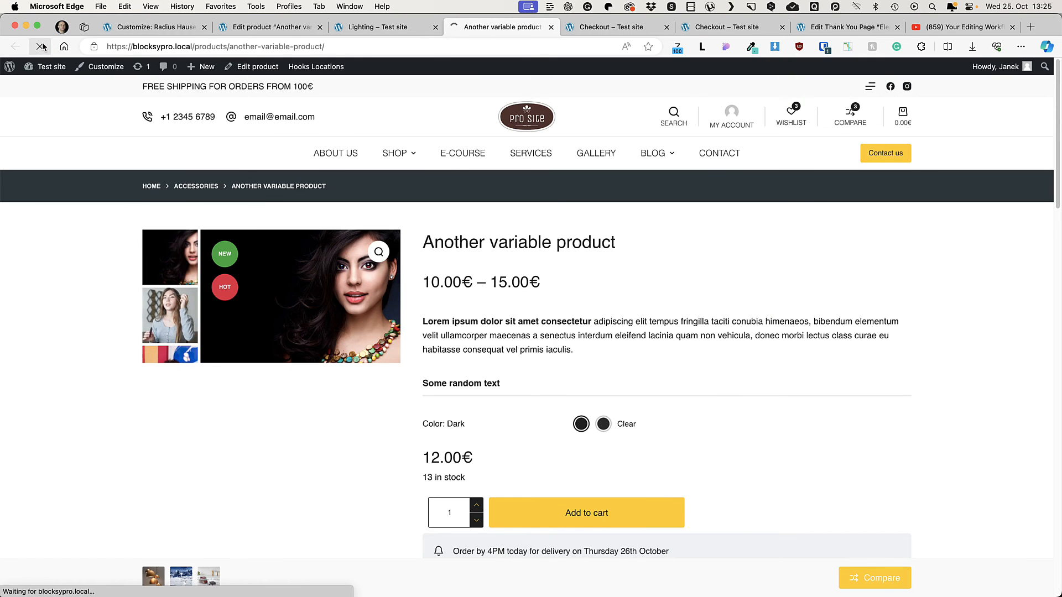
left_click(581, 424)
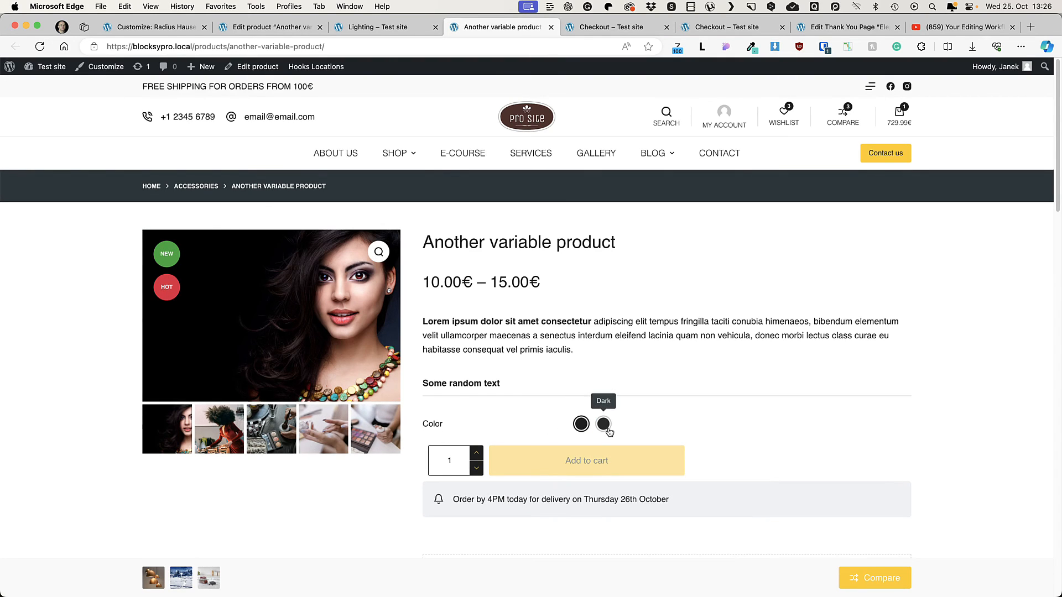
left_click(604, 425)
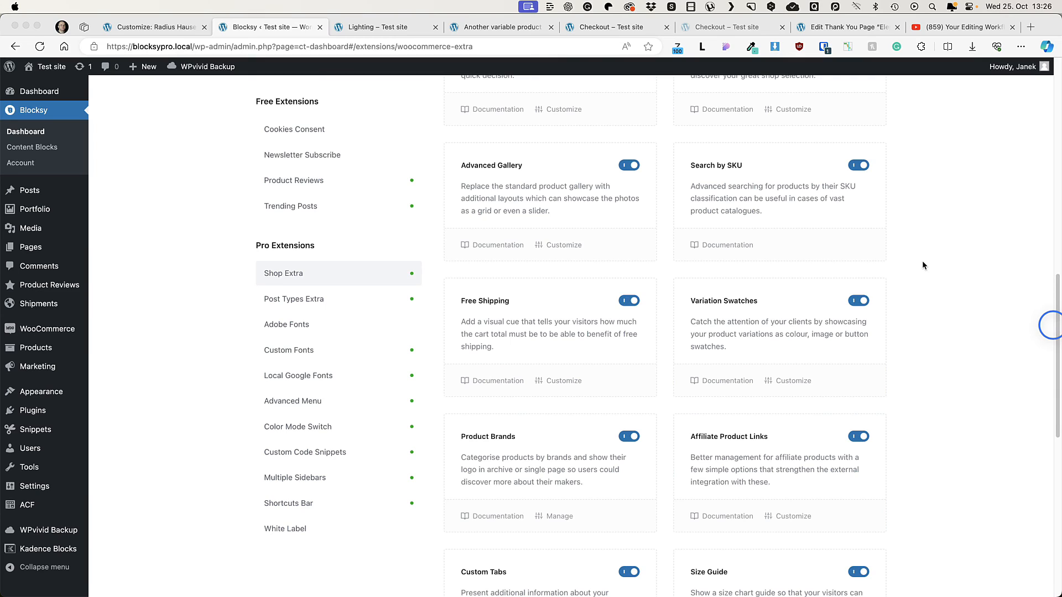
Step: In the Customizer header's Search element, enable Live Results Product Status and exclude Product Review from the search criteria
left_click(919, 223)
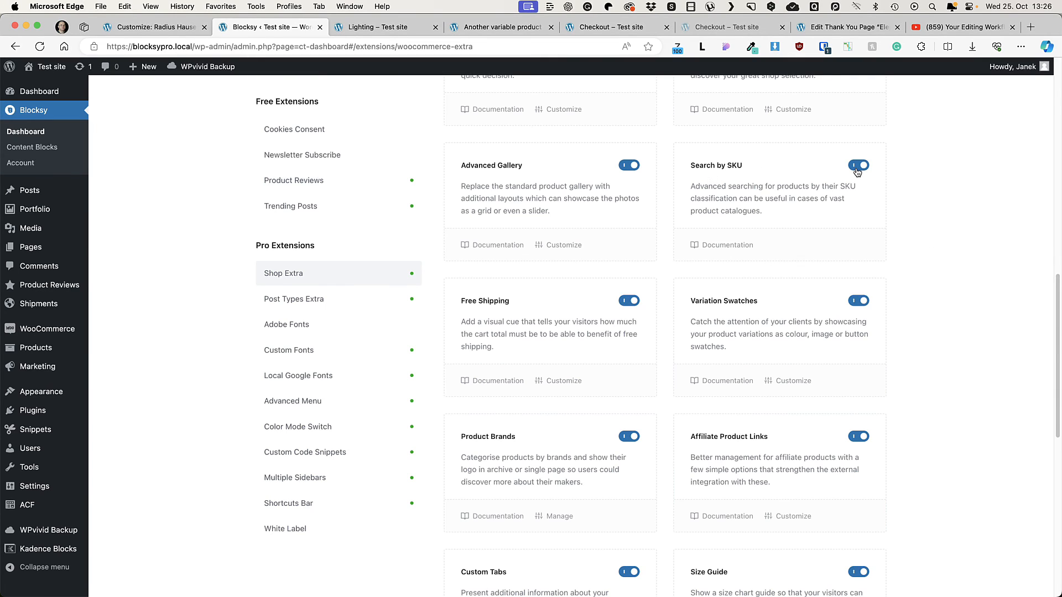
left_click(155, 18)
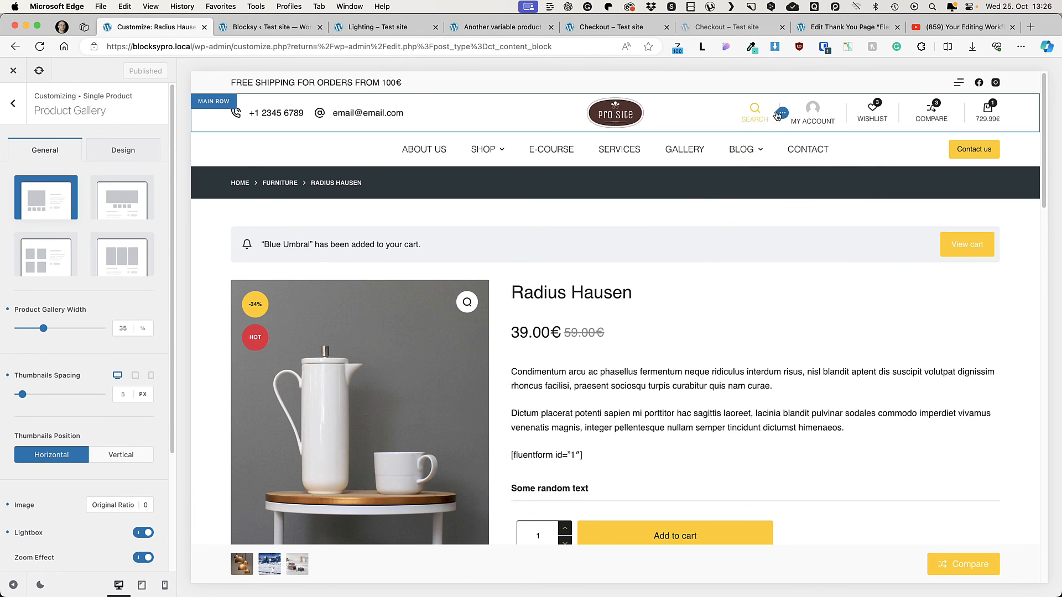
left_click(780, 115)
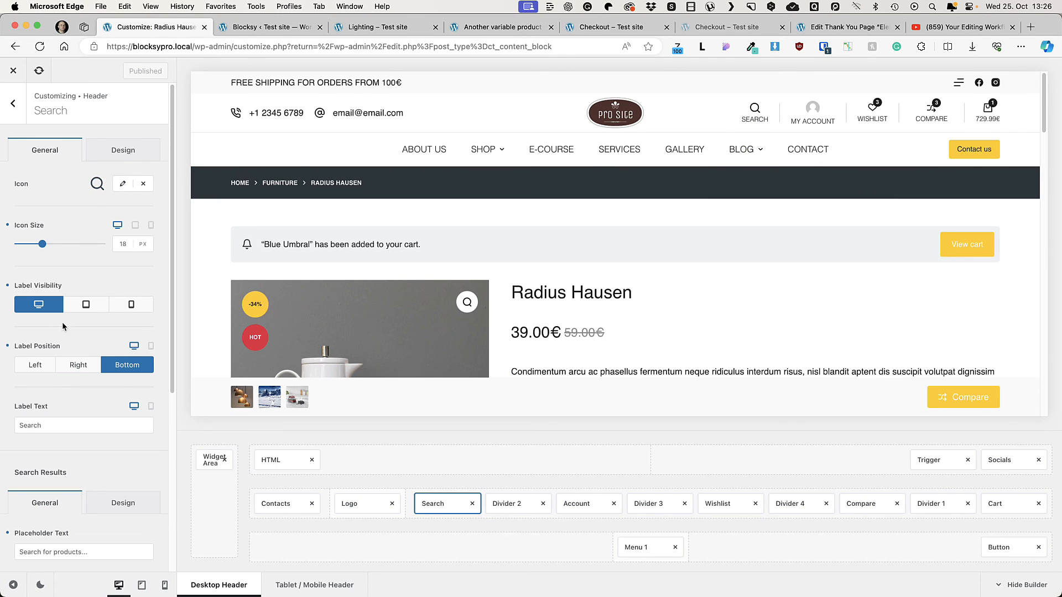
scroll(53, 377, "down", 3)
scroll(32, 381, "down", 4)
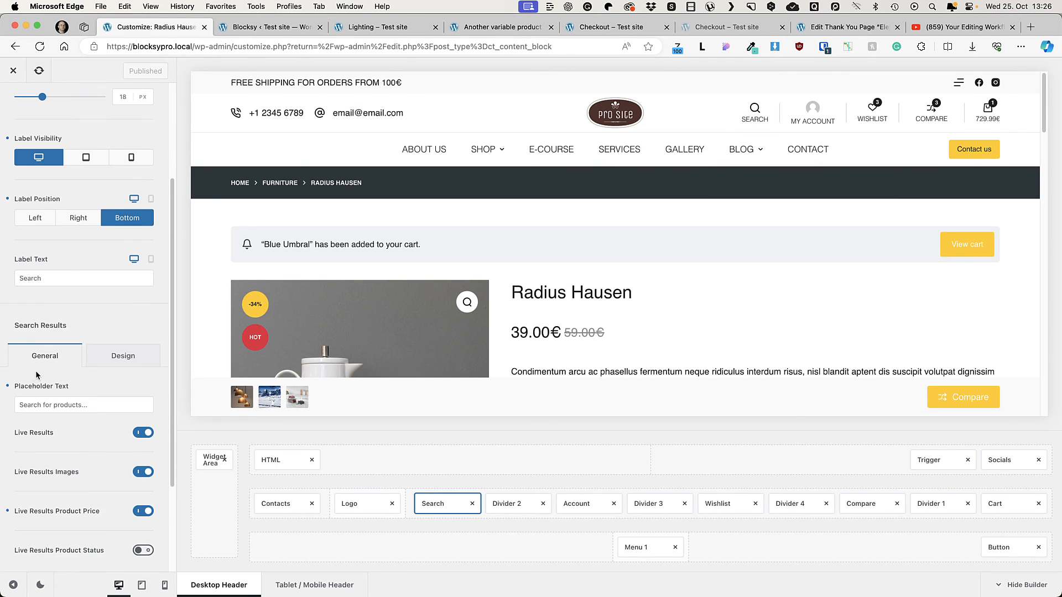
left_click(21, 388)
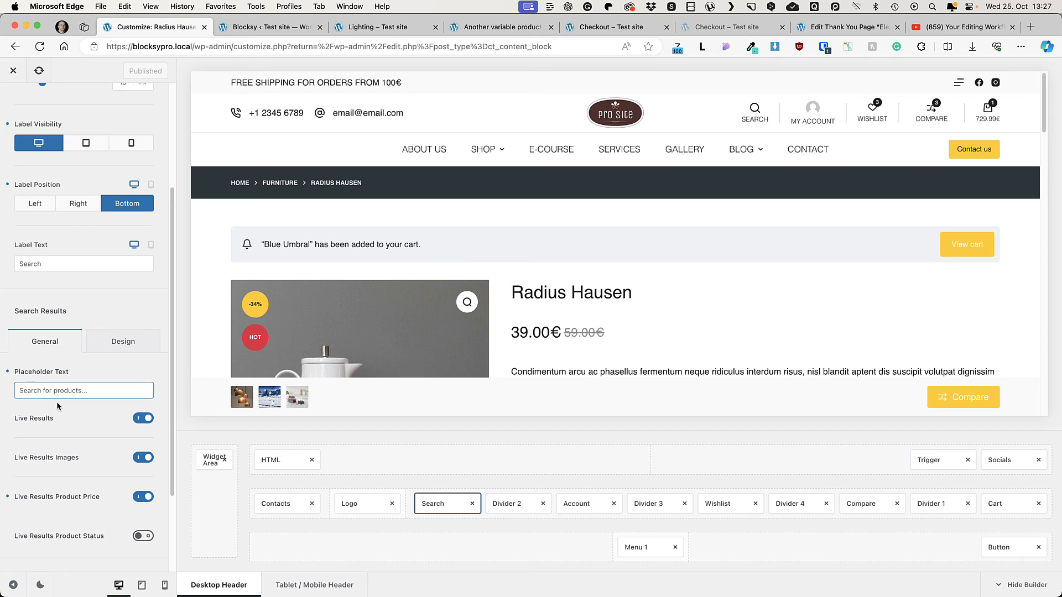
scroll(78, 386, "down", 1)
scroll(146, 382, "down", 4)
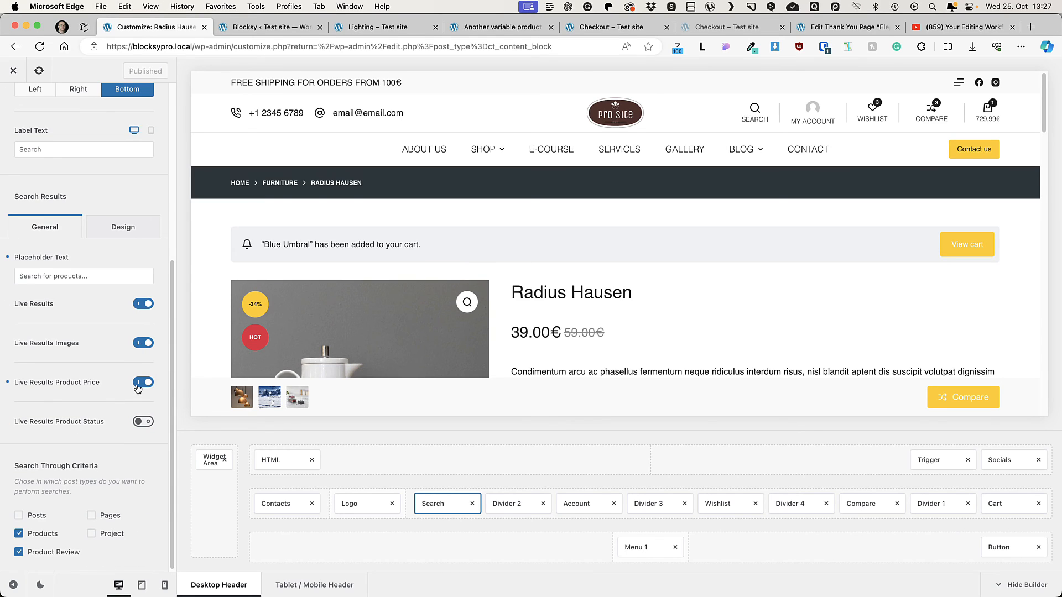
left_click(143, 421)
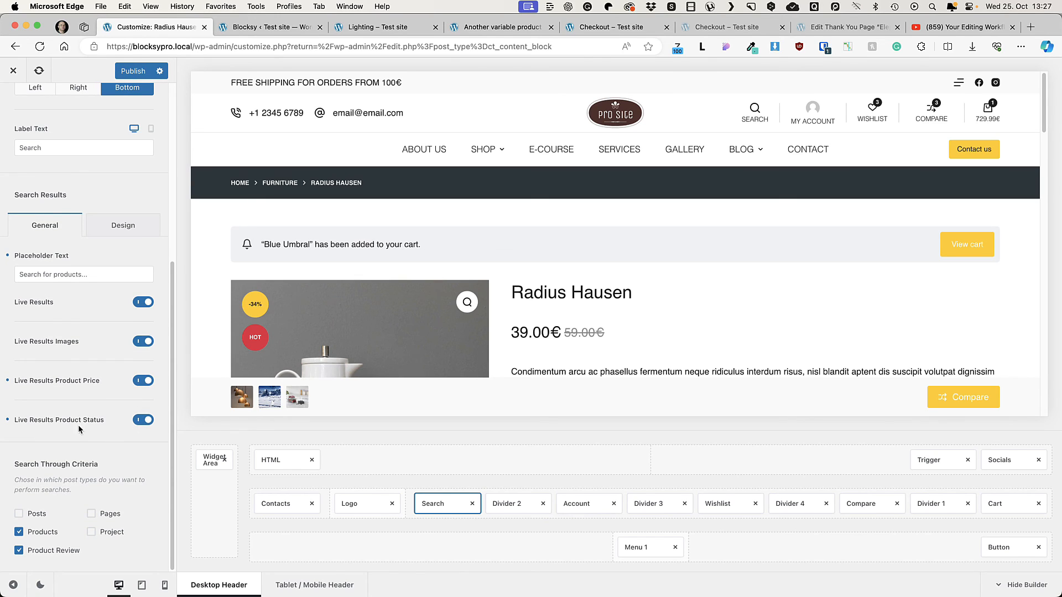
left_click(20, 550)
Step: Review the Search element's design color options and publish the header search changes
scroll(91, 513, "up", 5)
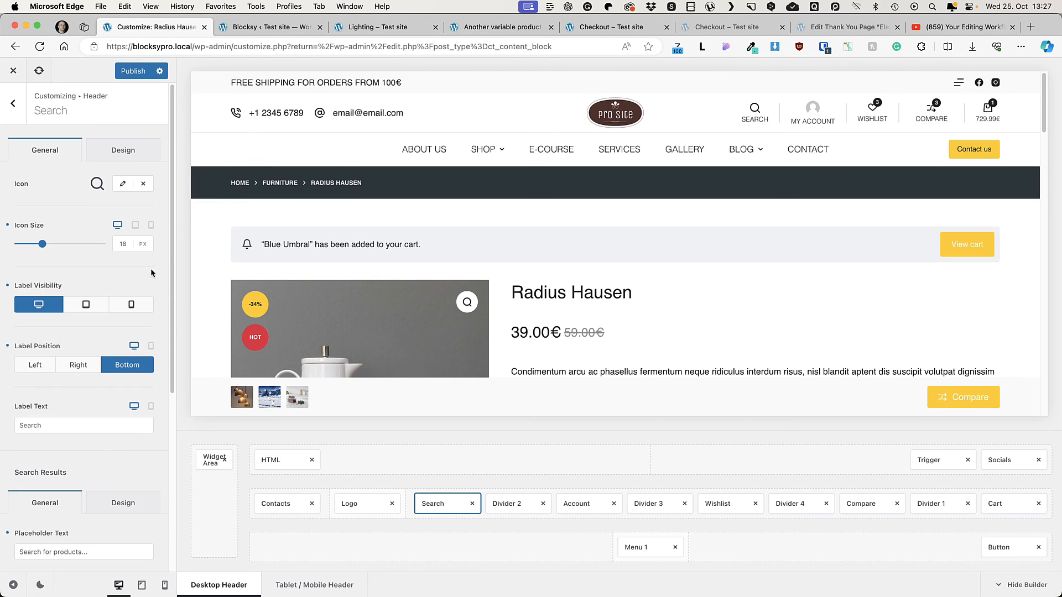
left_click(147, 153)
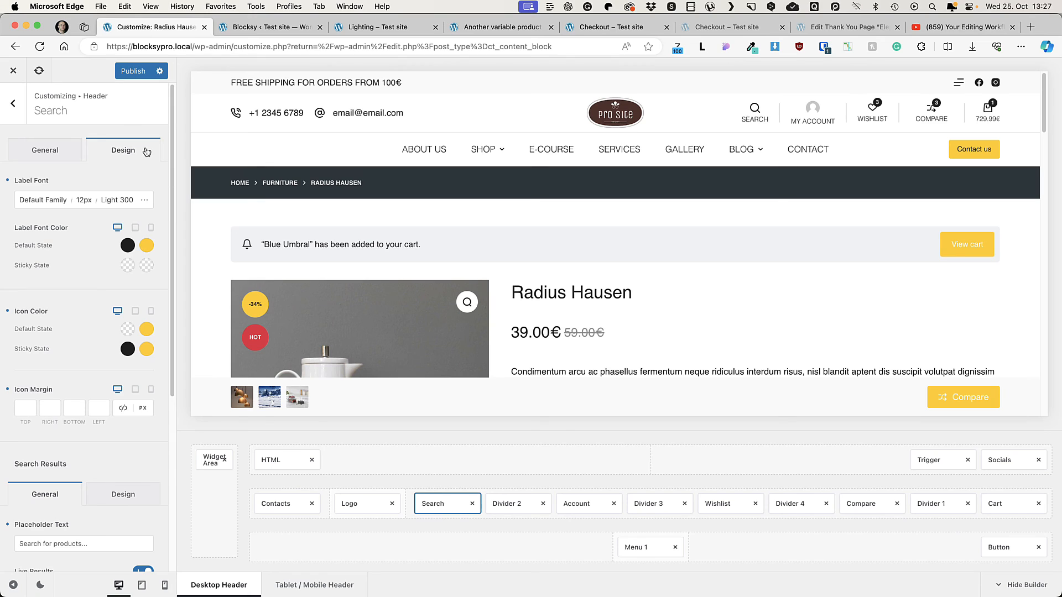
left_click(127, 246)
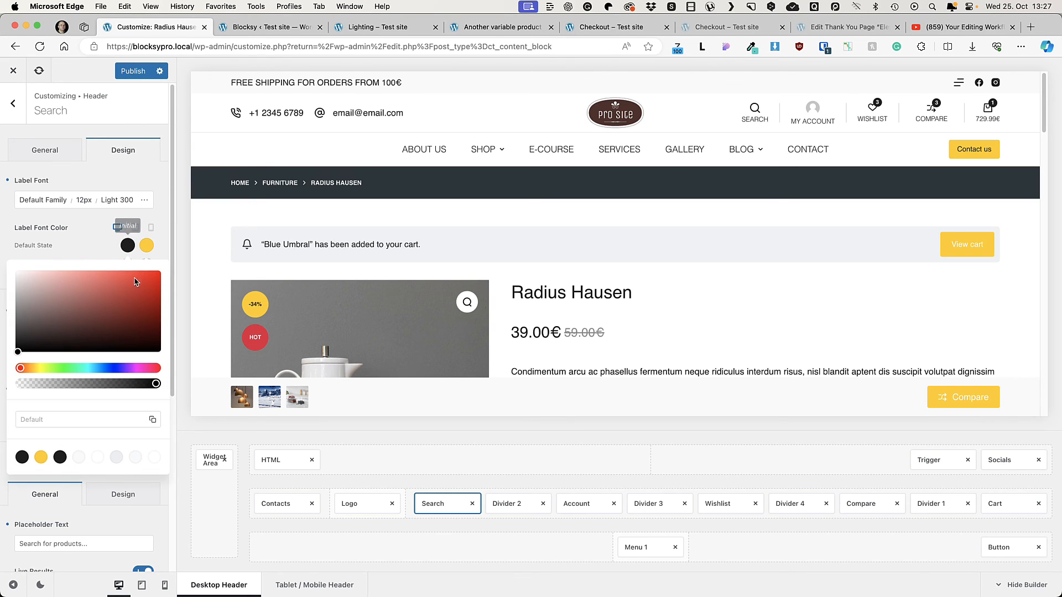
left_click(154, 462)
scroll(154, 462, "down", 2)
left_click(131, 71)
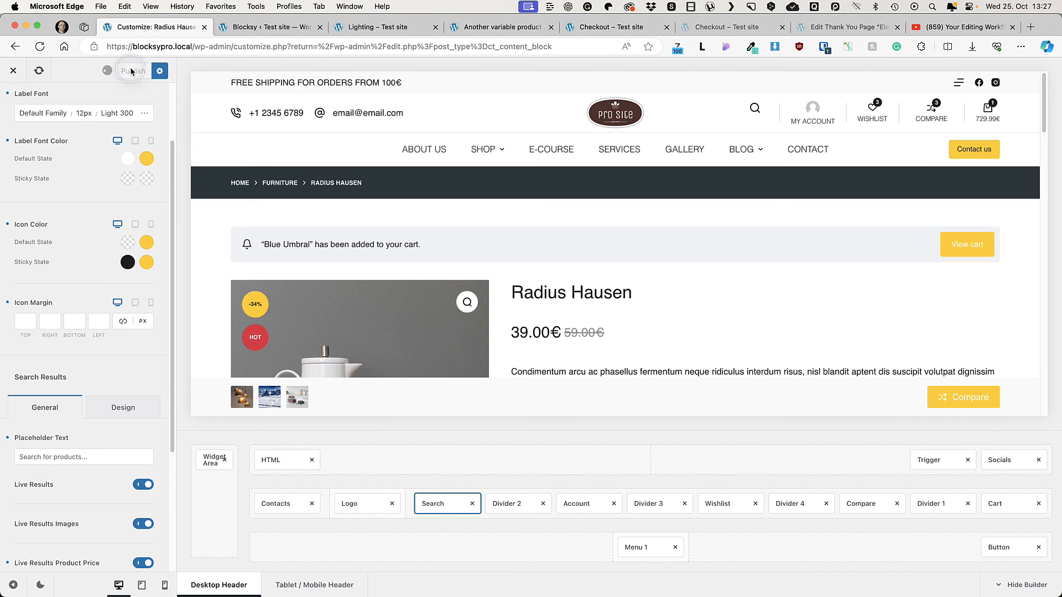
Step: Reload the live variable product page, locate its SKU, and test the store search with "another", opening the Another variable product result
left_click(514, 26)
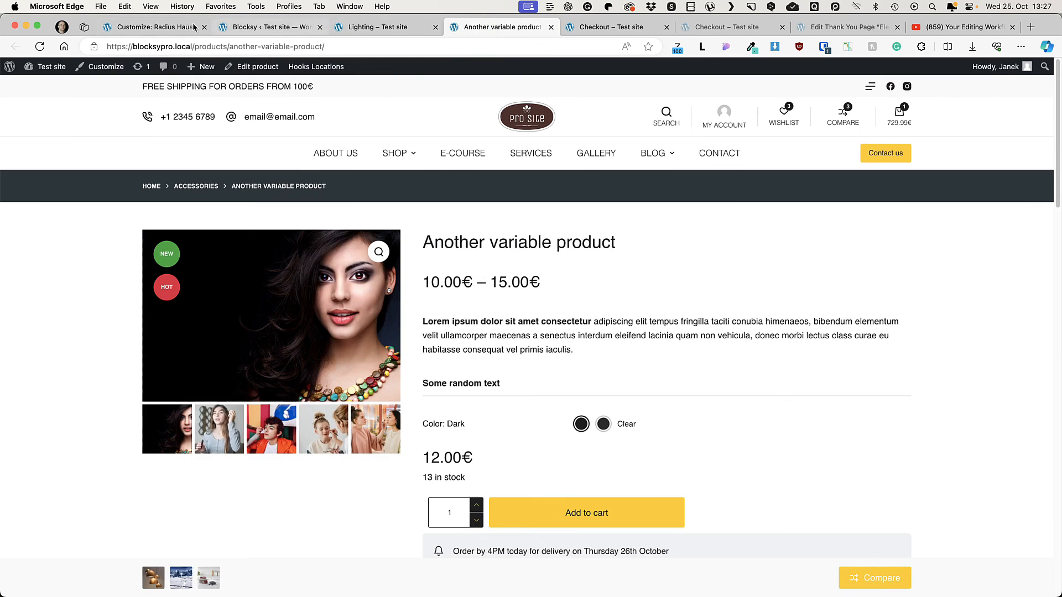
left_click(39, 46)
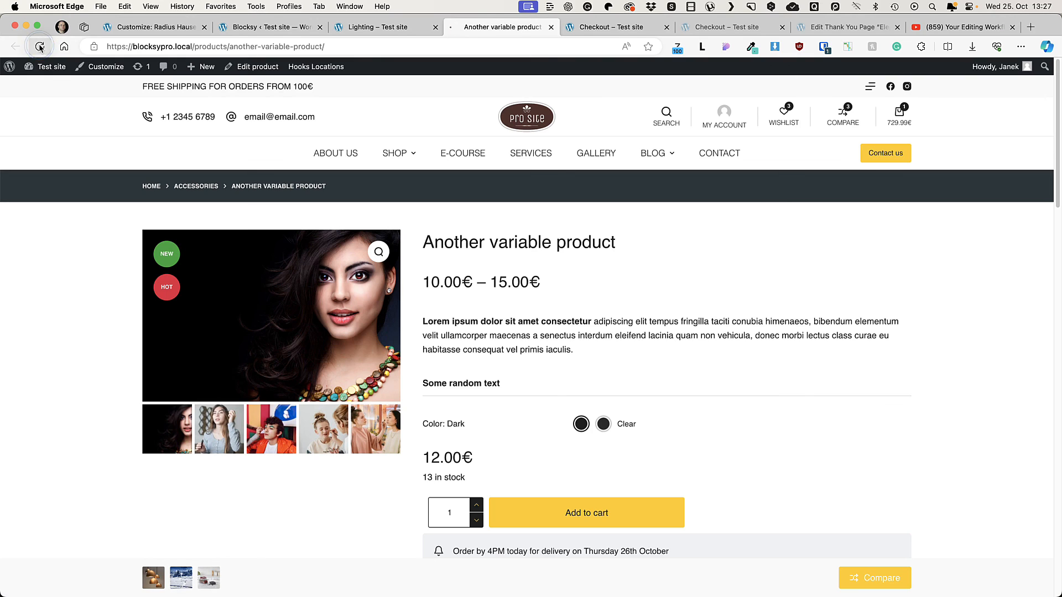
scroll(789, 395, "down", 8)
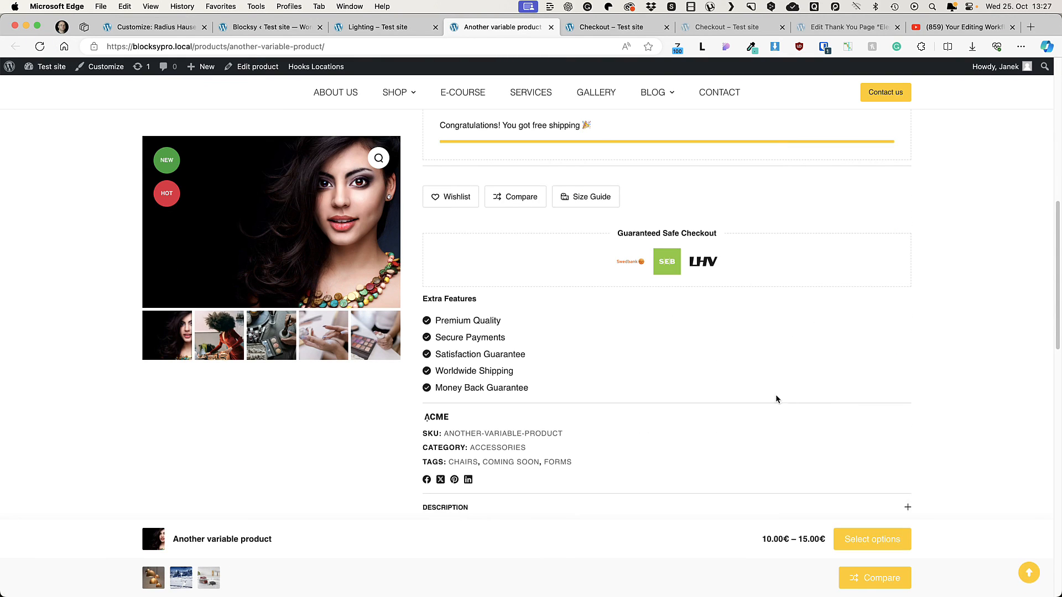
double_click(482, 432)
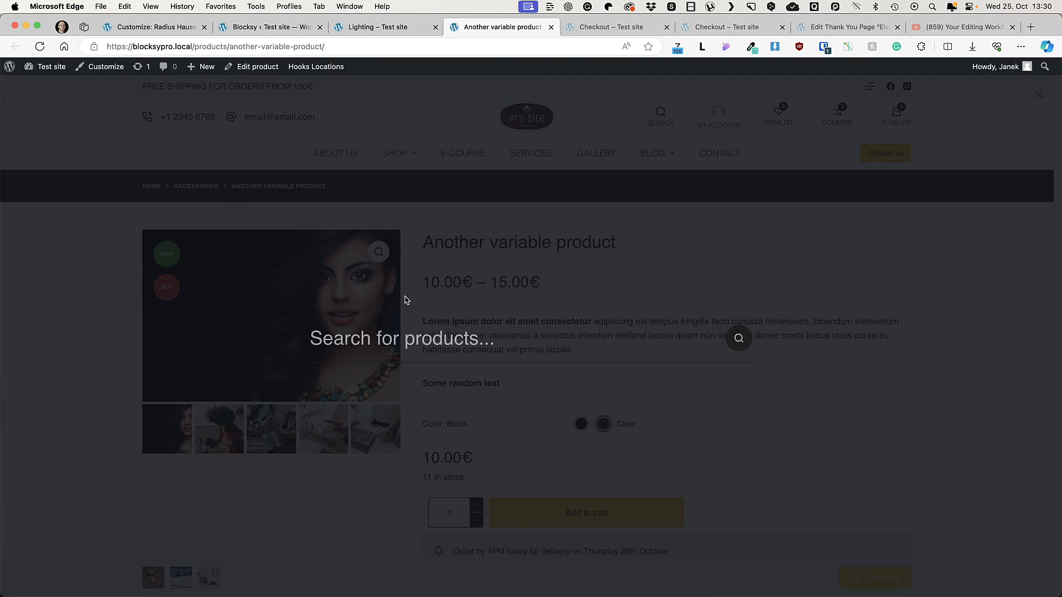
type("another")
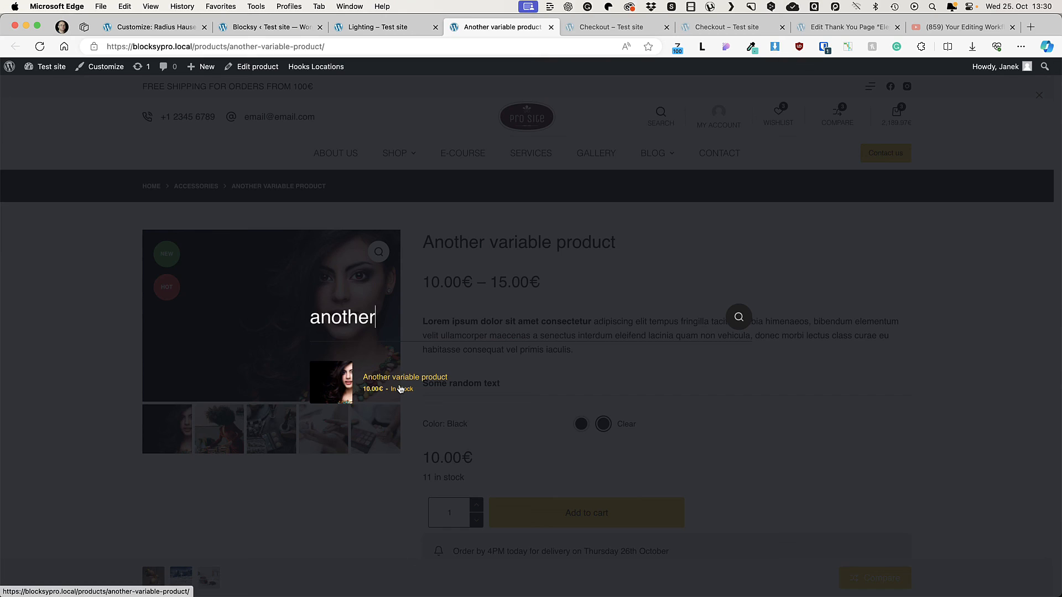
left_click(401, 388)
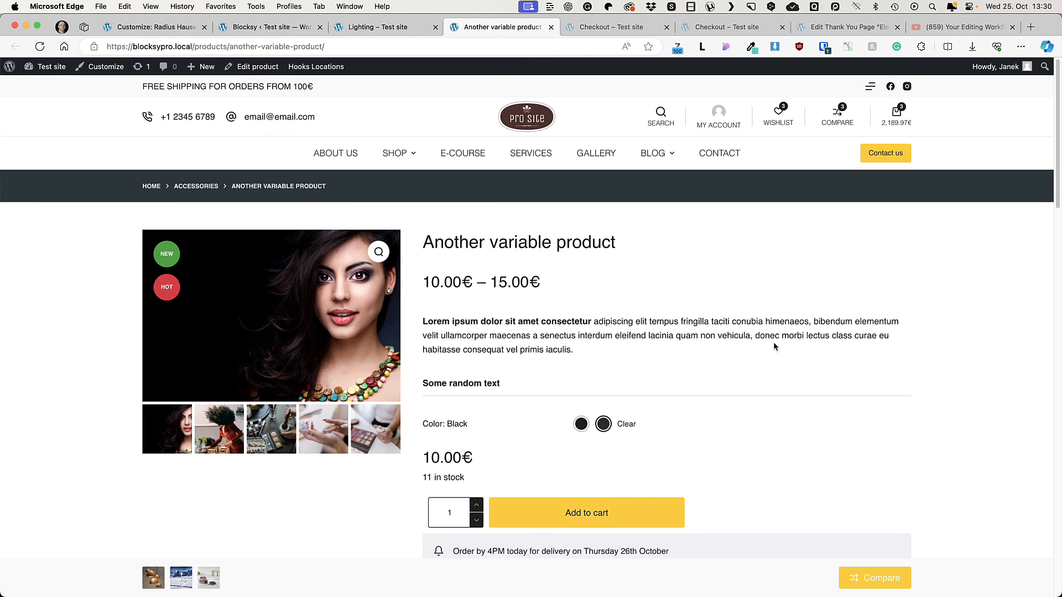
Step: Add a Search Box element to the center of the header's top row in the Customizer
left_click(154, 27)
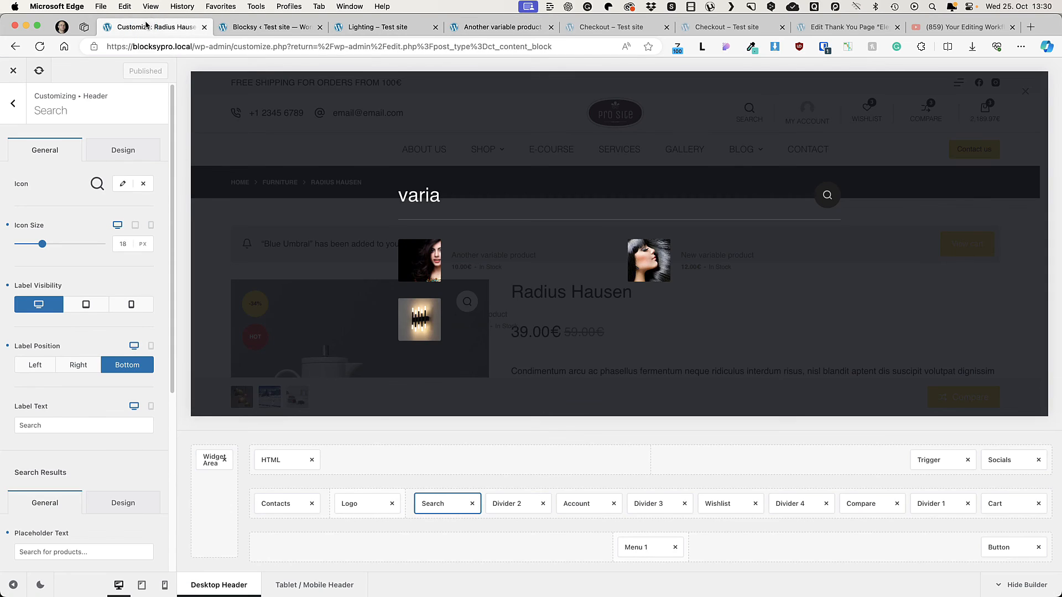
left_click(15, 118)
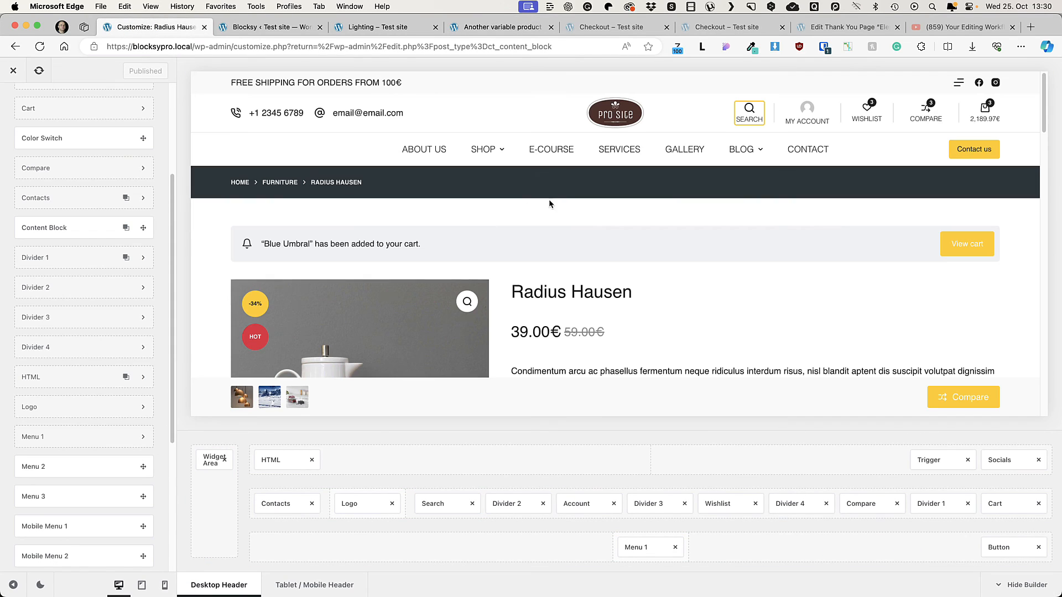
scroll(88, 404, "down", 8)
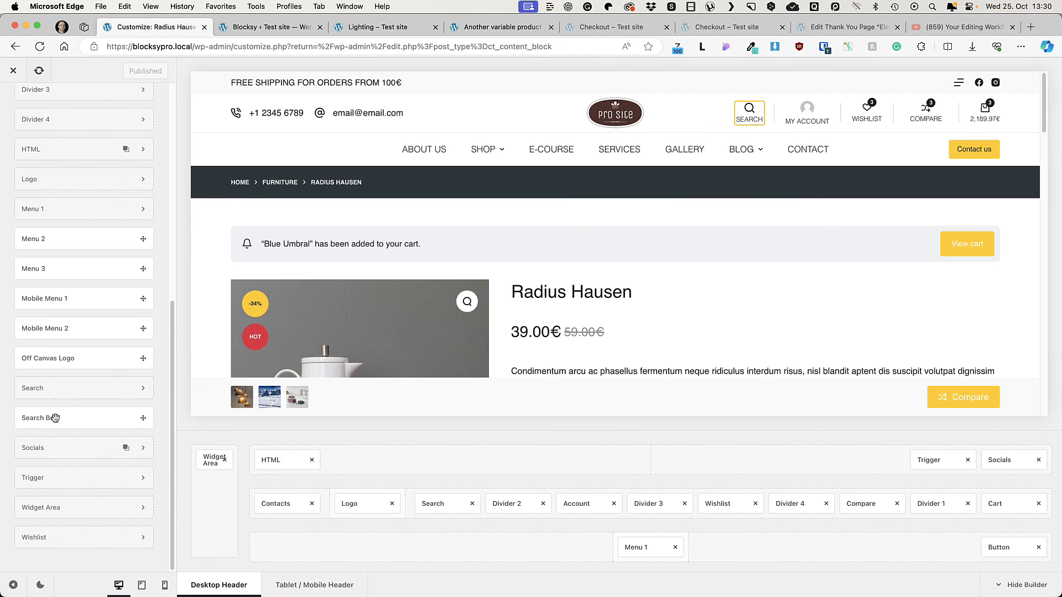
left_click_drag(82, 418, 702, 453)
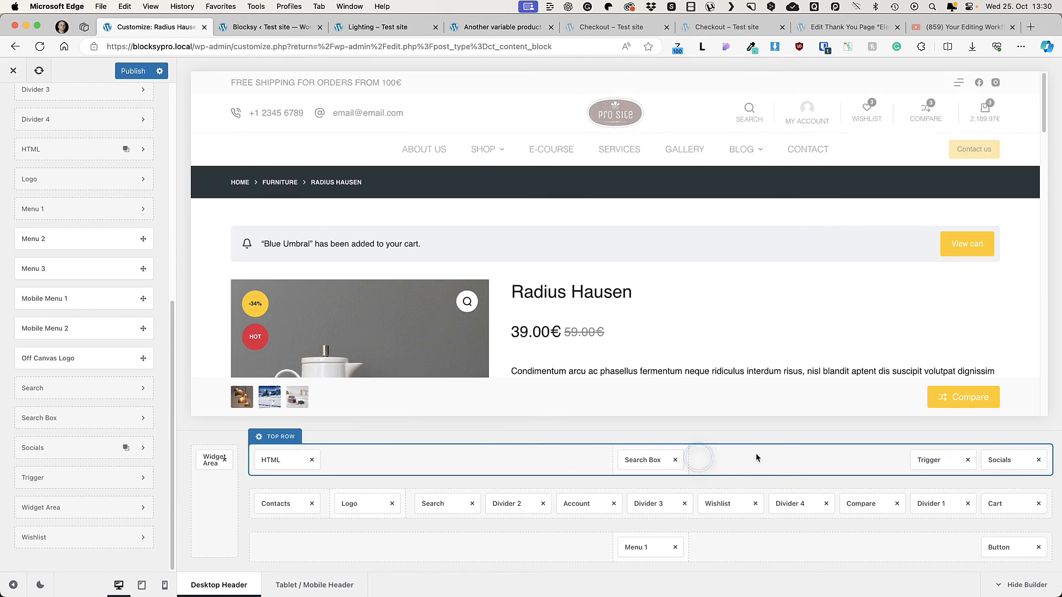
Step: Enable the Search Box's Taxonomy Filter, limit its search criteria to Products, and check the category list in the preview
left_click(642, 459)
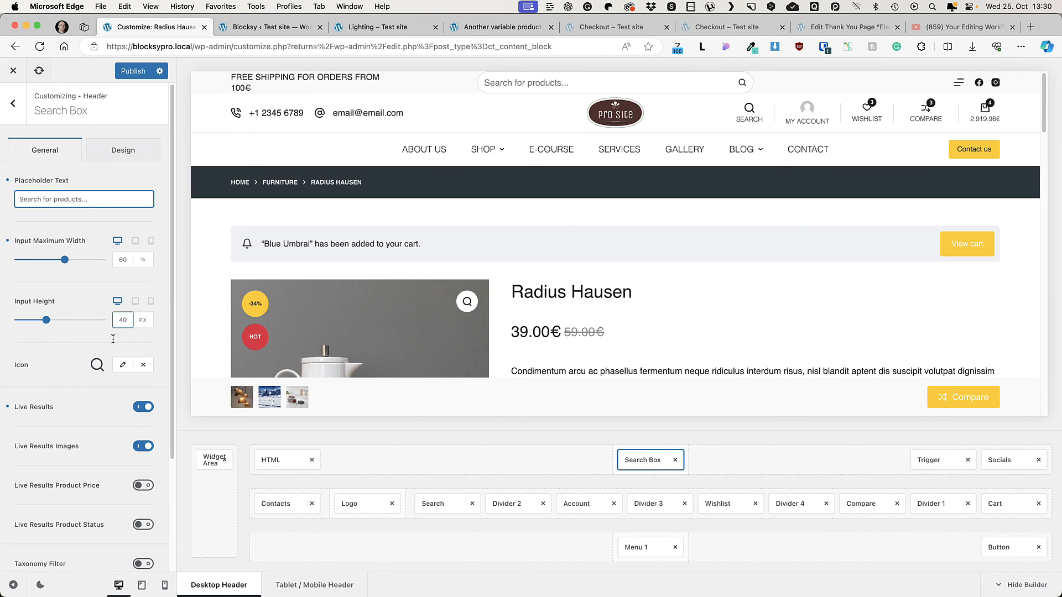
scroll(139, 414, "down", 1)
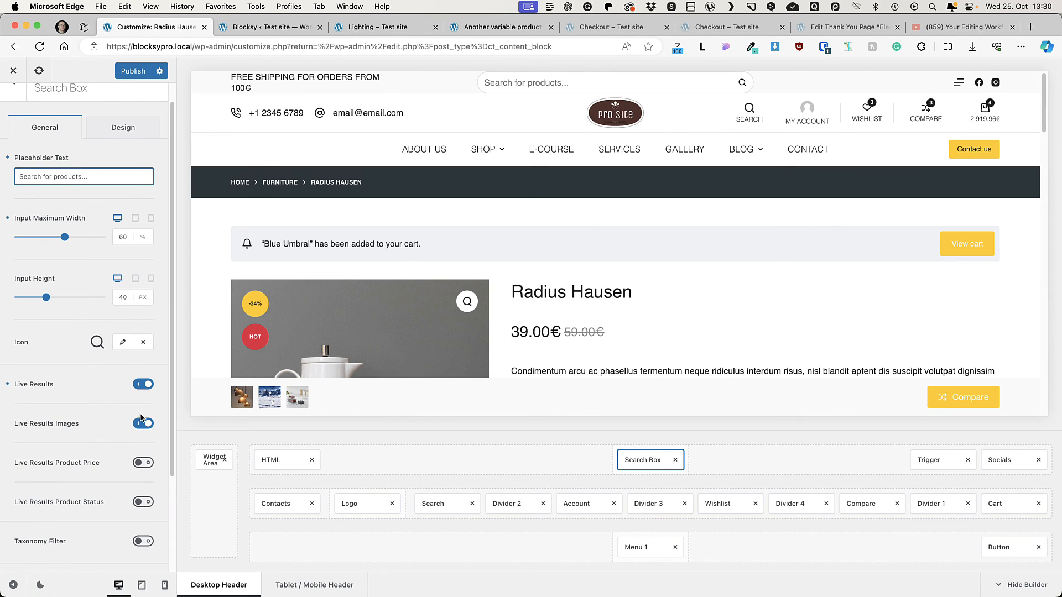
scroll(141, 419, "down", 5)
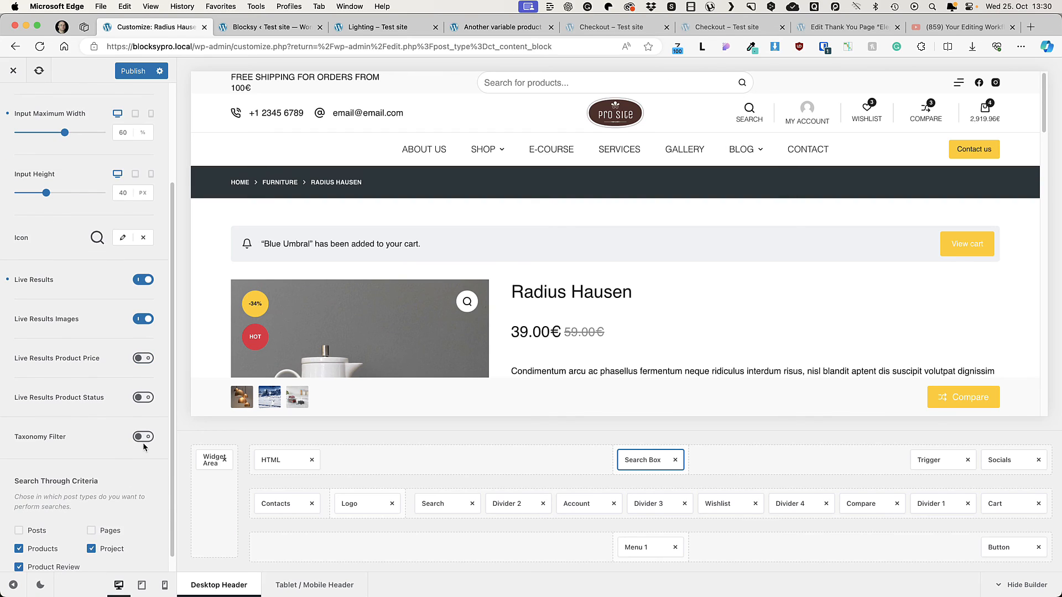
left_click(142, 437)
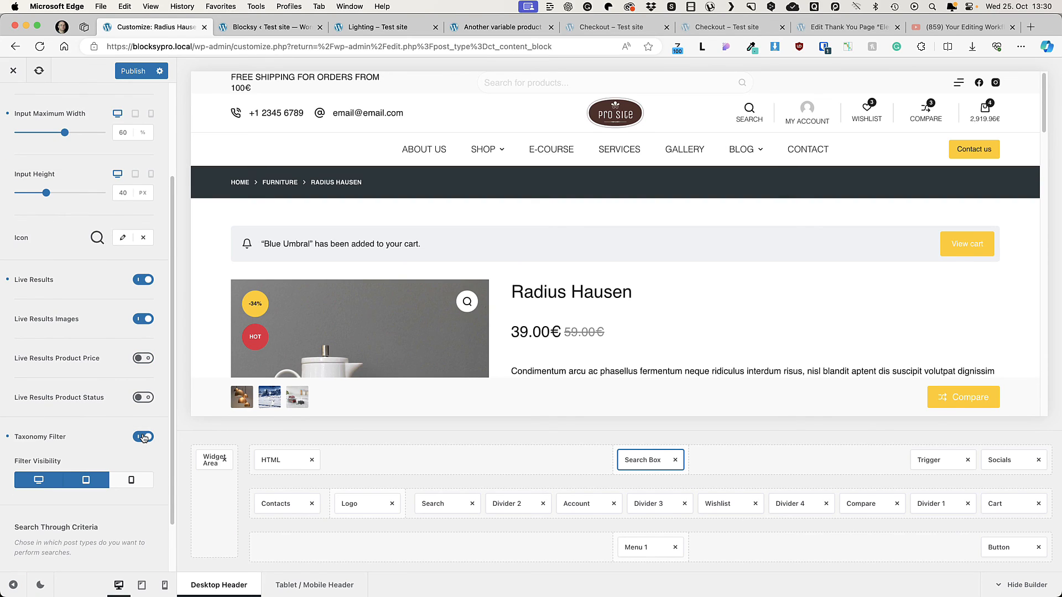
scroll(143, 436, "down", 3)
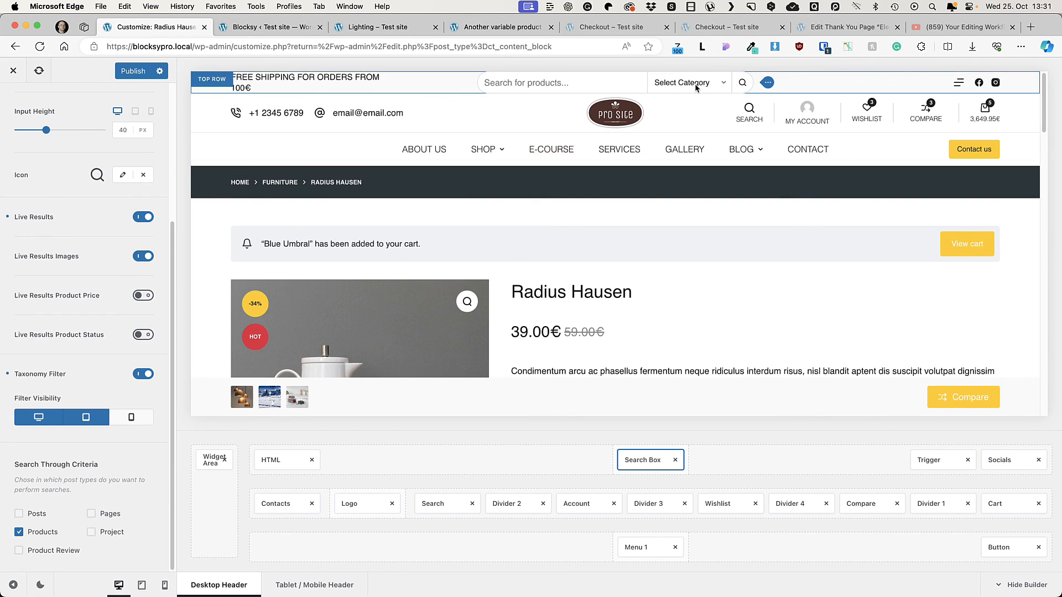
left_click(721, 85)
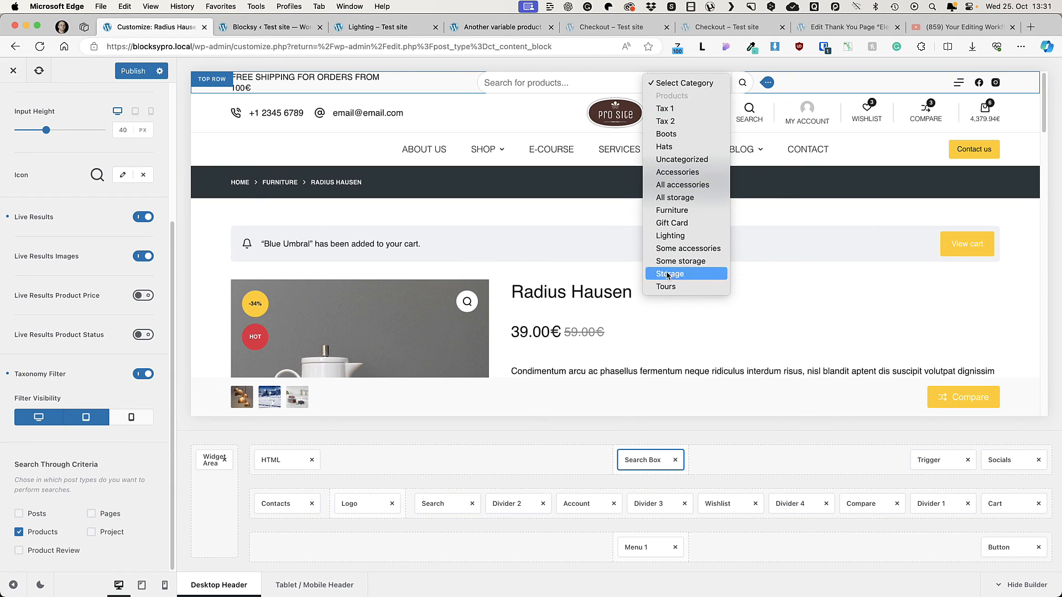
left_click(678, 464)
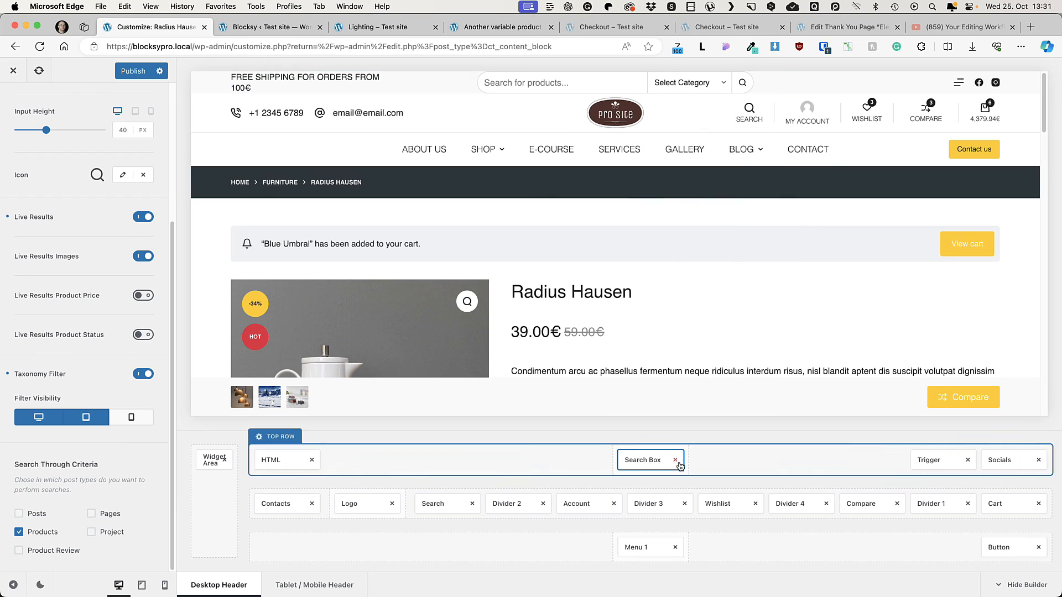
Step: Review the Search Box's design settings and remove the element from the header's top row
scroll(153, 223, "up", 5)
left_click(128, 161)
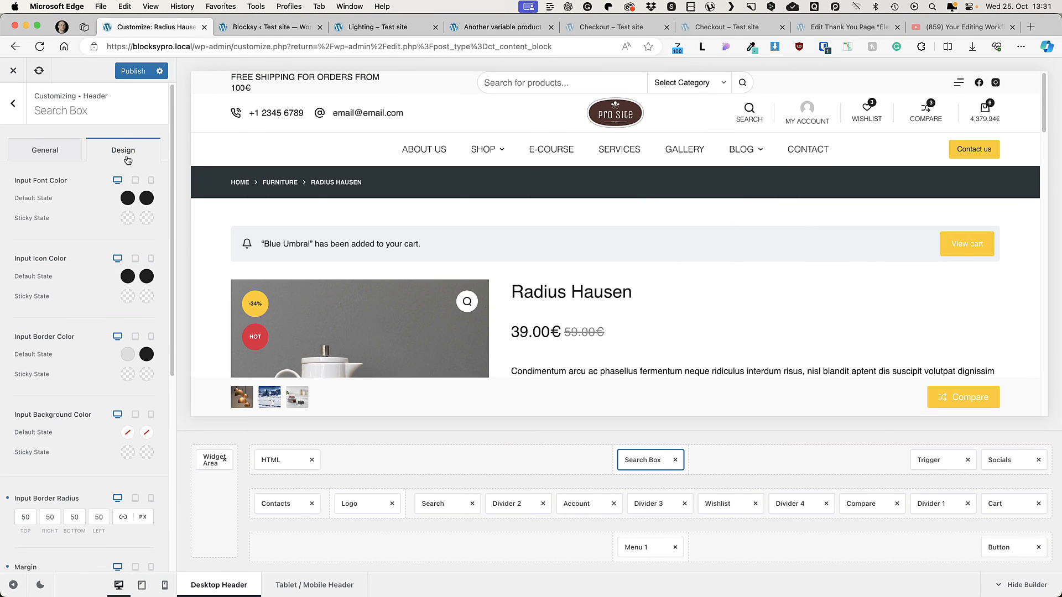
left_click(675, 459)
scroll(18, 103, "up", 7)
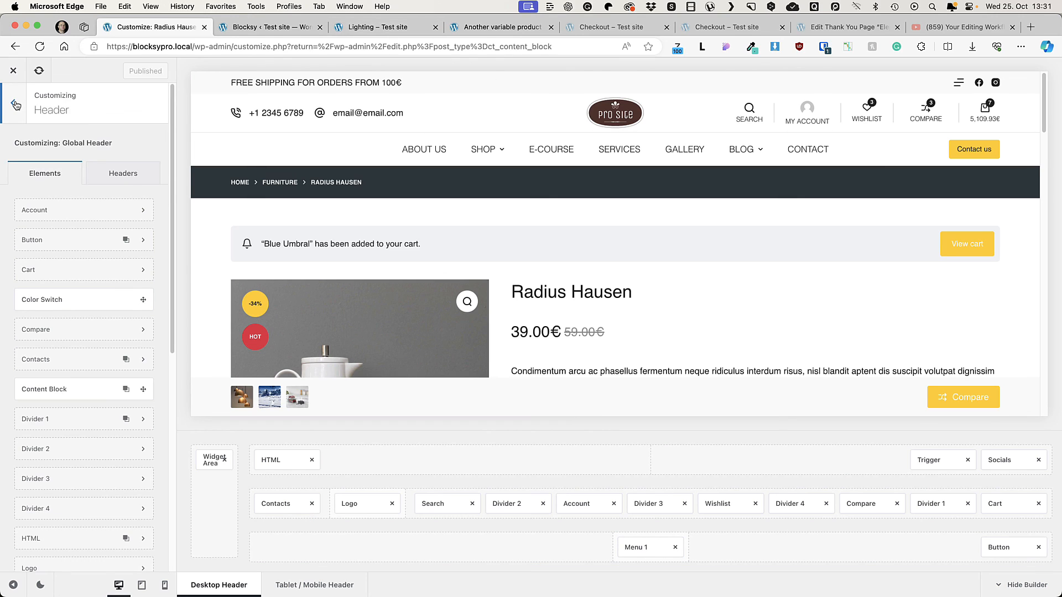
Step: In the Customizer's Shortcuts Bar design settings, set the bar's background to theme palette color 1
left_click(15, 104)
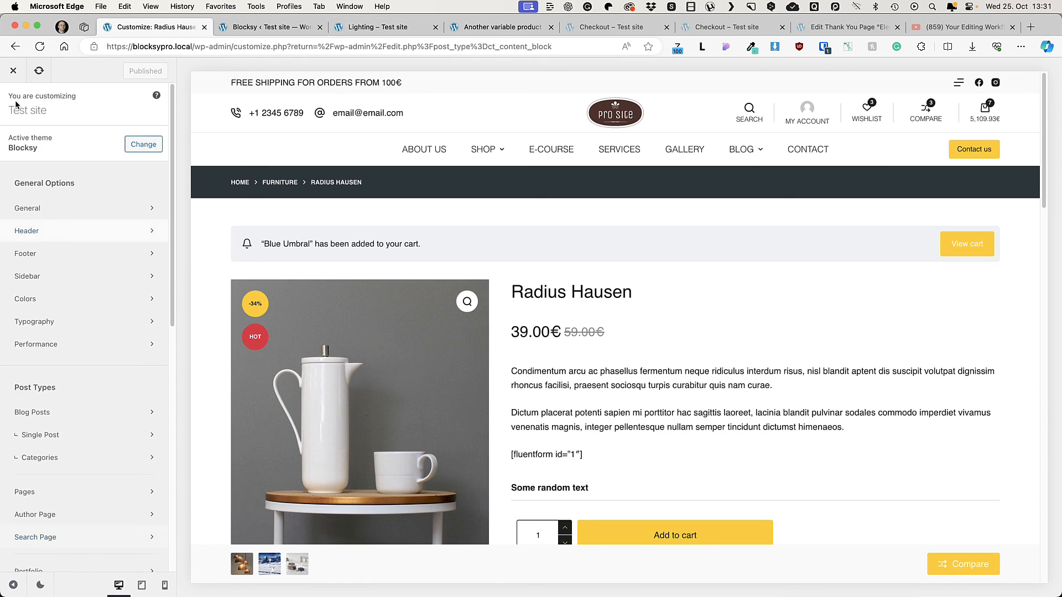
scroll(74, 320, "down", 1)
scroll(77, 320, "down", 10)
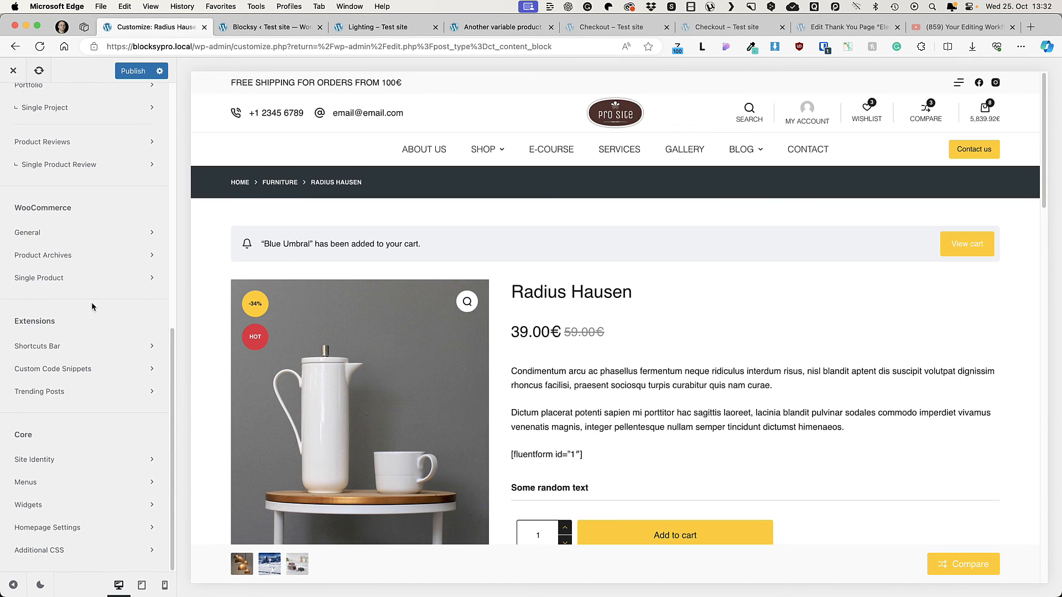
left_click(89, 346)
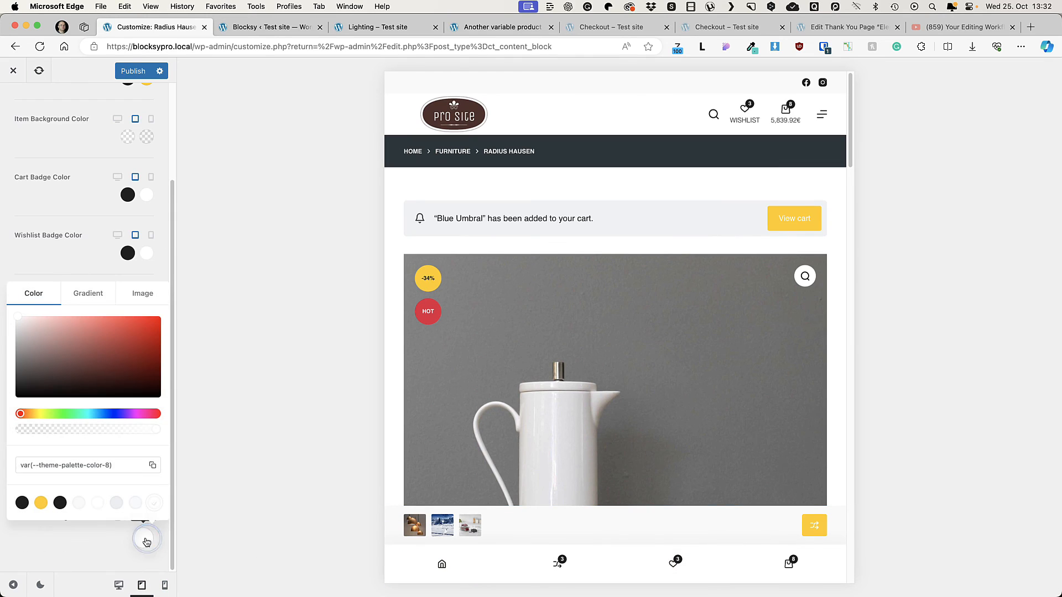
left_click(22, 503)
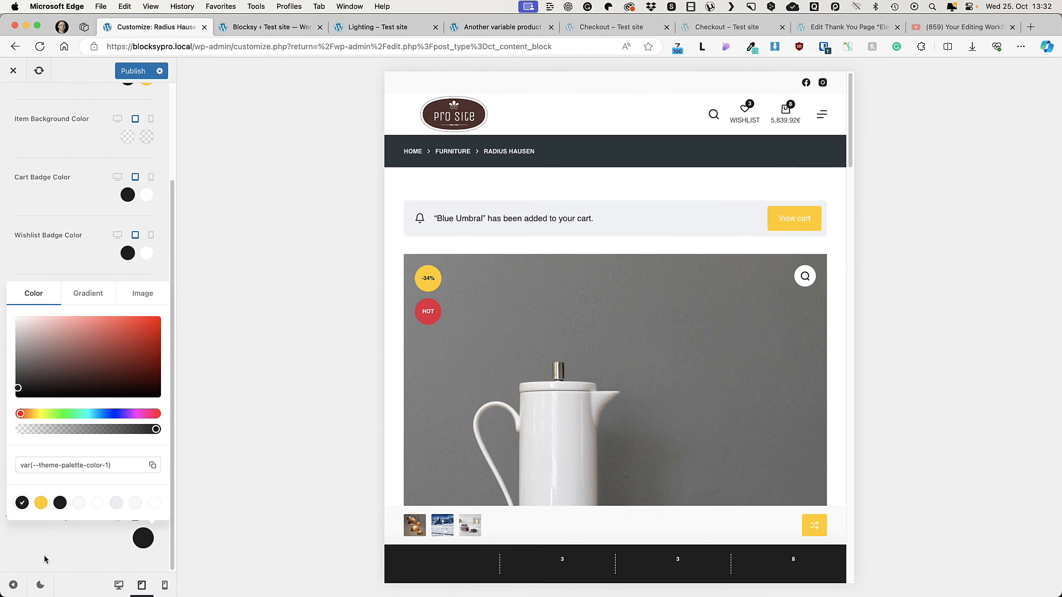
left_click(45, 559)
Step: Set the Shortcuts Bar's default icons color to theme palette color 8
scroll(114, 235, "up", 3)
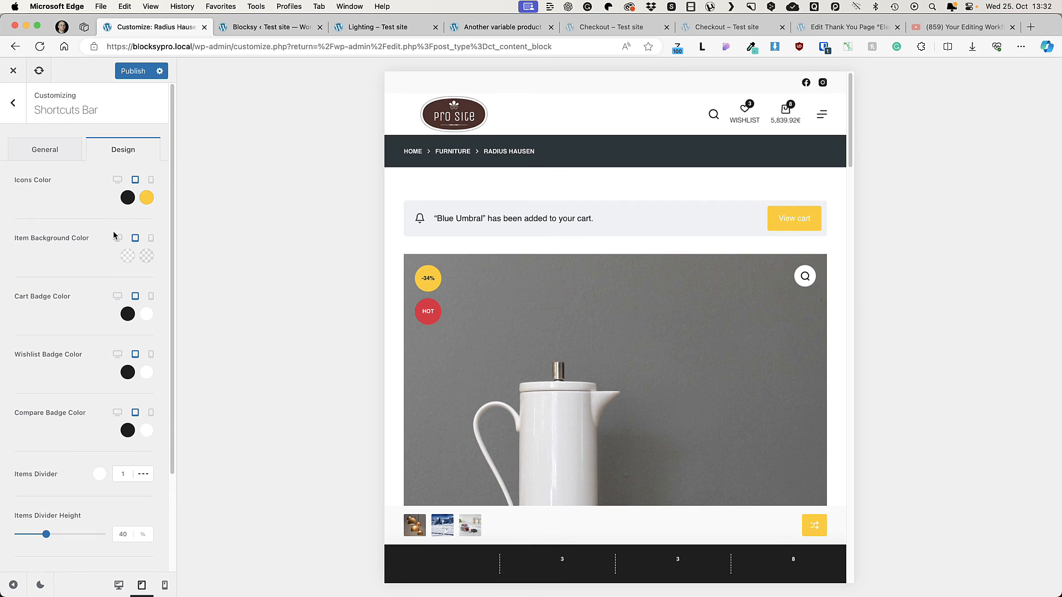
left_click(126, 200)
left_click(152, 410)
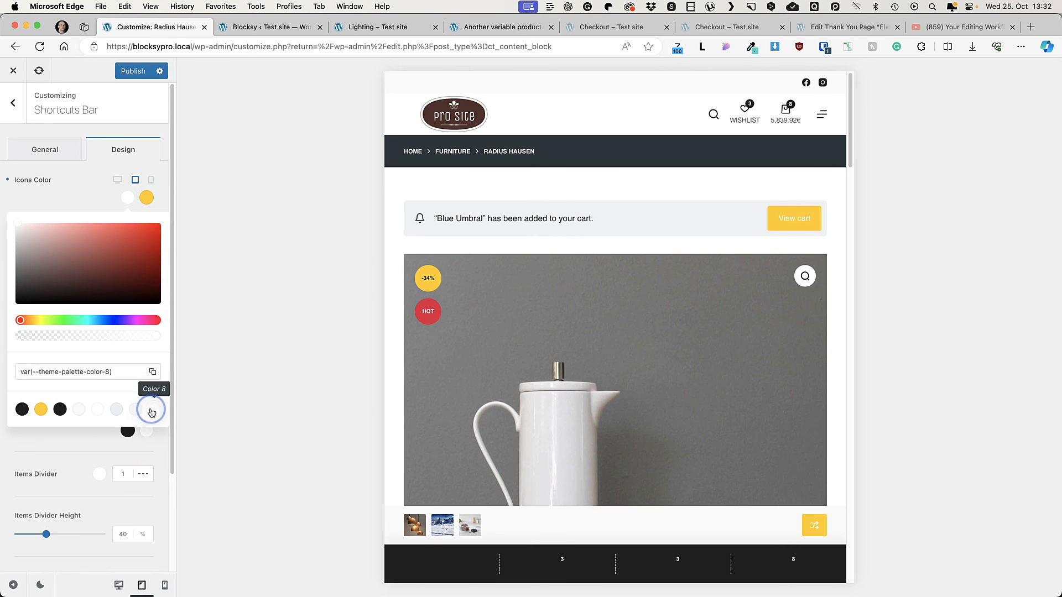
Step: Set the Shortcuts Bar's cart, wishlist and compare badges to a yellow background with black text
left_click(65, 208)
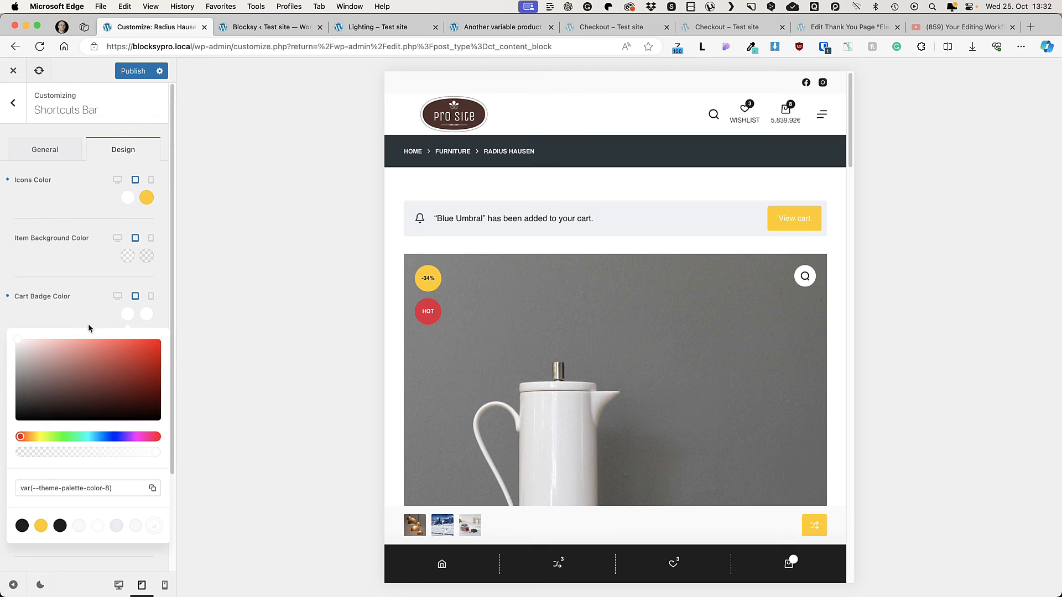
left_click(89, 316)
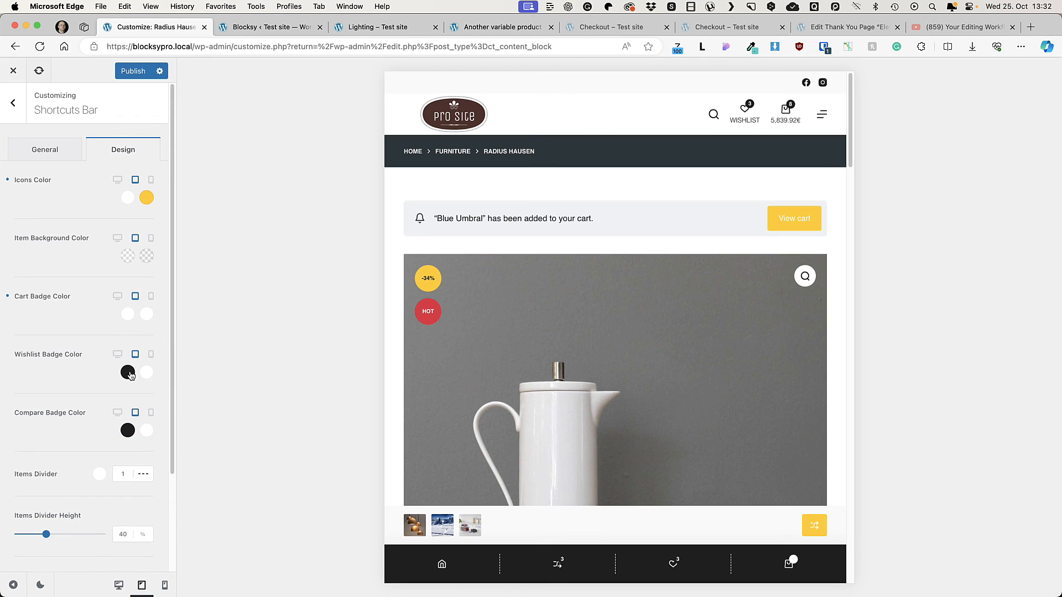
left_click(127, 372)
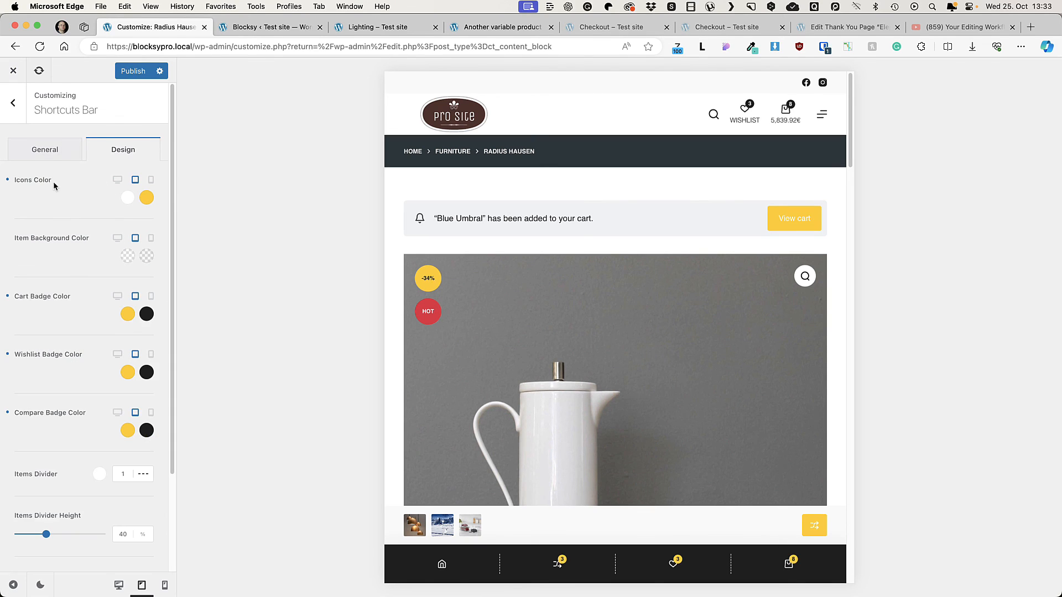
Step: Try the Shortcuts Bar's Home link in the preview and look through the shortcut types available in its general settings
left_click(43, 150)
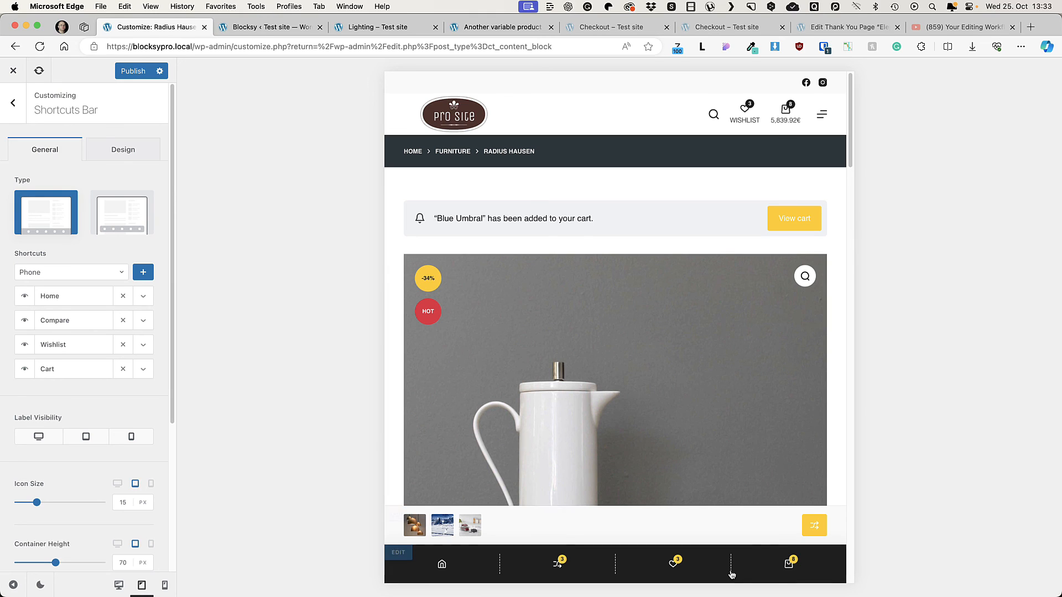
left_click(789, 564)
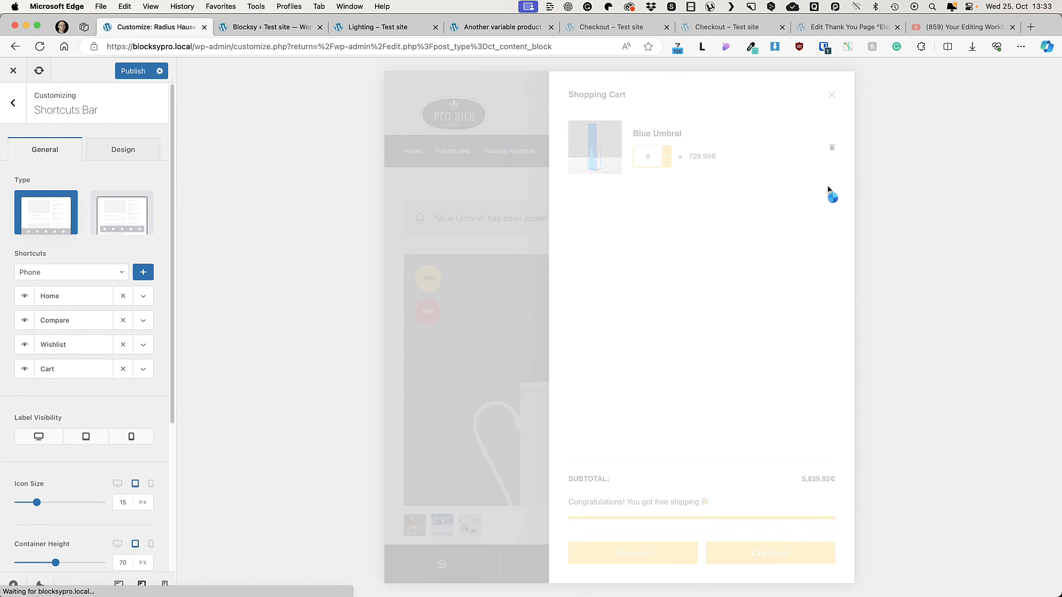
left_click(82, 277)
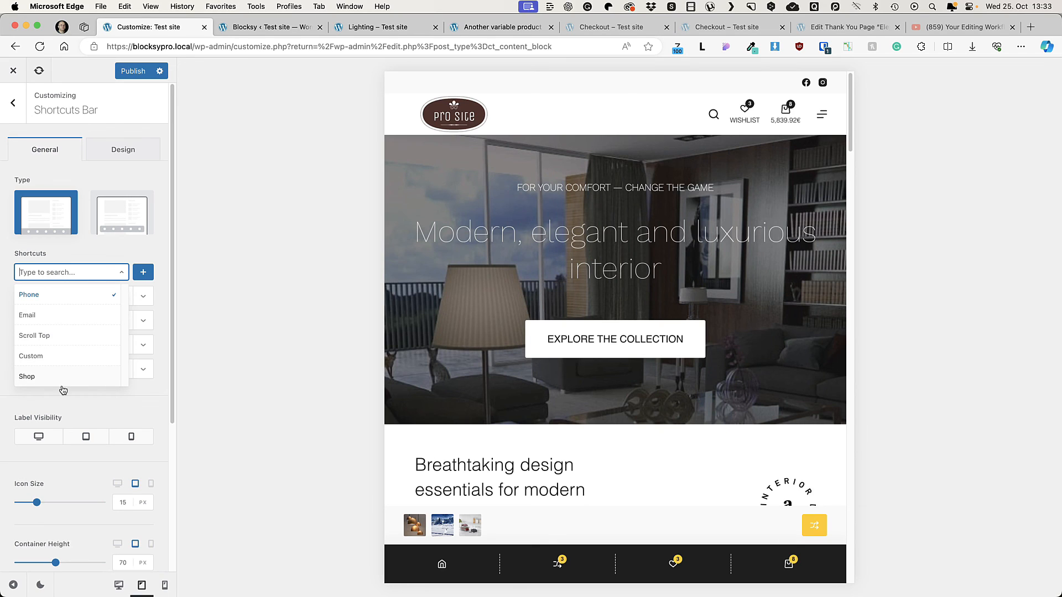
left_click(95, 401)
Step: Review the Shortcuts Bar's label, size, scroll interaction and visibility settings, and open its display conditions
scroll(66, 432, "down", 3)
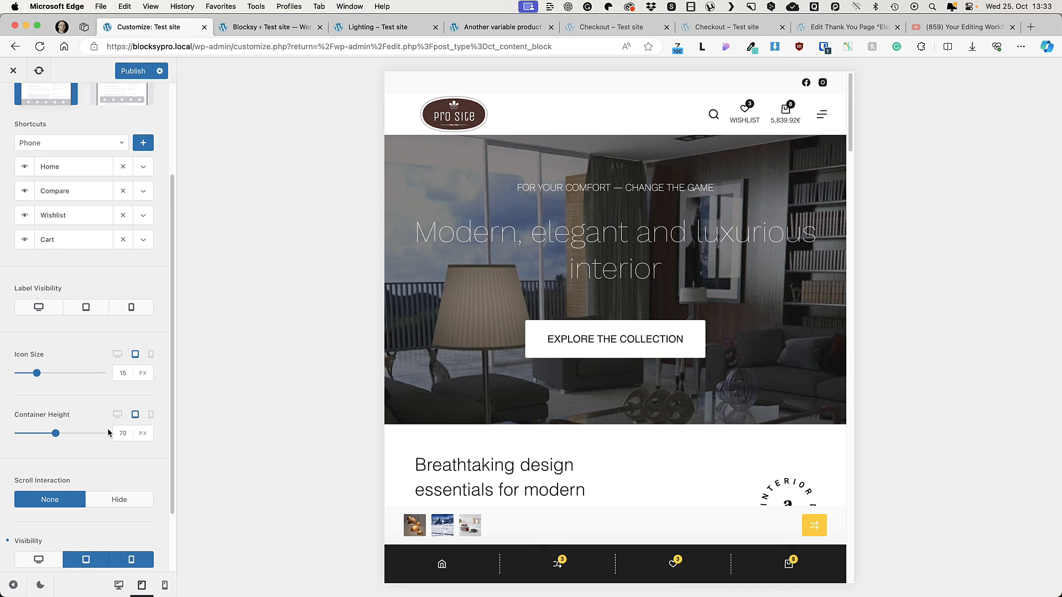
scroll(109, 433, "down", 2)
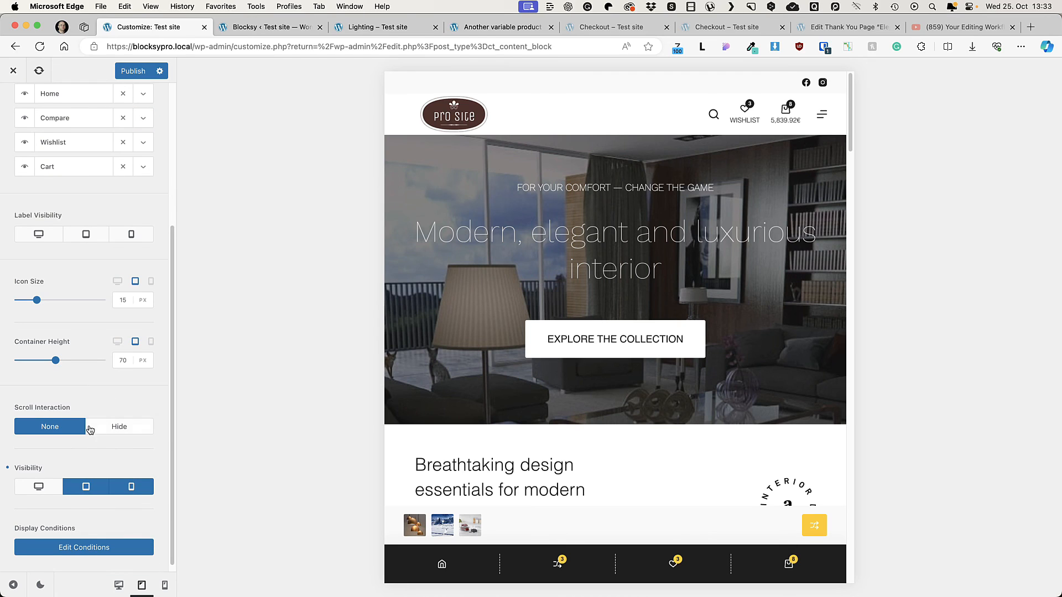
scroll(91, 432, "down", 1)
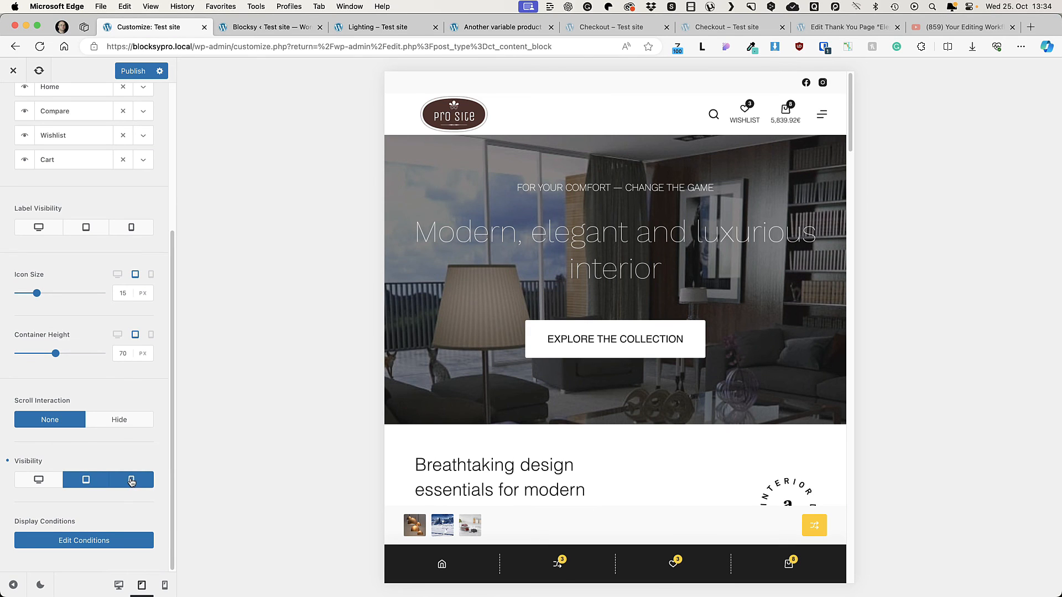
left_click(72, 545)
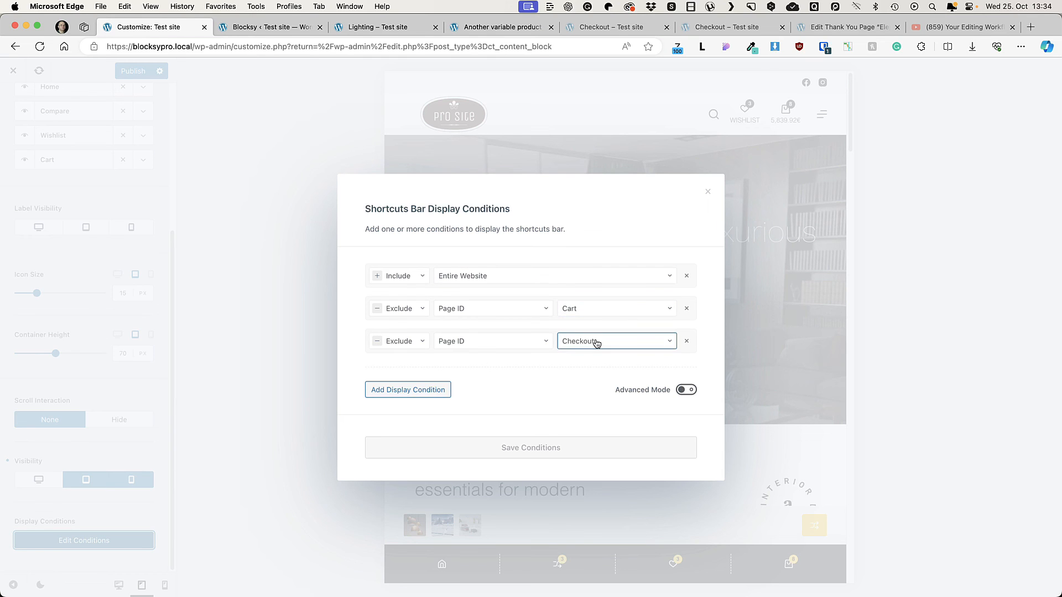
Step: Close the Shortcuts Bar display conditions without changes and open the Custom Code Snippets settings
left_click(708, 192)
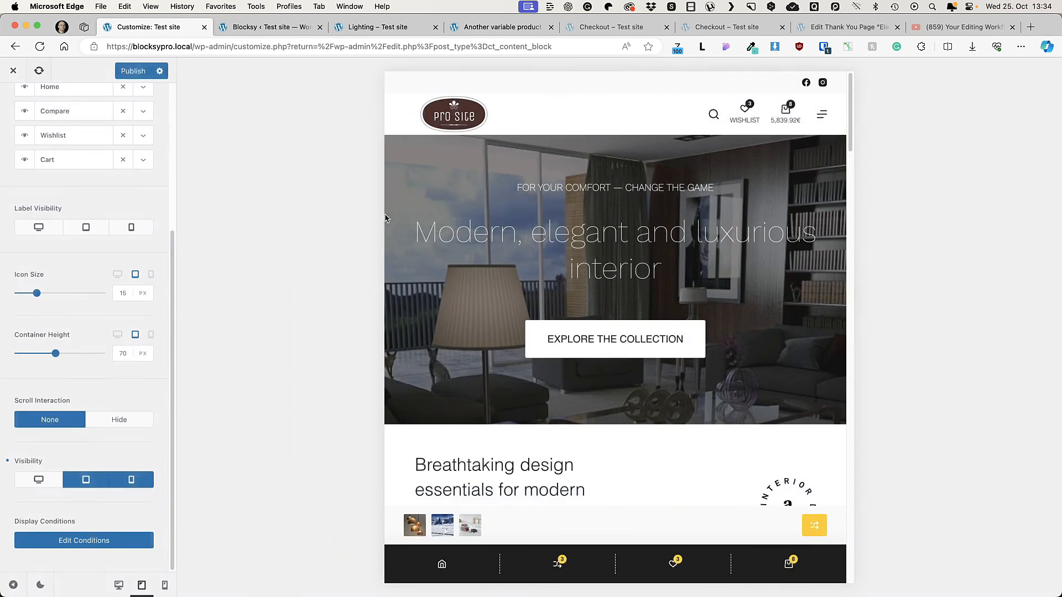
scroll(55, 189, "up", 5)
left_click(16, 106)
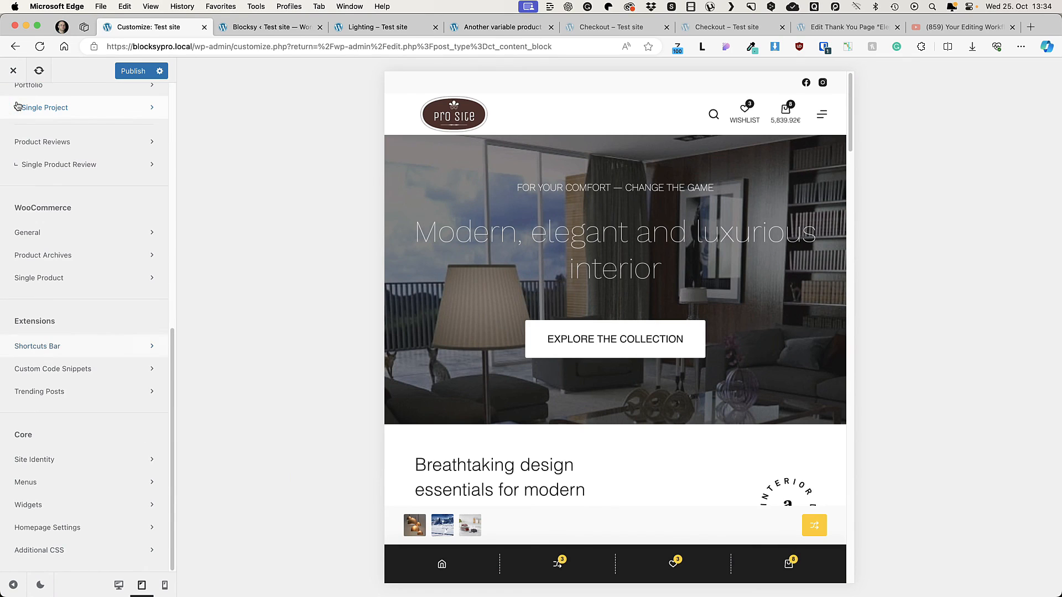
left_click(69, 367)
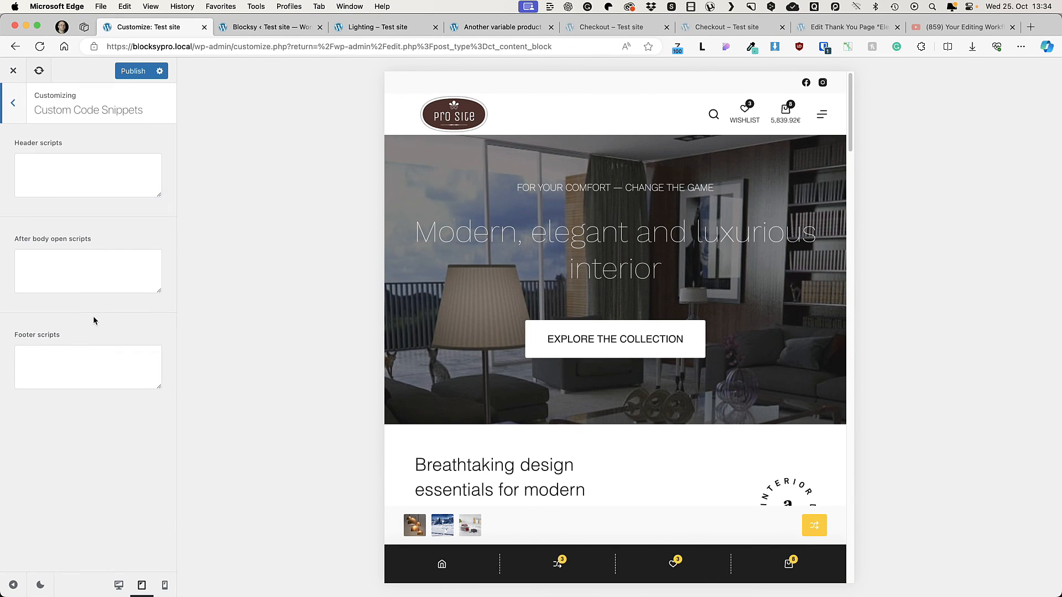
Step: Examine the site-wide custom code fields for header, after body open and footer scripts
left_click(43, 161)
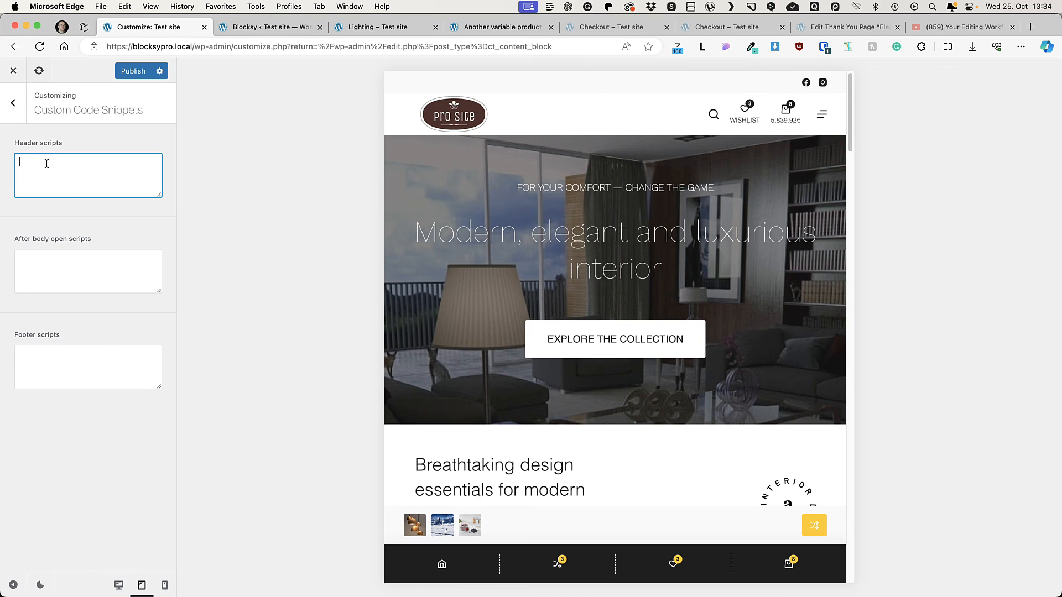
left_click(59, 257)
left_click(43, 260)
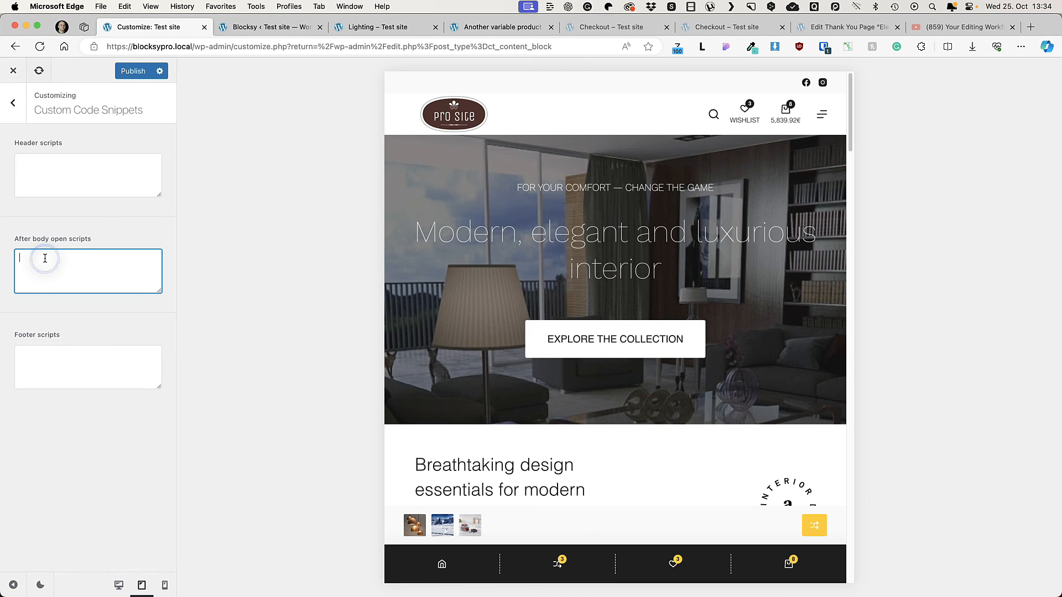
left_click(35, 374)
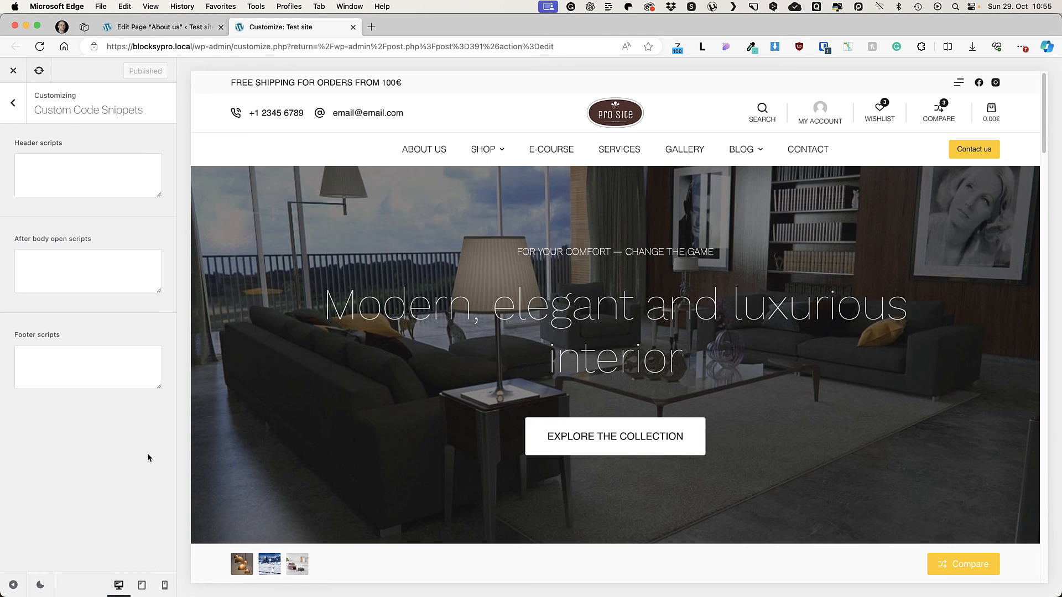
Step: Switch to the About us page editor and view the Custom Code Snippets fields in its Blocksy page settings
left_click(166, 27)
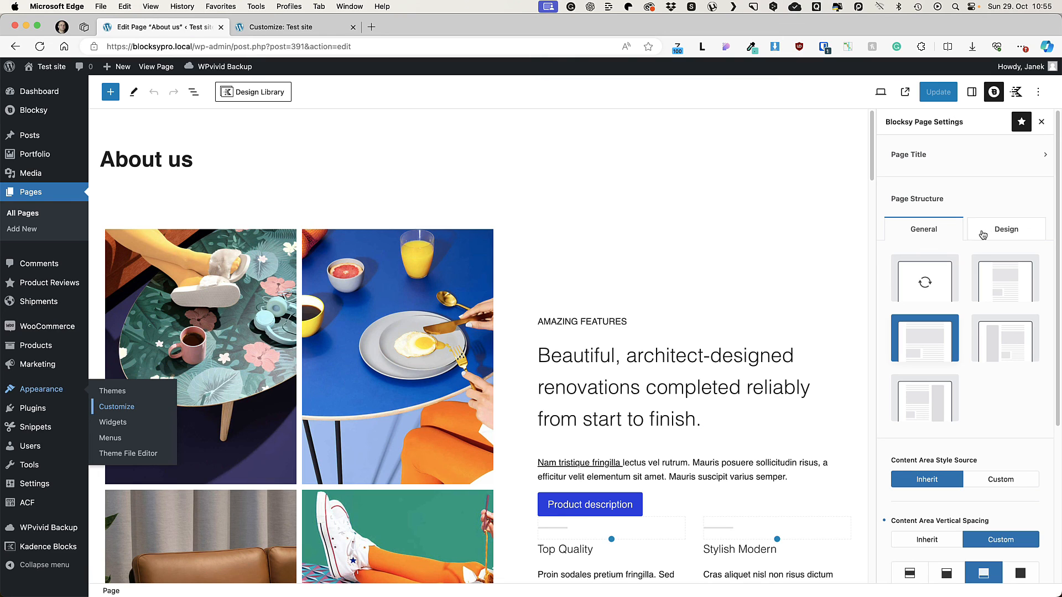
scroll(972, 334, "down", 5)
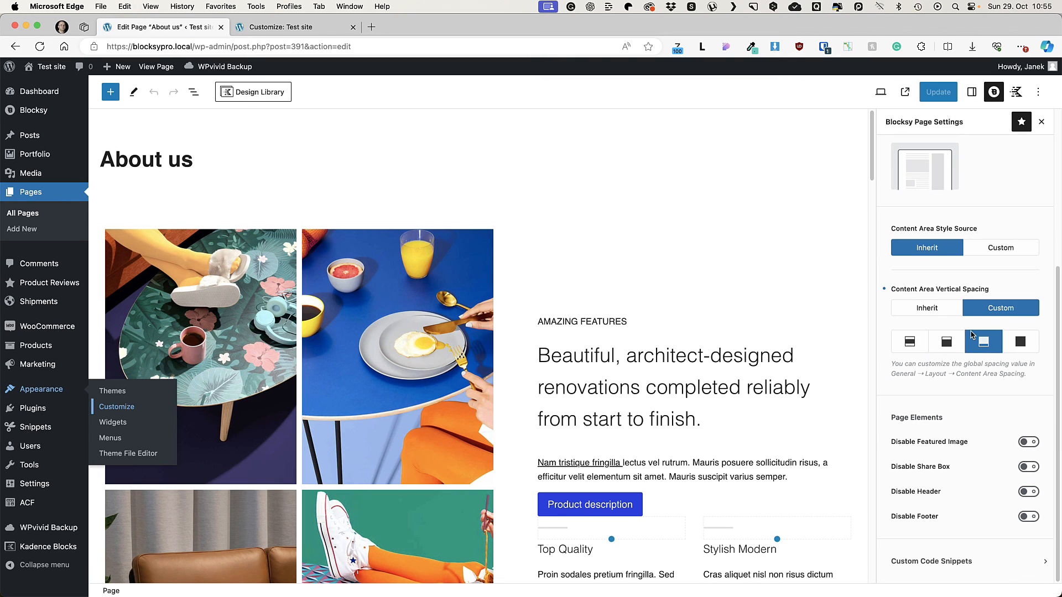
left_click(950, 566)
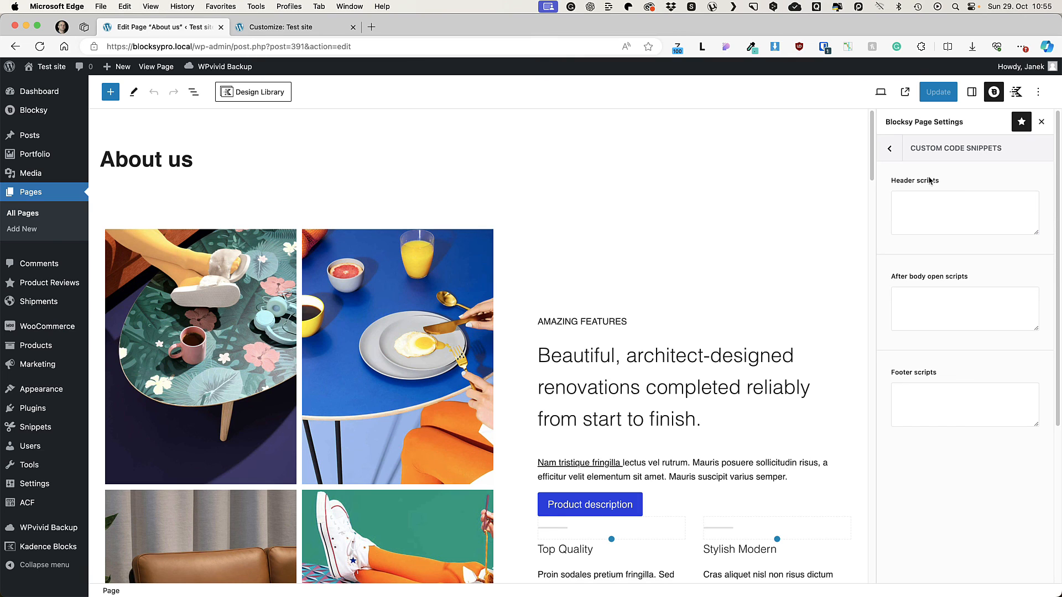
left_click(889, 148)
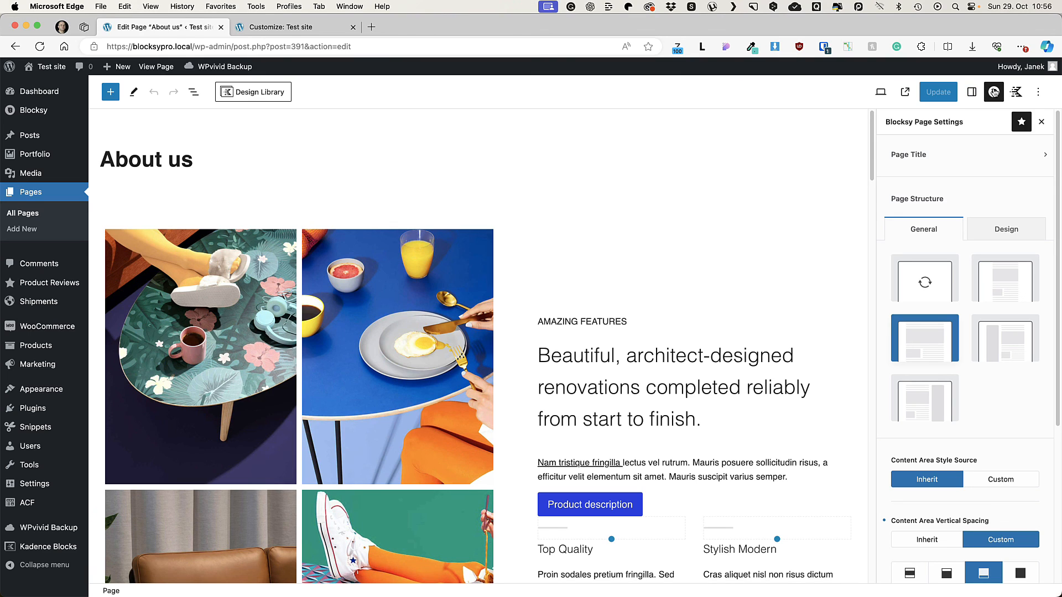
Step: Try the Custom and Disabled options for the About us page's title
left_click(925, 155)
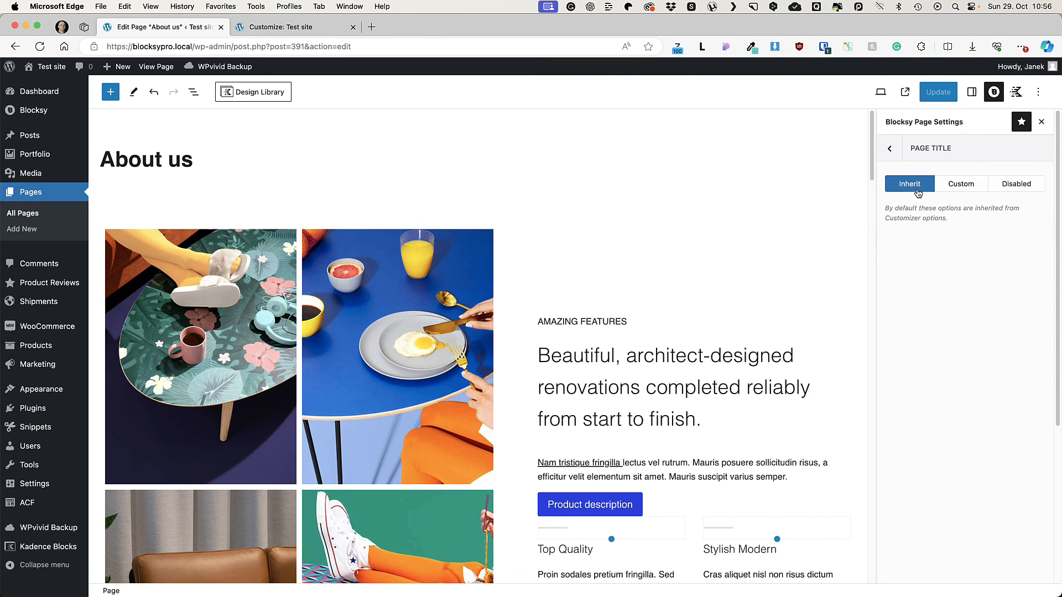
left_click(958, 188)
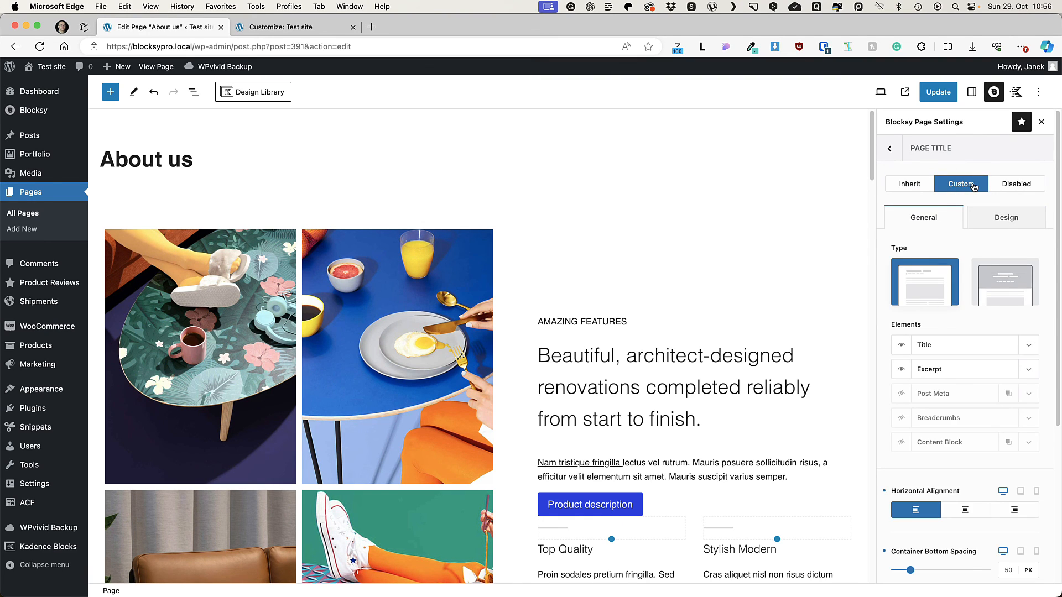
left_click(1027, 186)
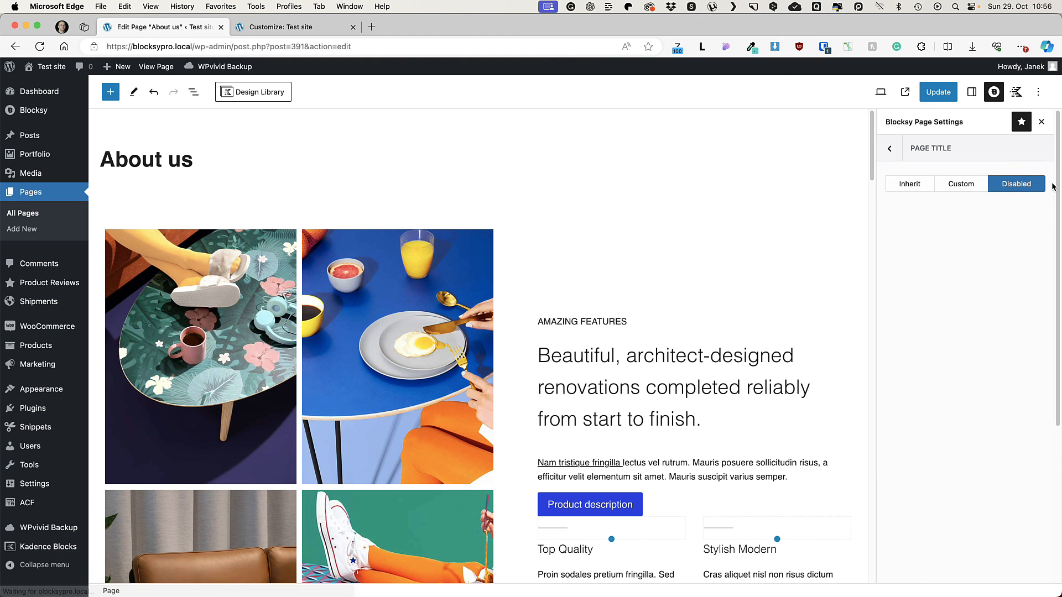
left_click(890, 149)
Step: Try the Custom content area style source for the About us page and return it to Inherit
scroll(940, 233, "down", 2)
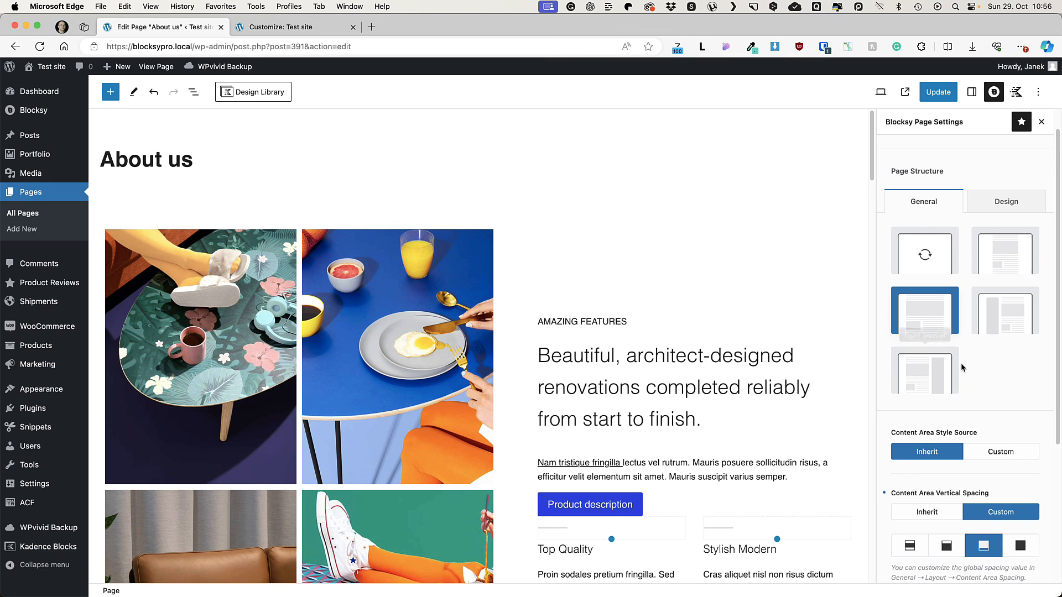
scroll(996, 354, "down", 5)
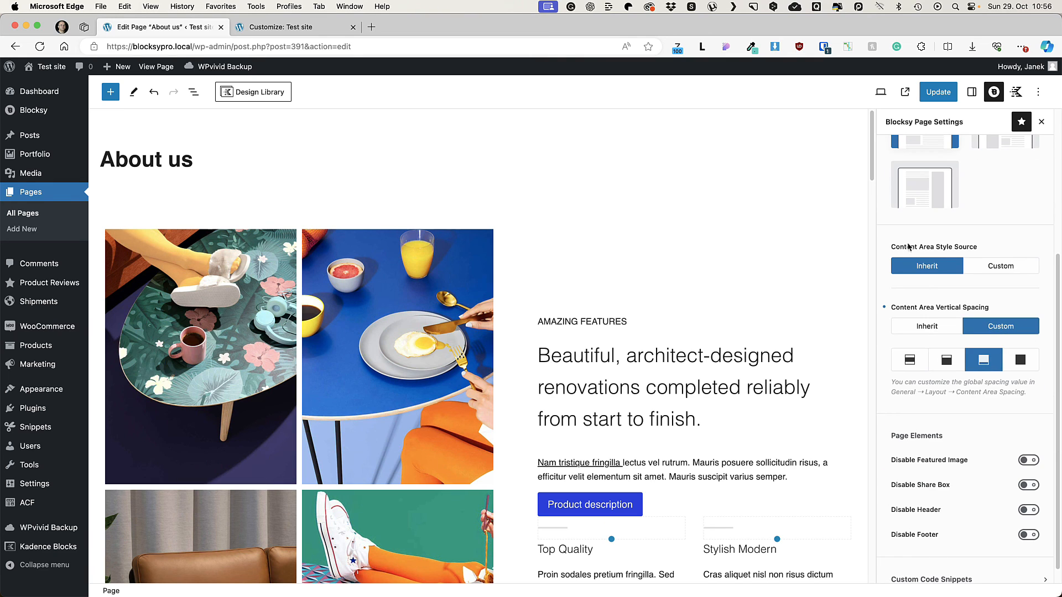
left_click(1031, 266)
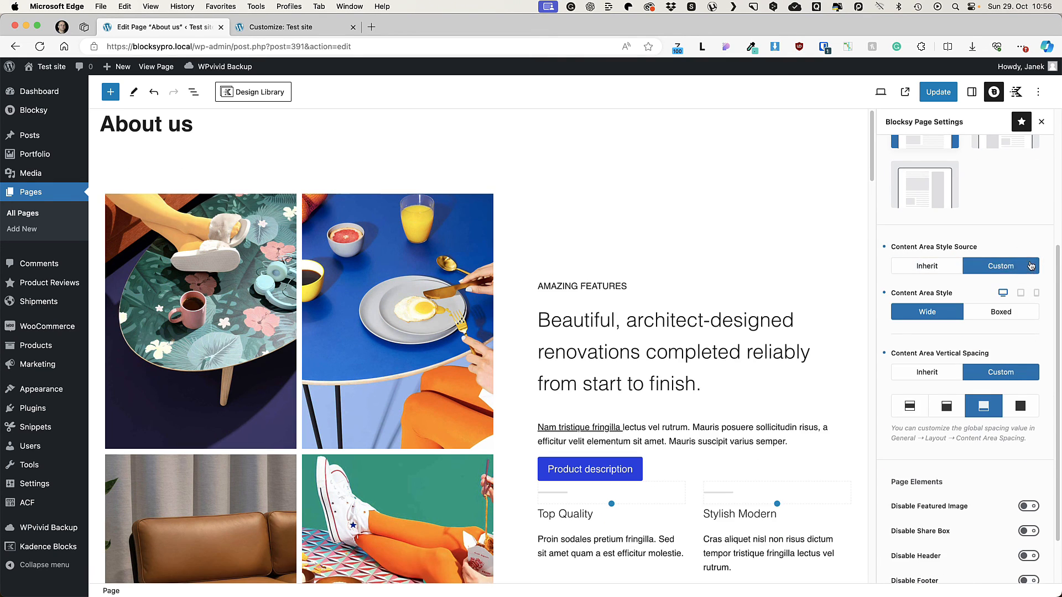
left_click(934, 266)
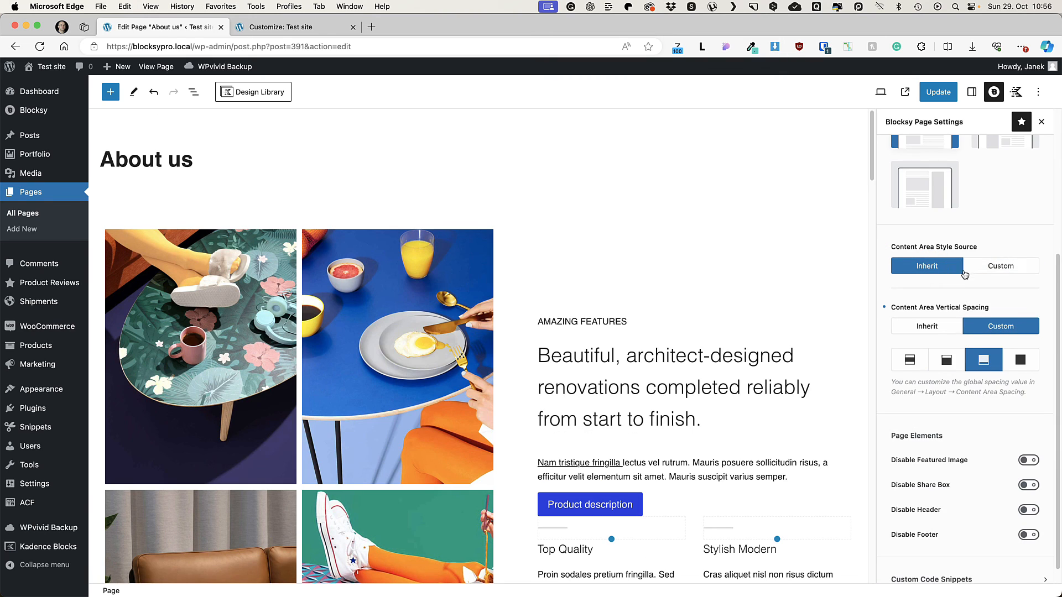
scroll(935, 296, "down", 1)
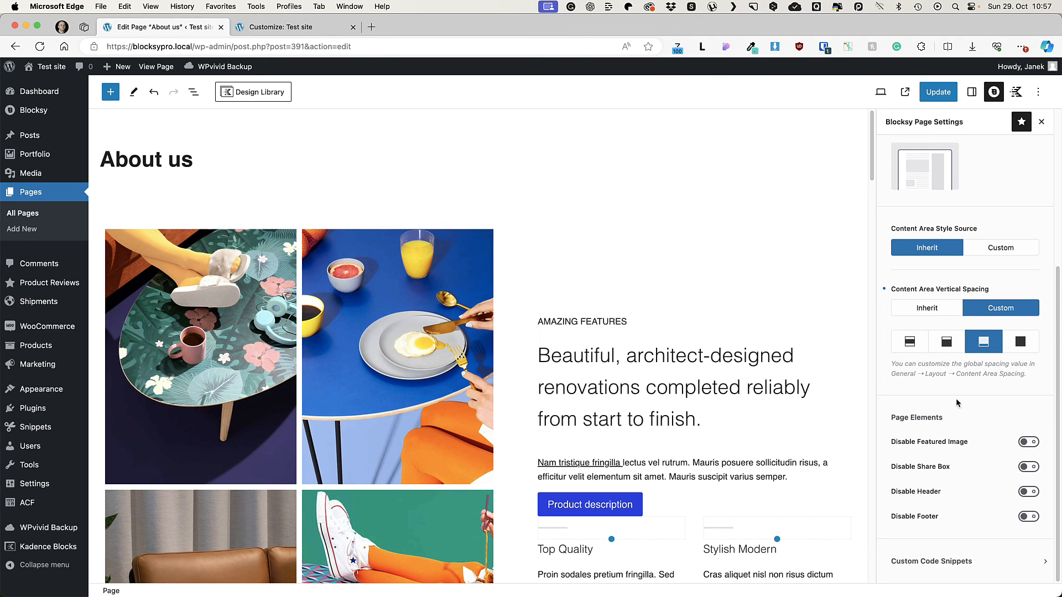
Step: Leave the About us page editor and open the site's posts
left_click(37, 135)
left_click(551, 229)
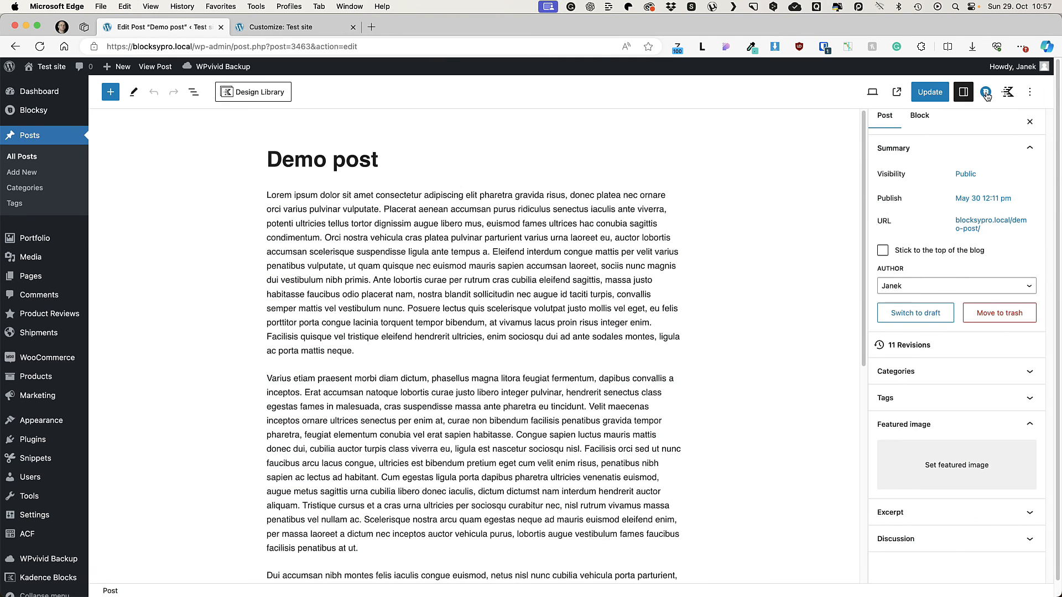
left_click(986, 93)
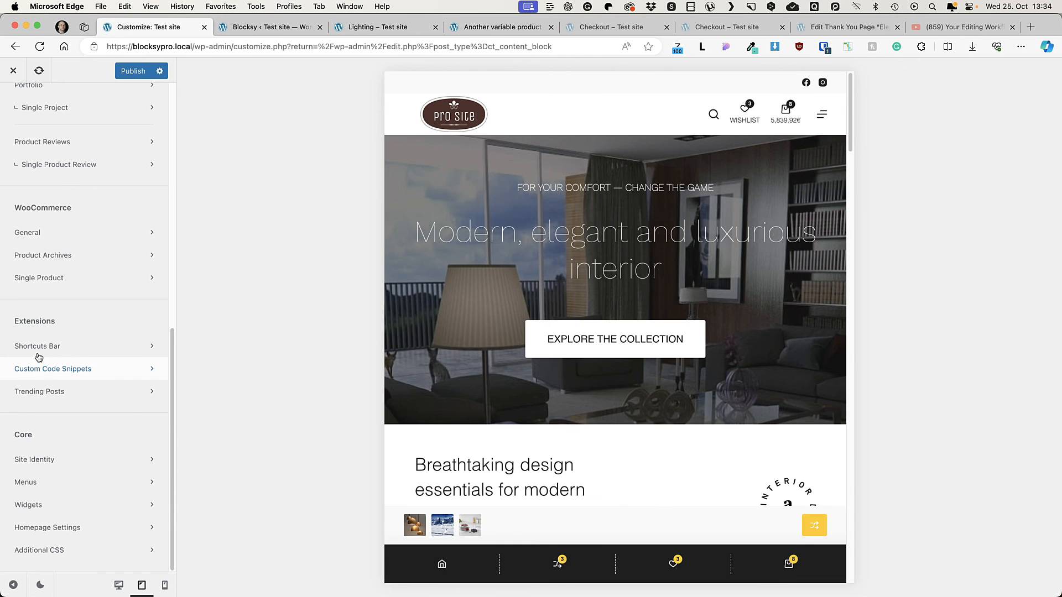
Step: Open the Trending Posts extension settings and view the trending products block in the desktop preview
left_click(41, 393)
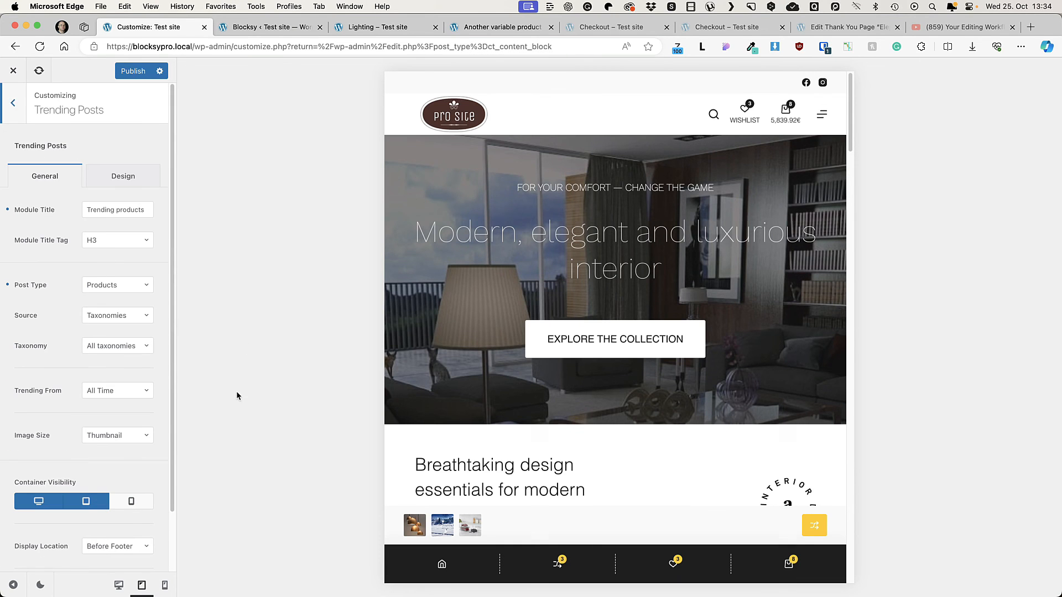
left_click(119, 585)
scroll(664, 284, "down", 15)
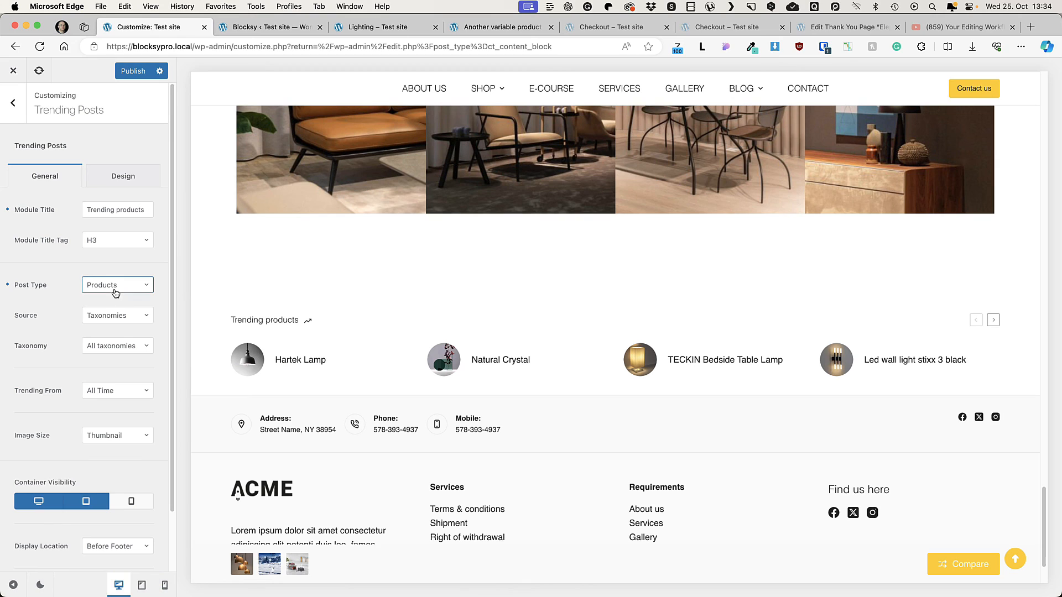
Step: Examine the Source, Taxonomy and Trending From options for the trending products block
left_click(111, 322)
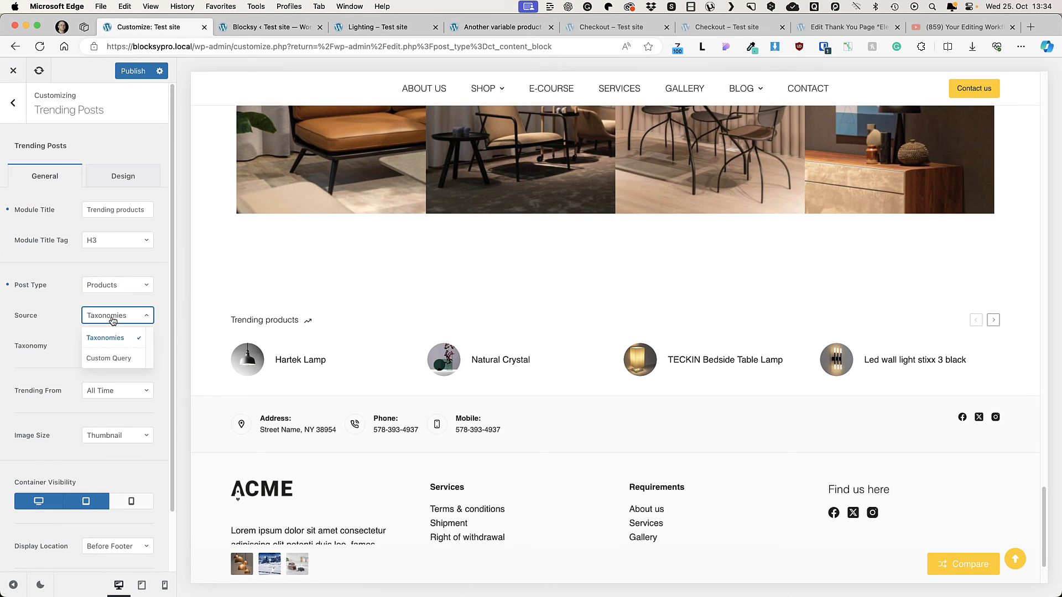
left_click(78, 343)
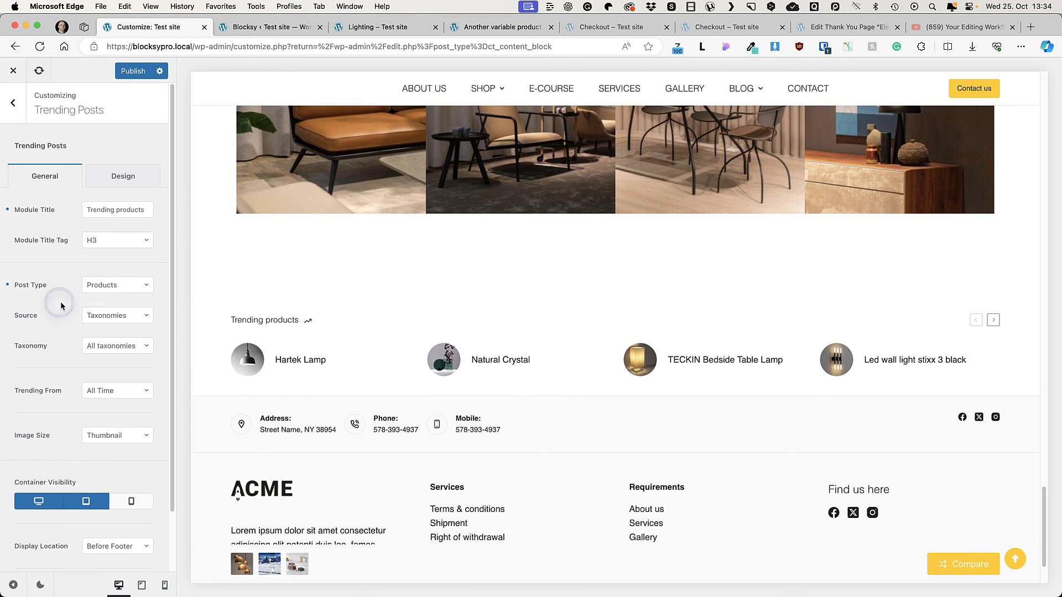
left_click(113, 347)
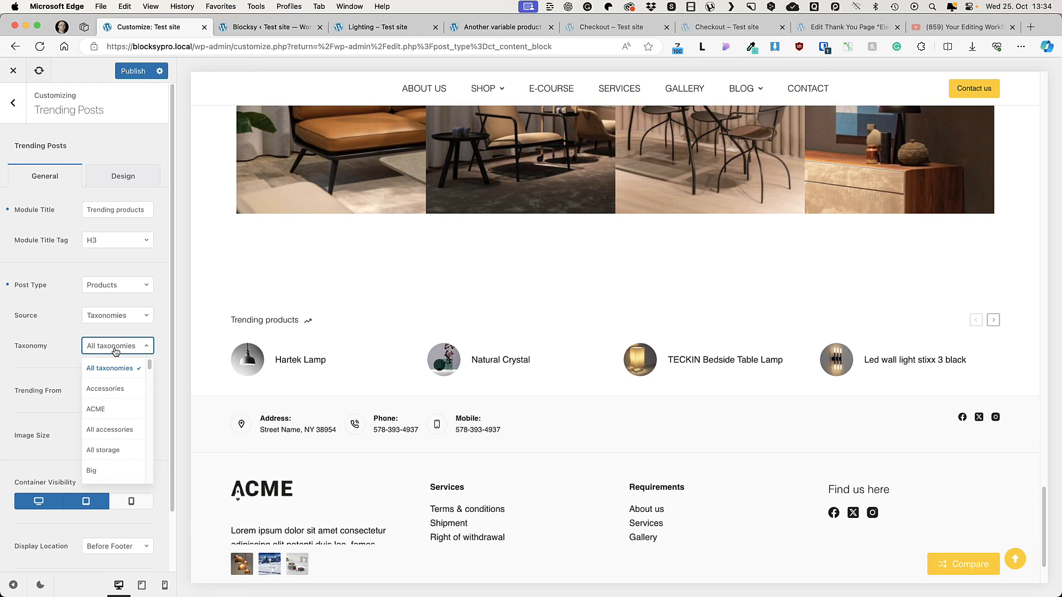
left_click(67, 340)
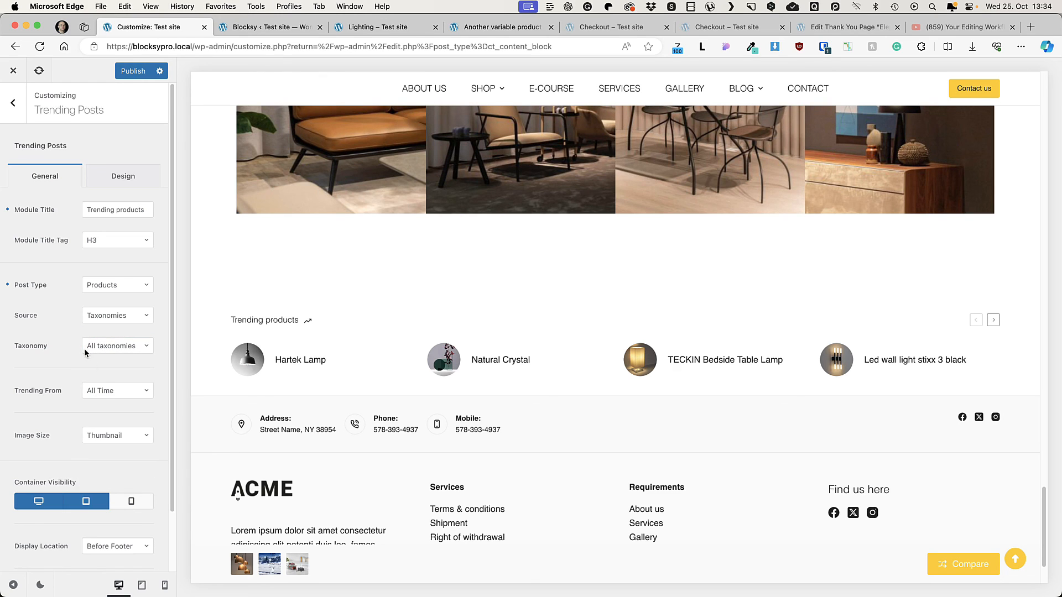
left_click(113, 392)
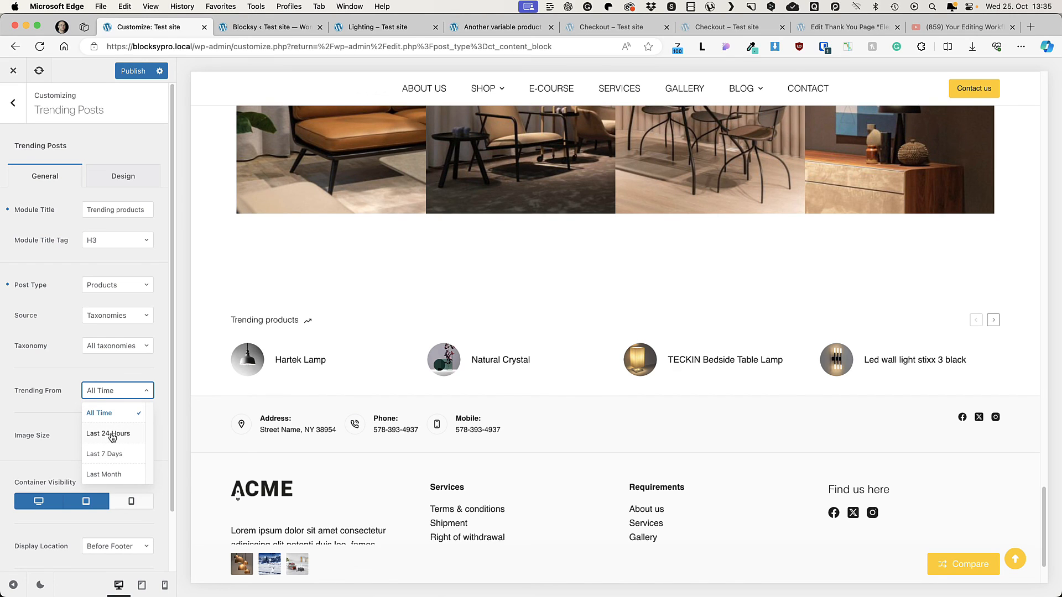
left_click(145, 396)
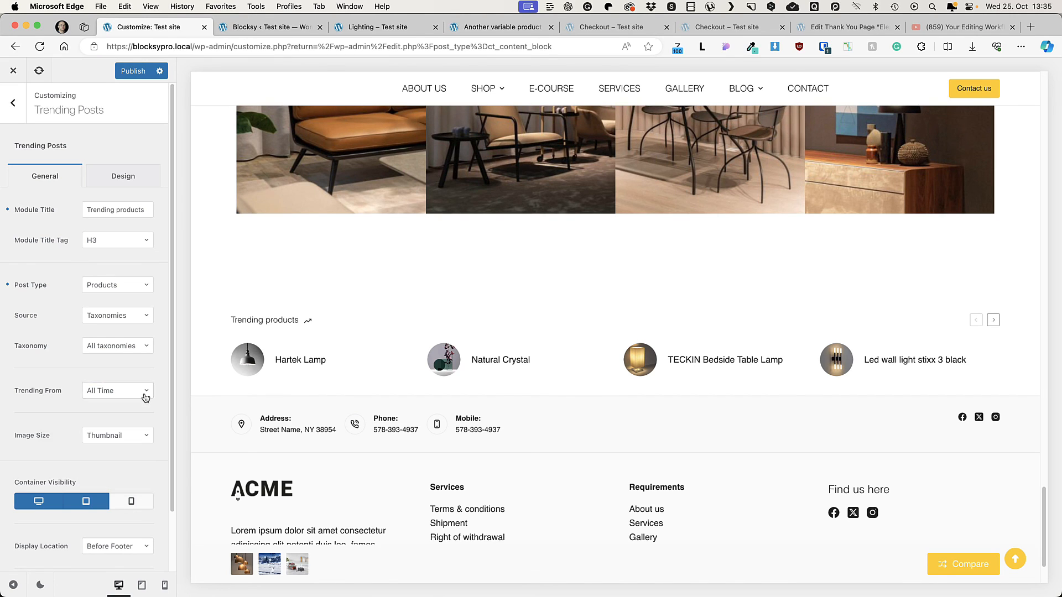
Step: Examine the trending block's display location options and its display conditions, leaving both unchanged
scroll(101, 504, "down", 2)
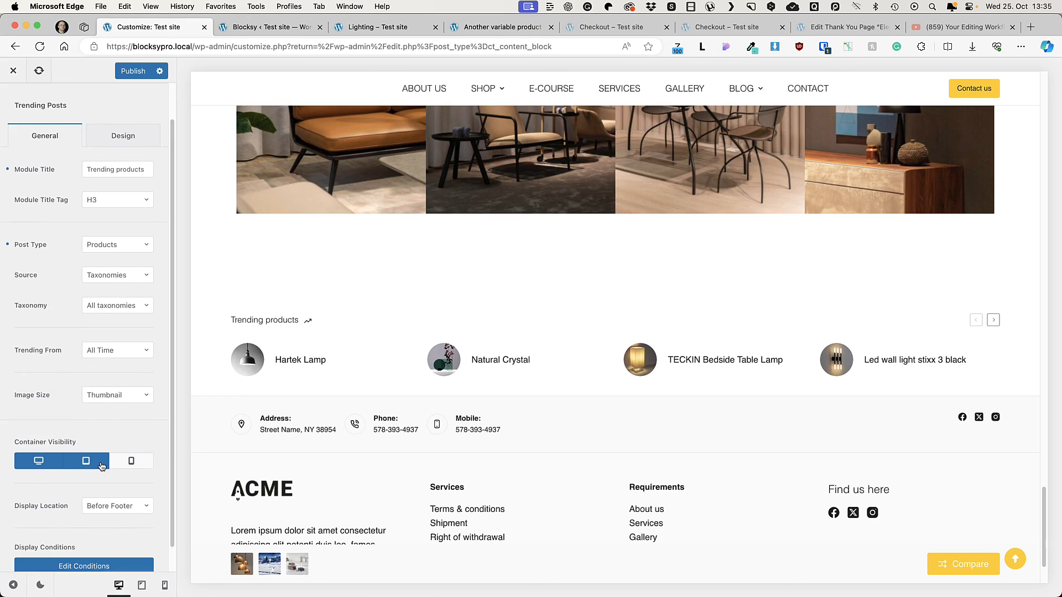
scroll(101, 466, "down", 1)
left_click(115, 479)
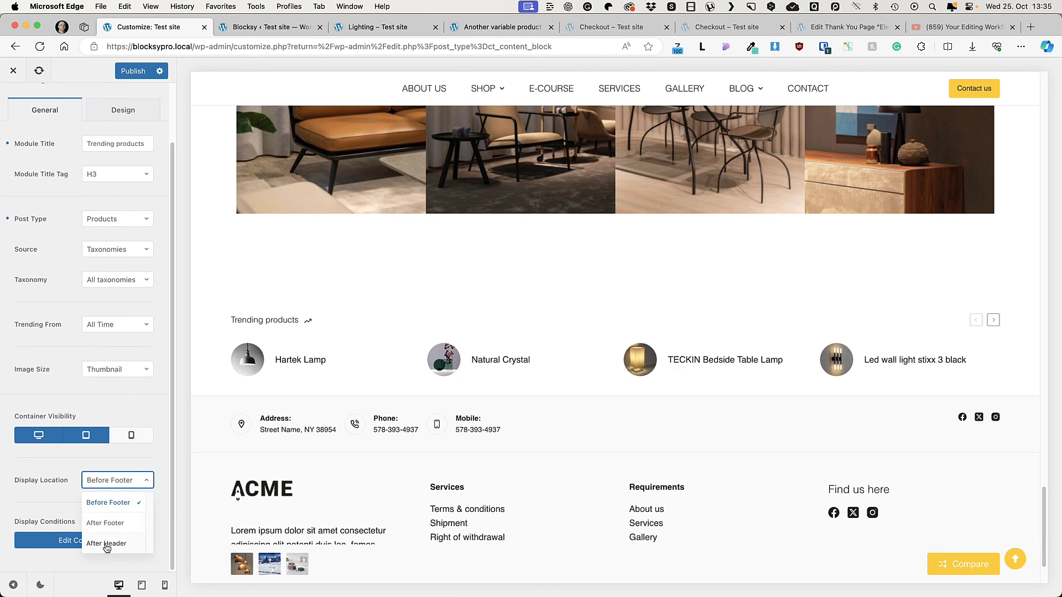
left_click(72, 541)
left_click(95, 545)
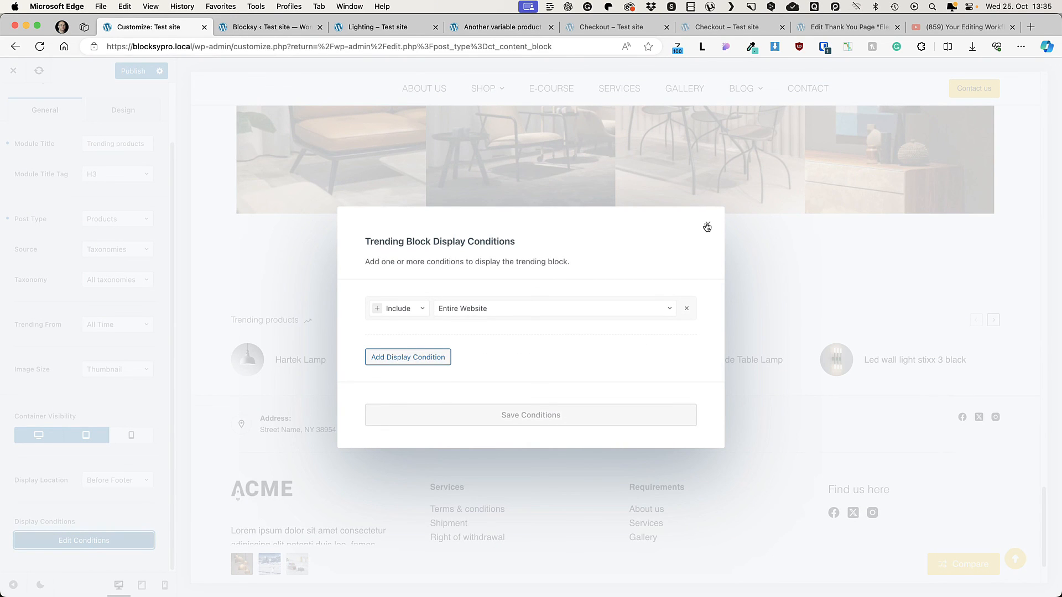
left_click(707, 226)
Step: Set the trending block's container background to the black theme palette color 3 in its design settings
scroll(101, 489, "up", 2)
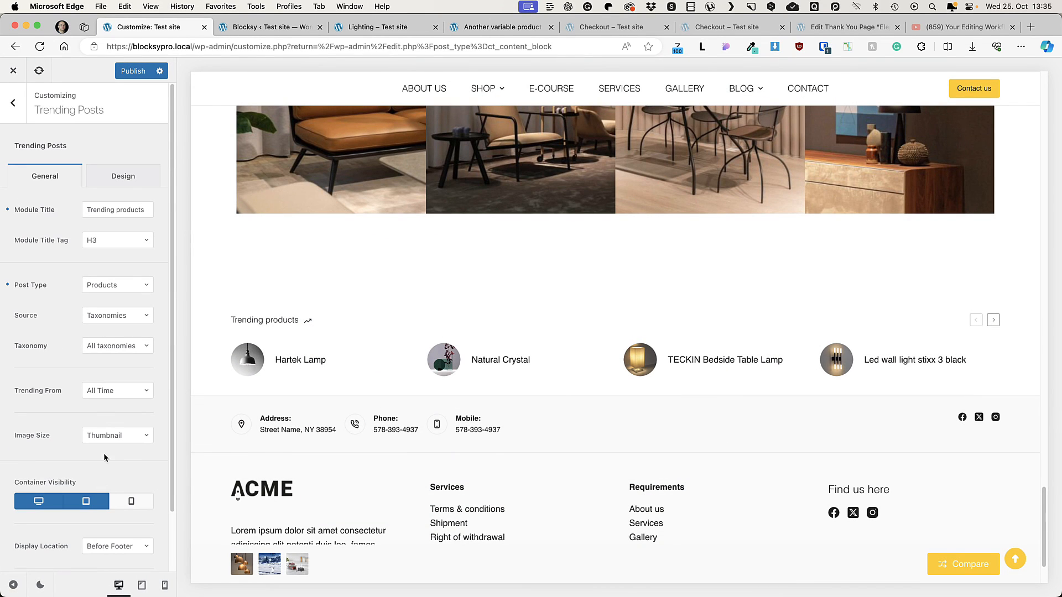
left_click(130, 184)
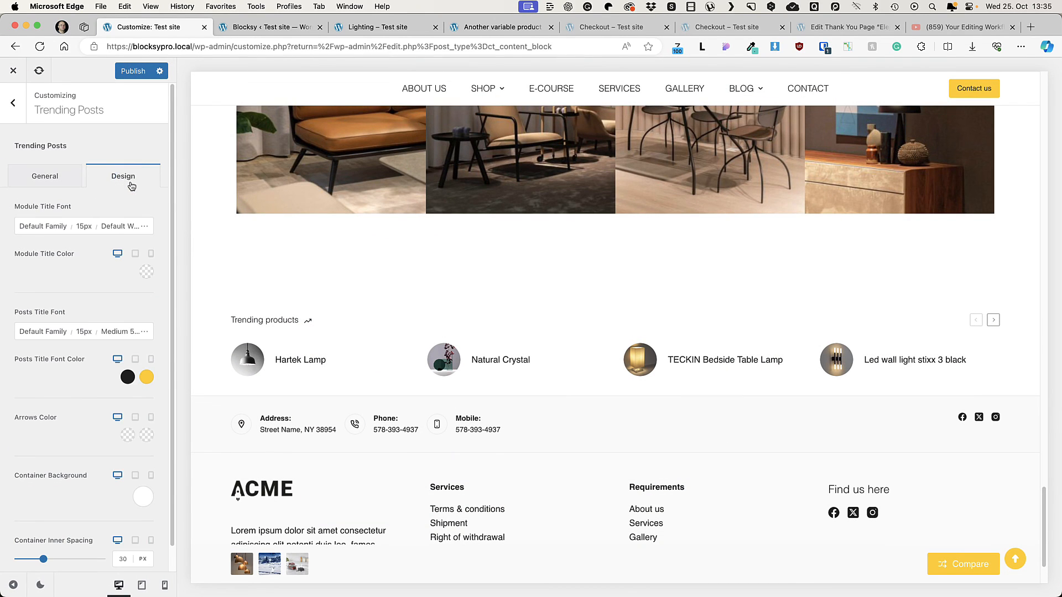
left_click(134, 496)
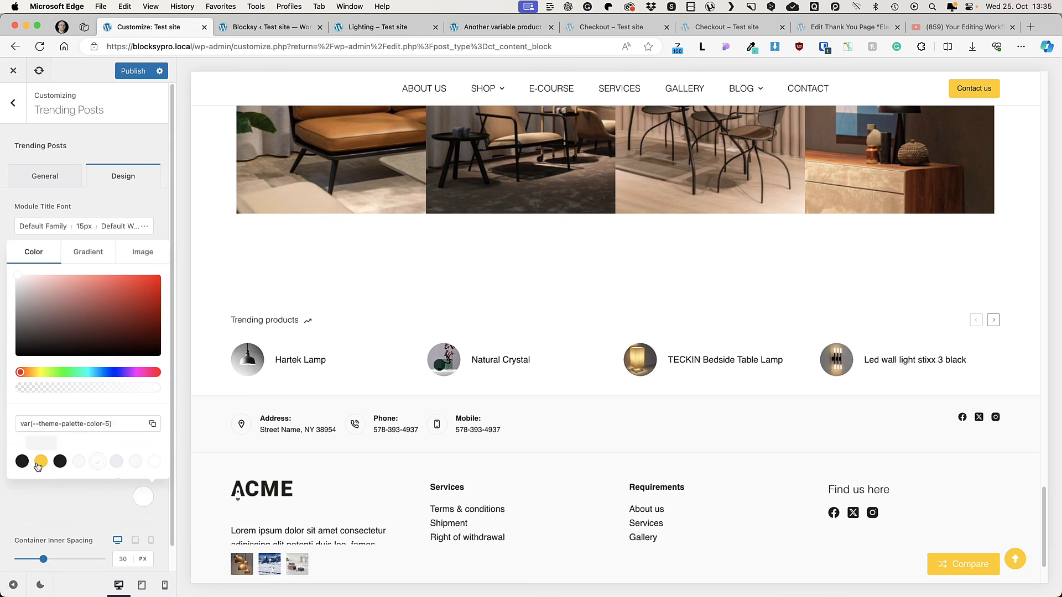
left_click(60, 460)
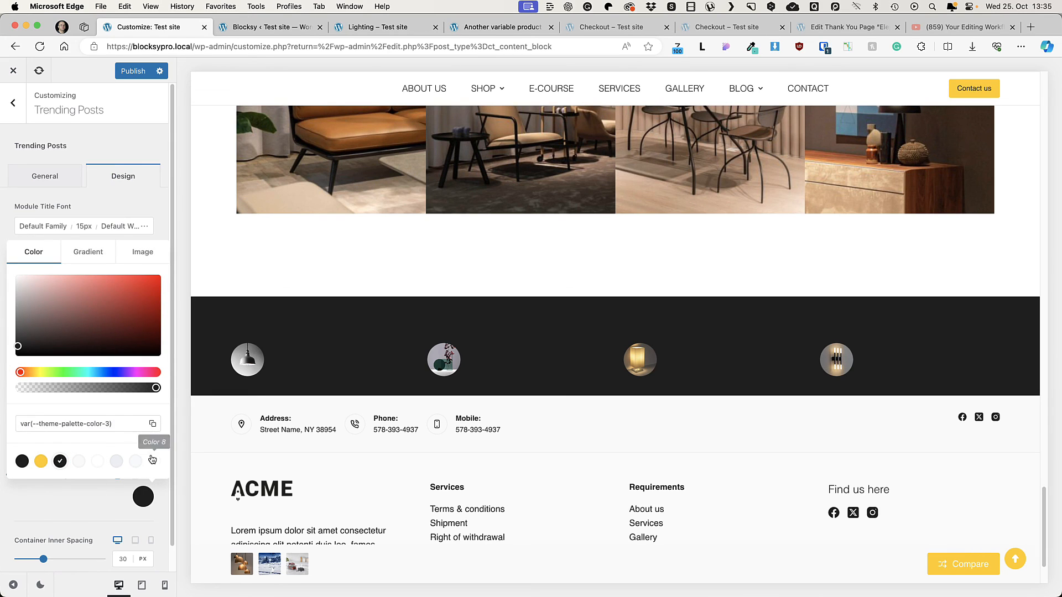
Step: Set the trending block's container background to theme palette color 8, publish the change, and return to the main customizer list
left_click(61, 507)
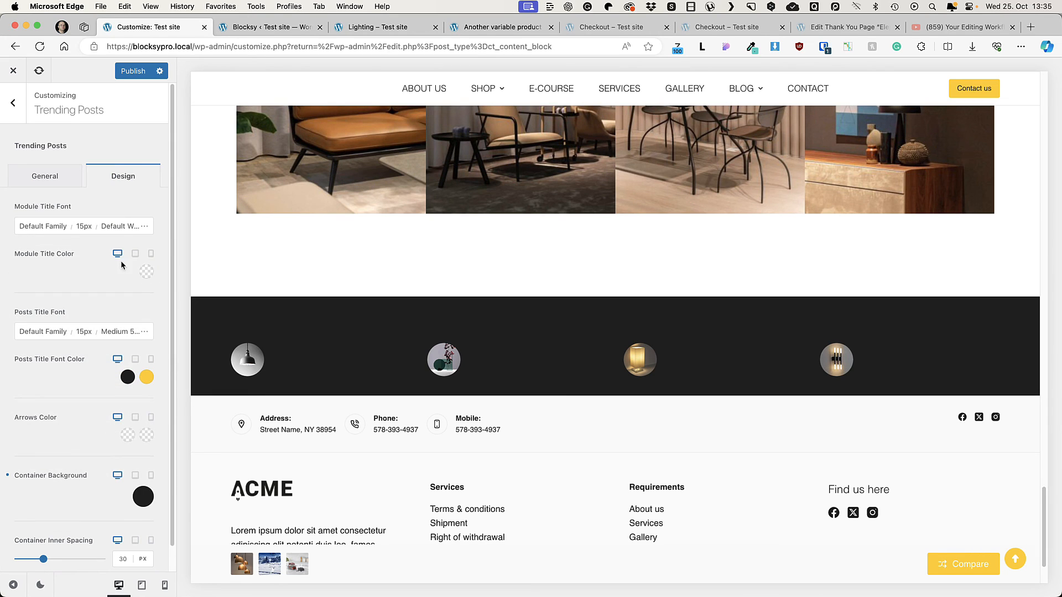
left_click(143, 497)
left_click(154, 461)
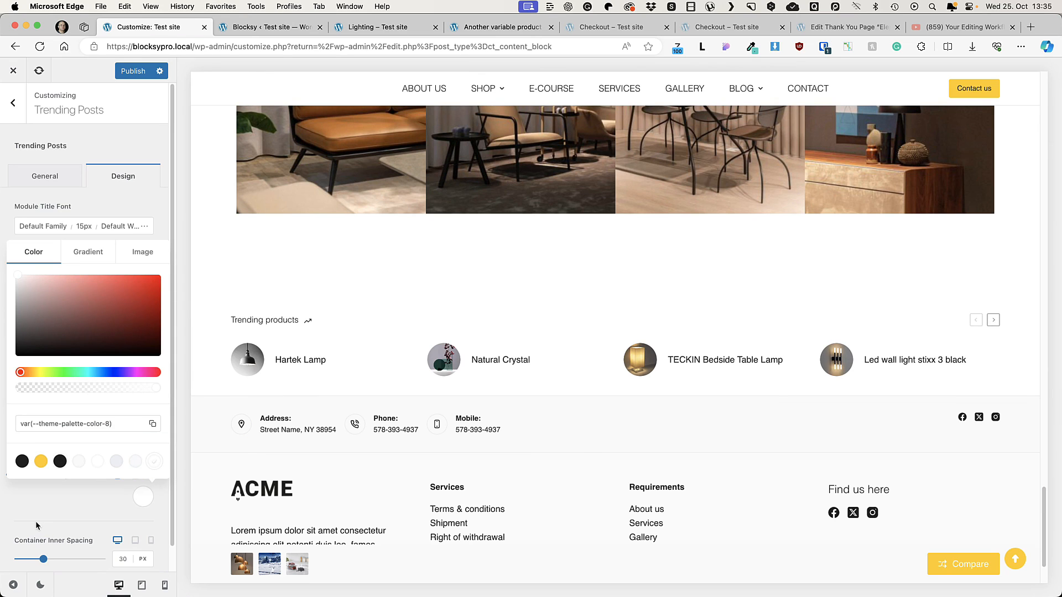
left_click(36, 526)
left_click(133, 70)
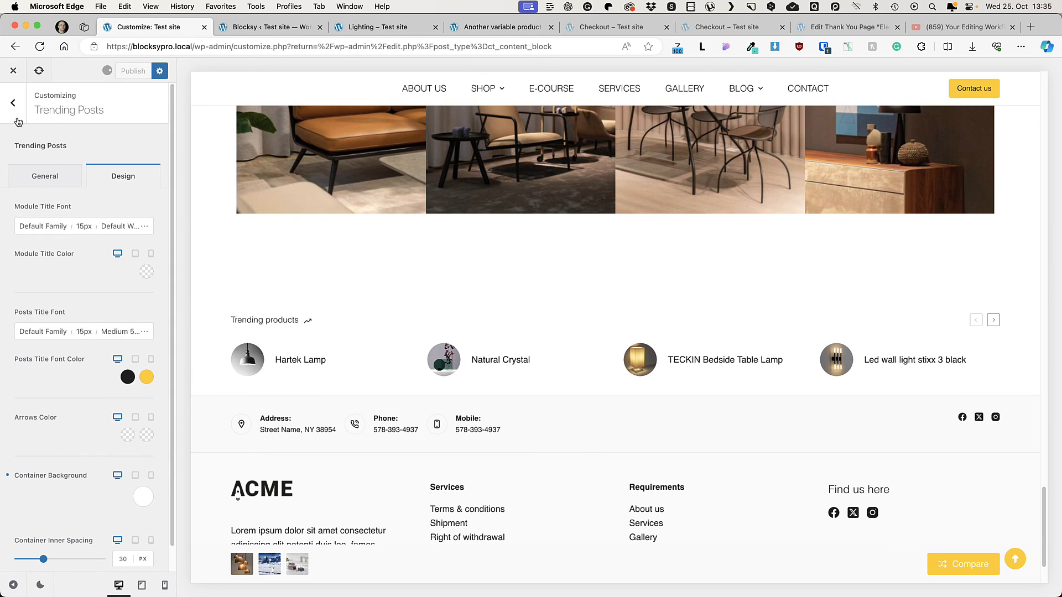
left_click(13, 103)
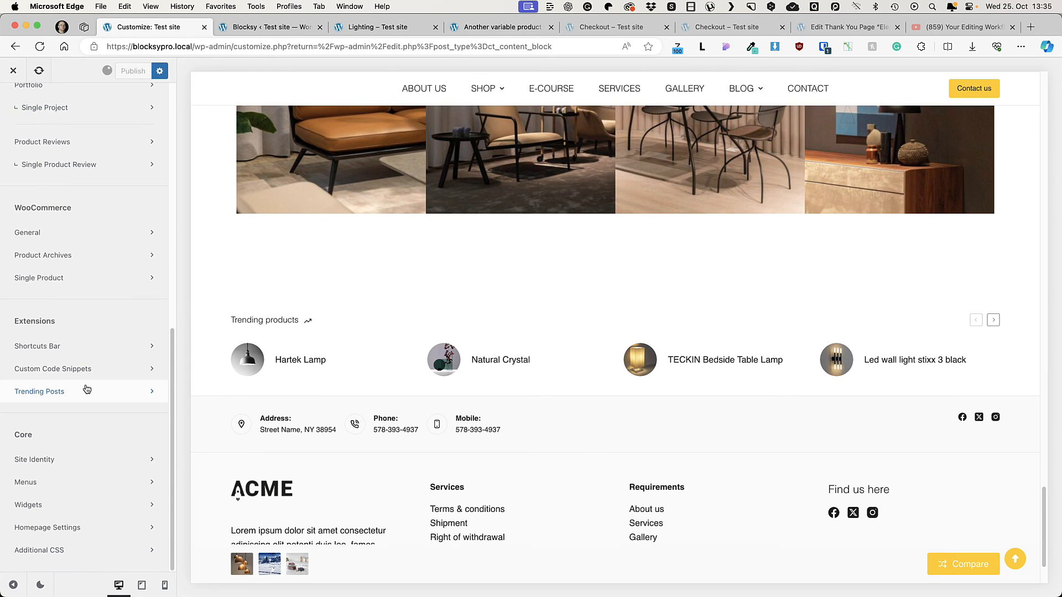
Step: Look through the Site Identity, Menus and Widgets sections of the customizer's Core group without changing any settings
scroll(82, 398, "up", 3)
scroll(82, 398, "down", 3)
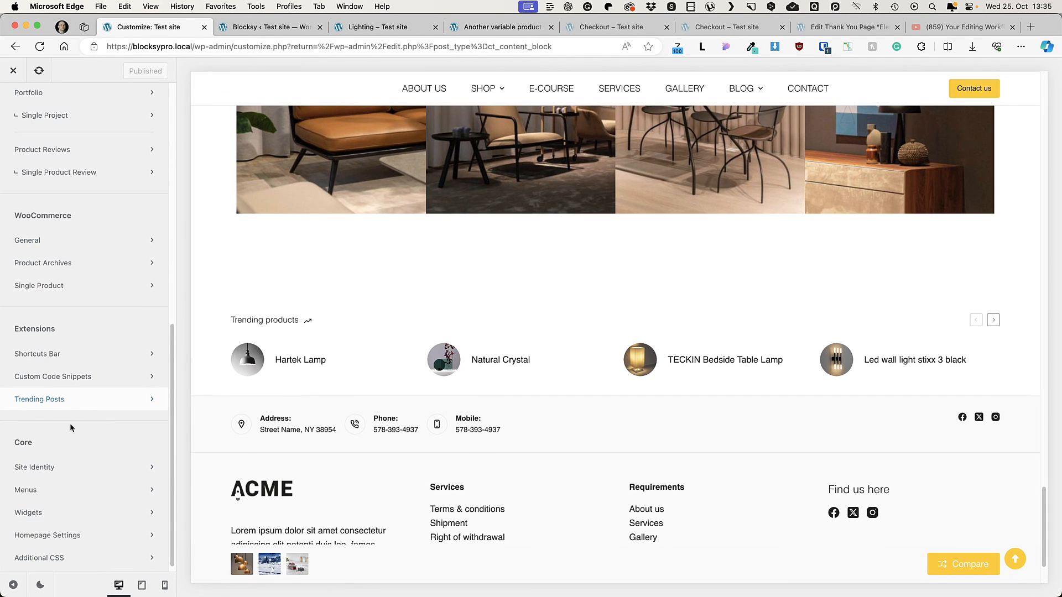
left_click(57, 467)
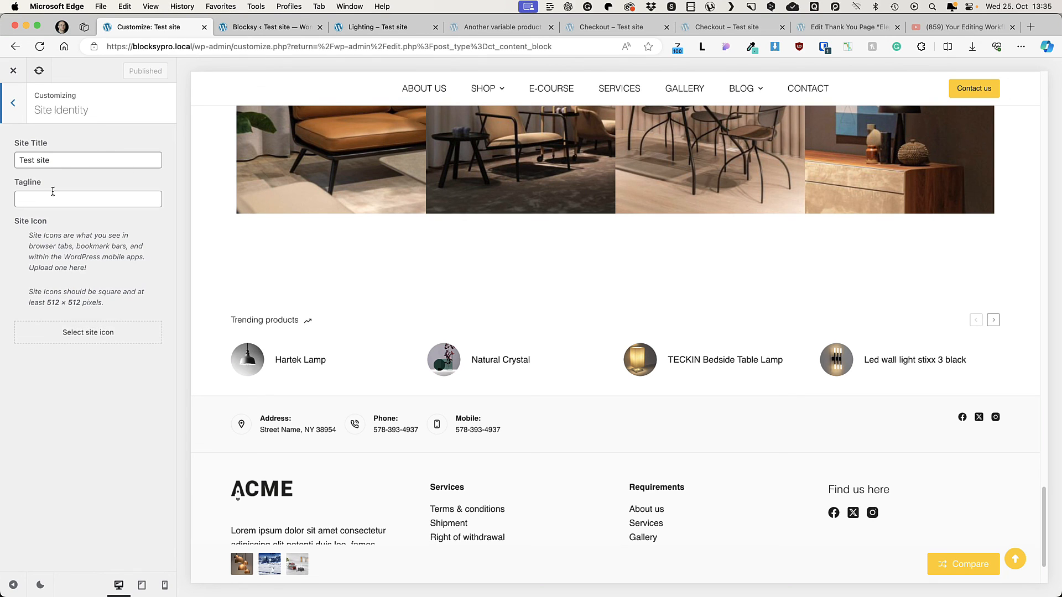
left_click(21, 104)
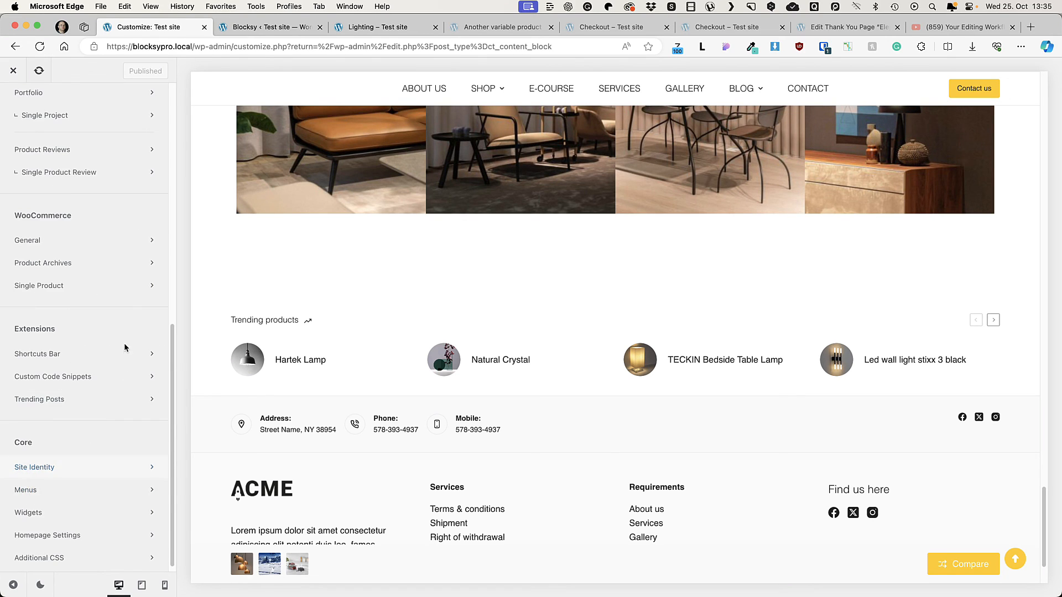
left_click(33, 490)
left_click(13, 105)
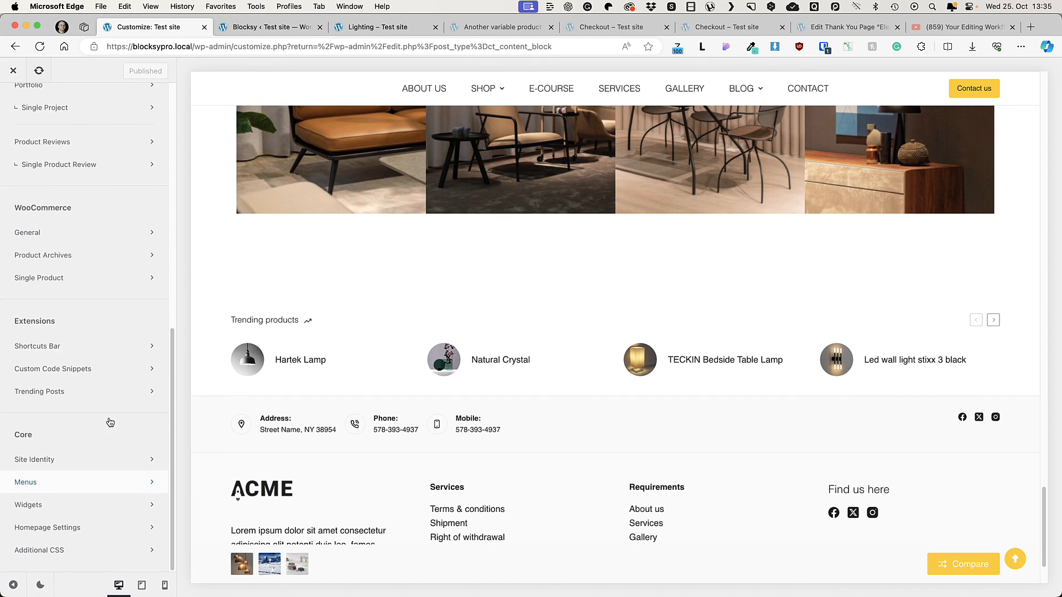
left_click(109, 574)
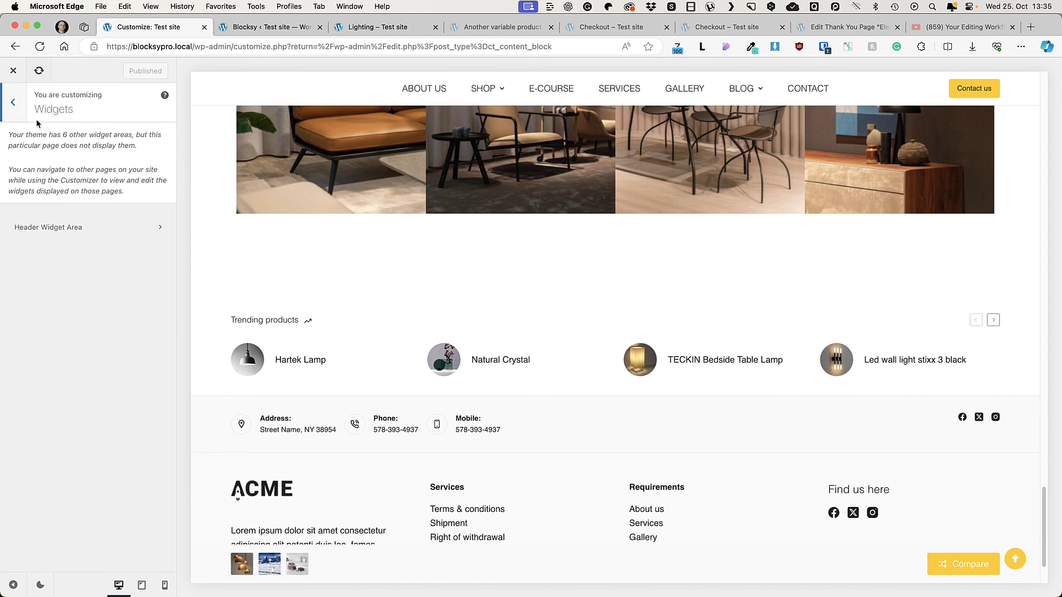
left_click(11, 103)
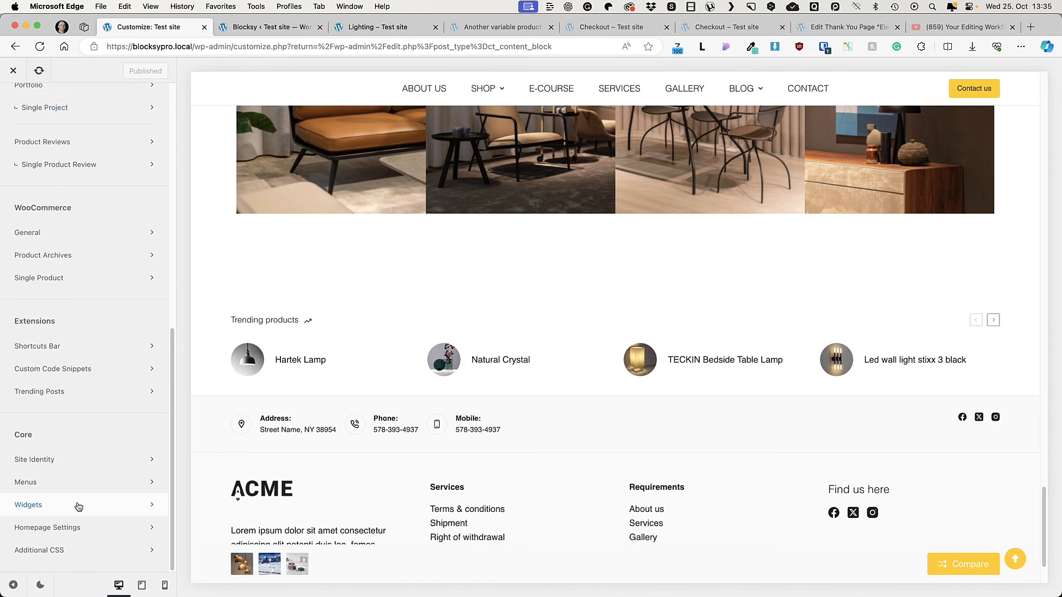
Step: Review the site's custom stylesheet in Additional CSS down to its last rules, and return to the main customizer list
left_click(80, 554)
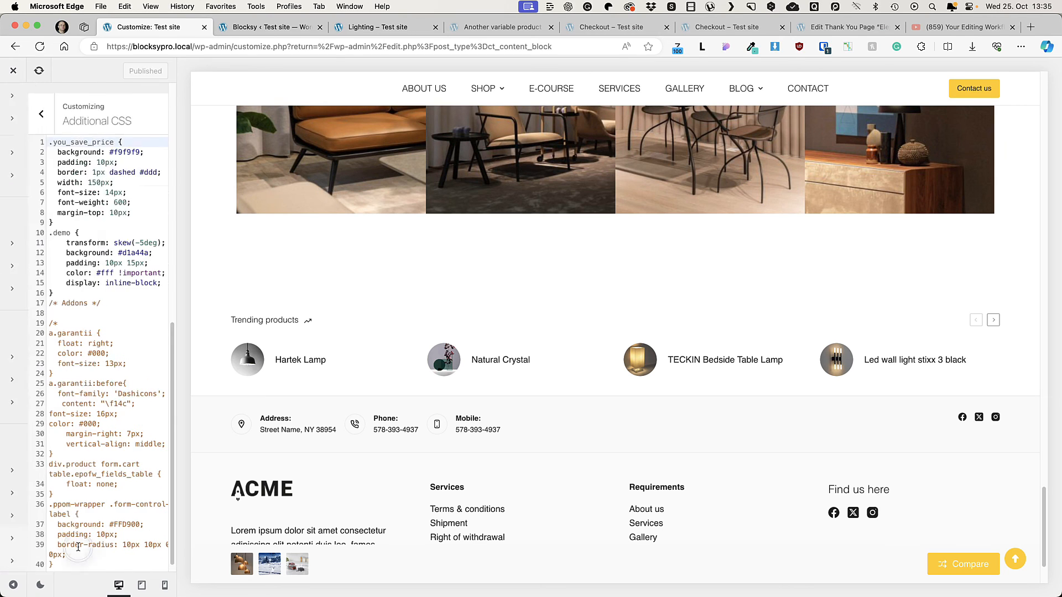
scroll(136, 299, "down", 20)
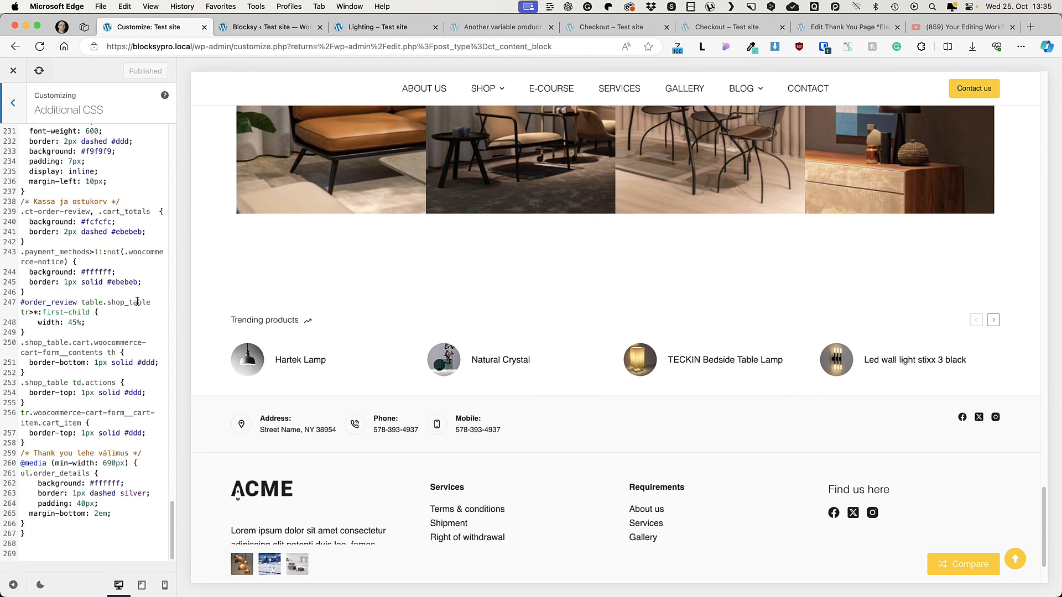
scroll(136, 294, "up", 20)
left_click(15, 105)
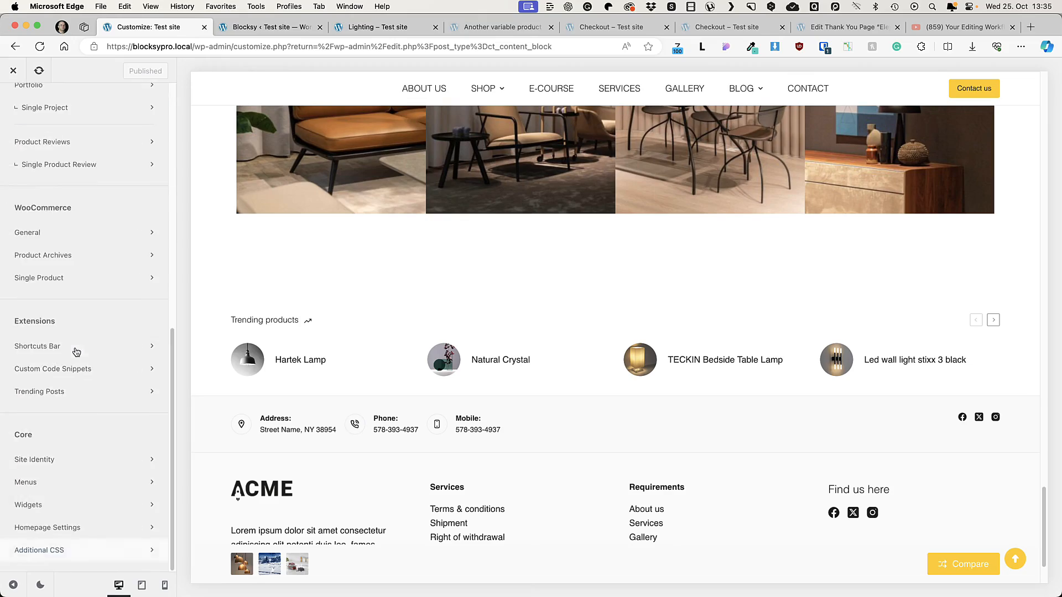